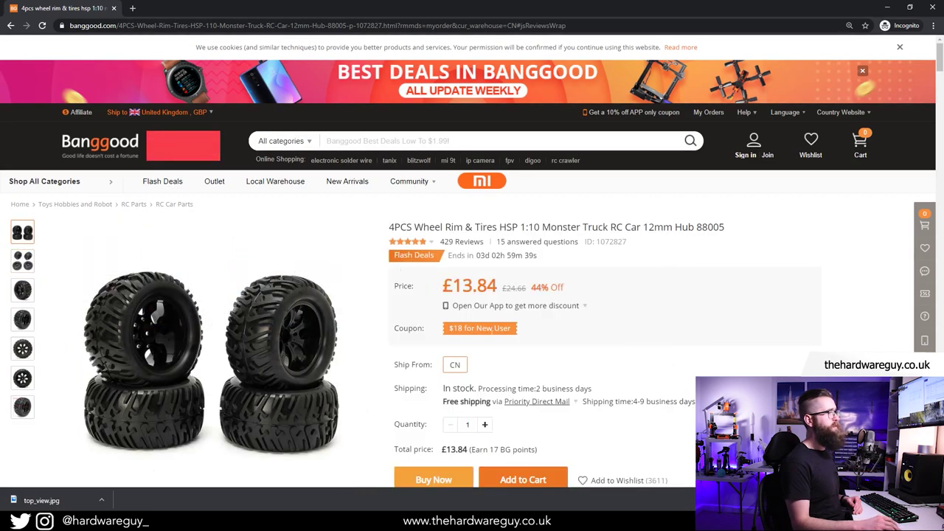
Leave the browser and examine the wheel's dimensions, front, front-angle, rear and top_view reference images in Photos.
click(888, 6)
mouse_move(480, 517)
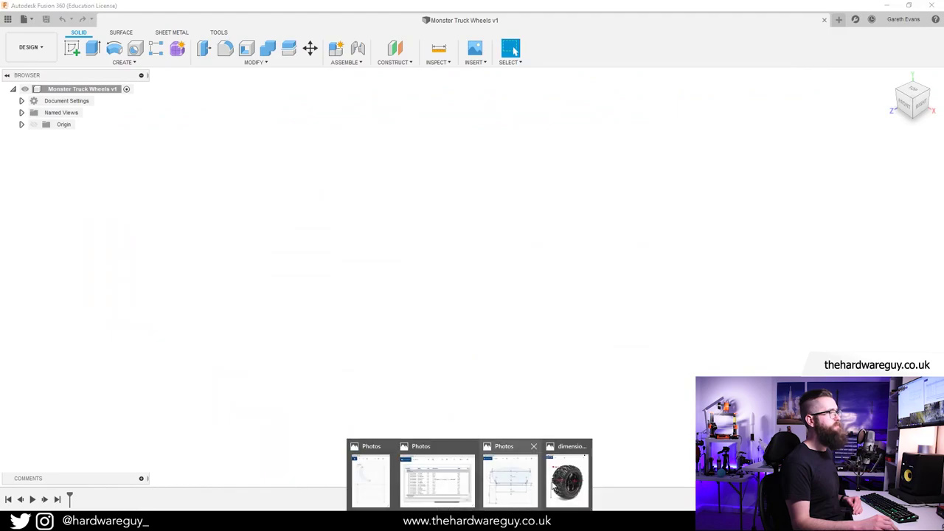
click(565, 475)
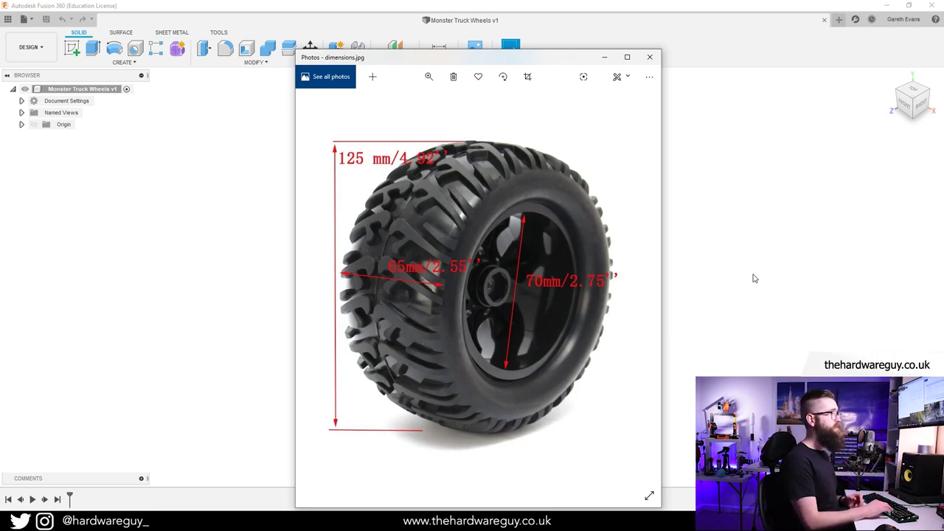
key(Right)
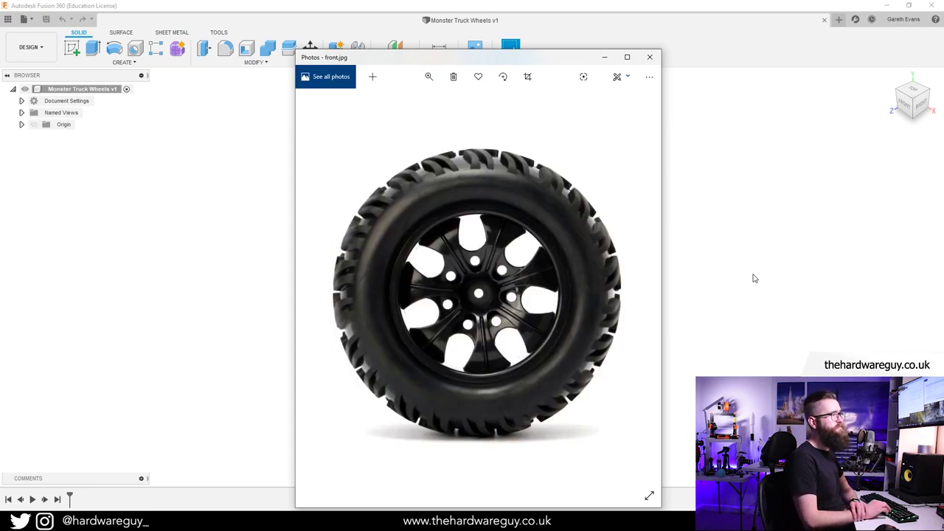
key(Right)
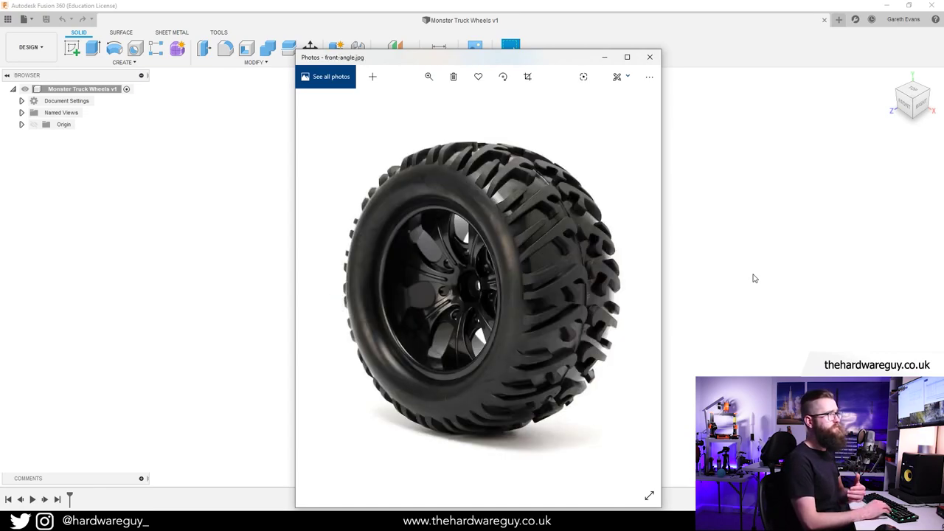
key(Right)
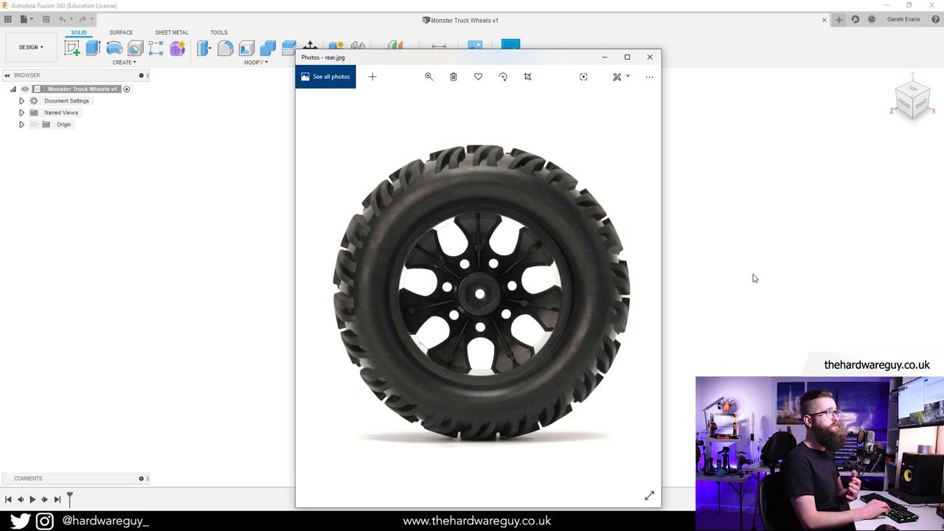
key(Right)
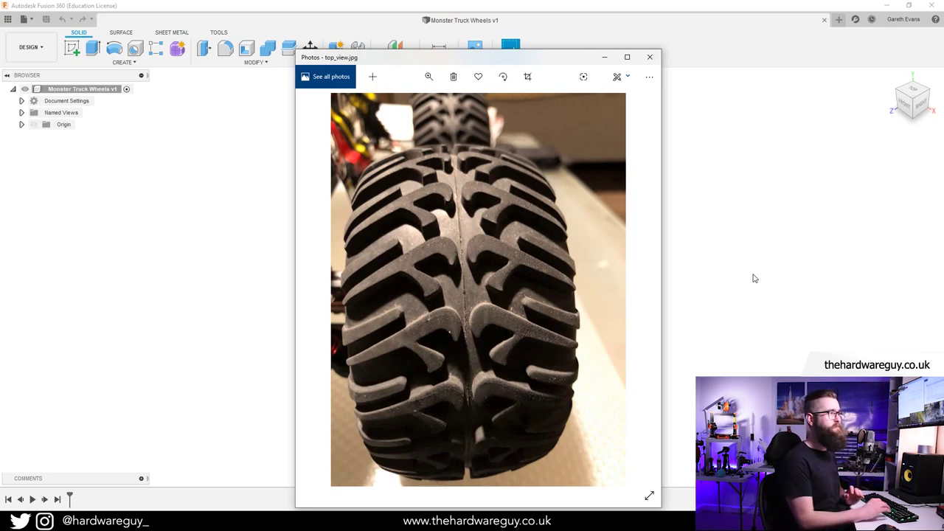
key(Right)
key(Right)
key(Right)
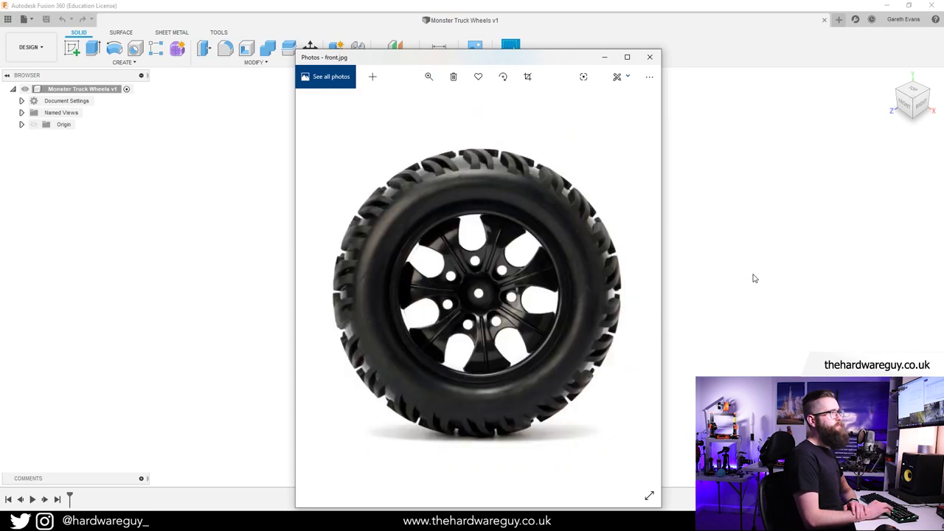
click(605, 59)
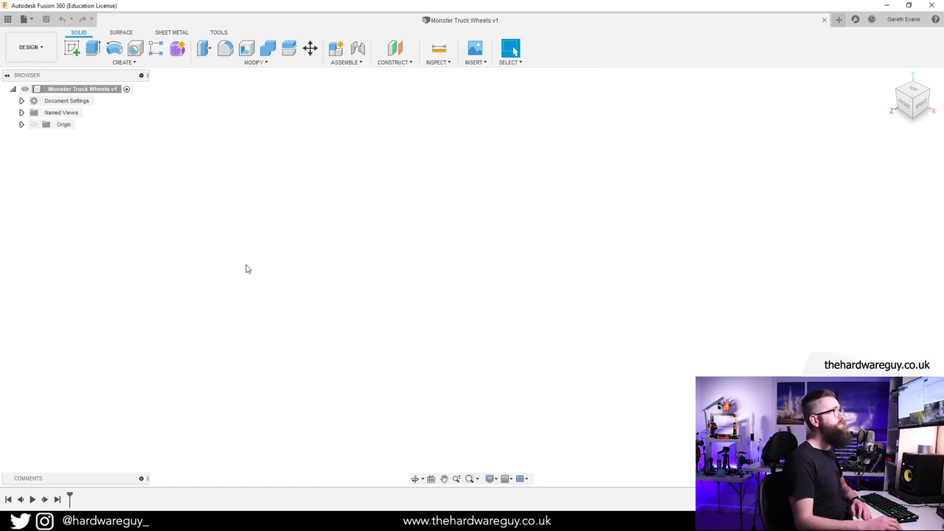
Insert the front image from the wheel images folder as a canvas on the front (XY) origin plane.
click(473, 62)
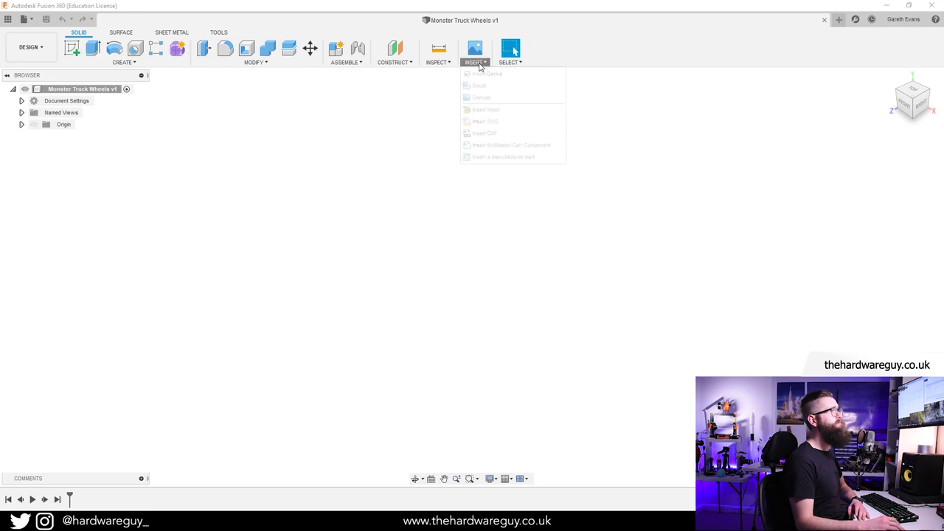
click(509, 97)
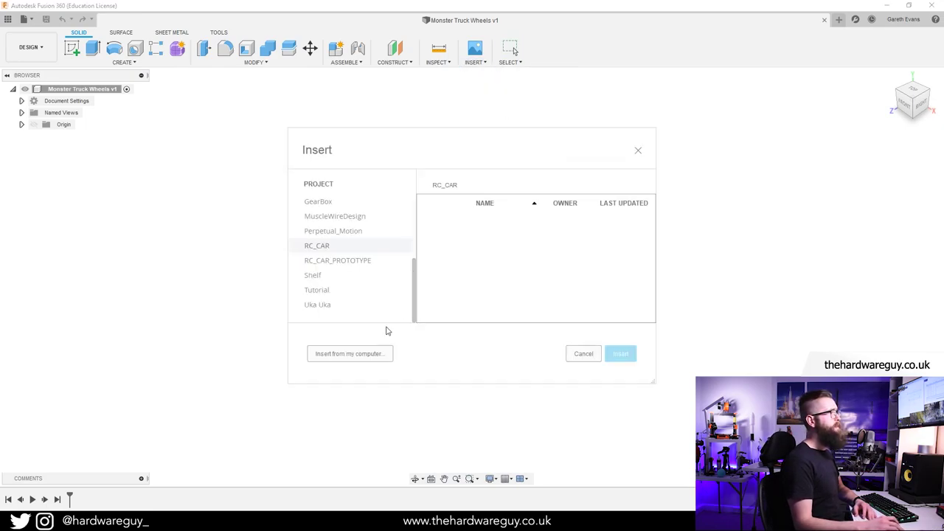
click(374, 353)
click(355, 147)
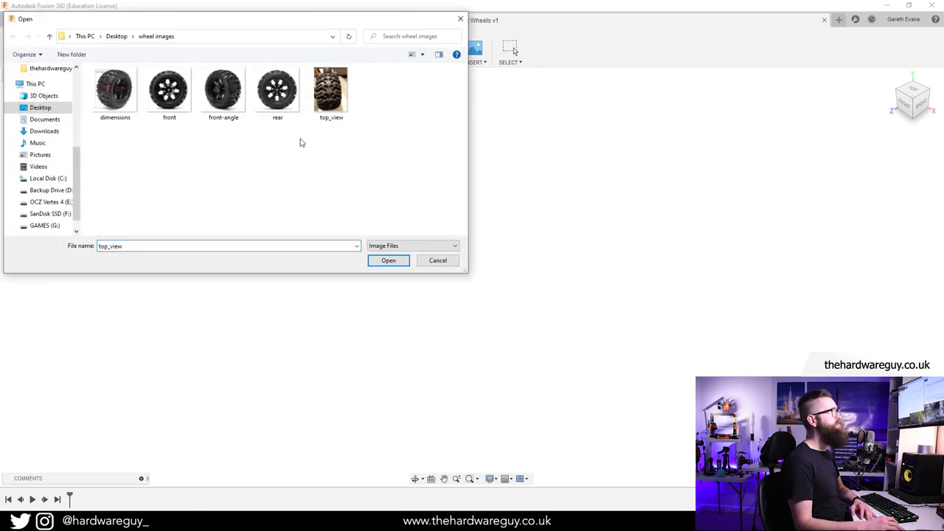
click(169, 90)
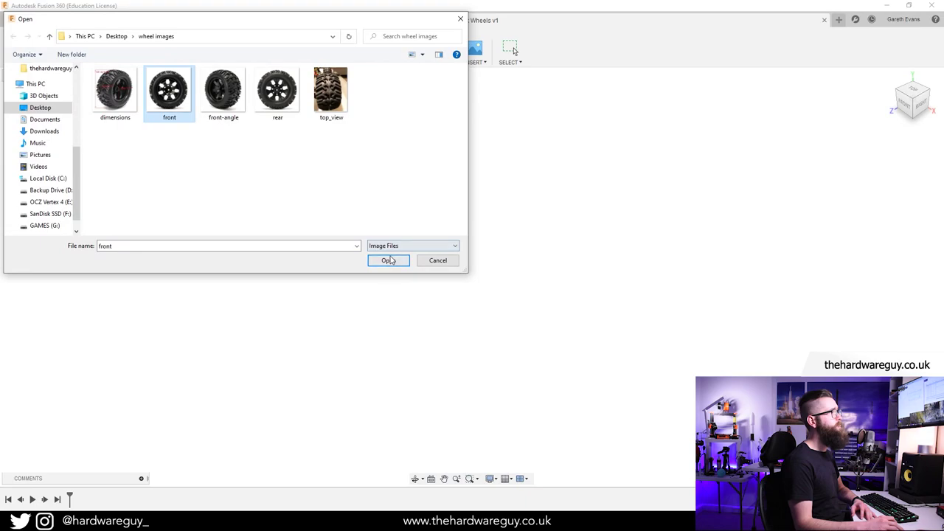
click(389, 260)
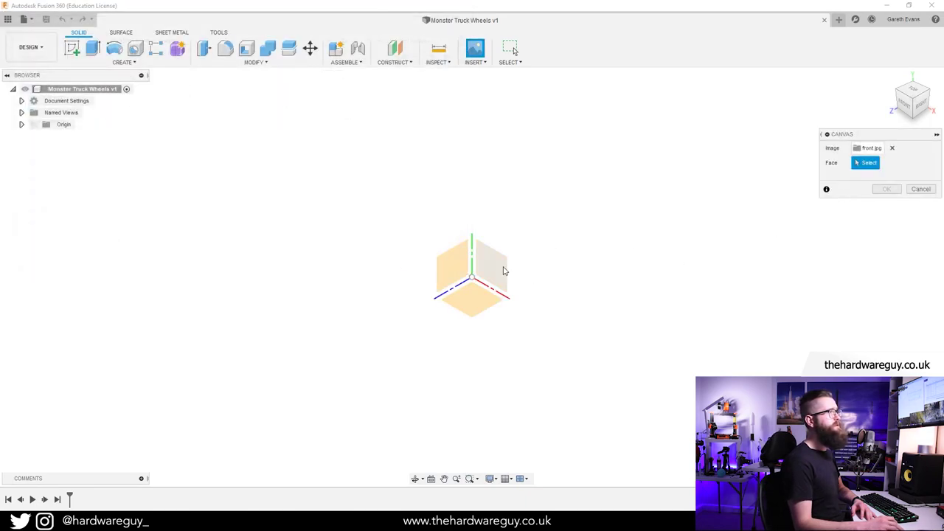
click(503, 269)
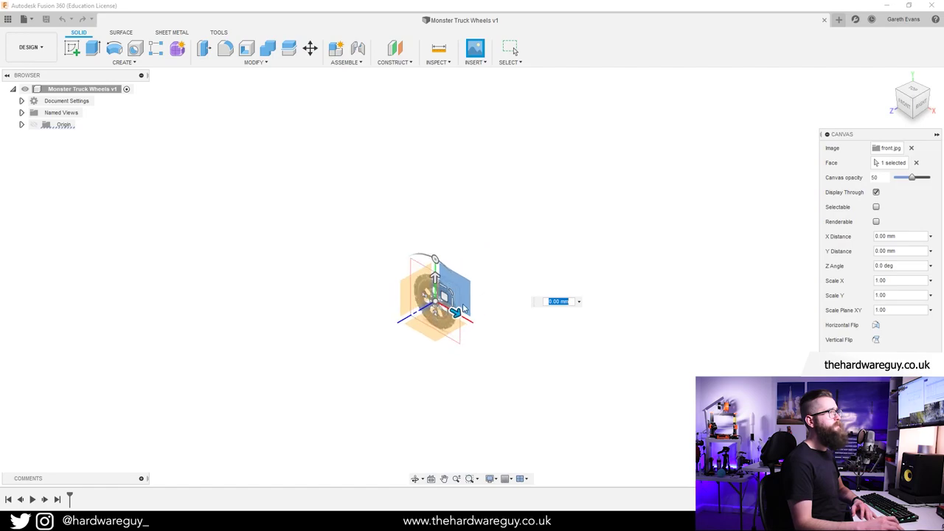
Shift the canvas up and slightly left to centre the wheel's hub hole on the origin, and place it.
scroll(428, 298, up, 10)
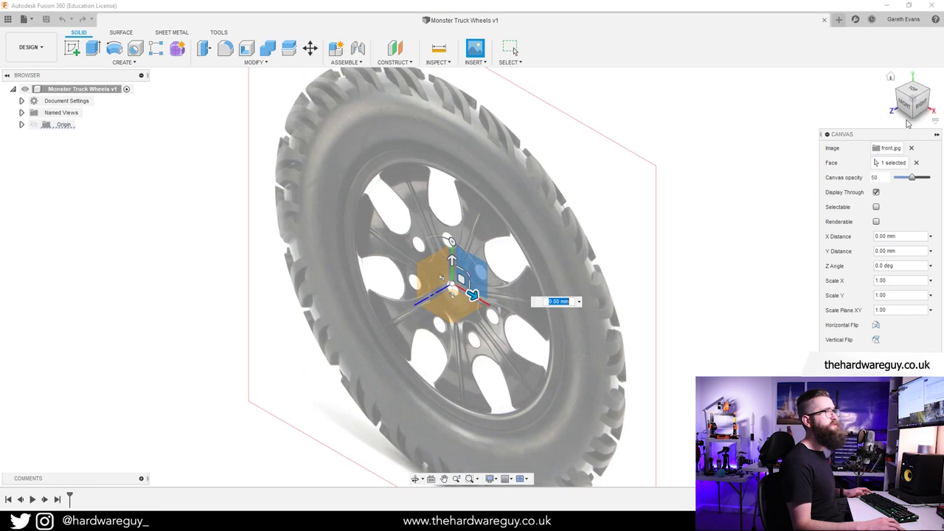
click(905, 103)
scroll(457, 270, up, 8)
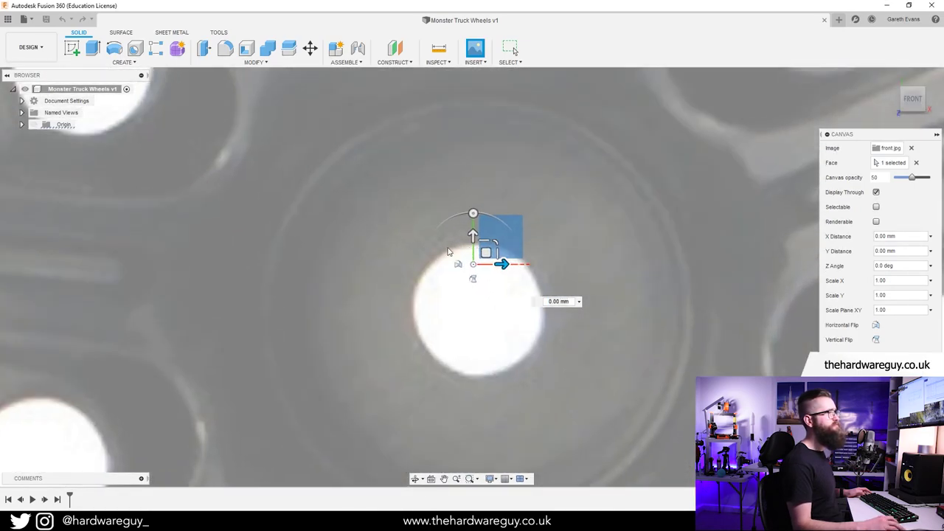
scroll(443, 252, up, 2)
drag(475, 236, 477, 190)
scroll(436, 292, up, 2)
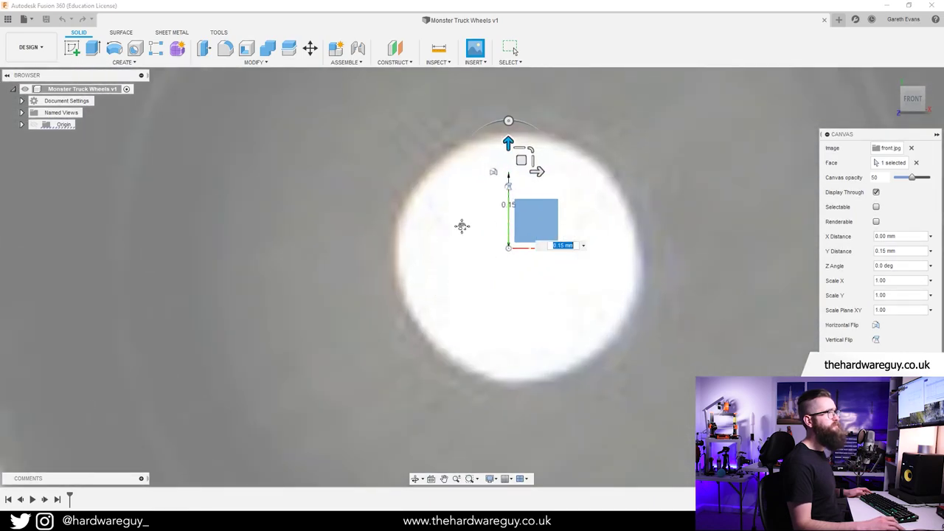
middle_drag(462, 227, 412, 264)
drag(459, 180, 458, 162)
mouse_move(487, 192)
mouse_down()
mouse_move(460, 192)
mouse_move(482, 192)
mouse_move(453, 176)
mouse_move(477, 203)
mouse_up()
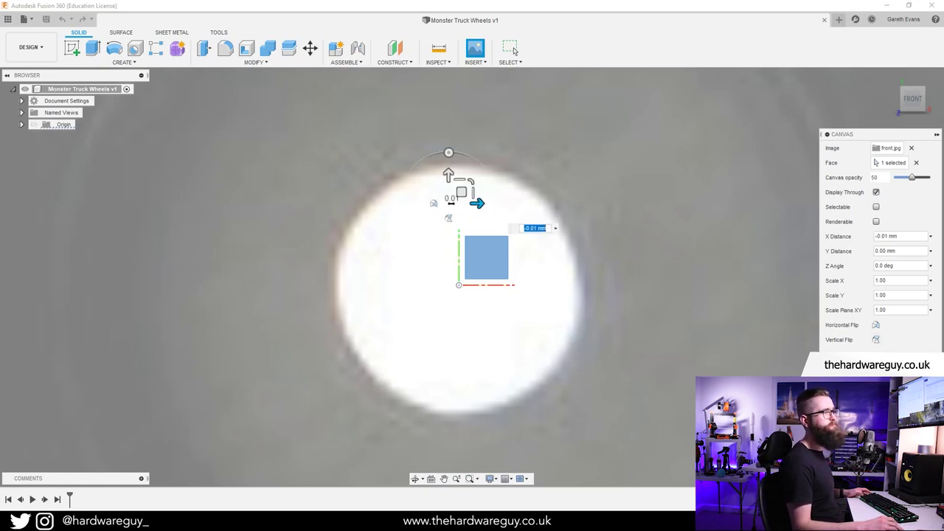
key(Return)
Check the tyre's overall diameter in the dimensions reference image in Photos.
scroll(650, 281, down, 8)
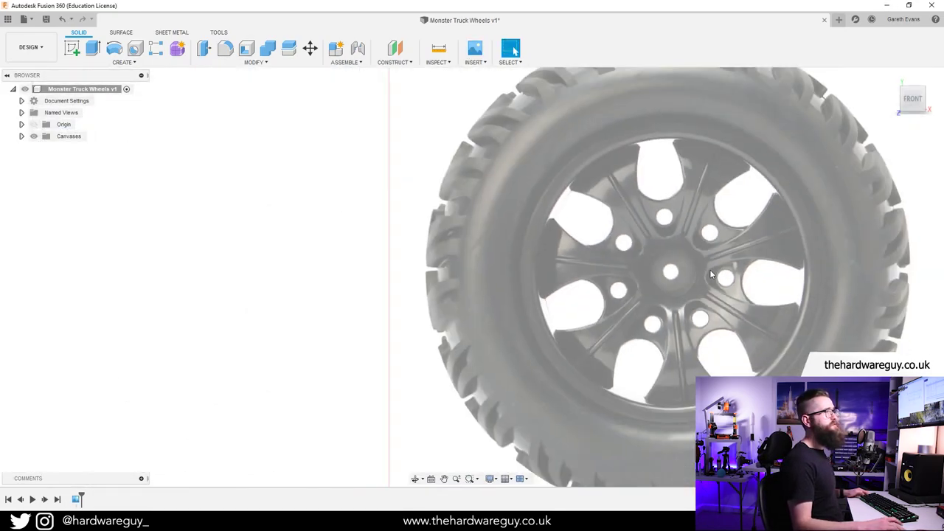
scroll(710, 270, down, 4)
middle_drag(710, 270, 588, 248)
scroll(600, 247, down, 1)
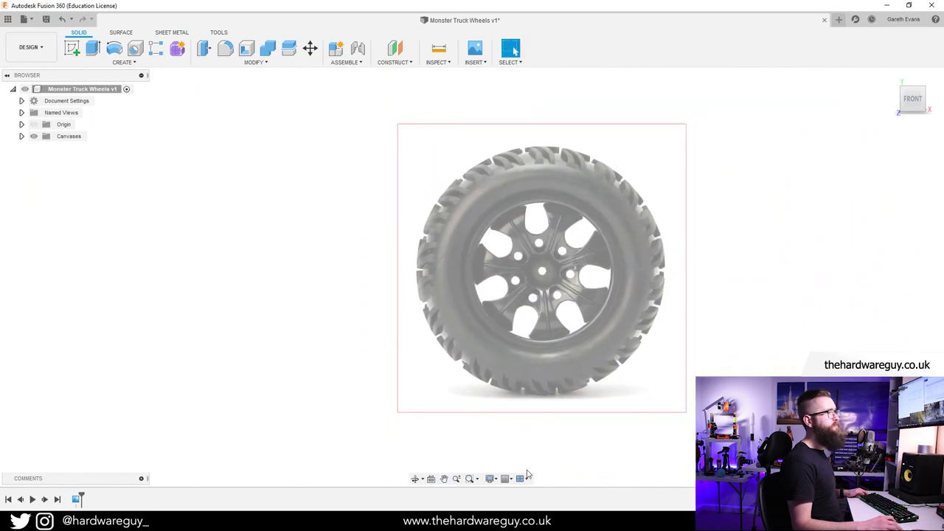
mouse_move(501, 526)
click(572, 480)
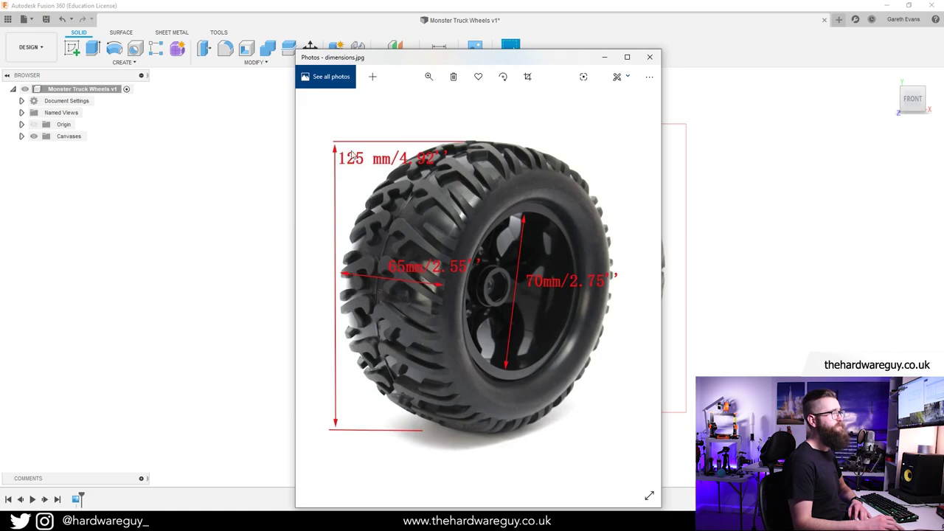
click(605, 57)
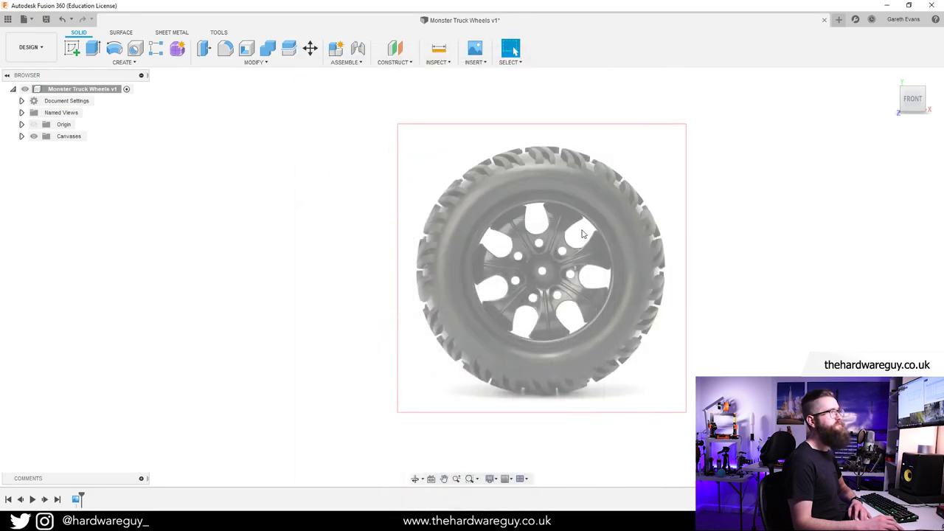
Start calibrating the front canvas, picking the tyre's topmost and bottommost tread edges as the two reference points.
middle_drag(630, 256, 578, 263)
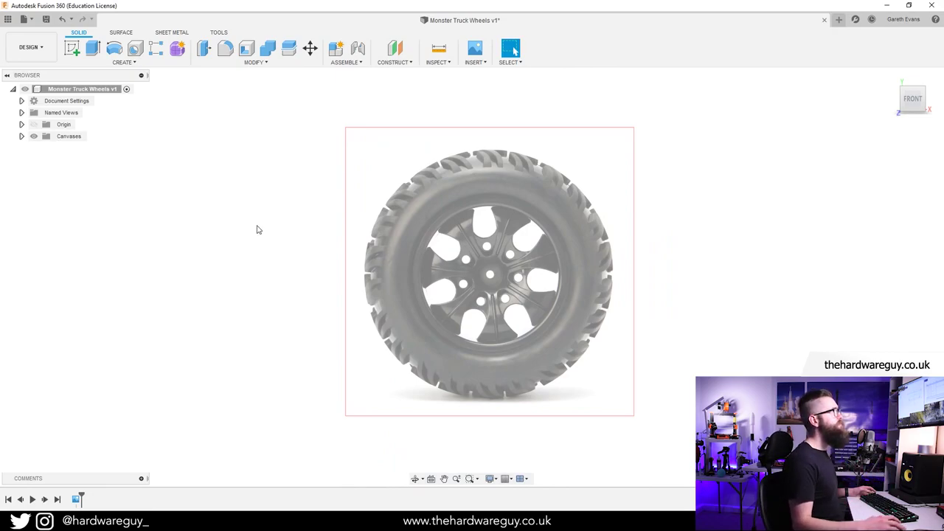
click(22, 136)
right_click(72, 149)
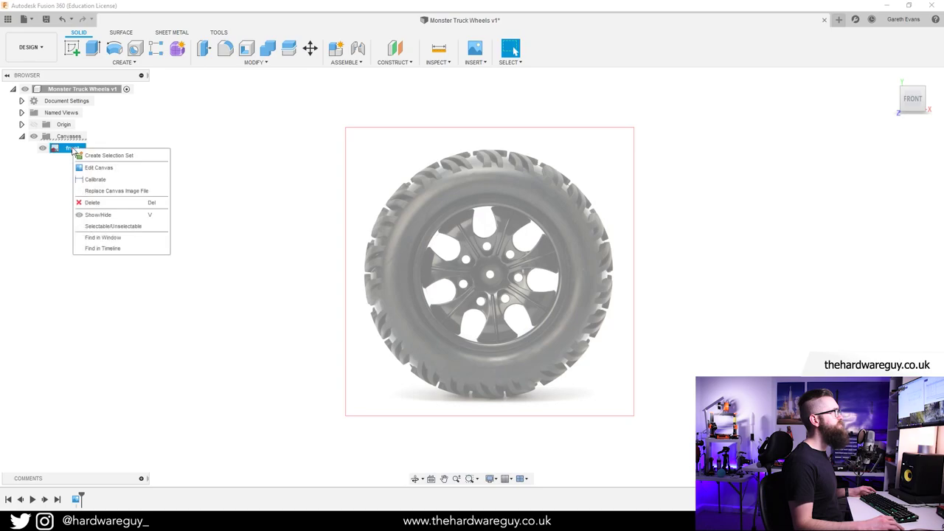
click(107, 179)
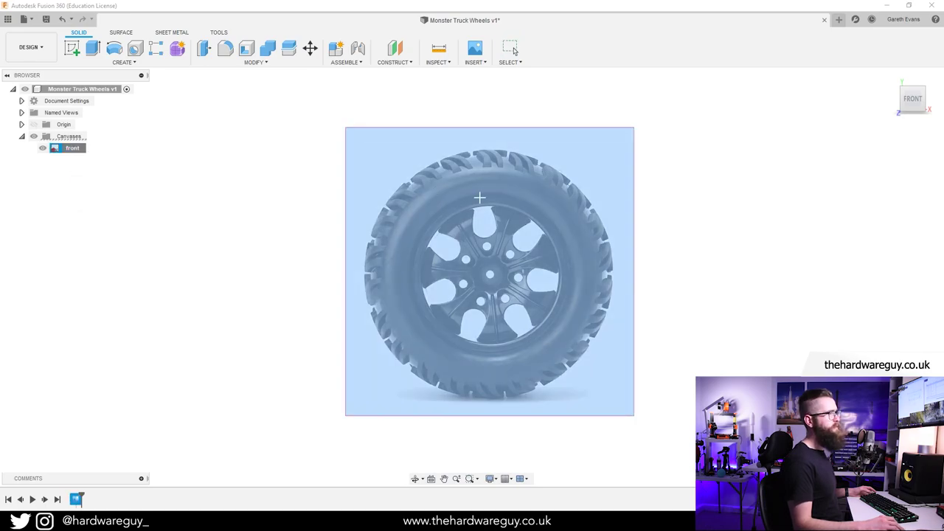
scroll(490, 166, up, 8)
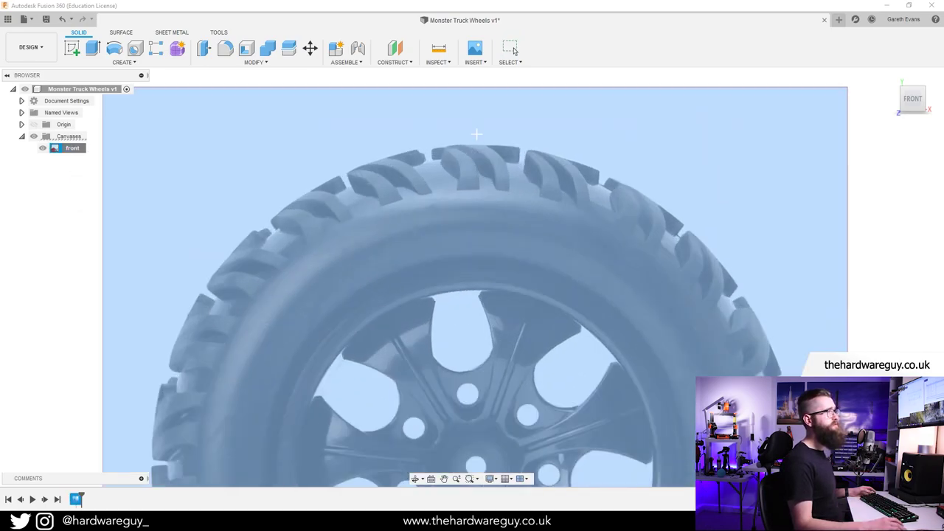
scroll(477, 157, up, 2)
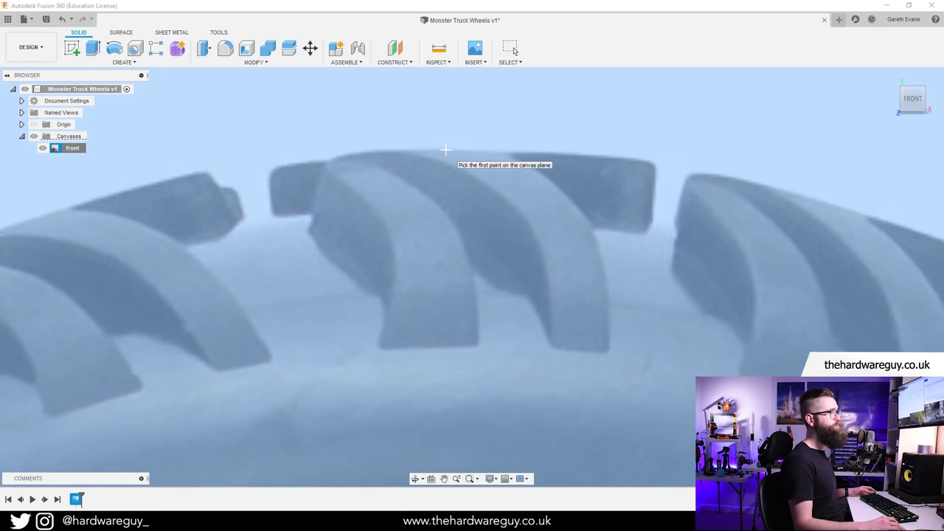
click(447, 150)
scroll(473, 243, down, 3)
scroll(473, 243, down, 5)
scroll(460, 379, up, 5)
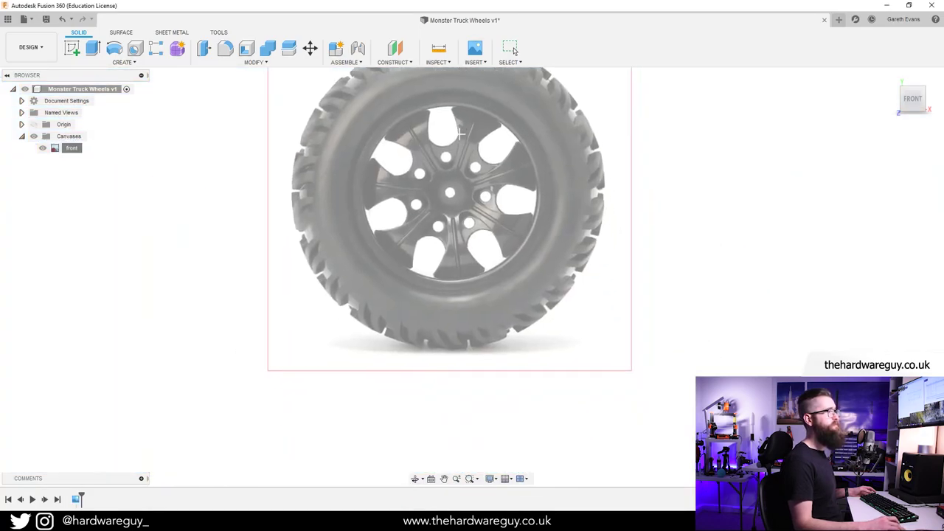
scroll(460, 378, up, 5)
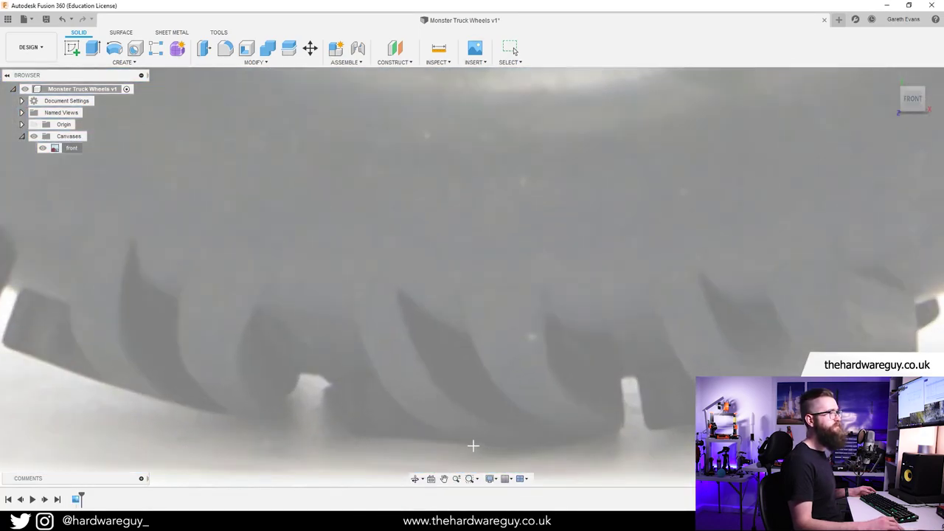
click(477, 446)
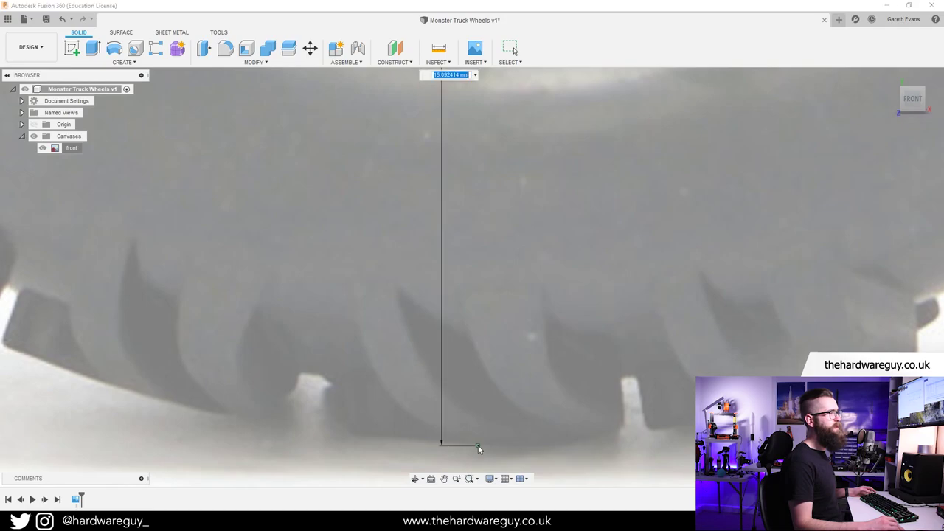
Set the calibration distance between the tyre's top and bottom tread points to 120 mm.
scroll(493, 399, down, 5)
scroll(504, 389, down, 3)
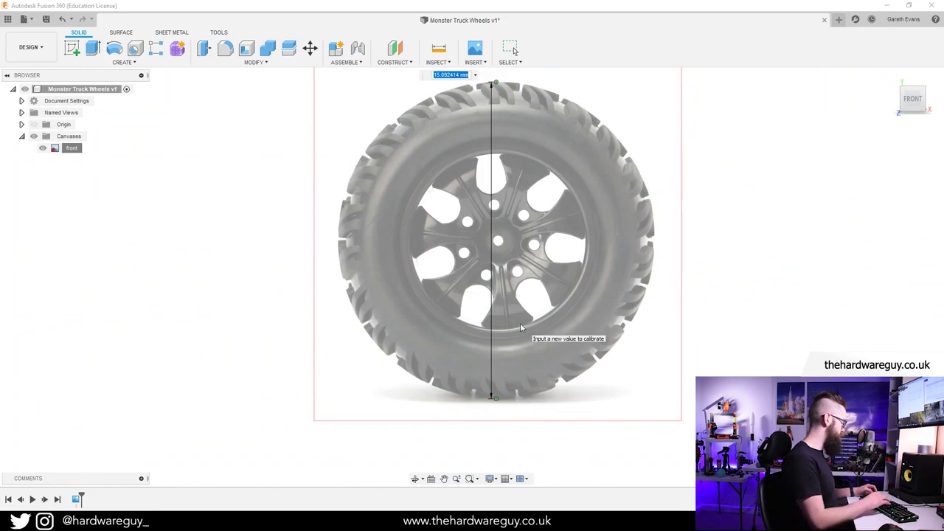
text(120)
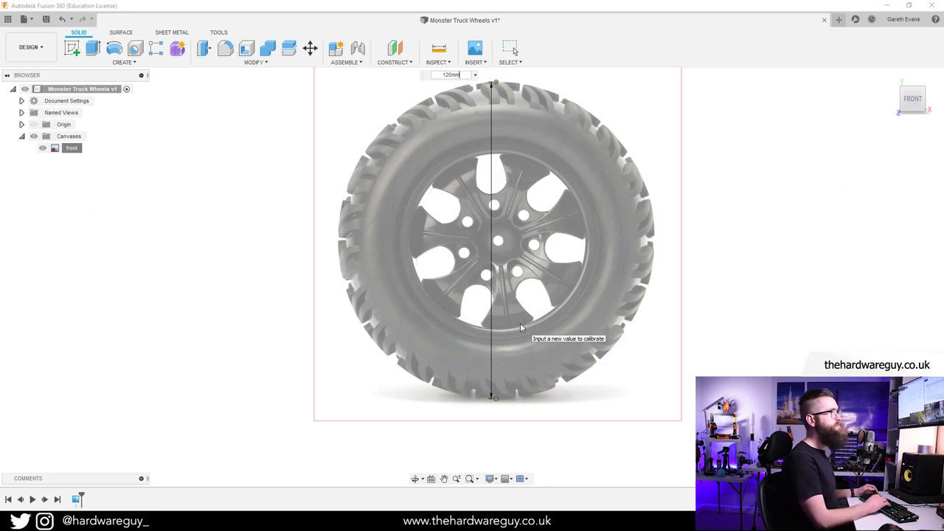
scroll(546, 287, down, 2)
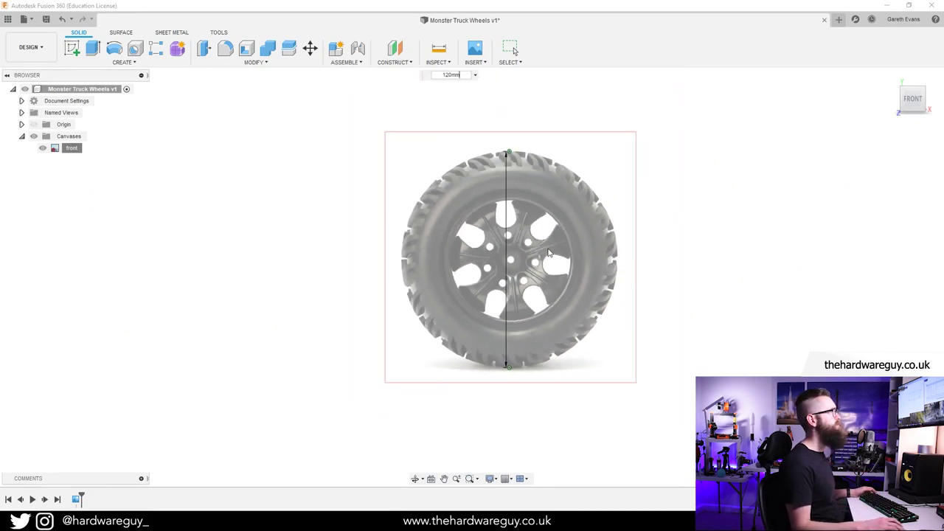
scroll(548, 255, up, 2)
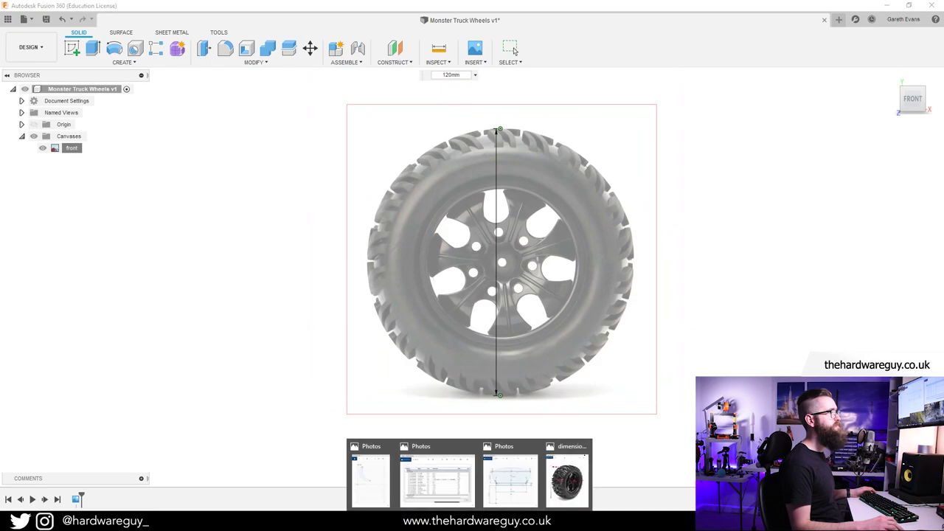
Recheck the tyre's overall diameter in the dimensions reference image and apply the front canvas calibration.
click(565, 484)
click(606, 57)
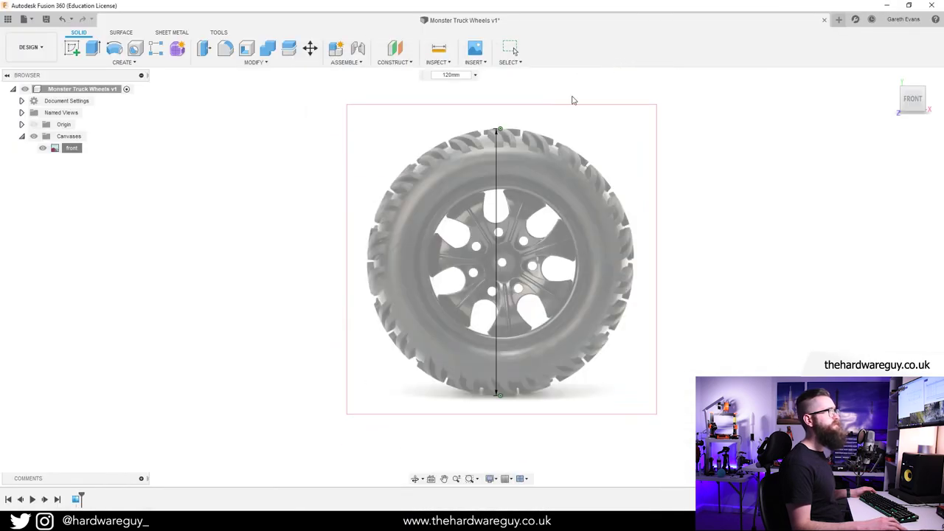
scroll(496, 269, up, 1)
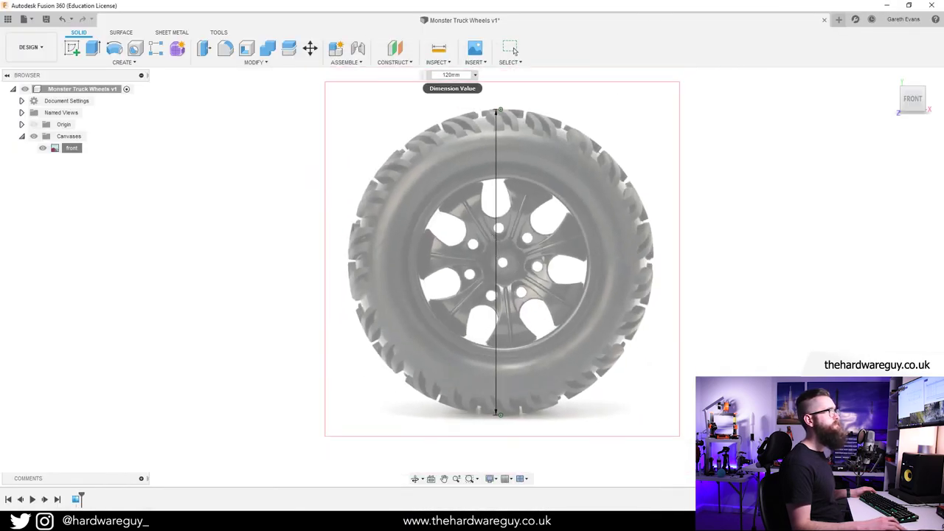
click(449, 75)
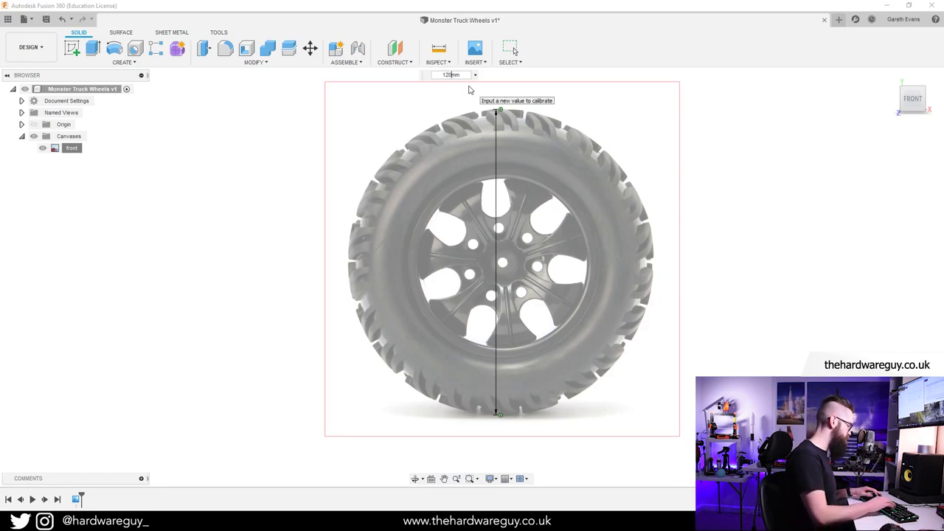
key(Return)
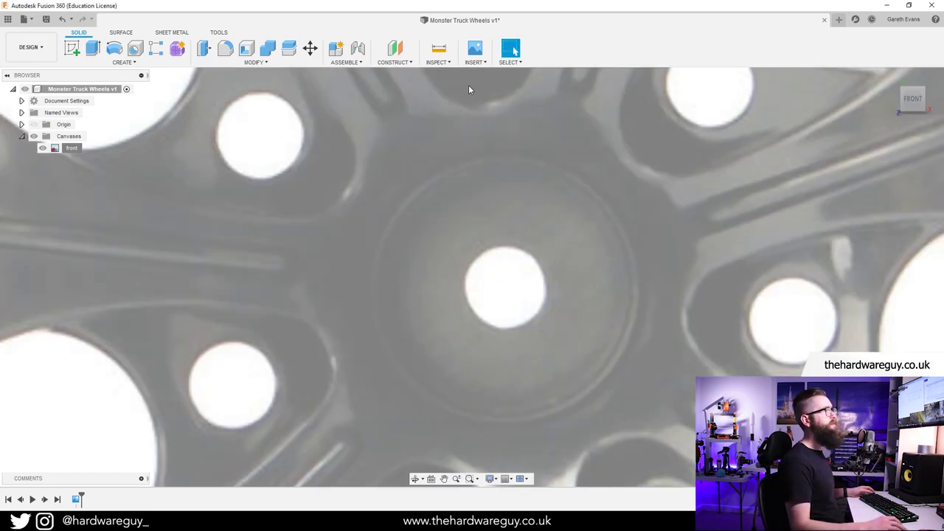
Create a new component named alloy under the top-level Monster Truck Wheels assembly.
scroll(443, 152, down, 6)
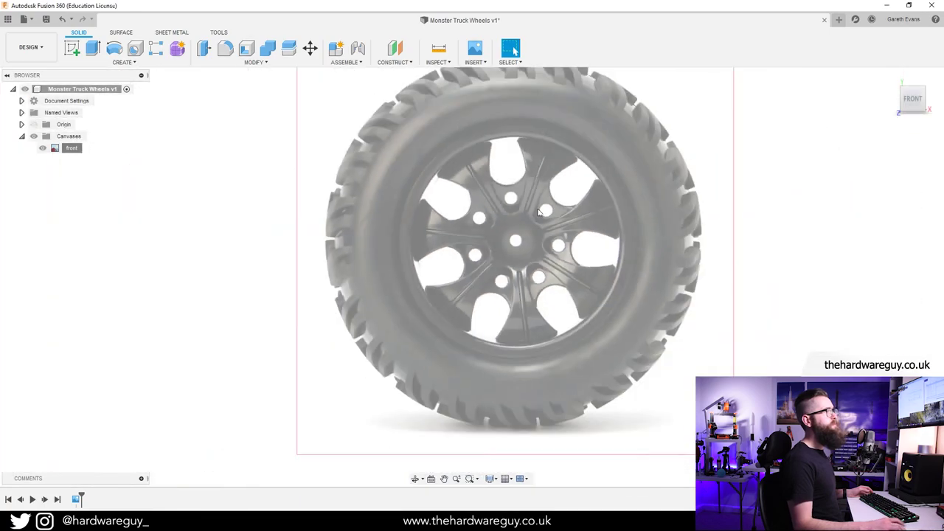
scroll(538, 213, down, 3)
middle_drag(538, 212, 462, 236)
scroll(459, 248, up, 2)
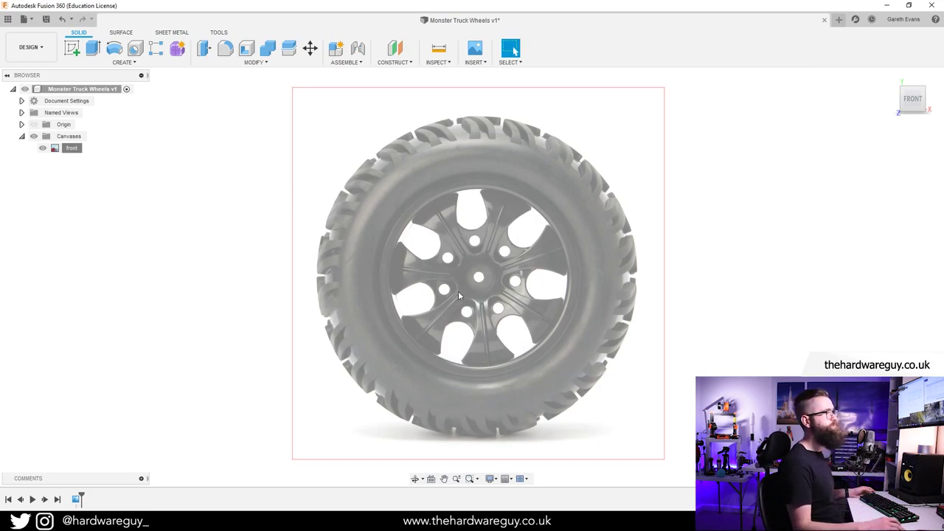
scroll(458, 290, down, 2)
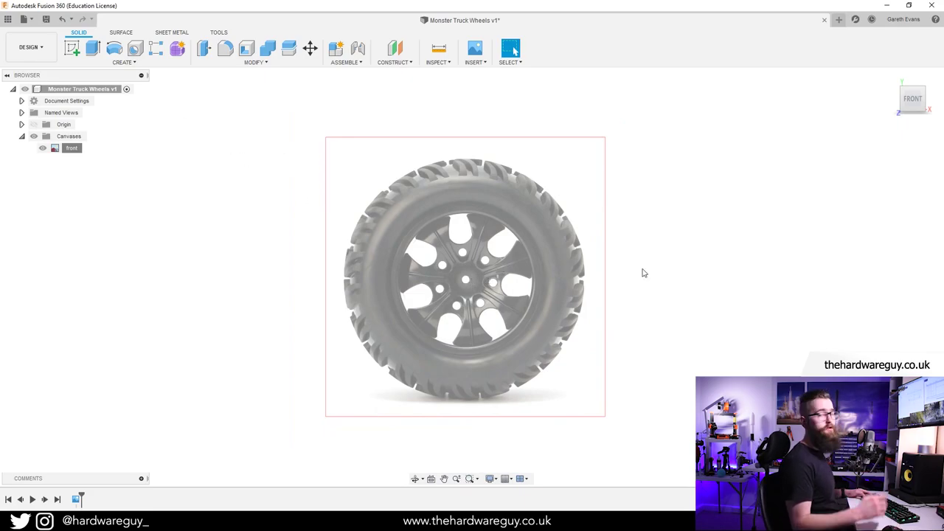
shift+middle_drag(654, 261, 571, 243)
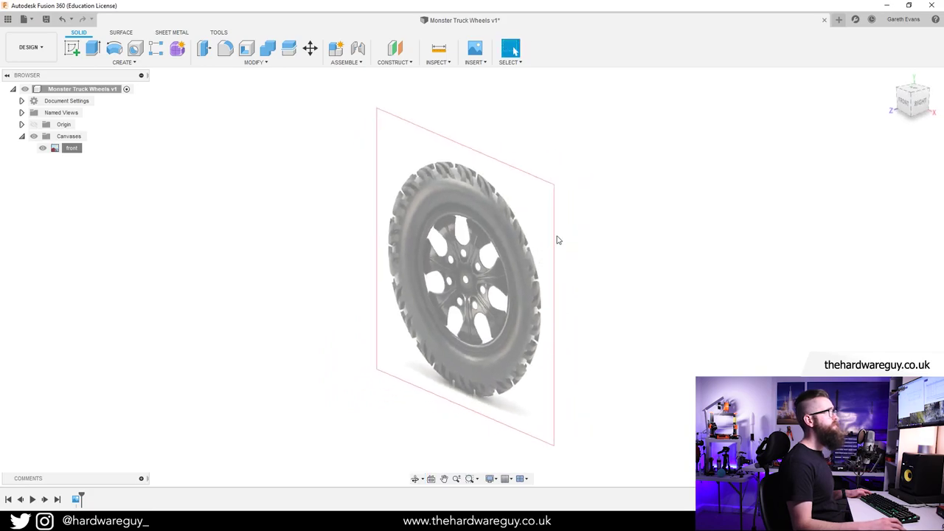
right_click(85, 94)
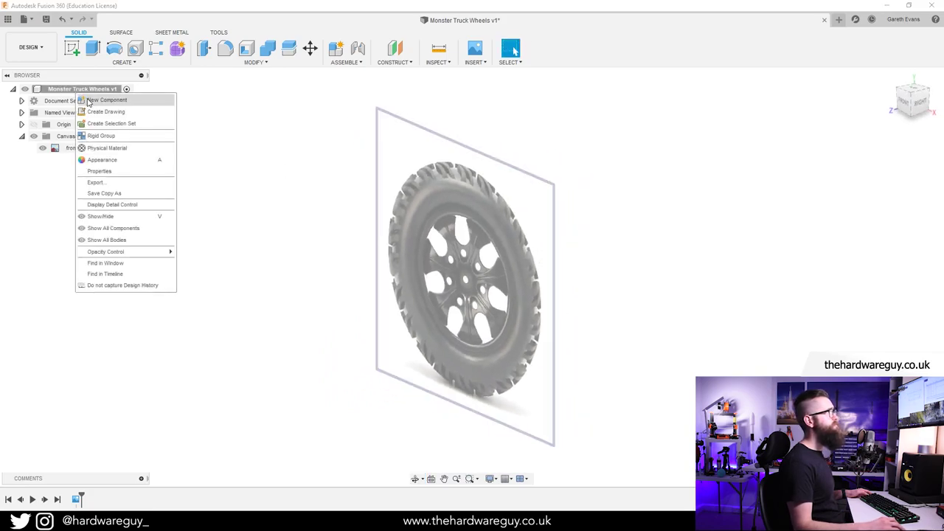
click(88, 101)
click(67, 162)
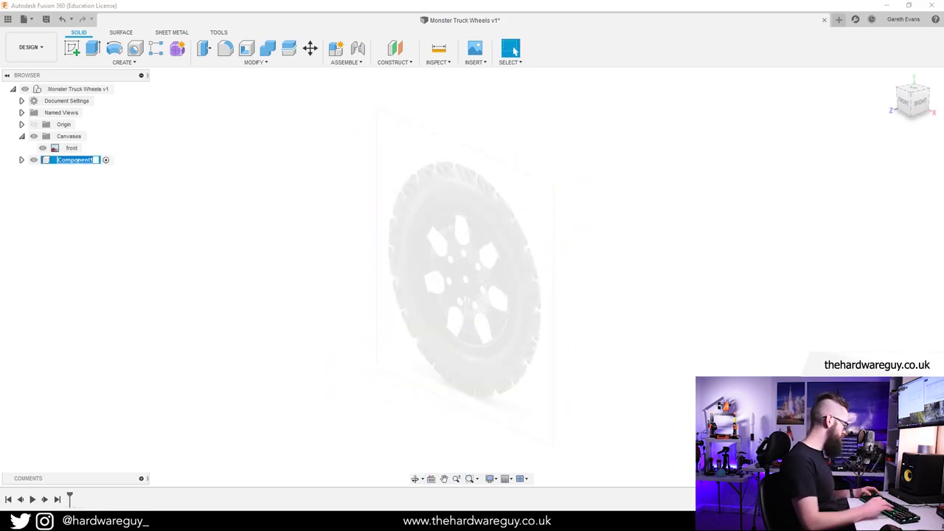
text(alloy)
key(Return)
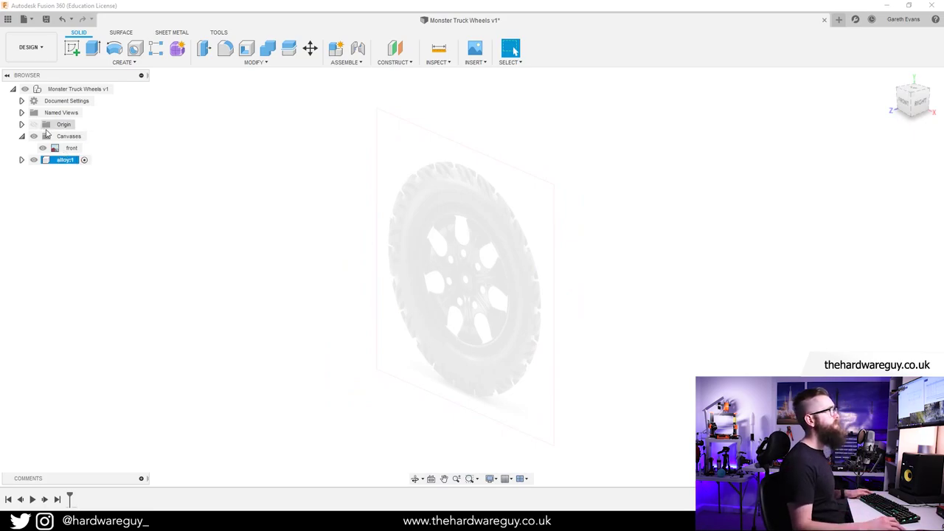
Start a sketch on the right (YZ) origin plane for the alloy component.
click(72, 48)
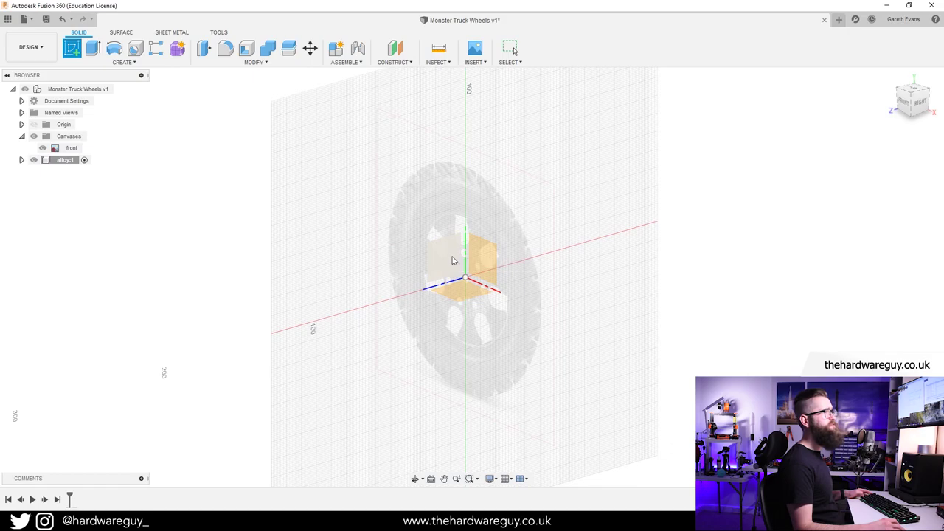
click(454, 259)
scroll(470, 255, up, 3)
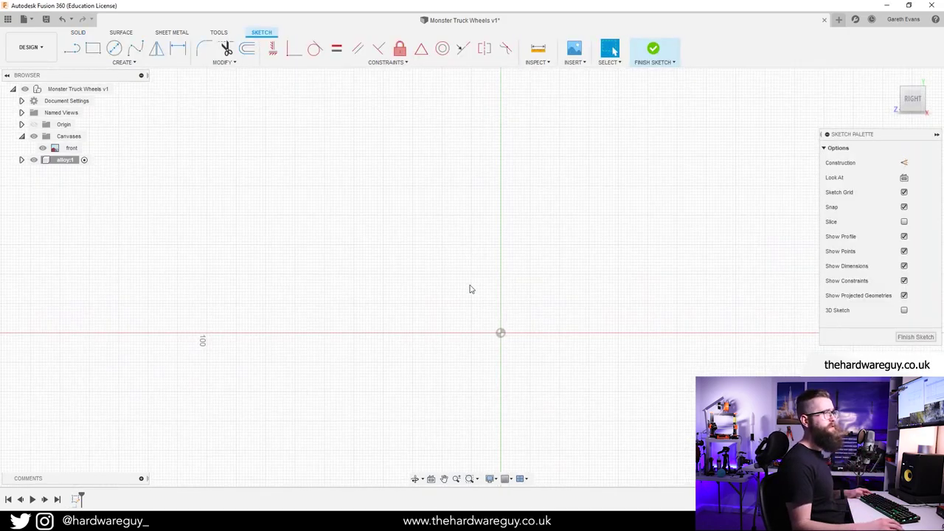
middle_drag(525, 320, 487, 299)
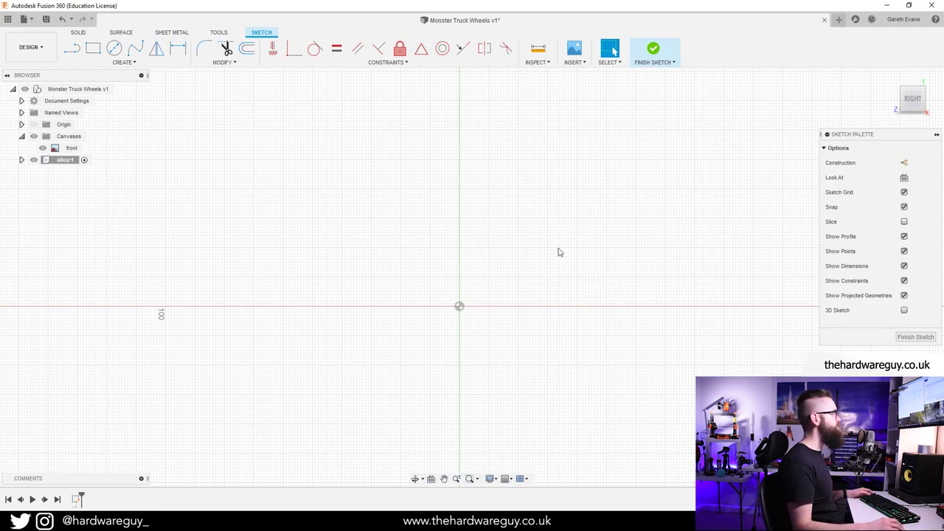
scroll(504, 246, up, 1)
mouse_move(520, 208)
middle_down()
mouse_move(468, 234)
mouse_move(437, 278)
mouse_move(429, 191)
middle_up()
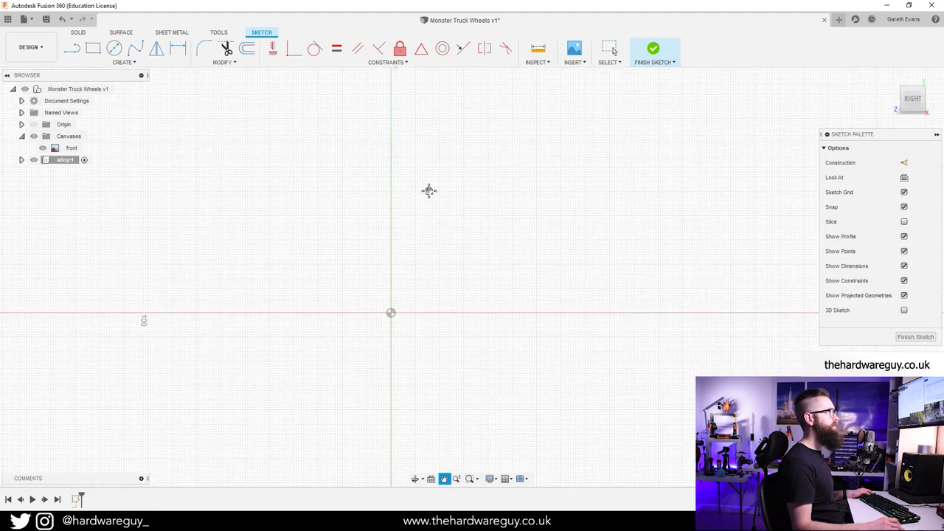
Check the alloy rim's diameter in the dimensions reference image in Photos, and return to the sketch.
click(469, 522)
click(566, 473)
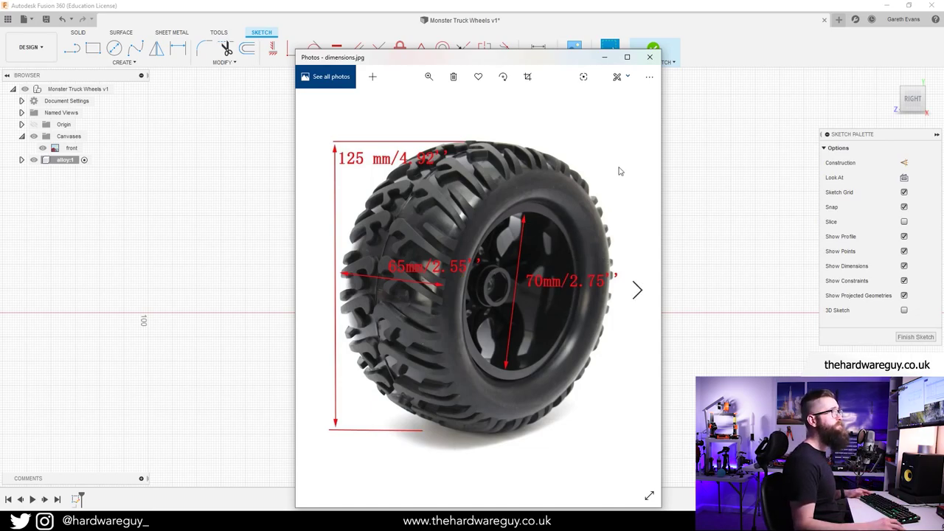
click(606, 58)
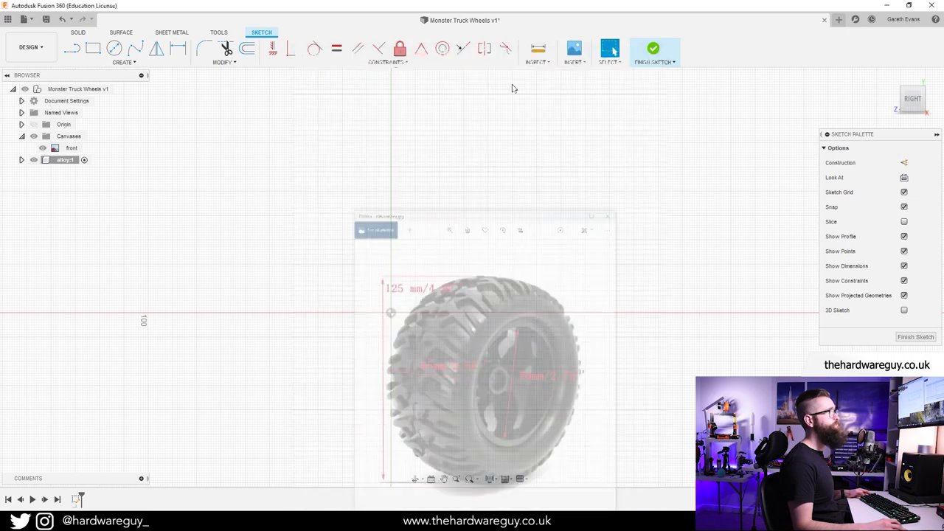
Add a user parameter named alloy_diameter with unit mm and expression 70, and close the parameters list.
click(234, 63)
click(243, 162)
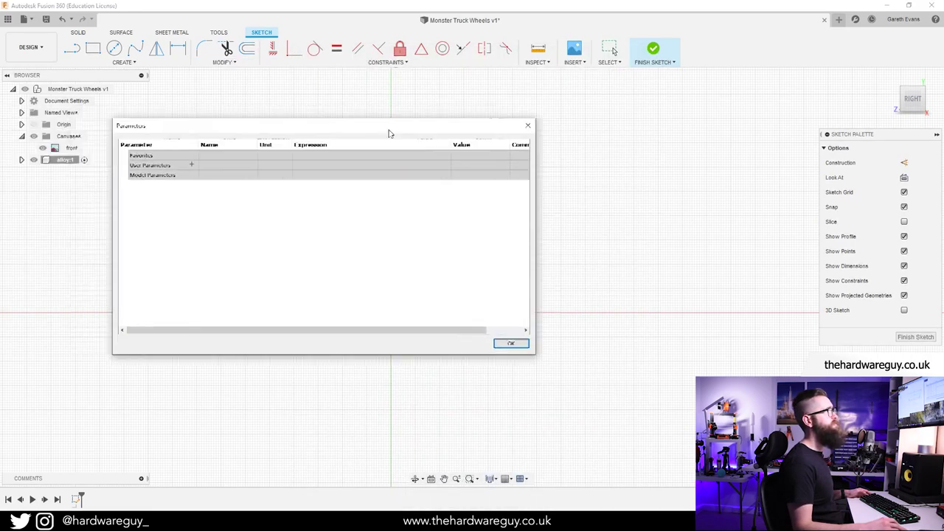
click(240, 177)
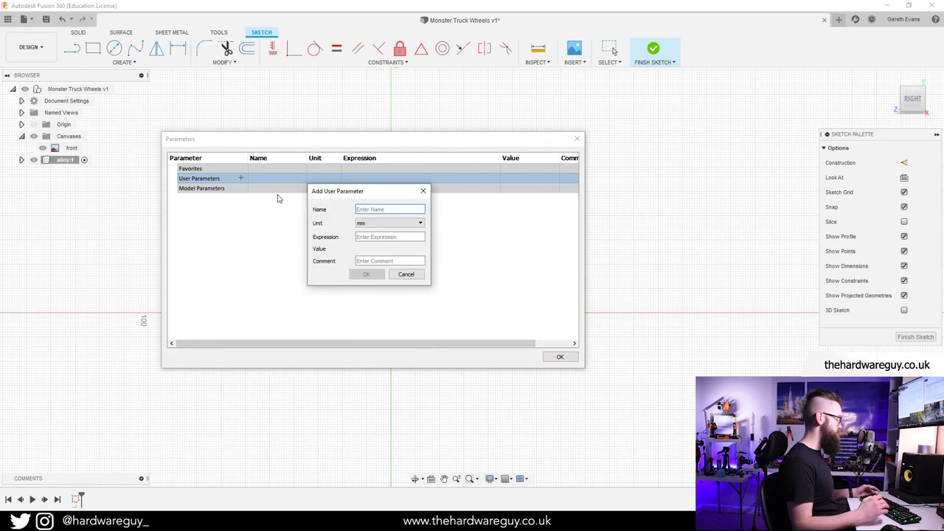
text(alloy)
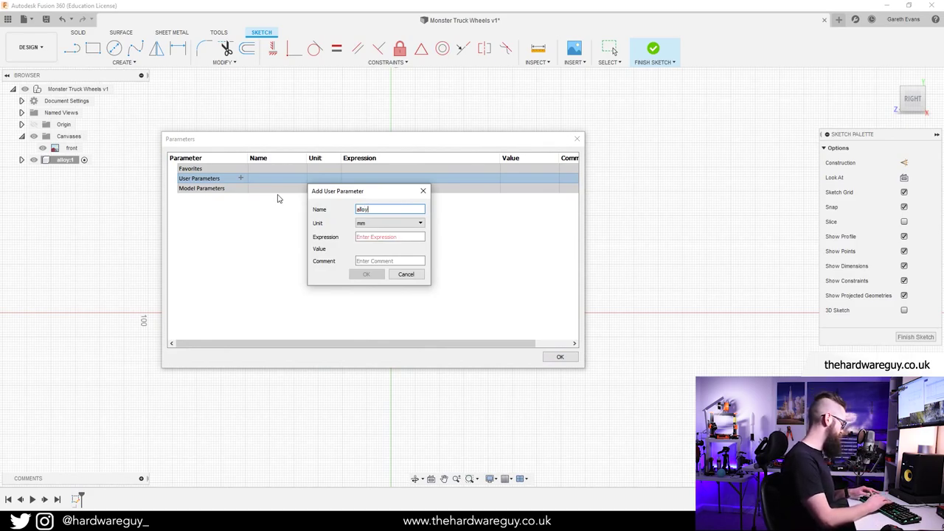
text(diameter)
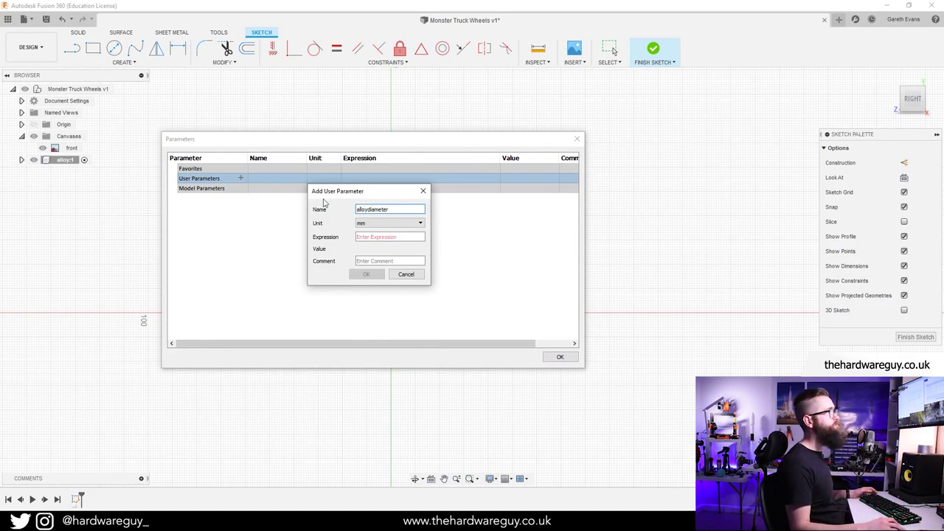
click(369, 210)
text(_)
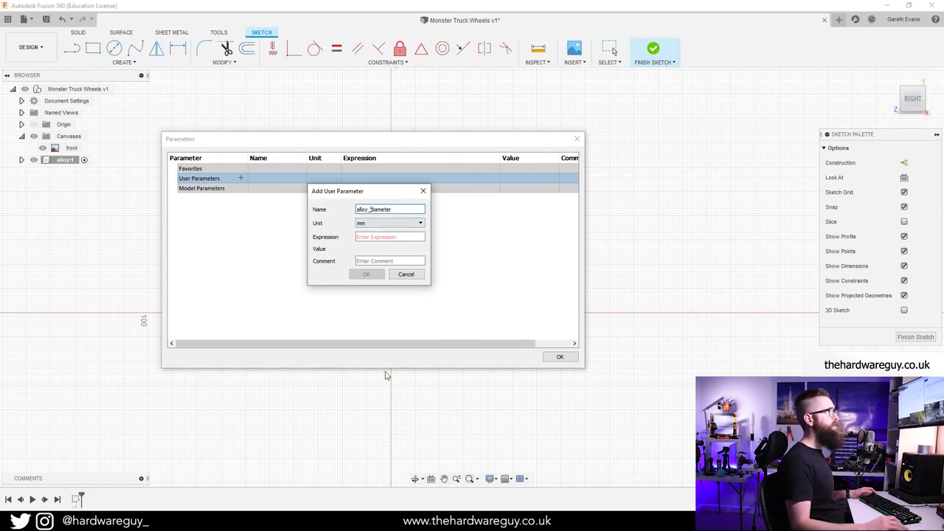
key(Tab)
text(7)
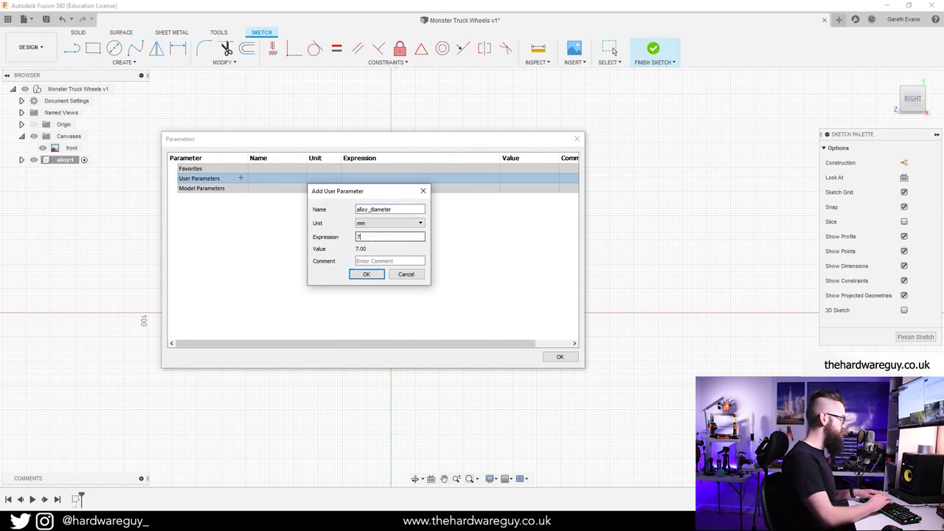
text(0)
click(367, 274)
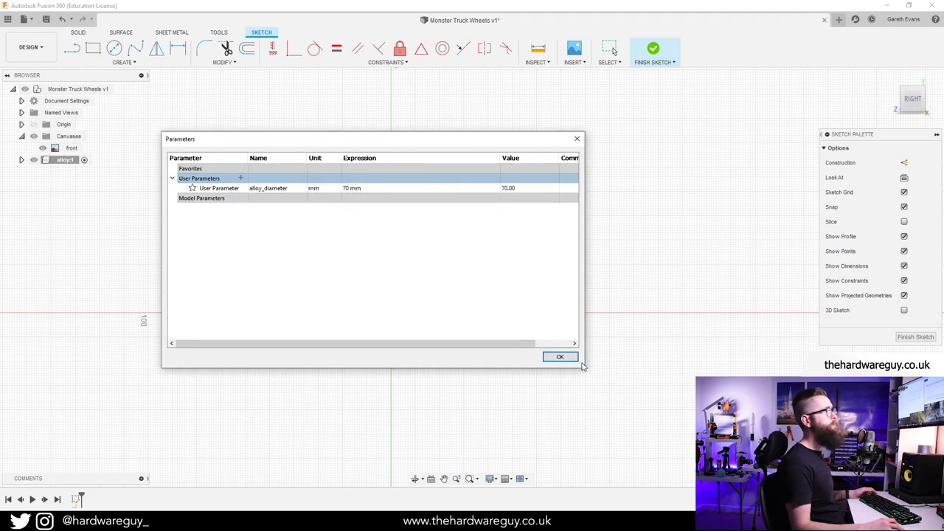
click(579, 357)
Sketch a vertical line about 90 mm long, running straight up from the origin.
scroll(430, 273, down, 3)
mouse_move(439, 240)
middle_down()
mouse_move(438, 258)
mouse_move(416, 254)
middle_up()
scroll(441, 231, down, 1)
scroll(399, 242, up, 2)
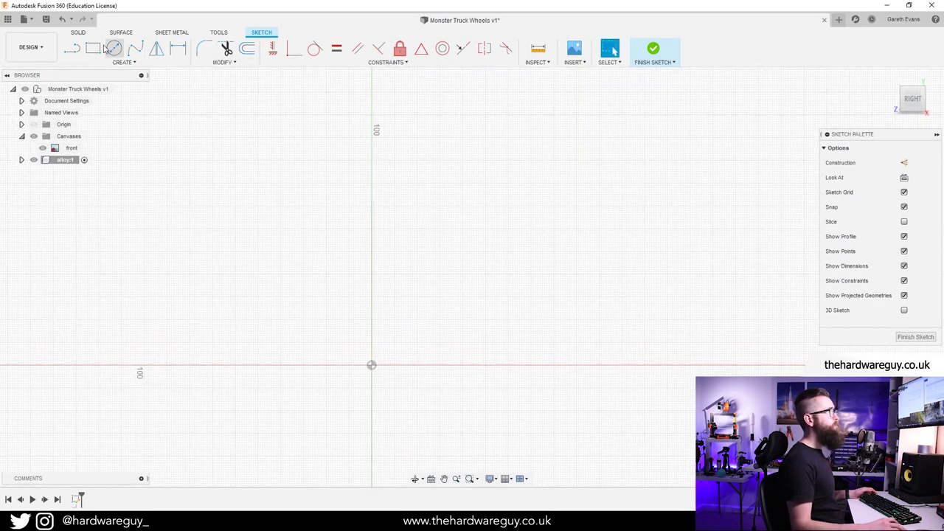
click(73, 49)
click(372, 365)
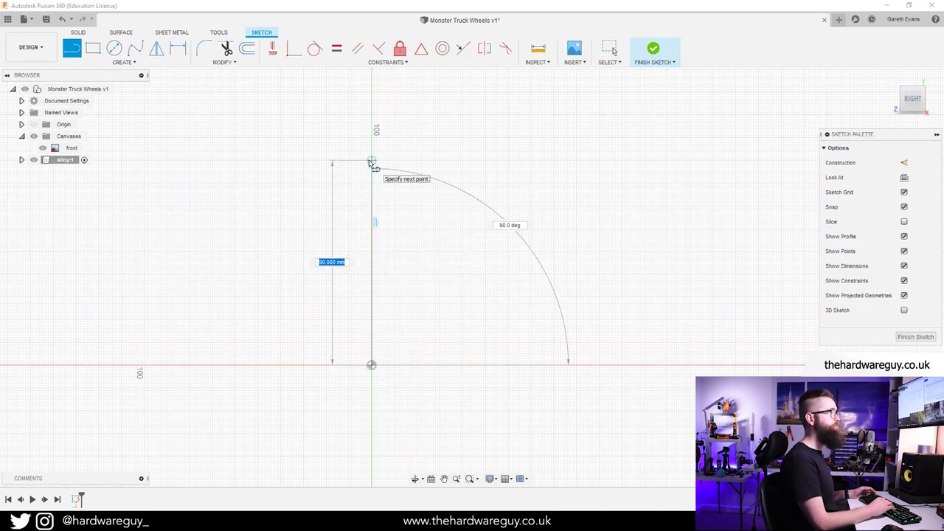
double_click(371, 161)
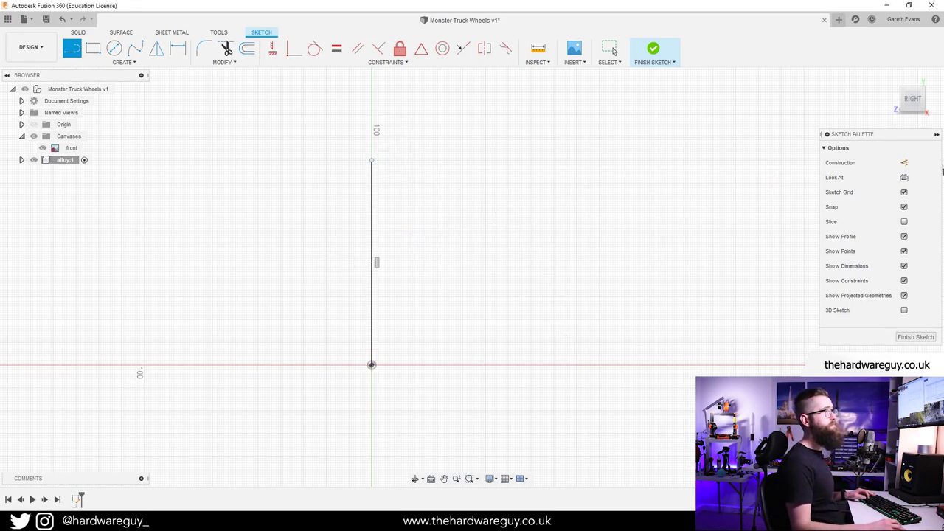
Convert the vertical line above the origin into a construction line.
click(905, 163)
key(Escape)
click(371, 264)
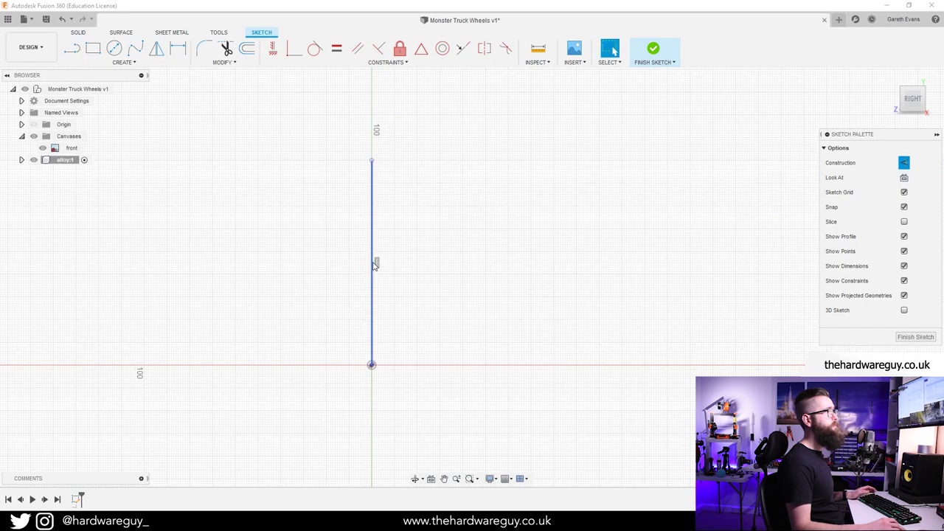
right_click(372, 262)
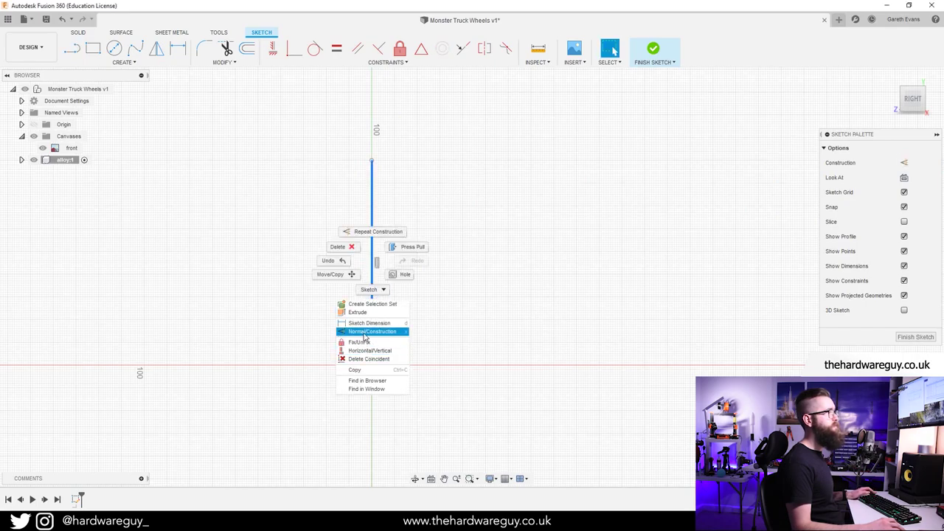
click(372, 331)
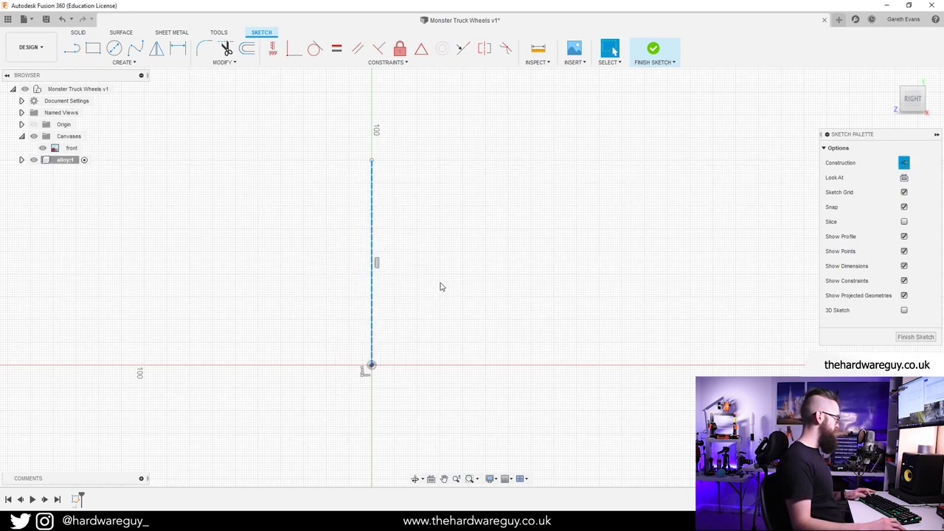
Dimension the vertical construction line's length with the expression alloy_diameter/2.
key(d)
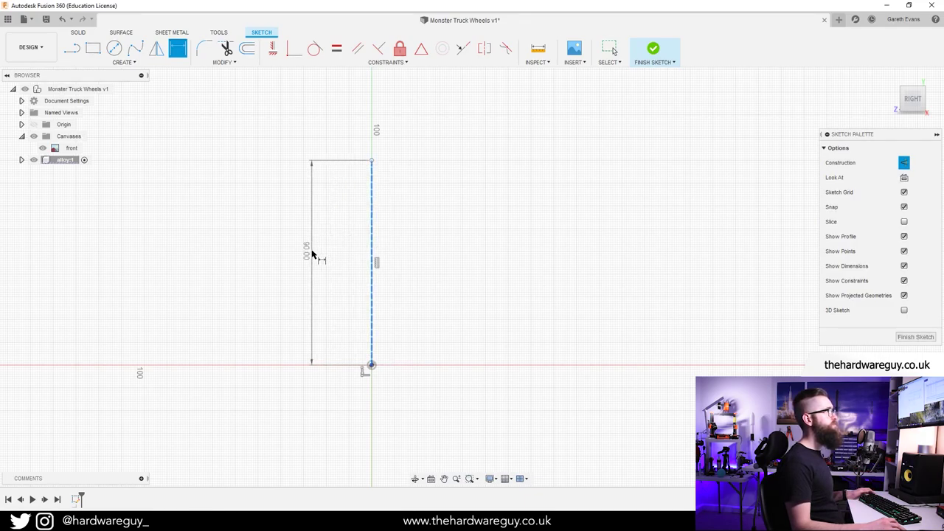
click(313, 260)
text(al)
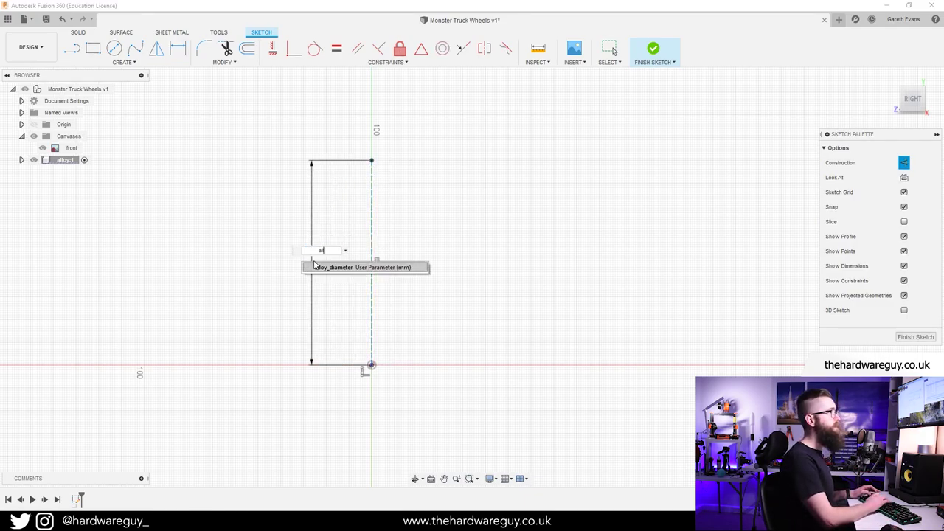
text(lo)
key(Return)
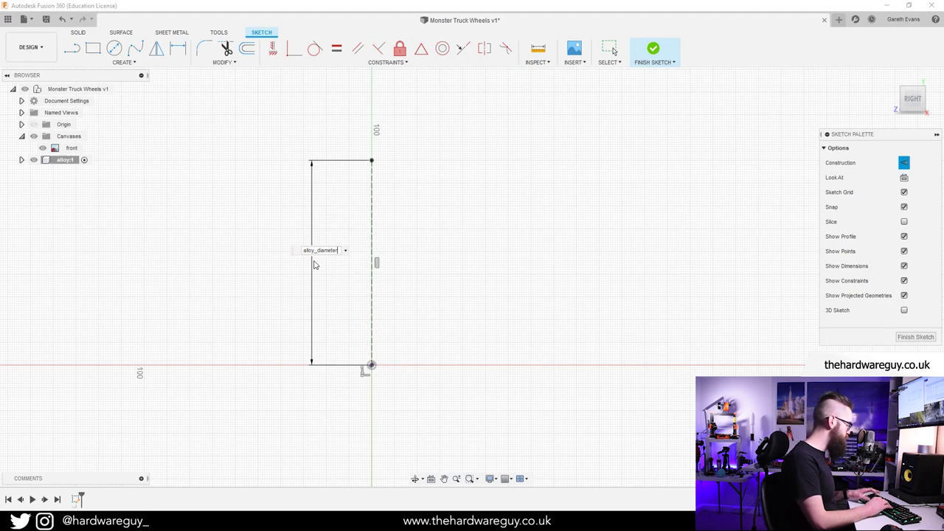
text(/2)
key(Return)
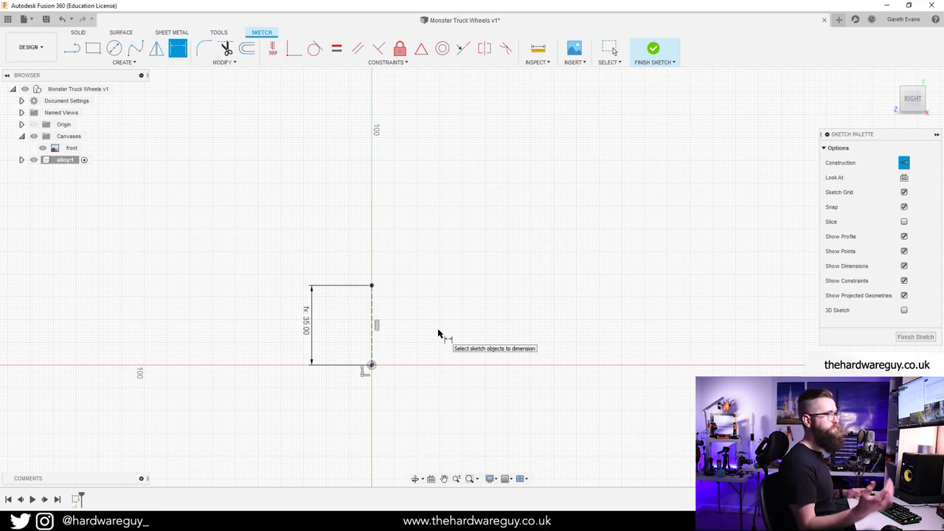
Examine in the dimensions.jpg reference image in Photos where the rim diameter is measured, and return to the Fusion 360 sketch.
middle_drag(428, 331, 447, 297)
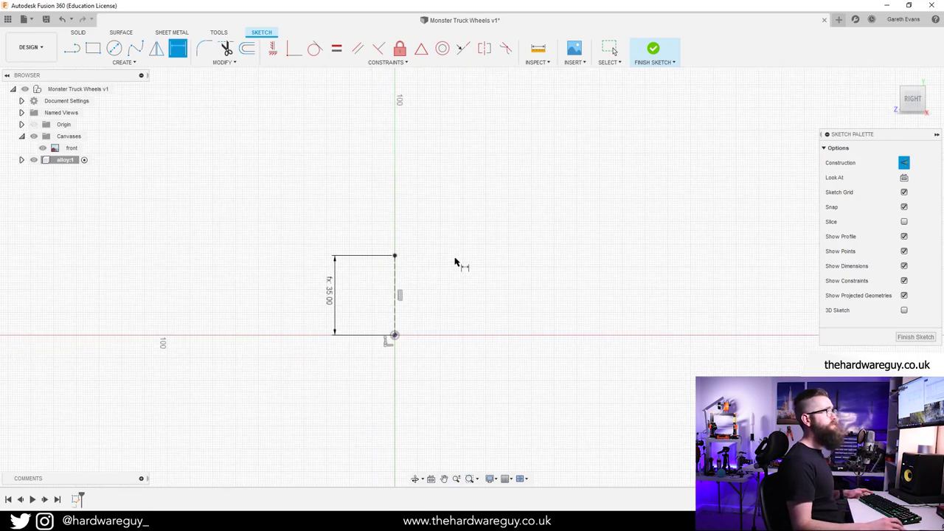
scroll(432, 271, up, 3)
scroll(400, 251, up, 1)
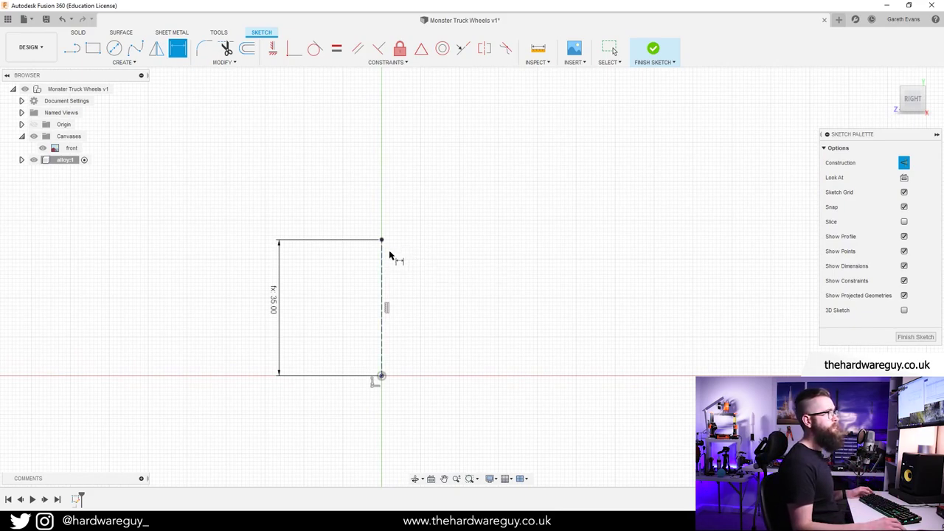
scroll(411, 255, down, 1)
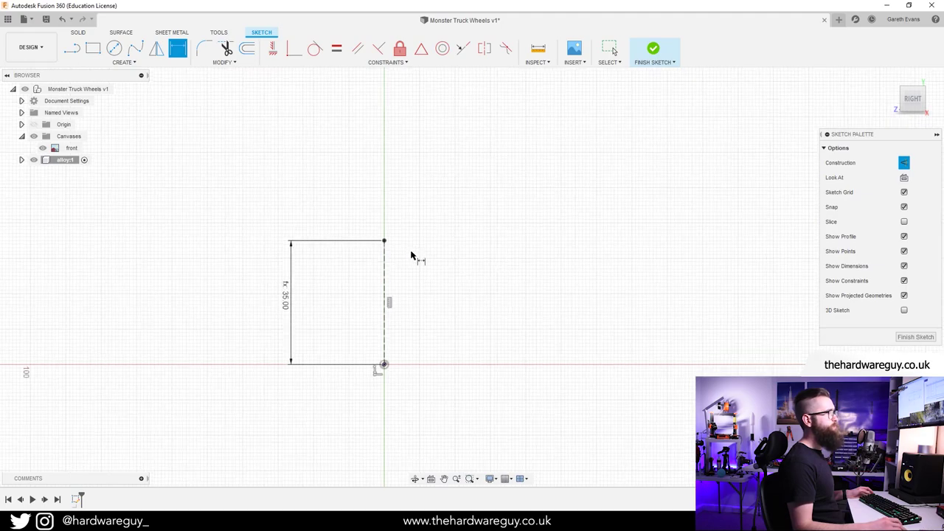
scroll(411, 258, up, 1)
scroll(411, 263, down, 1)
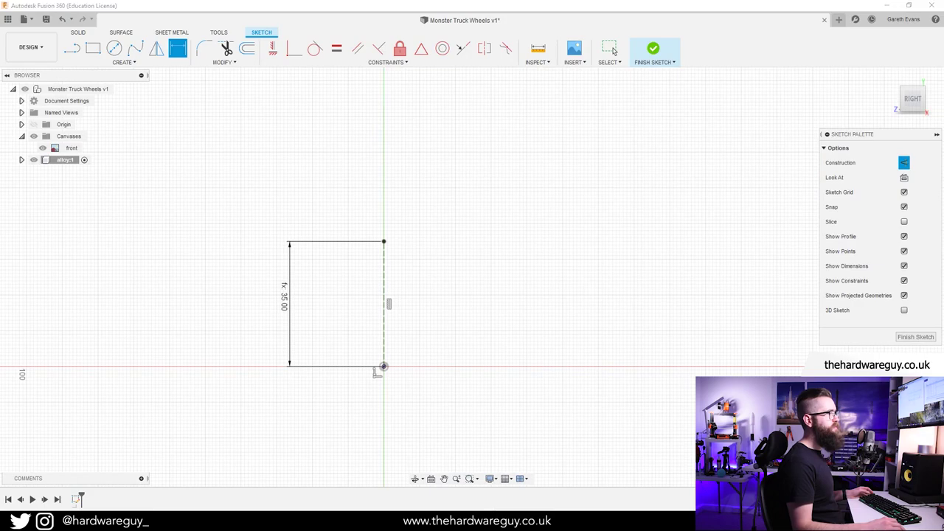
mouse_move(519, 509)
click(579, 443)
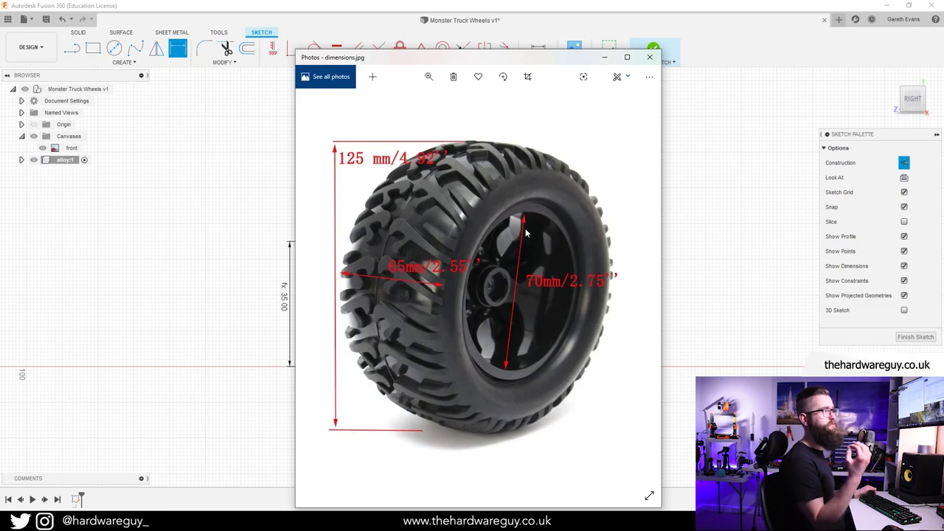
click(607, 57)
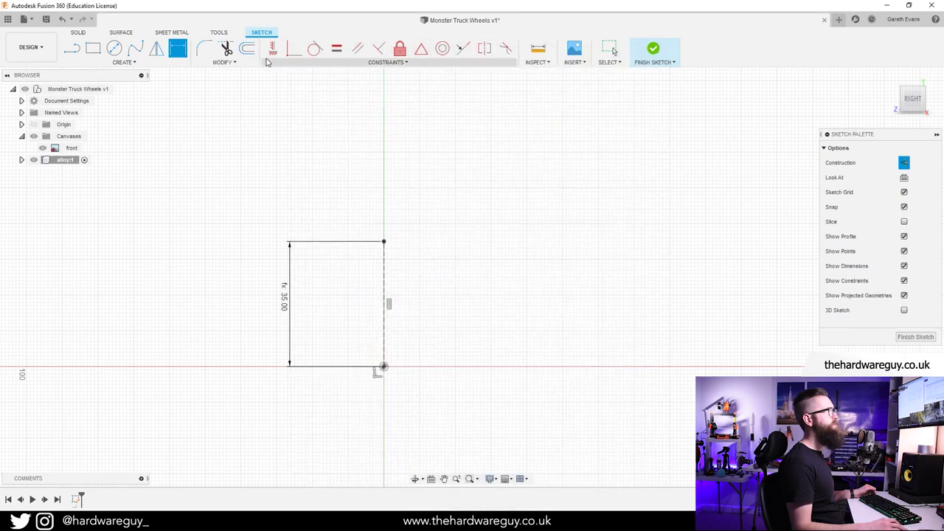
Add a user parameter named alloy_thickness with unit mm and expression 5, and close the parameters list.
click(224, 62)
click(234, 157)
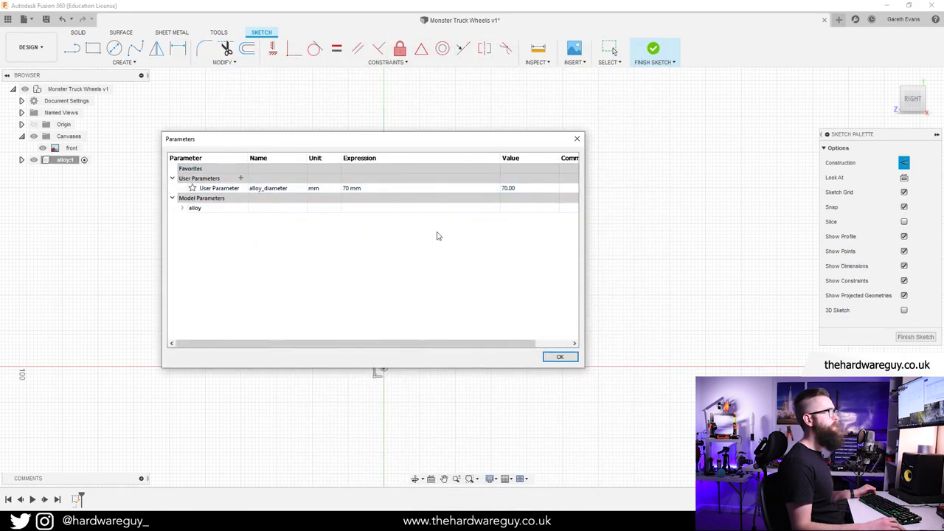
click(241, 178)
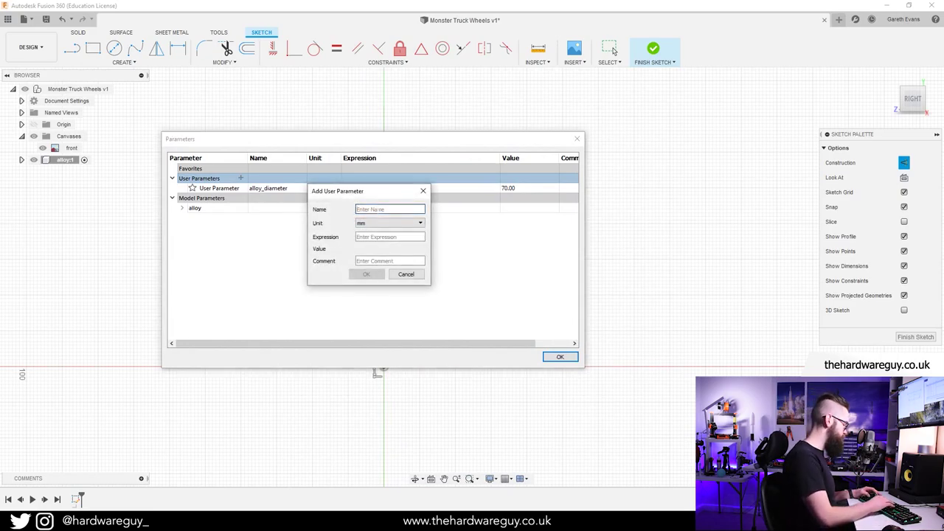
text(alloy_th)
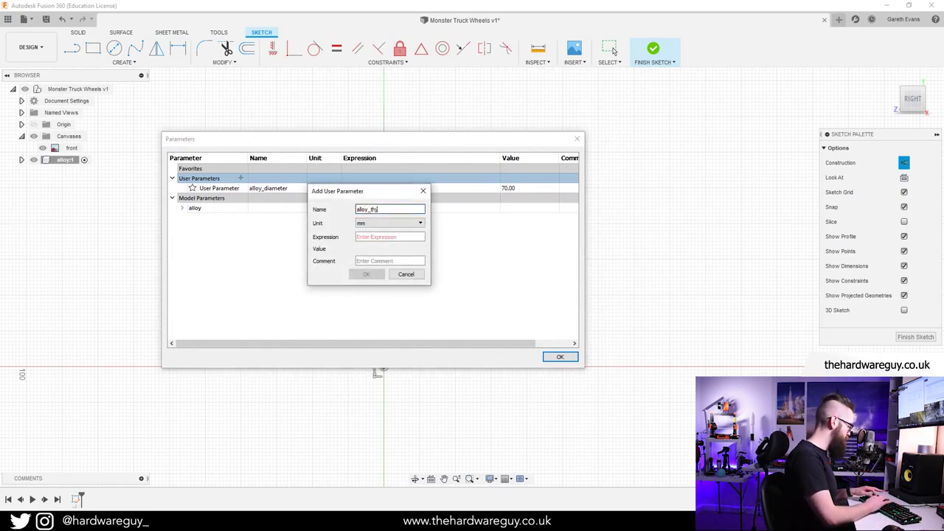
text(ickness)
key(Tab)
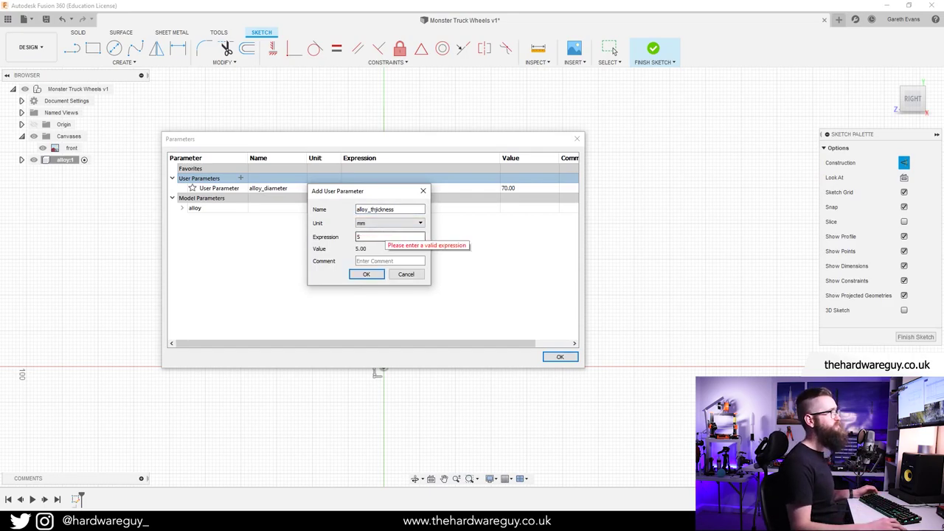
text(5)
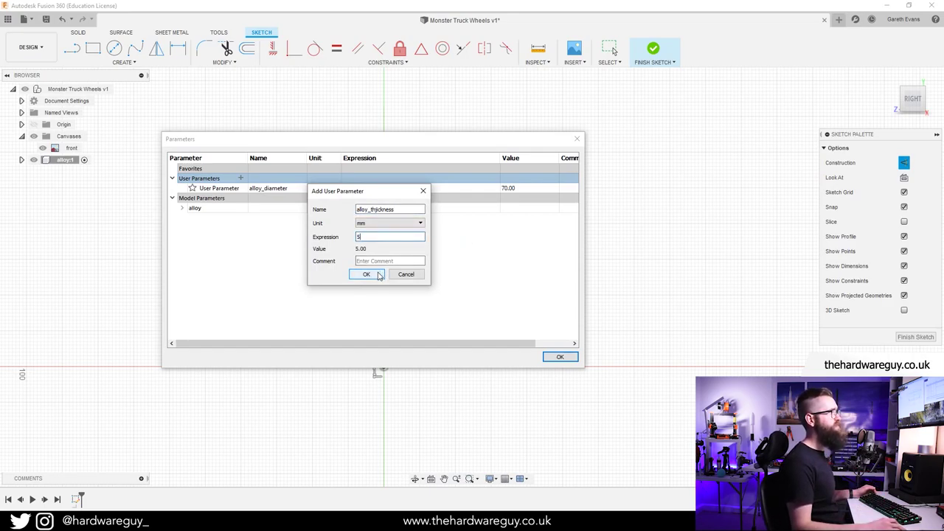
click(367, 209)
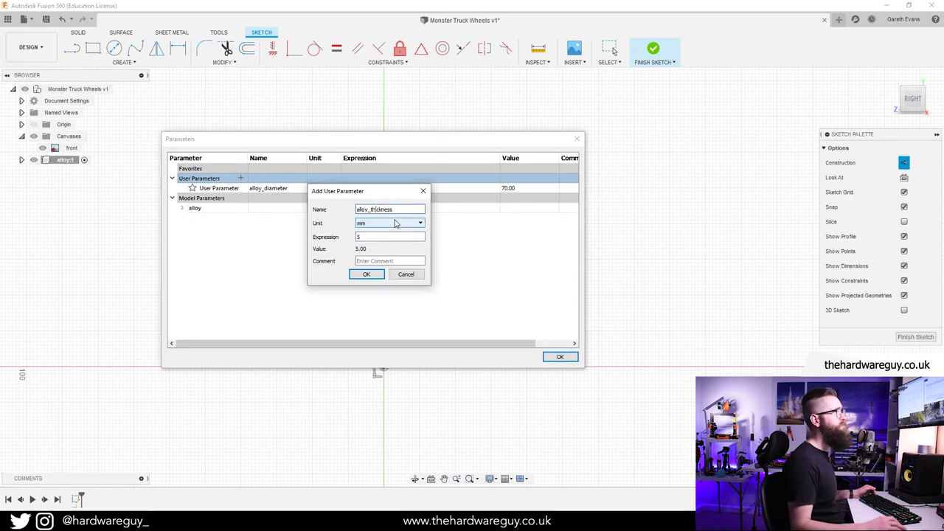
click(367, 273)
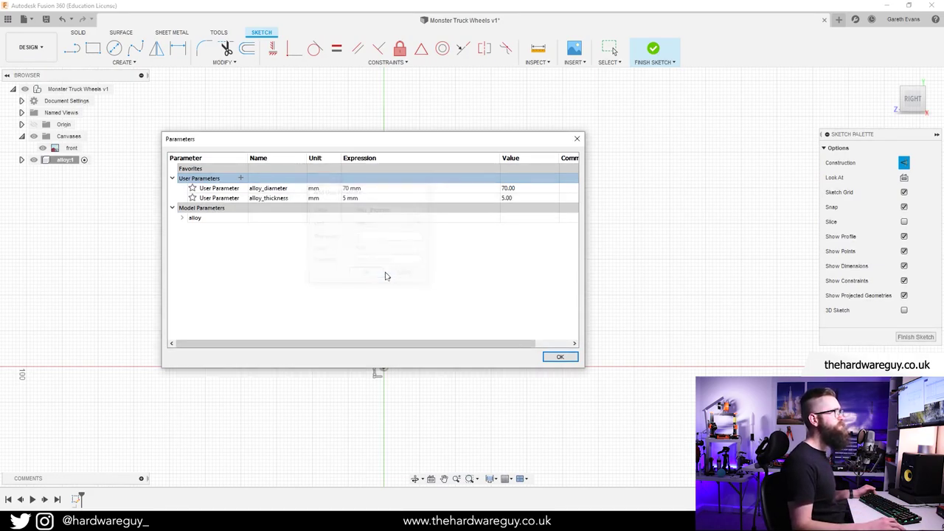
click(549, 359)
Change the construction line's length expression to (alloy_diameter / 2) + alloy_thickness.
scroll(294, 267, up, 3)
scroll(317, 261, down, 2)
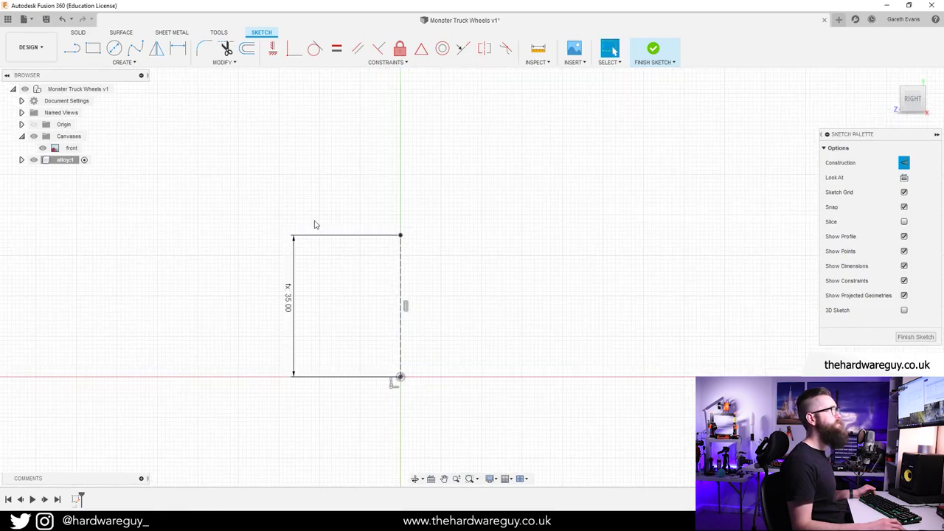
double_click(287, 301)
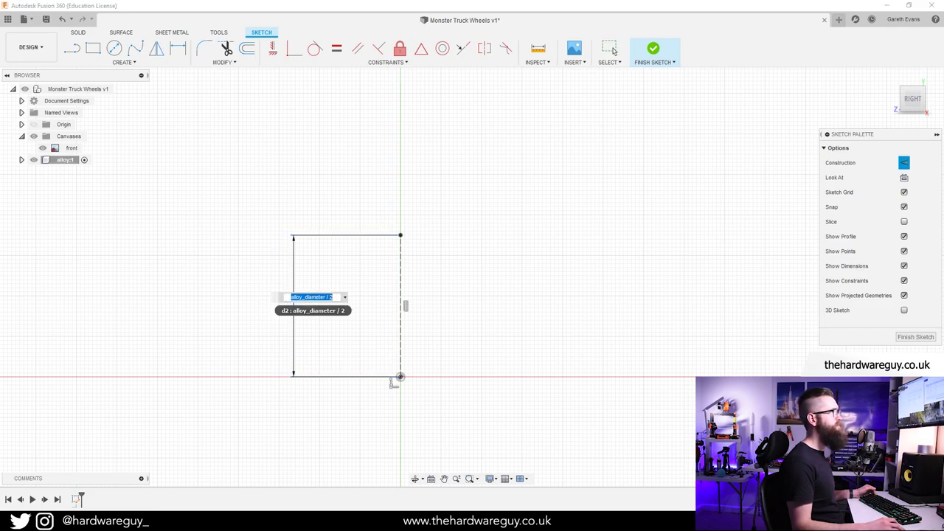
key(End)
text())
key(Home)
text(()
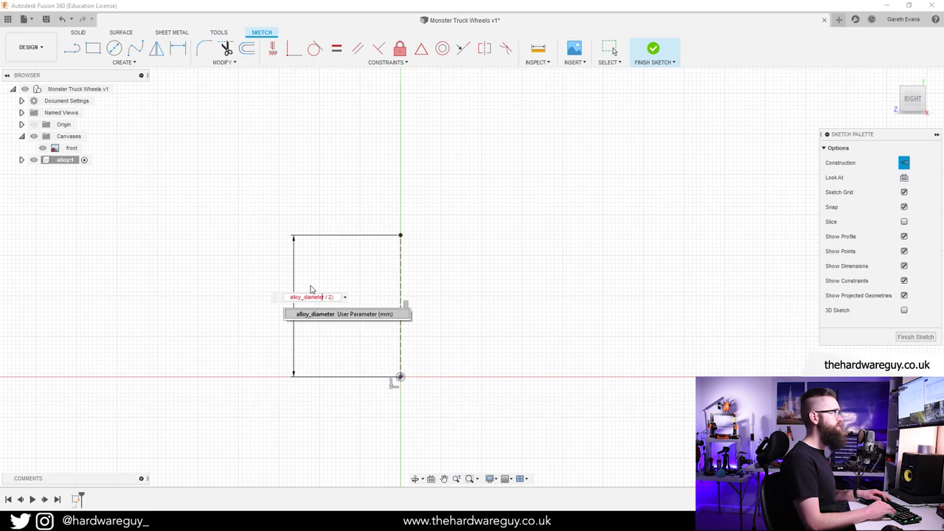
key(Right)
key(Right)
key(Right)
key(Right)
key(Right)
key(Right)
key(Right)
key(Right)
key(Right)
key(Right)
key(Right)
key(Right)
key(Right)
key(Right)
key(Right)
key(Right)
key(Right)
key(Right)
key(Right)
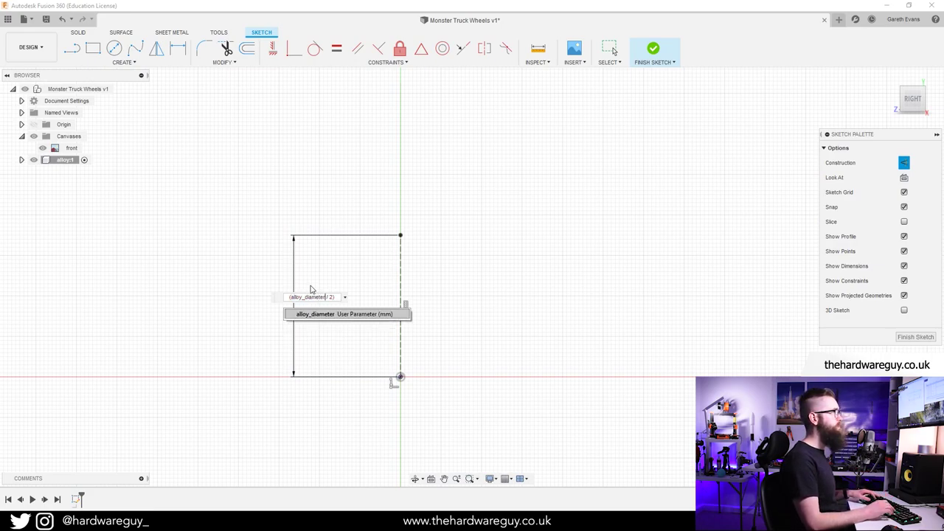
text(+ all)
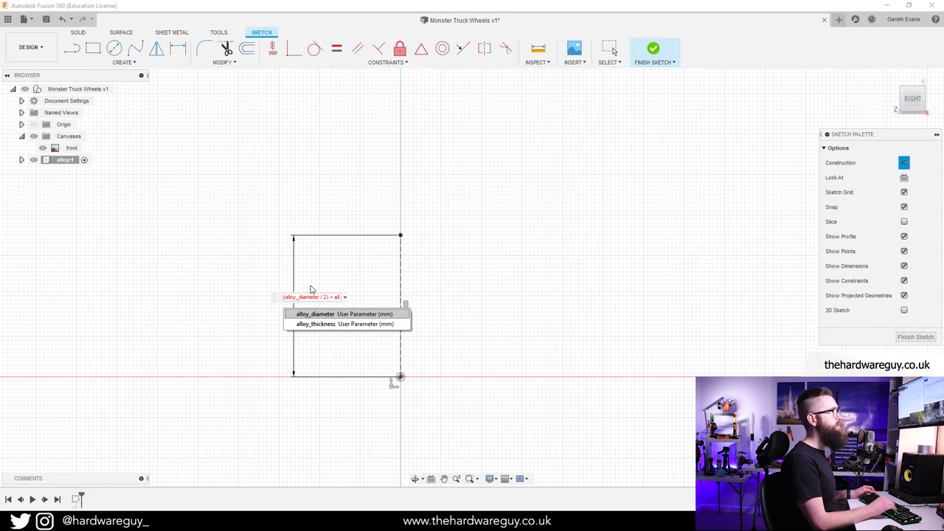
key(Down)
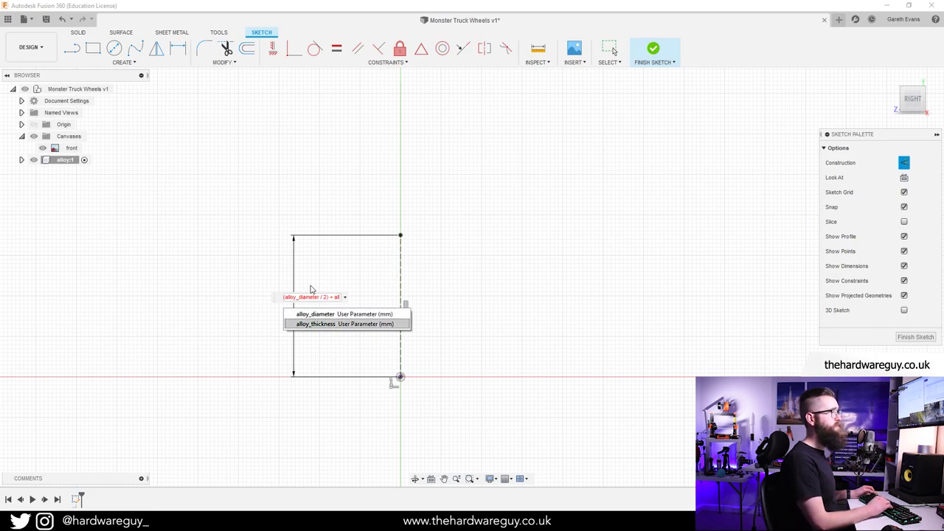
key(Return)
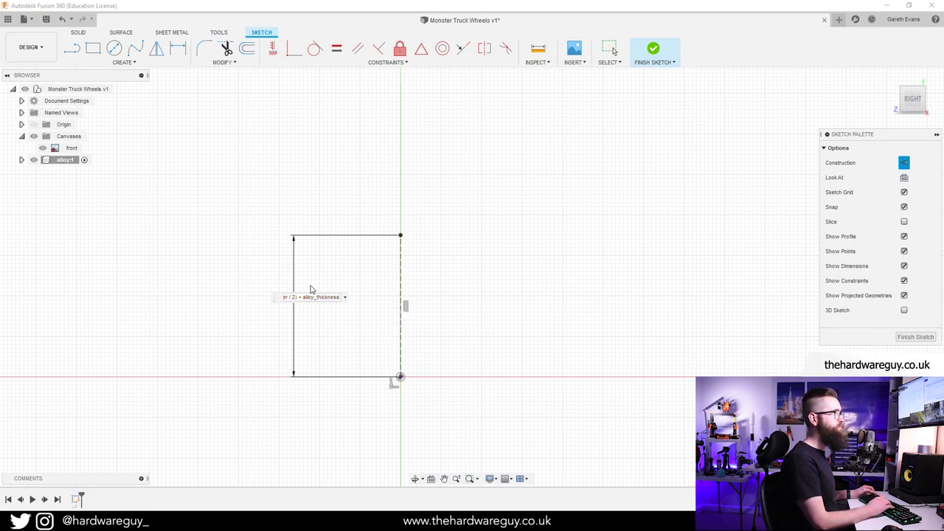
key(Return)
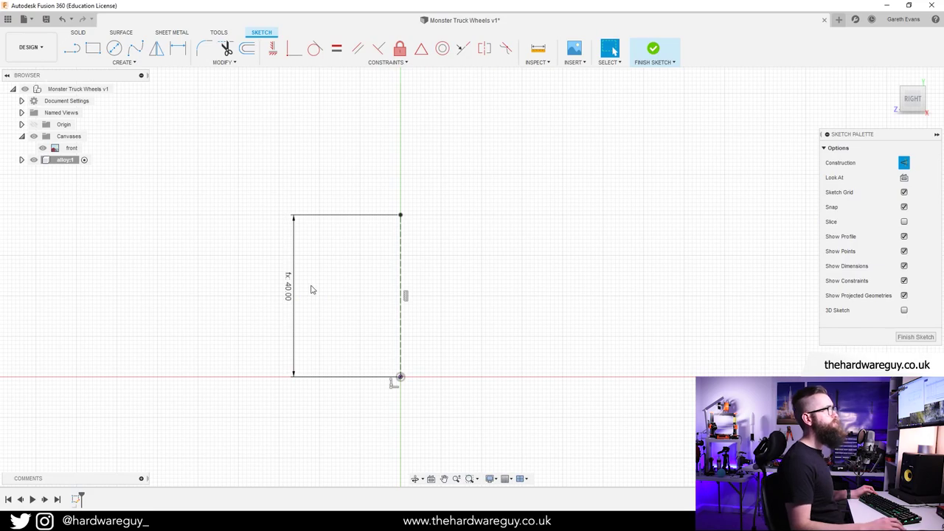
Sketch a two-point rectangle about 46 mm wide and 5 mm high, extending right and down from the construction line's upper endpoint.
middle_drag(469, 295, 409, 284)
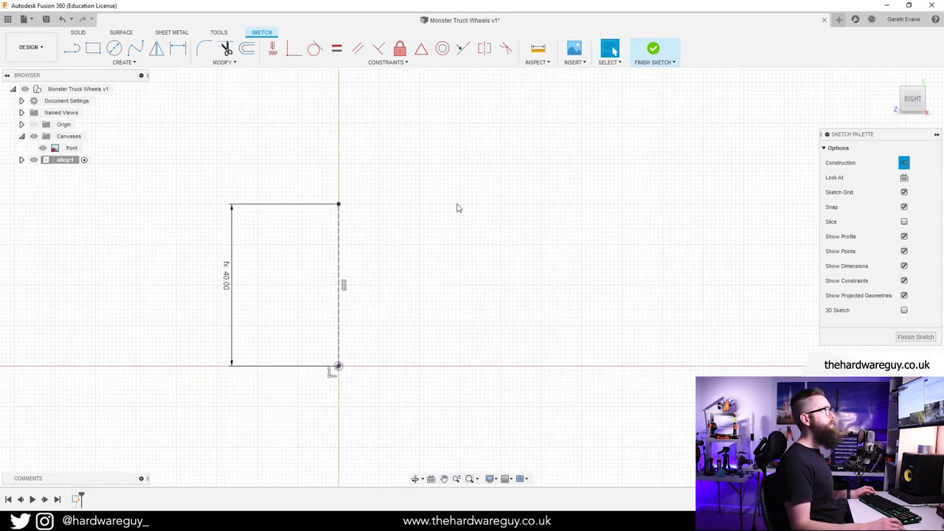
middle_drag(428, 187, 410, 211)
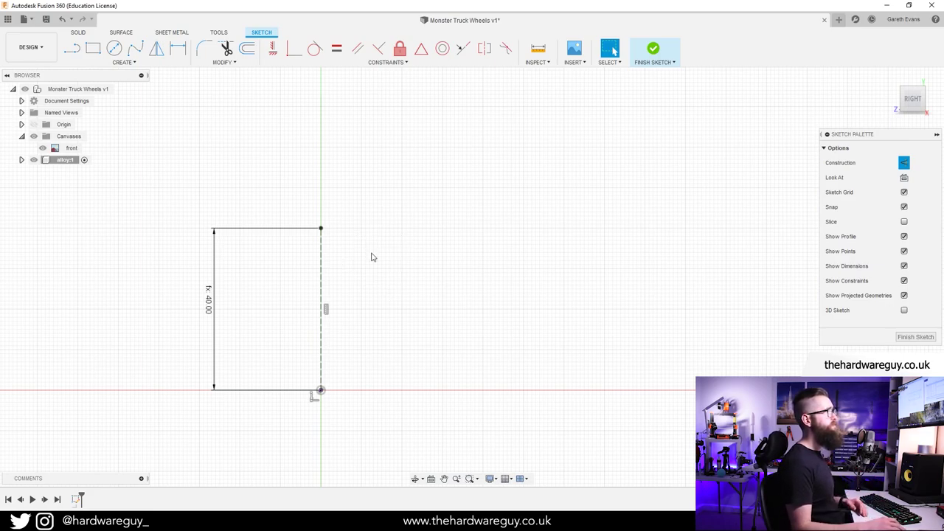
scroll(335, 247, up, 3)
click(93, 47)
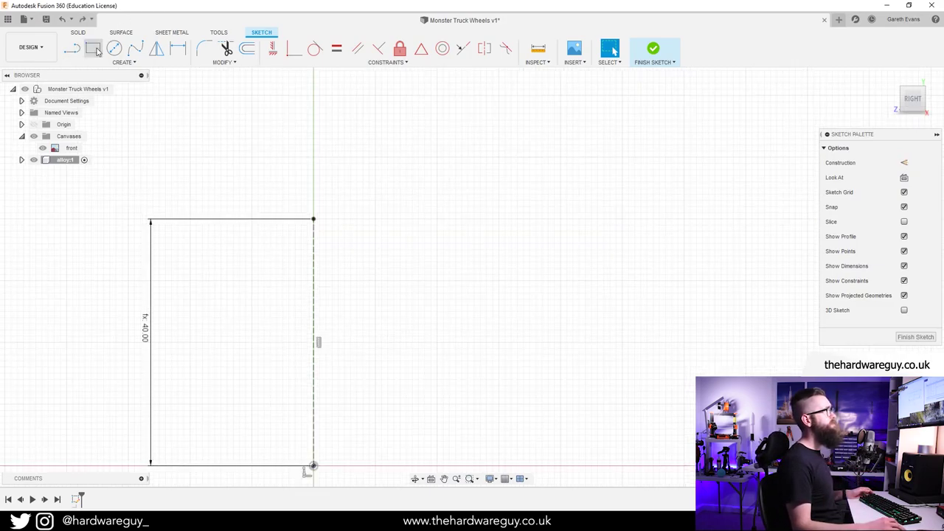
click(314, 219)
drag(554, 267, 600, 252)
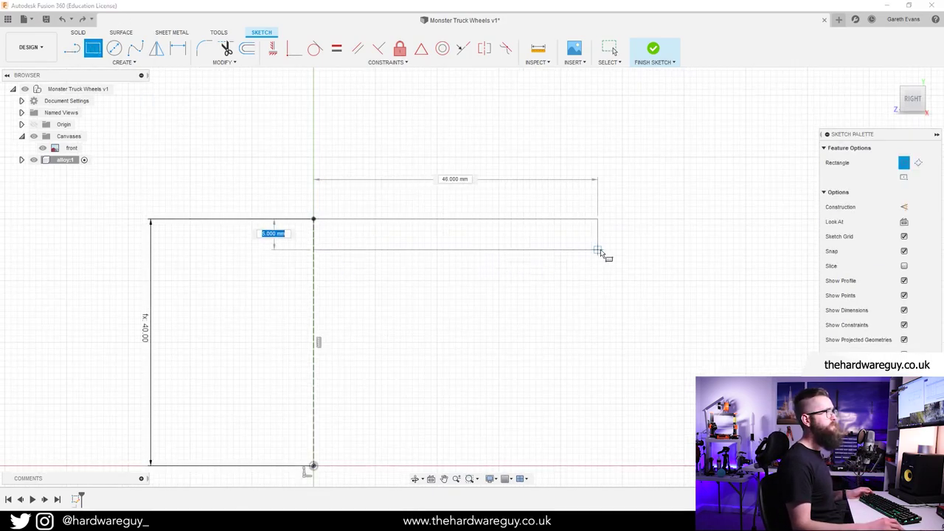
click(598, 250)
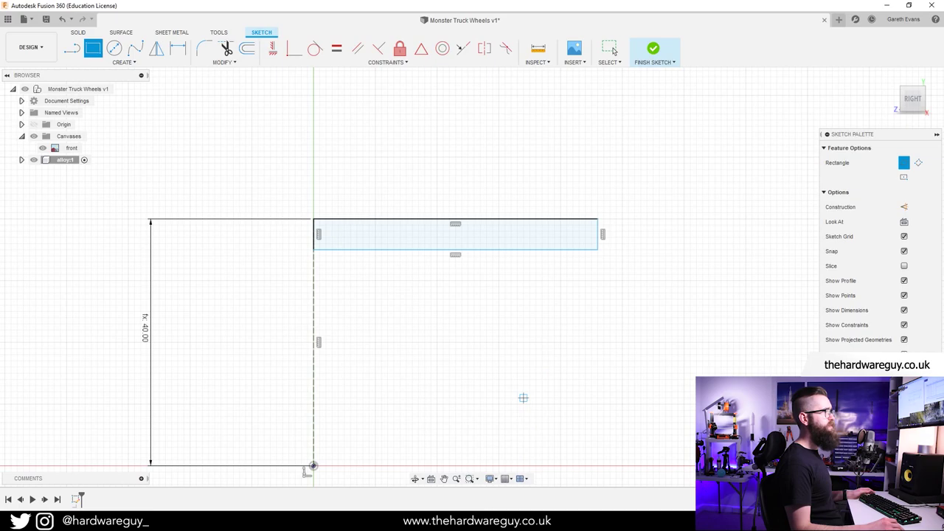
Examine the wheel's width in the dimensions.jpg and front-angle.jpg reference images in Photos, and return to the Fusion 360 sketch.
click(564, 483)
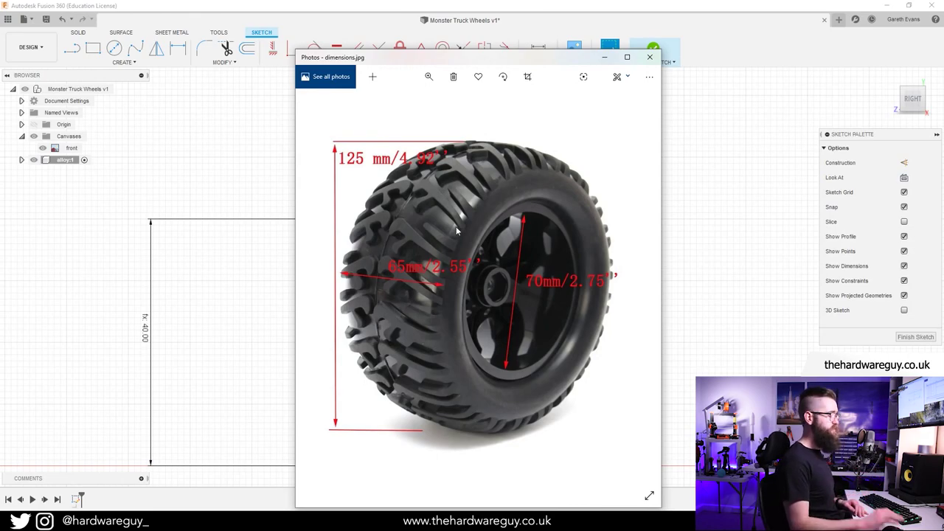
key(Right)
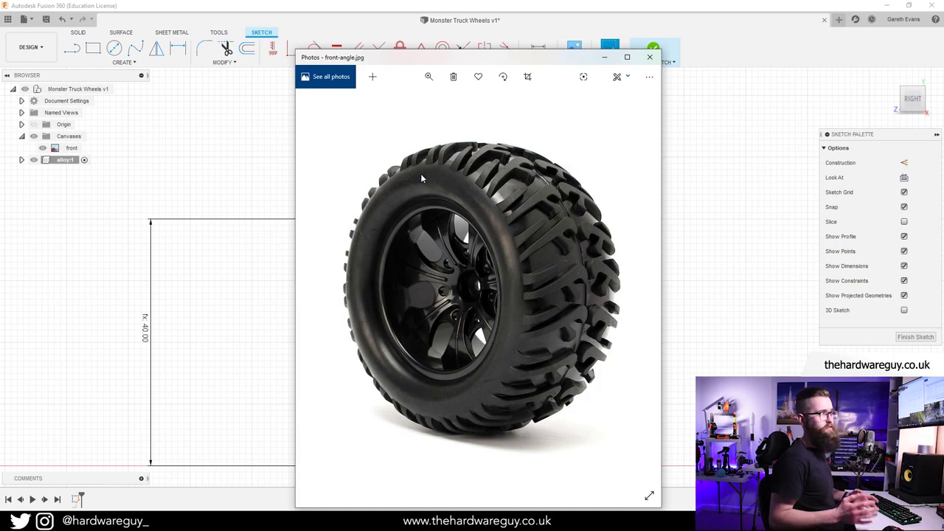
click(608, 59)
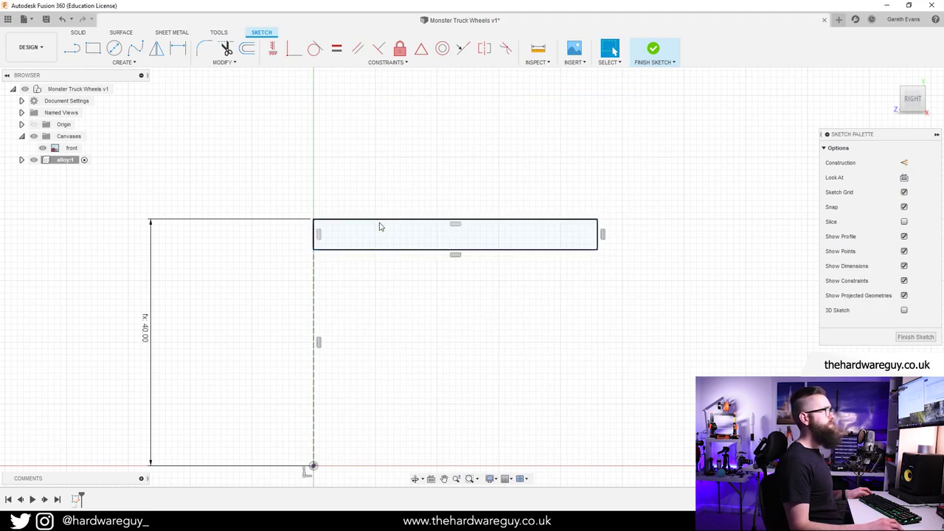
Begin a new user parameter named alloy_width with unit mm.
click(225, 63)
click(234, 157)
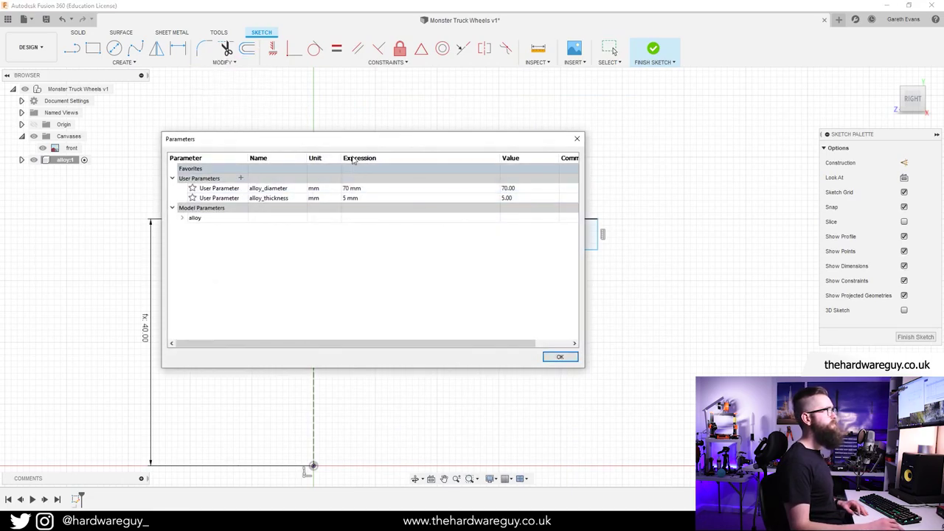
drag(347, 139, 481, 209)
click(376, 248)
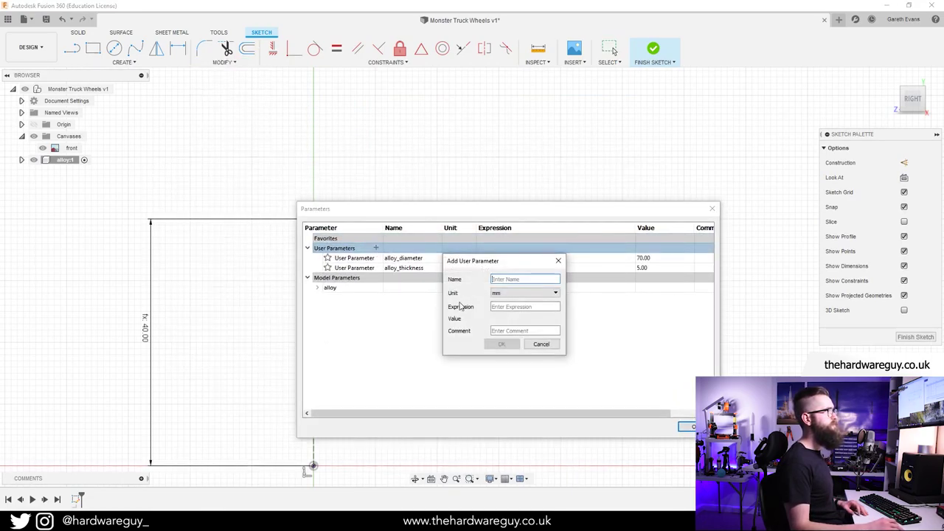
text(alloy_)
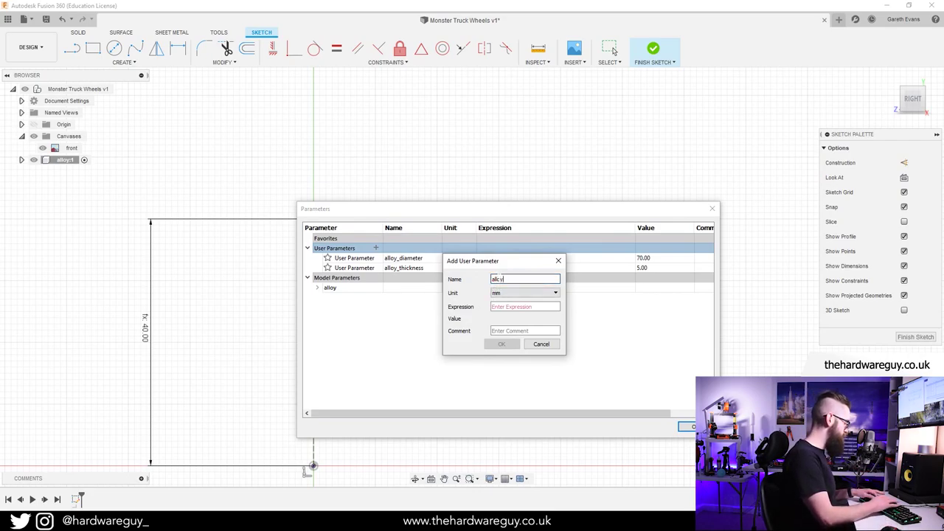
text(width)
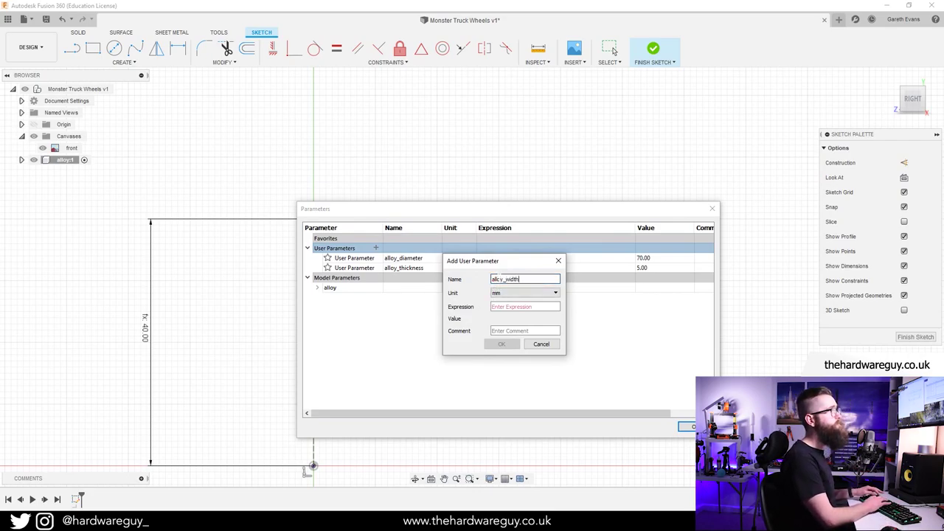
key(Tab)
key(Tab)
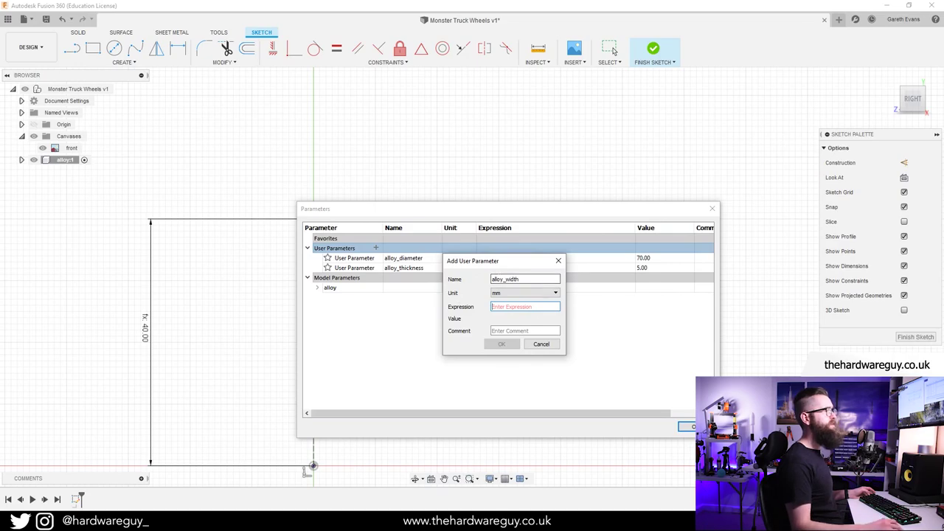
Compare the tire and alloy widths in the front-angle.jpg and dimensions.jpg reference images in Photos, and return to Fusion 360.
click(470, 523)
click(566, 480)
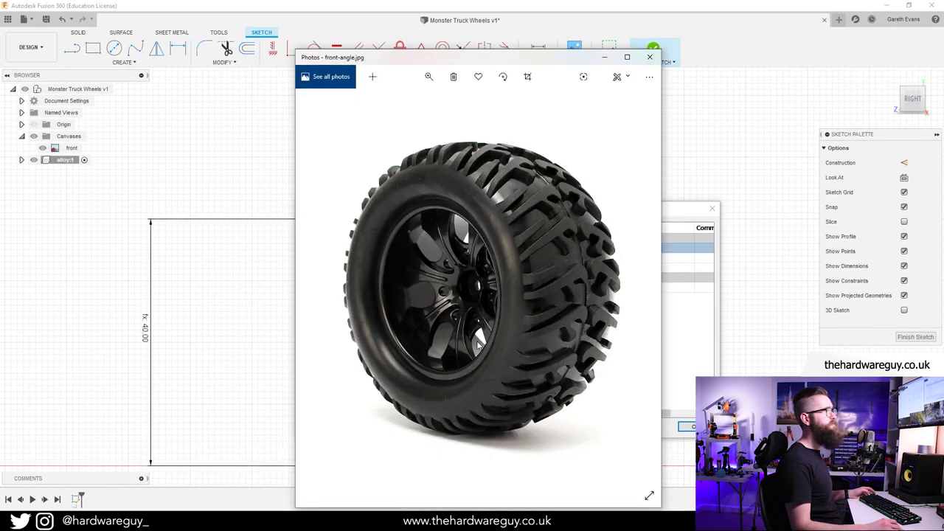
scroll(478, 340, down, 1)
scroll(479, 339, up, 1)
scroll(479, 339, up, 1)
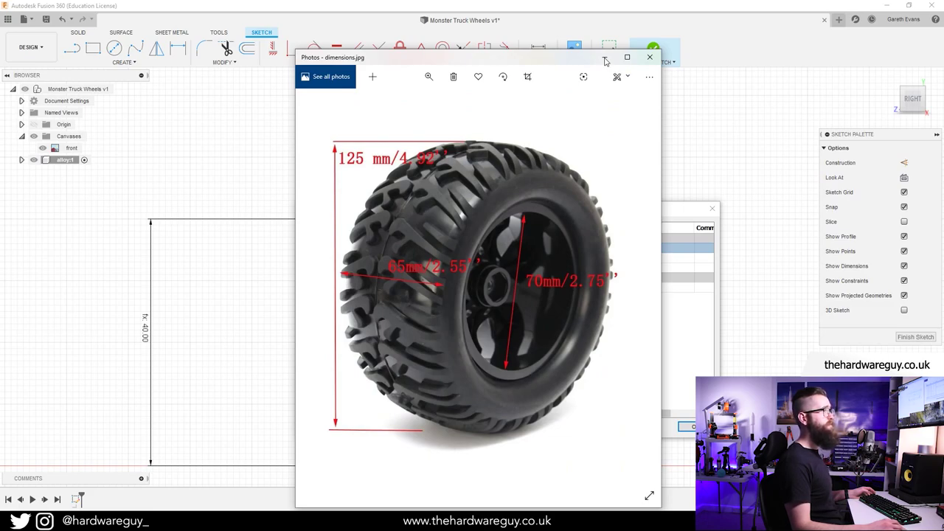
click(605, 60)
Give the alloy_width parameter the expression 55 and add it to the user parameters.
key(Tab)
key(Tab)
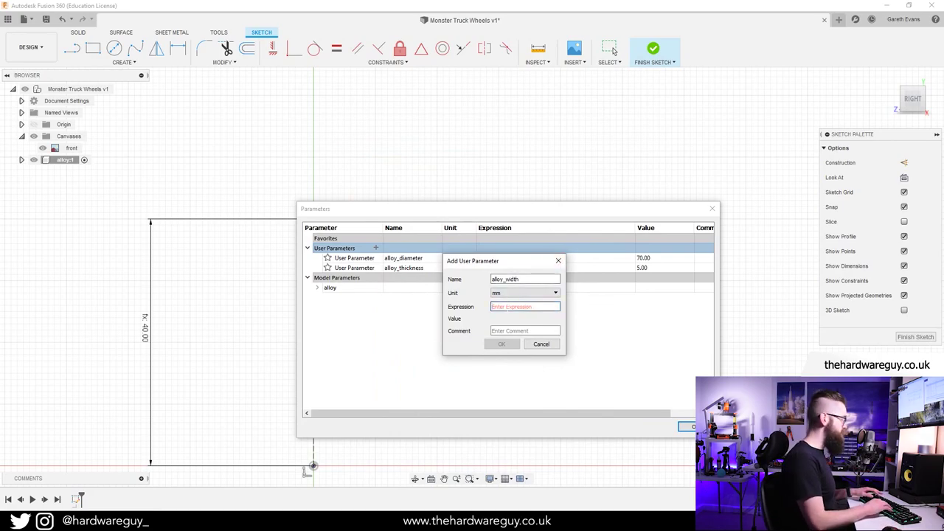
text(55)
click(501, 344)
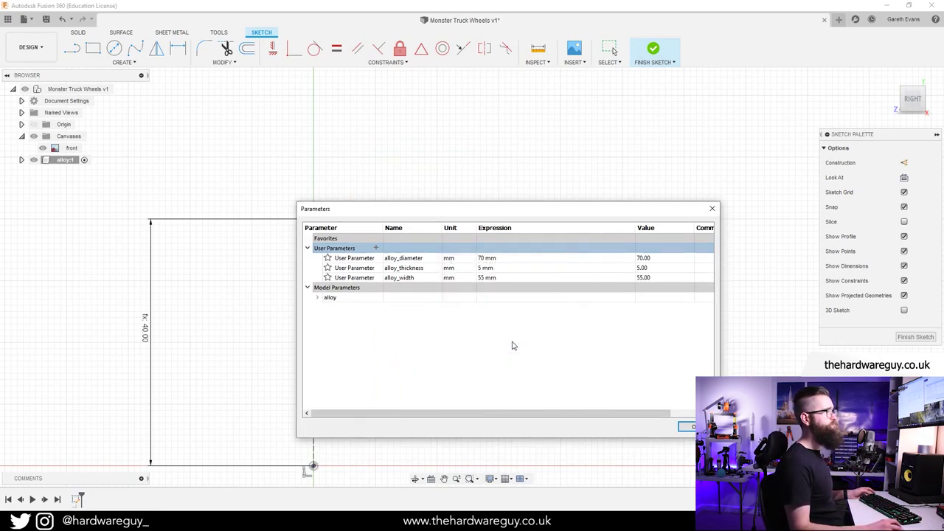
Add a user parameter named tire_width with unit mm and expression 65, and close the parameters list.
click(375, 248)
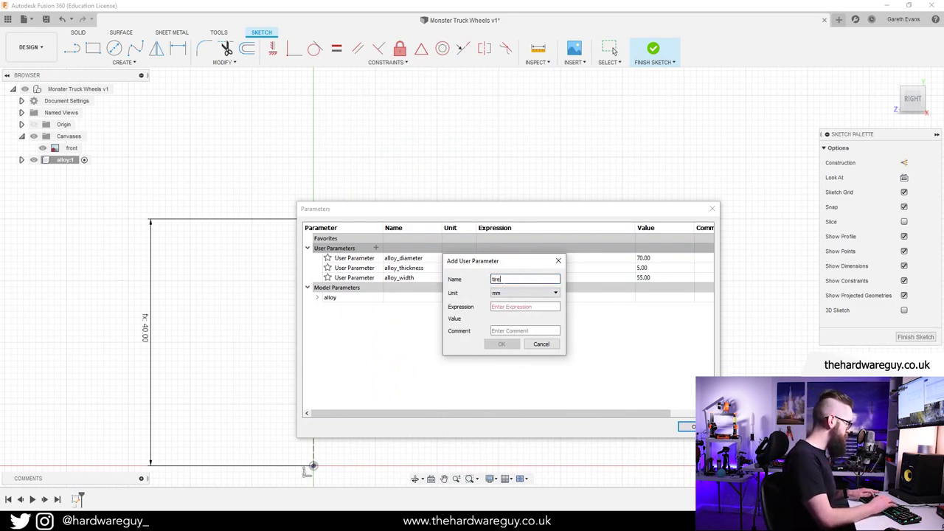
text(tire_width)
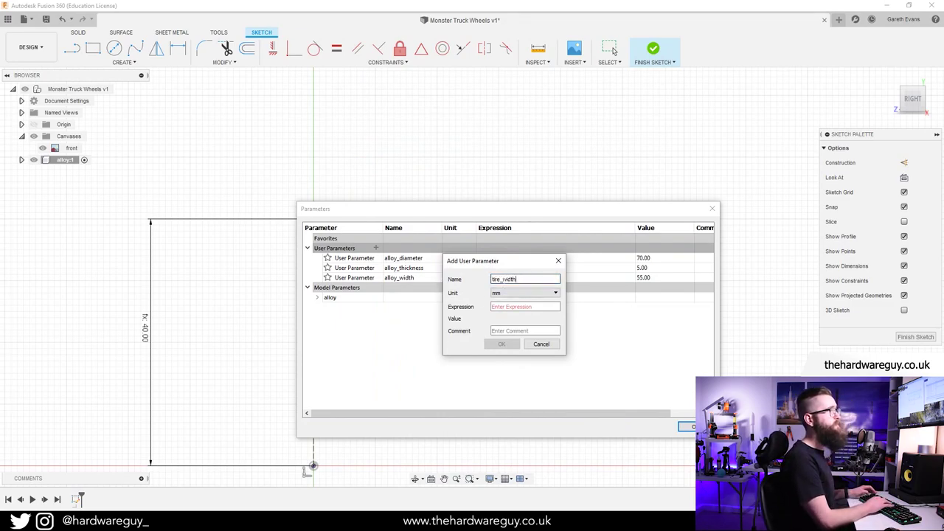
key(Tab)
text(65)
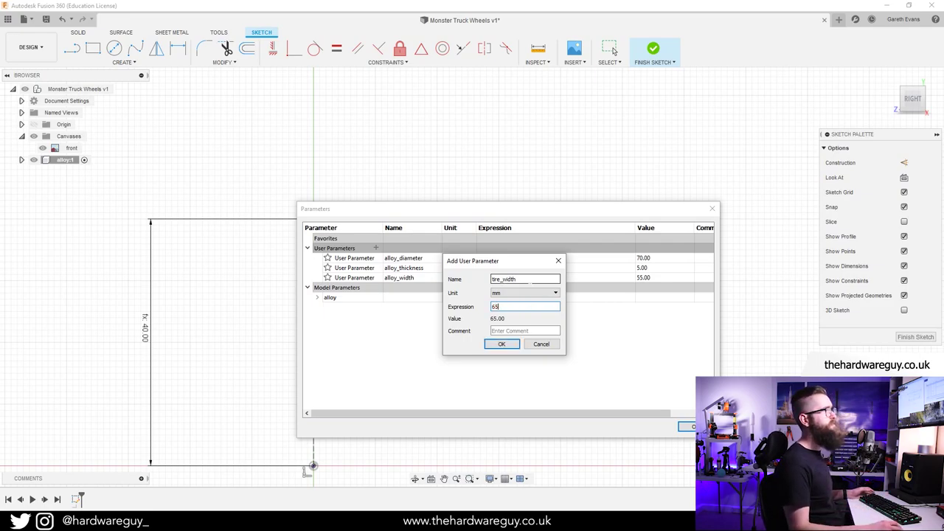
click(502, 344)
click(686, 426)
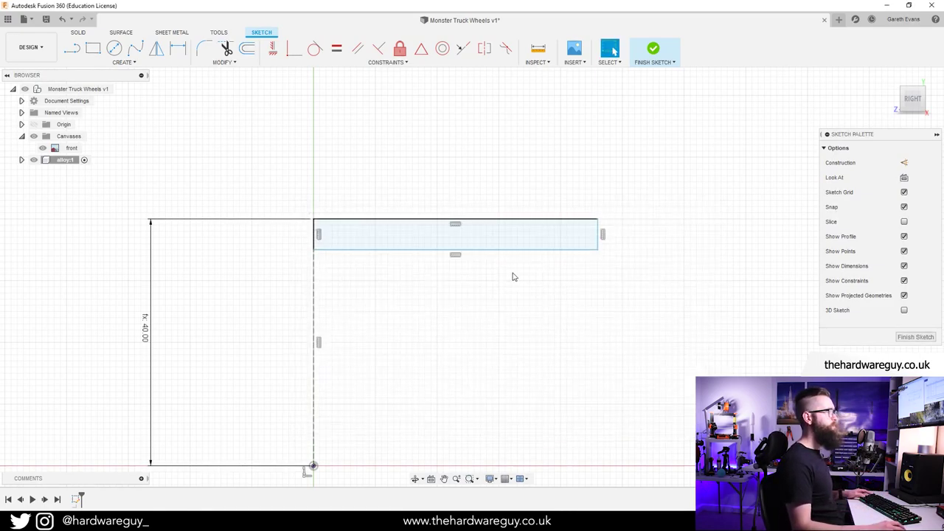
Dimension the rectangle's width between its two vertical sides and set it to the alloy_width parameter.
key(d)
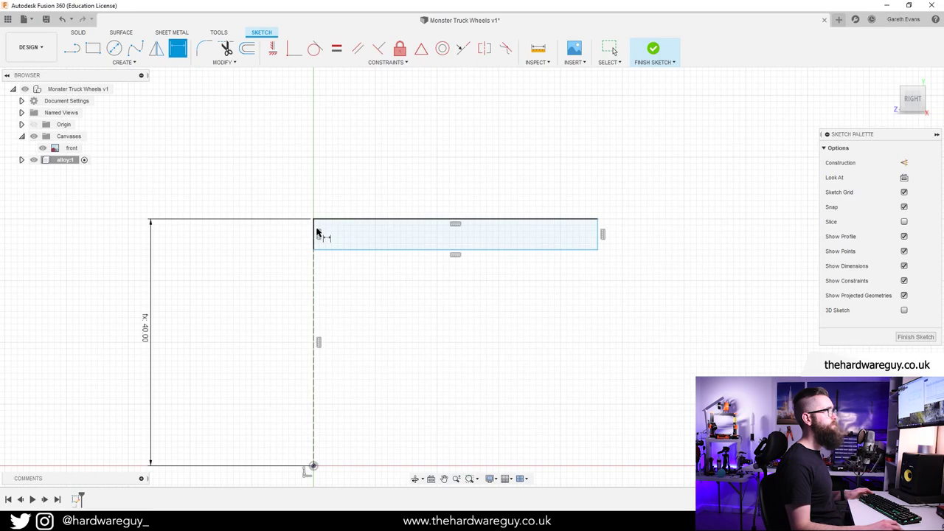
click(315, 233)
click(598, 234)
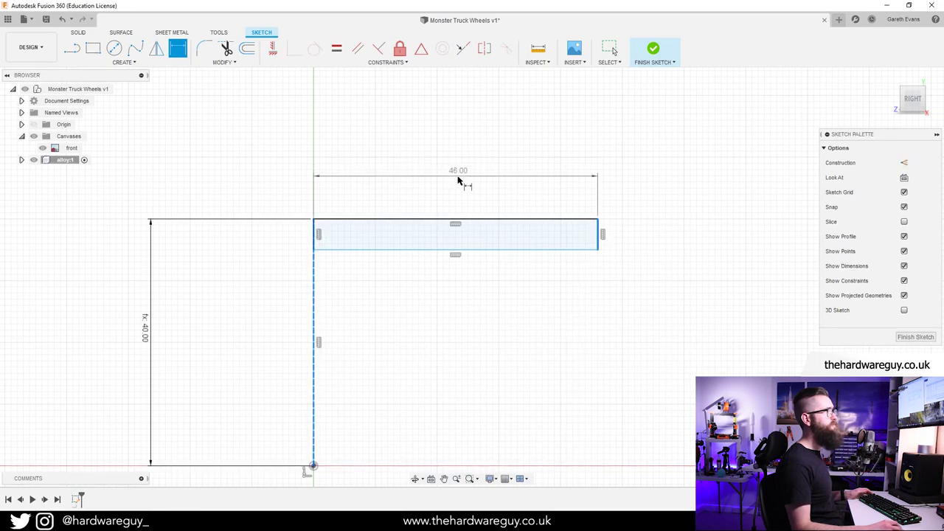
click(457, 180)
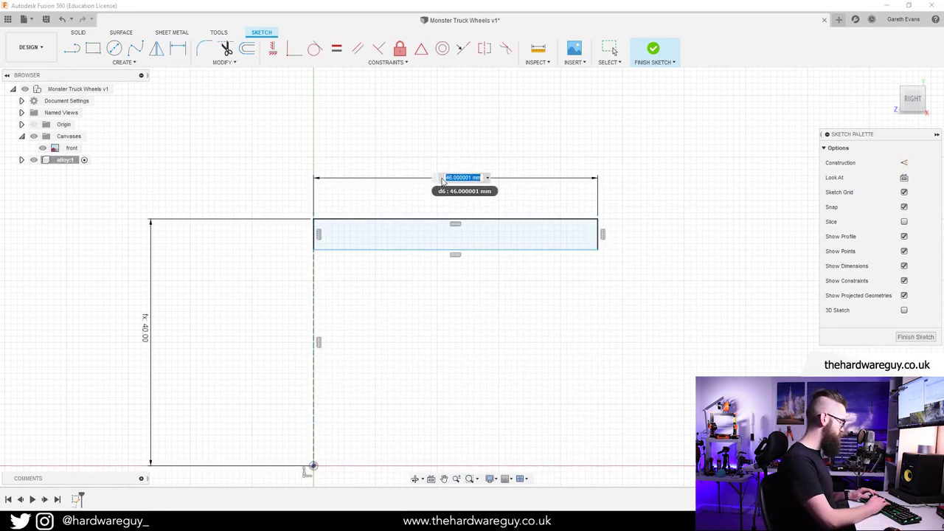
text(al)
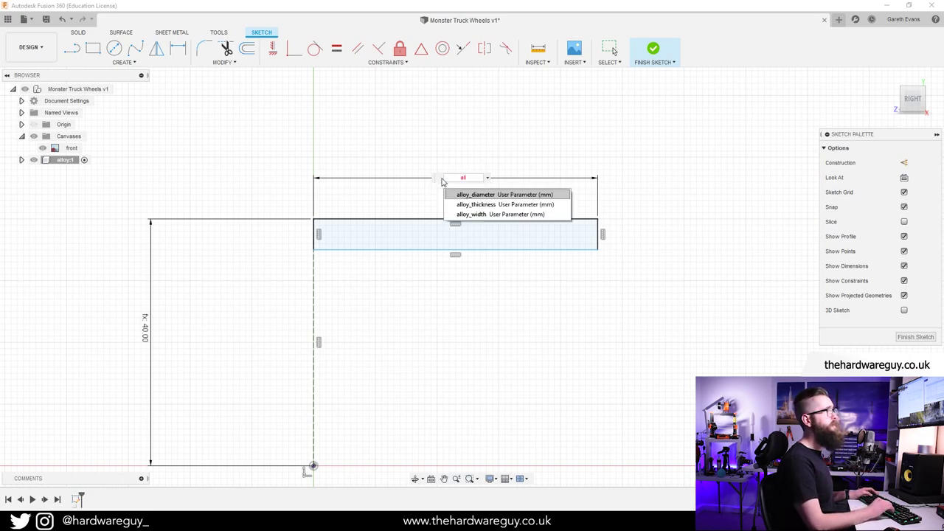
key(Down)
key(Down)
key(Return)
key(Return)
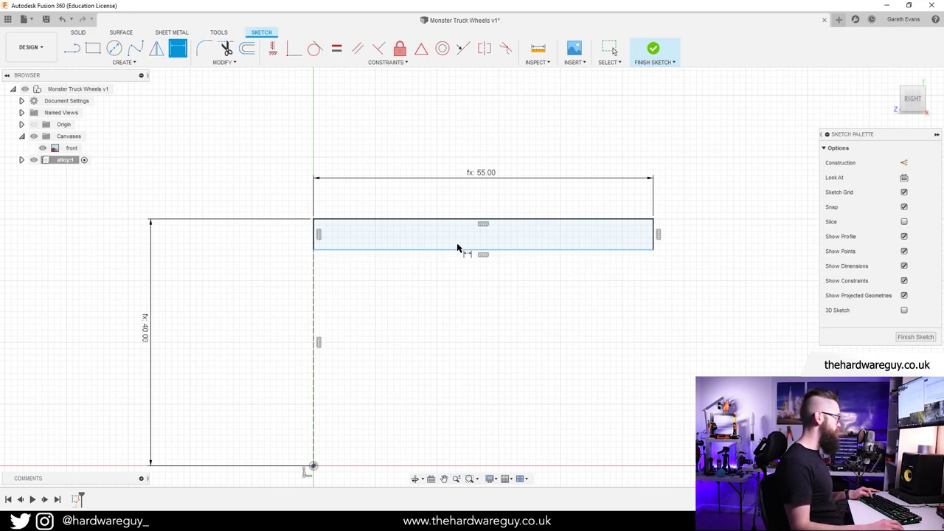
Dimension the rectangle's height between its two horizontal edges and set it to the alloy_thickness parameter.
click(428, 220)
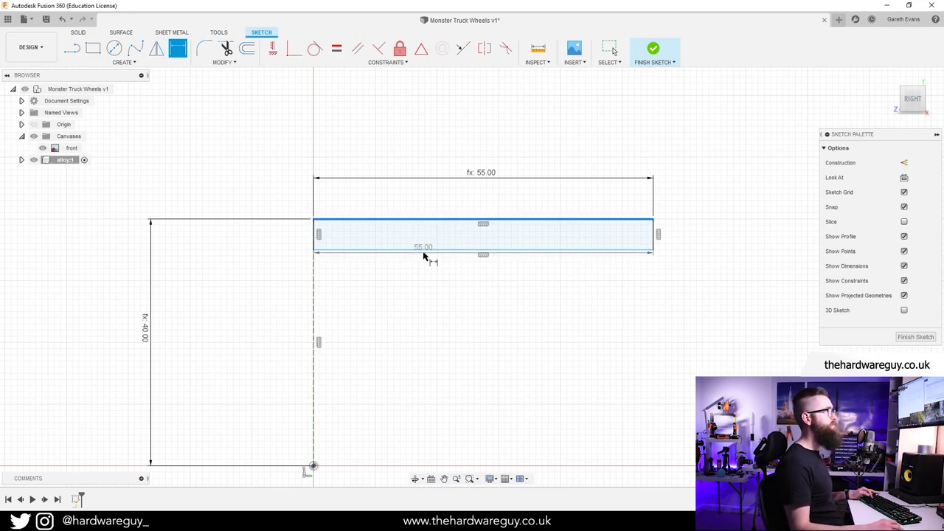
click(424, 252)
click(701, 238)
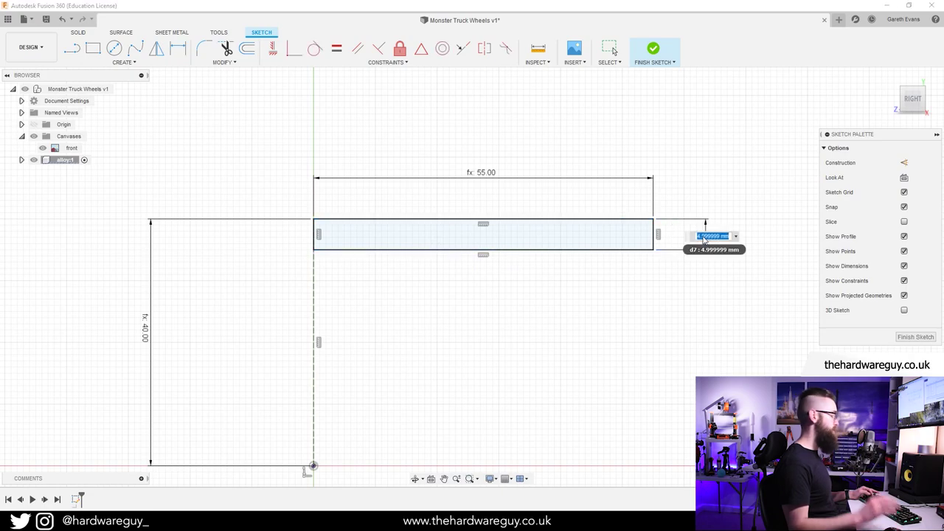
text(al)
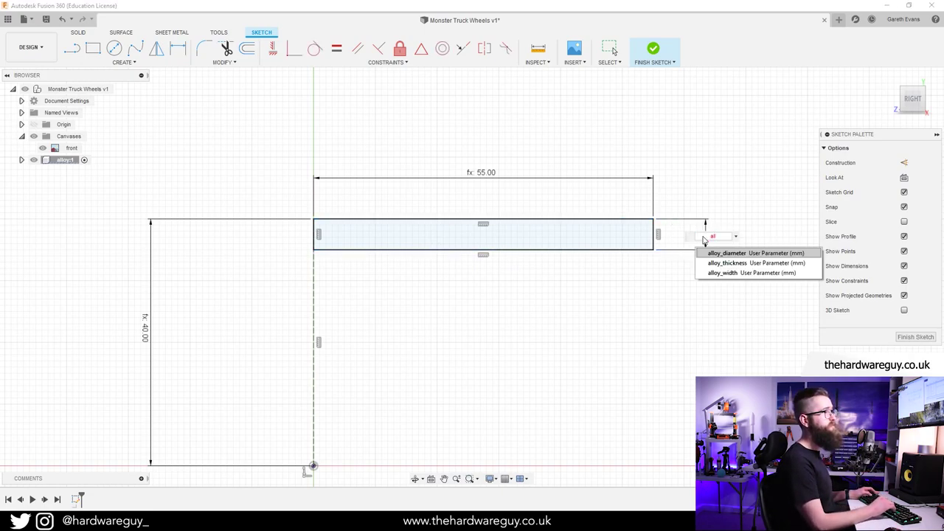
key(Down)
key(Return)
key(Return)
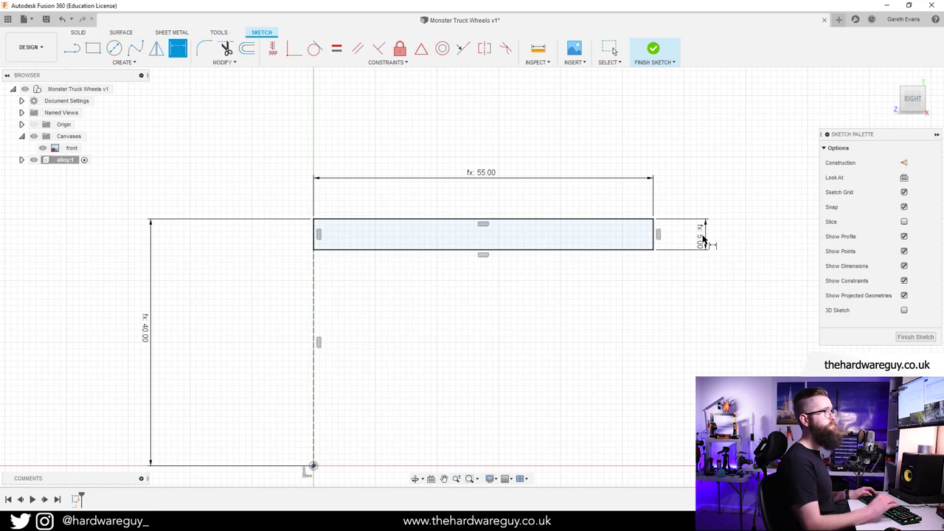
Sketch a line about 2.8 mm long sloping down into the rectangle from its top edge, continued by a horizontal line 17 mm long.
click(71, 48)
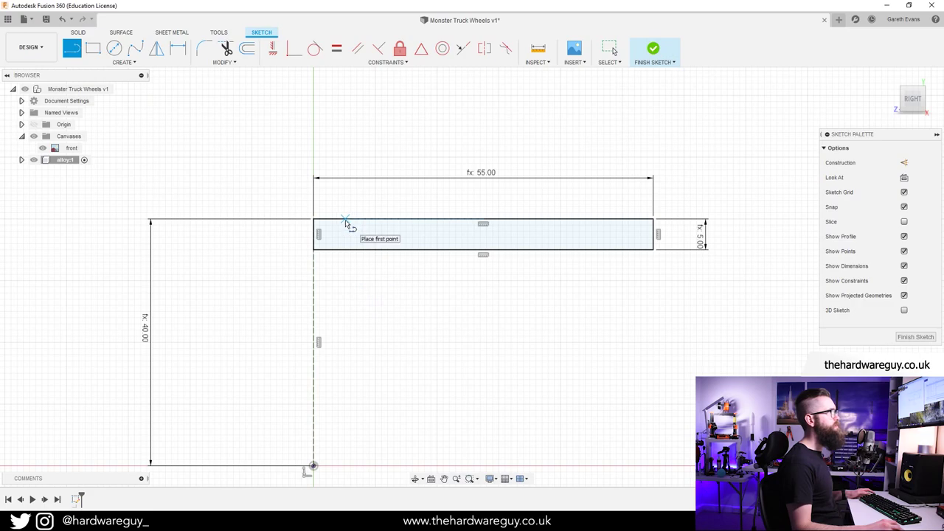
click(346, 221)
scroll(361, 232, up, 2)
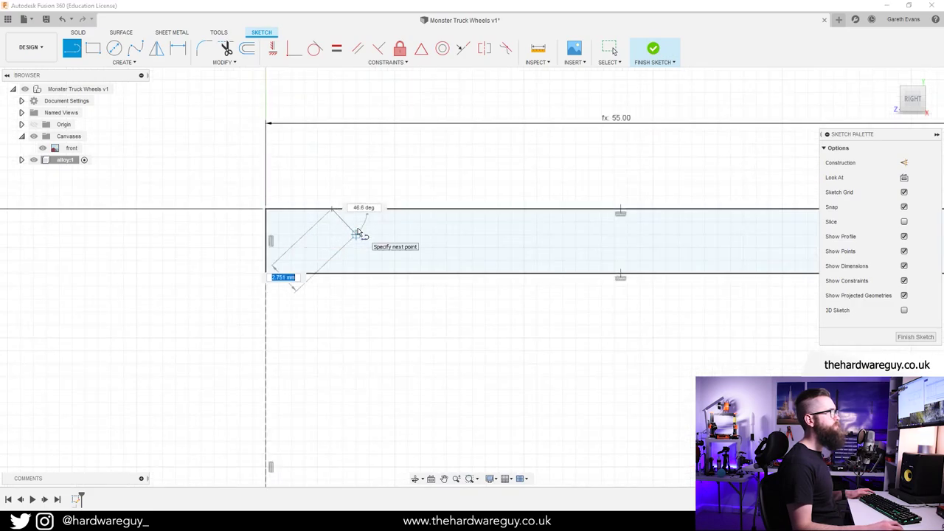
click(357, 234)
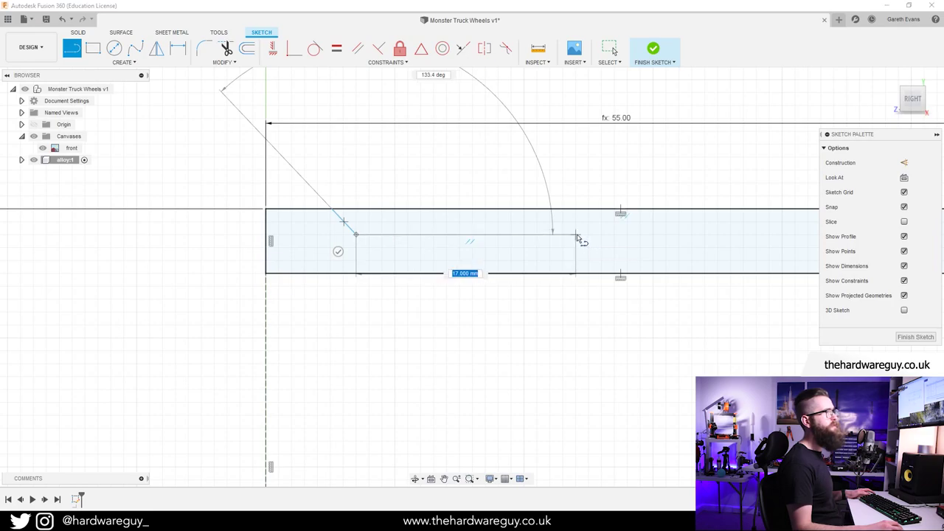
click(577, 235)
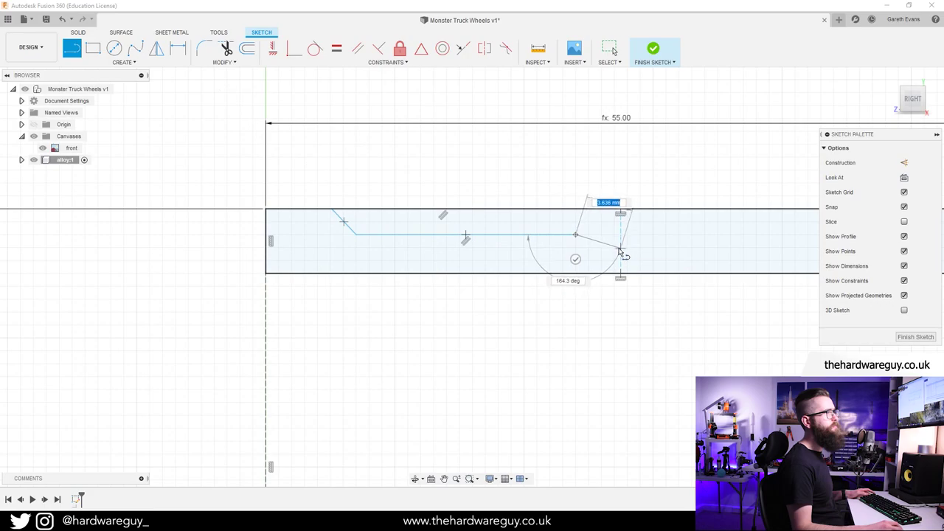
key(Escape)
scroll(605, 327, down, 5)
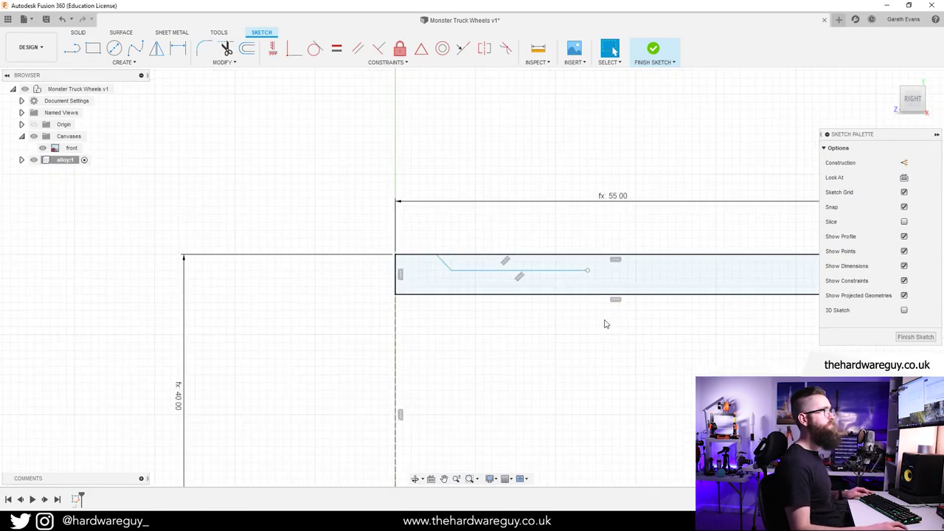
scroll(513, 320, up, 2)
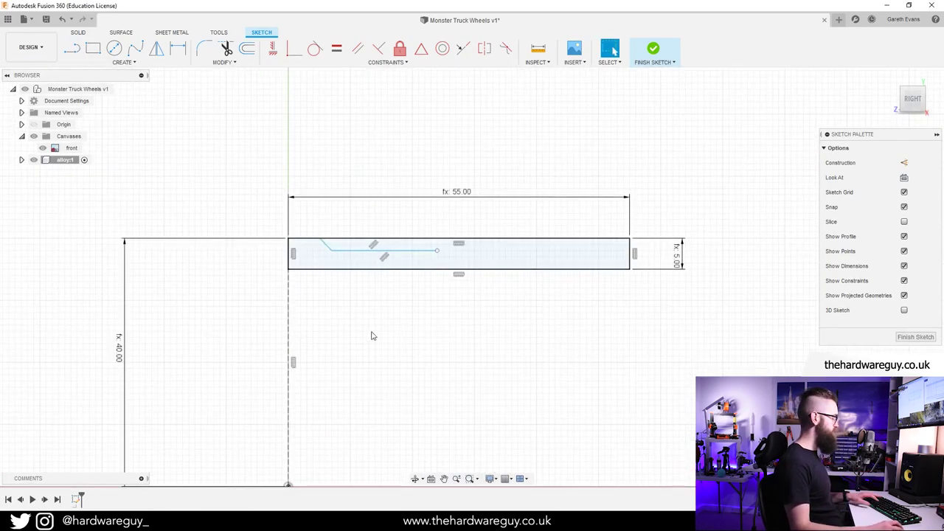
Sketch a vertical line about 41 mm long through the middle of the rectangle's width and convert it to a construction line.
key(l)
scroll(335, 272, down, 3)
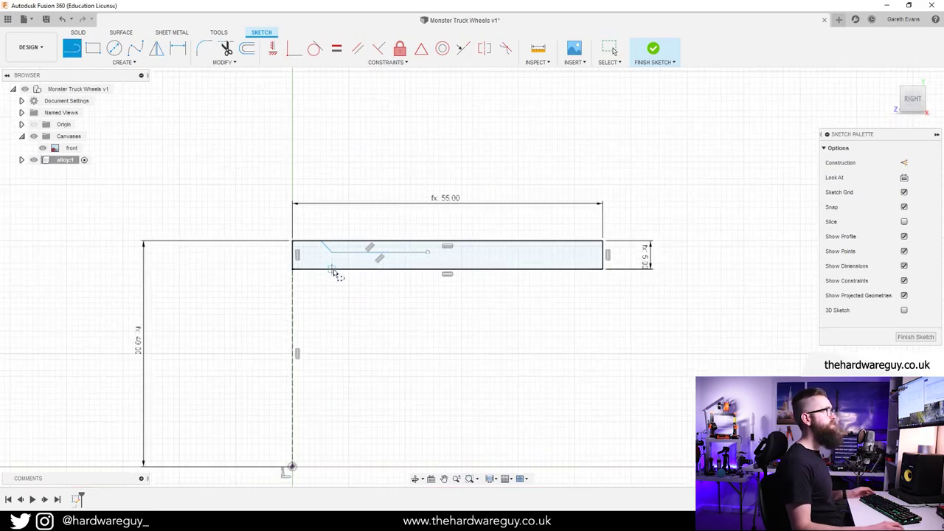
scroll(352, 316, up, 2)
scroll(338, 277, down, 1)
middle_drag(333, 267, 339, 316)
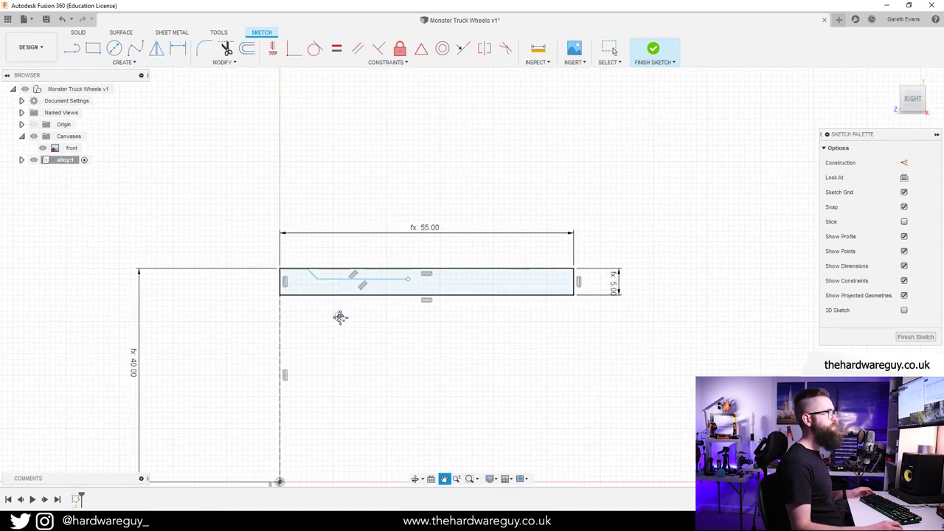
click(427, 177)
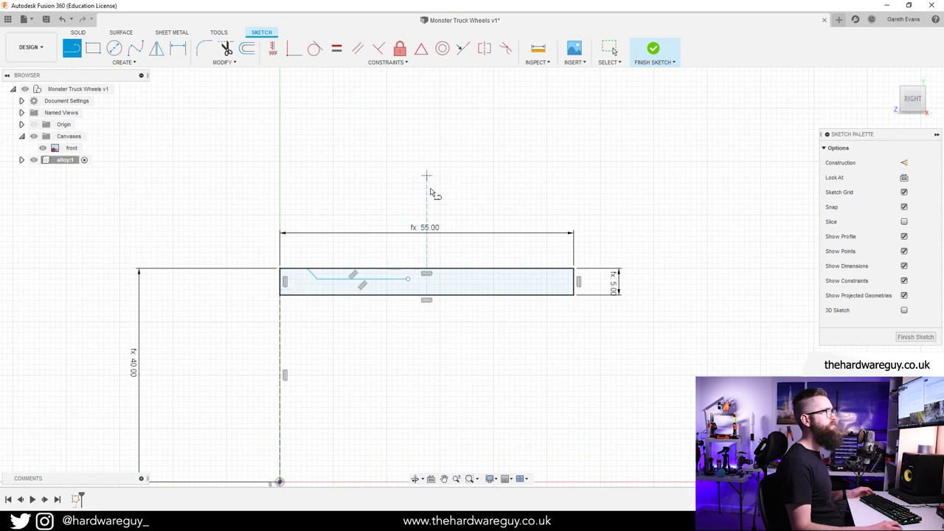
click(428, 397)
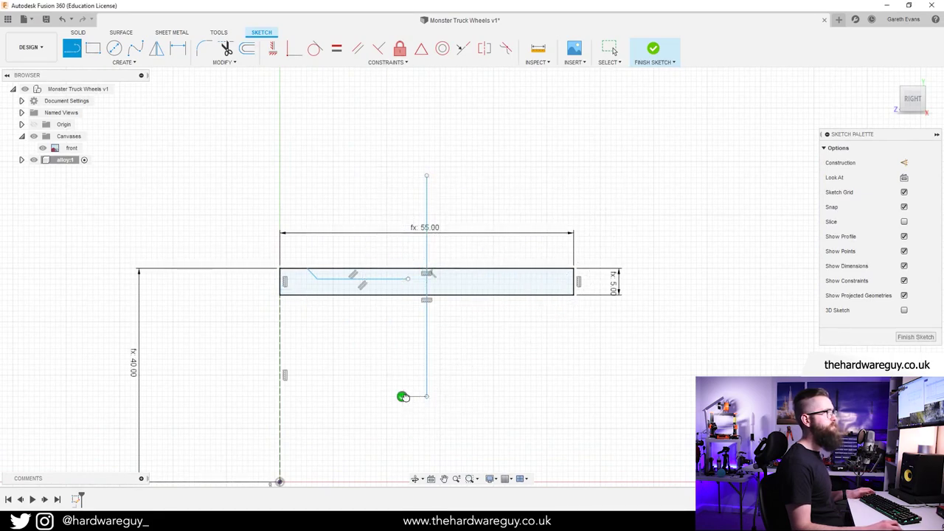
key(Escape)
right_click(426, 359)
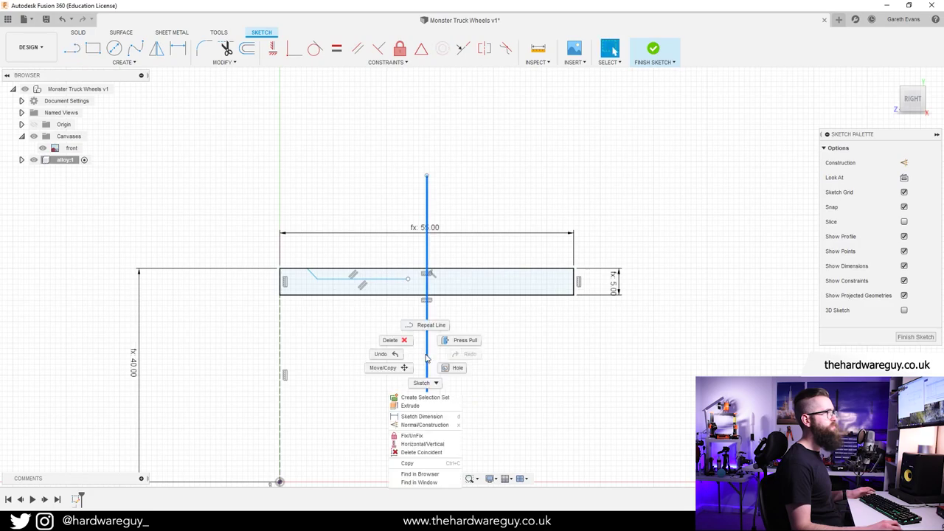
click(424, 425)
scroll(475, 343, up, 3)
middle_drag(475, 343, 533, 341)
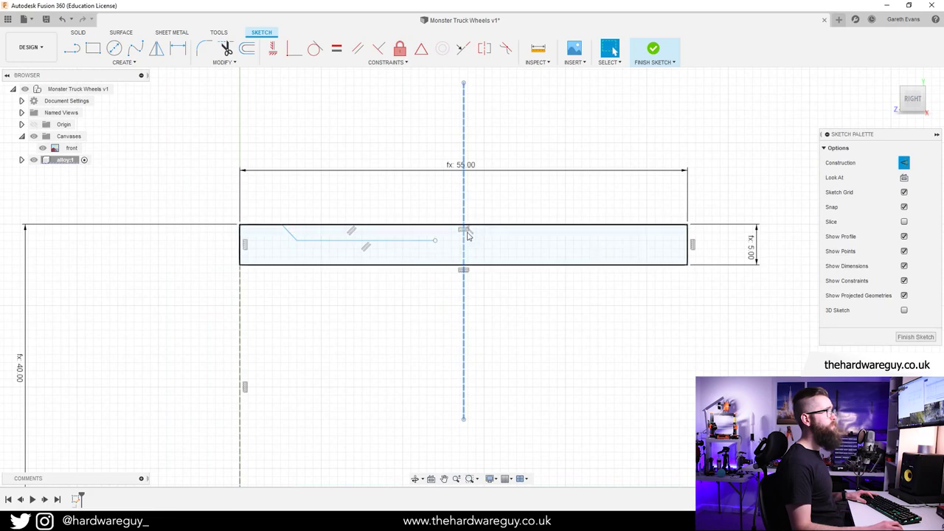
key(d)
click(464, 207)
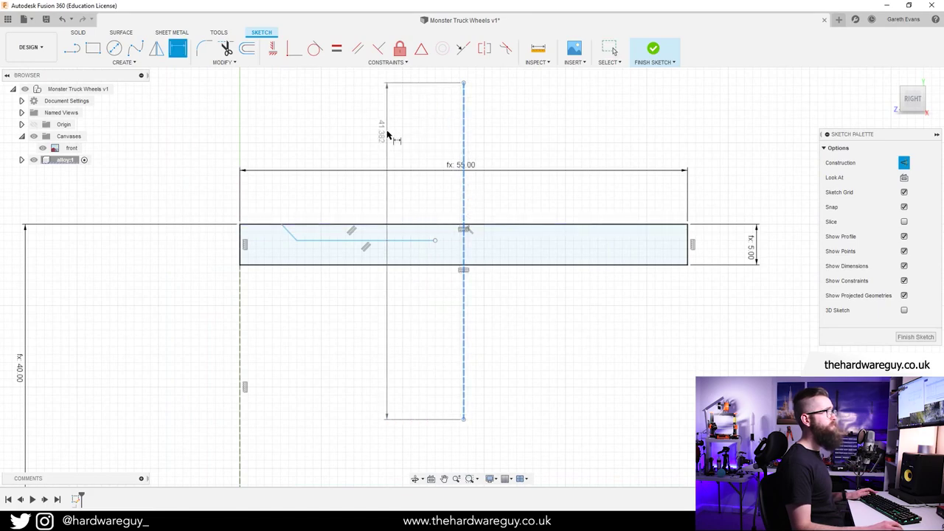
key(Escape)
click(394, 134)
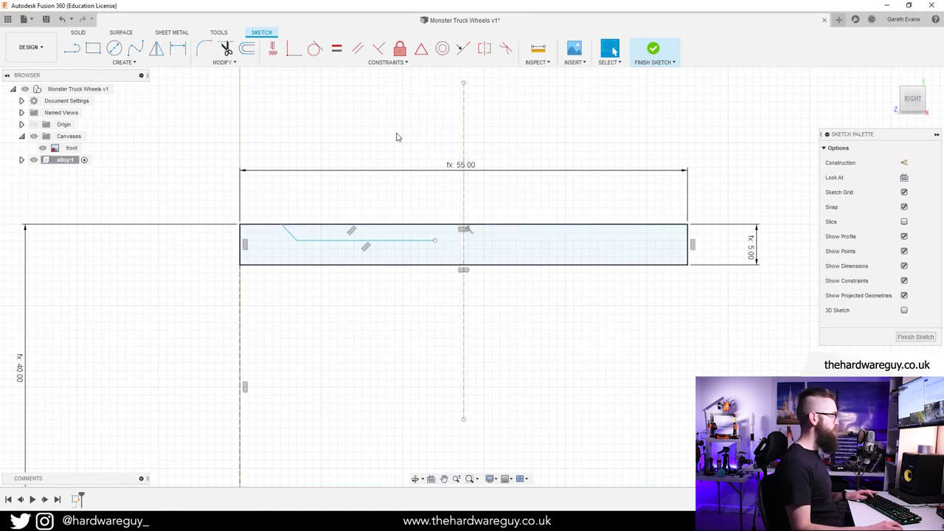
key(d)
click(463, 145)
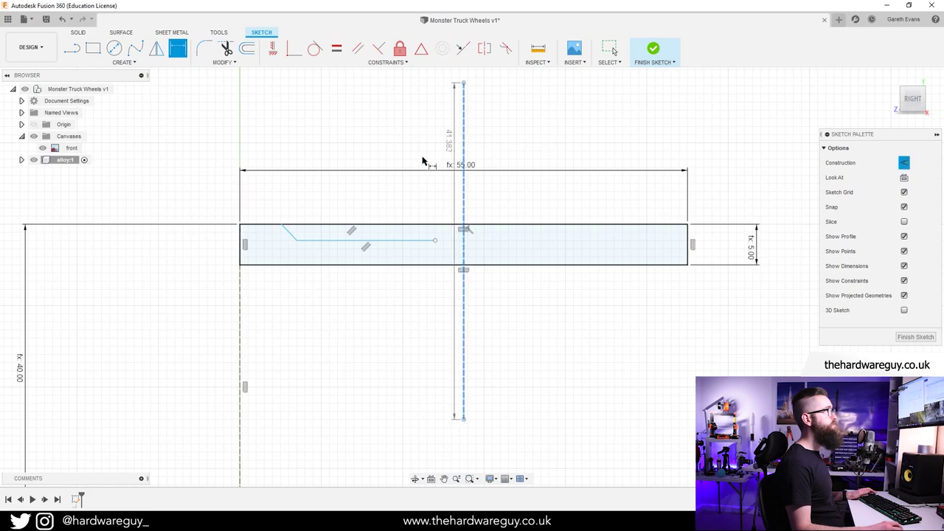
click(241, 244)
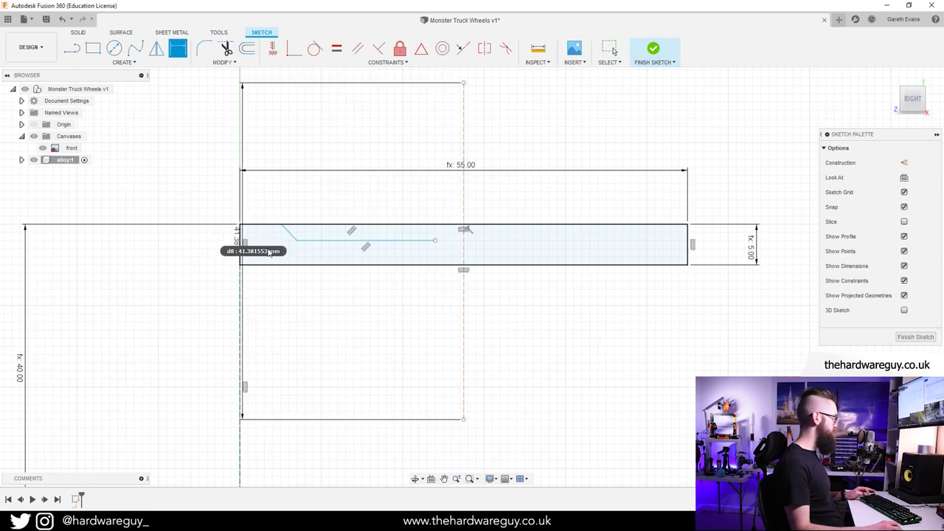
key(Escape)
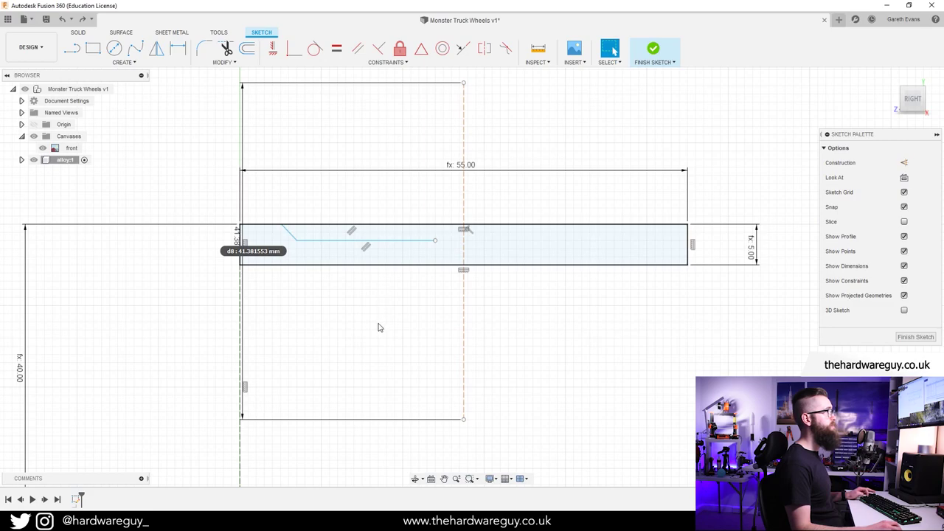
key(ctrl+z)
Dimension the construction line's distance from the rectangle's left side as alloy_width / 2 and place the dimension above the overall width.
key(d)
click(465, 130)
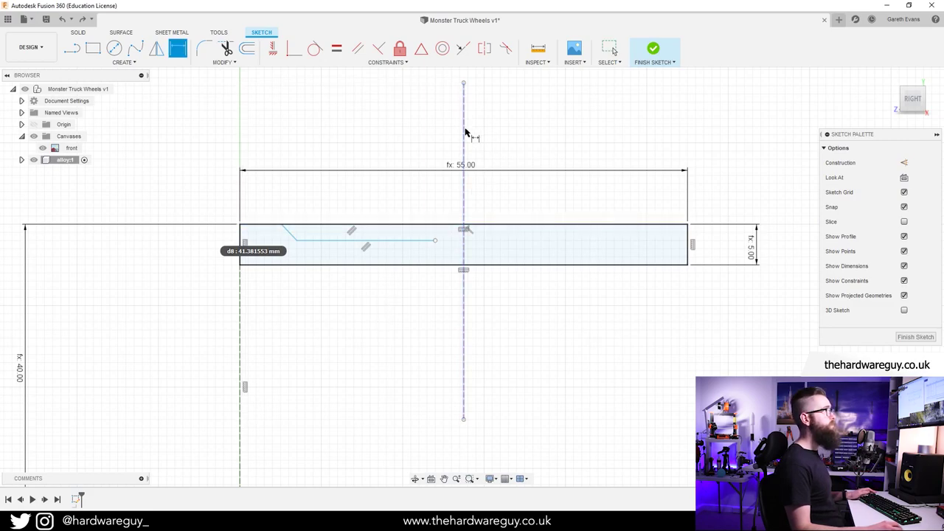
click(242, 234)
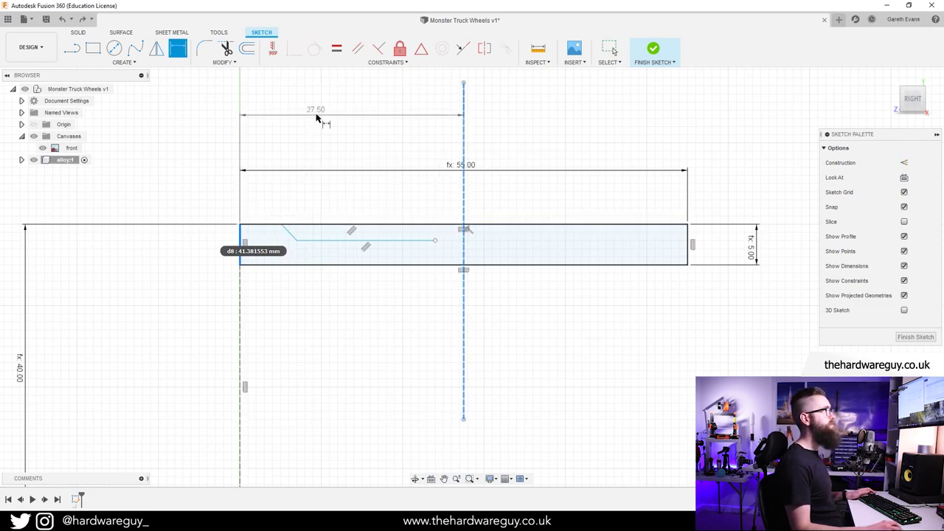
click(350, 115)
text(a)
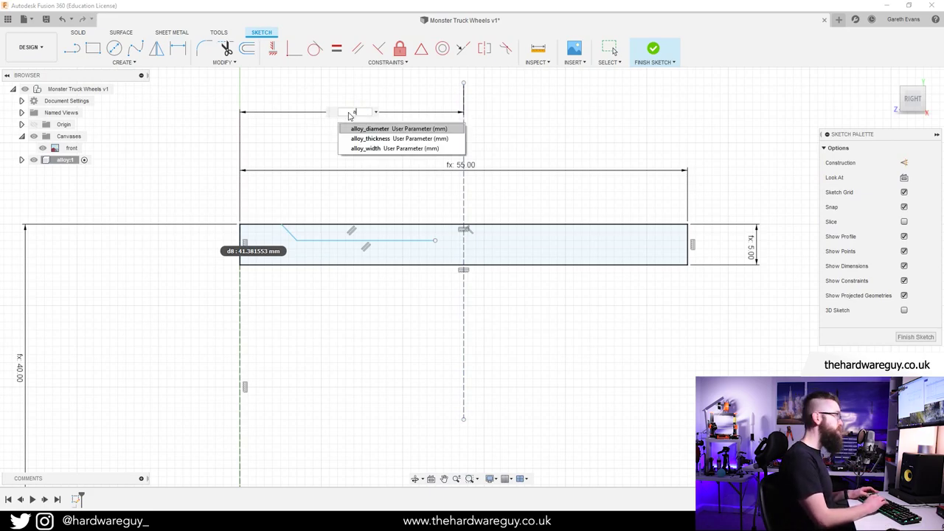
text(l)
key(Down)
key(Down)
key(Return)
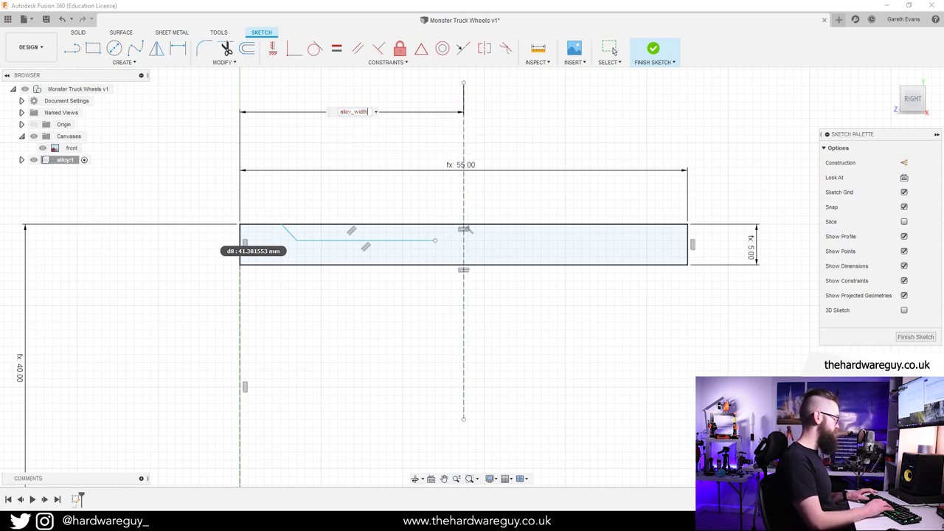
text(/ 2)
key(Return)
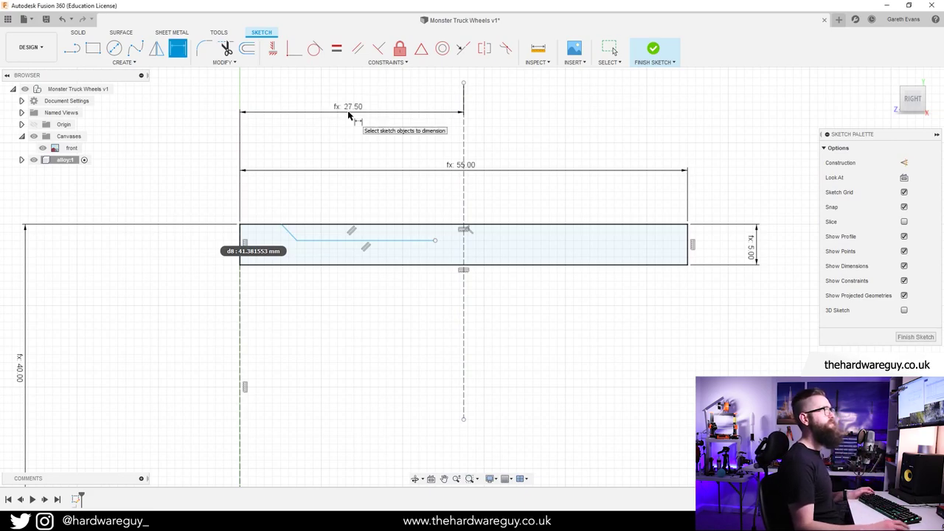
drag(352, 105, 349, 87)
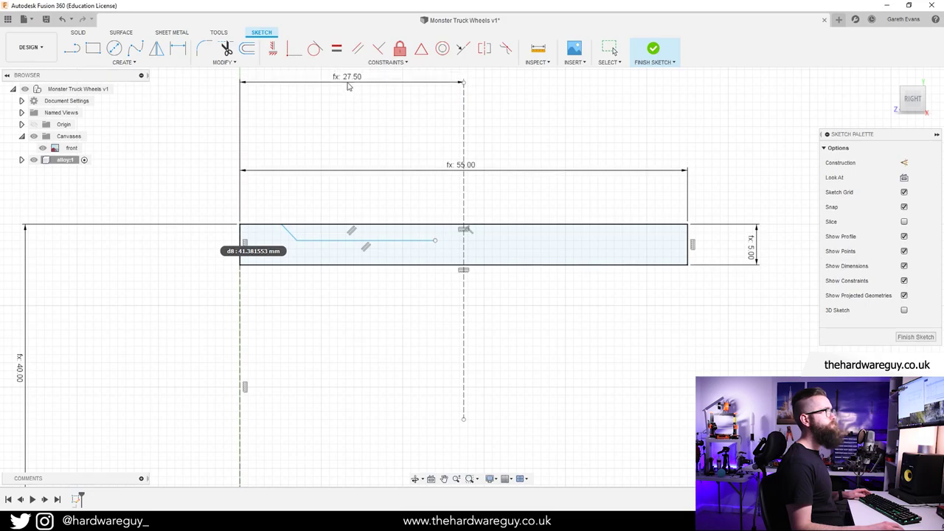
Sketch a sloping line joining a point on the vertical construction line inside the rectangle to the free end of the horizontal line.
key(d)
scroll(391, 115, down, 1)
scroll(389, 126, up, 2)
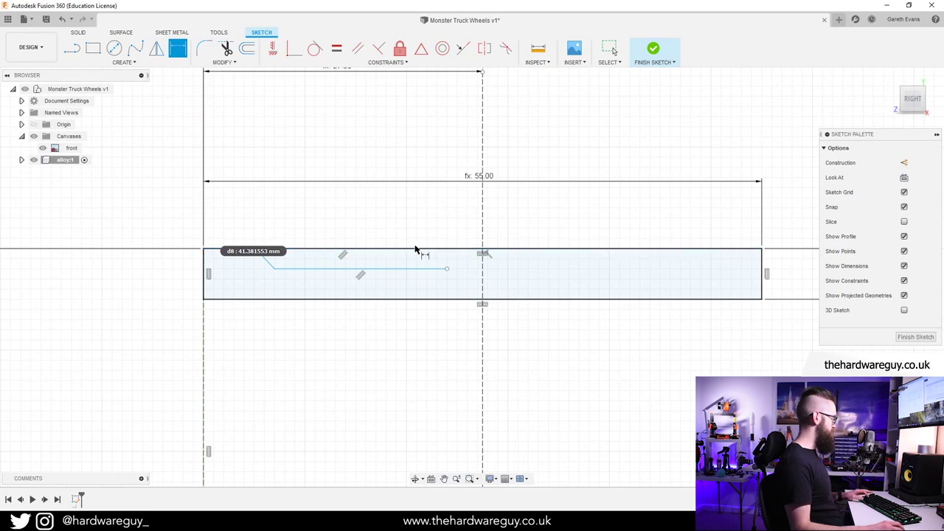
key(l)
scroll(438, 258, up, 1)
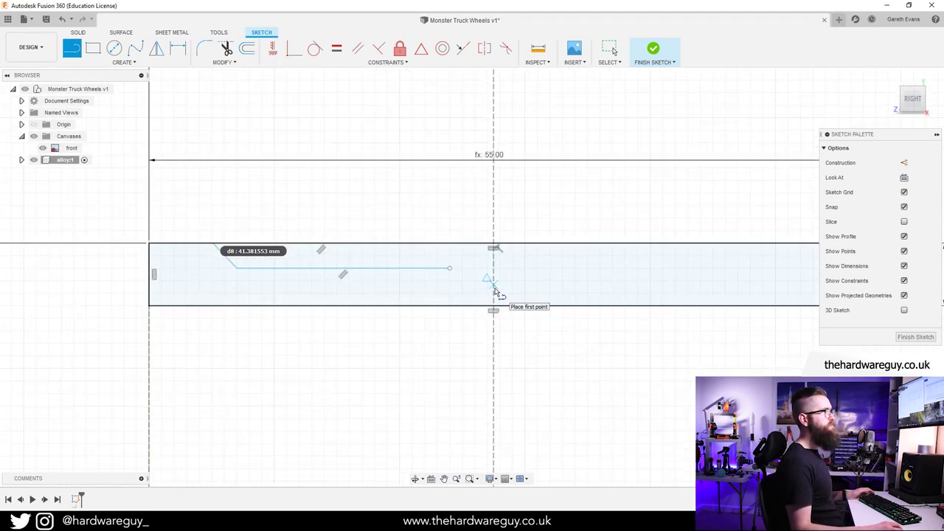
click(494, 287)
click(451, 270)
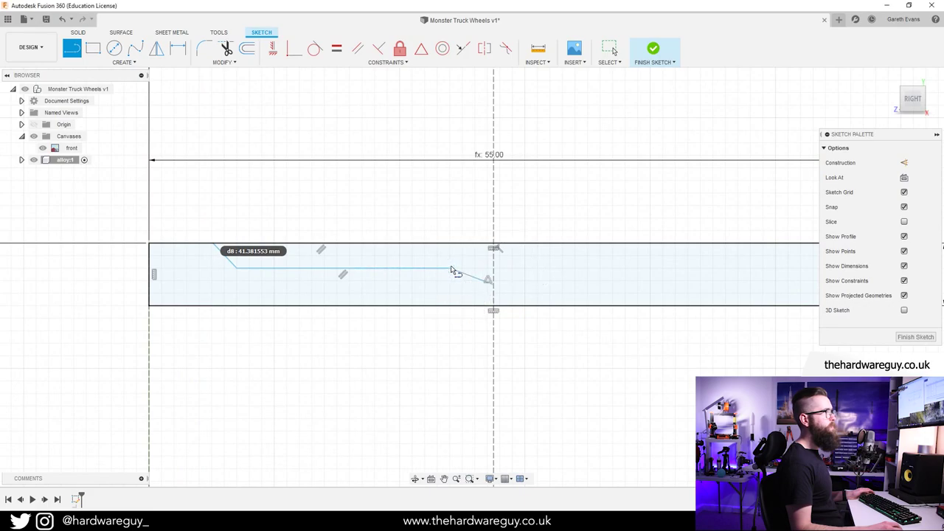
Try a line rising from the construction line into the rectangle's other half, mirroring the sloping segment, and trim it away.
click(493, 285)
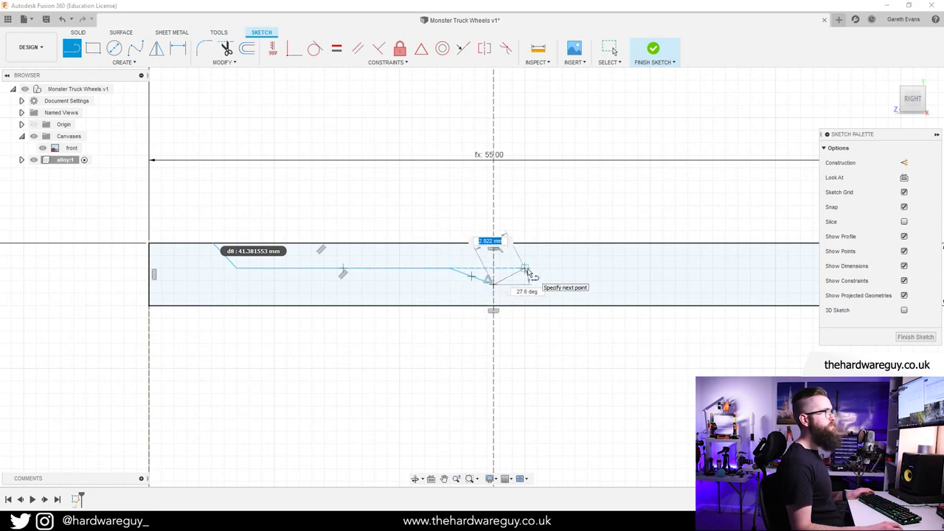
click(551, 270)
key(Escape)
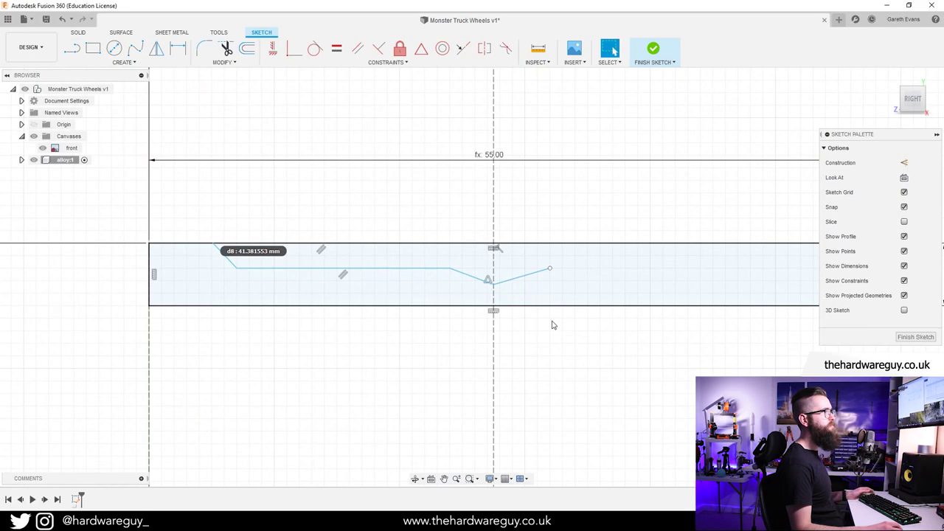
click(550, 270)
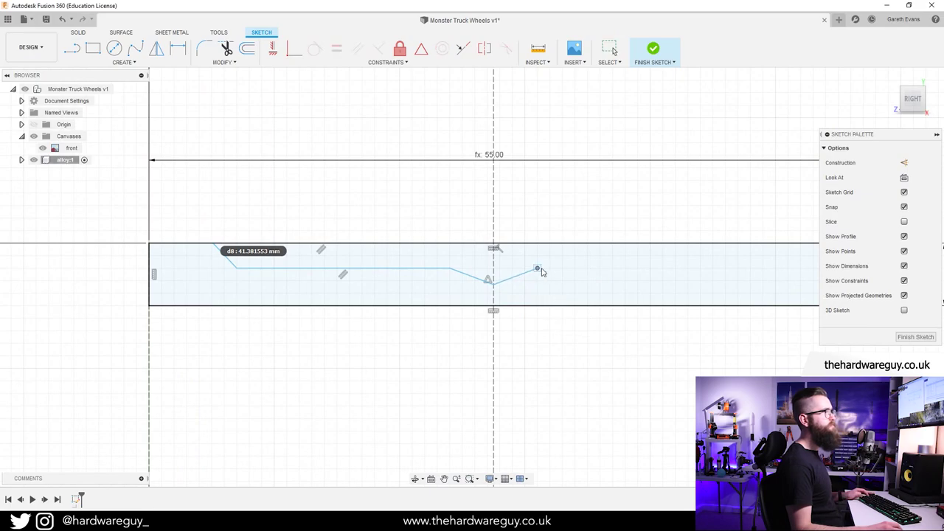
scroll(596, 331, down, 3)
middle_drag(613, 354, 496, 352)
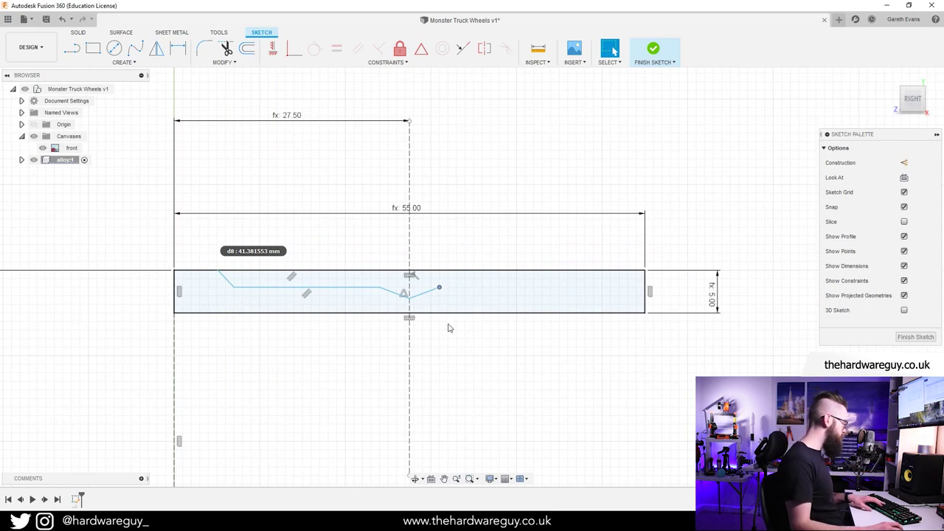
key(t)
click(426, 297)
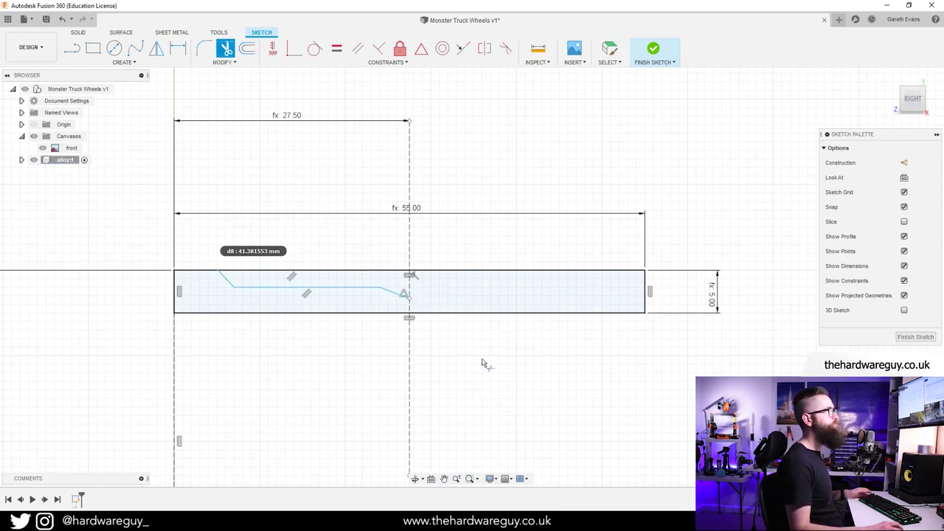
key(Escape)
Dimension the distance from the rectangle's upper left corner to the start of the first sloping line as 5 mm.
scroll(178, 280, up, 2)
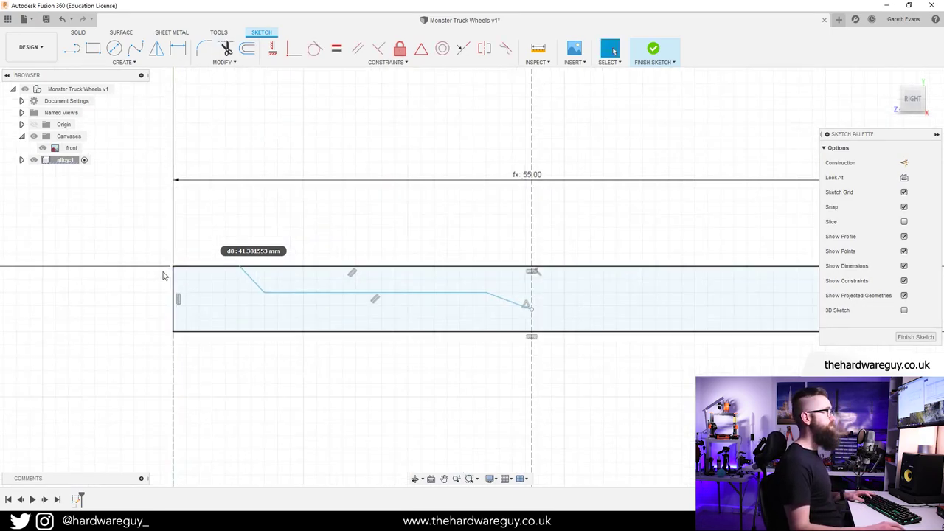
key(d)
click(241, 267)
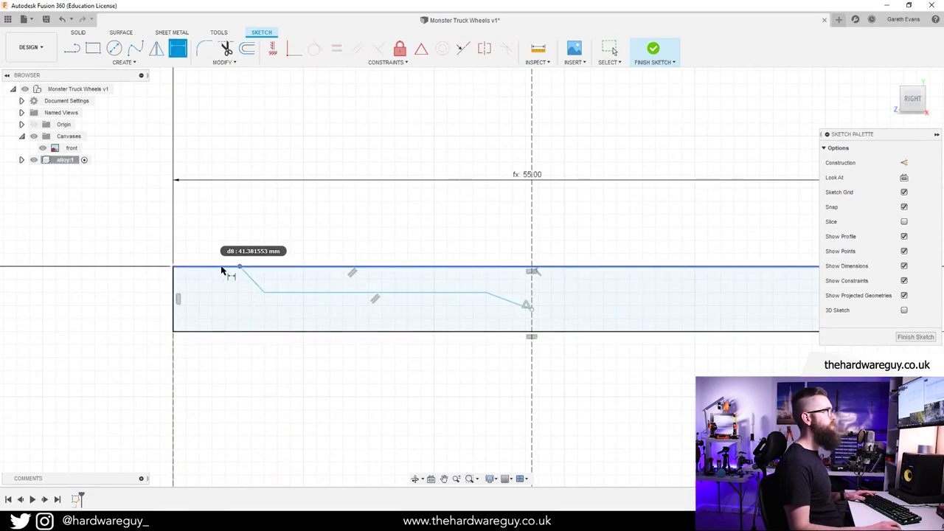
click(174, 267)
click(208, 229)
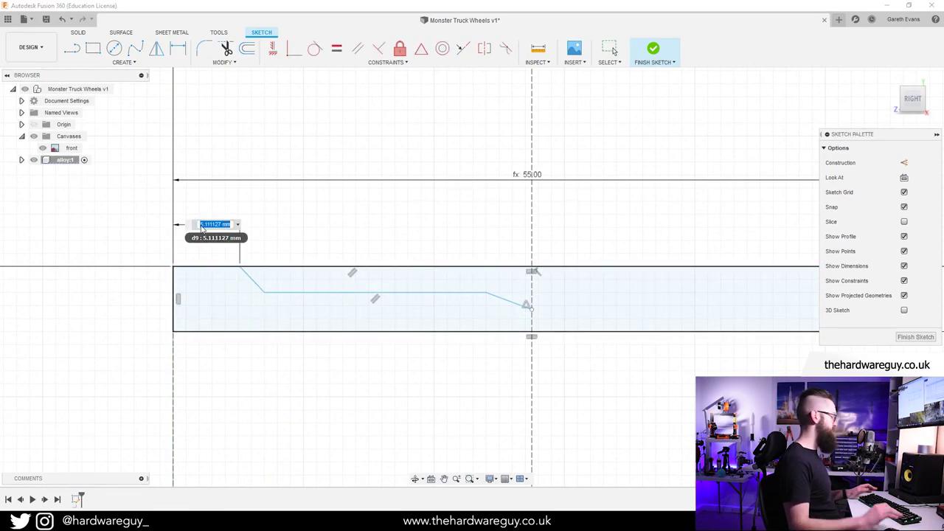
text(5mm)
key(Return)
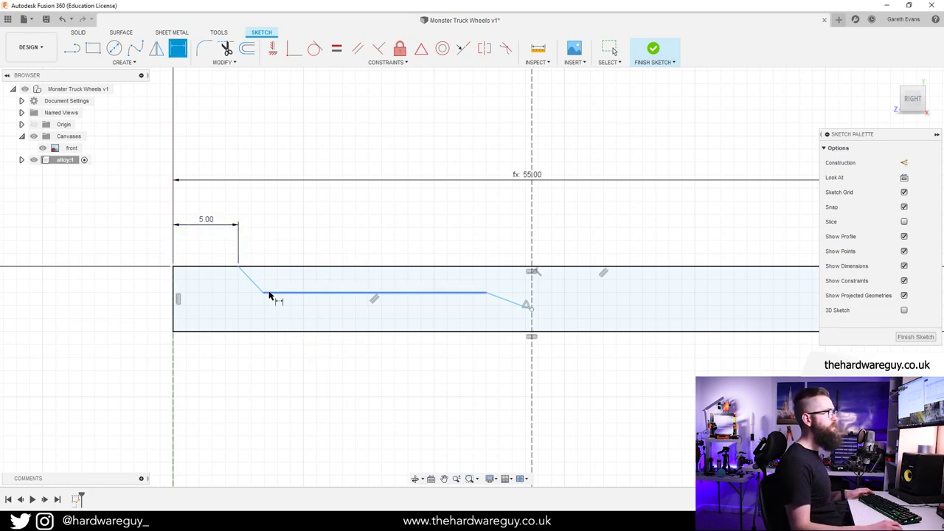
Dimension the horizontal distance between the first sloping line's two end points as 2 mm.
click(238, 267)
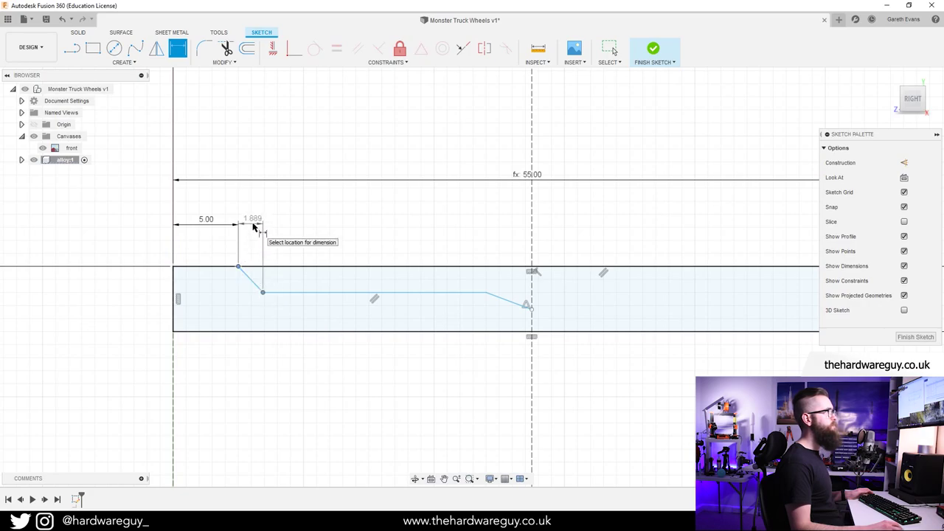
click(253, 227)
text(2)
key(Return)
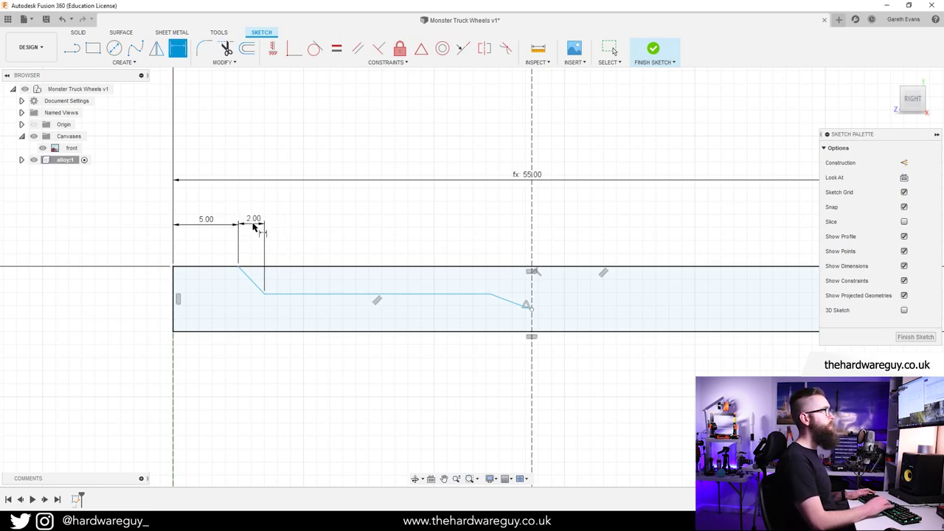
Dimension the horizontal line's depth below the rectangle's upper left corner, accepting the drawn value.
scroll(262, 299, up, 2)
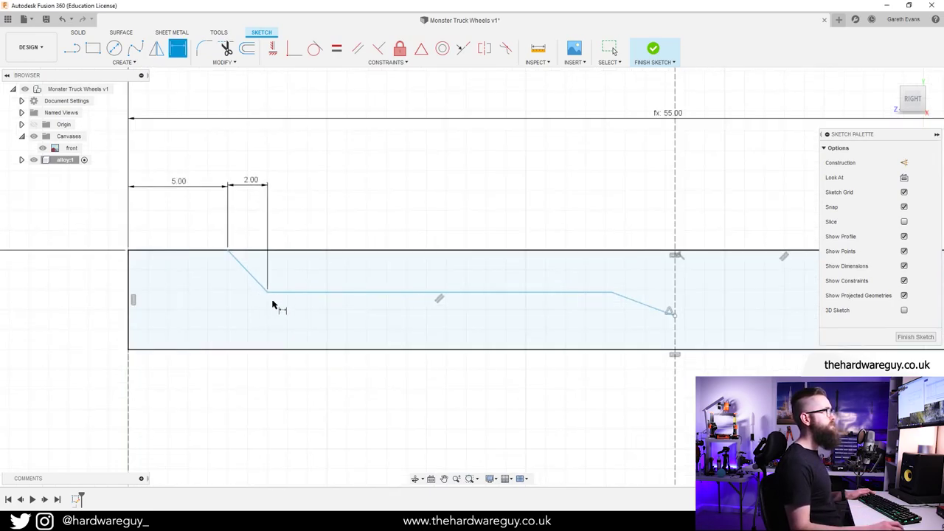
click(268, 294)
click(129, 251)
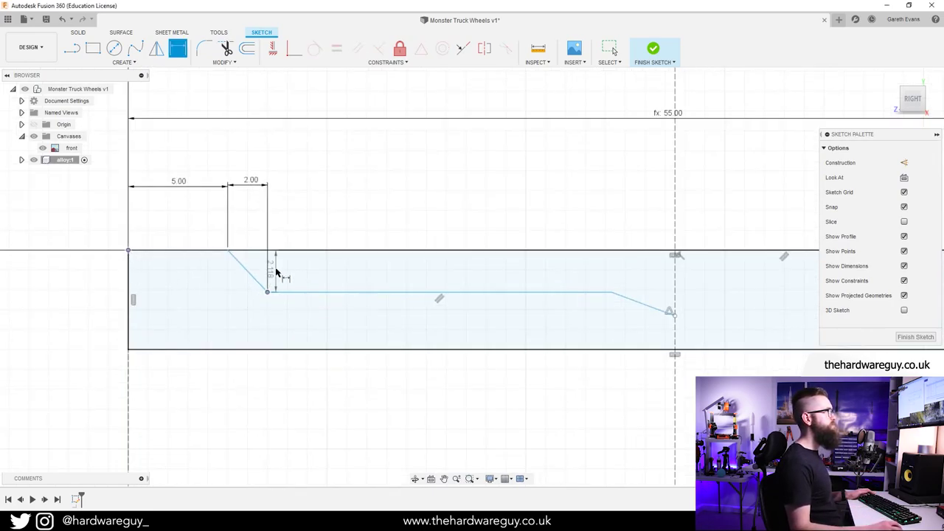
click(98, 275)
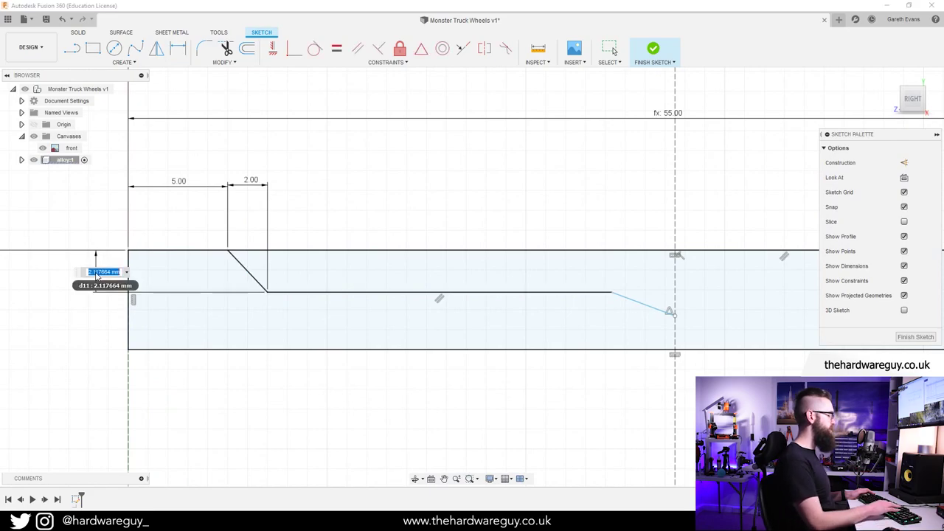
key(Return)
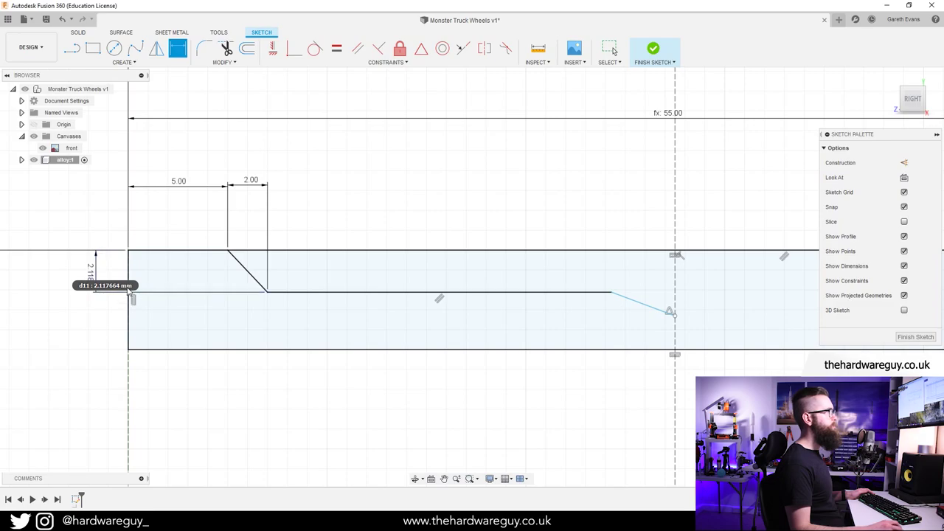
Dimension the horizontal line's length between its two end points, keeping the drawn value.
middle_drag(593, 311, 479, 316)
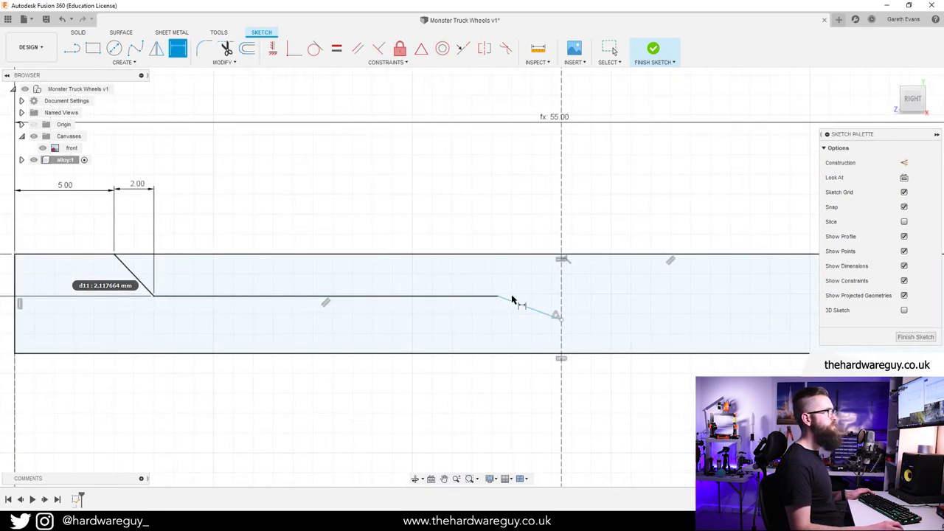
click(498, 296)
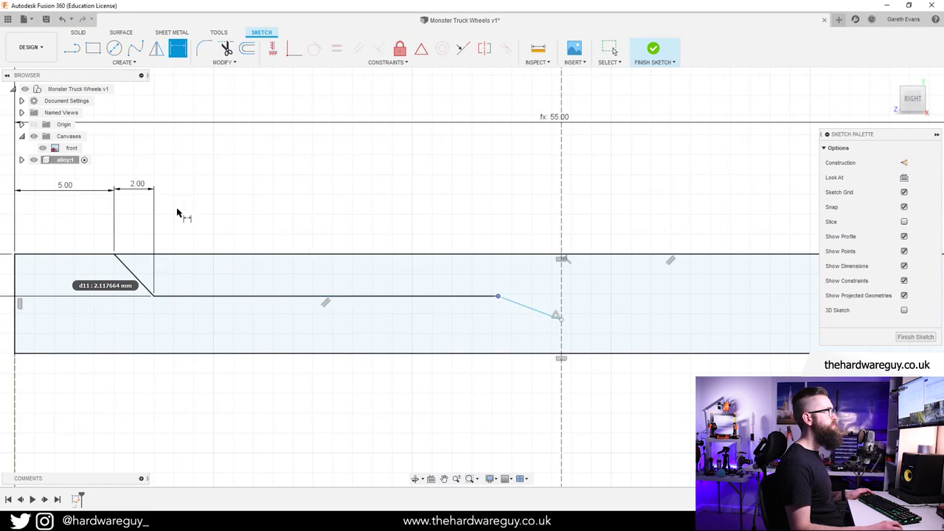
click(155, 296)
click(315, 191)
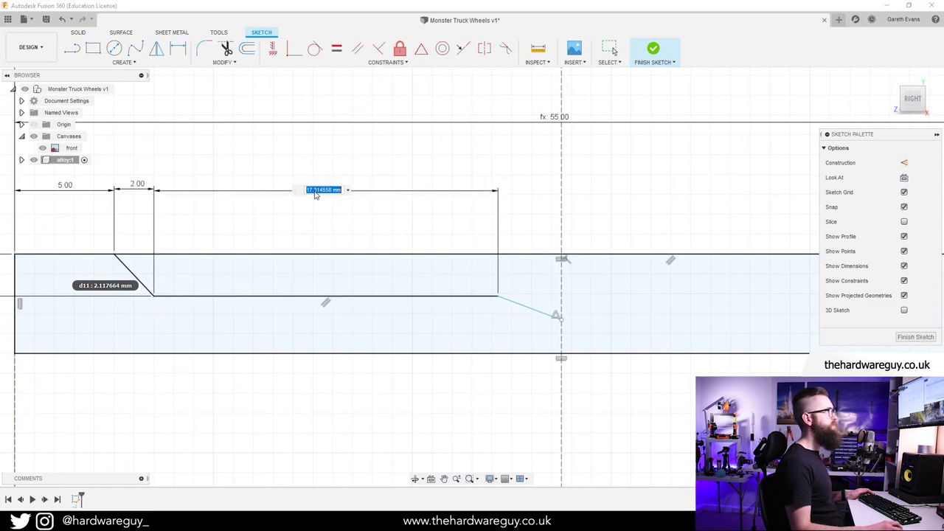
key(Return)
Try to dimension the horizontal distance between the second sloping line's two end points.
scroll(310, 194, down, 3)
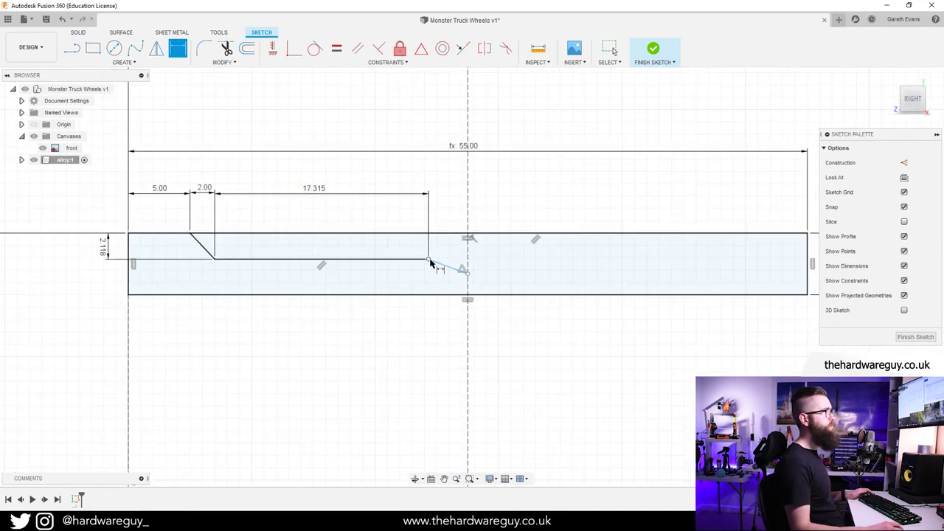
click(453, 270)
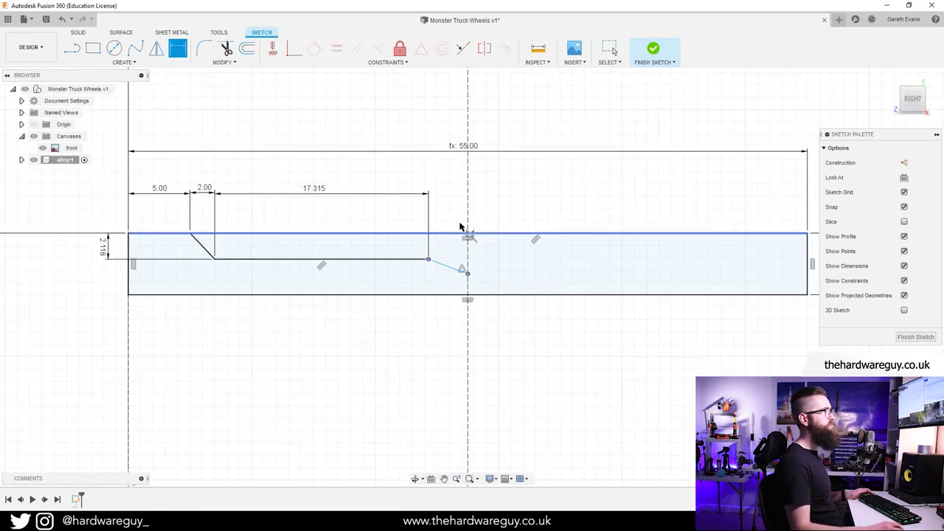
click(459, 200)
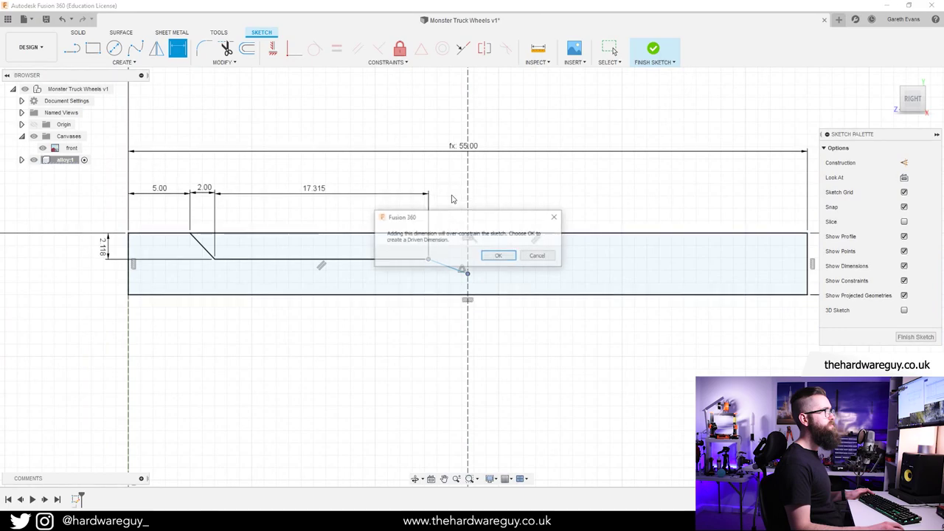
click(538, 256)
Dimension the vertical distance from the rectangle's upper left corner to the second sloping line's end on the centre line, keeping the drawn value.
scroll(447, 264, up, 2)
scroll(478, 283, down, 1)
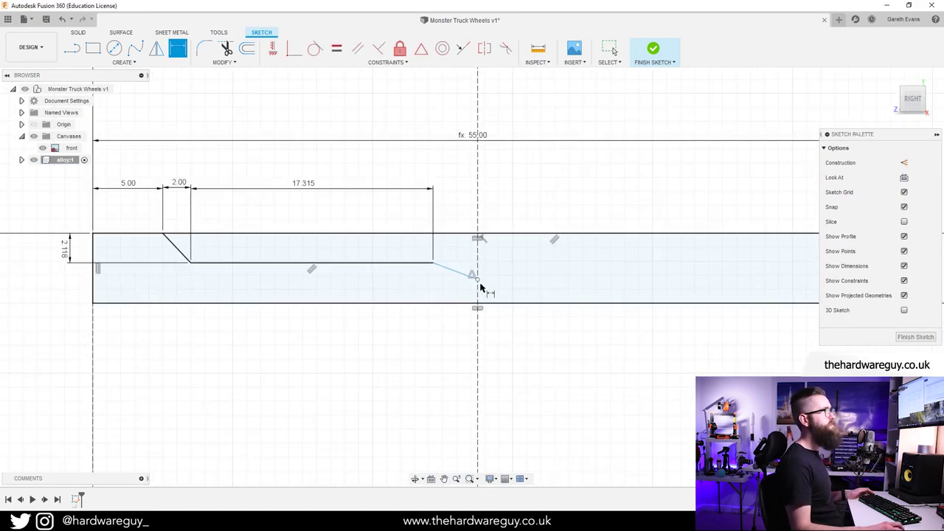
click(477, 279)
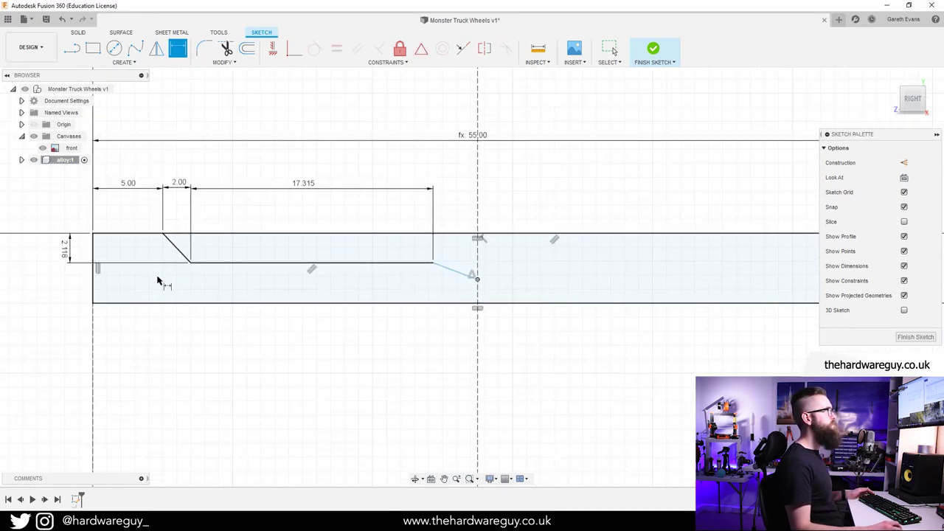
click(95, 235)
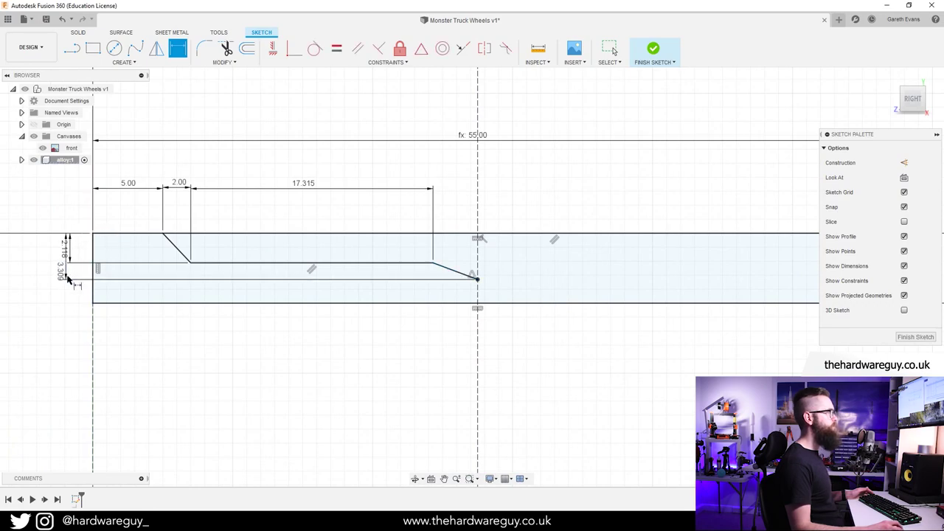
click(67, 278)
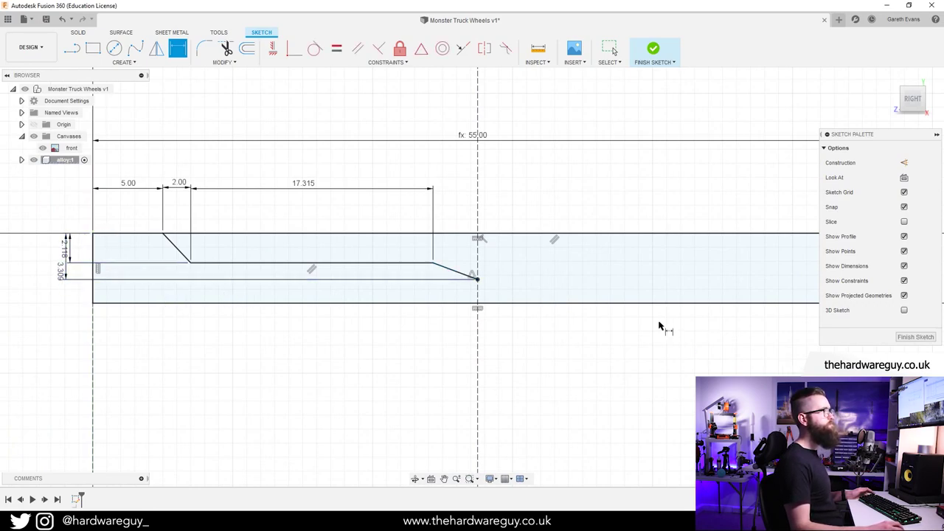
key(Escape)
Mirror the two sloping lines and the horizontal line between them across the vertical centre construction line.
scroll(561, 369, down, 2)
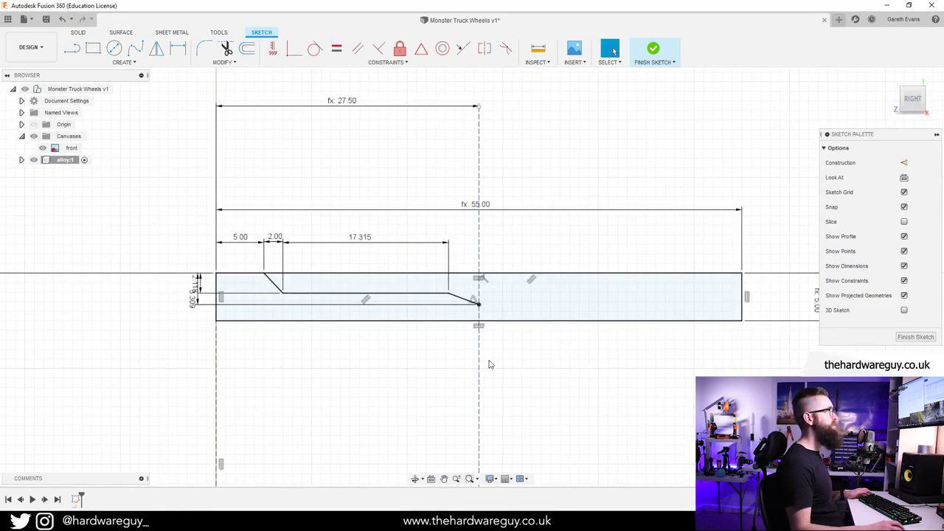
scroll(490, 373, up, 1)
scroll(542, 400, down, 2)
middle_drag(543, 400, 512, 421)
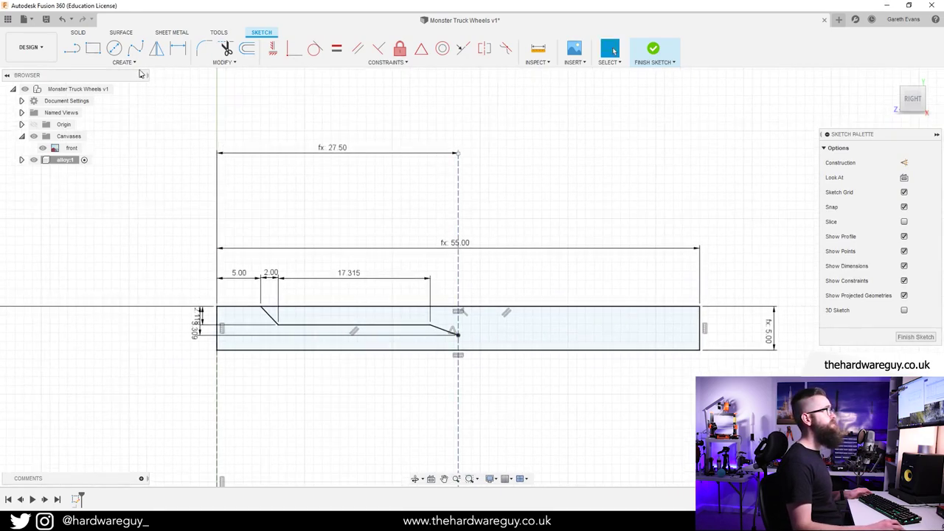
click(133, 62)
click(96, 199)
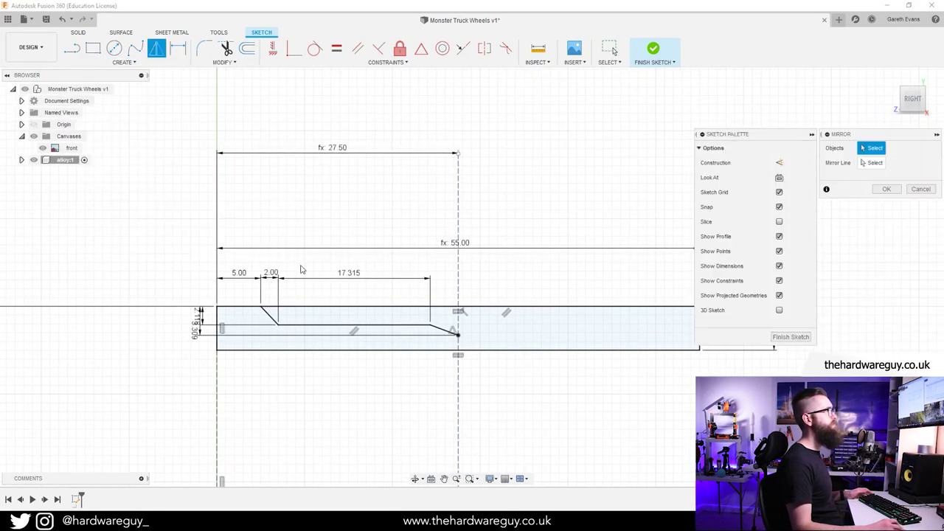
middle_drag(604, 404, 586, 343)
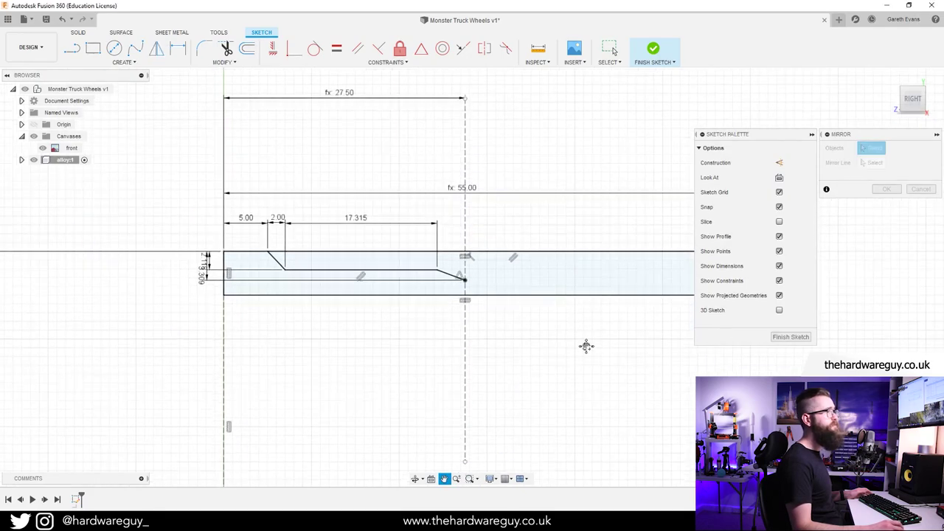
click(273, 256)
click(369, 267)
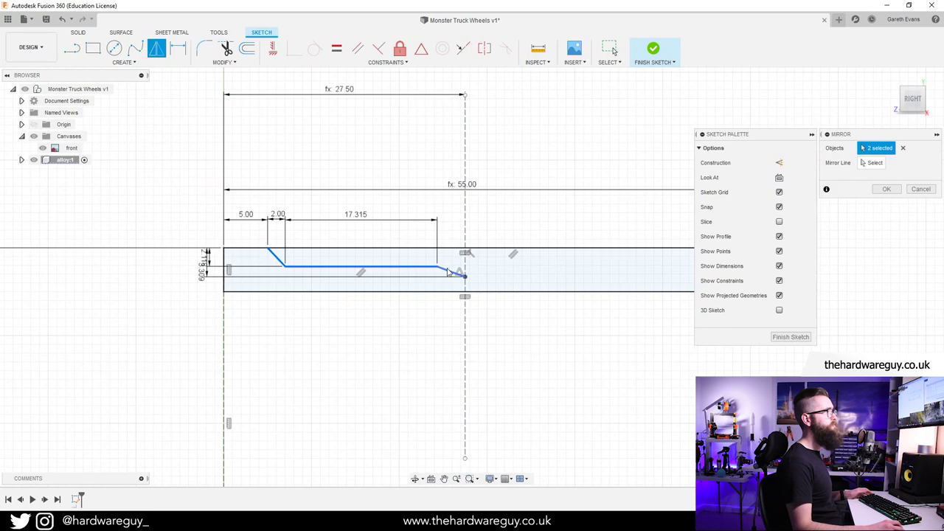
click(874, 163)
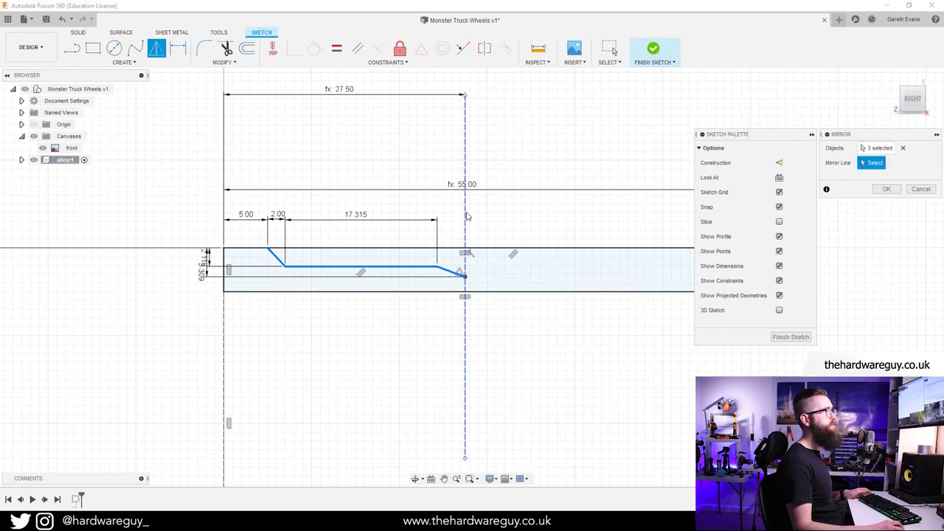
click(458, 258)
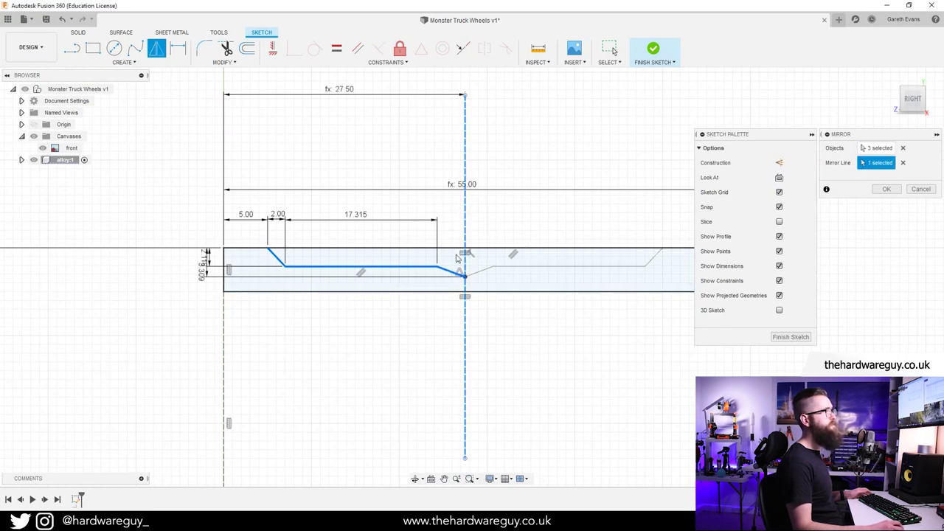
click(887, 189)
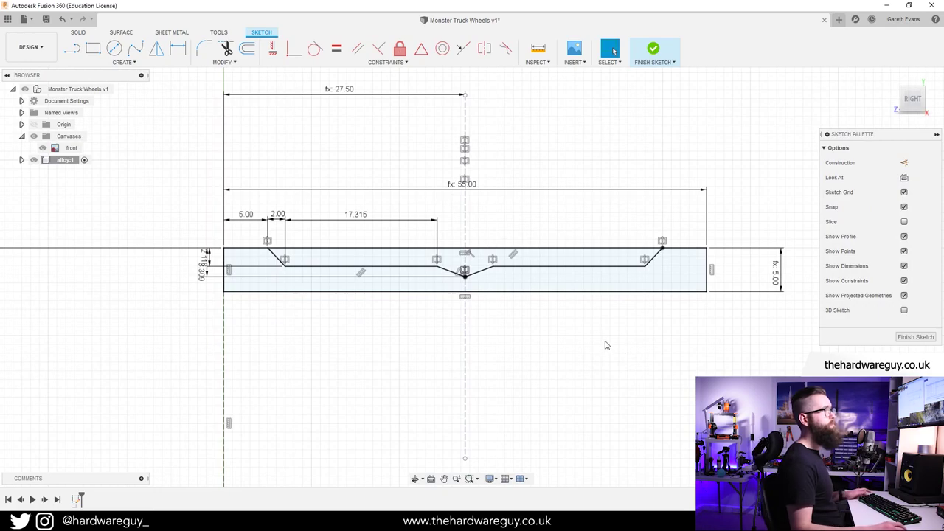
Finish the sketch and rename it wheel_profile under the alloy component's sketches.
scroll(605, 346, down, 1)
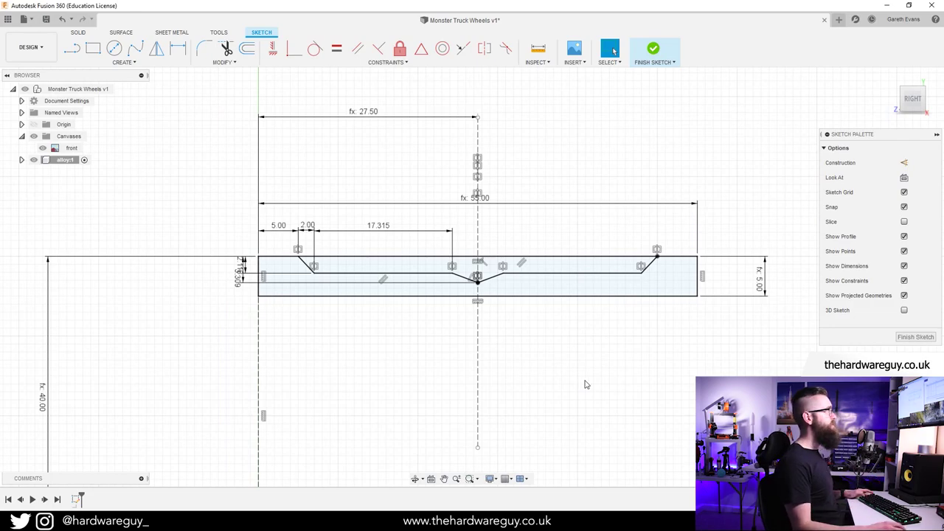
scroll(581, 377, down, 1)
middle_drag(578, 374, 522, 418)
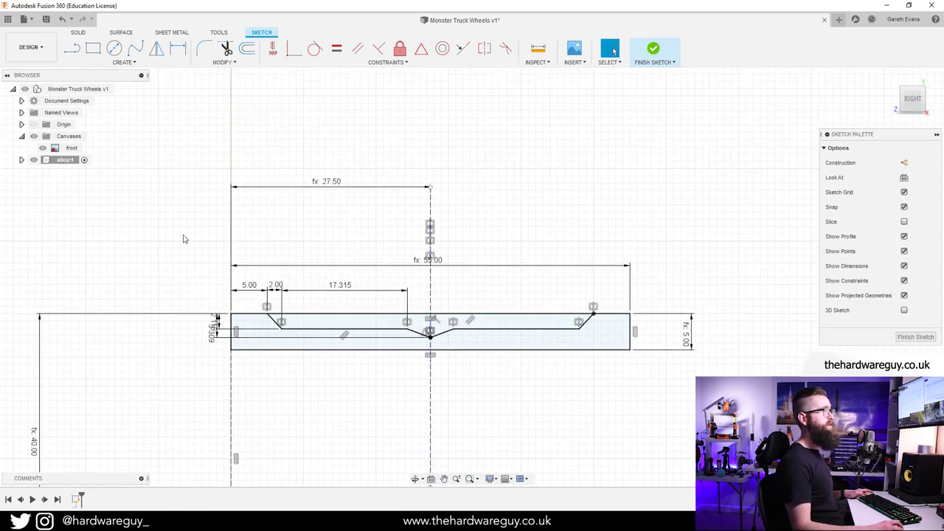
click(653, 50)
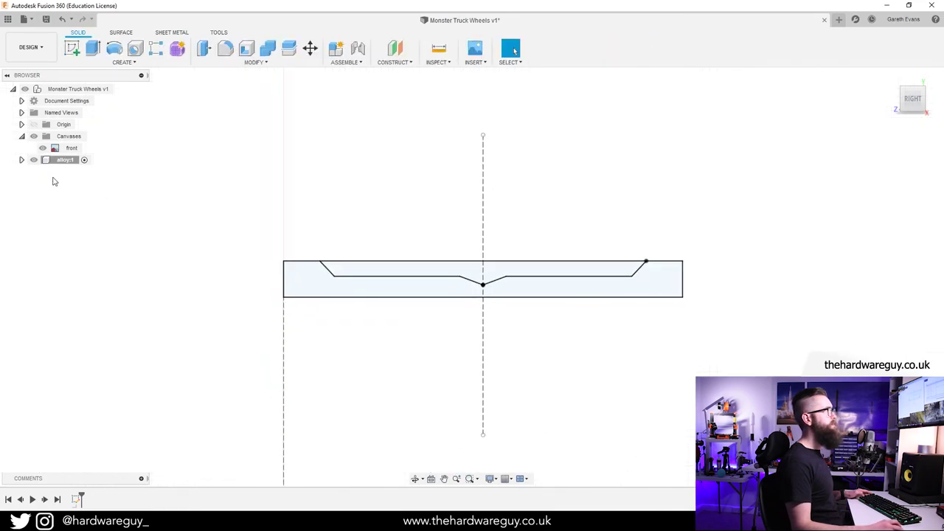
click(21, 160)
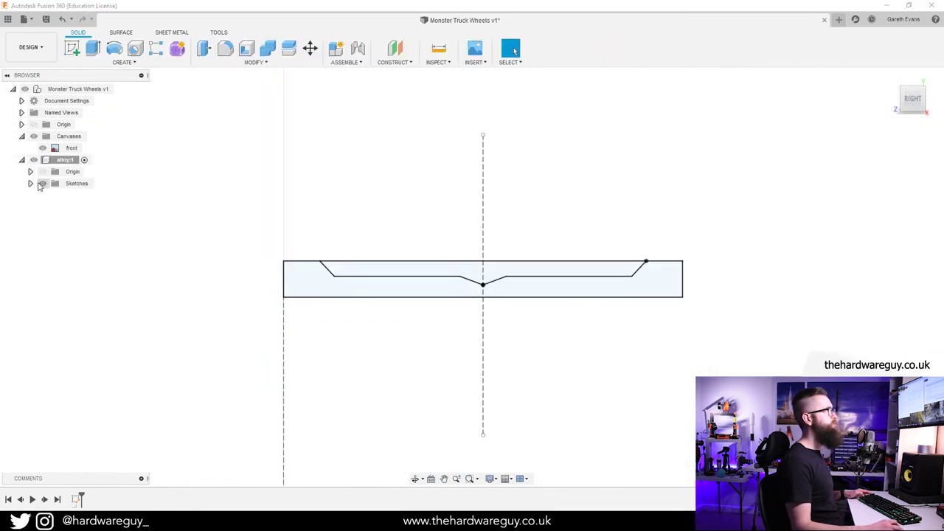
click(30, 184)
click(83, 196)
click(83, 196)
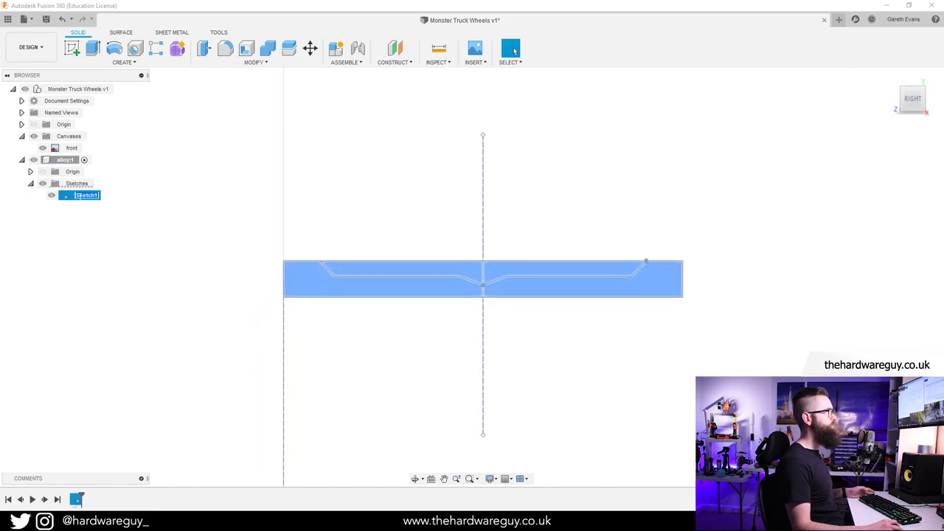
text(wh)
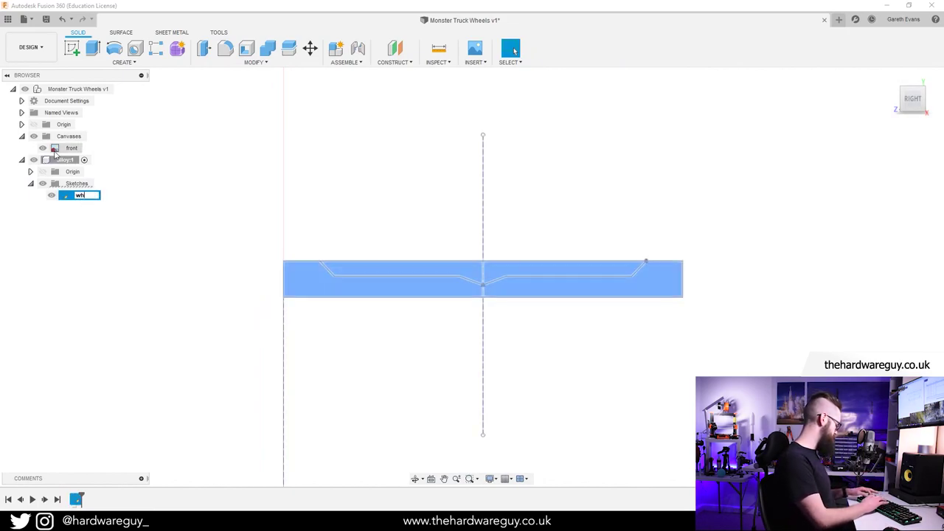
text(eel_profile)
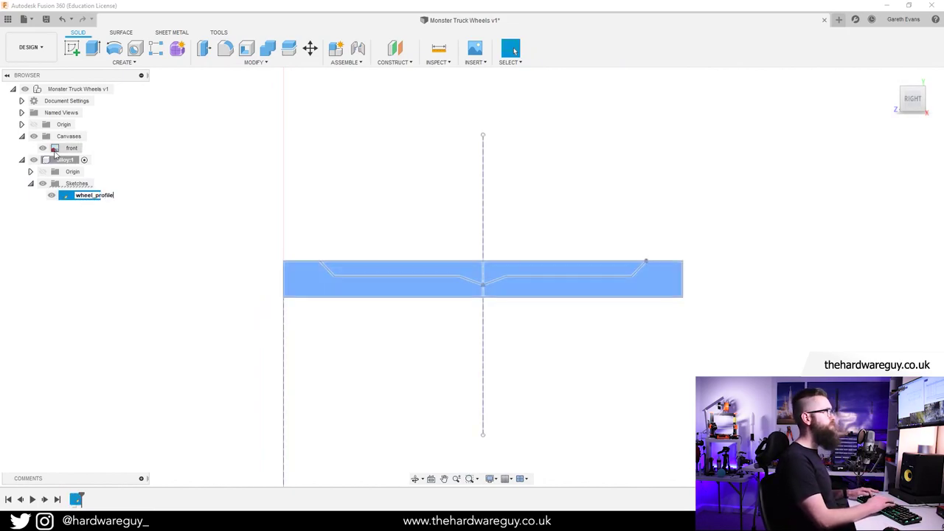
key(Return)
click(398, 157)
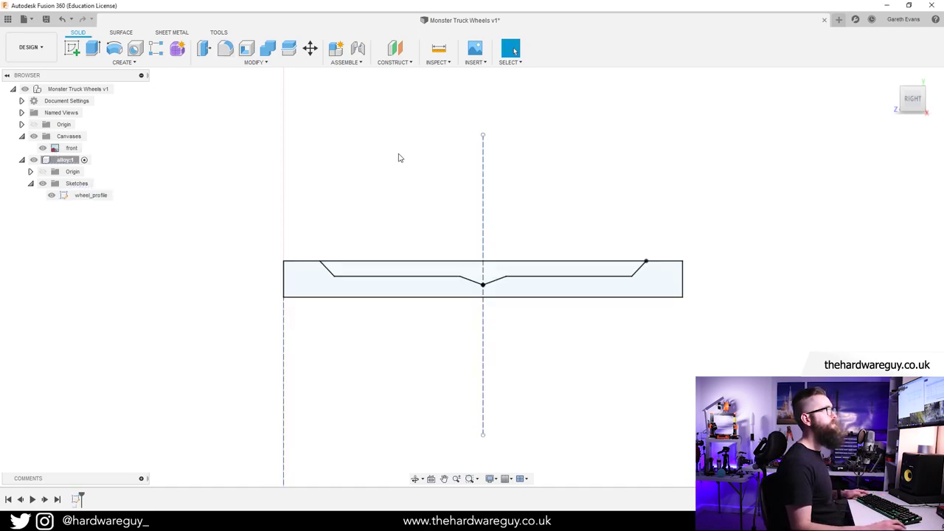
Revolve the lower recessed region of the wheel_profile sketch 360 degrees about the Z axis as a new body.
shift+middle_drag(373, 165, 459, 270)
scroll(500, 297, down, 1)
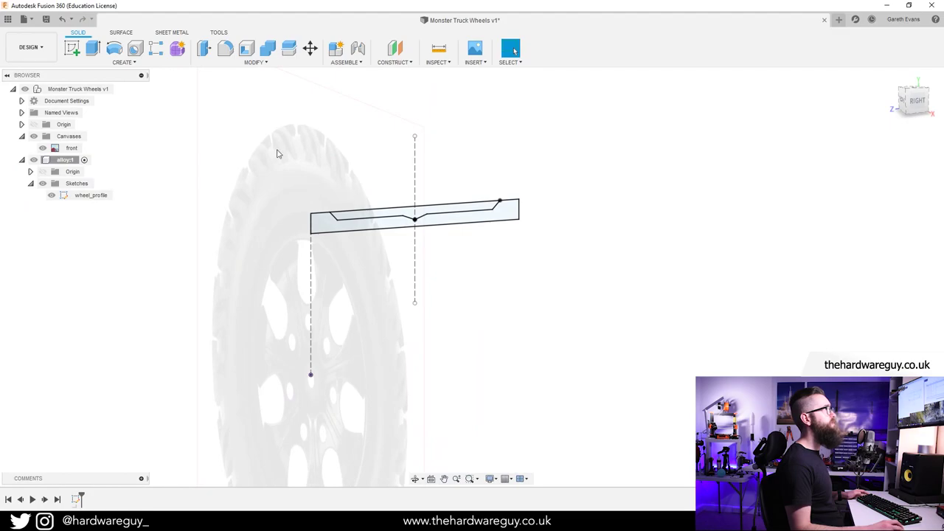
click(114, 48)
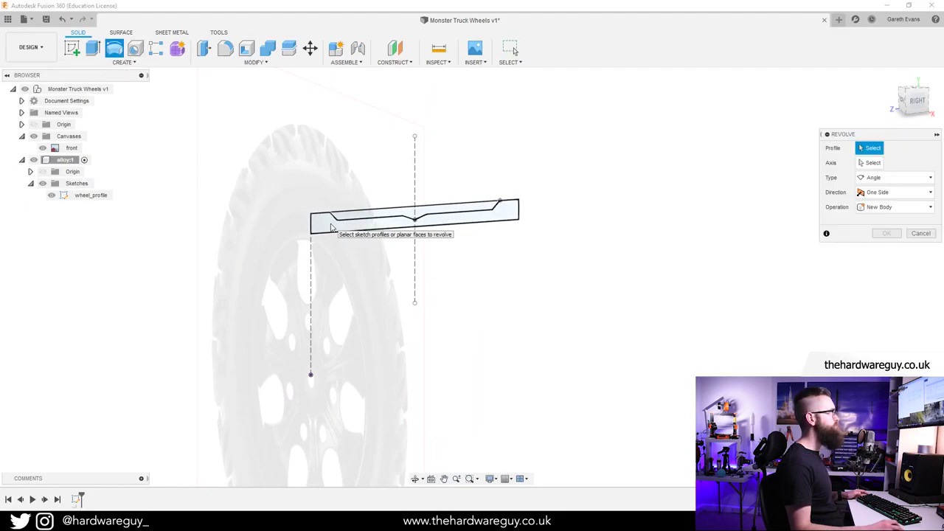
click(332, 227)
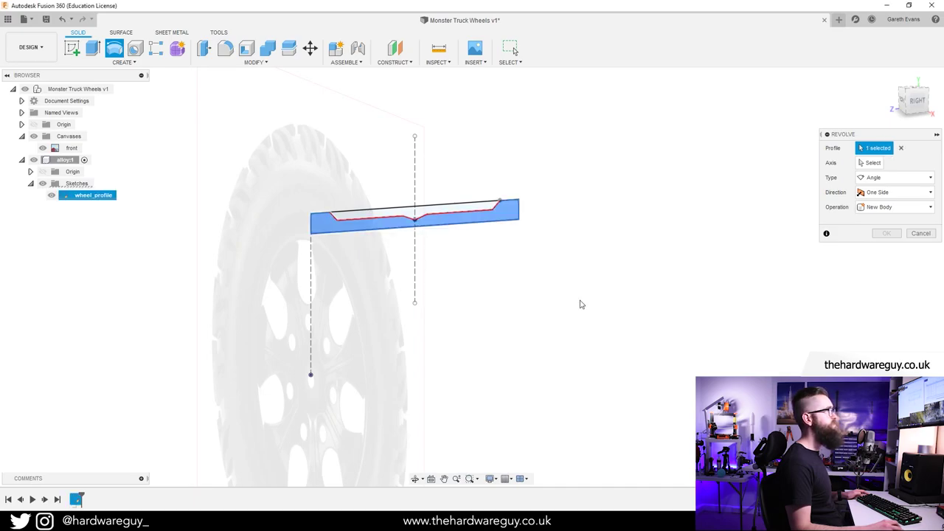
shift+middle_drag(656, 316, 562, 285)
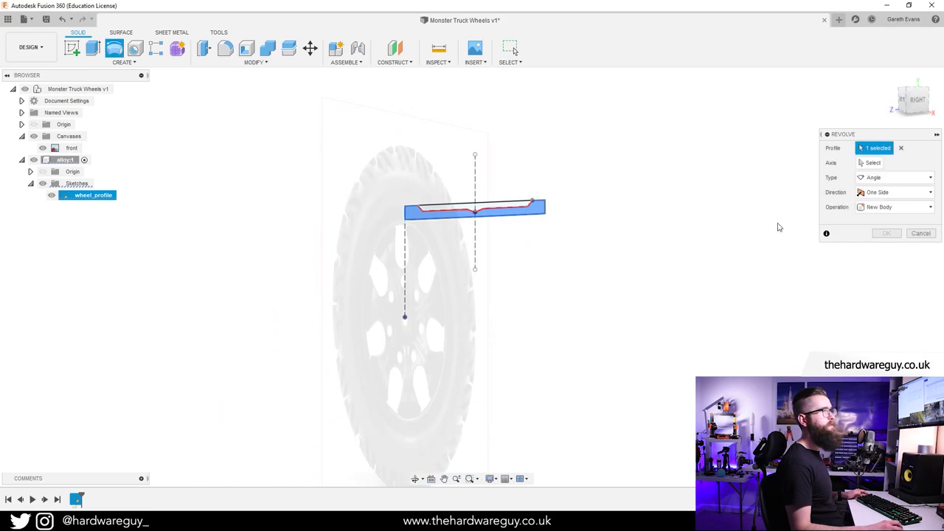
click(874, 163)
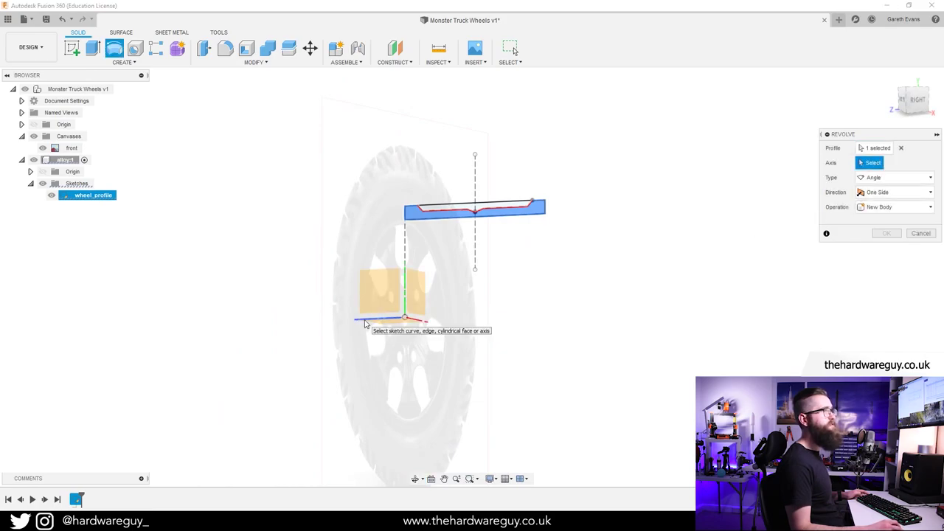
click(365, 323)
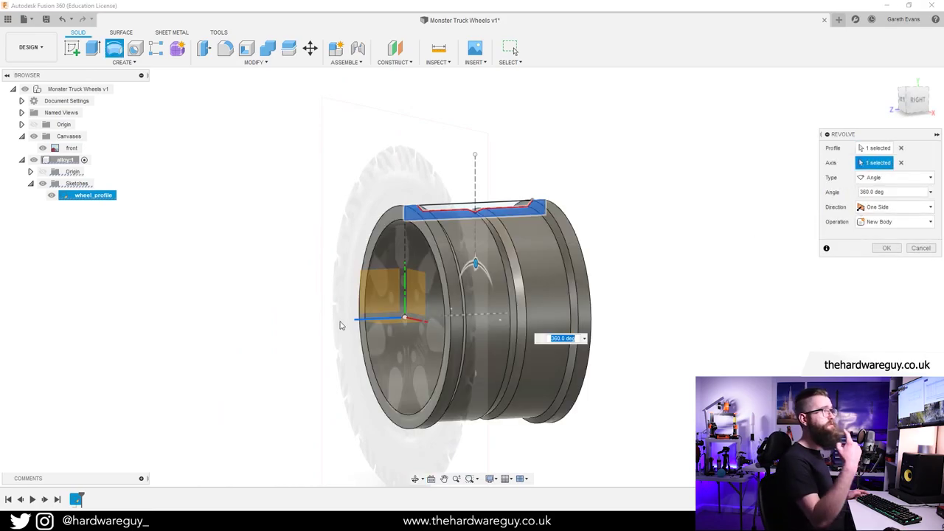
shift+middle_drag(746, 275, 670, 290)
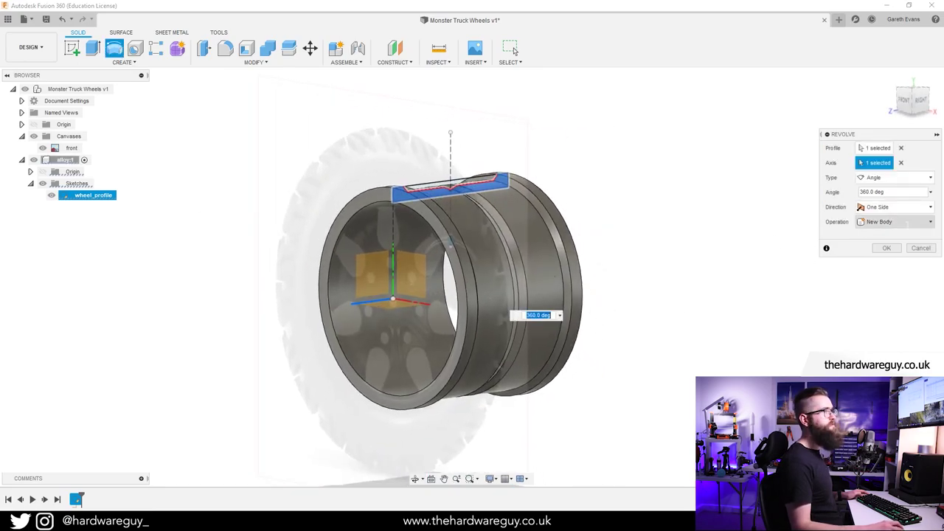
click(886, 248)
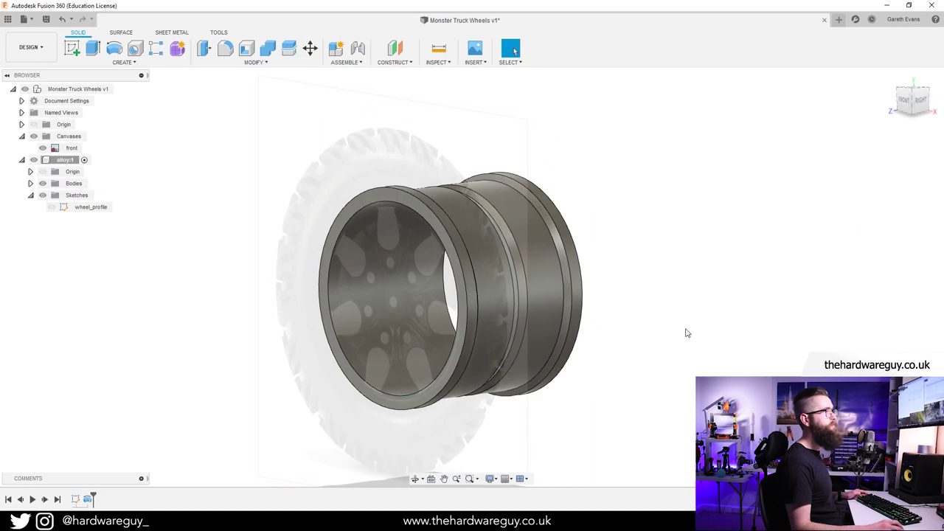
View the revolved rim from the front and check the front canvas's opacity and display settings.
shift+middle_drag(683, 332, 653, 329)
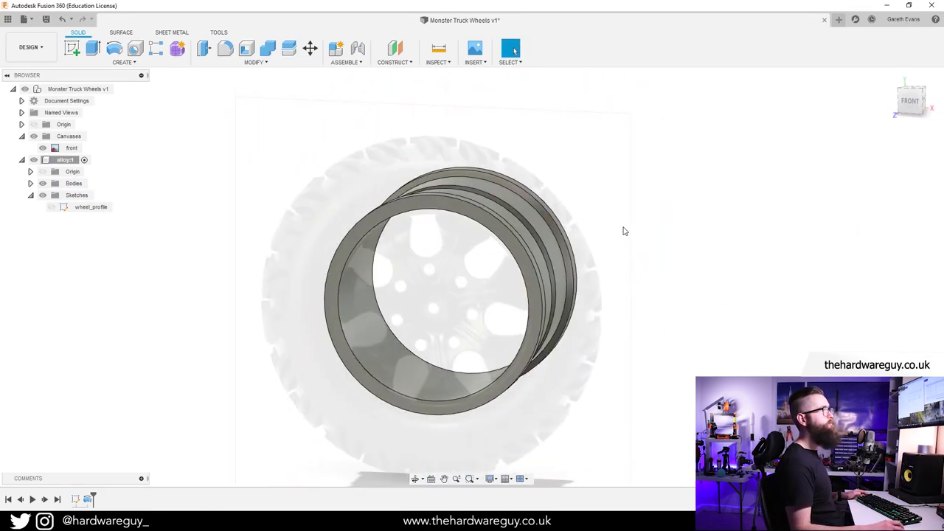
shift+middle_drag(622, 232, 628, 217)
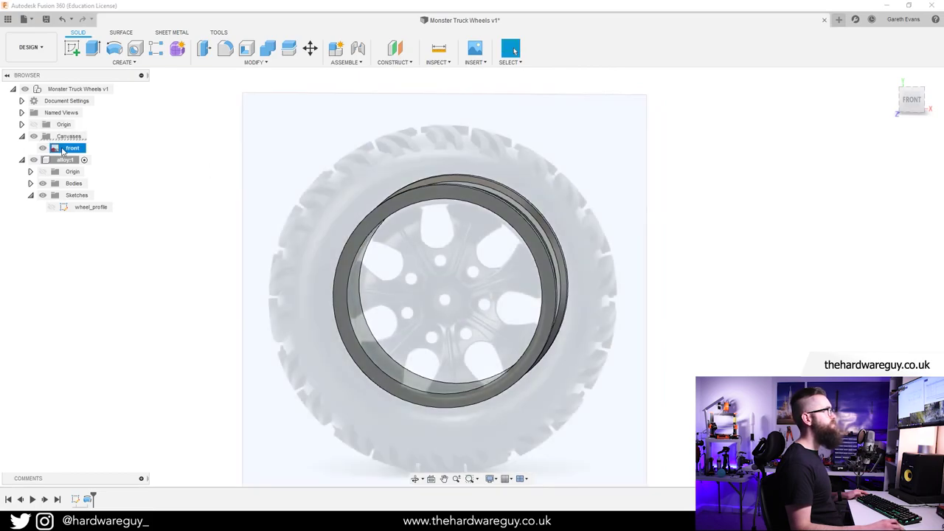
right_click(72, 148)
click(83, 169)
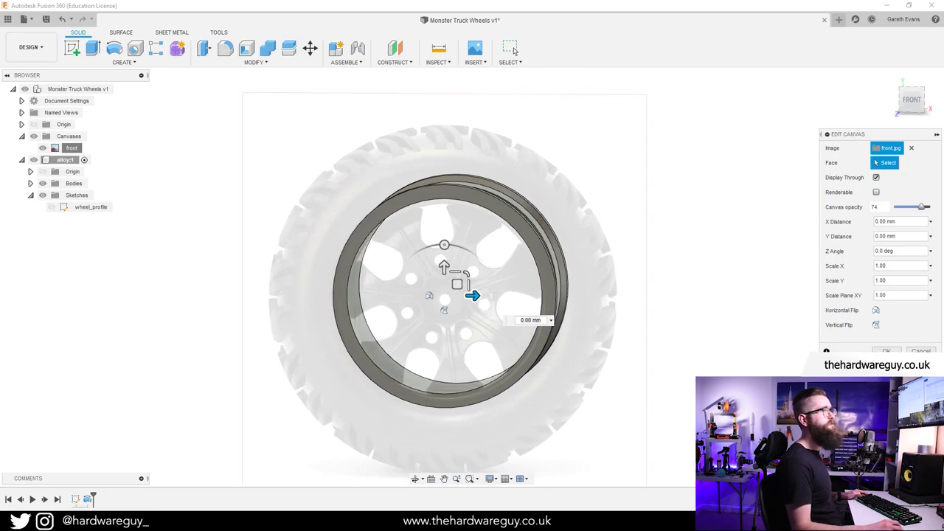
click(887, 351)
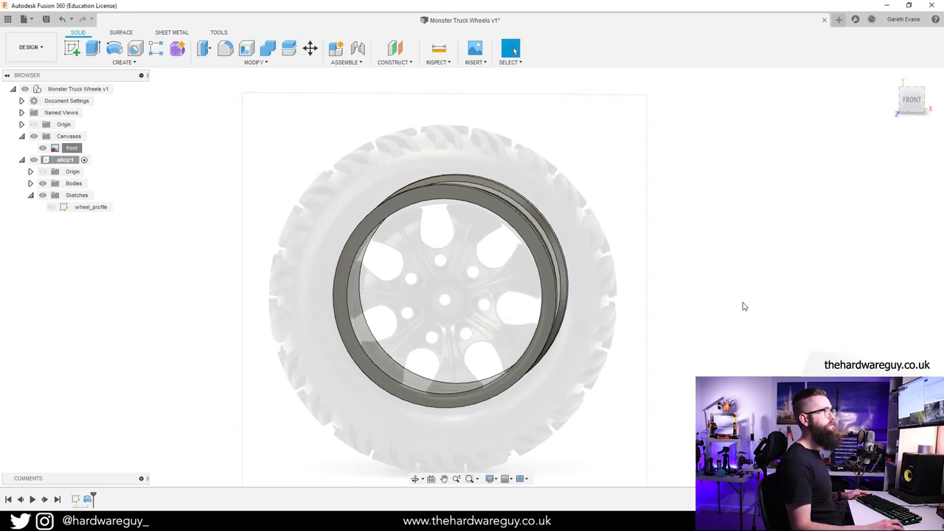
Activate the top-level Monster Truck Wheels component and set the front canvas's opacity to 45.
click(118, 89)
click(119, 89)
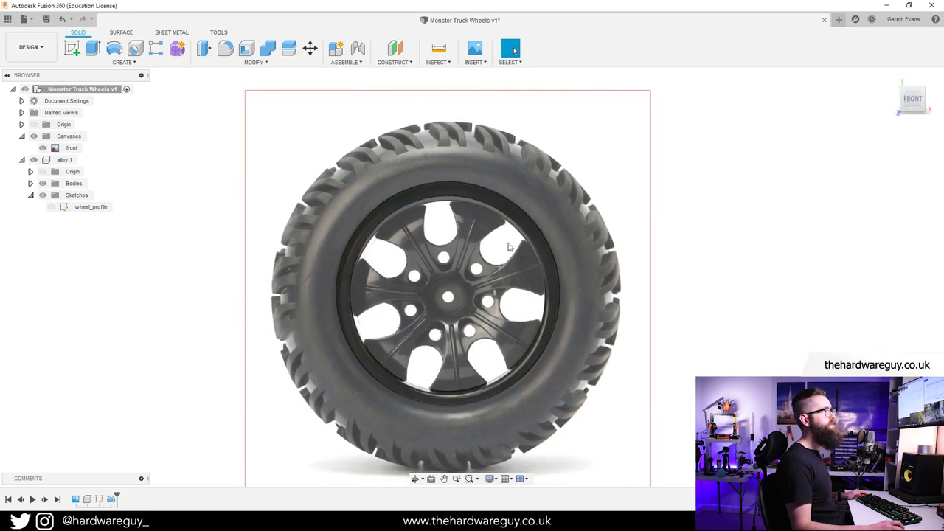
scroll(424, 230, up, 10)
scroll(428, 234, down, 10)
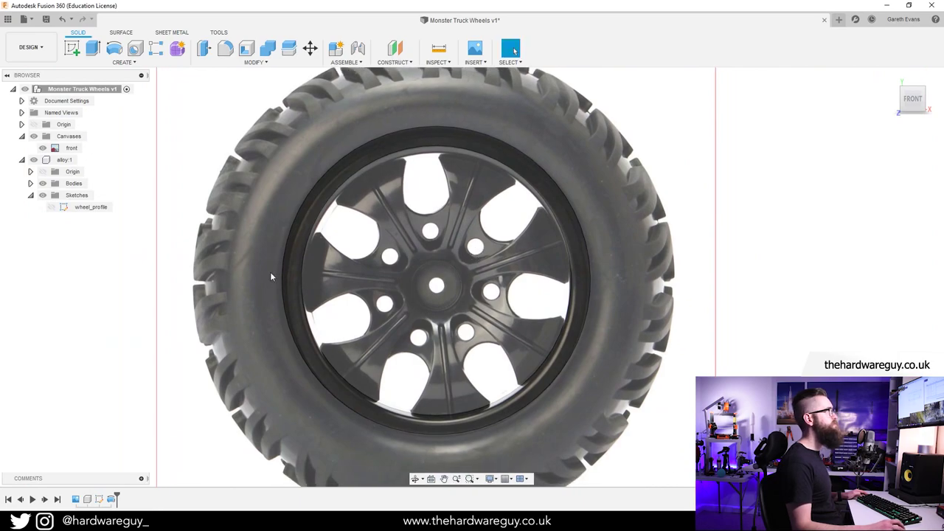
right_click(68, 149)
click(88, 168)
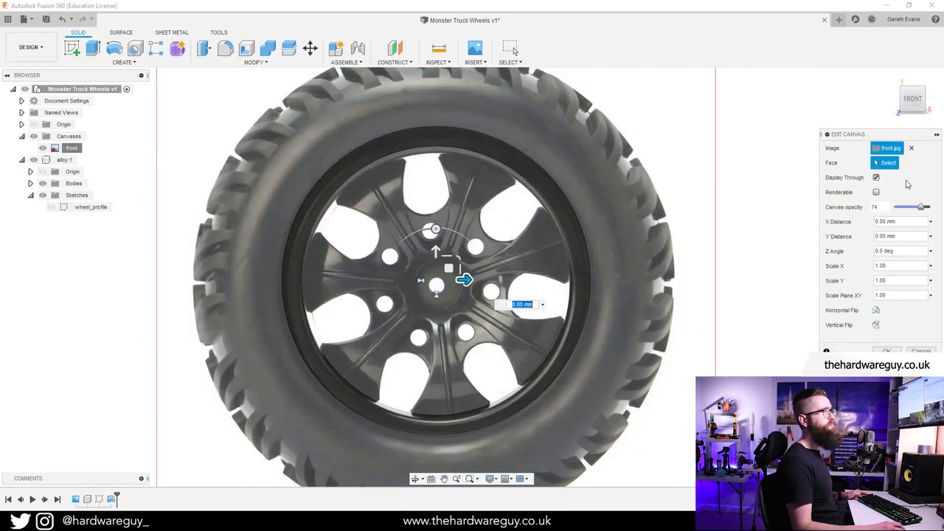
mouse_move(922, 211)
mouse_down()
mouse_move(904, 211)
mouse_move(913, 211)
mouse_up()
click(886, 351)
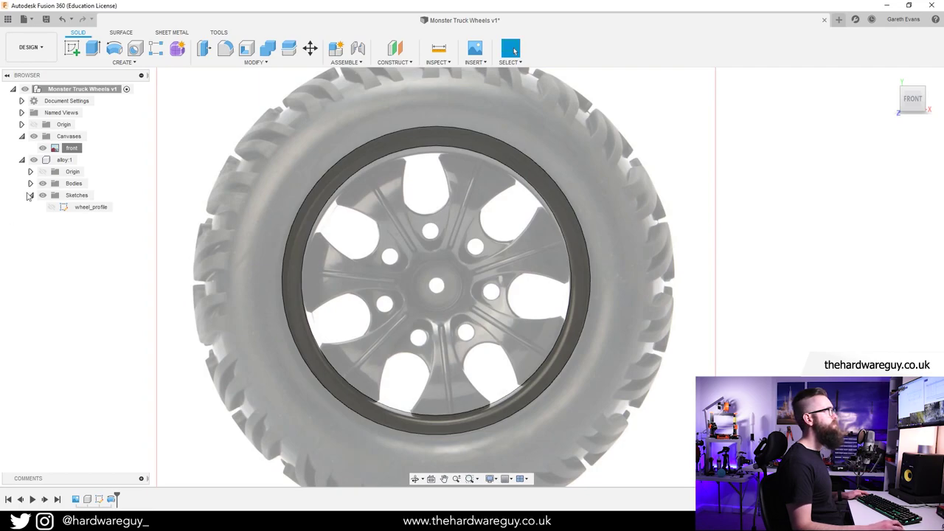
Toggle the alloy component's visibility repeatedly to compare the revolved rim with the rim edge on the front canvas.
click(34, 160)
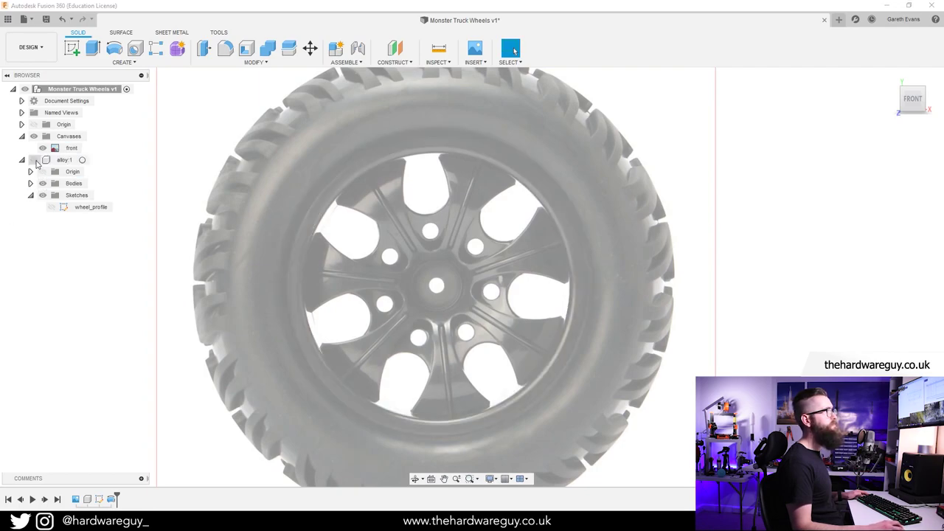
click(34, 160)
click(34, 160)
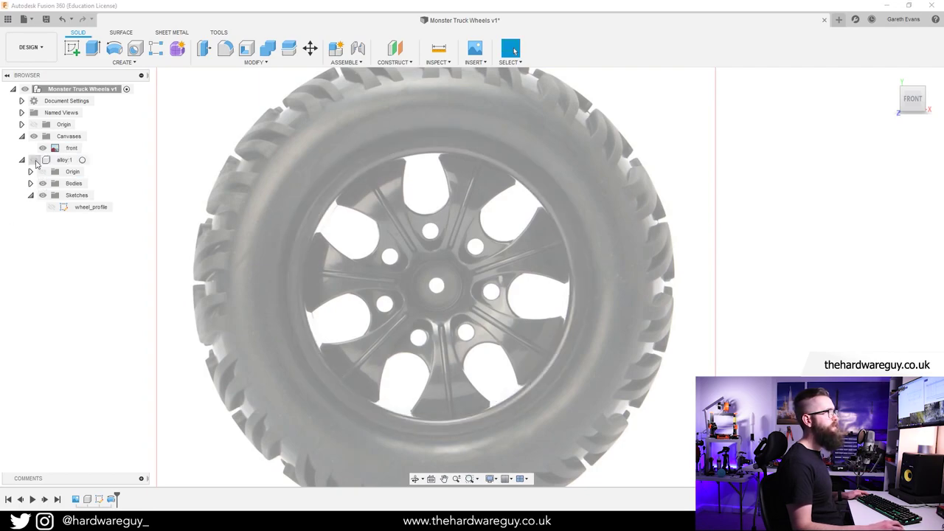
click(34, 160)
click(34, 160)
click(34, 160)
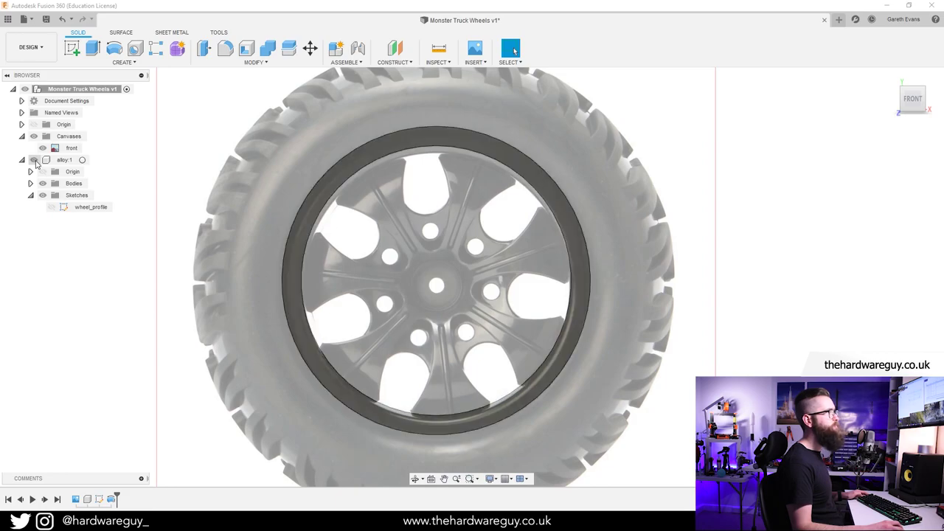
click(34, 160)
click(34, 160)
click(34, 161)
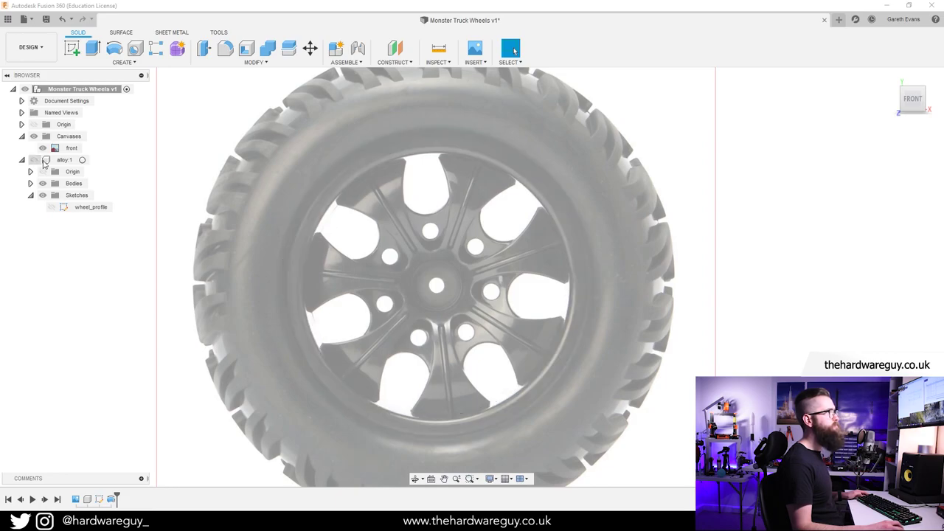
scroll(316, 221, up, 4)
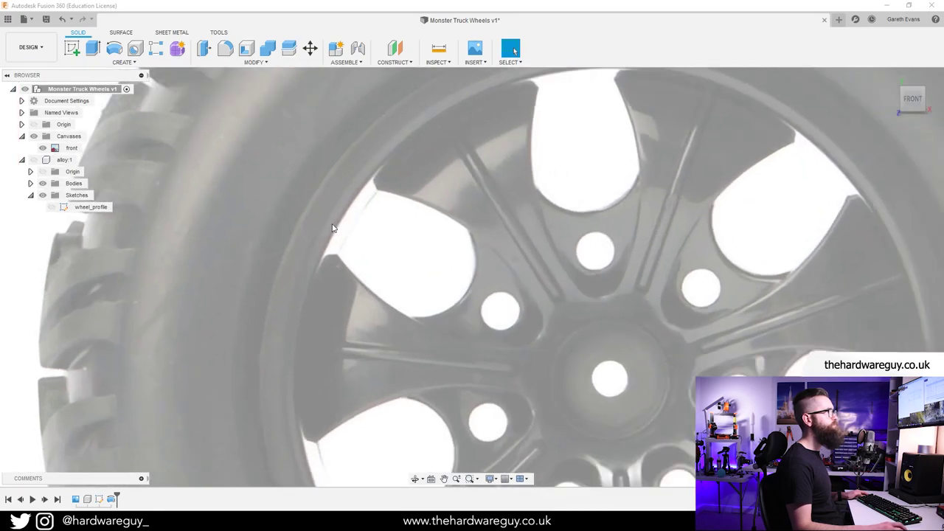
click(42, 184)
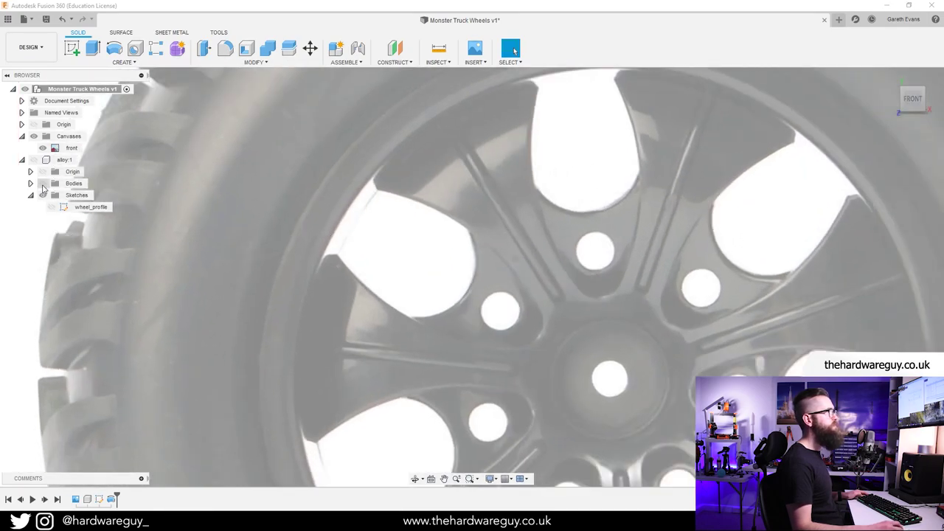
click(34, 160)
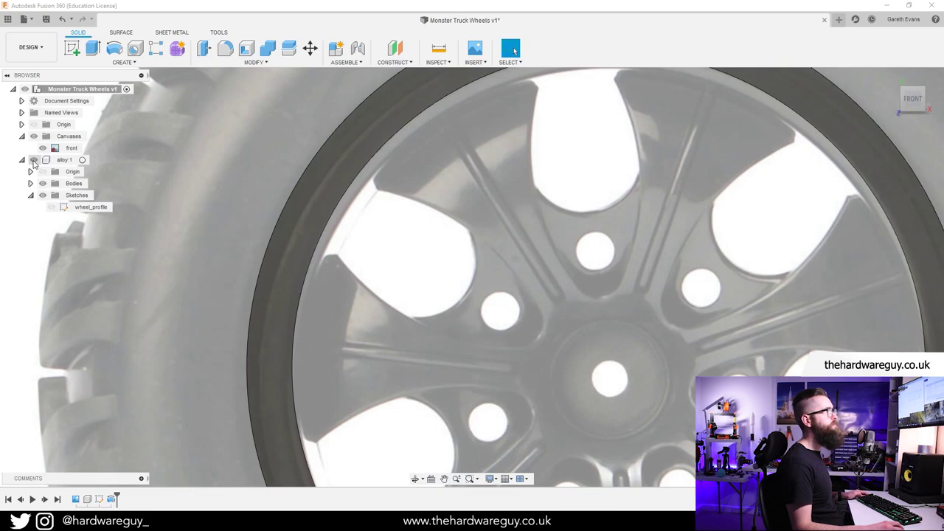
scroll(332, 236, down, 4)
scroll(513, 270, up, 2)
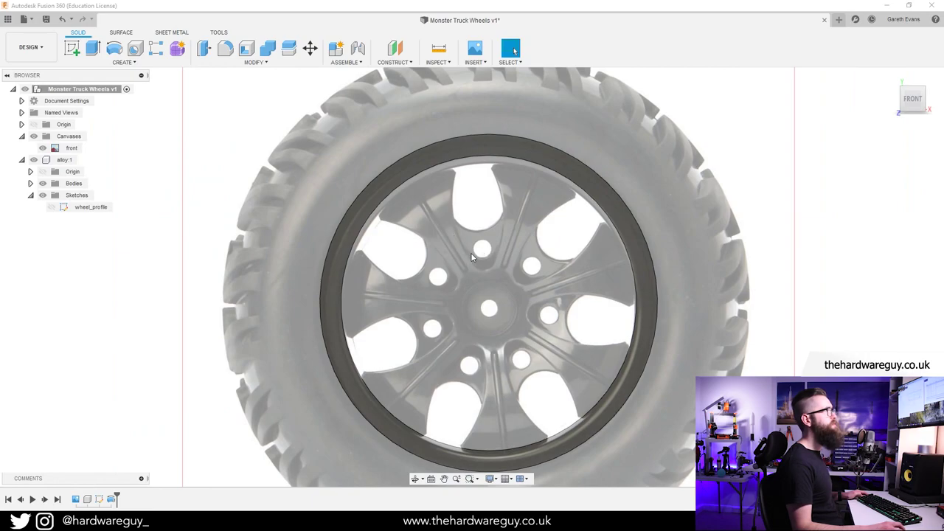
Edit the front canvas with the origin shown, shifting it 1.50 mm upward in Y to bring its centre hole onto the origin.
right_click(67, 149)
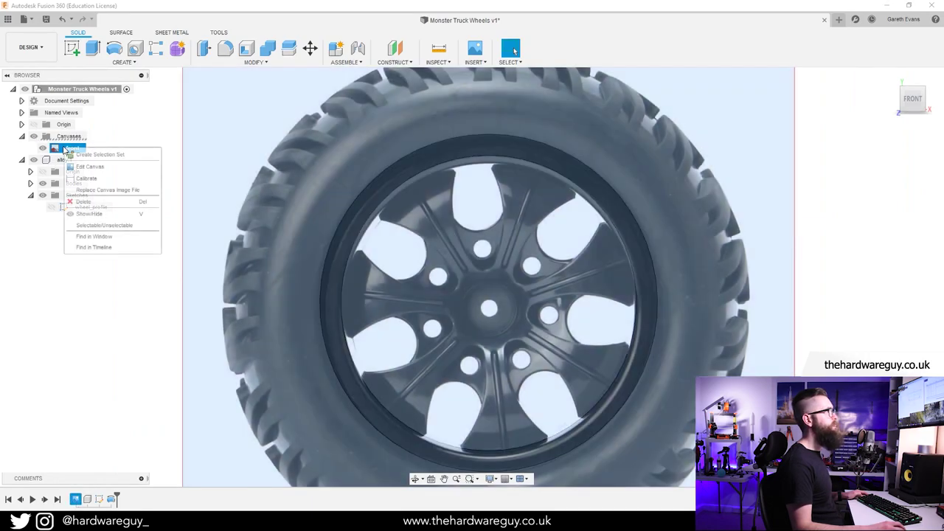
click(90, 167)
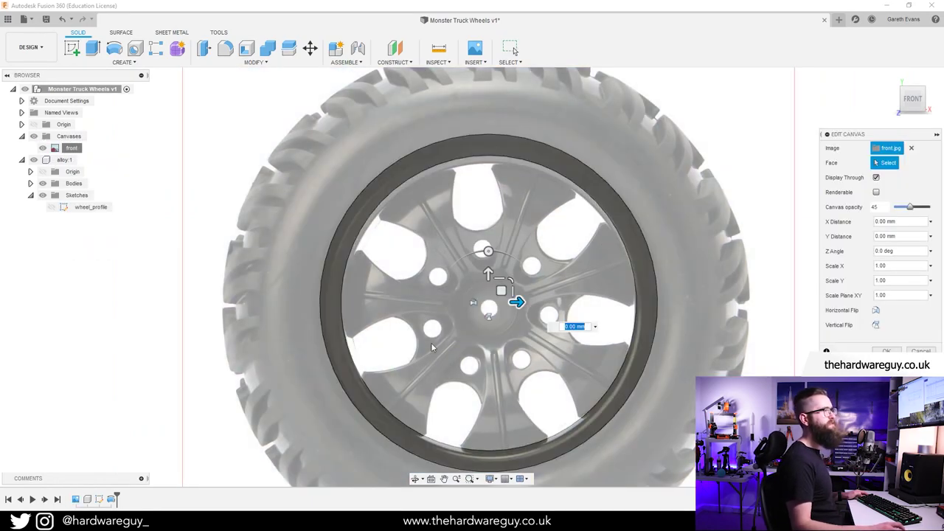
scroll(501, 288, up, 3)
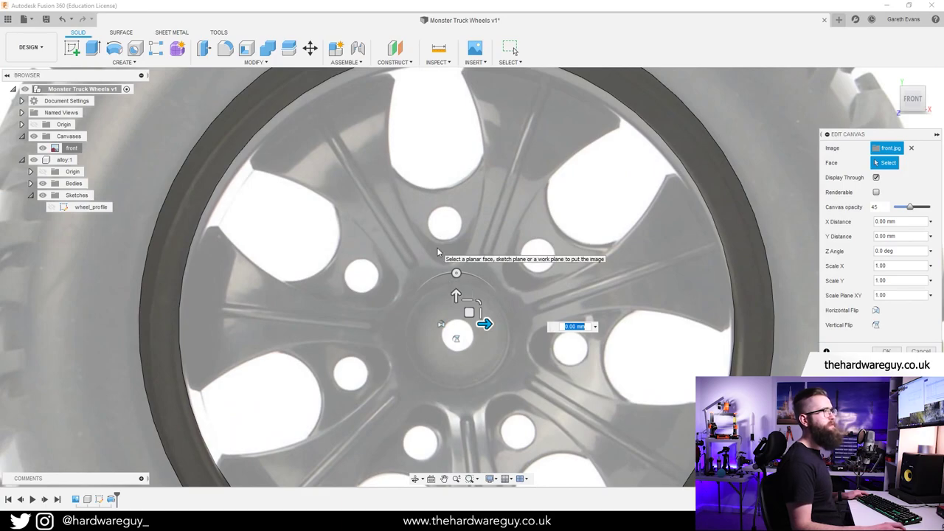
click(34, 125)
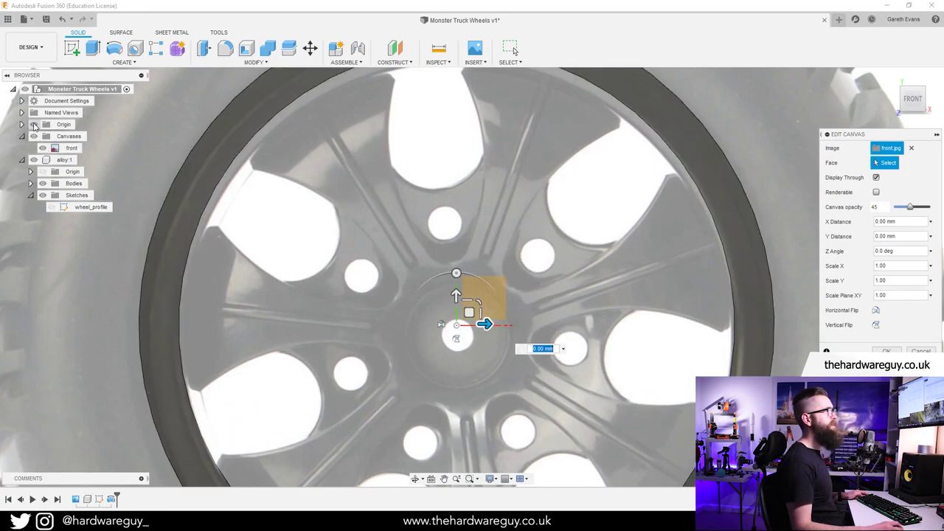
scroll(452, 270, up, 3)
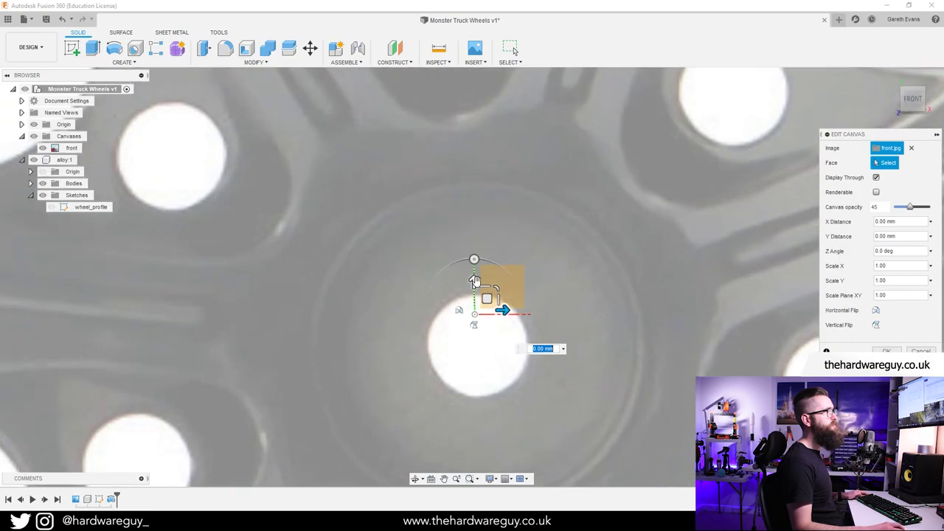
drag(474, 280, 474, 242)
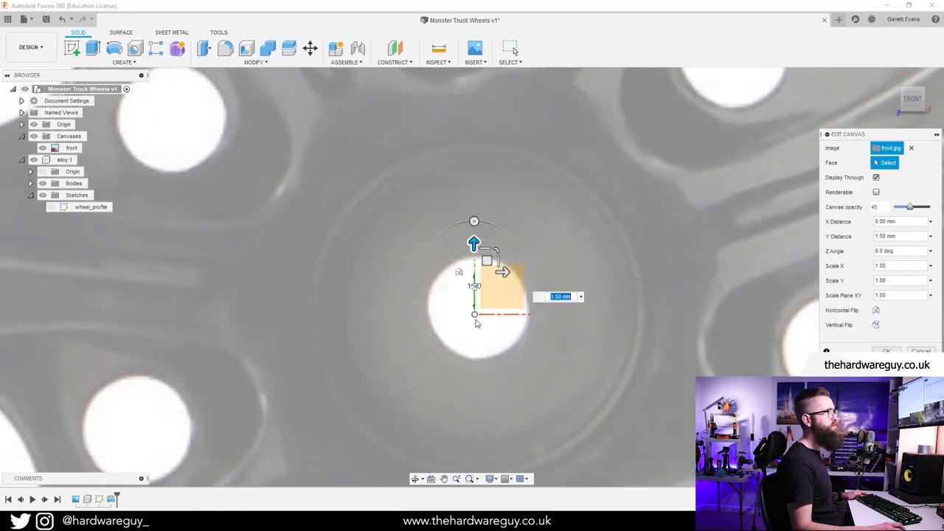
Fine-tune the front canvas with an X shift of -0.10 mm to centre its hub hole on the origin, and hide the origin.
scroll(477, 221, up, 3)
drag(476, 177, 492, 225)
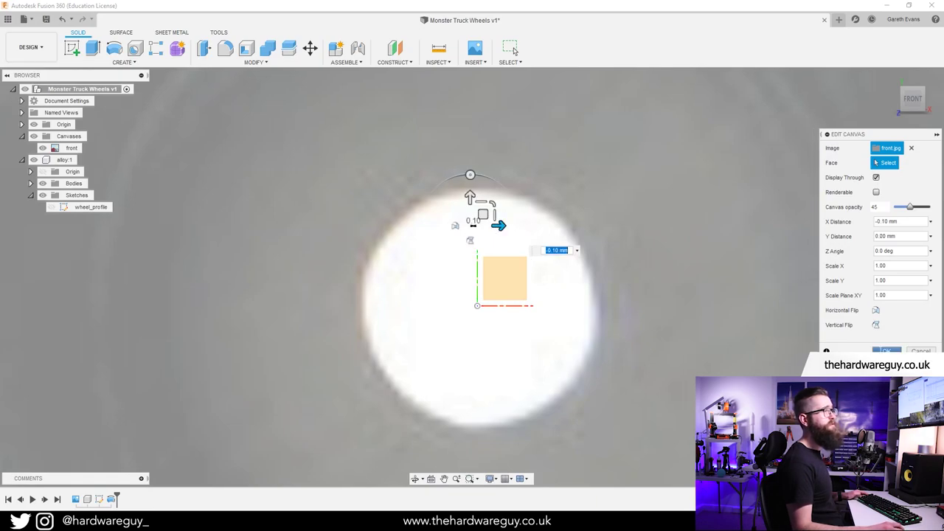
key(Return)
scroll(673, 349, down, 6)
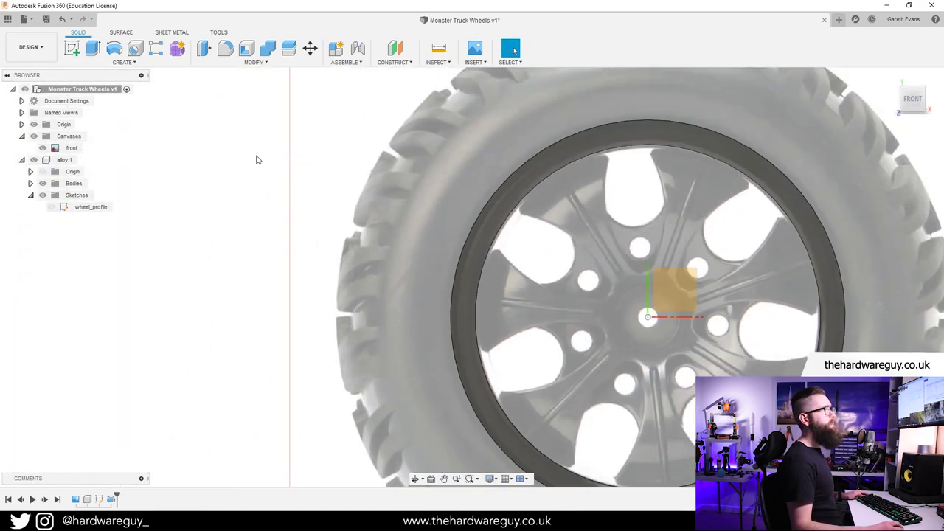
scroll(288, 169, down, 3)
click(34, 125)
key(F6)
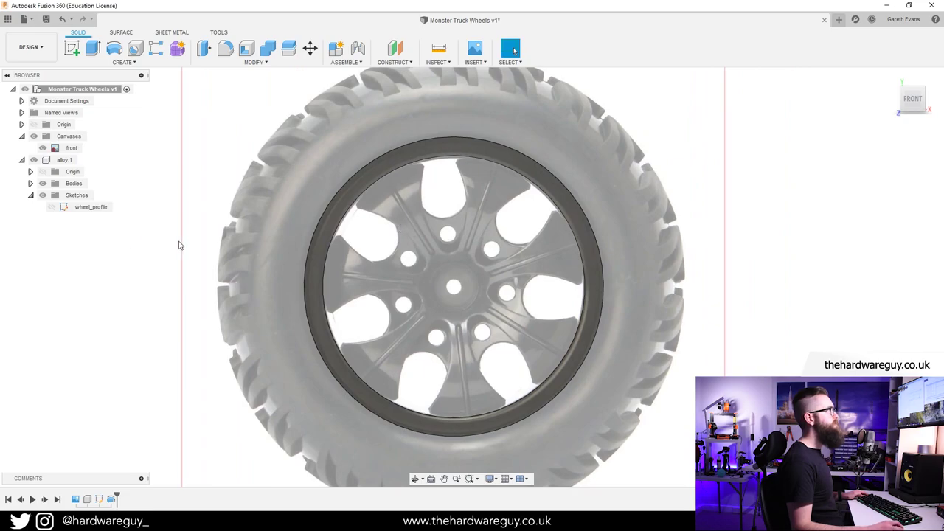
Hide and show the alloy component to check how the rim lines up with the repositioned front canvas.
click(33, 160)
click(35, 161)
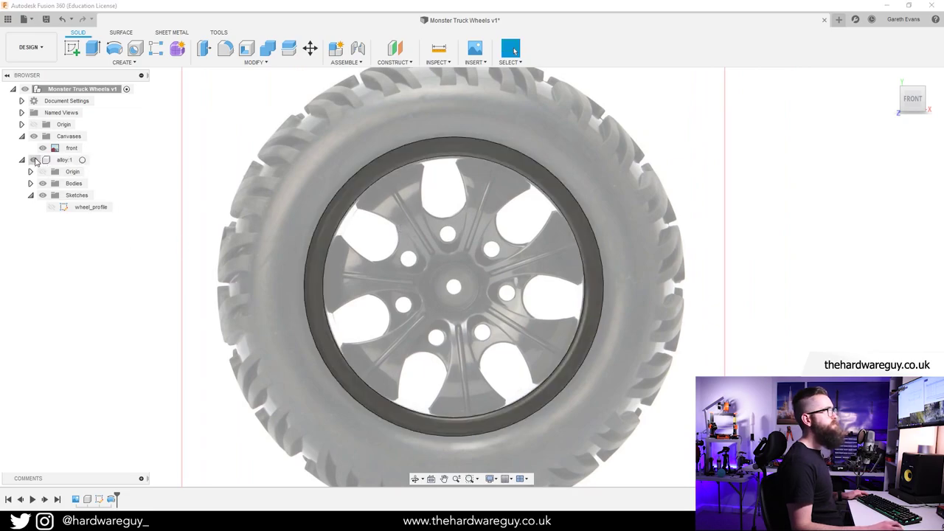
click(35, 161)
click(34, 160)
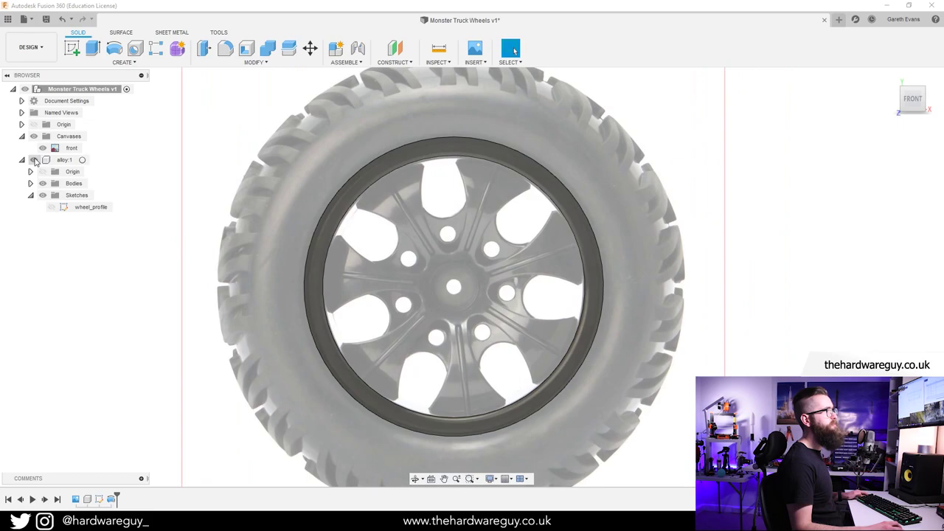
click(34, 160)
click(34, 160)
scroll(298, 174, up, 3)
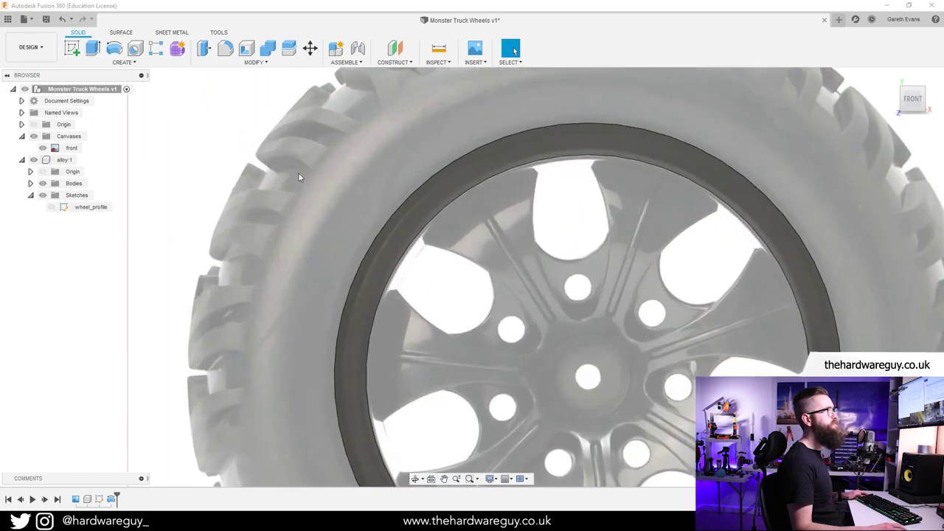
scroll(429, 253, up, 2)
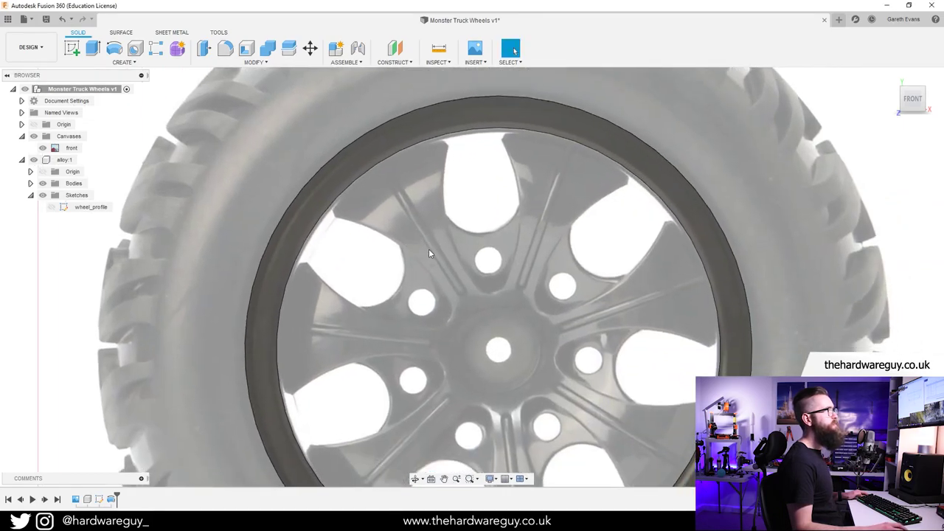
Open the design's parameters beside the wheel and set the alloy_thickness user parameter to 3 mm.
click(252, 63)
click(244, 285)
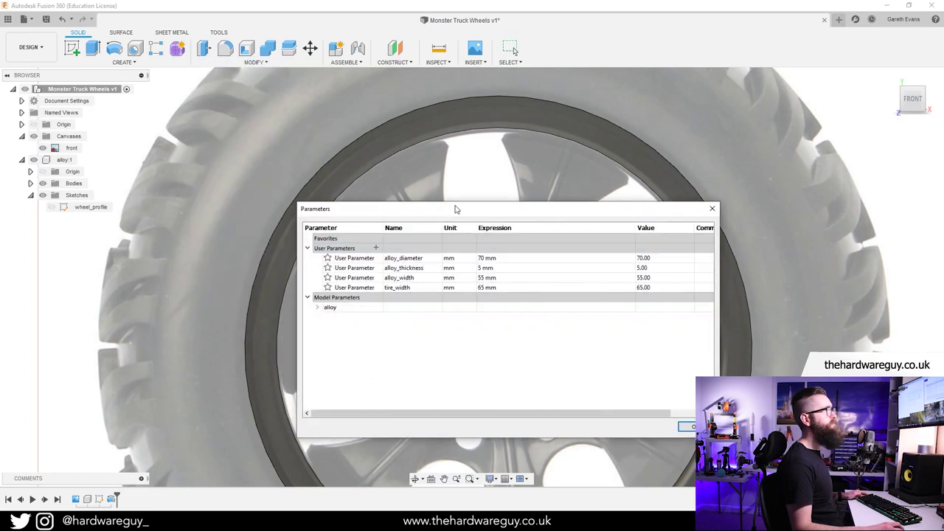
drag(456, 210, 684, 215)
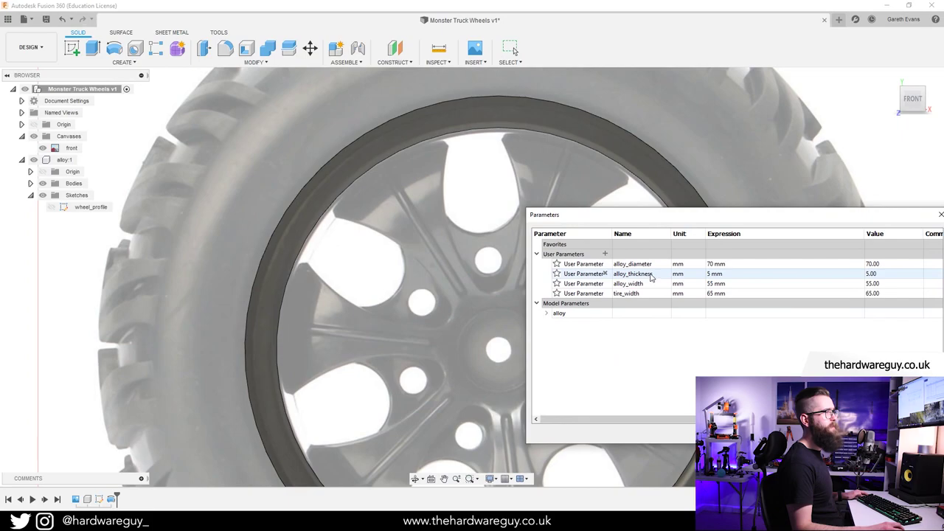
click(707, 274)
click(710, 274)
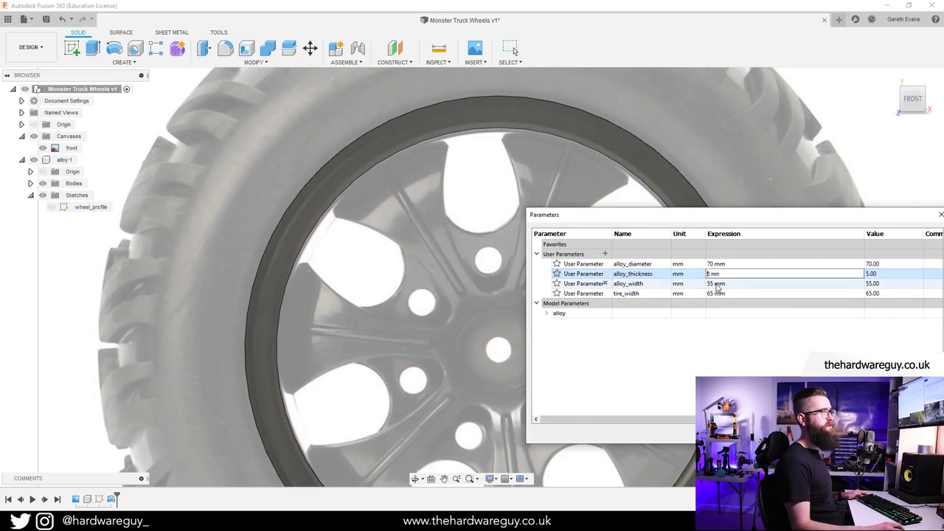
key(Left)
key(Left)
key(Left)
key(BackSpace)
text(3)
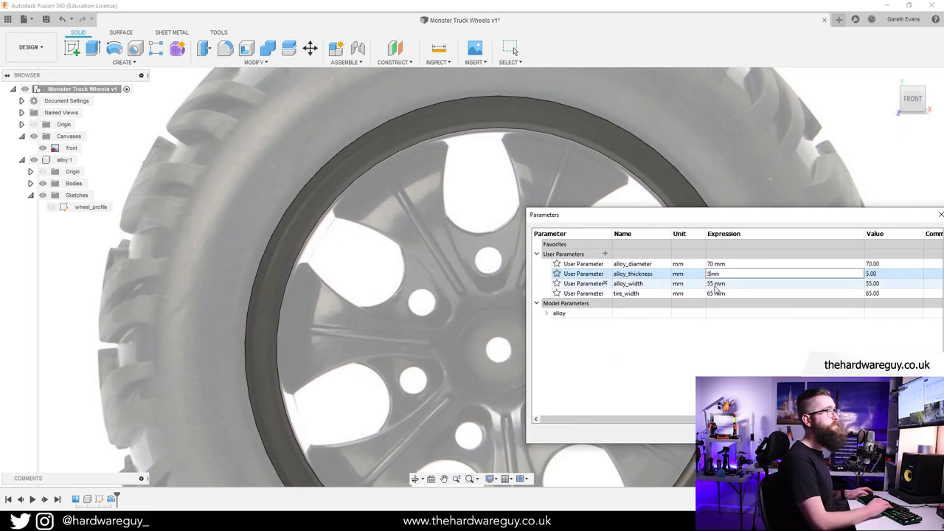
key(Return)
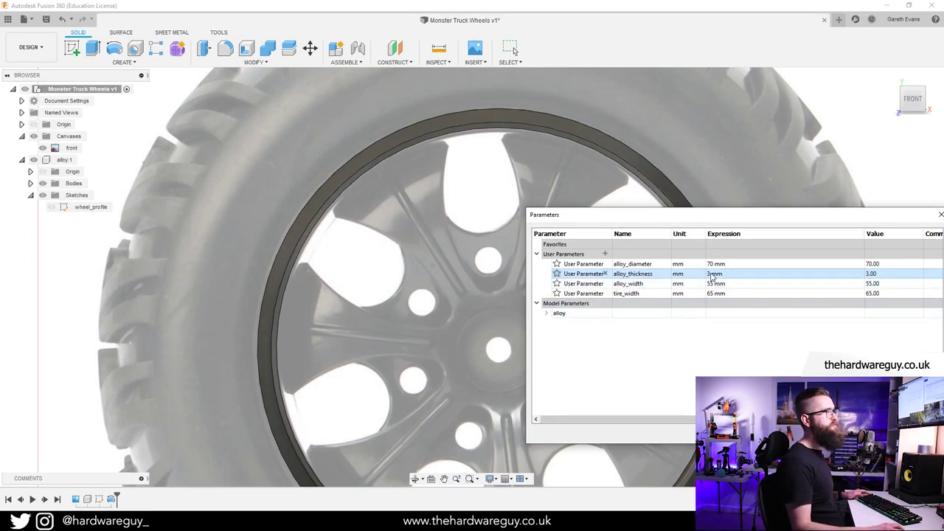
Try a value of 4 mm for the alloy_thickness user parameter.
click(713, 274)
key(BackSpace)
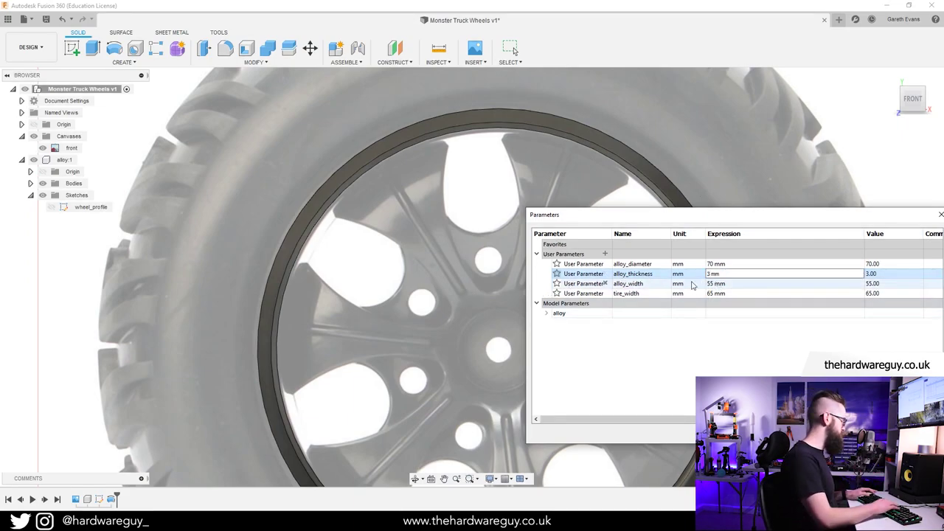
text(4)
key(Return)
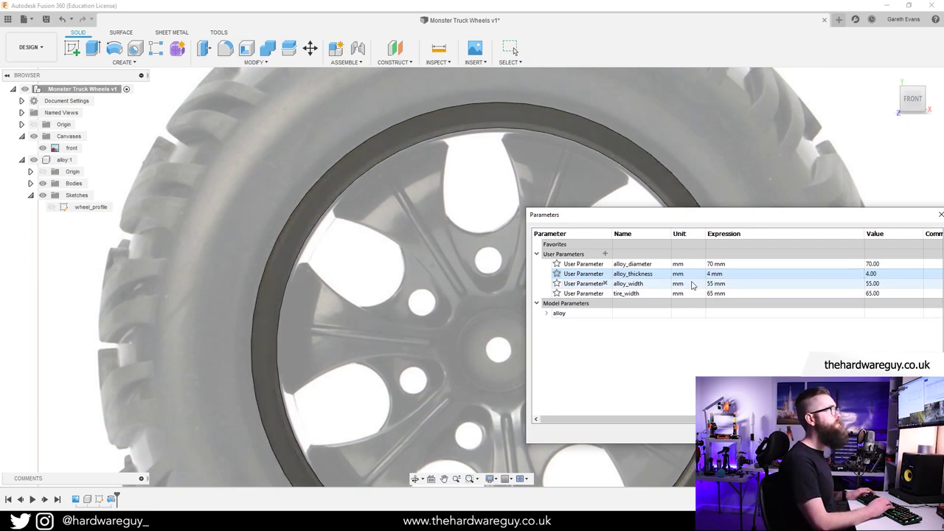
Set the alloy_thickness user parameter to 3.5 mm to match the rim on the front canvas.
click(712, 274)
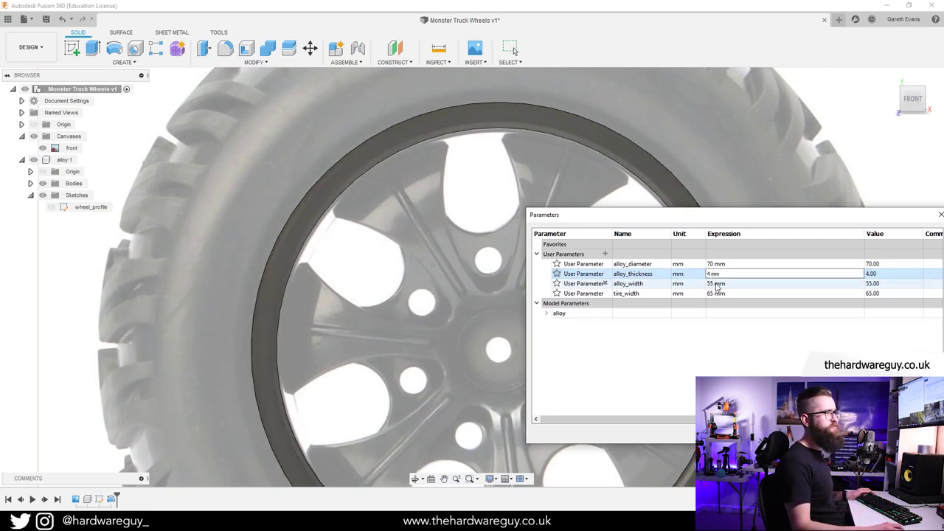
key(Delete)
text(3.5)
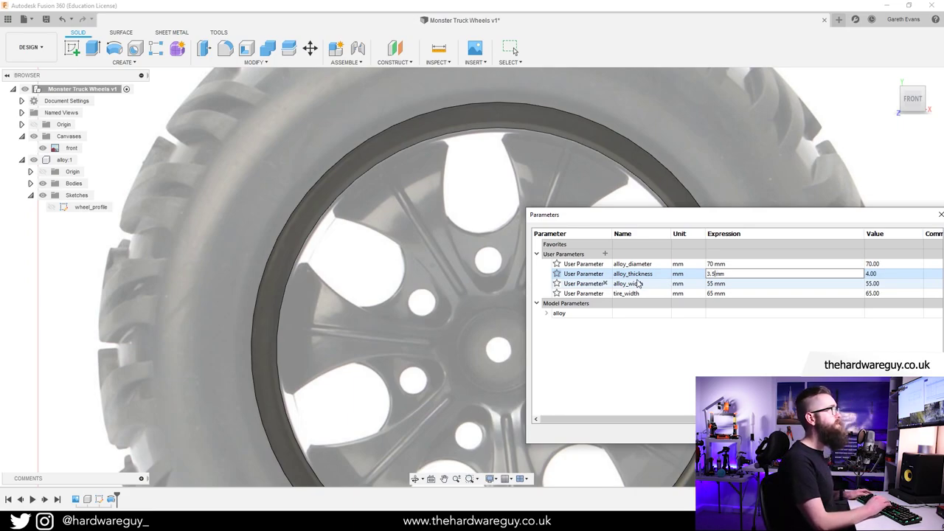
key(Return)
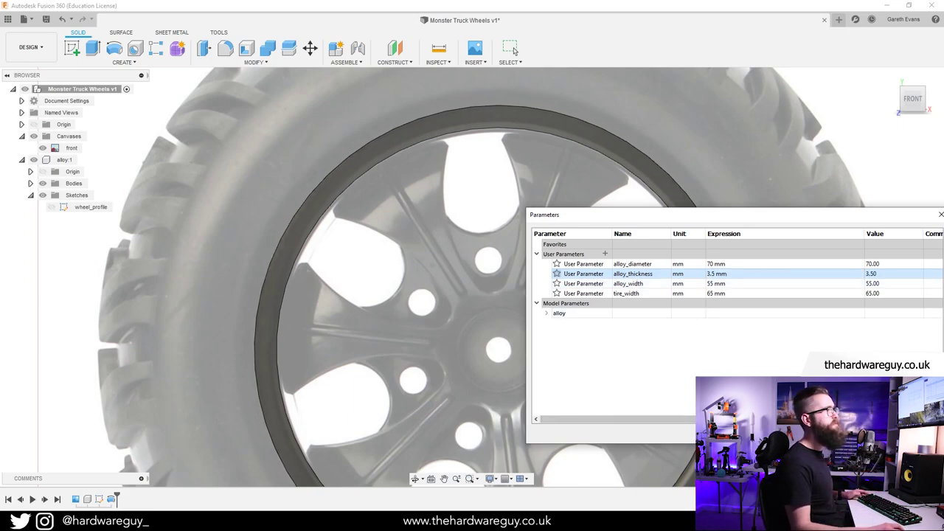
Close the design parameters and compare the alloy rim's edges with the wheel on the front canvas.
click(906, 433)
scroll(443, 357, up, 2)
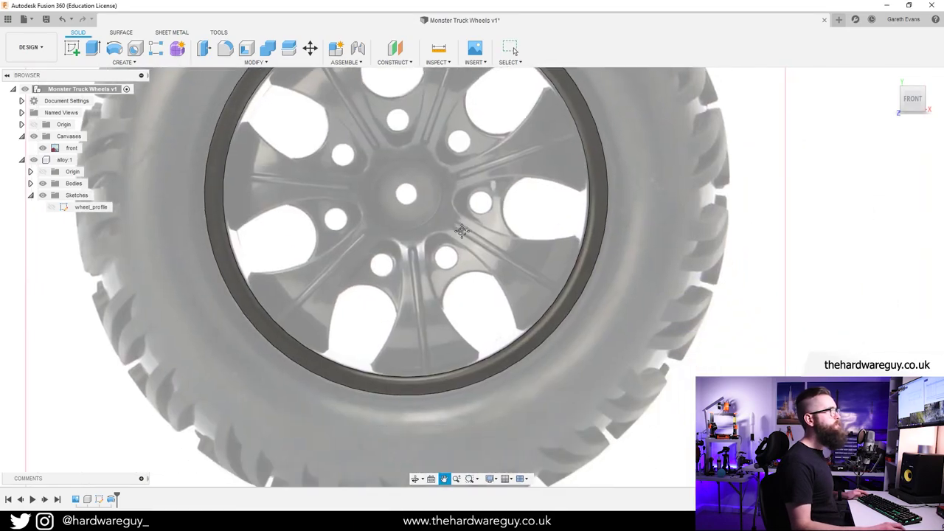
scroll(453, 372, up, 2)
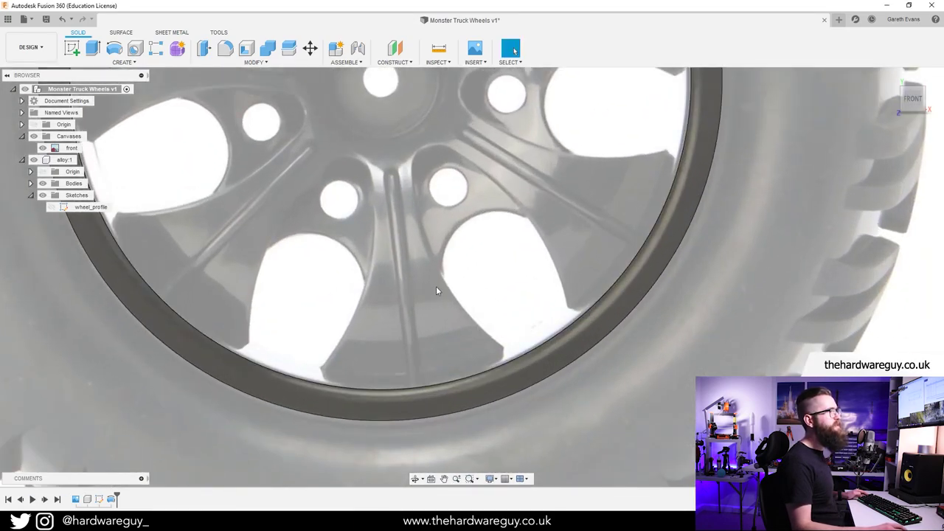
scroll(479, 320, down, 5)
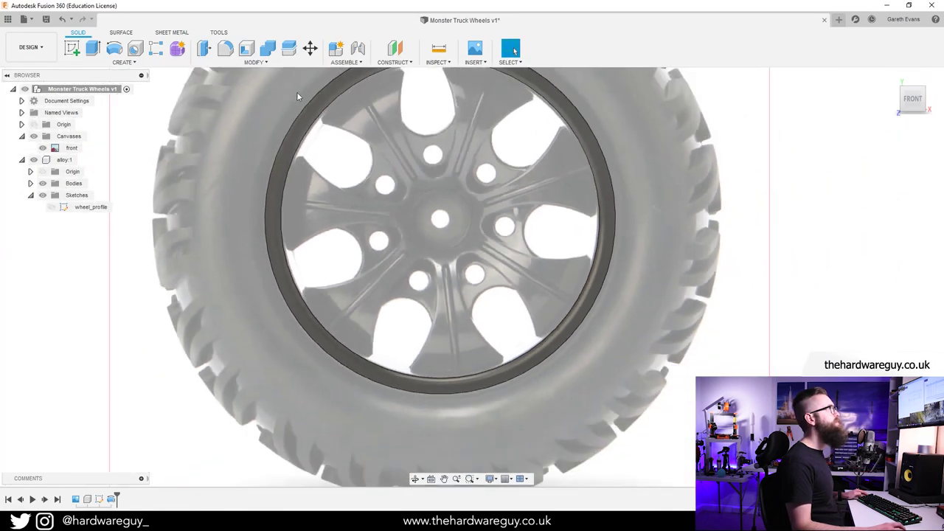
Edit the front canvas with the origin shown, shifting it to a Y distance of -0.10 mm to centre its hub hole on the origin.
right_click(72, 148)
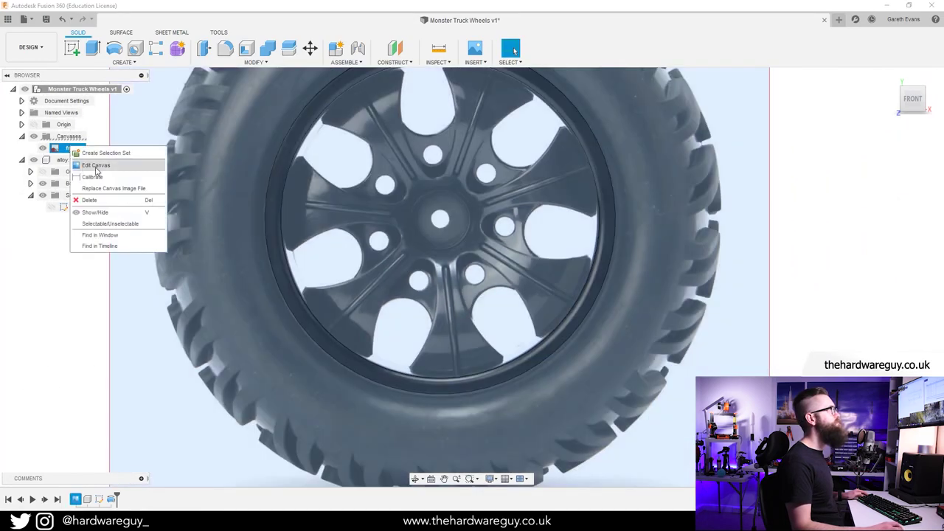
click(97, 169)
scroll(376, 230, up, 1)
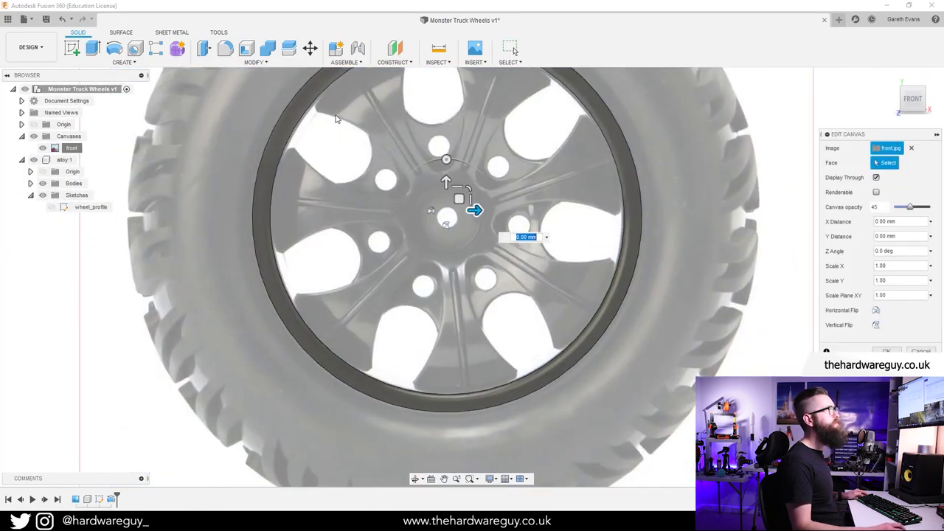
middle_drag(337, 118, 332, 249)
scroll(369, 187, up, 1)
scroll(369, 190, up, 2)
middle_drag(415, 244, 335, 38)
scroll(323, 167, up, 3)
scroll(506, 247, up, 4)
scroll(470, 313, up, 1)
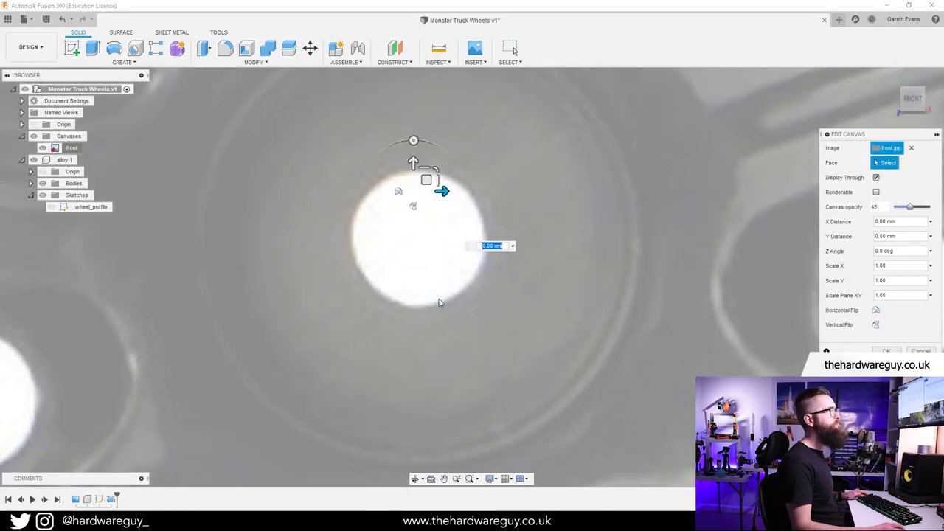
scroll(320, 143, up, 3)
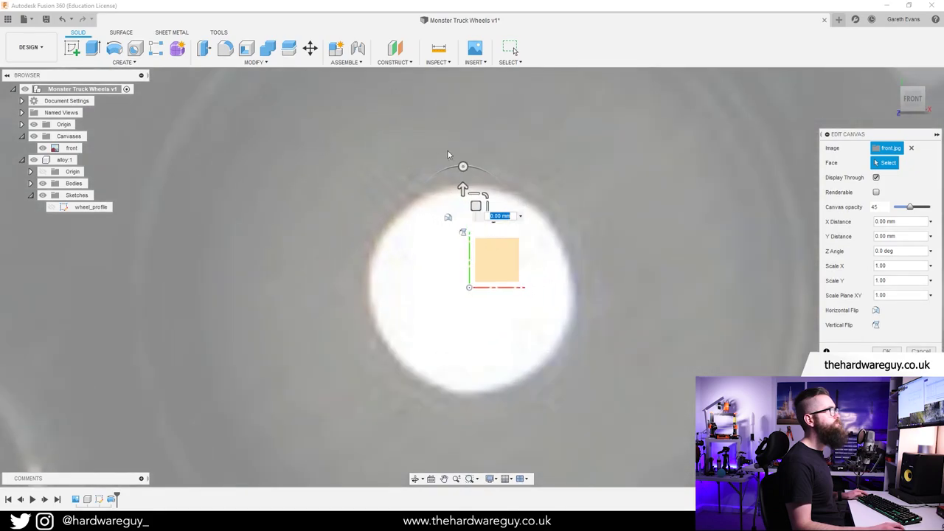
drag(464, 189, 463, 195)
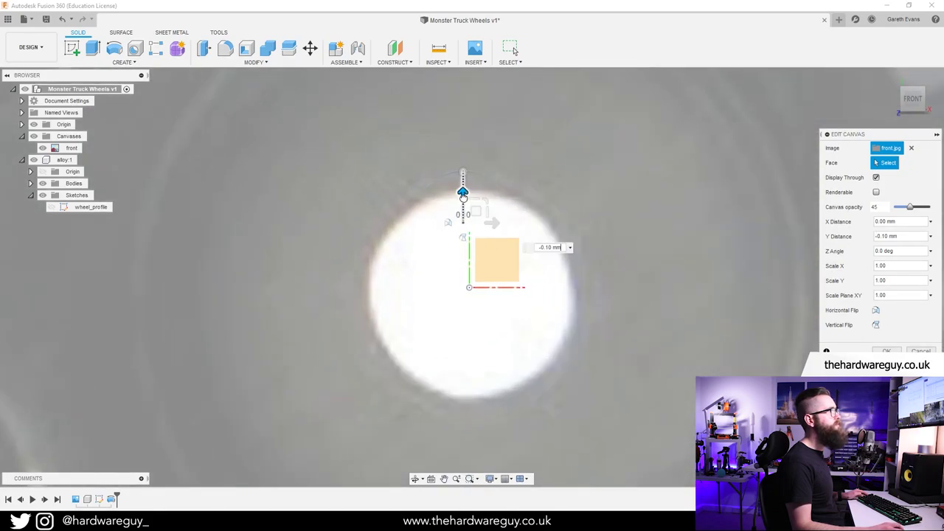
scroll(427, 307, down, 1)
scroll(426, 307, down, 2)
click(886, 352)
scroll(678, 341, down, 5)
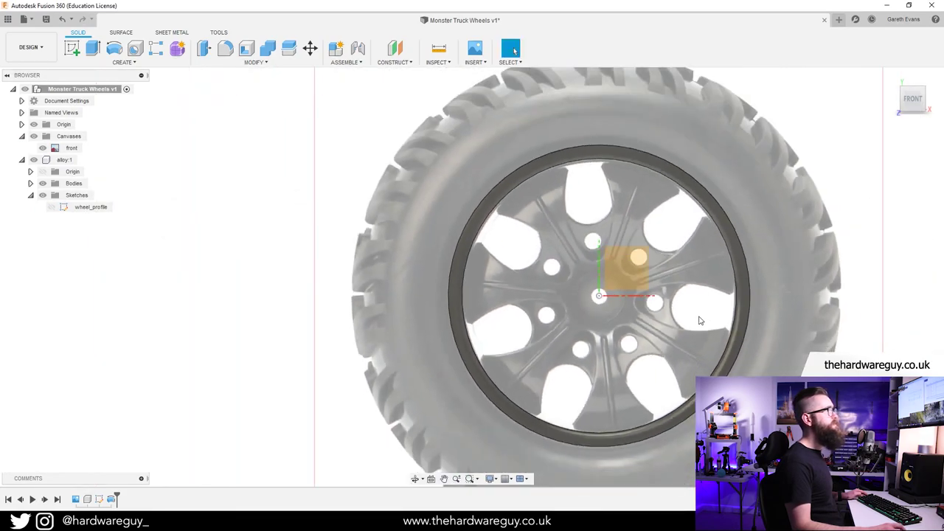
middle_drag(700, 321, 611, 309)
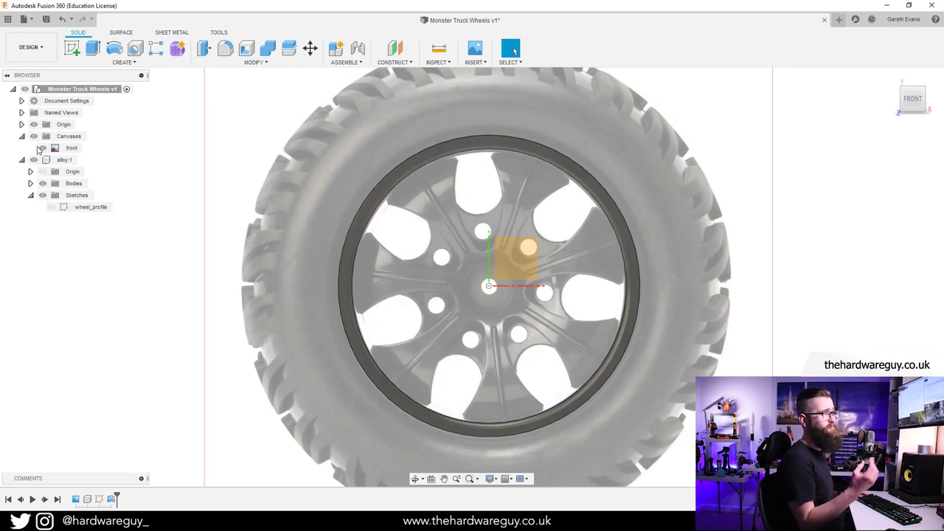
Hide the top-level origin while keeping the front canvas and the alloy component displayed.
click(44, 149)
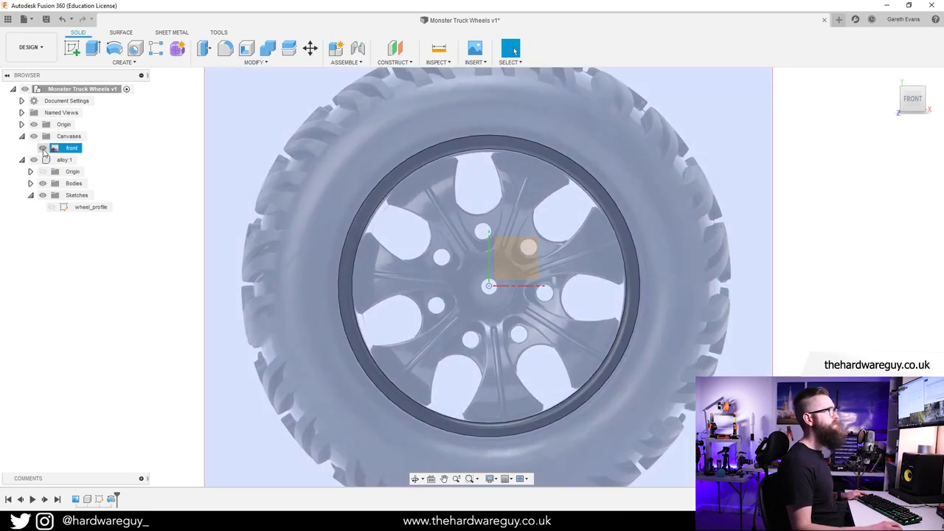
key(Escape)
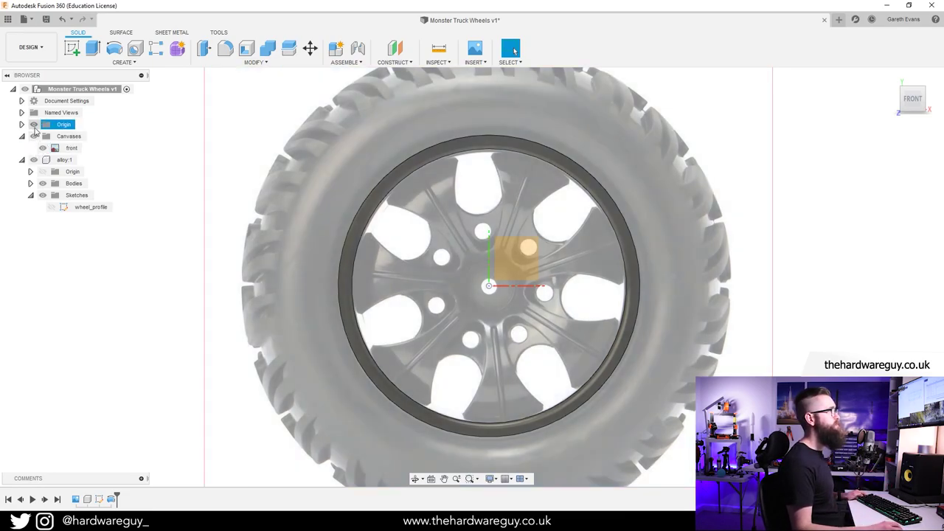
click(33, 124)
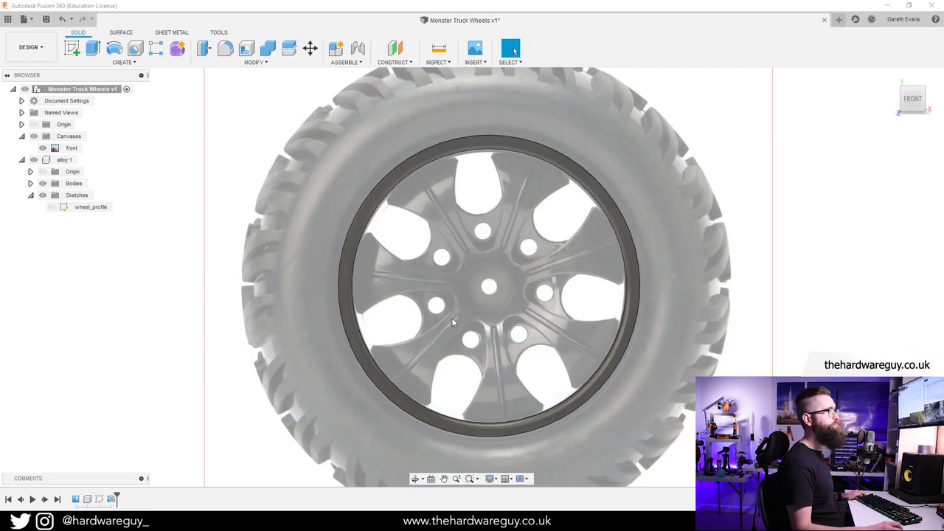
Recheck the rim against the front canvas and set the alloy_thickness user parameter to 4 mm.
scroll(476, 447, up, 5)
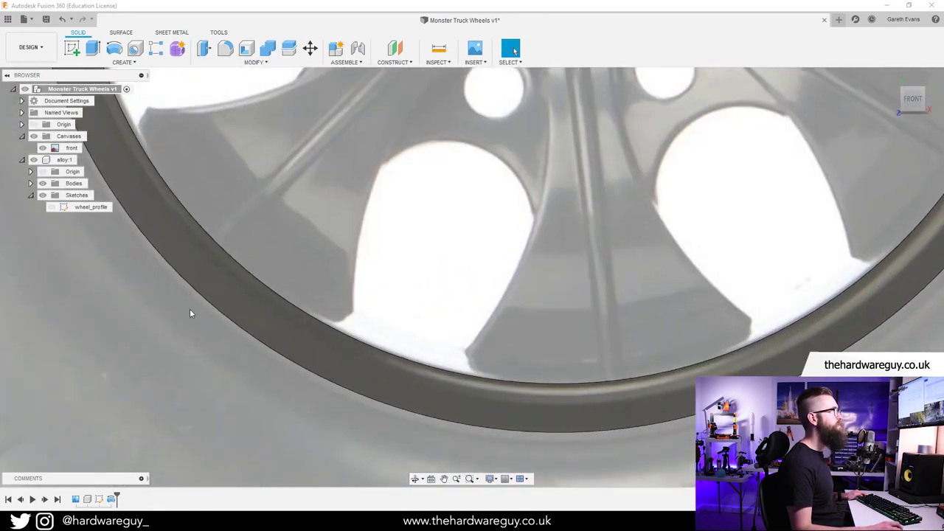
scroll(214, 288, down, 3)
middle_drag(311, 148, 358, 415)
scroll(444, 102, up, 3)
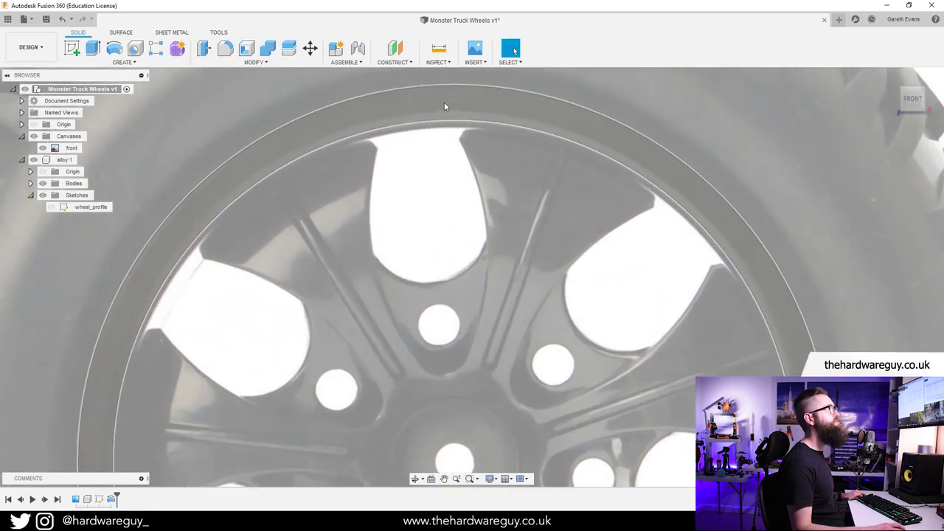
middle_drag(429, 205, 465, 208)
scroll(375, 303, down, 4)
scroll(500, 207, down, 1)
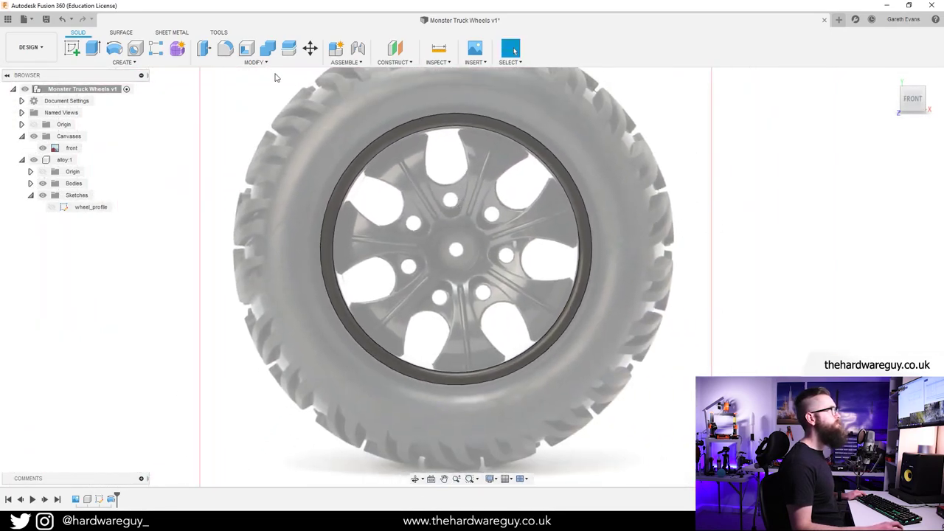
click(253, 62)
click(265, 288)
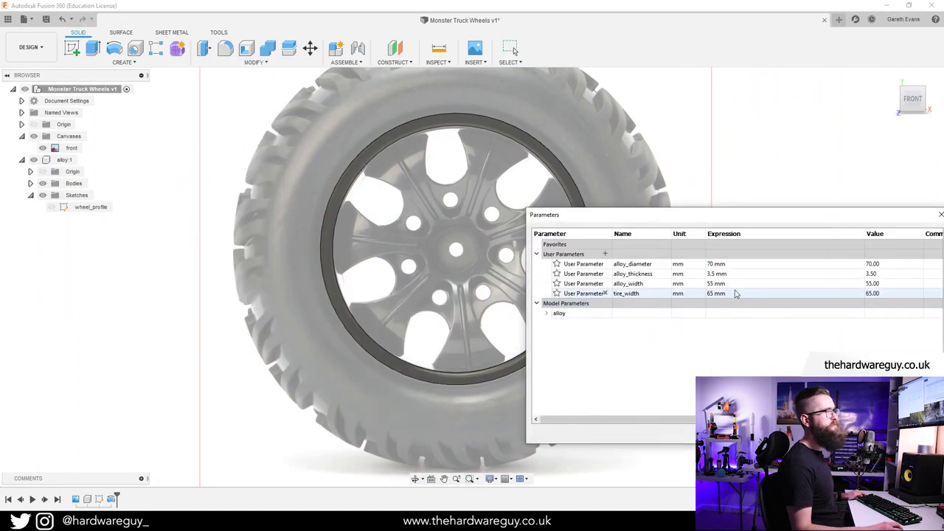
double_click(716, 273)
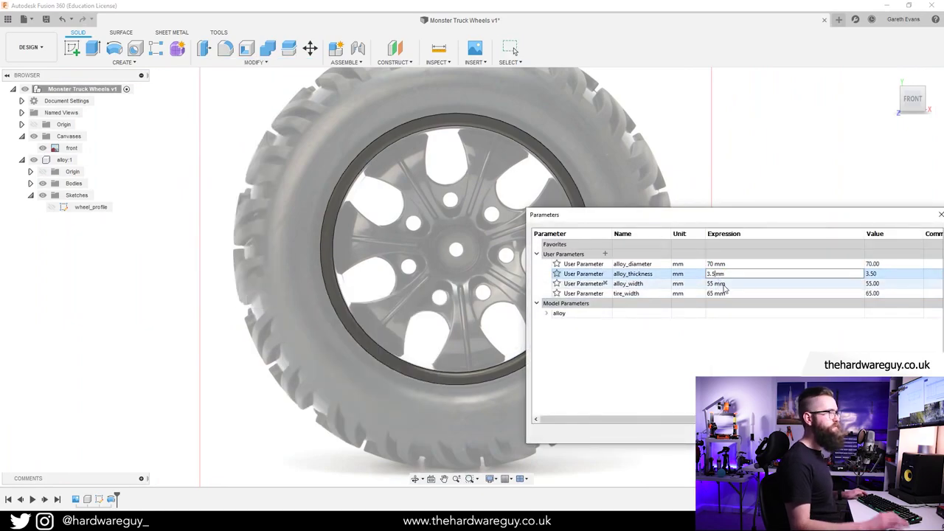
key(BackSpace)
key(BackSpace)
key(BackSpace)
text(4)
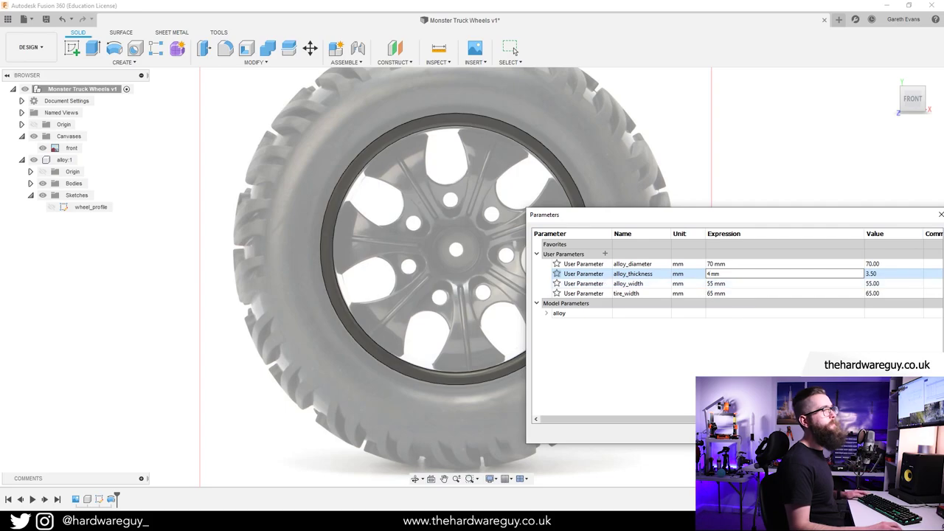
key(Return)
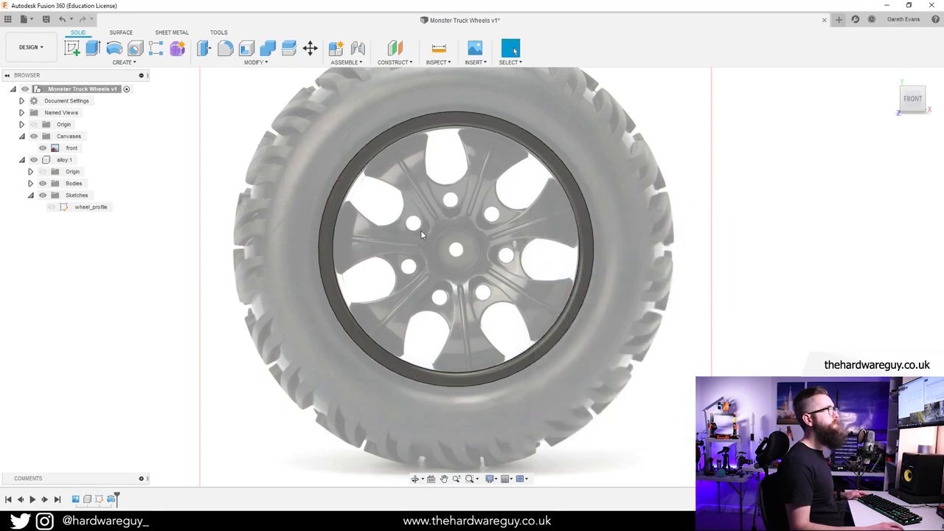
Check the thickened rim against the front canvas, hide the canvases and inspect the alloy body from several angles.
middle_drag(422, 234, 448, 289)
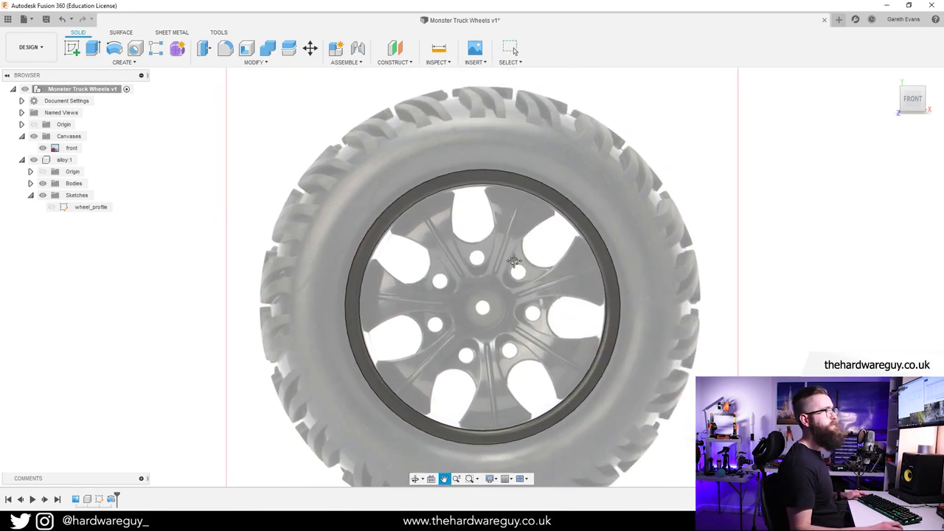
middle_drag(503, 282, 463, 240)
scroll(421, 266, up, 3)
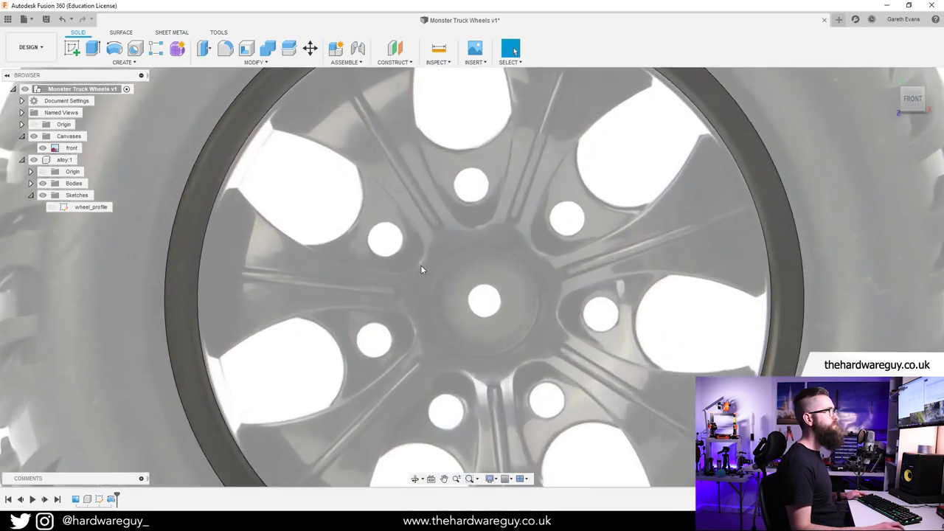
scroll(422, 266, down, 2)
scroll(479, 225, down, 2)
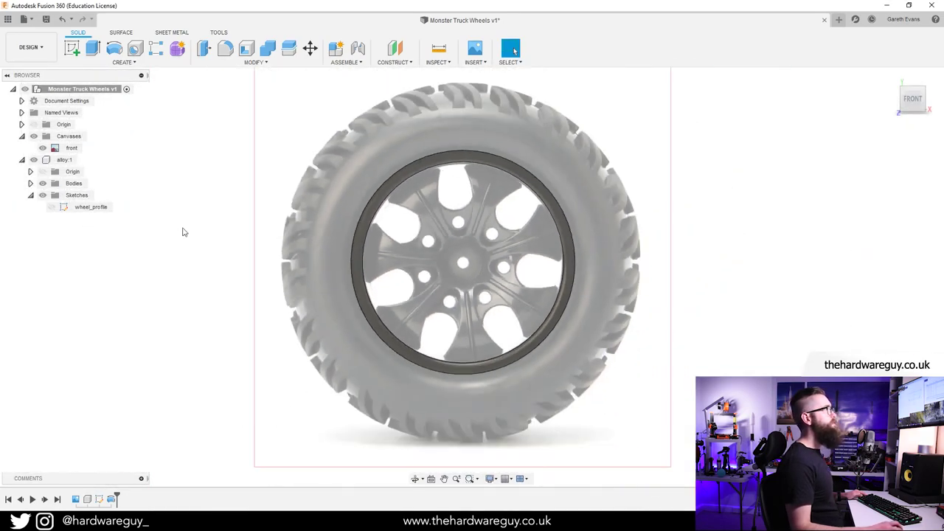
click(35, 137)
shift+middle_drag(738, 219, 706, 233)
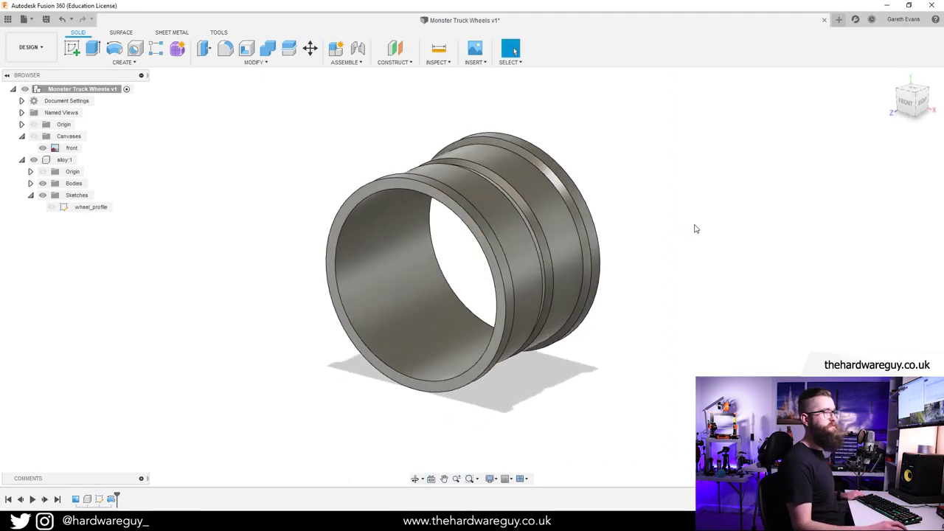
shift+middle_drag(650, 226, 651, 111)
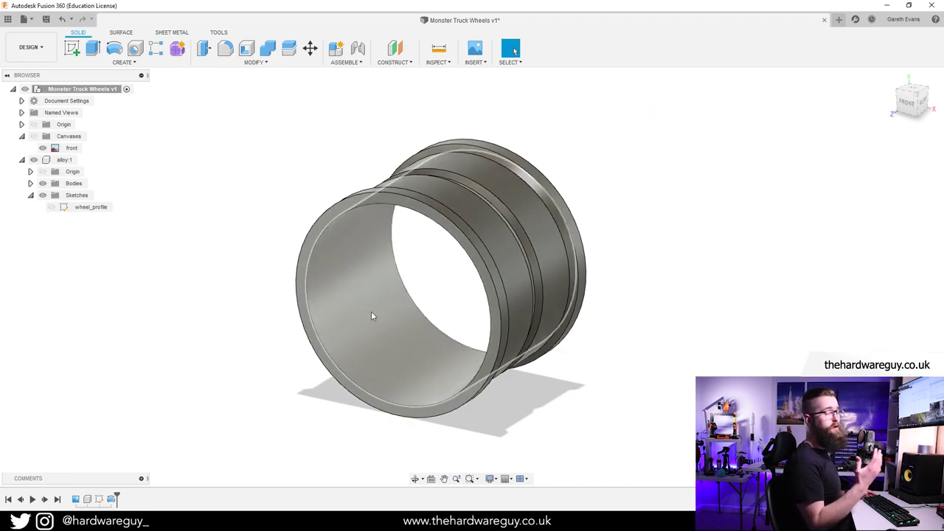
shift+middle_drag(371, 317, 720, 251)
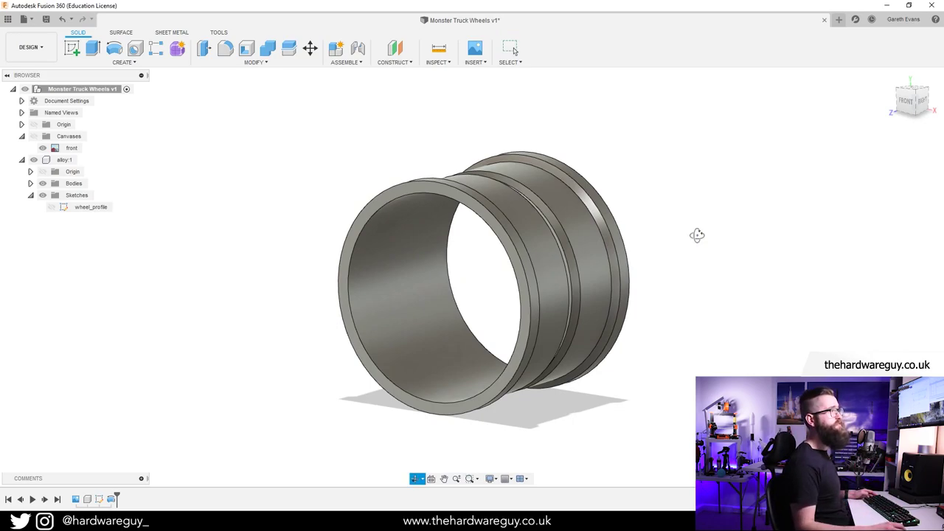
mouse_move(696, 234)
shift+middle_down()
mouse_move(684, 254)
mouse_move(686, 226)
shift+middle_up()
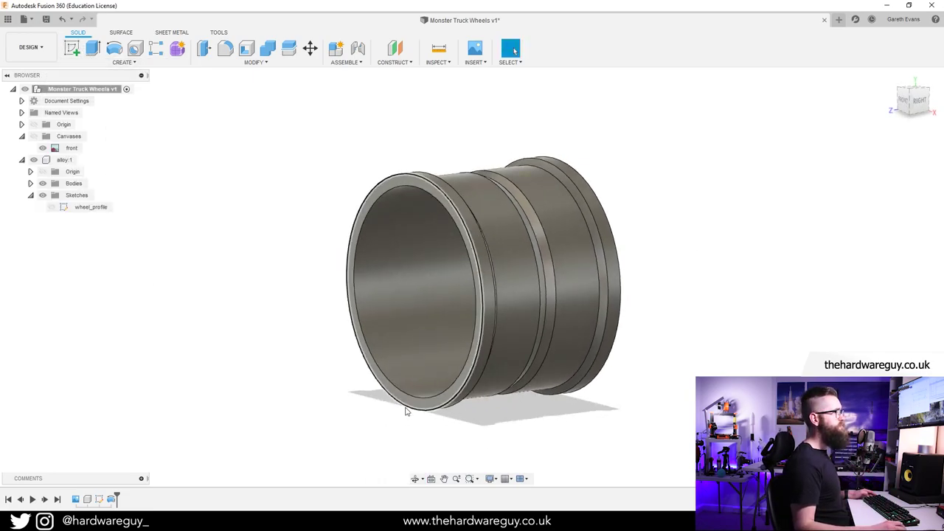
Switch to the Photos app and examine the spokes and hub up close in front-angle.jpg before returning to the wheel model.
mouse_move(460, 508)
click(569, 480)
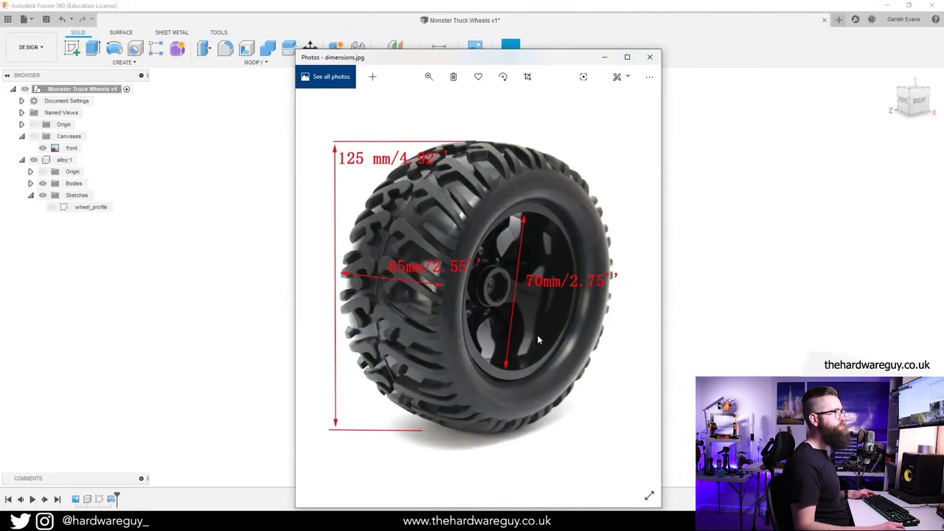
key(Right)
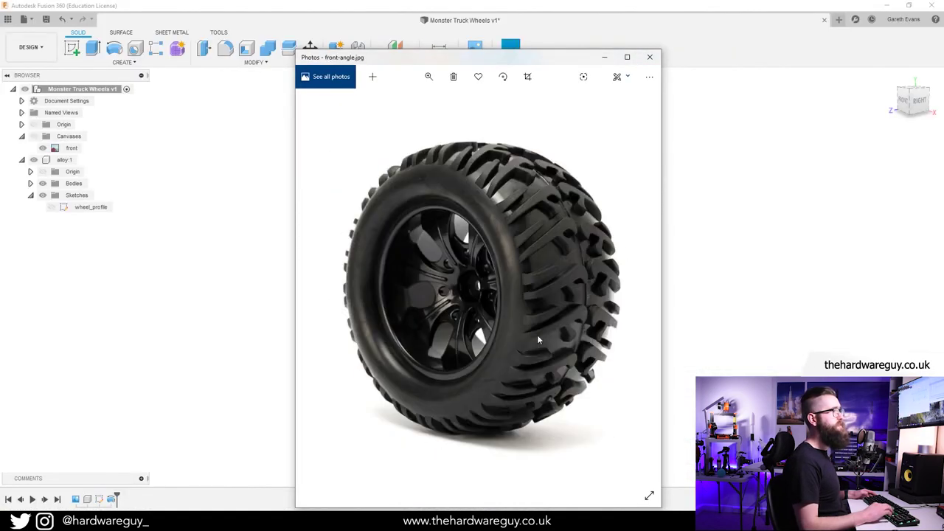
scroll(450, 247, up, 2)
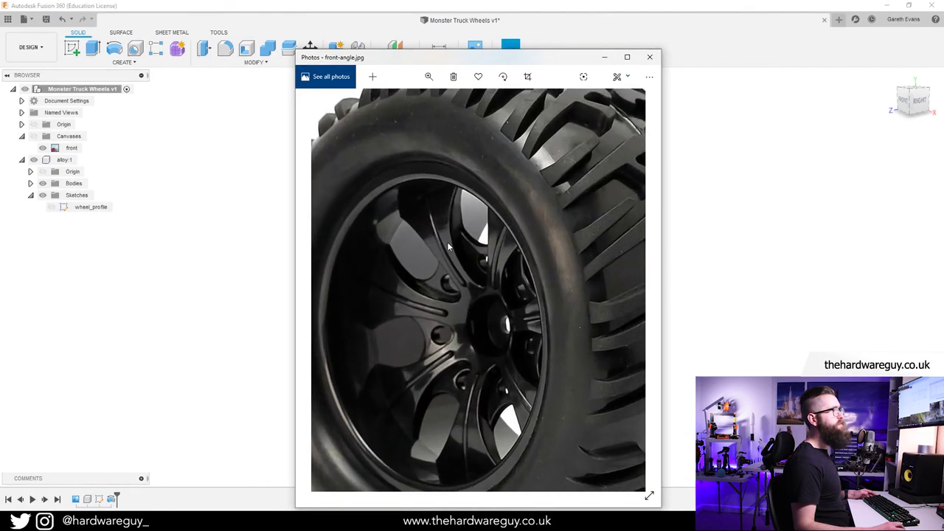
drag(449, 193, 445, 167)
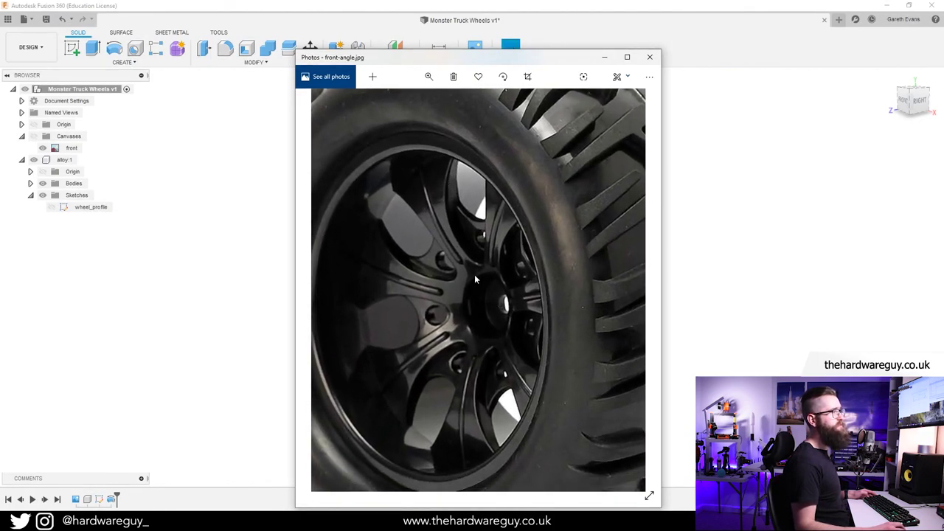
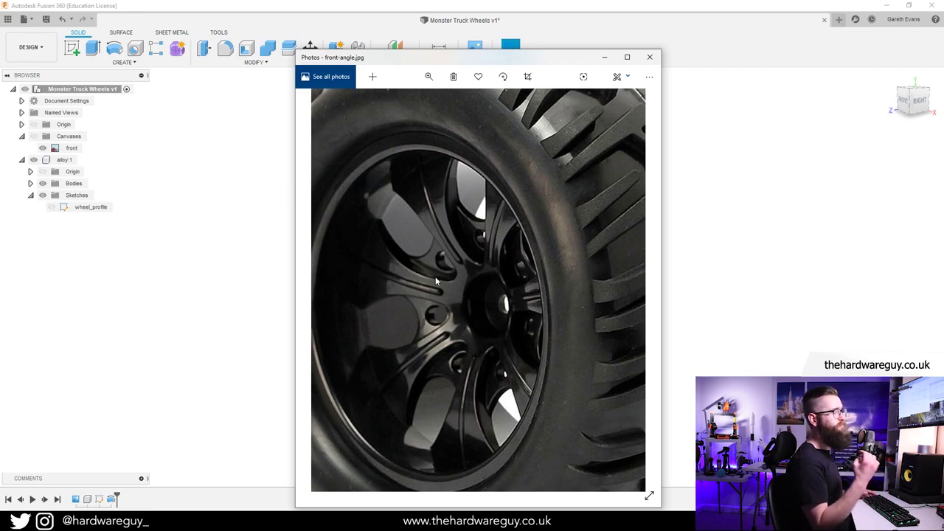
scroll(436, 281, down, 5)
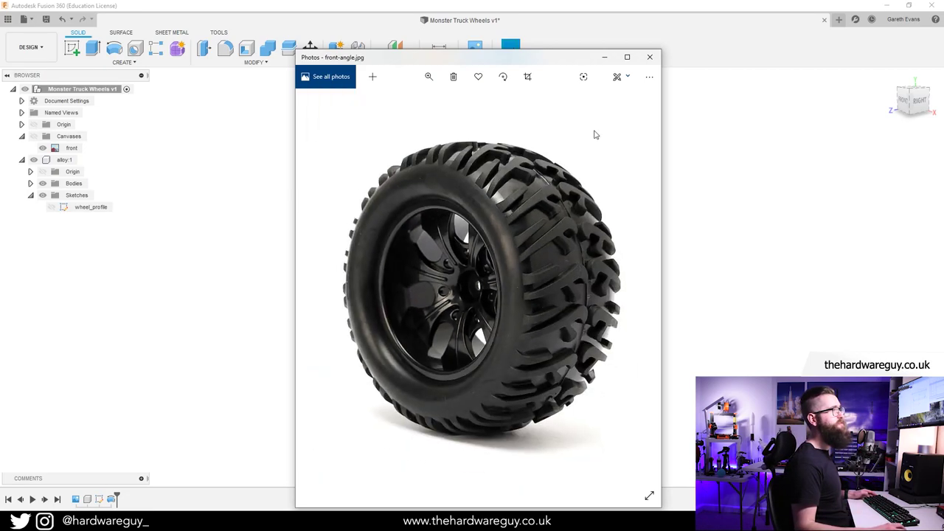
click(605, 58)
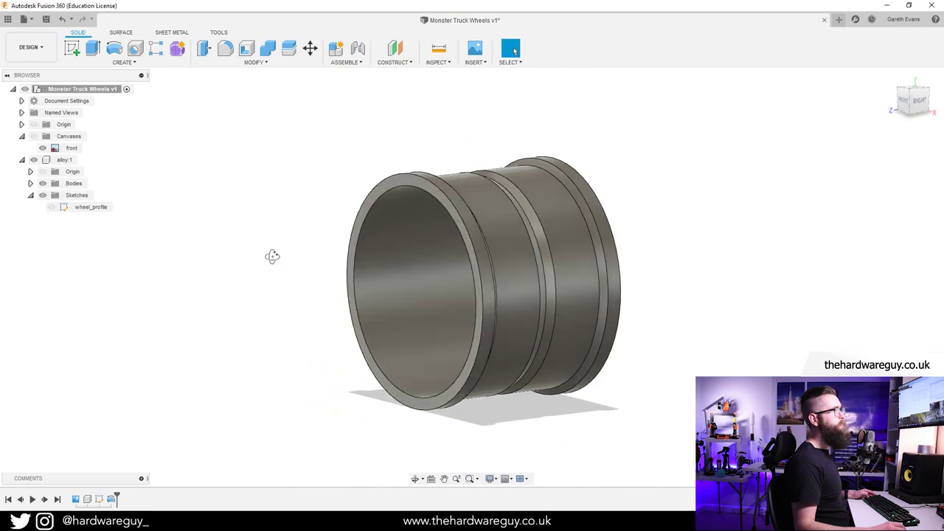
shift+middle_drag(272, 257, 310, 273)
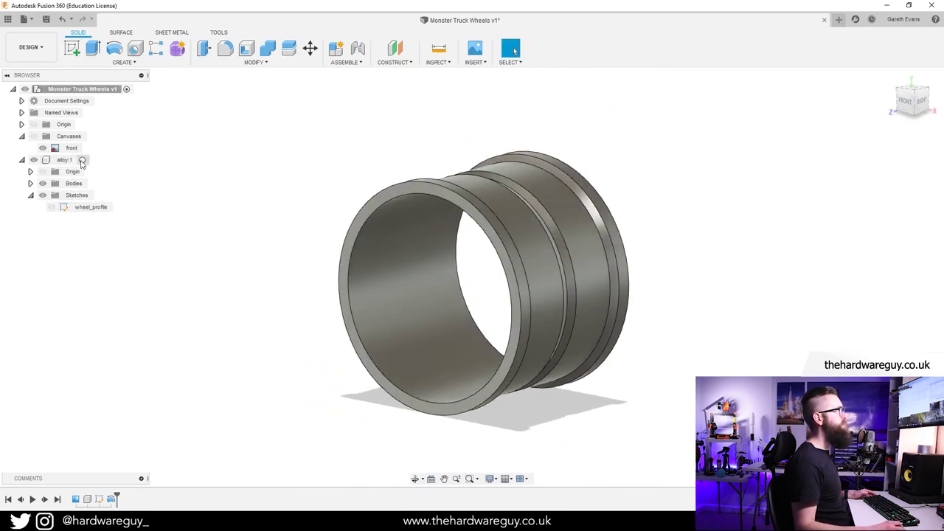
Activate the alloy component and start a new sketch on the YZ plane through the rim's axis.
click(82, 161)
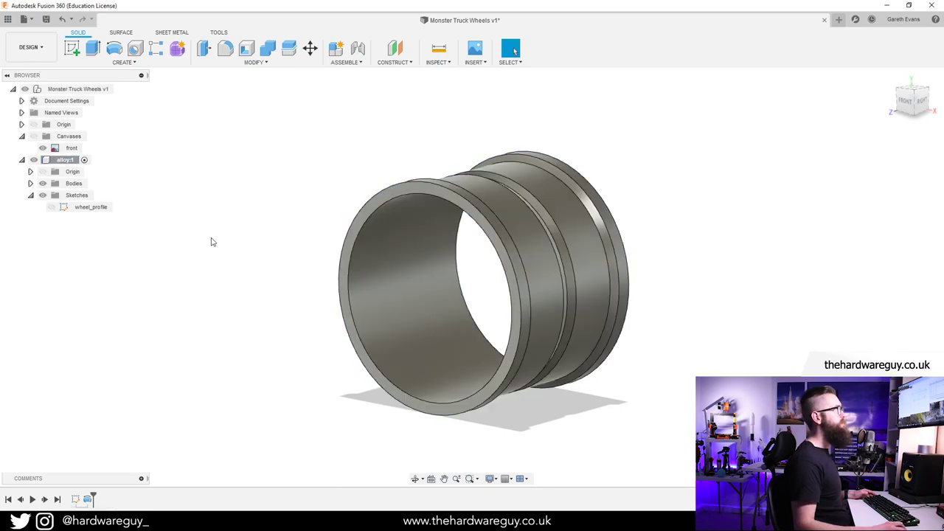
click(71, 48)
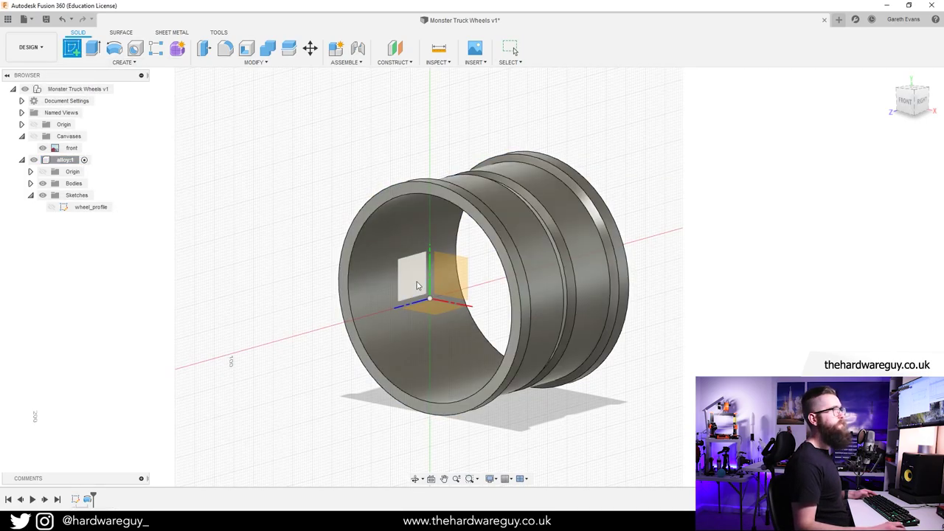
click(411, 282)
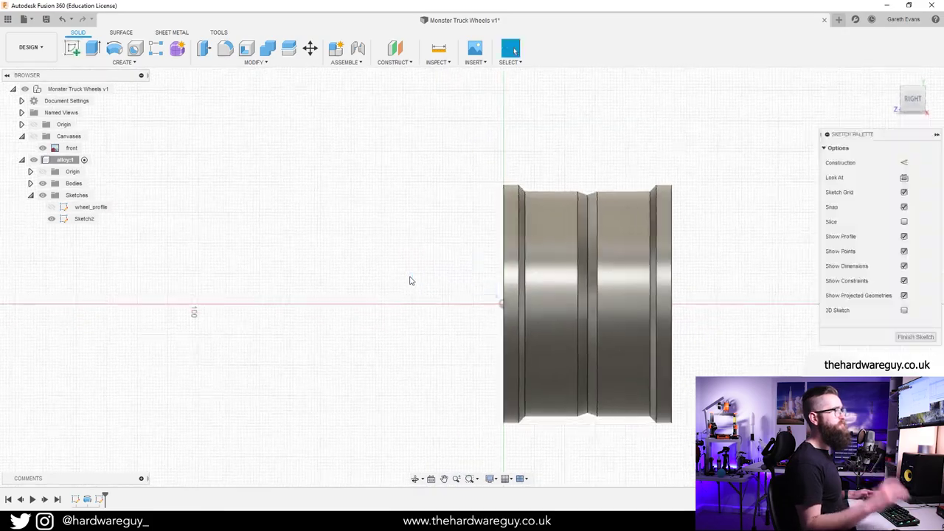
mouse_move(446, 263)
middle_down()
mouse_move(395, 293)
mouse_move(403, 289)
middle_up()
scroll(435, 282, up, 2)
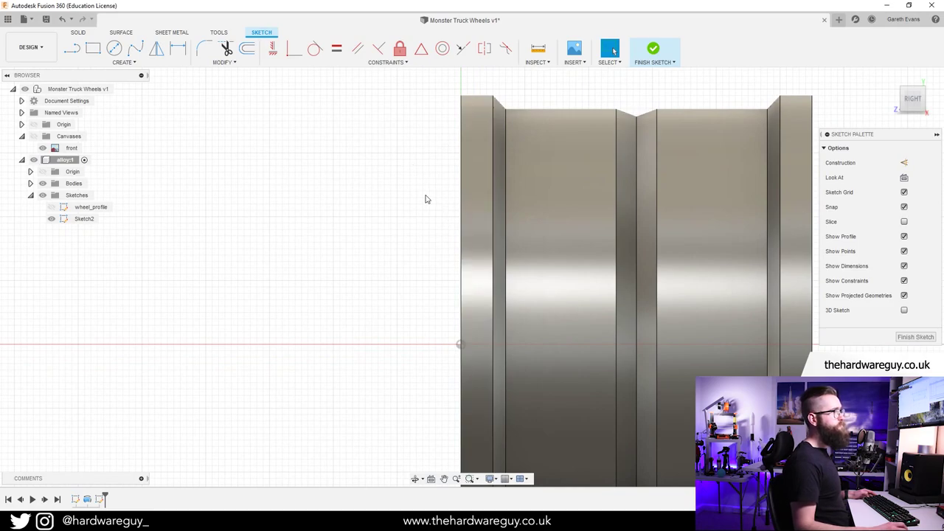
Draw a vertical line across the rim's front face, from the topmost point of the outer edge down to the inner edge.
shift+middle_drag(425, 199, 454, 102)
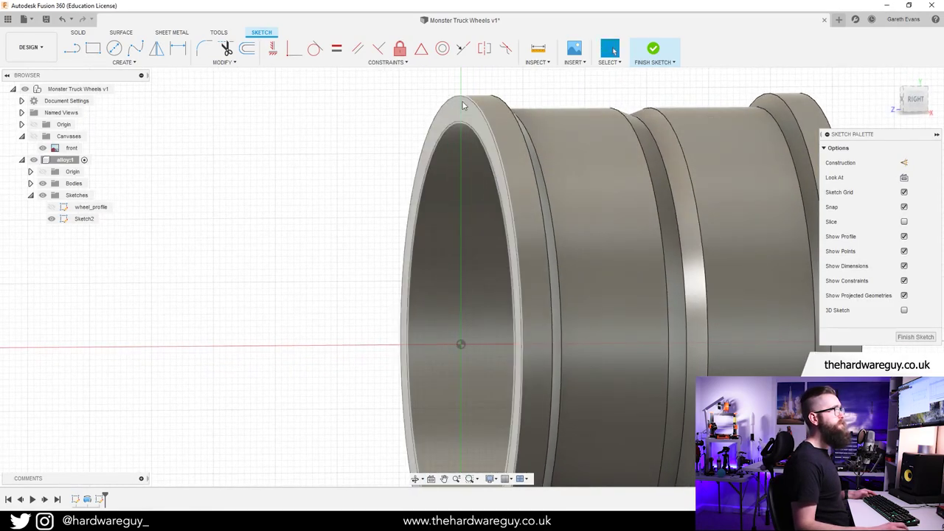
scroll(406, 154, up, 2)
middle_drag(407, 156, 389, 180)
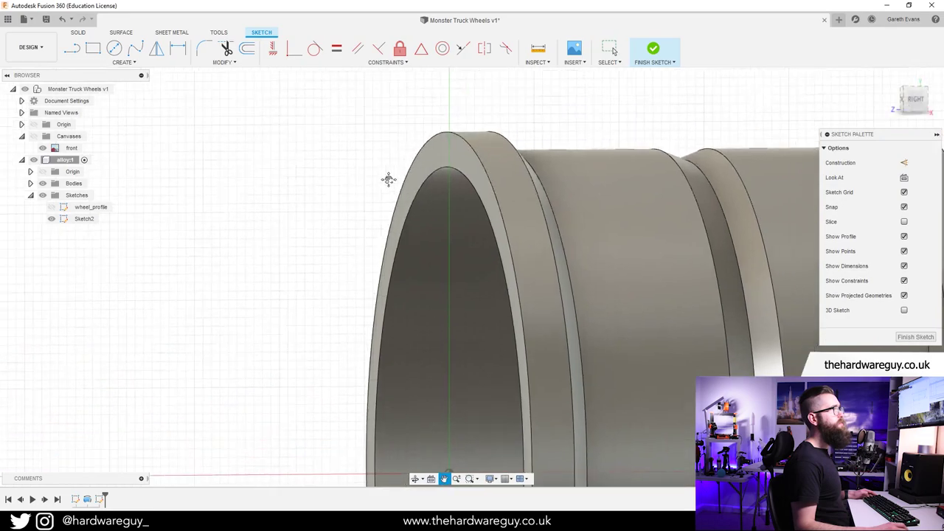
key(Escape)
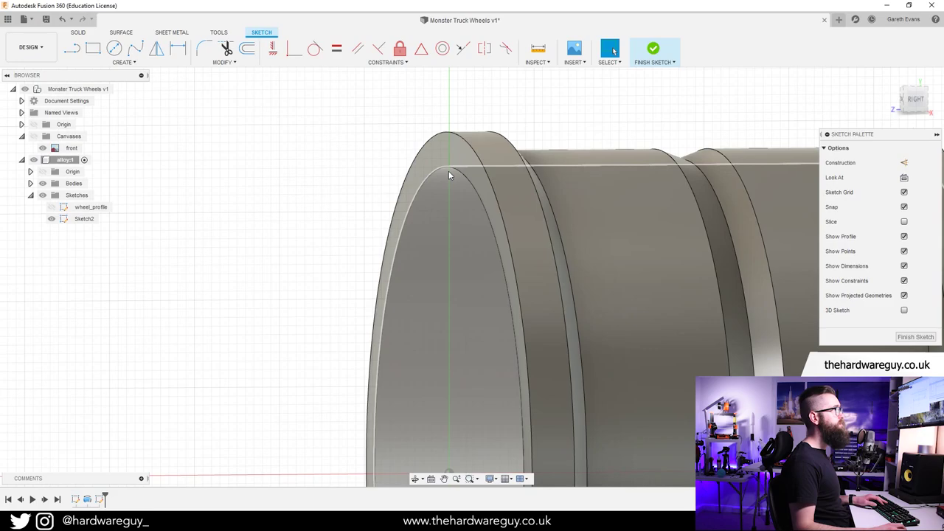
key(d)
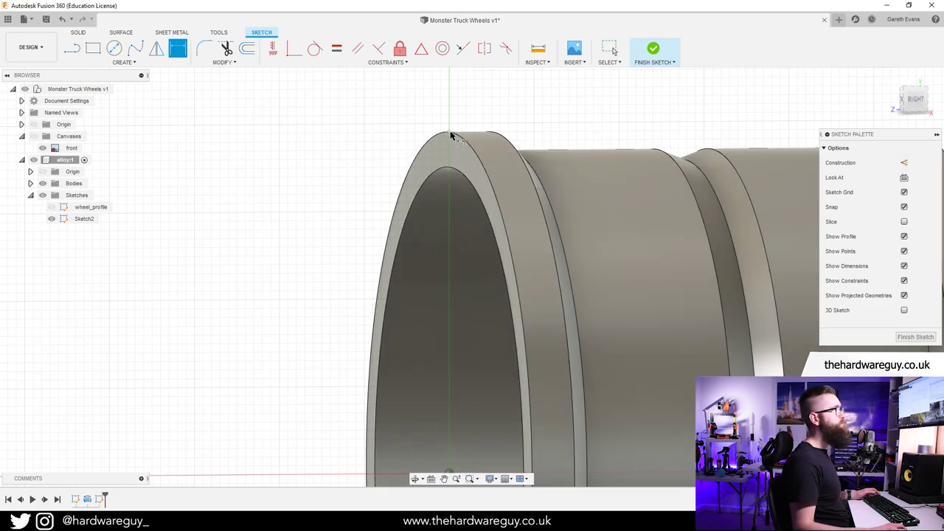
key(Escape)
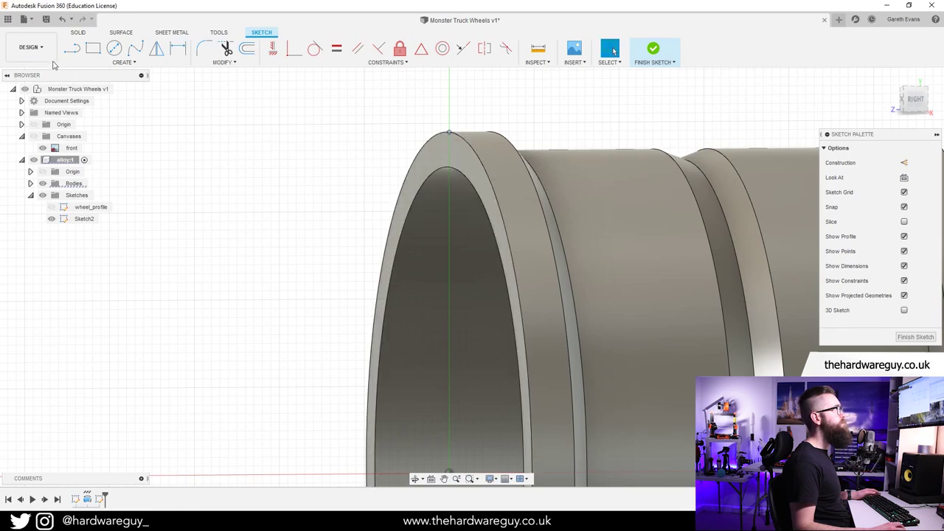
click(75, 53)
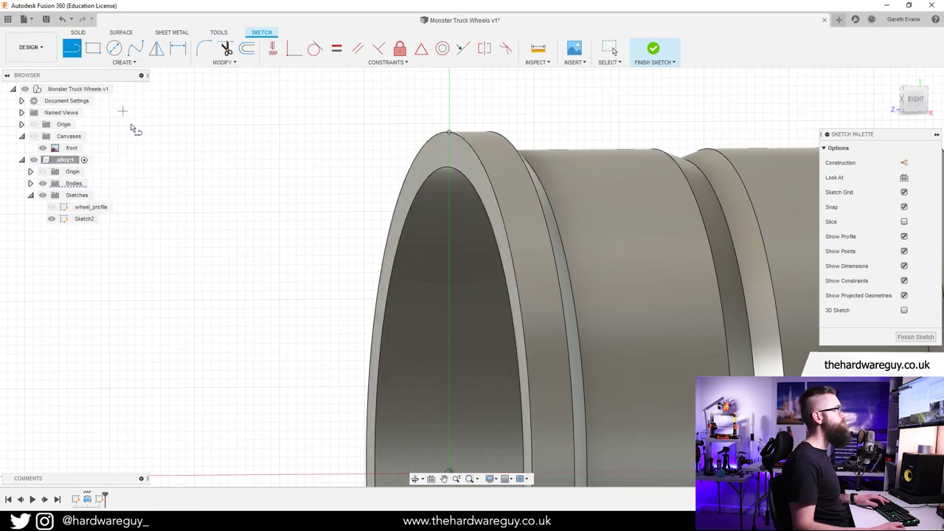
click(450, 133)
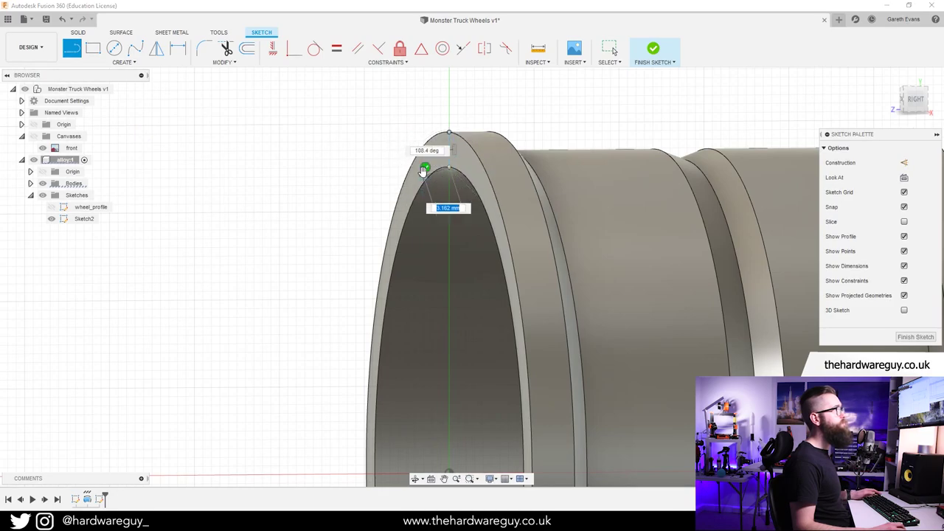
click(425, 168)
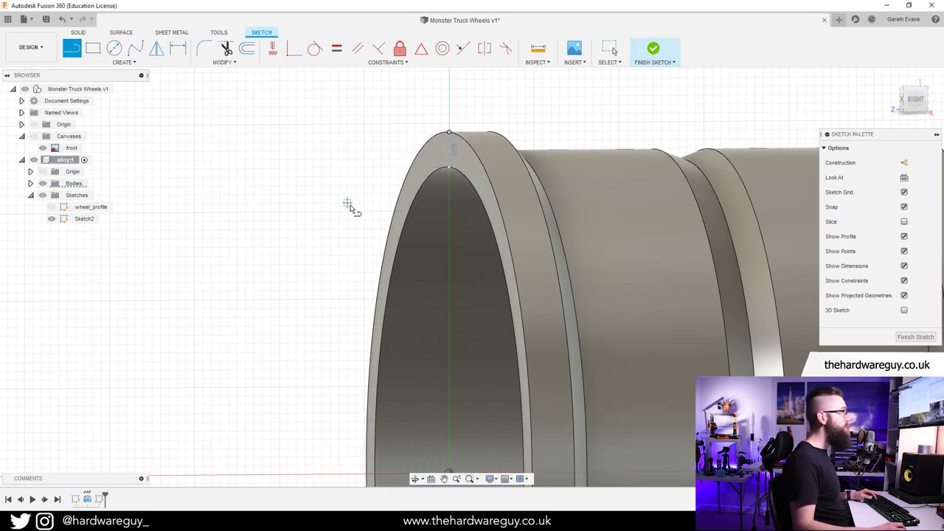
scroll(348, 274, down, 3)
scroll(333, 213, up, 2)
key(d)
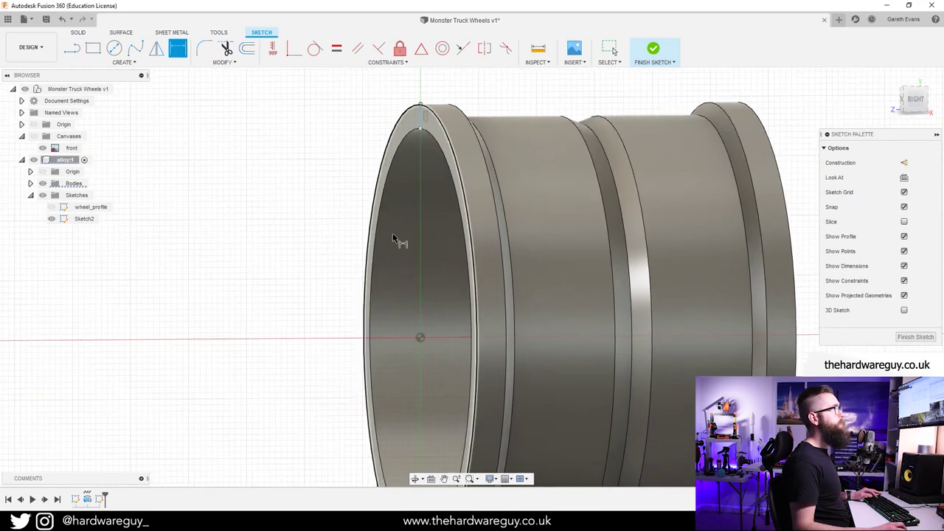
click(420, 340)
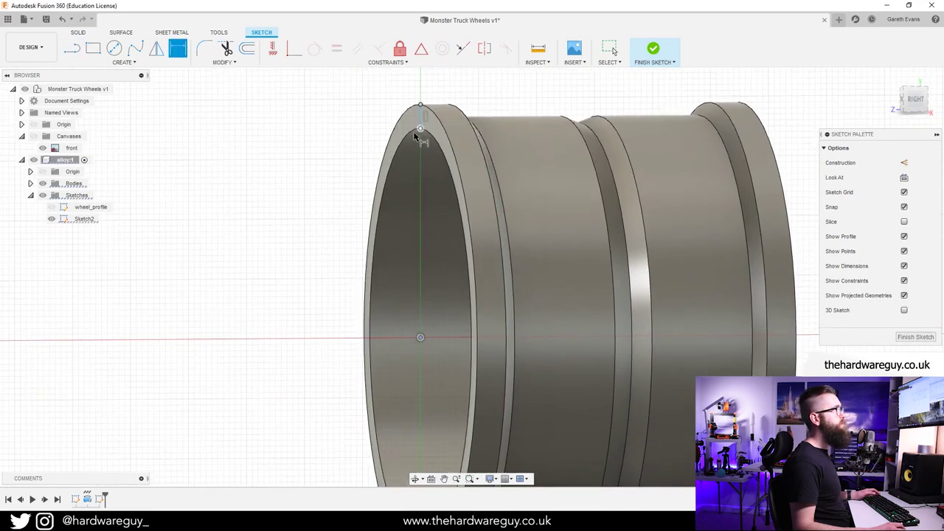
click(419, 130)
key(Escape)
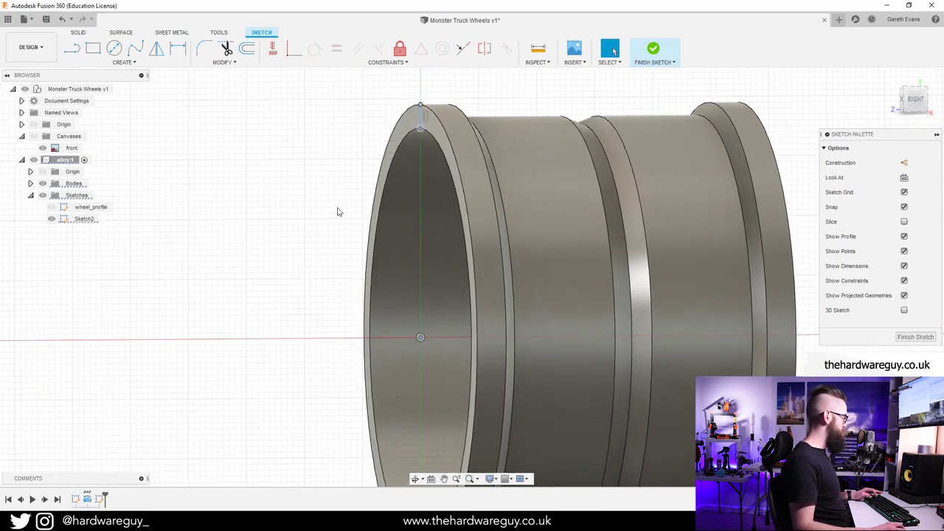
click(916, 102)
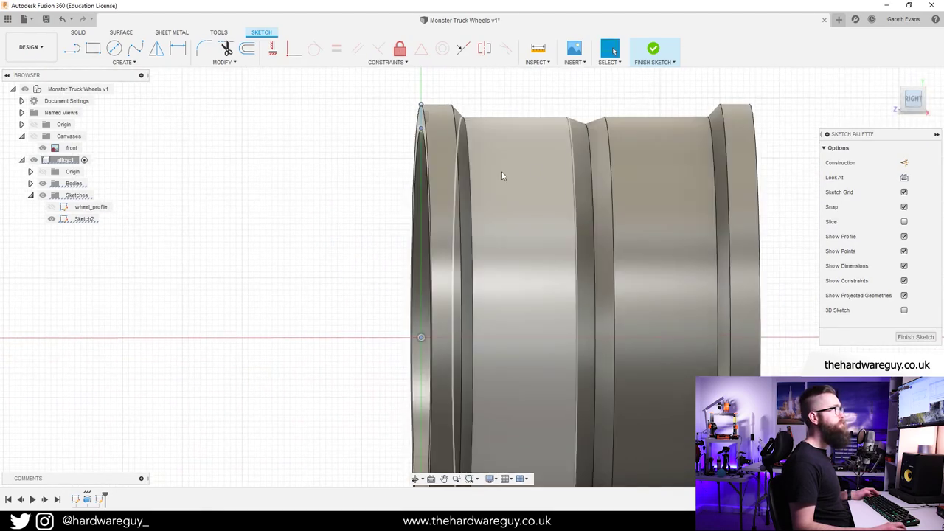
key(d)
key(Escape)
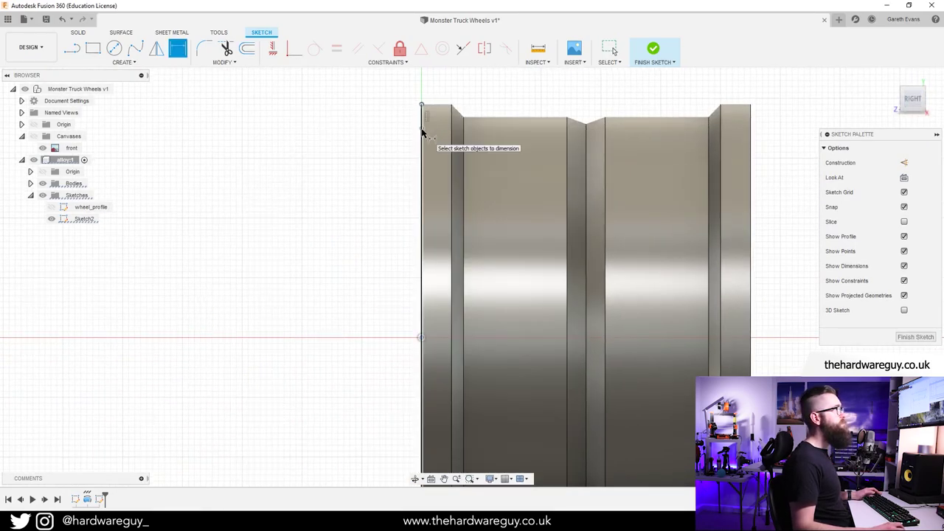
Hide the alloy component's bodies so only the sketch line is displayed.
scroll(421, 133, up, 4)
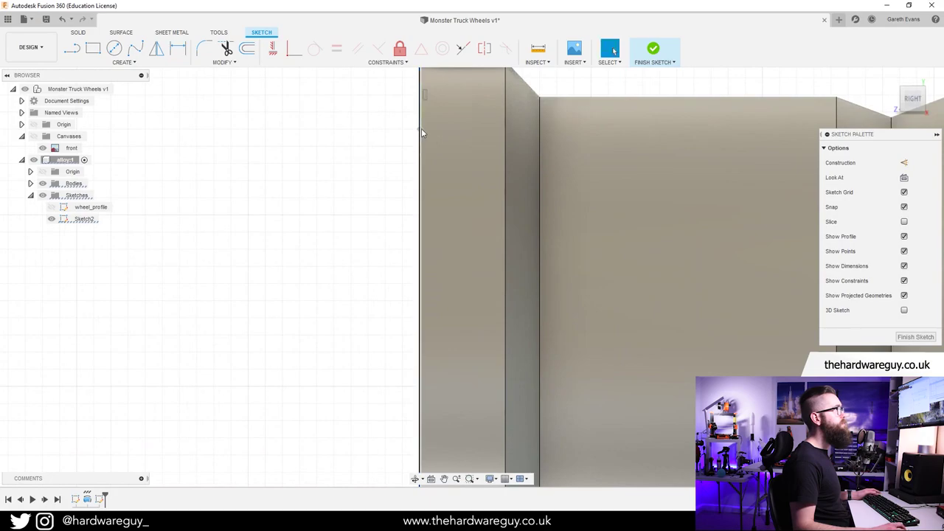
click(43, 183)
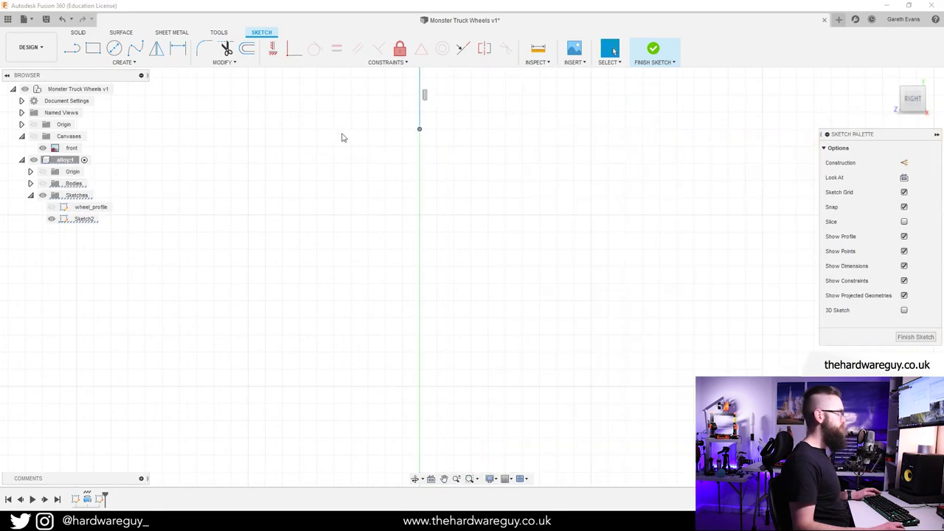
scroll(421, 137, down, 5)
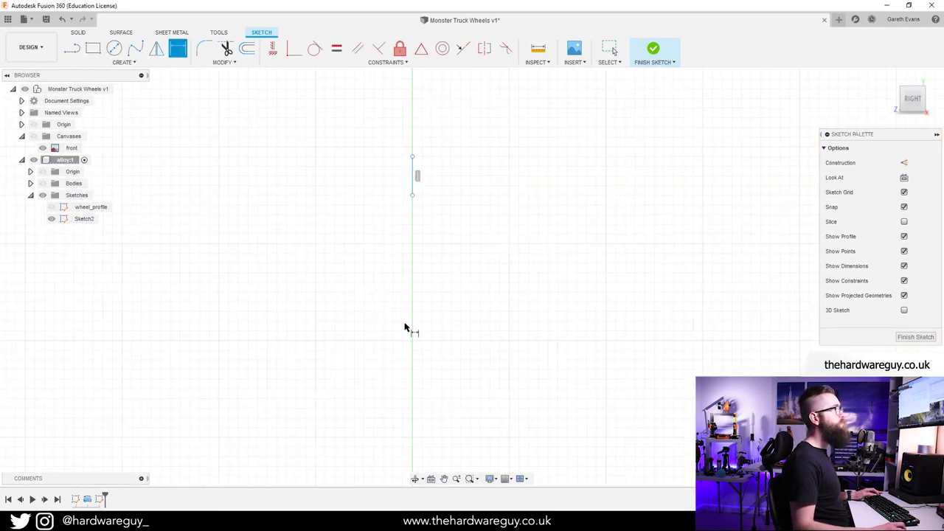
Dimension the vertical distance from the origin to the line's lower endpoint as alloy_diameter / 2.
click(417, 420)
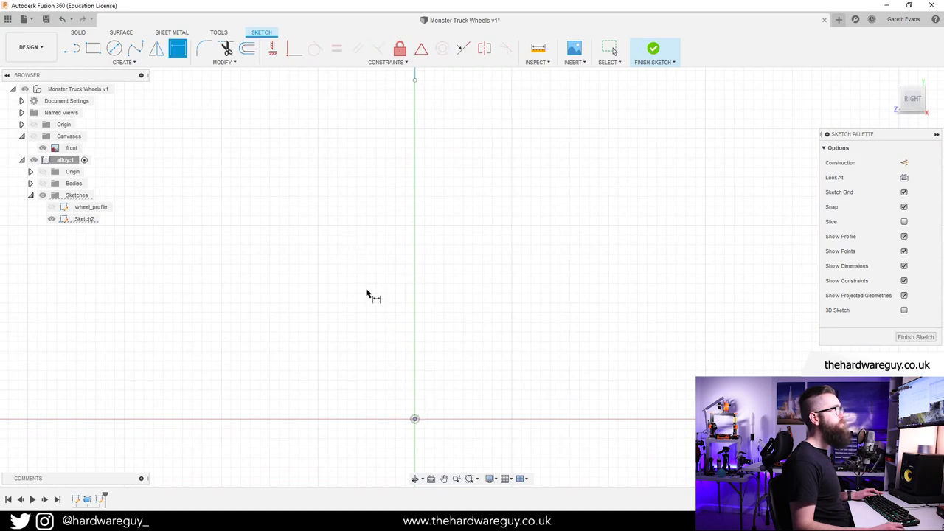
scroll(403, 291, down, 2)
click(413, 117)
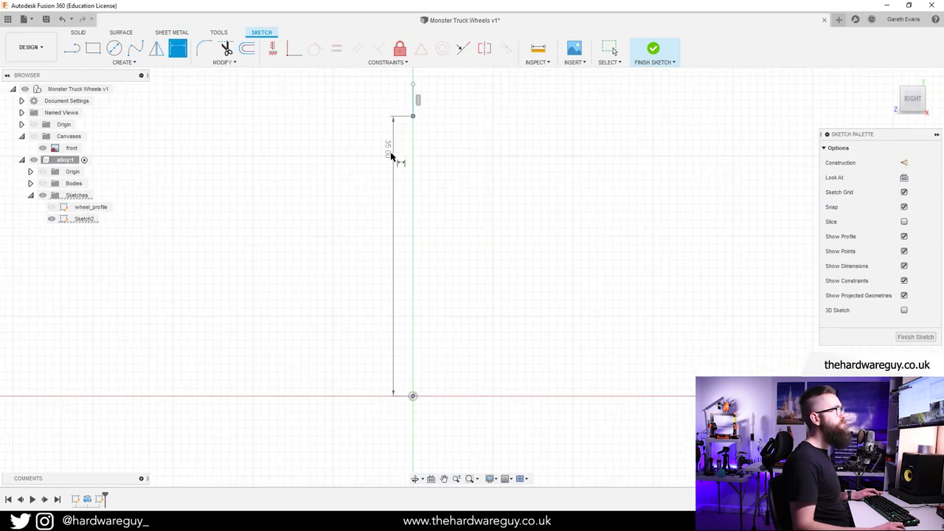
click(361, 237)
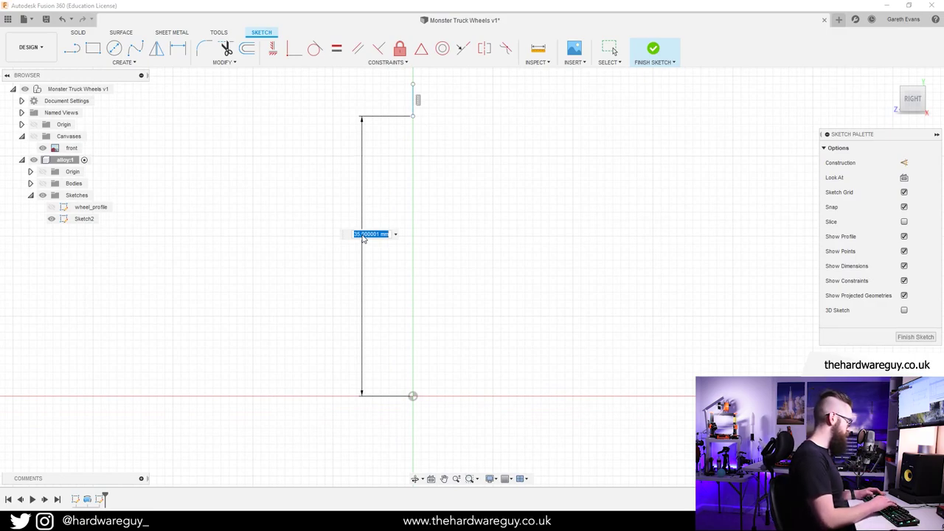
text(al)
key(Down)
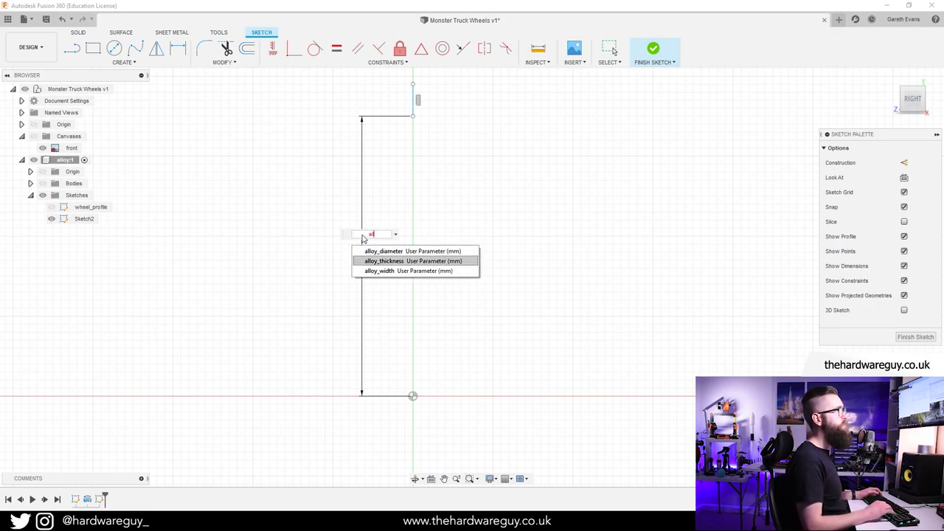
key(Up)
key(Return)
text(/)
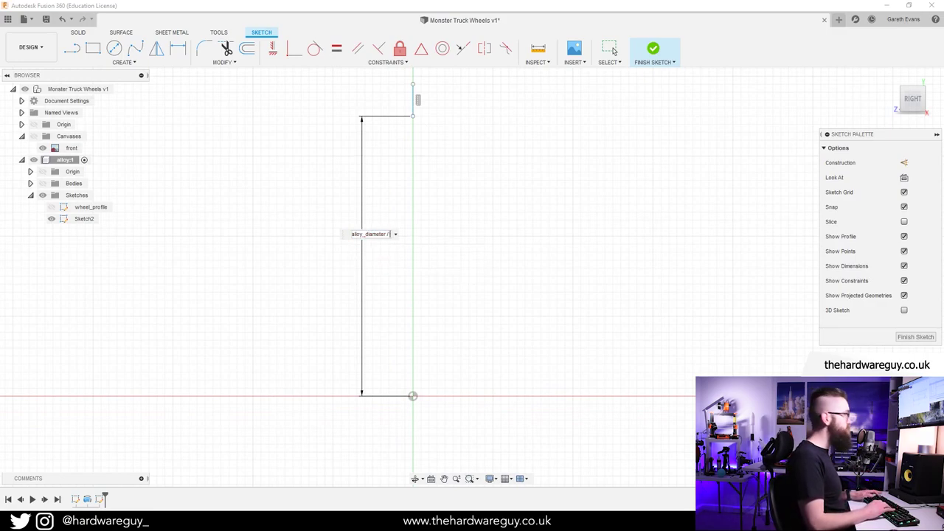
text(2)
key(Return)
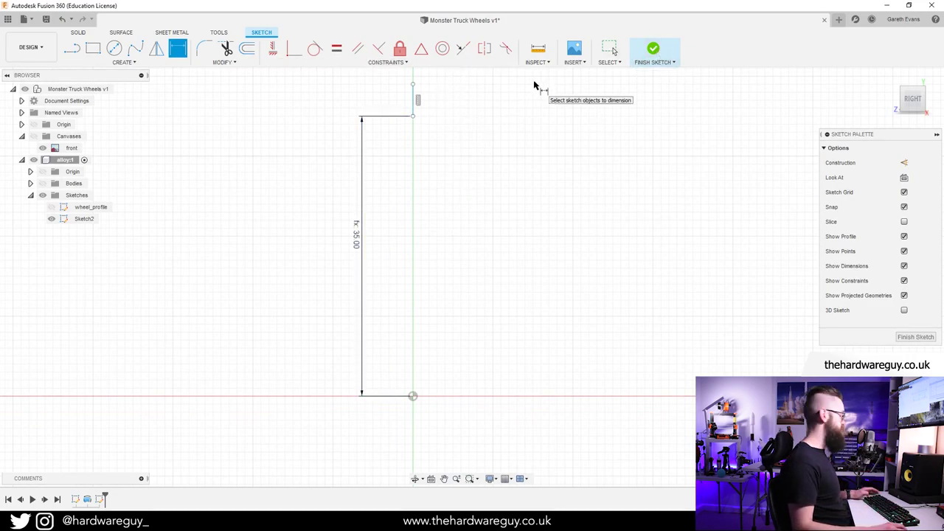
Try trimming away the short vertical line, and undo the trim.
key(t)
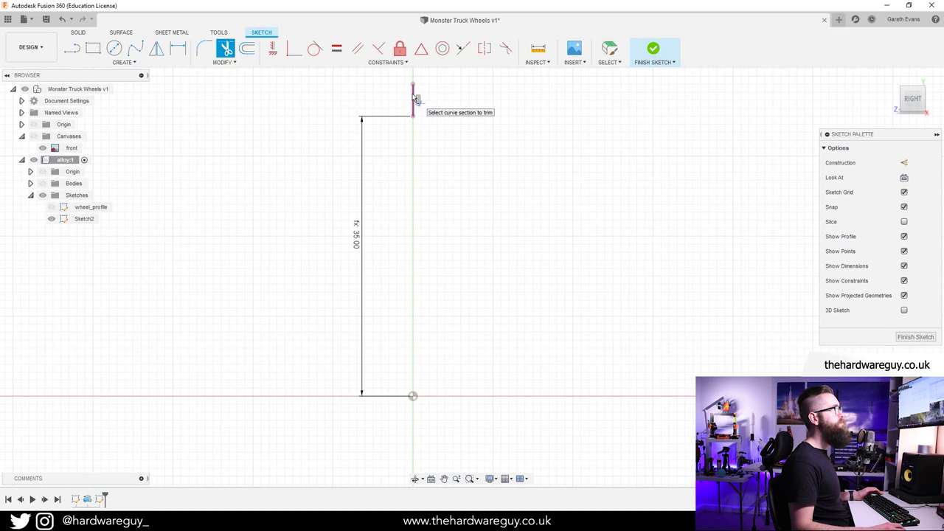
click(415, 97)
key(Escape)
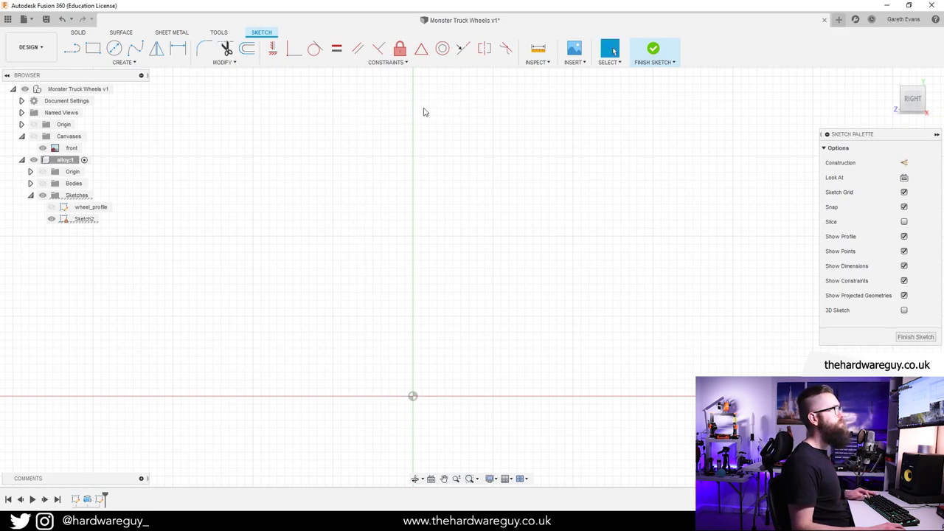
key(ctrl+z)
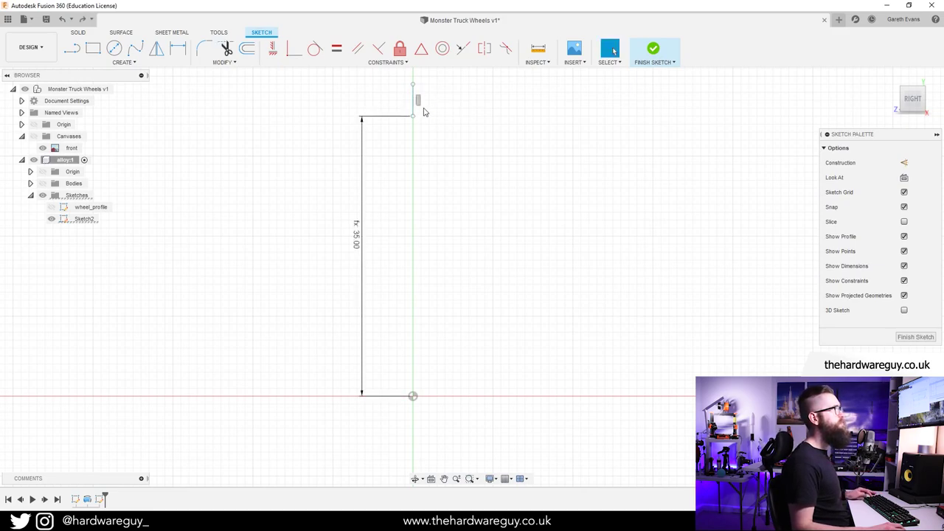
Finish the sketch, show the alloy bodies again and inspect the line across the rim's front face.
click(656, 53)
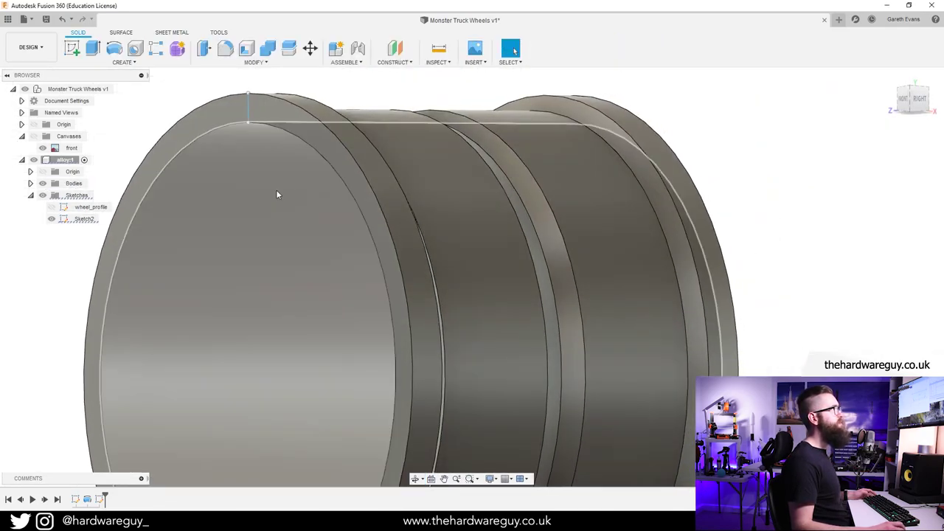
scroll(273, 191, up, 5)
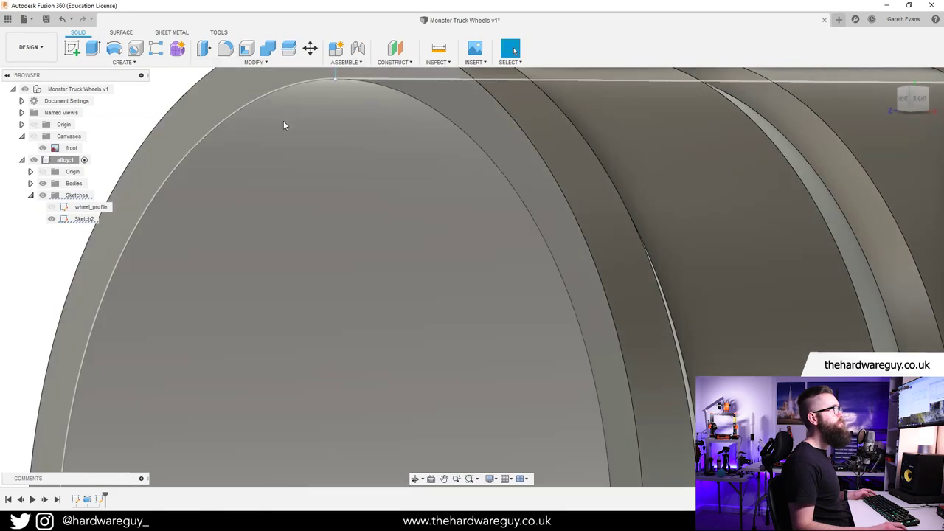
scroll(283, 121, down, 3)
shift+middle_drag(344, 109, 373, 245)
scroll(338, 189, up, 3)
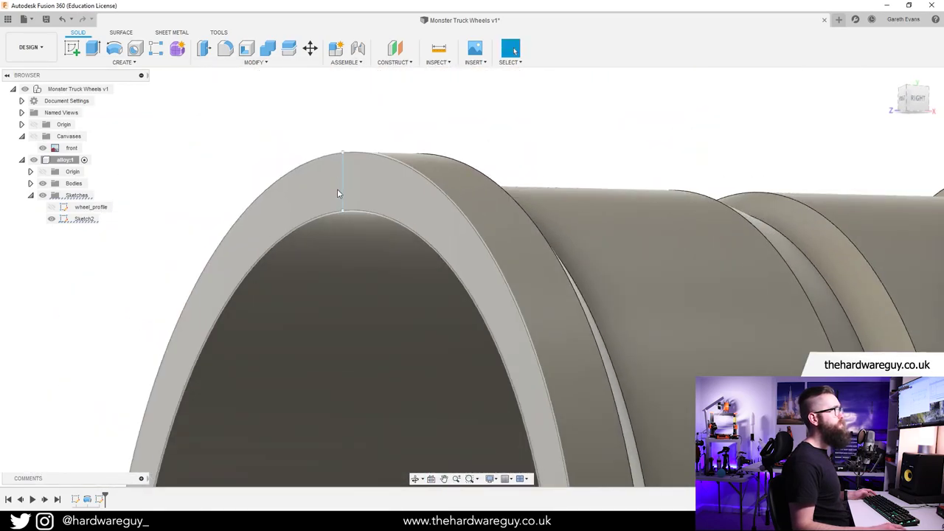
shift+middle_drag(338, 193, 355, 251)
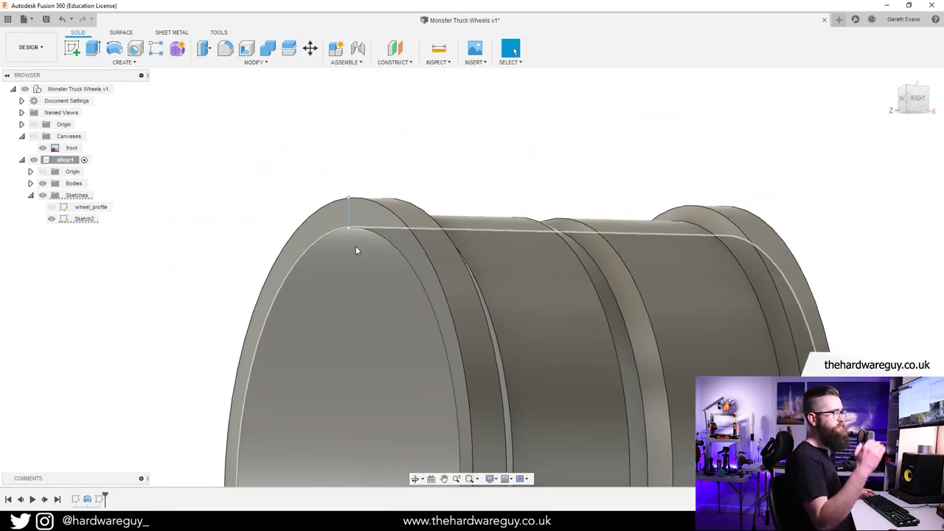
scroll(356, 250, down, 8)
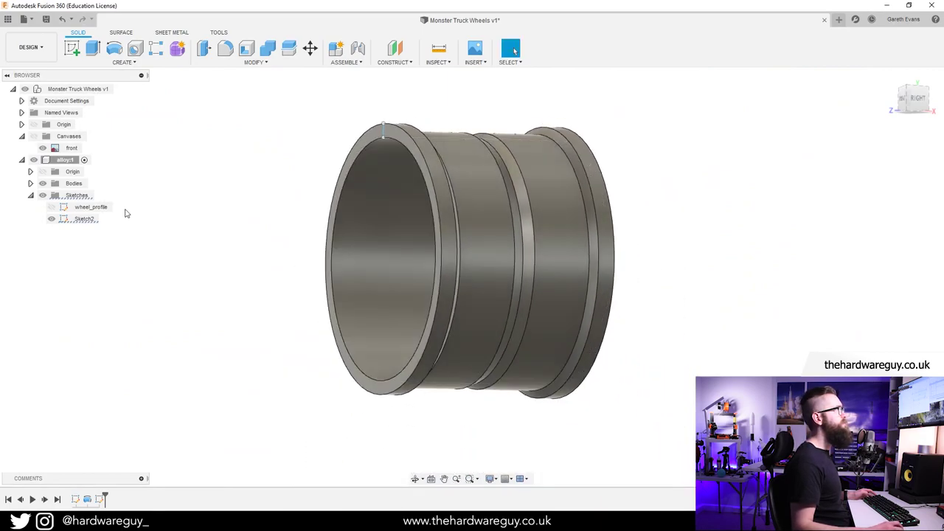
Rename the alloy component's second sketch to alloy_shape and open it for editing.
double_click(71, 223)
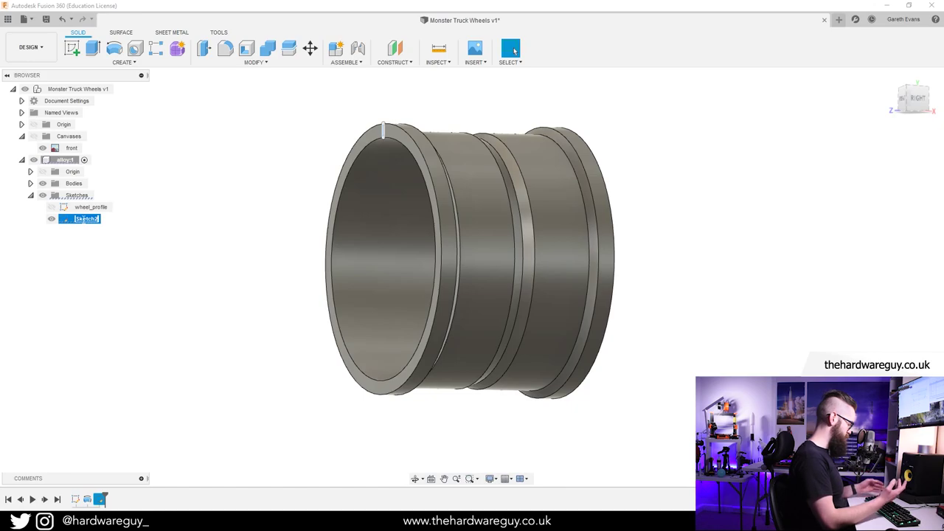
text(alloy_shape)
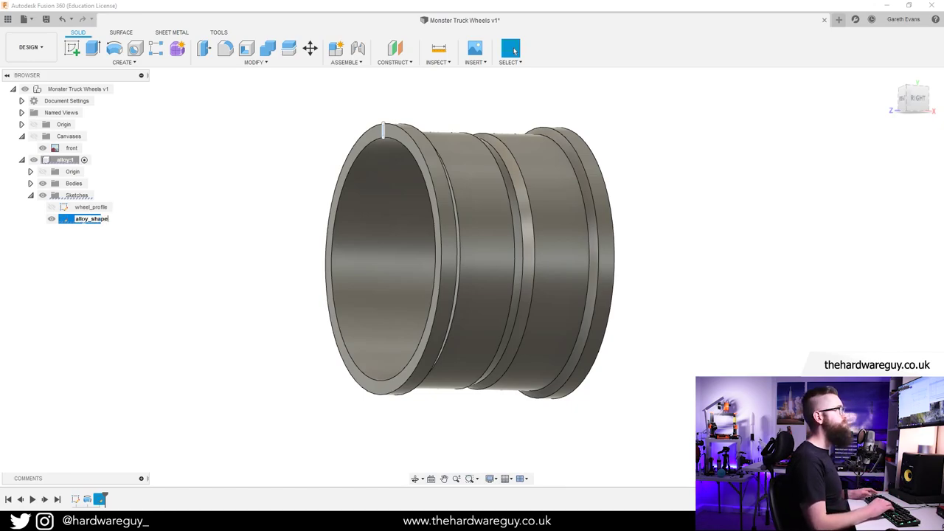
key(Return)
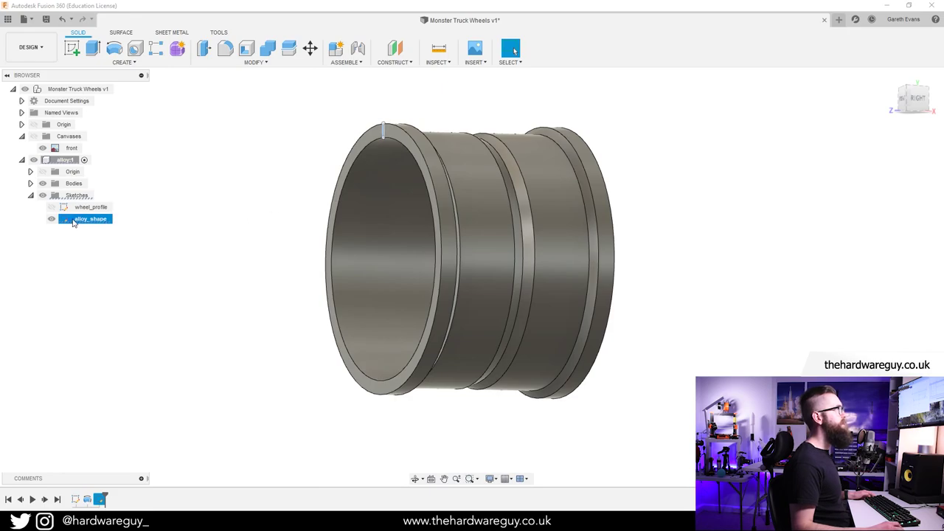
double_click(74, 220)
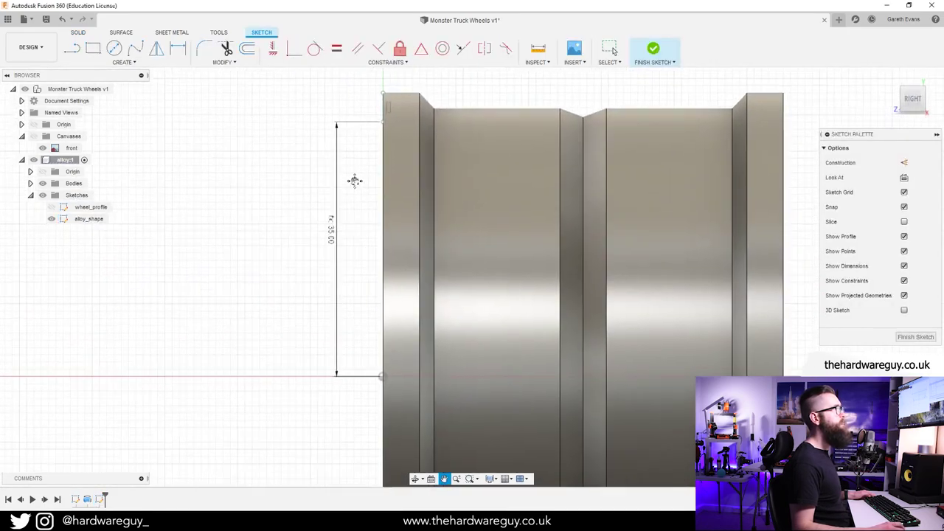
middle_drag(355, 181, 329, 214)
scroll(346, 190, up, 1)
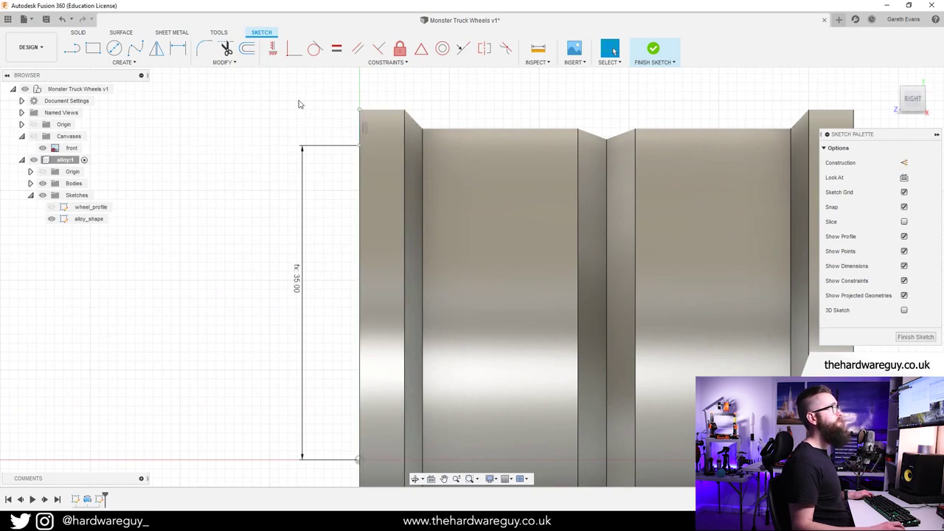
Add a user parameter named alloy_offset in mm with the expression 5.
click(235, 64)
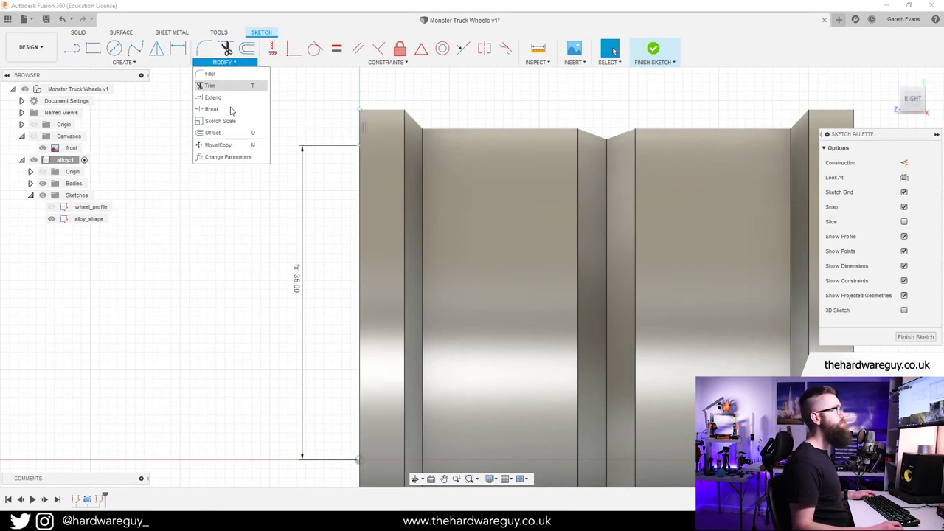
click(232, 158)
click(590, 254)
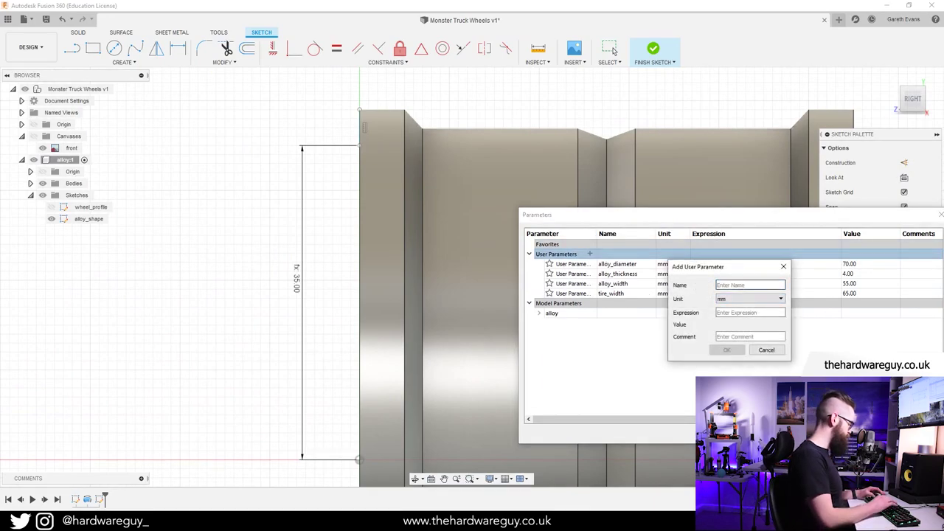
text(alloy_offset)
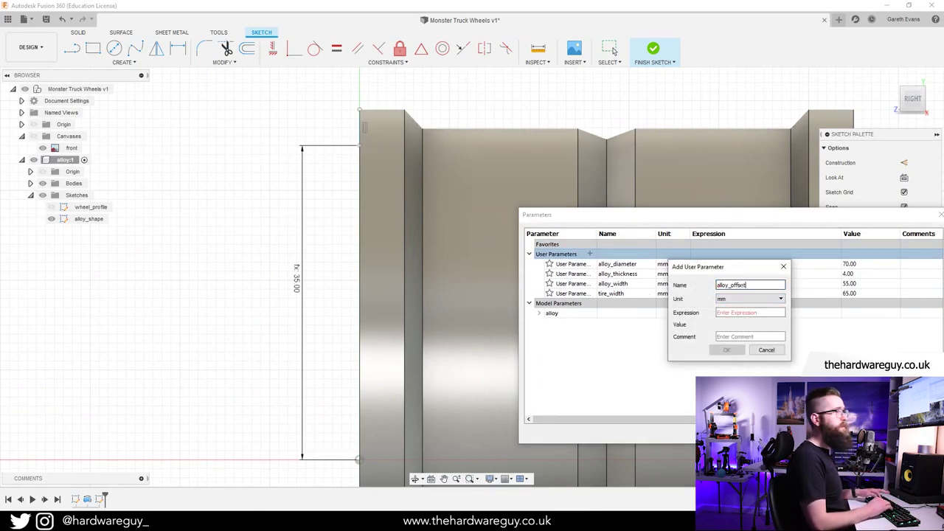
key(Tab)
text(5)
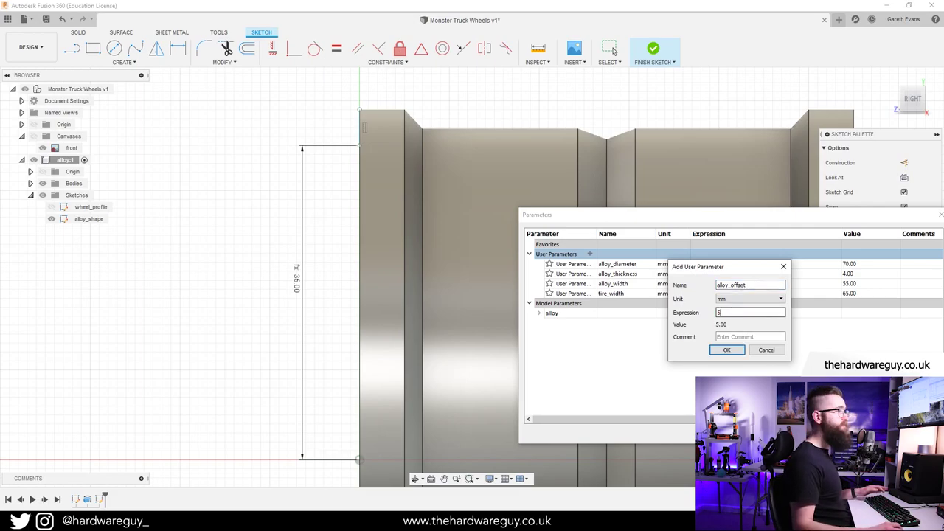
click(726, 349)
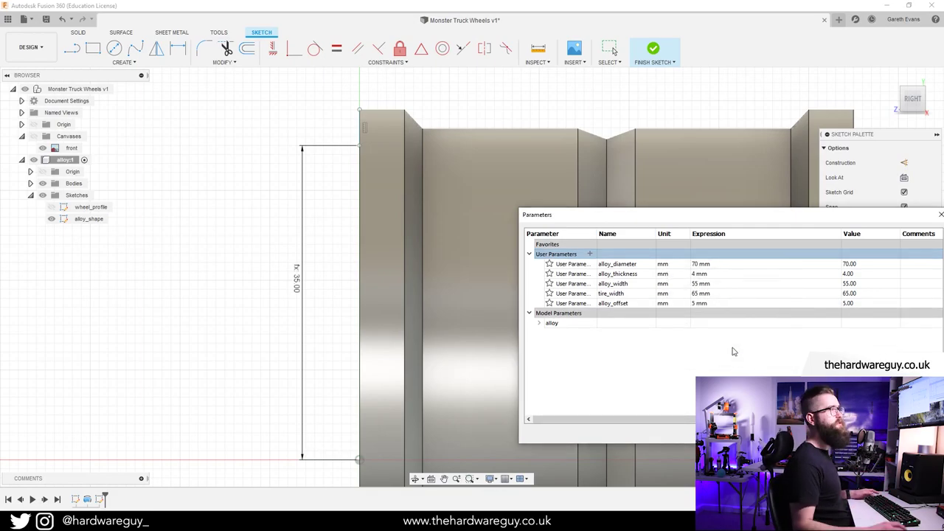
drag(744, 221, 639, 208)
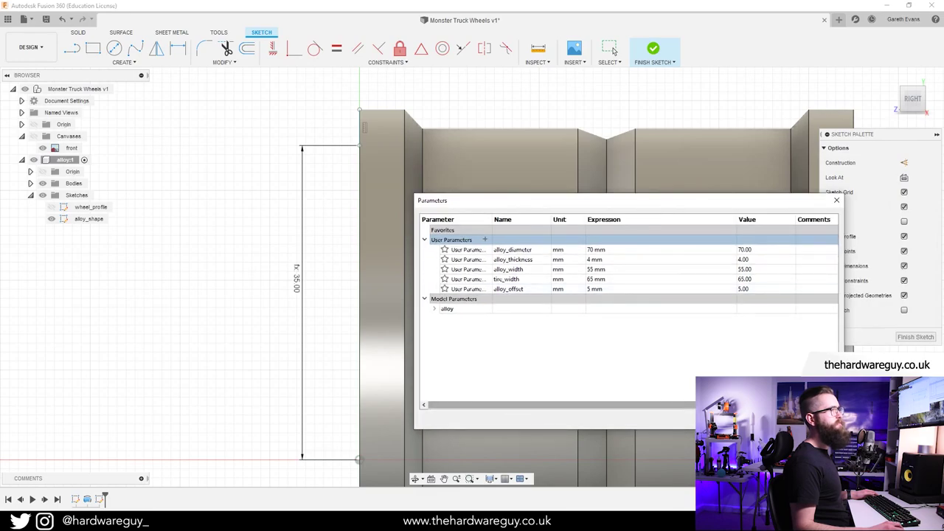
click(811, 419)
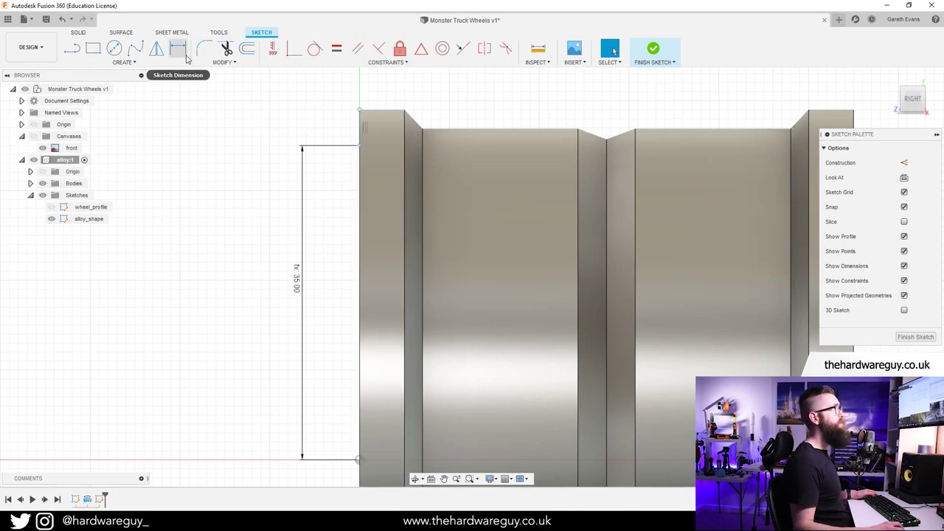
scroll(273, 250, up, 1)
scroll(253, 272, down, 2)
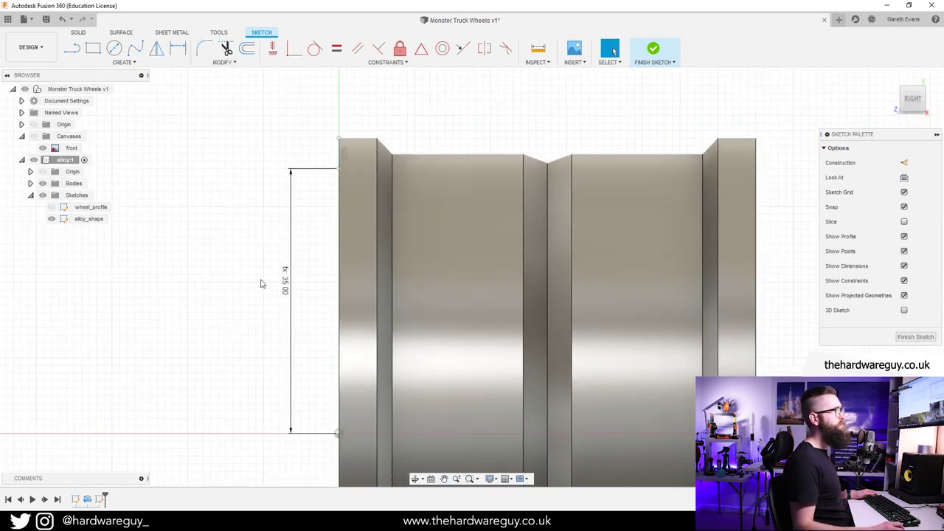
click(124, 62)
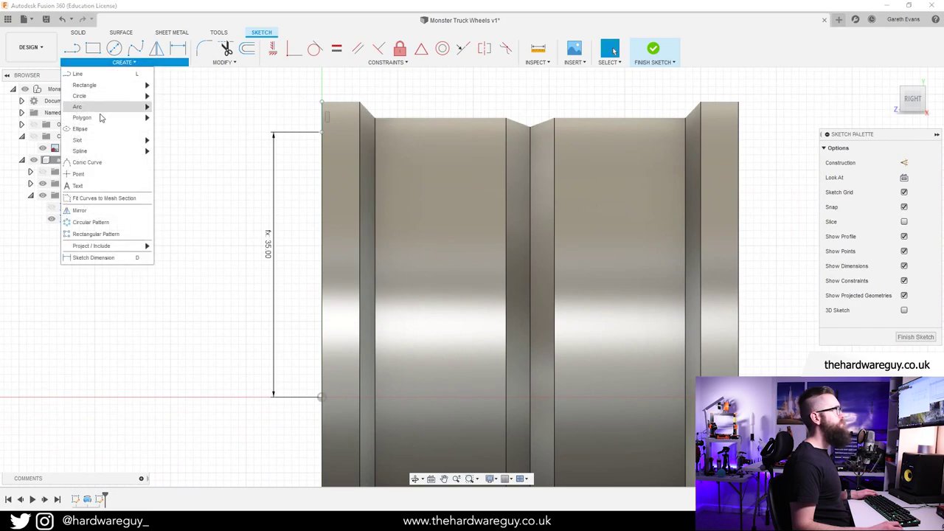
mouse_move(133, 107)
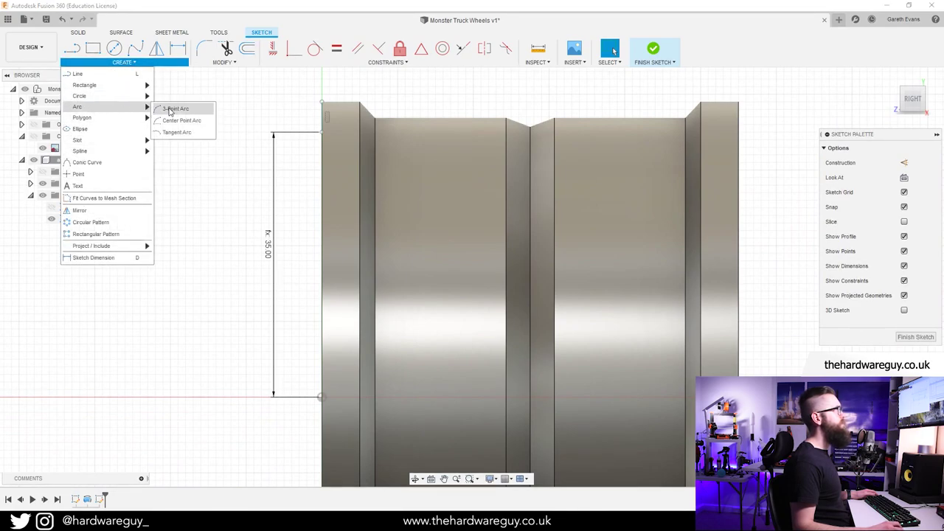
click(175, 109)
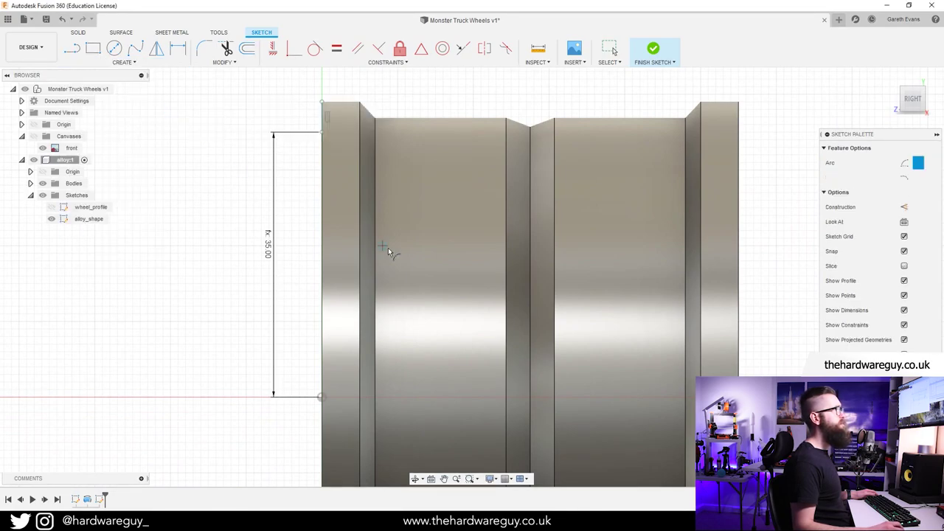
click(354, 132)
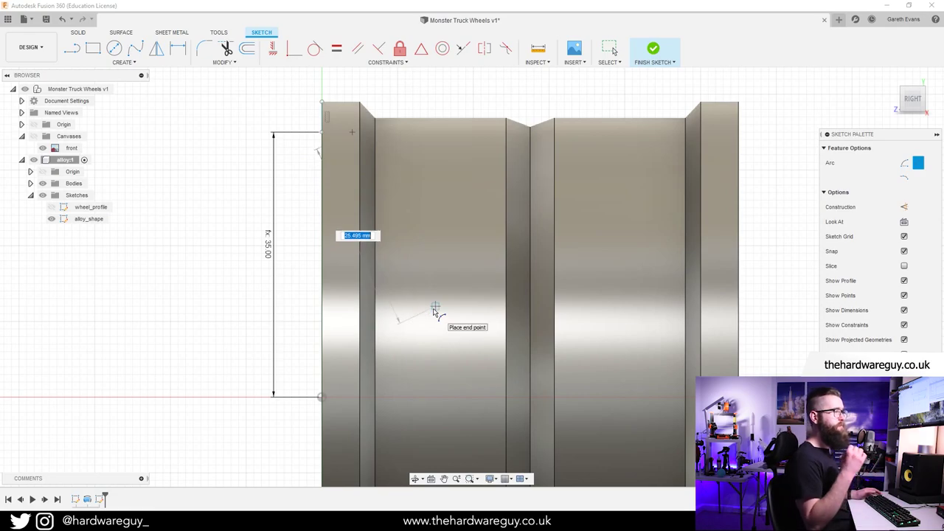
key(Escape)
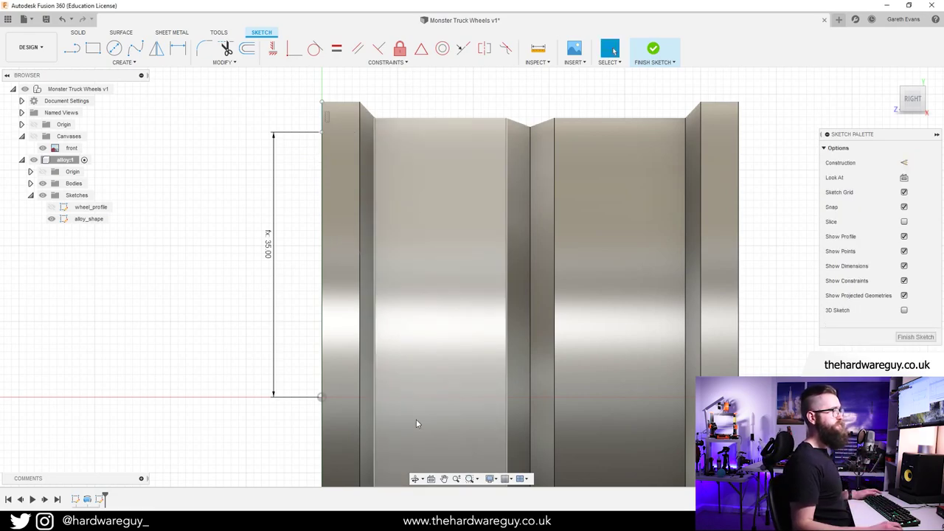
Switch to the Photos app and examine the wheel's spokes and hub up close in front-angle.jpg and rear.jpg.
mouse_move(468, 526)
click(583, 473)
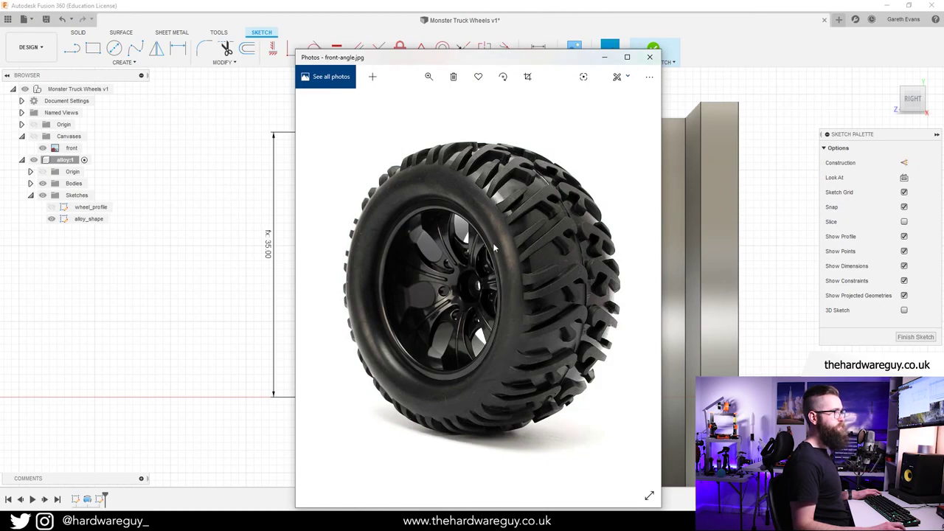
ctrl+scroll(473, 285, up, 2)
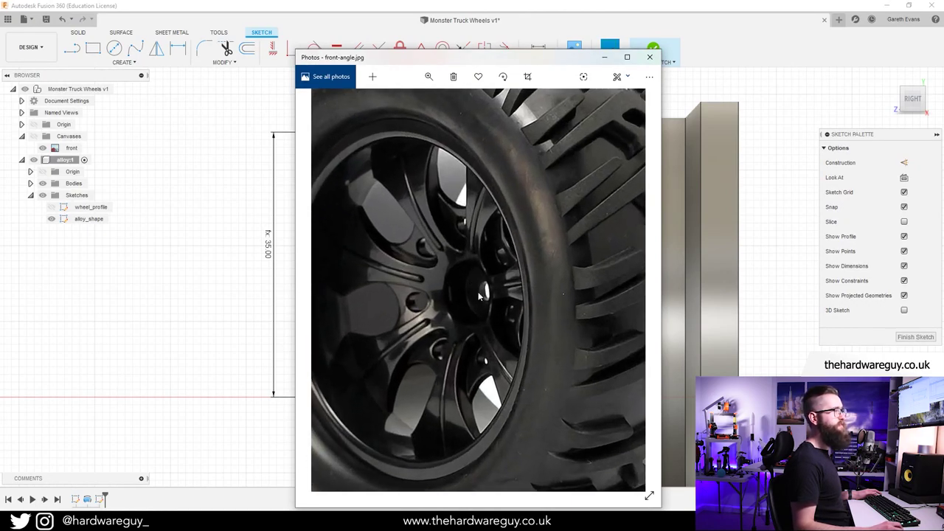
drag(561, 220, 462, 220)
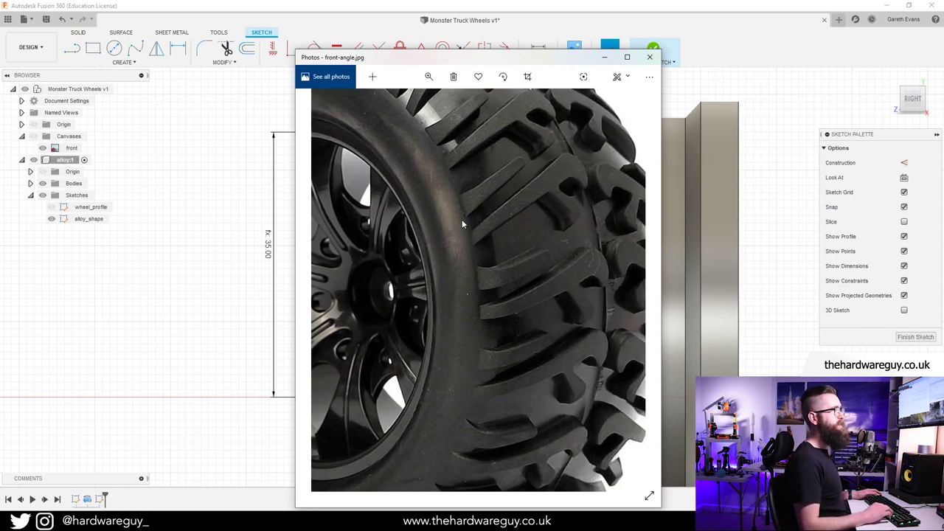
ctrl+scroll(462, 220, down, 2)
key(Right)
key(Right)
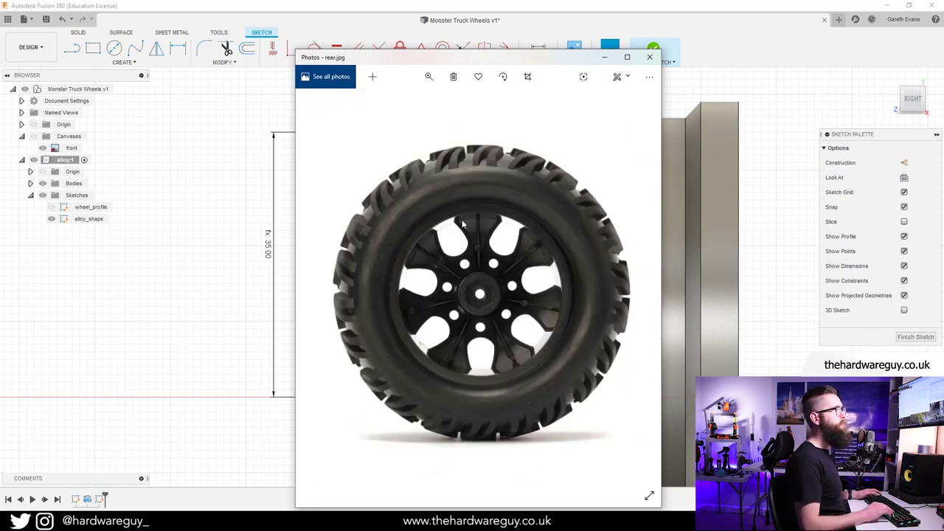
scroll(461, 220, up, 1)
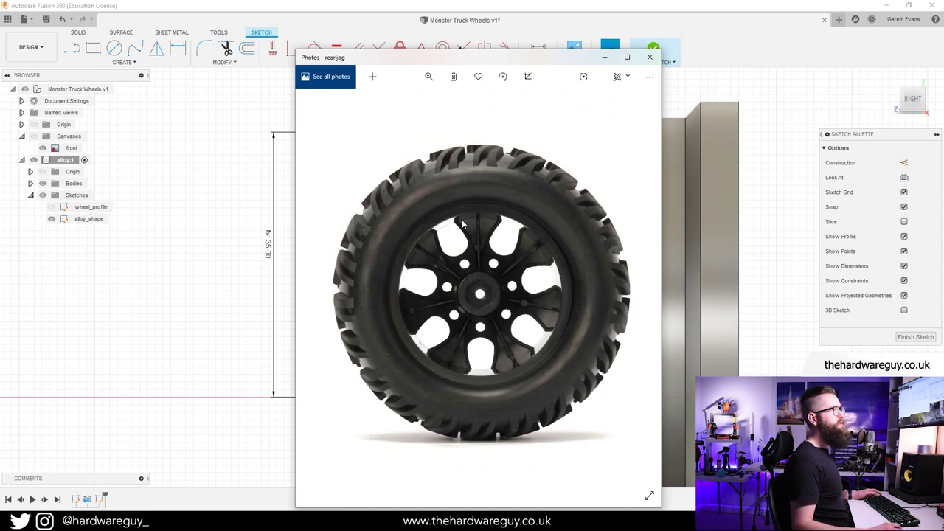
ctrl+scroll(478, 279, up, 3)
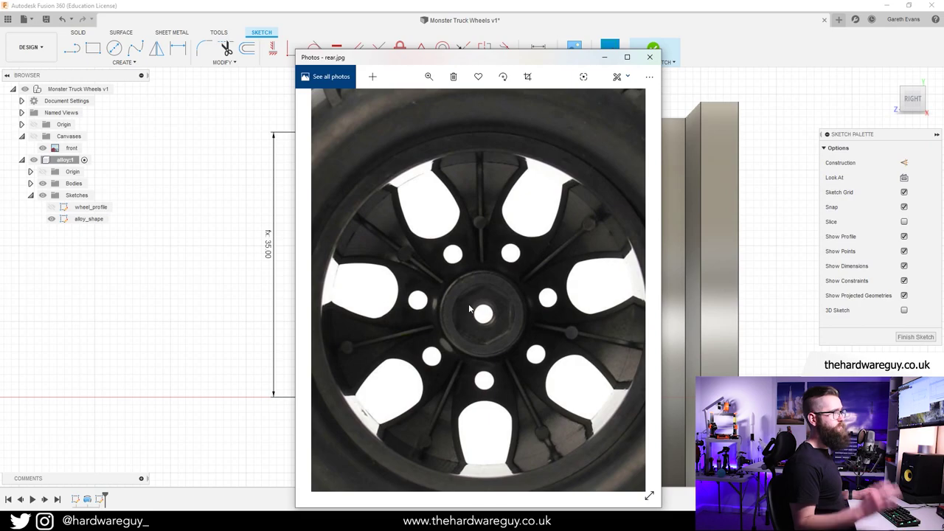
Examine the rear and front-angle reference photos of the wheel to see the spoke shape, and return to the sketch.
scroll(442, 305, down, 3)
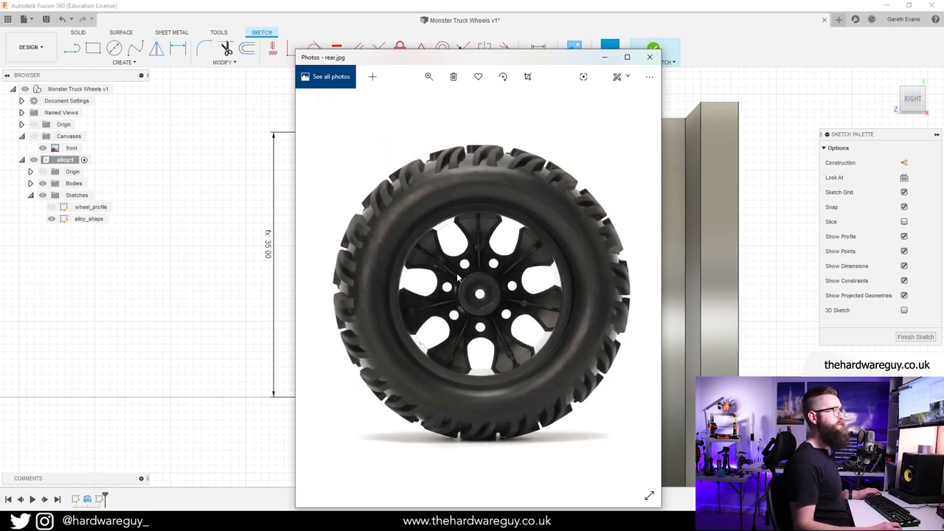
key(Left)
key(Left)
key(Right)
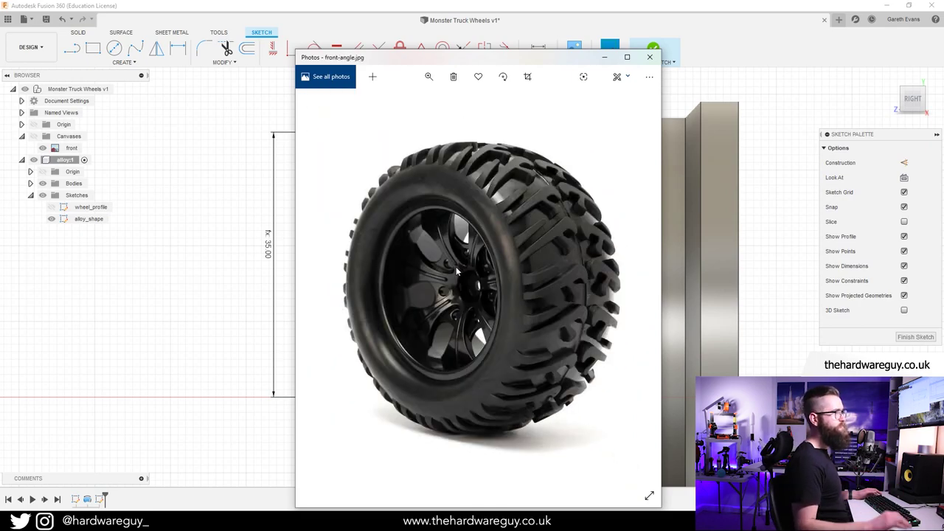
click(605, 57)
Draw a three-point arc curving down and inward, starting level with the 35 mm point and about 4 mm from the wheel's outer face.
scroll(393, 316, down, 2)
scroll(392, 316, up, 2)
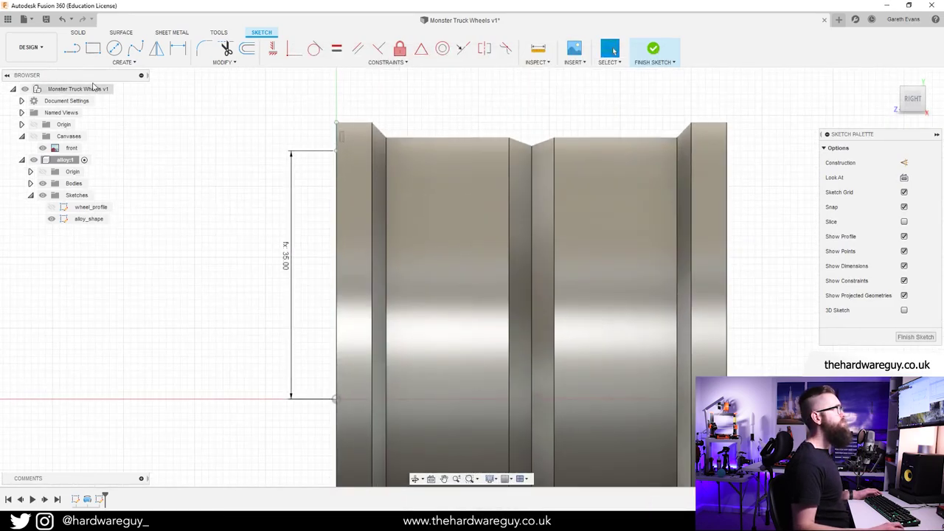
click(123, 62)
mouse_move(103, 107)
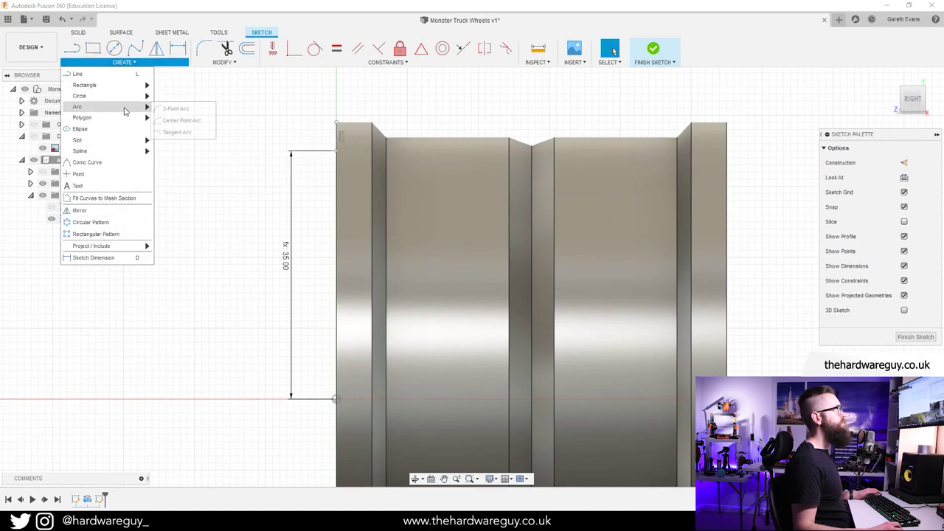
click(177, 110)
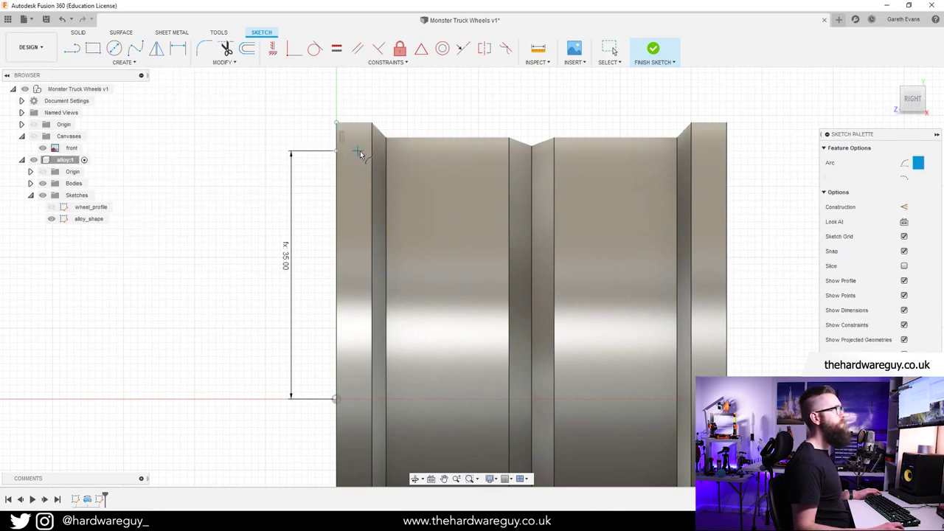
click(336, 151)
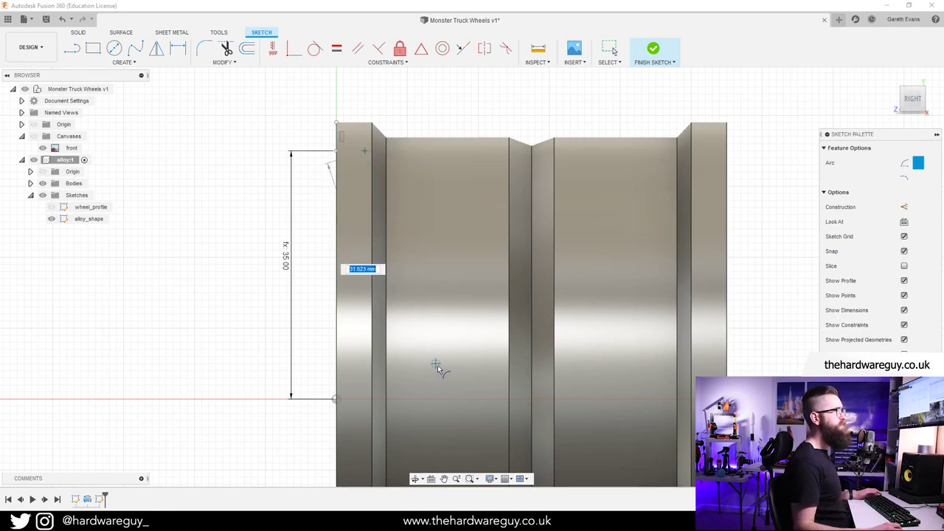
click(485, 379)
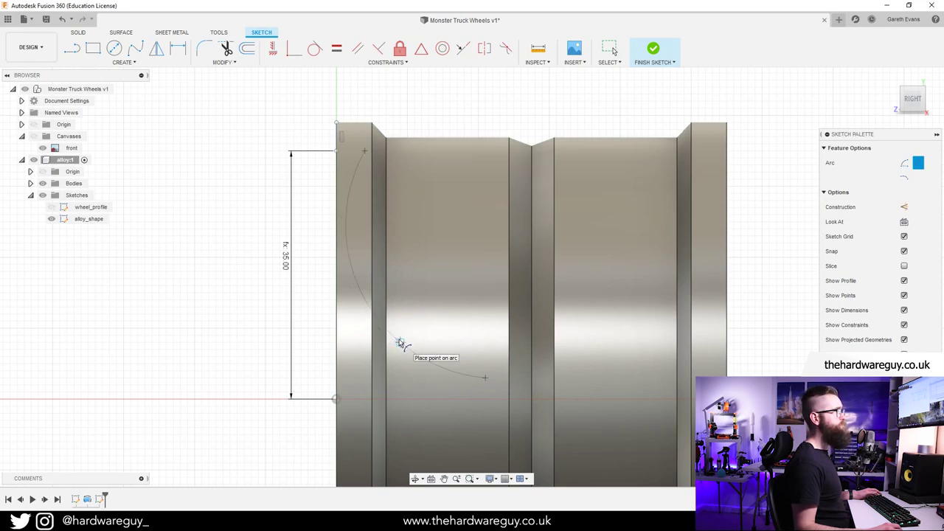
click(400, 343)
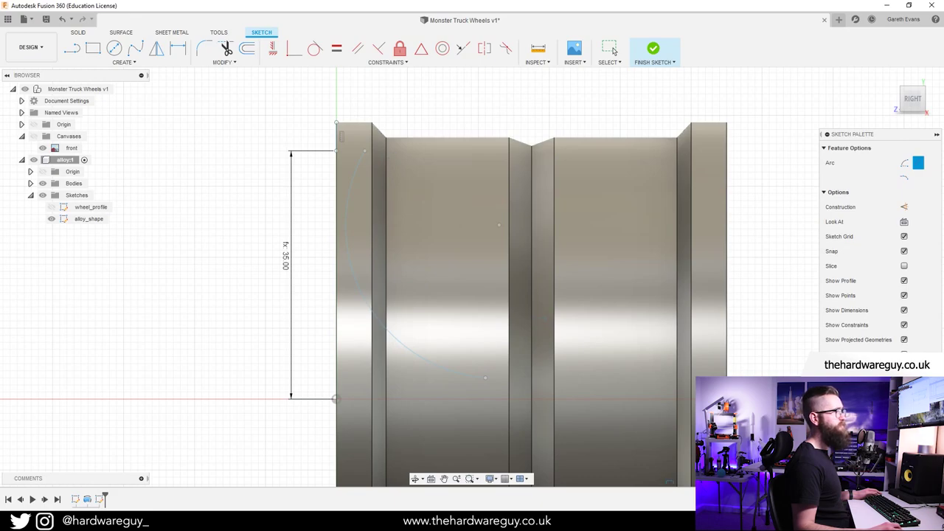
Check the wheel's reference photos and draw a second three-point arc inside the first, with its endpoints aligned to the first arc's.
click(471, 524)
click(562, 478)
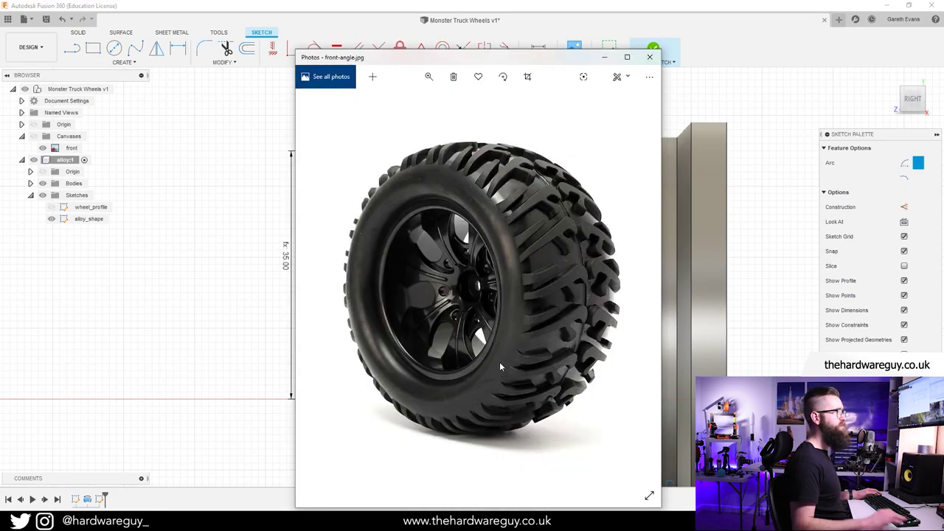
key(Right)
key(Right)
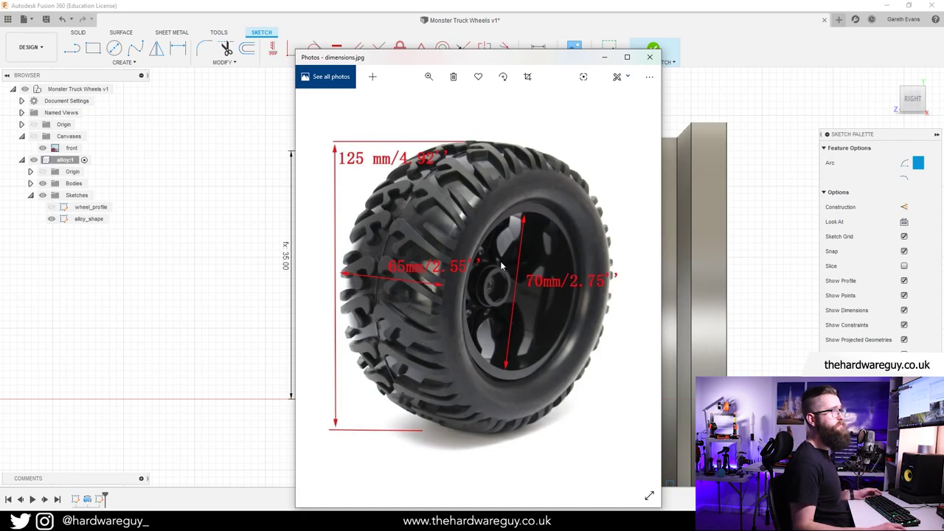
click(606, 58)
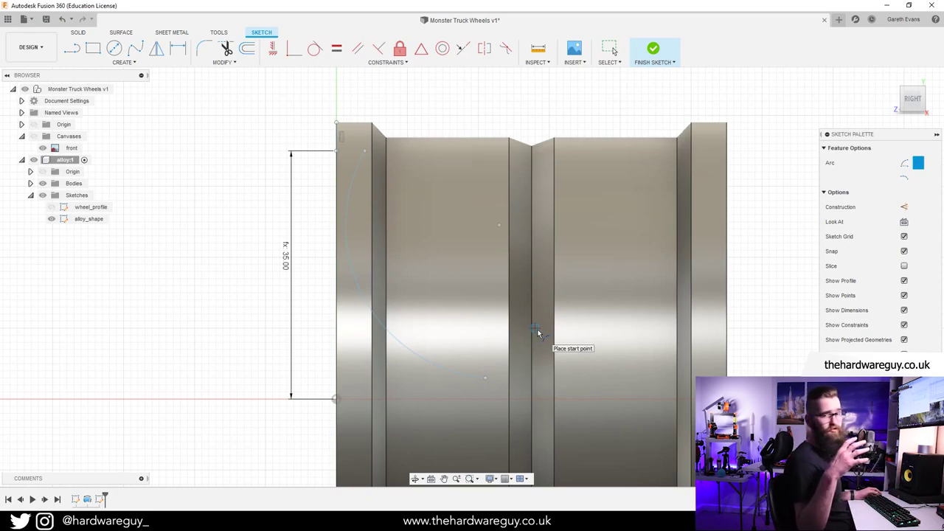
click(400, 152)
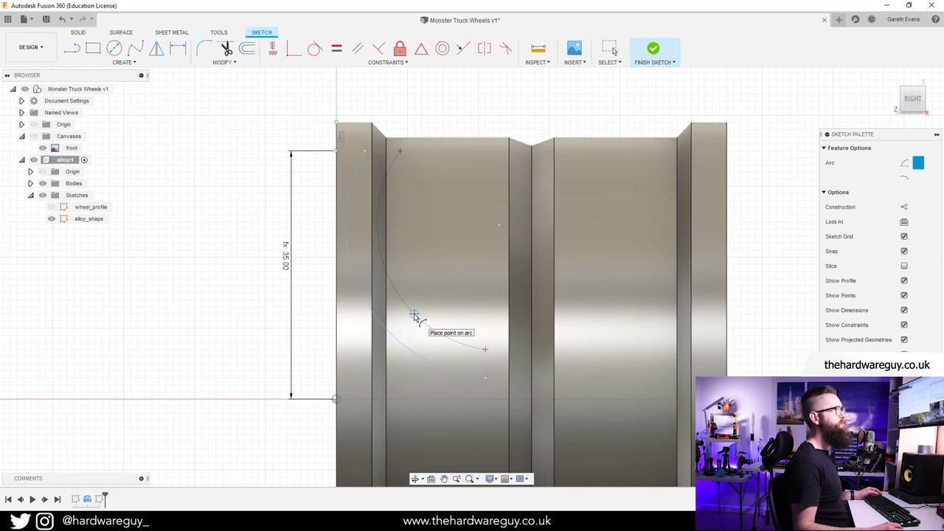
click(415, 316)
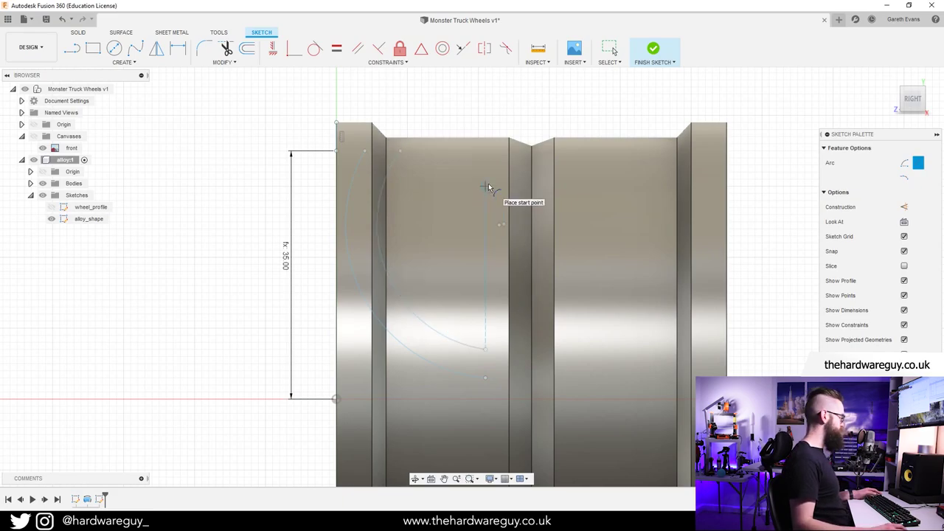
Join the upper endpoints of the two arcs with a straight horizontal line.
click(365, 151)
click(399, 151)
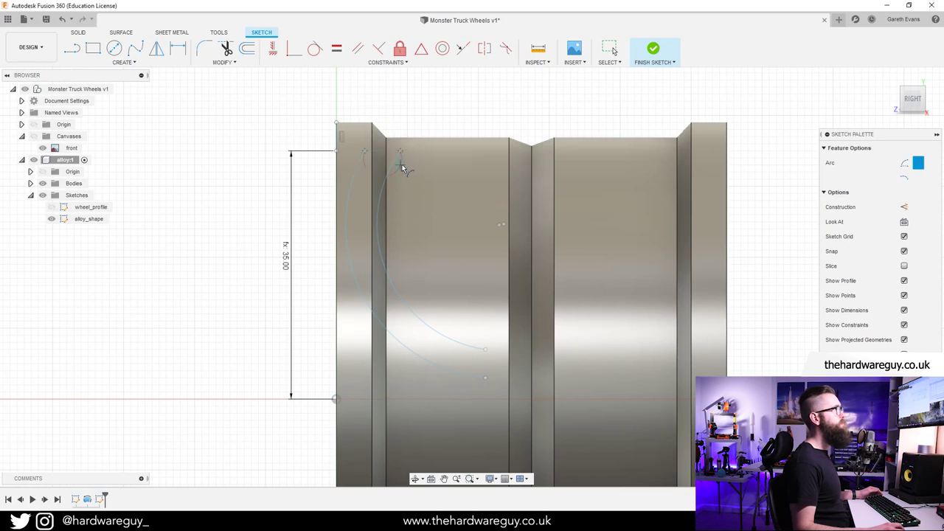
click(71, 48)
scroll(457, 173, up, 3)
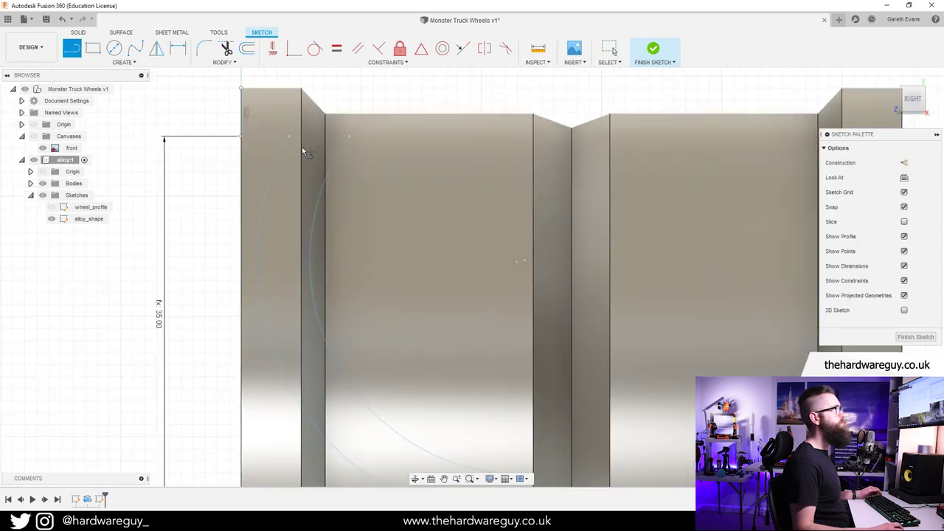
click(289, 137)
click(349, 136)
Extend the lower ends of both arcs inward with horizontal lines about 5 mm long.
scroll(422, 267, down, 2)
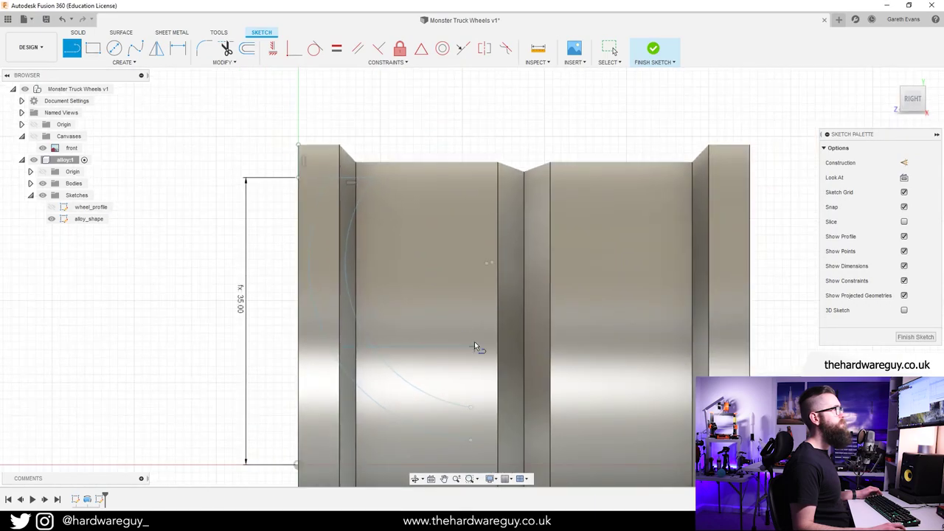
middle_drag(474, 413, 458, 306)
scroll(459, 308, up, 2)
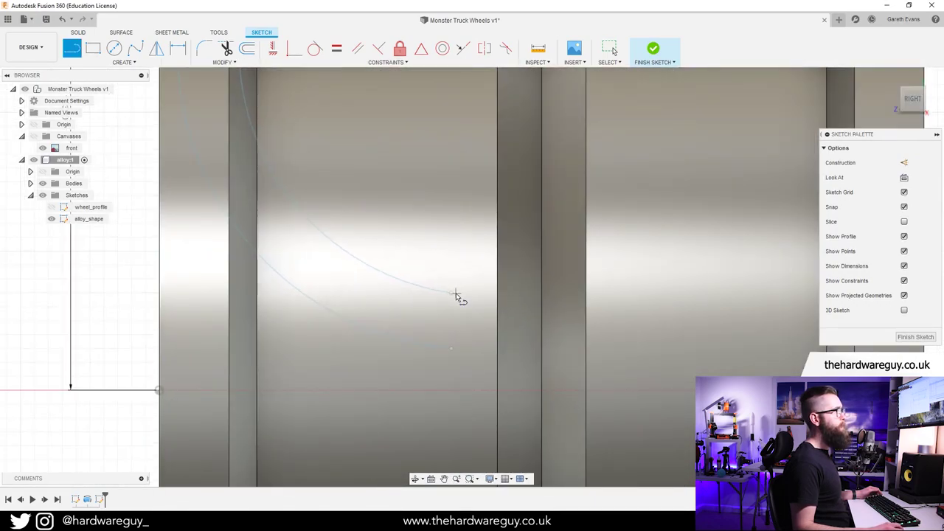
click(451, 294)
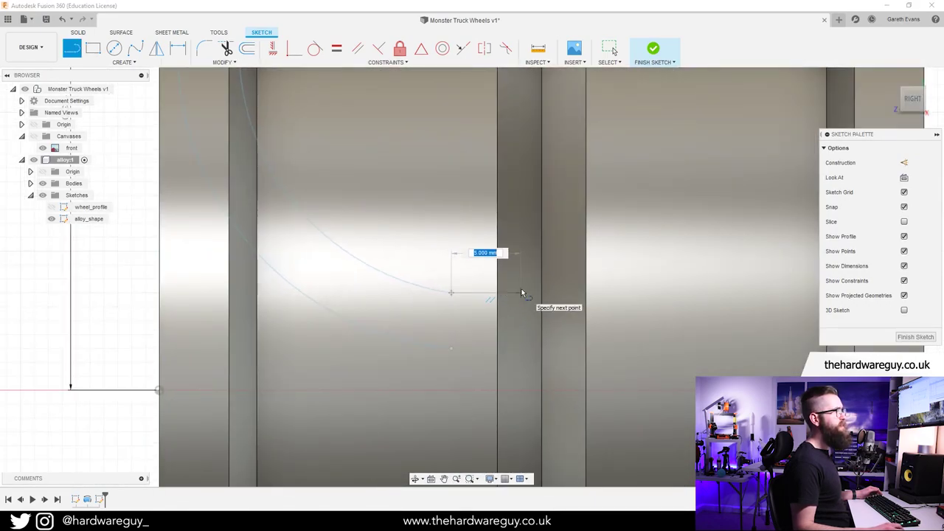
click(520, 294)
key(Escape)
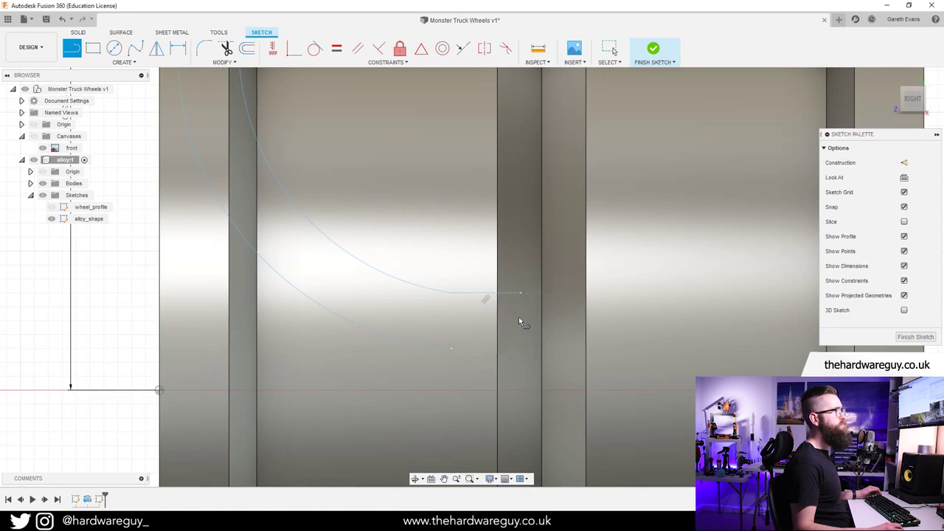
click(451, 349)
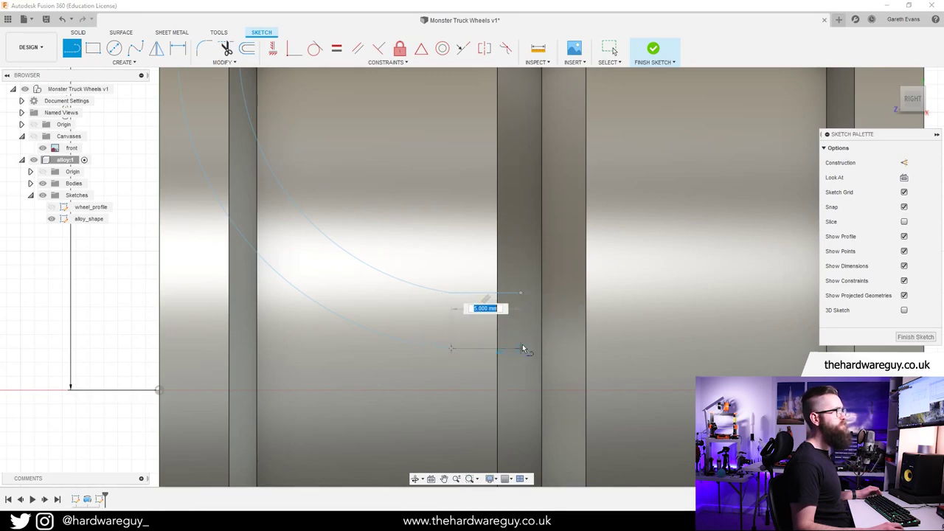
scroll(517, 322, up, 5)
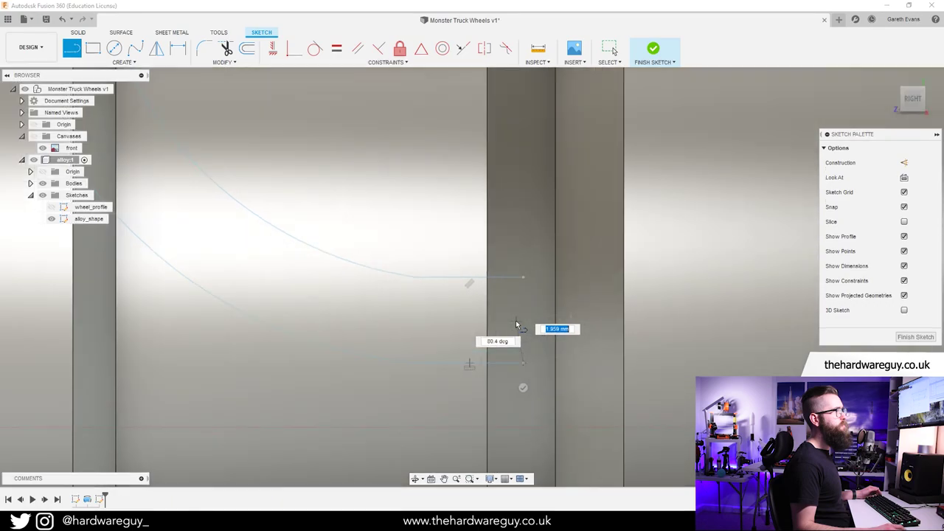
click(534, 406)
scroll(532, 430, down, 3)
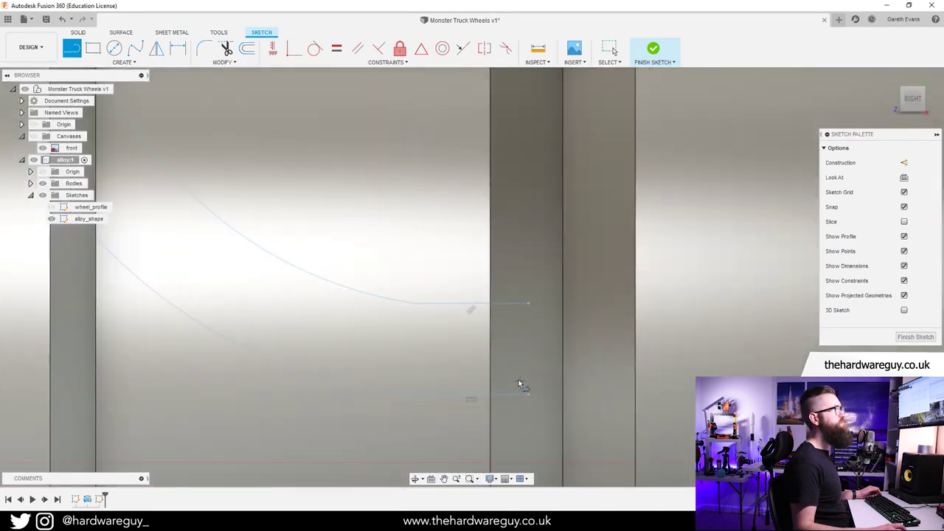
scroll(400, 297, up, 6)
scroll(561, 344, down, 3)
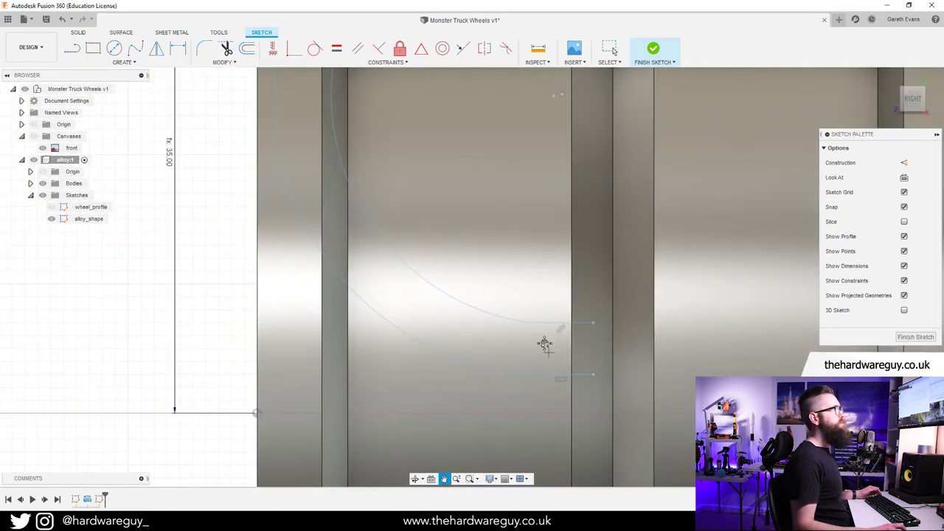
Temporarily hide the alloy's bodies and close the profile with a vertical line joining the free ends of the two 5 mm lines.
click(42, 183)
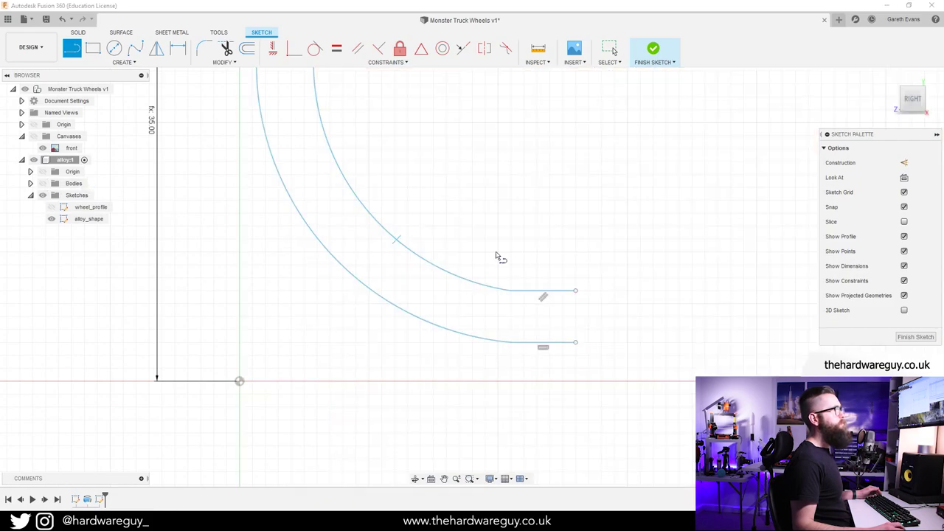
click(576, 291)
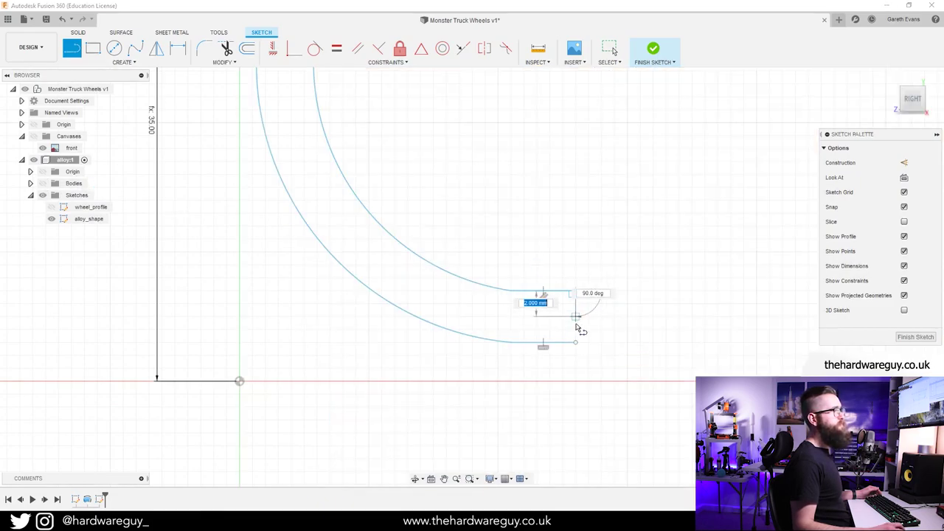
click(576, 342)
scroll(521, 313, down, 5)
middle_drag(501, 239, 492, 282)
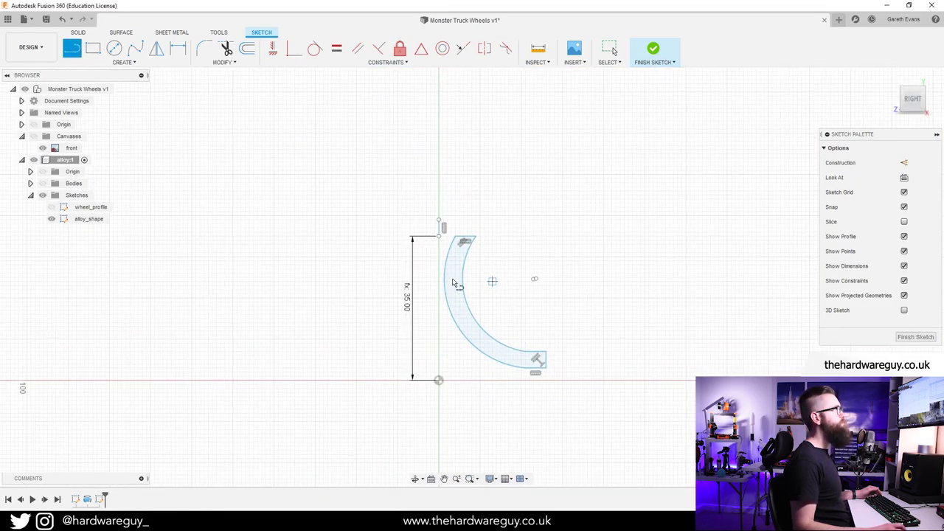
click(42, 184)
scroll(462, 264, up, 3)
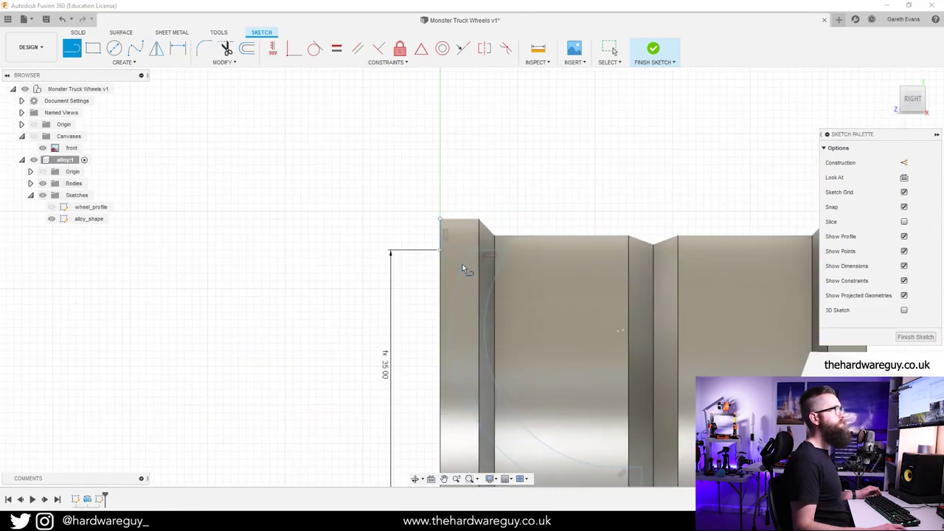
key(d)
scroll(477, 262, up, 1)
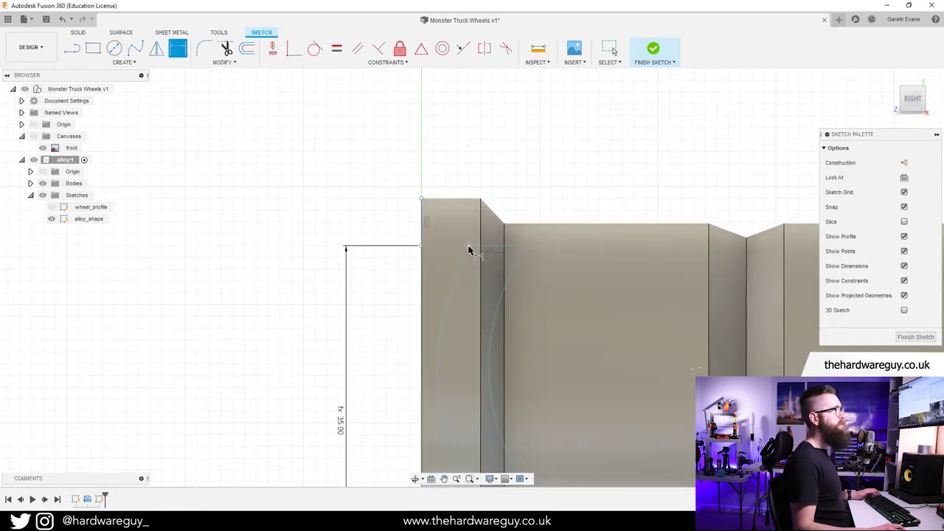
key(Escape)
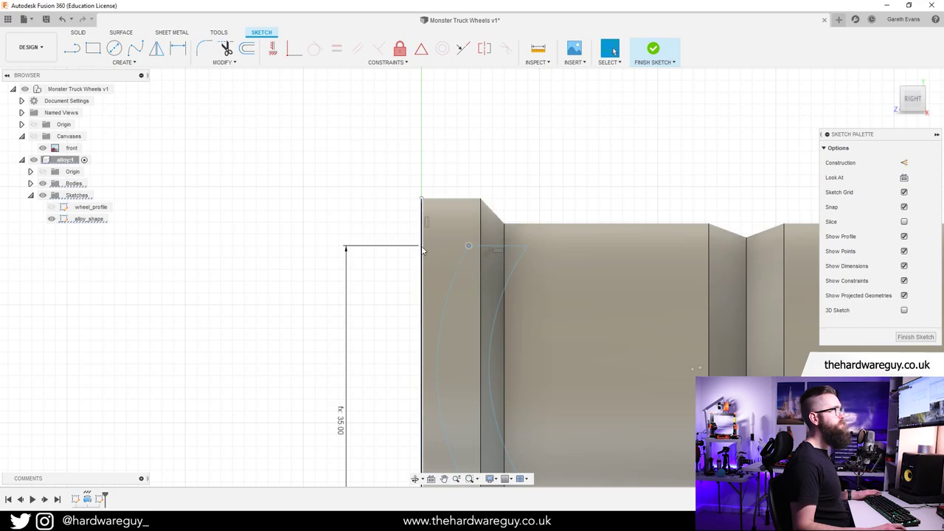
Dimension the horizontal distance from the wheel's outer face to the outer arc's upper endpoint as alloy_offset.
scroll(443, 247, up, 3)
scroll(438, 253, up, 1)
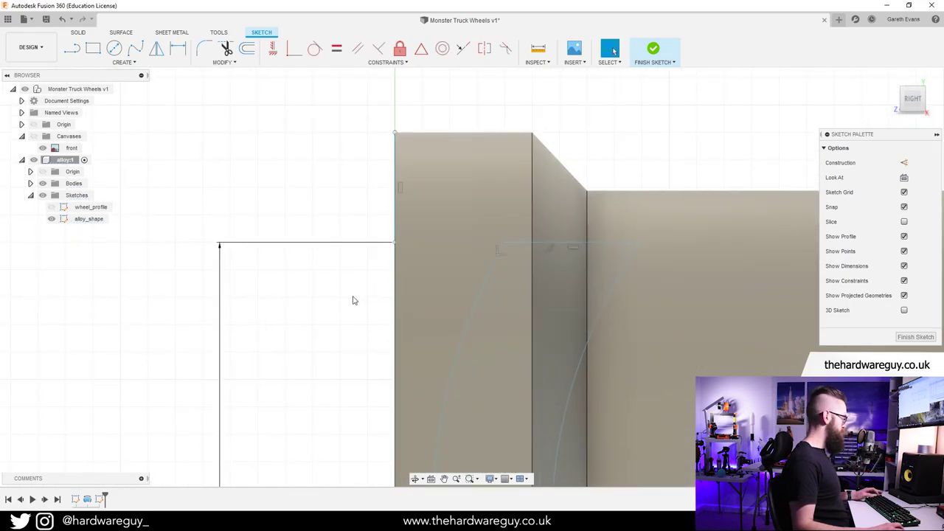
key(d)
click(394, 256)
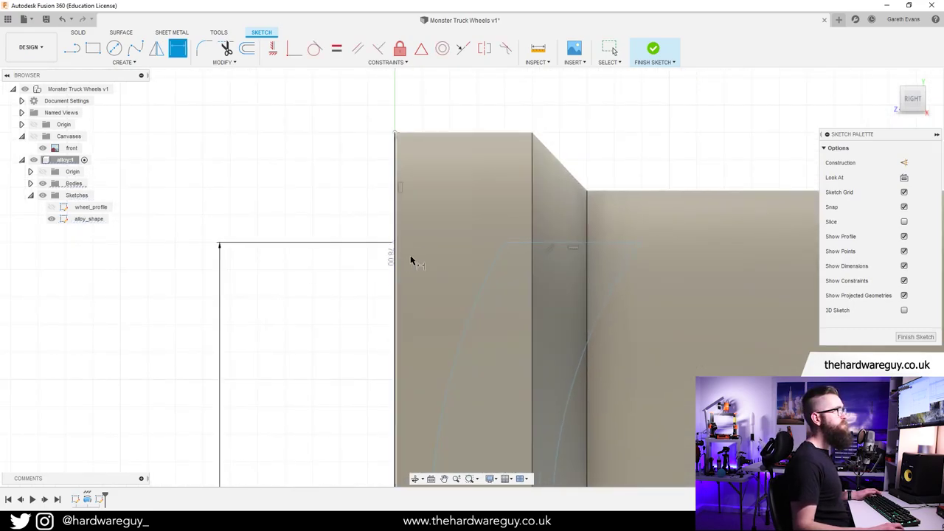
click(505, 247)
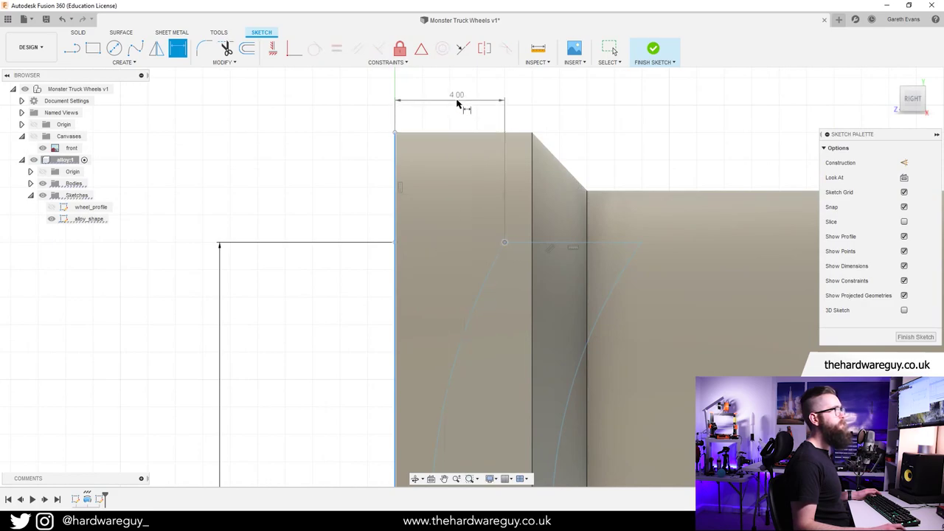
click(458, 103)
text(a)
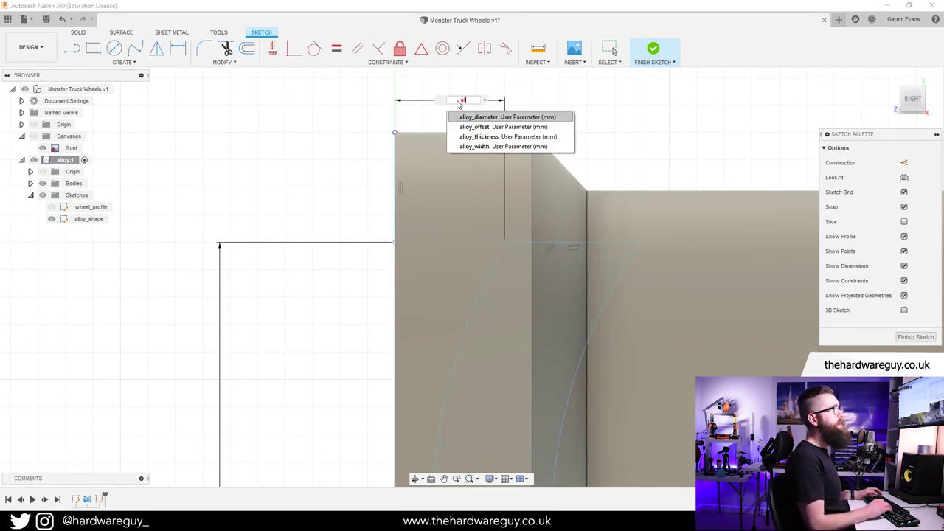
text(l)
key(Down)
key(Down)
key(Down)
key(Up)
key(Up)
key(Return)
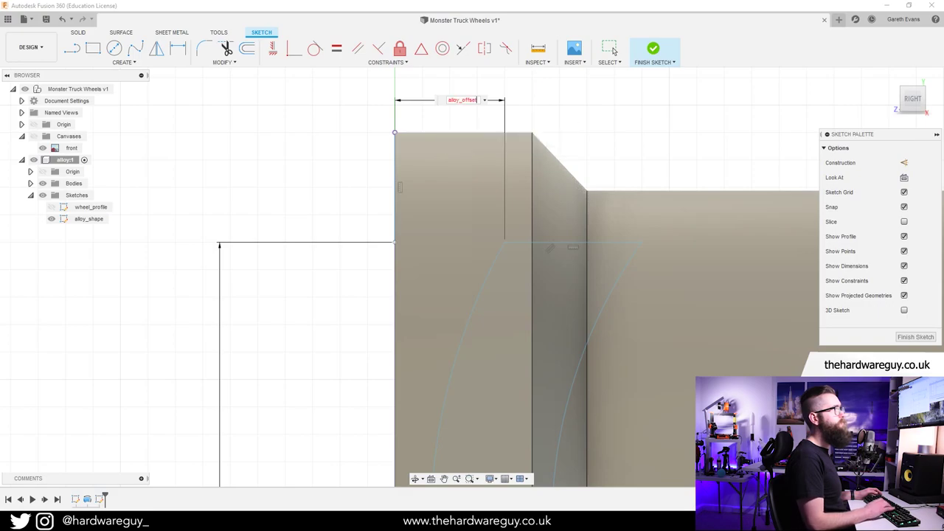
key(Return)
scroll(576, 310, down, 5)
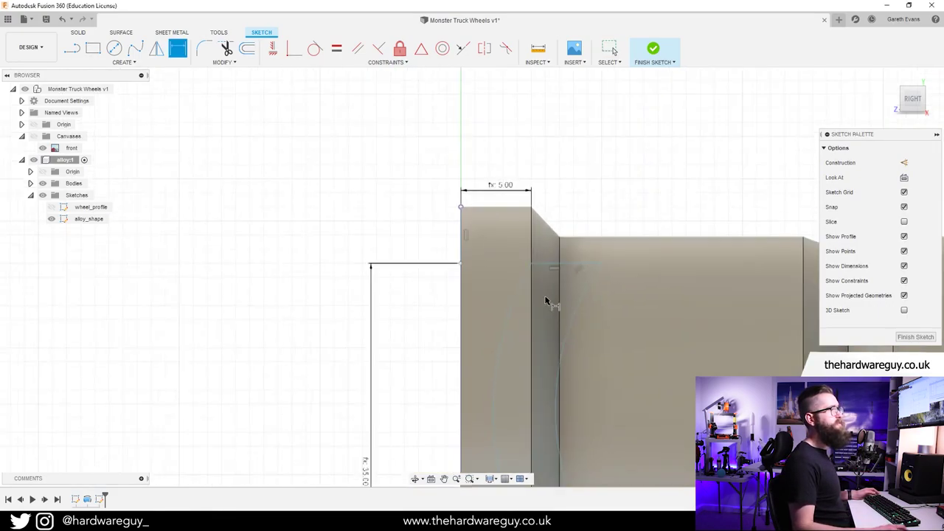
Examine how the spoke profile sits inside the rim from angled views, finishing in the right side view.
mouse_move(609, 324)
middle_down()
mouse_move(554, 259)
mouse_move(612, 279)
middle_up()
key(d)
scroll(504, 242, up, 3)
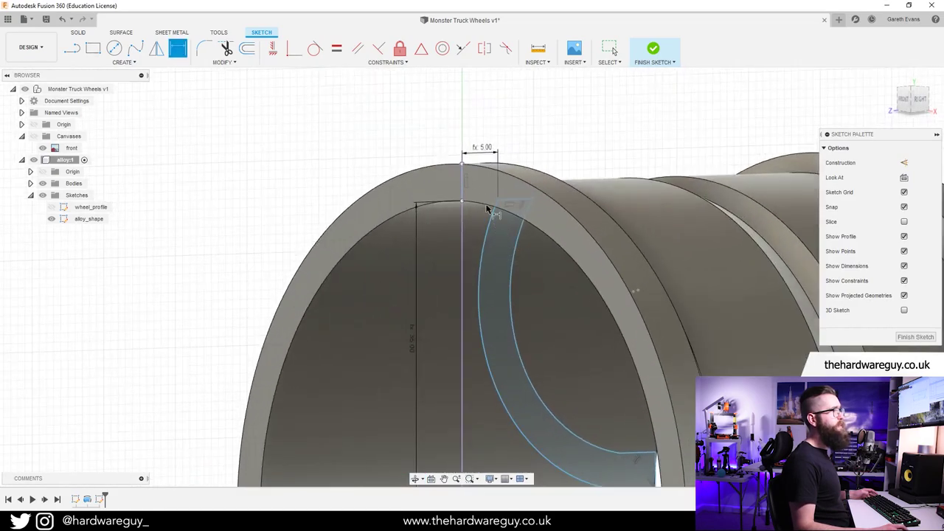
shift+middle_drag(453, 267, 499, 242)
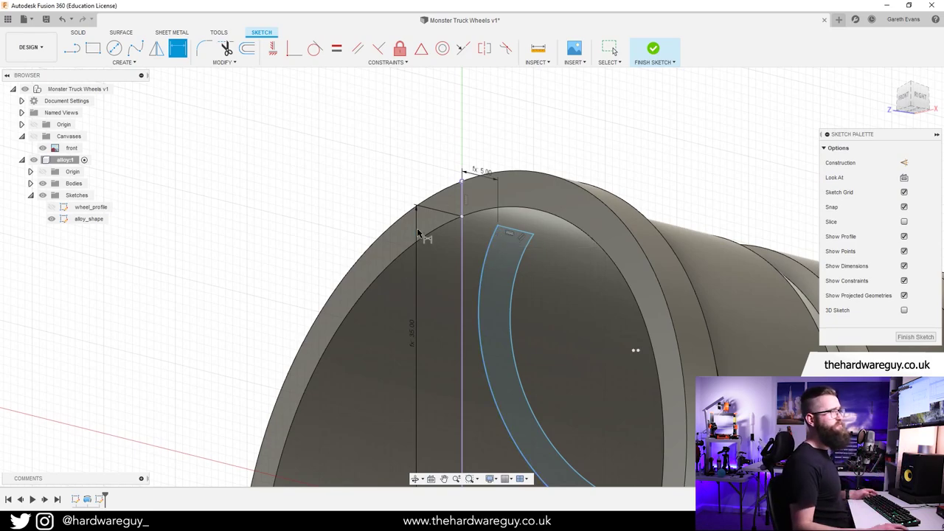
scroll(489, 348, down, 5)
shift+middle_drag(438, 348, 425, 354)
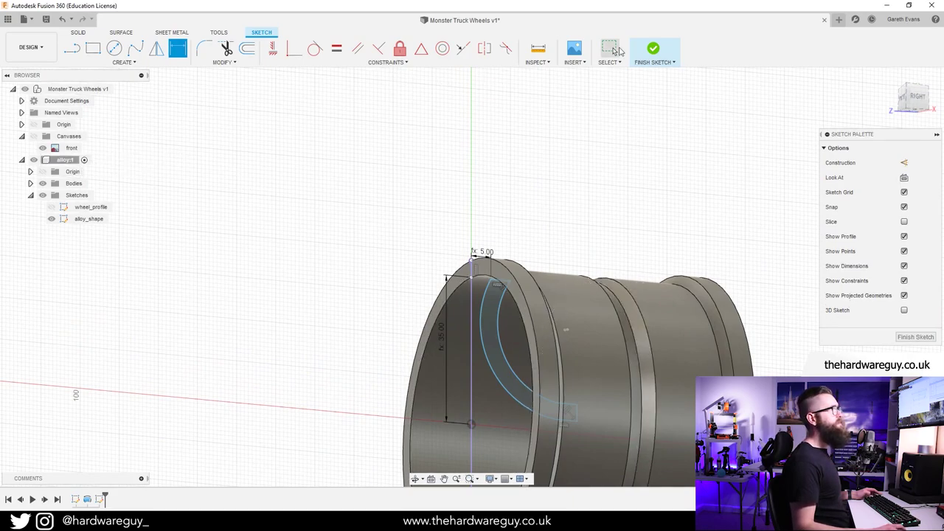
click(919, 100)
scroll(474, 288, up, 5)
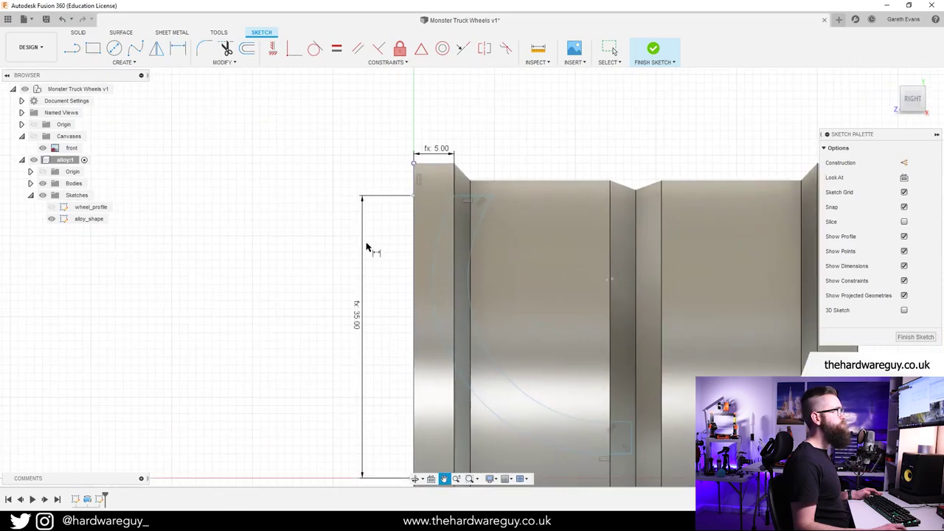
Hide the alloy's bodies and dimension the vertical distance between the lower endpoints of the two arcs.
click(42, 183)
scroll(259, 310, down, 3)
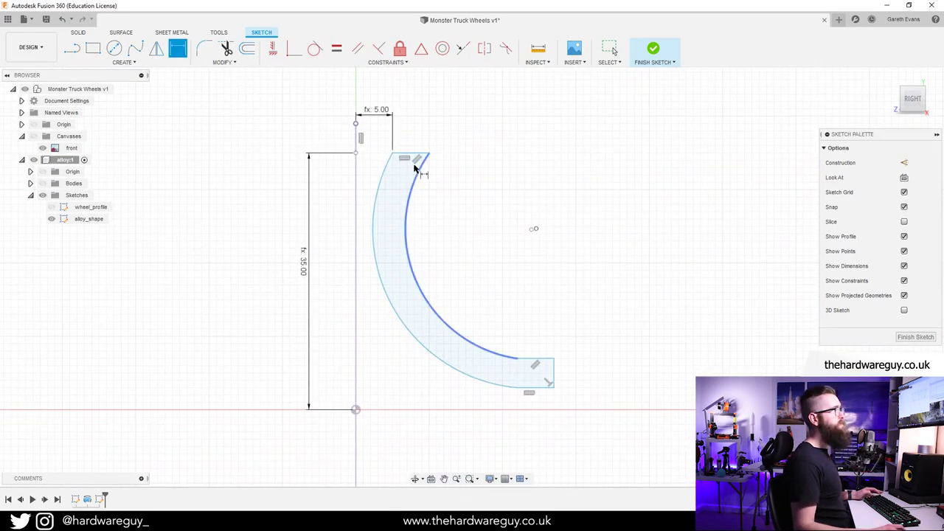
scroll(399, 157, up, 3)
scroll(640, 371, down, 3)
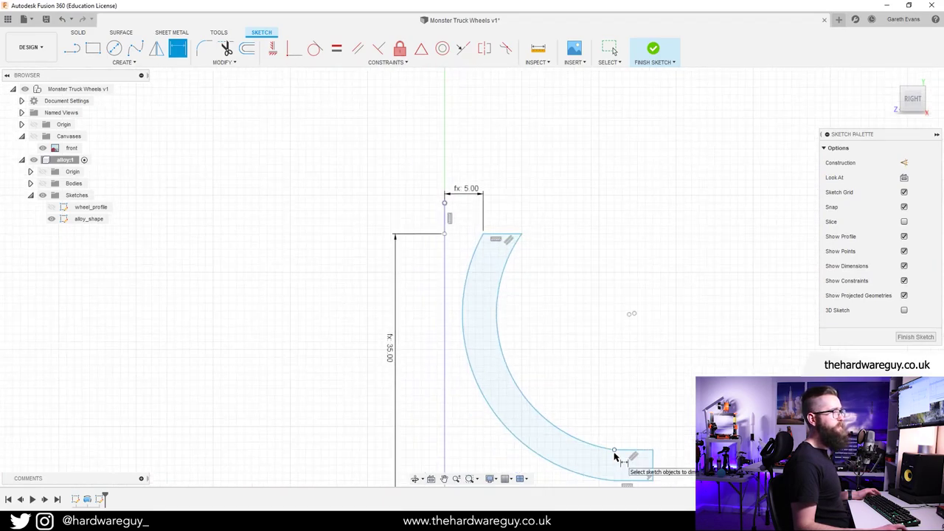
scroll(615, 458, up, 3)
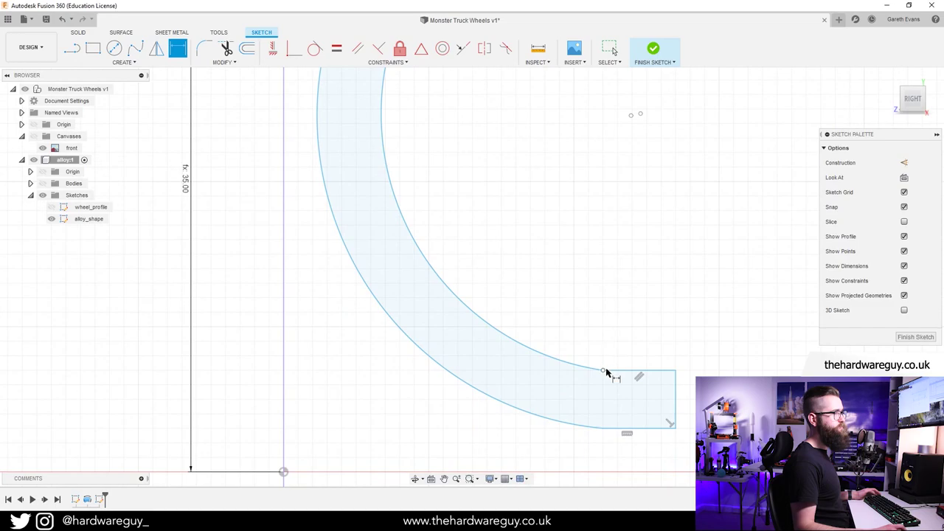
click(603, 371)
click(603, 428)
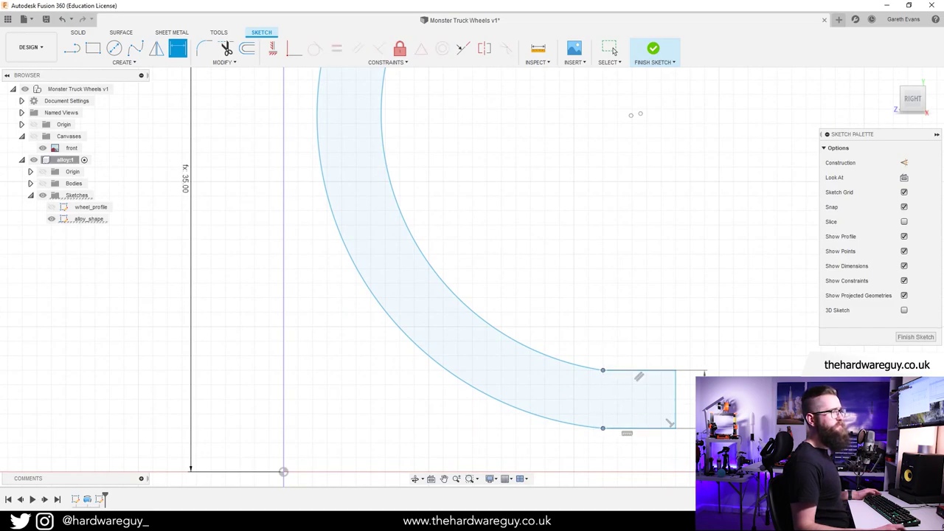
click(704, 400)
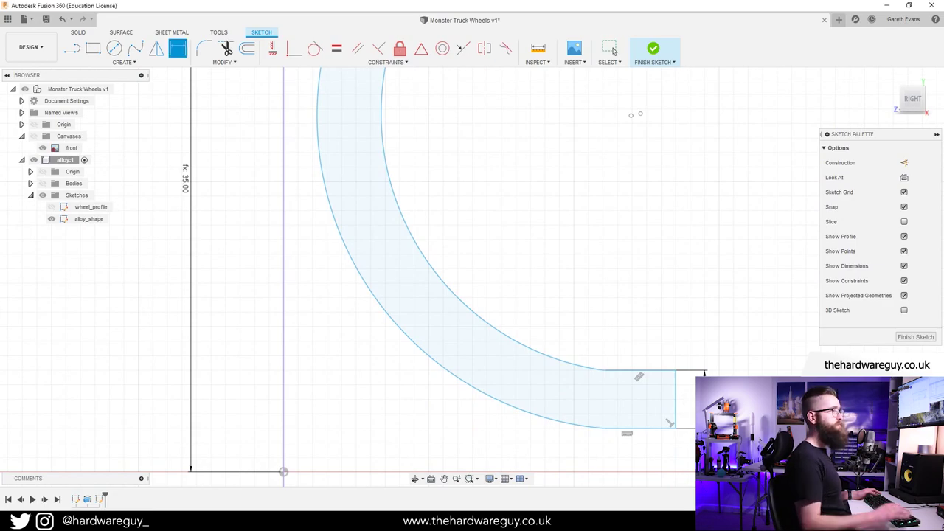
Add a user parameter named spoke_thickness with the unit mm and an expression of 4.
click(223, 62)
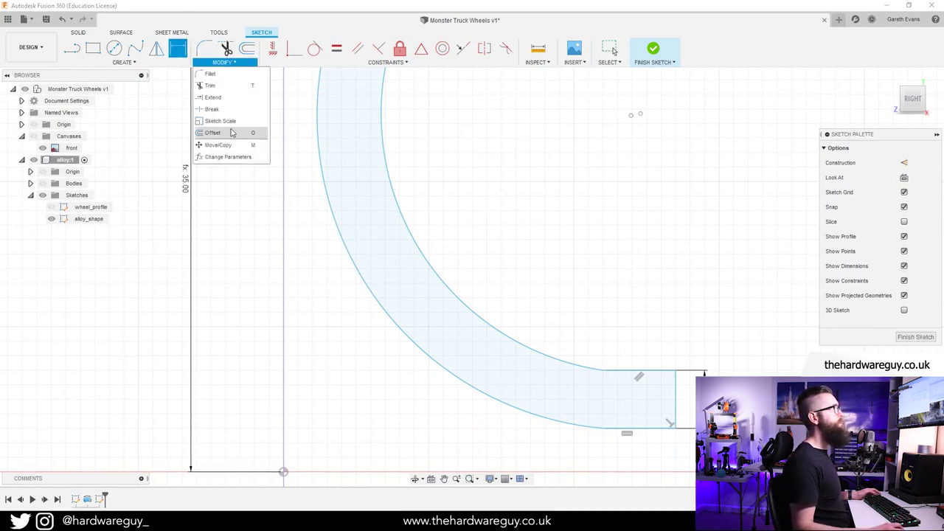
click(226, 154)
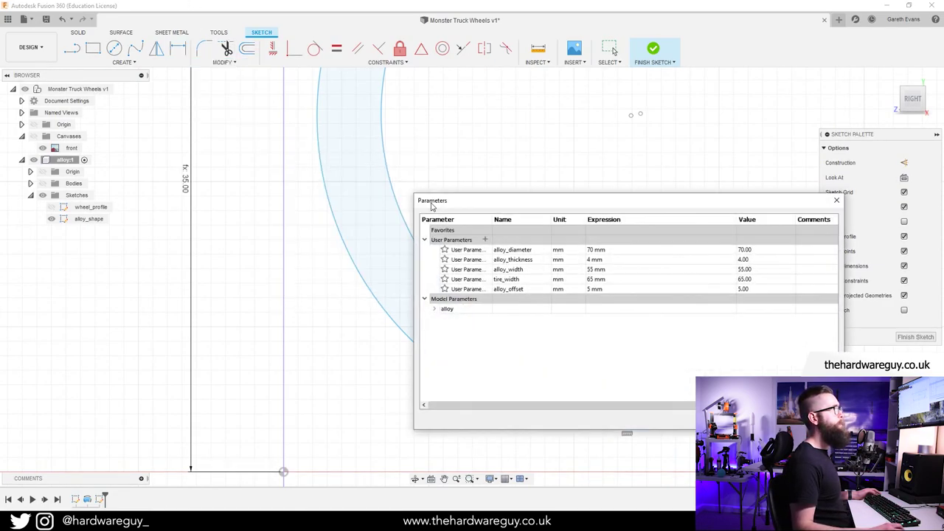
click(484, 240)
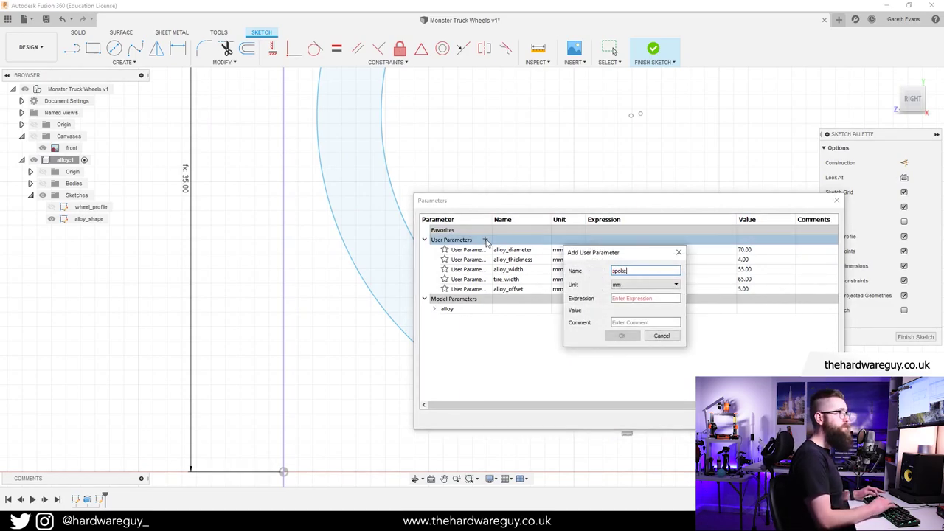
text(spoke_thic)
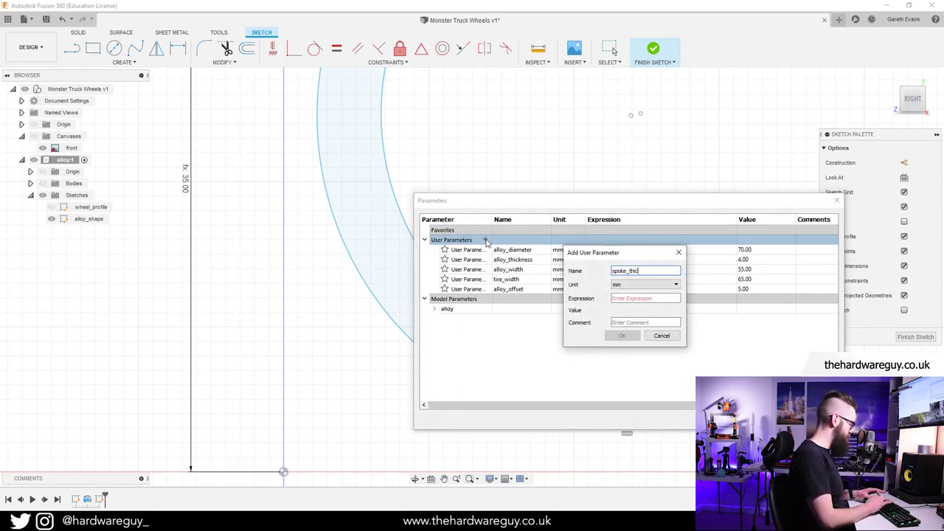
text(kness)
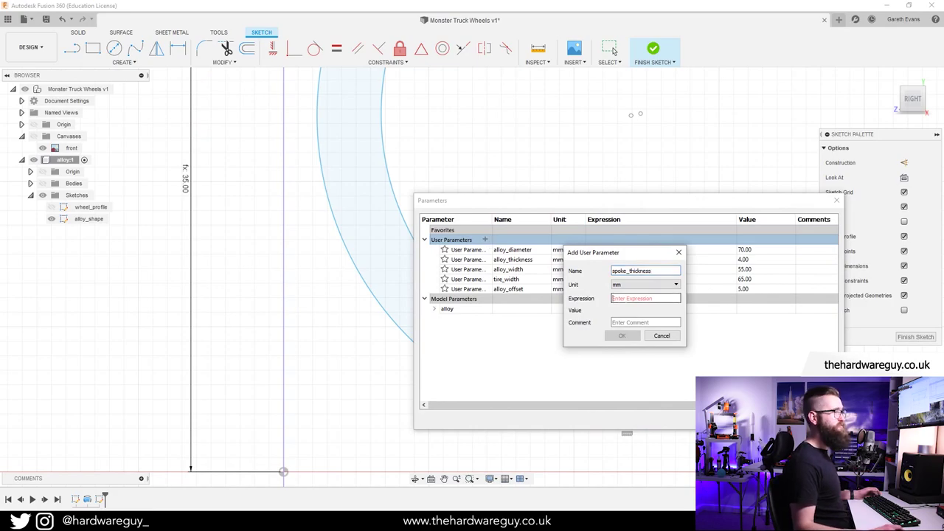
text(4)
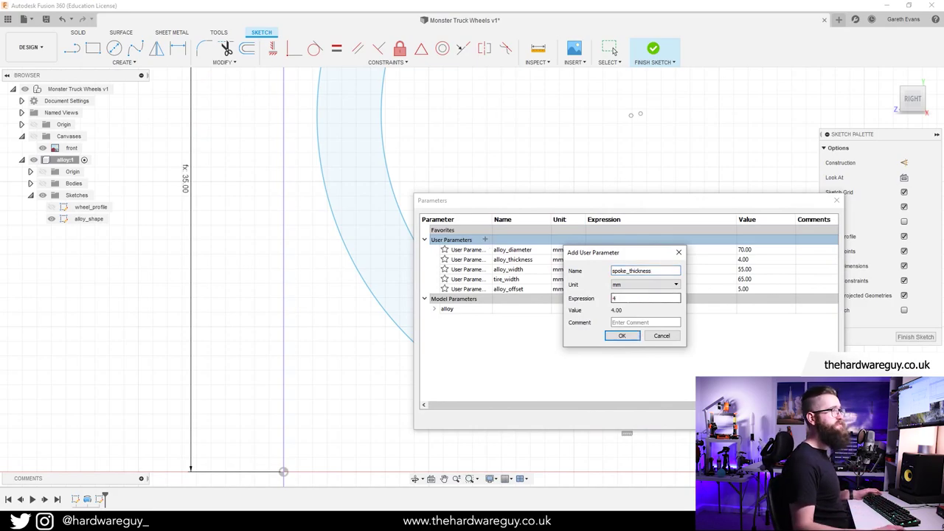
click(622, 336)
click(808, 419)
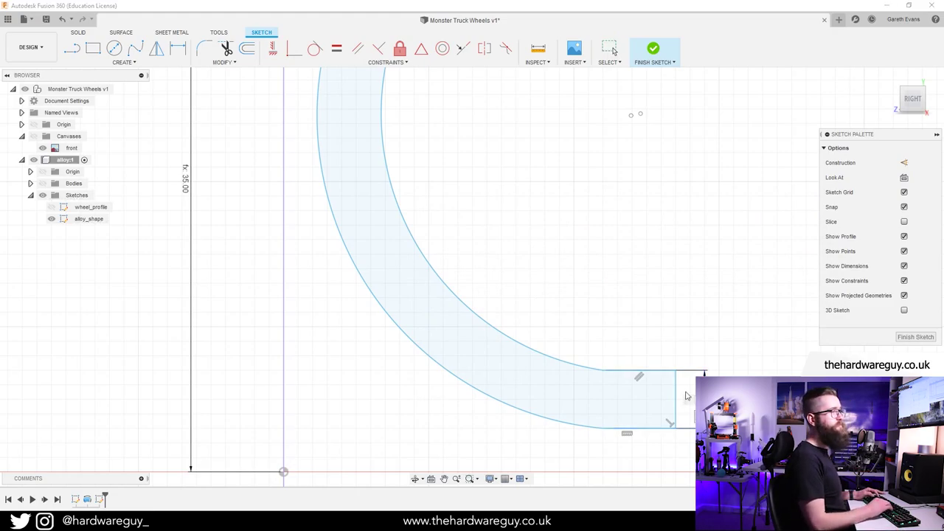
Set the vertical dimension at the arcs' lower ends to spoke_thickness and dimension the profile's upper horizontal line with the same parameter.
key(Return)
scroll(575, 230, down, 3)
middle_drag(505, 138, 494, 289)
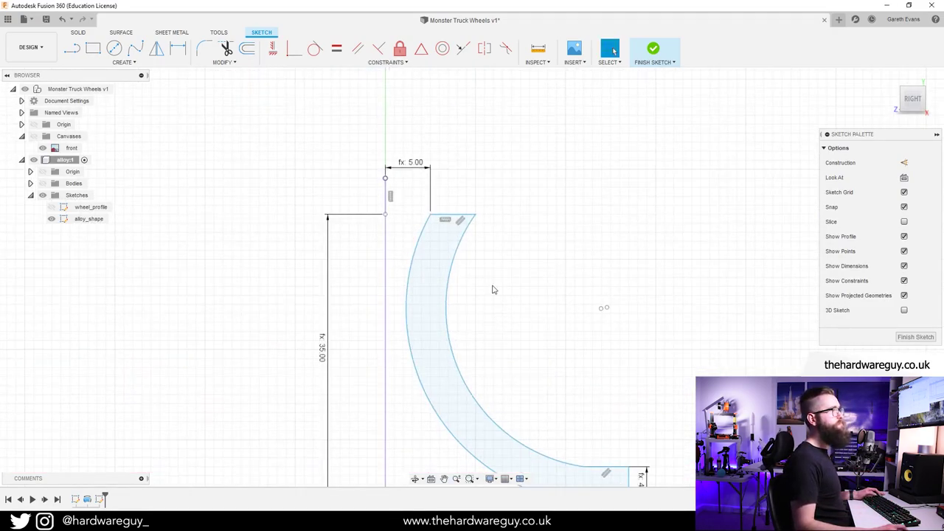
scroll(473, 231, up, 3)
key(d)
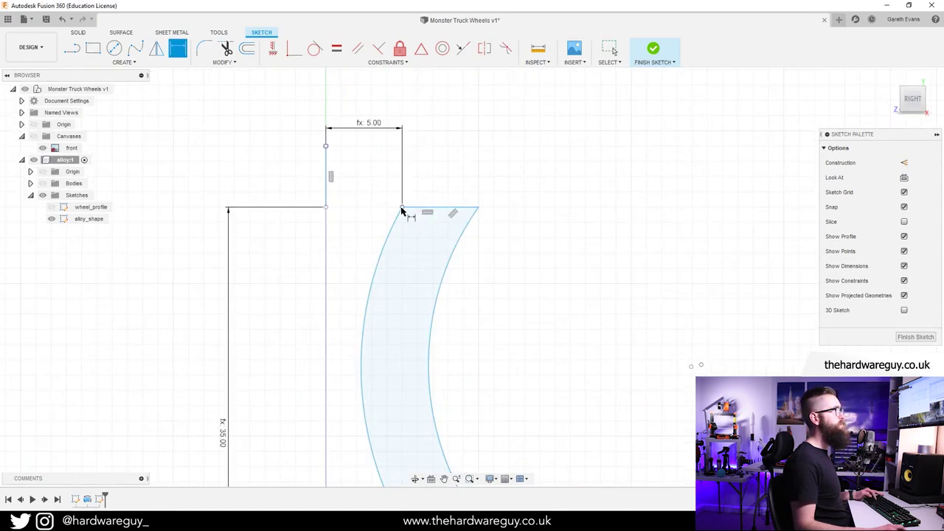
click(476, 211)
click(441, 136)
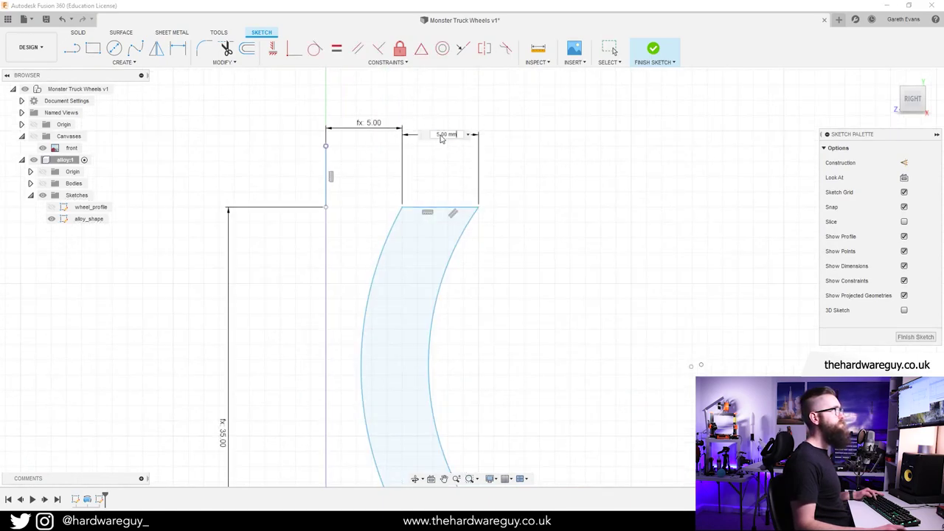
text(spoke_thickness)
key(Return)
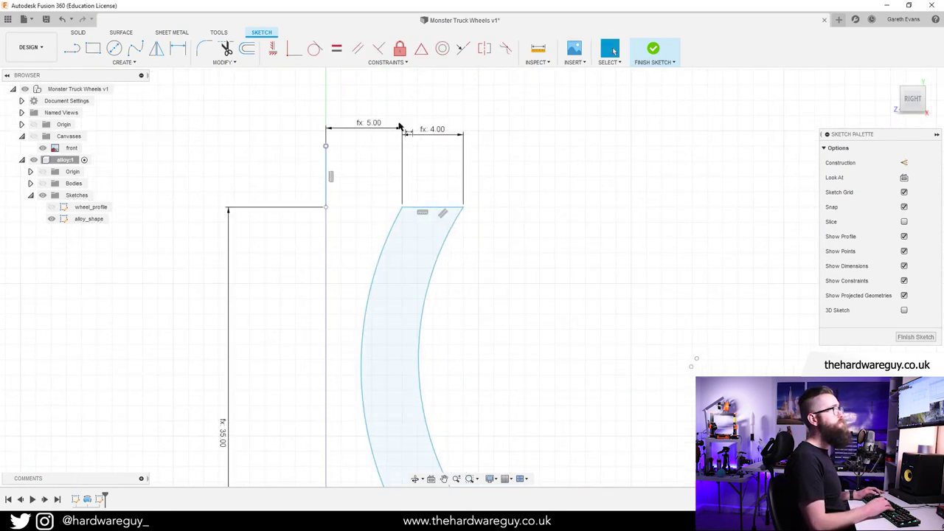
Undo both spoke thickness dimensions, the new user parameter and the hiding of the alloy's bodies.
scroll(497, 246, down, 3)
scroll(531, 263, up, 3)
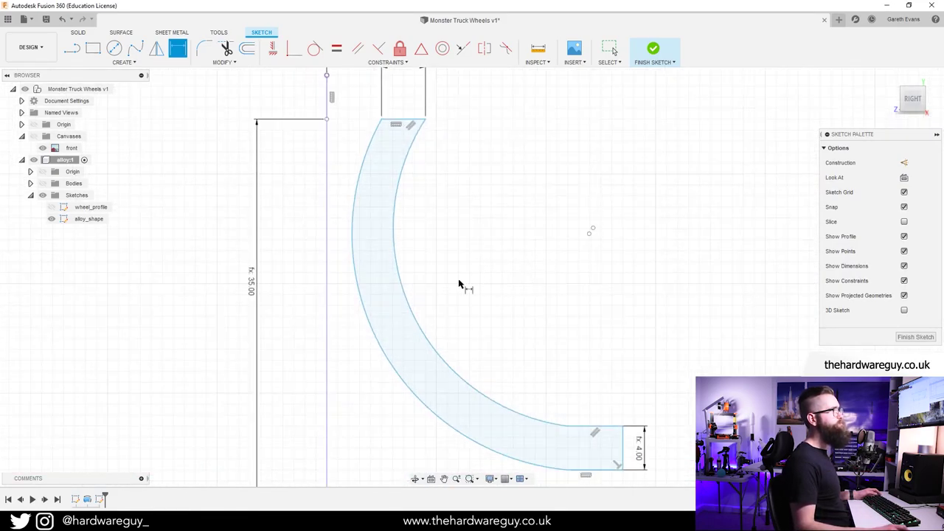
scroll(459, 284, down, 3)
scroll(468, 266, up, 1)
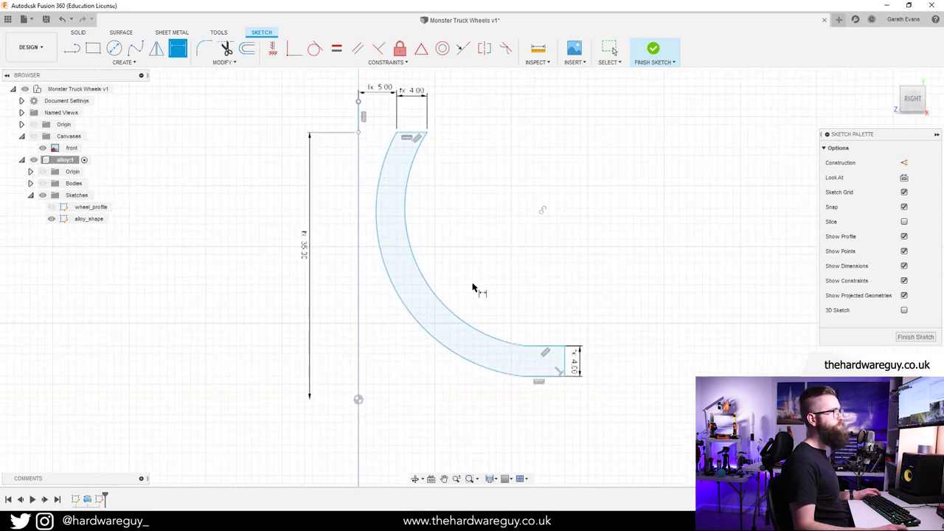
scroll(613, 352, up, 5)
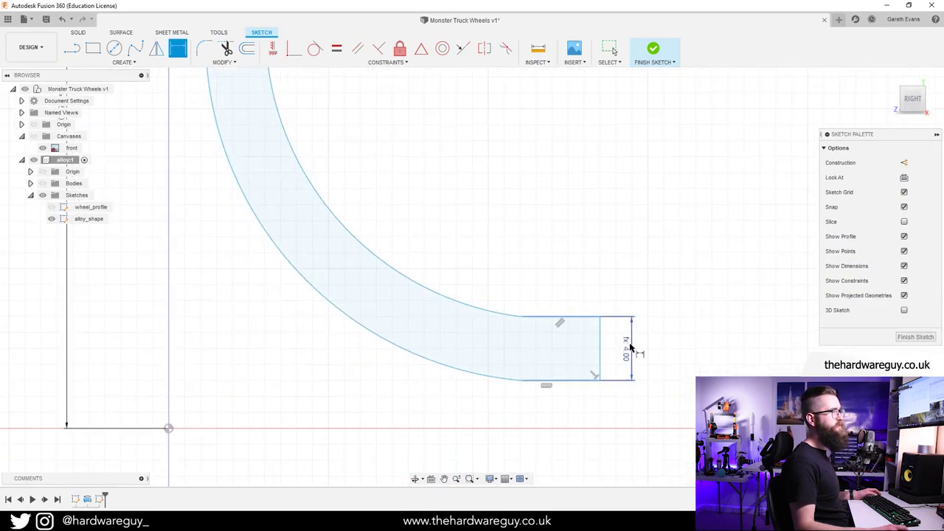
scroll(573, 261, down, 3)
middle_drag(492, 263, 498, 277)
key(Escape)
key(ctrl+z)
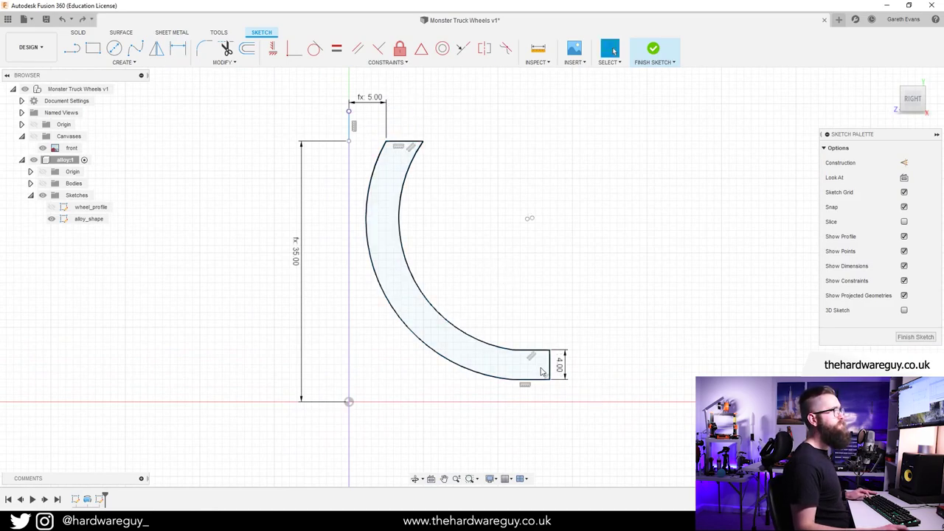
scroll(538, 366, up, 4)
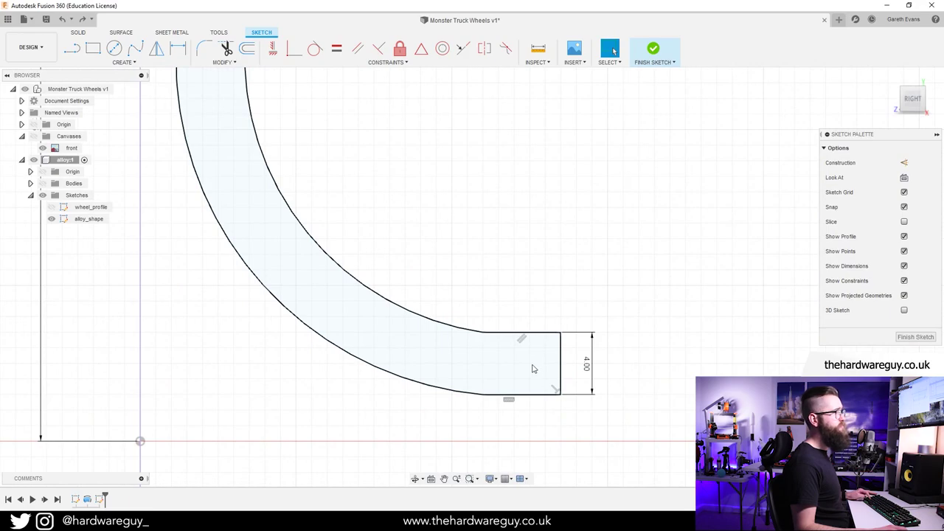
key(ctrl+z)
key(ctrl+z)
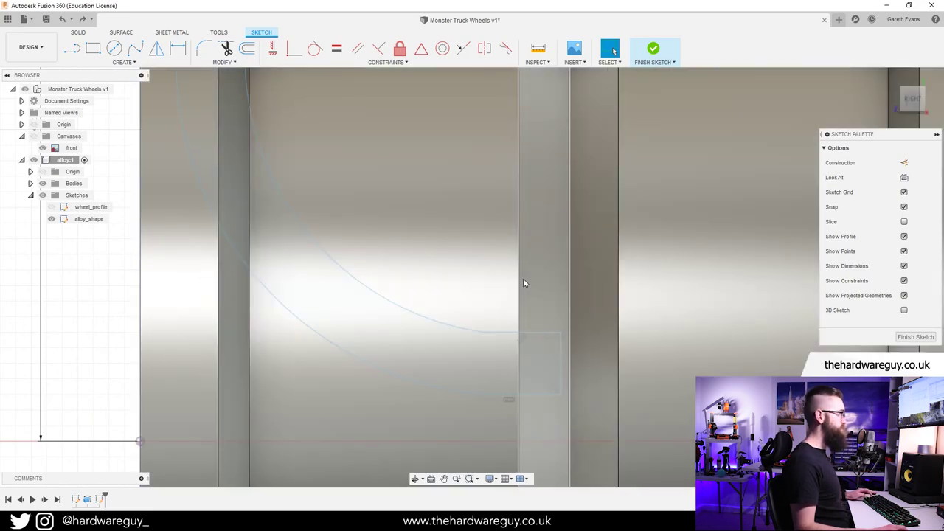
Hide the alloy's bodies again and place a vertical dimension between the points where the arcs meet the lower horizontal lines.
scroll(524, 284, down, 5)
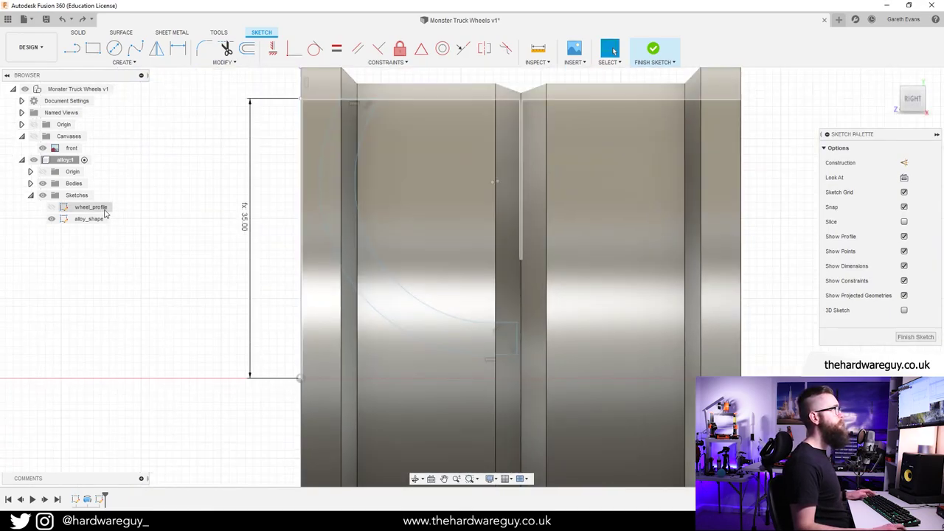
scroll(314, 114, up, 2)
scroll(315, 114, down, 1)
middle_drag(251, 129, 254, 245)
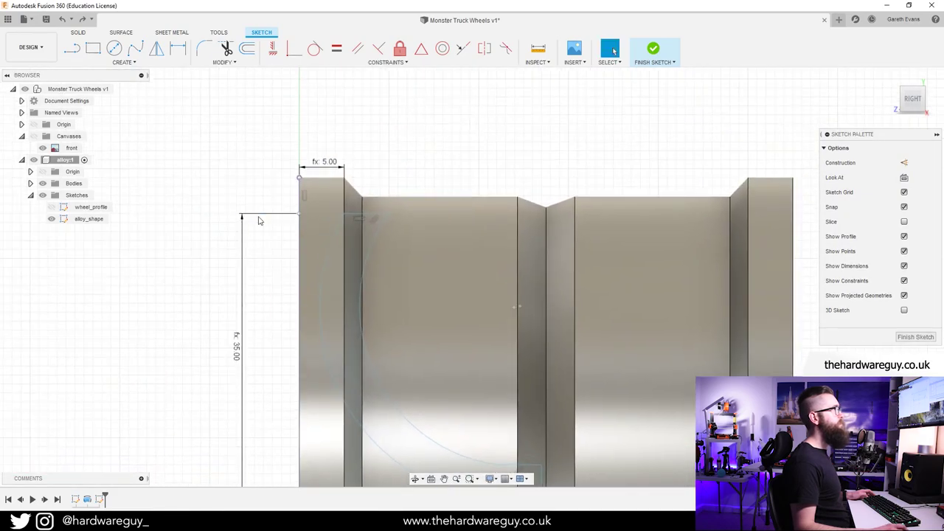
middle_drag(255, 340, 249, 236)
click(43, 183)
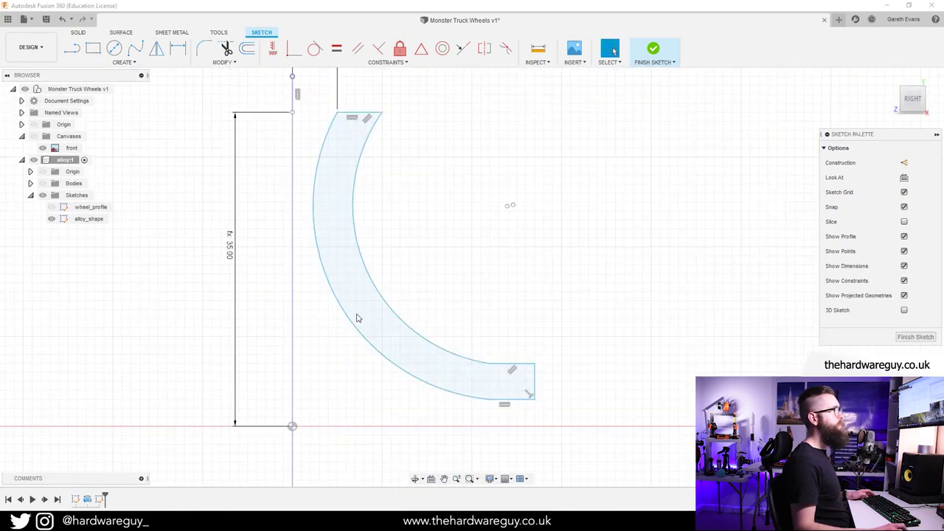
scroll(532, 393, up, 3)
key(d)
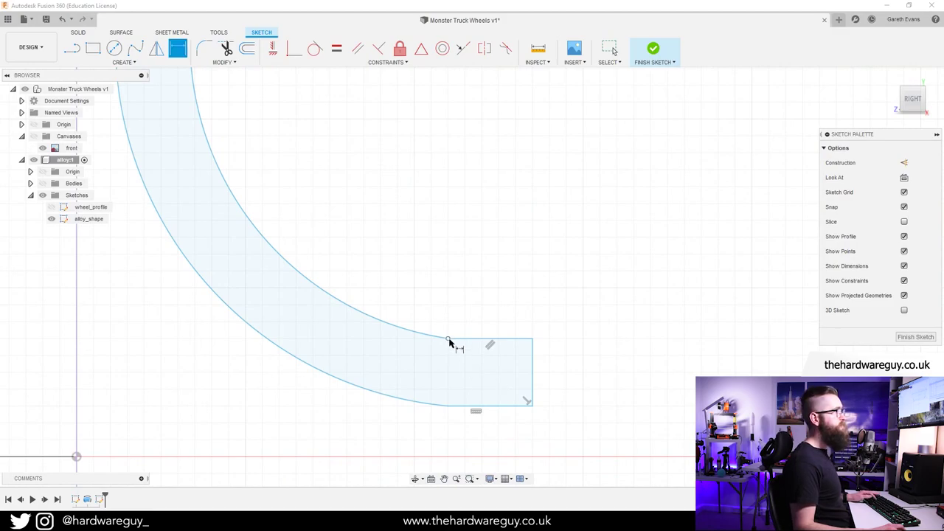
click(448, 340)
click(448, 406)
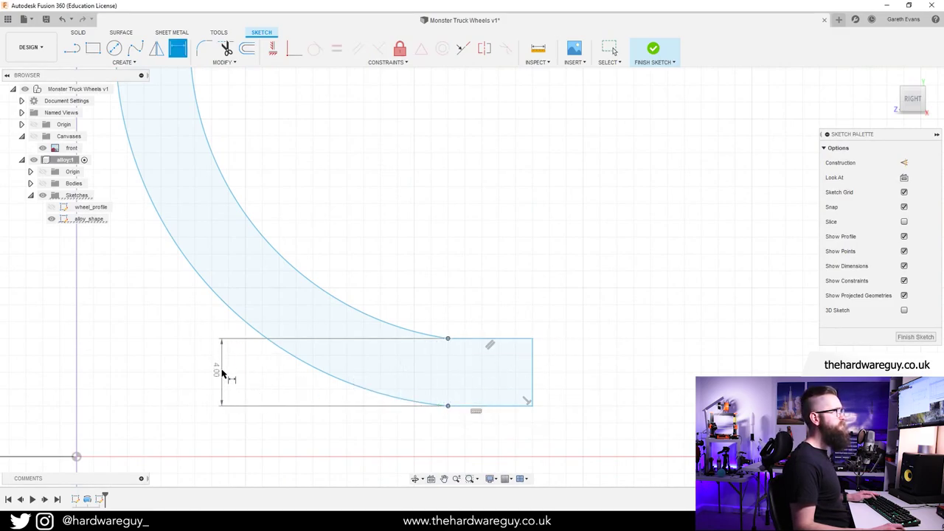
click(222, 374)
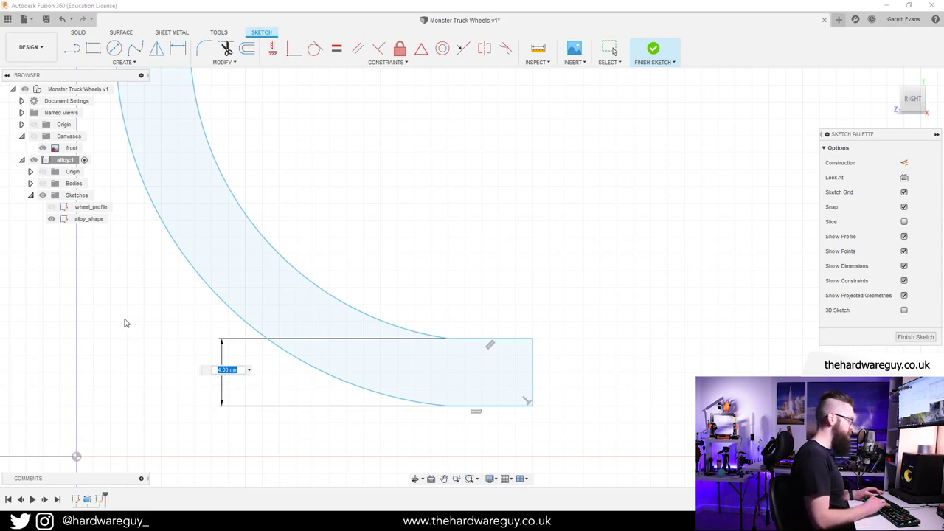
text(al)
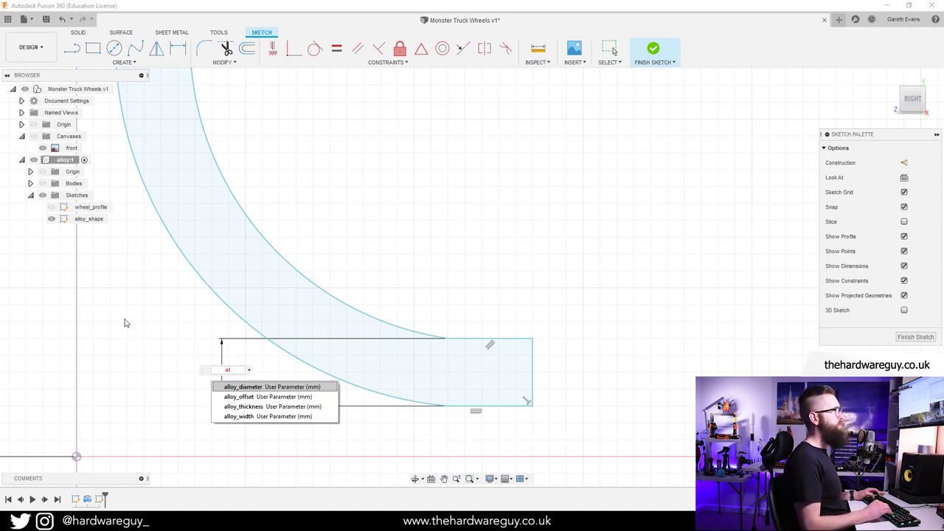
key(BackSpace)
key(BackSpace)
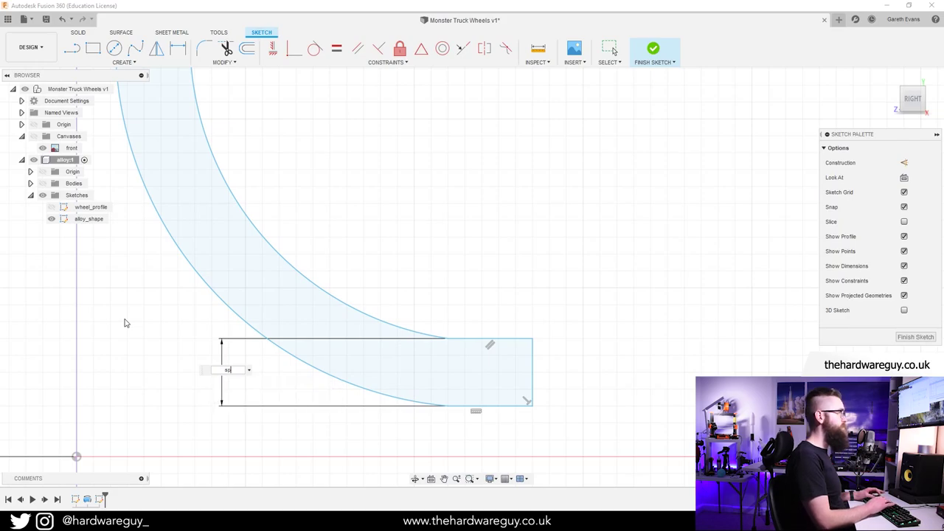
text(spok)
key(BackSpace)
key(BackSpace)
key(BackSpace)
key(BackSpace)
key(Escape)
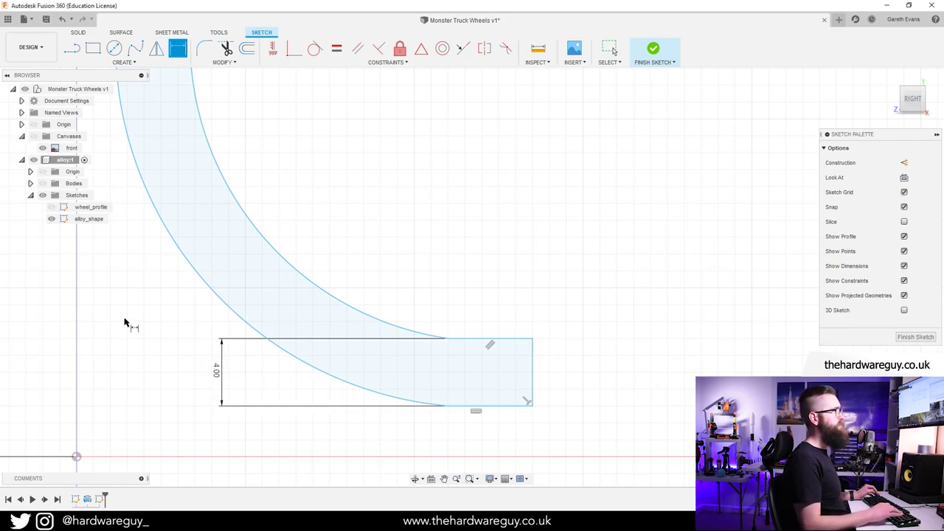
Add a user parameter named spoke_thickness in mm with an expression of 4, and close the parameters dialog.
click(223, 62)
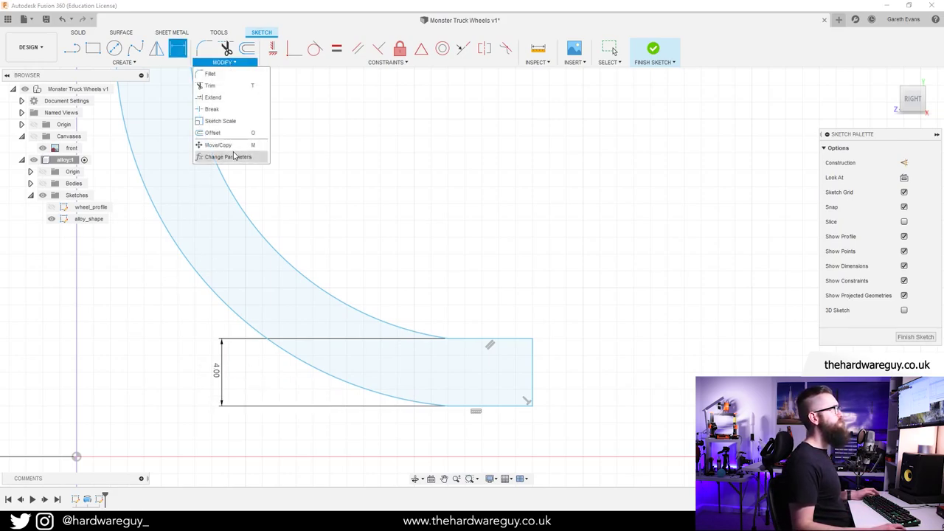
click(221, 156)
click(485, 240)
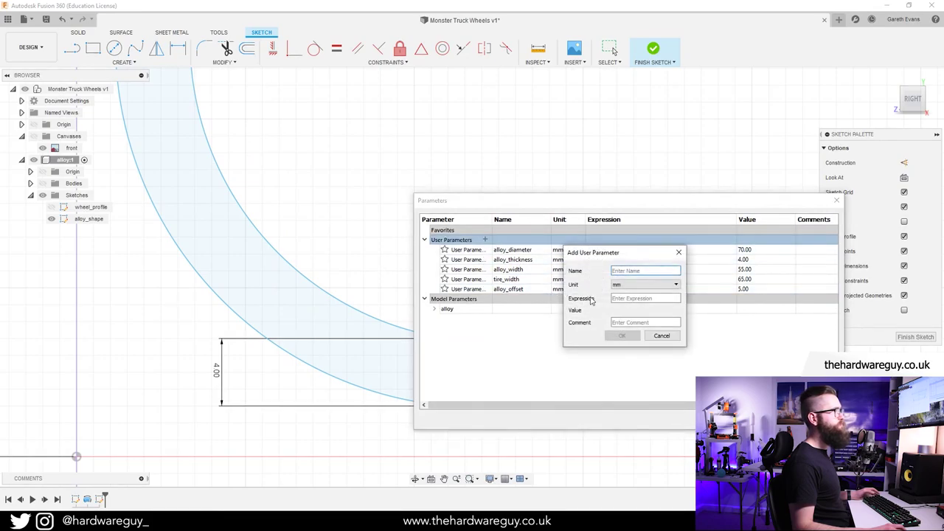
text(spoke)
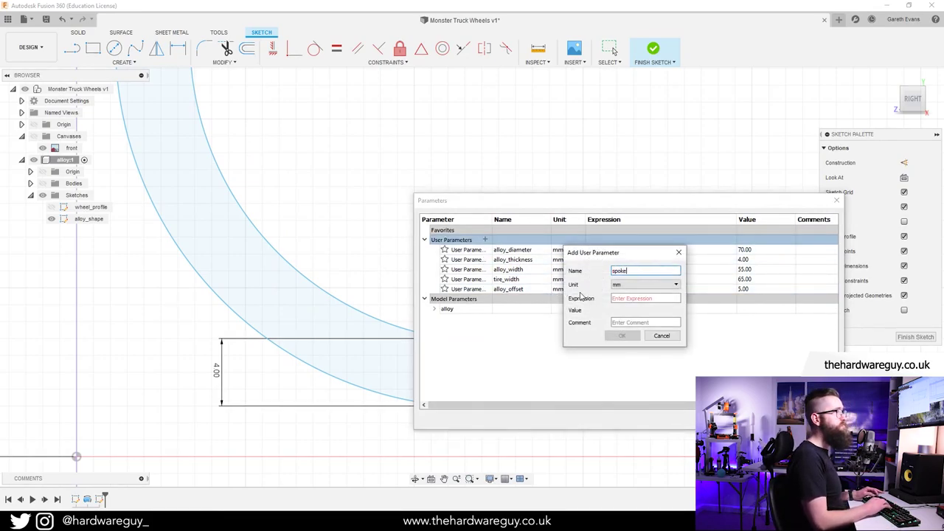
text(_thicknes)
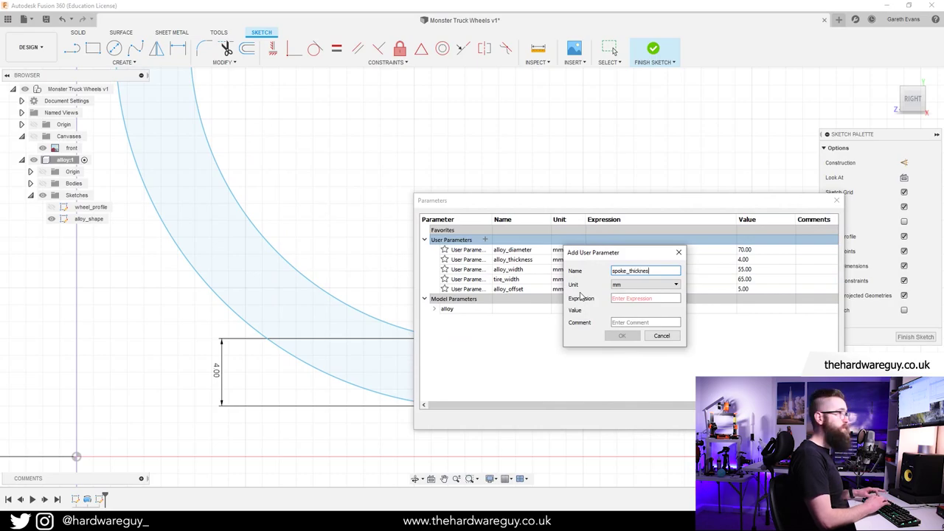
text(4)
key(Return)
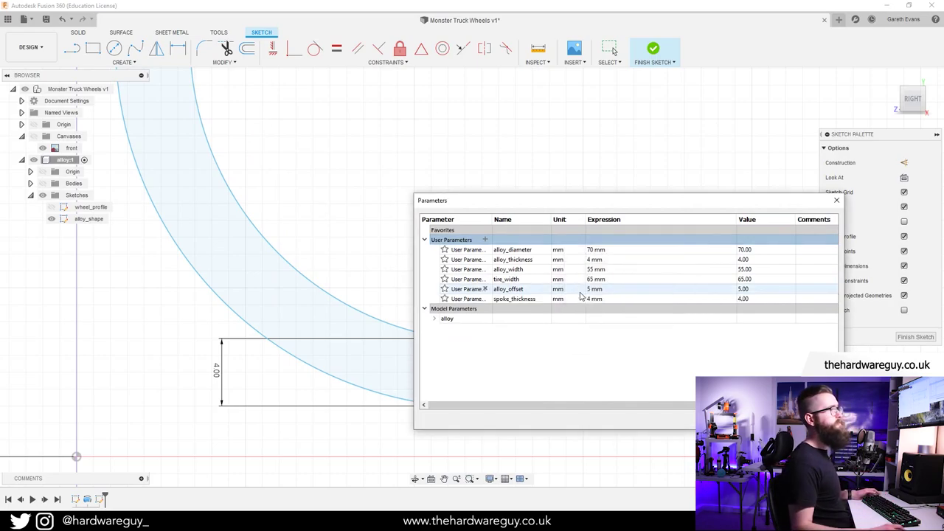
key(Return)
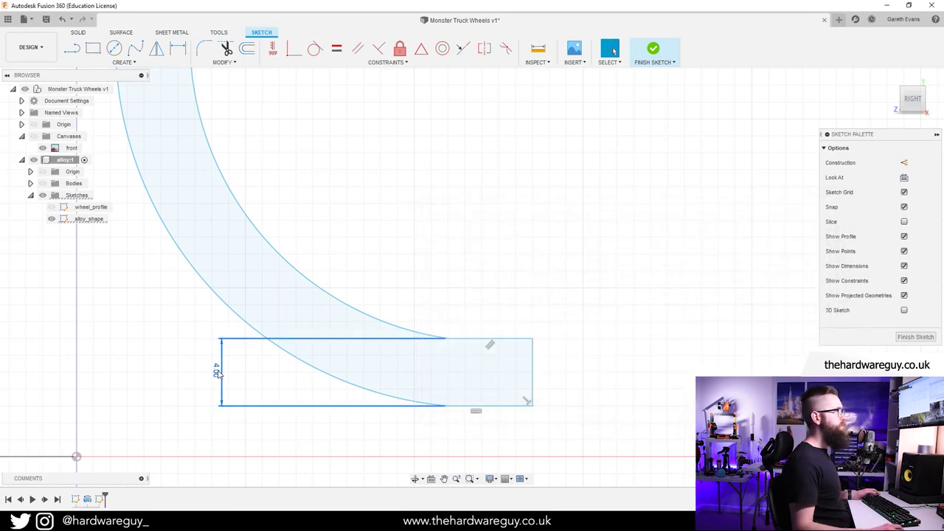
Set the vertical dimension between the arcs' lower ends to the spoke_thickness parameter.
double_click(216, 370)
text(sp)
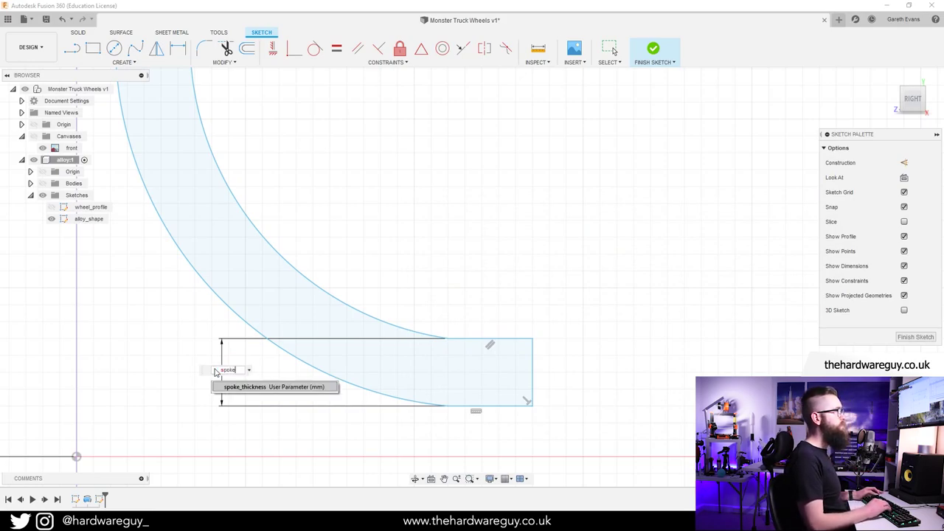
text(oke)
key(Return)
key(Return)
Dimension the profile's upper horizontal line with the spoke_thickness parameter.
scroll(216, 367, down, 3)
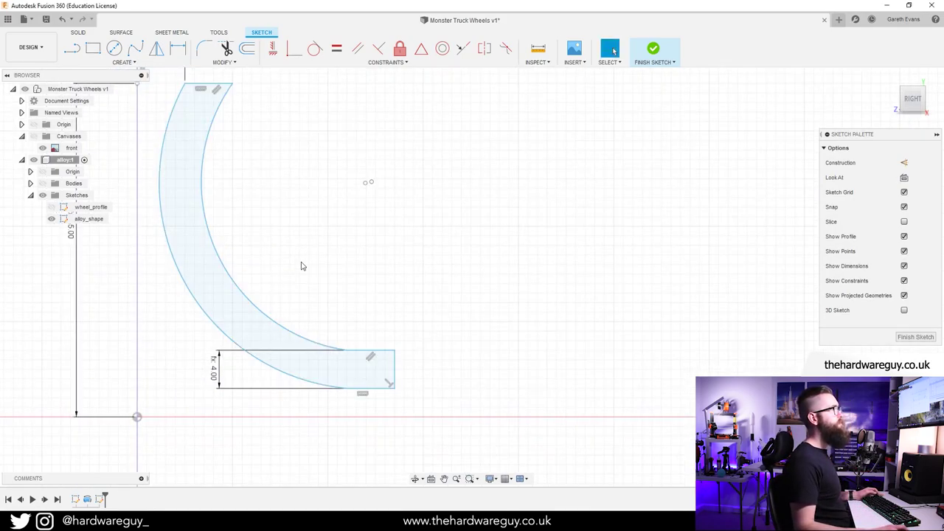
middle_drag(301, 267, 418, 362)
key(d)
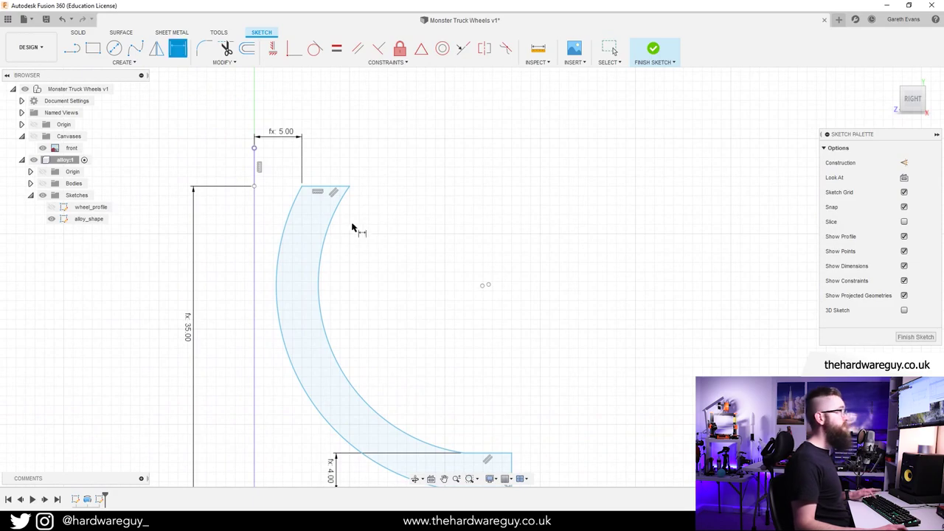
click(344, 187)
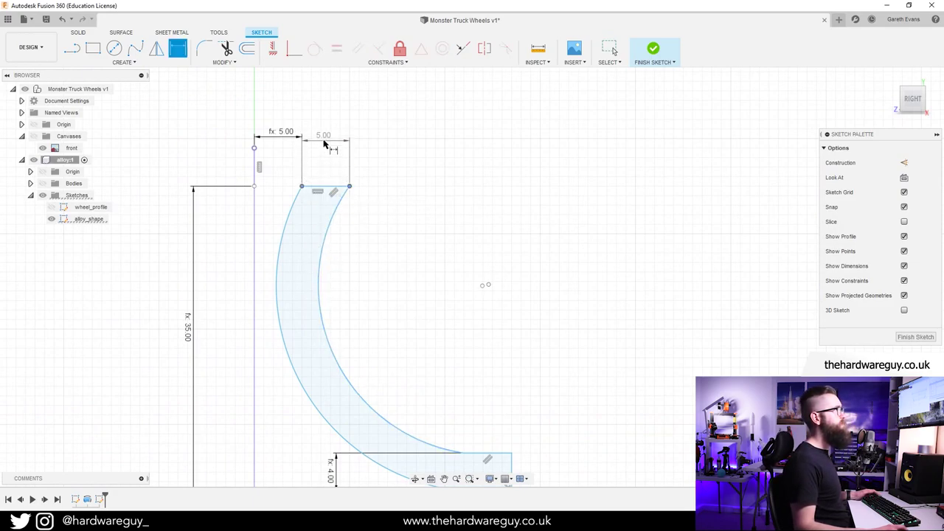
click(328, 140)
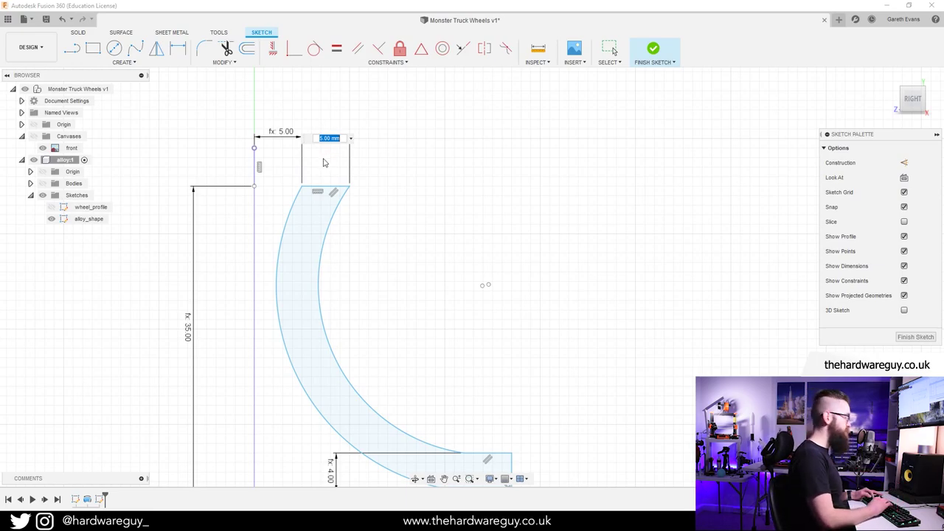
text(4)
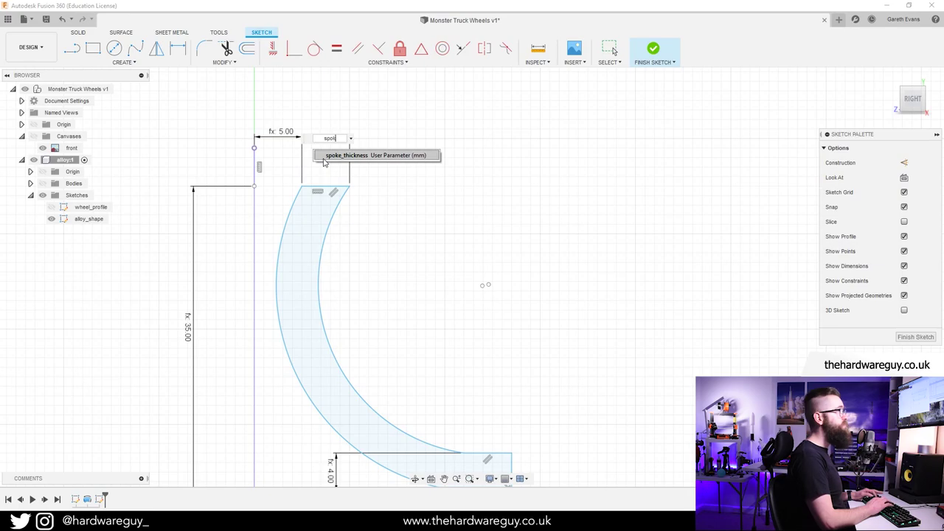
key(Return)
Add radius dimensions to the outer and inner spoke arcs, keeping their current radii.
scroll(344, 215, down, 2)
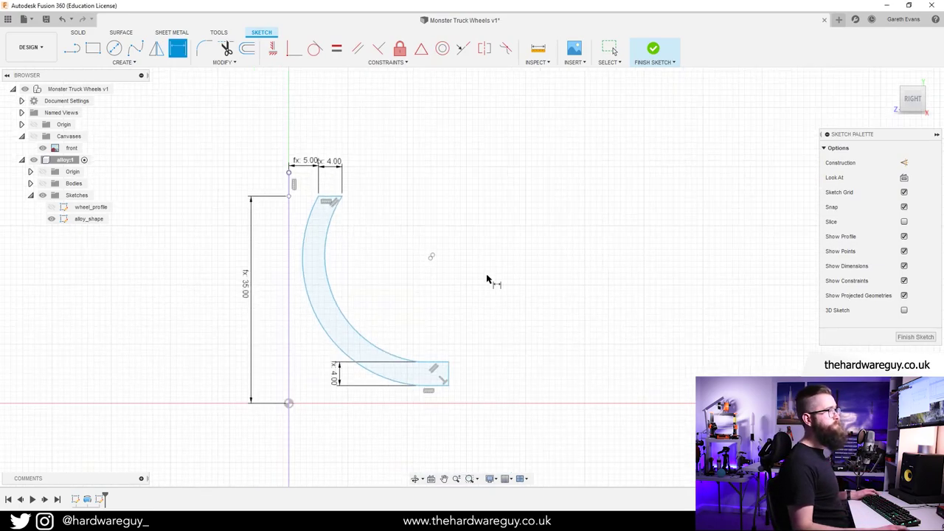
middle_drag(396, 307, 424, 279)
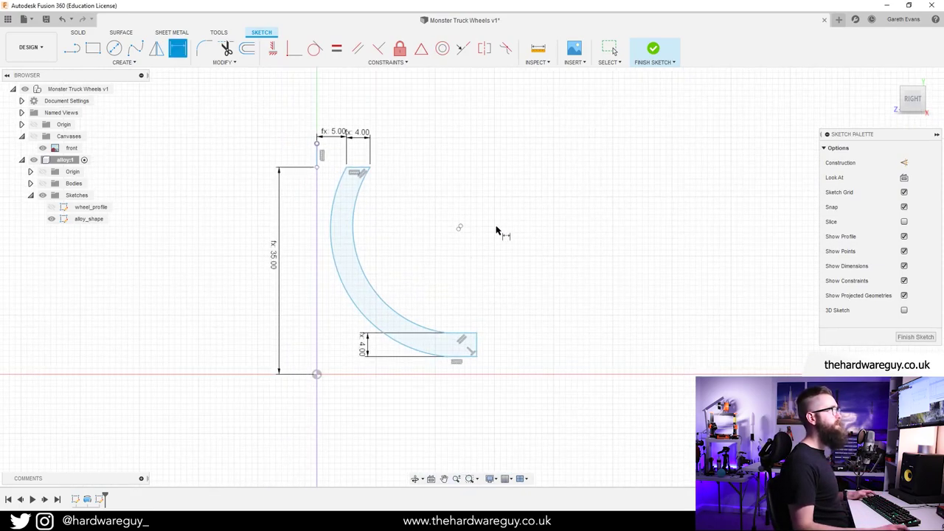
click(352, 298)
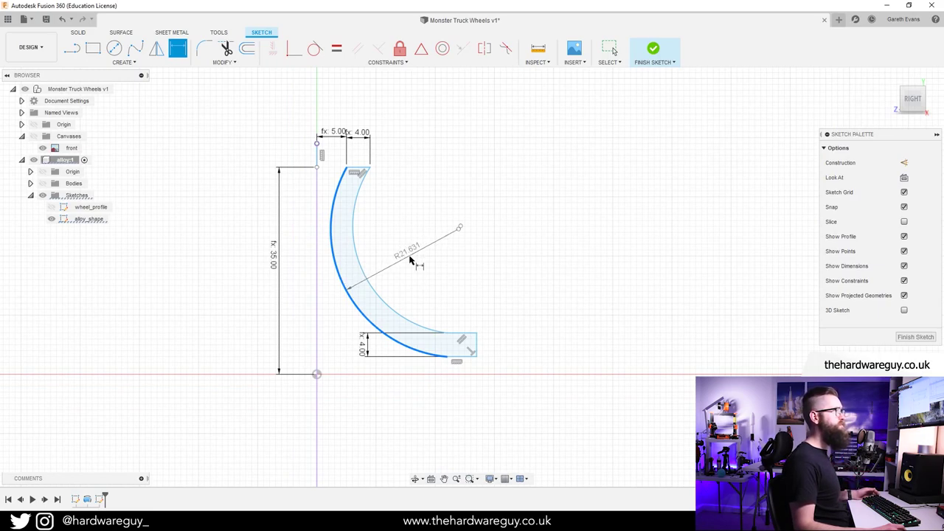
click(410, 264)
key(Return)
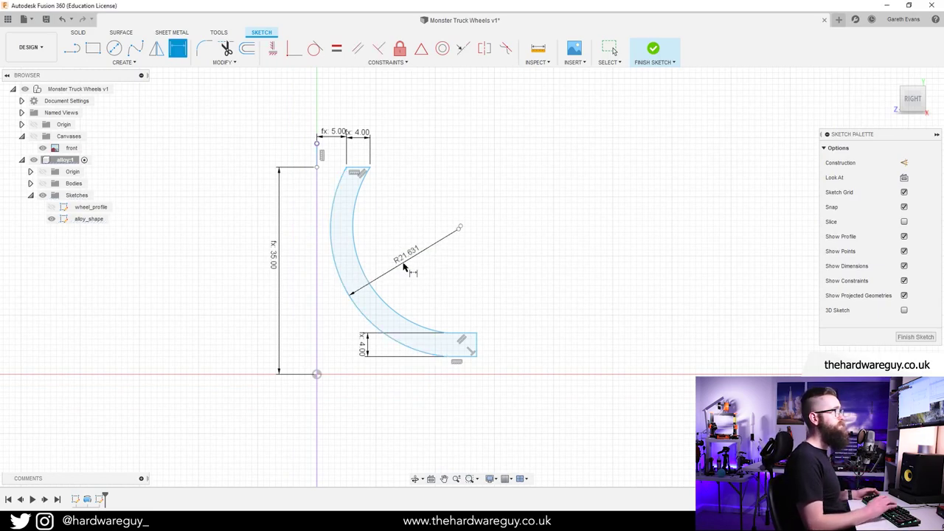
click(363, 275)
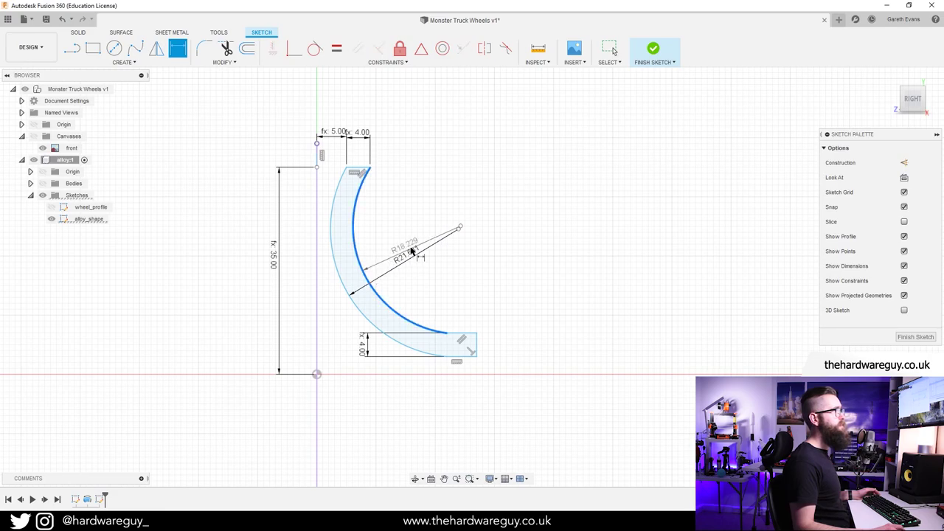
click(459, 227)
click(412, 226)
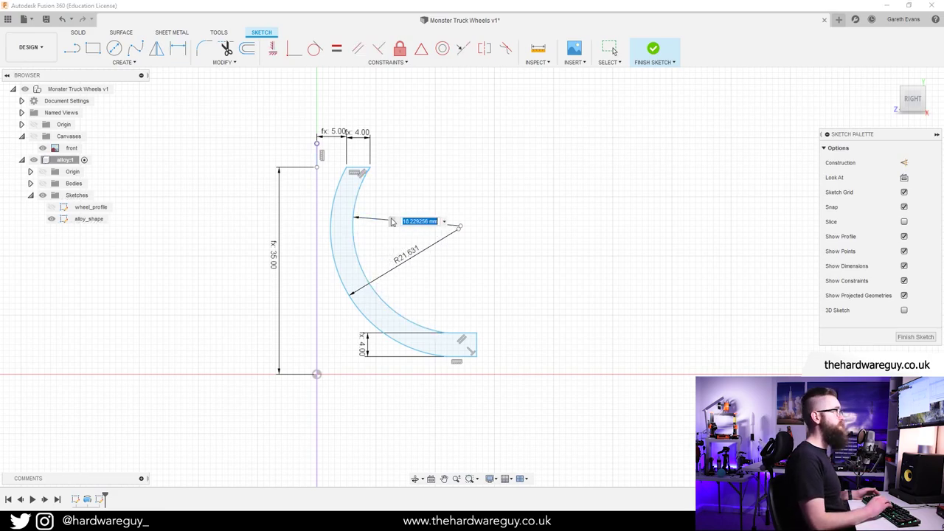
key(Return)
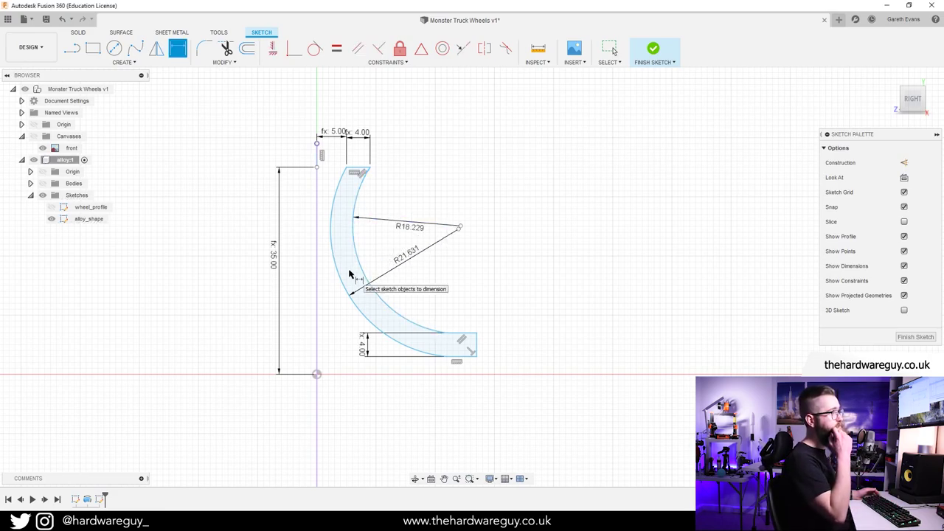
Dimension the vertical distance from the inner arc's upper end to the origin as half of alloy_diameter.
scroll(336, 281, up, 2)
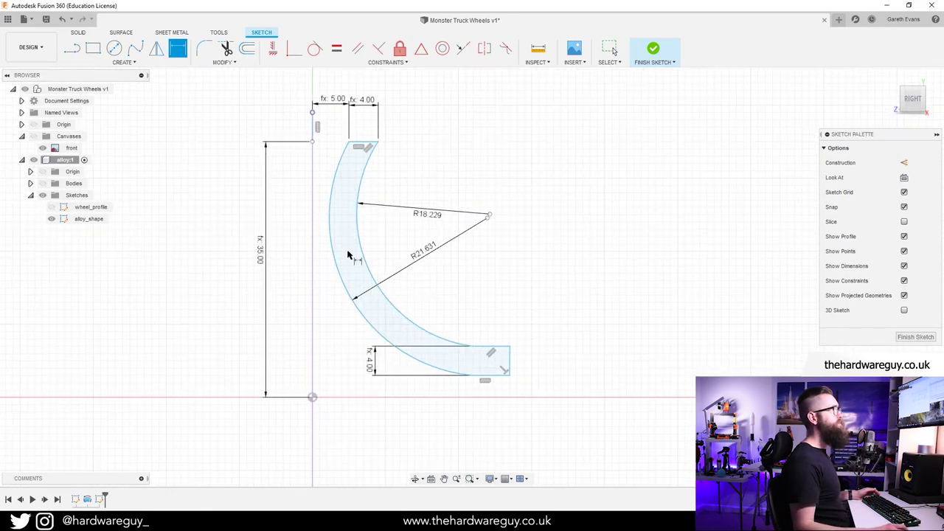
click(379, 142)
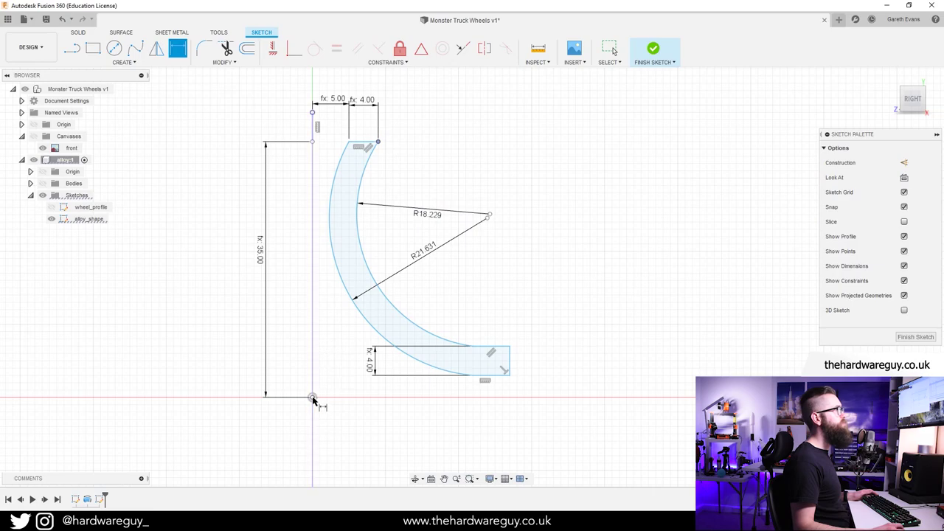
click(313, 396)
click(579, 250)
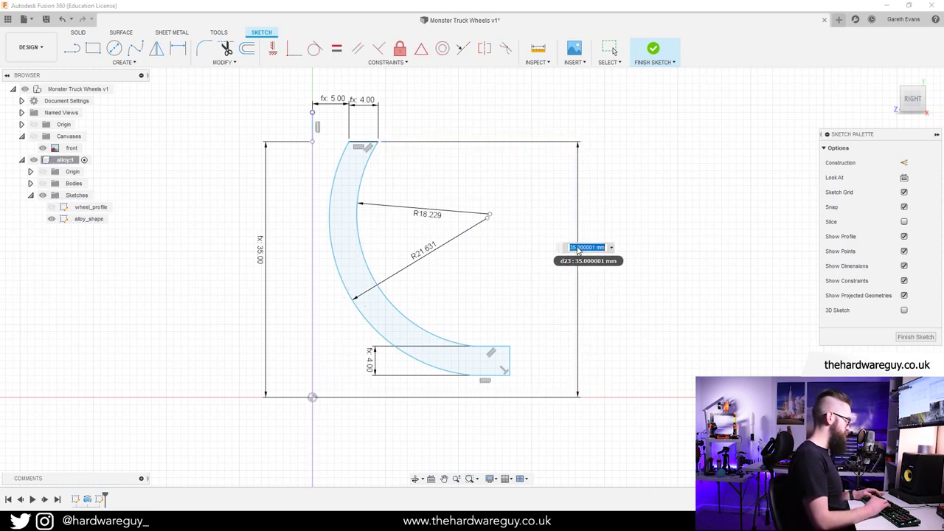
text(alloy_diameter /)
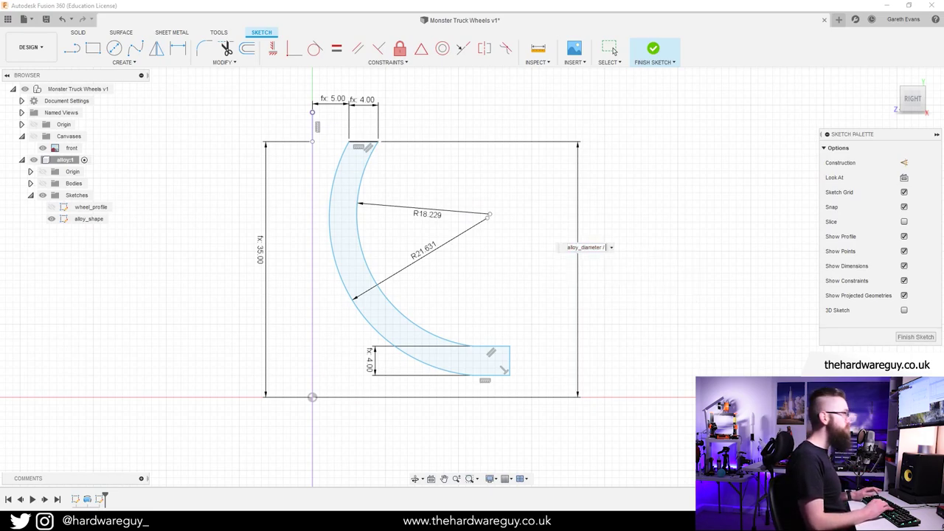
key(Return)
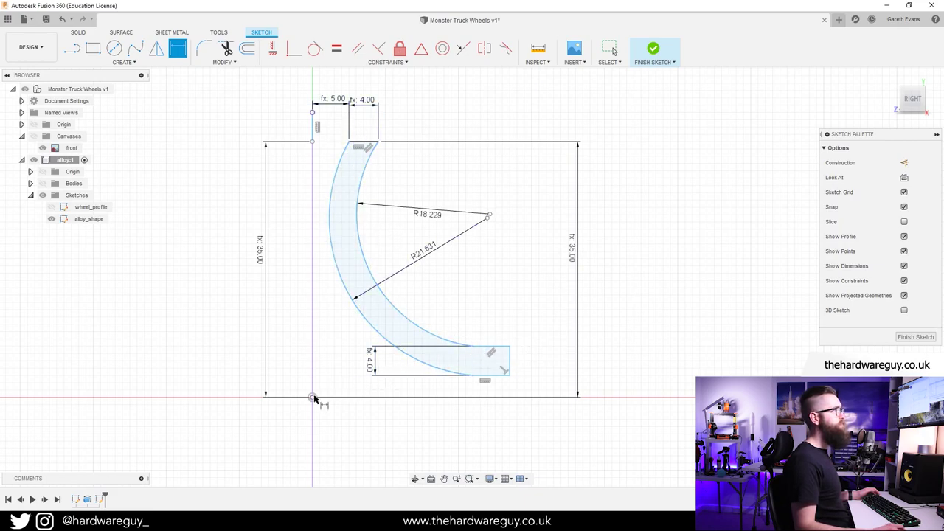
Dimension the horizontal distances from the origin to the lower ends of the inner and outer arcs, keeping their current values.
click(473, 346)
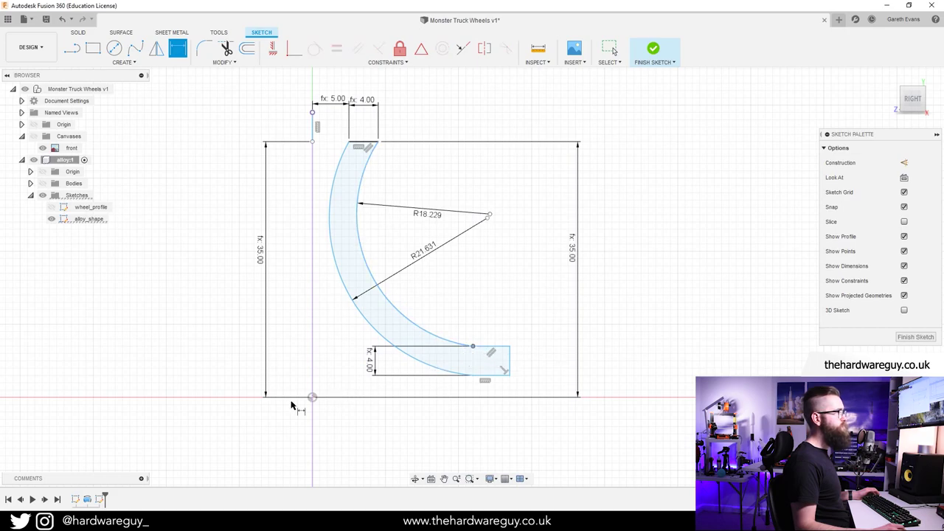
click(312, 399)
click(393, 431)
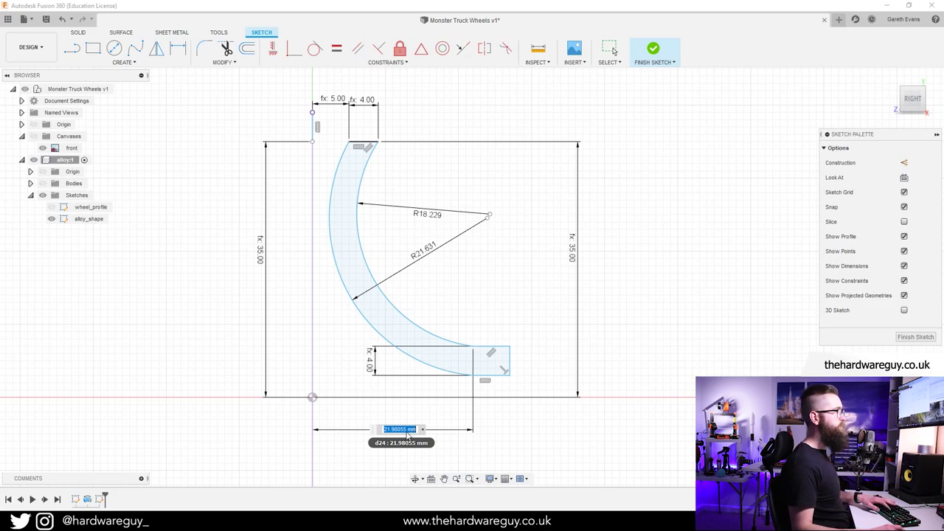
key(Return)
click(473, 376)
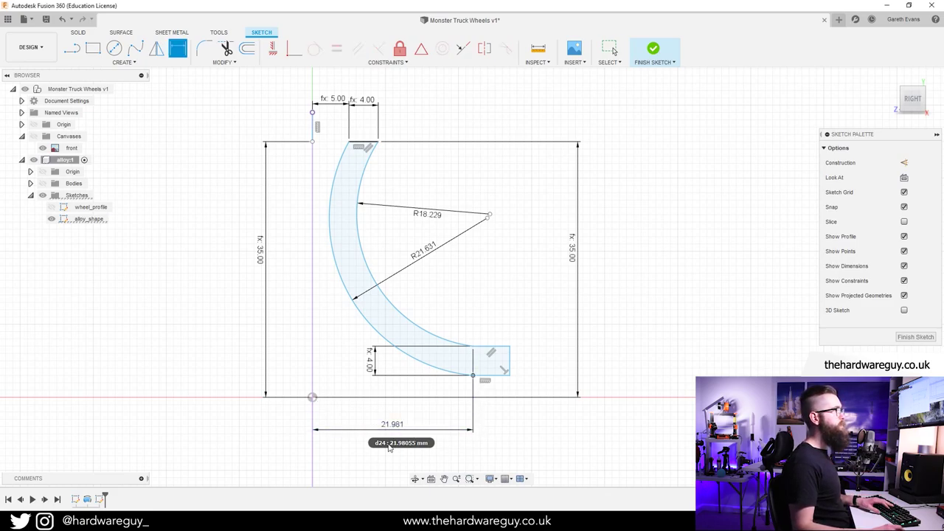
click(312, 398)
click(393, 469)
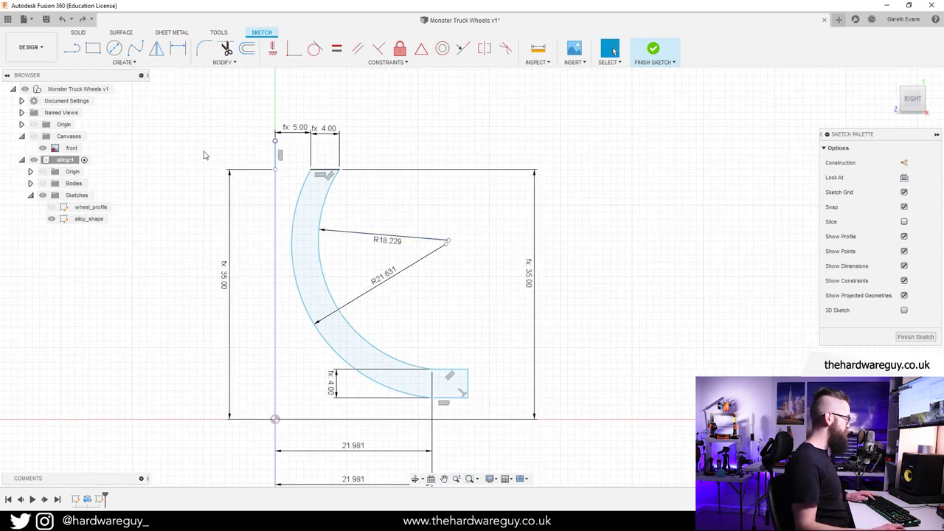
Dimension the vertical distance from the outer arc's centre point to the origin, keeping its current value.
key(d)
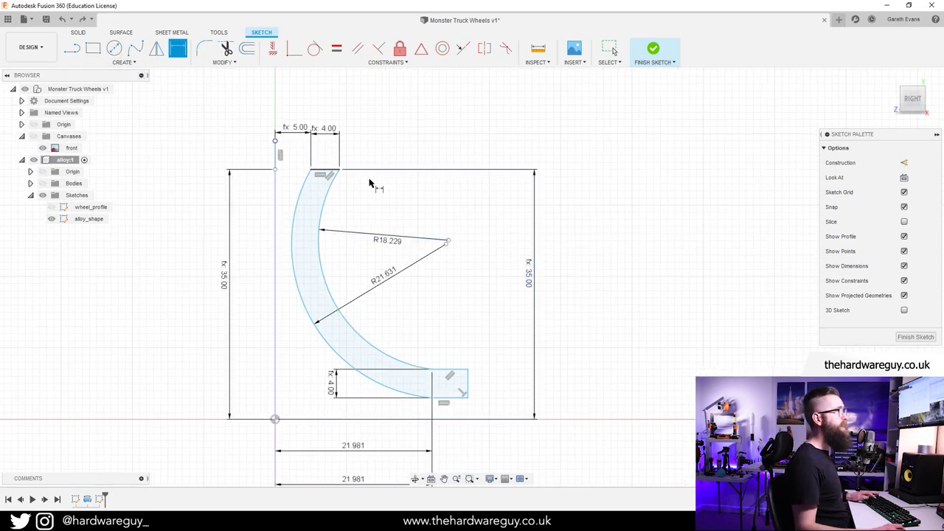
click(446, 244)
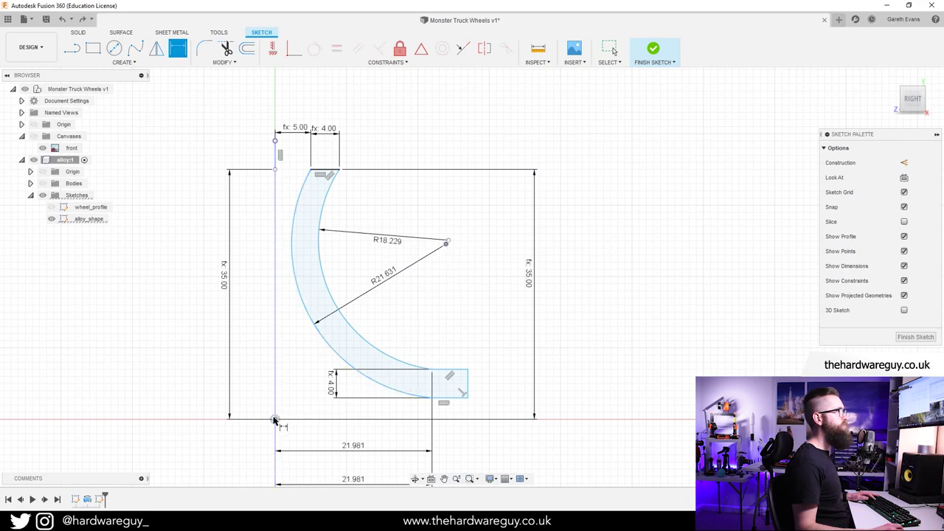
click(333, 417)
click(643, 337)
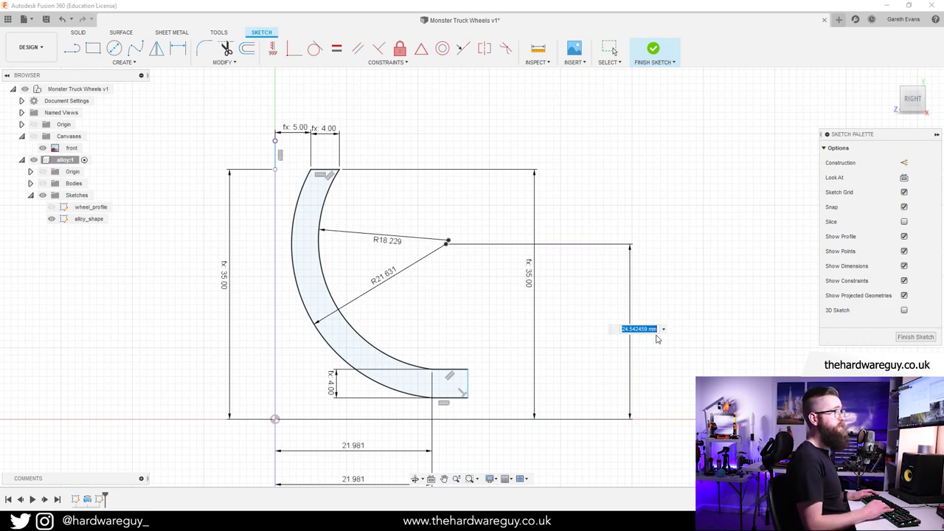
key(Return)
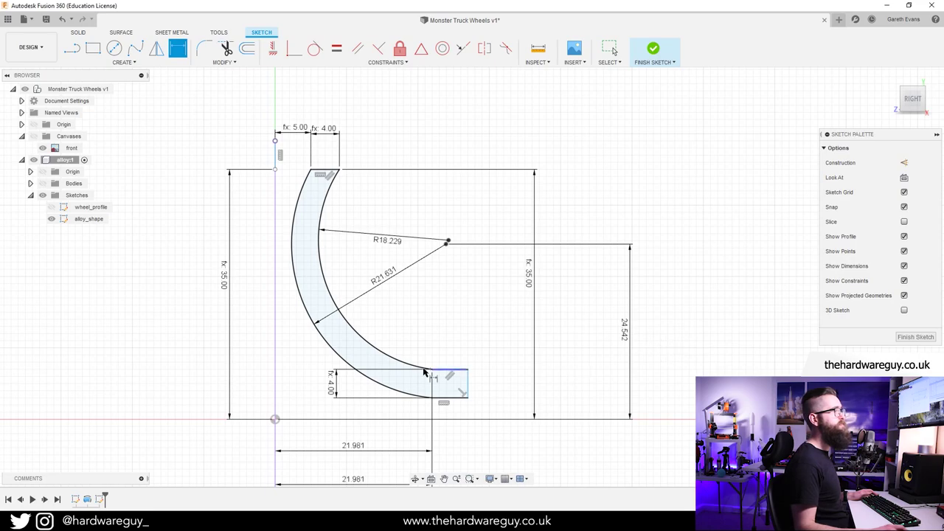
Dimension the horizontal distance from the outer arc's lower end to the spoke profile's vertical end line, keeping its current value.
scroll(439, 361, up, 2)
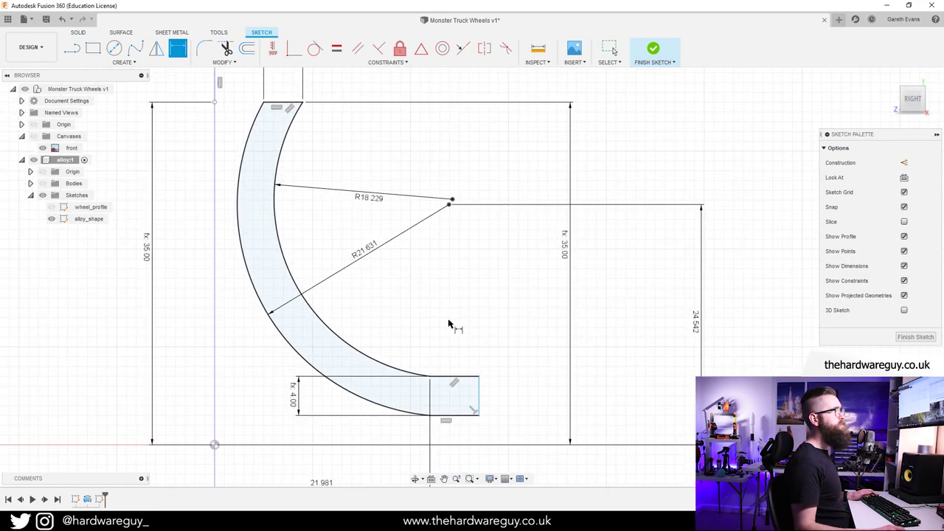
scroll(447, 322, down, 1)
scroll(443, 316, up, 4)
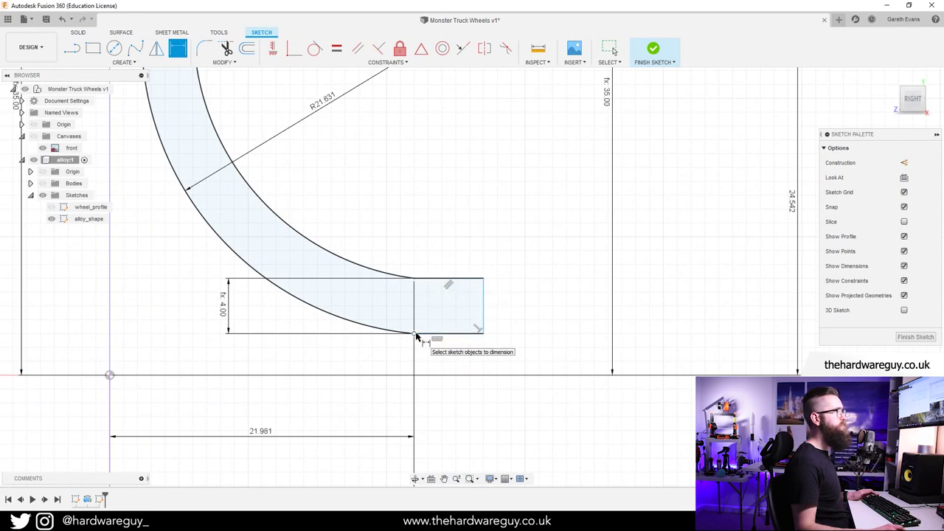
click(484, 320)
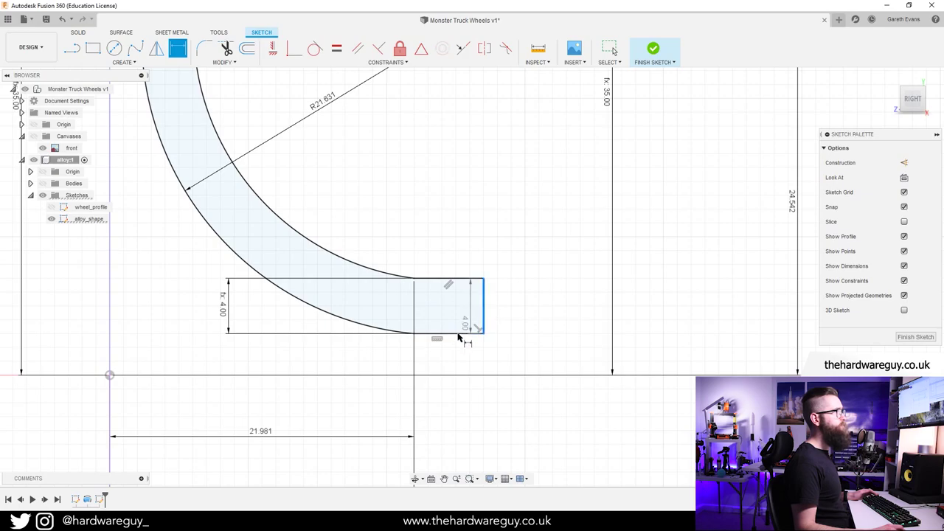
click(415, 333)
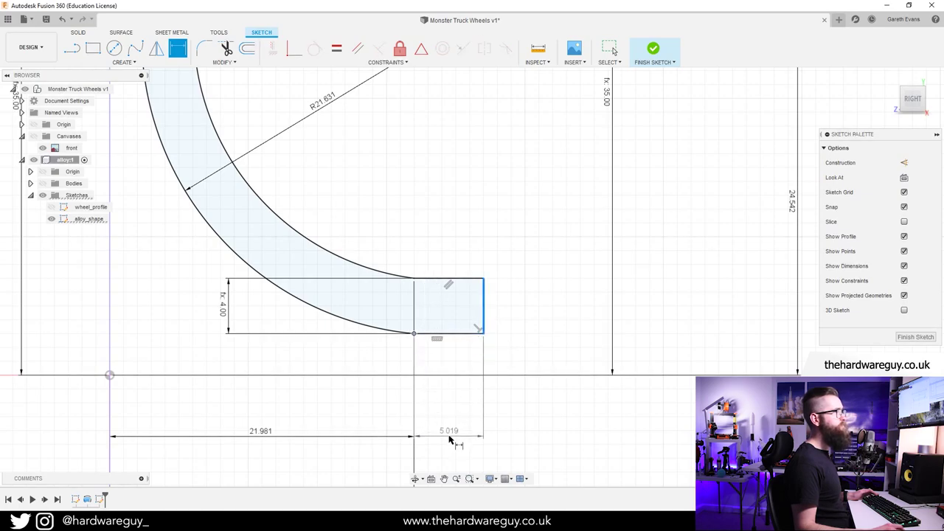
click(450, 436)
key(Return)
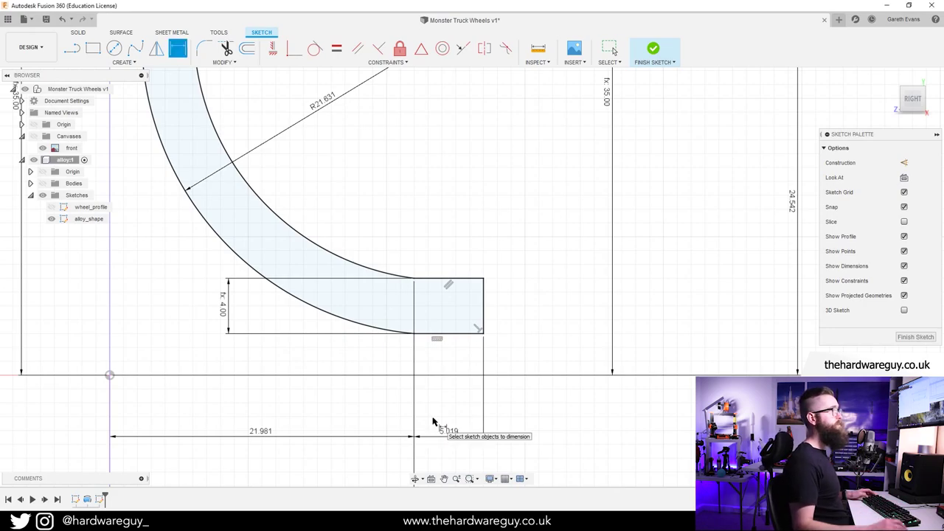
Finish the alloy_shape sketch and show the alloy component's bodies.
scroll(505, 314, down, 3)
scroll(523, 270, down, 3)
middle_drag(524, 270, 511, 321)
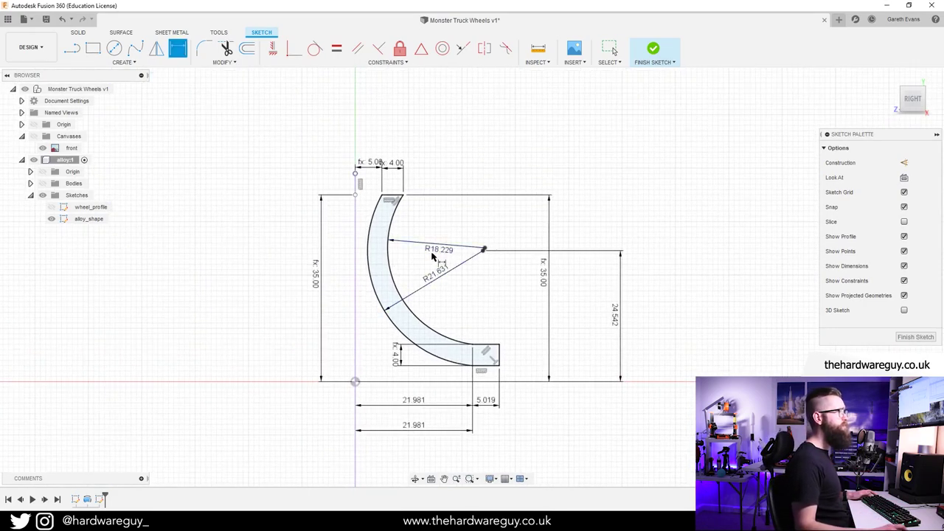
scroll(435, 253, up, 2)
scroll(421, 258, up, 1)
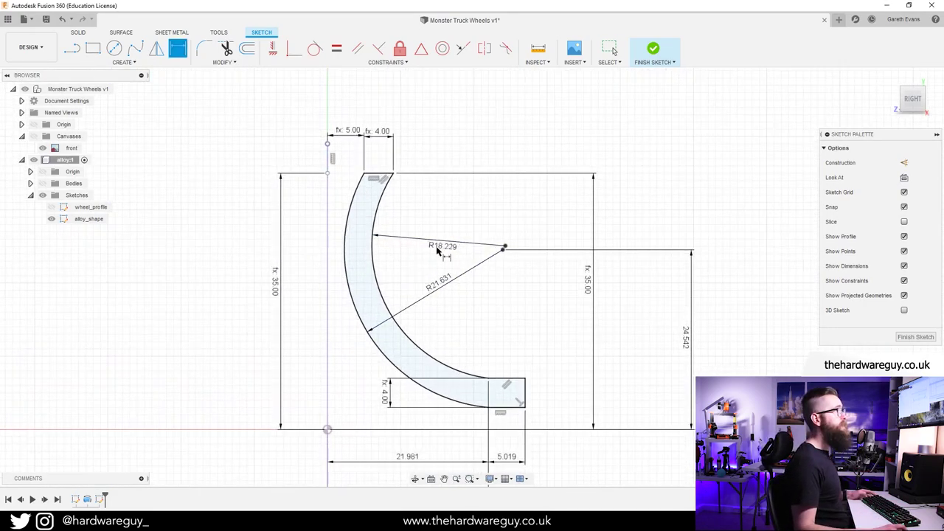
scroll(474, 222, down, 1)
middle_drag(493, 286, 490, 267)
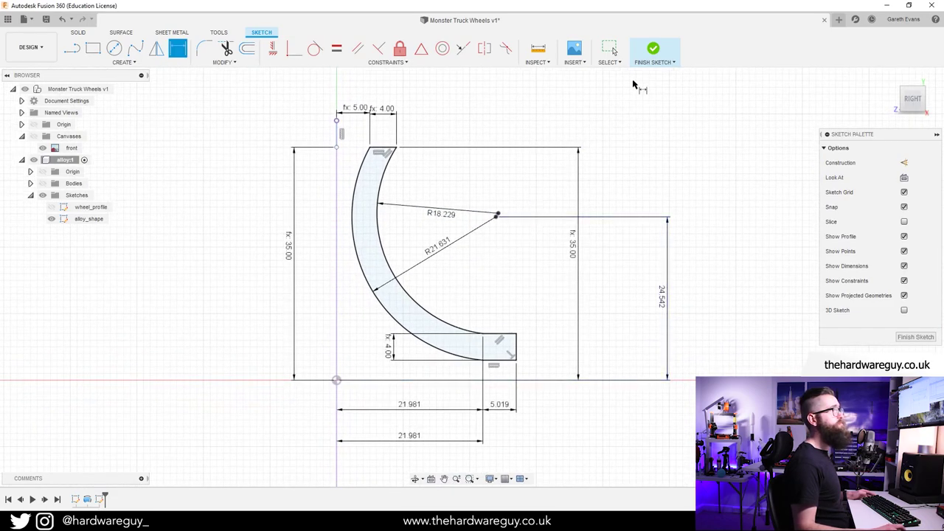
click(646, 62)
mouse_move(591, 282)
shift+middle_down()
mouse_move(620, 285)
mouse_move(597, 276)
shift+middle_up()
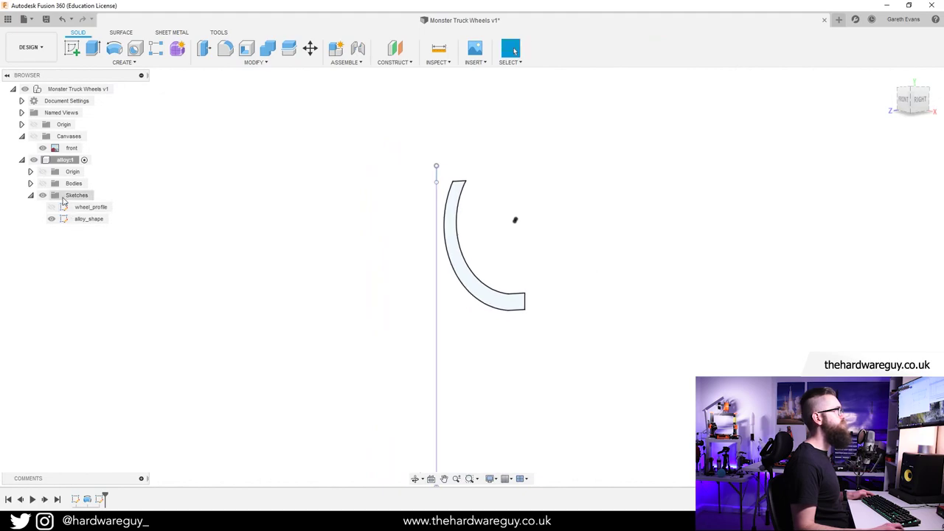
click(42, 183)
shift+middle_drag(353, 318, 317, 276)
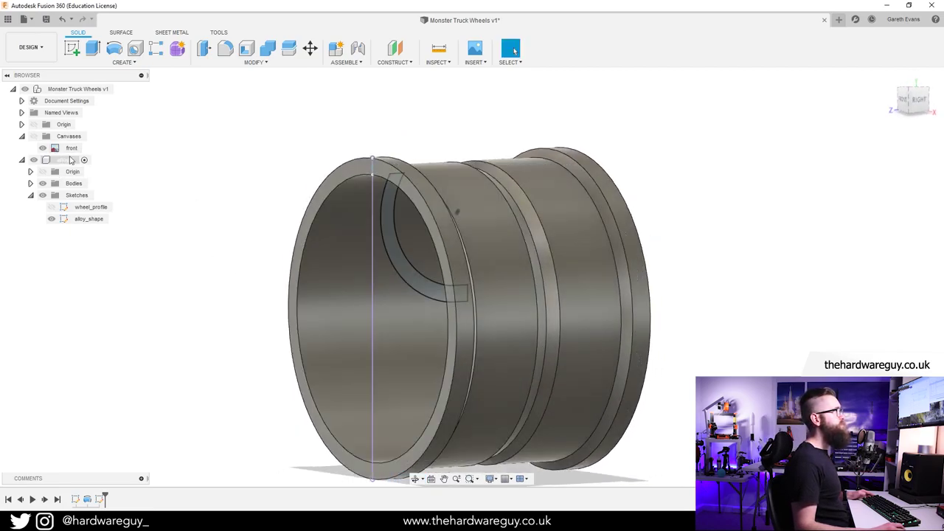
Revolve the curved spoke profile 360 degrees around the wheel's central Z axis as a new body.
click(114, 48)
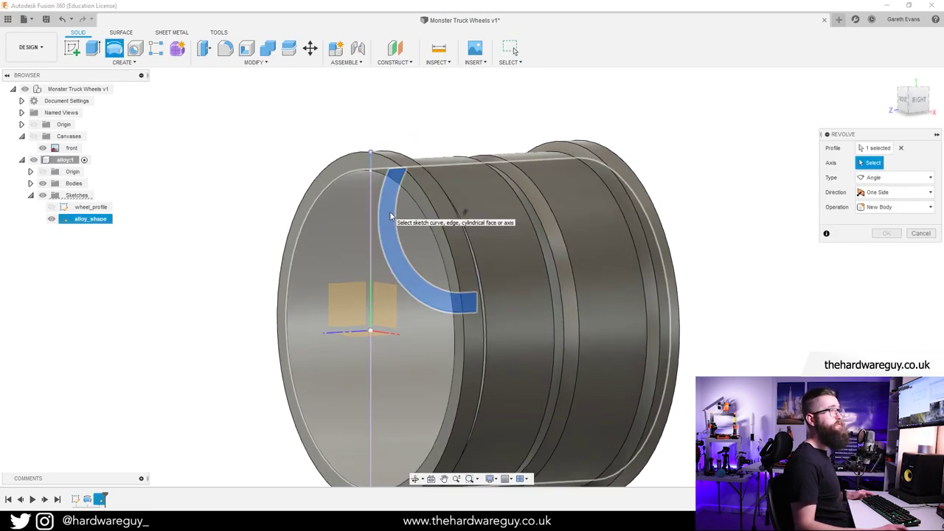
scroll(439, 249, up, 1)
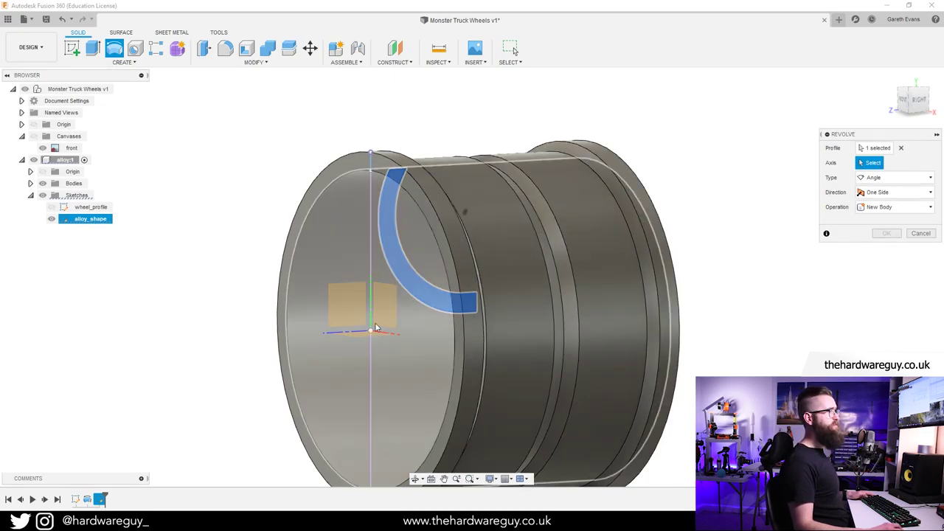
click(342, 337)
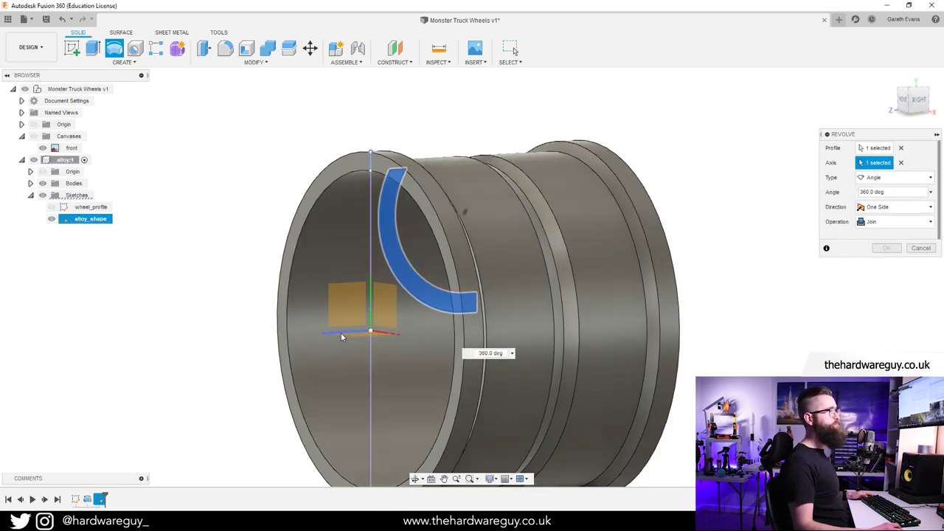
mouse_move(773, 334)
shift+middle_down()
mouse_move(870, 333)
mouse_move(799, 343)
mouse_move(775, 337)
mouse_move(793, 329)
mouse_move(776, 335)
mouse_move(813, 336)
mouse_move(784, 340)
shift+middle_up()
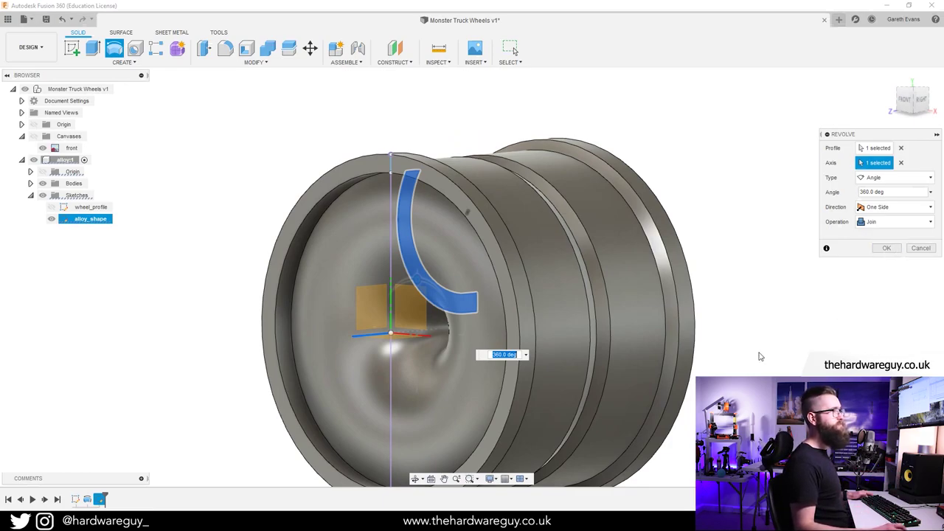
middle_drag(760, 357, 774, 333)
click(894, 221)
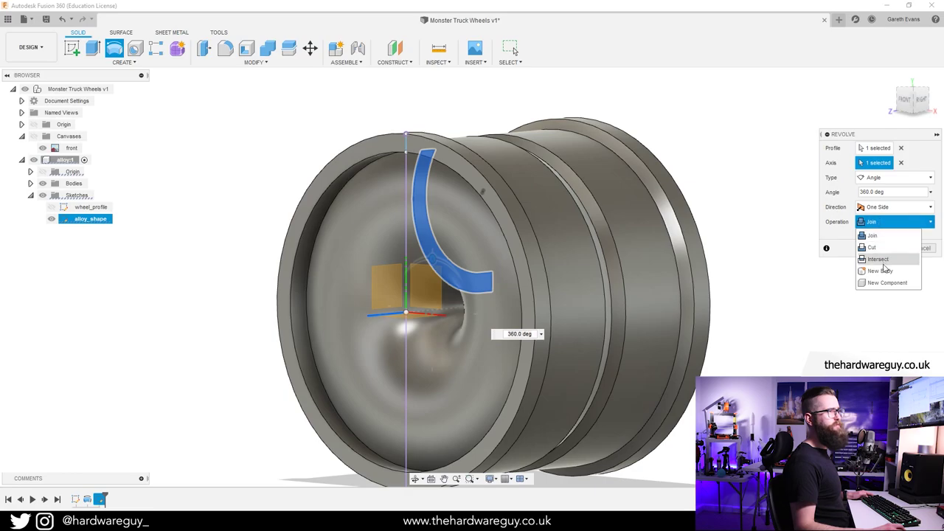
click(883, 270)
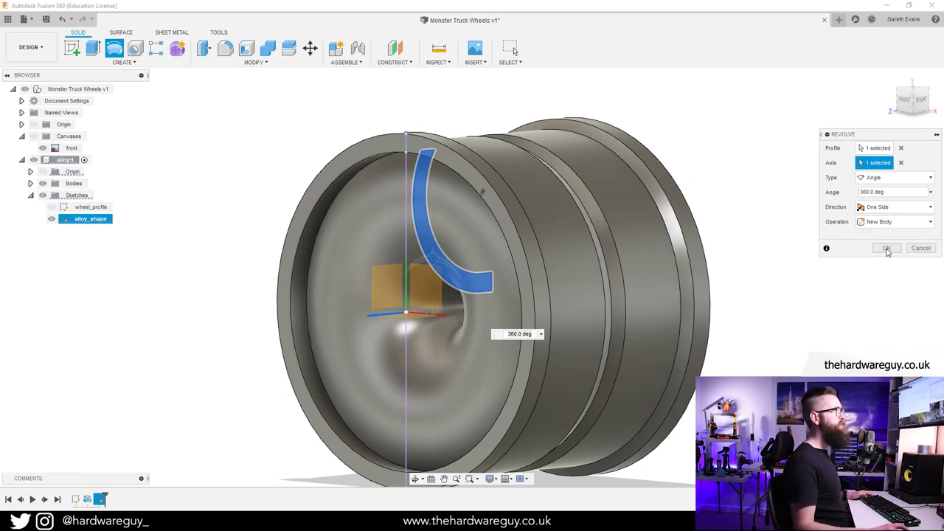
click(887, 249)
Rename the outer rim body as out_alloy and the revolved spoke body as front_alloy.
click(30, 182)
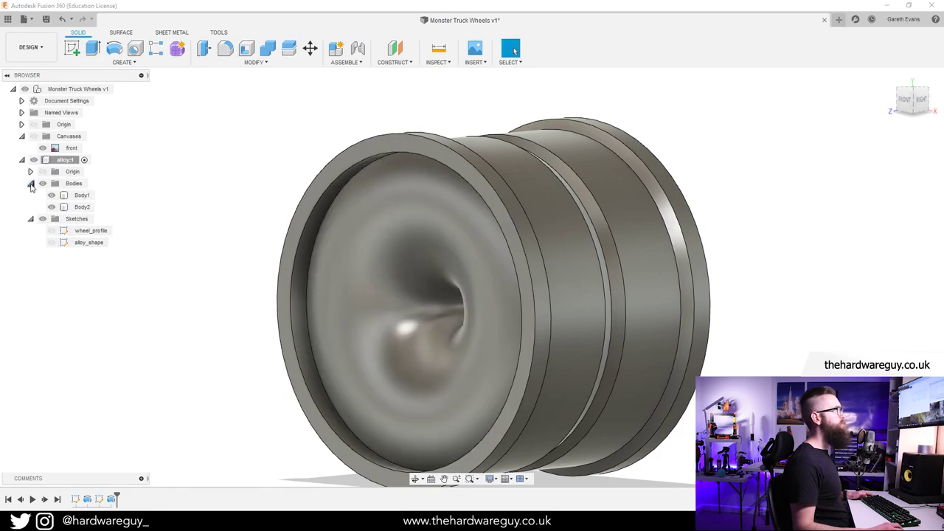
double_click(80, 196)
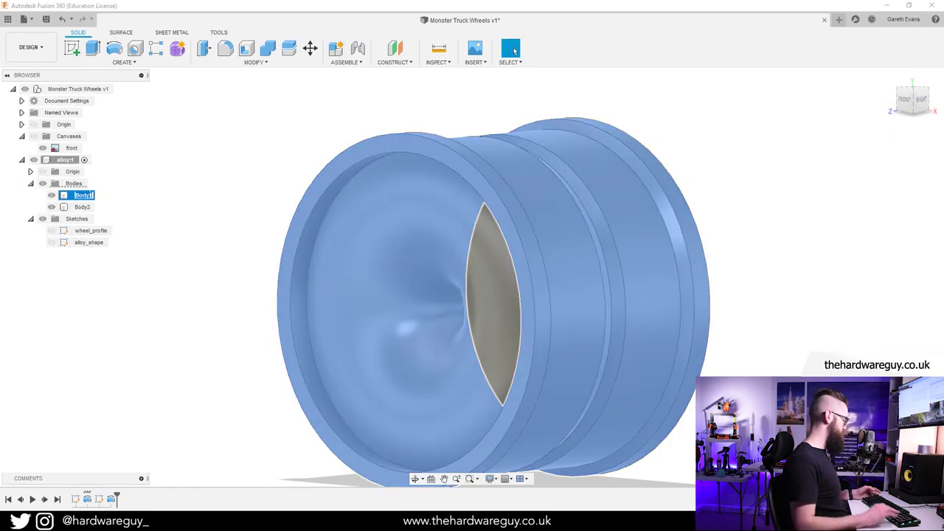
text(out)
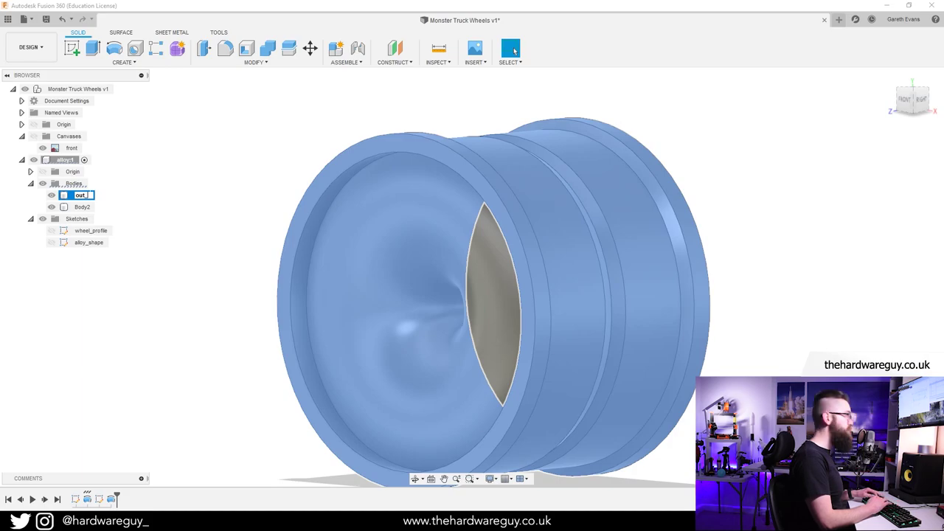
text(_all)
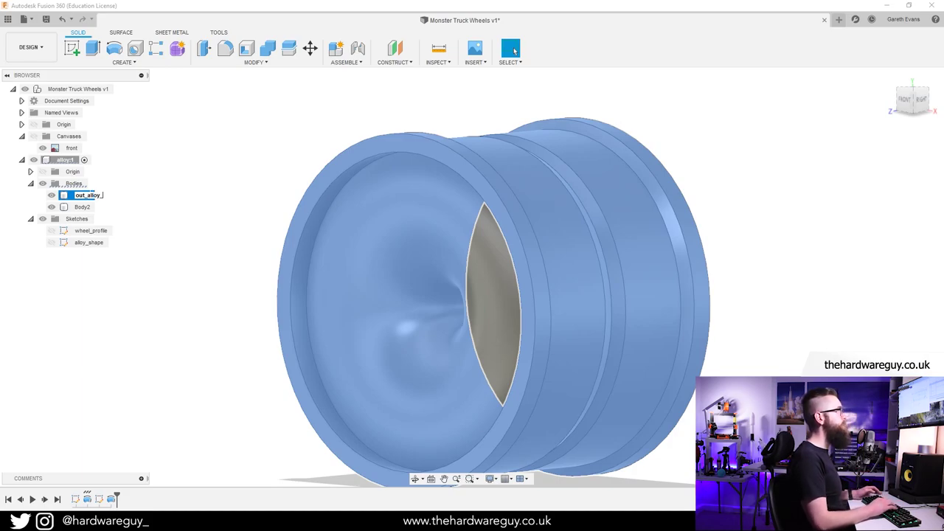
text(oy)
click(90, 196)
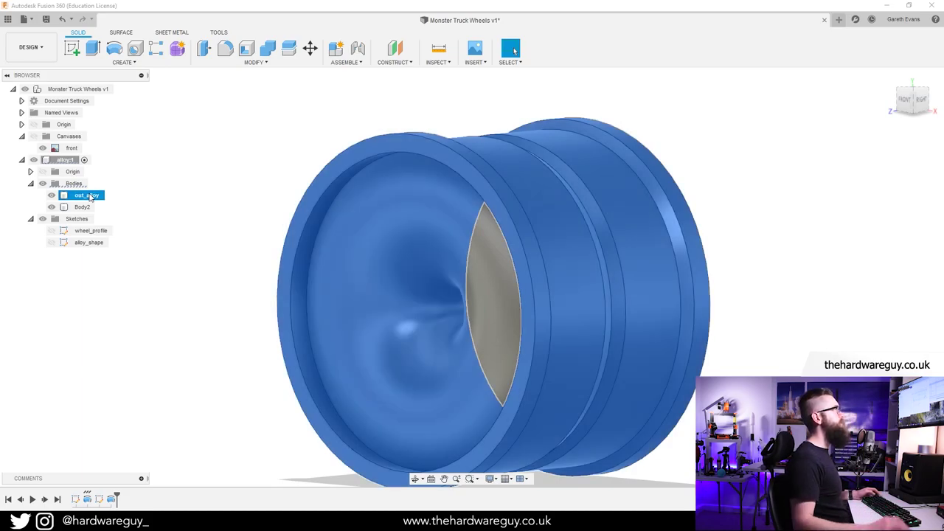
double_click(81, 207)
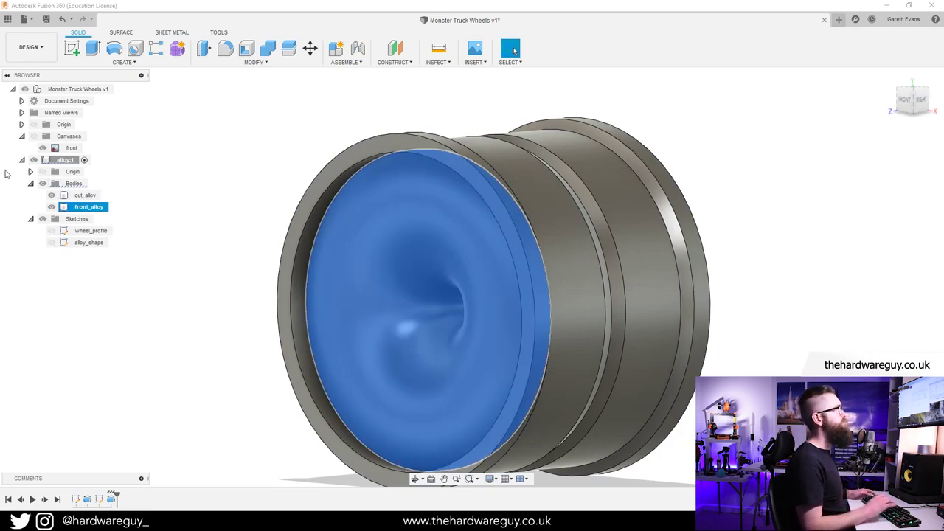
click(235, 265)
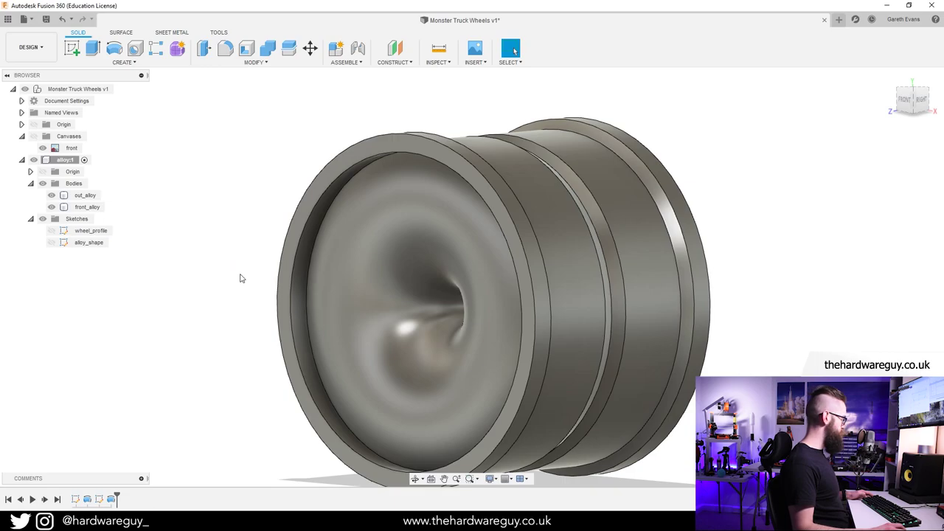
Set the alloy_offset user parameter to 10 mm to test how the front alloy moves inside the rim.
shift+middle_drag(240, 275, 231, 275)
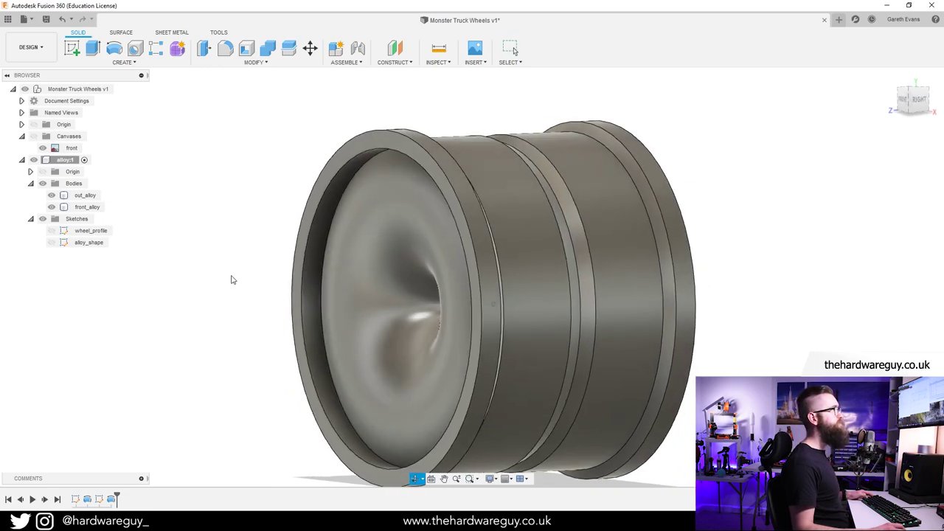
click(258, 65)
click(235, 346)
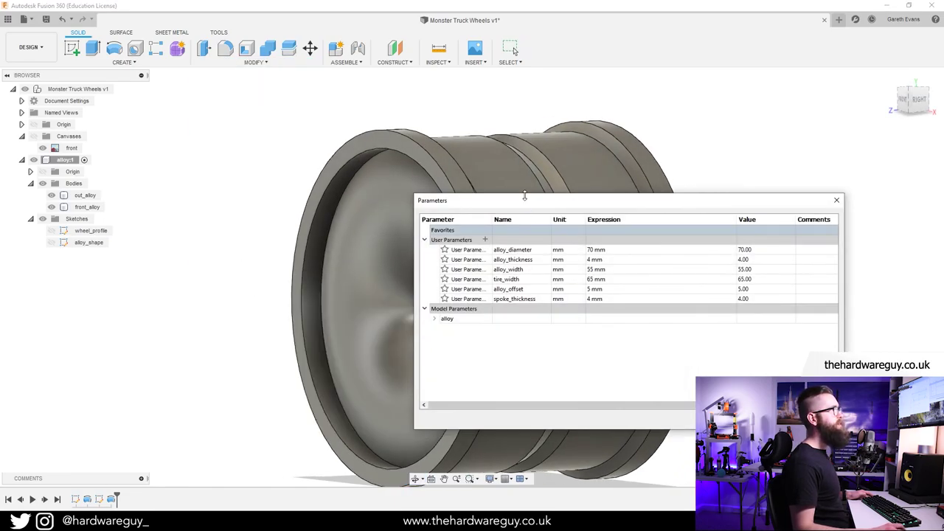
drag(524, 196, 652, 195)
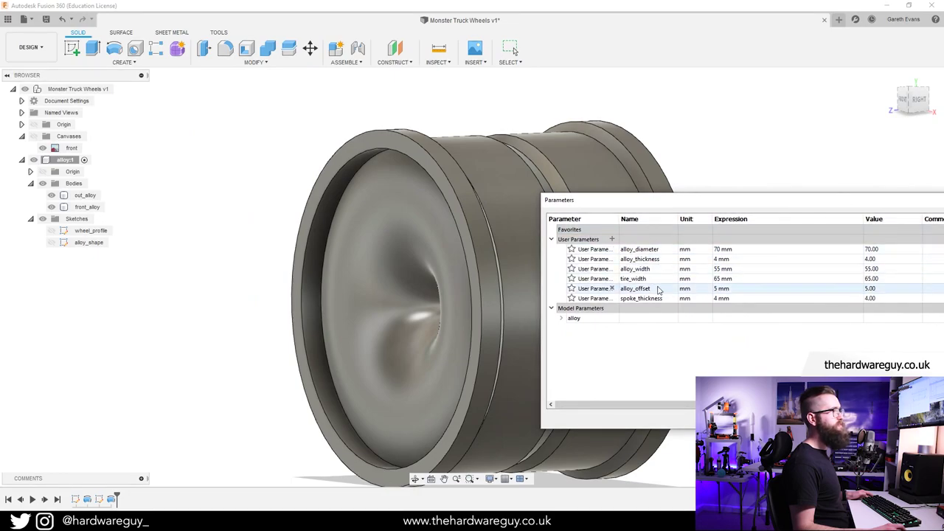
click(720, 289)
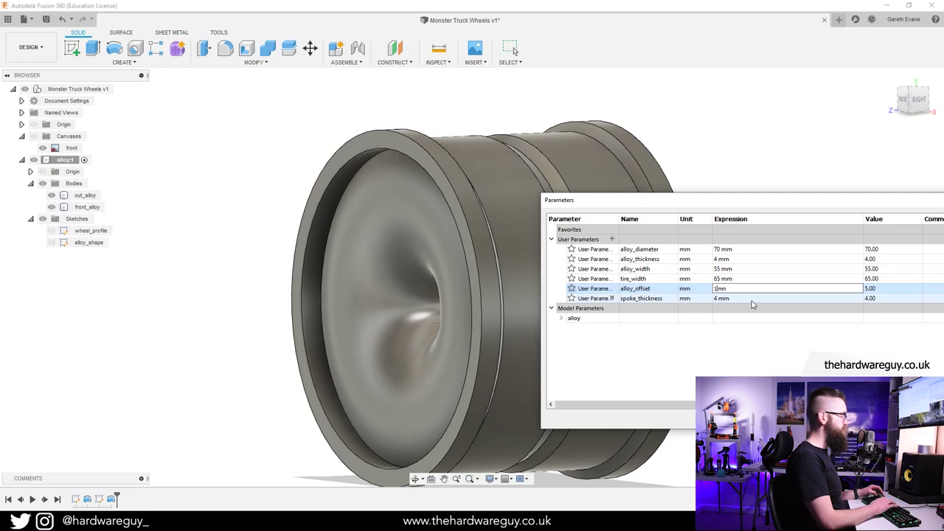
key(Return)
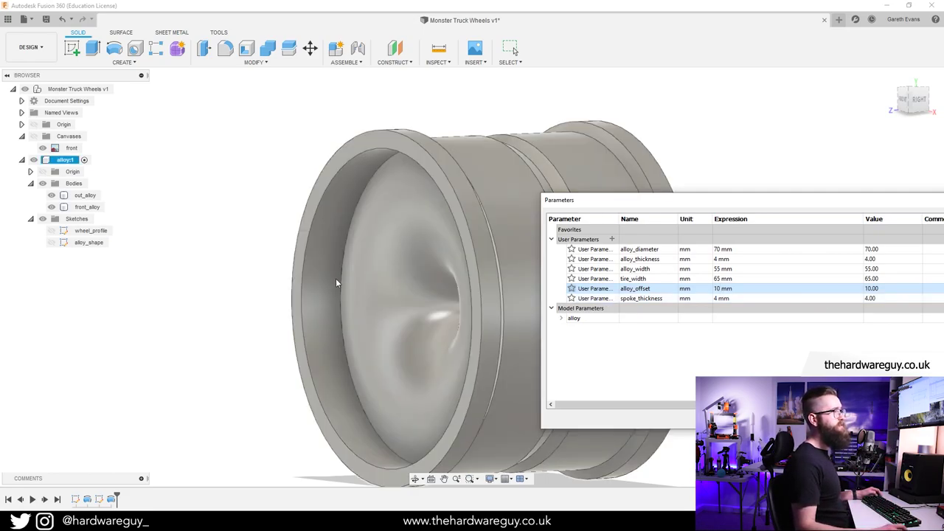
middle_drag(334, 282, 330, 259)
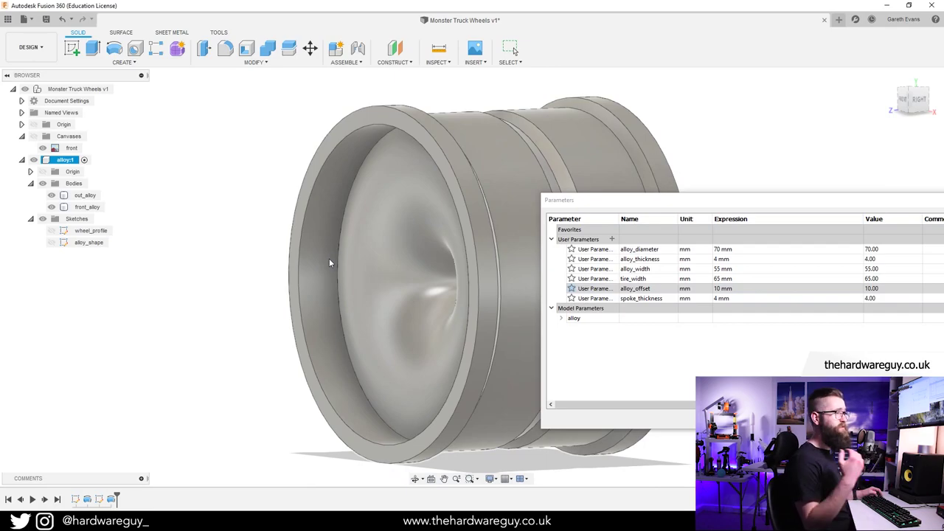
Set the alloy_offset user parameter back to 5 mm and close the parameters.
click(722, 288)
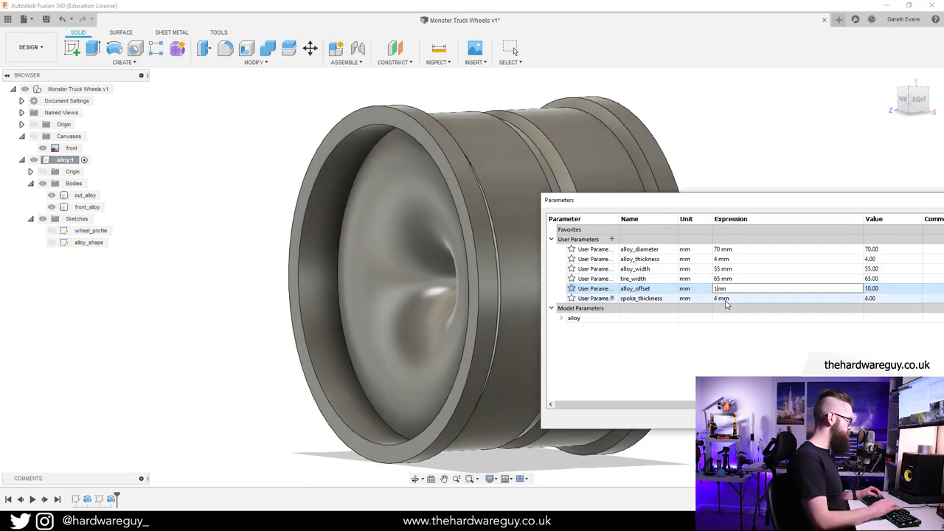
key(Return)
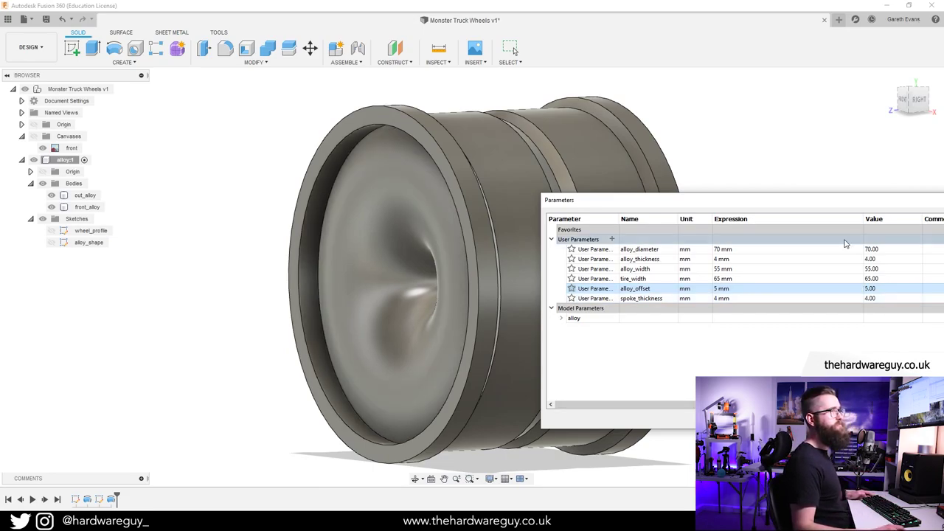
drag(845, 206, 726, 162)
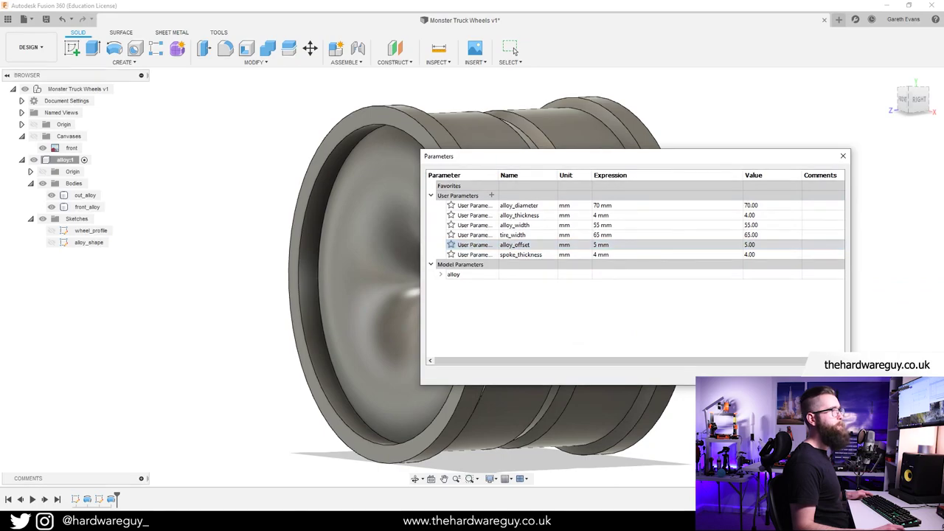
click(816, 375)
Show the reference image canvas over the wheel bodies.
scroll(790, 338, down, 2)
middle_drag(794, 316, 690, 295)
click(363, 374)
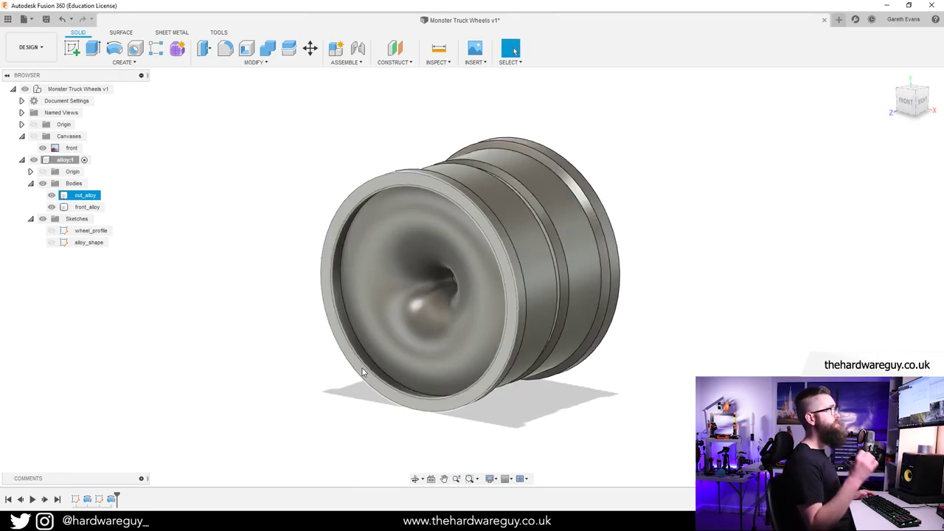
click(308, 392)
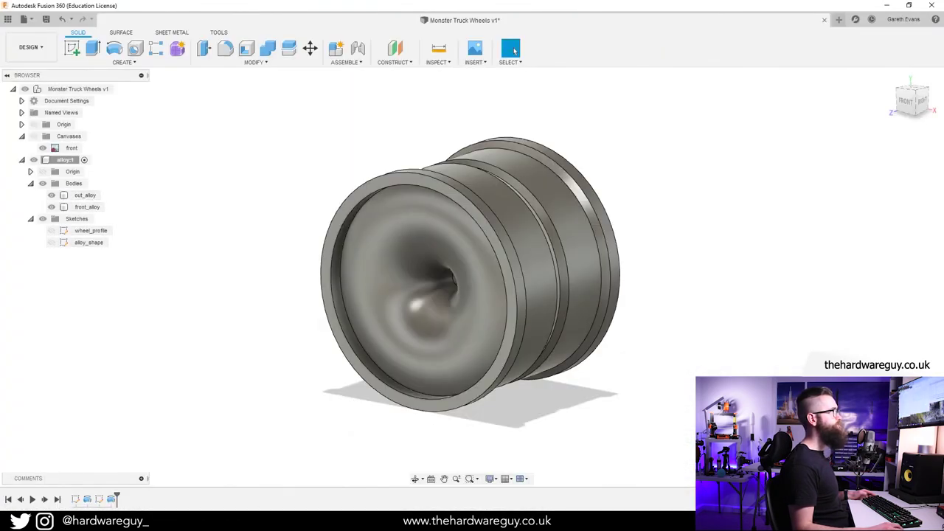
click(33, 136)
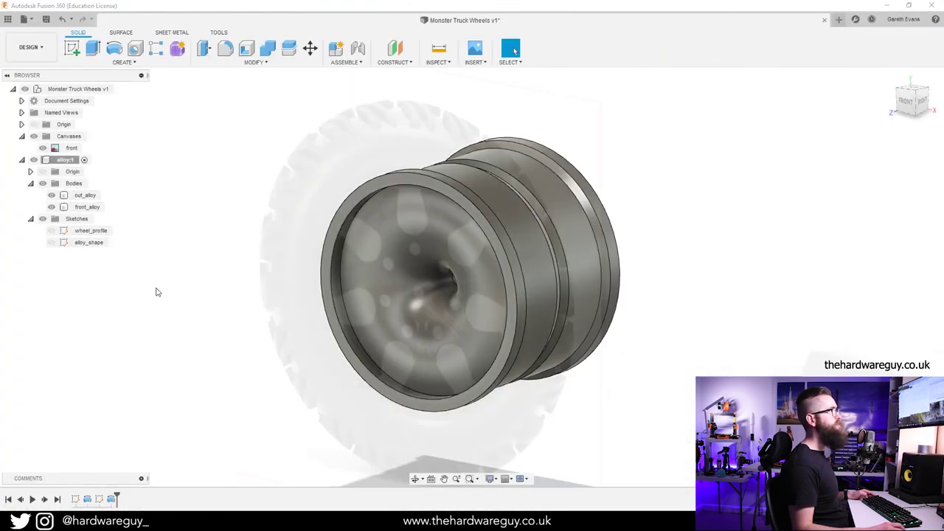
Examine the wheel from several angles and straight on to compare the front alloy with the spoke openings in the reference image.
shift+middle_drag(108, 236, 187, 276)
shift+middle_drag(814, 267, 753, 277)
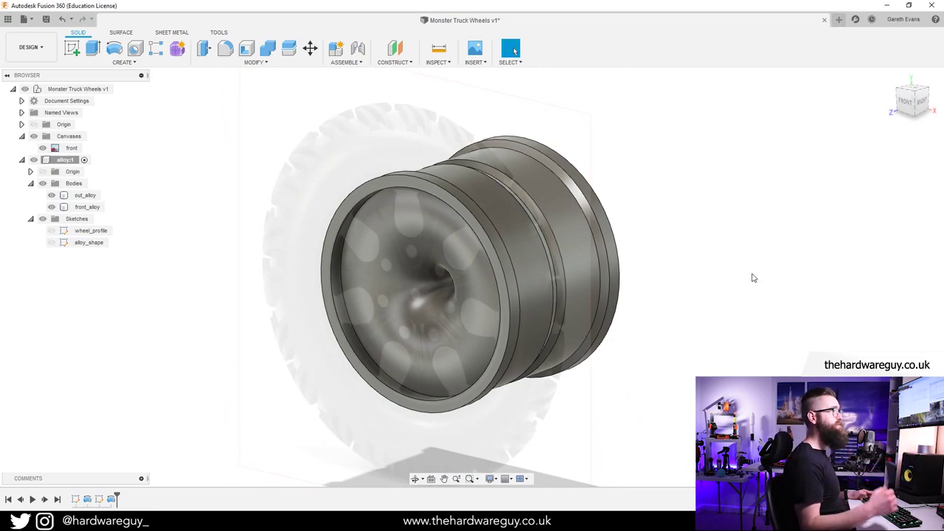
shift+middle_drag(710, 310, 731, 304)
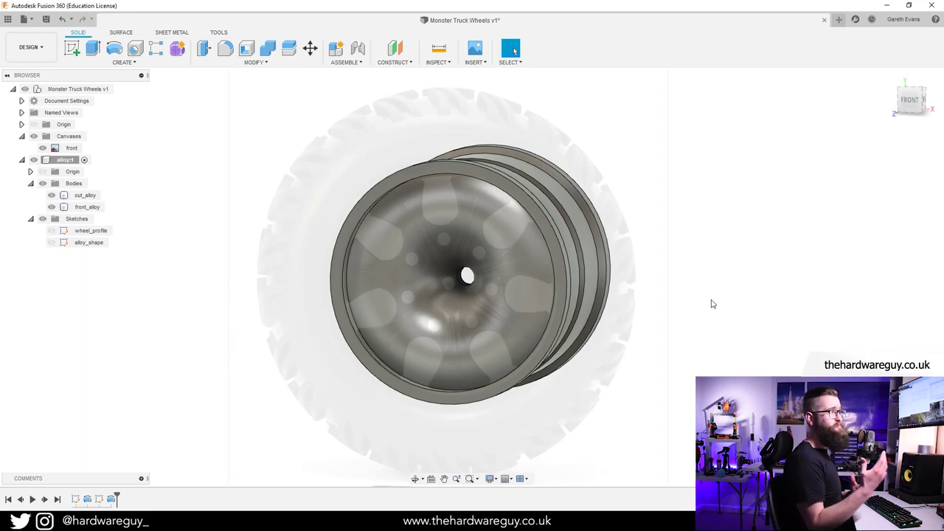
shift+middle_drag(700, 298, 716, 300)
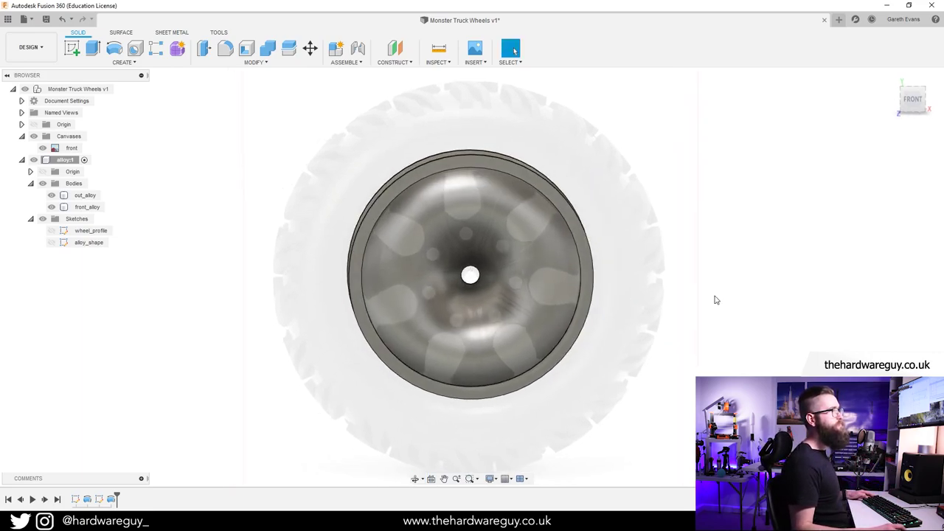
click(915, 104)
scroll(472, 281, up, 5)
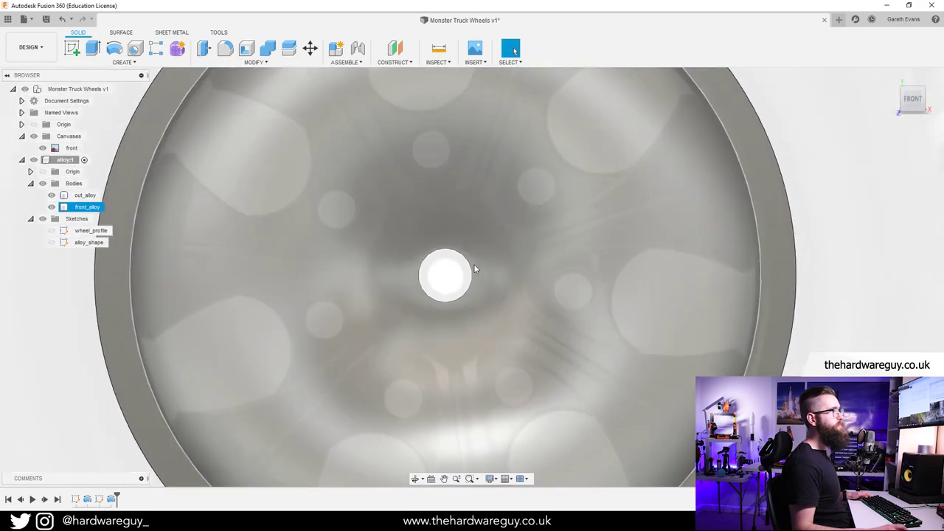
scroll(475, 269, down, 3)
scroll(470, 293, down, 5)
click(816, 204)
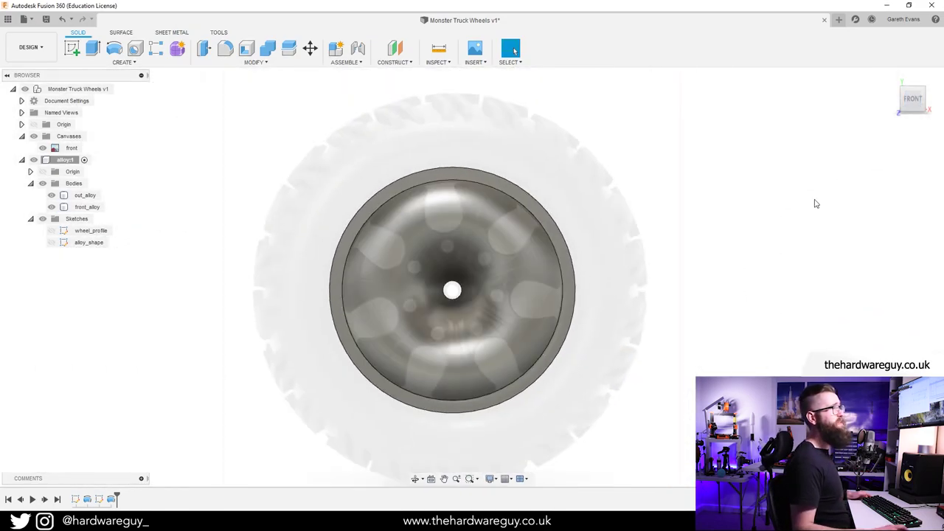
shift+middle_drag(743, 261, 723, 260)
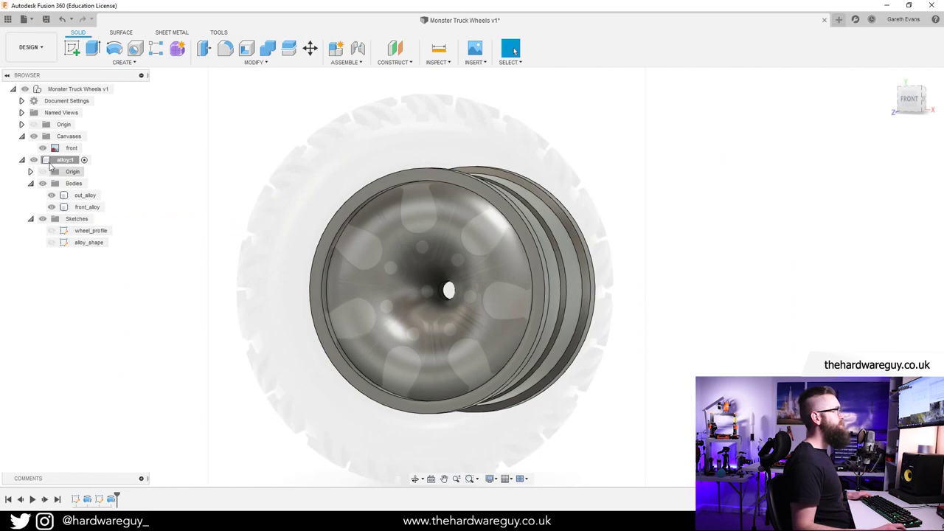
shift+middle_drag(143, 256, 186, 259)
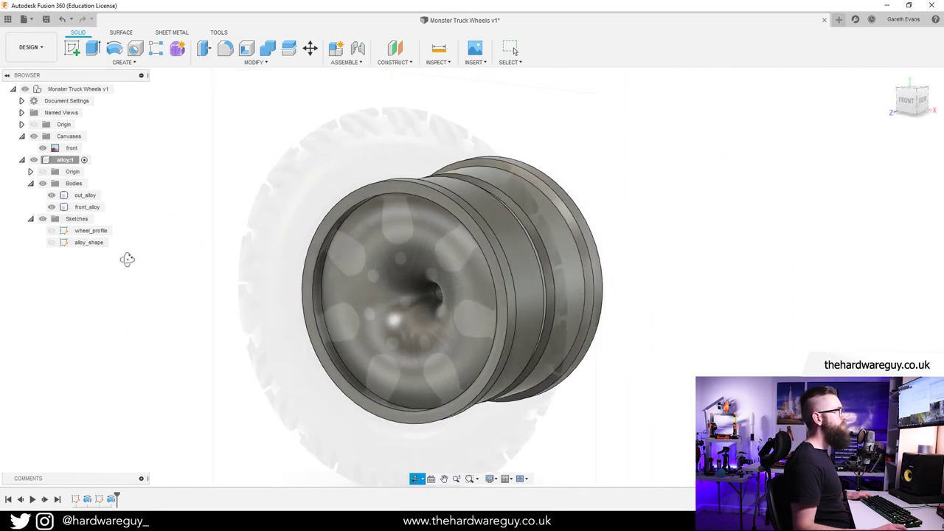
Hide the wheel bodies to inspect the reference canvas alone, and show the bodies again.
click(44, 161)
click(133, 171)
shift+middle_drag(127, 205, 140, 201)
click(43, 183)
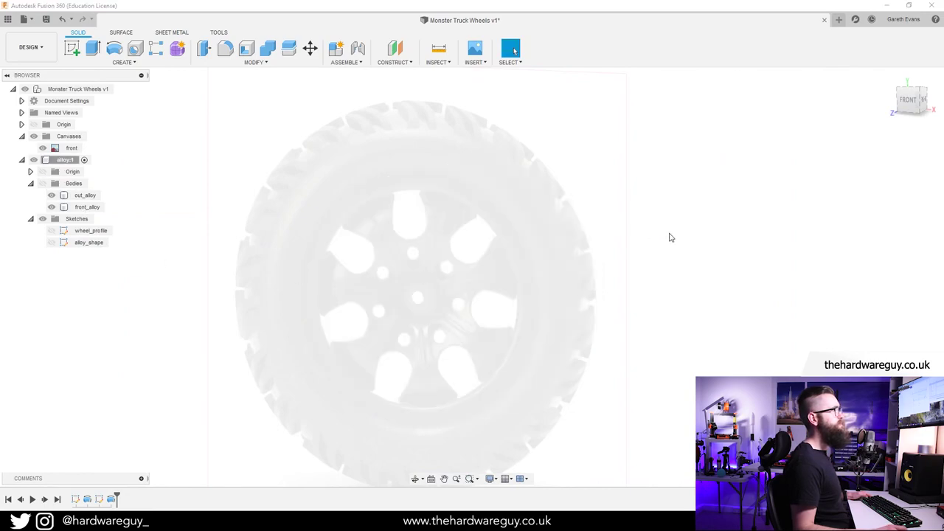
shift+middle_drag(670, 237, 615, 253)
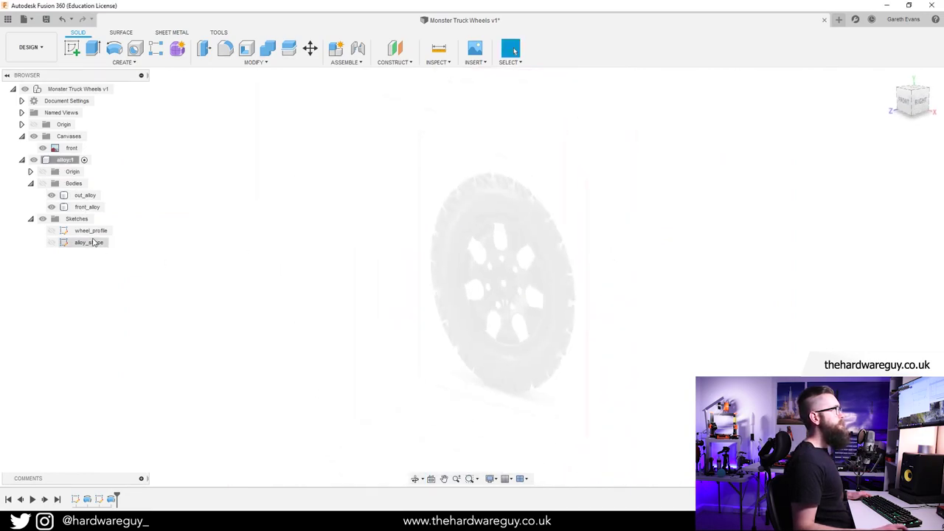
click(43, 183)
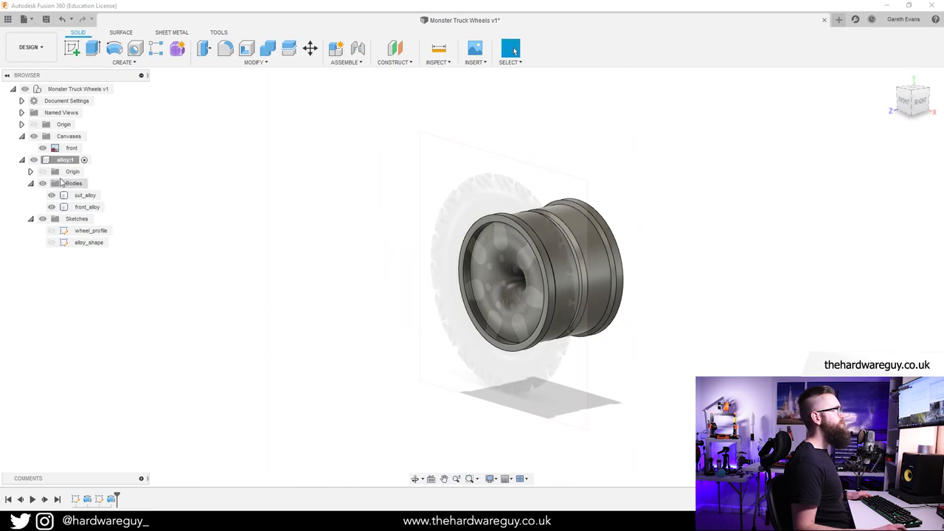
Hide the reference canvas so only the wheel bodies are displayed.
click(33, 136)
shift+middle_drag(352, 248, 228, 215)
scroll(311, 244, up, 3)
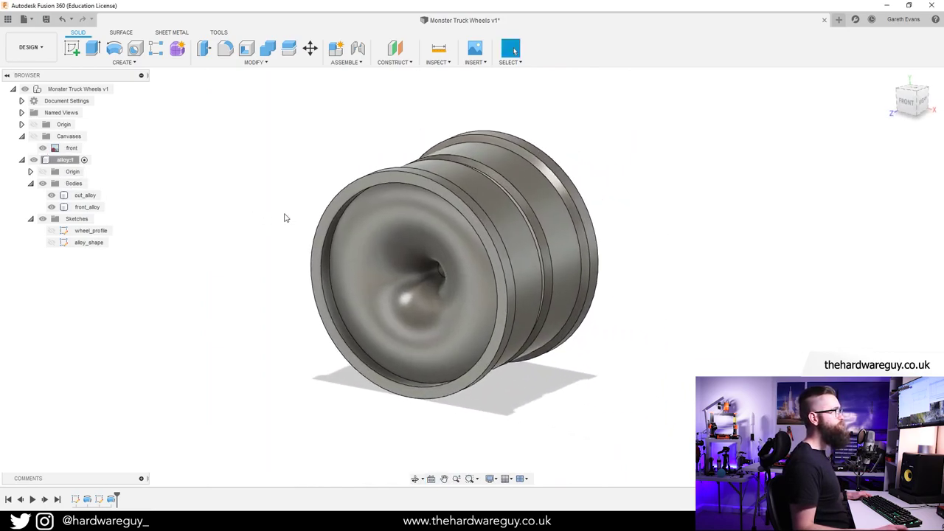
scroll(284, 217, up, 1)
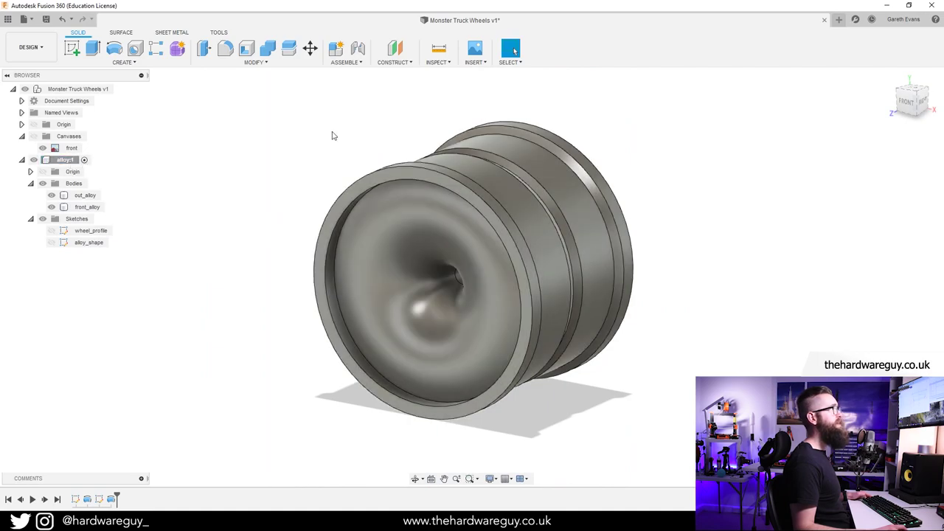
Create a construction plane offset 30 mm from the front origin plane, out beyond the open face of the wheel.
click(404, 62)
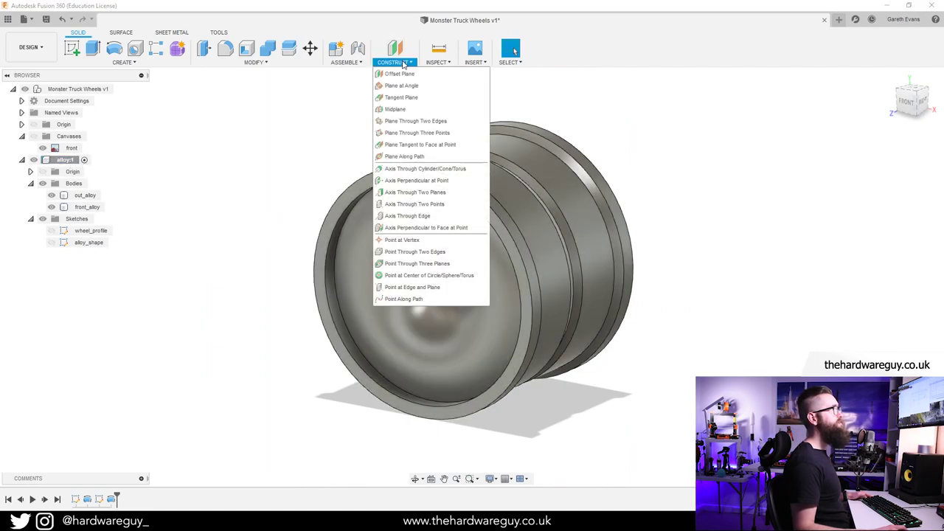
click(400, 73)
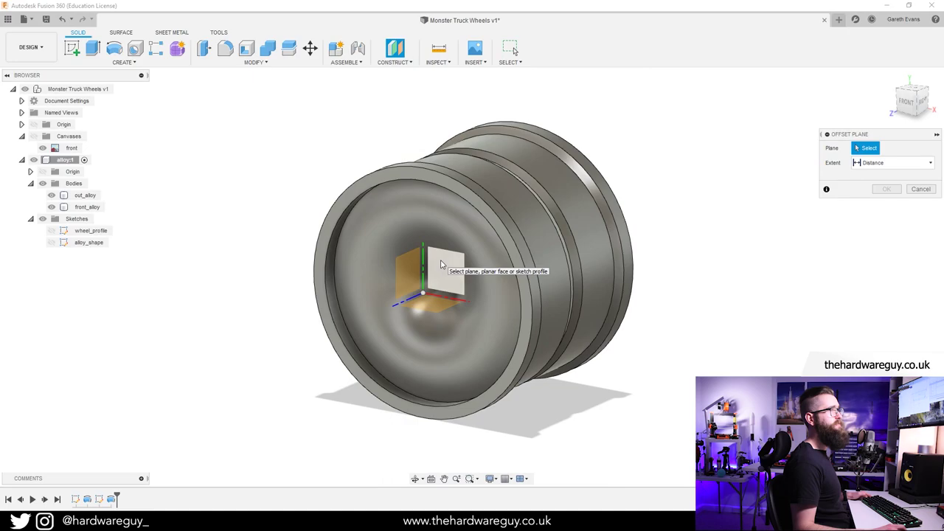
click(442, 264)
shift+middle_drag(794, 318, 760, 331)
drag(394, 279, 304, 306)
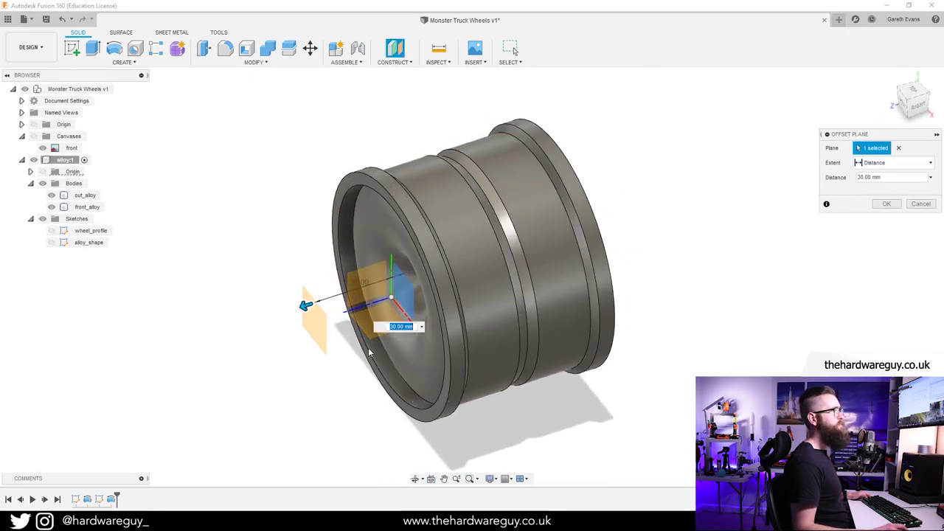
shift+middle_drag(366, 380, 343, 382)
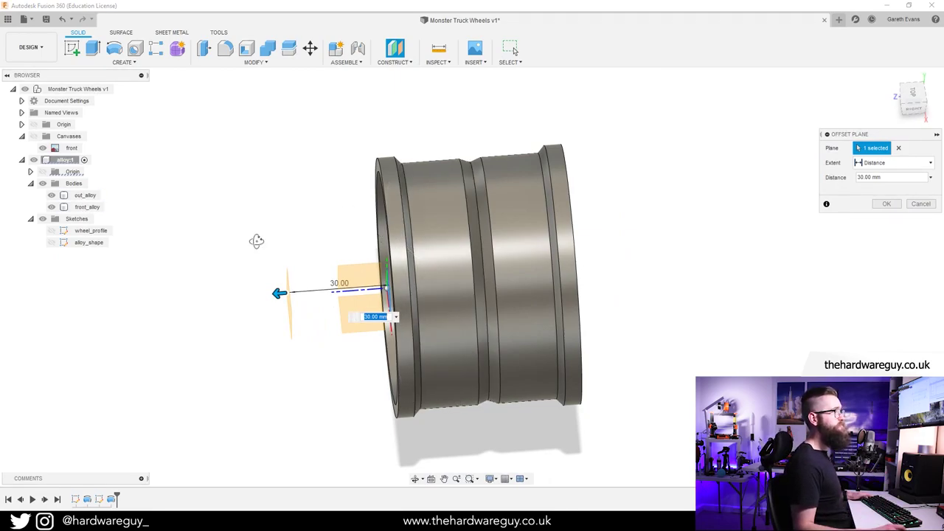
shift+middle_drag(253, 242, 310, 234)
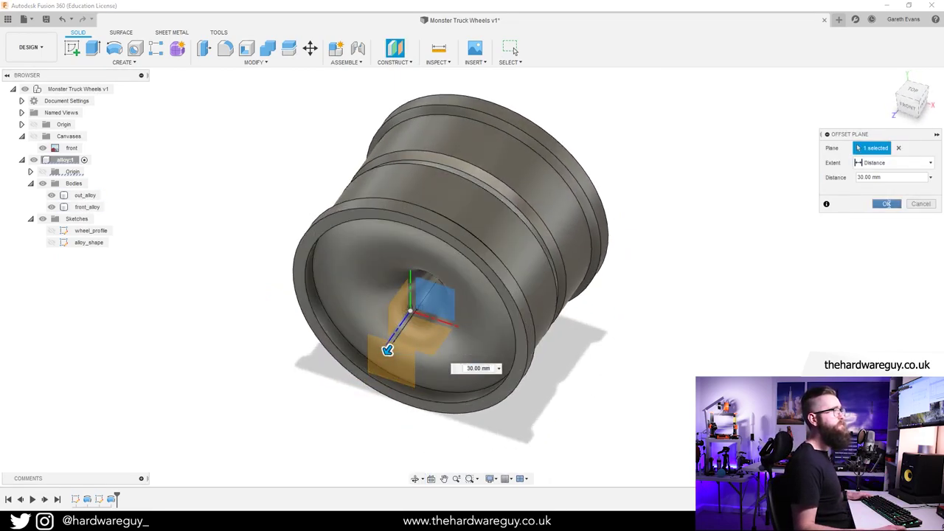
click(887, 204)
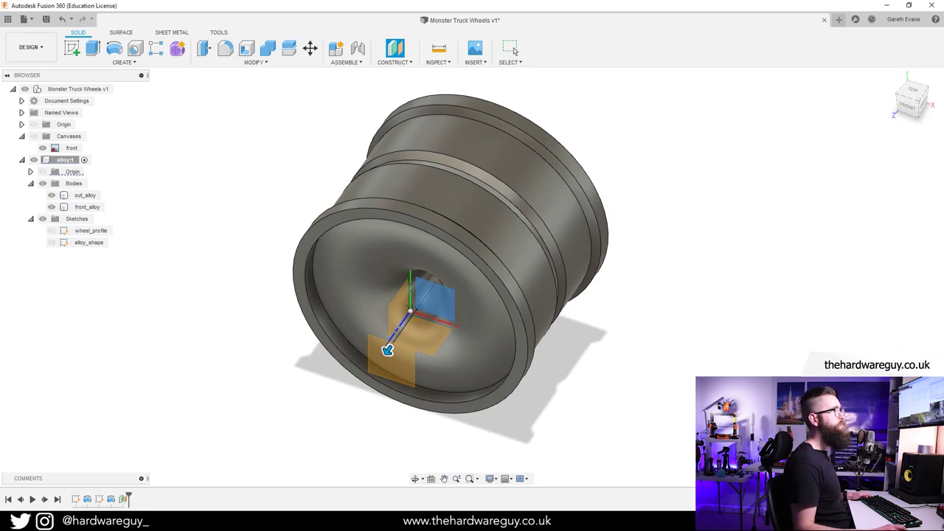
Start a new sketch on the offset construction plane and view the wheel straight from the front.
shift+middle_drag(652, 349, 704, 327)
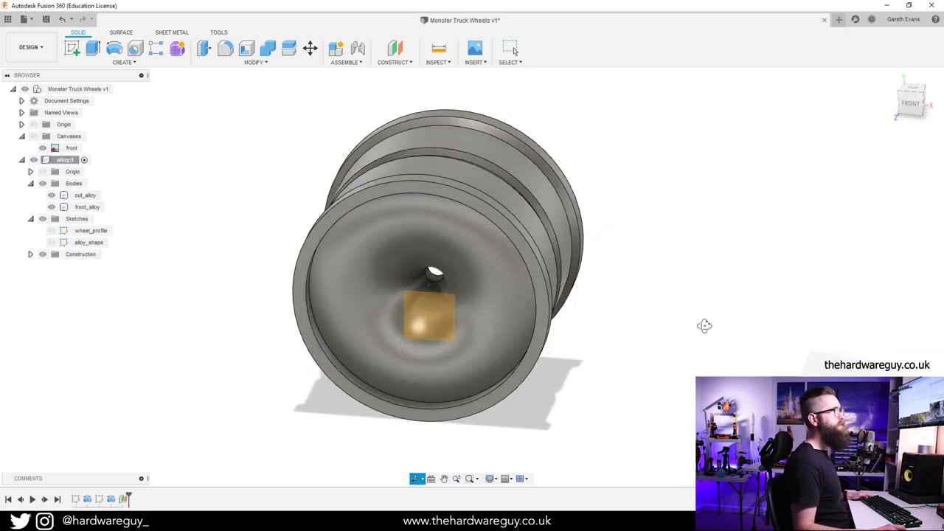
click(76, 47)
click(436, 323)
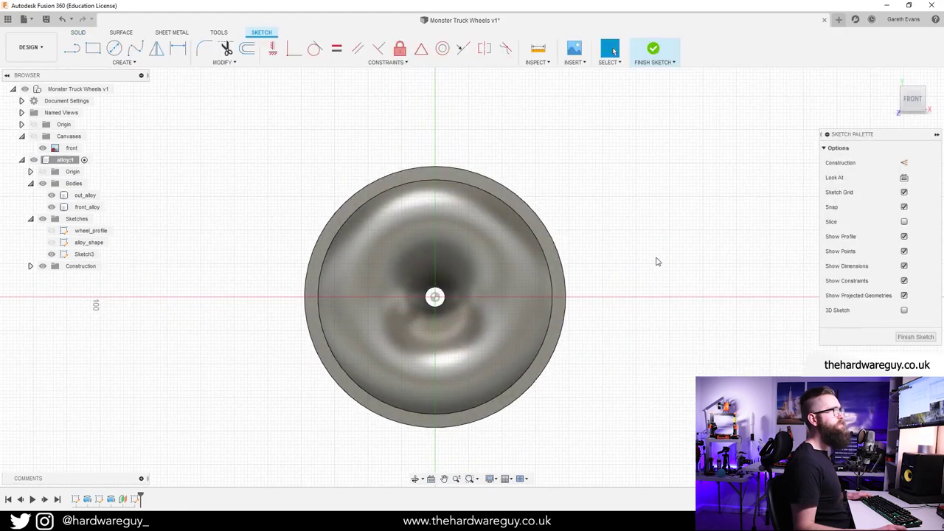
mouse_move(657, 261)
shift+middle_down()
mouse_move(636, 305)
mouse_move(670, 308)
shift+middle_up()
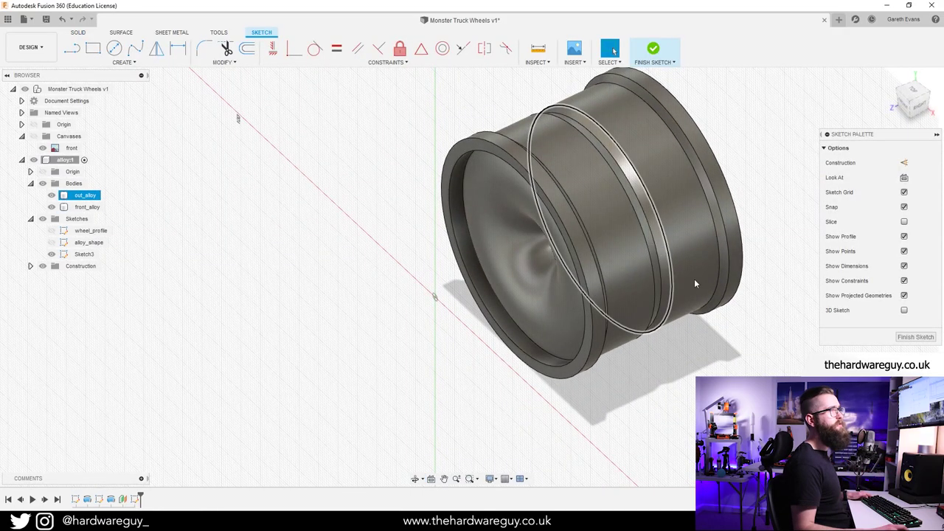
click(906, 107)
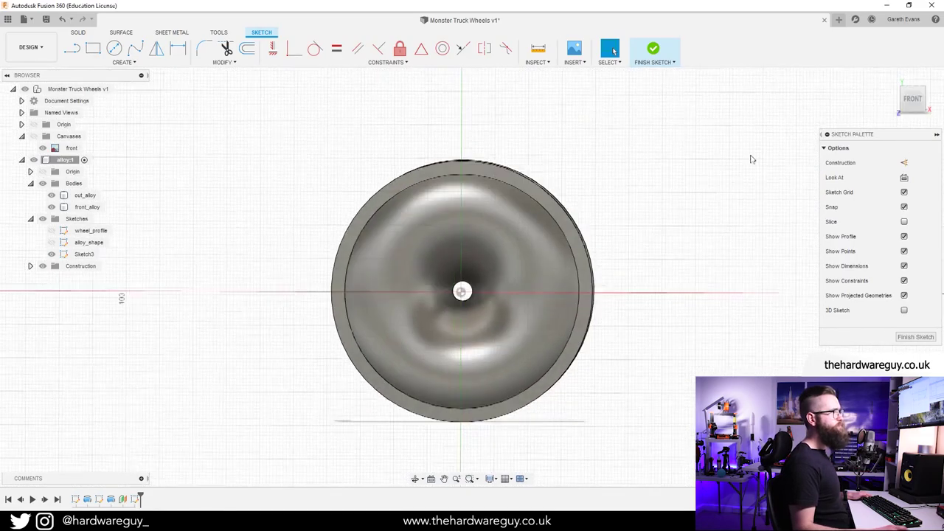
scroll(464, 290, up, 3)
scroll(464, 290, down, 2)
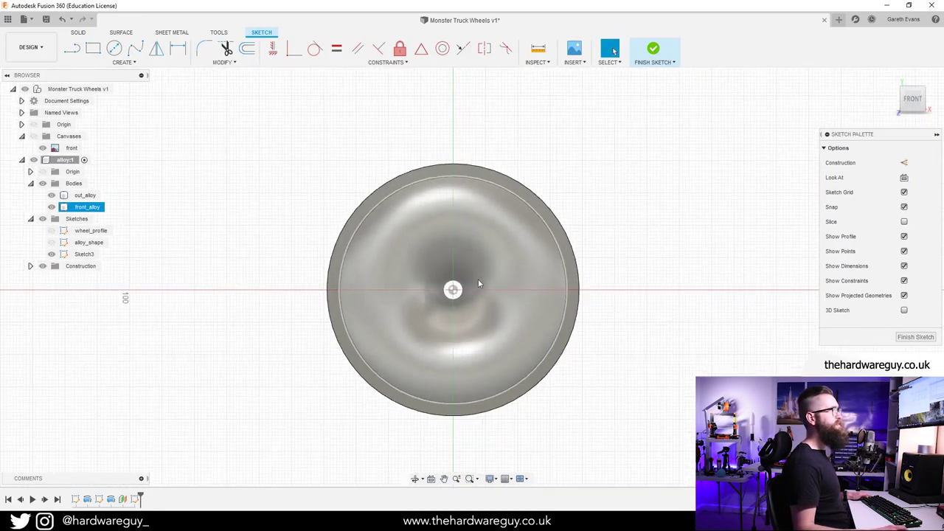
Show the reference image canvas over the wheel in the open sketch.
click(32, 136)
click(33, 137)
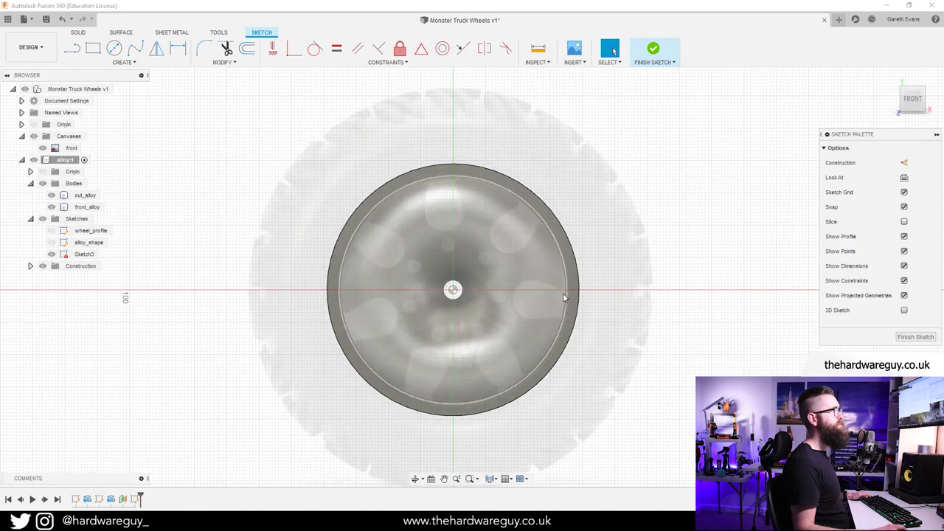
scroll(420, 290, up, 3)
key(Escape)
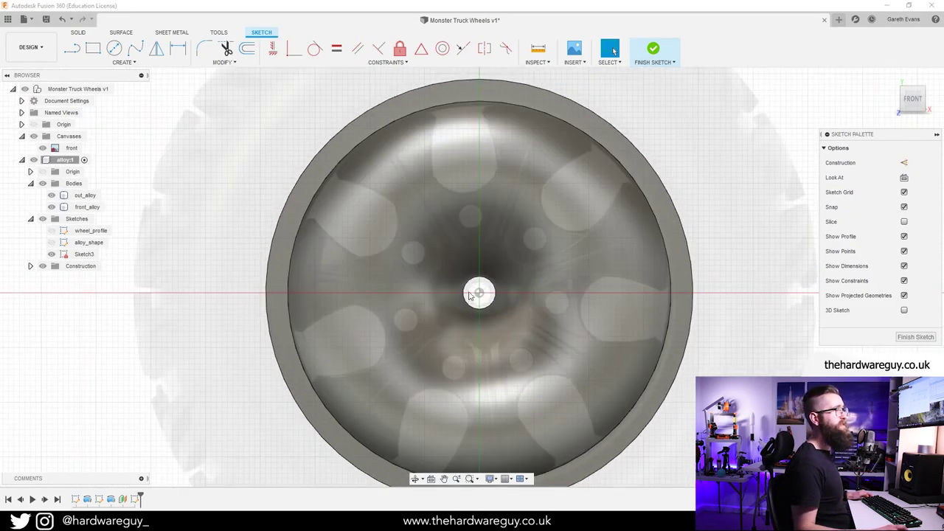
Examine the shape and position of the spoke openings and bolt holes on the canvas, up close, at an angle and from the front.
scroll(442, 293, up, 2)
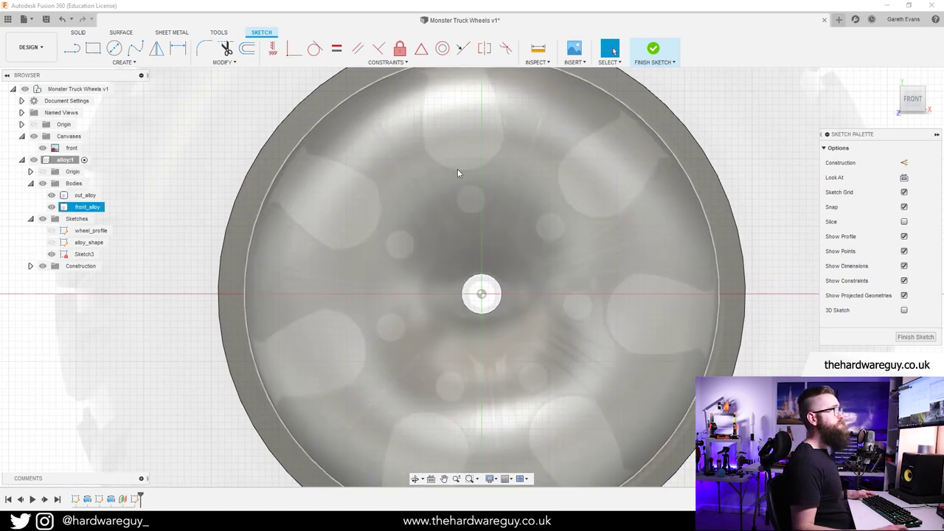
scroll(457, 162, down, 1)
middle_drag(455, 155, 449, 211)
scroll(447, 206, up, 2)
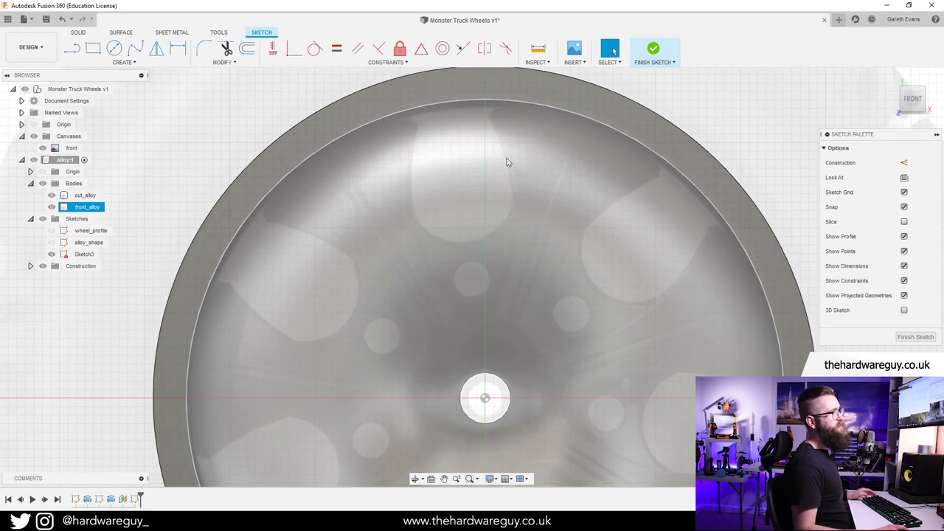
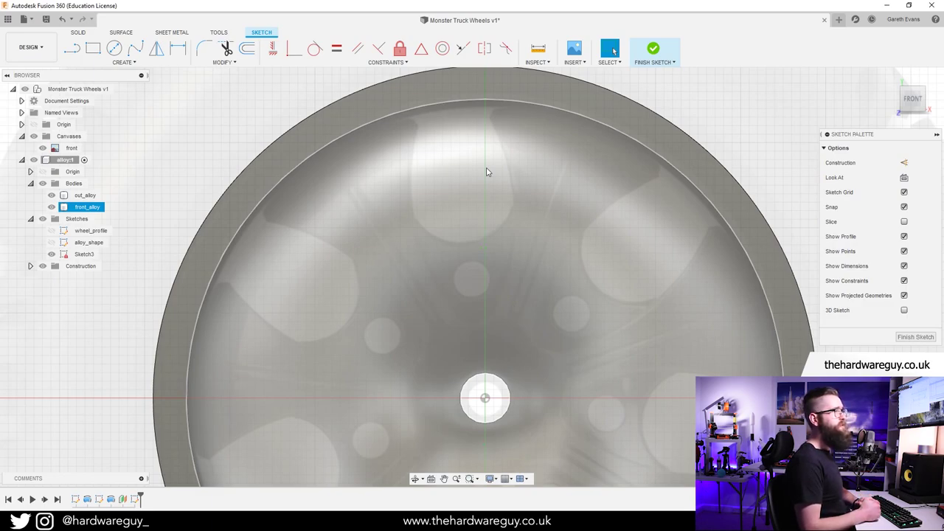
scroll(501, 212, down, 3)
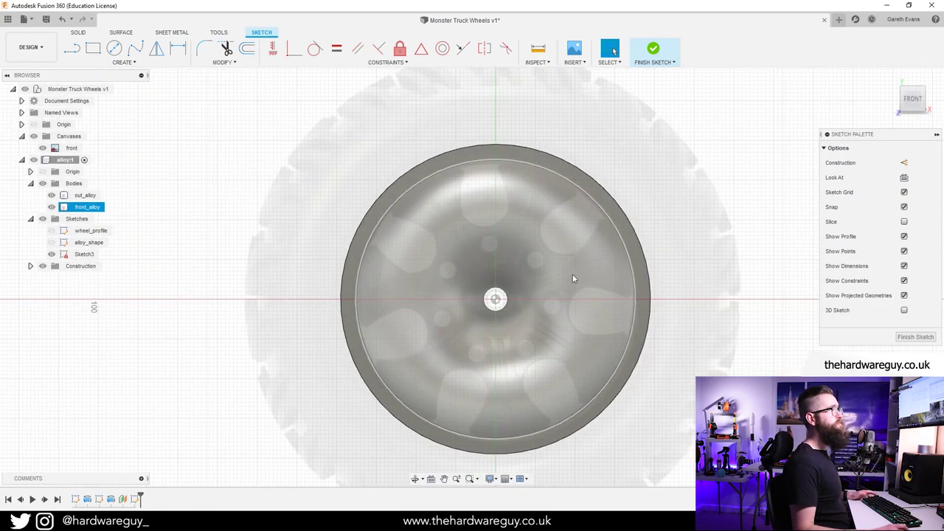
middle_drag(554, 299, 508, 278)
click(756, 285)
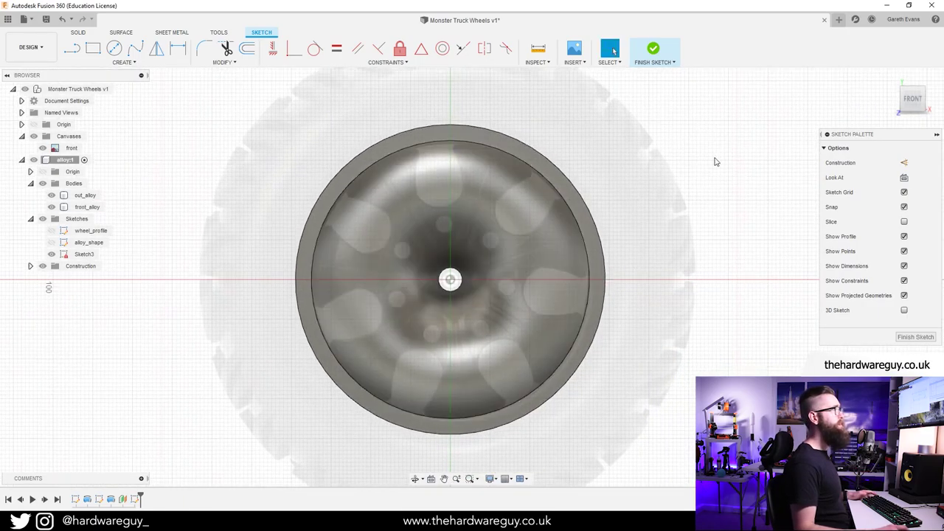
shift+middle_drag(714, 155, 546, 200)
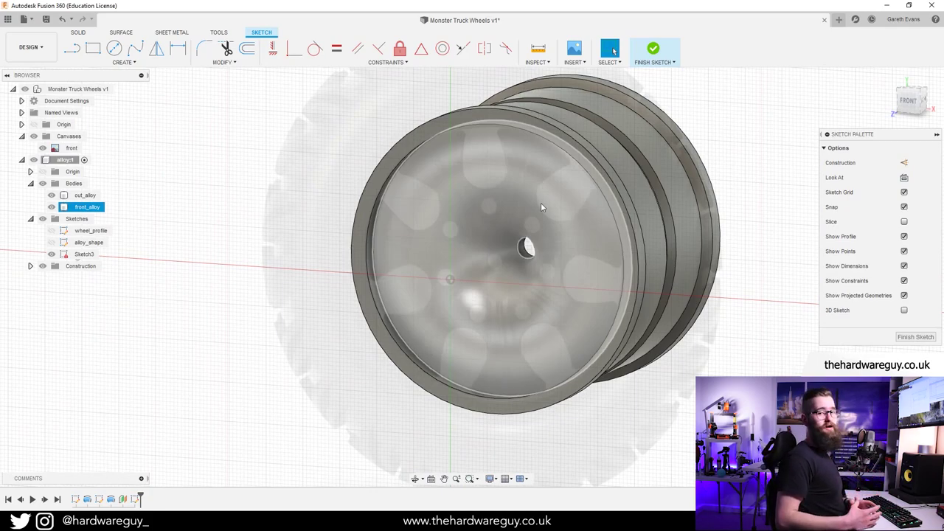
scroll(458, 189, up, 5)
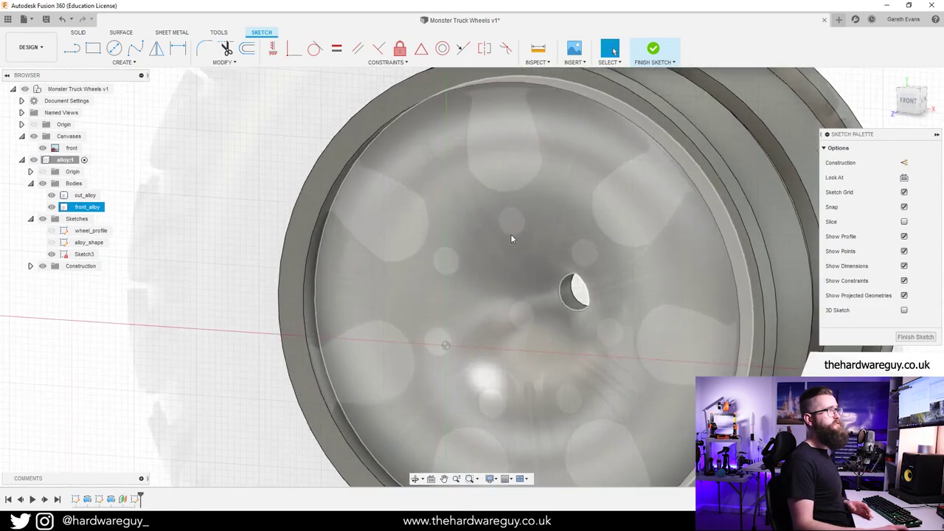
middle_drag(472, 76, 461, 115)
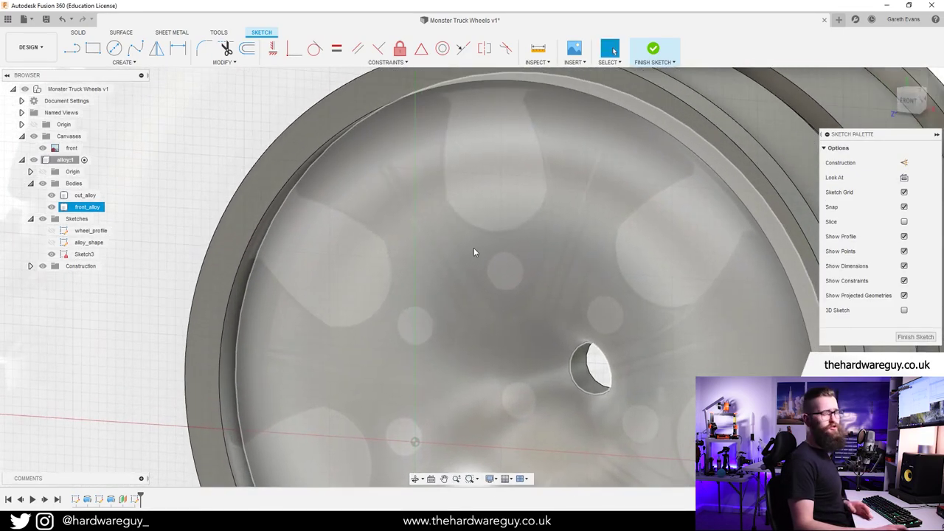
shift+middle_drag(471, 253, 433, 278)
scroll(377, 264, down, 5)
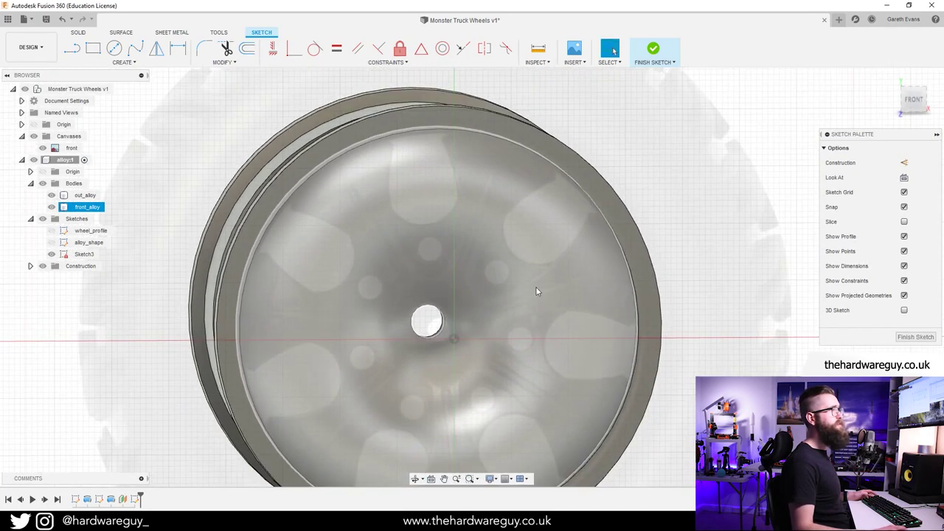
scroll(536, 289, down, 2)
click(916, 98)
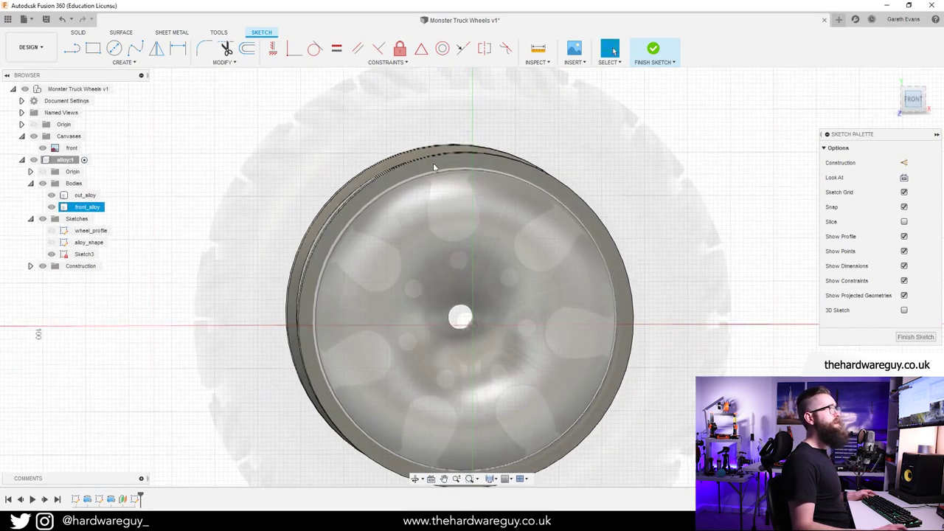
Compare the wheel with the reference canvas hidden and shown, and examine the spoke openings up close from the front.
key(Escape)
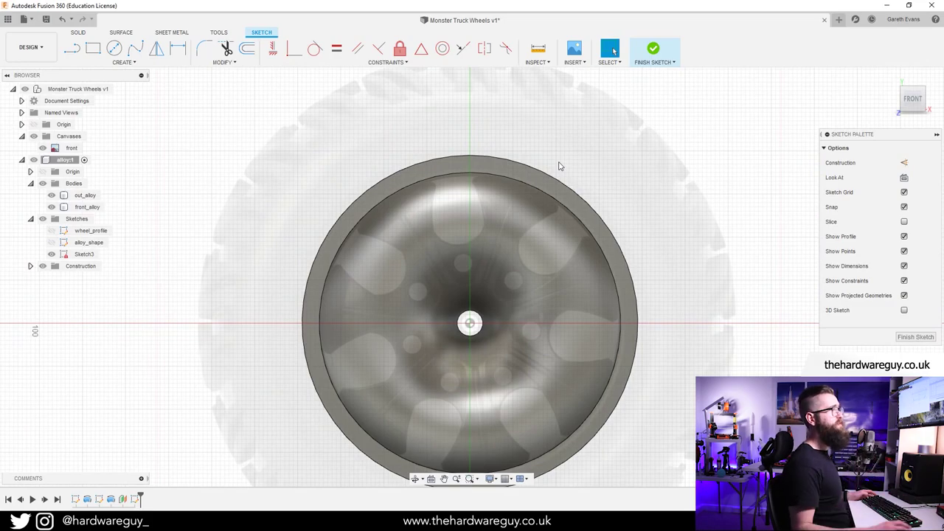
scroll(443, 275, up, 2)
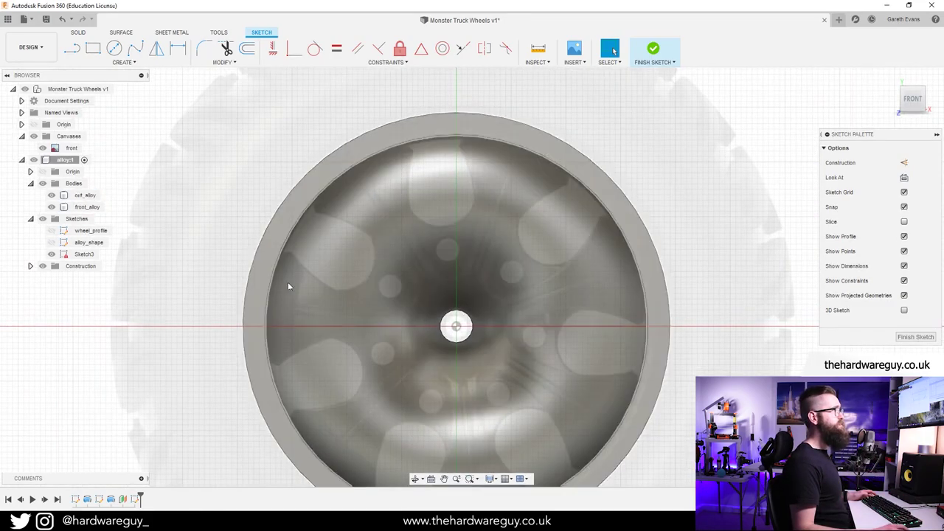
click(35, 137)
click(34, 137)
click(35, 137)
click(35, 138)
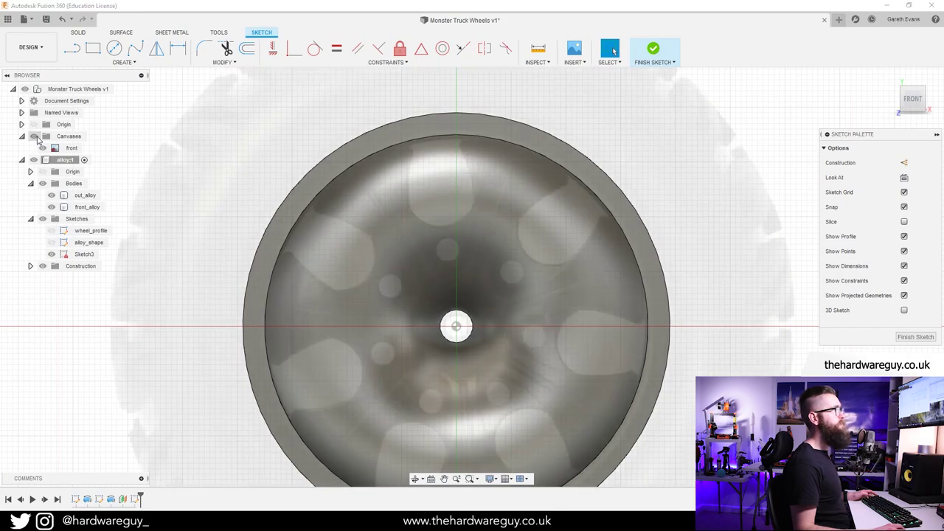
click(35, 137)
click(35, 137)
click(34, 137)
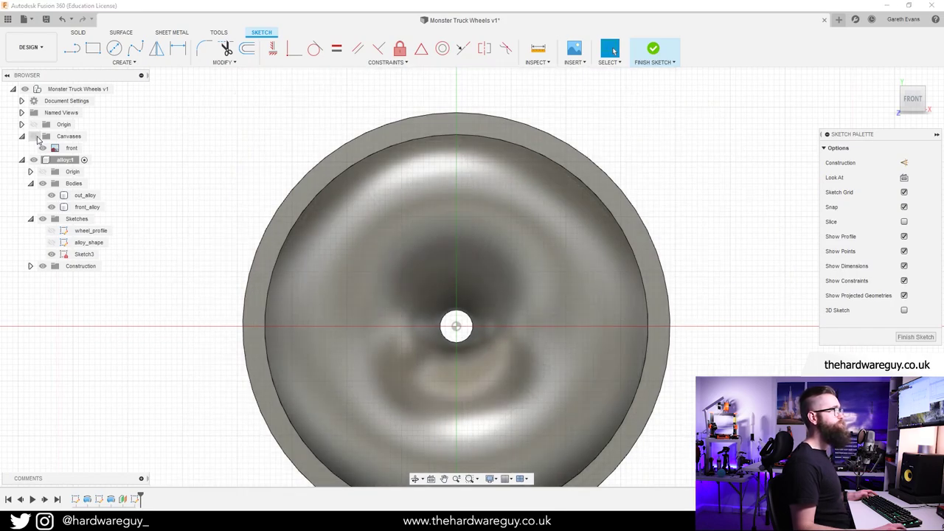
click(35, 137)
scroll(417, 204, up, 3)
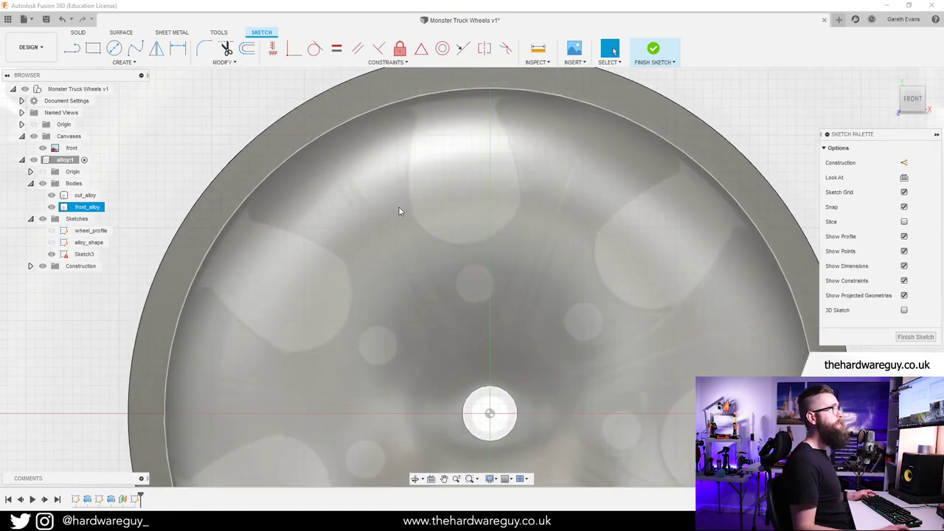
scroll(487, 229, down, 3)
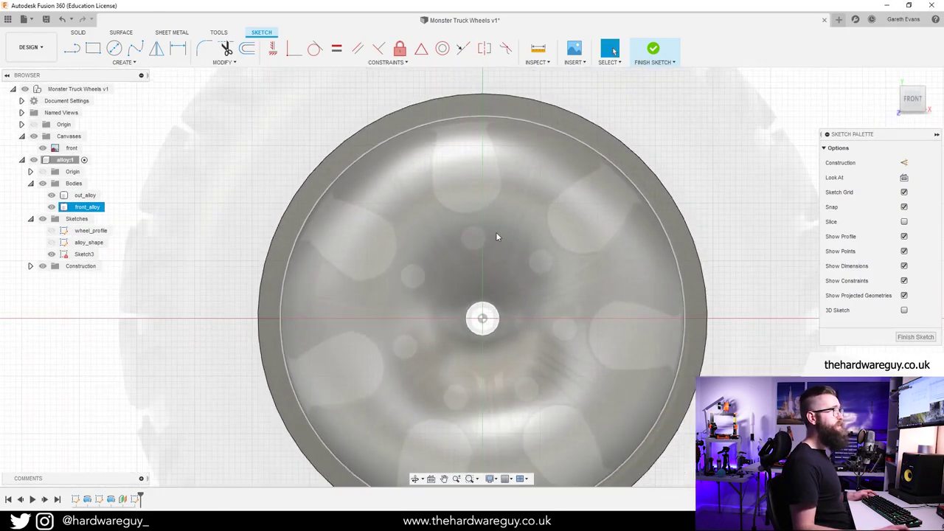
scroll(544, 254, down, 2)
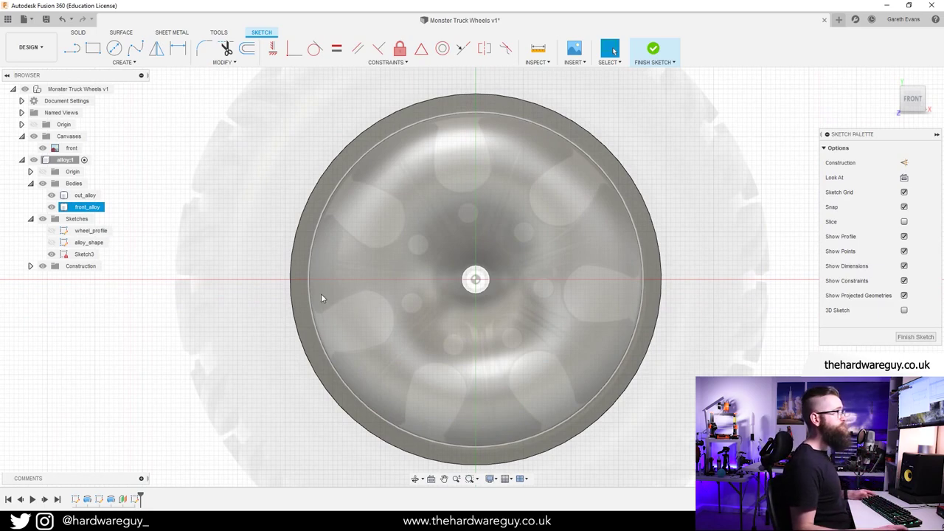
scroll(465, 177, up, 3)
key(l)
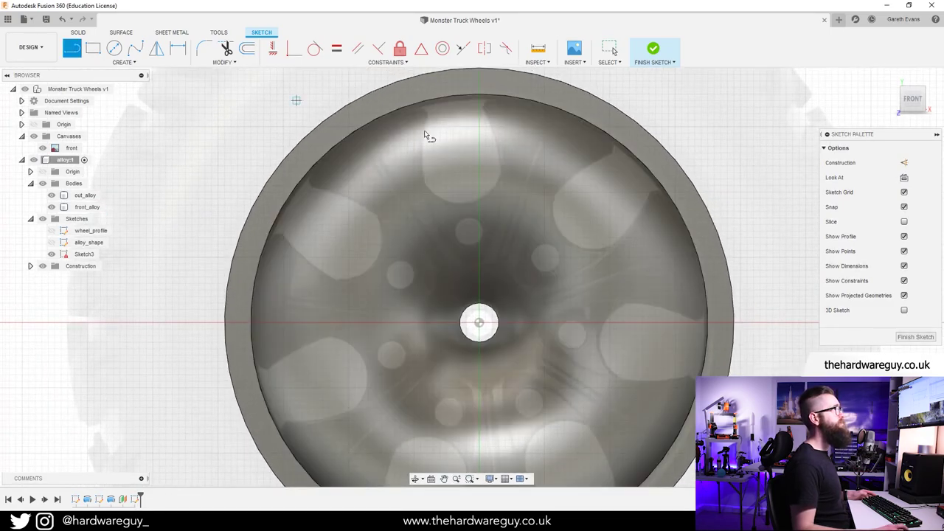
scroll(425, 135, up, 6)
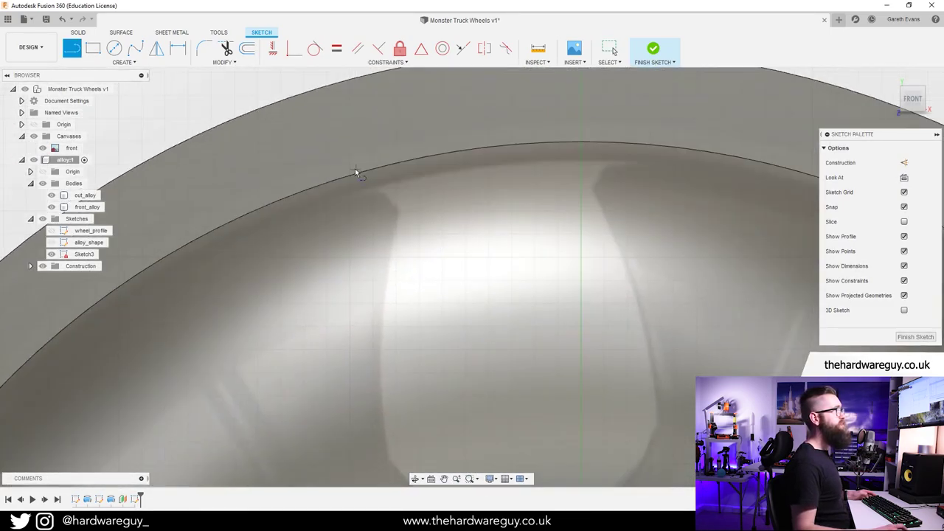
scroll(465, 295, down, 8)
middle_drag(518, 325, 504, 267)
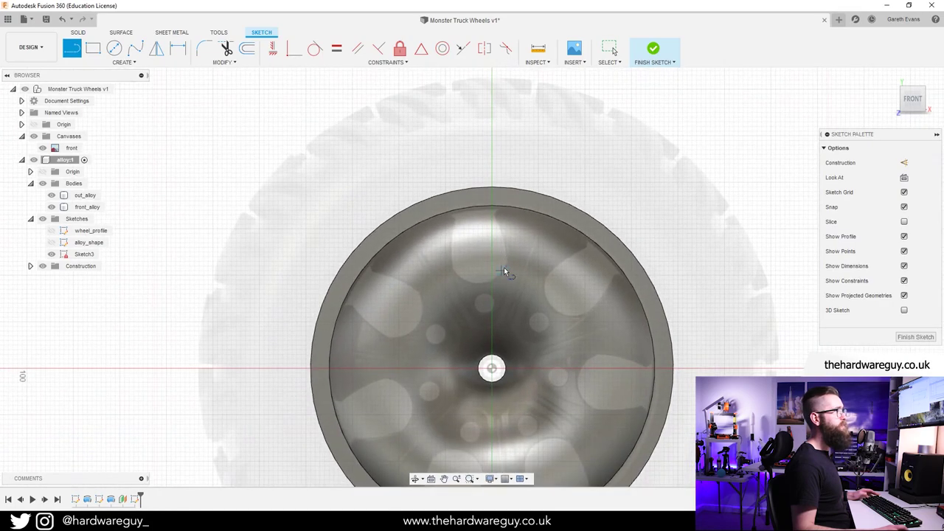
key(Escape)
Draw a circle centred on the origin with its diameter set to the alloy_diameter parameter.
key(c)
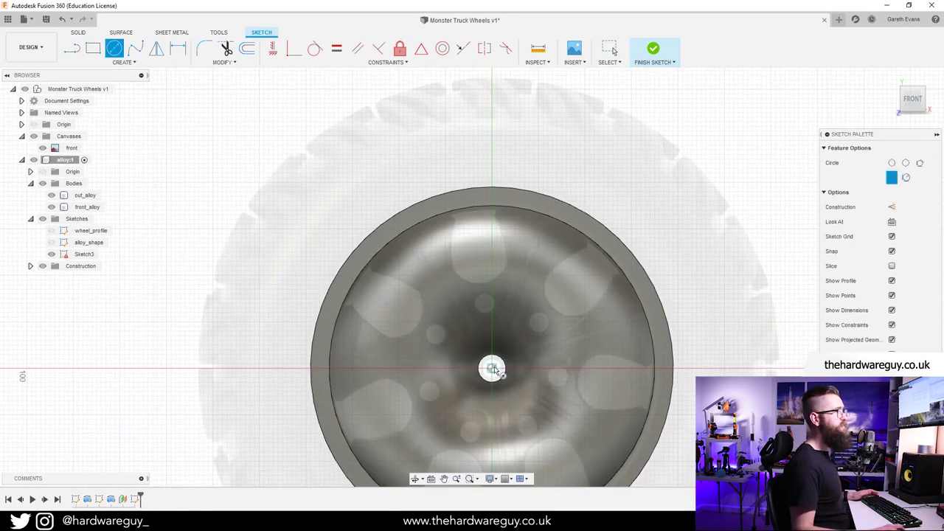
click(492, 368)
middle_drag(637, 350, 602, 307)
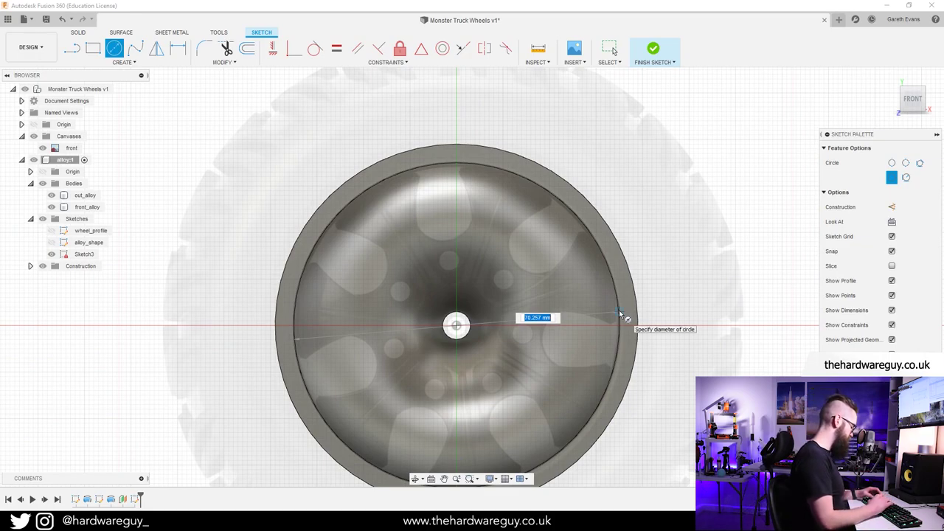
text(al)
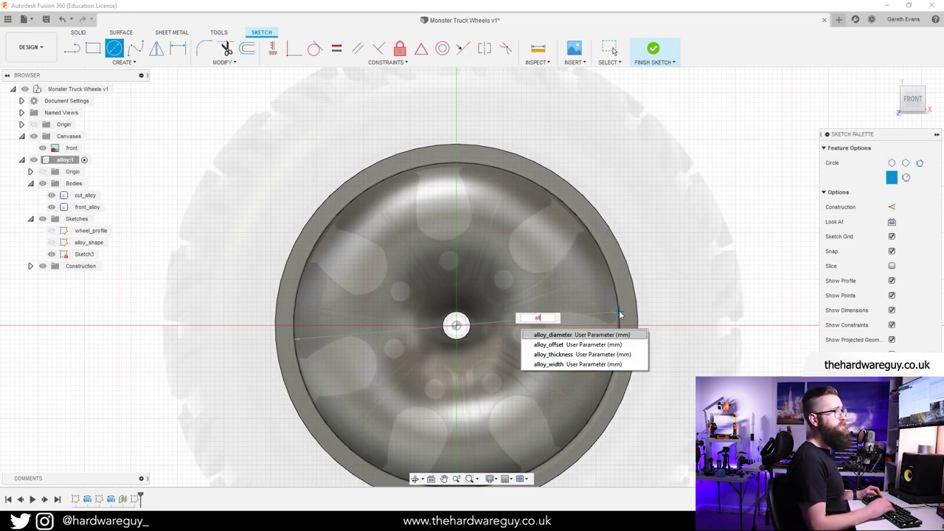
key(Return)
key(Return)
key(Return)
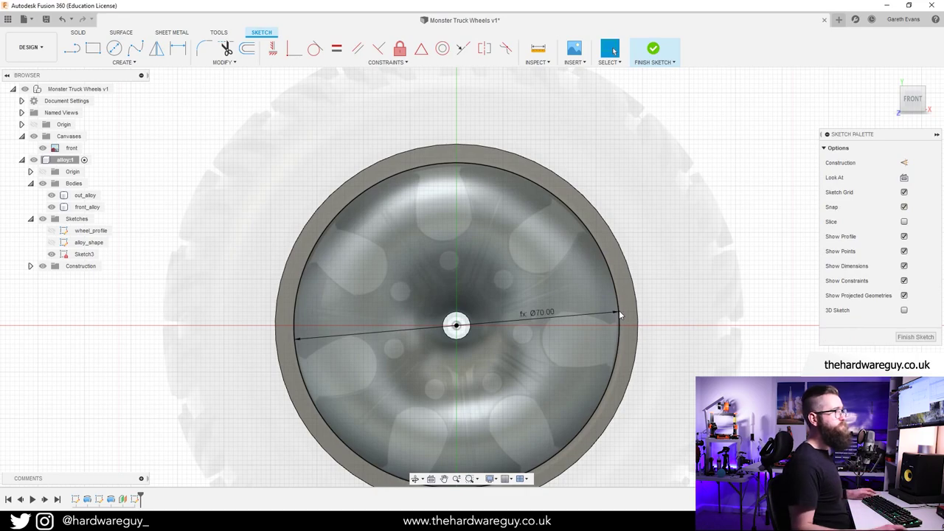
scroll(413, 239, up, 3)
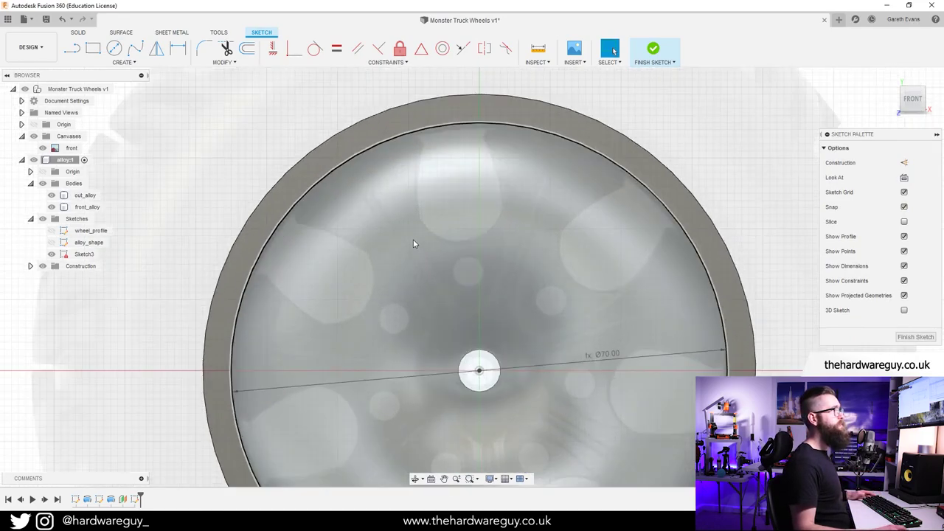
scroll(422, 168, up, 5)
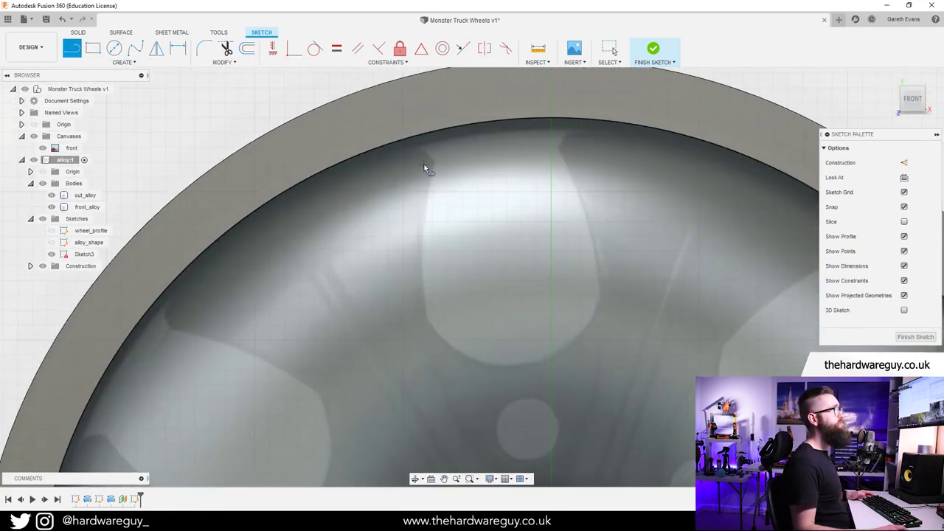
middle_drag(428, 165, 433, 251)
key(l)
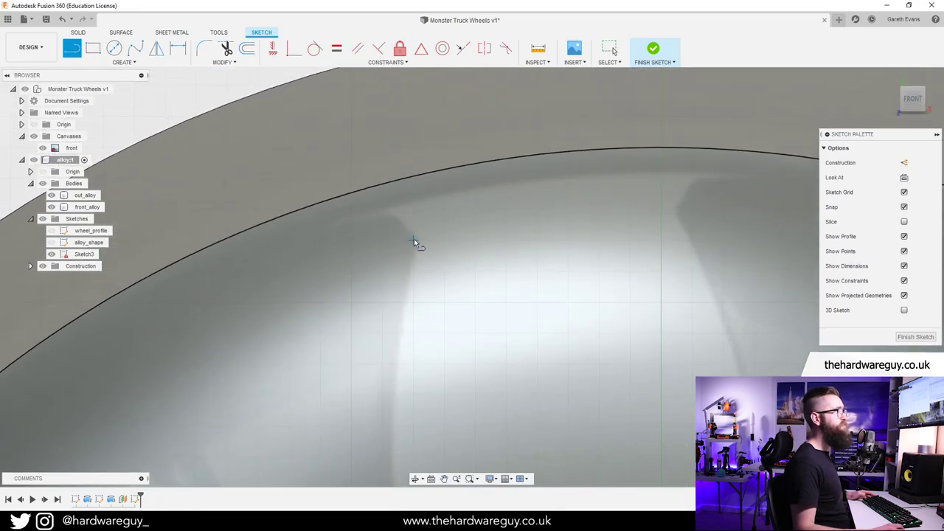
scroll(414, 244, up, 2)
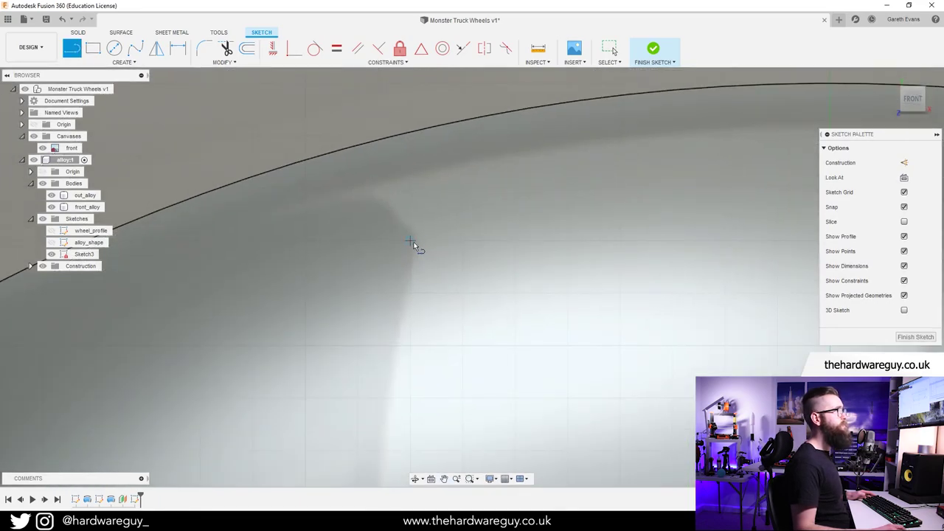
click(411, 241)
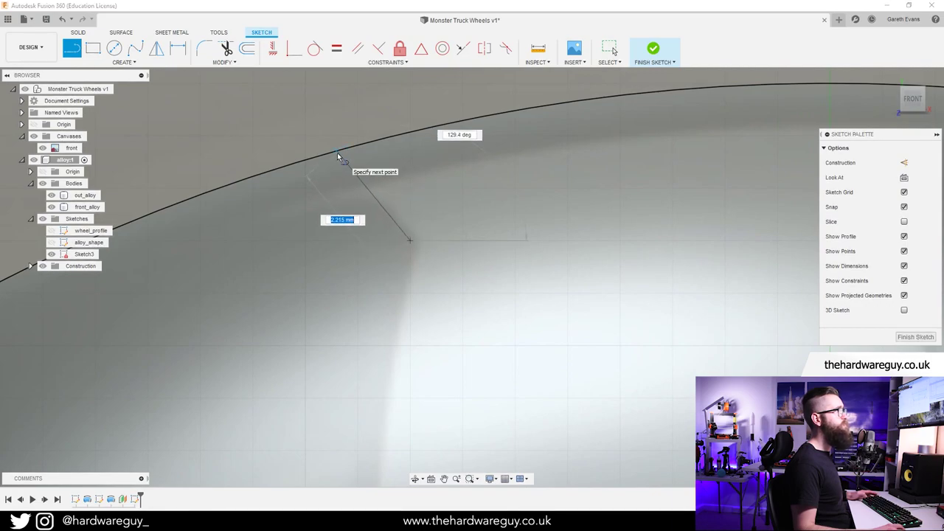
key(Escape)
Draw a slanted line from the upper-left corner of the topmost spoke opening outward to the alloy_diameter circle.
scroll(412, 231, up, 2)
key(l)
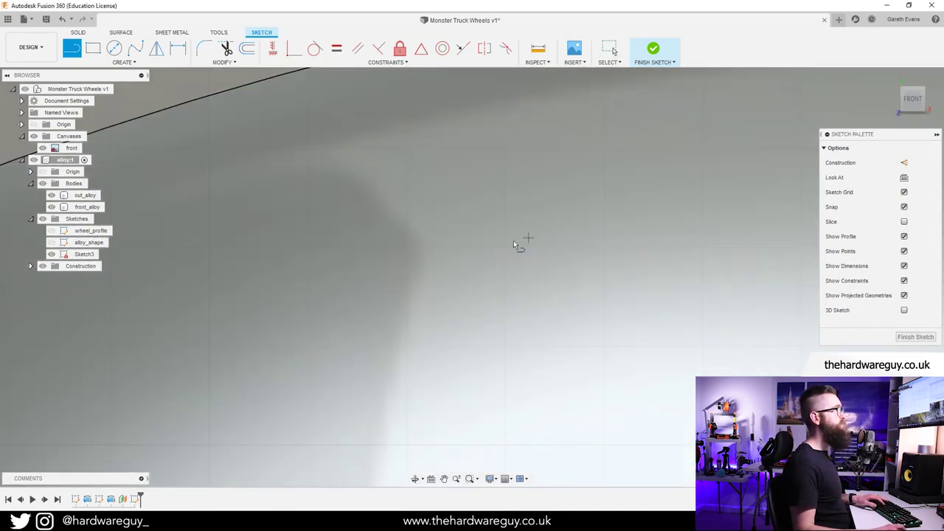
click(415, 244)
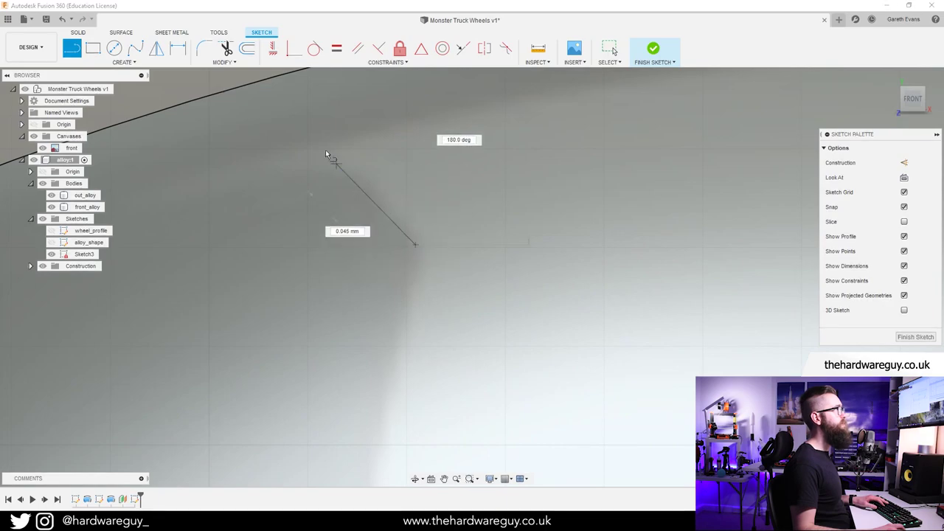
click(266, 81)
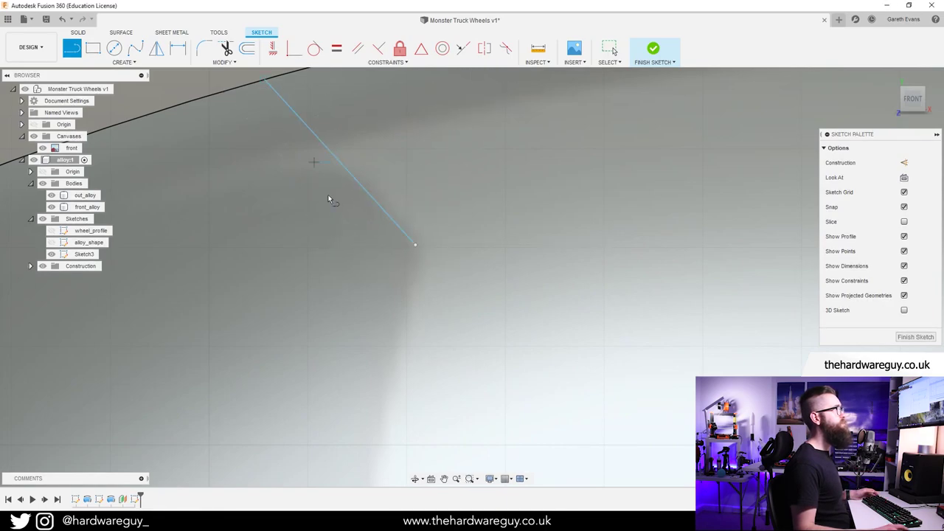
Draw a matching slanted line from the topmost opening's upper-right corner outward to the circle.
scroll(338, 198, down, 4)
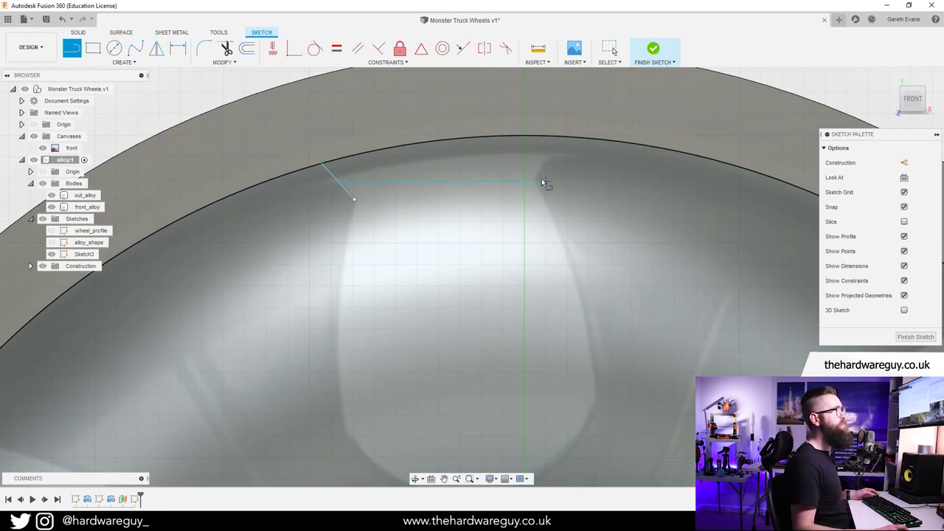
scroll(550, 188, up, 5)
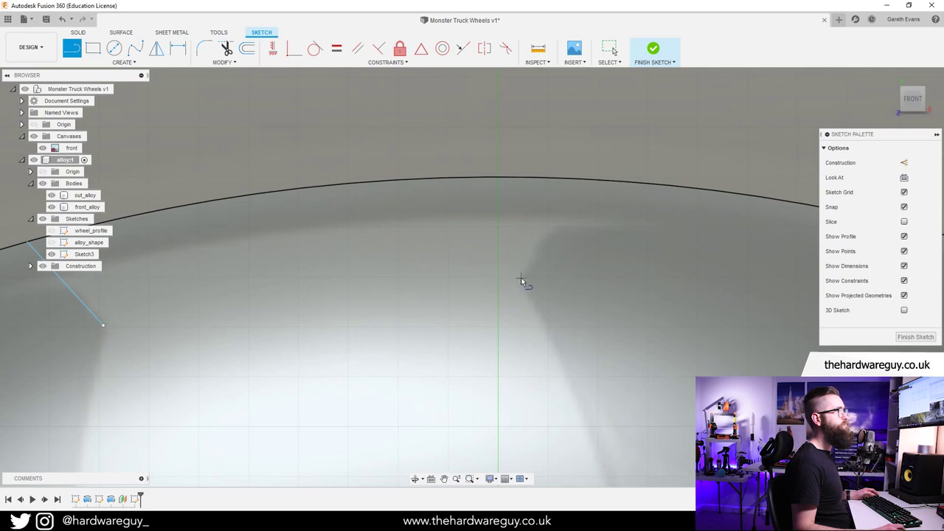
click(521, 279)
click(588, 180)
scroll(472, 295, down, 5)
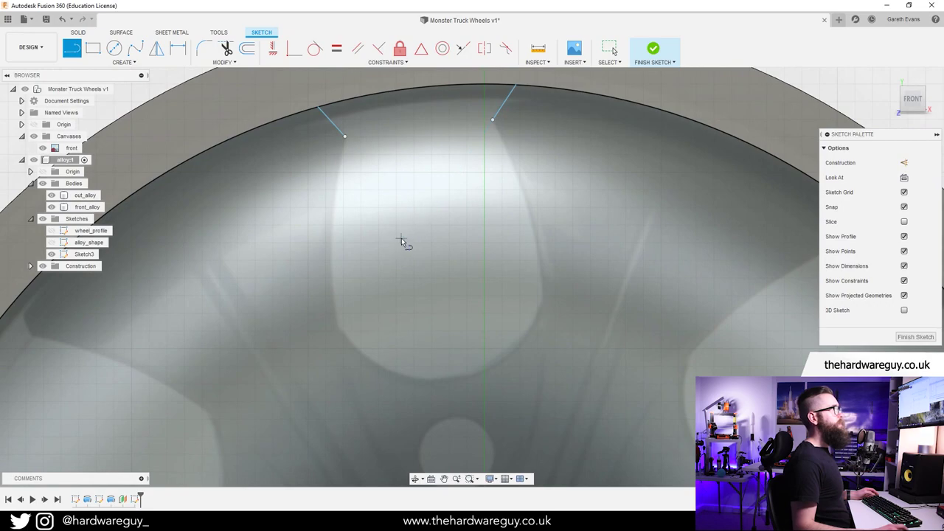
Trace the left edge of the topmost opening with a fit point spline of five points, starting at the left slanted line's inner endpoint.
click(126, 63)
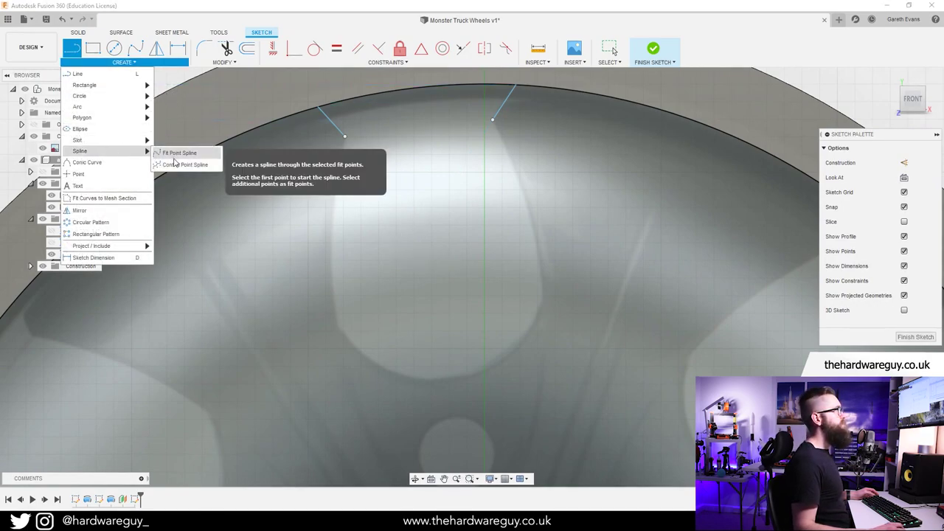
click(176, 153)
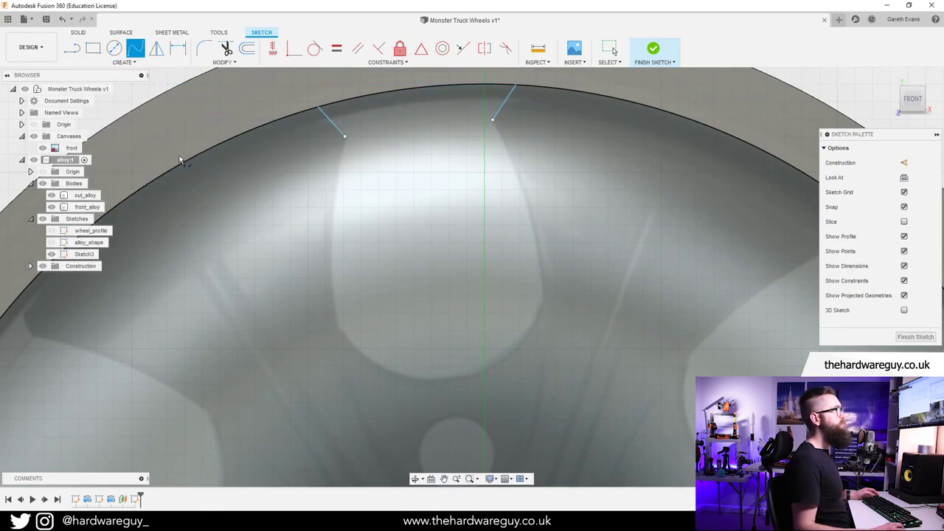
scroll(334, 160, up, 1)
click(352, 127)
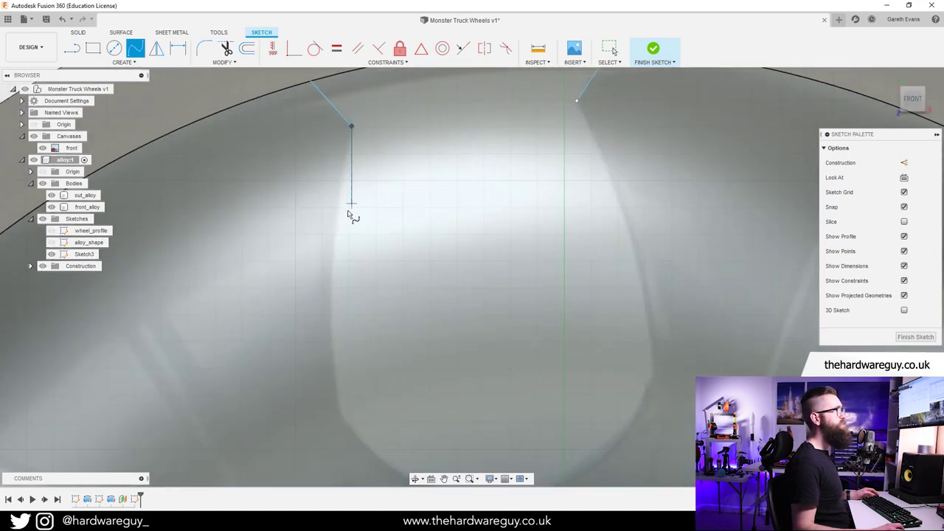
click(341, 185)
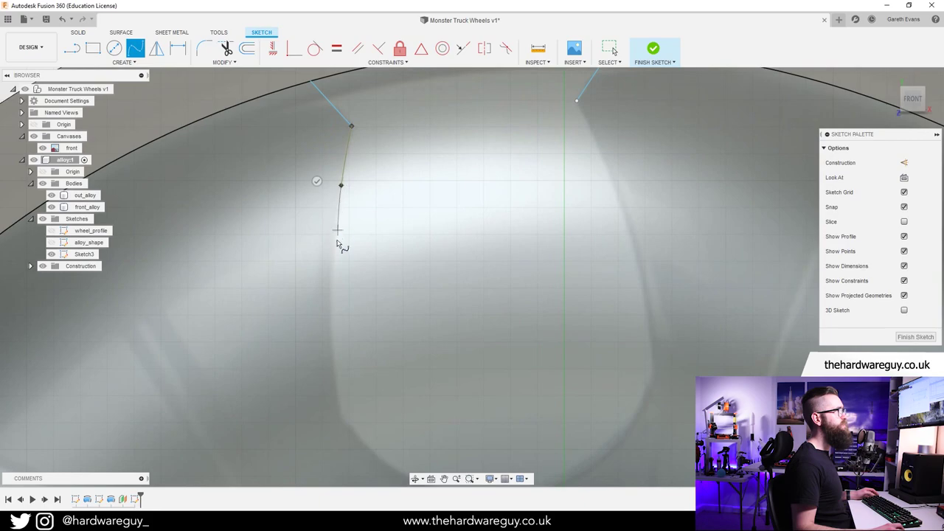
click(331, 269)
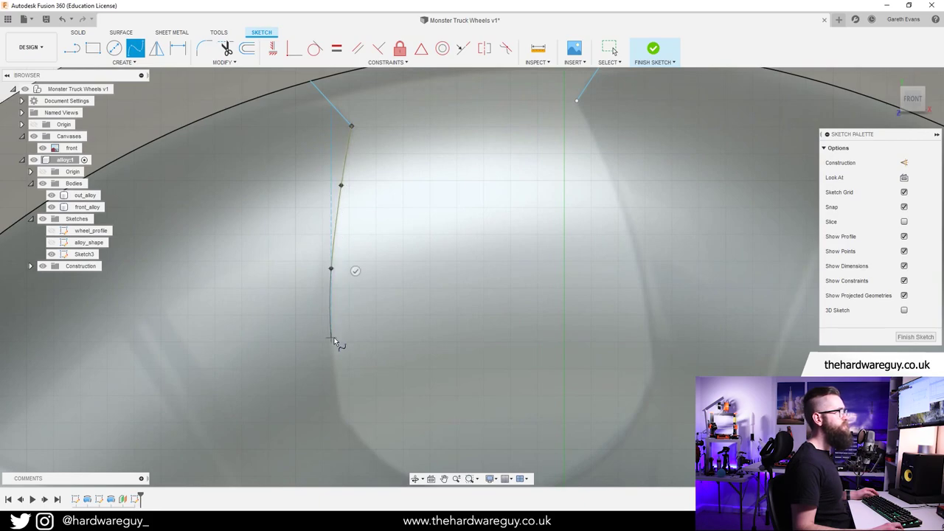
scroll(334, 343, up, 1)
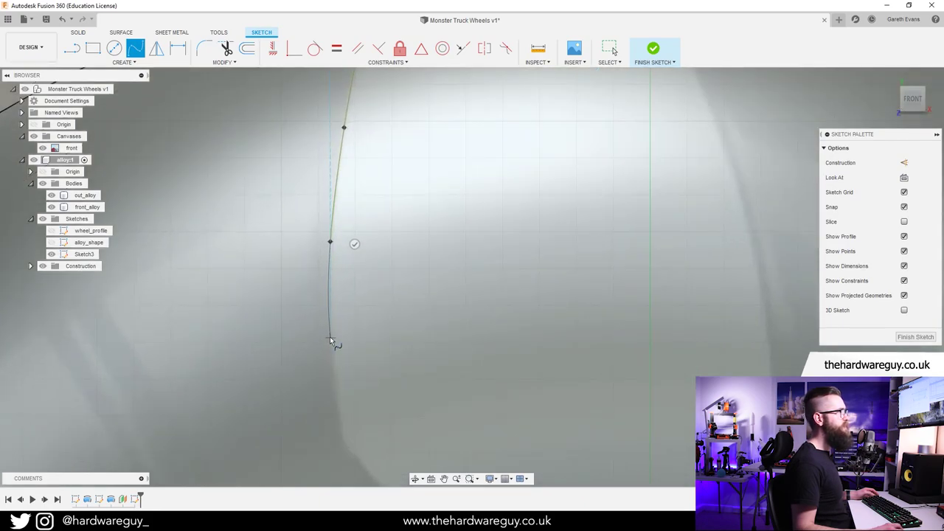
click(330, 333)
click(337, 414)
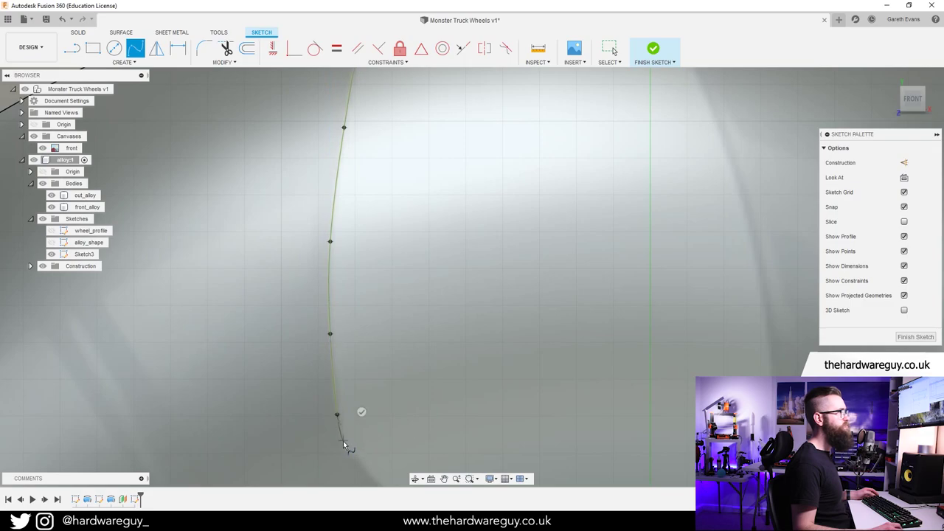
Try a further spline point at the opening's lower-left bend and undo it.
click(343, 445)
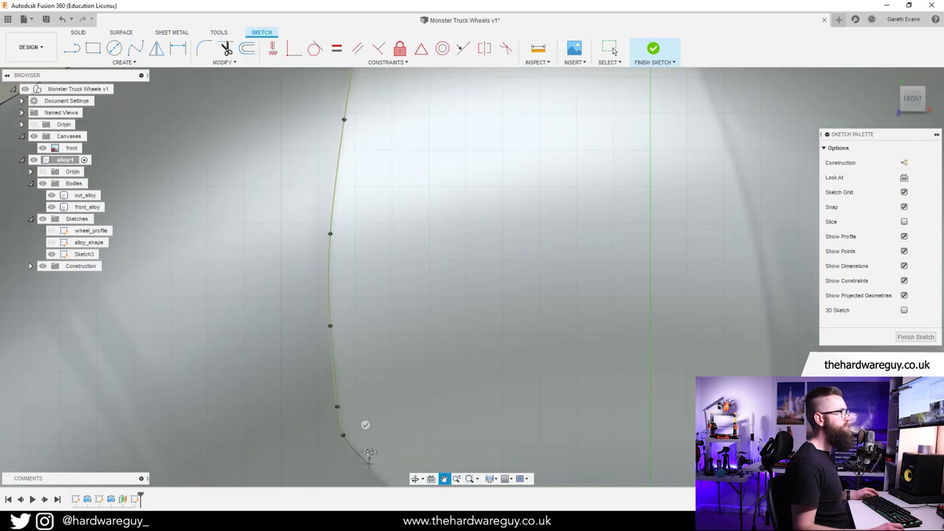
middle_drag(365, 437, 369, 268)
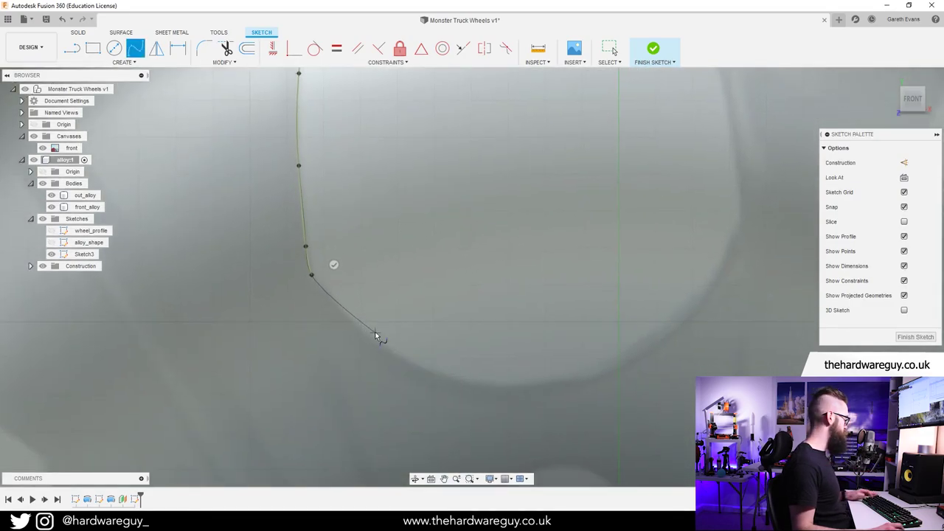
key(ctrl+z)
key(ctrl+z)
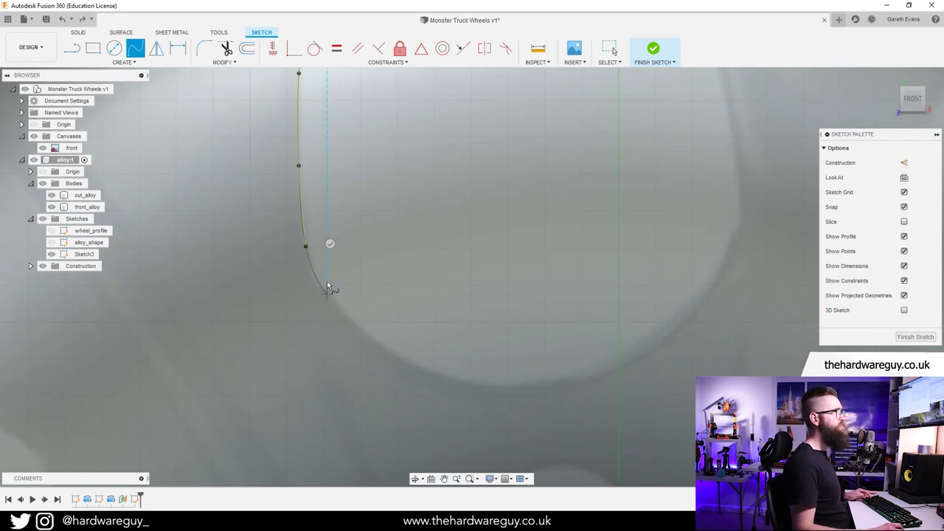
Continue the spline around the topmost opening's rounded lower end with five points, from the left edge to the lower-right bend.
click(304, 231)
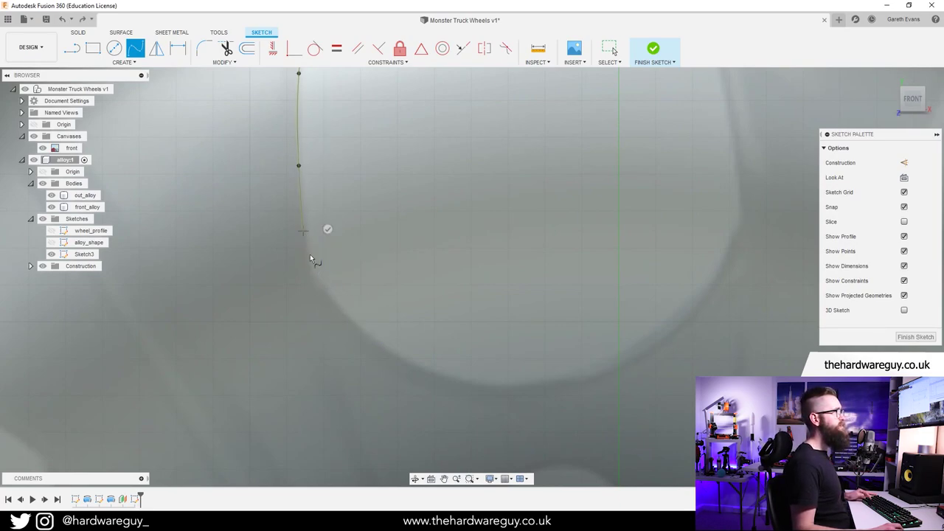
click(322, 293)
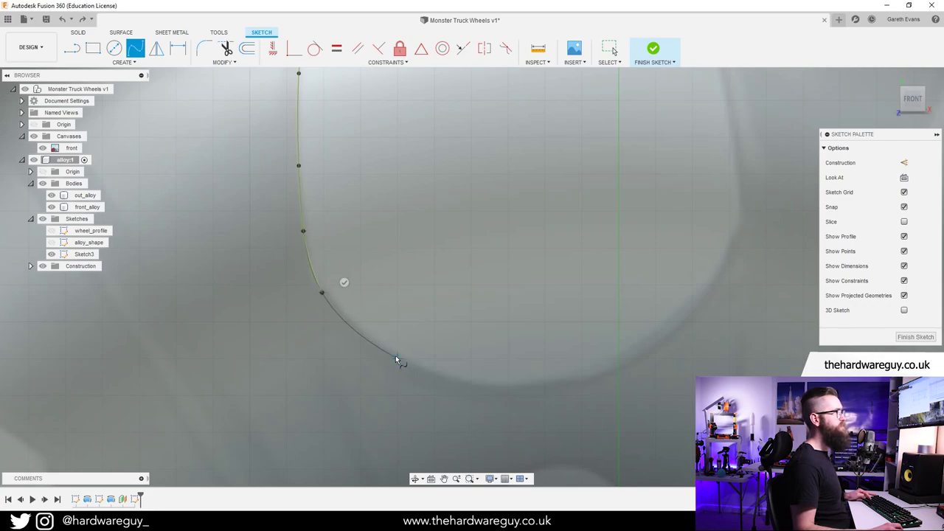
scroll(397, 361, up, 1)
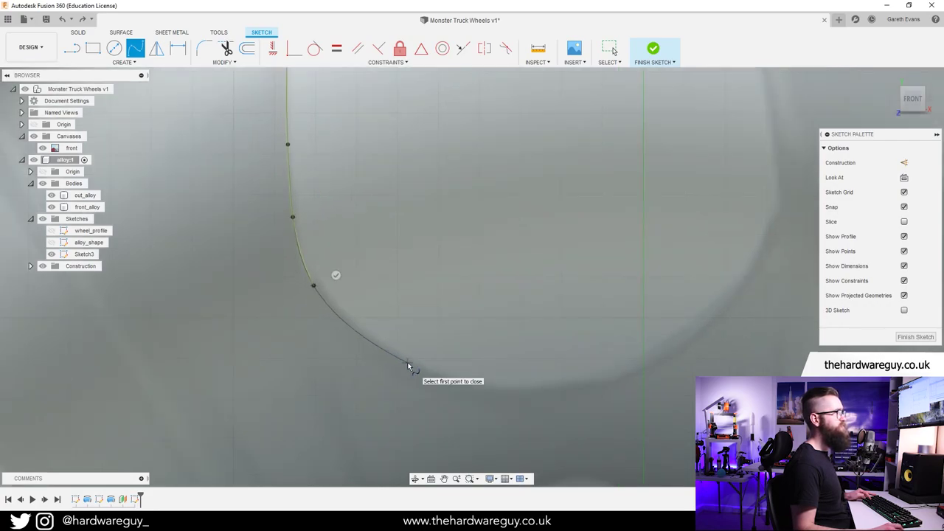
click(408, 364)
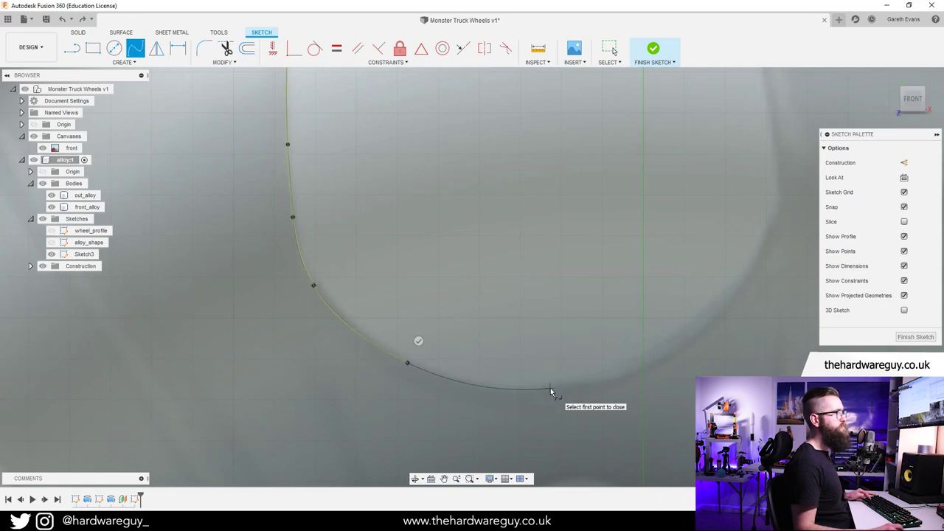
click(572, 386)
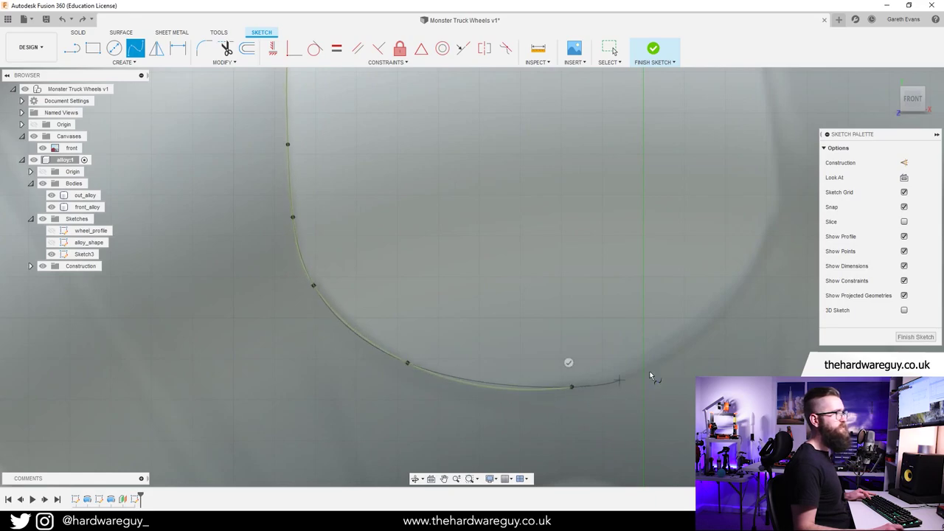
click(698, 330)
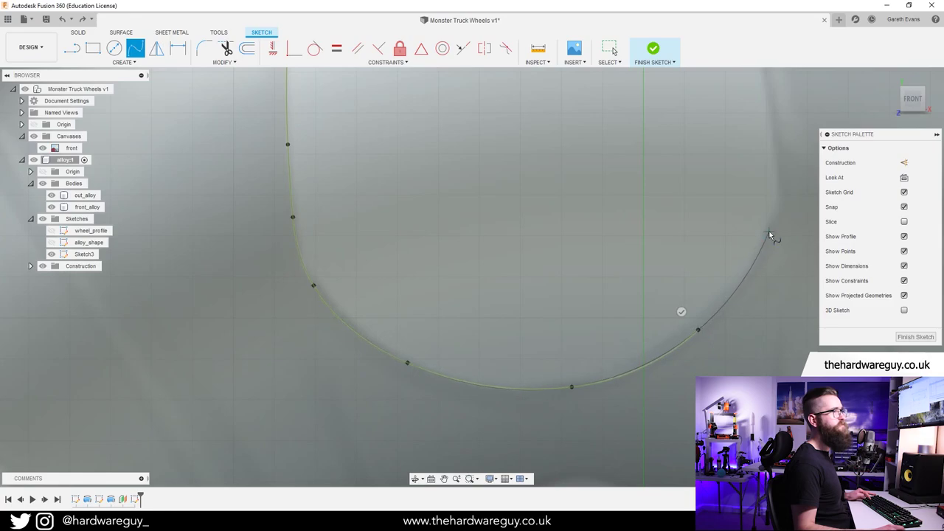
Continue the spline up the opening's right edge with four points, ending at the right slanted line's inner endpoint, and finish it.
scroll(708, 233, up, 3)
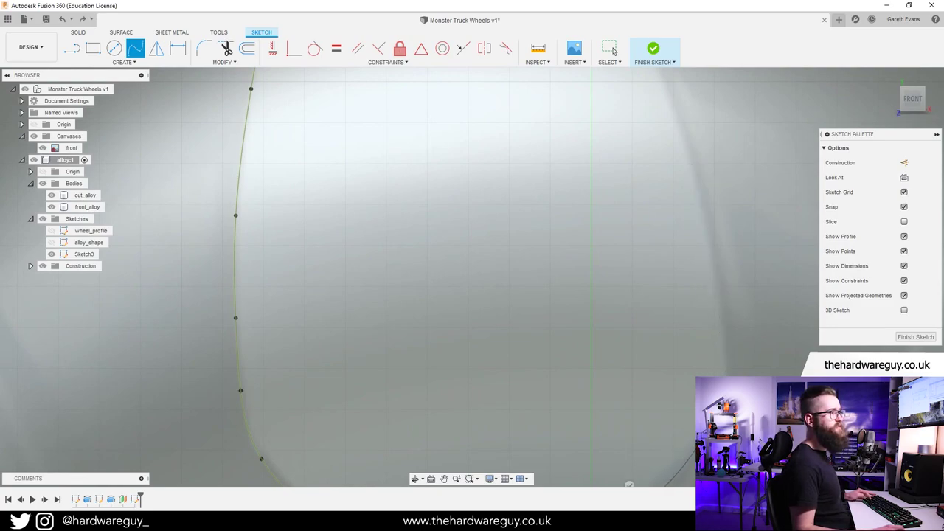
click(716, 268)
middle_drag(674, 110, 692, 289)
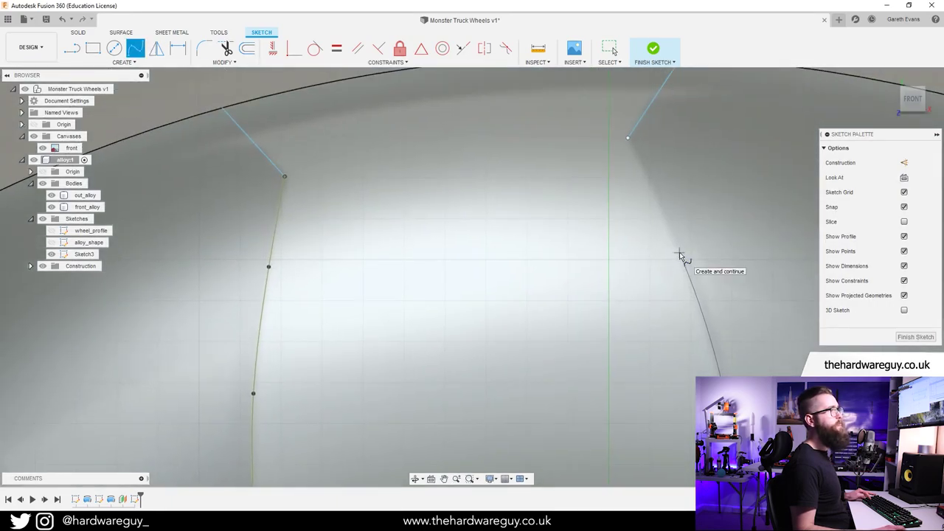
click(679, 255)
click(628, 138)
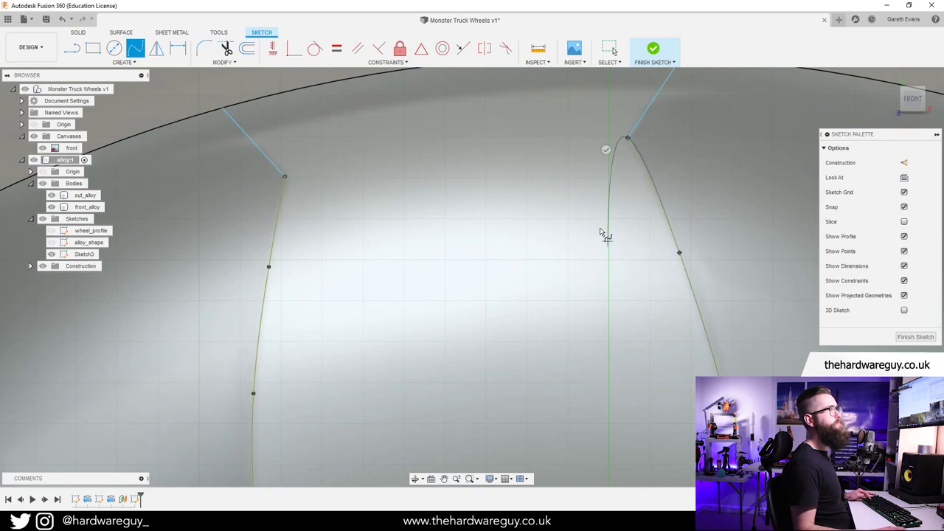
click(606, 150)
Start a second fit point spline at the existing fit point on the opening's lower left edge, with its next point just outside the lower-left bend.
scroll(583, 325, down, 5)
middle_drag(578, 343, 537, 246)
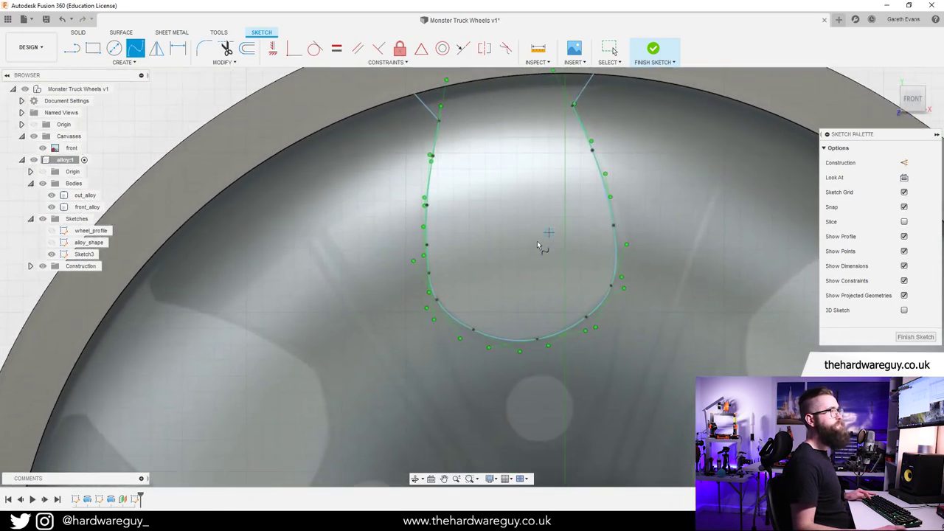
middle_drag(503, 299, 496, 247)
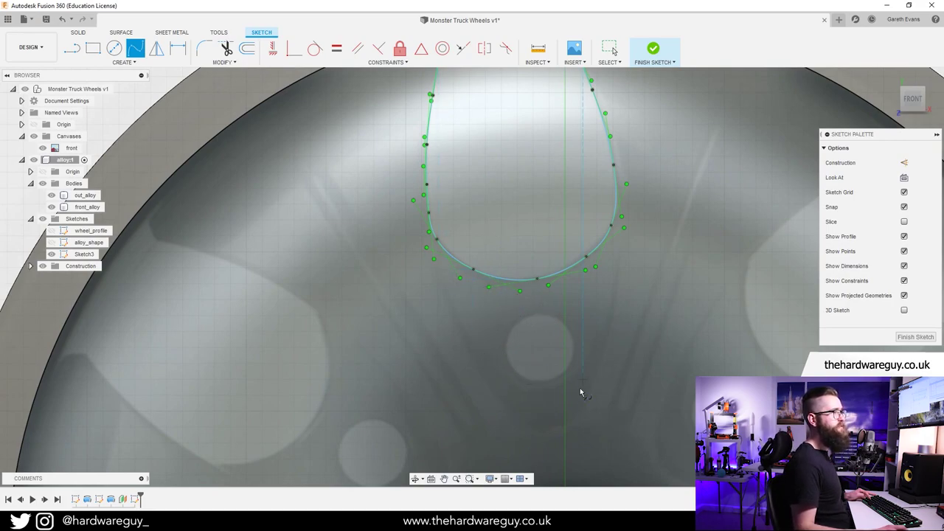
scroll(581, 393, down, 4)
scroll(611, 405, up, 8)
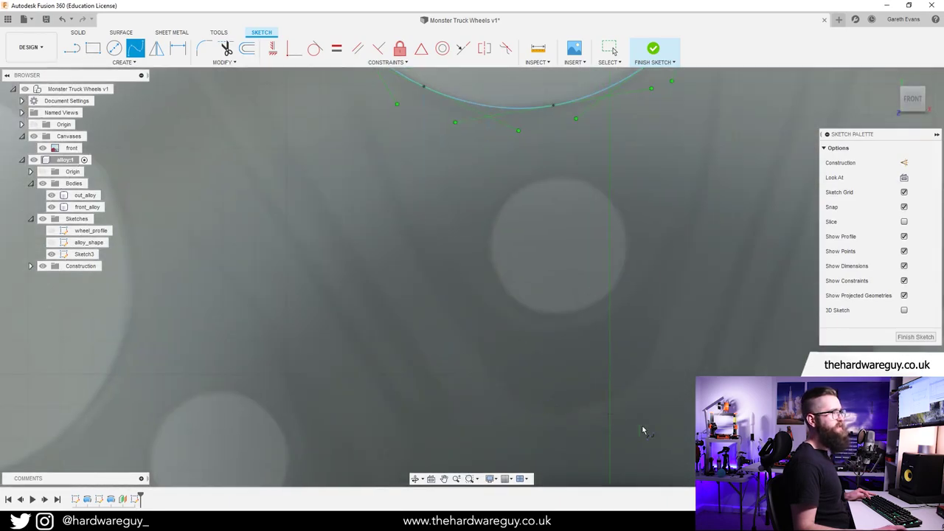
scroll(518, 366, up, 1)
scroll(525, 350, down, 3)
middle_drag(512, 326, 464, 342)
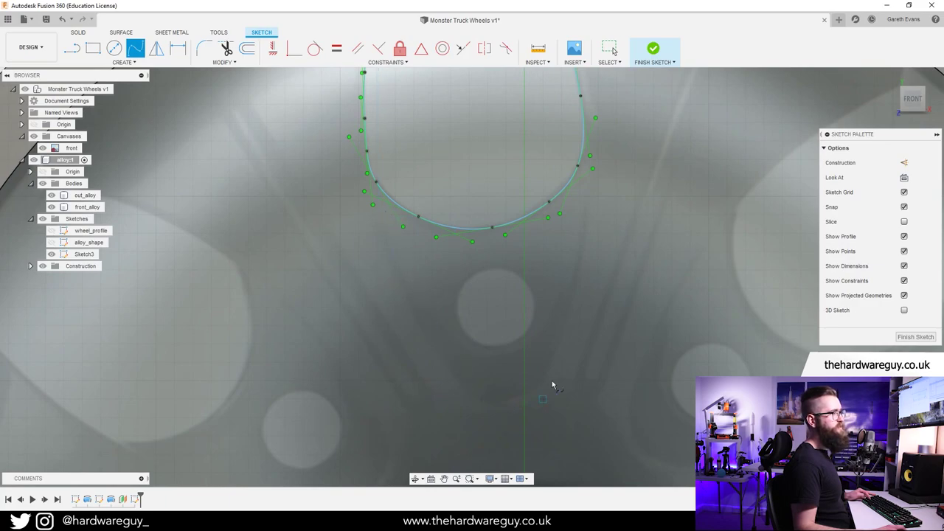
scroll(380, 240, up, 3)
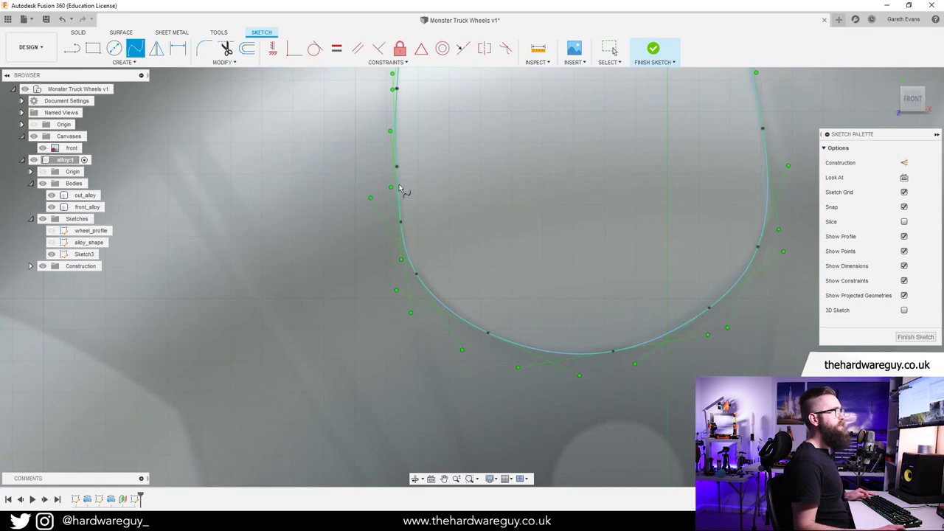
click(396, 168)
scroll(449, 401, down, 4)
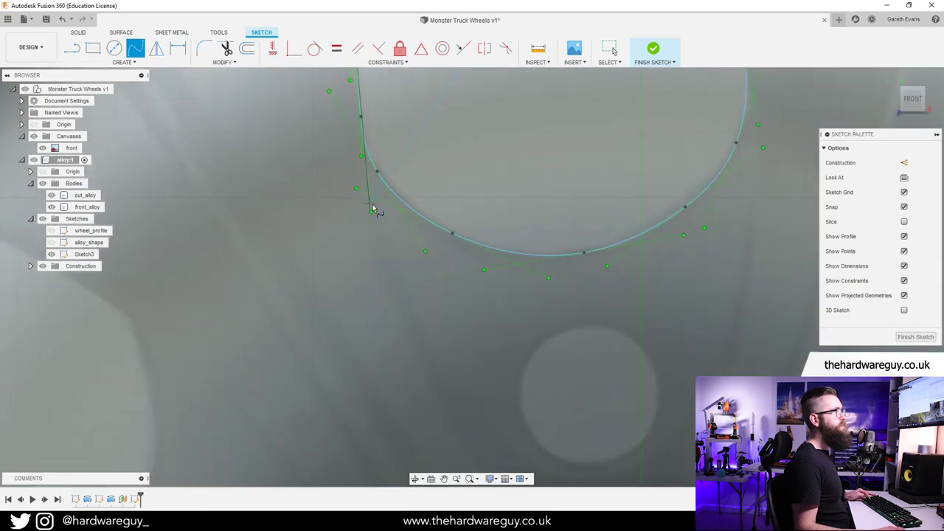
scroll(372, 211, up, 2)
click(368, 207)
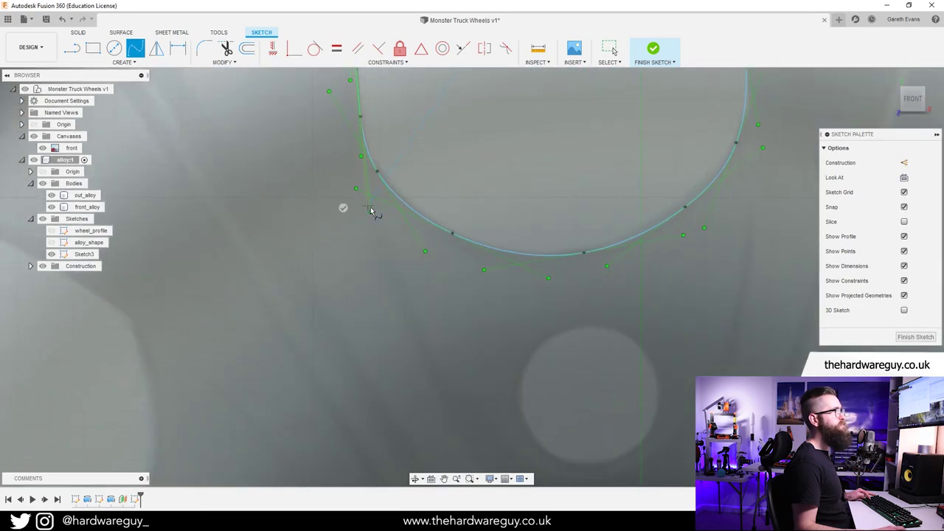
Extend the second spline down the spoke's left contour past the small round hole with two more points.
scroll(445, 383, down, 2)
middle_drag(459, 398, 426, 278)
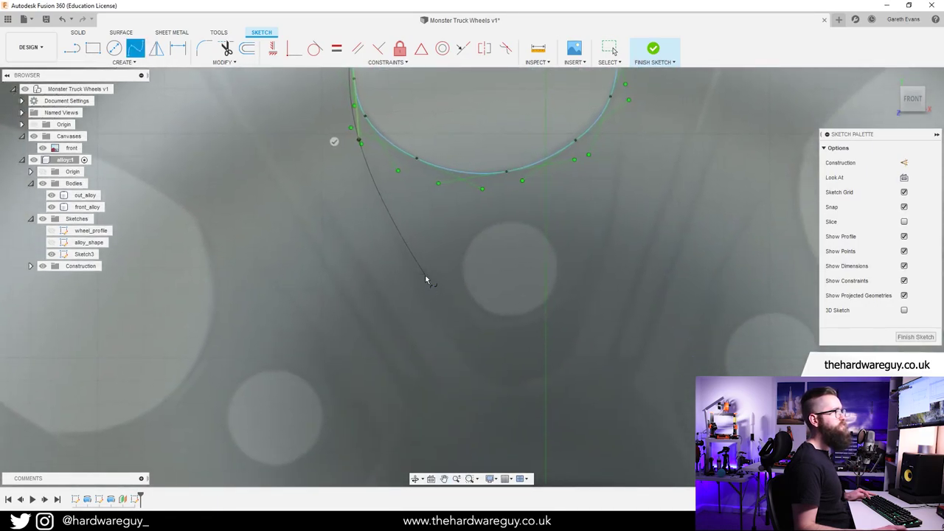
click(437, 321)
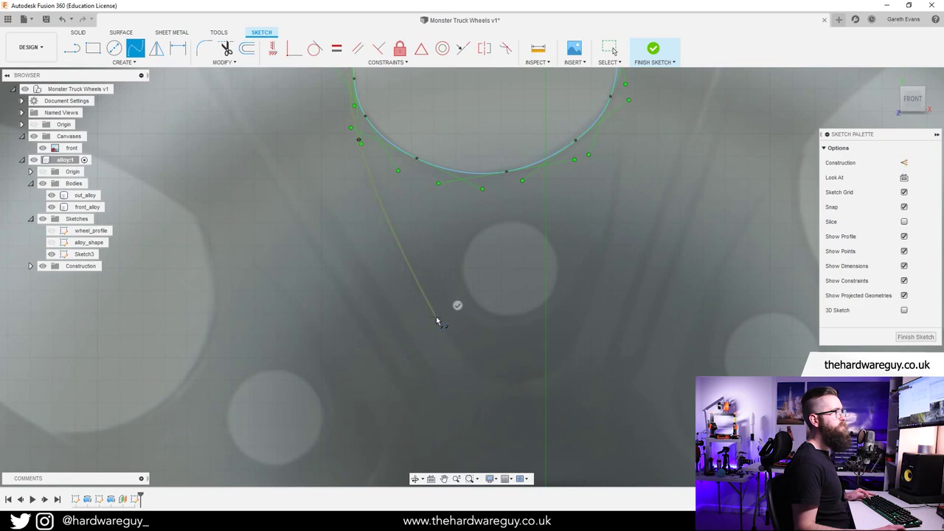
click(465, 363)
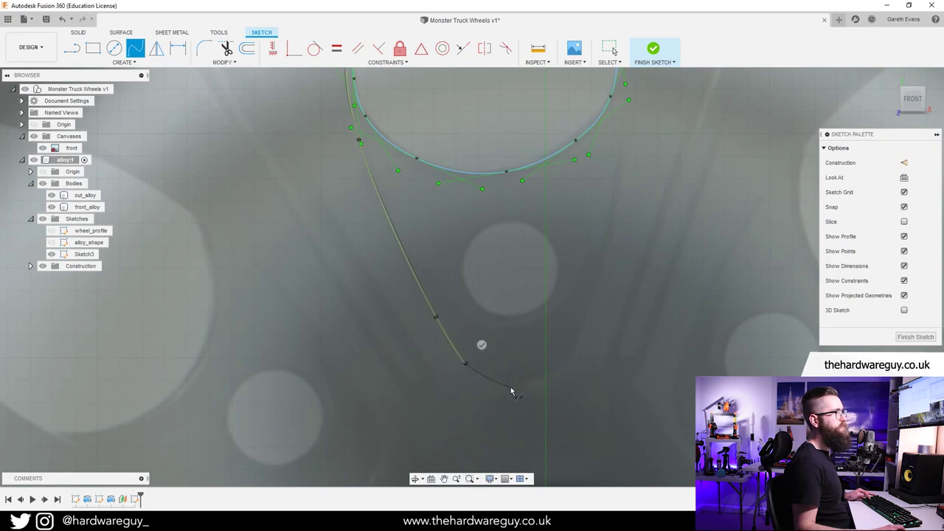
click(507, 382)
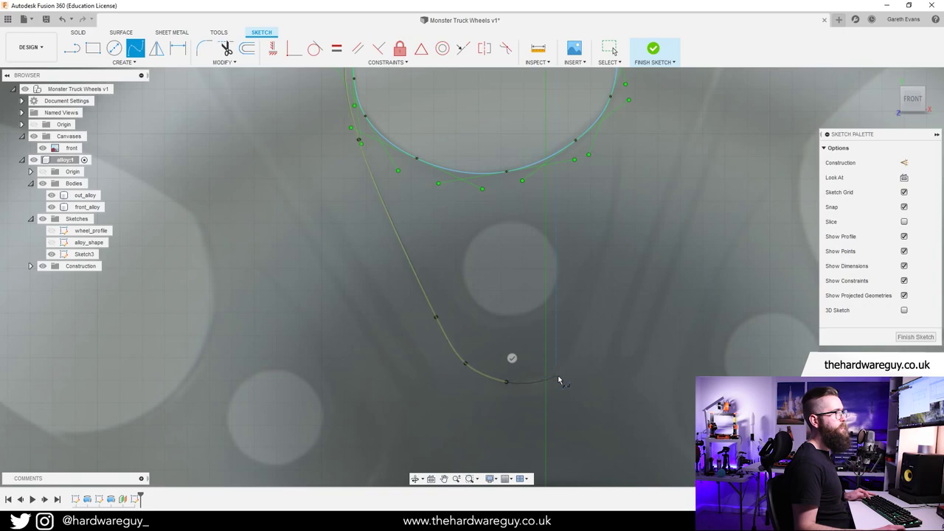
click(559, 372)
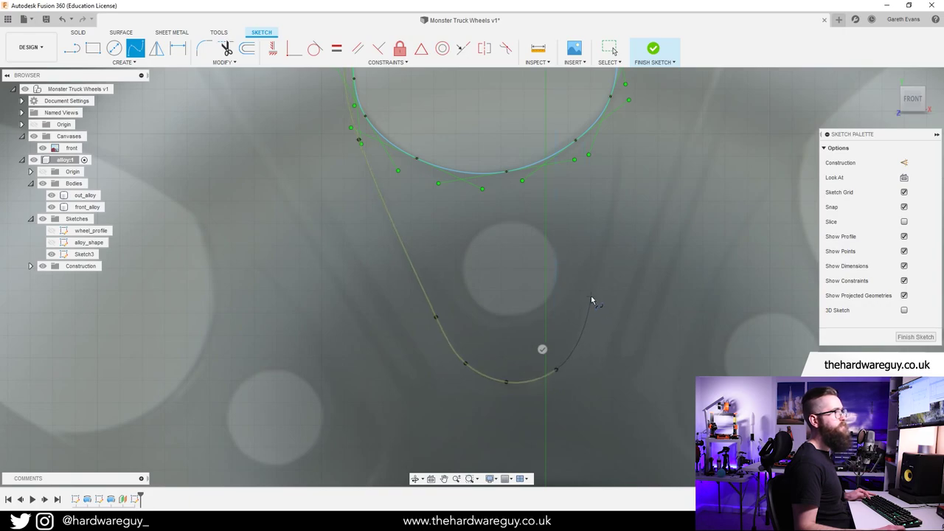
key(ctrl+z)
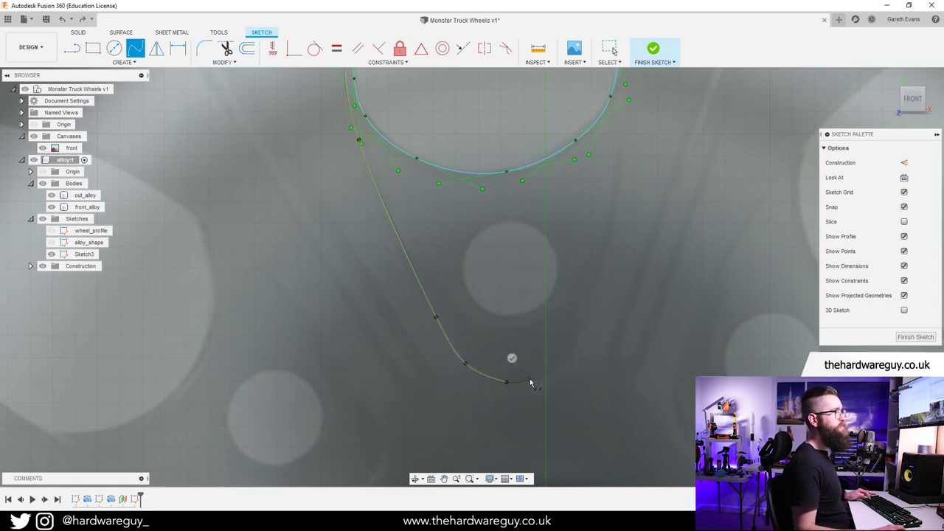
key(ctrl+z)
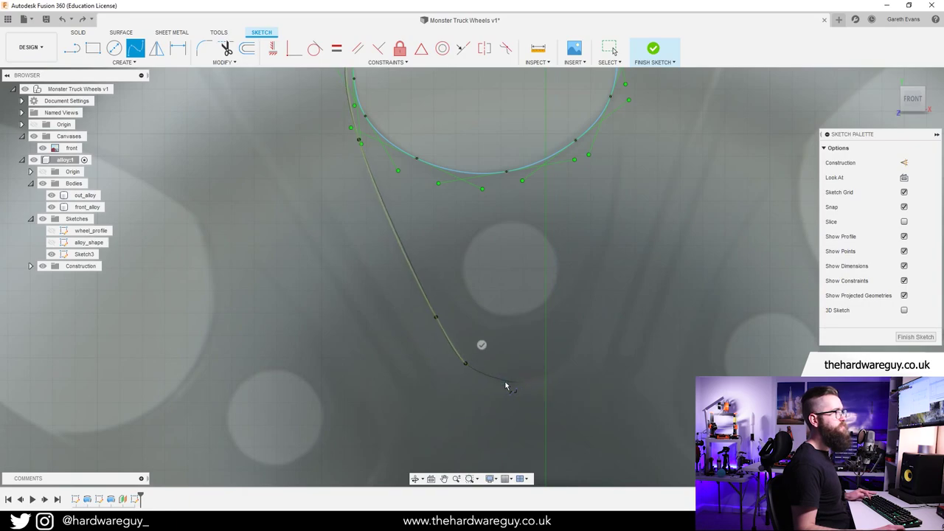
Carry the second spline around the rounded tip below the small hole and up its right side with four points.
click(495, 379)
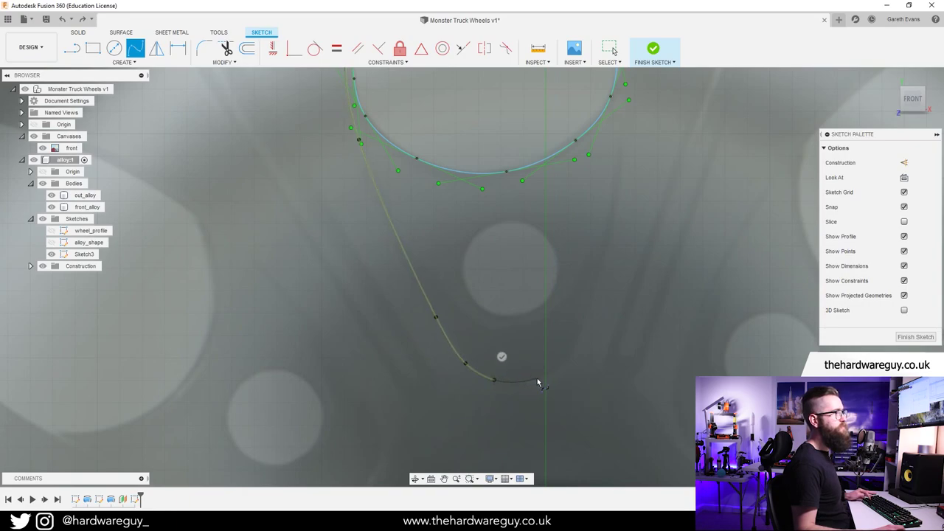
click(538, 379)
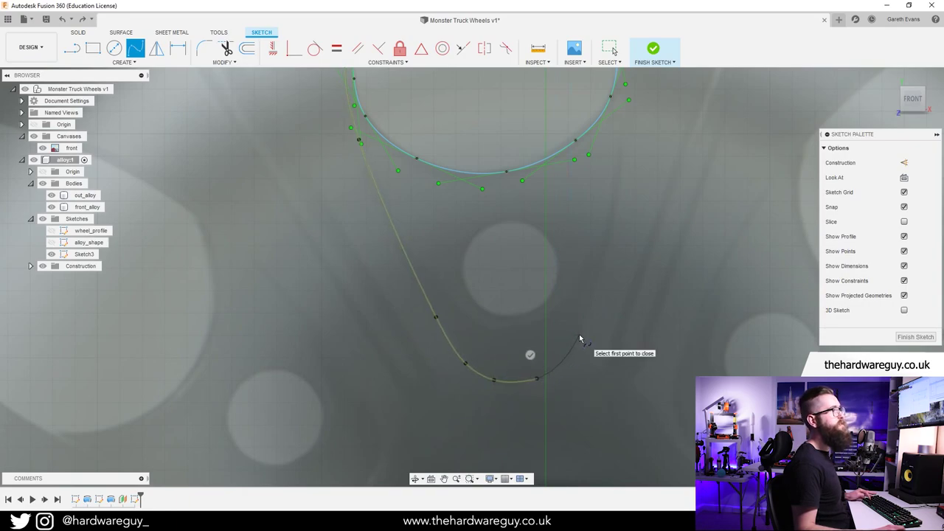
click(577, 331)
click(613, 226)
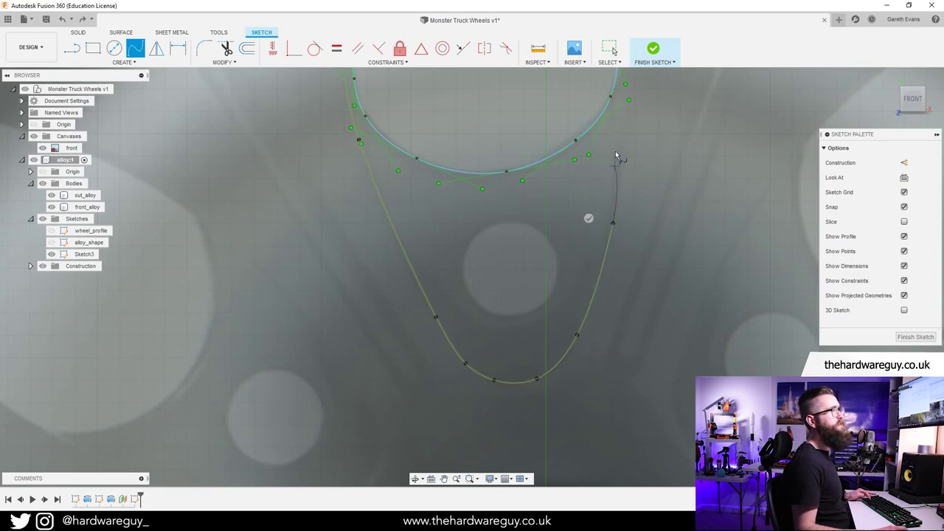
End the second spline at the existing fit point on the opening's right edge and finish it.
middle_drag(615, 151, 563, 317)
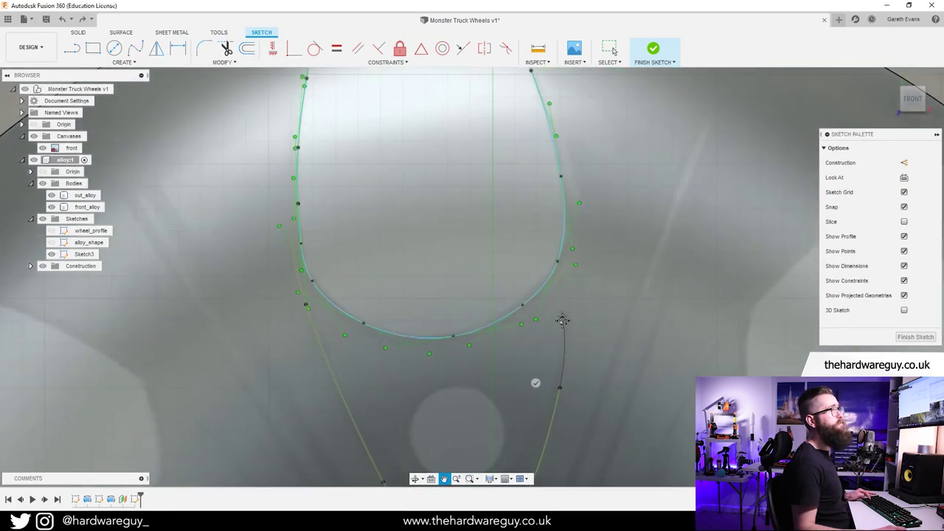
click(562, 181)
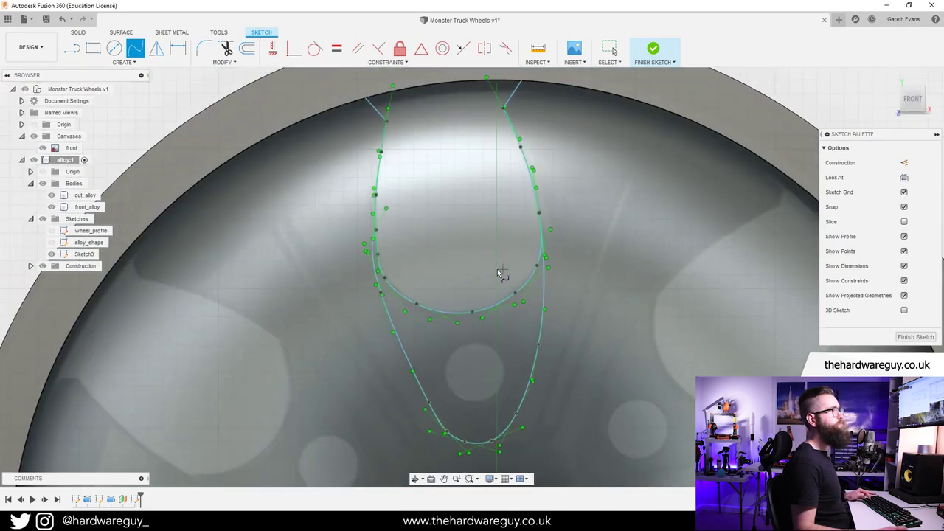
scroll(501, 270, down, 3)
click(378, 285)
scroll(413, 317, down, 2)
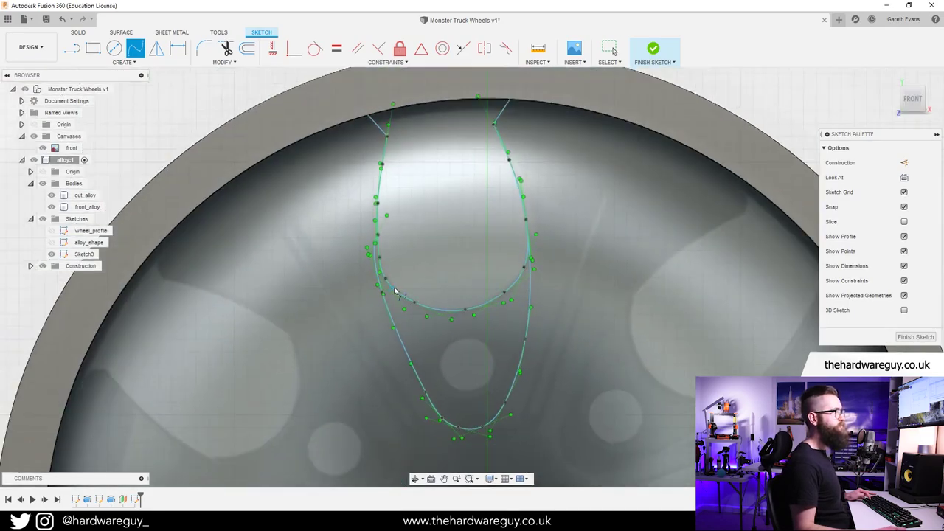
scroll(438, 333, up, 1)
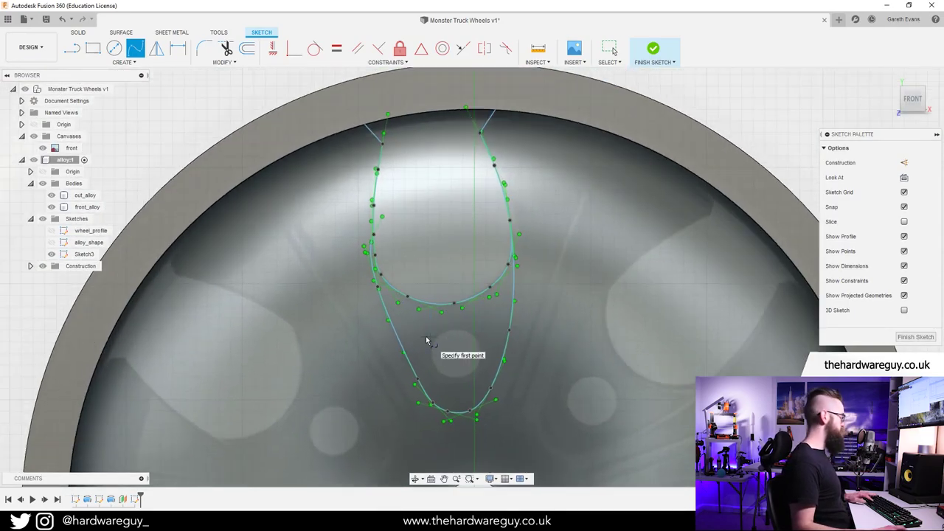
key(Escape)
key(c)
scroll(456, 362, up, 4)
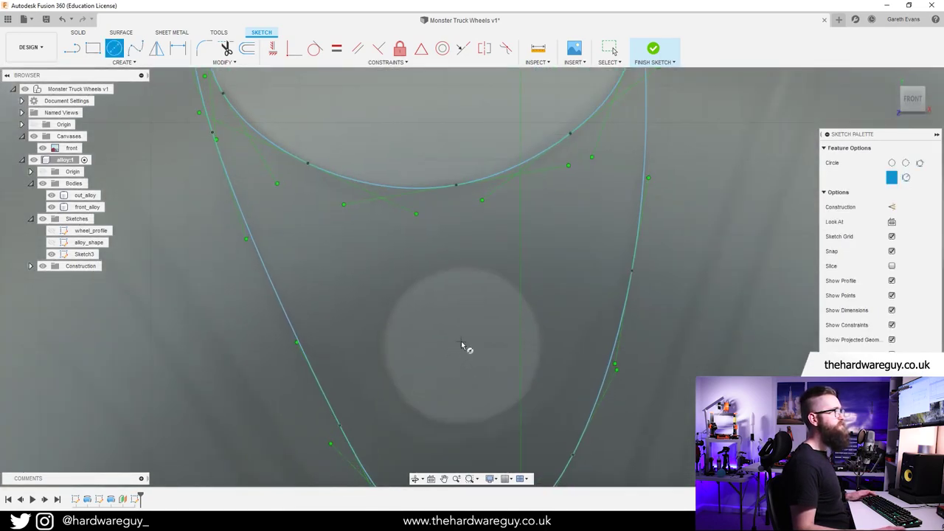
click(463, 341)
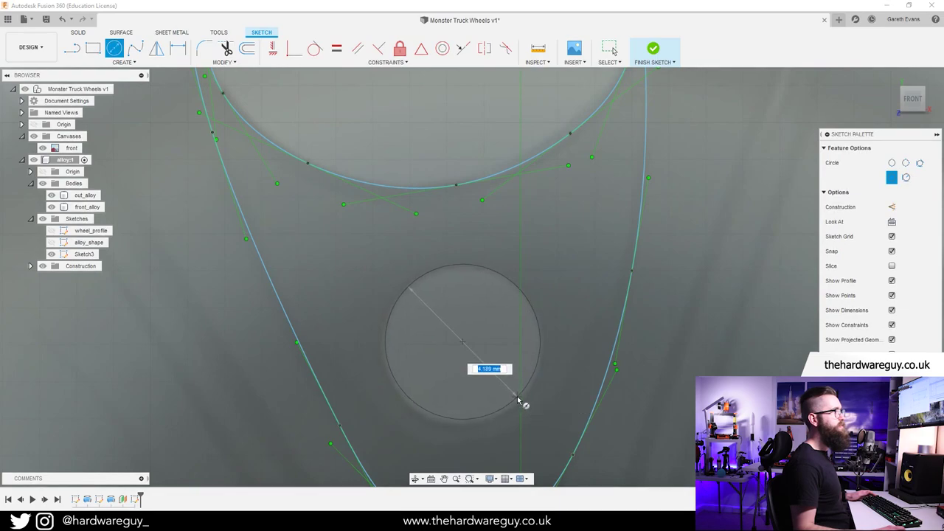
key(Escape)
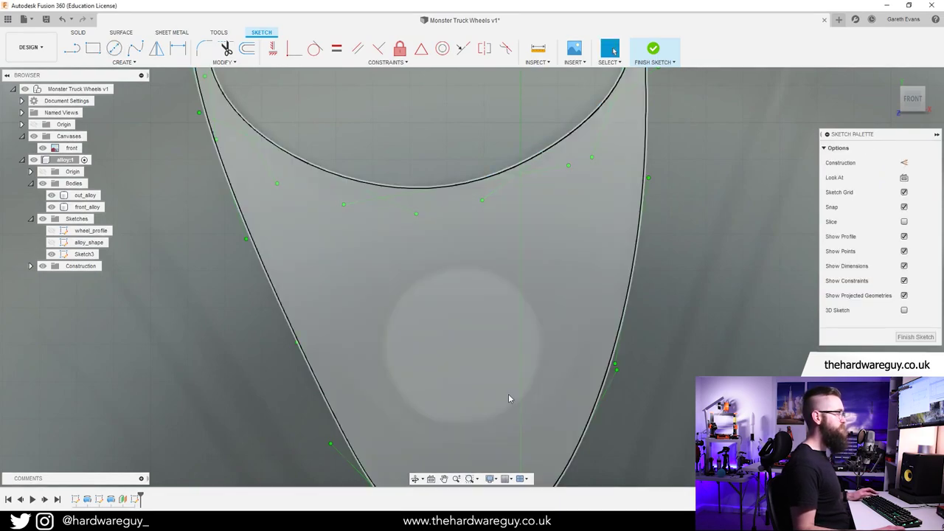
Draw a centre-diameter circle about 4.2 mm across over the small round hole on the reference canvas.
key(c)
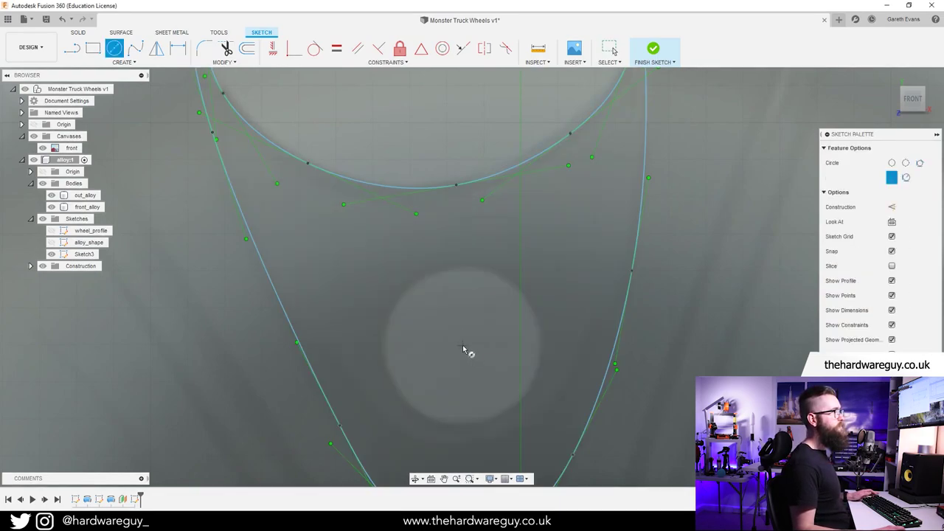
click(462, 344)
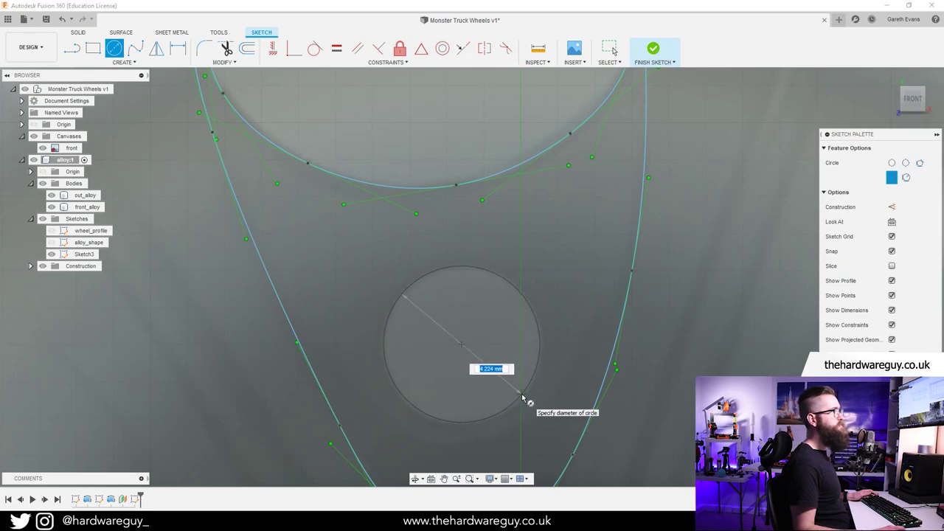
click(522, 398)
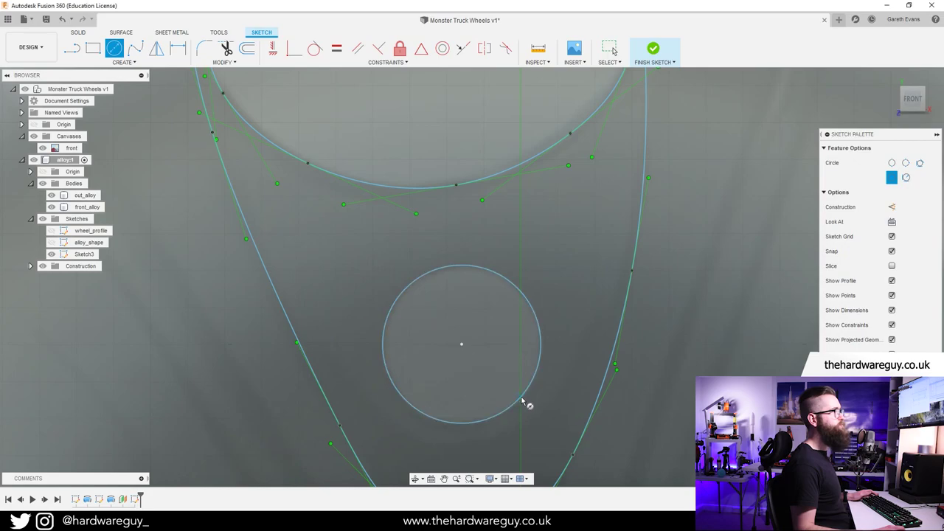
scroll(452, 364, down, 5)
scroll(462, 342, up, 3)
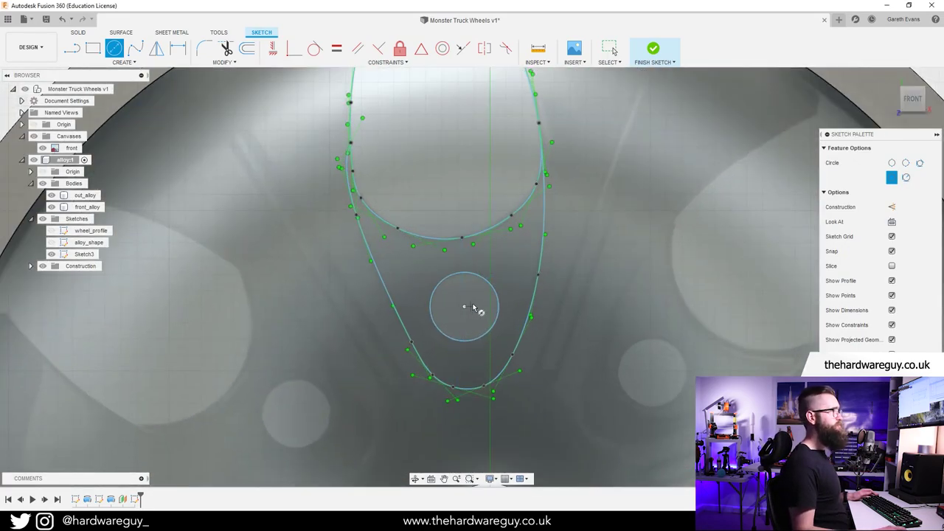
scroll(441, 315, down, 4)
scroll(441, 369, up, 3)
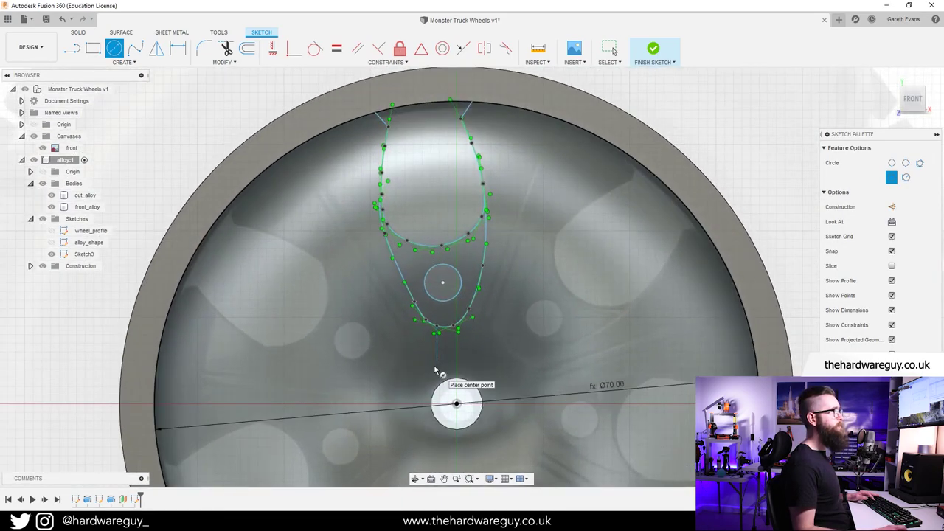
key(Escape)
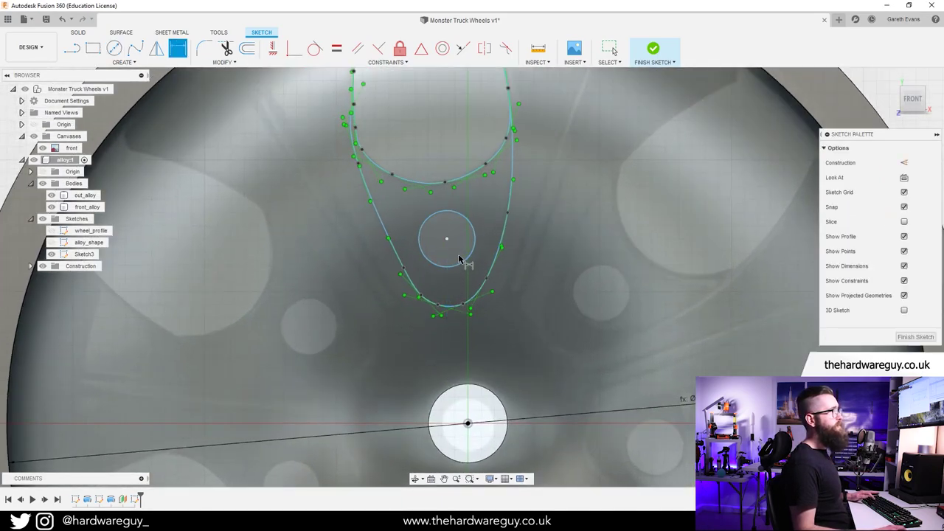
Dimension the vertical distance between the small circle's centre and the wheel's centre, accepting the offered value.
key(d)
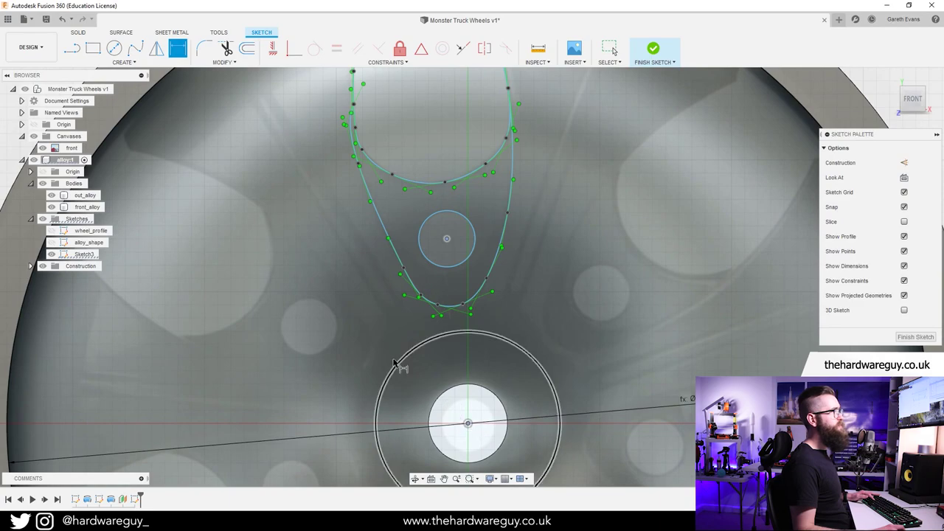
click(381, 341)
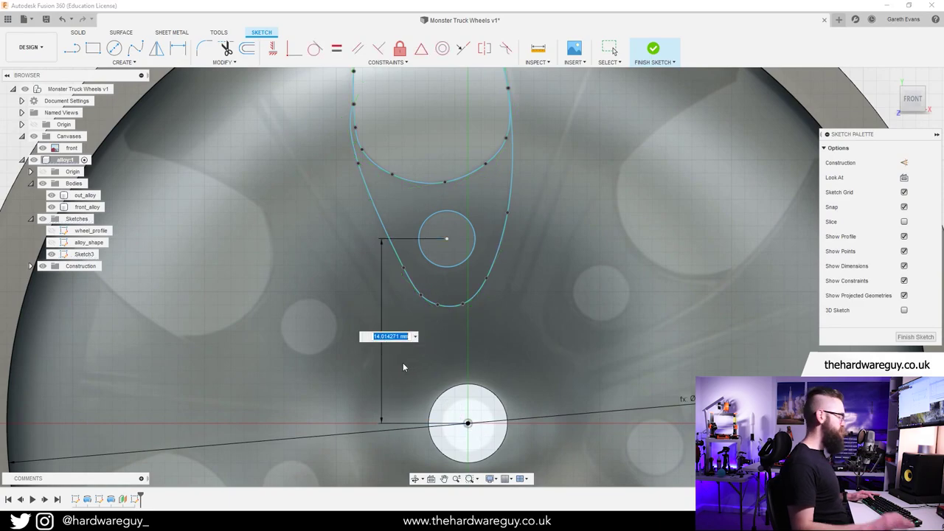
key(Return)
scroll(500, 325, down, 3)
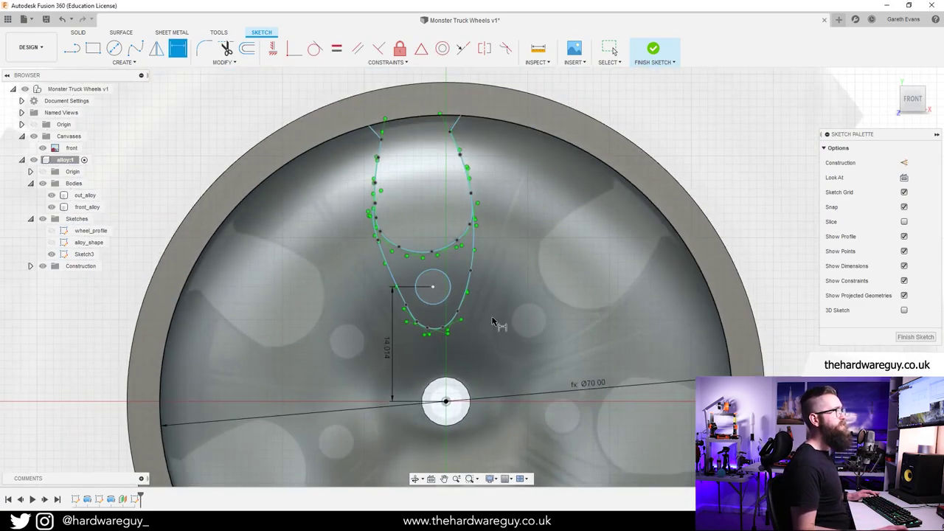
scroll(492, 337, up, 1)
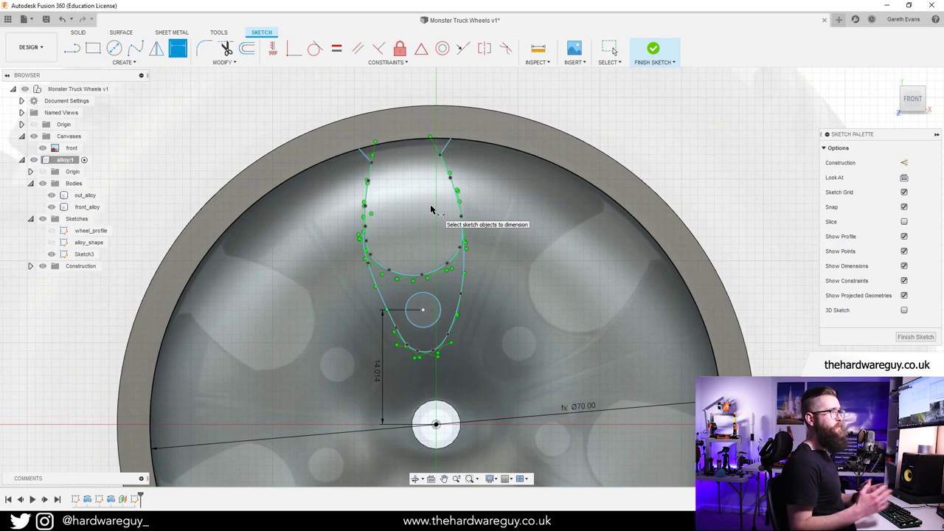
scroll(431, 210, up, 3)
scroll(416, 219, down, 1)
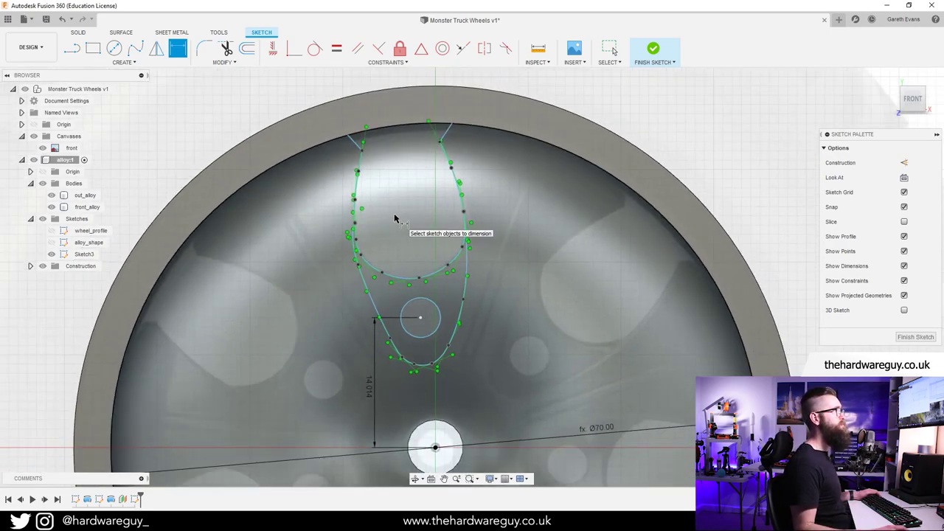
click(77, 48)
scroll(337, 334, down, 2)
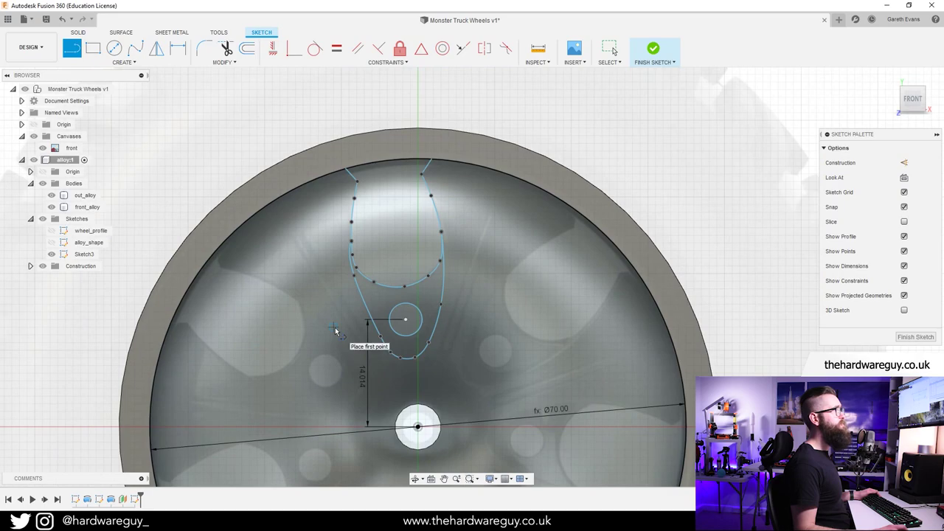
scroll(360, 304, up, 5)
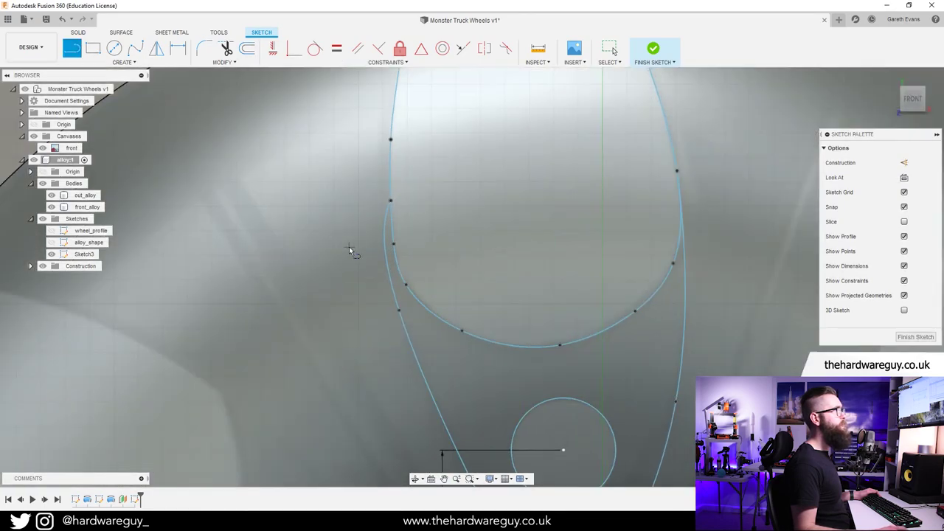
scroll(371, 259, down, 1)
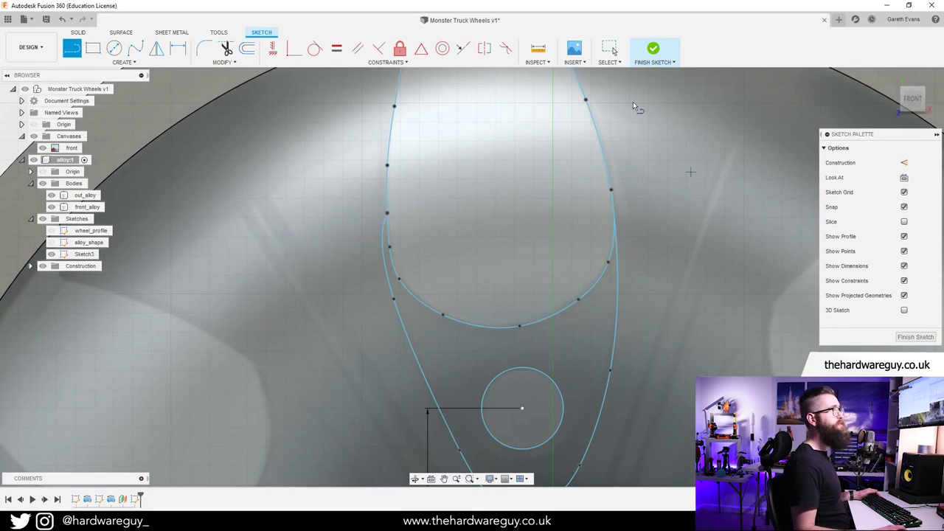
key(Escape)
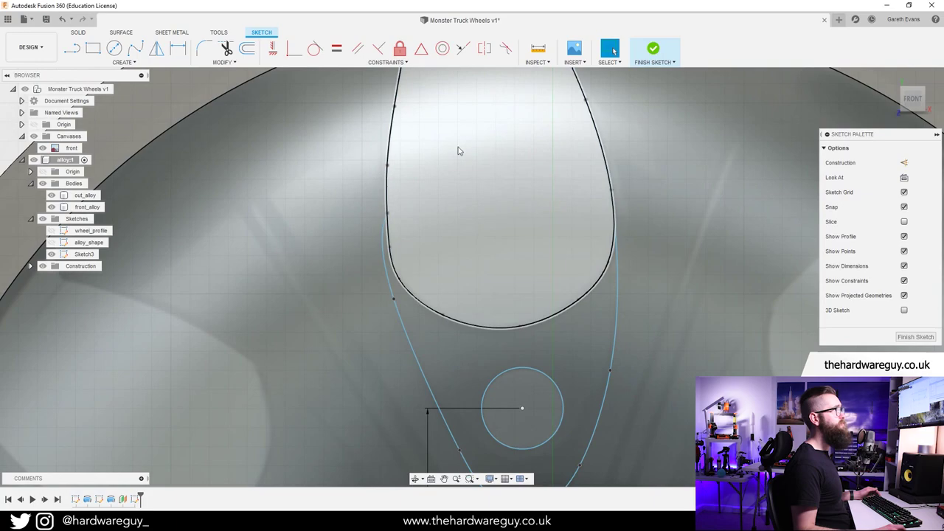
scroll(324, 332, down, 1)
scroll(324, 333, down, 1)
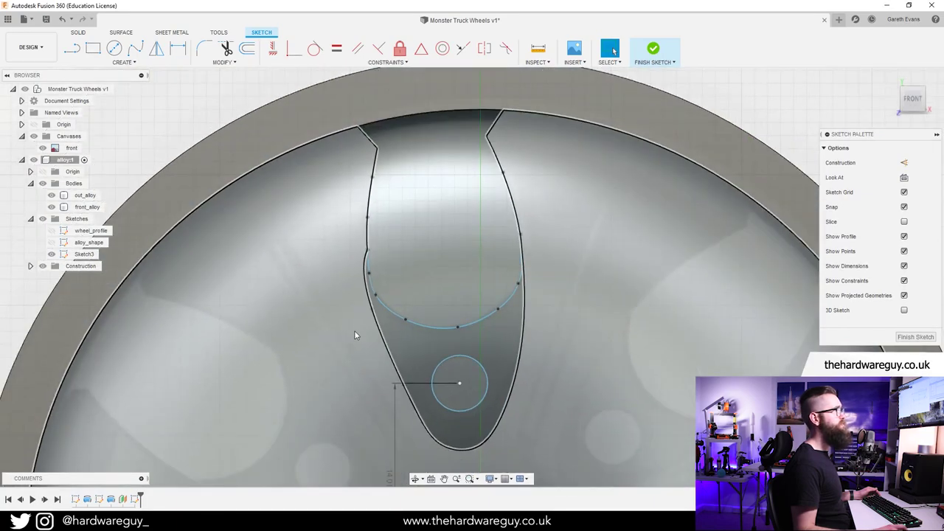
click(360, 281)
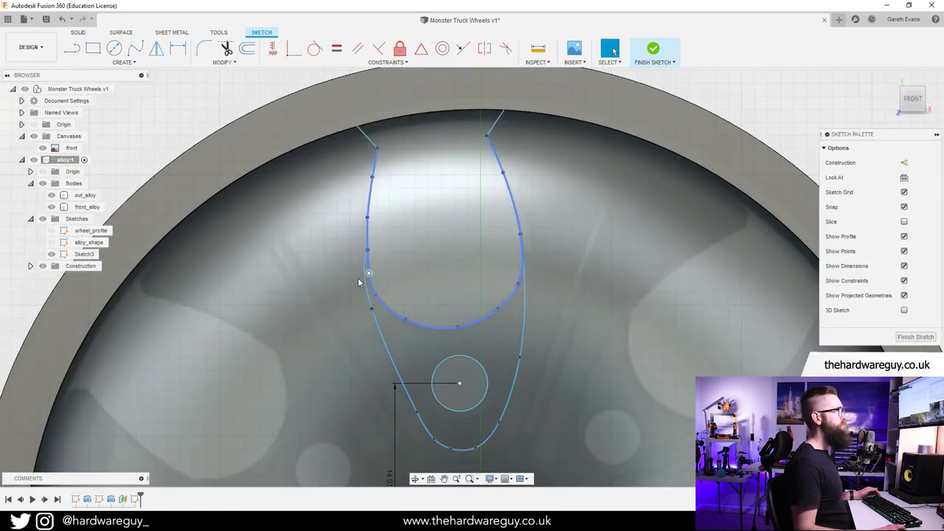
click(245, 284)
scroll(156, 254, up, 2)
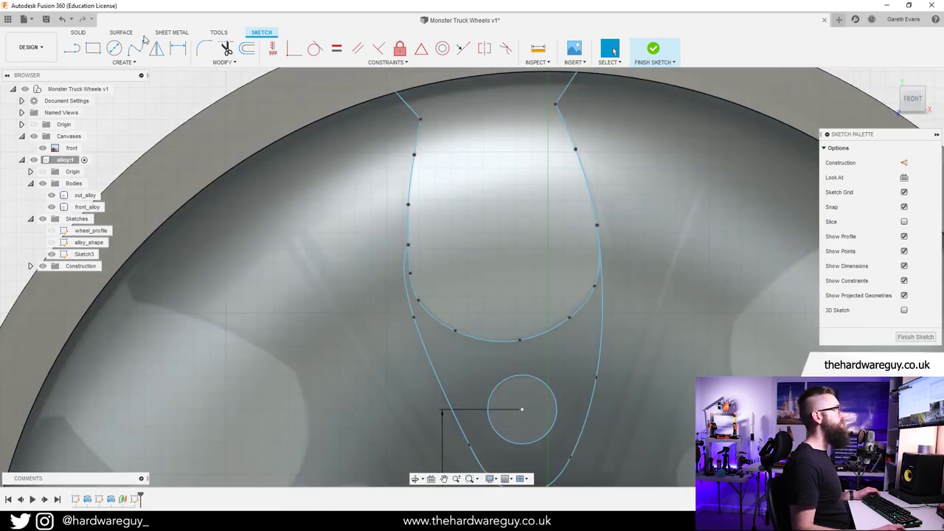
click(119, 62)
mouse_move(104, 151)
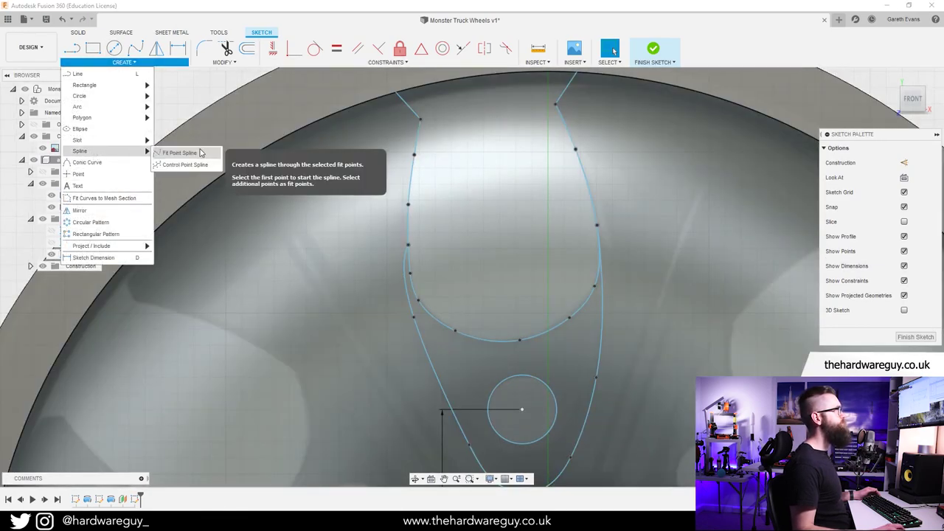
click(181, 153)
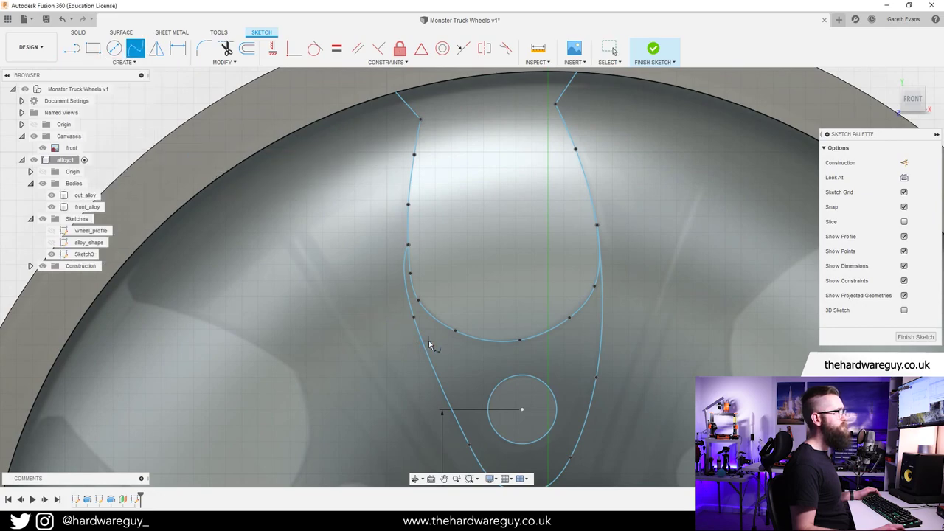
key(Escape)
Remove the second spline, the recess outline around the small circle, with Trim.
click(411, 308)
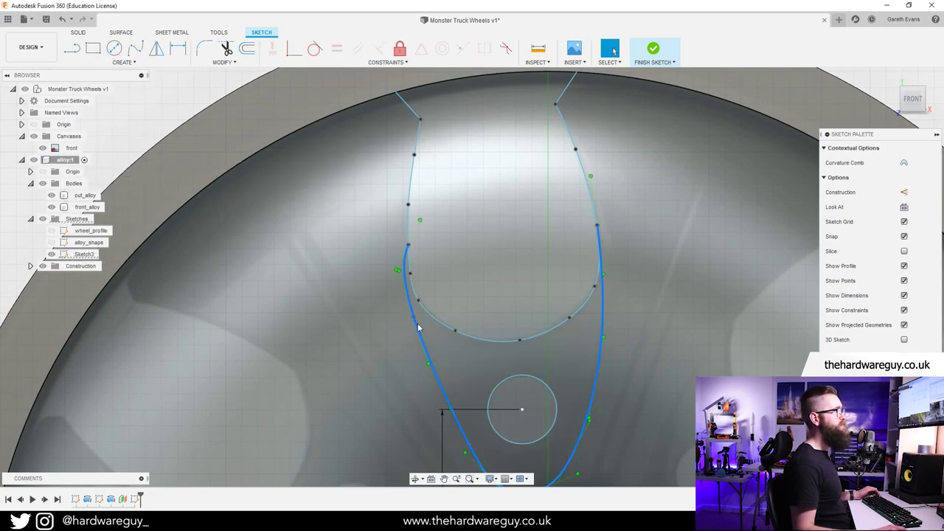
scroll(420, 325, down, 1)
scroll(469, 346, up, 3)
scroll(271, 207, down, 2)
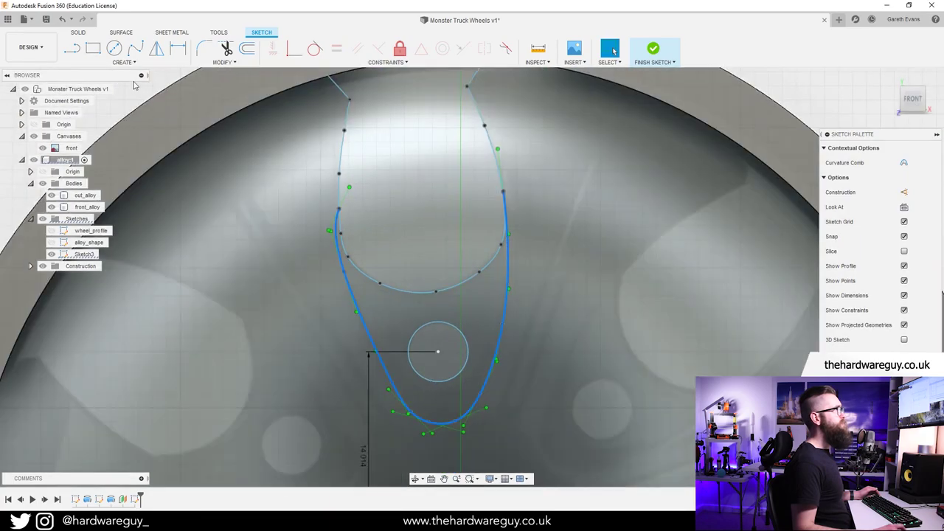
key(Escape)
key(t)
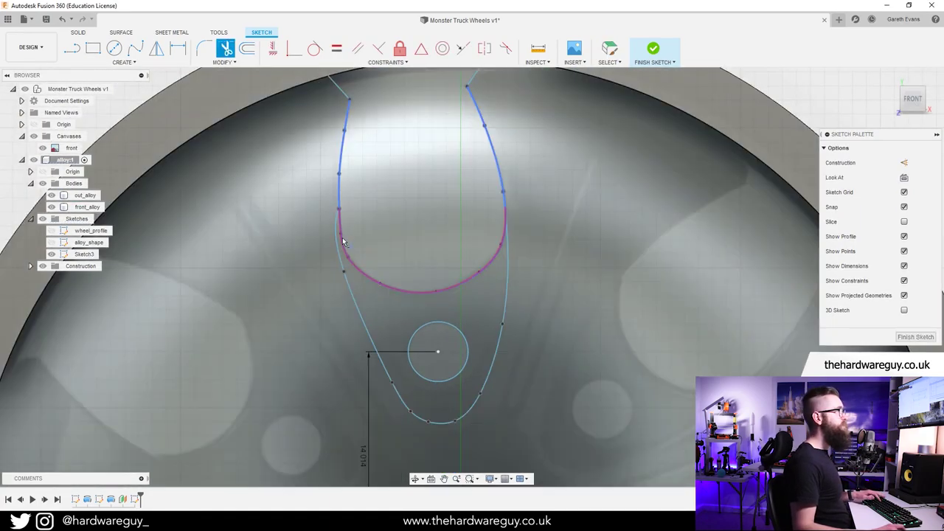
click(351, 294)
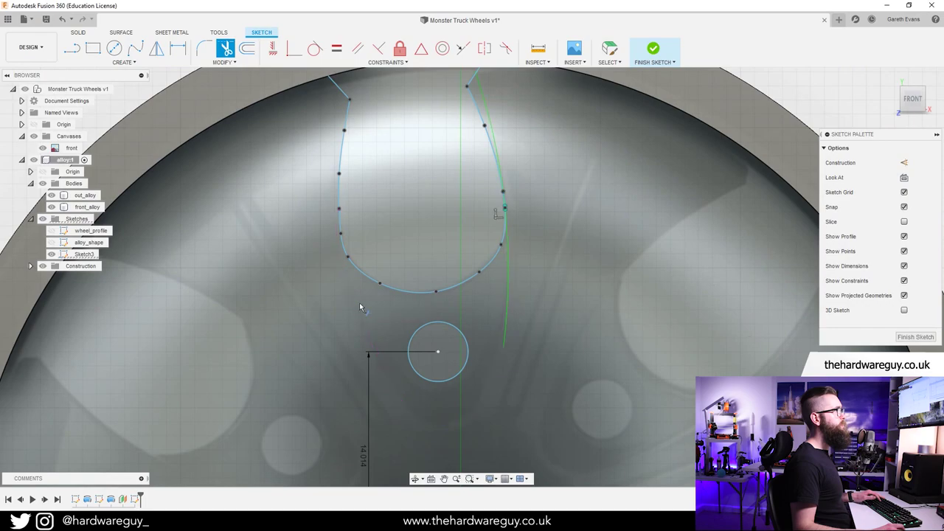
Start a new fit point spline at the lower fit point on the opening's left edge, with its next point outside the lower-left bend.
click(123, 62)
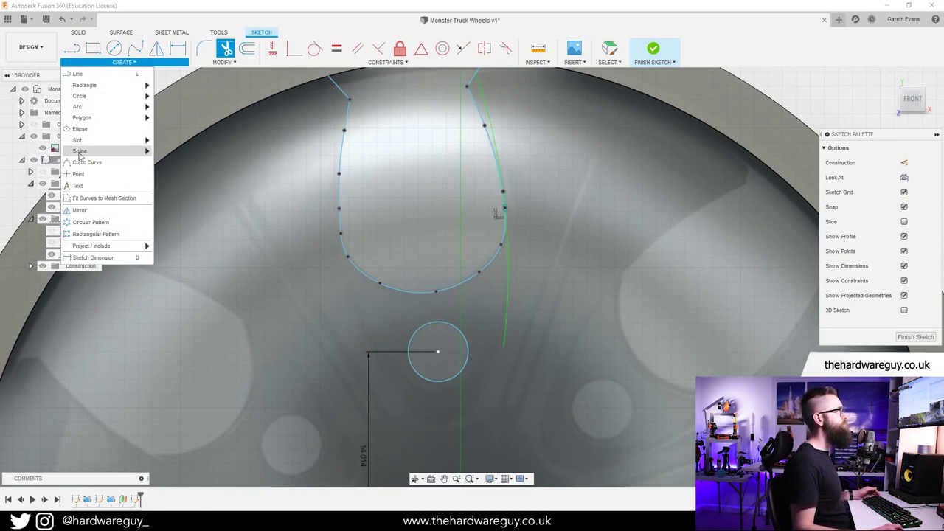
mouse_move(81, 151)
click(179, 153)
scroll(385, 303, up, 3)
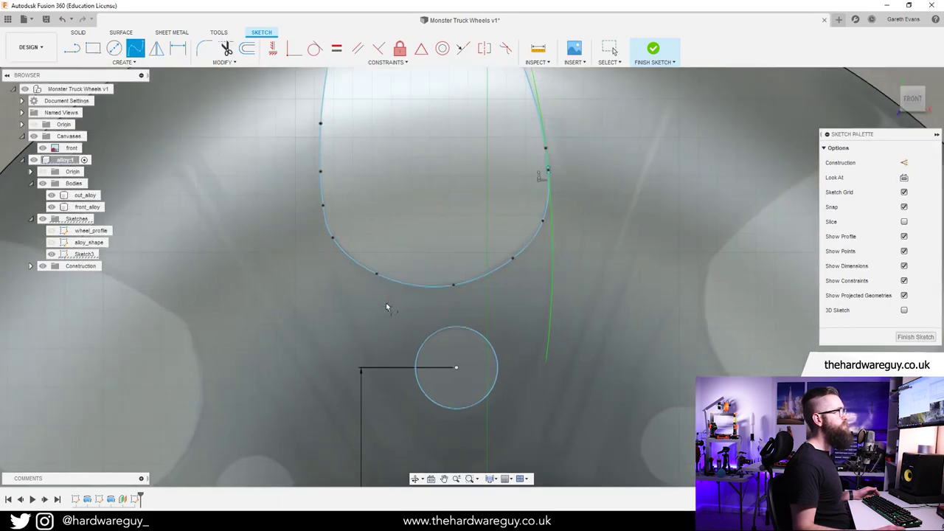
click(308, 183)
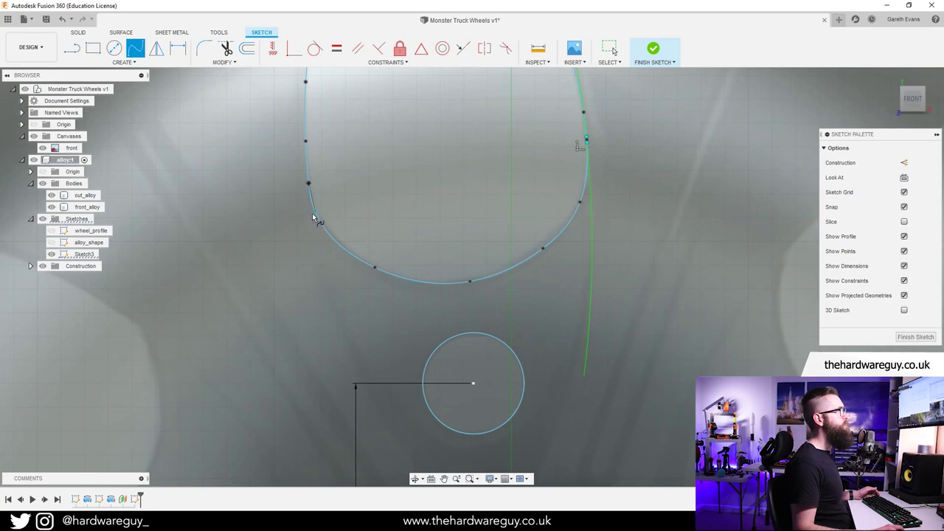
click(333, 292)
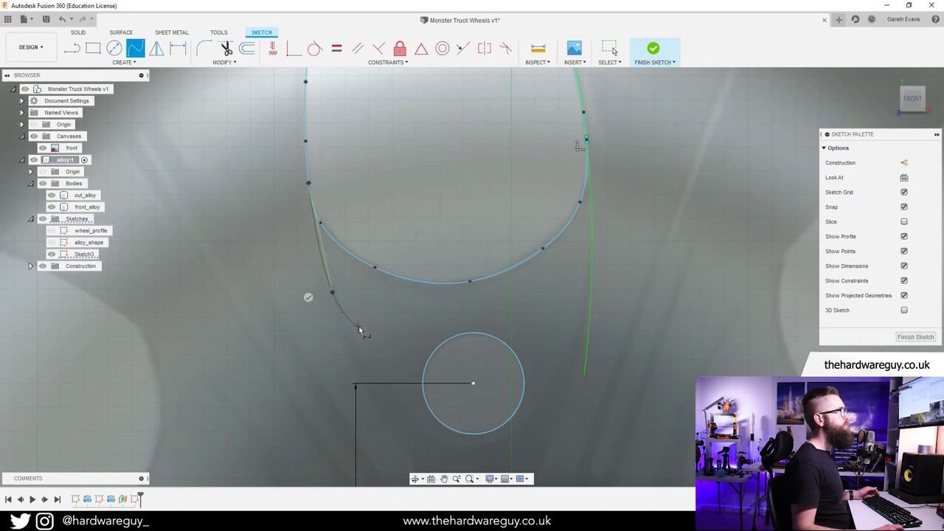
Continue the recess spline down the spoke's left contour and around the rounded tip below the small circle with four points.
middle_drag(378, 396, 349, 274)
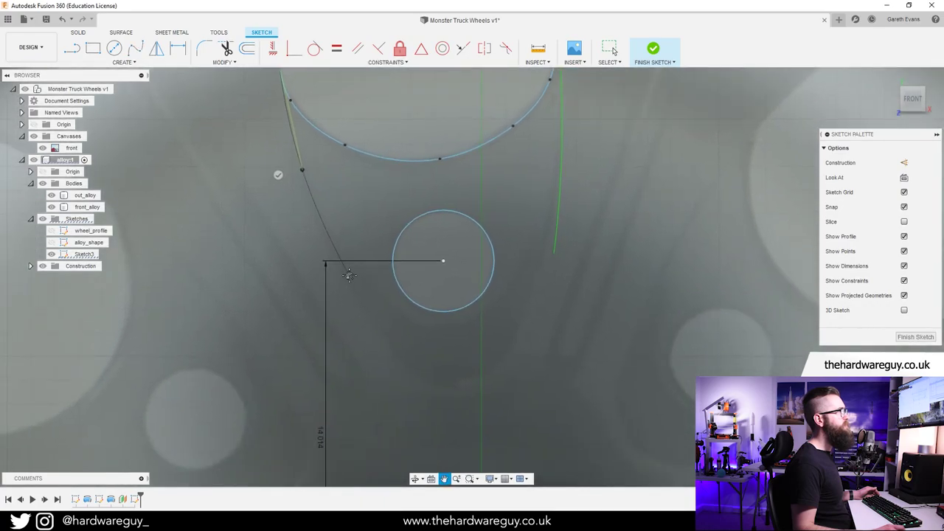
click(363, 308)
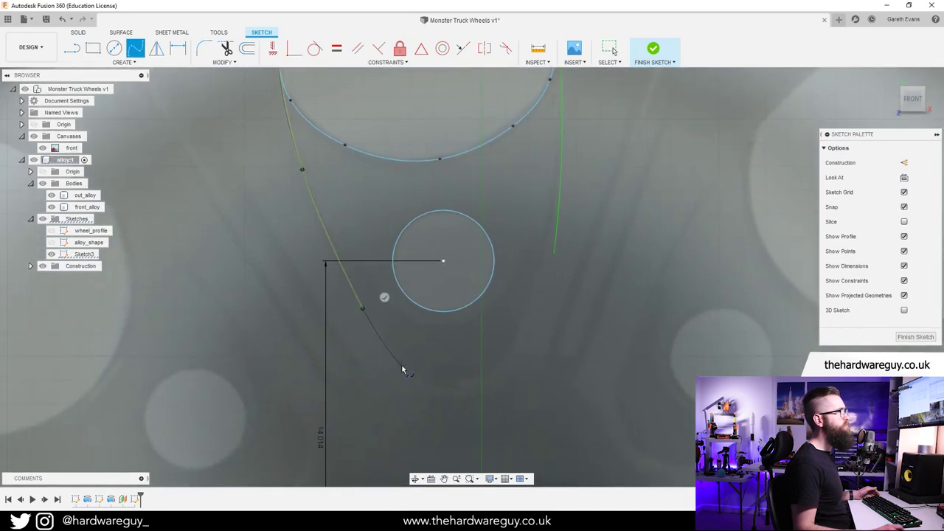
click(403, 366)
click(442, 380)
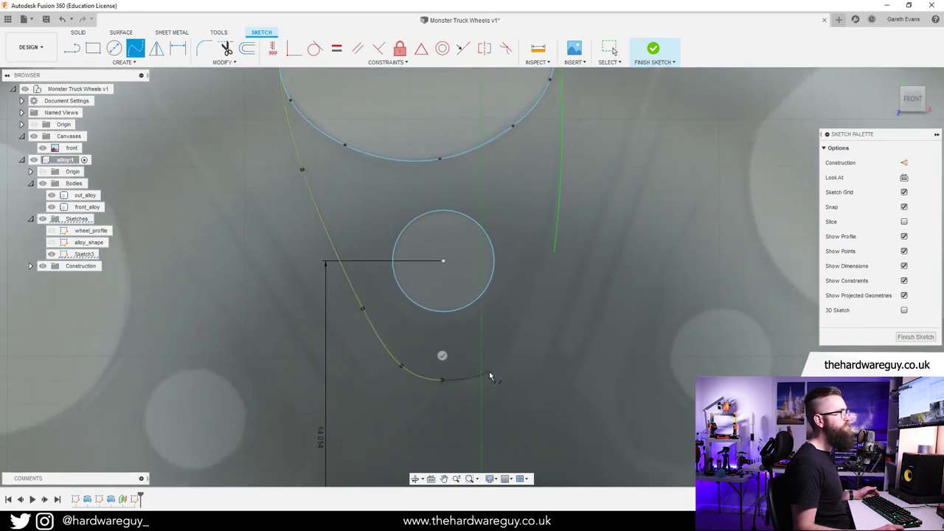
click(486, 373)
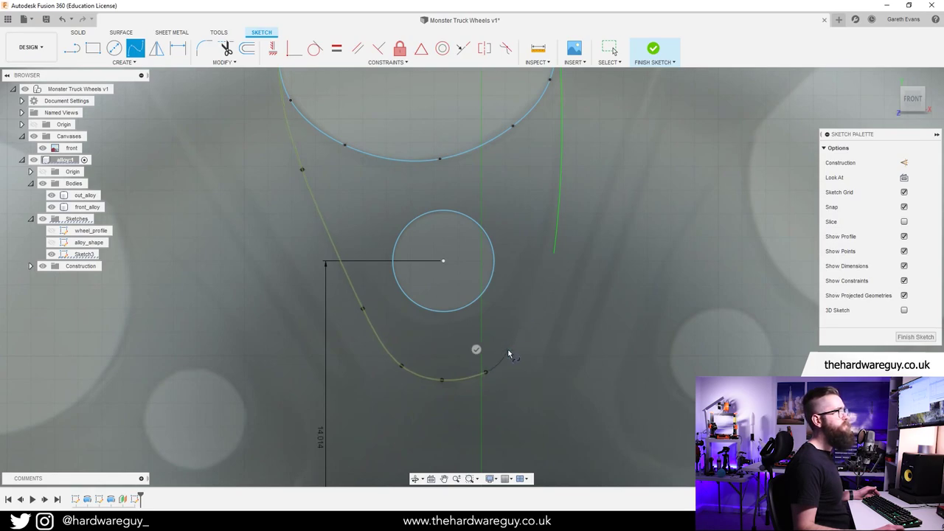
Carry the recess spline up the right contour with two points, end it on the point at the opening's right edge and finish it.
click(529, 300)
click(552, 190)
middle_drag(547, 180, 506, 411)
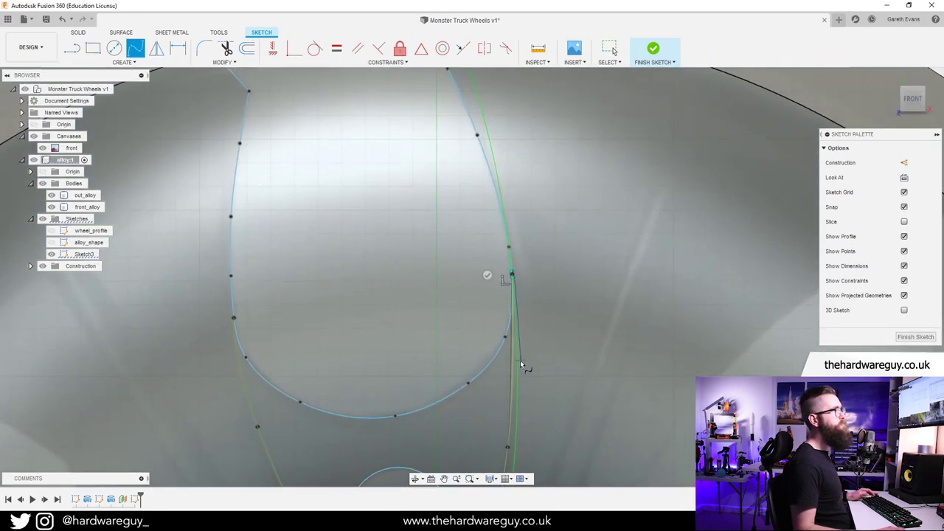
scroll(524, 362, down, 4)
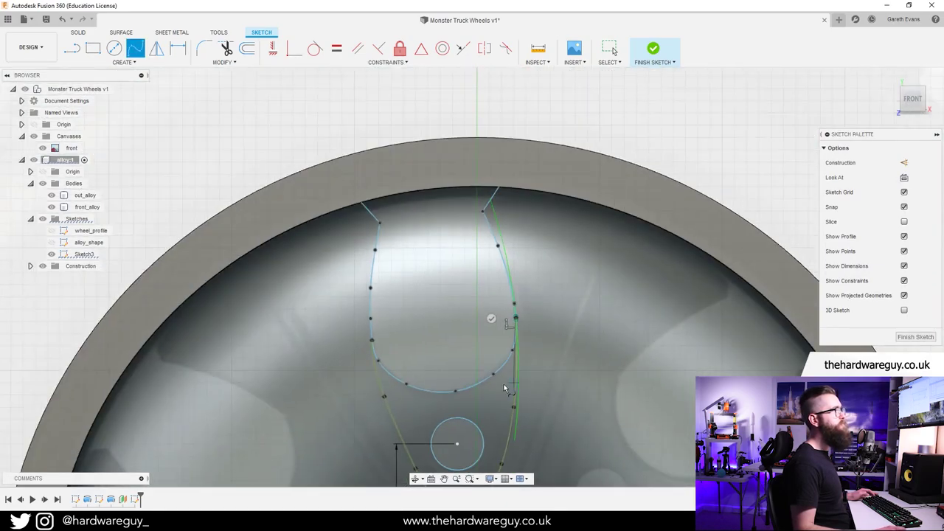
click(491, 320)
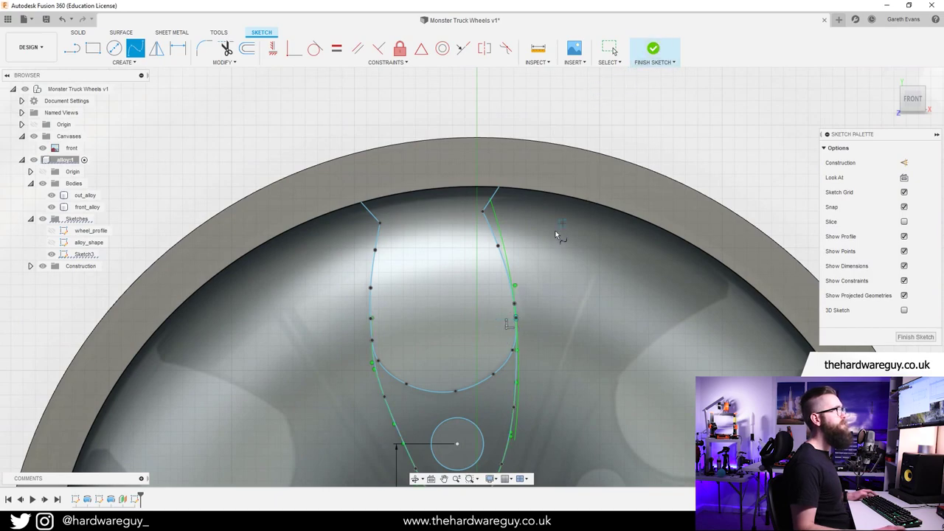
Move the recess spline's join point slightly up the opening's left edge, and check the join on the right edge.
key(Escape)
scroll(453, 386, down, 2)
middle_drag(482, 429, 434, 324)
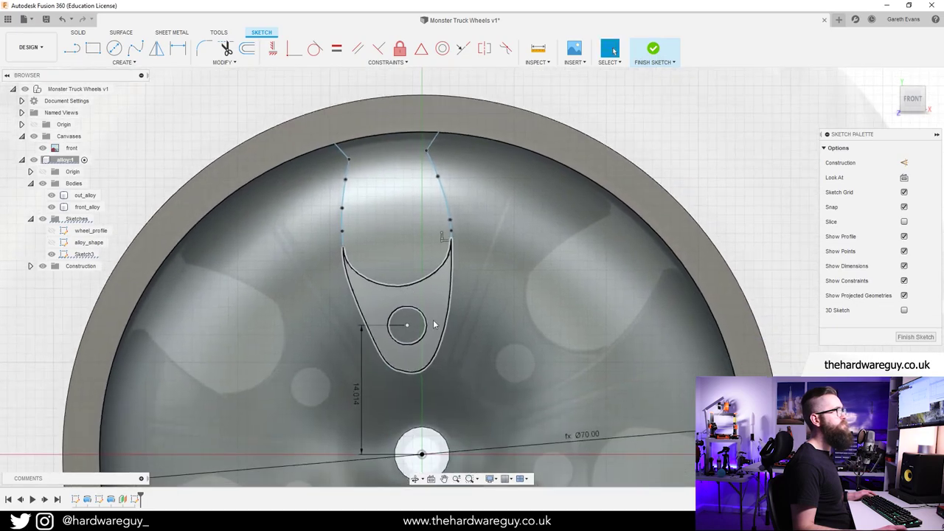
scroll(309, 156, up, 5)
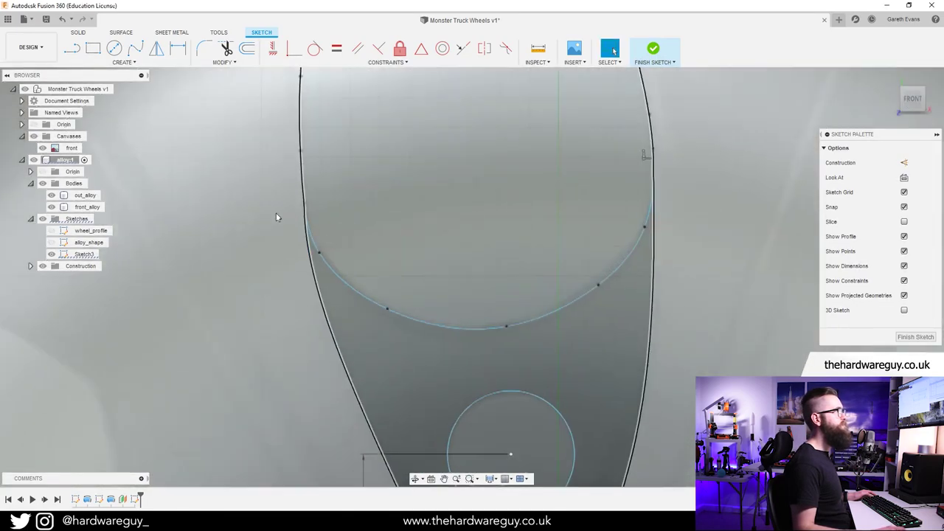
scroll(321, 165, up, 5)
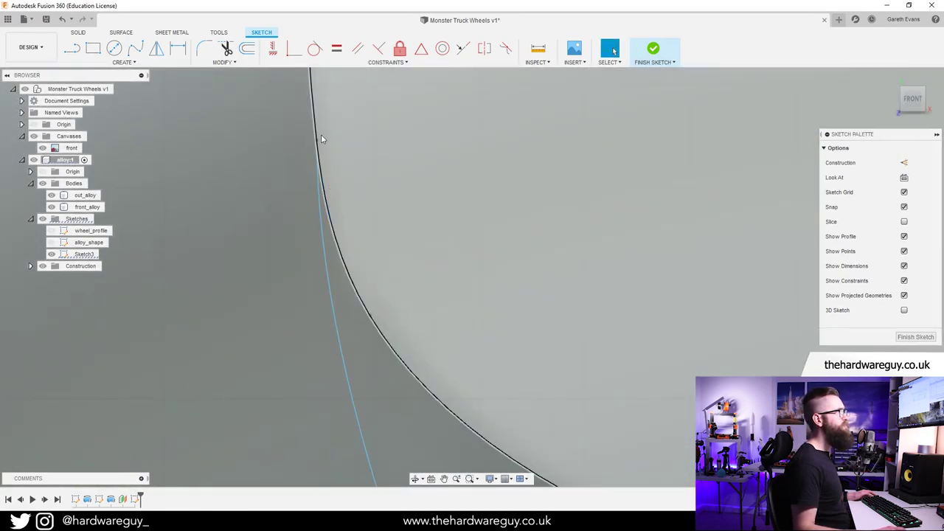
scroll(315, 145, down, 3)
mouse_move(349, 169)
middle_down()
mouse_move(343, 237)
mouse_move(315, 299)
middle_up()
click(302, 298)
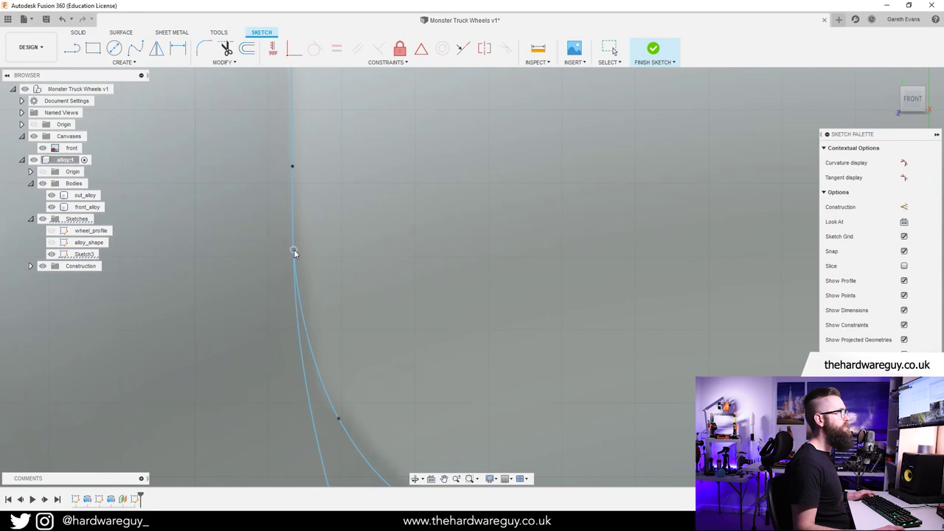
key(Escape)
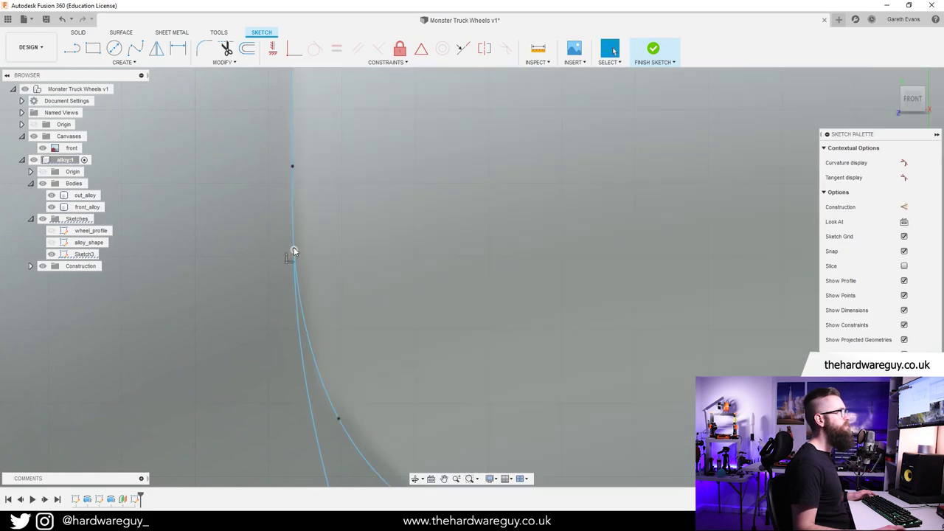
click(294, 249)
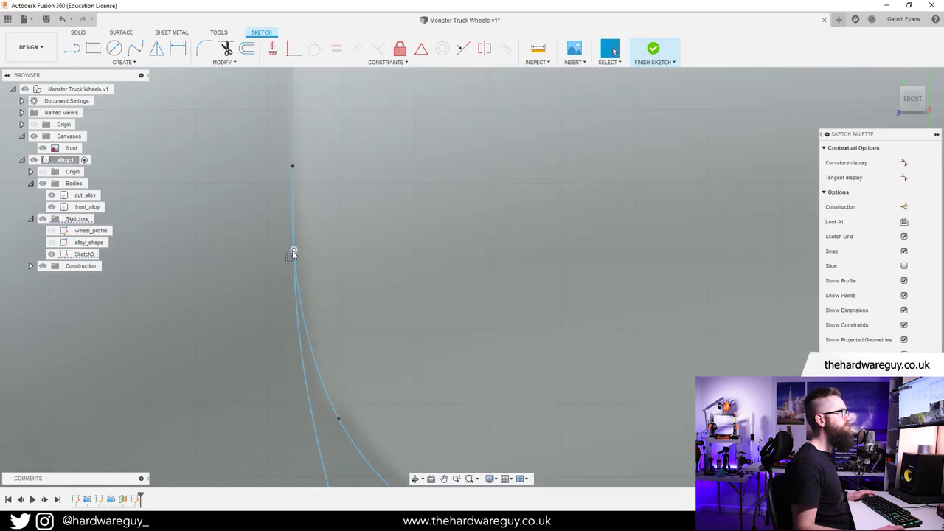
scroll(409, 312, down, 5)
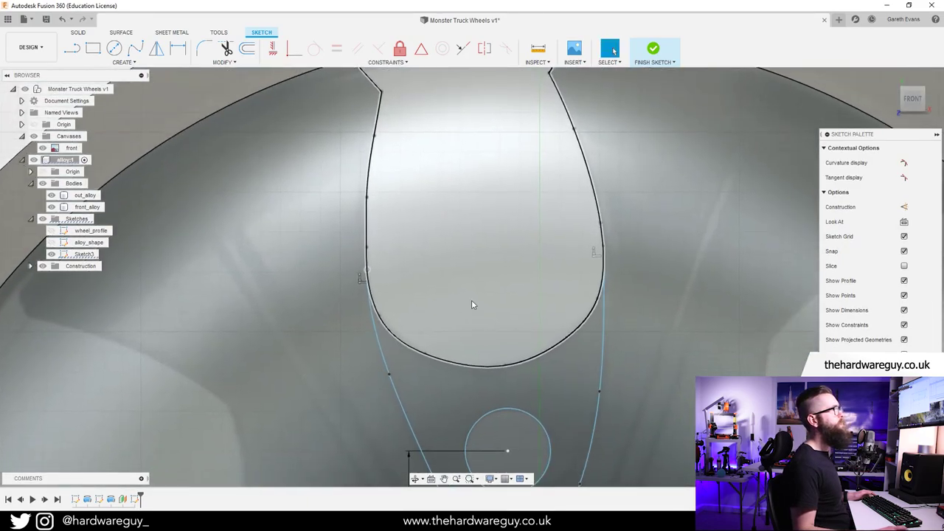
scroll(624, 282, up, 10)
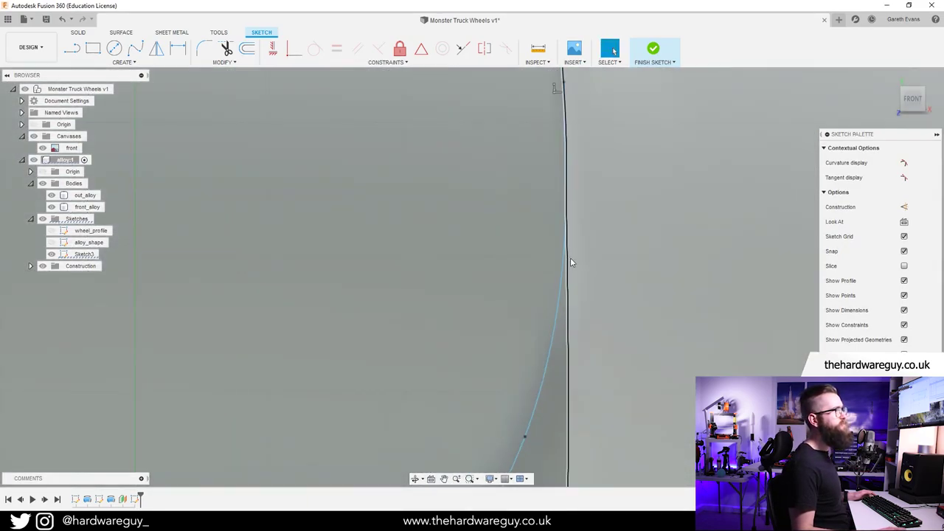
scroll(517, 221, down, 5)
scroll(512, 221, up, 5)
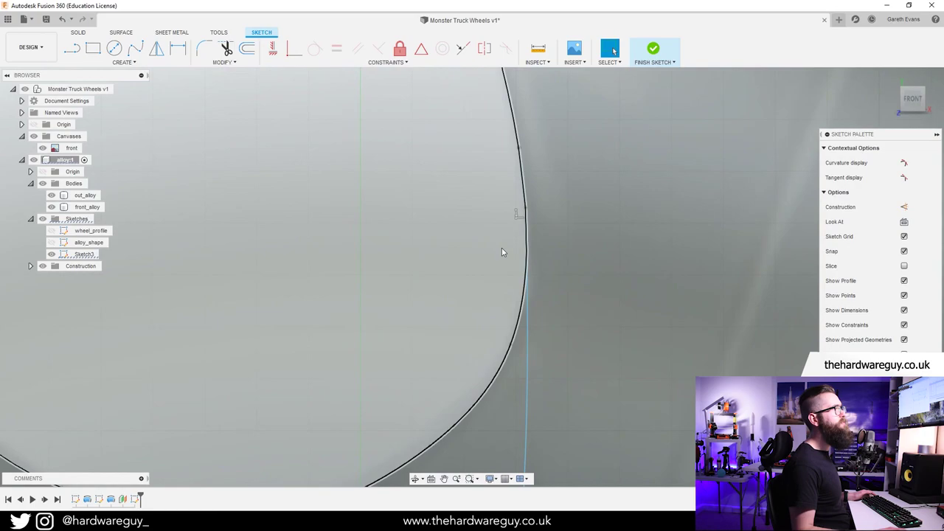
scroll(449, 318, down, 8)
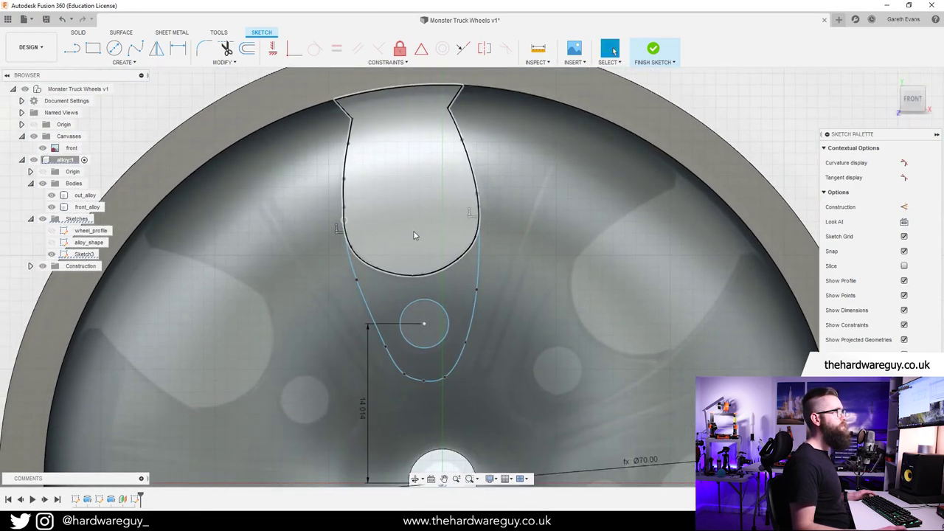
Draw a slanted line about 25 mm long at about 122° from left of the recess tip to the rim's inner edge.
key(l)
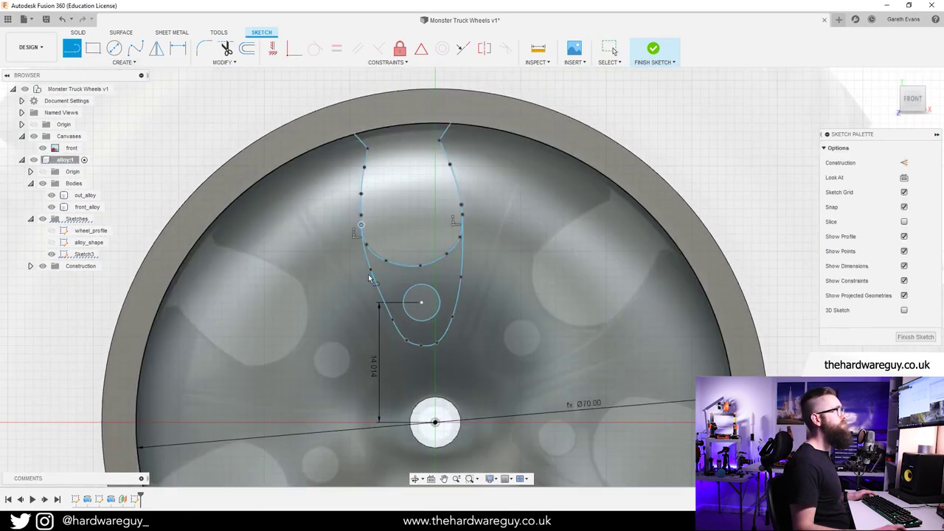
scroll(291, 207, up, 3)
scroll(325, 265, down, 4)
scroll(398, 369, up, 7)
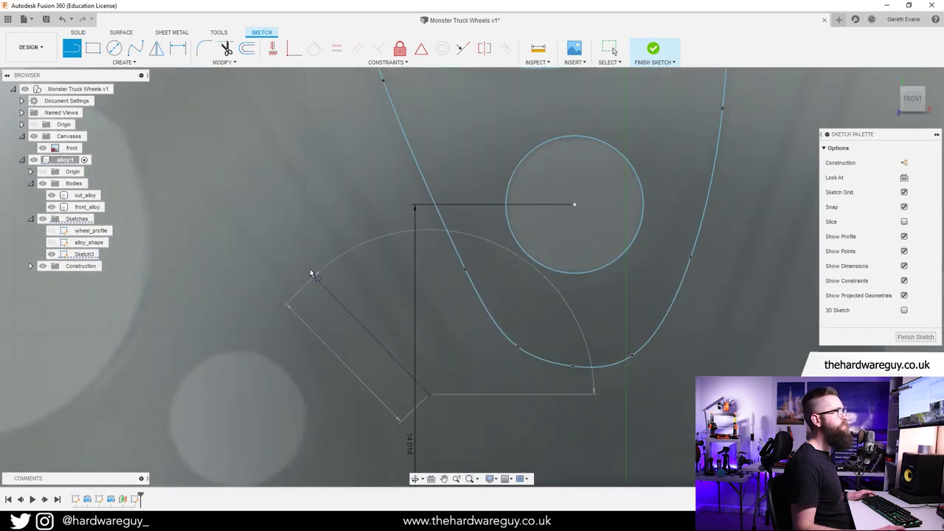
scroll(318, 288, down, 5)
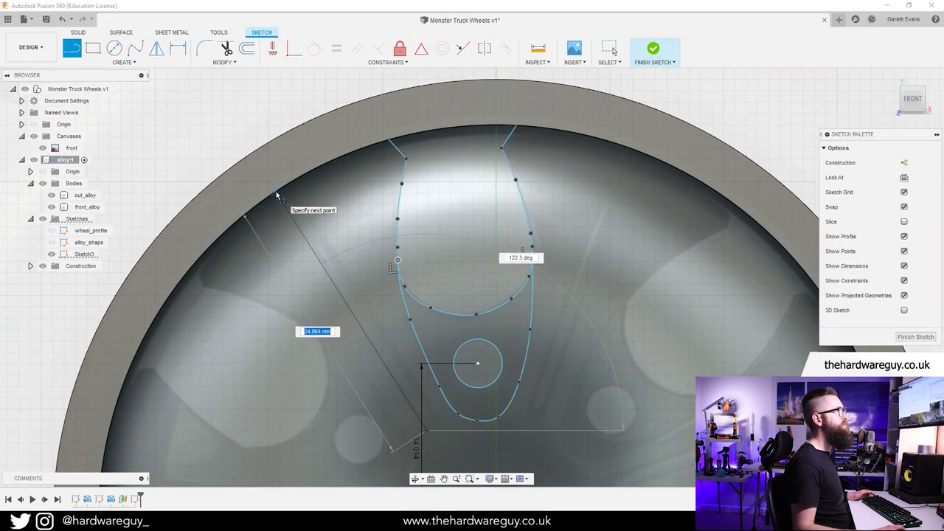
double_click(277, 196)
Draw a second slanted line alongside the first, on the recess side, ending on the rim's inner edge.
scroll(443, 423, up, 6)
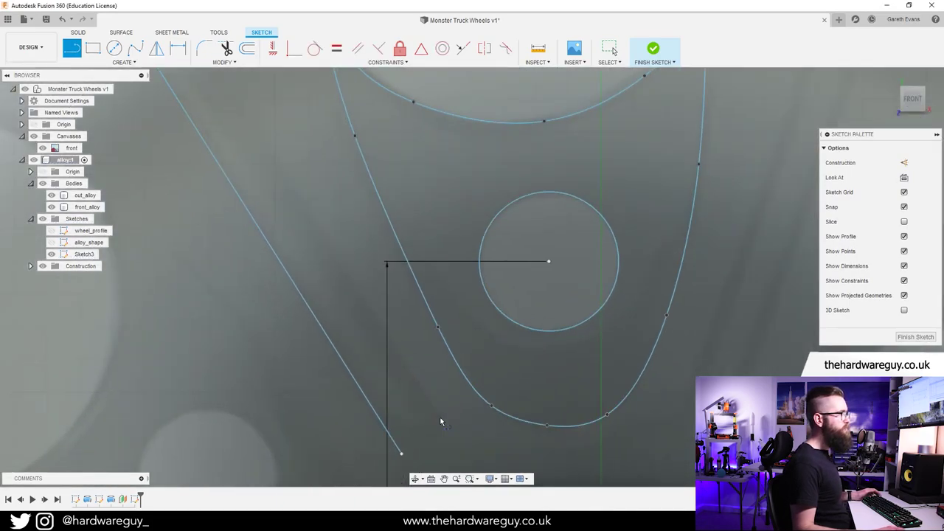
click(442, 428)
scroll(298, 215, down, 3)
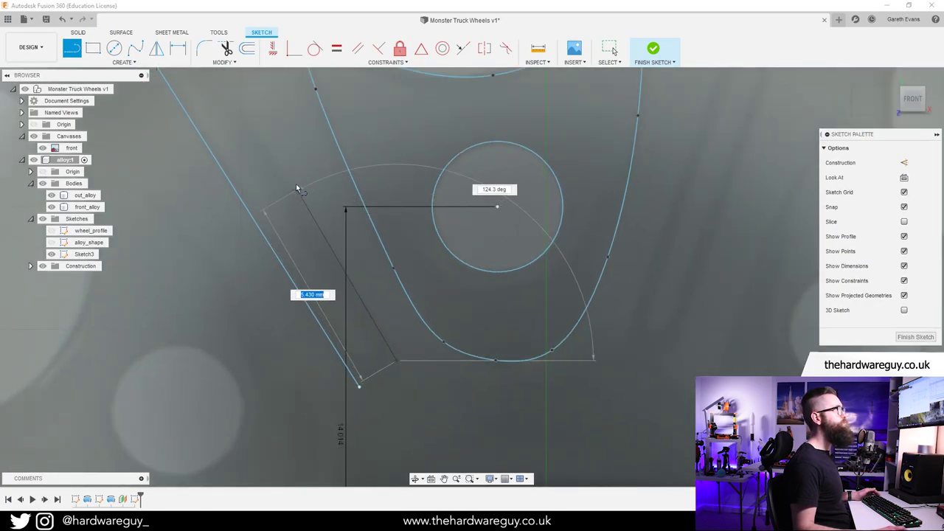
middle_drag(265, 155, 337, 310)
scroll(269, 173, down, 3)
middle_drag(269, 171, 300, 295)
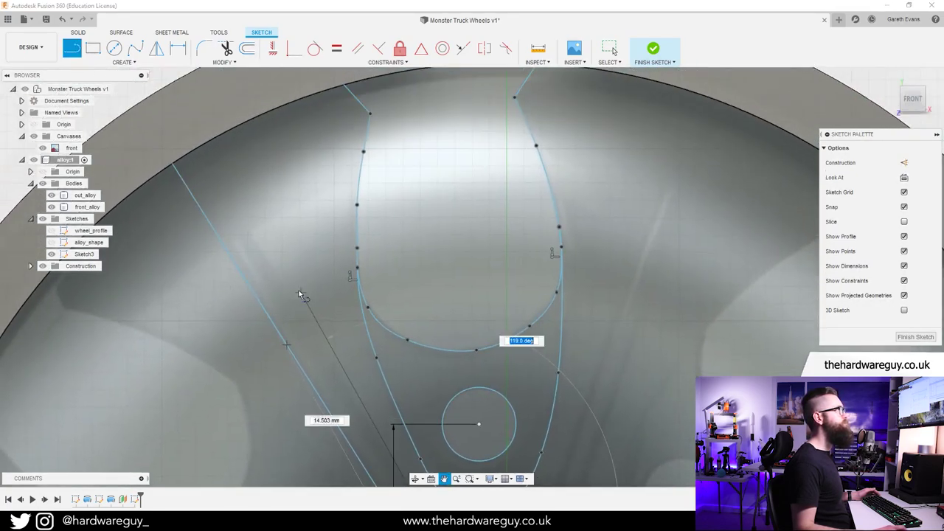
scroll(211, 168, up, 4)
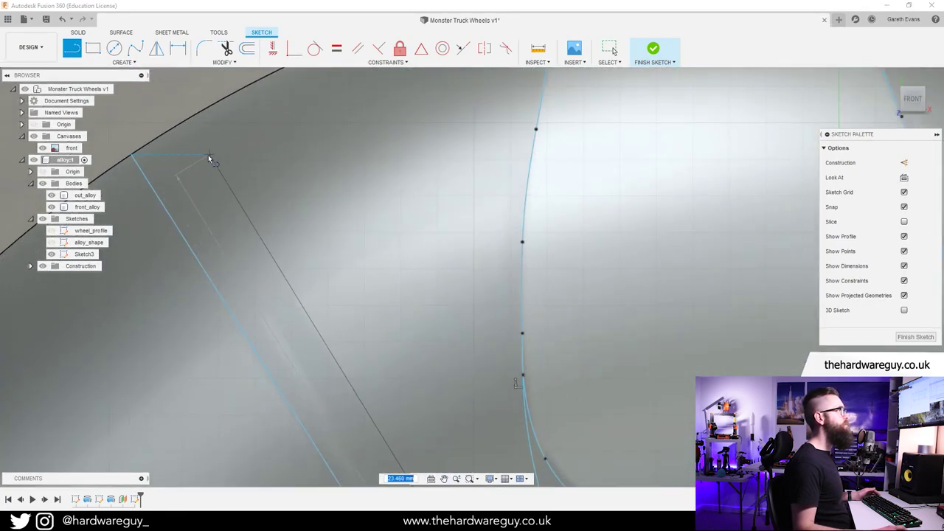
click(186, 123)
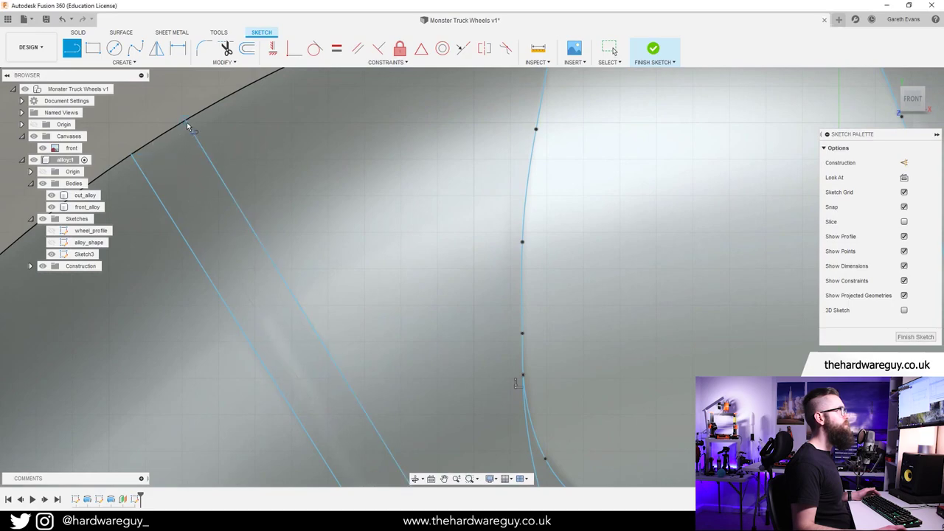
Close the lower ends of the two slanted lines with a line about 1.5 mm long.
scroll(377, 224, down, 6)
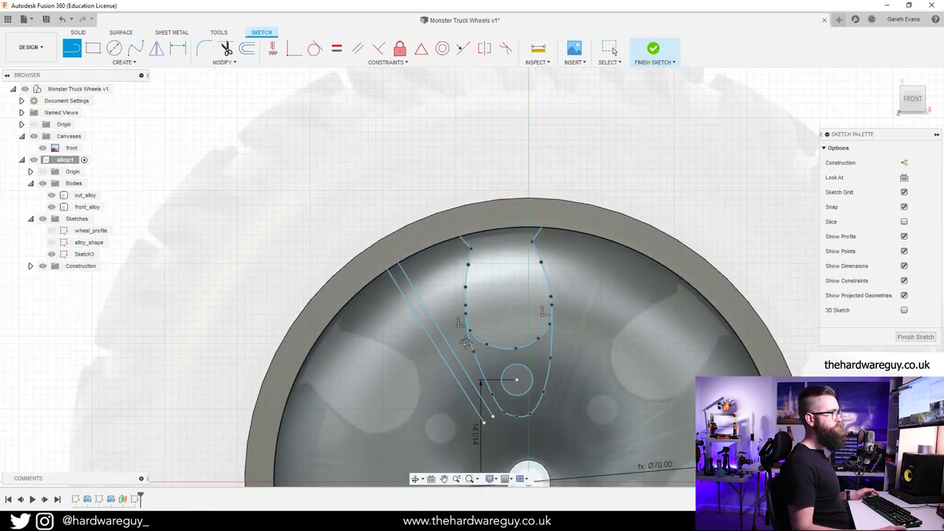
scroll(450, 312, up, 5)
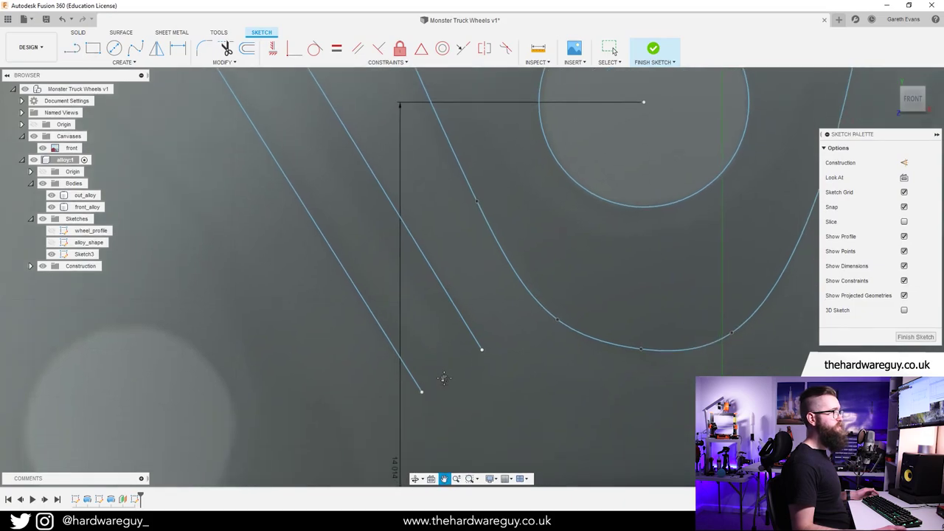
scroll(428, 386, up, 2)
click(419, 378)
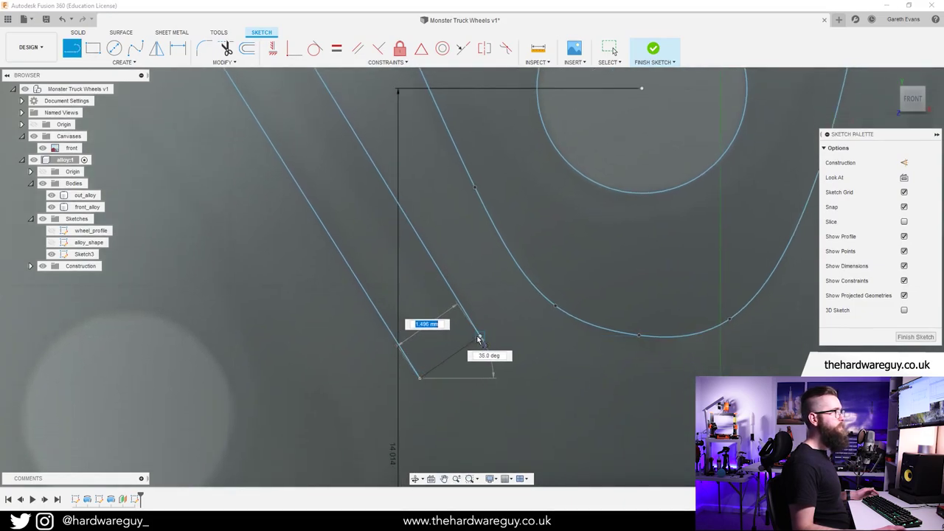
click(480, 336)
key(Escape)
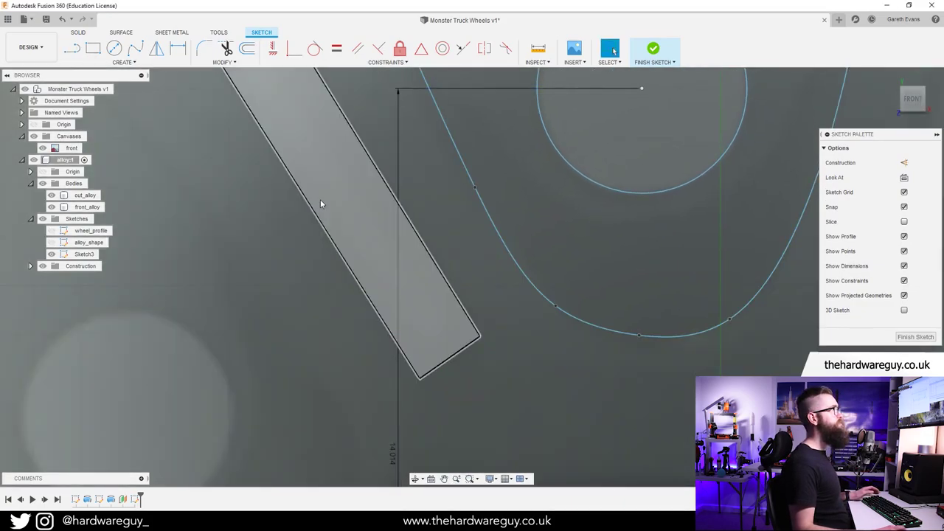
Fillet both corners at the slanted slot's lower end with a 0.75 mm radius.
click(199, 48)
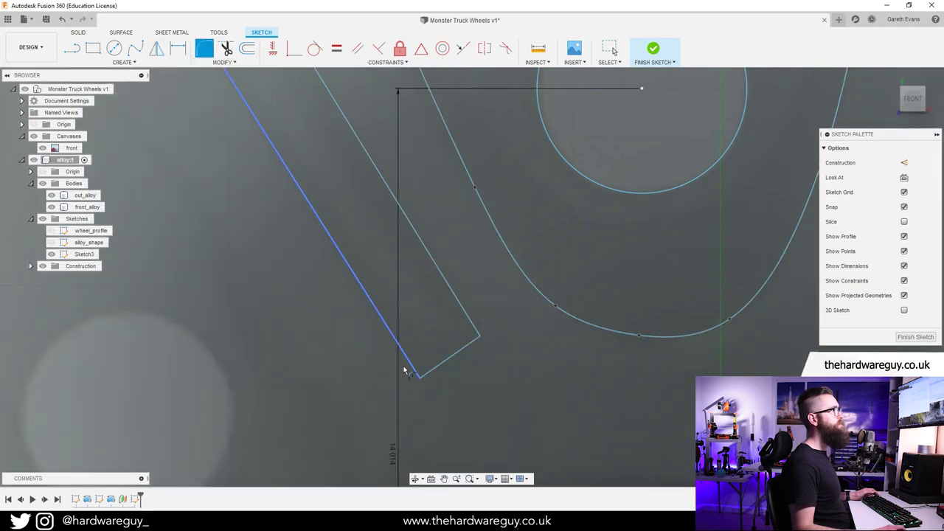
click(410, 365)
click(439, 369)
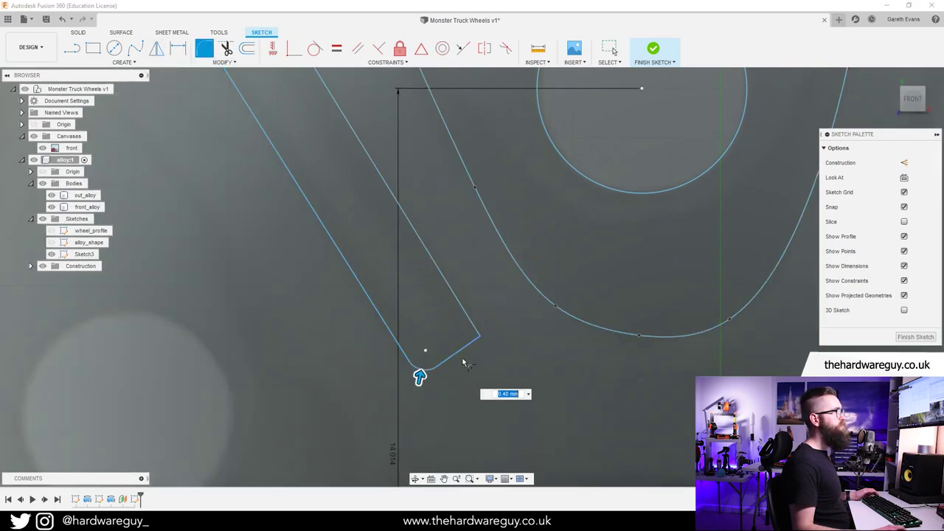
click(471, 324)
click(461, 347)
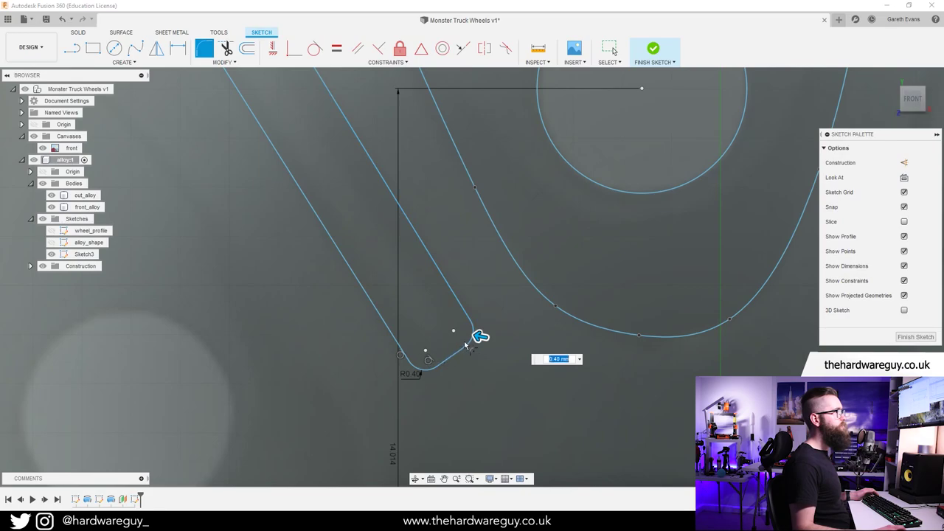
drag(478, 337, 473, 334)
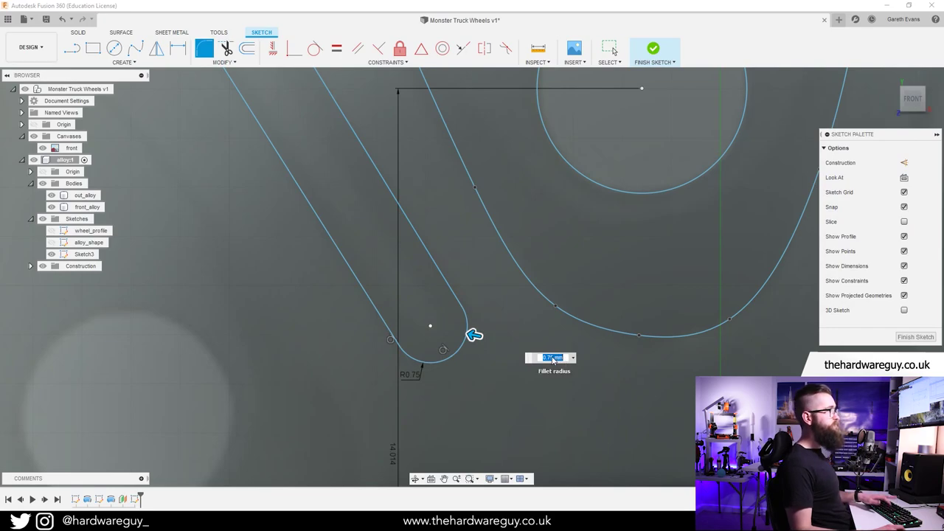
key(Return)
Reshape the recess tip by moving its lower-right fit point slightly up and its bottom fit point slightly left.
scroll(591, 346, down, 5)
scroll(669, 378, down, 3)
scroll(663, 373, up, 8)
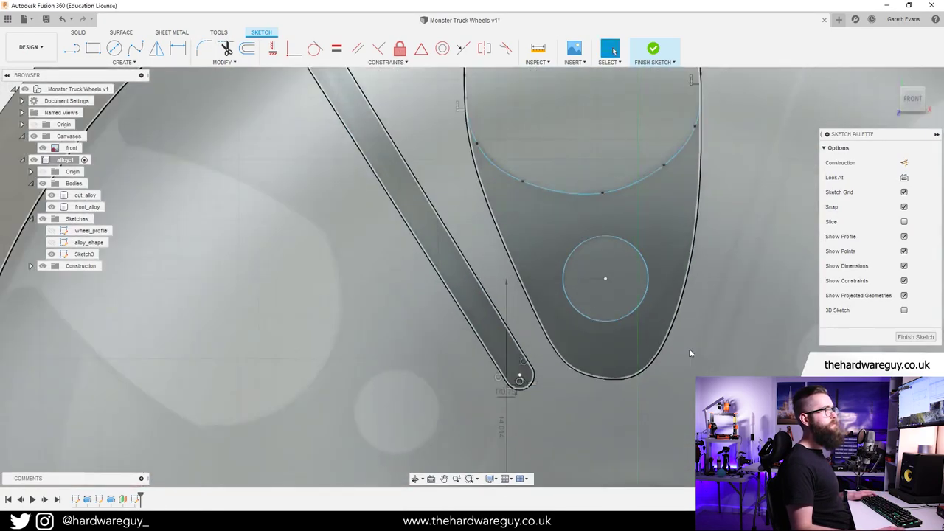
middle_drag(662, 363, 606, 349)
scroll(606, 349, up, 1)
click(561, 375)
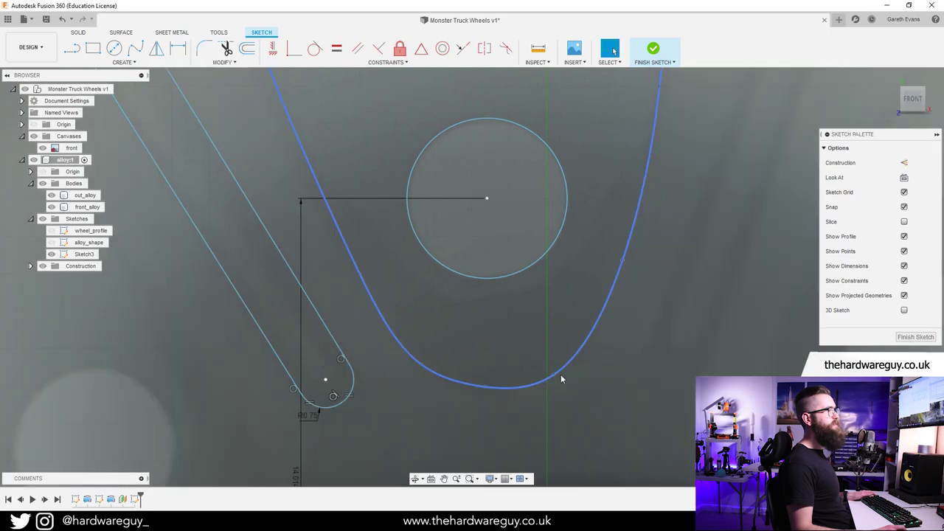
click(555, 376)
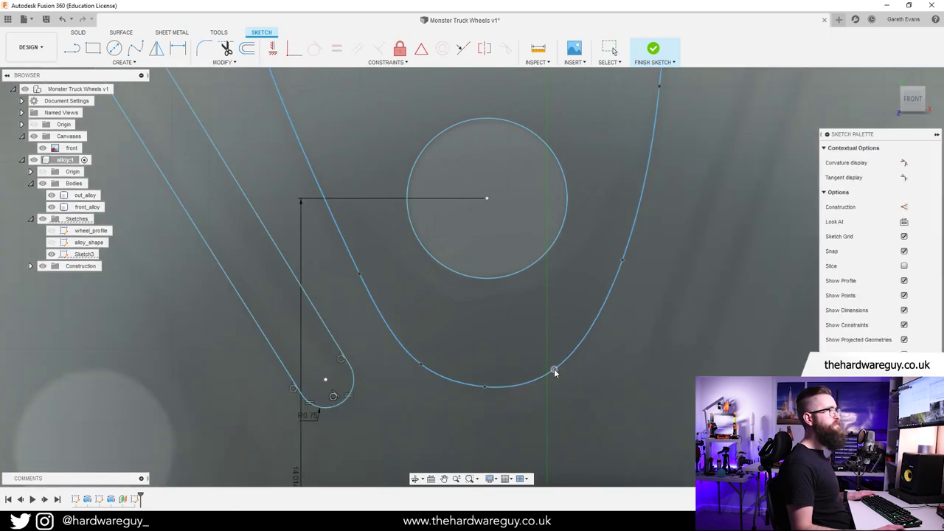
drag(485, 388, 480, 388)
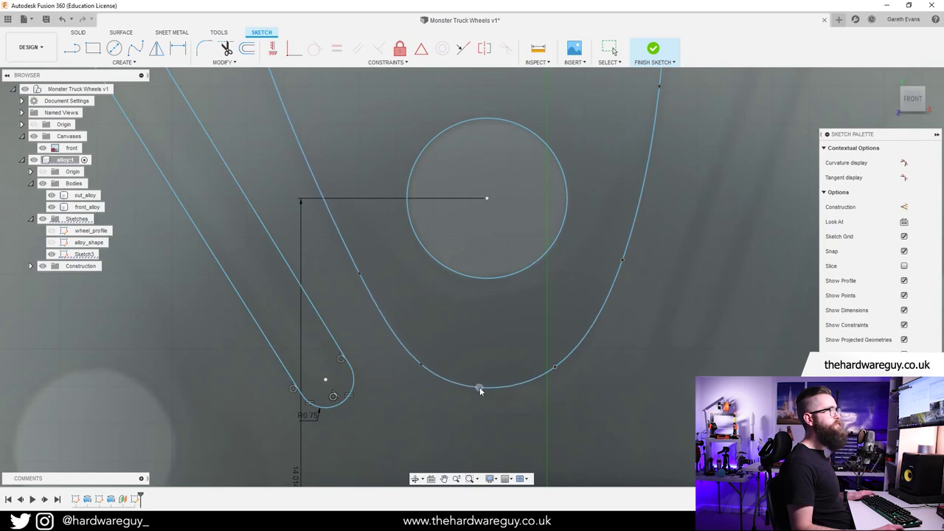
Shift the recess tip's bottom fit point slightly right to even out the curve.
scroll(545, 388, down, 3)
middle_drag(545, 388, 455, 402)
click(455, 399)
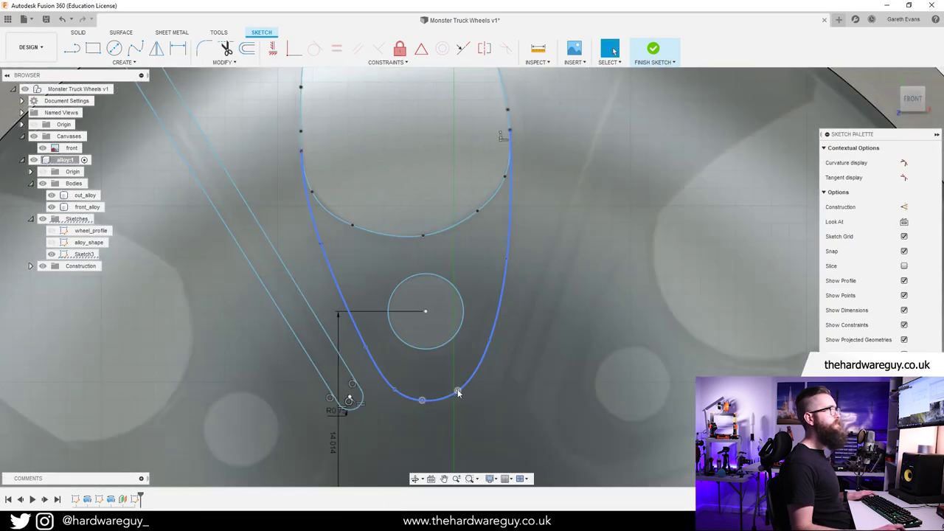
drag(459, 392, 428, 402)
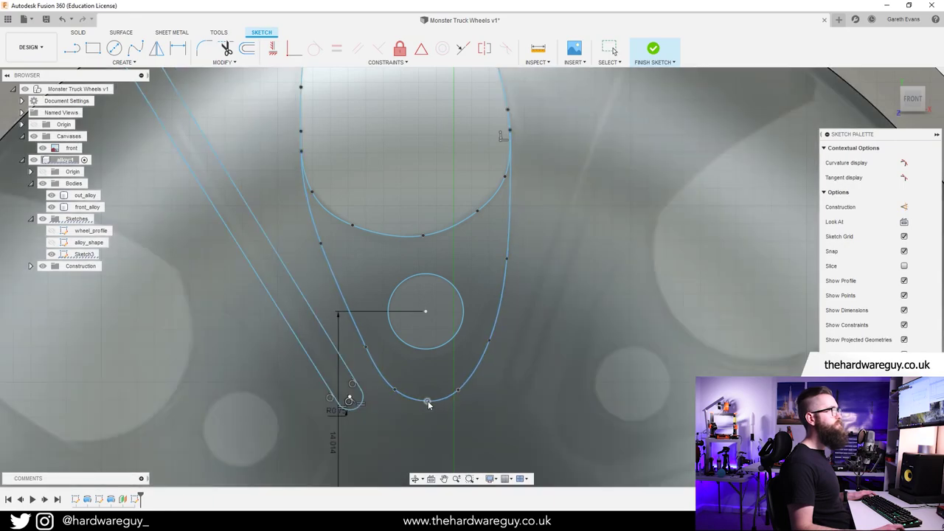
scroll(427, 404, down, 10)
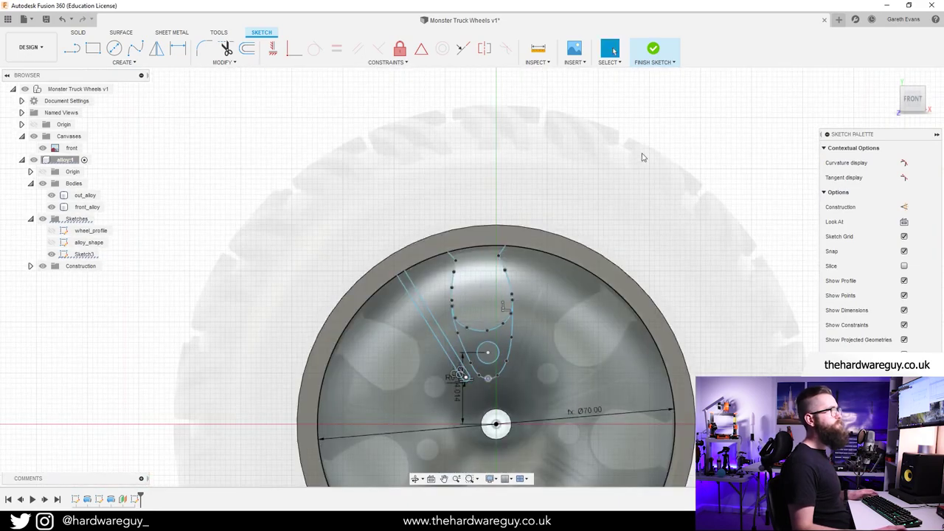
middle_drag(654, 160, 599, 87)
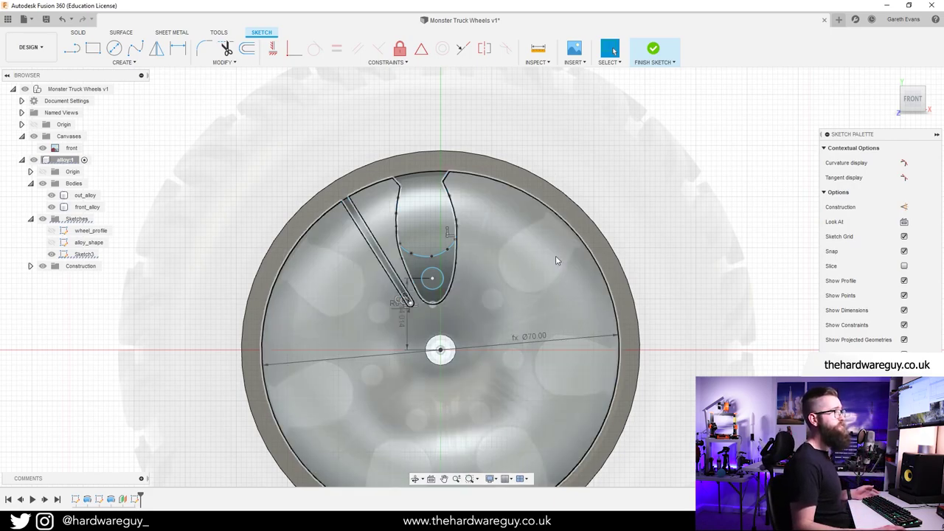
scroll(507, 244, down, 1)
mouse_move(507, 245)
middle_down()
mouse_move(485, 201)
mouse_move(534, 235)
middle_up()
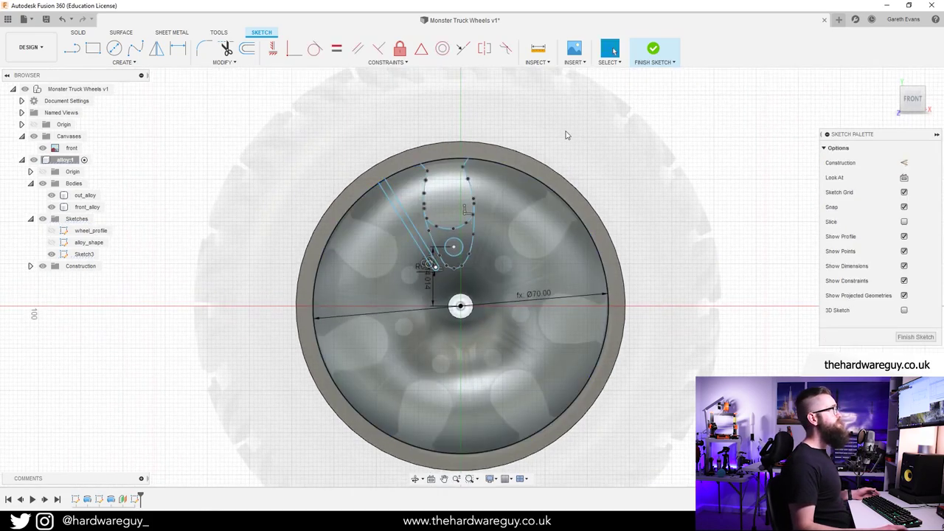
Start a circular pattern of the slot's two slanted lines, the spoke opening, the recess outline with its short upper end lines, and the small circle.
click(123, 62)
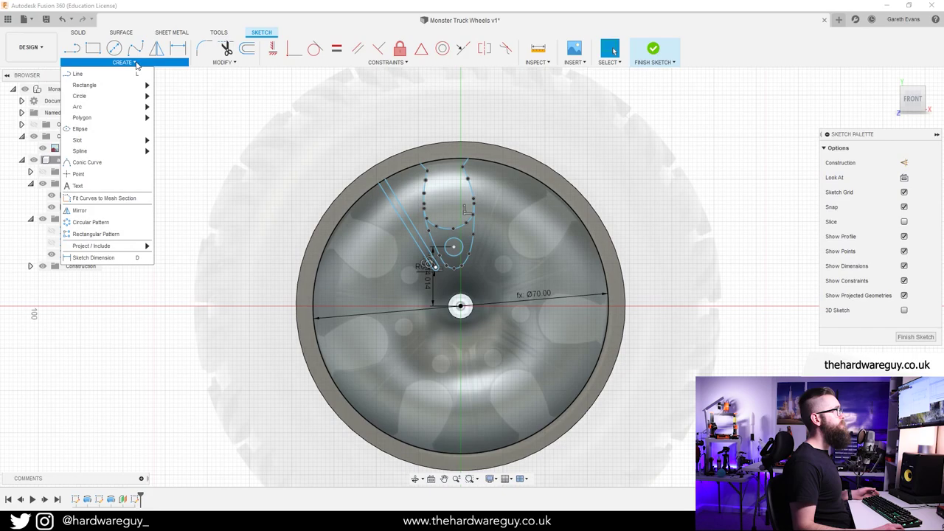
click(114, 222)
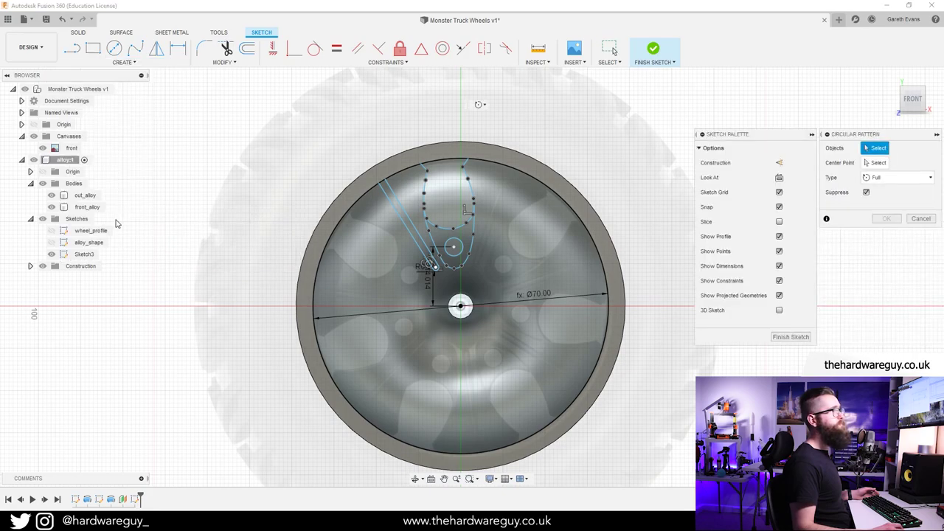
scroll(463, 171, up, 3)
click(343, 244)
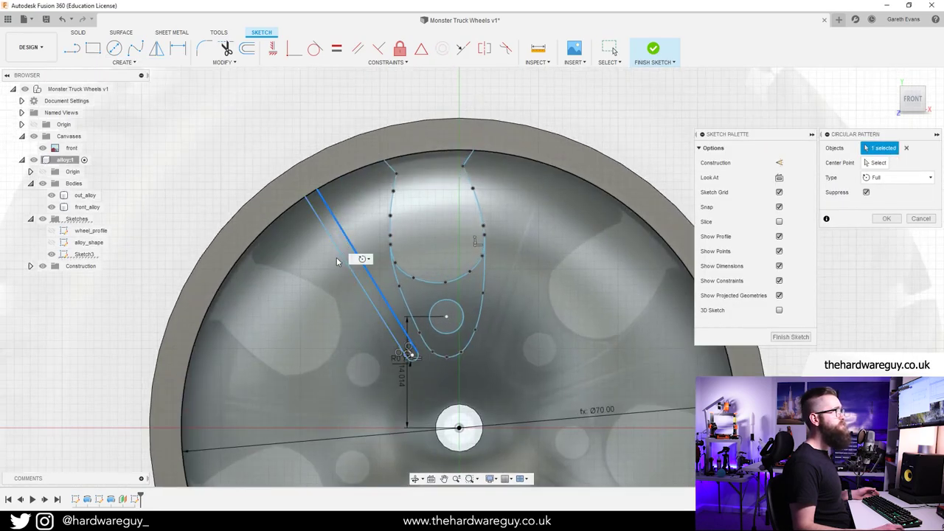
click(339, 258)
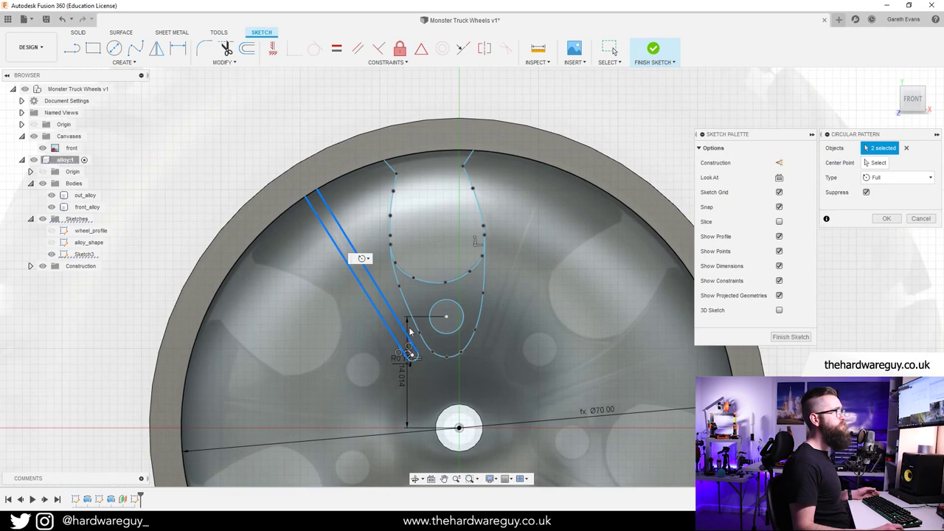
click(441, 358)
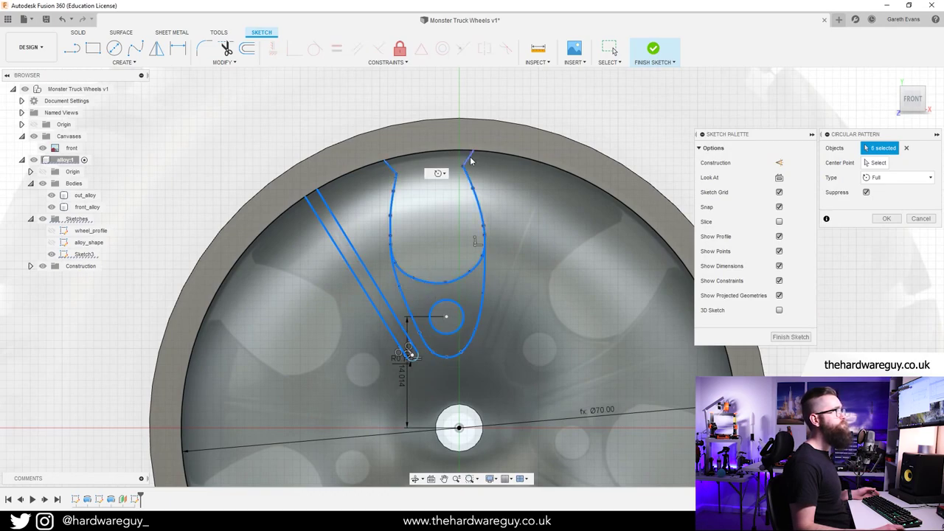
scroll(524, 268, down, 4)
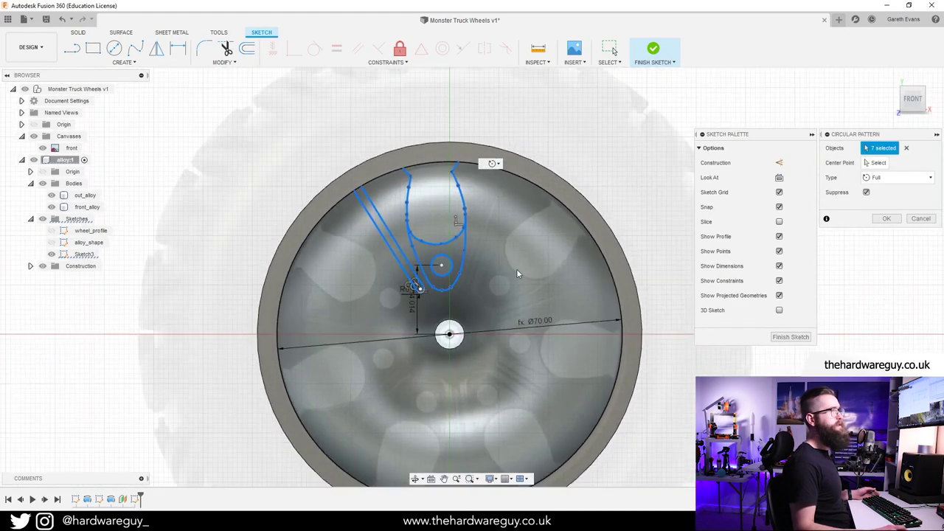
Centre the full circular pattern on the wheel's centre point and set its quantity to 7.
click(878, 163)
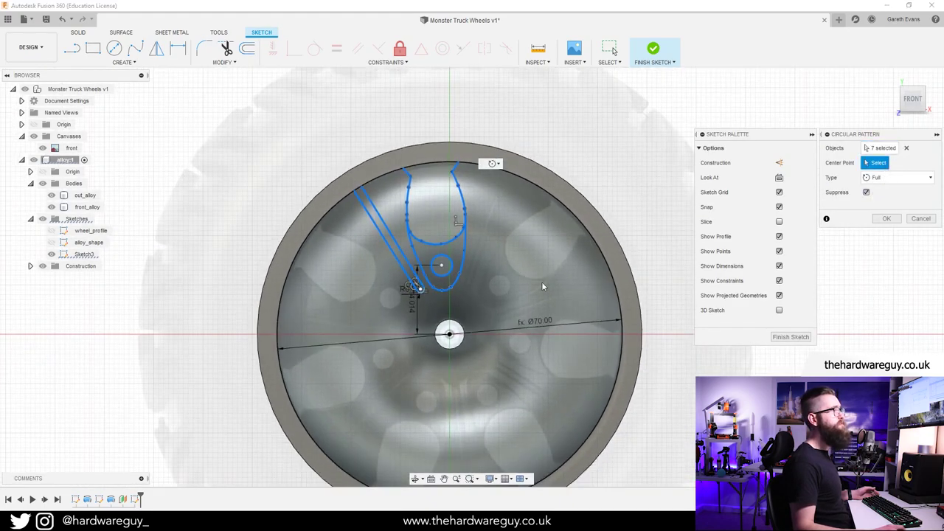
click(449, 337)
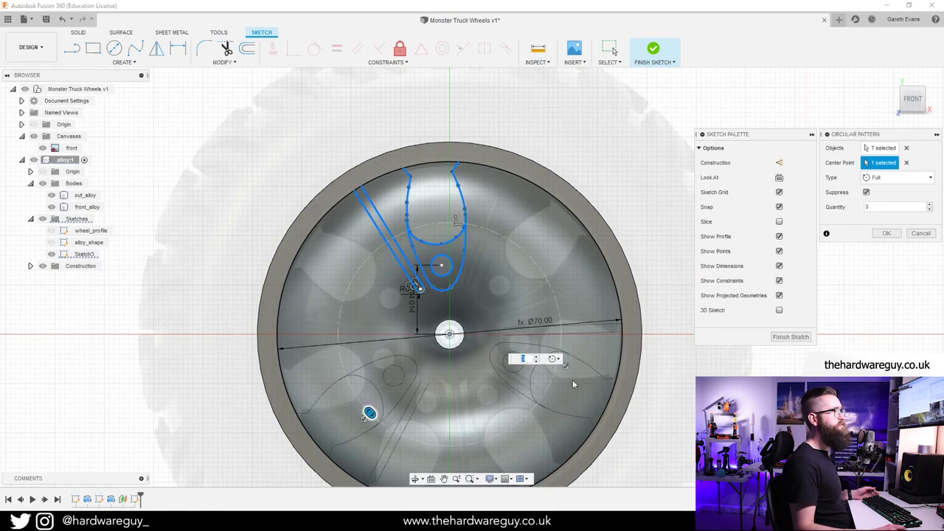
click(931, 206)
click(931, 206)
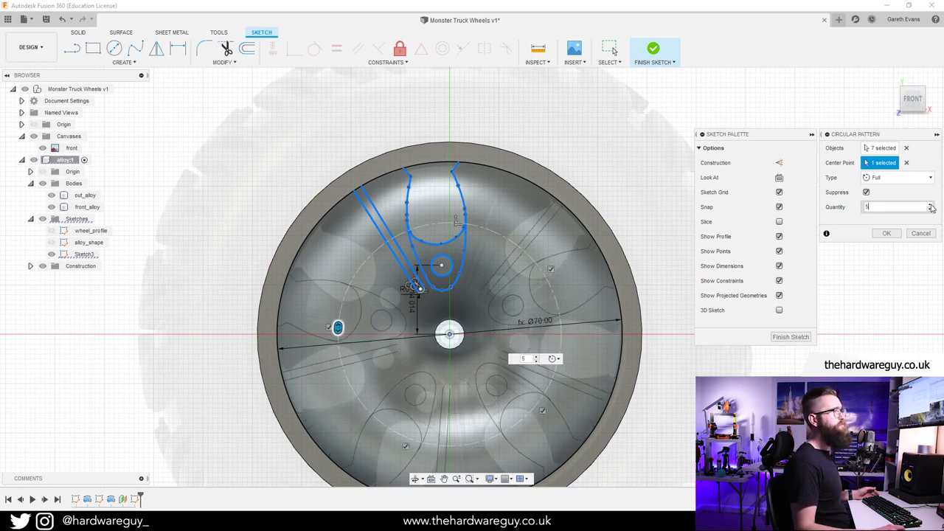
click(931, 205)
click(931, 206)
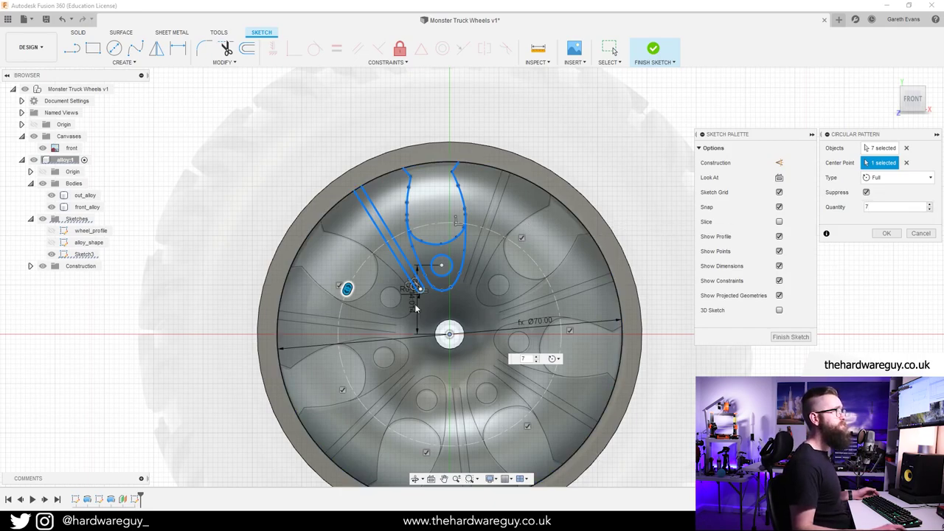
Check the previewed copies against the spokes on the reference canvas around the wheel, and apply the circular pattern.
scroll(327, 293, up, 5)
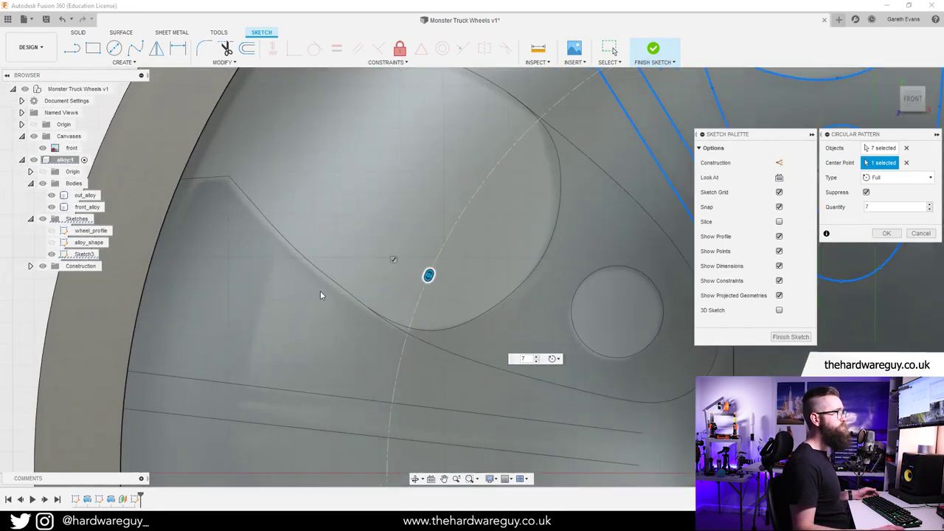
scroll(320, 290, down, 3)
middle_drag(502, 101, 435, 243)
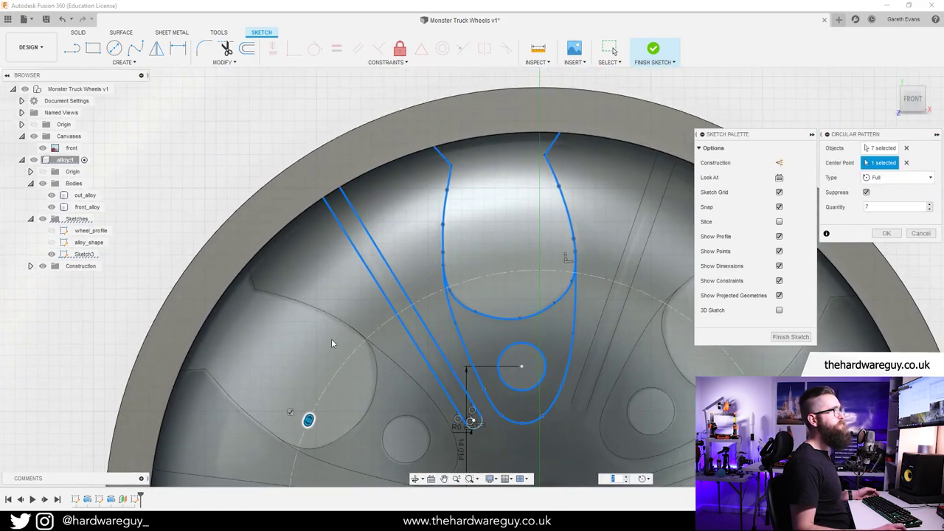
scroll(233, 406, down, 3)
middle_drag(243, 414, 298, 233)
scroll(309, 373, up, 3)
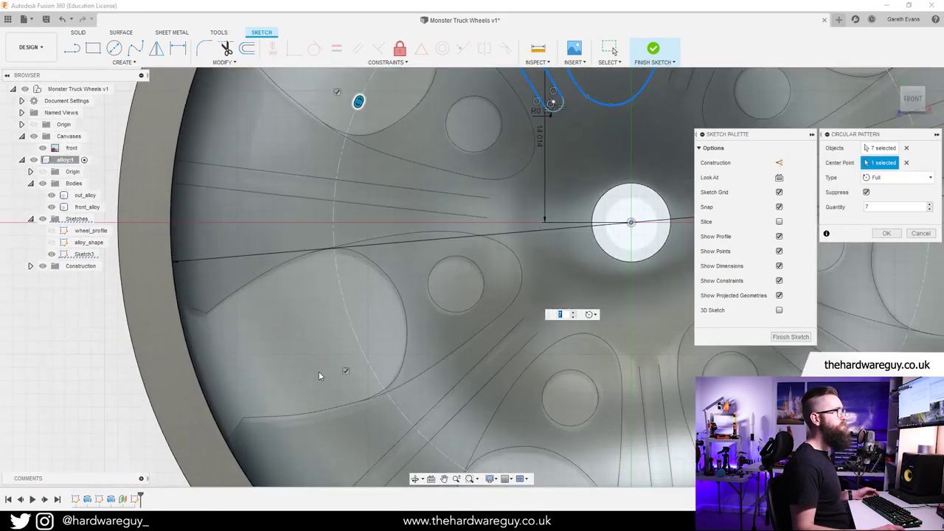
scroll(318, 372, down, 2)
scroll(369, 359, down, 4)
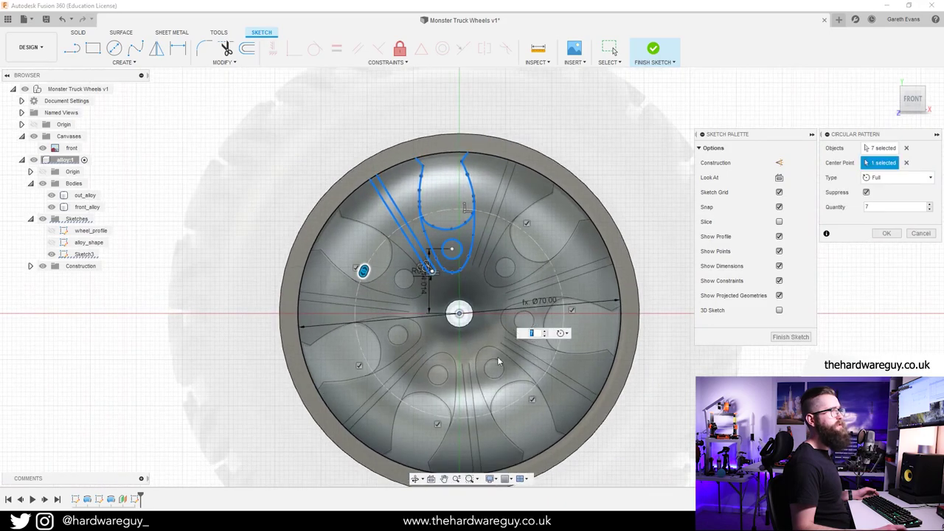
click(887, 234)
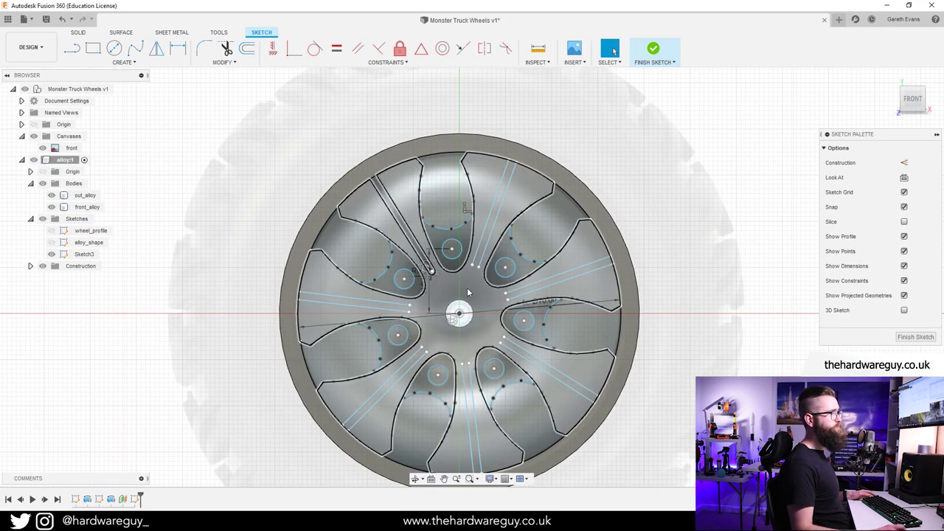
scroll(567, 294, up, 2)
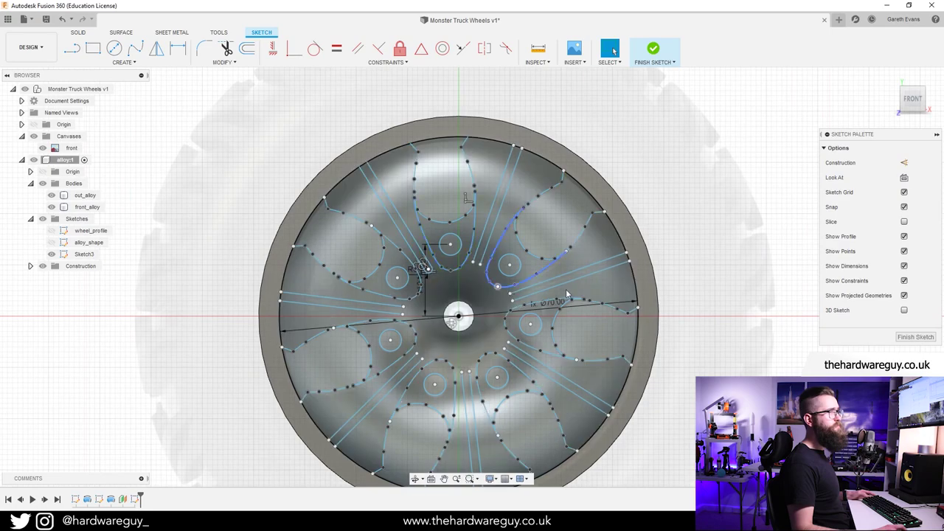
Finish the wheel cut-out sketch and hide the reference canvases.
click(656, 50)
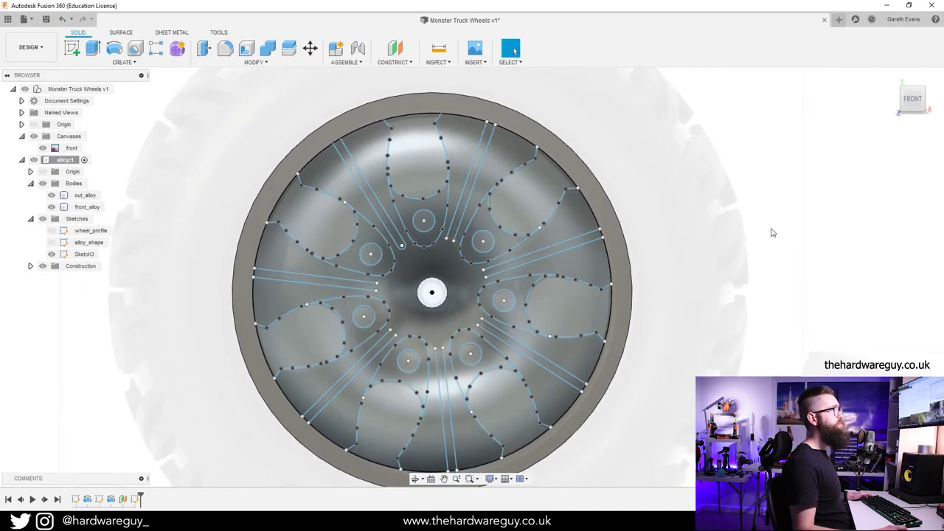
shift+middle_drag(772, 232, 678, 311)
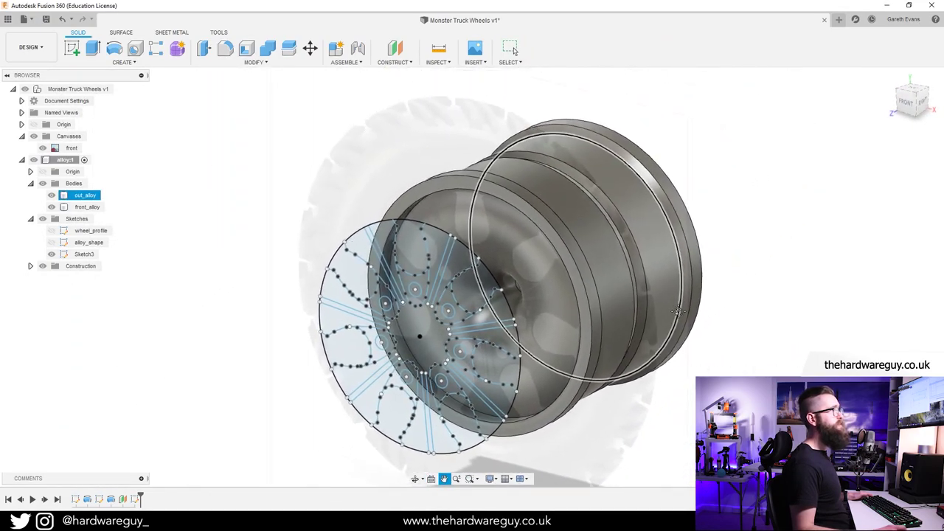
key(Escape)
click(34, 137)
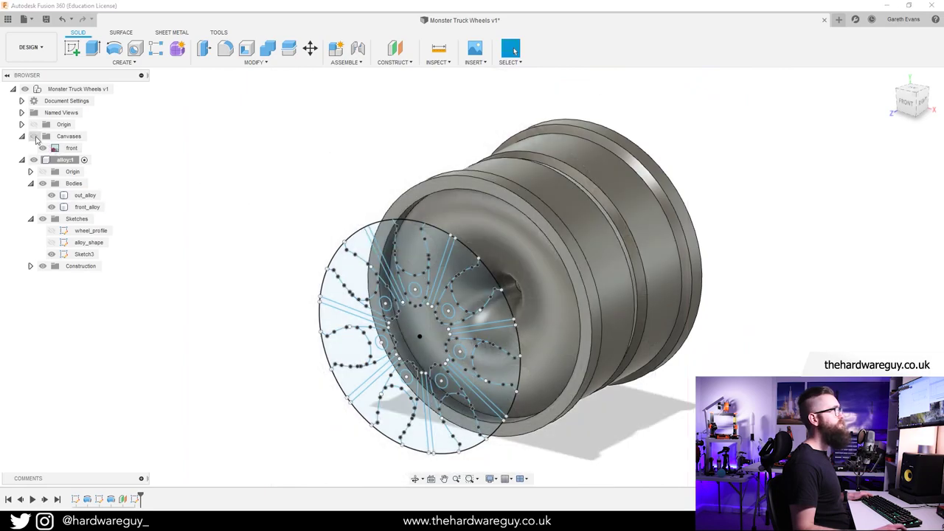
shift+middle_drag(873, 318, 792, 305)
scroll(725, 294, up, 2)
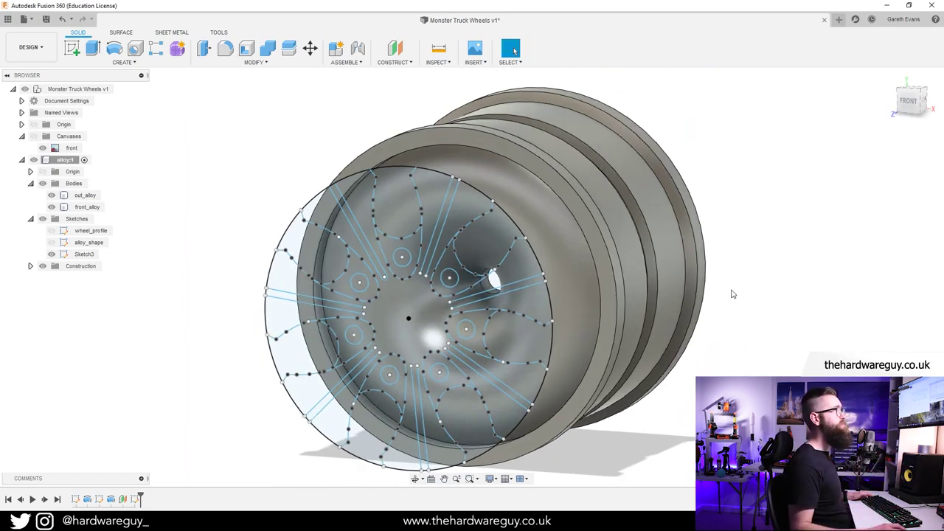
click(93, 48)
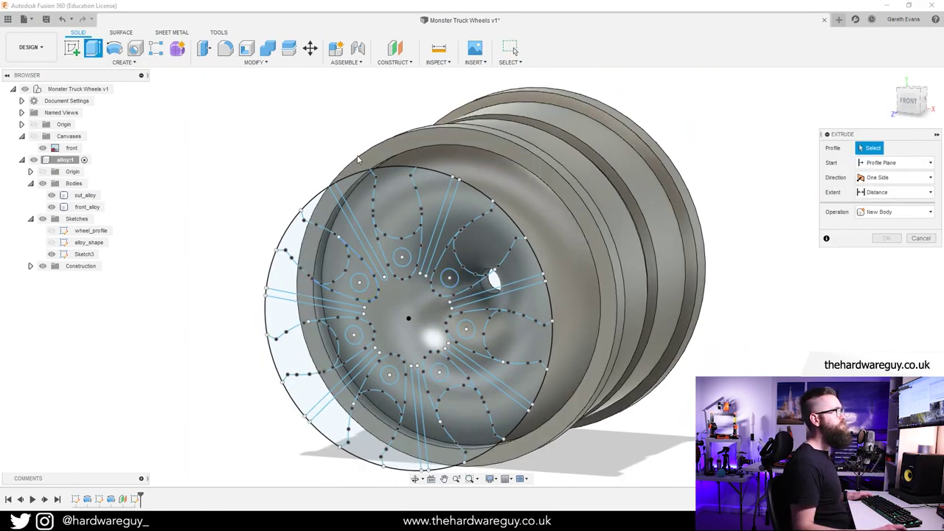
scroll(424, 212, up, 3)
click(424, 212)
click(287, 266)
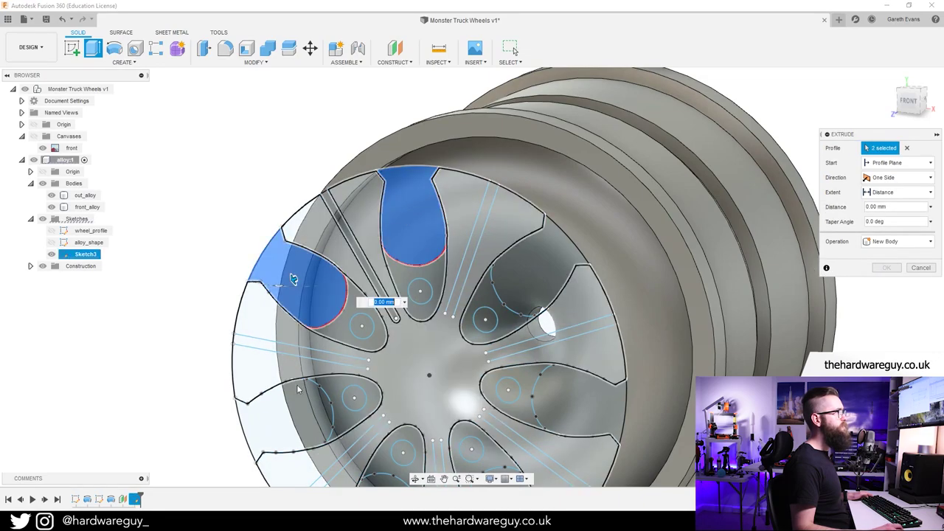
middle_drag(288, 266, 288, 203)
middle_drag(312, 329, 310, 304)
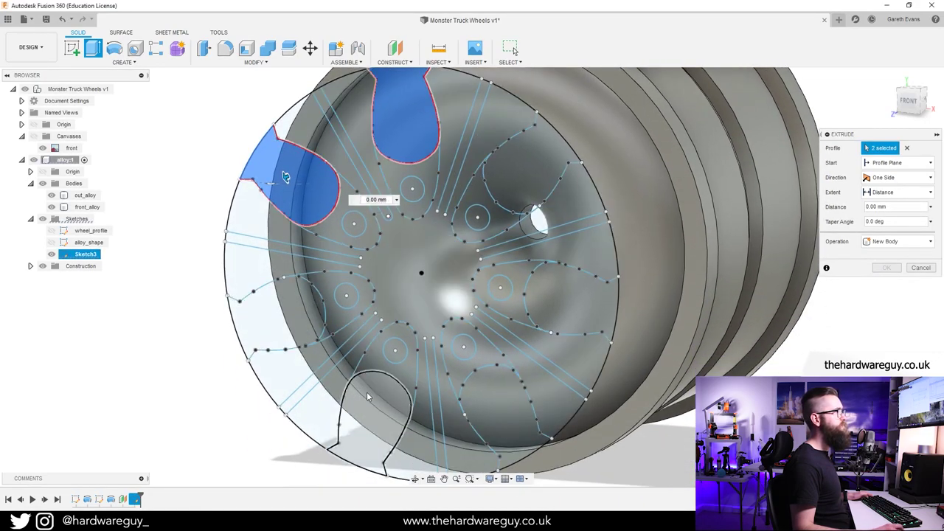
click(369, 400)
click(291, 316)
click(511, 420)
click(567, 303)
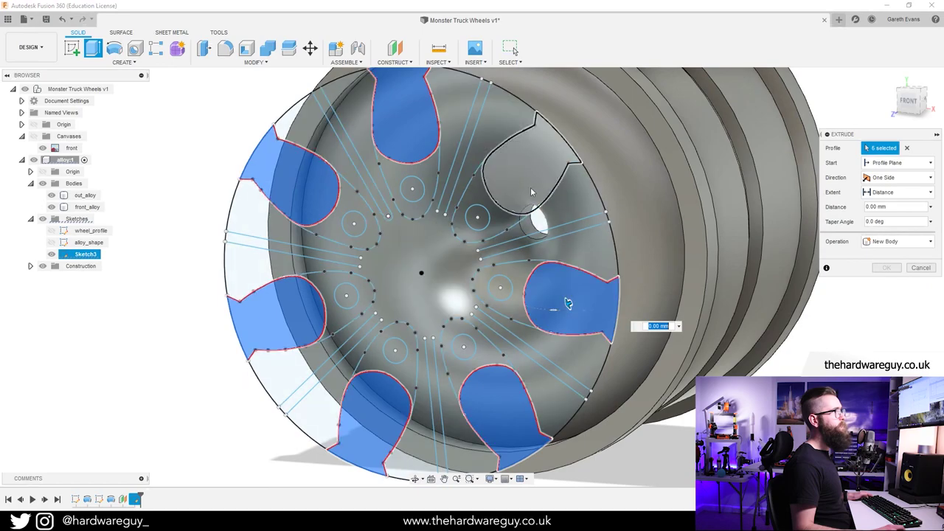
click(528, 164)
click(477, 217)
click(412, 189)
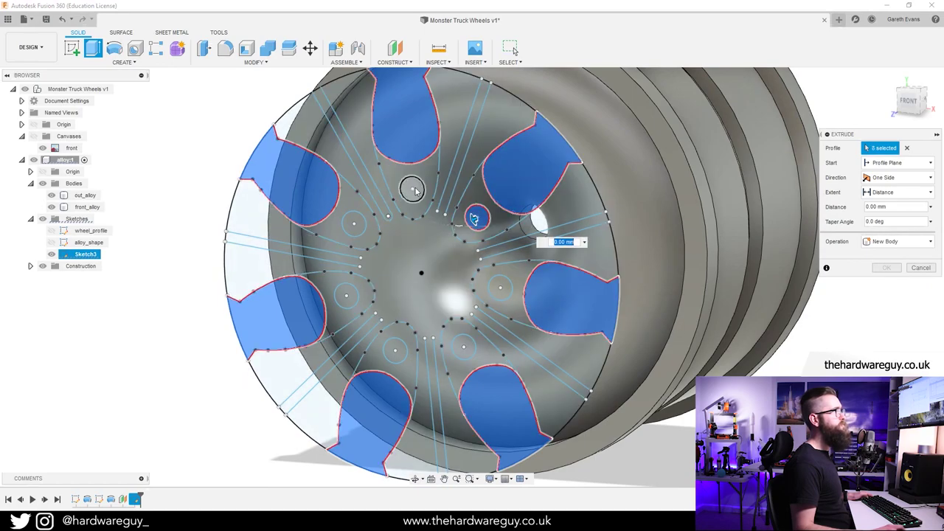
click(354, 223)
click(347, 295)
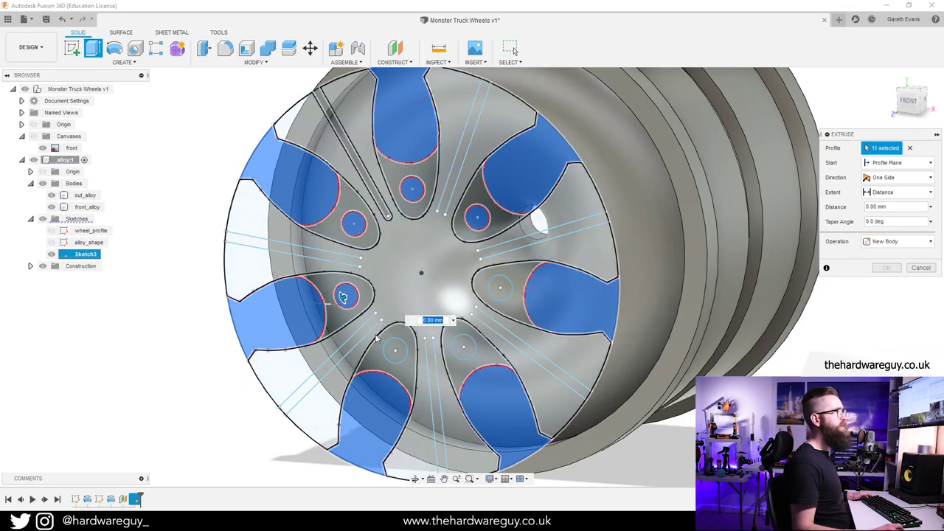
click(463, 347)
click(500, 288)
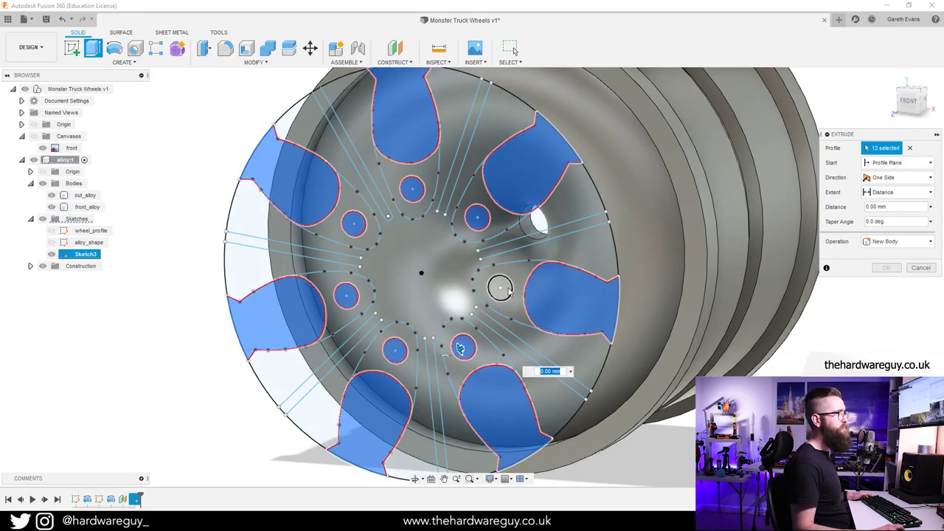
click(579, 284)
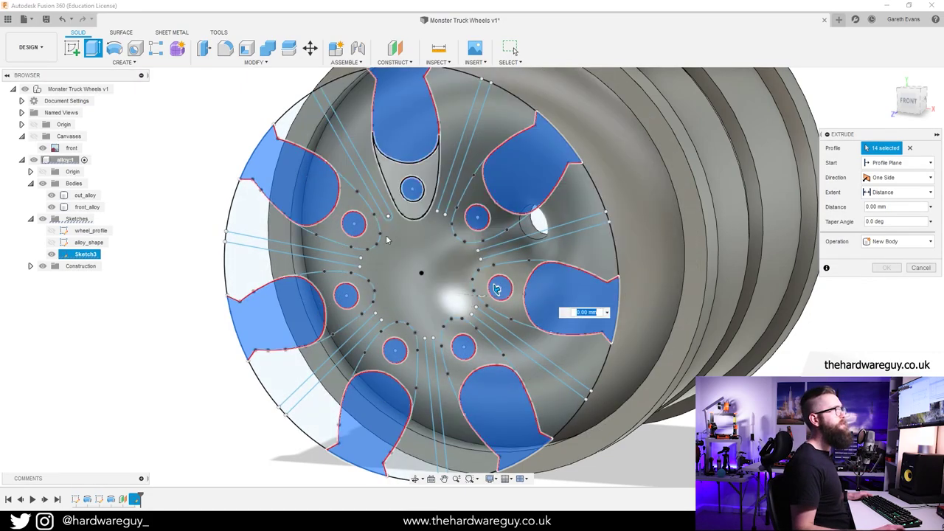
scroll(396, 204, up, 4)
scroll(399, 209, up, 2)
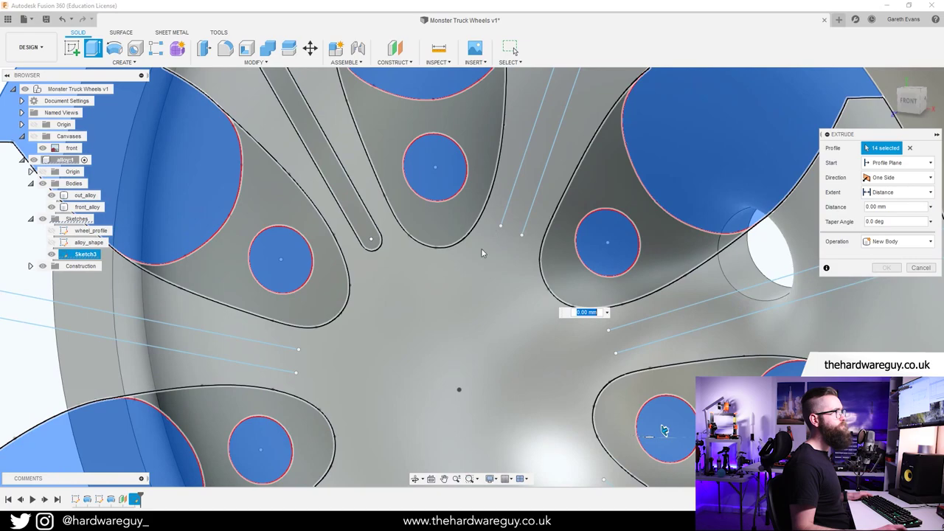
scroll(507, 237, down, 3)
scroll(535, 244, up, 1)
scroll(524, 238, down, 1)
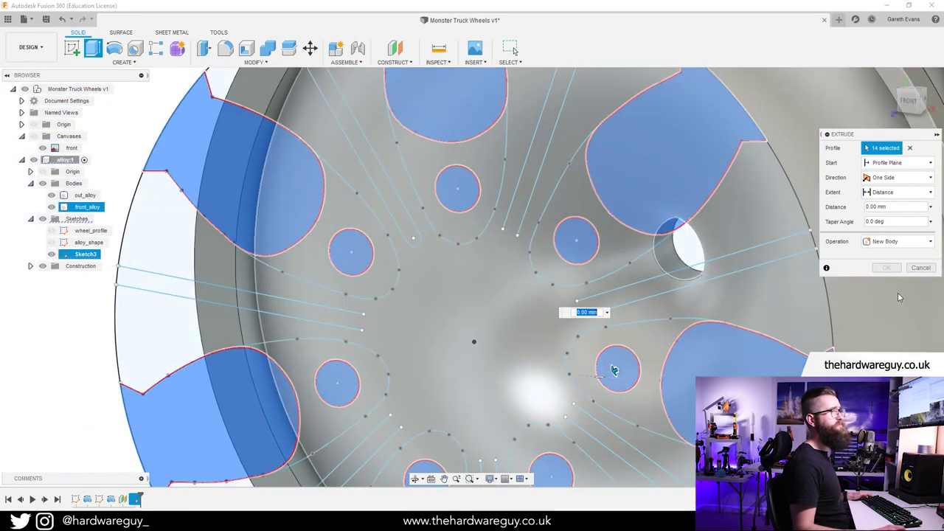
scroll(615, 369, up, 2)
key(Escape)
scroll(614, 369, down, 4)
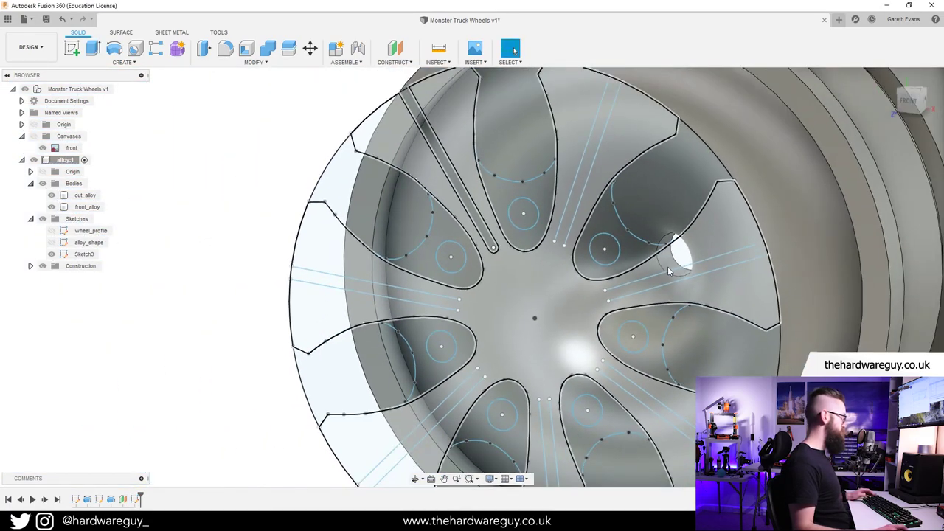
Return to editing the wheel cut-out sketch and undo its circular pattern.
scroll(638, 288, up, 3)
double_click(638, 288)
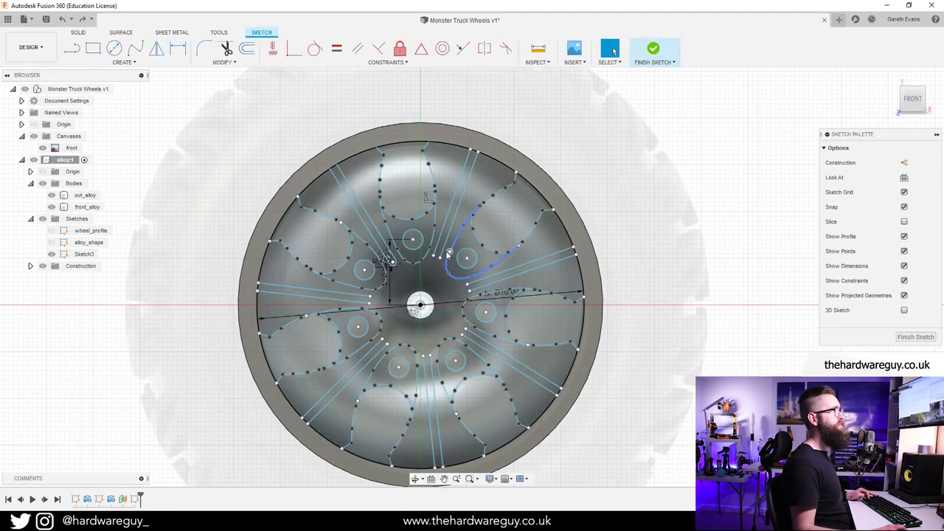
scroll(378, 256, up, 3)
scroll(380, 253, up, 3)
scroll(392, 259, down, 5)
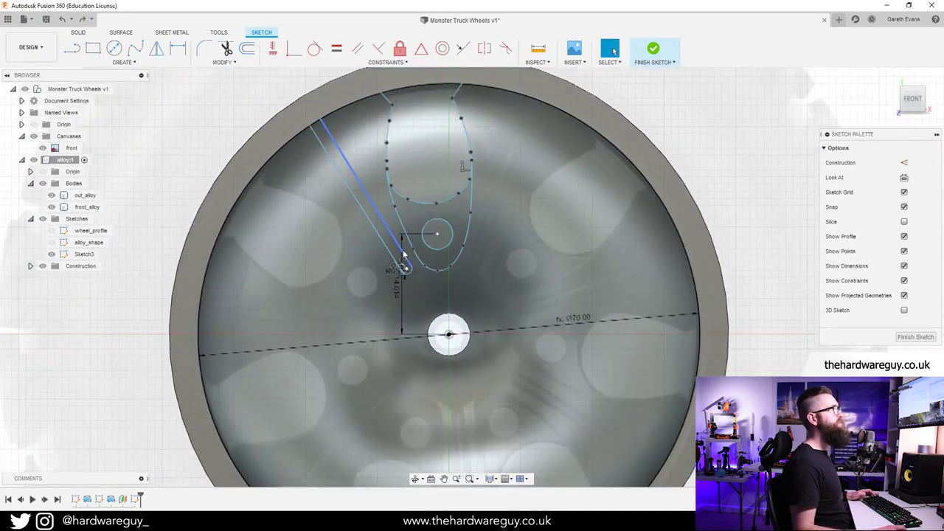
Begin a sketch circular pattern with the narrow spoke slot's two lines and both arcs of its rounded inner end.
middle_drag(338, 251, 336, 300)
click(124, 62)
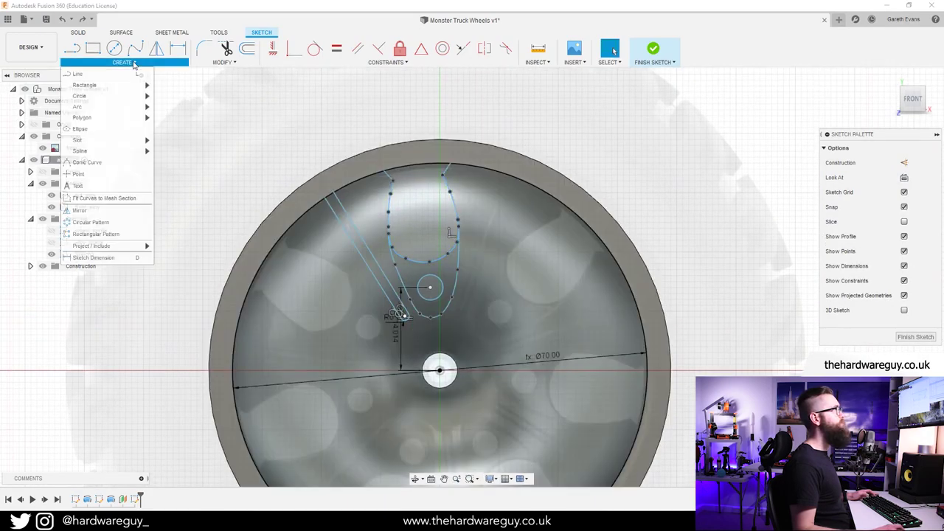
click(107, 224)
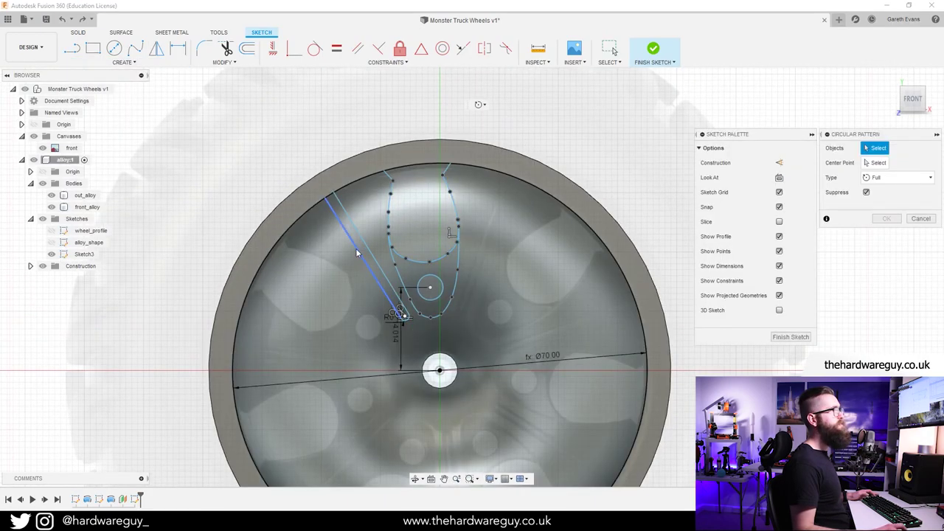
scroll(391, 262, up, 3)
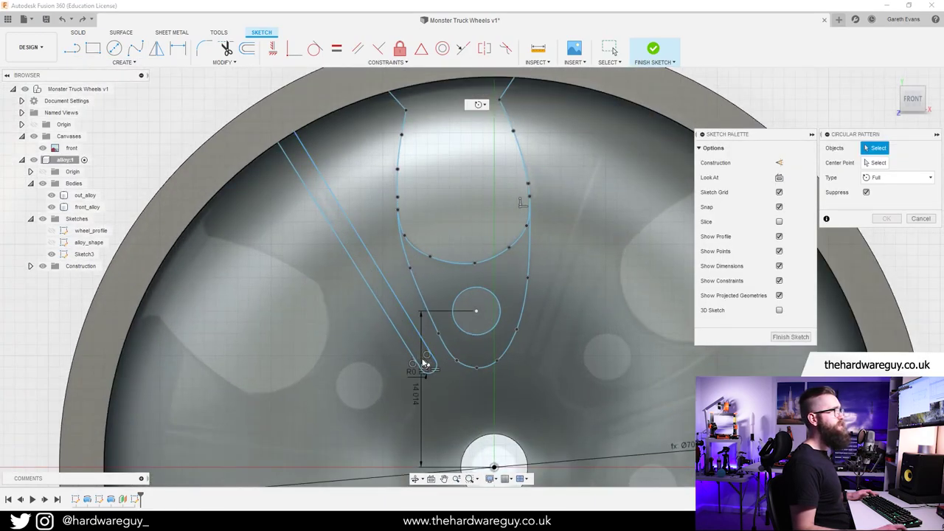
click(344, 256)
click(367, 254)
scroll(425, 366, up, 5)
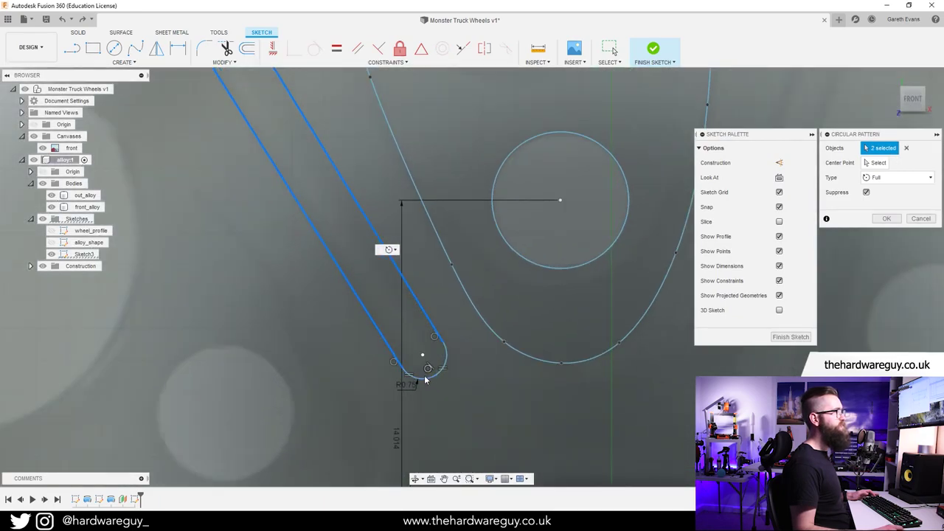
click(434, 374)
click(445, 366)
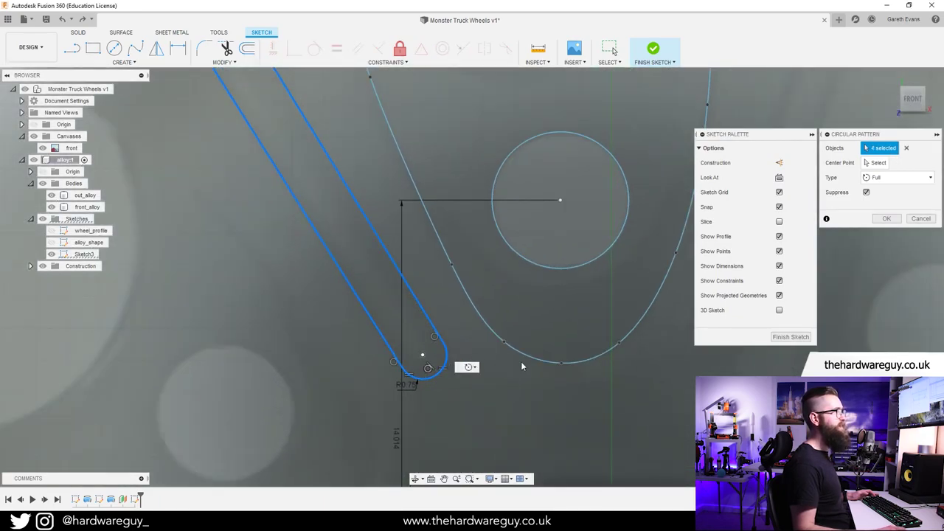
Add the upper window's inner and outer curves, its short rim lines and the small hole circle to the pattern objects.
scroll(484, 388, down, 5)
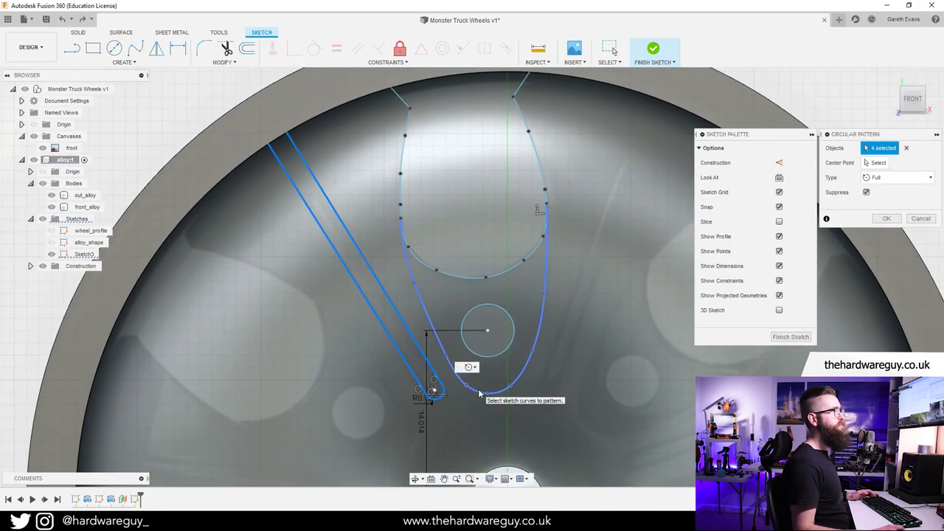
click(479, 393)
click(487, 357)
click(451, 275)
middle_drag(454, 137, 433, 263)
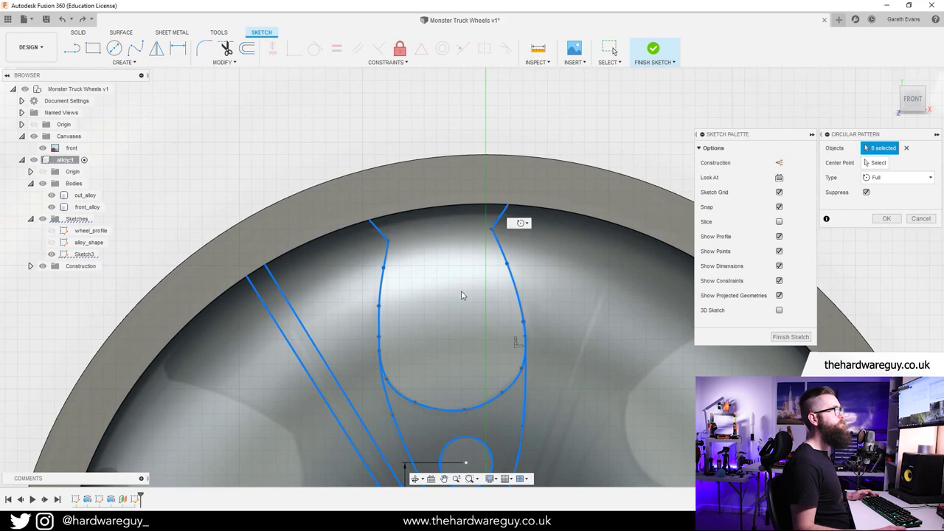
Complete the circular pattern around the wheel's centre point with a quantity of 7, and finish the sketch.
scroll(462, 296, down, 5)
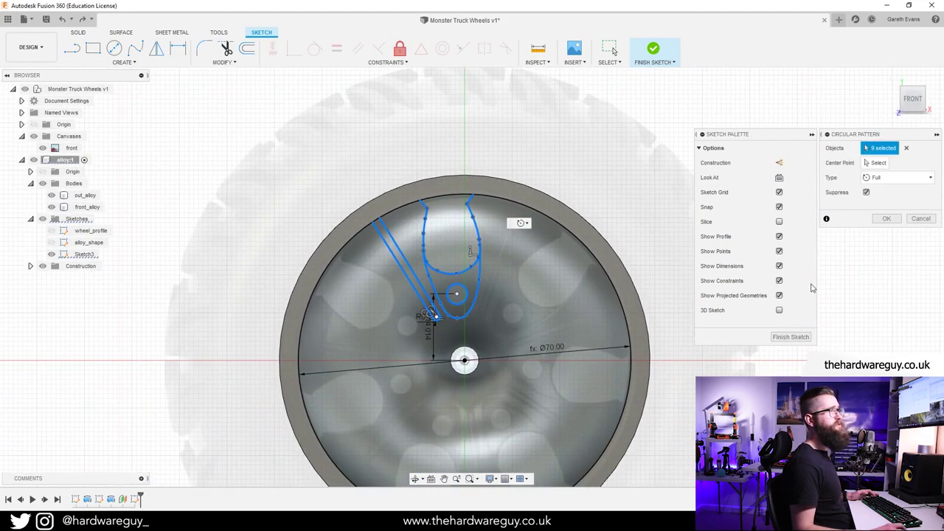
click(878, 162)
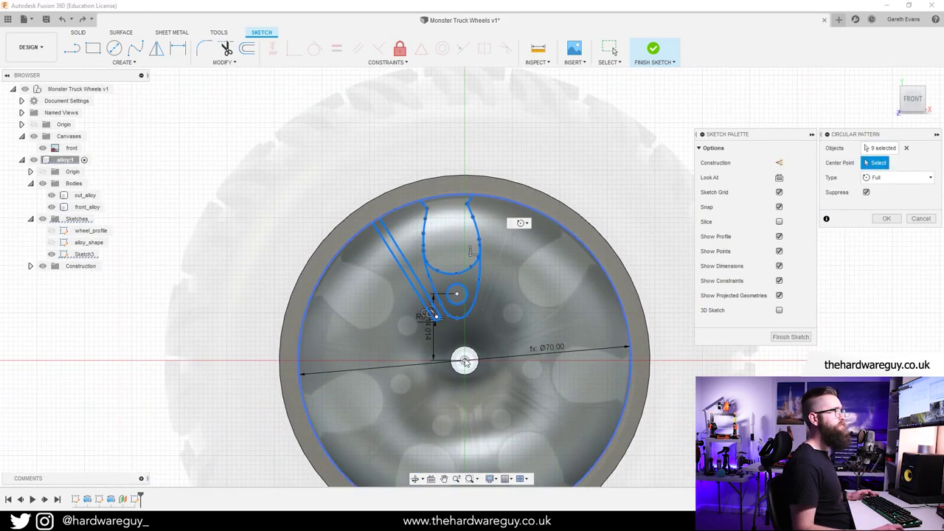
click(465, 362)
text(7)
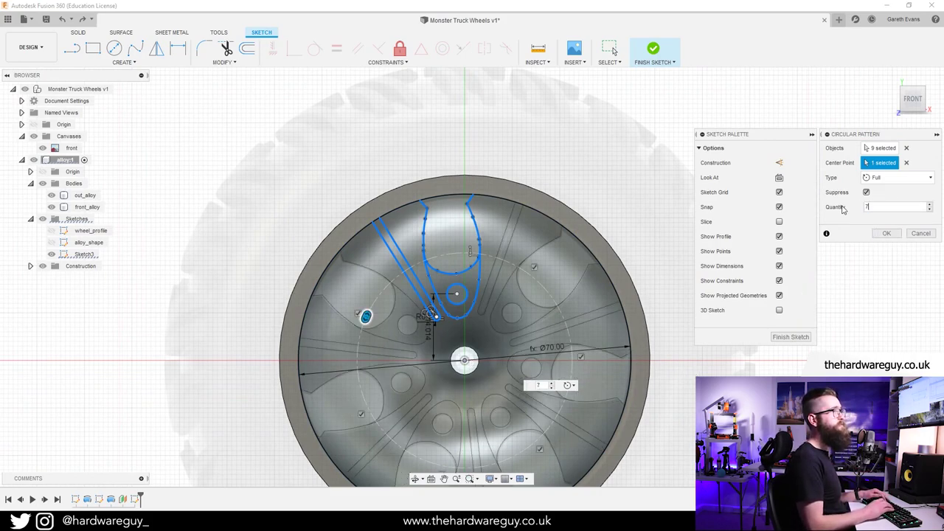
click(886, 233)
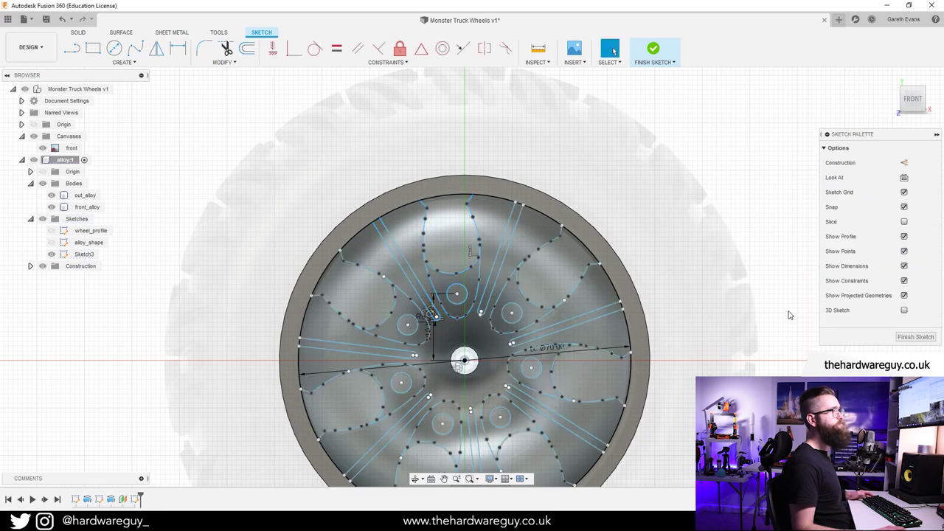
scroll(789, 315, down, 3)
click(654, 50)
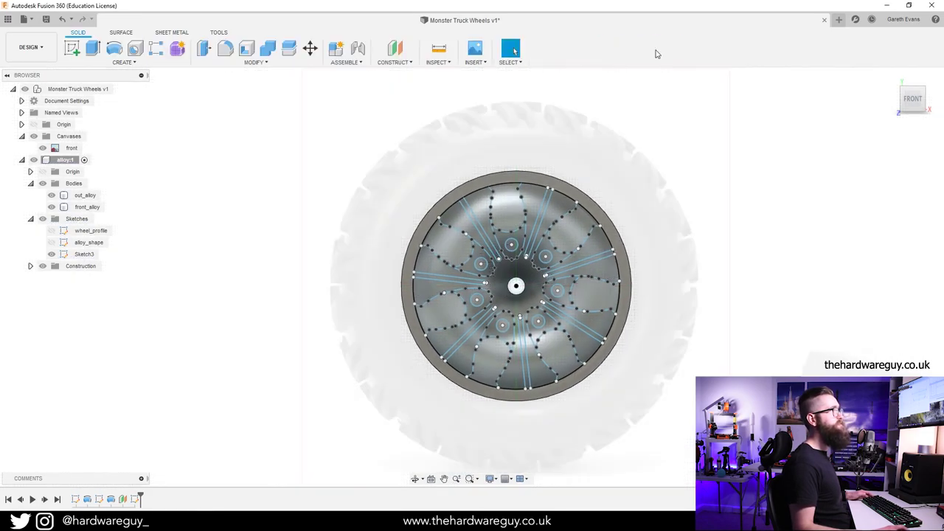
Start an Extrude and select the seven large window profiles around the patterned wheel sketch.
shift+middle_drag(768, 226, 718, 240)
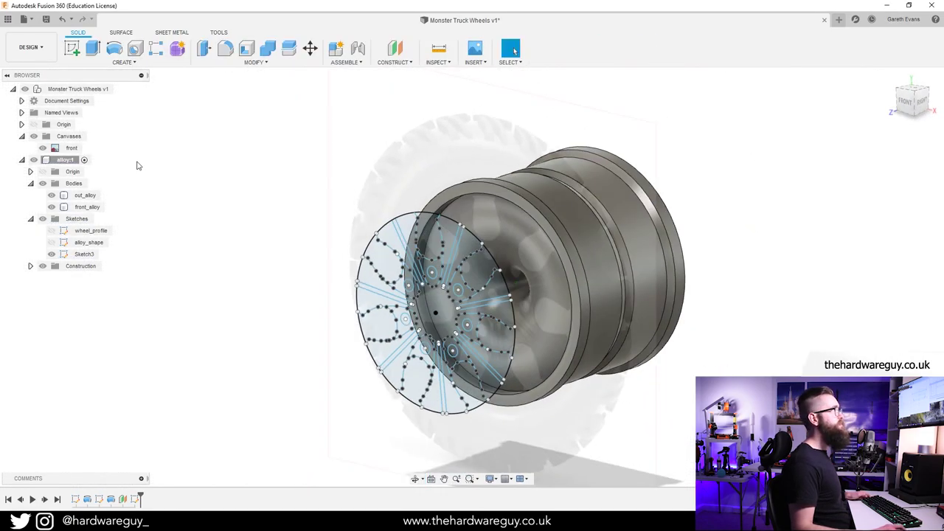
click(93, 48)
scroll(390, 198, up, 3)
click(394, 301)
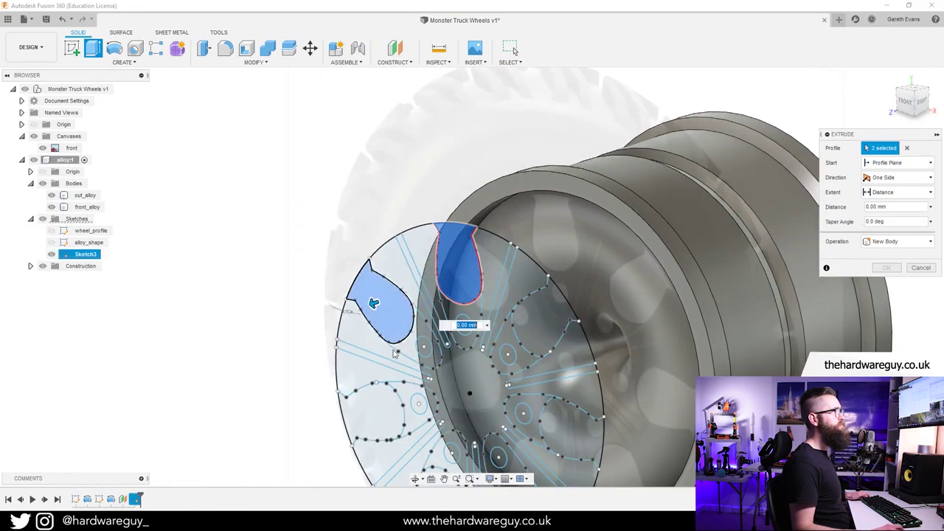
click(366, 414)
middle_drag(365, 414, 365, 304)
click(439, 389)
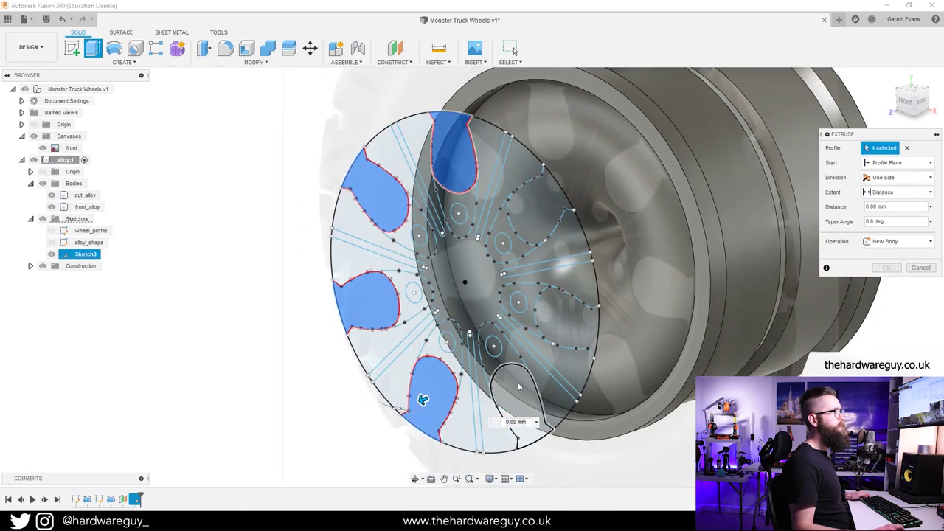
click(517, 395)
click(564, 321)
click(537, 211)
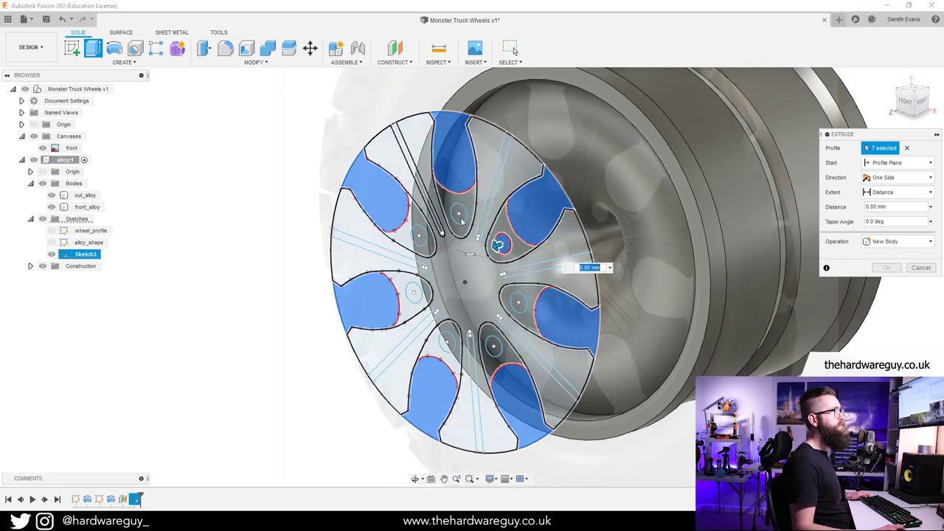
Add the seven small hole circles around the wheel sketch to the Extrude's selected profiles.
click(503, 244)
click(456, 214)
click(419, 235)
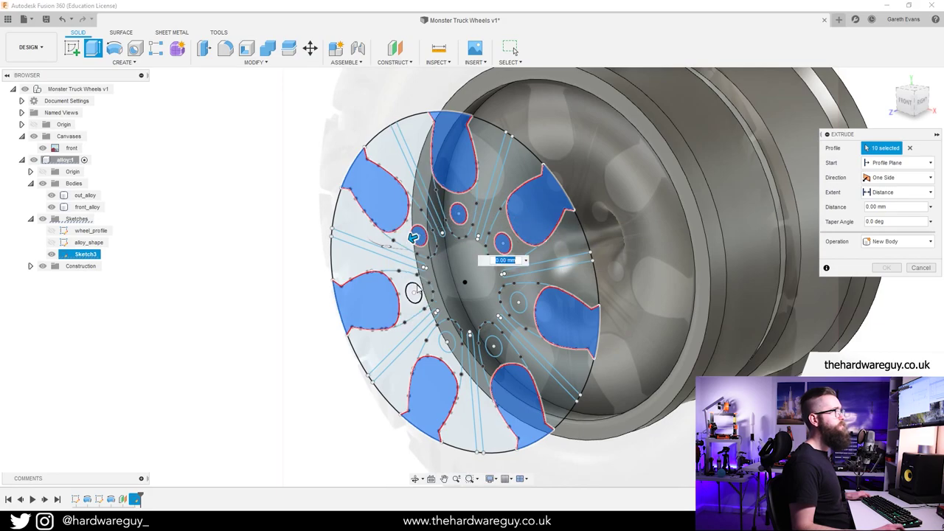
click(414, 291)
click(446, 342)
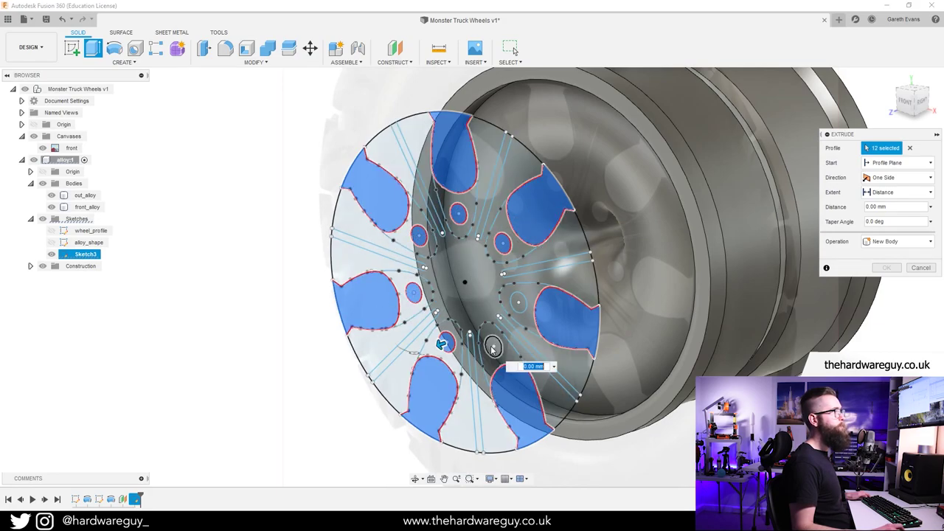
click(494, 347)
click(518, 306)
Set the extrusion to start From Object, using the front surface of the front_alloy body.
scroll(750, 257, up, 1)
middle_drag(750, 257, 626, 257)
middle_drag(599, 182, 602, 240)
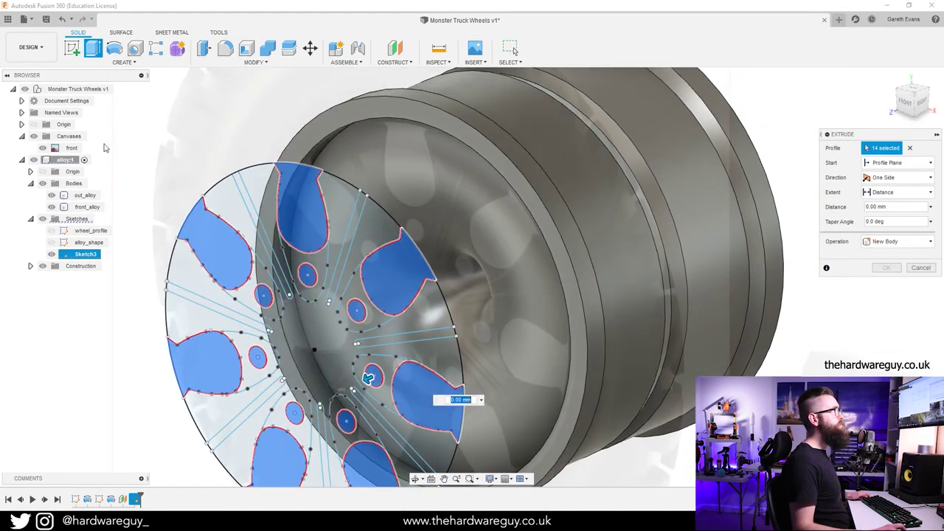
scroll(553, 157, up, 3)
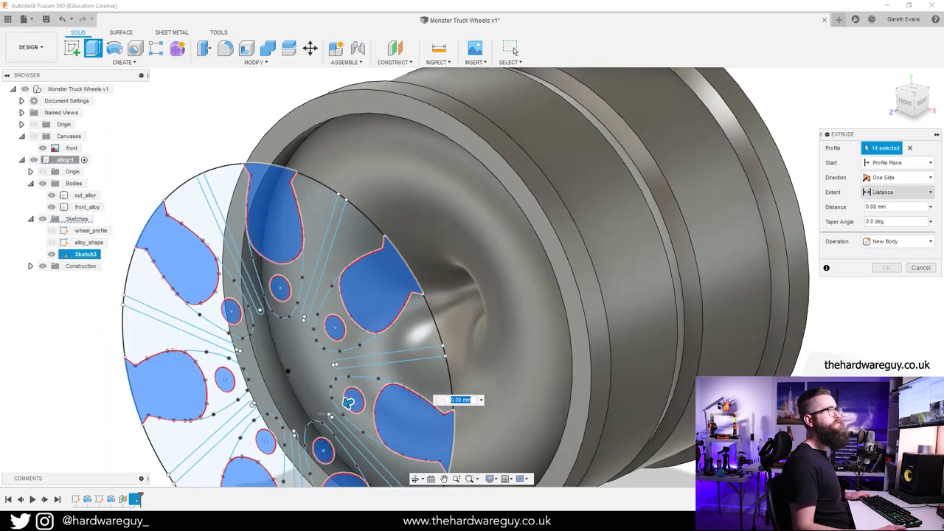
click(899, 162)
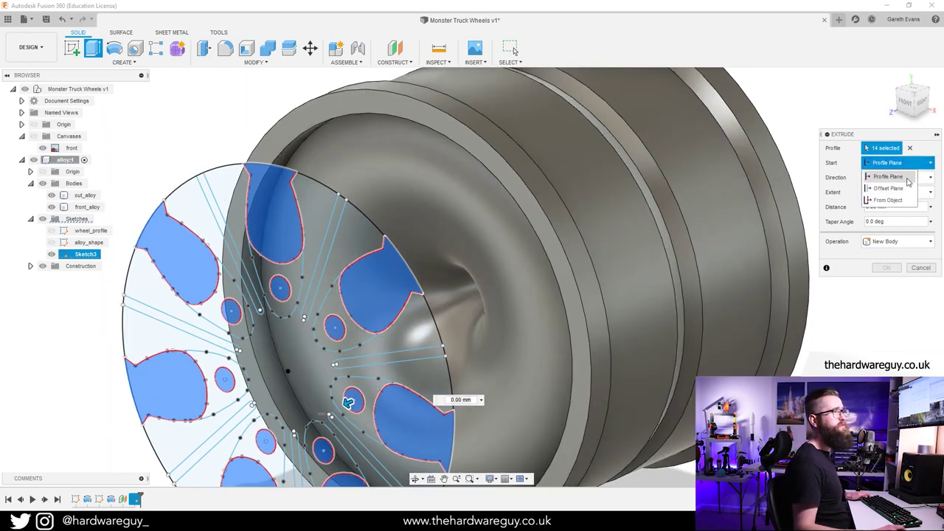
click(889, 199)
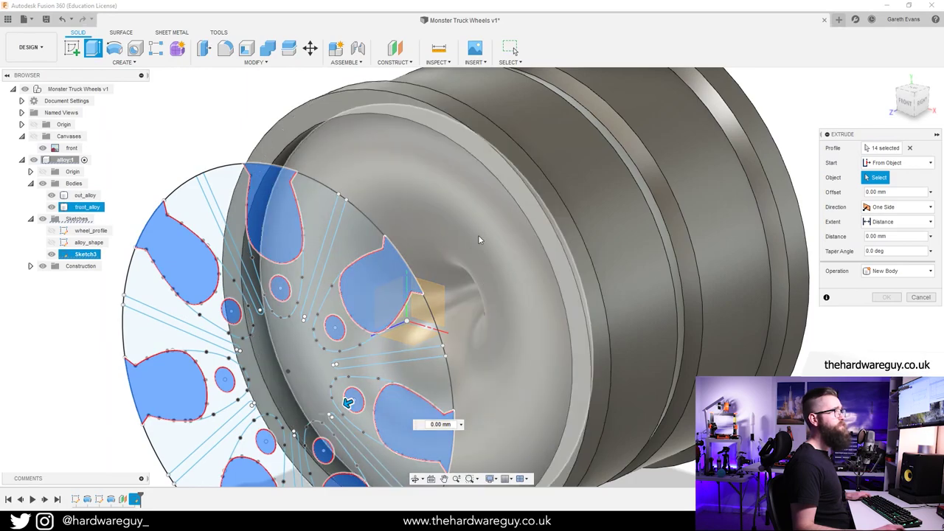
click(484, 341)
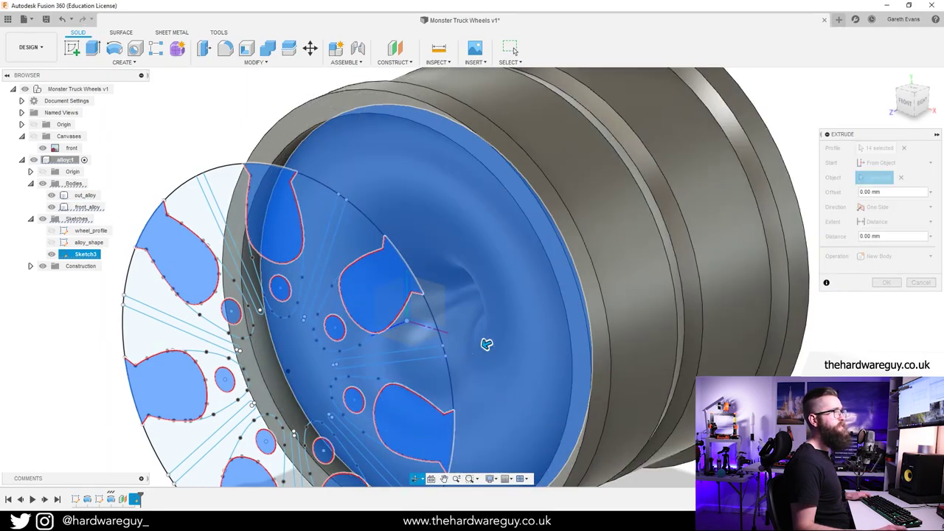
shift+middle_drag(487, 344, 394, 297)
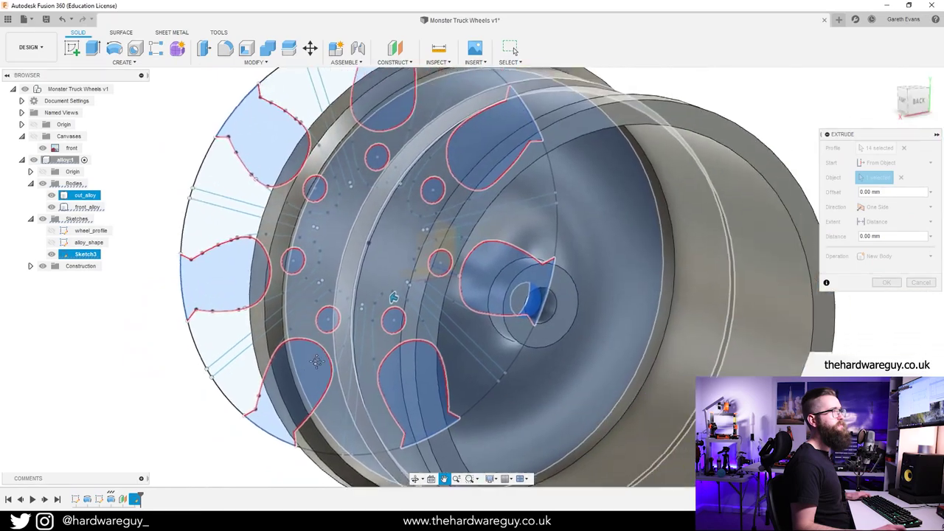
middle_drag(317, 361, 270, 375)
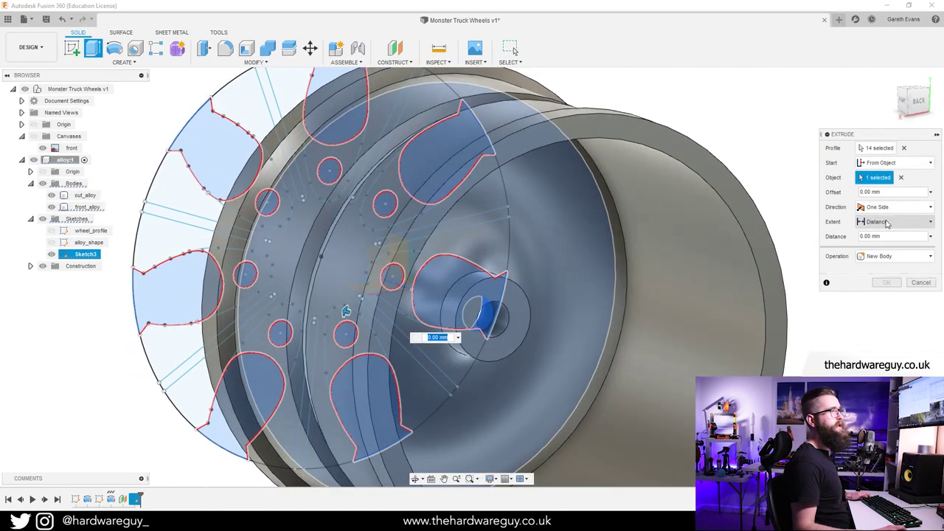
Set the extent To Object at front_alloy's rear surface and cut the seven windows and seven holes through the wheel face.
click(888, 224)
click(884, 247)
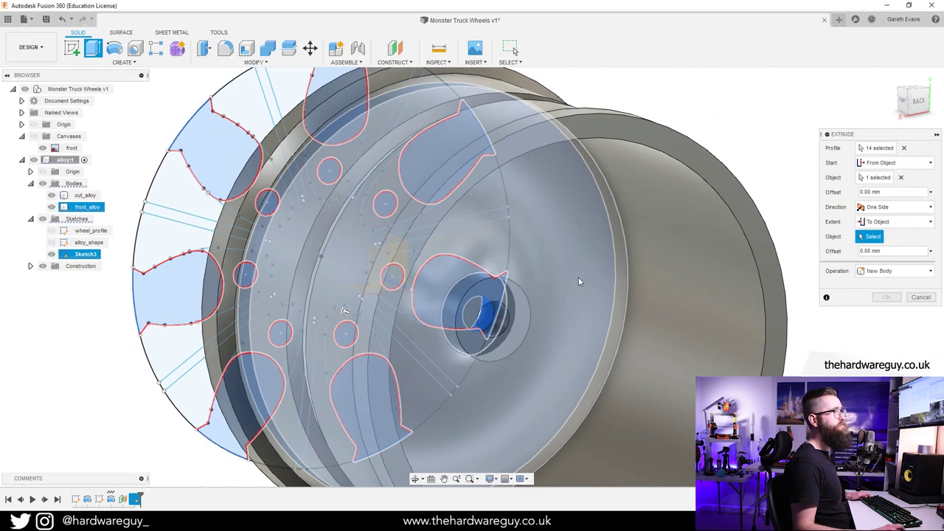
click(579, 276)
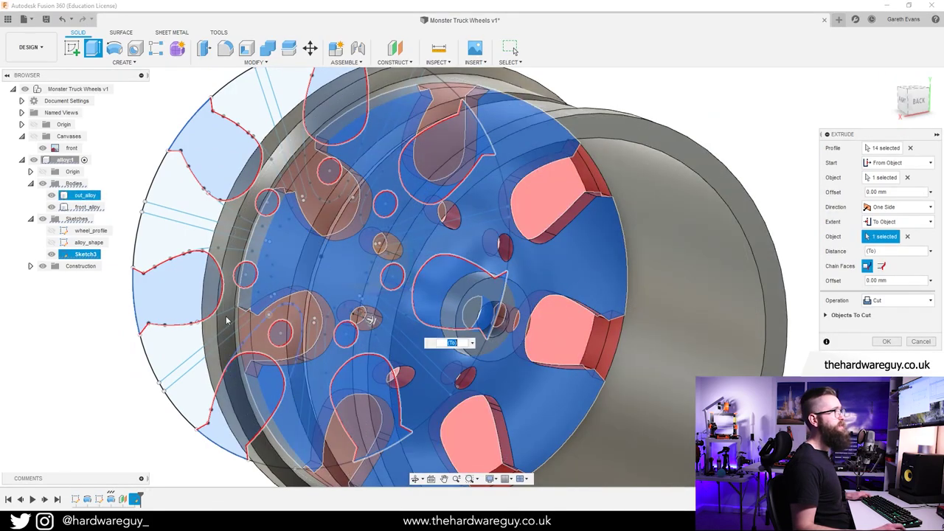
shift+middle_drag(103, 335, 158, 356)
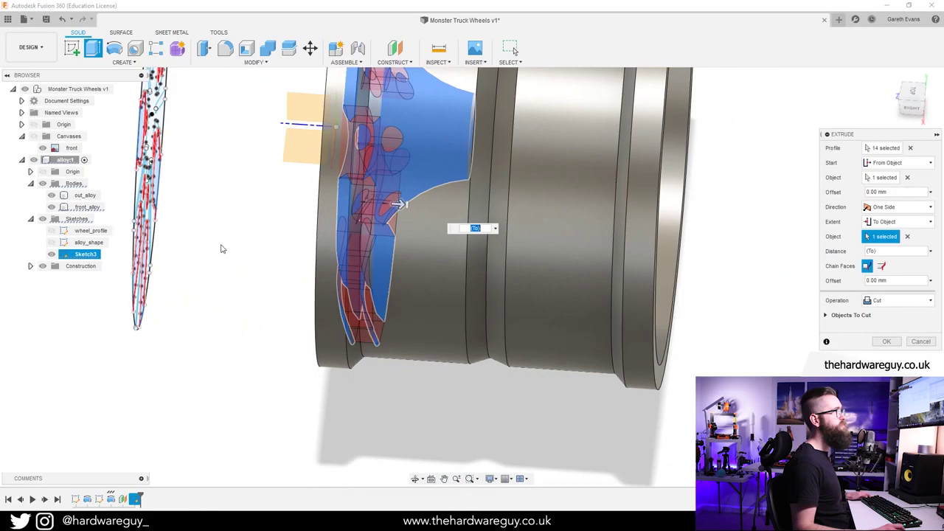
middle_drag(236, 248, 247, 331)
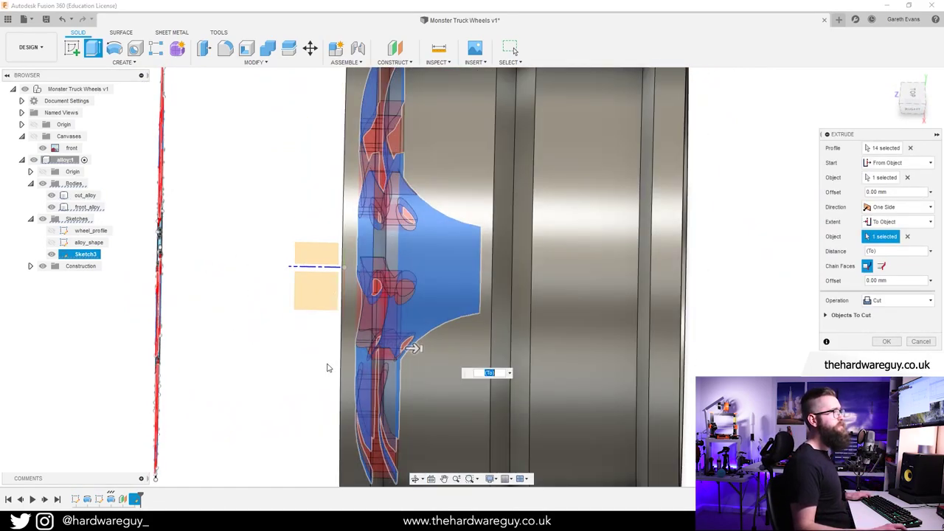
shift+middle_drag(327, 364, 369, 358)
shift+middle_drag(720, 262, 662, 251)
shift+middle_drag(710, 144, 531, 334)
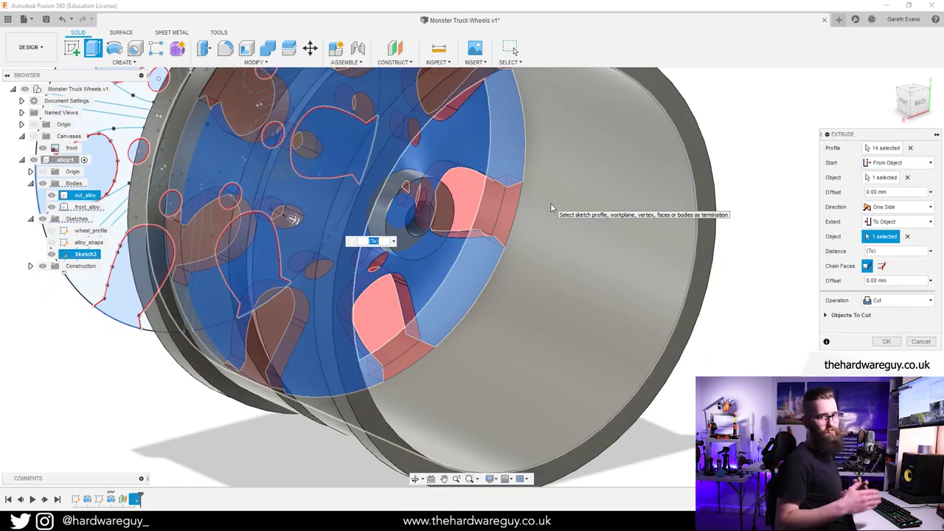
scroll(493, 270, down, 4)
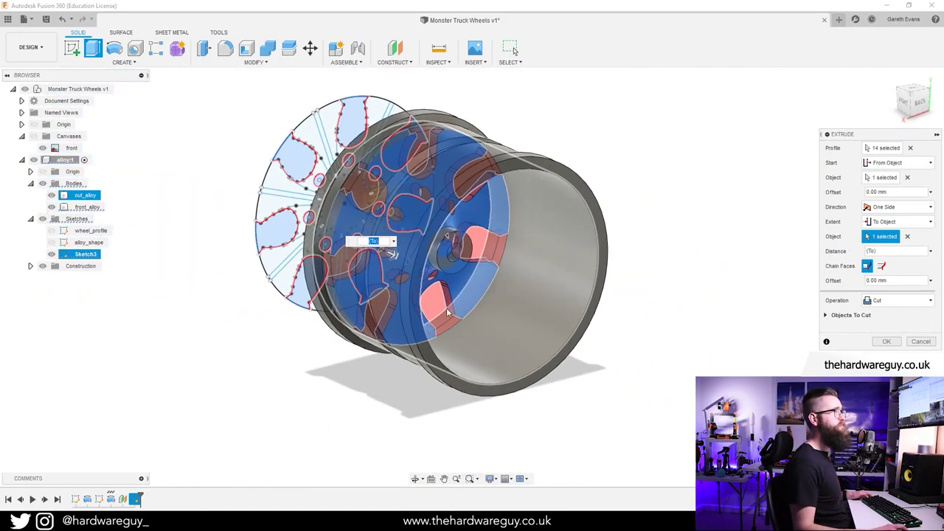
shift+middle_drag(270, 357, 552, 319)
shift+middle_drag(627, 335, 610, 372)
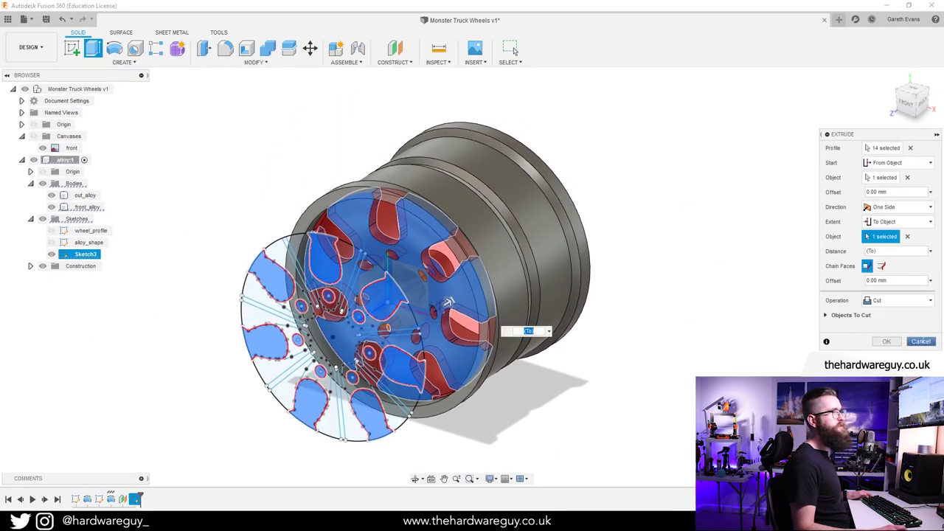
key(Return)
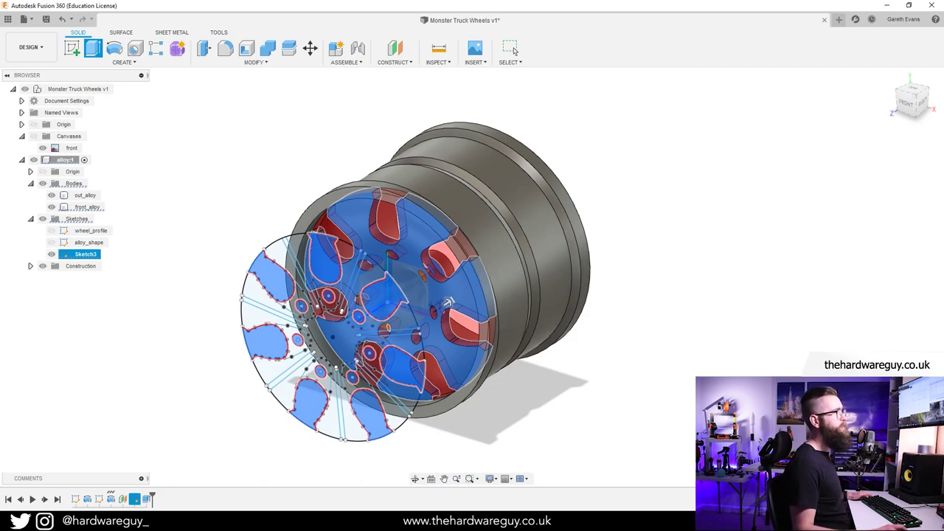
Make Sketch3 visible again and rename it alloy_pattern.
click(403, 255)
scroll(408, 255, up, 3)
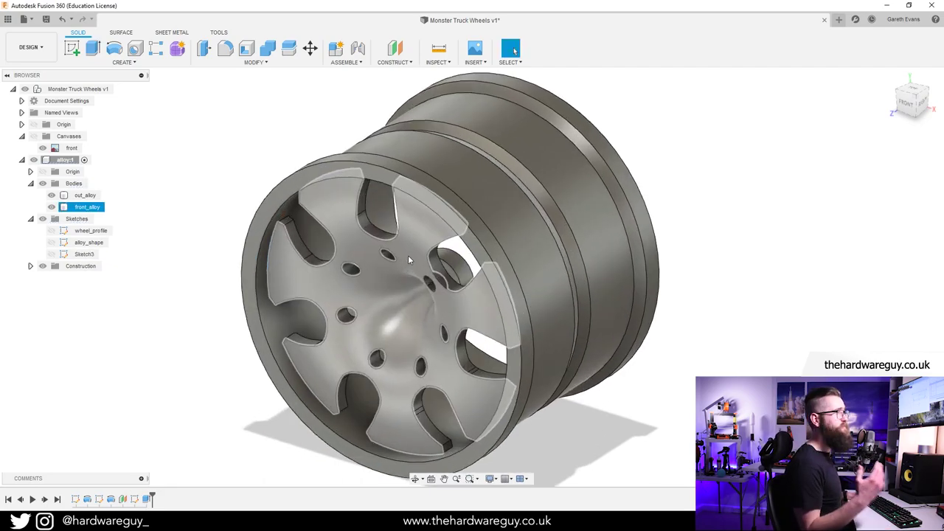
click(184, 311)
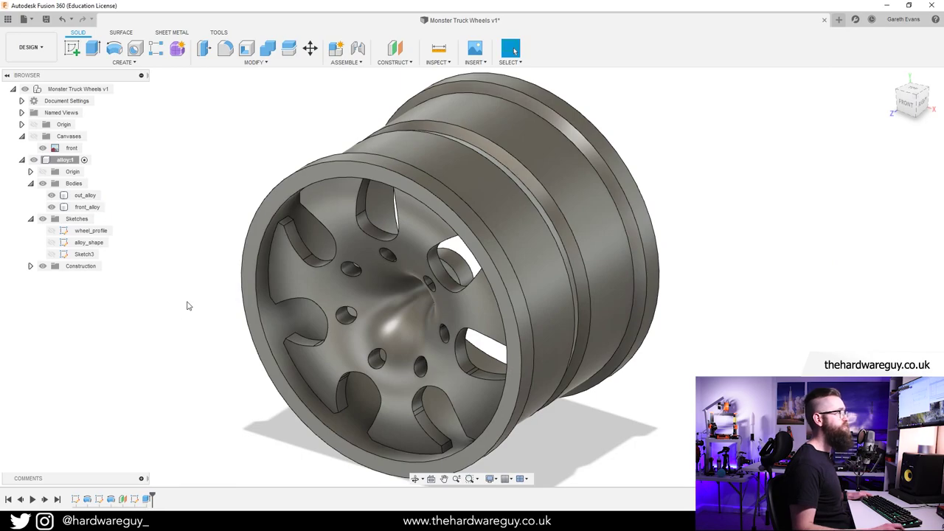
shift+middle_drag(187, 306, 198, 286)
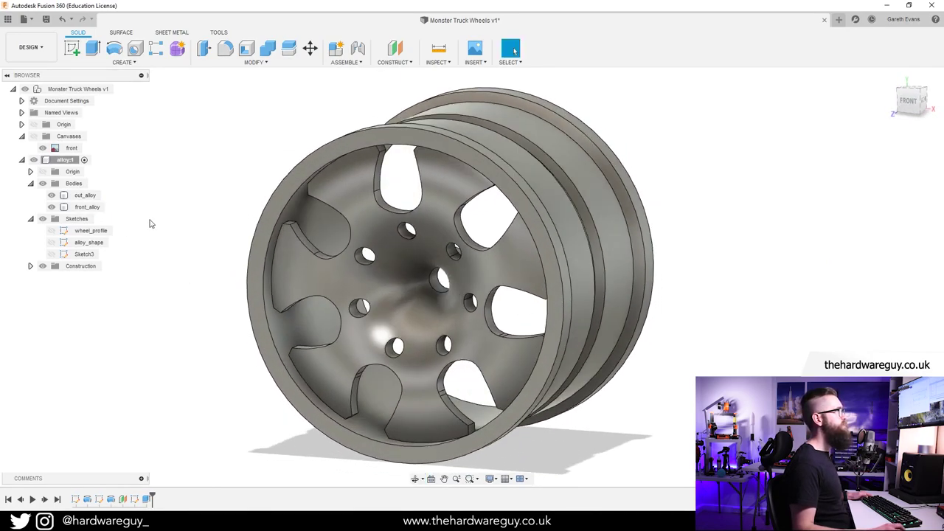
click(51, 254)
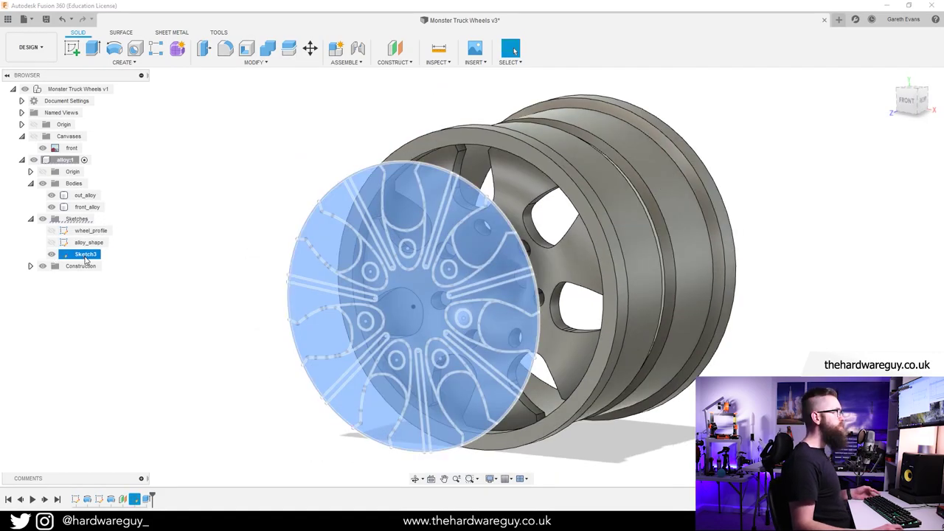
double_click(85, 256)
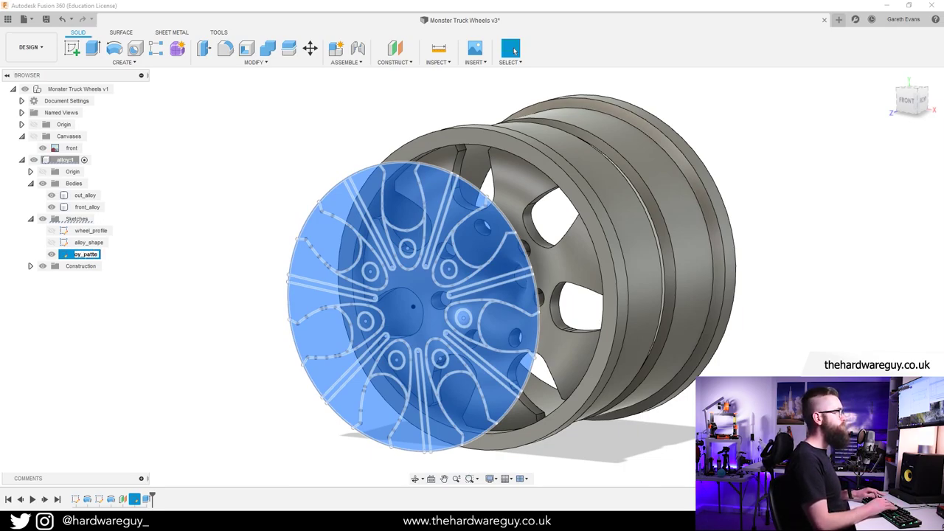
text(alloy_pattern)
key(Return)
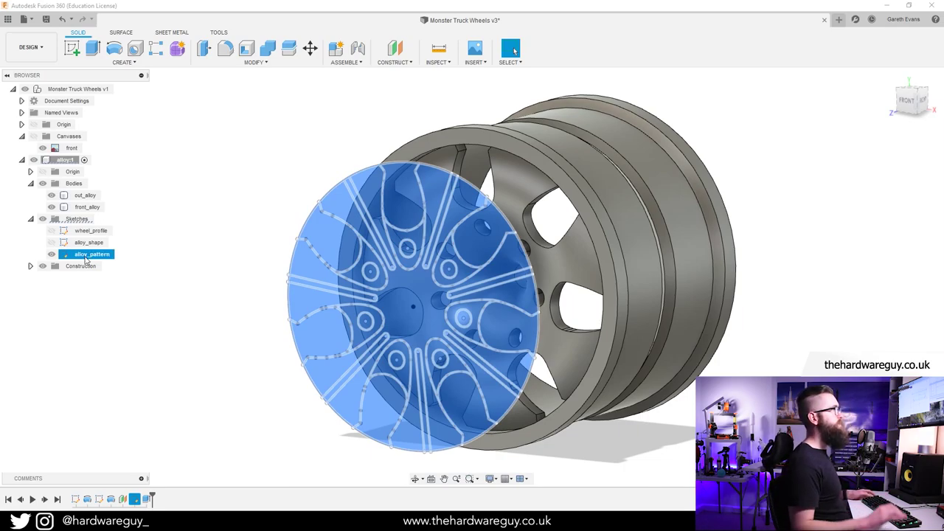
click(232, 225)
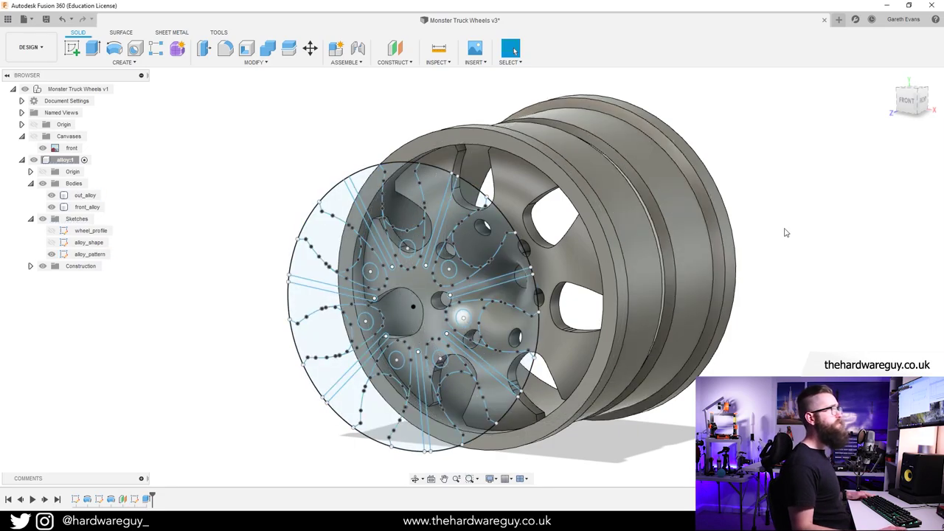
Start an Extrude and select the seven narrow spoke slot profiles around the alloy_pattern sketch.
shift+middle_drag(787, 231, 793, 236)
scroll(468, 232, up, 6)
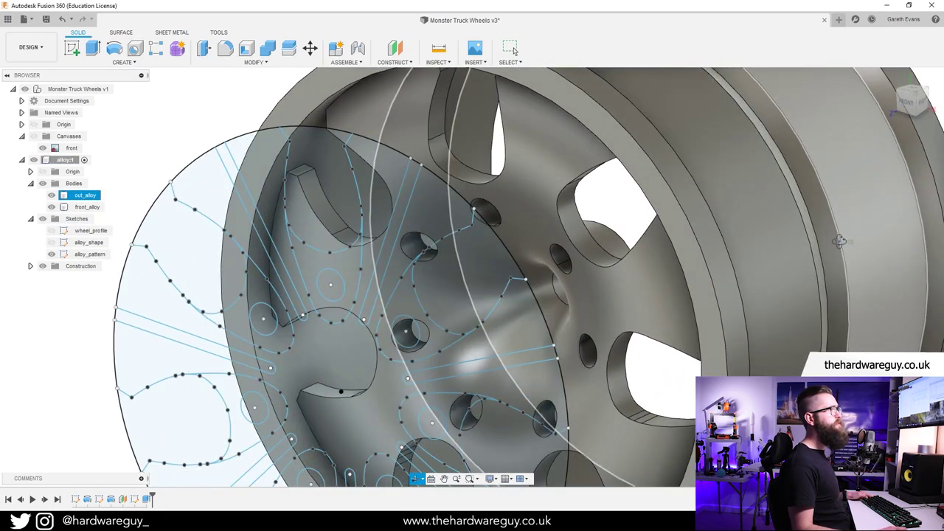
click(93, 48)
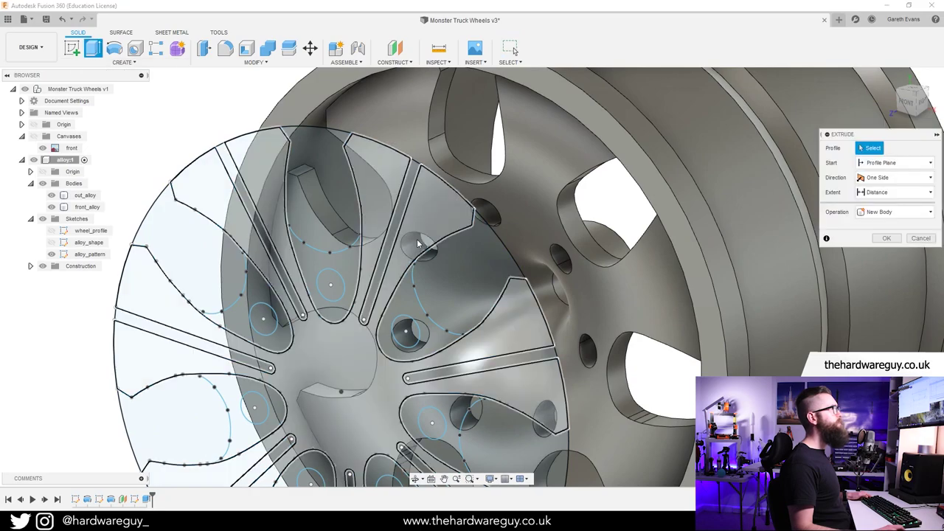
click(394, 236)
click(257, 234)
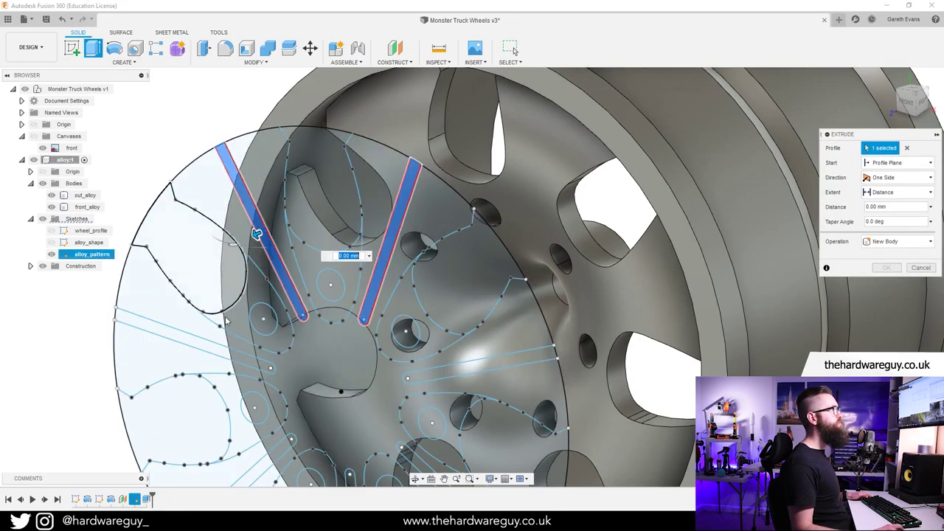
click(210, 346)
middle_drag(222, 363, 273, 213)
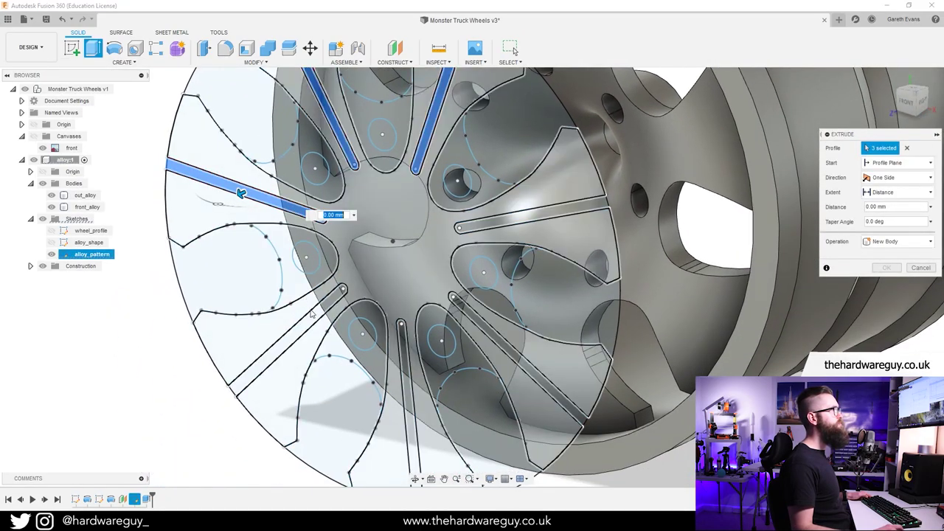
click(302, 326)
click(403, 354)
click(517, 354)
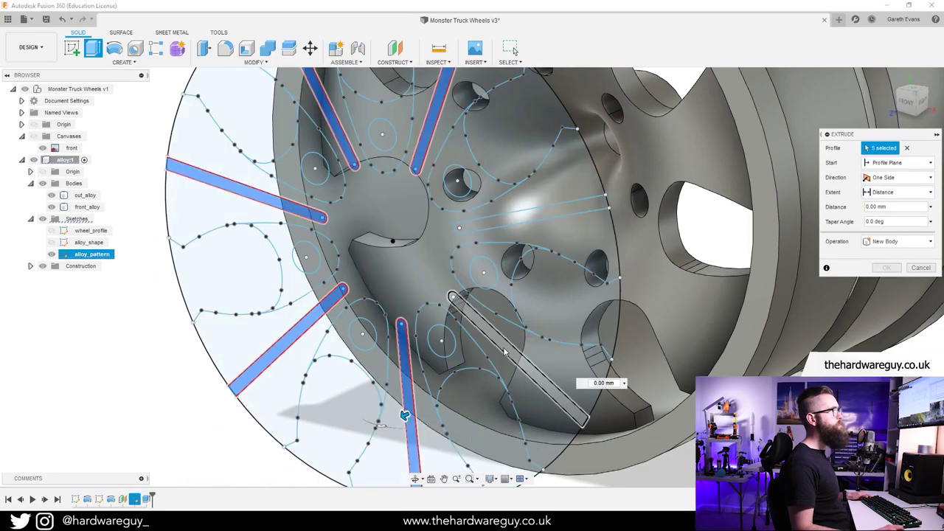
click(518, 226)
Set the slot extrusion to start From Object, using the front surface of the front_alloy body.
shift+middle_drag(518, 226, 522, 189)
shift+middle_drag(490, 239, 506, 228)
middle_drag(314, 171, 383, 231)
scroll(383, 230, up, 5)
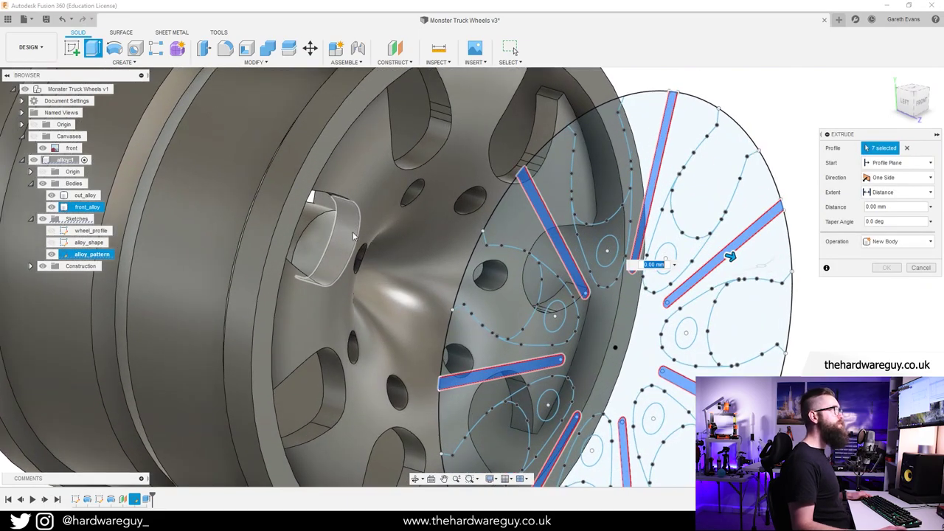
scroll(368, 240, up, 2)
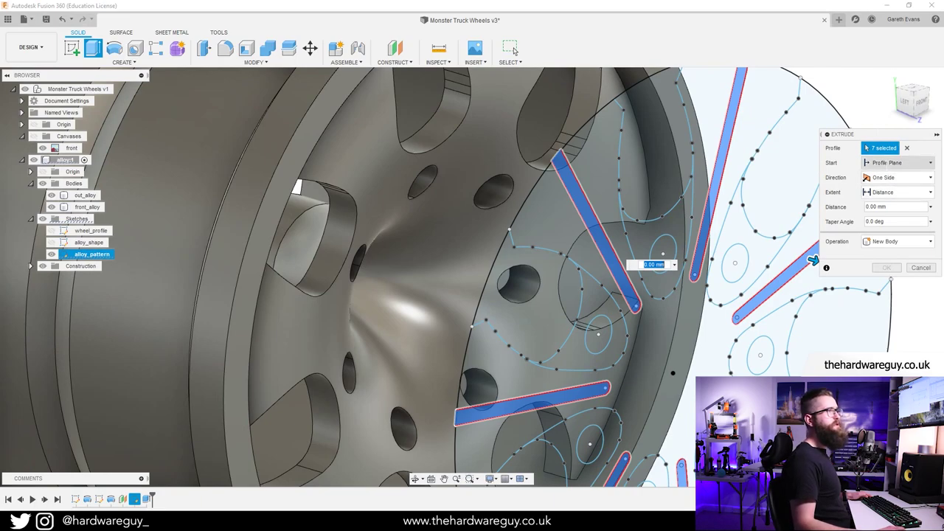
click(886, 164)
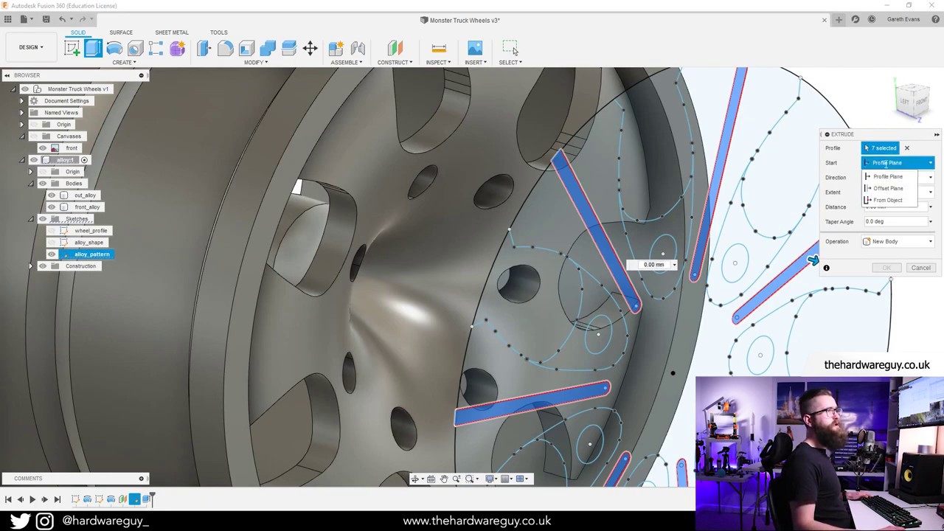
click(888, 200)
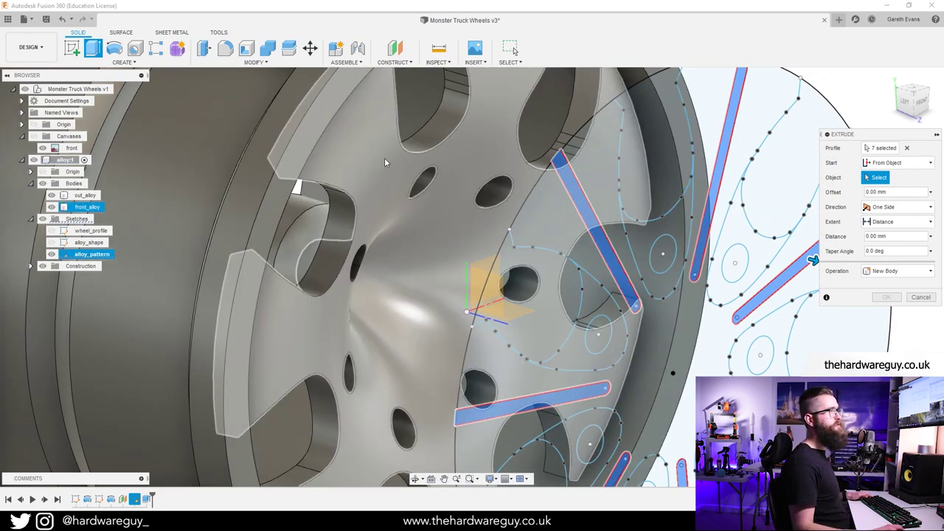
click(360, 171)
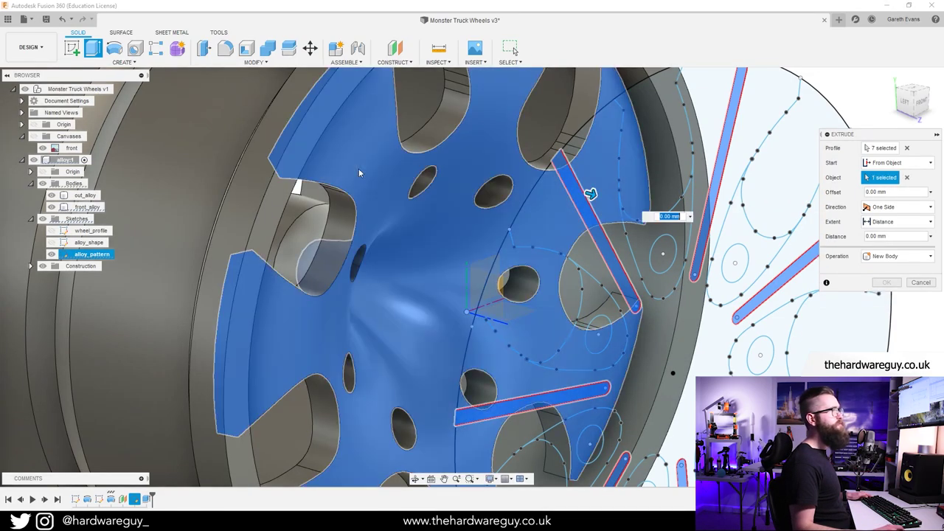
middle_drag(352, 159, 375, 204)
scroll(375, 204, down, 1)
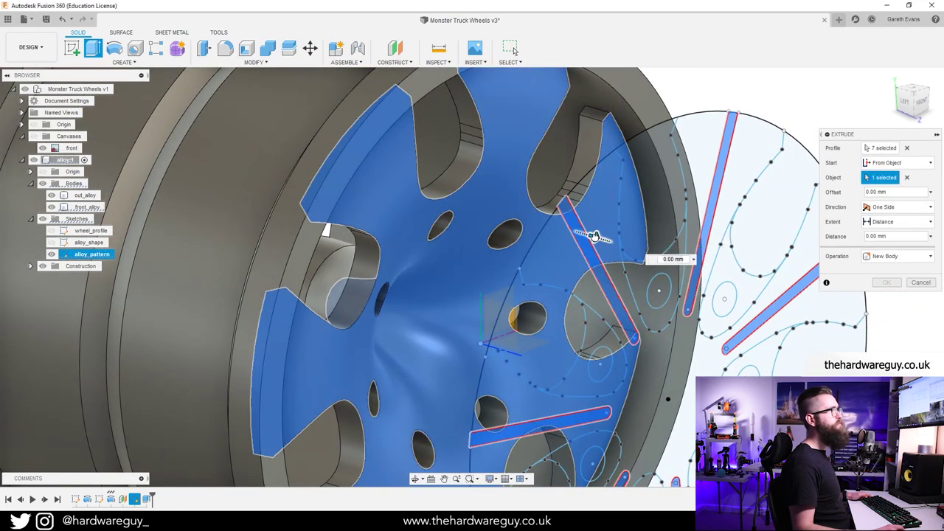
Extrude the seven spoke slot profiles 2 mm outward from the front surface with the Join operation.
drag(596, 236, 608, 243)
scroll(399, 247, up, 4)
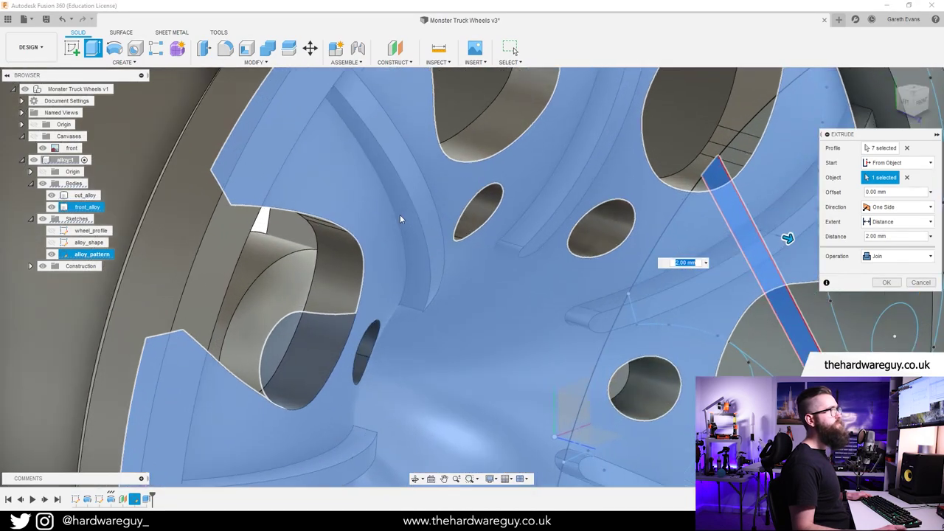
middle_drag(359, 204, 413, 292)
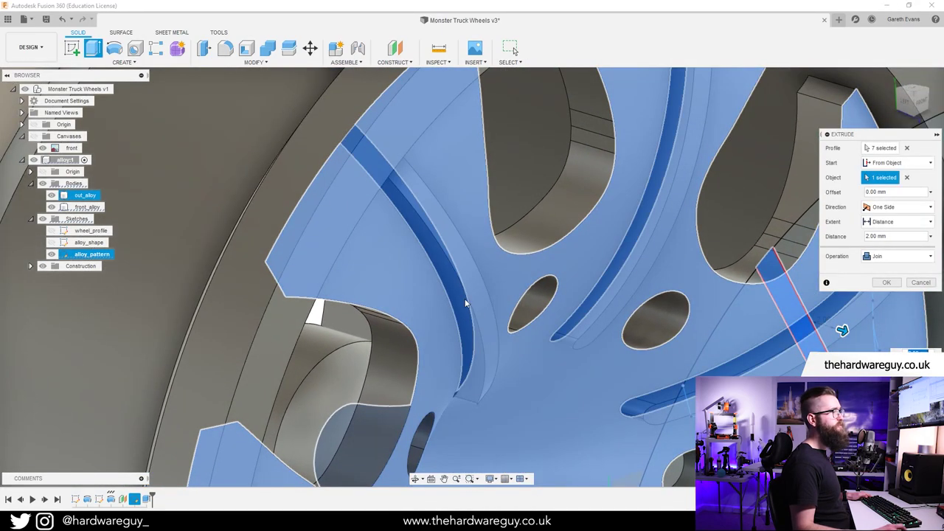
scroll(674, 329, down, 3)
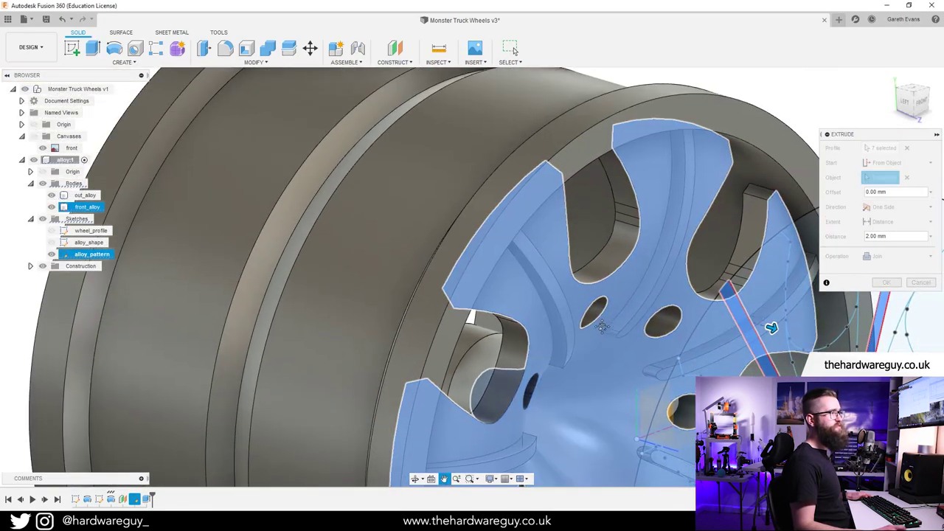
middle_drag(675, 329, 623, 267)
scroll(551, 287, down, 4)
scroll(701, 270, up, 4)
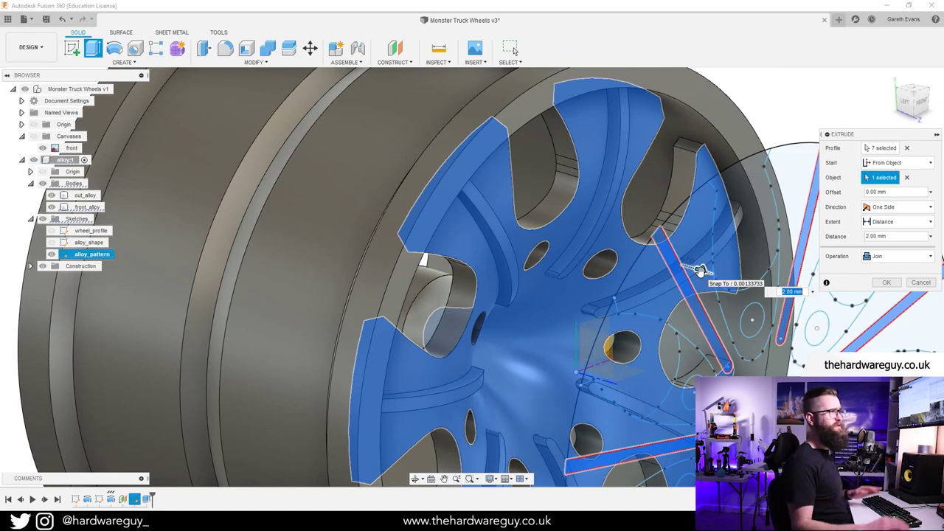
scroll(738, 271, up, 2)
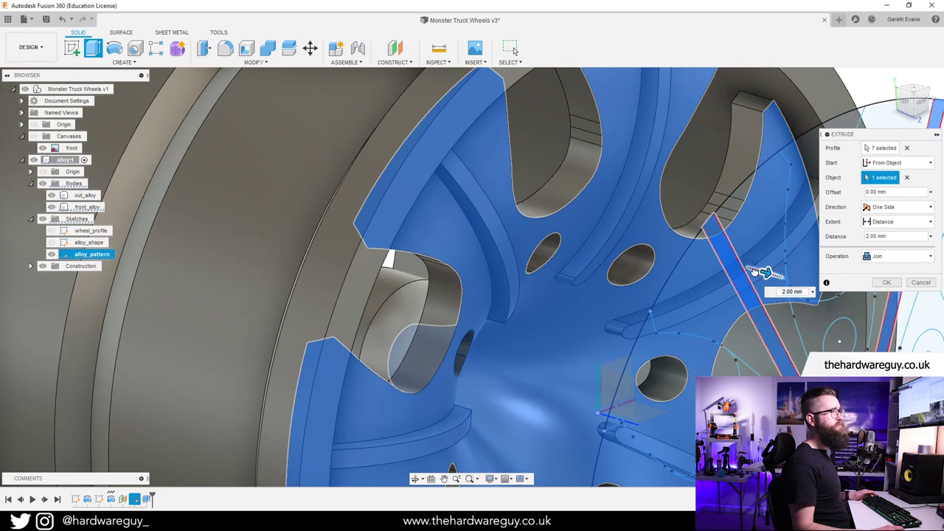
drag(754, 273, 766, 272)
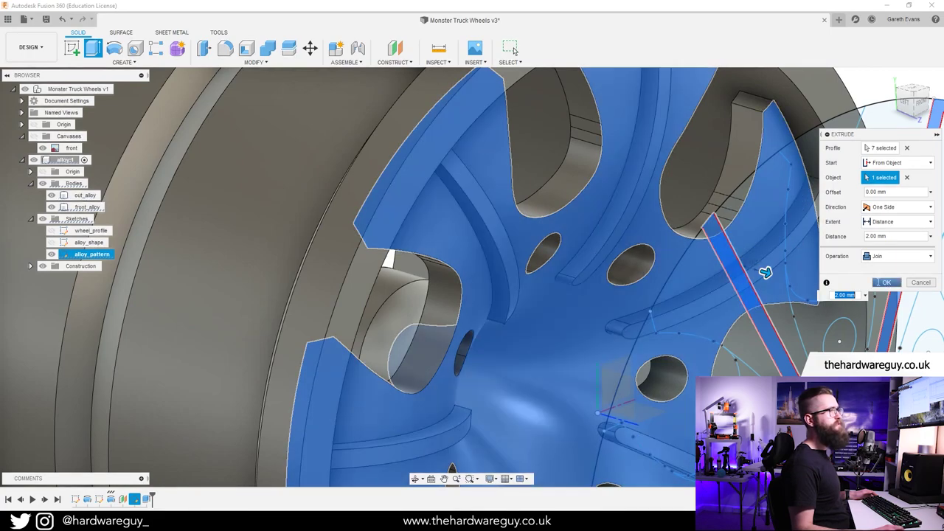
key(Return)
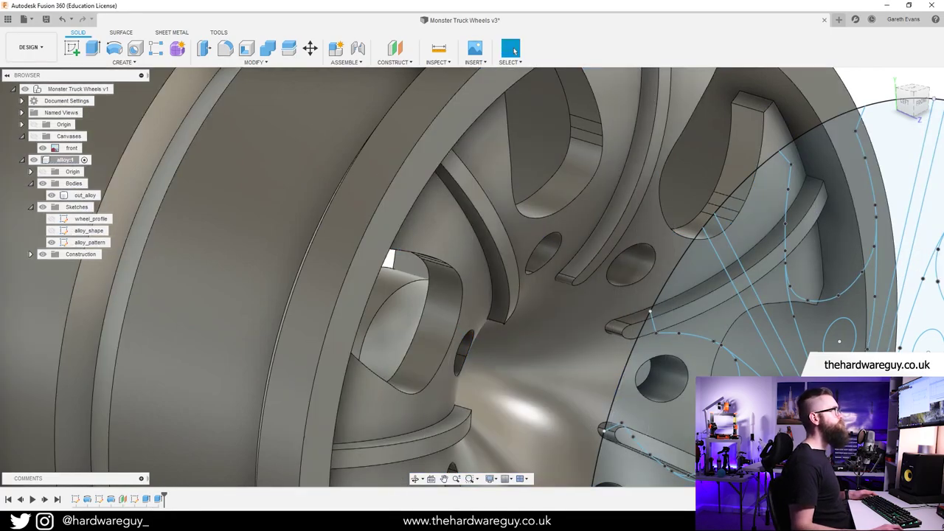
Add a user parameter named front_lines_height with the expression 2 mm.
click(253, 62)
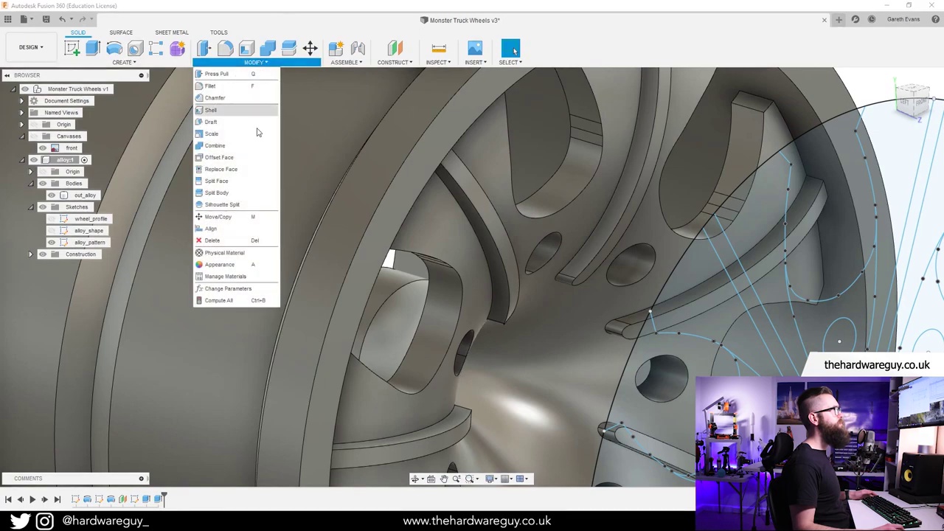
click(229, 288)
drag(539, 161, 605, 279)
click(563, 314)
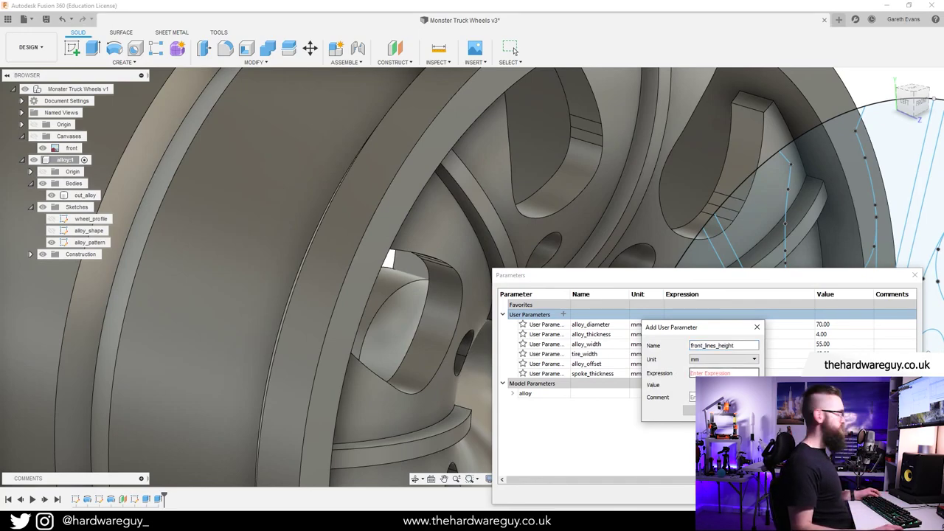
key(Return)
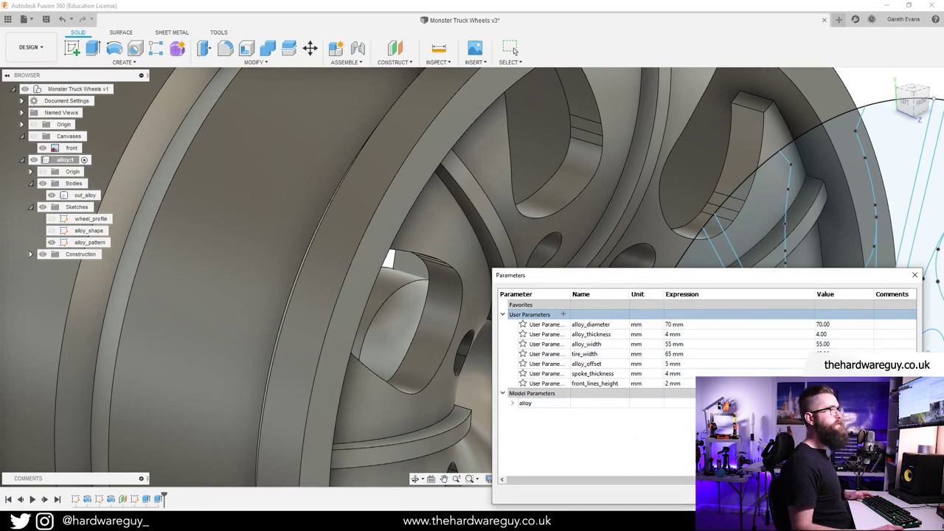
key(Return)
Edit the spoke line extrusion to use front_lines_height as its distance, and hide the alloy_pattern sketch.
scroll(590, 339, down, 3)
middle_drag(588, 337, 383, 444)
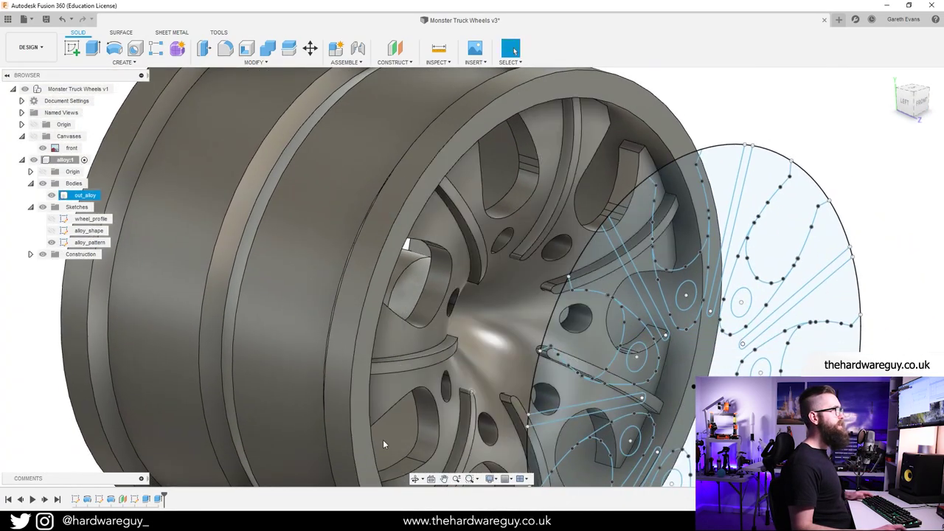
right_click(160, 500)
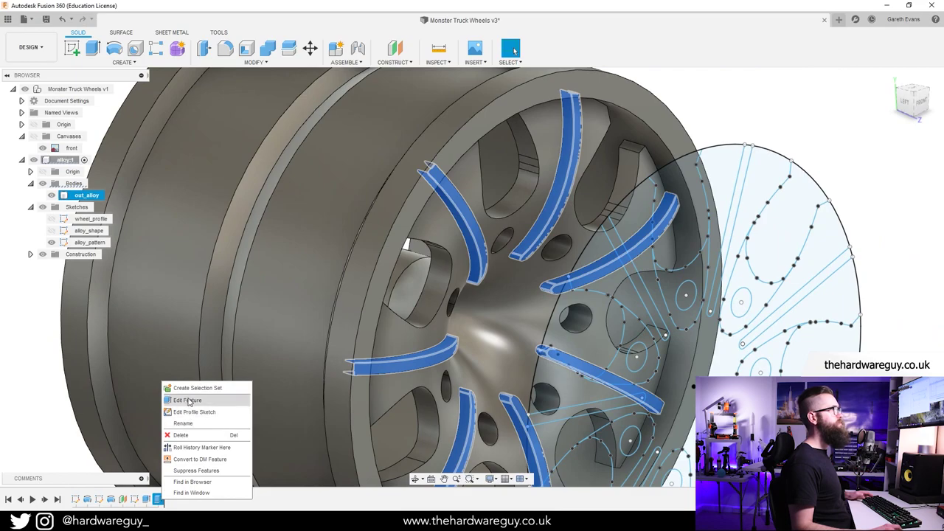
click(190, 402)
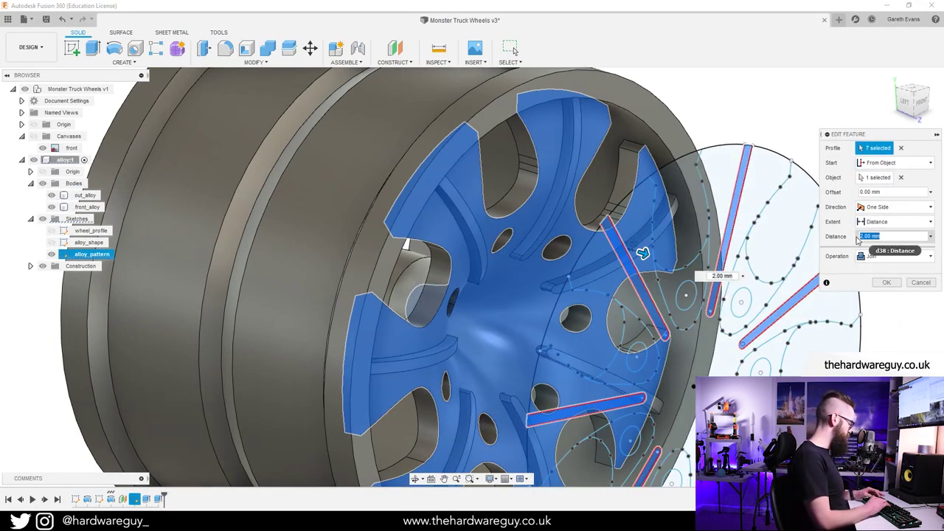
text(fron)
key(Return)
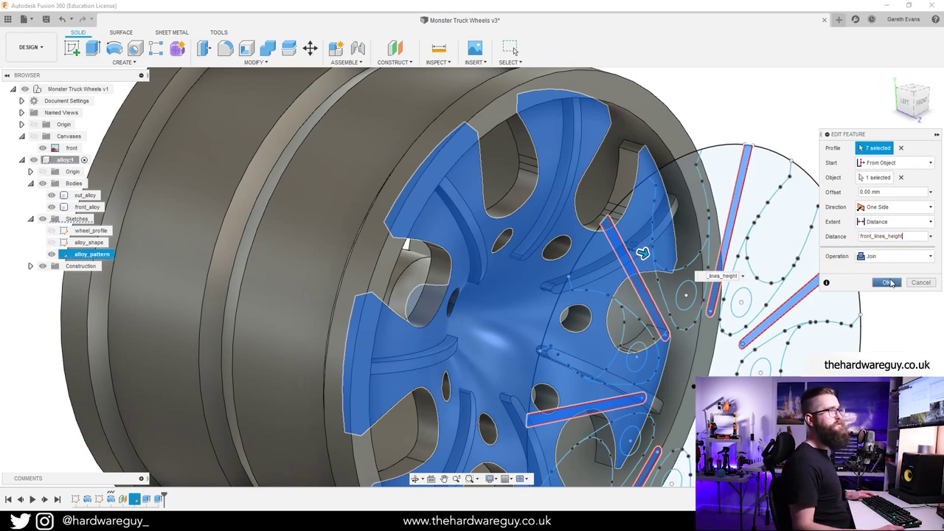
click(887, 282)
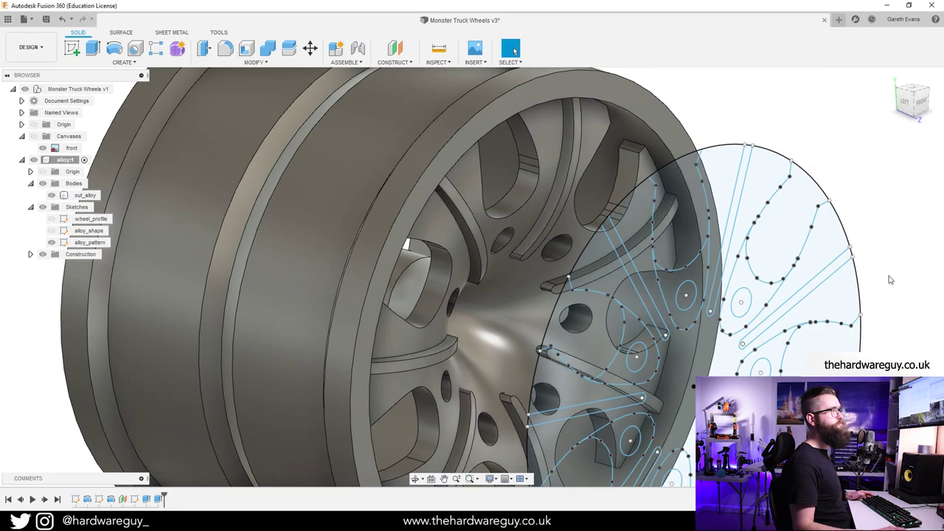
scroll(890, 280, down, 1)
click(52, 242)
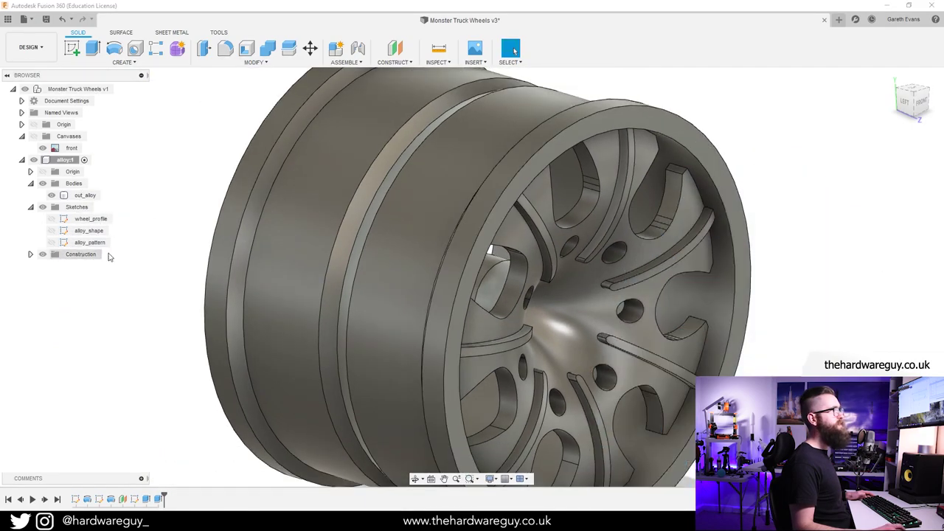
Try the front_lines_height user parameter at 4 mm and settle it at 1 mm.
scroll(435, 270, up, 2)
click(254, 62)
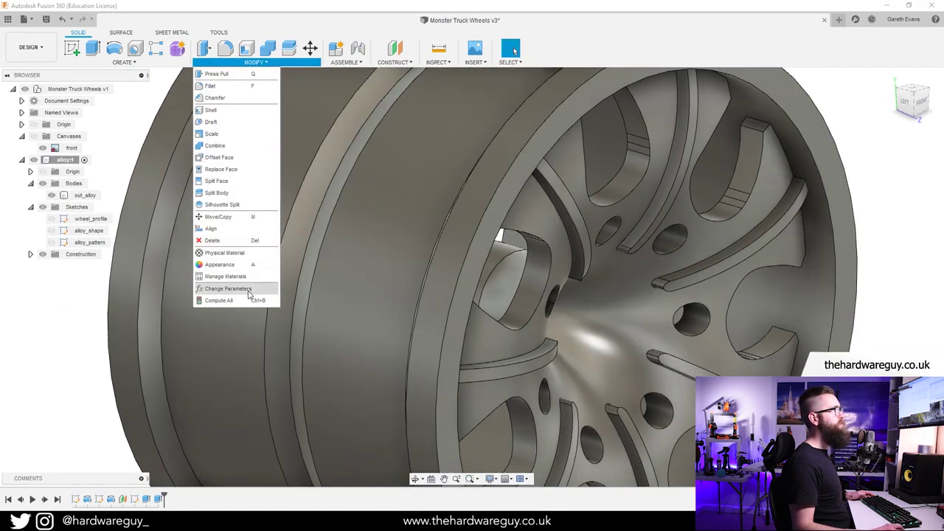
click(228, 289)
drag(573, 274, 104, 172)
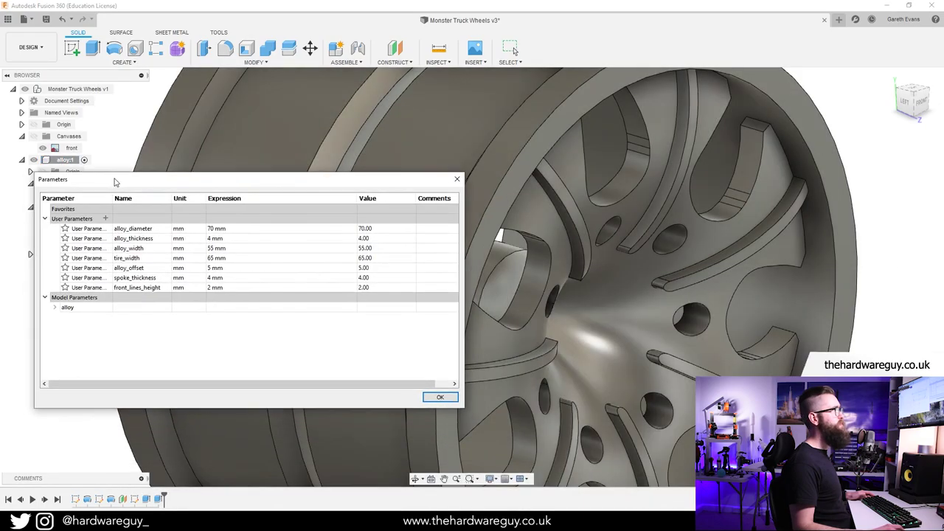
click(214, 287)
text(4)
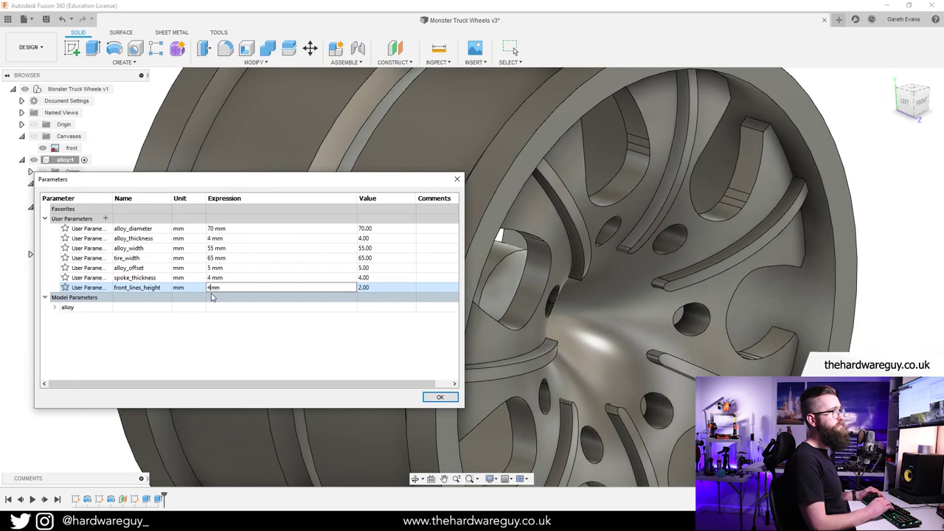
key(Return)
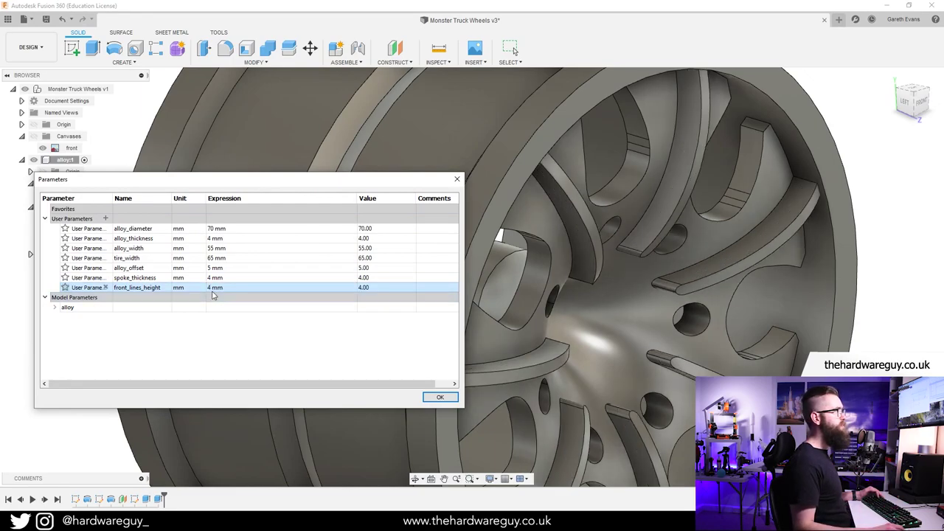
click(213, 290)
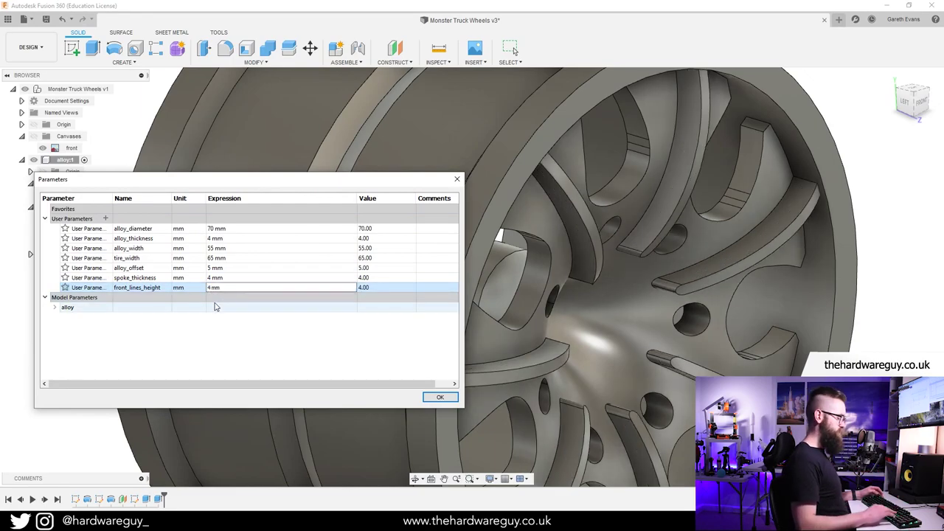
text(1)
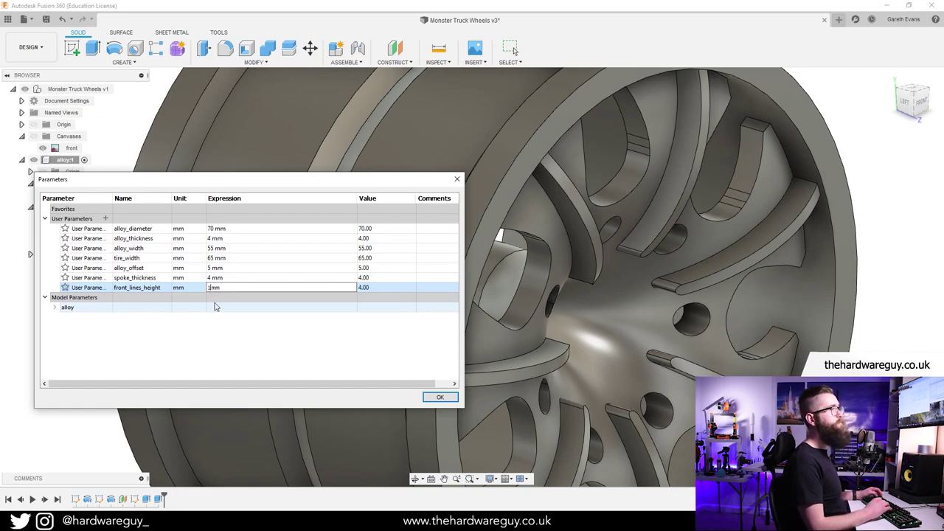
key(Return)
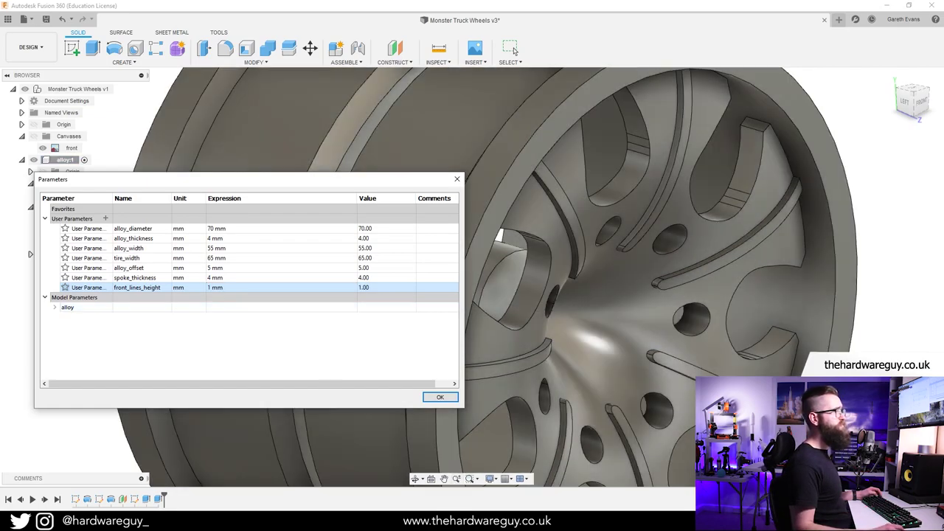
Switch to Photos and examine the wheel's spoke lines in the front.jpg and front-angle.jpg reference images.
click(470, 522)
click(567, 475)
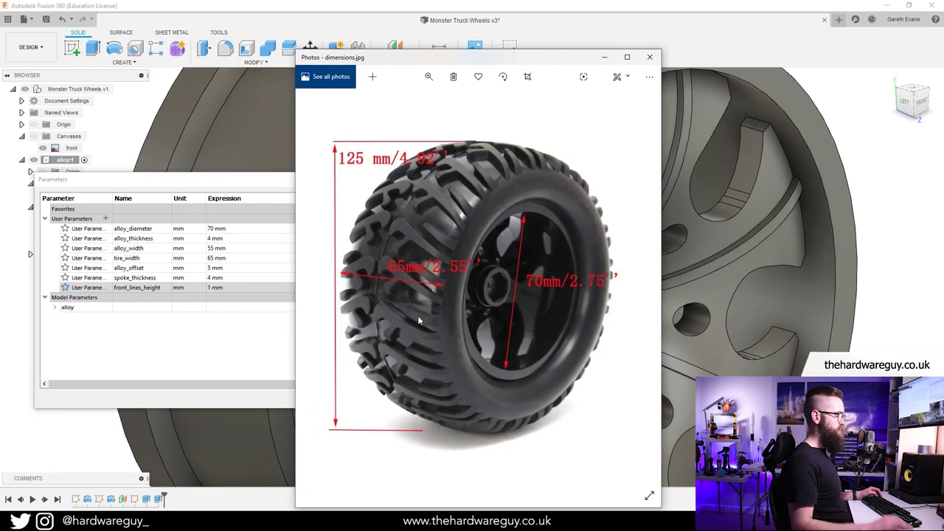
key(Right)
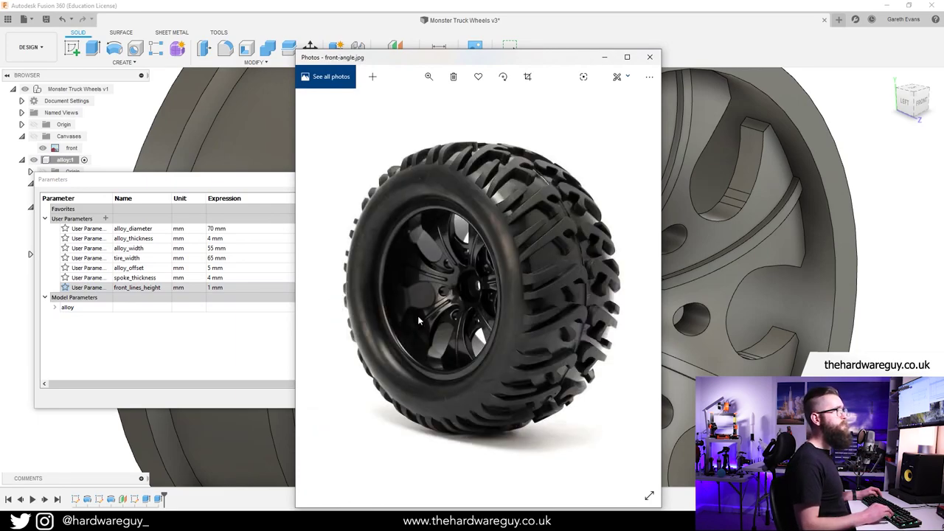
key(Right)
key(Right)
key(Left)
key(Left)
key(Right)
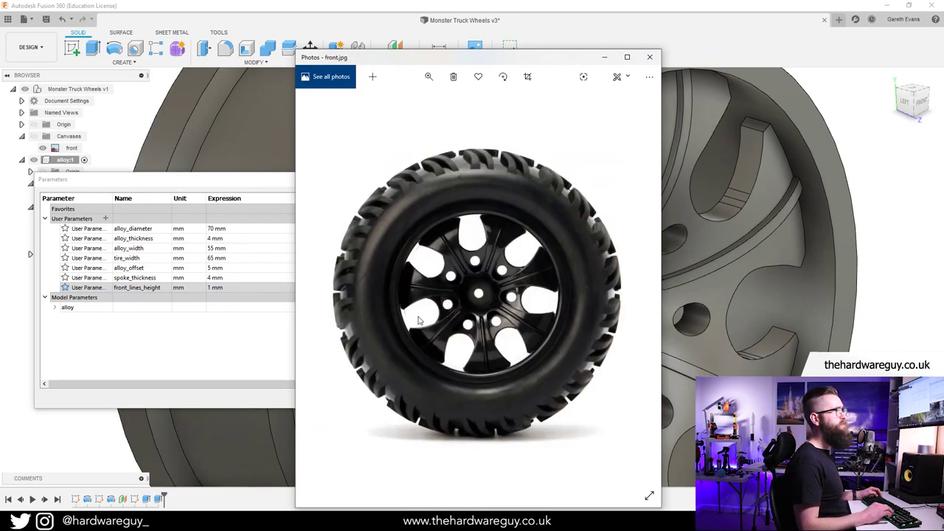
key(Left)
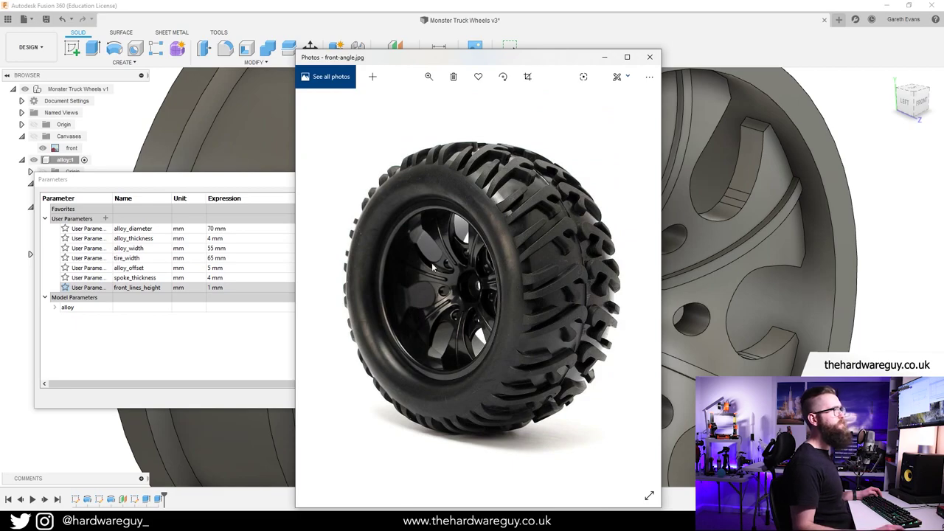
click(605, 59)
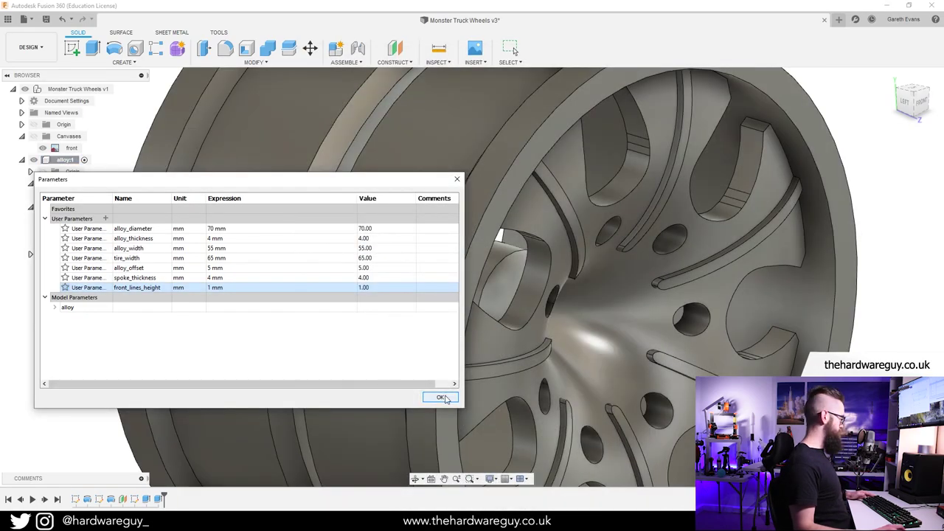
Close the parameters and examine the raised spoke lines across the wheel's front face.
click(442, 398)
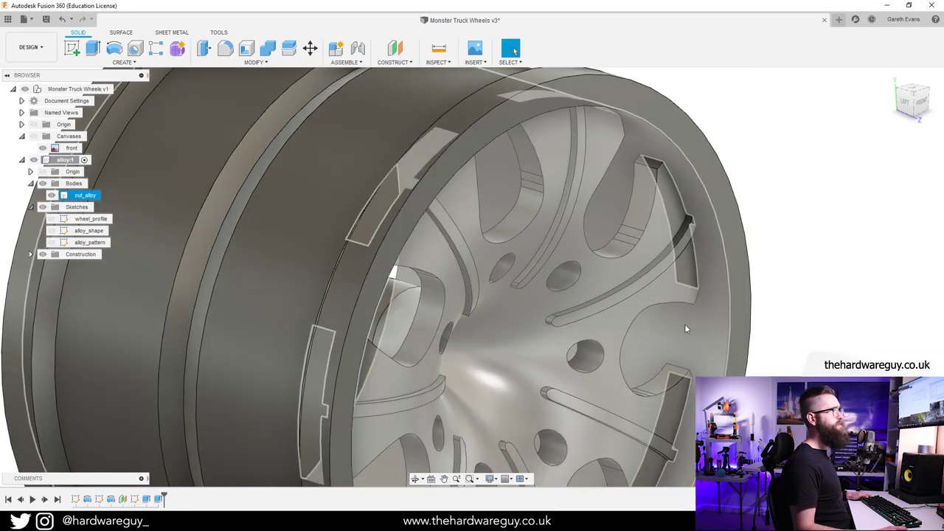
scroll(701, 319, down, 2)
shift+middle_drag(794, 310, 730, 276)
middle_drag(487, 299, 599, 298)
scroll(539, 291, up, 3)
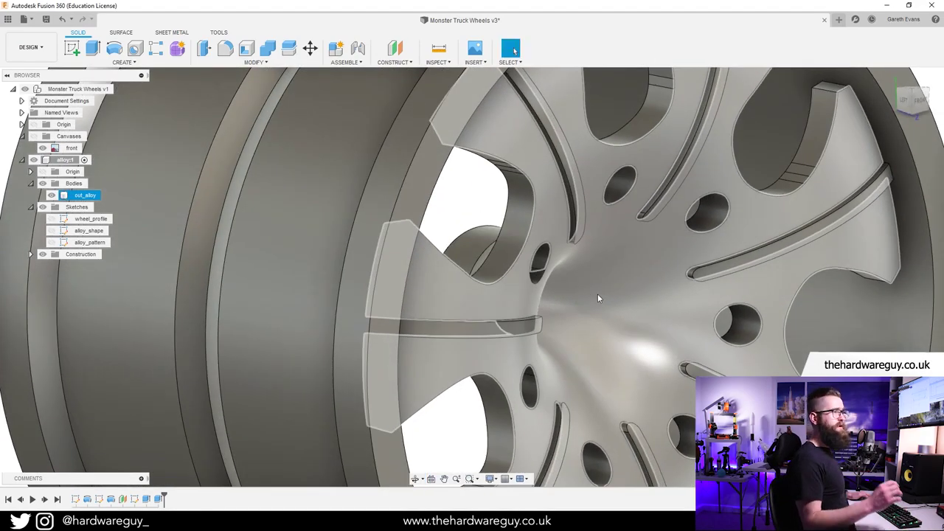
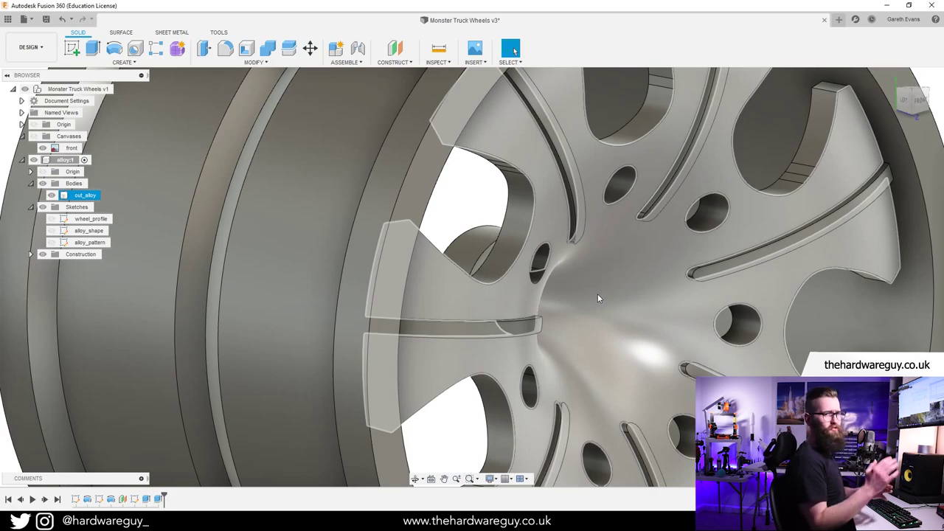
scroll(598, 298, down, 1)
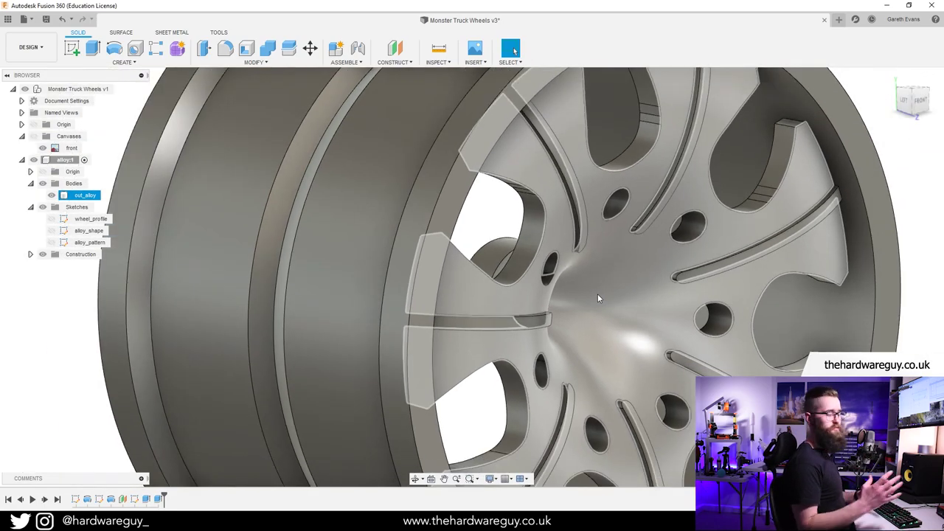
scroll(598, 297, down, 1)
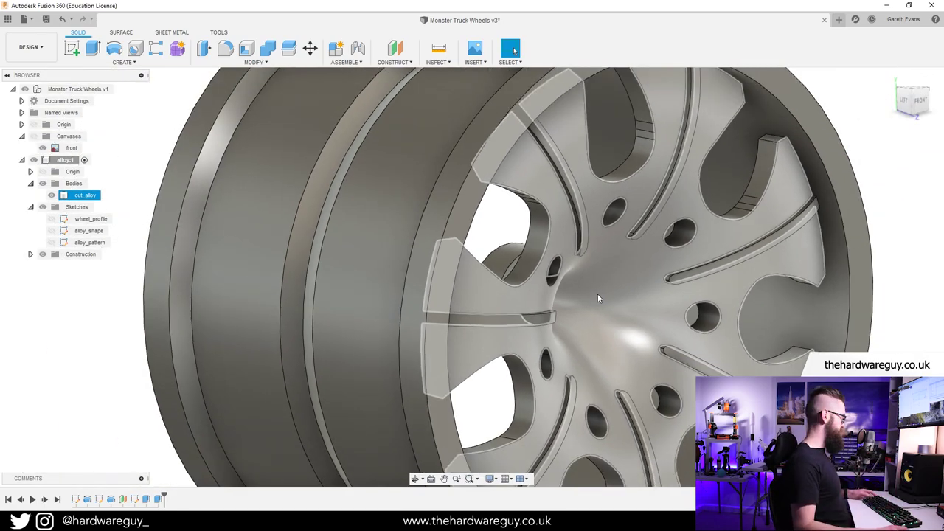
scroll(603, 287, down, 2)
middle_drag(596, 294, 570, 333)
scroll(555, 220, up, 3)
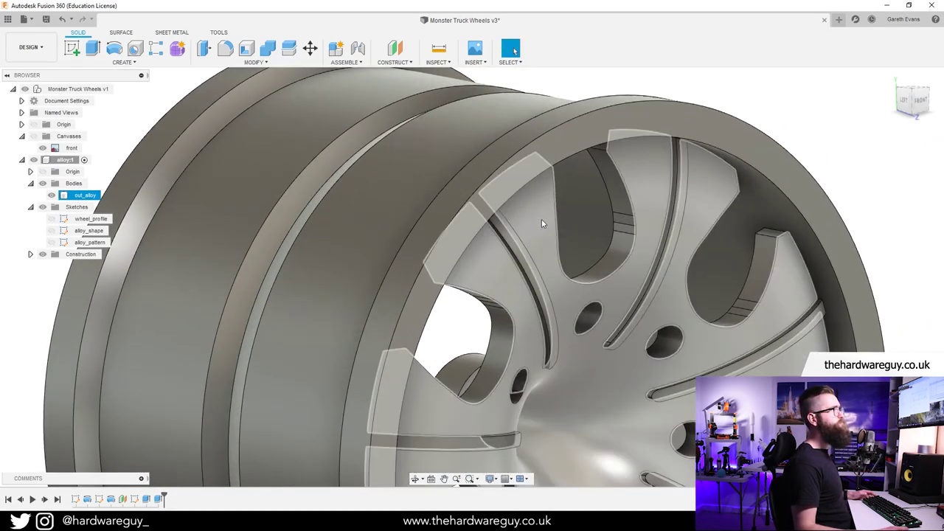
Start a fillet and select the raised front faces of all seven spoke lines.
scroll(542, 224, up, 2)
key(f)
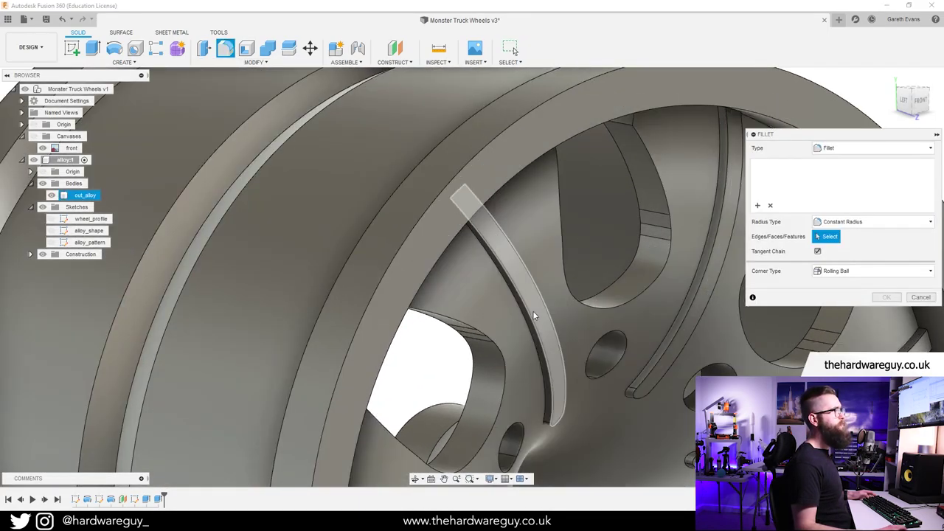
click(532, 317)
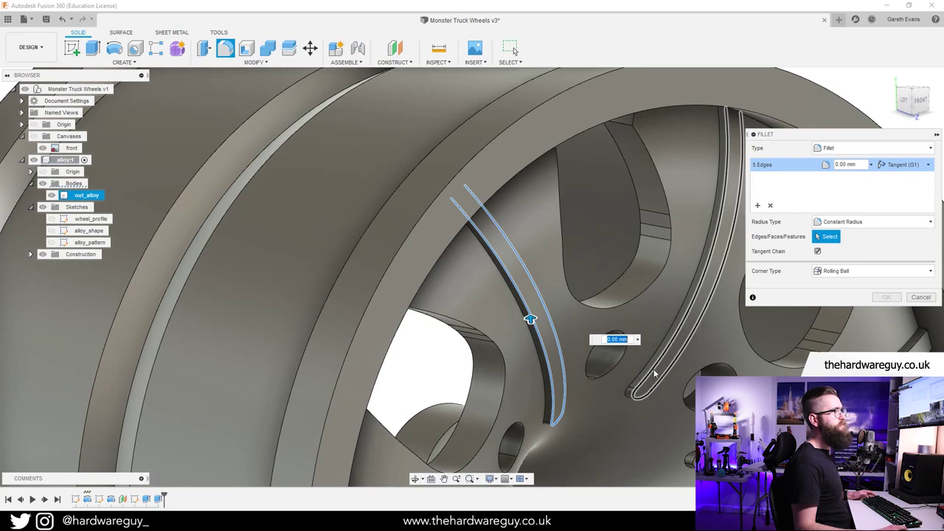
click(654, 373)
middle_drag(658, 440, 499, 320)
click(574, 341)
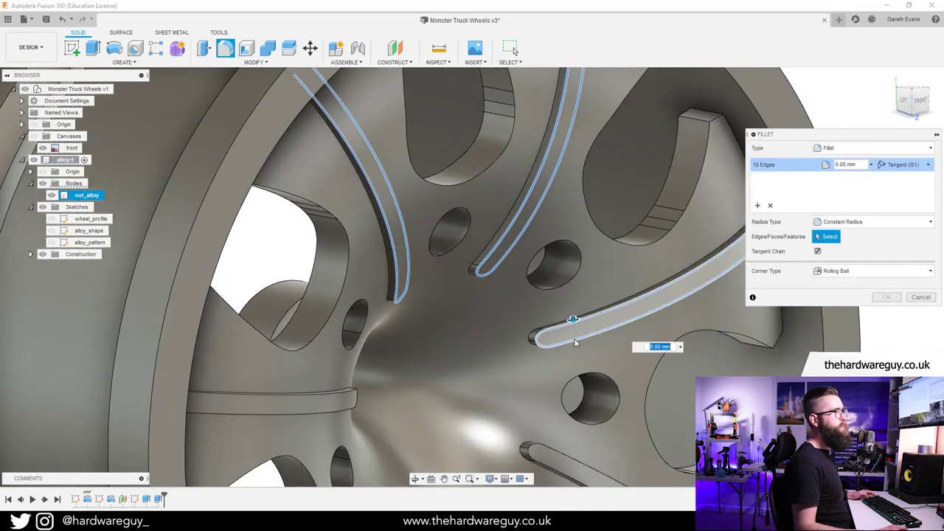
click(577, 343)
click(550, 451)
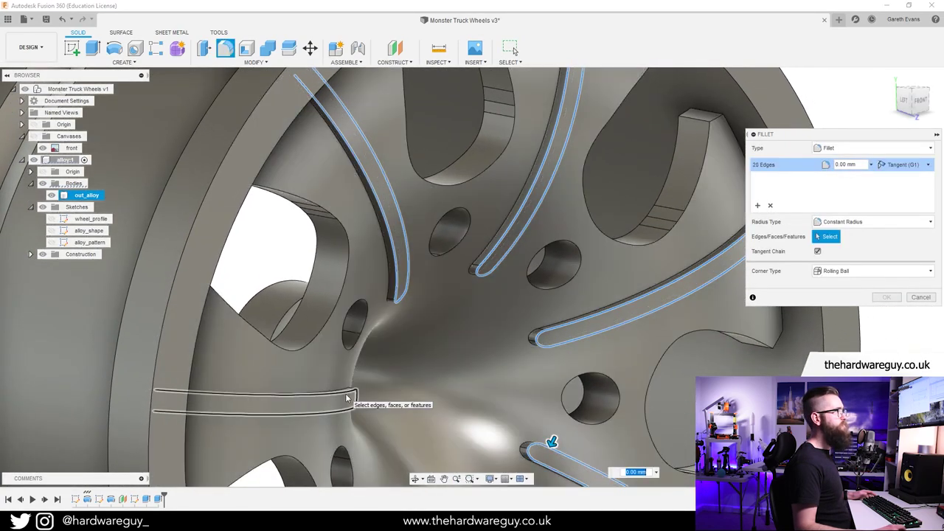
click(347, 399)
shift+middle_drag(347, 398, 357, 352)
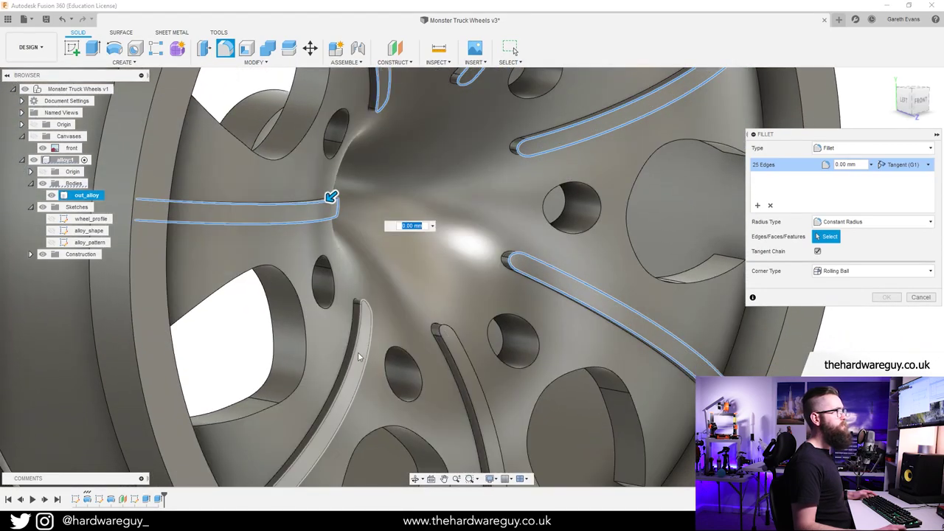
click(358, 352)
click(452, 360)
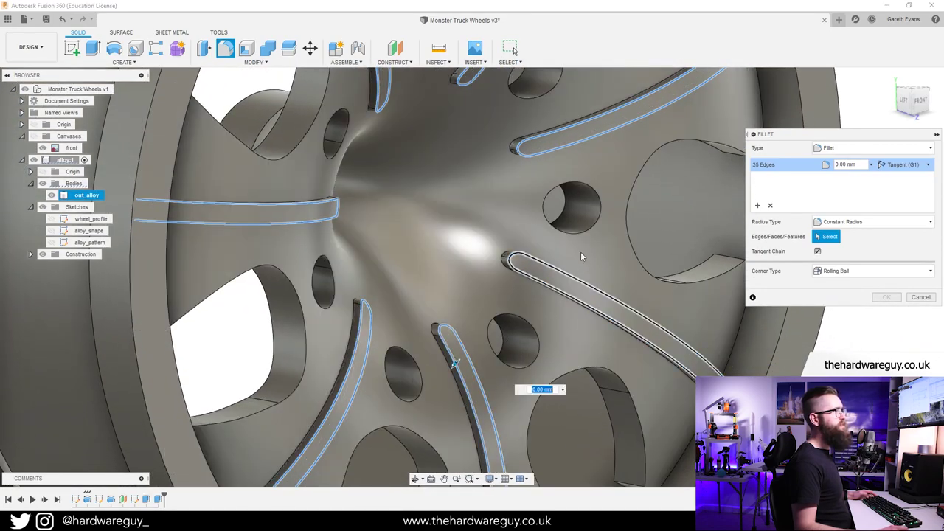
shift+middle_drag(581, 256, 473, 251)
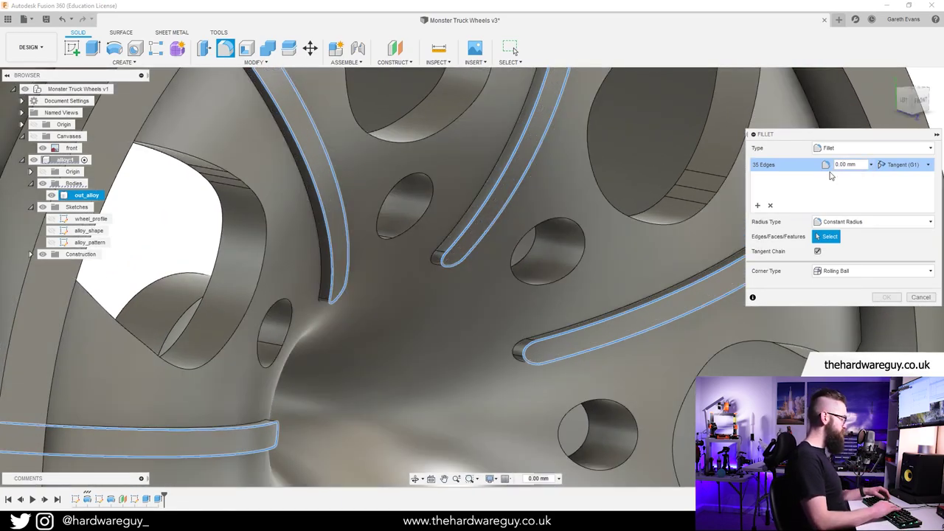
Try spoke line fillet radii of 0.5 mm and 0.25 mm, and apply the fillet at 0.5 mm.
text(0.5)
key(Return)
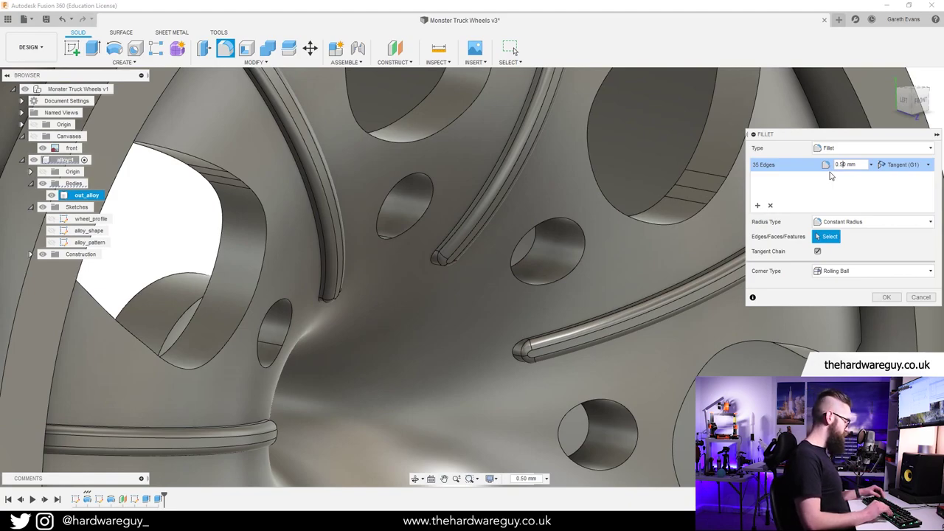
text(0.25)
key(Return)
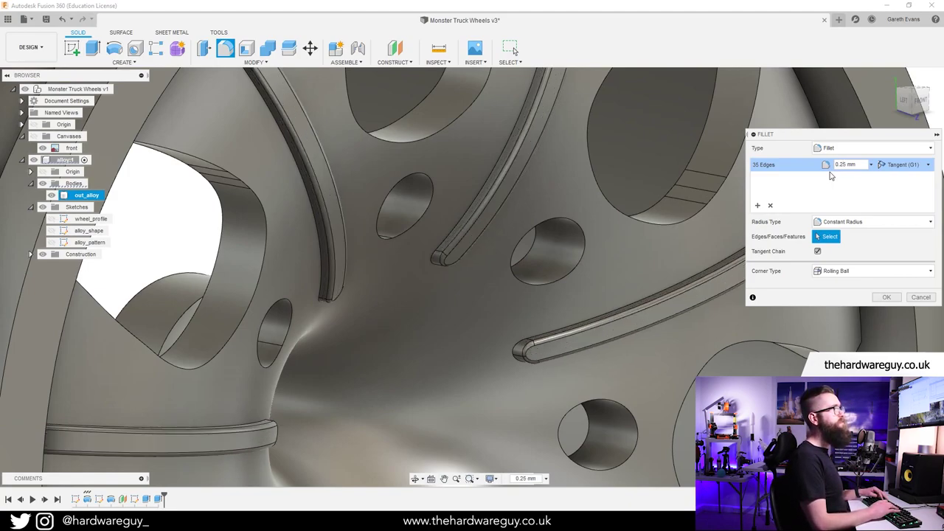
text(0.5)
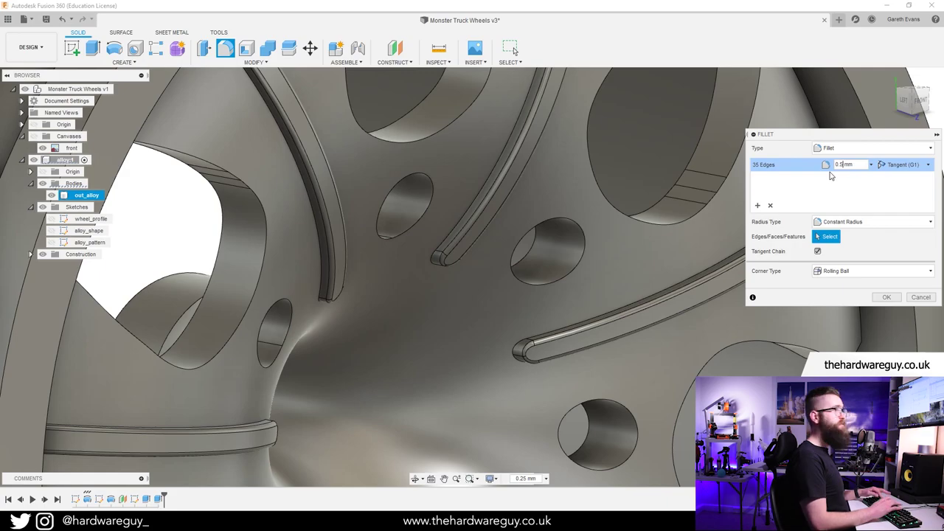
key(Return)
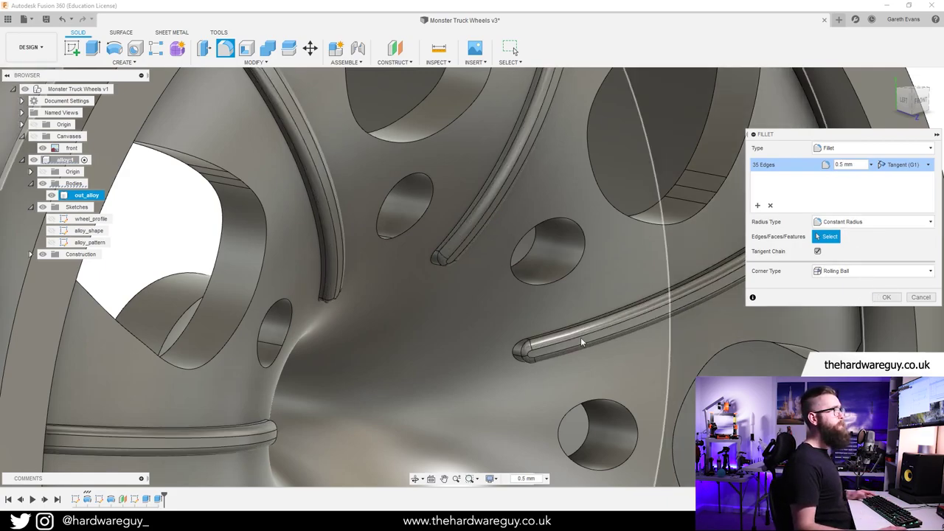
scroll(639, 338, down, 3)
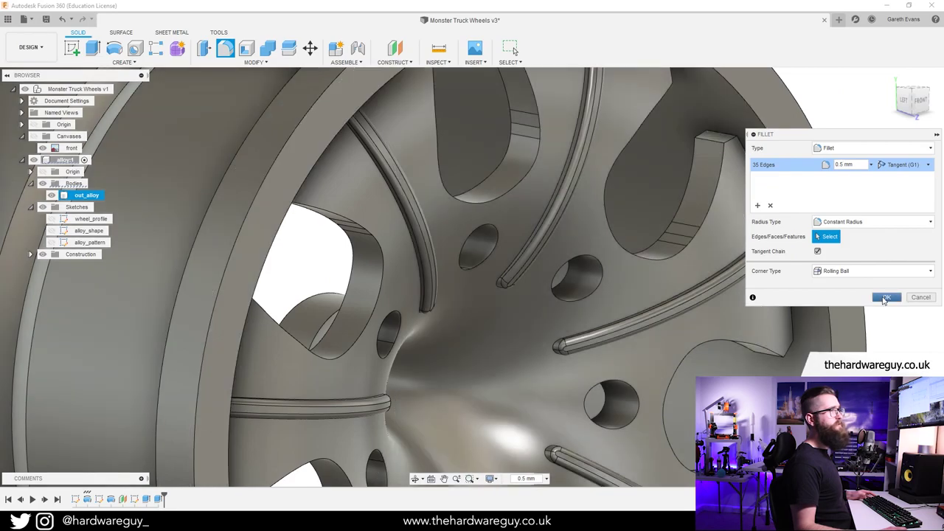
click(885, 298)
Add a user parameter named front_lines_fillet in mm with the expression 0.5.
scroll(334, 192, down, 5)
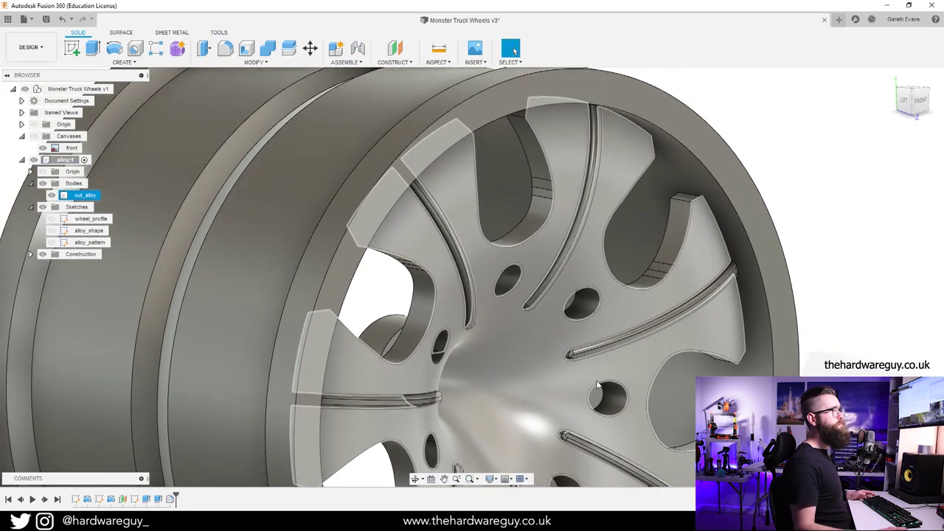
click(257, 64)
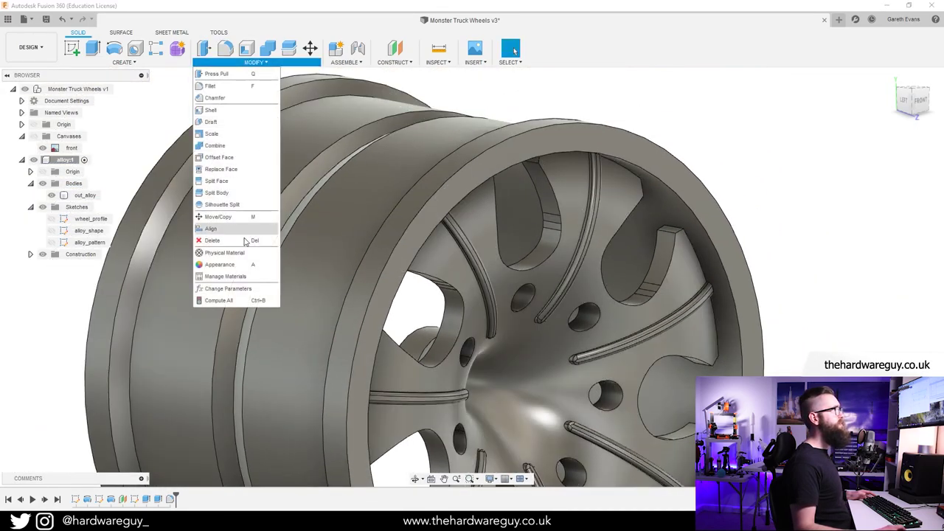
click(221, 275)
click(105, 218)
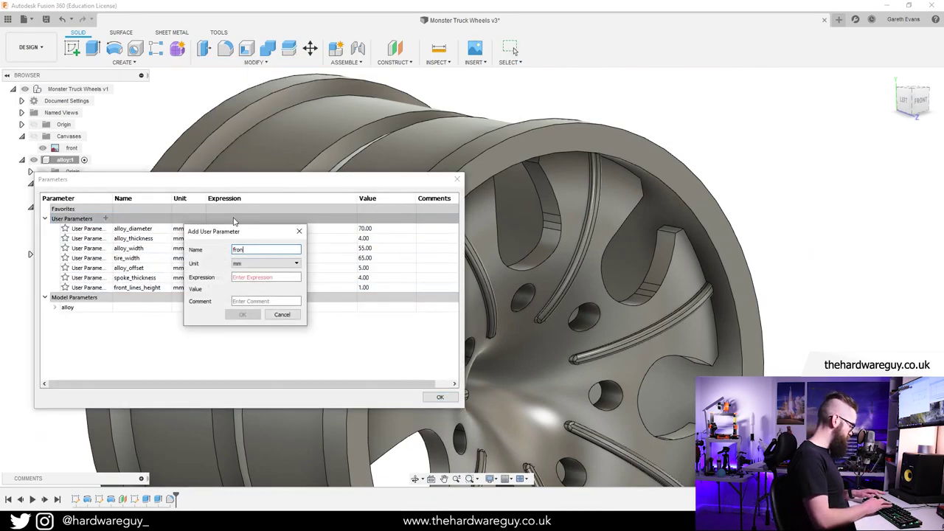
text(front_lines_fille)
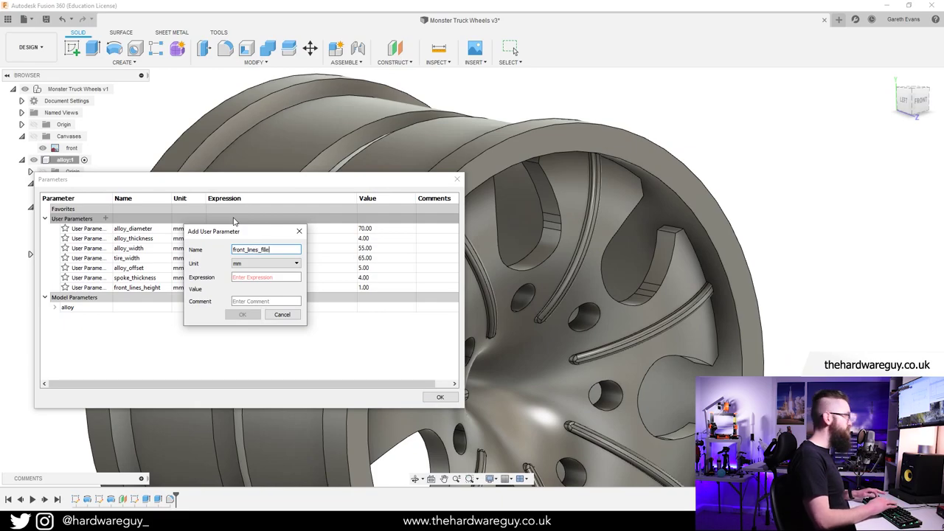
text(t)
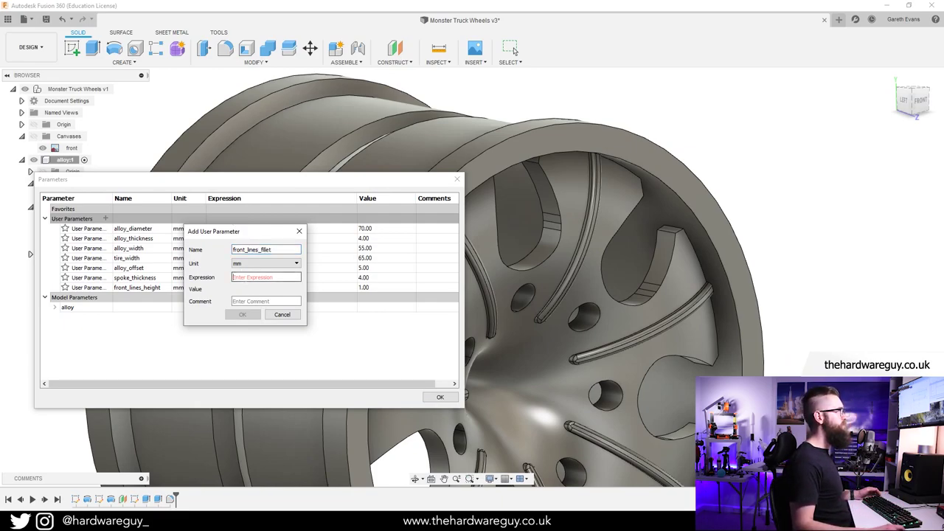
text(0.5)
key(Return)
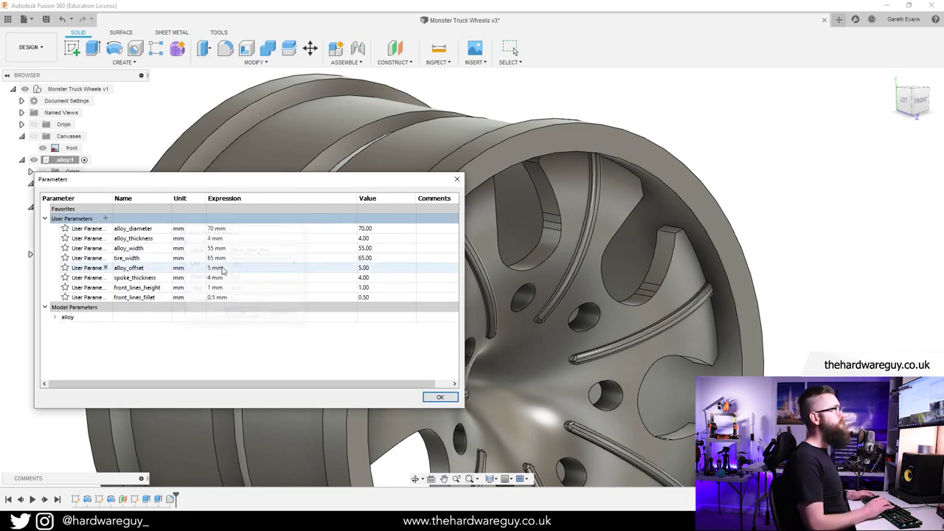
click(439, 397)
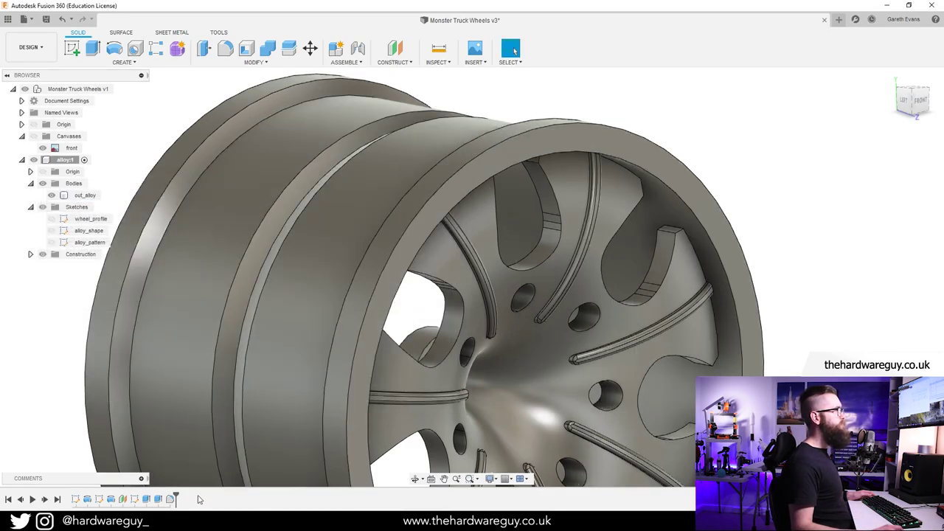
Edit the spoke line fillet to use front_lines_fillet as its radius.
right_click(170, 499)
click(197, 411)
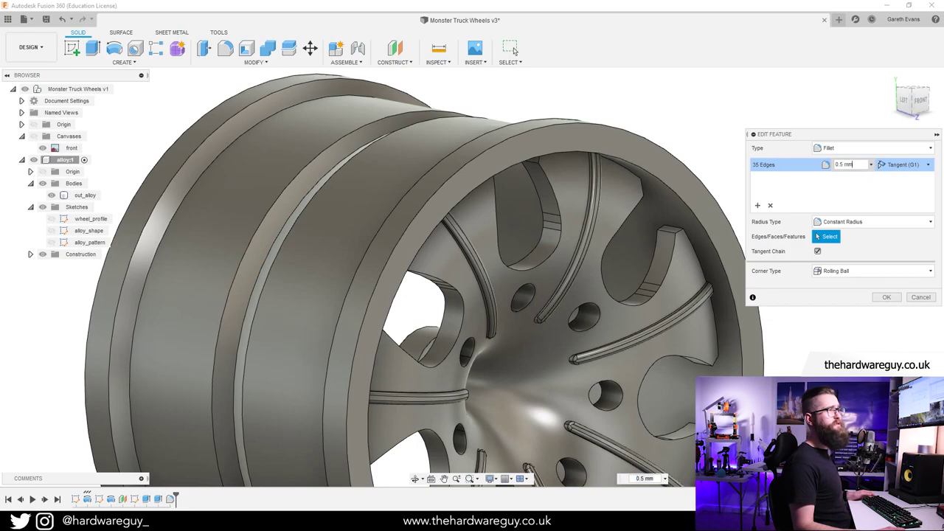
text(front)
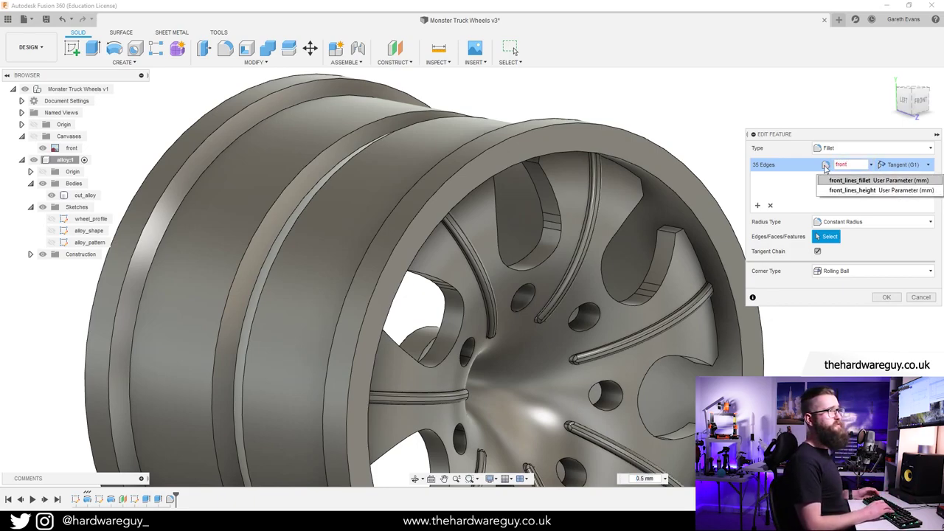
key(Return)
key(Return)
scroll(694, 299, down, 2)
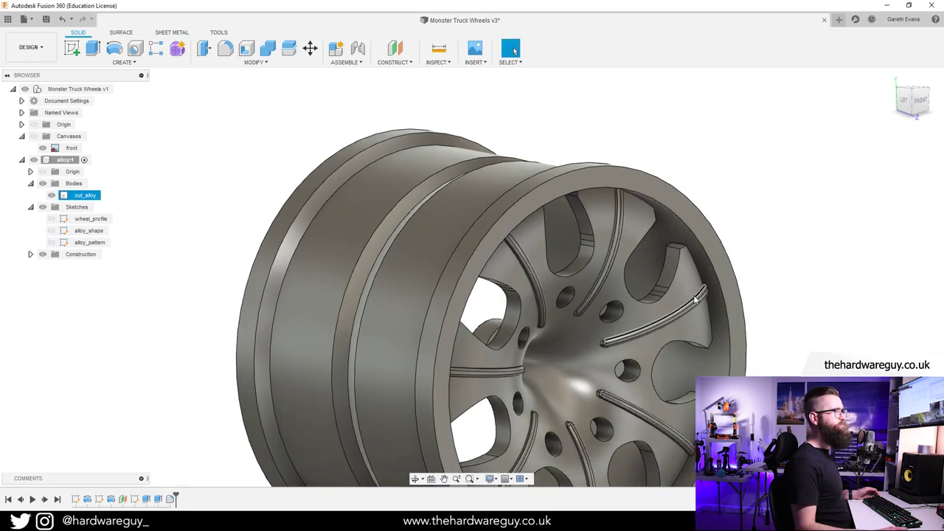
click(793, 265)
Review the whole wheel front, and switch to Photos to examine the hub and spoke ribs in the rear.jpg reference image.
shift+middle_drag(797, 267, 711, 187)
scroll(503, 208, up, 1)
scroll(503, 208, down, 2)
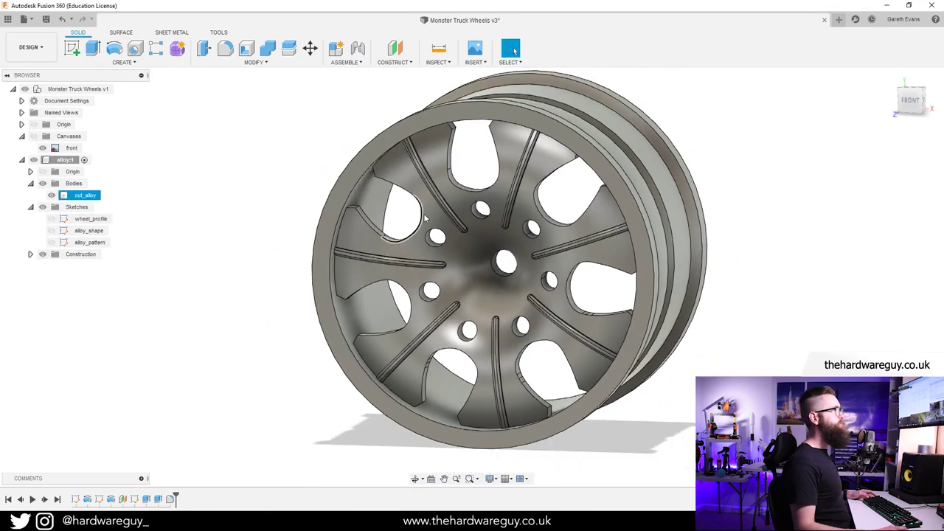
scroll(434, 219, down, 1)
mouse_move(469, 521)
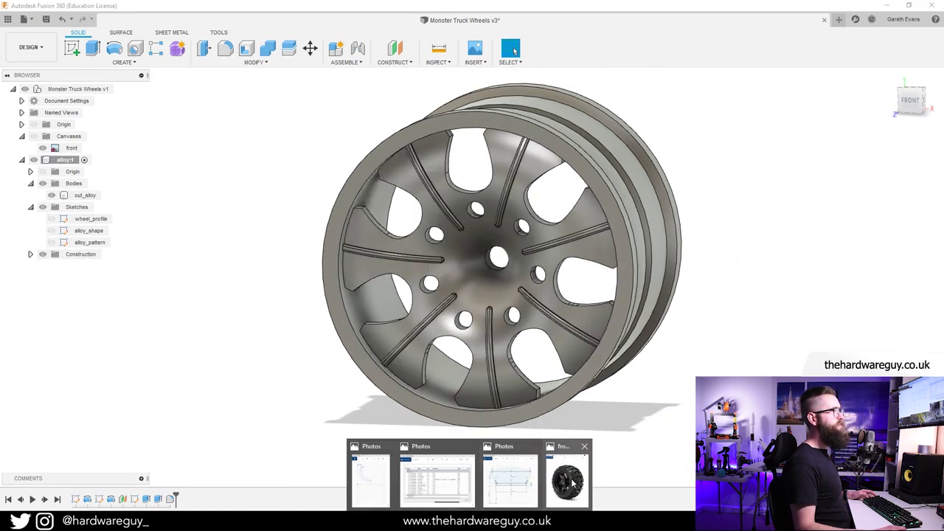
click(567, 476)
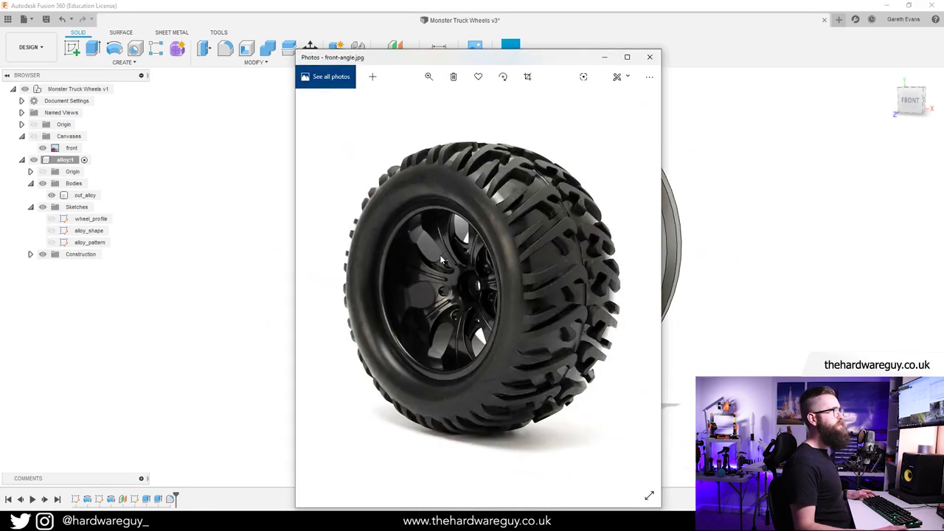
scroll(441, 256, up, 1)
scroll(447, 263, down, 2)
click(429, 77)
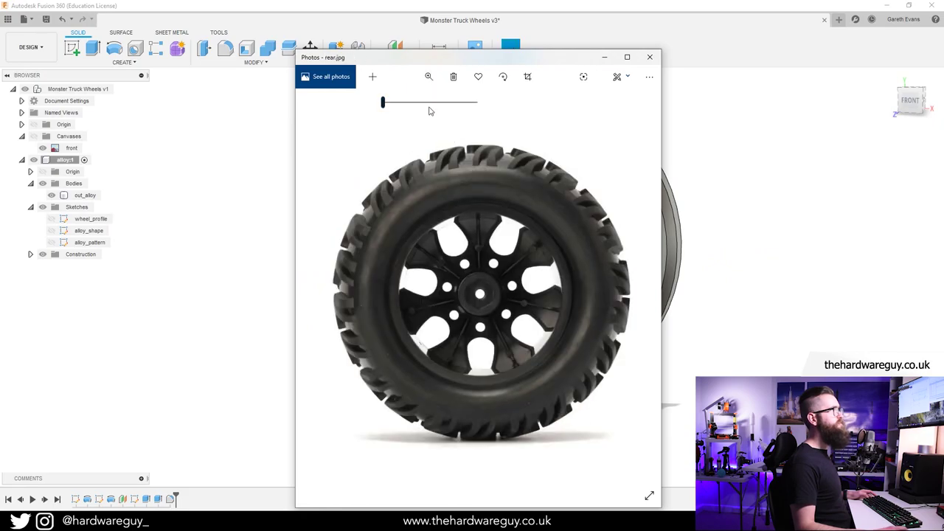
click(414, 105)
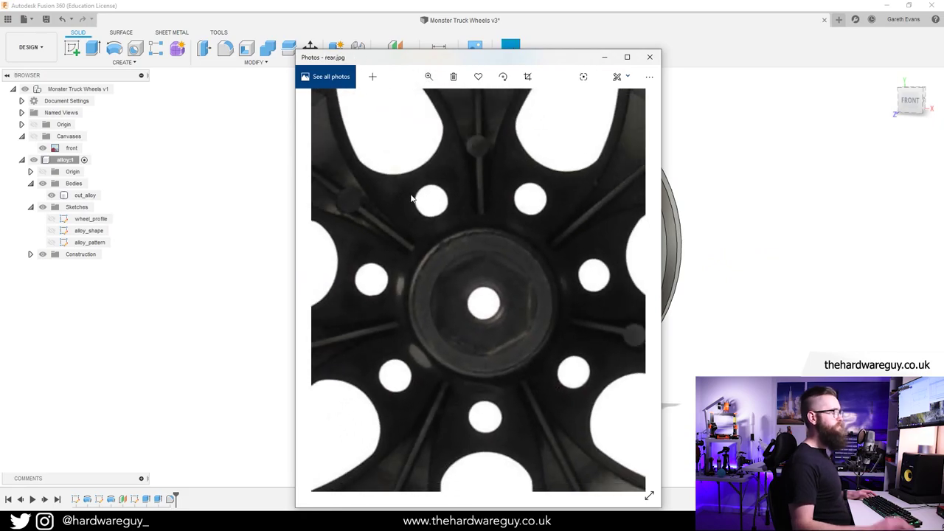
key(Left)
key(Left)
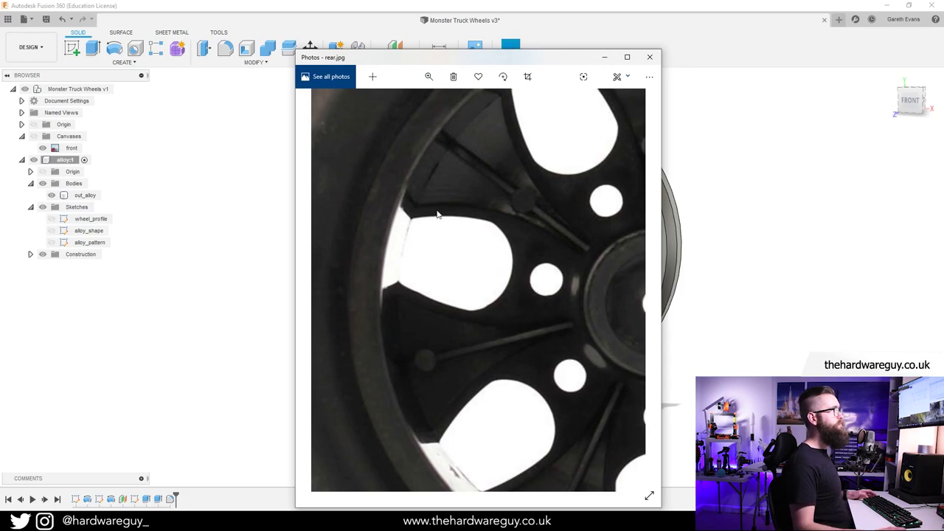
double_click(455, 231)
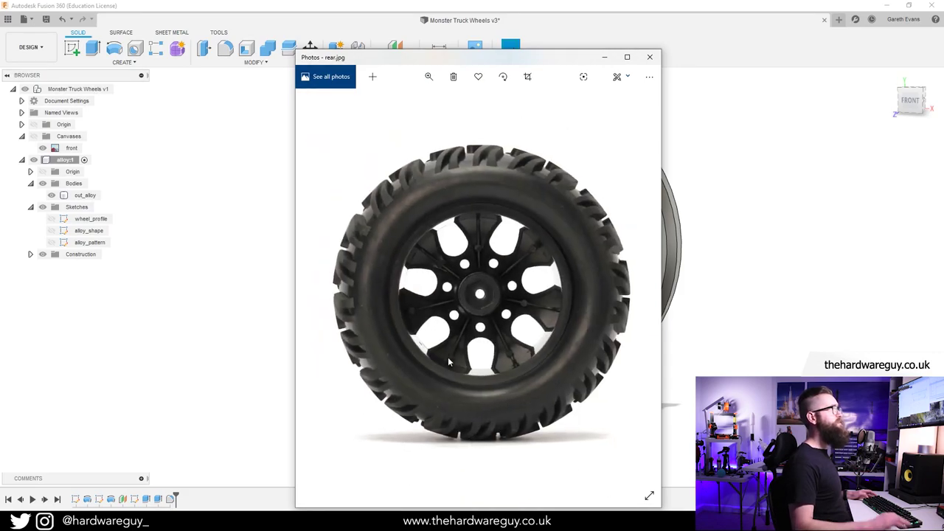
Examine the recesses around the bolt holes in the front-angle.jpg reference image, and compare them with the modelled wheel from a similar angle.
key(Right)
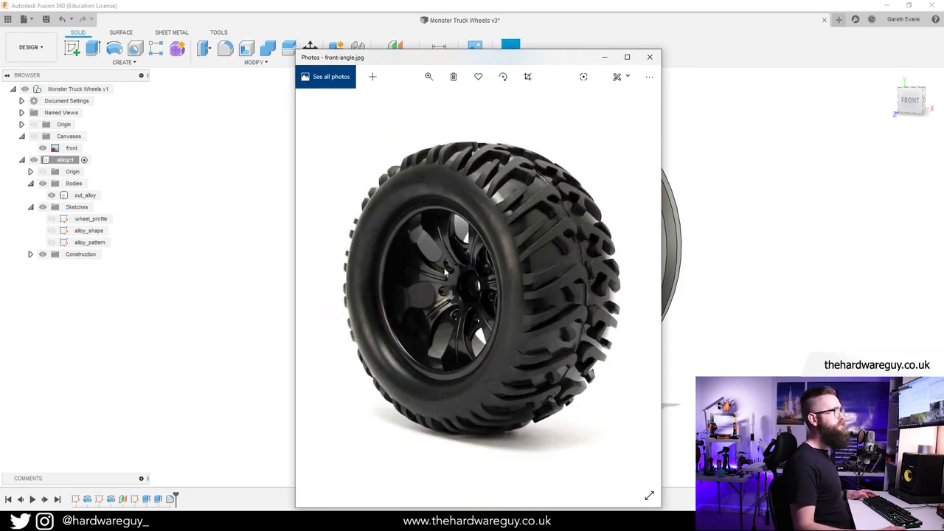
scroll(444, 271, up, 3)
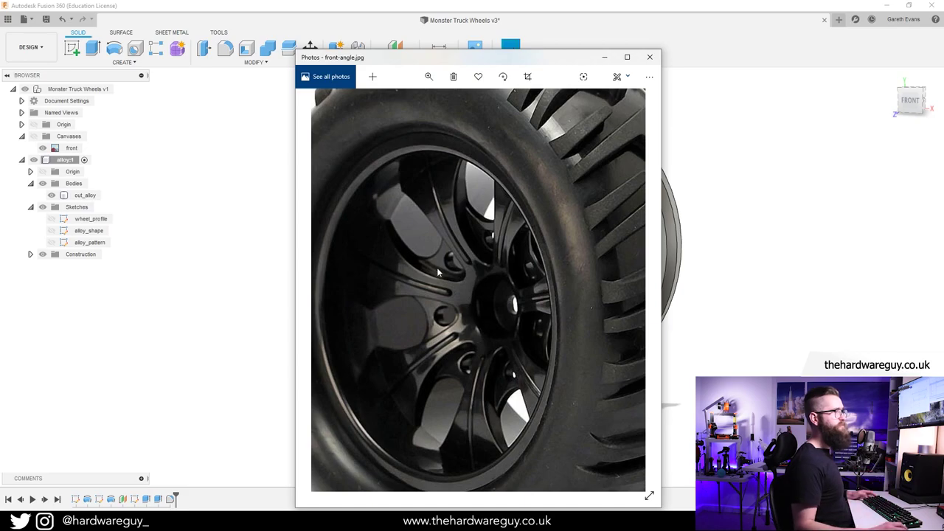
click(605, 58)
shift+middle_drag(735, 204, 749, 255)
scroll(553, 305, down, 2)
scroll(553, 305, up, 4)
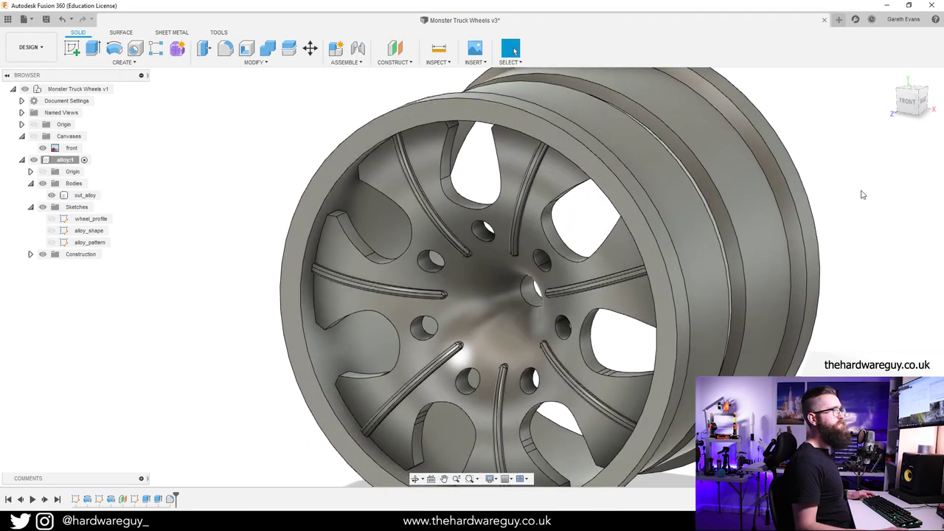
scroll(238, 199, down, 2)
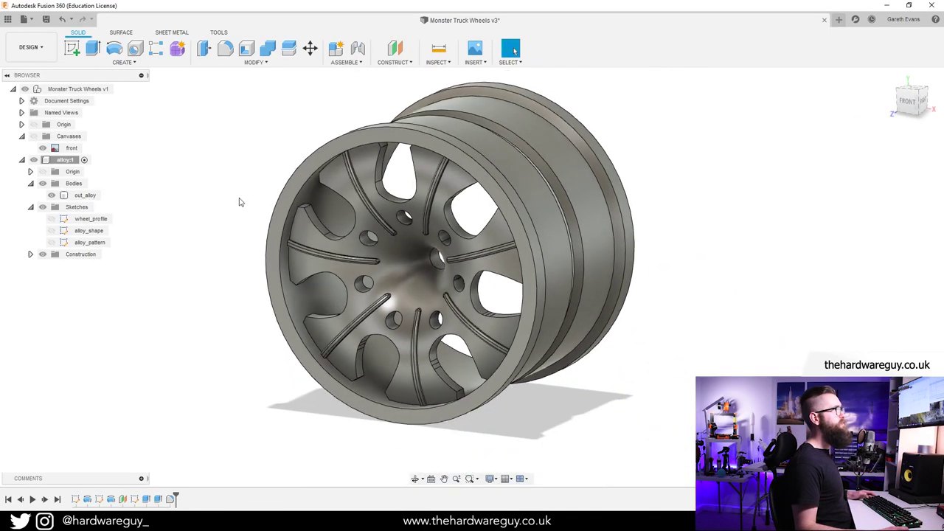
middle_drag(219, 221, 251, 232)
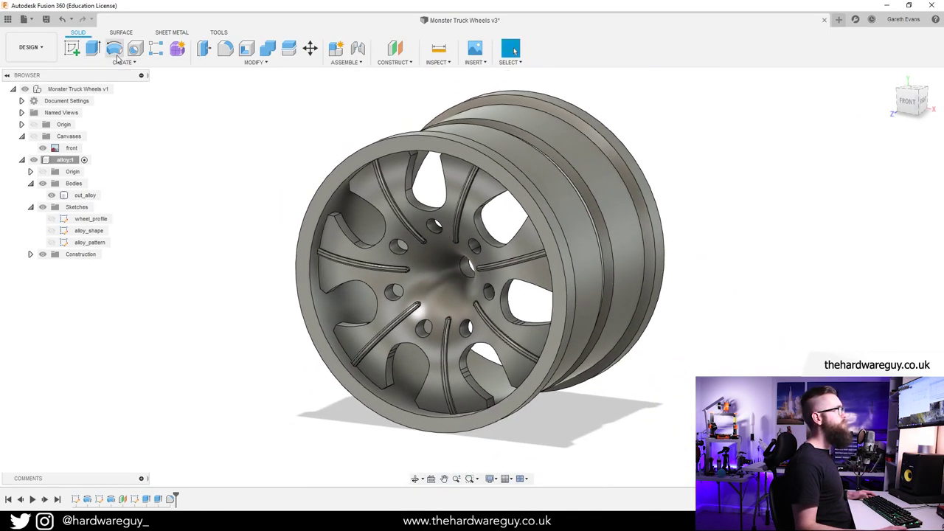
Show the alloy_pattern sketch and start an Extrude with the seven curved profiles surrounding the bolt holes selected.
click(52, 242)
scroll(213, 178, up, 1)
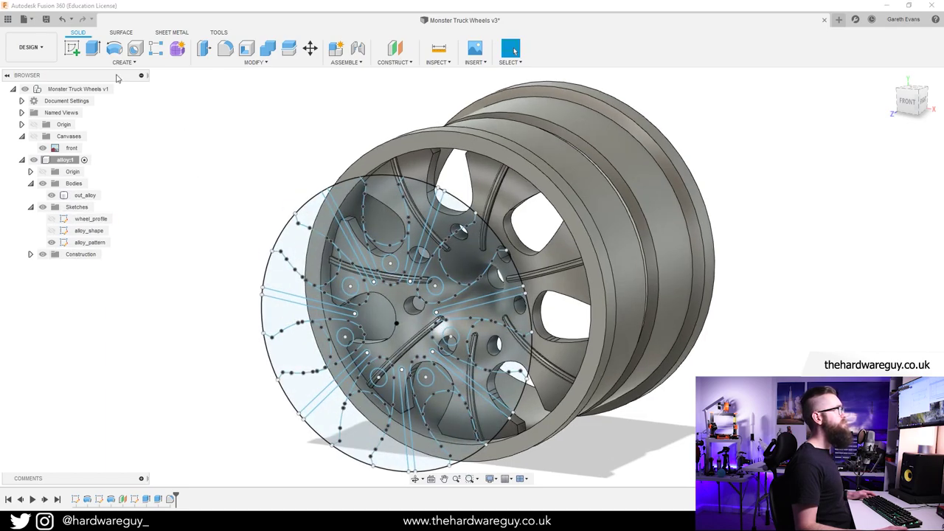
click(92, 48)
click(384, 258)
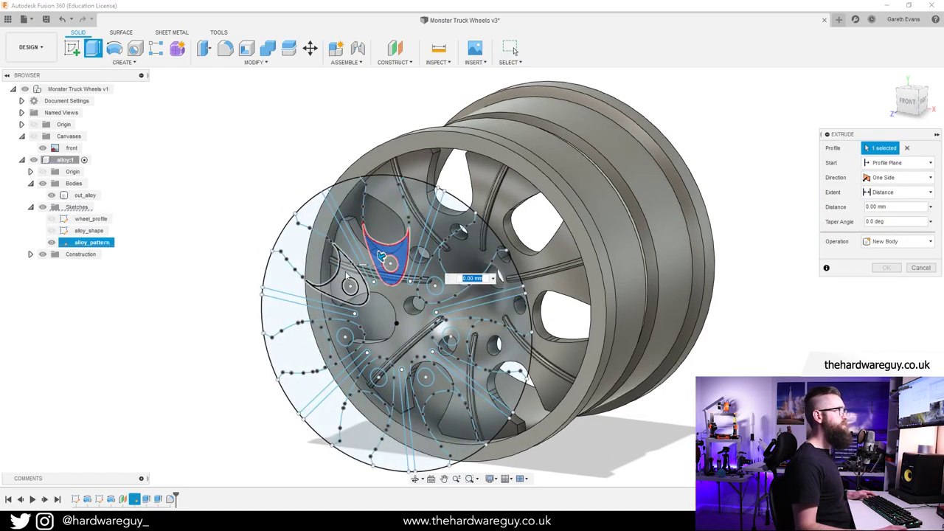
click(348, 284)
click(340, 339)
click(372, 378)
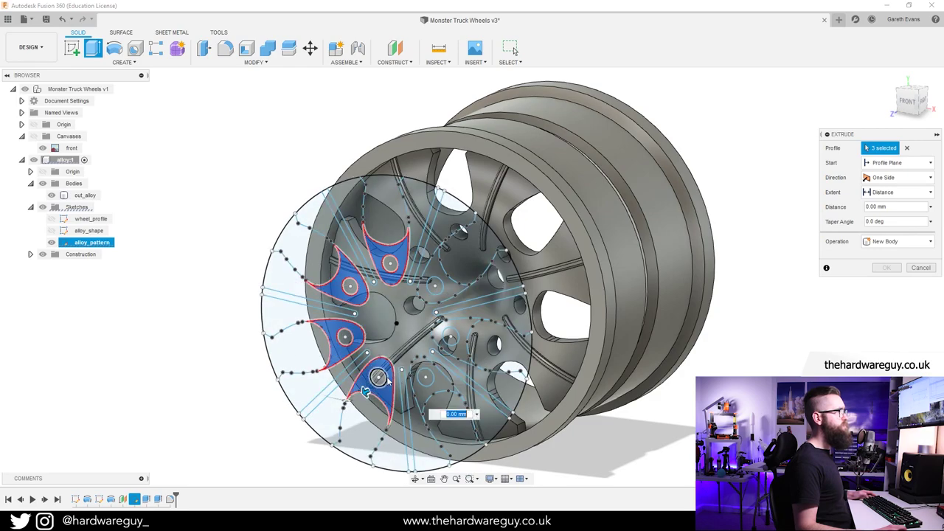
click(425, 390)
click(457, 347)
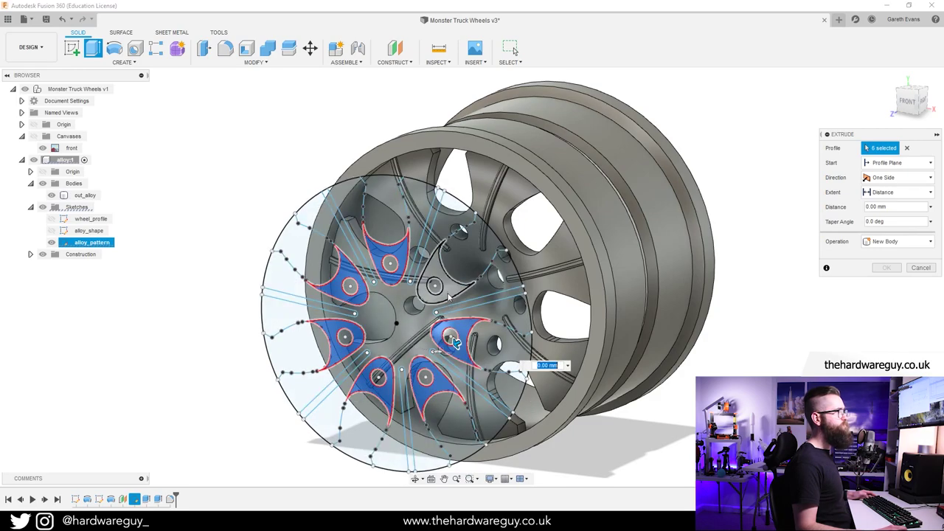
click(441, 273)
Set the extrude to Cut into the alloy, trying distances of -39 mm and -31 mm from the sketch plane.
scroll(543, 215, up, 2)
shift+middle_drag(542, 215, 422, 253)
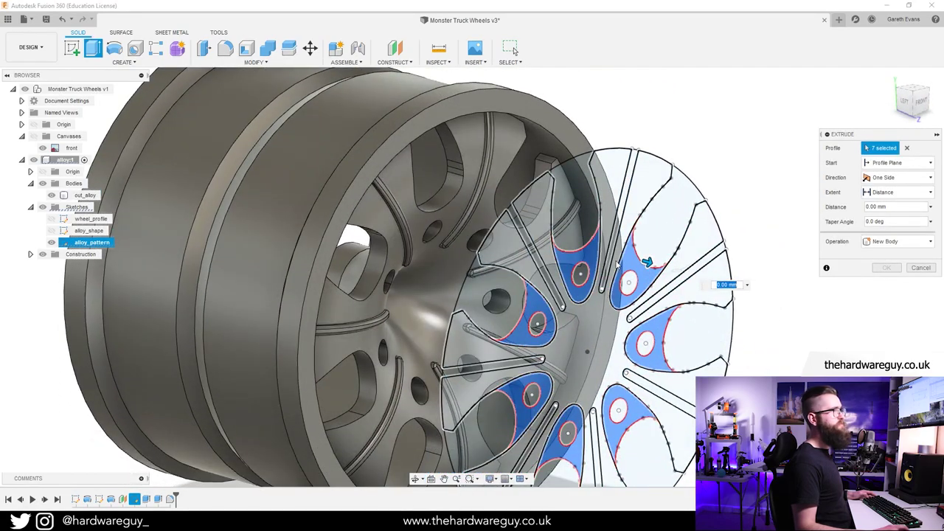
drag(646, 262, 473, 223)
click(897, 242)
click(882, 269)
scroll(388, 310, up, 5)
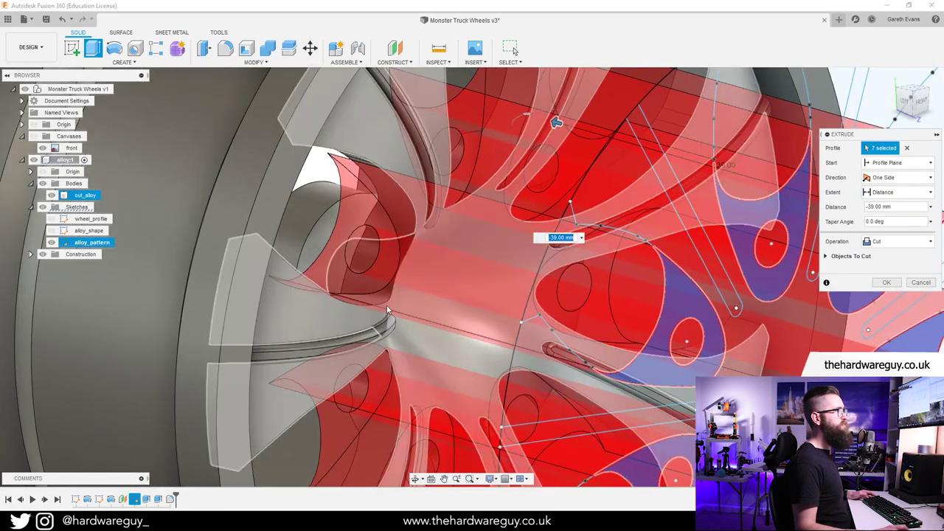
scroll(389, 310, up, 2)
drag(576, 104, 664, 144)
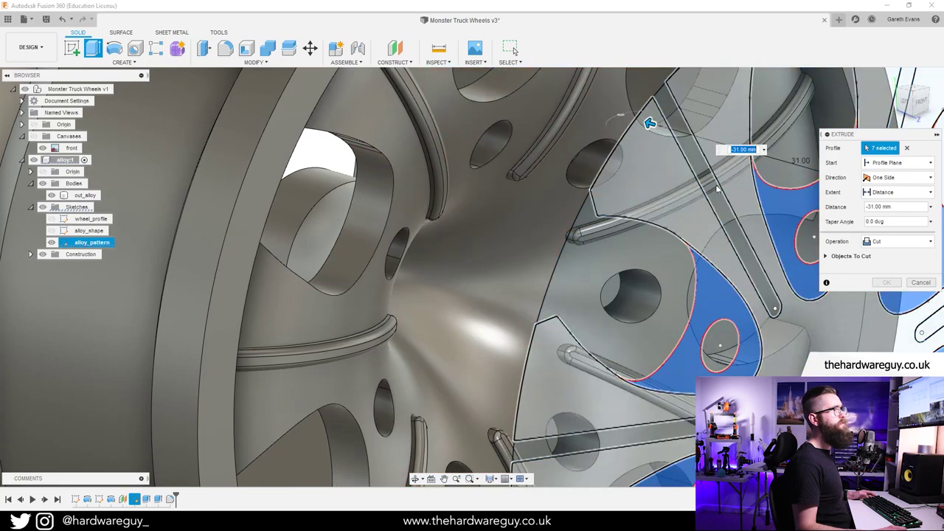
Start the cut from an object, using the alloy's curved front face as the reference.
click(910, 163)
click(889, 191)
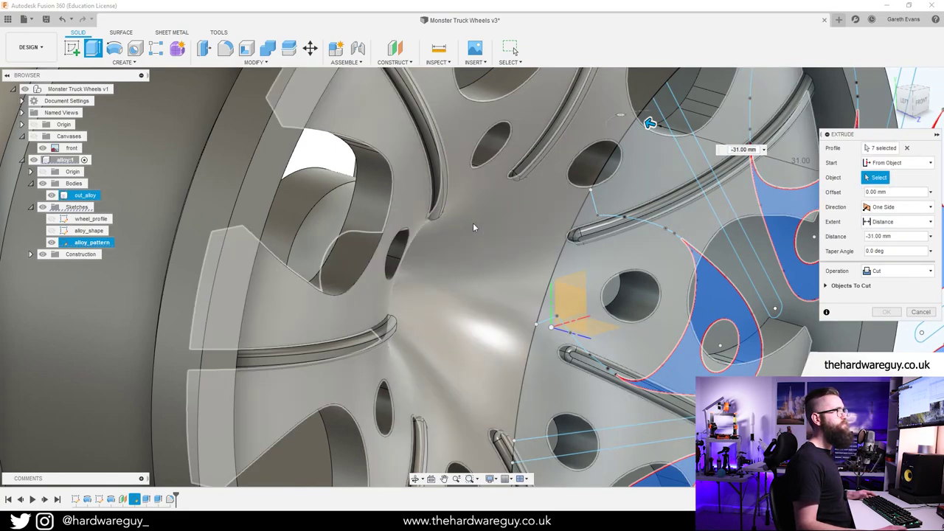
click(484, 206)
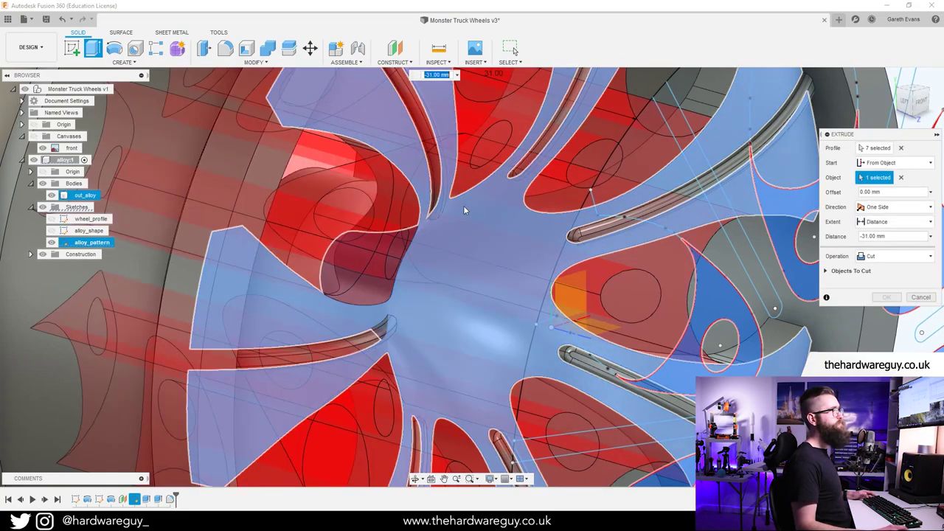
Try a cut distance of -1 mm, set it to -2 mm, and apply the recesses around the bolt holes.
drag(888, 236, 839, 235)
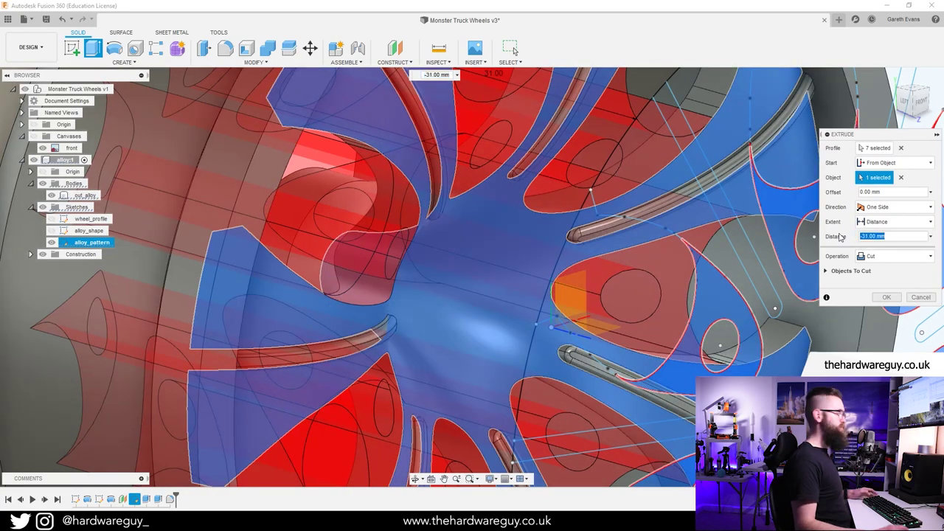
text(-1)
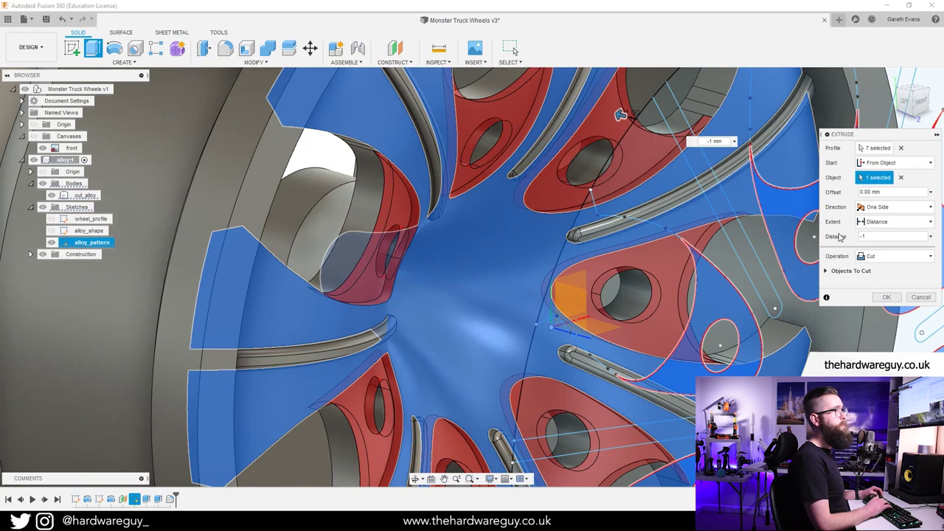
text(mm)
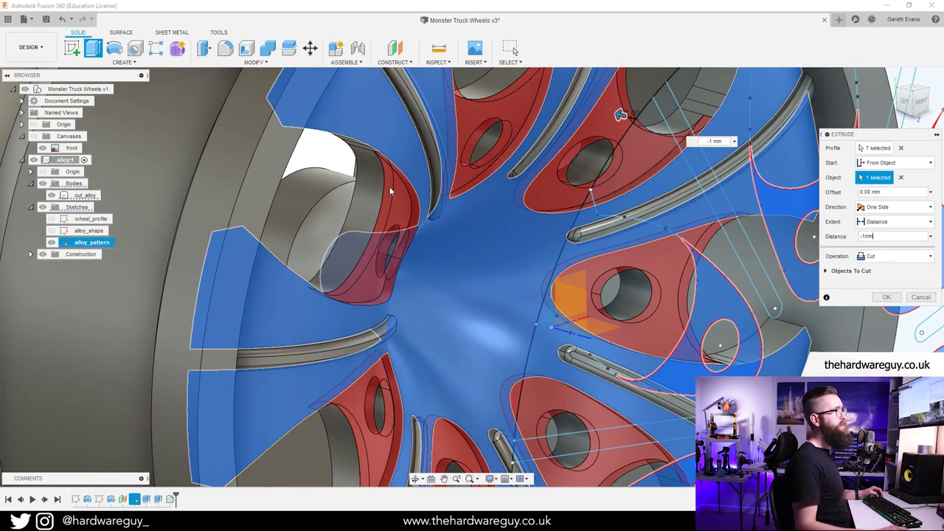
scroll(389, 187, up, 3)
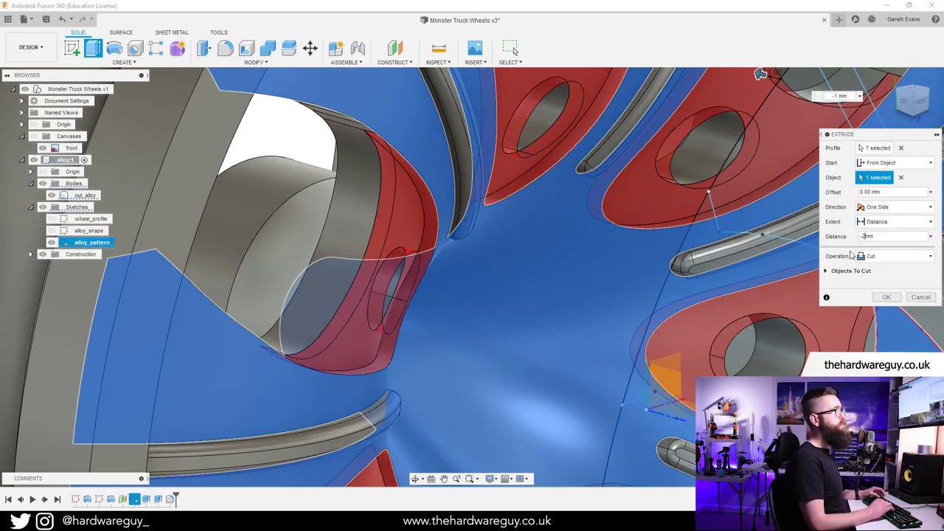
text(2)
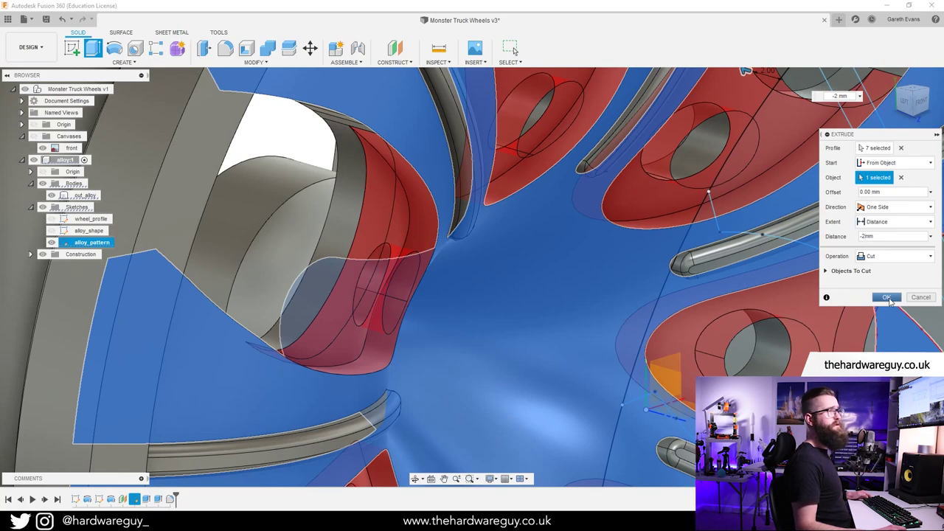
click(886, 297)
Hide the alloy_pattern sketch and bring the whole wheel front into view.
scroll(572, 256, down, 10)
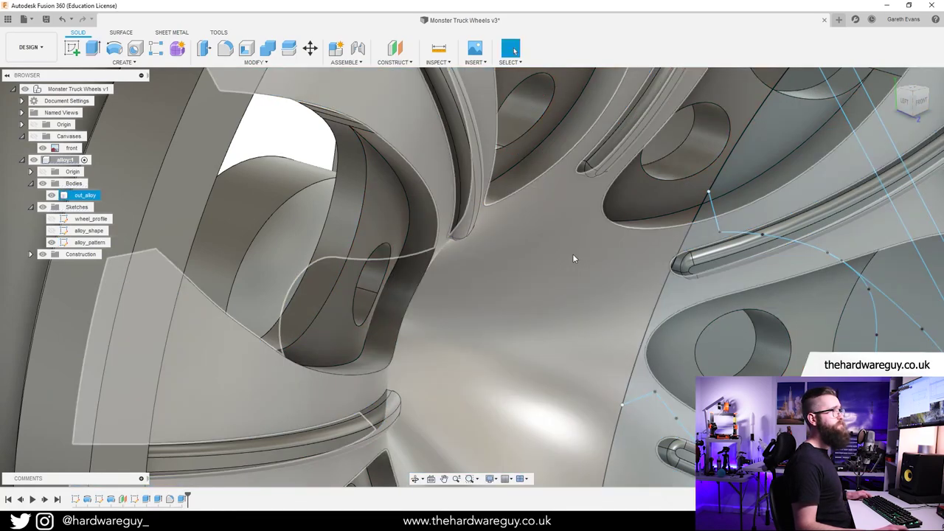
scroll(590, 267, down, 1)
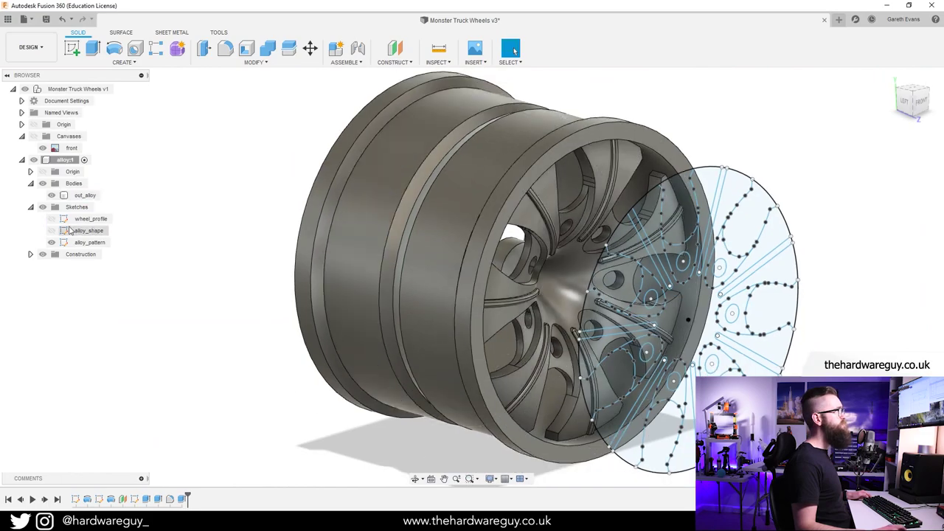
click(51, 242)
shift+middle_drag(753, 254, 710, 237)
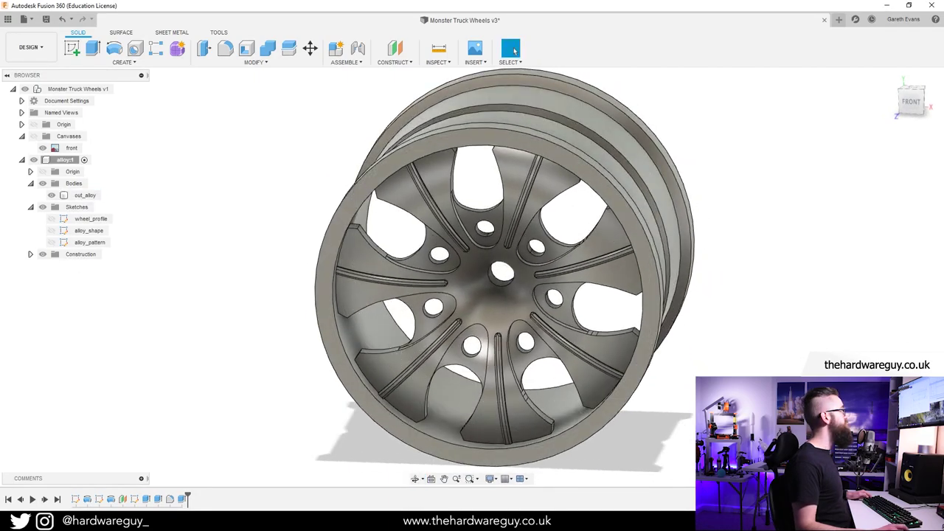
Compare the bolt hole recesses with the front-angle.jpg reference image in Photos, and return to the wheel model.
mouse_move(469, 523)
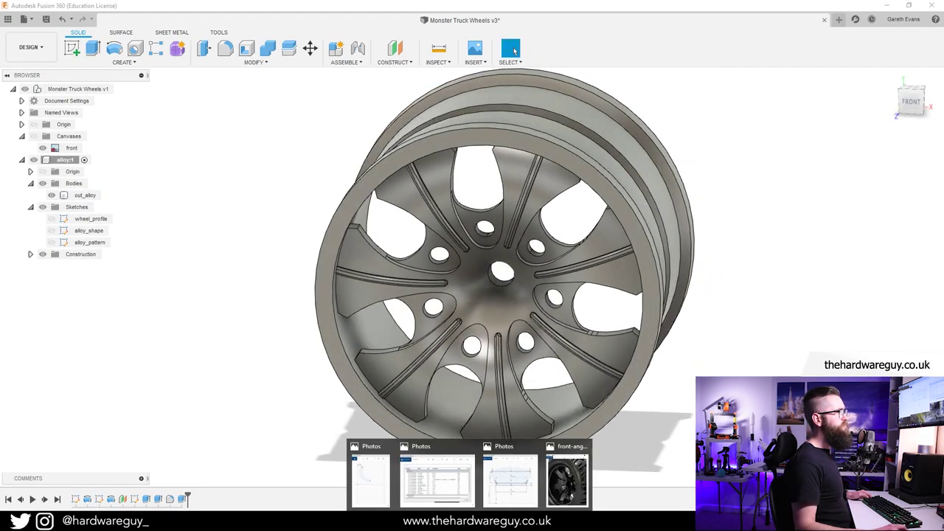
click(561, 472)
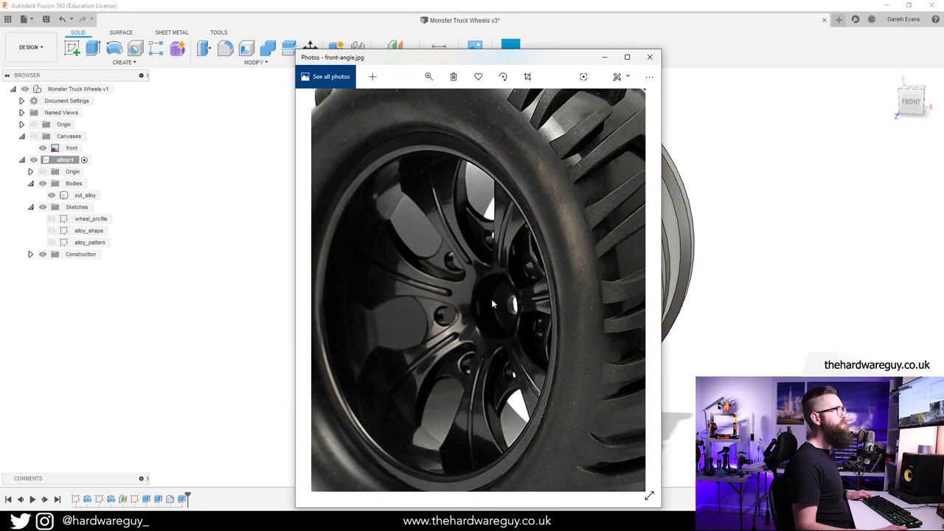
click(216, 273)
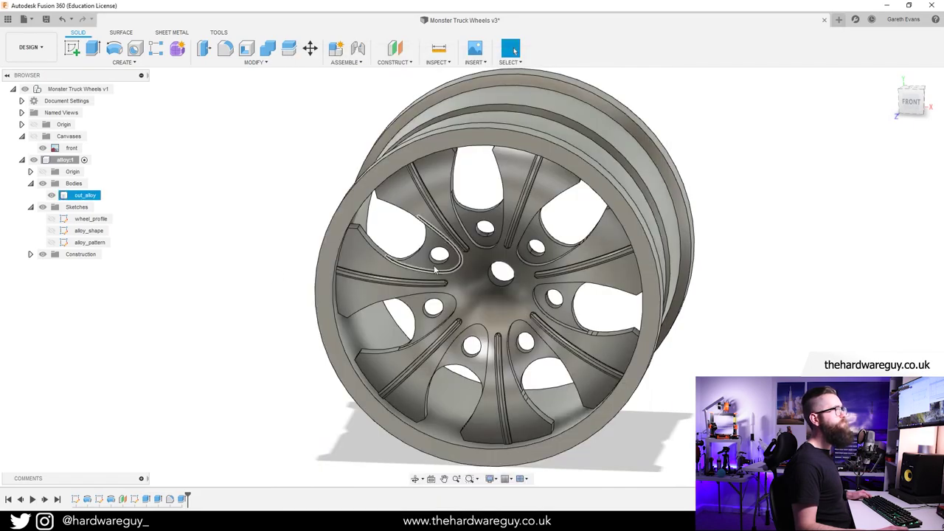
shift+middle_drag(470, 257, 451, 257)
click(318, 166)
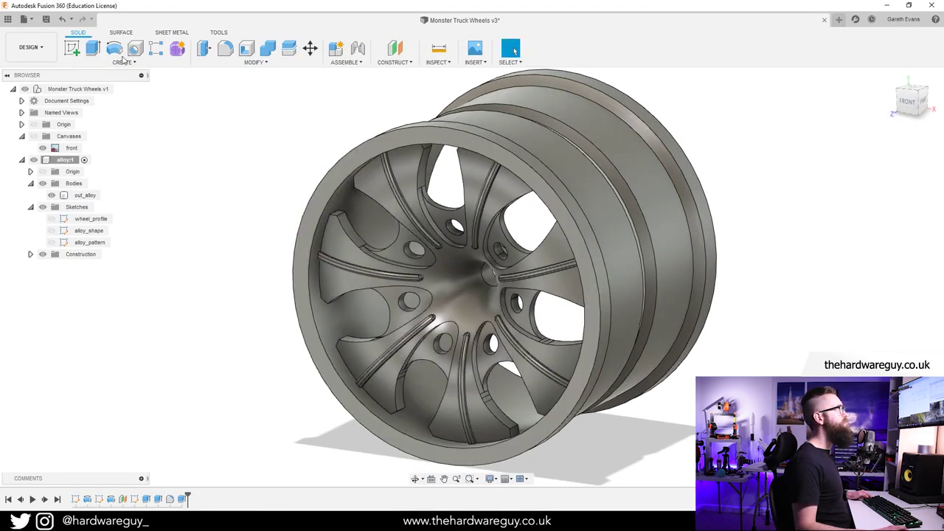
click(221, 51)
scroll(411, 226, up, 3)
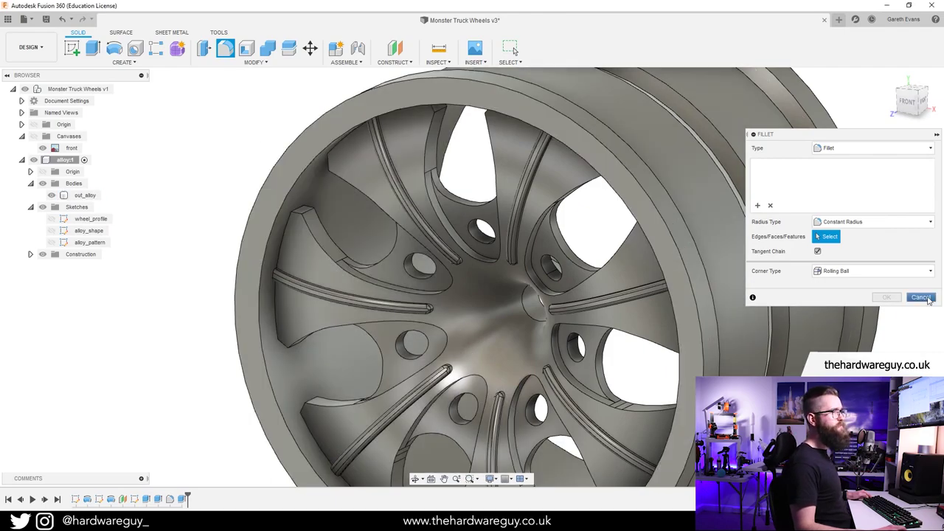
click(921, 297)
Show the front canvas behind the alloy, compare the two from the front and at an angle, and hide the canvas again.
scroll(904, 323, down, 4)
middle_drag(902, 325, 733, 294)
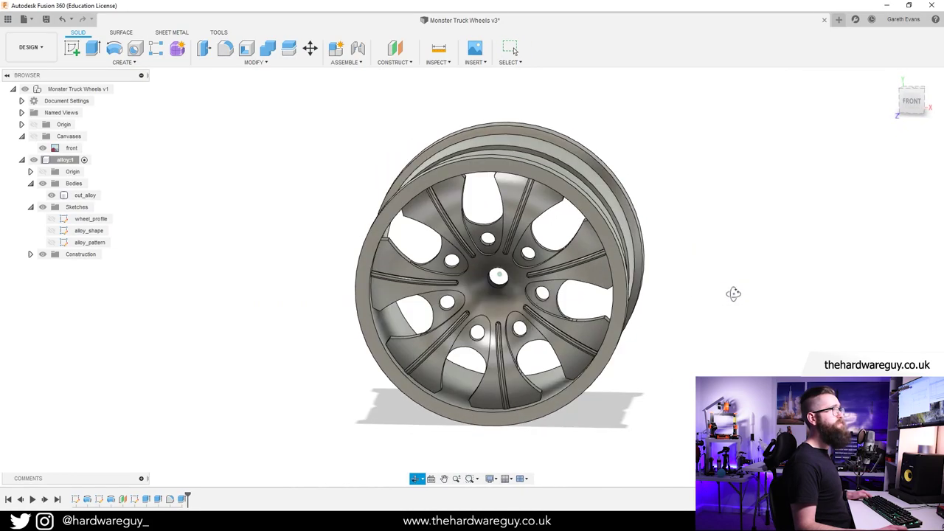
click(907, 104)
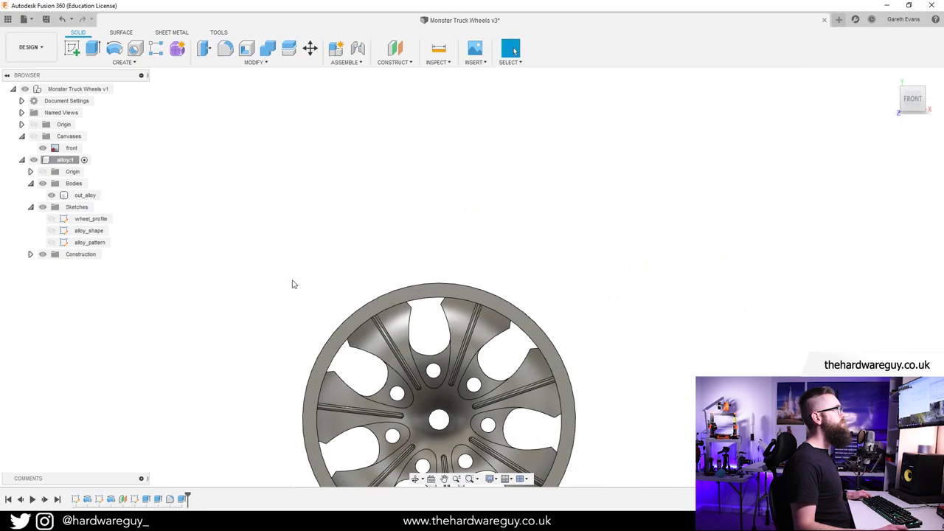
click(33, 136)
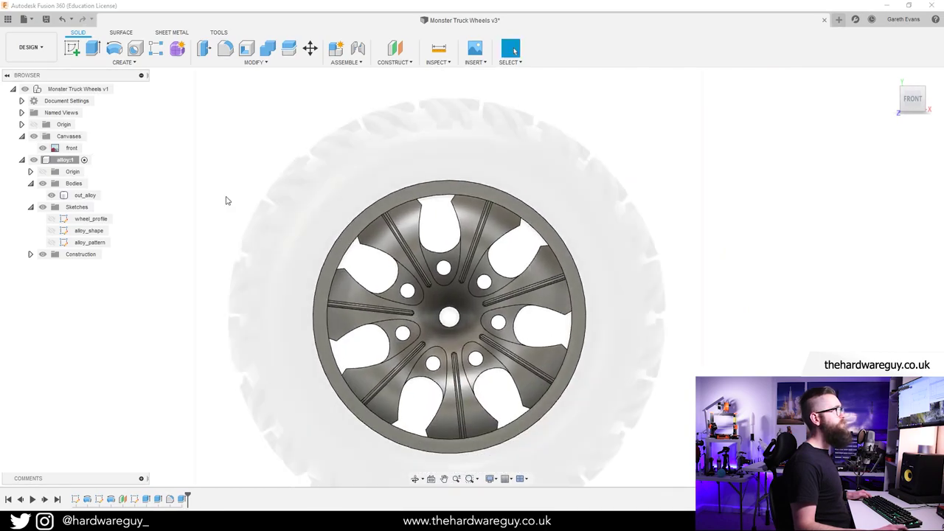
shift+middle_drag(748, 285, 514, 50)
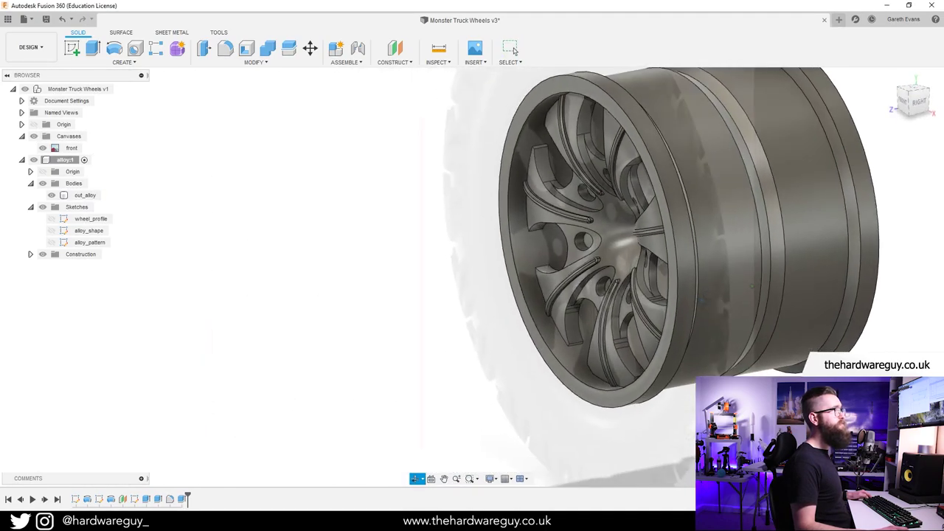
shift+middle_drag(702, 300, 782, 244)
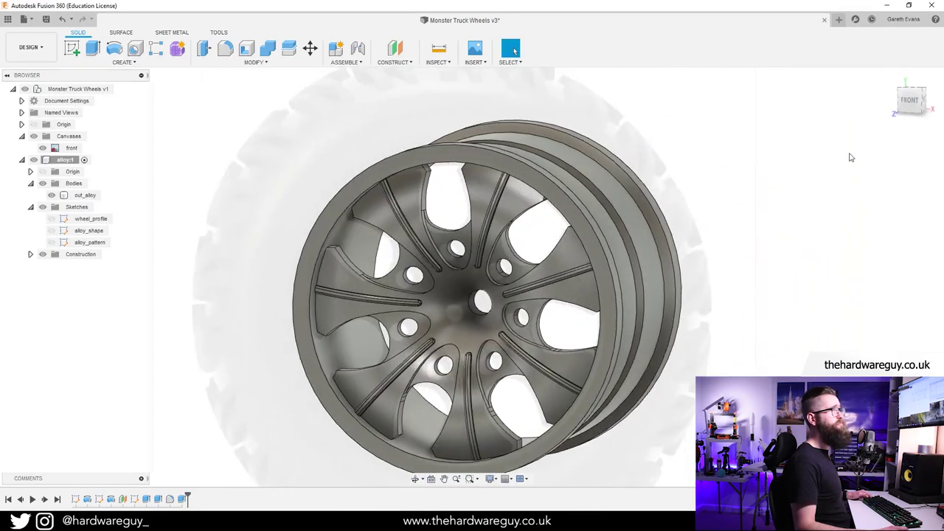
click(911, 101)
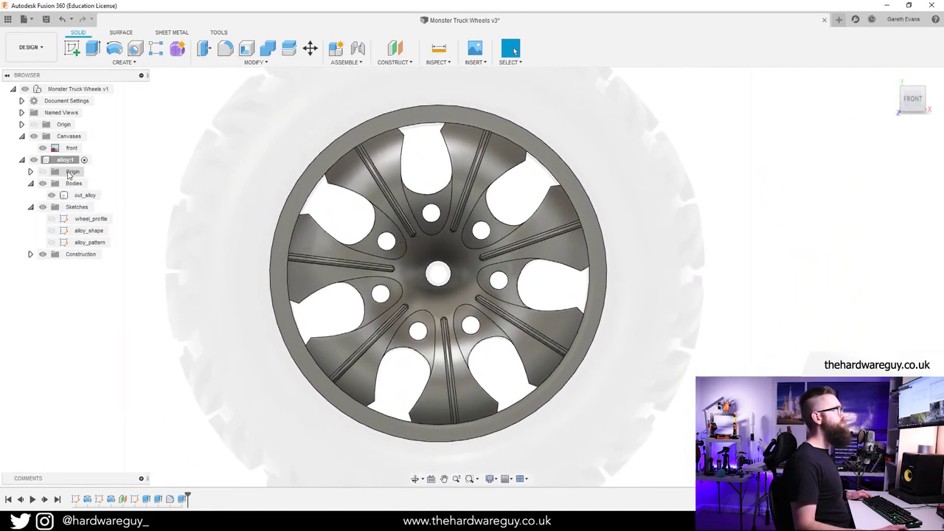
click(33, 136)
click(33, 137)
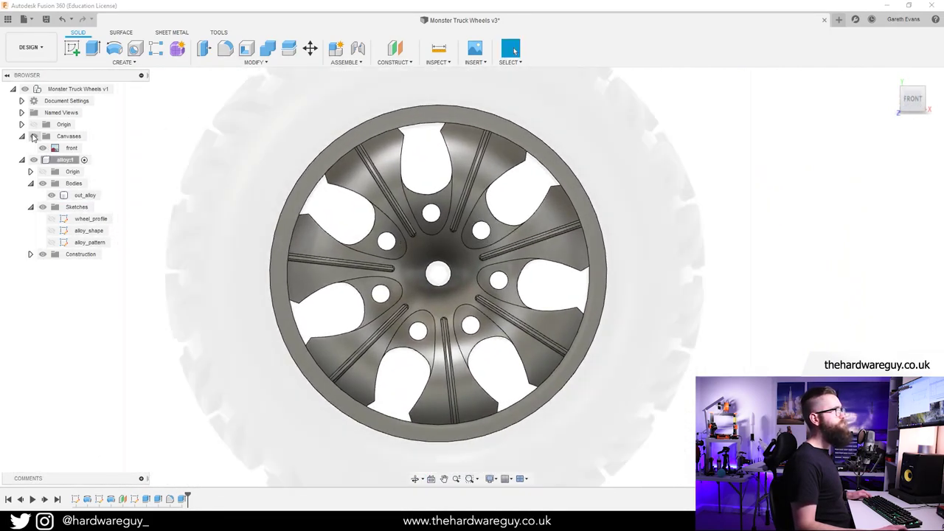
click(33, 137)
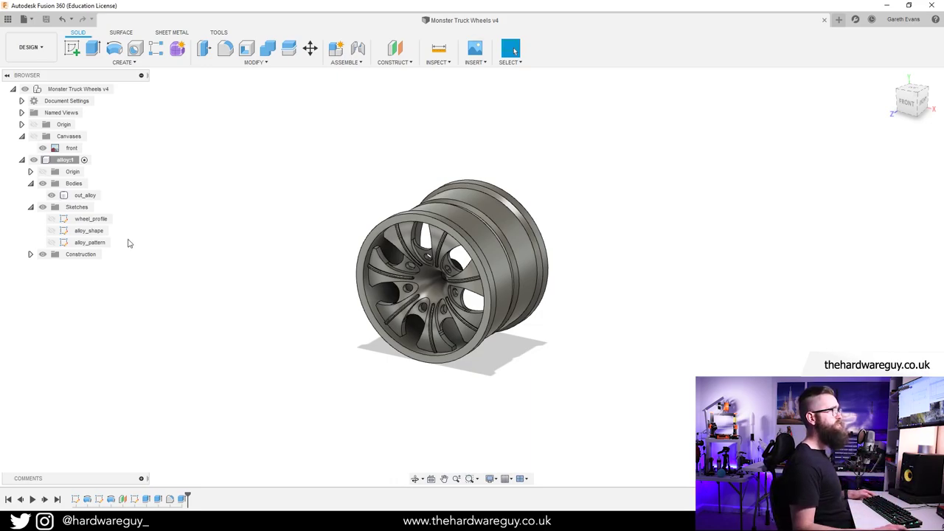
Review the tyre reference images front-angle.jpg, top_view.jpg and rear.jpg in Photos, and return to the wheel model.
click(85, 195)
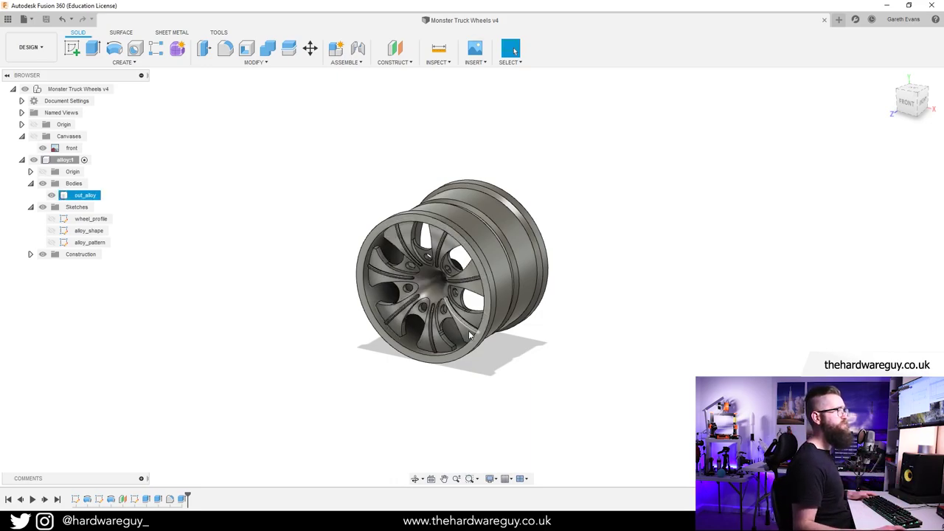
click(465, 520)
click(570, 483)
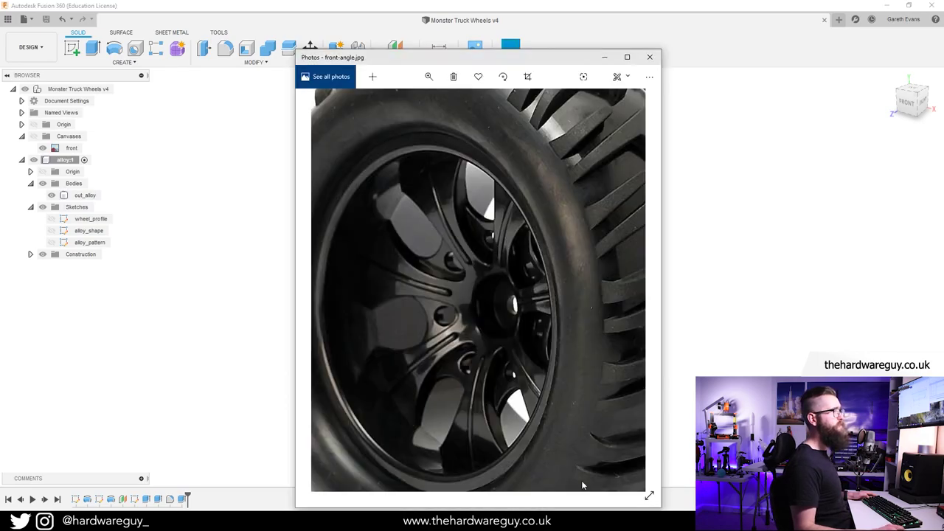
scroll(468, 320, down, 3)
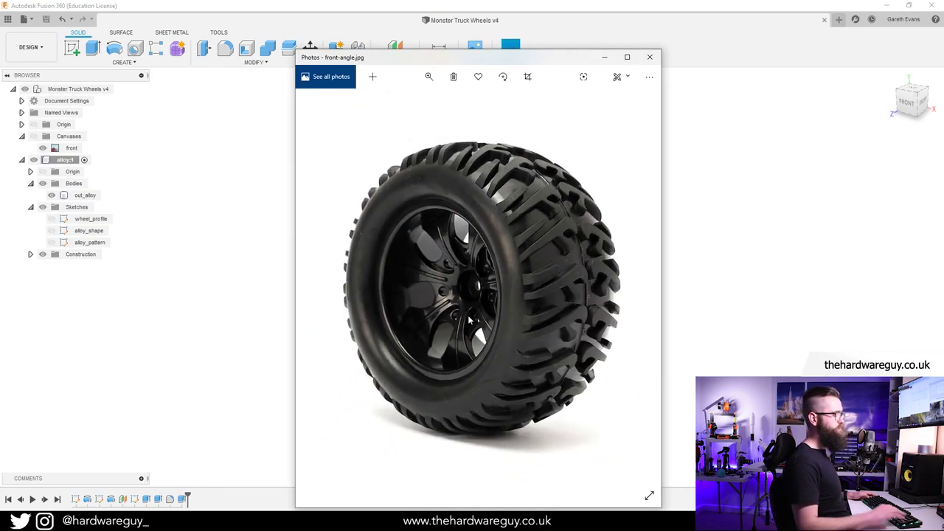
key(Right)
key(Right)
key(Right)
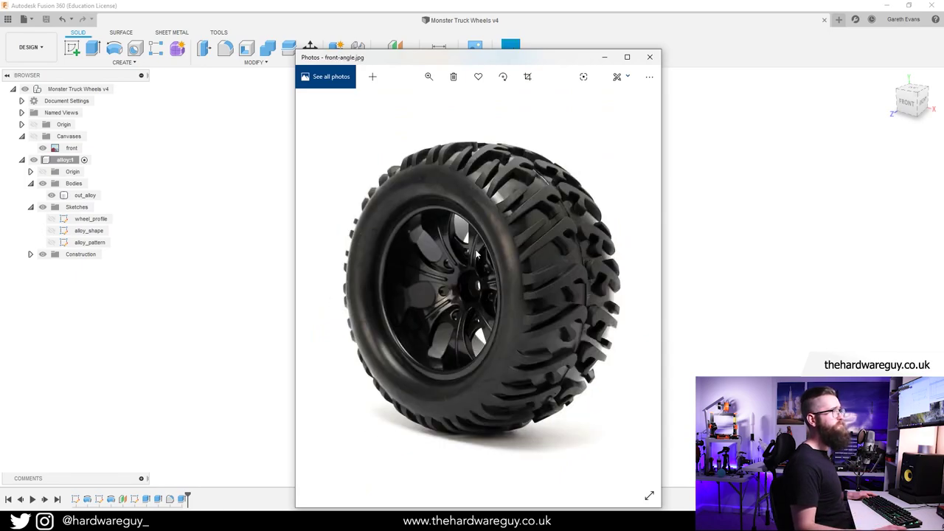
scroll(496, 254, down, 1)
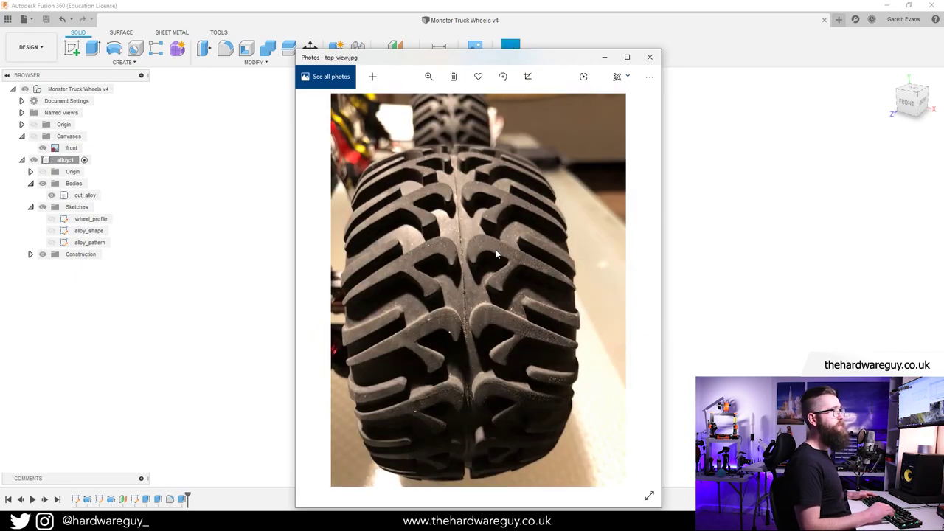
scroll(496, 253, down, 1)
scroll(496, 253, up, 1)
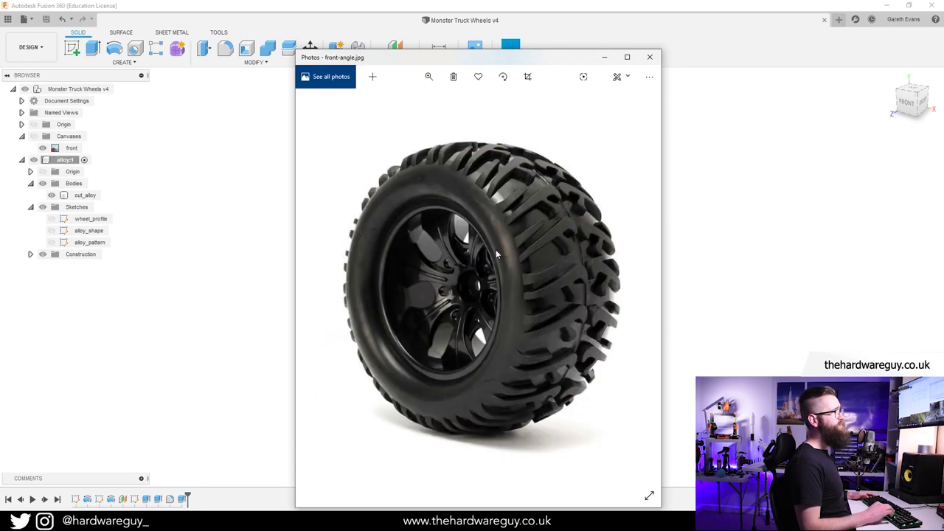
scroll(495, 253, down, 1)
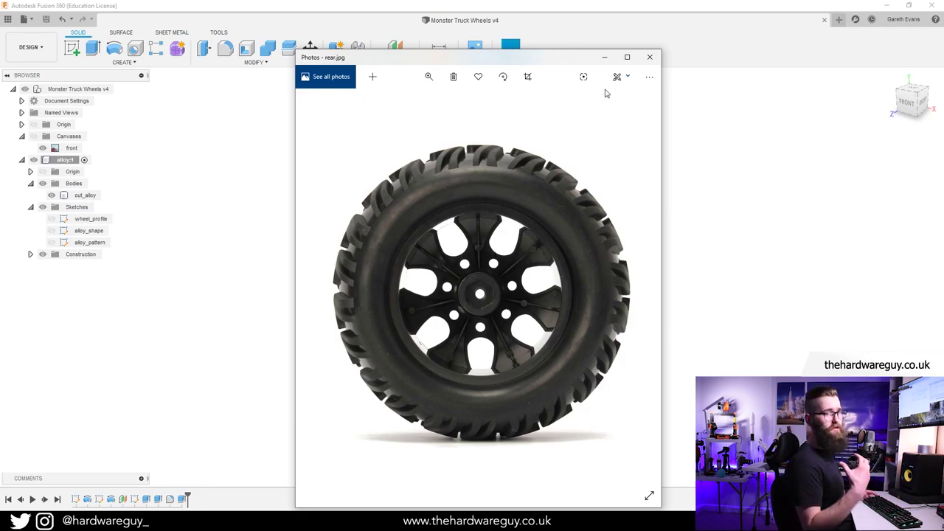
click(265, 146)
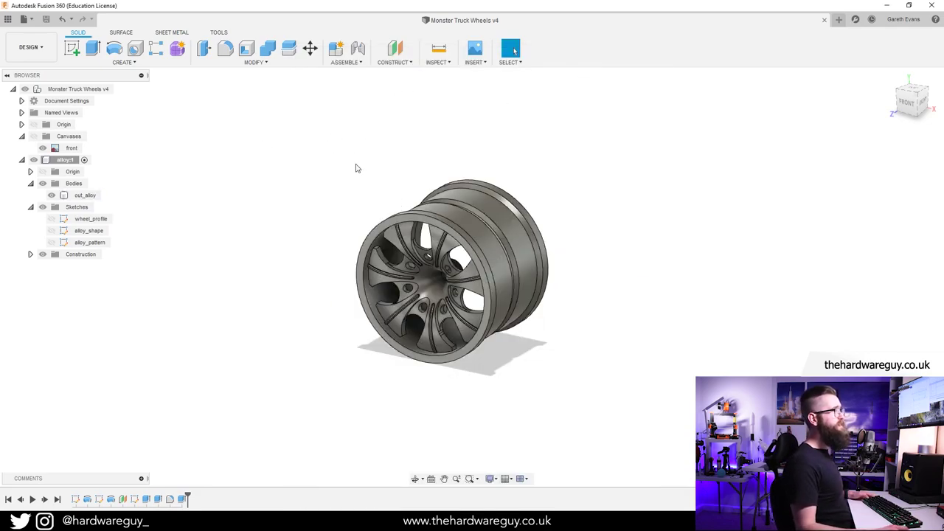
Open the wheel_profile sketch for editing with the whole rim profile in view.
mouse_move(355, 168)
shift+middle_down()
mouse_move(300, 156)
mouse_move(345, 158)
shift+middle_up()
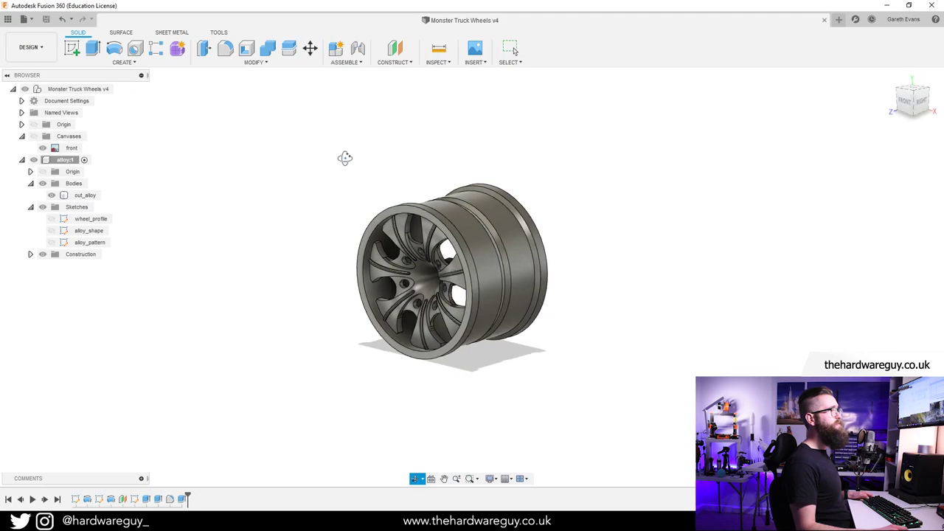
scroll(347, 185, up, 3)
scroll(354, 162, up, 2)
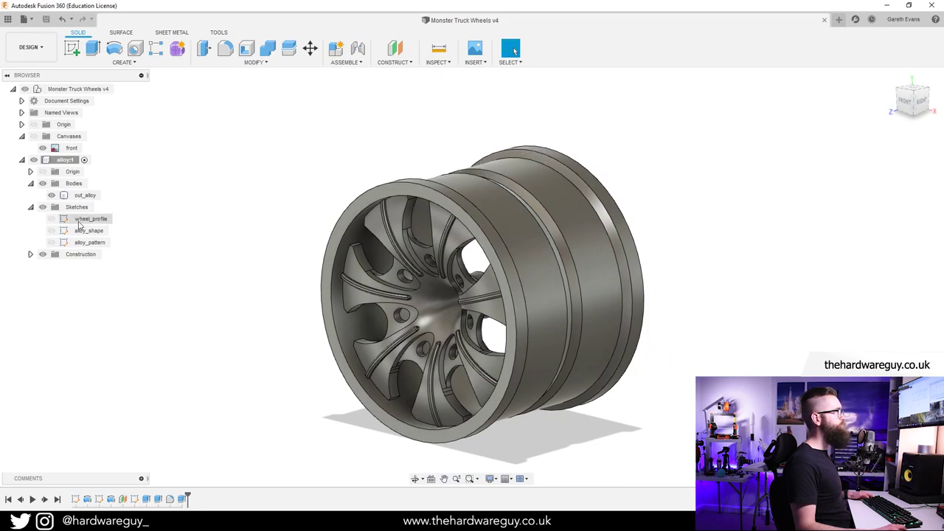
double_click(73, 220)
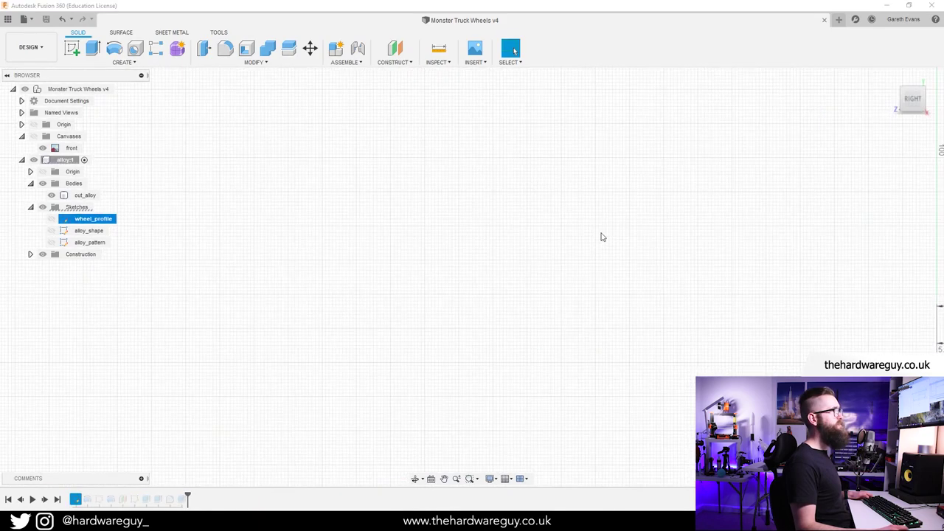
scroll(521, 253, up, 4)
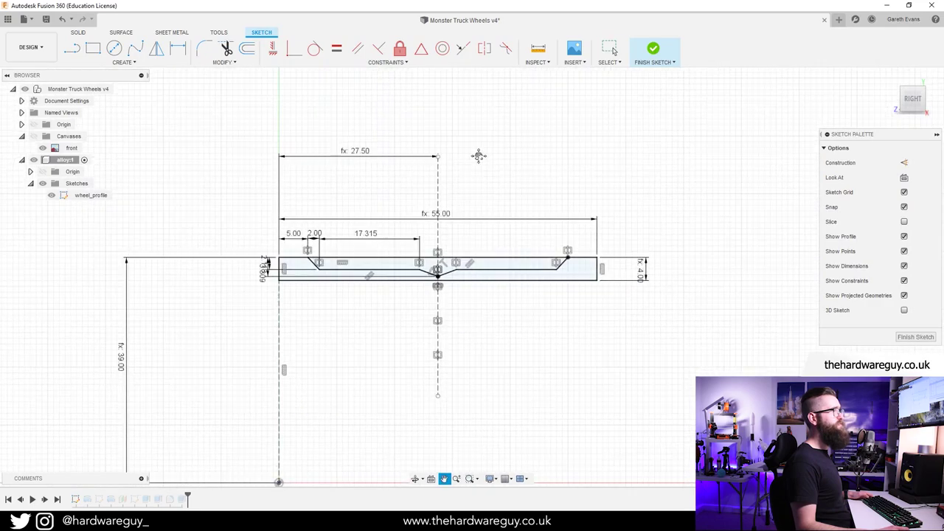
scroll(480, 174, down, 2)
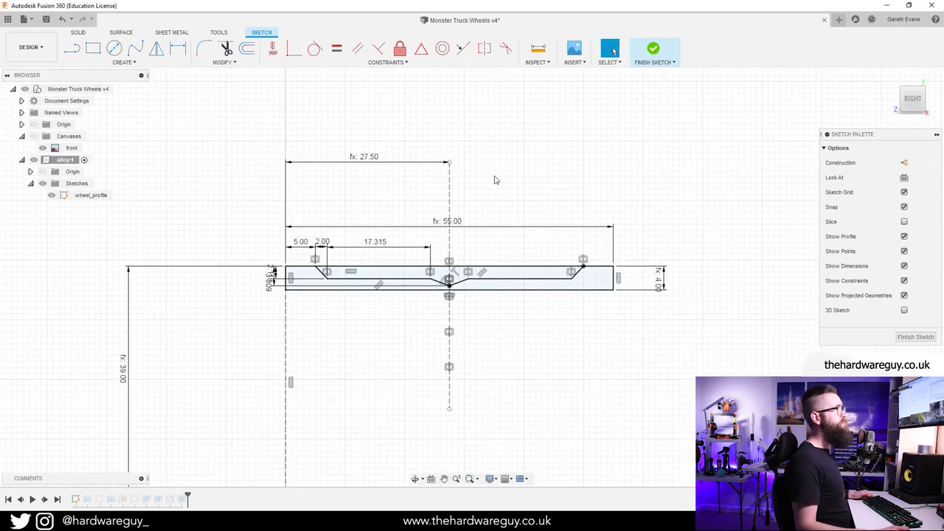
scroll(496, 205, up, 3)
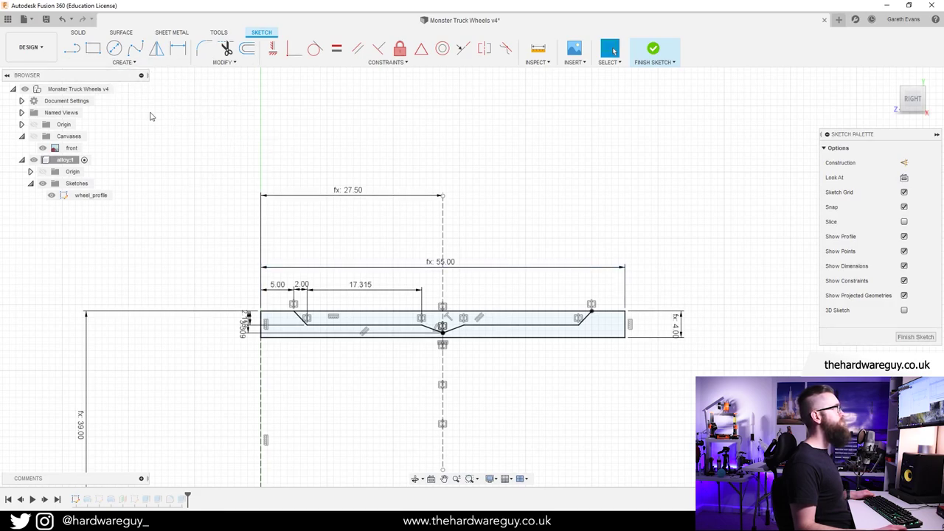
Draw a fit point spline from the rim profile's upper outer corner, bowing outward through a point about 21 mm above it and curving back inward.
click(116, 63)
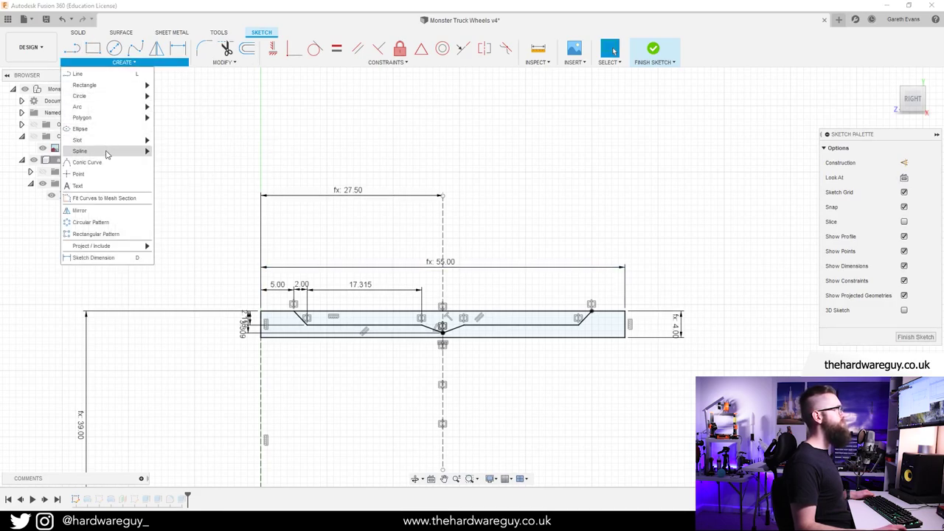
mouse_move(108, 155)
click(179, 153)
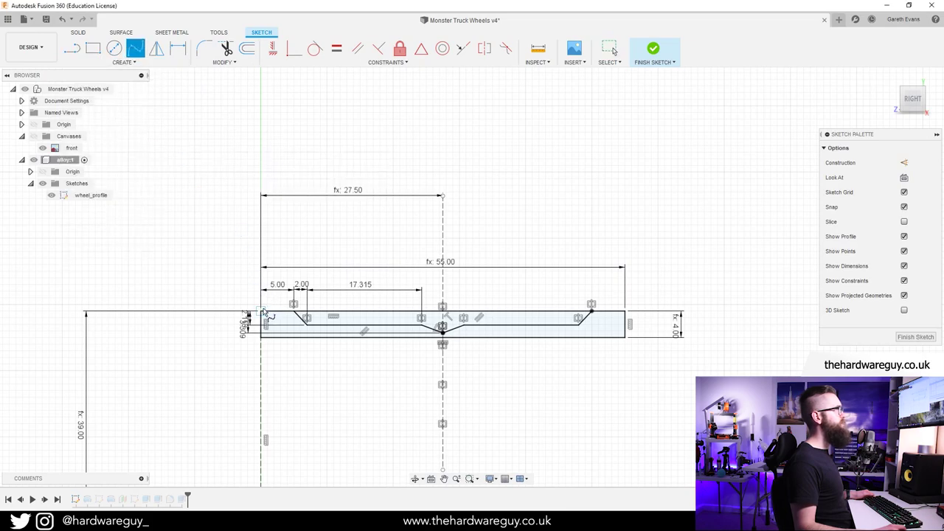
click(261, 310)
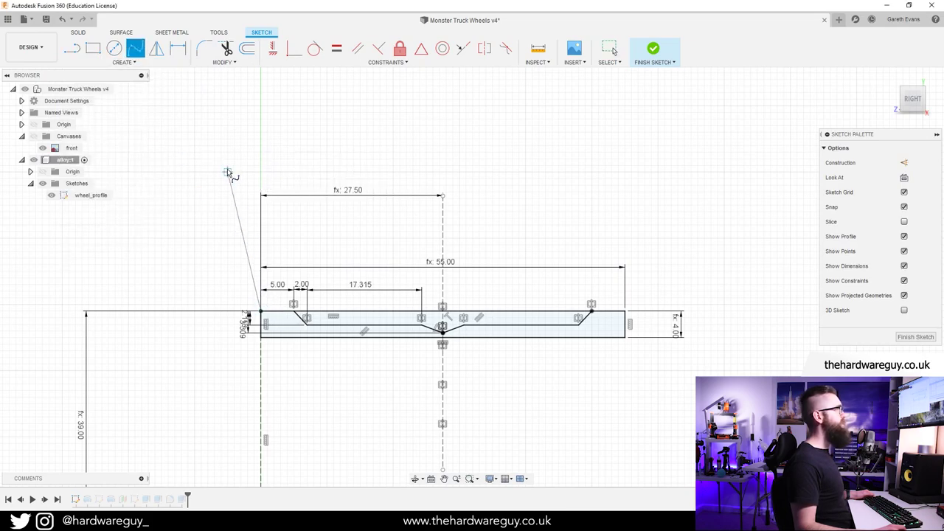
click(227, 172)
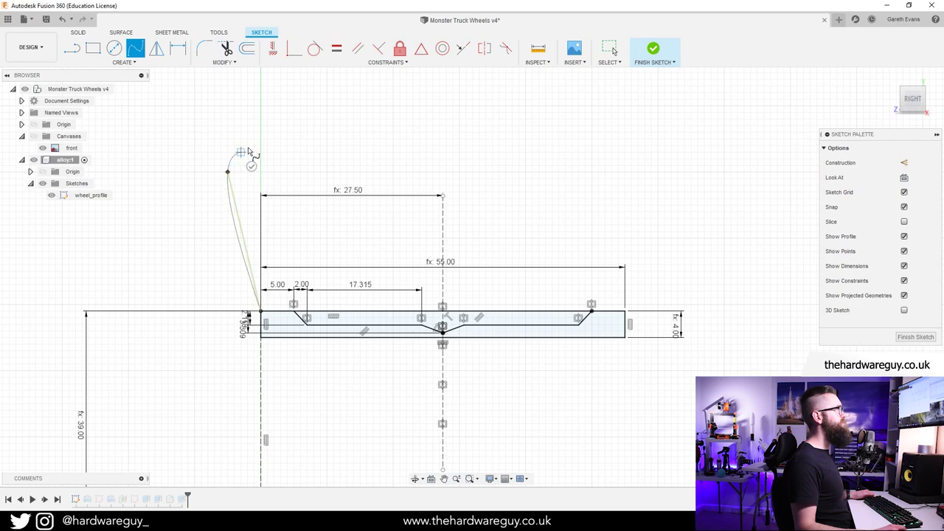
middle_drag(282, 94, 256, 152)
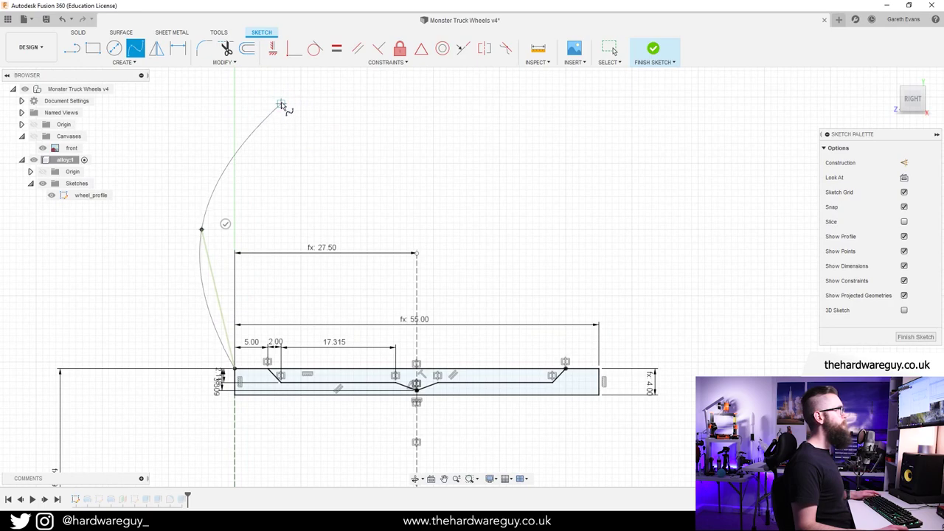
click(275, 103)
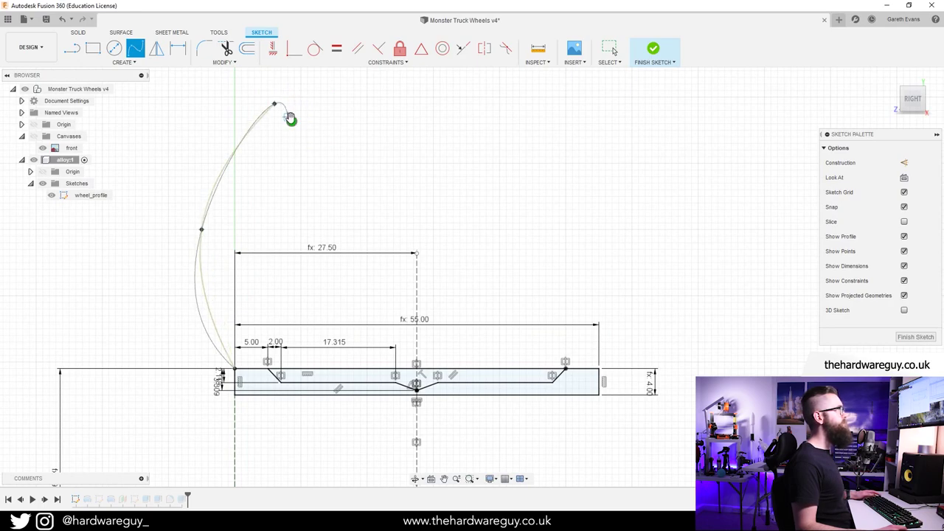
click(290, 119)
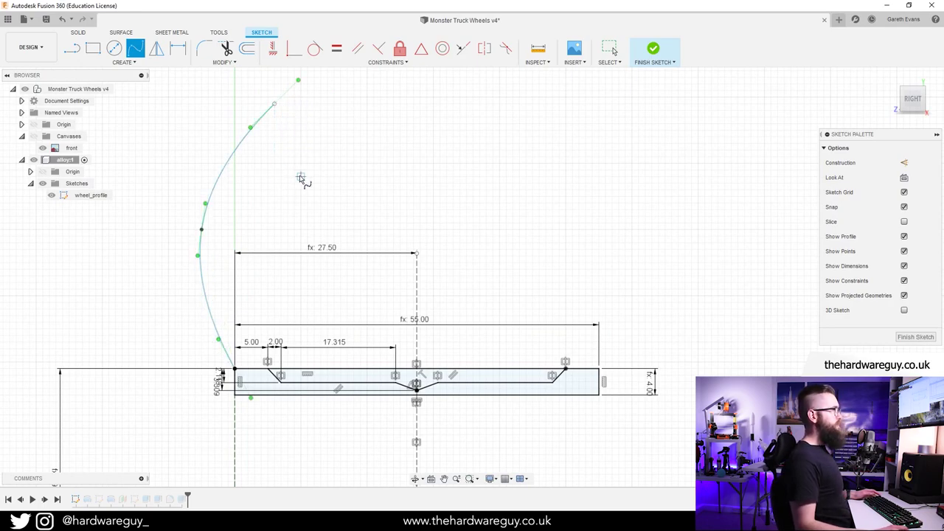
key(l)
key(x)
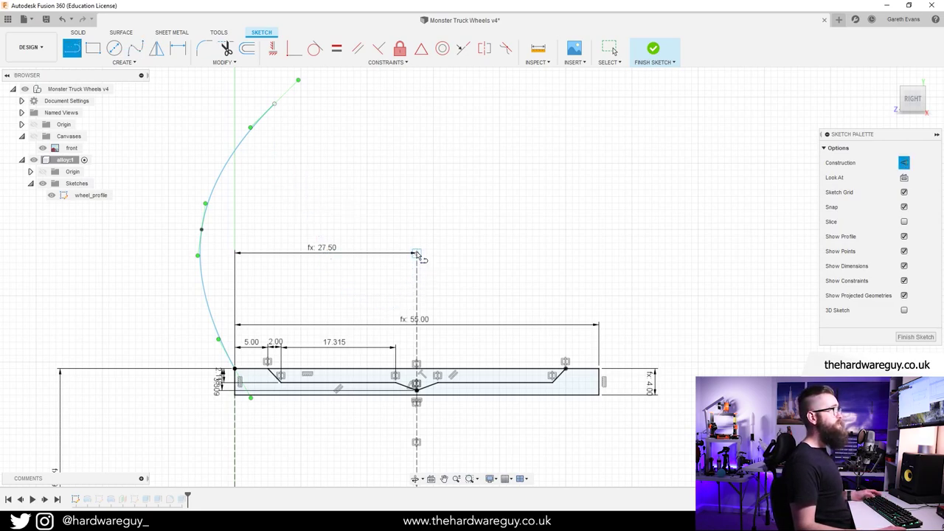
key(Escape)
key(Escape)
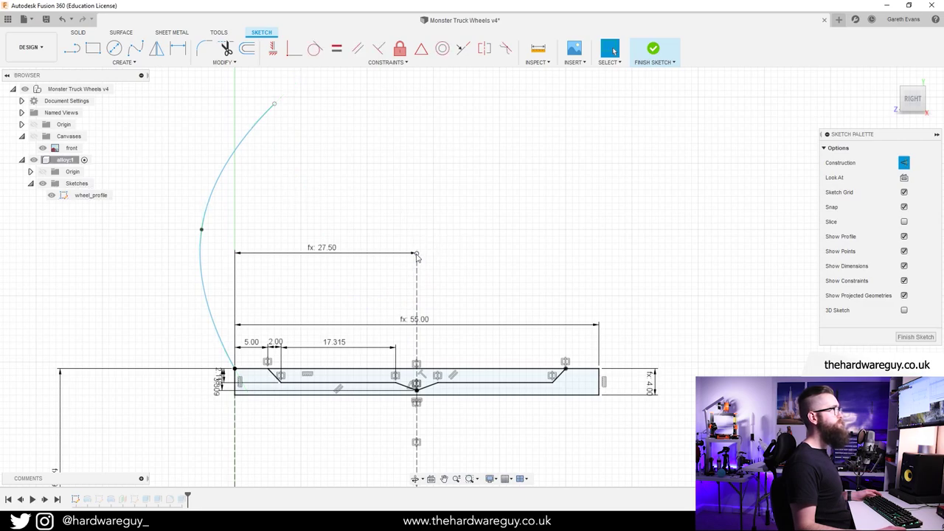
Extend the dashed vertical centre line upward until its upper end lies above the spline's open end.
drag(417, 256, 416, 70)
scroll(360, 164, down, 1)
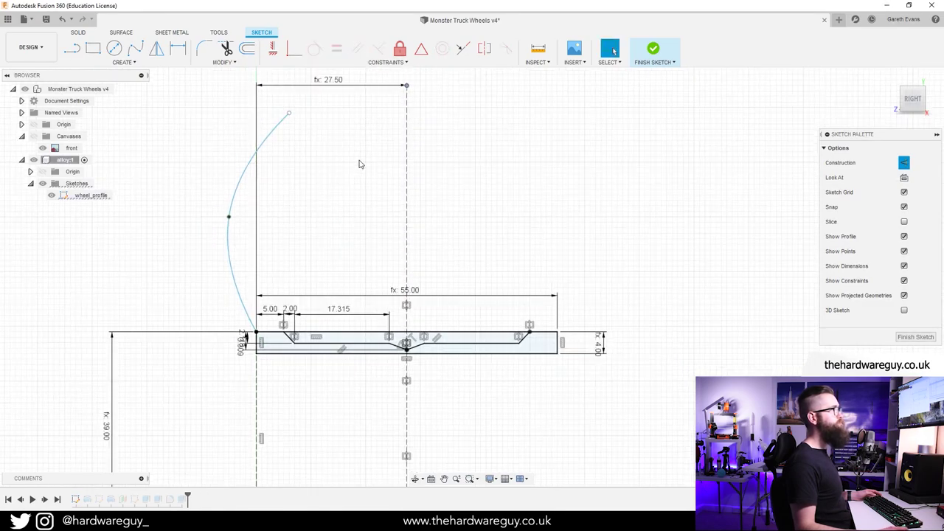
scroll(359, 164, down, 4)
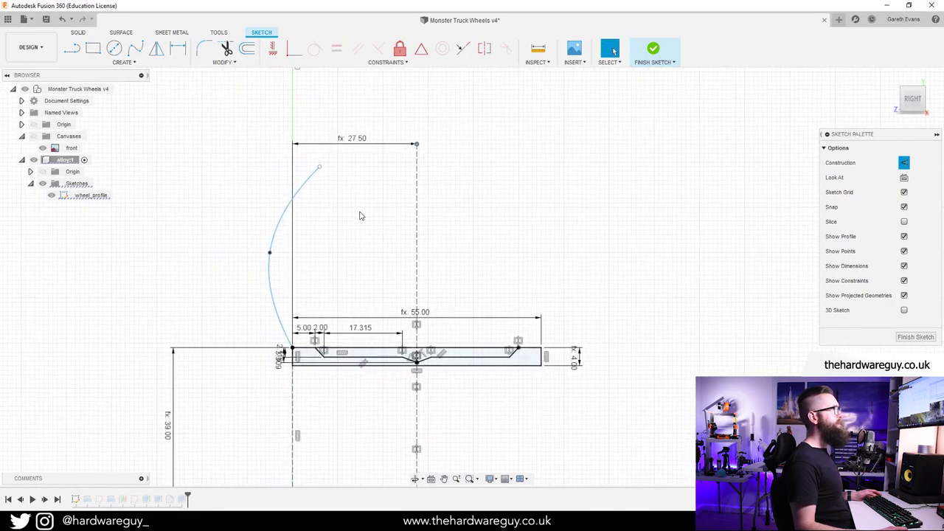
middle_drag(360, 215, 364, 179)
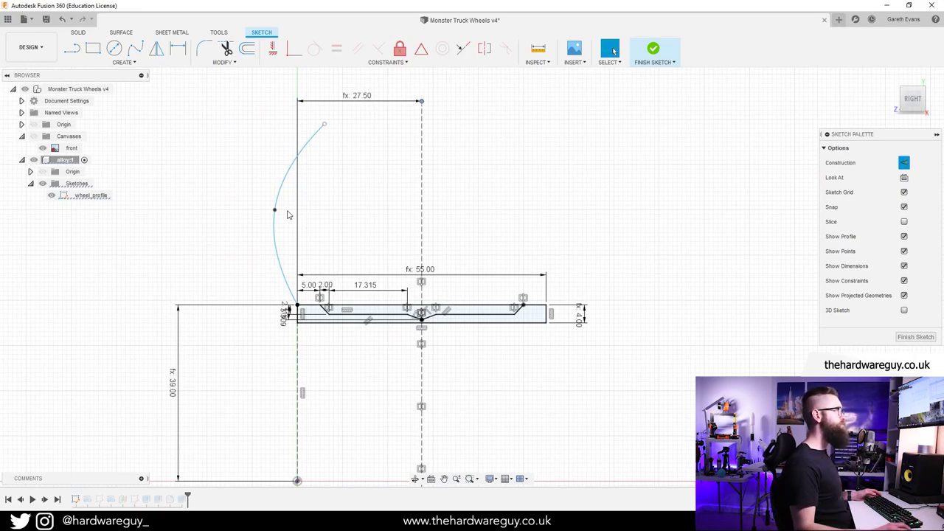
scroll(297, 304, down, 2)
middle_drag(287, 337, 294, 299)
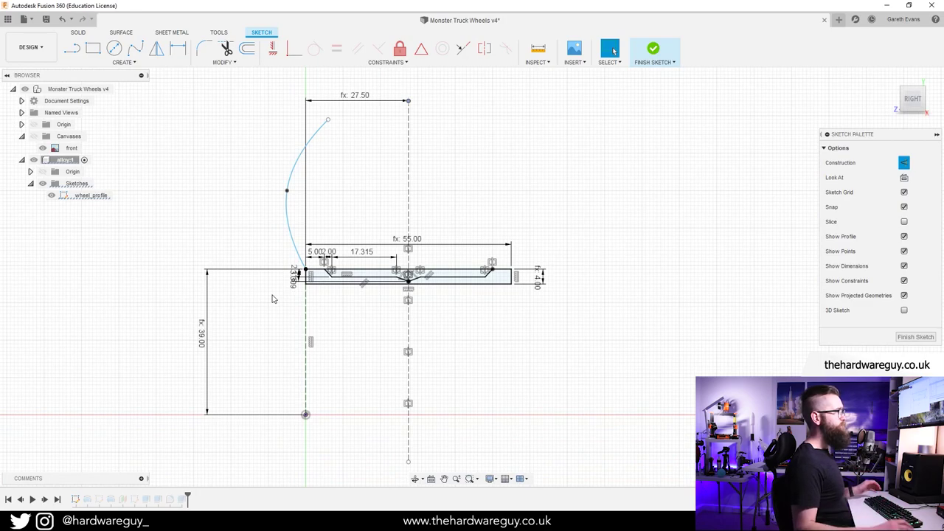
Inspect the expression behind the 39.00 radius dimension and leave it as it is.
double_click(202, 336)
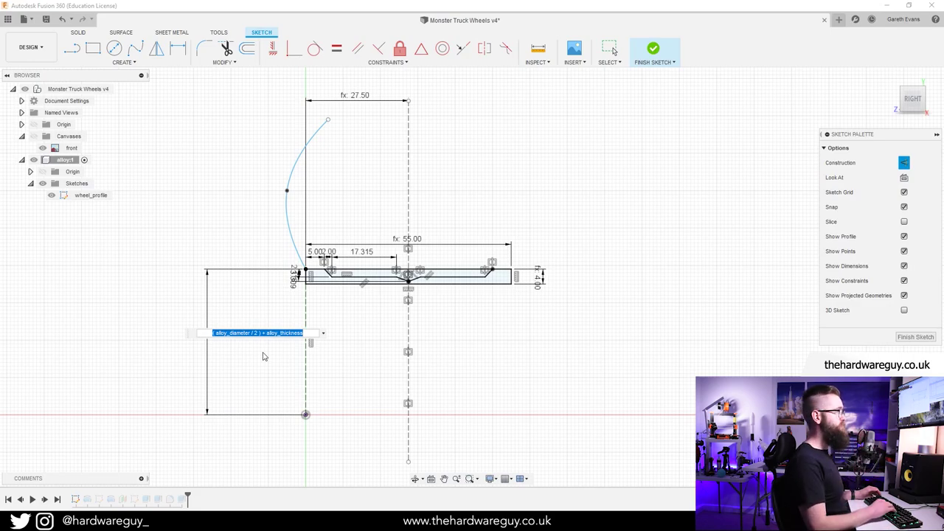
key(Return)
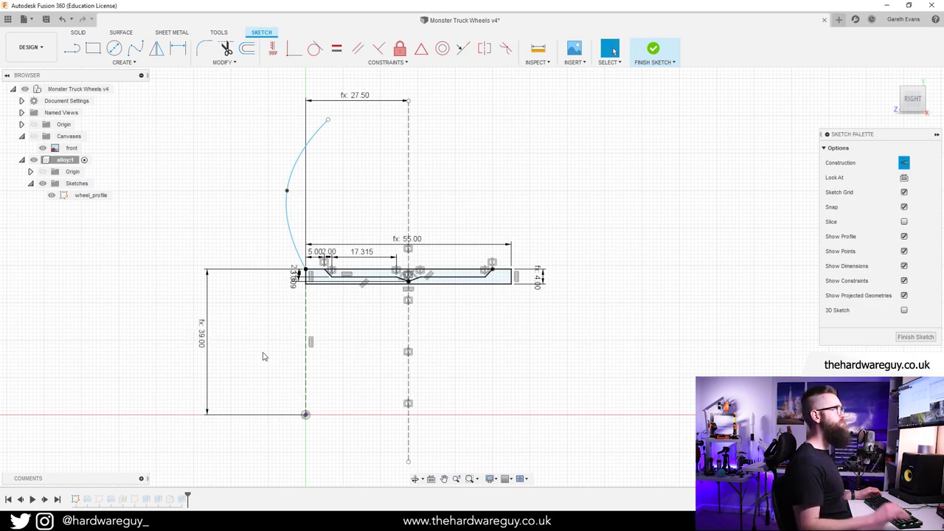
scroll(266, 300, down, 2)
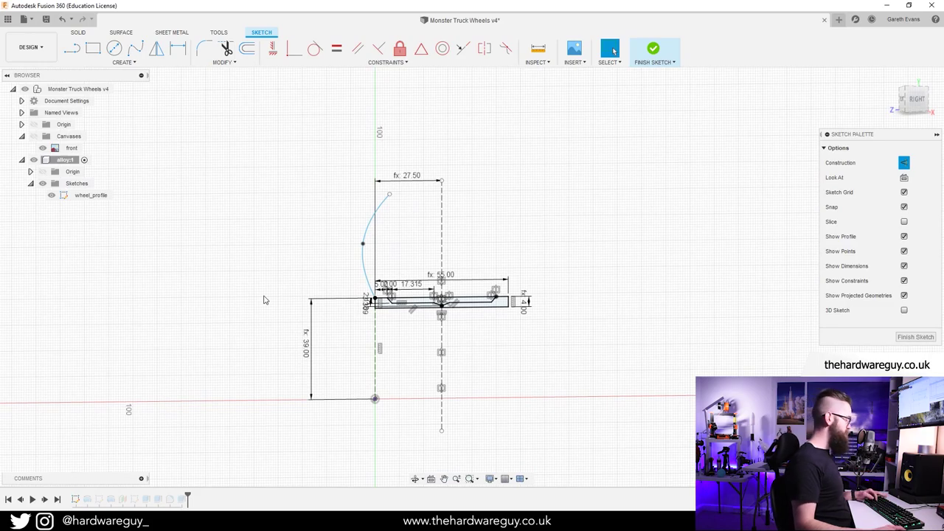
Add a vertical dimension between the rim profile's upper outer corner and the spline's middle fit point, placed outside the curve.
key(o)
scroll(362, 246, up, 3)
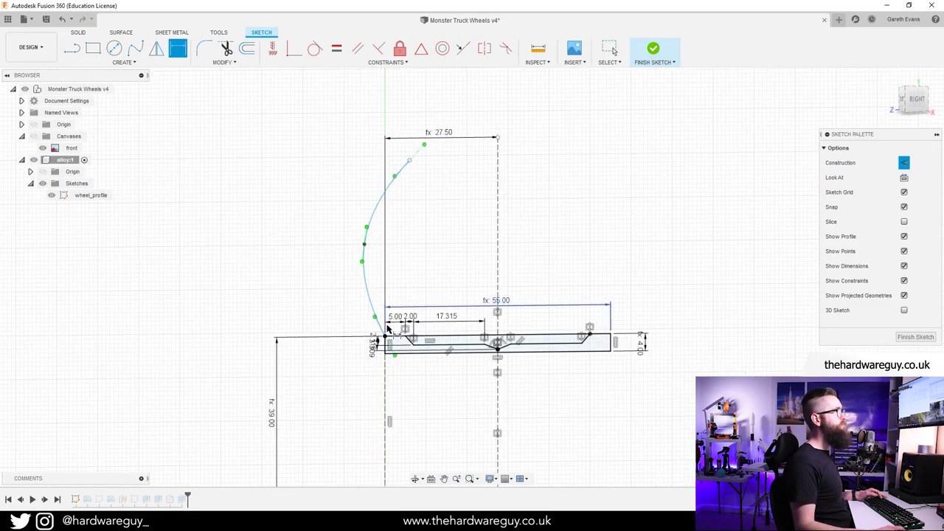
scroll(385, 337, up, 5)
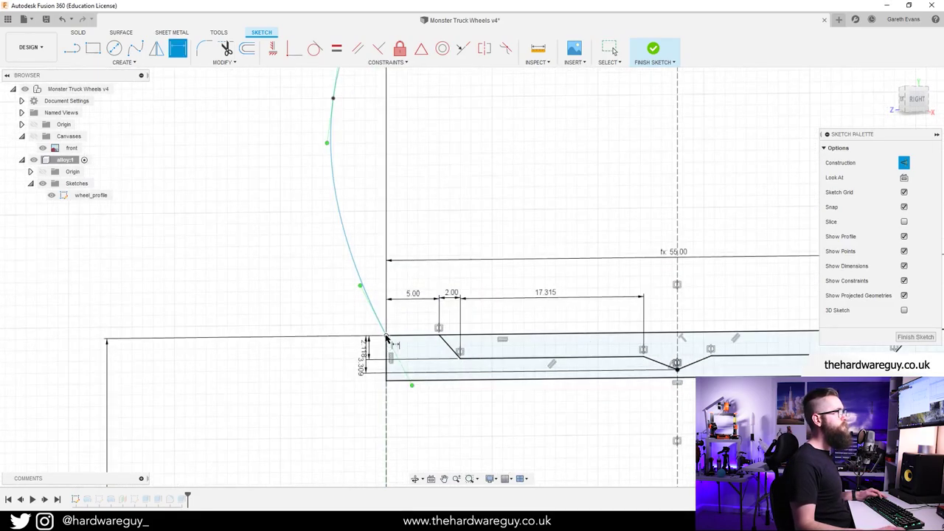
scroll(324, 236, down, 2)
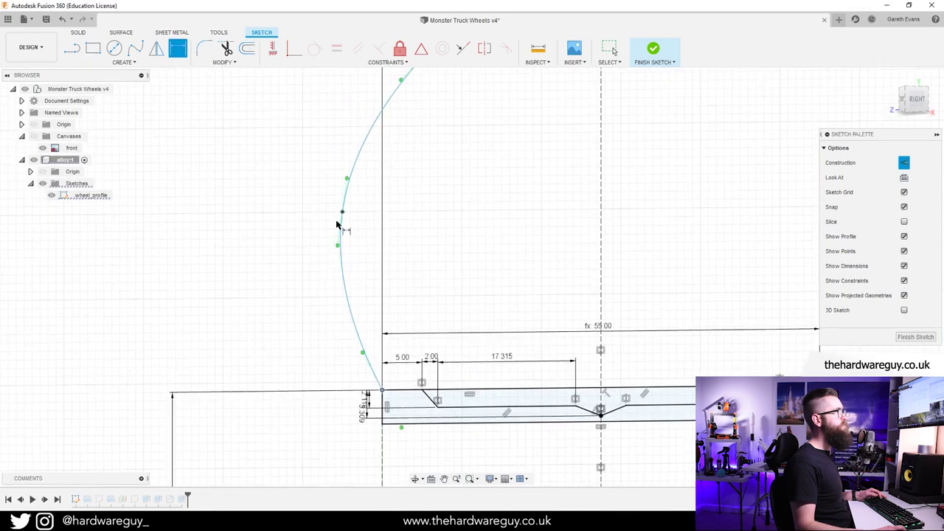
click(343, 214)
scroll(344, 214, up, 3)
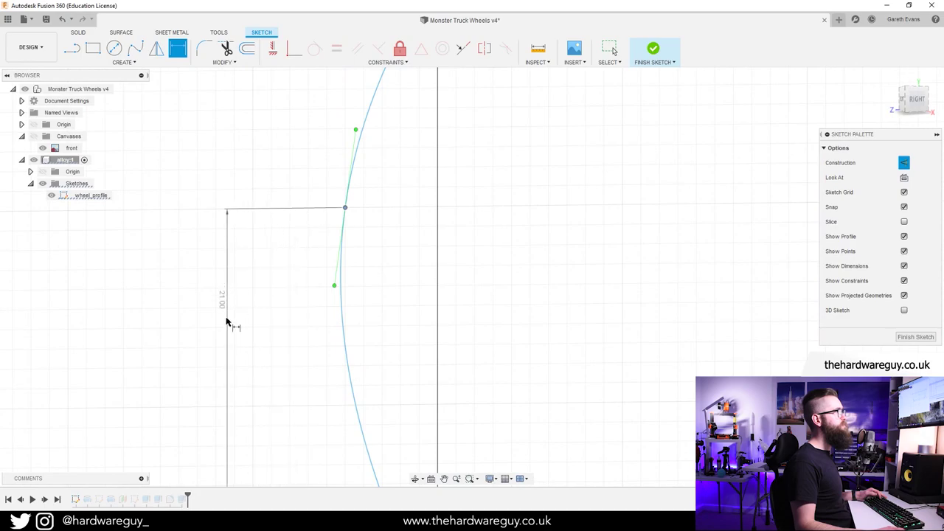
scroll(232, 340, down, 3)
click(139, 362)
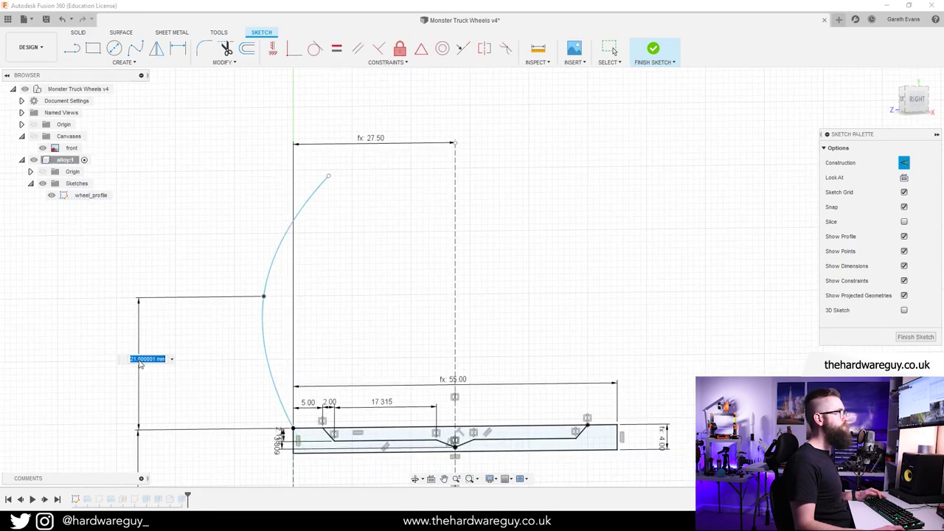
Set the new vertical dimension to the expression ((wheel_diameter / 2) - d2) - tire_tread_height.
scroll(82, 339, down, 3)
mouse_move(177, 297)
middle_down()
mouse_move(207, 280)
mouse_move(229, 244)
middle_up()
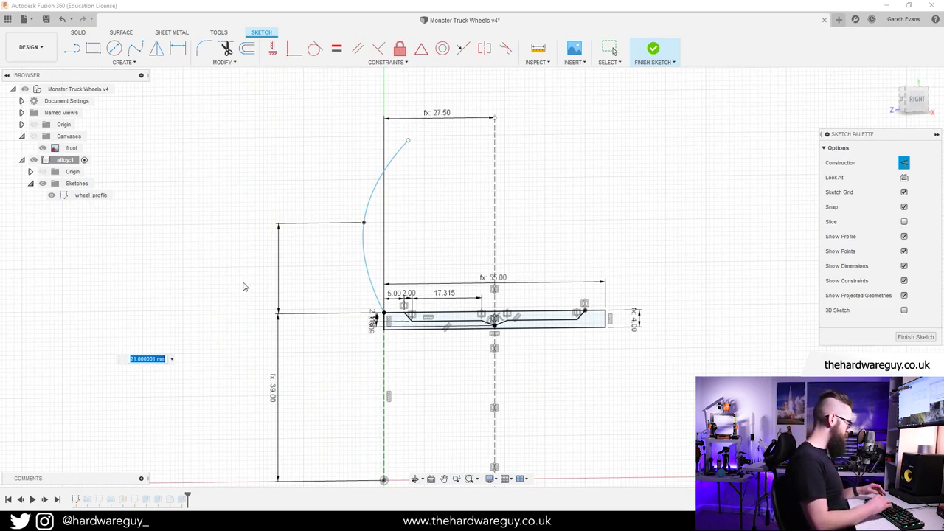
text(whee)
key(Return)
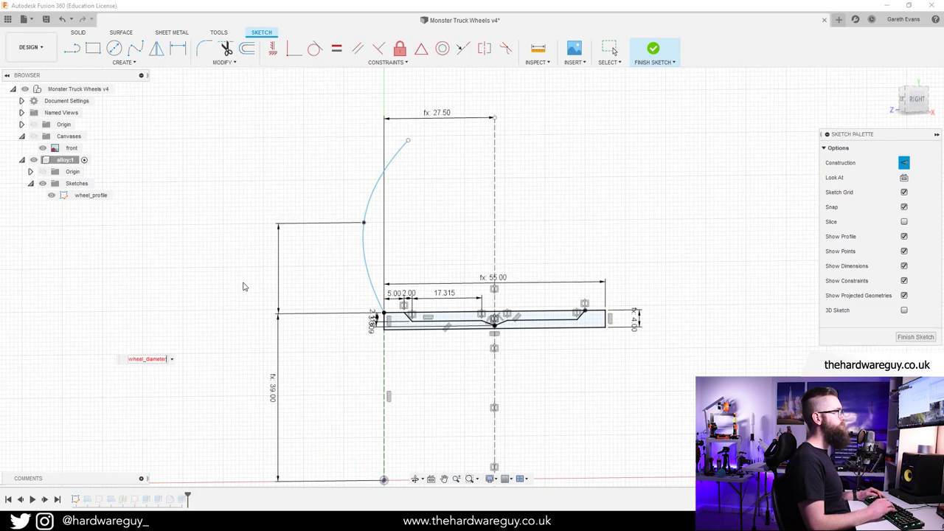
text(-)
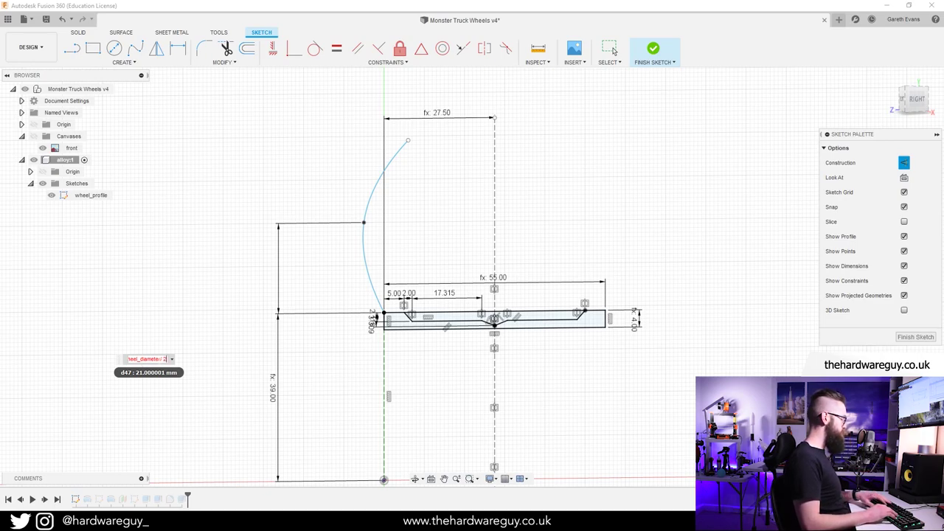
key(Left)
key(Left)
key(Left)
key(Left)
key(Left)
key(Left)
key(Left)
key(Left)
key(Left)
key(Left)
key(Left)
key(Left)
key(Left)
key(Left)
key(Left)
key(Left)
key(Left)
key(Left)
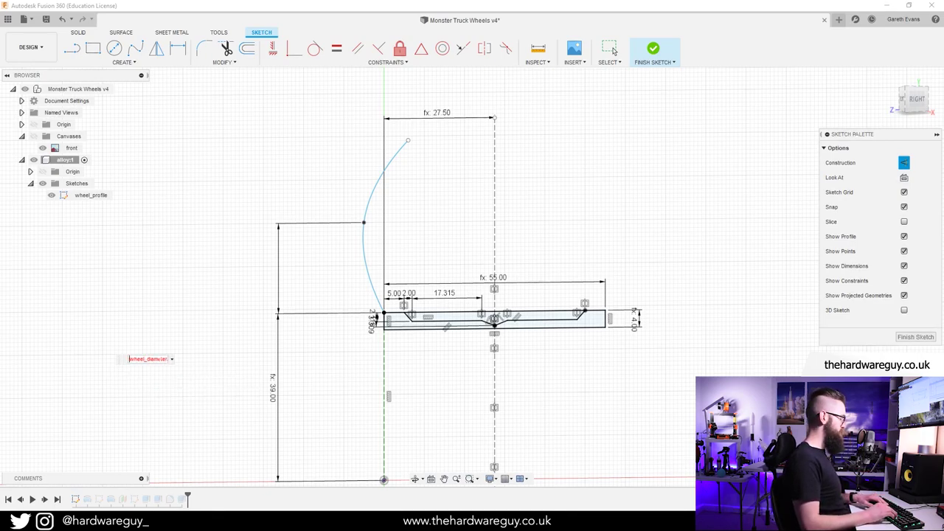
key(Right)
key(Right)
key(Right)
key(Right)
key(Right)
key(Right)
key(Right)
key(Right)
key(Right)
key(Right)
key(Right)
key(Right)
key(Right)
key(Right)
key(Right)
key(Right)
key(Right)
key(Right)
key(Right)
key(Right)
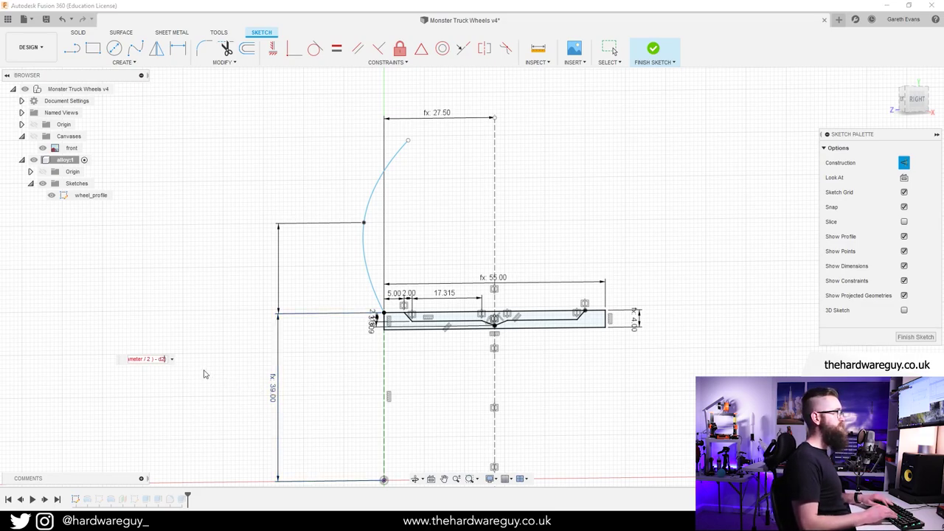
key(Home)
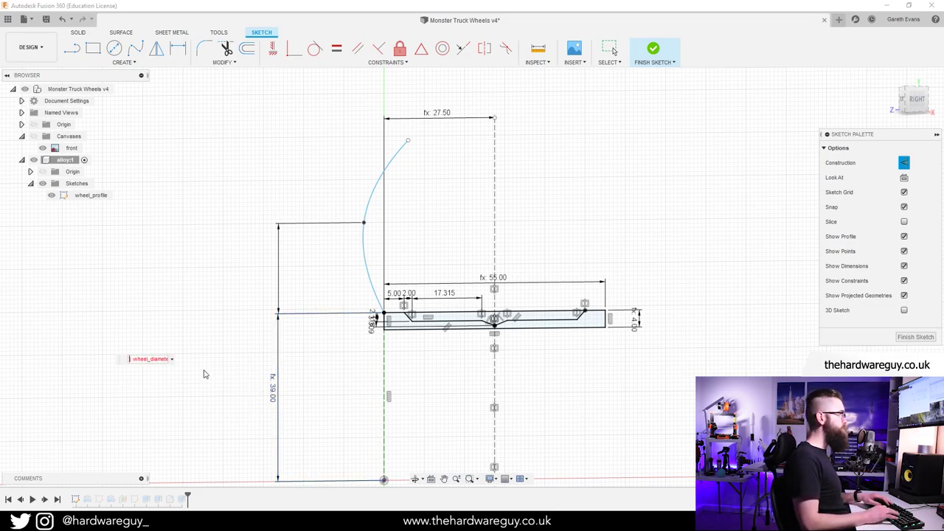
key(End)
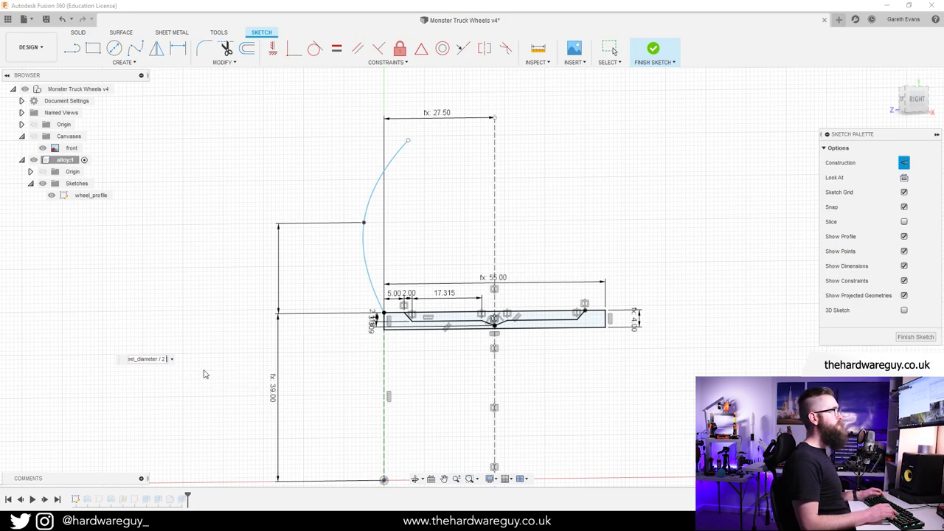
text() - d2) -)
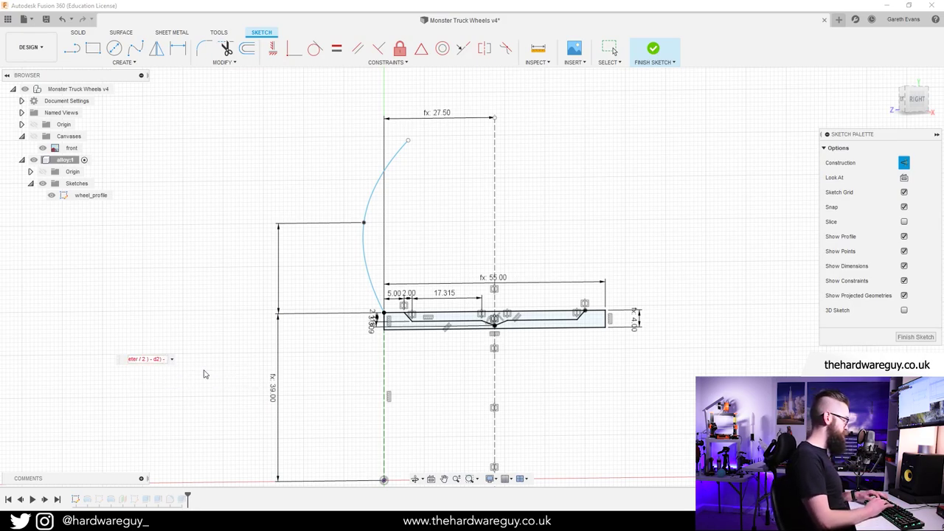
text( tire)
key(Return)
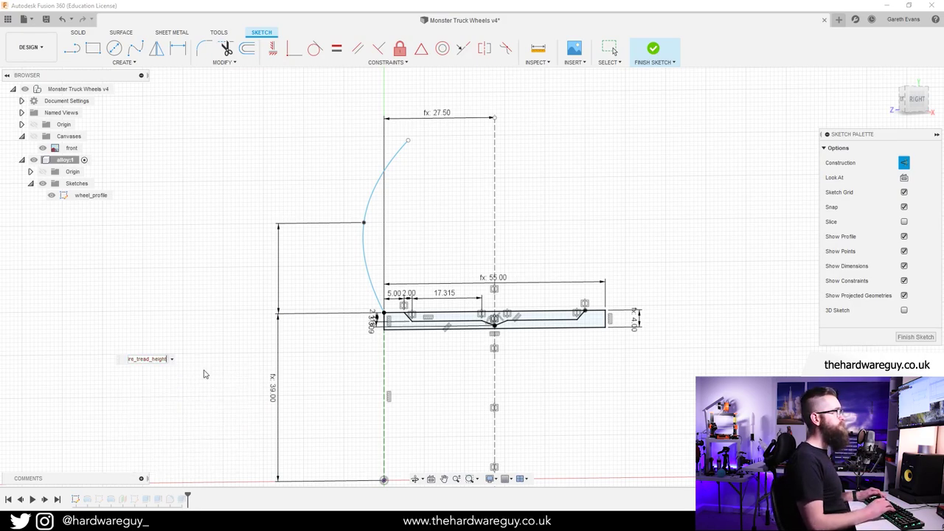
key(Return)
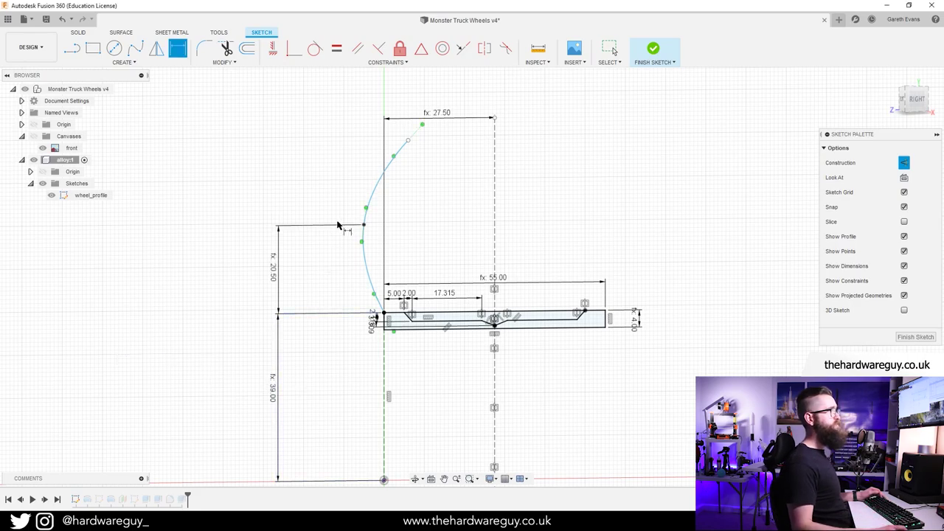
Test the spline's parametric height by setting the tire_tread_height user parameter to 15 mm and restoring it to 3 mm.
scroll(343, 233, up, 4)
scroll(330, 214, up, 2)
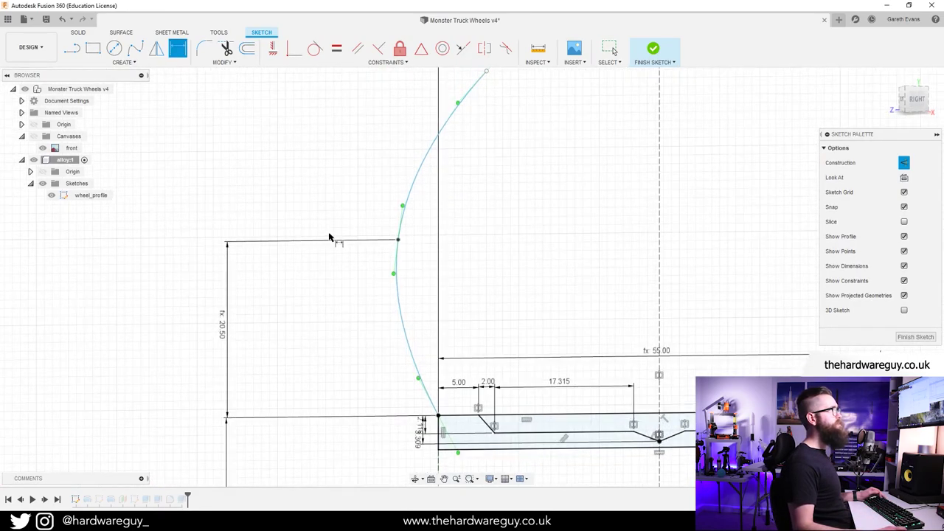
click(223, 63)
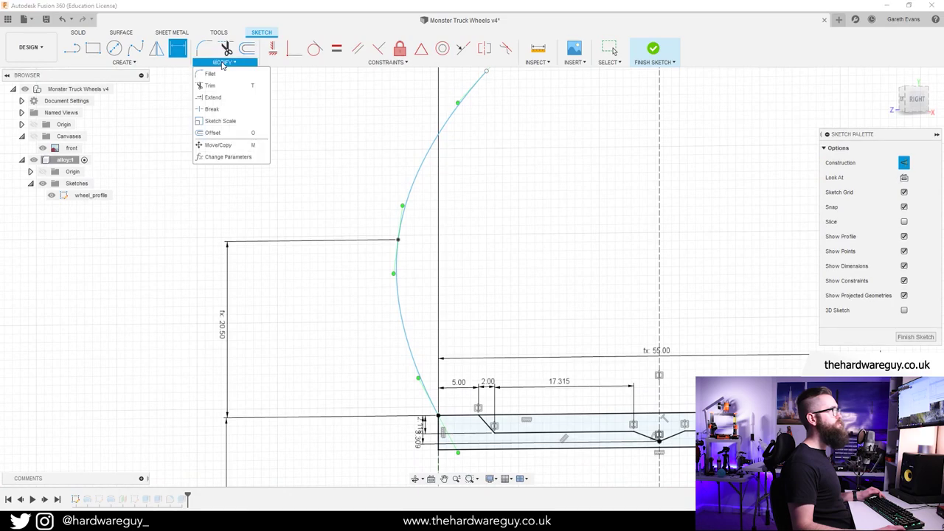
click(226, 157)
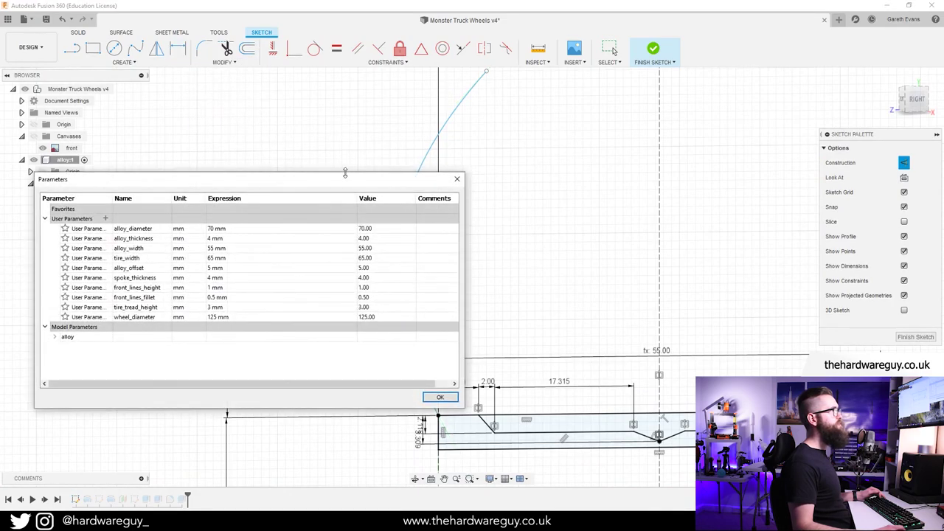
drag(346, 180, 833, 157)
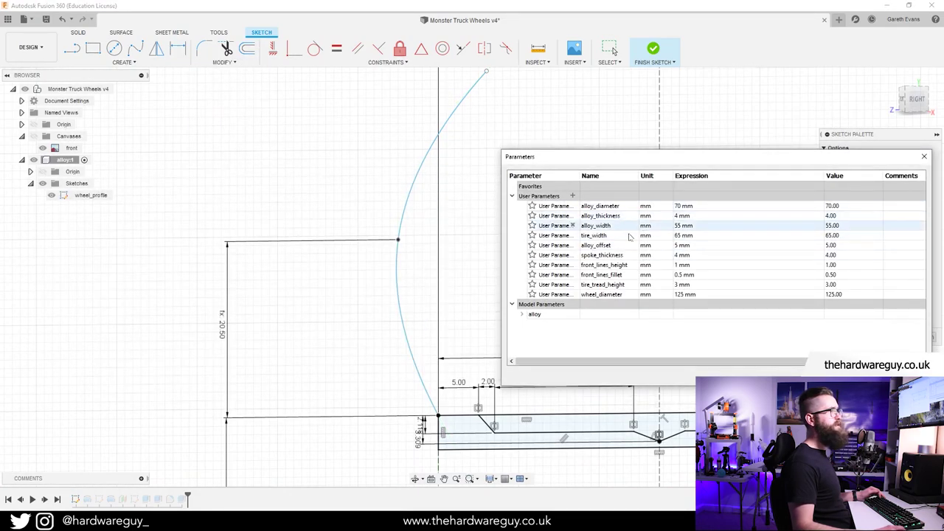
click(679, 286)
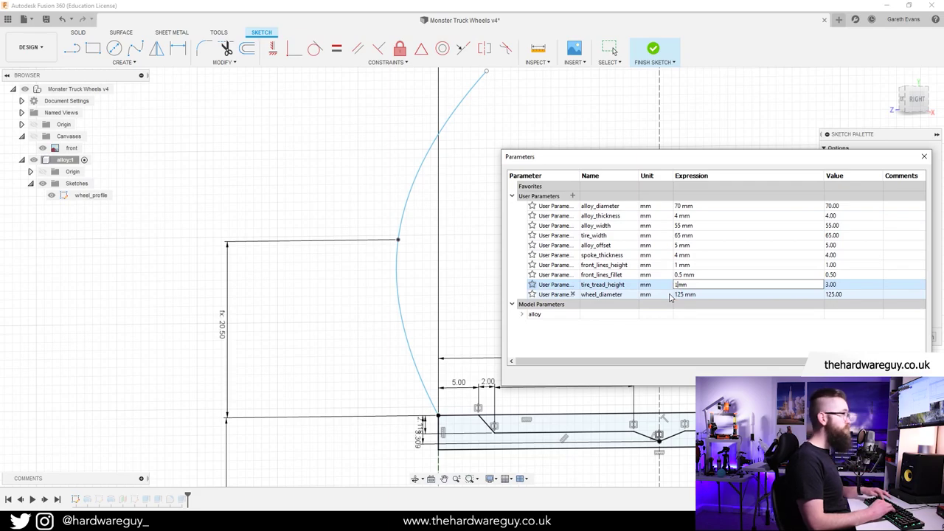
text(5)
key(Return)
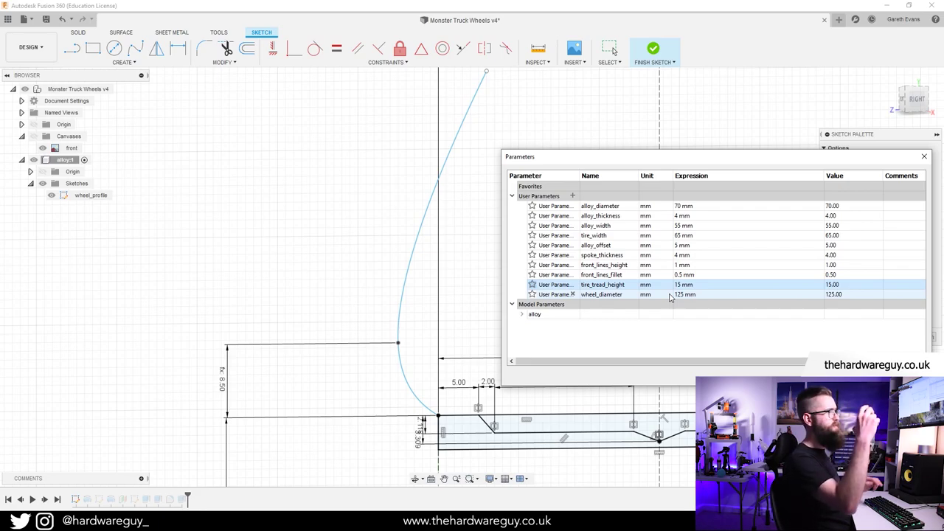
double_click(683, 284)
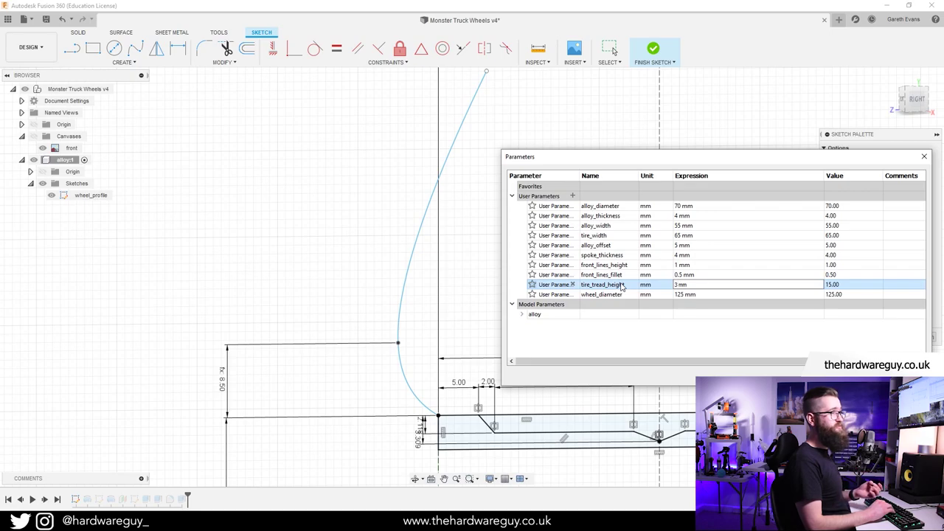
text(3)
key(Return)
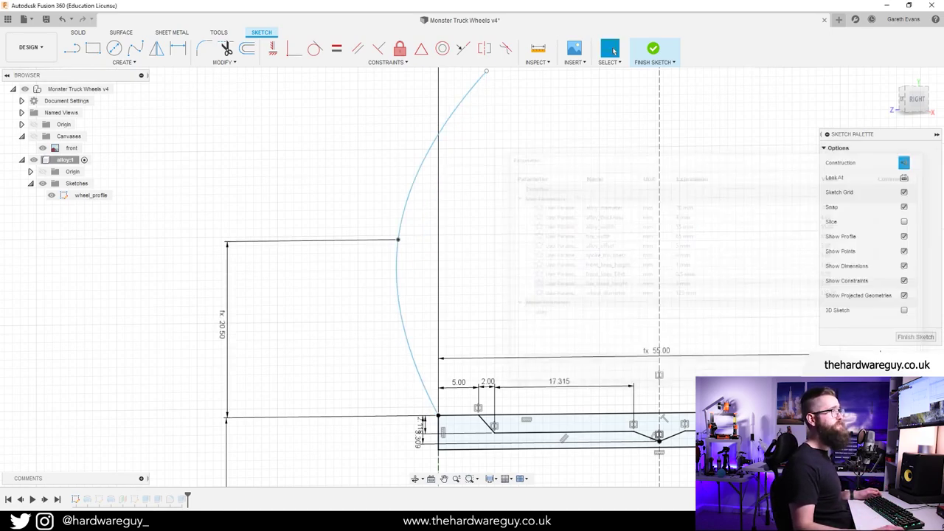
Move the spline's open upper end inward and upward, close to the dashed centre line and slightly above its upper end.
scroll(540, 337, down, 4)
mouse_move(574, 313)
middle_down()
mouse_move(464, 273)
mouse_move(456, 278)
middle_up()
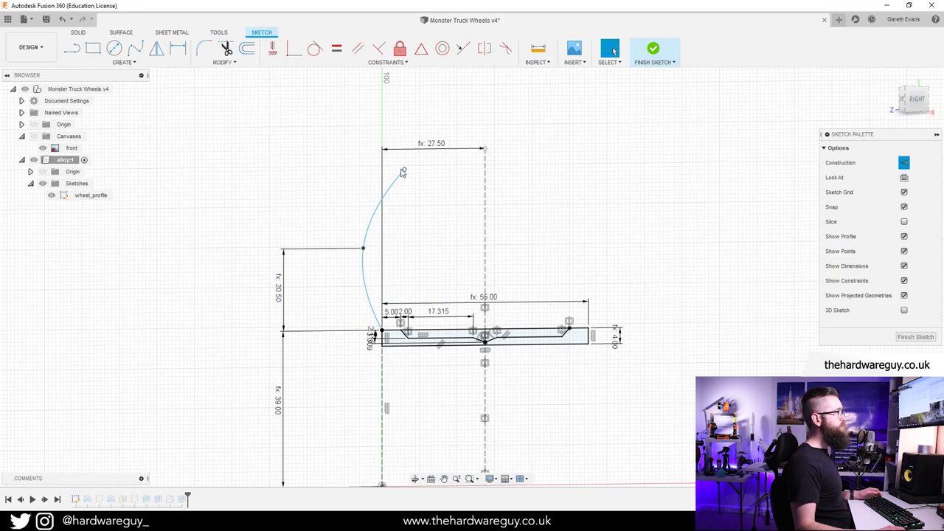
mouse_move(413, 173)
mouse_down()
mouse_move(430, 197)
mouse_move(446, 262)
mouse_move(425, 175)
mouse_move(525, 120)
mouse_move(468, 132)
mouse_up()
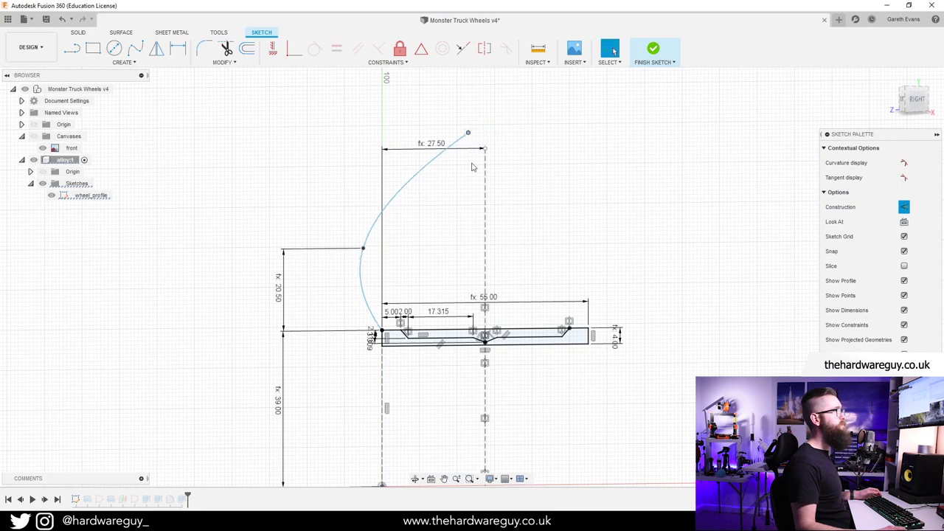
scroll(283, 225, down, 1)
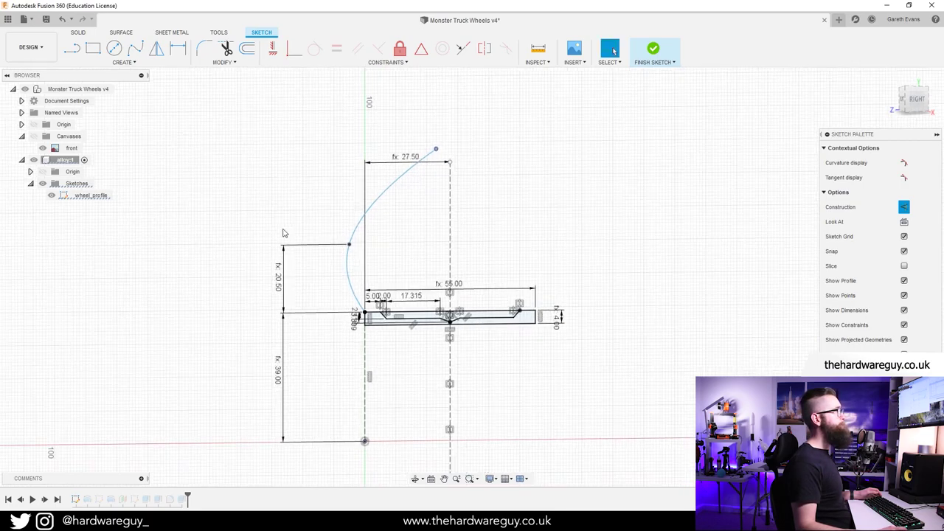
scroll(384, 243, up, 2)
middle_drag(403, 250, 334, 247)
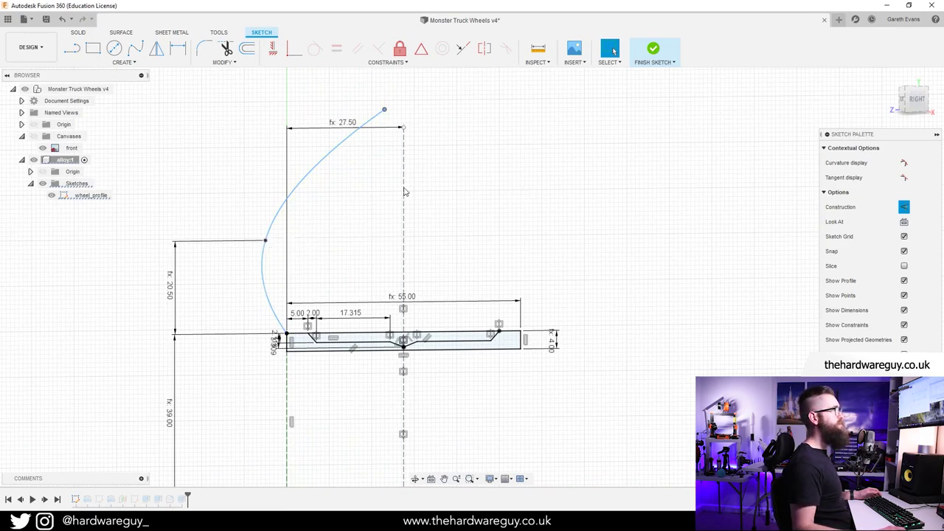
click(124, 62)
mouse_move(118, 107)
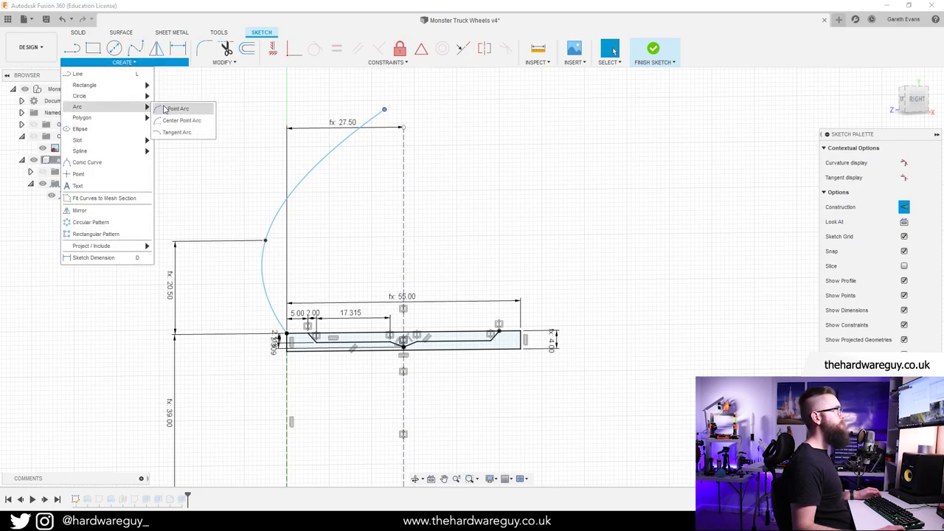
click(174, 109)
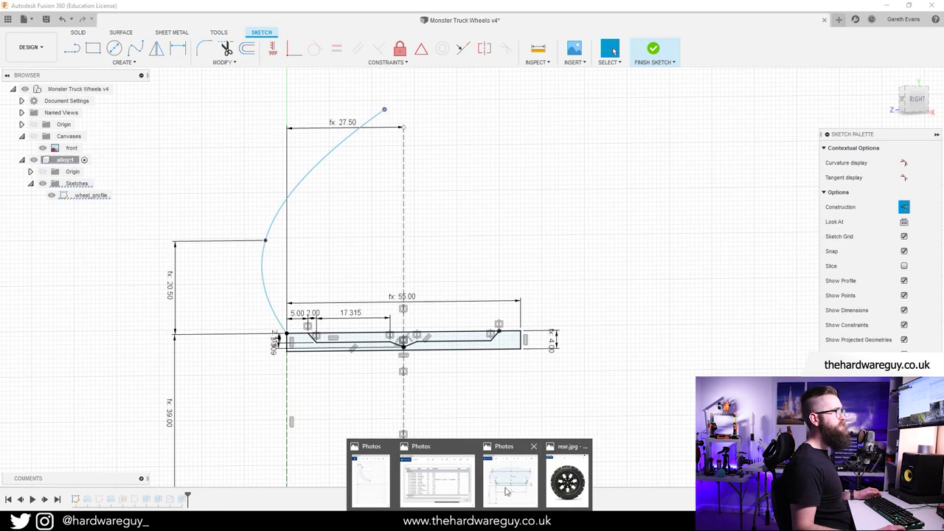
Switch to the Photos app to examine the tyre's outer shape in rear.jpg and top_view.jpg, and return to the sketch.
click(568, 483)
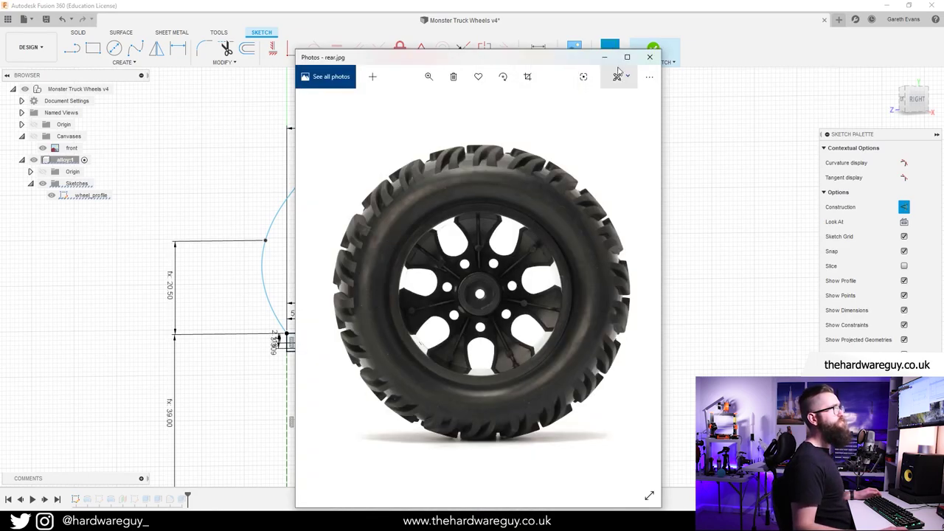
key(Right)
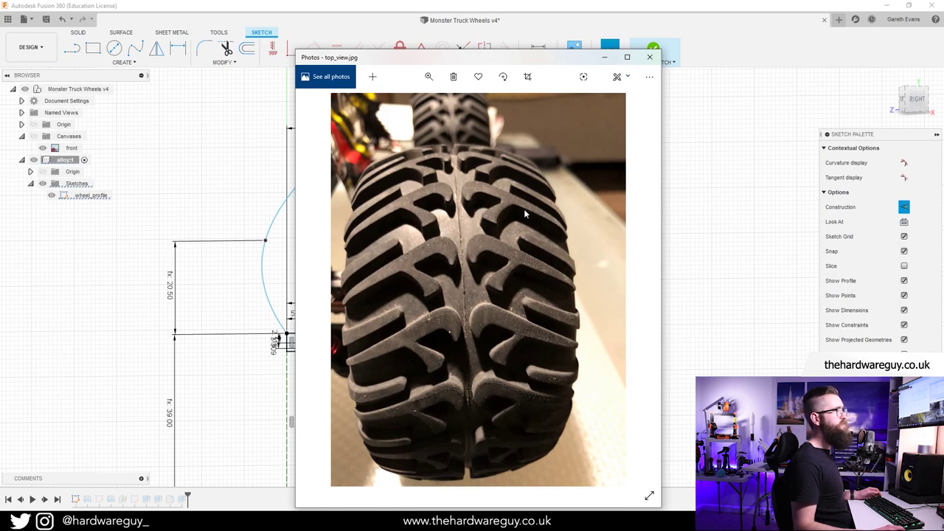
click(608, 59)
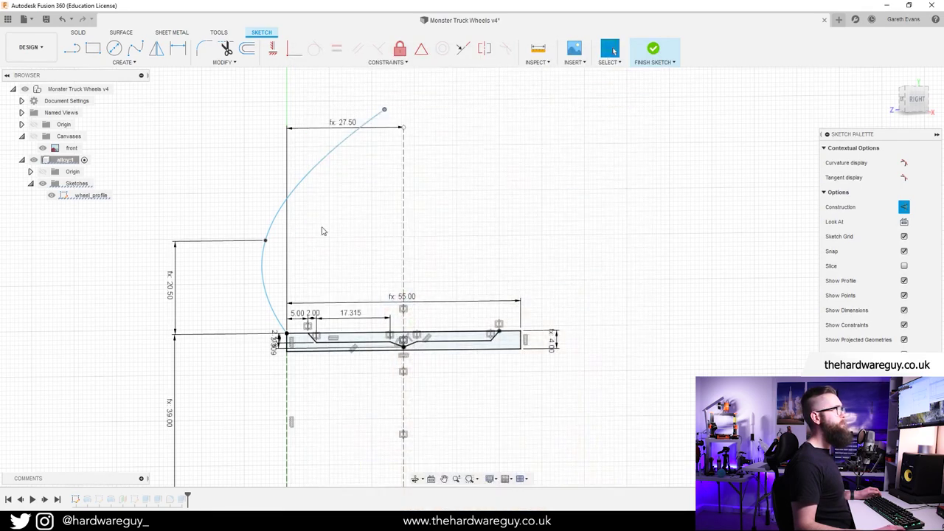
click(125, 63)
mouse_move(118, 109)
click(166, 110)
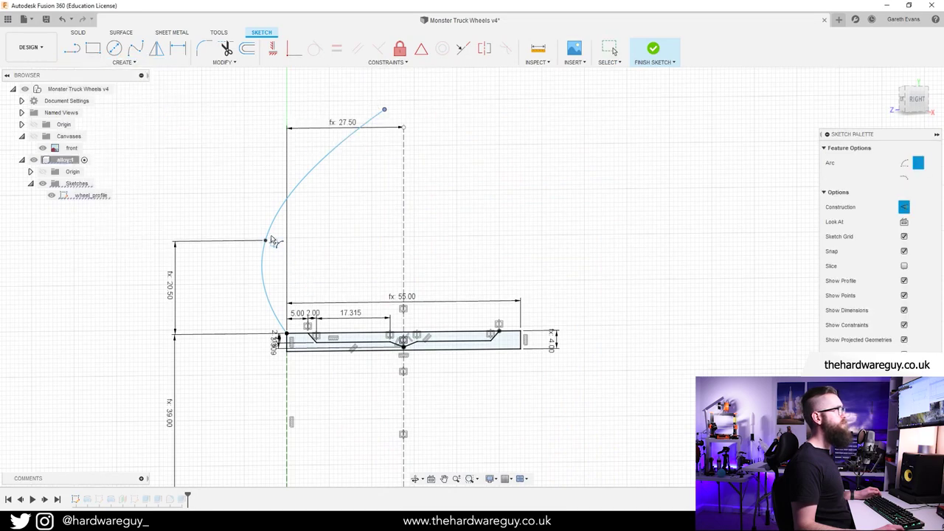
click(266, 240)
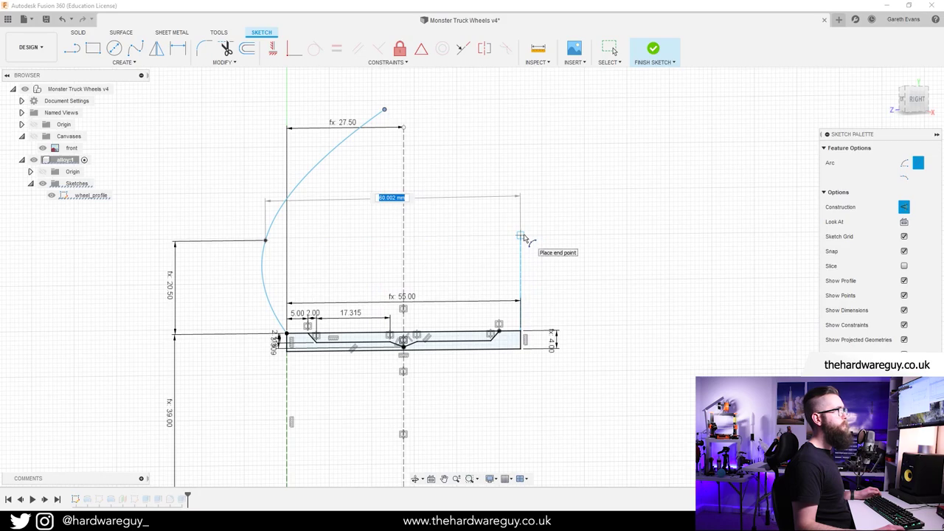
click(520, 239)
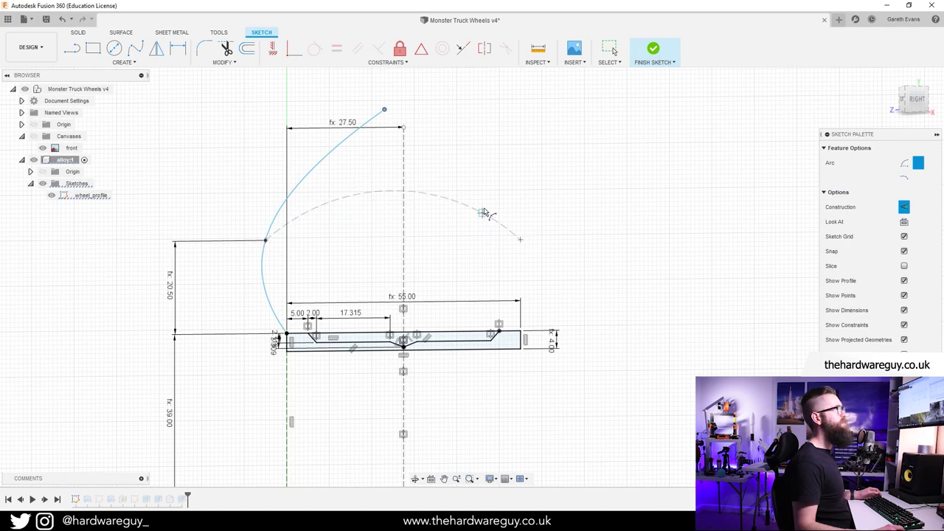
key(Escape)
Draw a horizontal construction line 77 mm long from the spline's middle point, across the dashed centre line and beyond the alloy's far edge.
scroll(356, 219, up, 3)
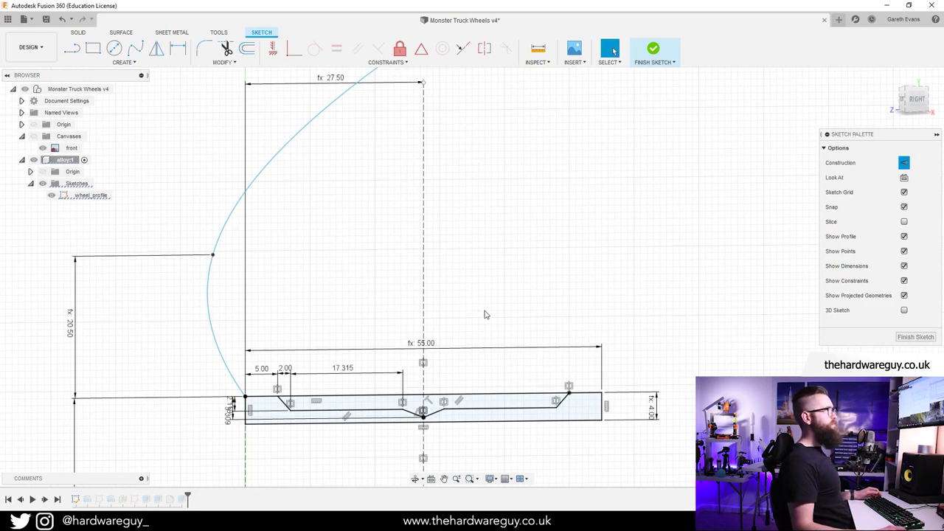
mouse_move(410, 267)
middle_down()
mouse_move(341, 251)
mouse_move(439, 254)
mouse_move(422, 252)
middle_up()
scroll(339, 248, down, 1)
scroll(435, 248, down, 4)
key(l)
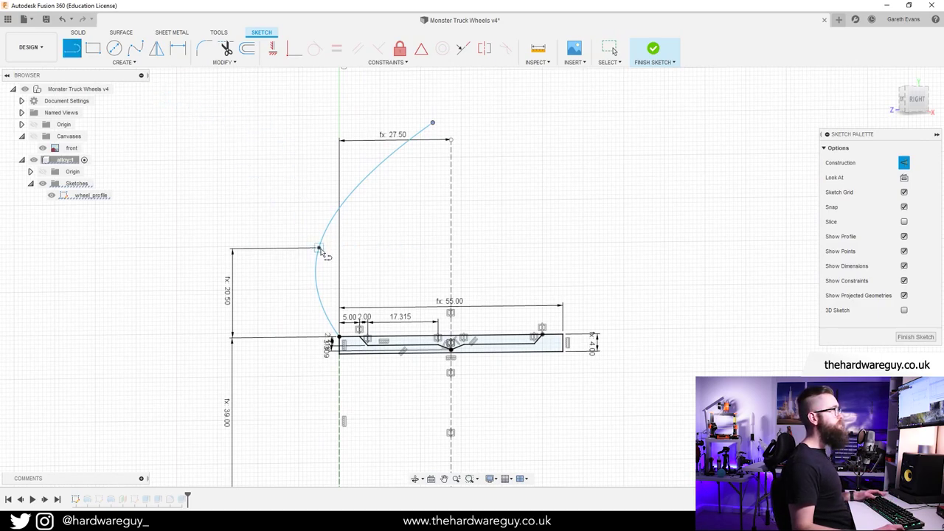
click(319, 248)
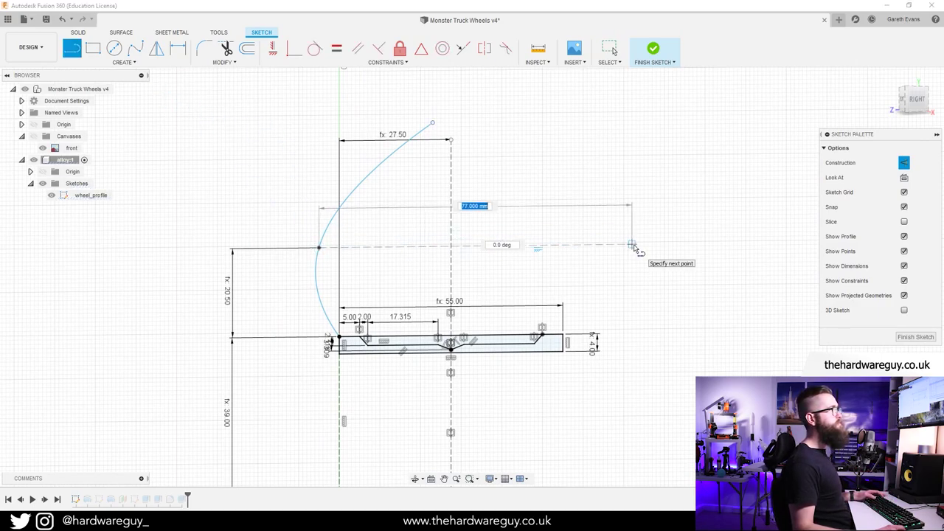
click(632, 244)
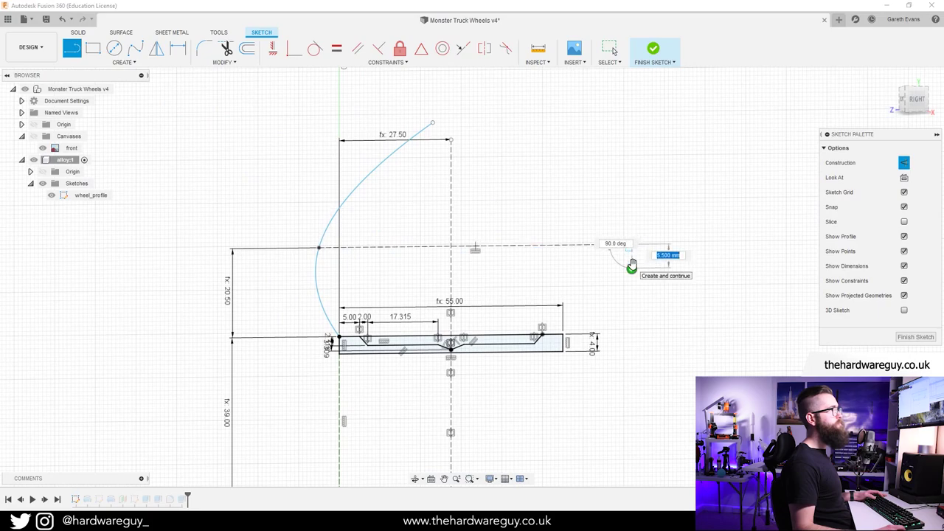
key(Escape)
scroll(517, 246, up, 3)
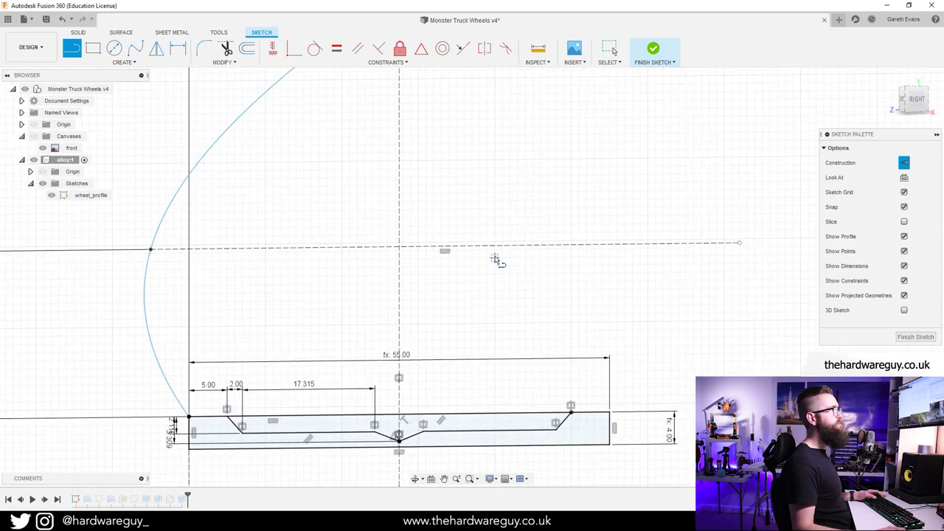
scroll(495, 259, down, 1)
key(Escape)
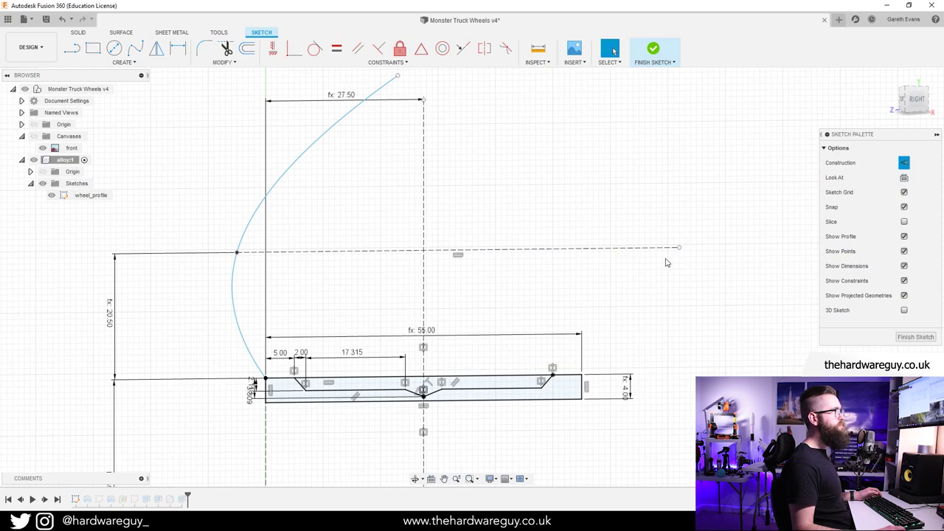
Mirror the tyre sidewall spline about the dashed vertical centre line.
middle_drag(292, 190, 288, 221)
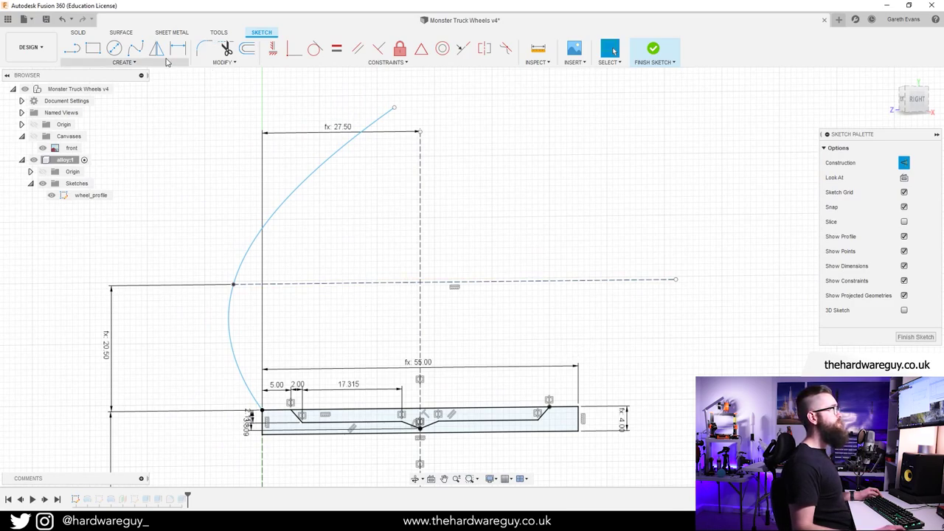
click(115, 63)
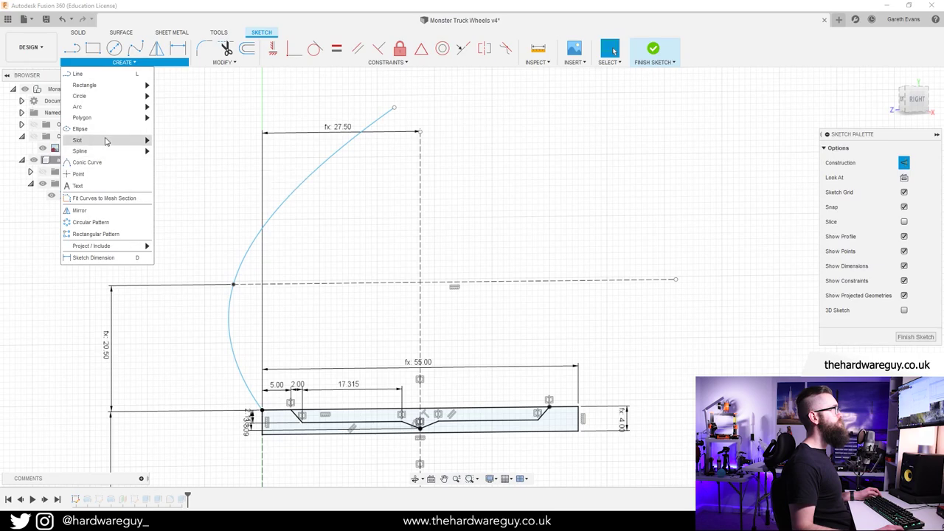
click(101, 212)
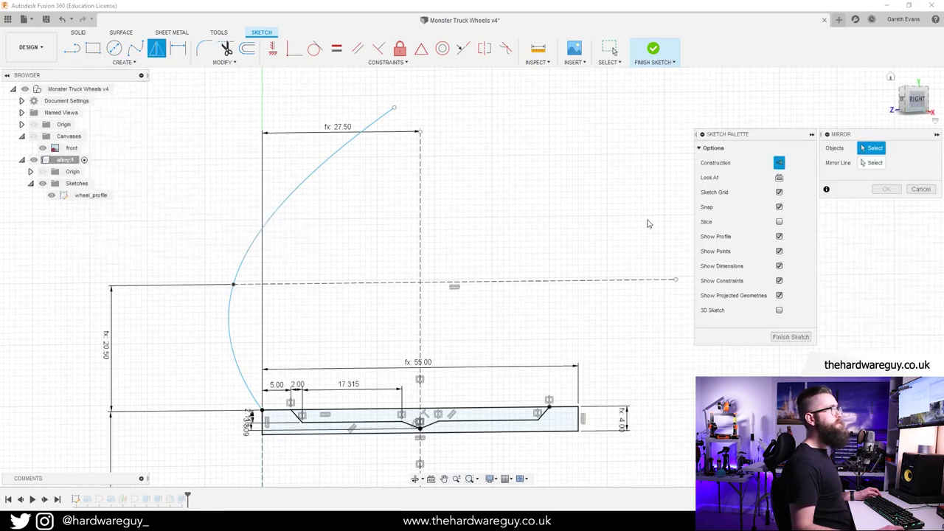
click(245, 266)
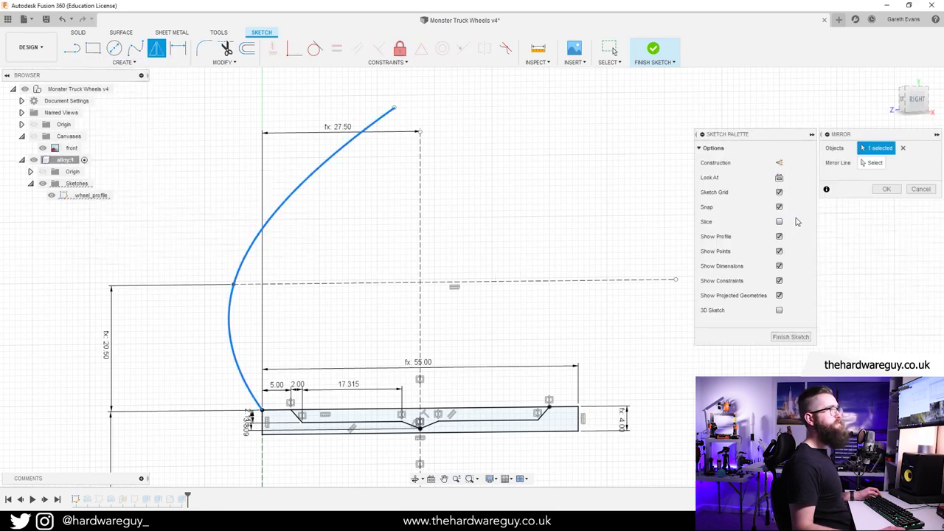
click(873, 163)
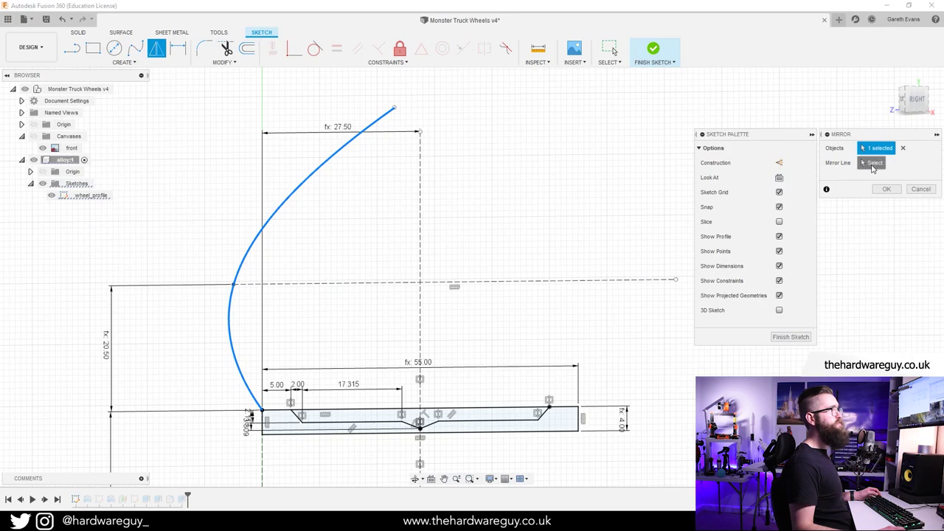
click(421, 250)
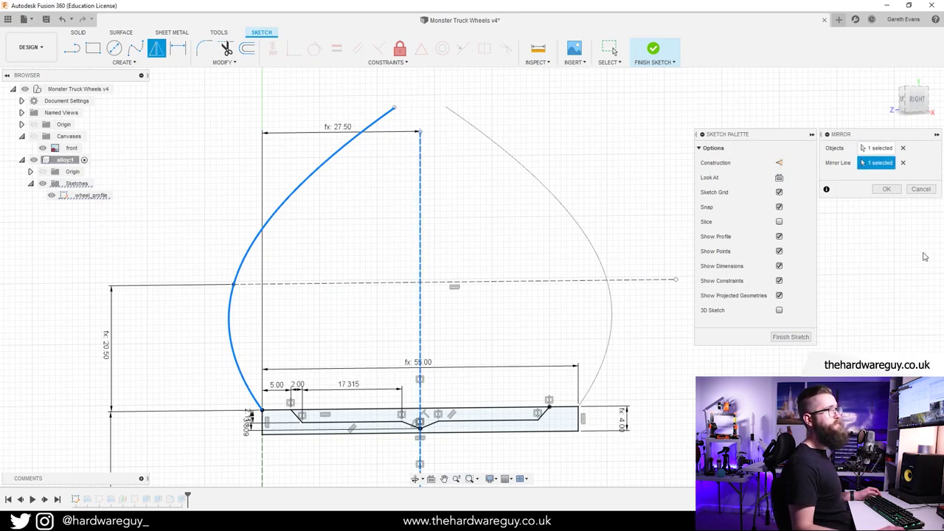
click(887, 189)
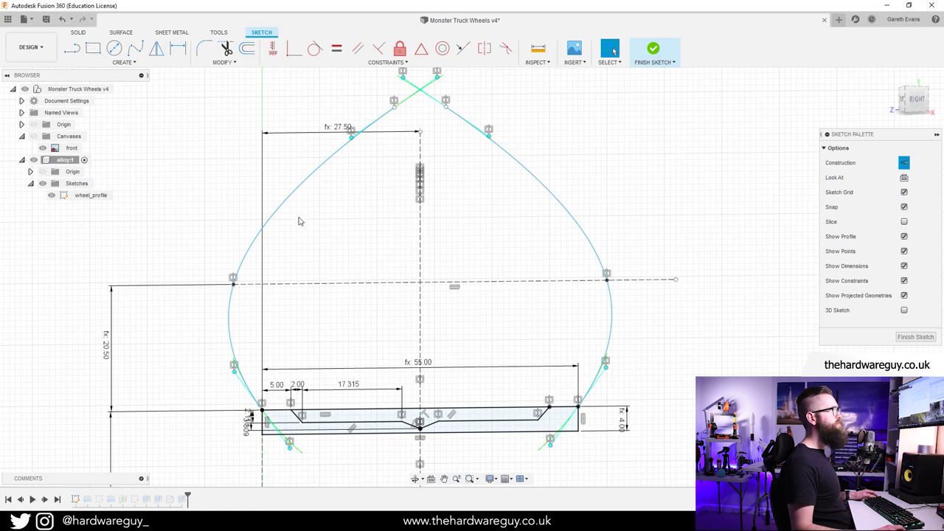
Draw a shallow 3-point construction arc between the middle points of the two sidewall splines, bulging upward through a point on the centre line.
click(114, 62)
mouse_move(116, 150)
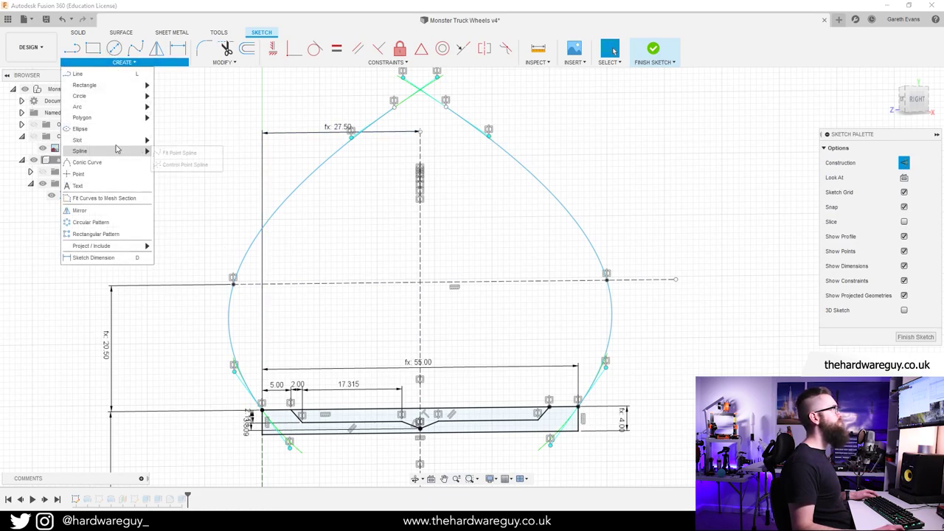
mouse_move(118, 106)
click(183, 110)
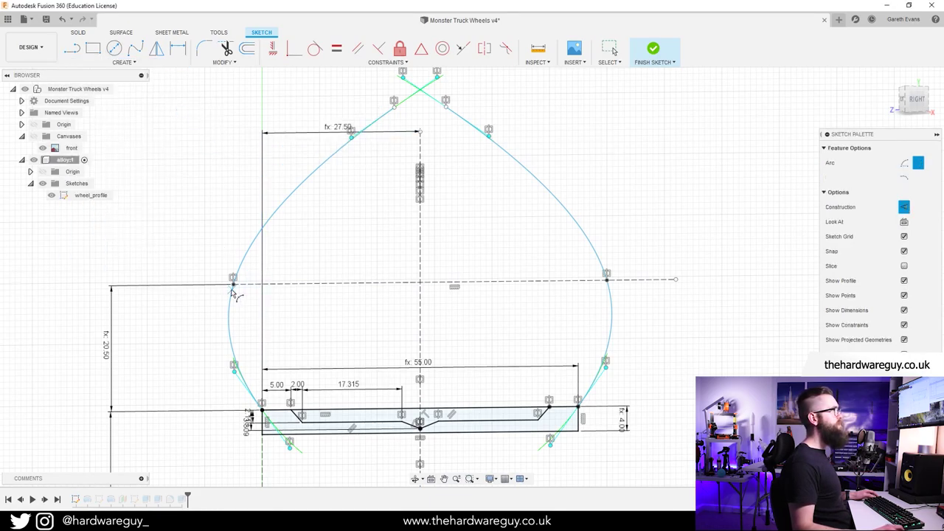
click(234, 280)
click(607, 275)
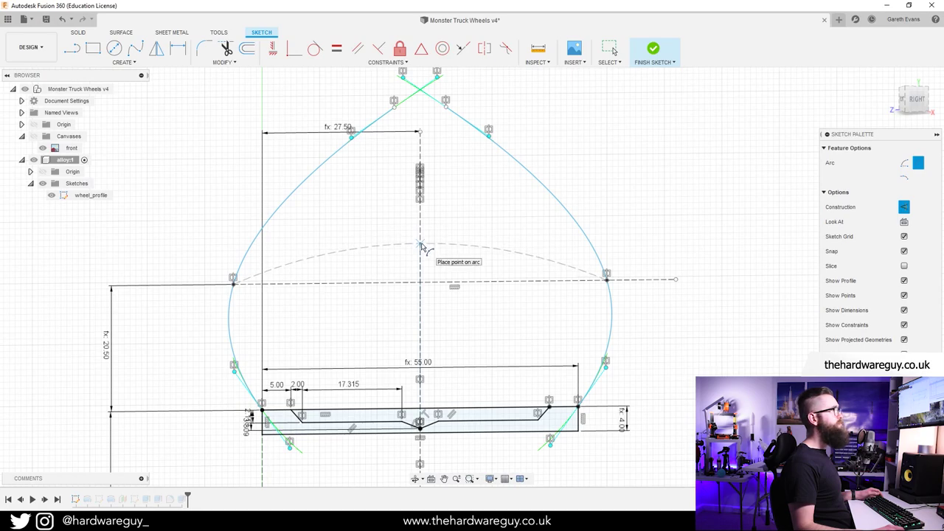
click(421, 245)
key(Escape)
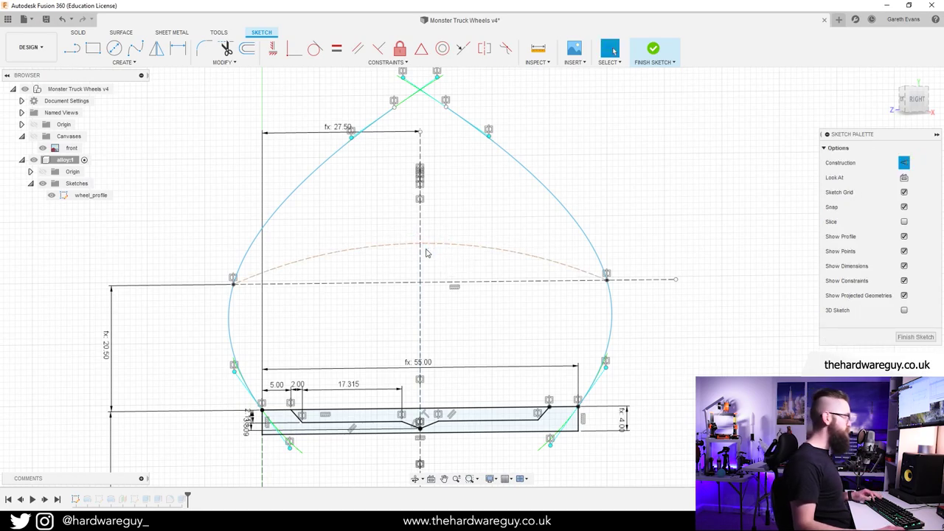
Convert the new arc from construction to normal geometry and dimension its radius.
click(428, 246)
right_click(427, 246)
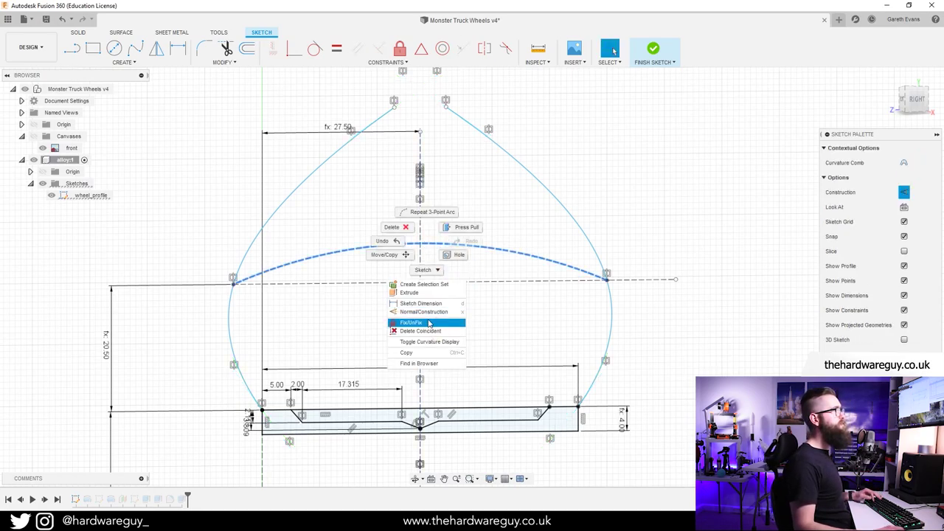
click(443, 318)
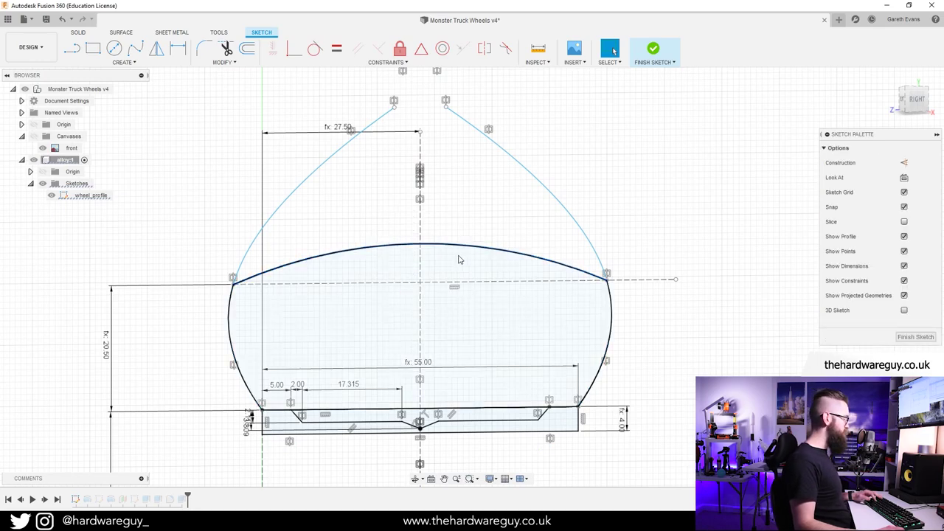
key(d)
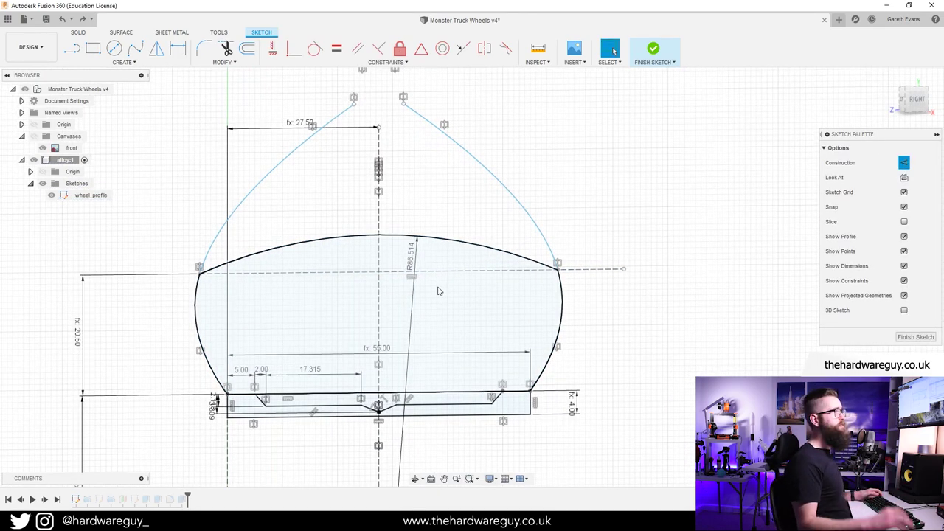
scroll(354, 297, up, 3)
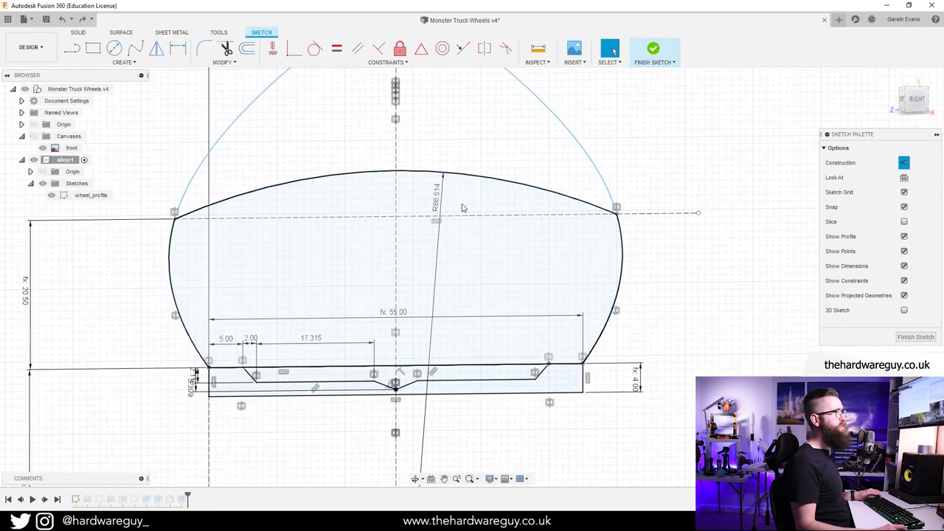
scroll(463, 209, down, 3)
Switch to the Photos app to examine the tyre's overall dimensions in dimensions.jpg, and return to the sketch.
click(470, 521)
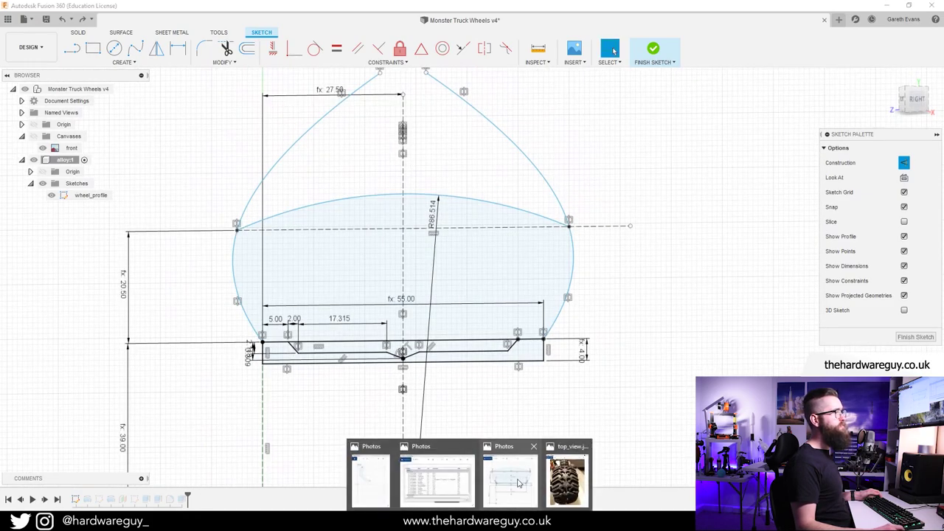
click(566, 476)
key(Left)
key(Right)
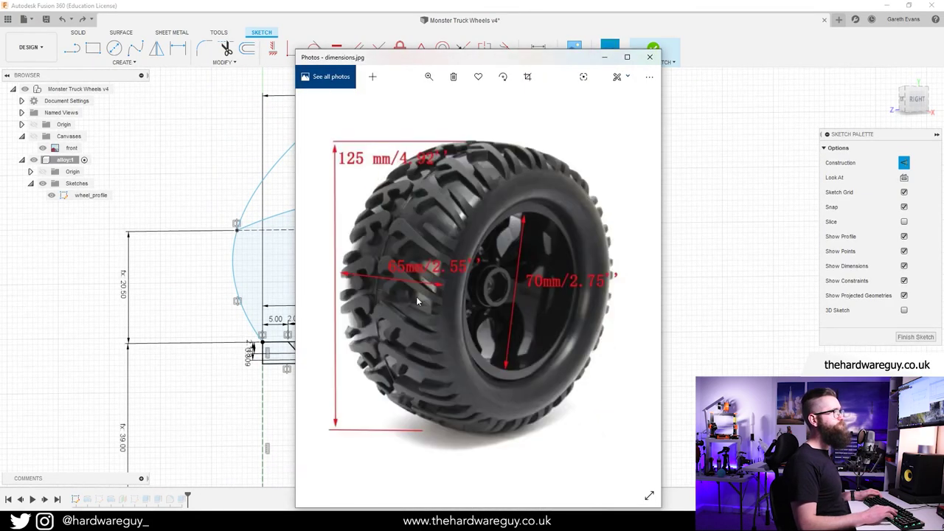
click(610, 57)
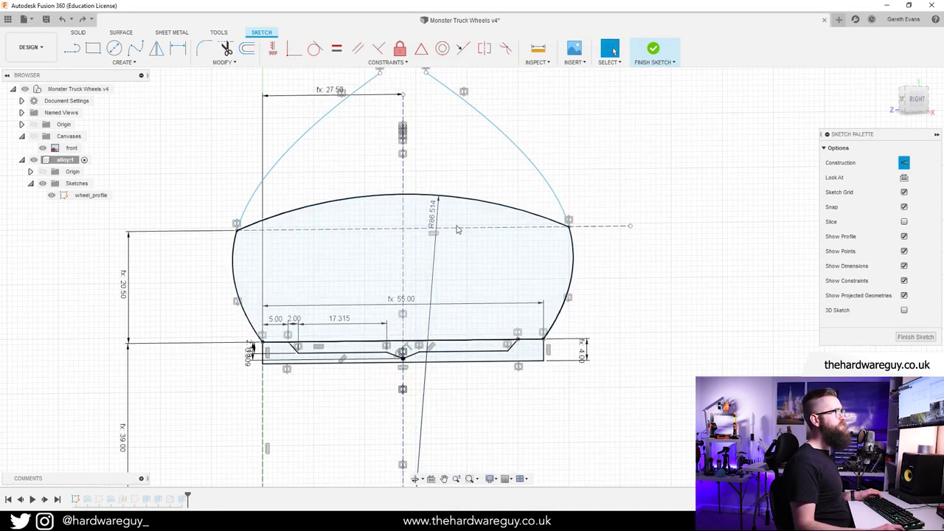
Add a 5 mm horizontal dimension between the original spline's middle point and the alloy's adjacent vertical edge.
scroll(453, 222, down, 2)
middle_drag(473, 399, 478, 382)
scroll(399, 271, up, 2)
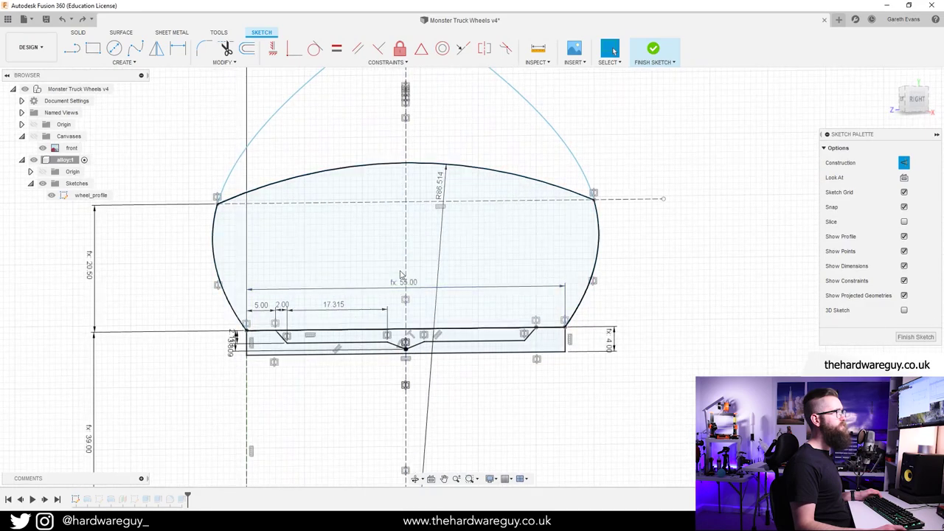
middle_drag(366, 232, 377, 292)
key(d)
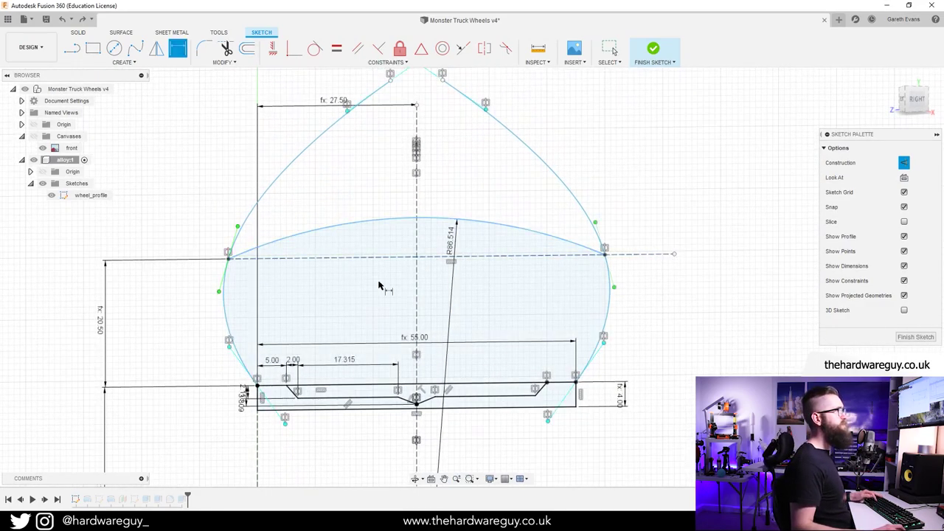
scroll(241, 282, up, 2)
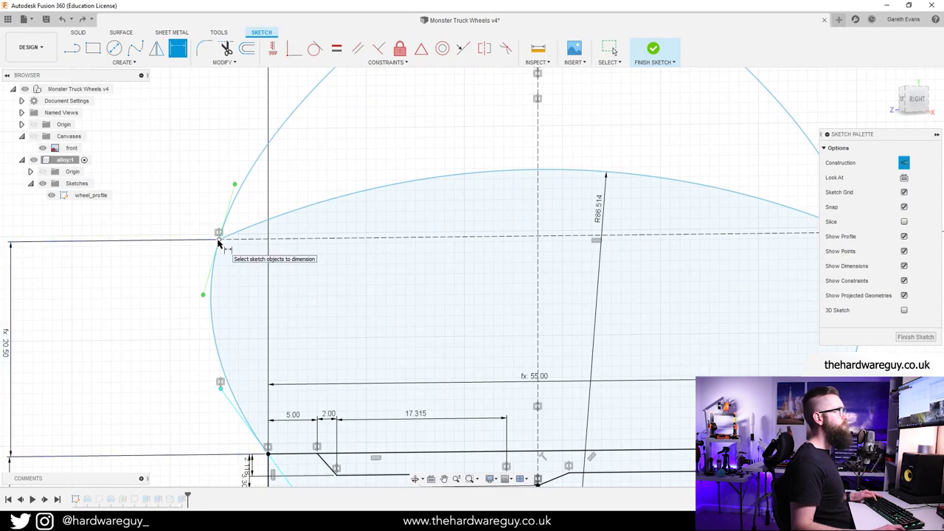
click(219, 241)
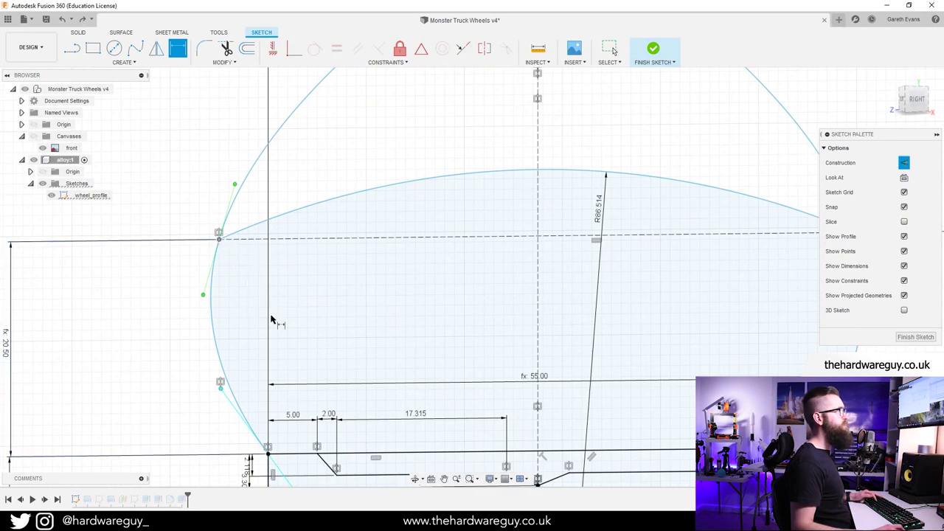
click(269, 448)
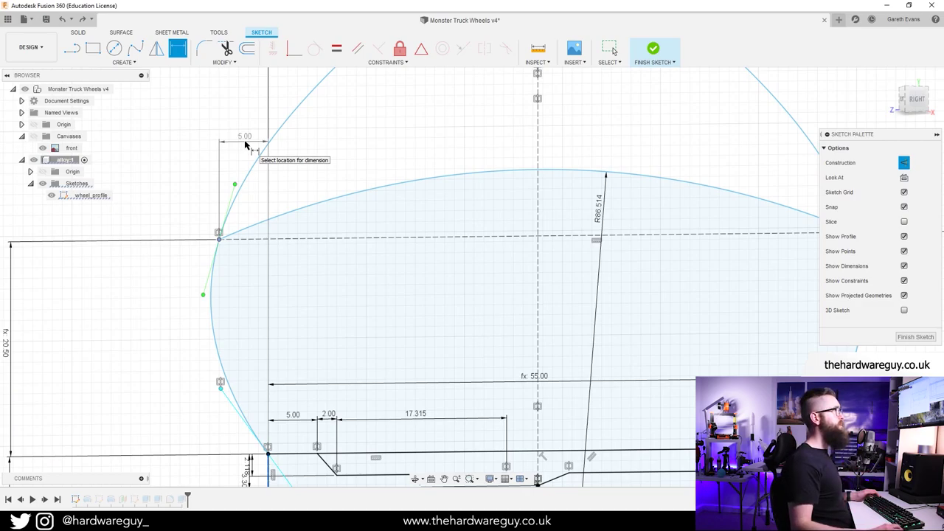
click(246, 146)
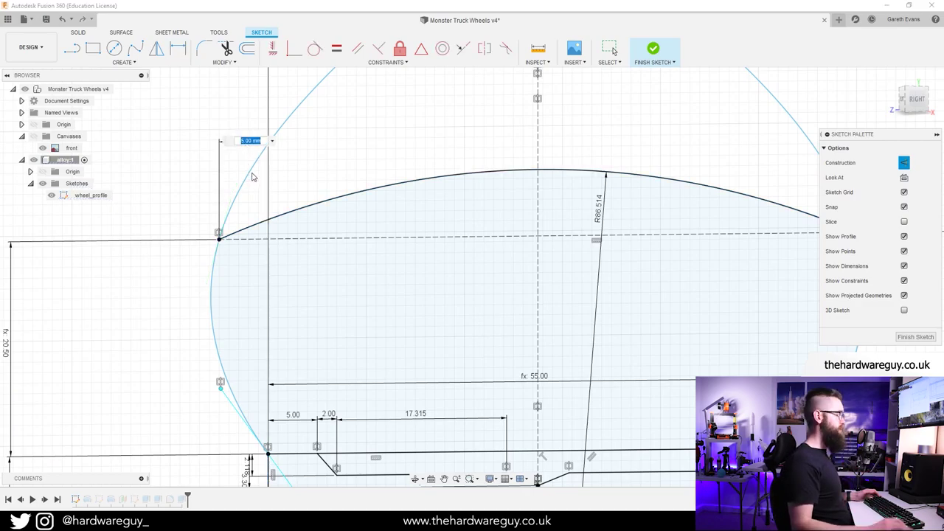
key(Return)
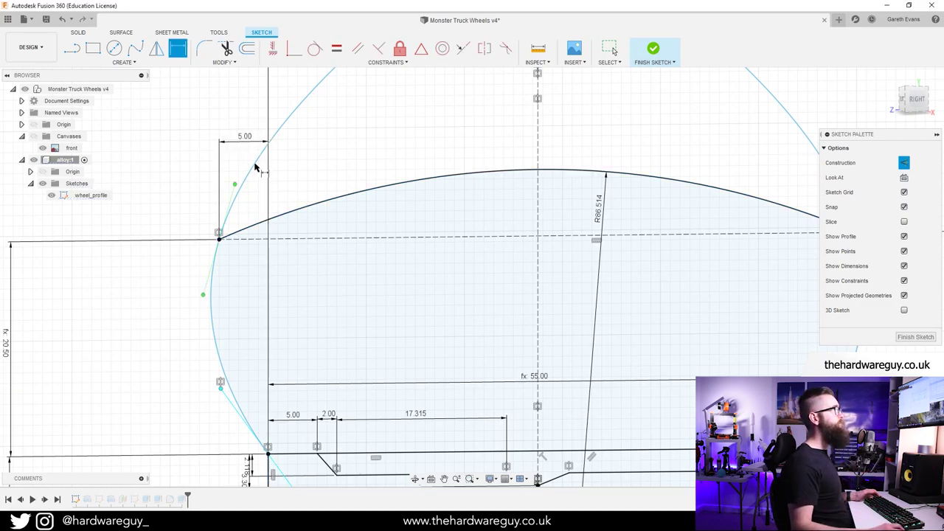
Add a user parameter named tire_width_adjustment with the expression 5 mm.
click(222, 62)
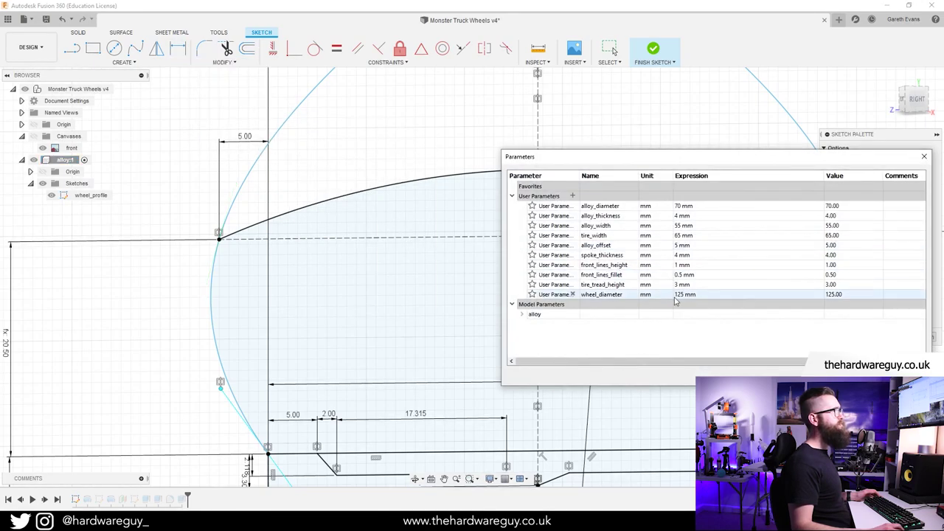
click(573, 197)
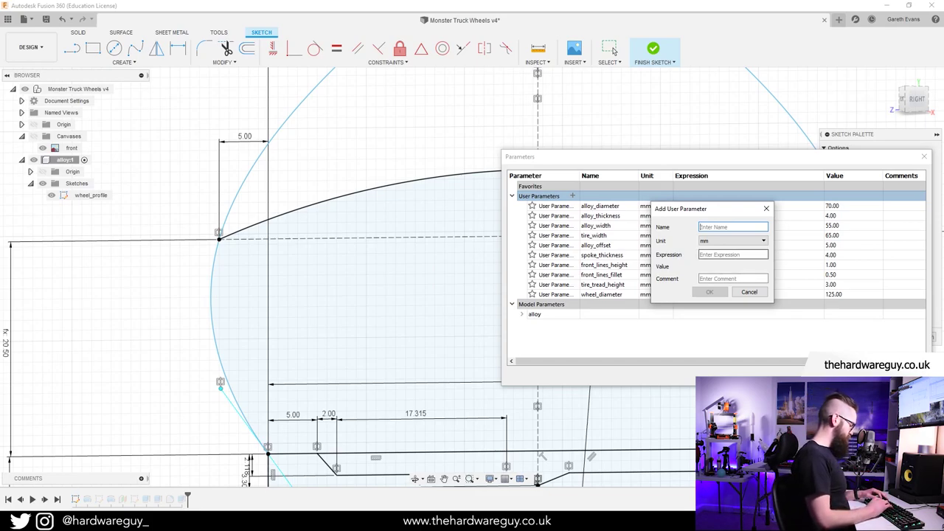
text(tire_widt)
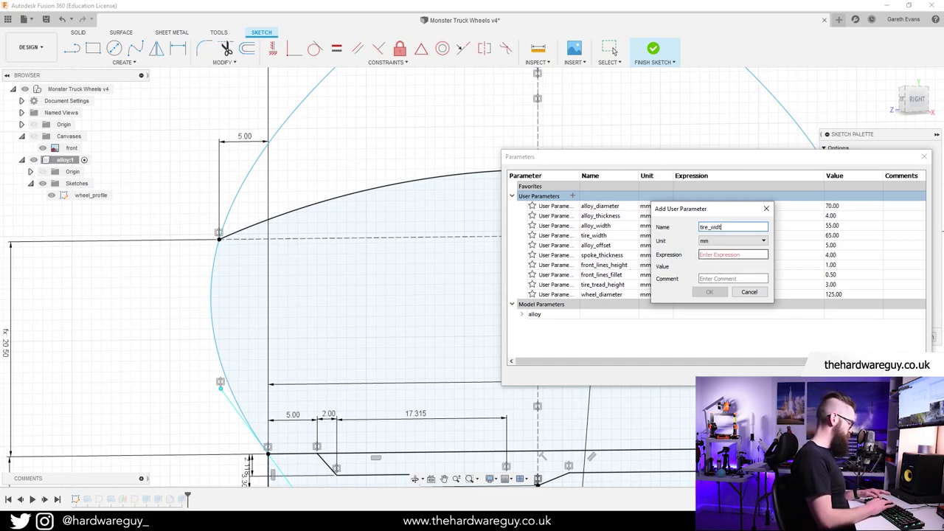
text(h_)
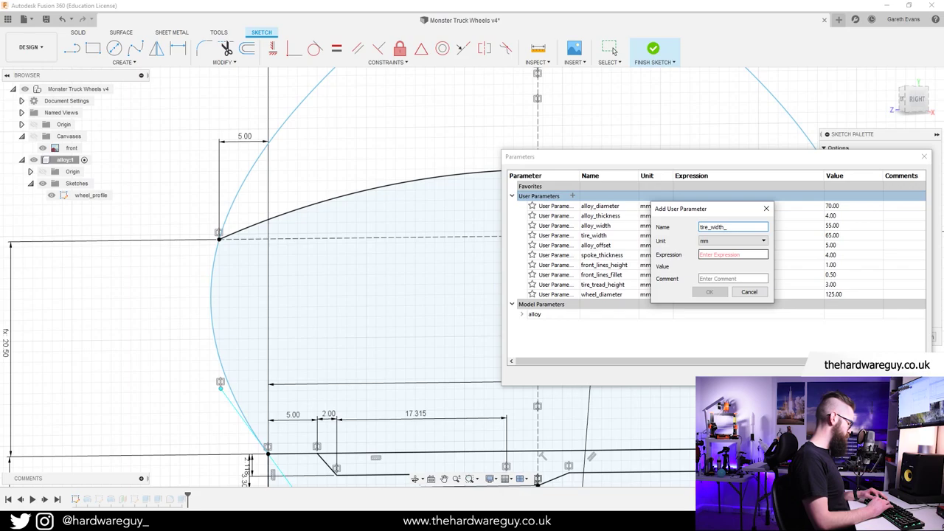
text(adjustment)
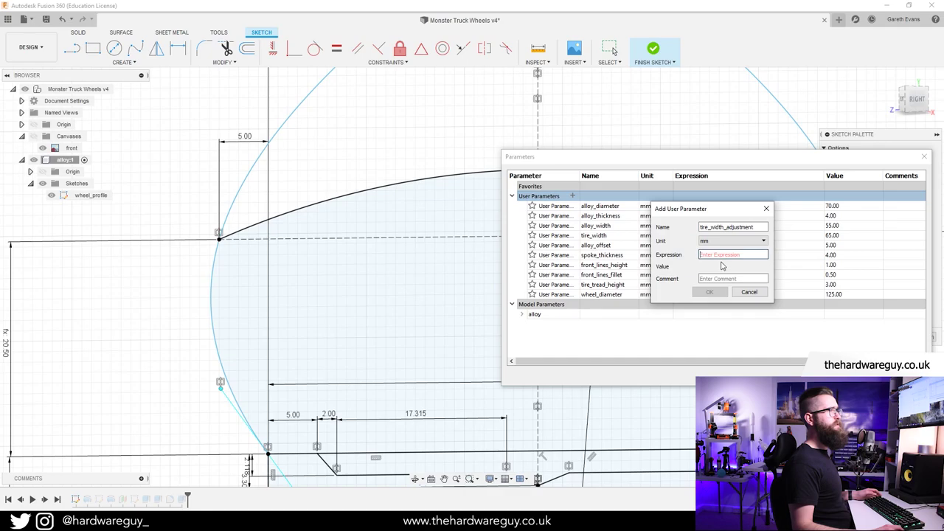
text(5)
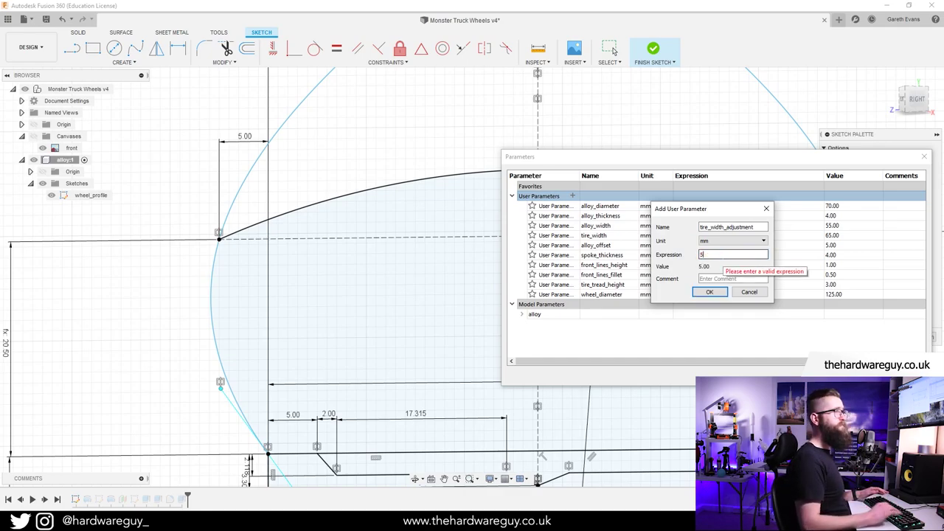
click(713, 292)
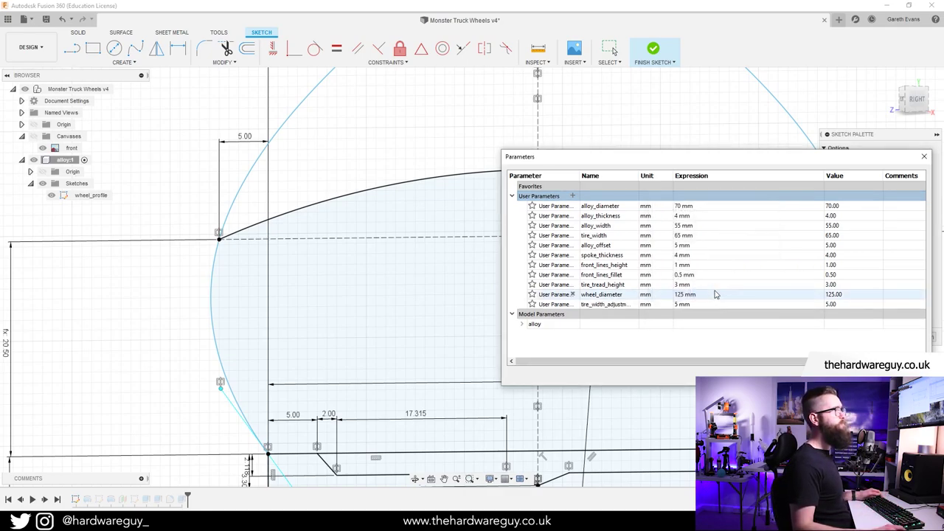
Link the horizontal dimension between the sidewall spline's middle point and the alloy edge to tire_width_adjustment.
double_click(248, 139)
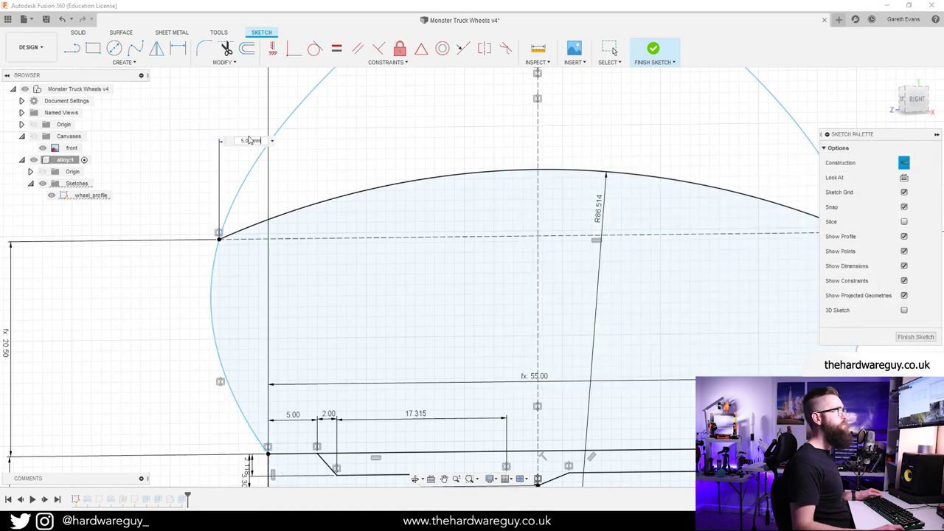
text(t)
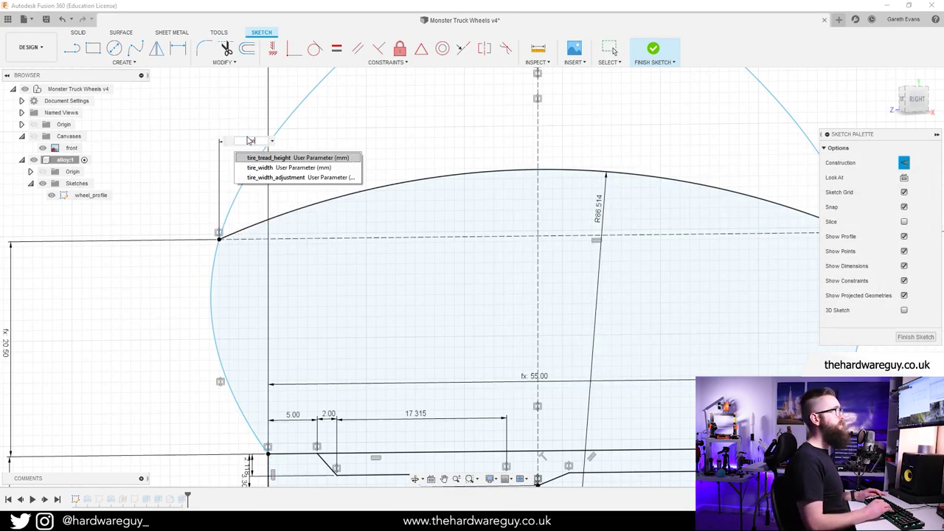
key(Down)
key(Down)
key(Return)
key(Return)
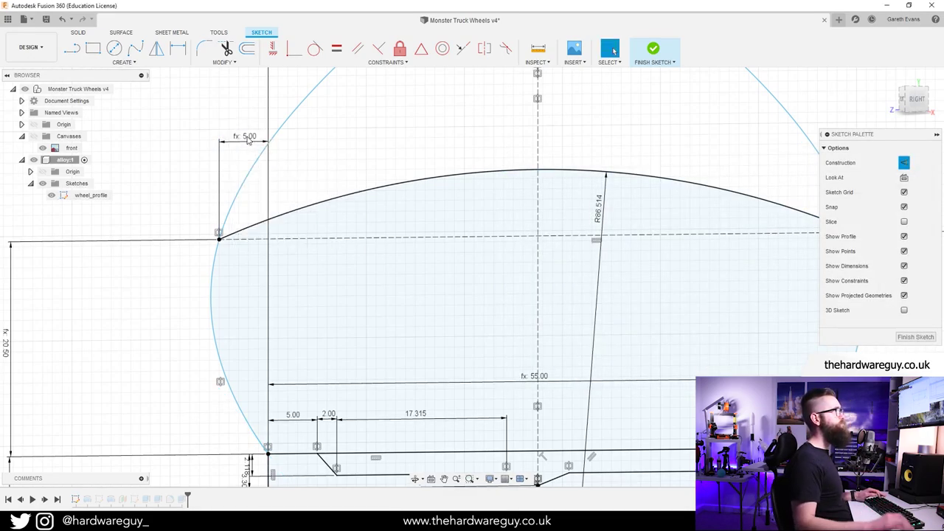
scroll(509, 206, down, 3)
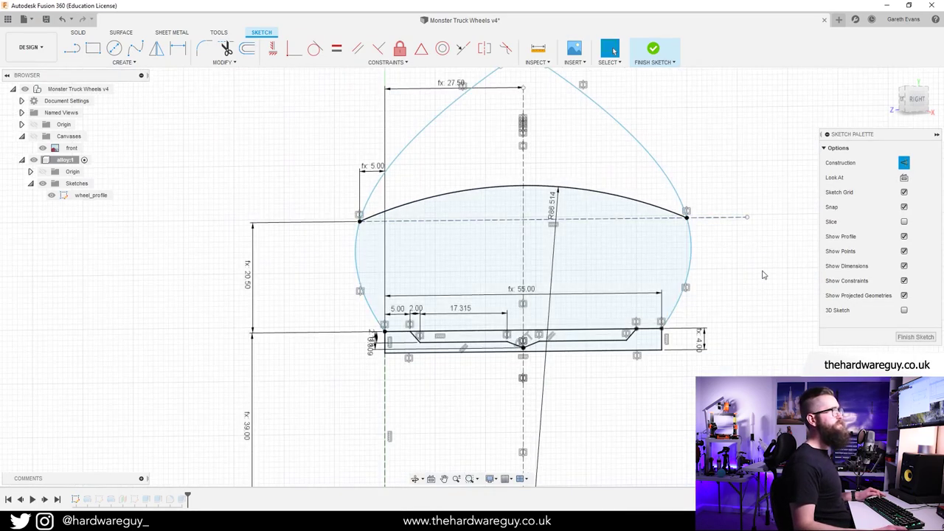
middle_drag(748, 286, 705, 294)
scroll(345, 246, up, 2)
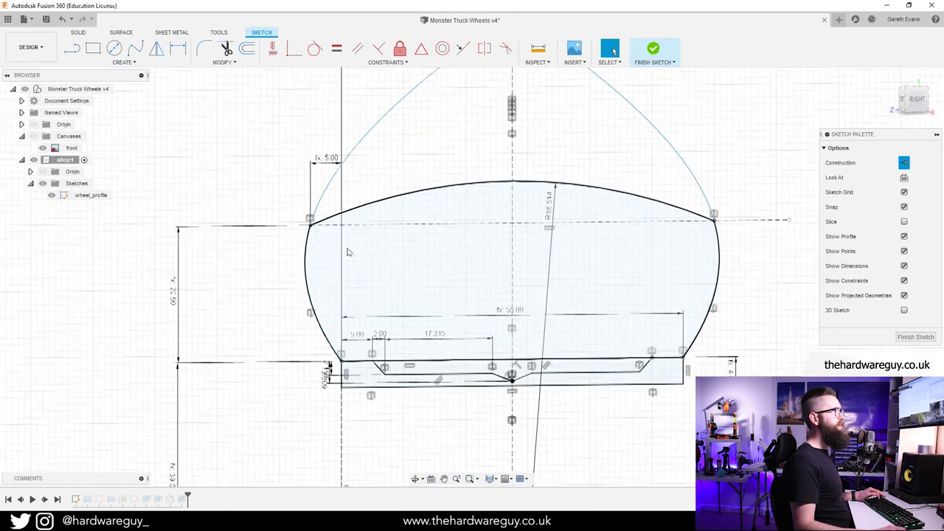
scroll(348, 252, up, 2)
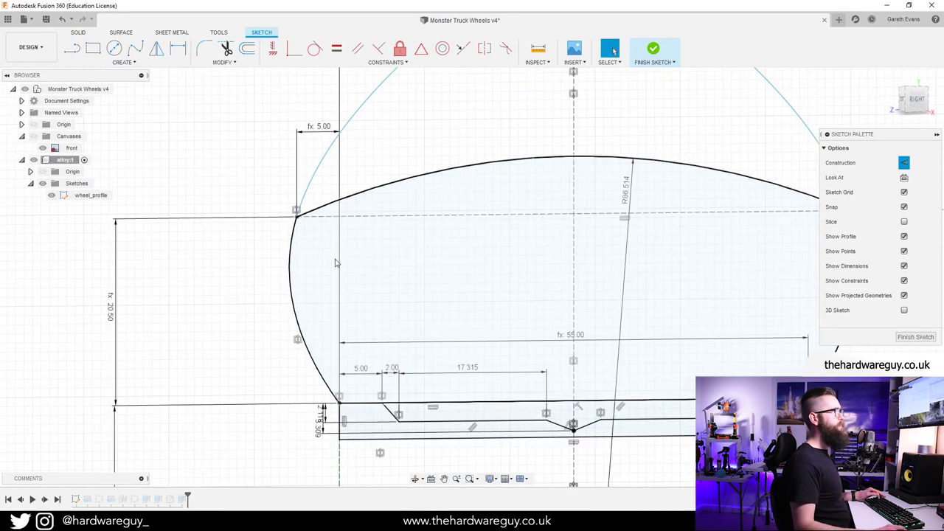
click(313, 214)
key(d)
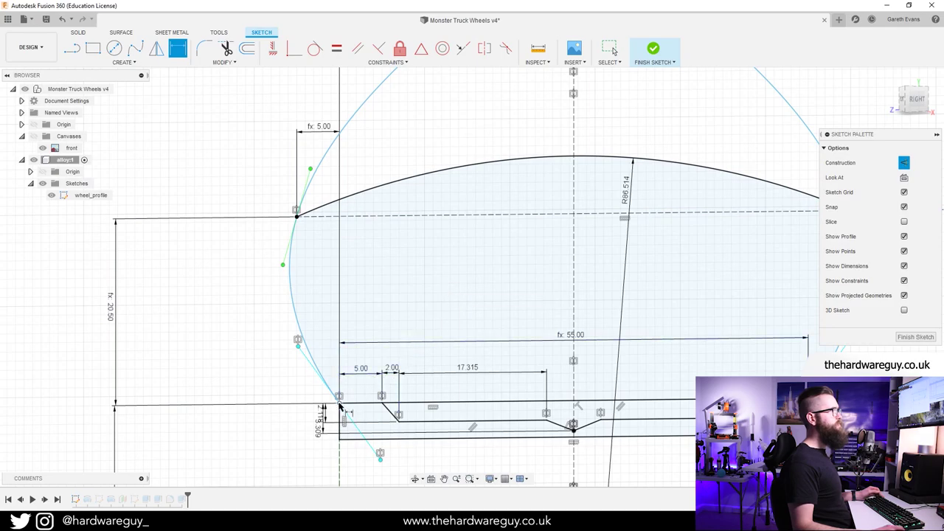
middle_drag(428, 249, 369, 266)
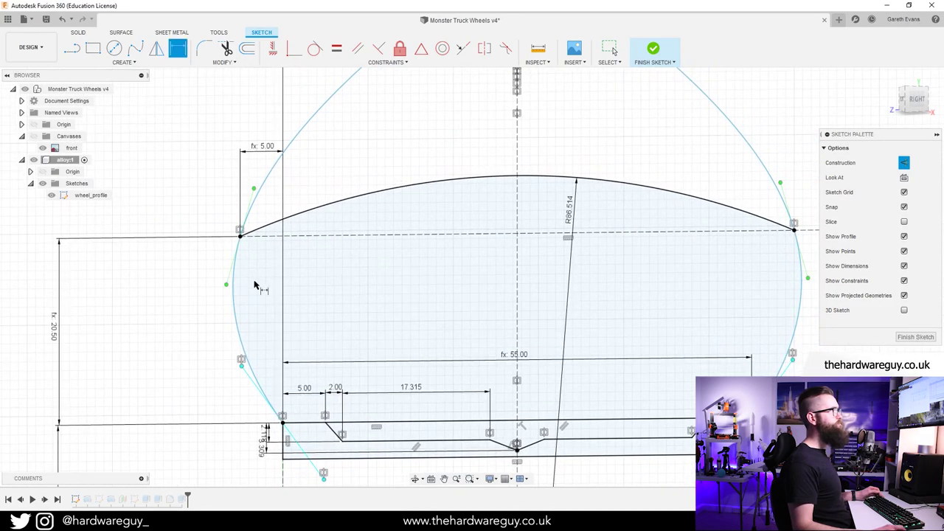
key(Escape)
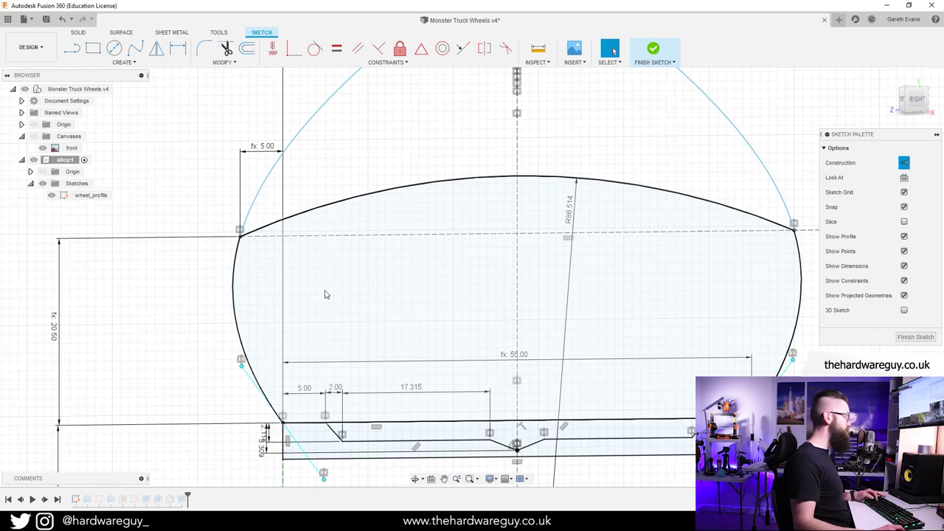
key(d)
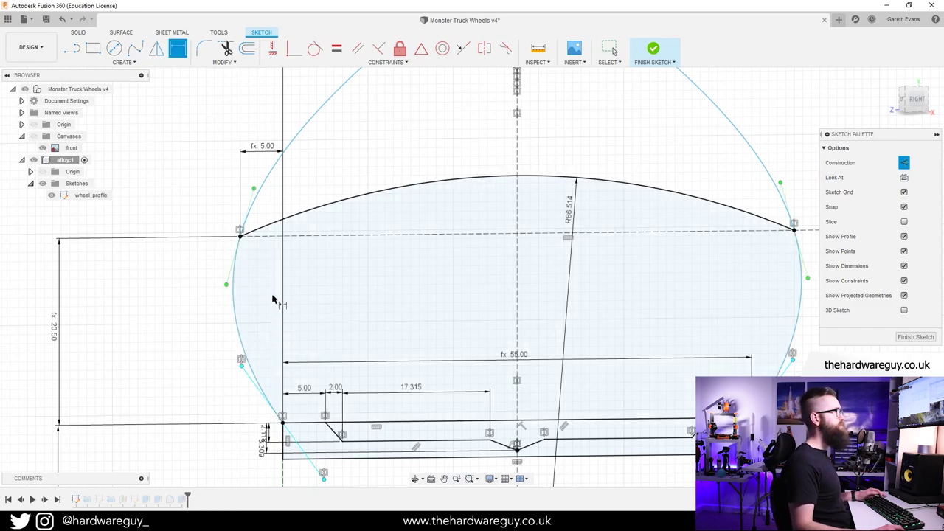
scroll(198, 312, down, 1)
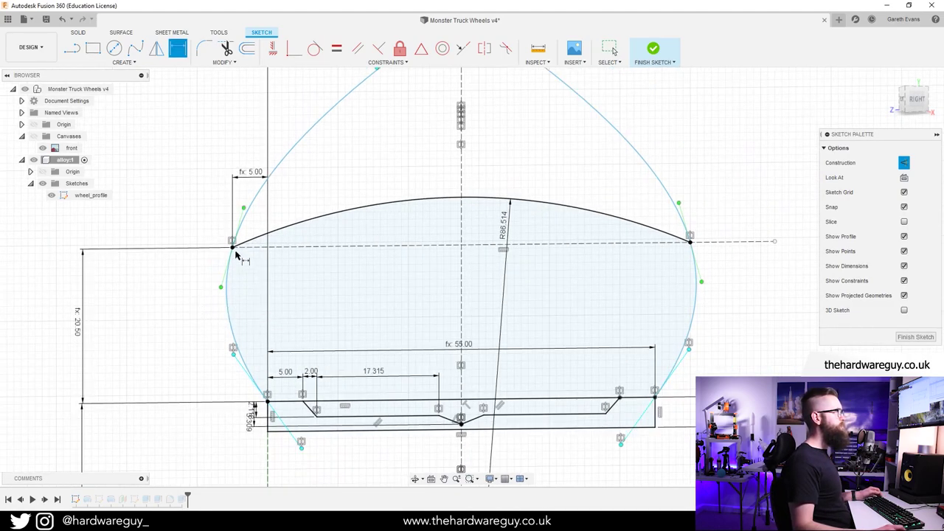
scroll(228, 322, up, 3)
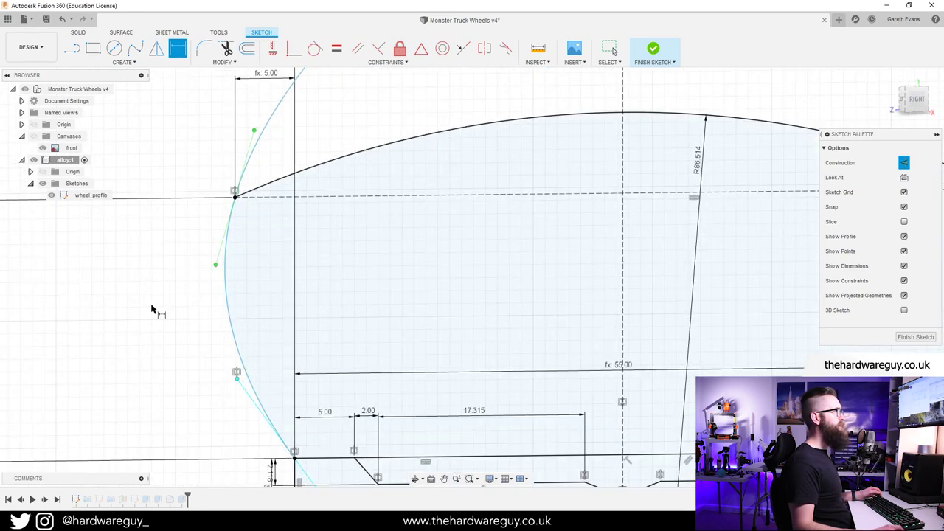
key(Escape)
scroll(177, 310, down, 3)
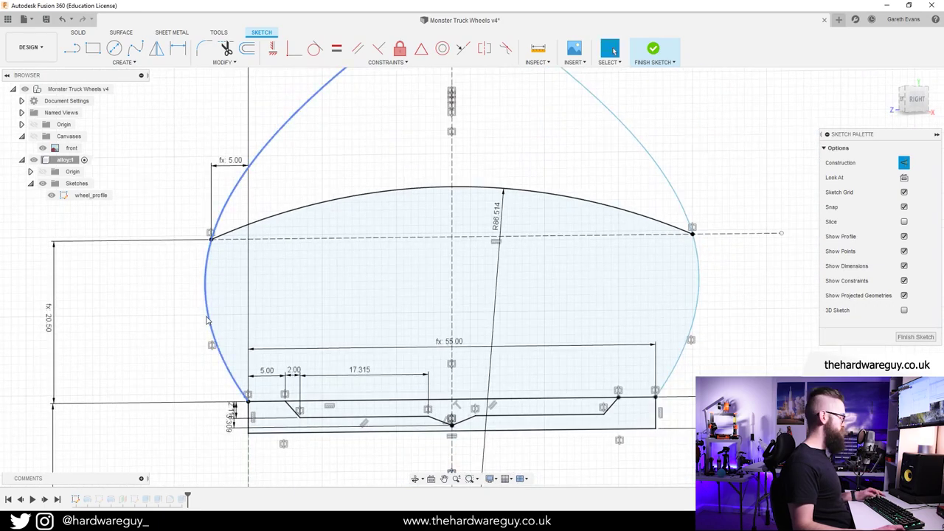
key(d)
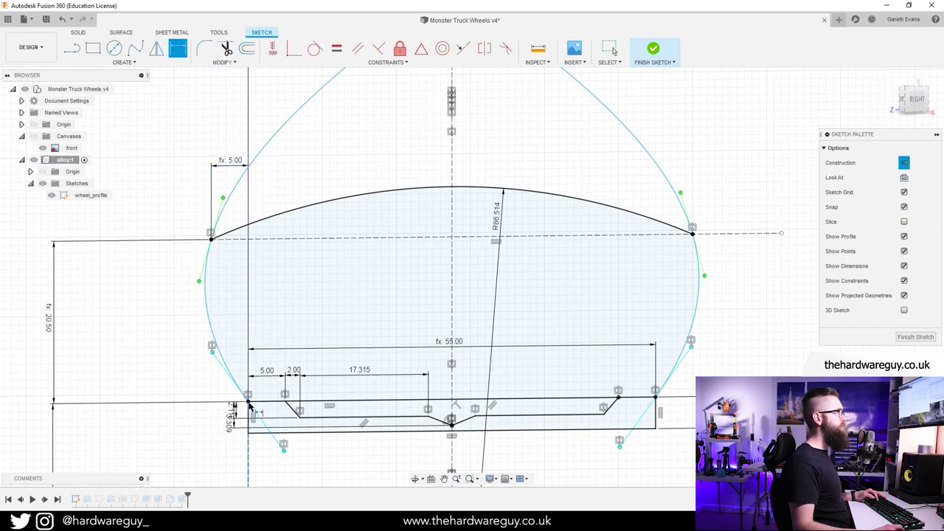
click(228, 369)
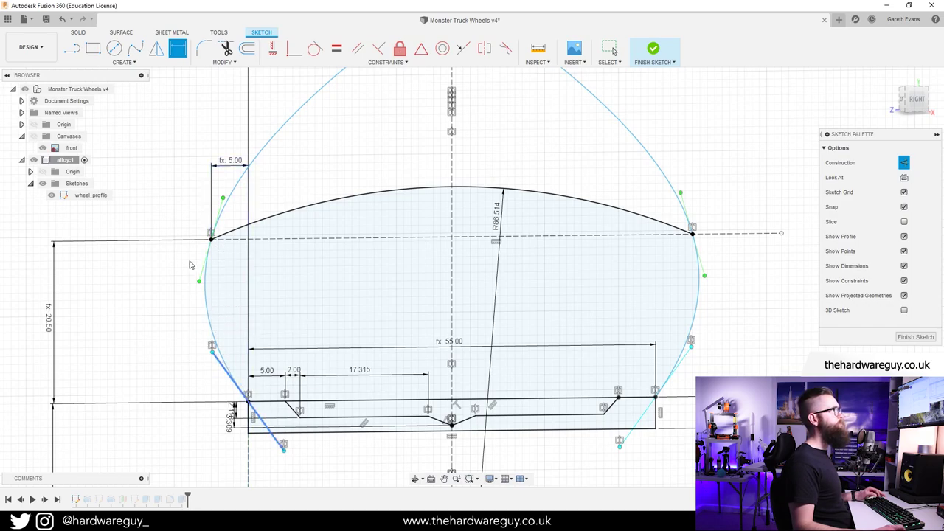
scroll(222, 168, down, 5)
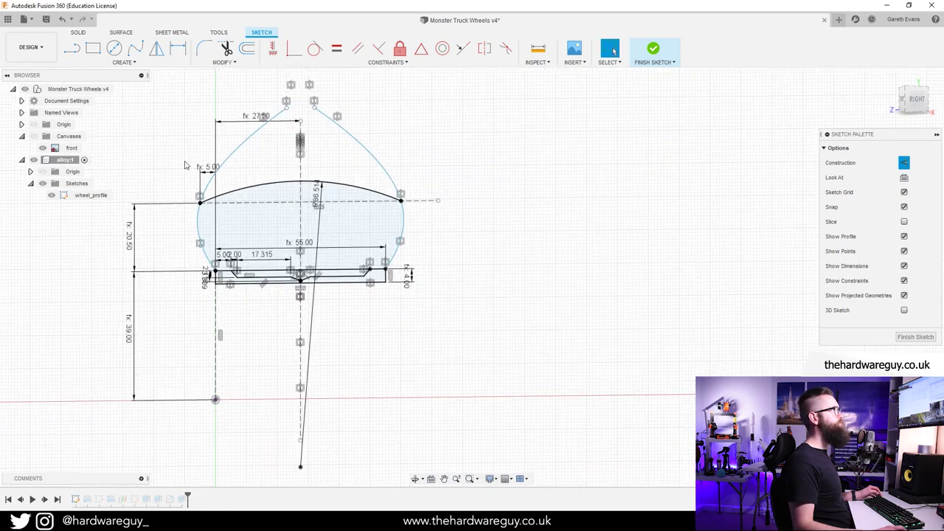
key(Escape)
scroll(205, 211, up, 3)
middle_drag(441, 339, 436, 290)
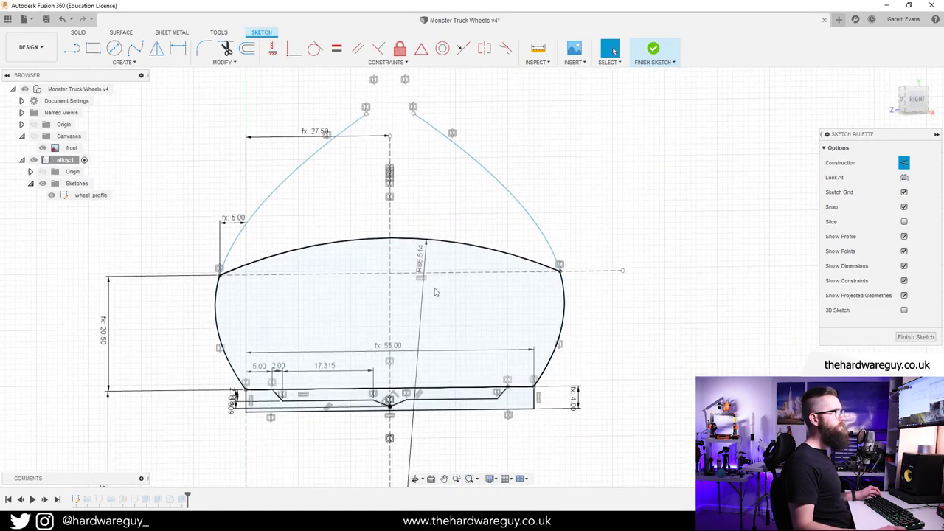
scroll(634, 350, up, 2)
scroll(633, 350, up, 1)
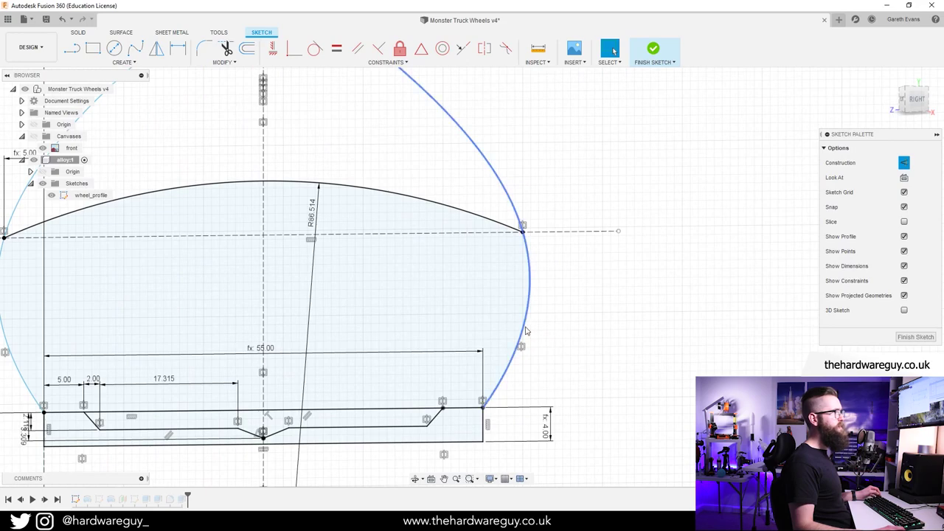
click(528, 333)
key(l)
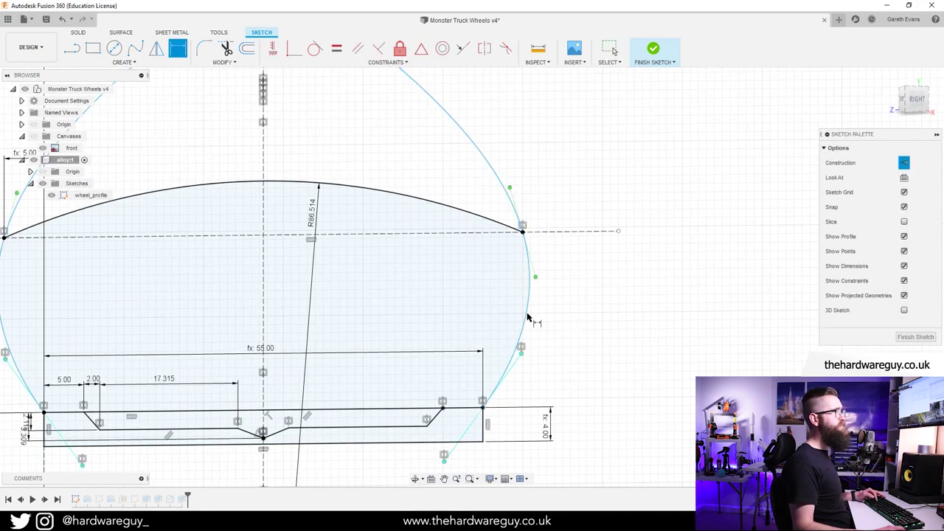
scroll(618, 307, down, 2)
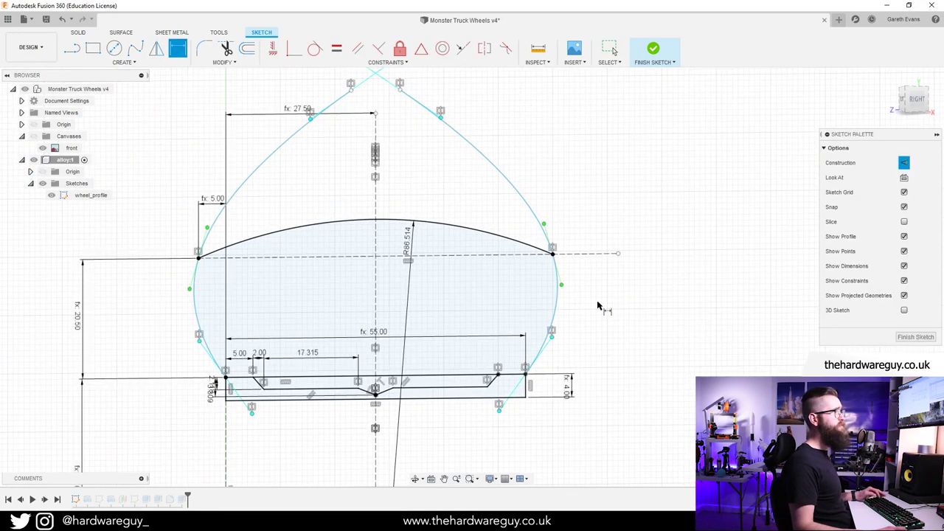
key(Escape)
scroll(555, 260, up, 2)
click(553, 258)
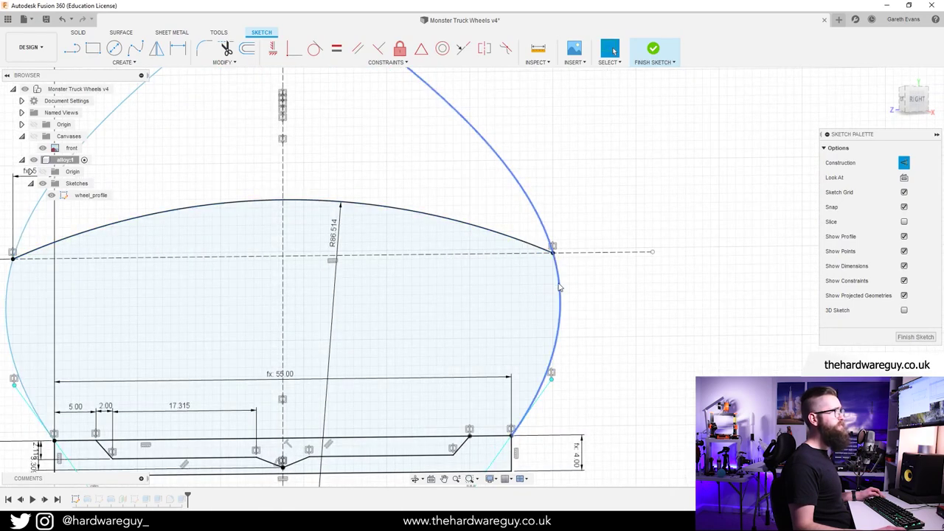
Set the tire_width_adjustment user parameter to 8 mm.
scroll(384, 331, down, 1)
middle_drag(384, 331, 496, 305)
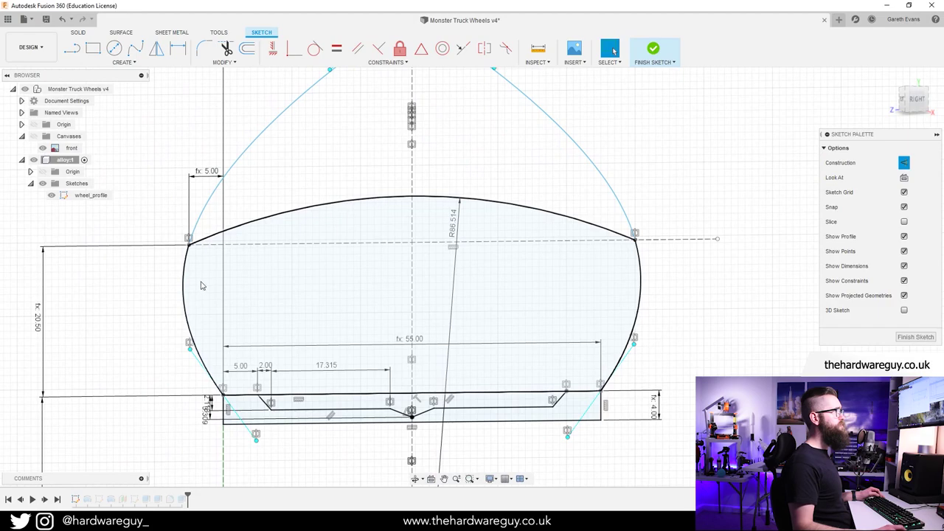
scroll(265, 279, down, 2)
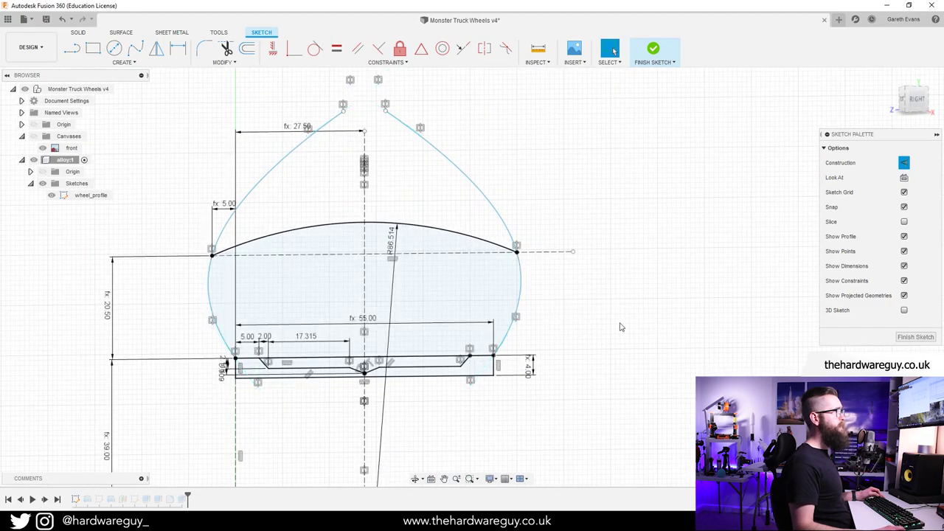
middle_drag(633, 327, 659, 295)
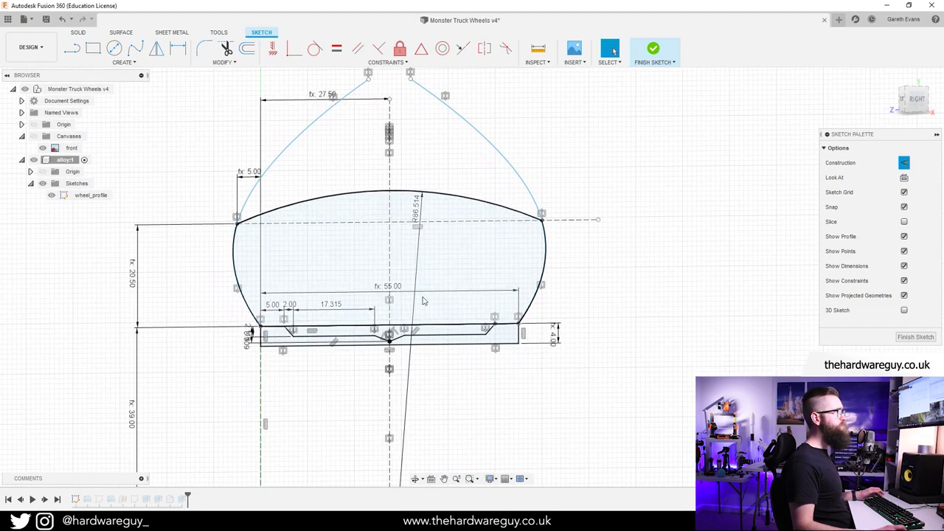
click(233, 63)
click(228, 156)
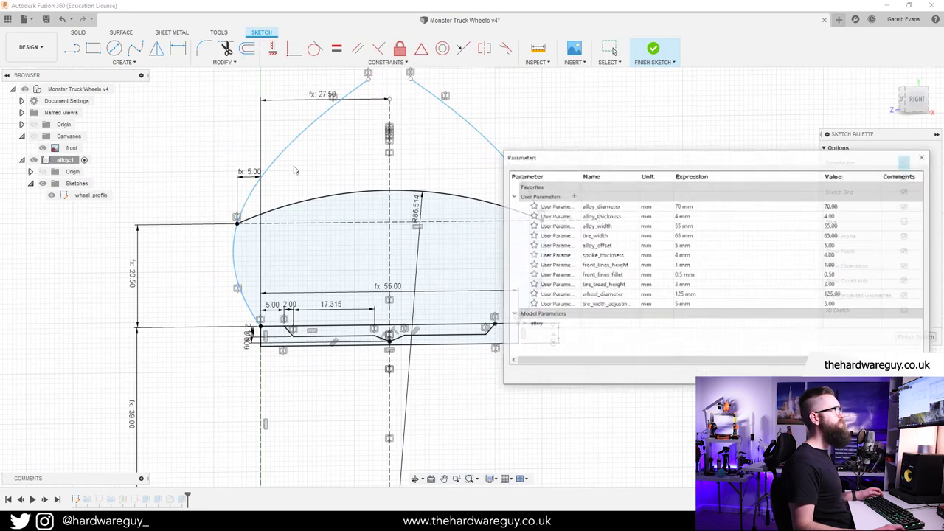
double_click(695, 304)
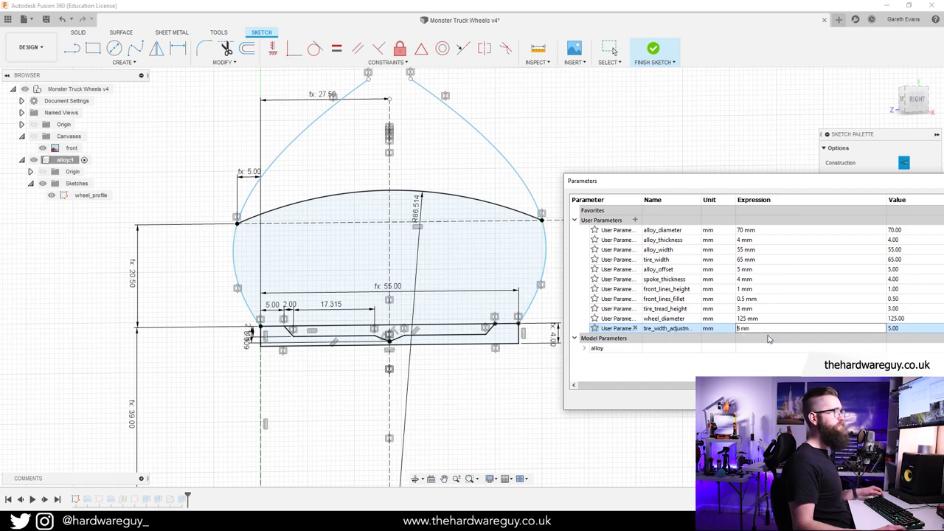
key(Right)
key(BackSpace)
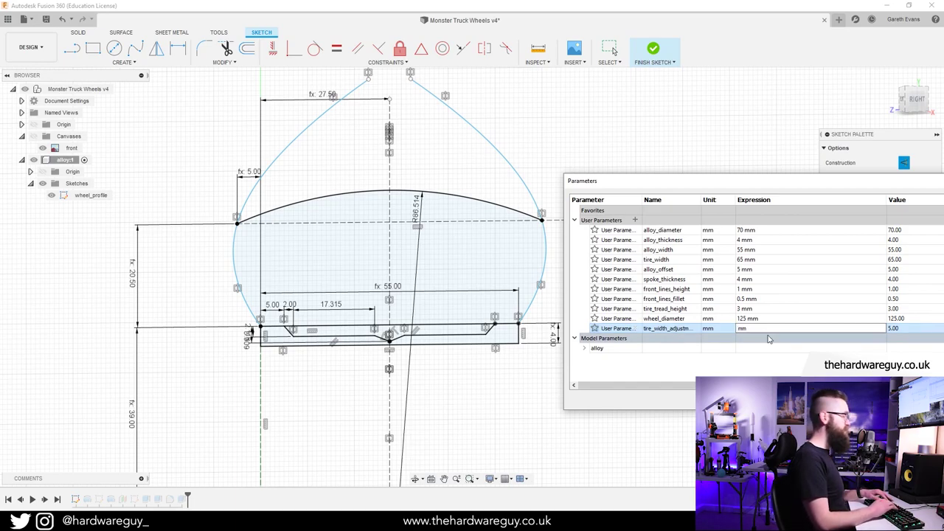
text(8)
key(Return)
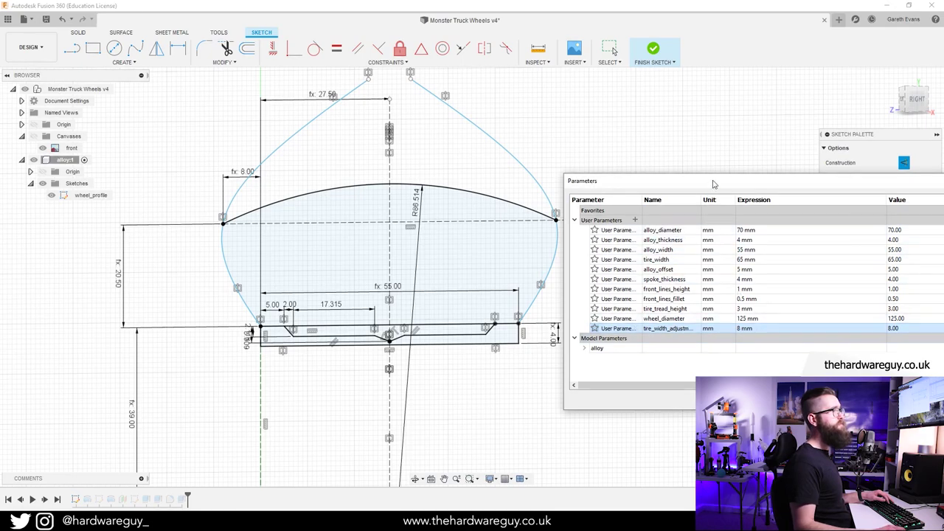
Set the tire_width_adjustment user parameter to 15 mm.
drag(723, 181, 749, 221)
click(781, 368)
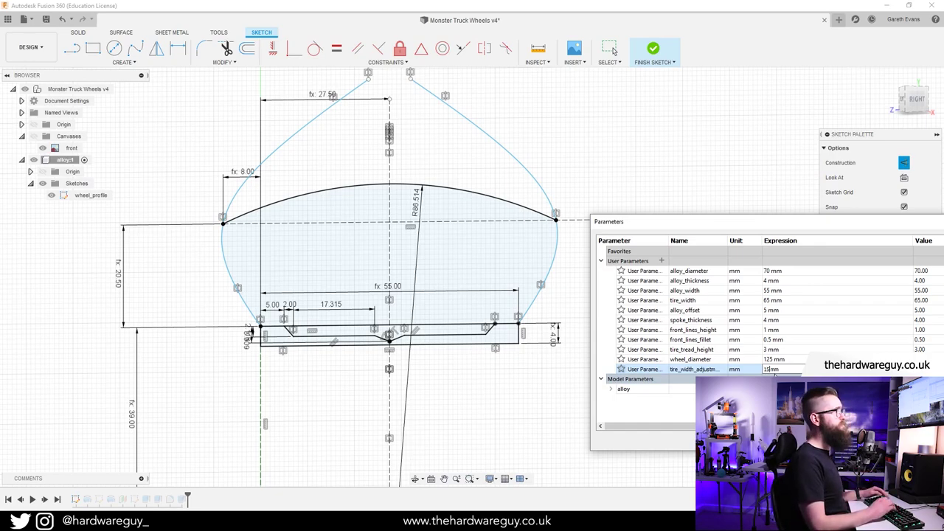
text(15mm)
key(Return)
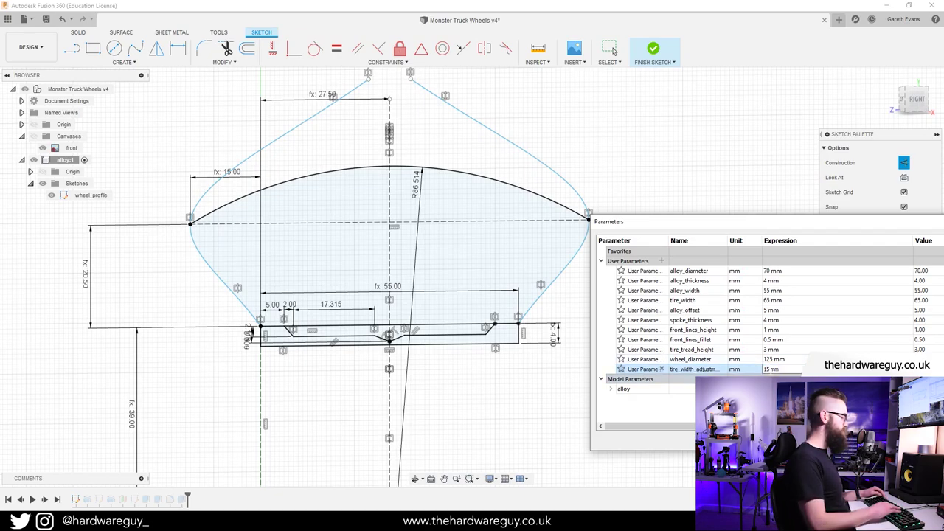
Set tire_width_adjustment to 5 mm and finish the wheel_profile sketch.
key(Return)
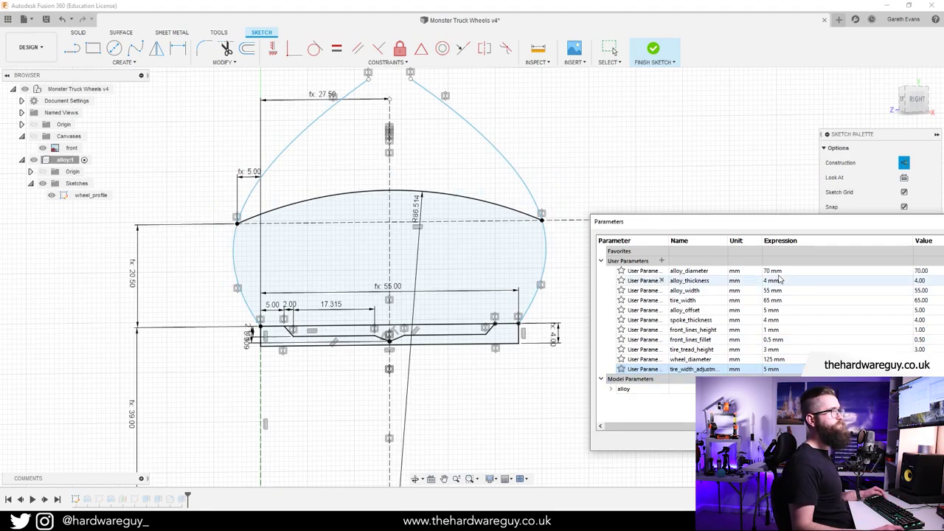
drag(787, 223, 574, 190)
click(801, 187)
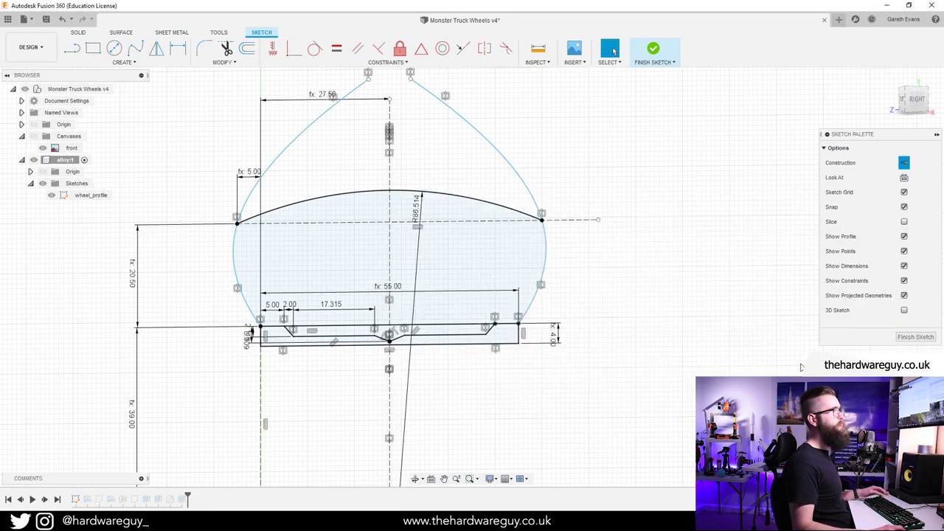
scroll(498, 193, down, 1)
click(903, 340)
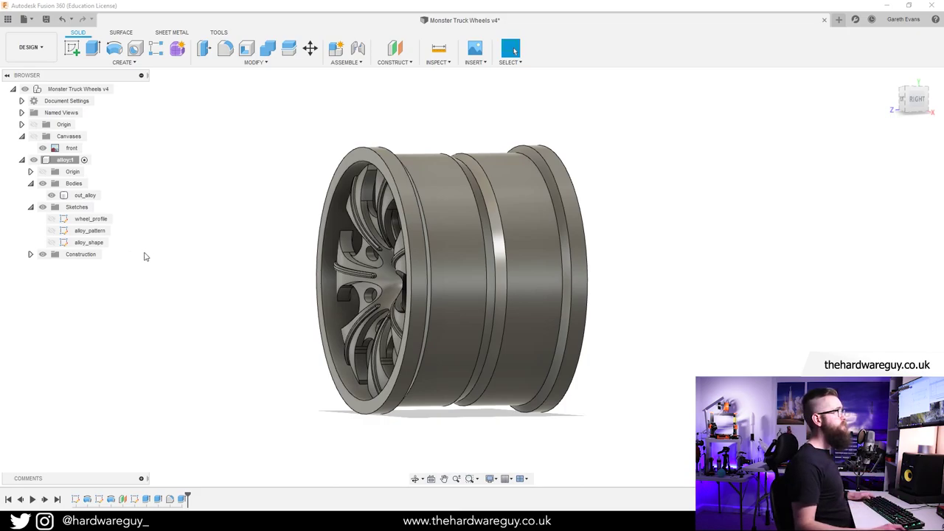
Show the wheel_profile sketch while leaving the alloy_shape sketch hidden.
click(51, 242)
shift+middle_drag(198, 248, 210, 247)
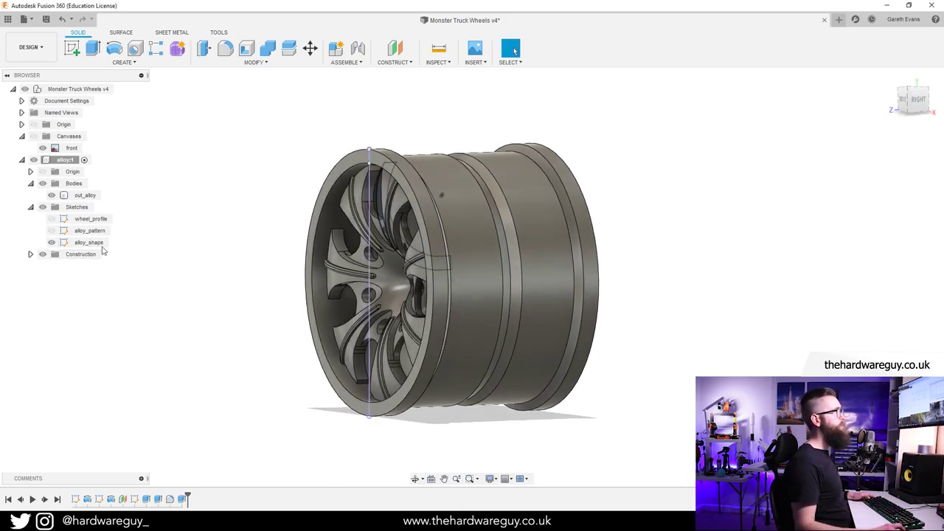
click(51, 243)
click(51, 219)
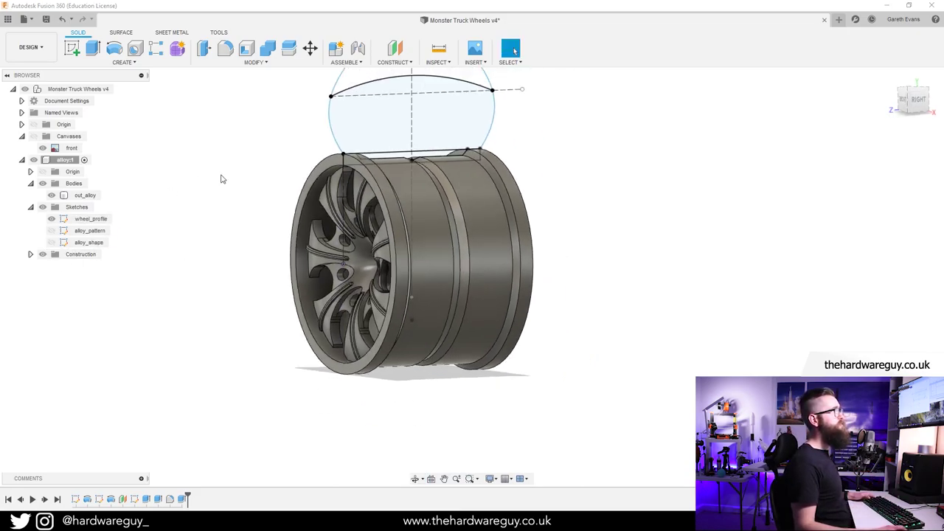
middle_drag(221, 178, 225, 265)
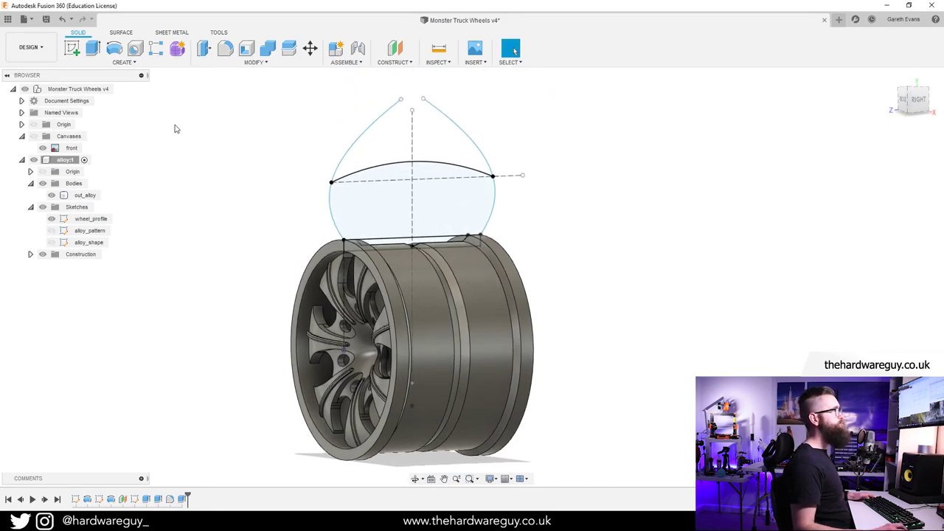
Start a Revolve using the tyre profile and the recessed profile between it and the alloy rim.
click(114, 49)
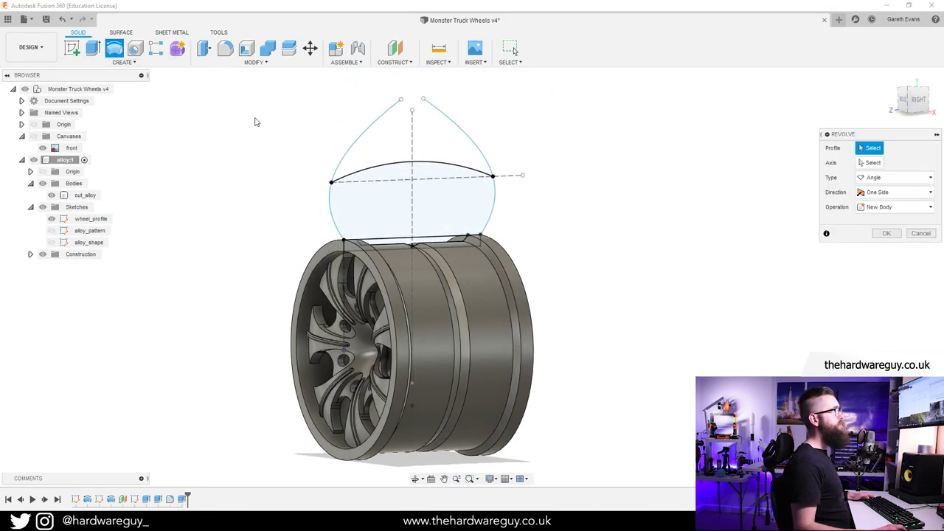
click(385, 196)
scroll(382, 198, up, 2)
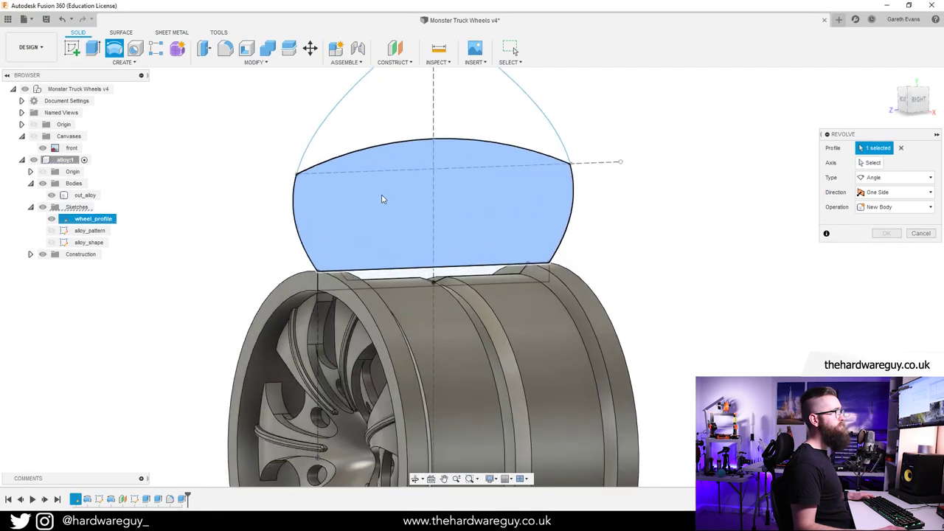
click(413, 277)
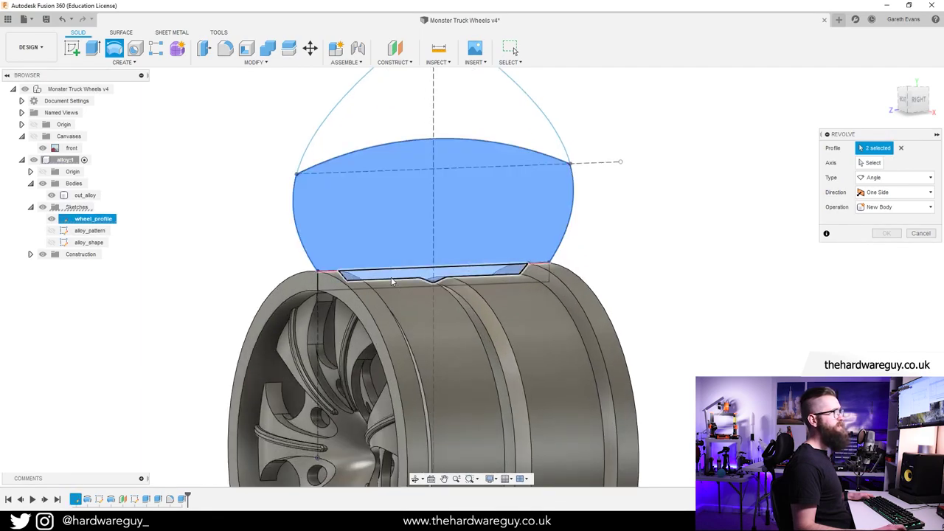
scroll(407, 249, up, 2)
scroll(406, 249, down, 4)
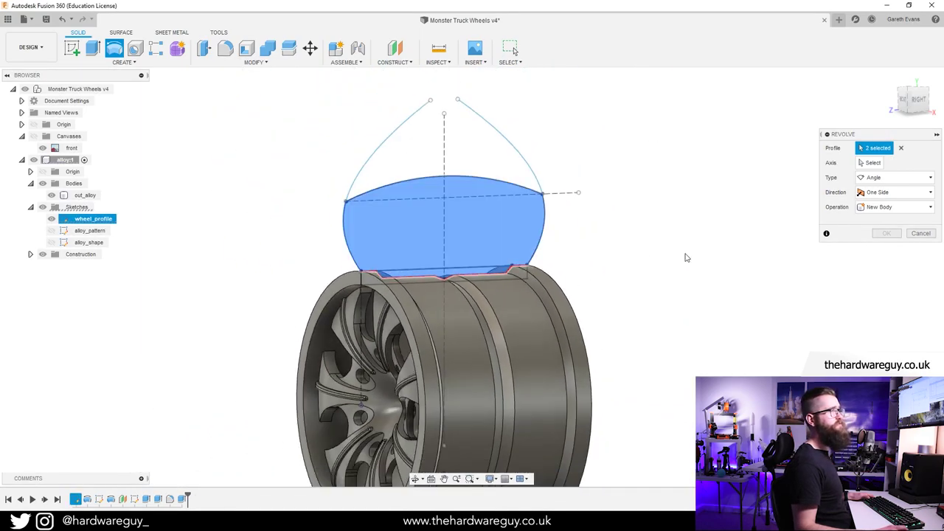
Revolve the two selected profiles 360 degrees around the wheel's central Z axis as a new body.
click(872, 164)
shift+middle_drag(255, 369, 254, 375)
middle_drag(255, 375, 288, 363)
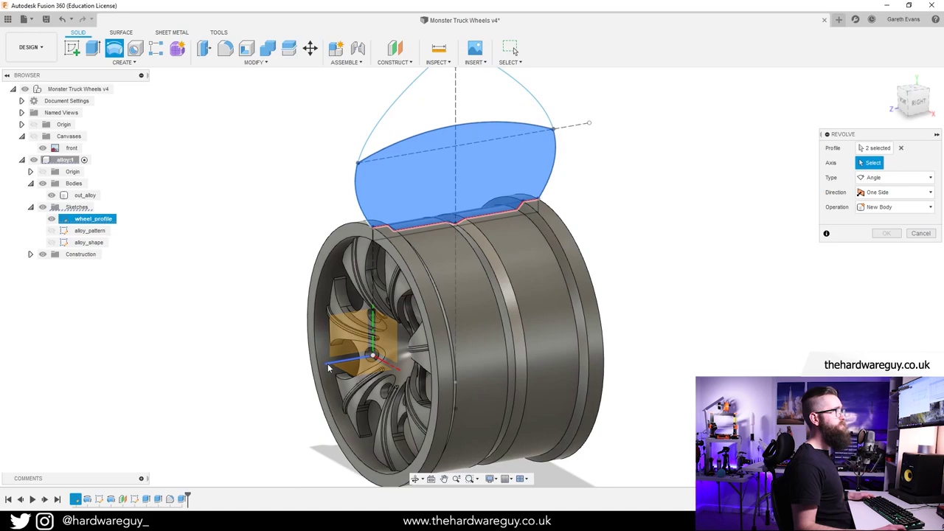
click(329, 367)
shift+middle_drag(234, 344, 277, 196)
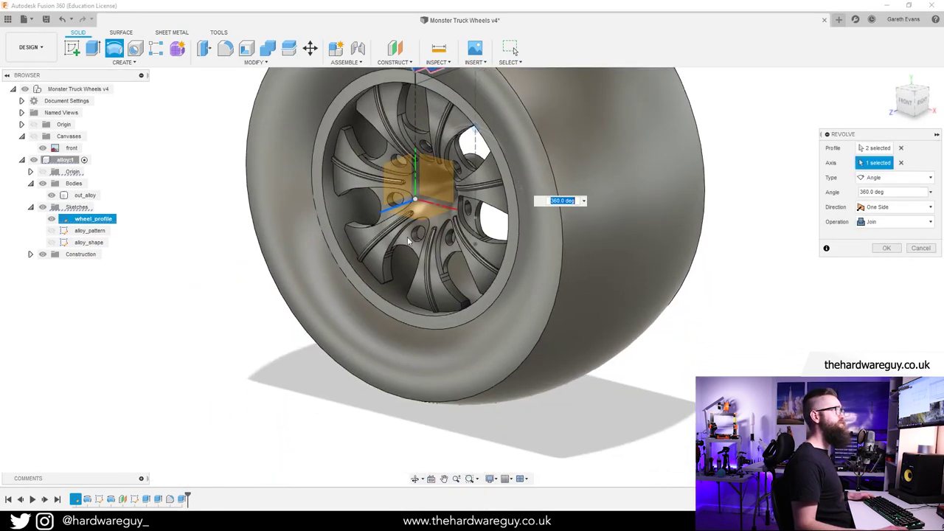
scroll(410, 241, down, 4)
shift+middle_drag(496, 242, 509, 258)
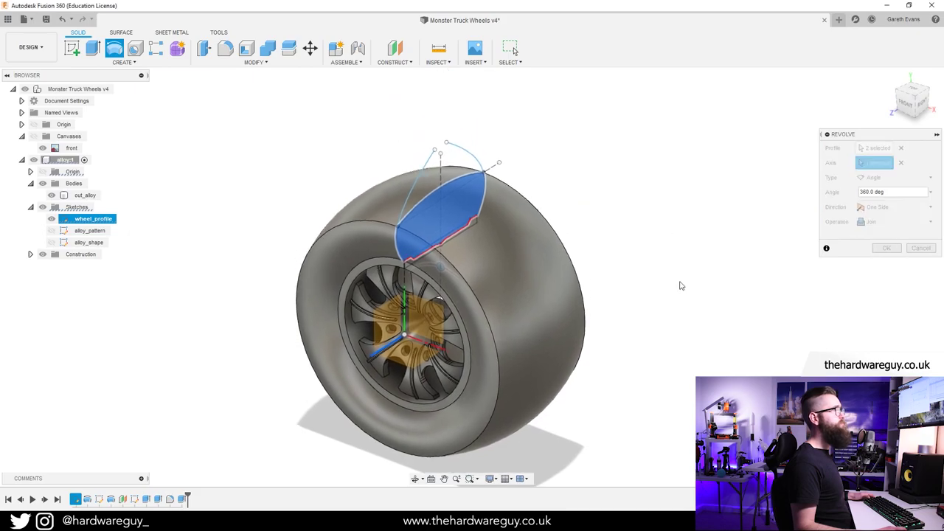
click(889, 222)
click(878, 271)
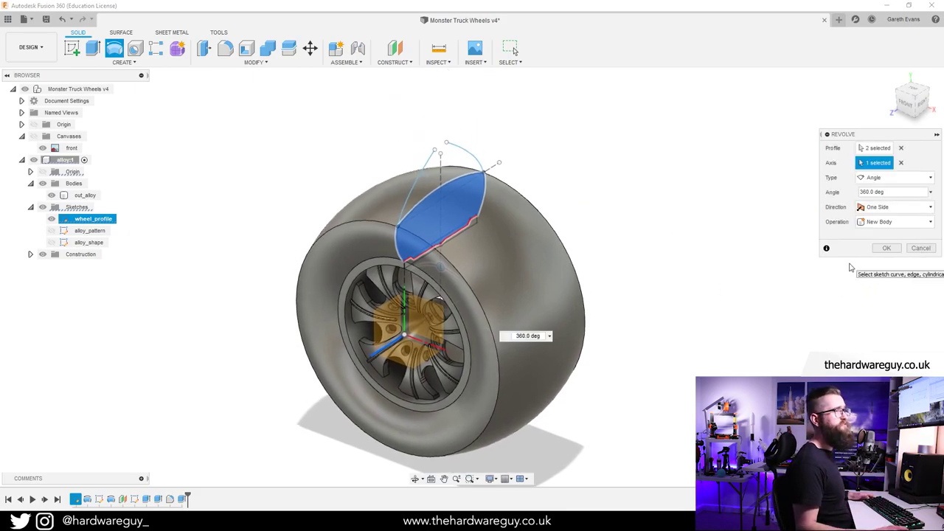
click(886, 249)
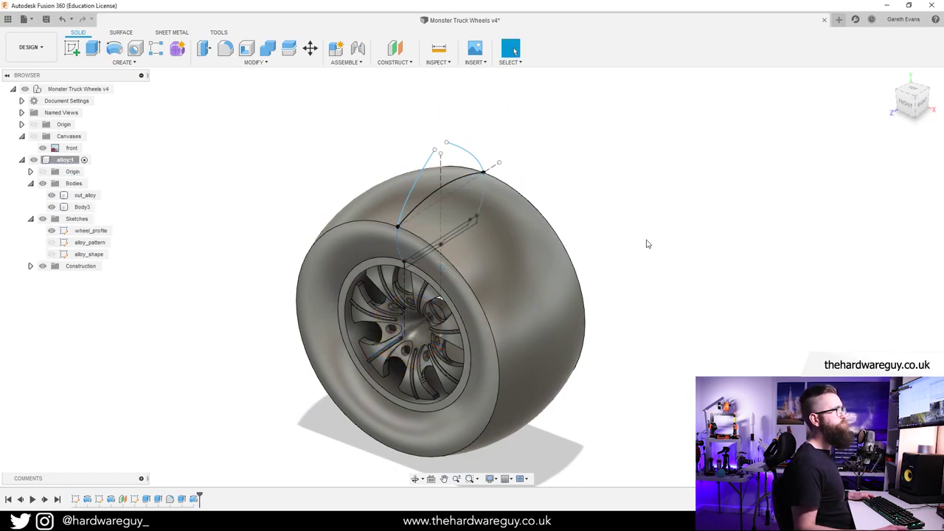
Try a wider tyre by setting the tire_width_adjustment user parameter to 10 mm.
shift+middle_drag(647, 244, 584, 243)
click(254, 62)
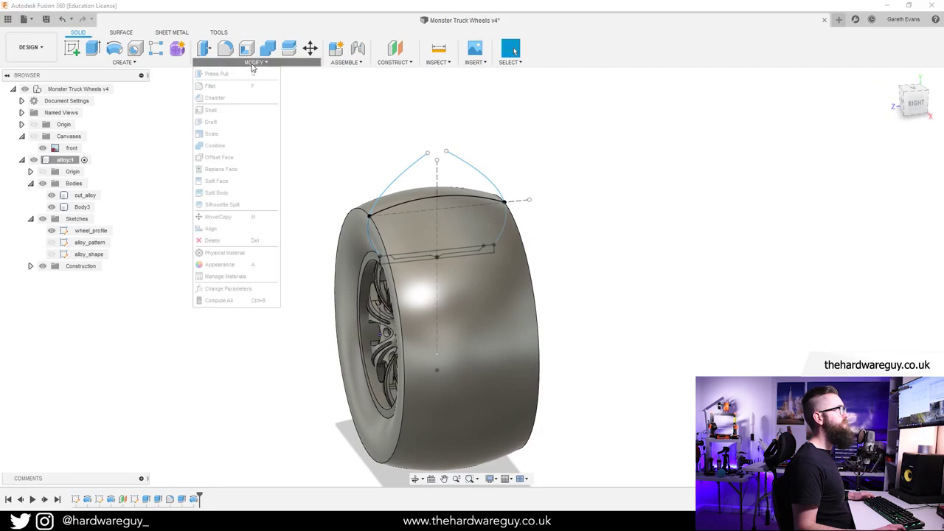
click(240, 288)
drag(581, 185, 724, 178)
click(704, 328)
click(704, 329)
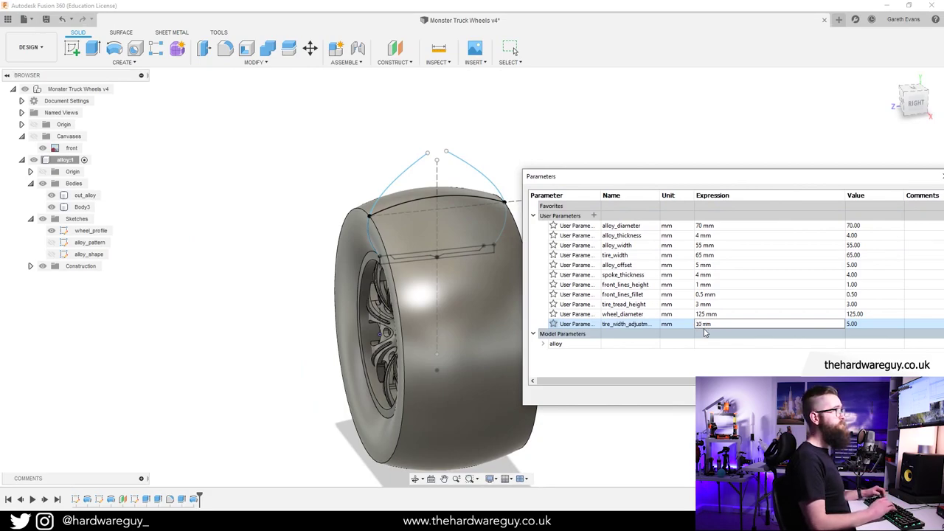
key(Return)
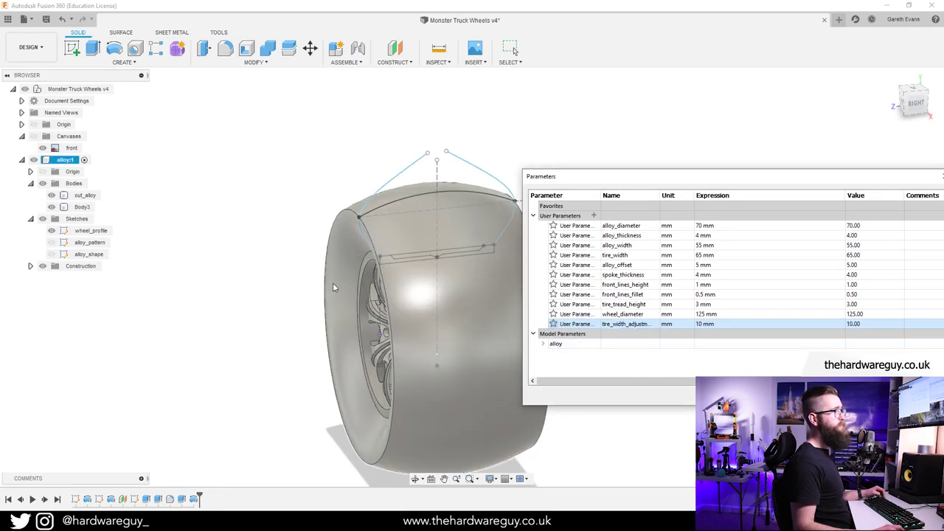
Return the tire_width_adjustment user parameter to 5 mm and leave the parameters dialog.
shift+middle_drag(303, 325, 330, 326)
click(713, 326)
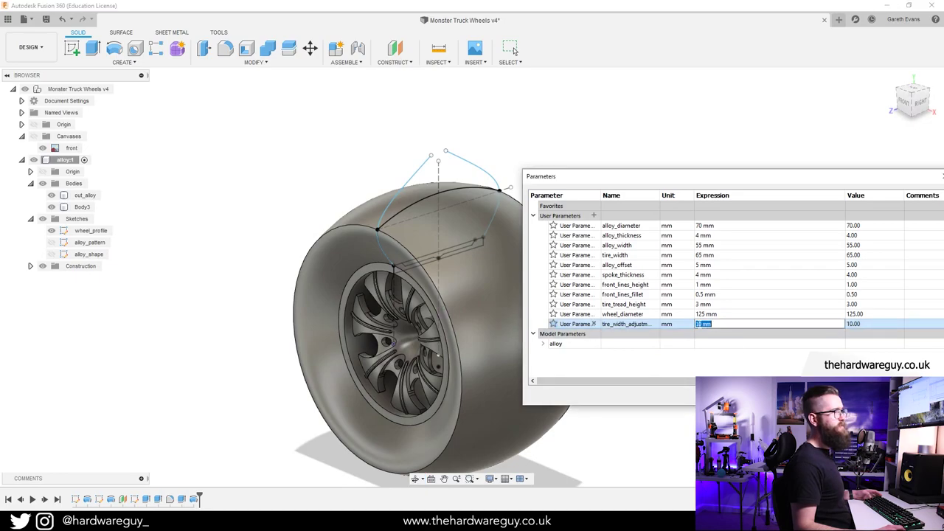
click(702, 324)
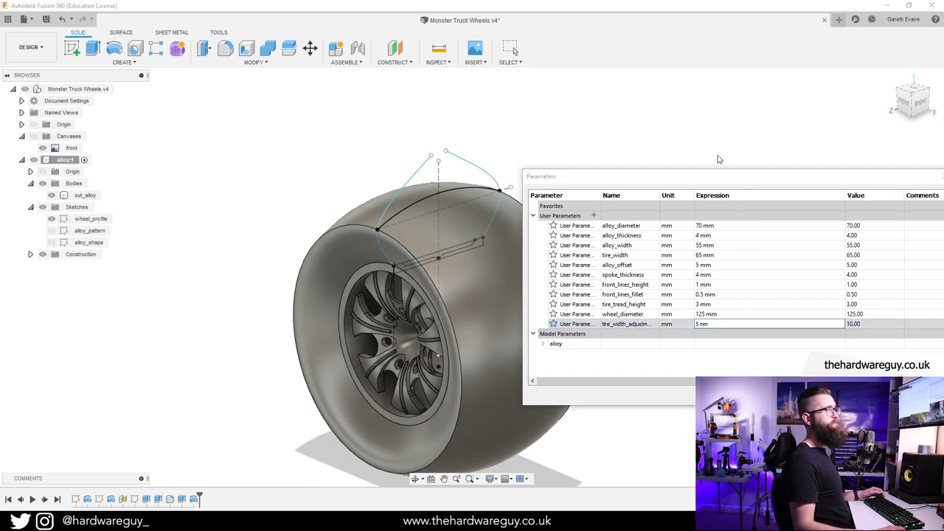
click(883, 364)
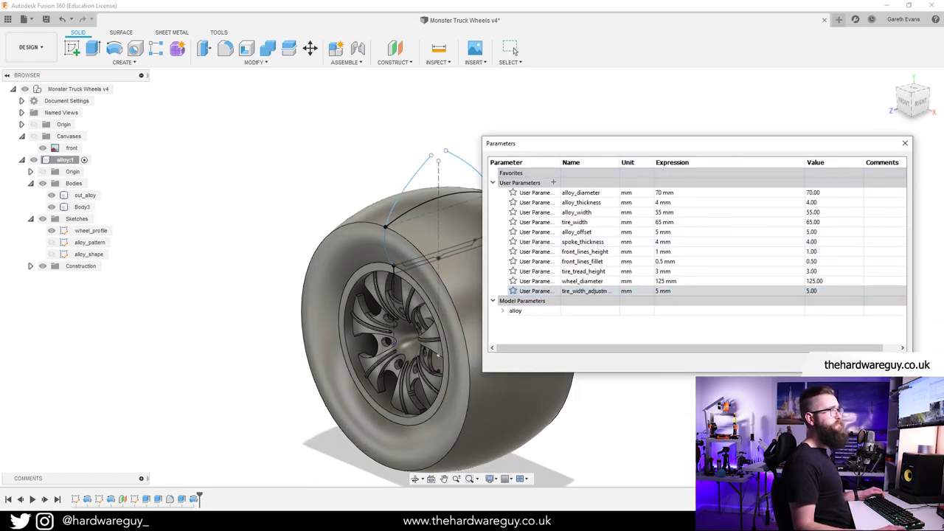
Rename the newly revolved tyre body as tire.
click(79, 207)
click(78, 207)
key(Return)
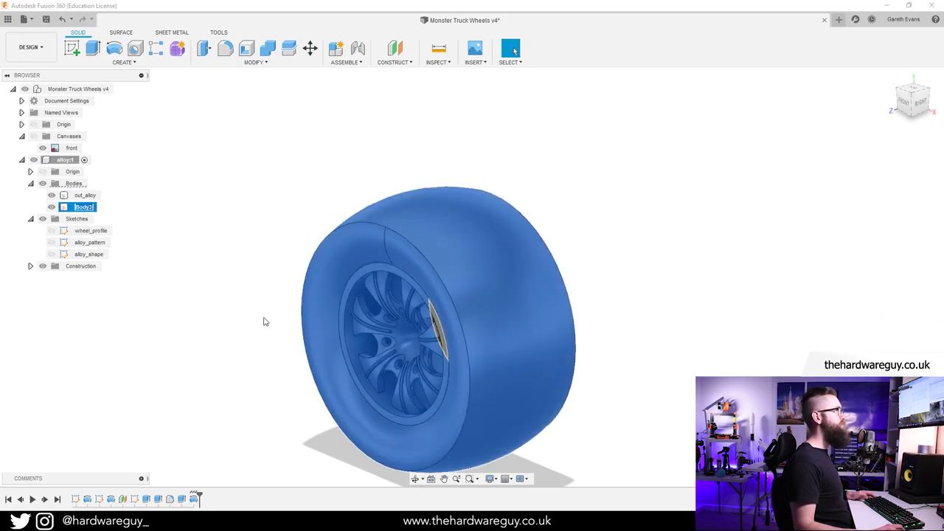
click(243, 310)
click(86, 209)
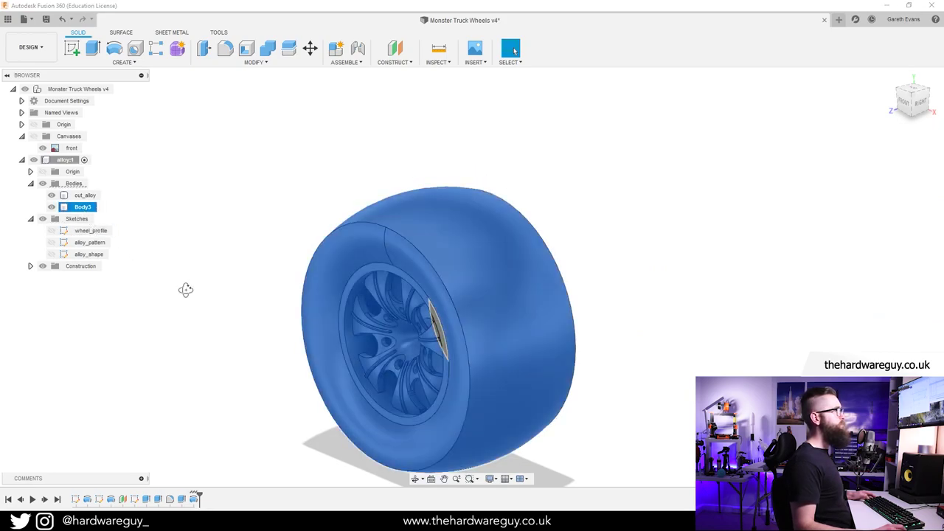
shift+middle_drag(185, 291, 221, 268)
click(83, 207)
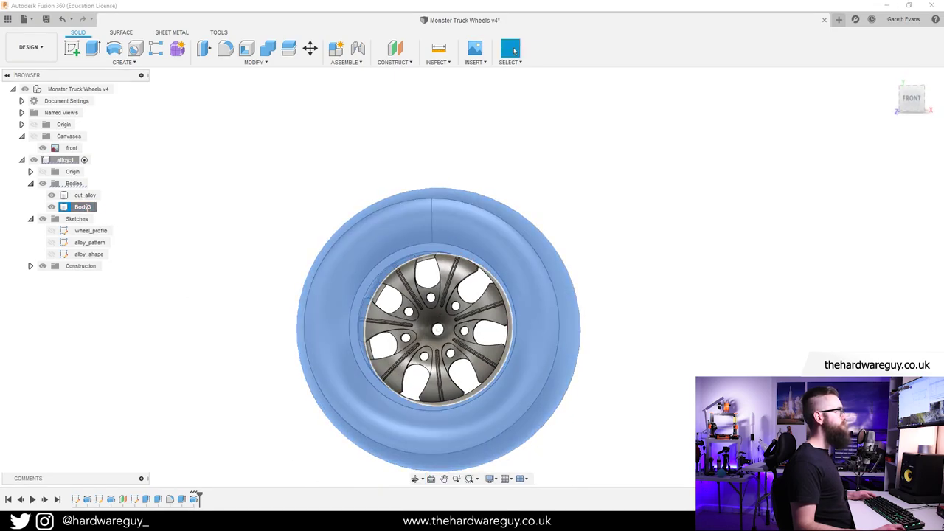
text(tire)
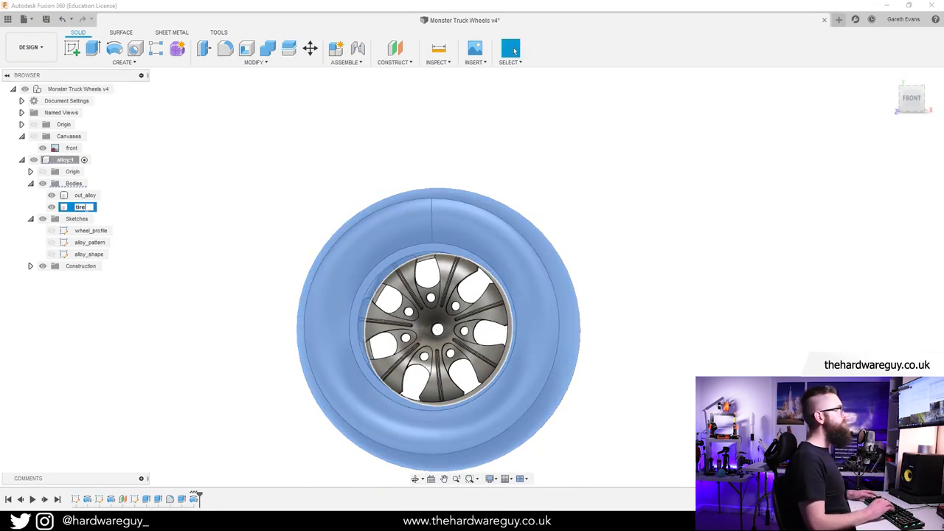
key(Return)
click(701, 216)
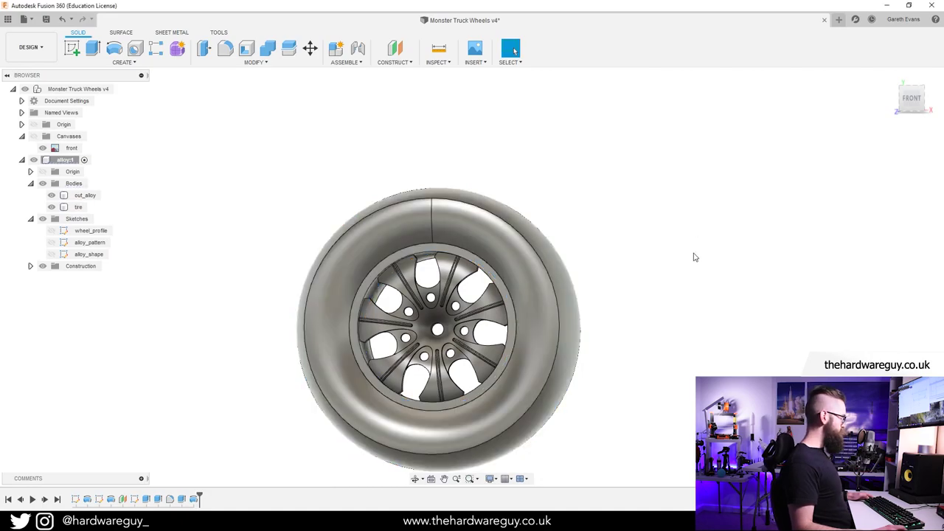
Show the front reference canvas and view the wheel straight from the front.
shift+middle_drag(694, 257, 689, 278)
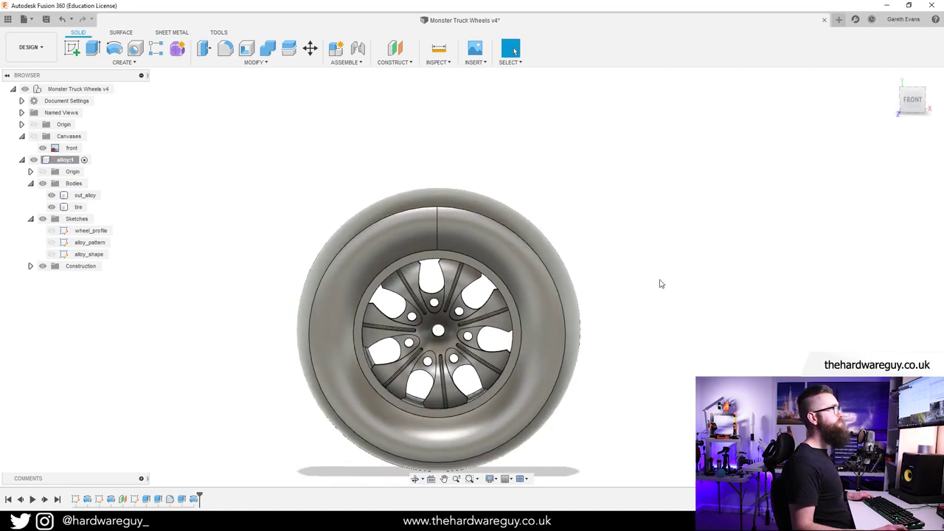
click(912, 102)
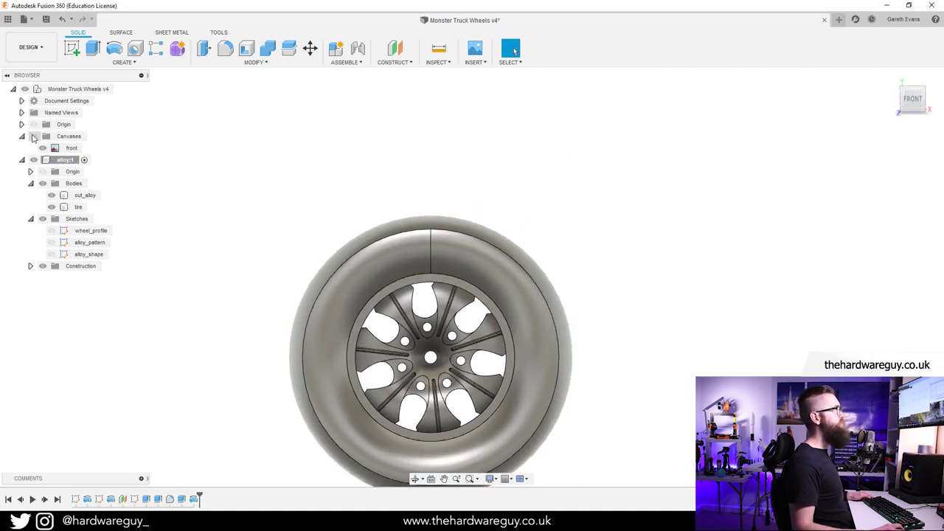
scroll(390, 298, up, 4)
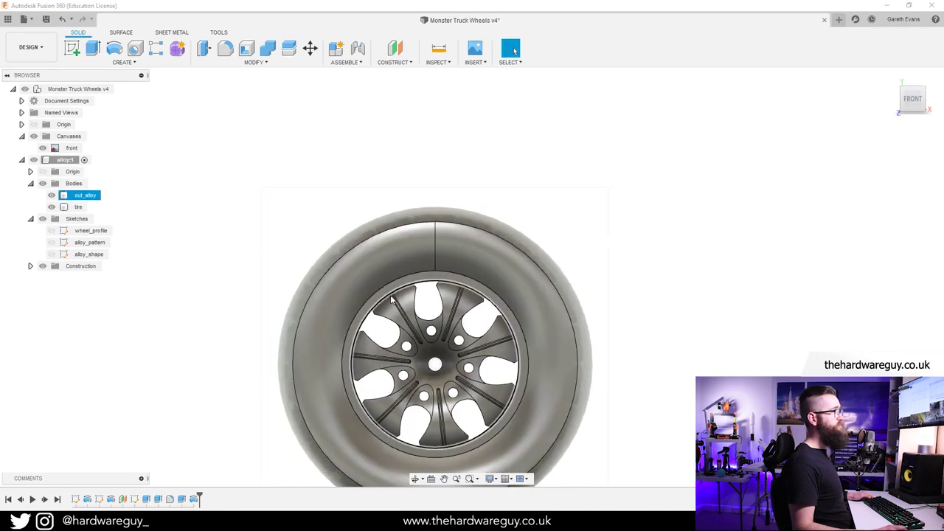
mouse_move(726, 323)
shift+middle_down()
mouse_move(701, 320)
mouse_move(732, 321)
shift+middle_up()
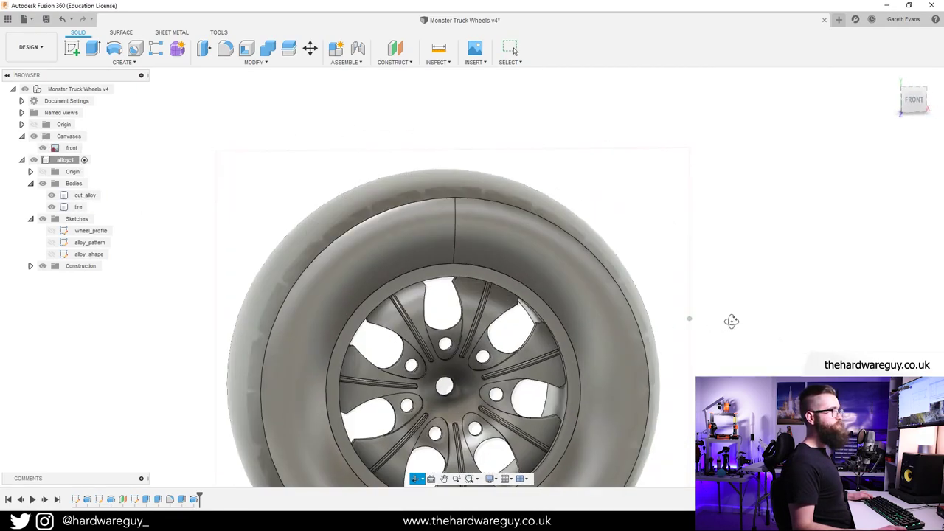
click(915, 100)
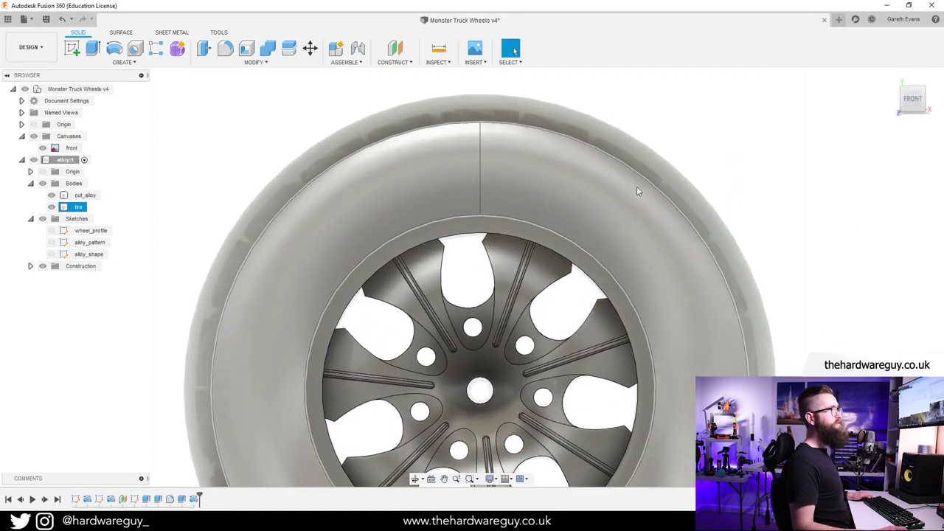
Examine the alloy spokes and the tire's outer tread edge against the front reference canvas.
click(499, 351)
scroll(499, 351, down, 3)
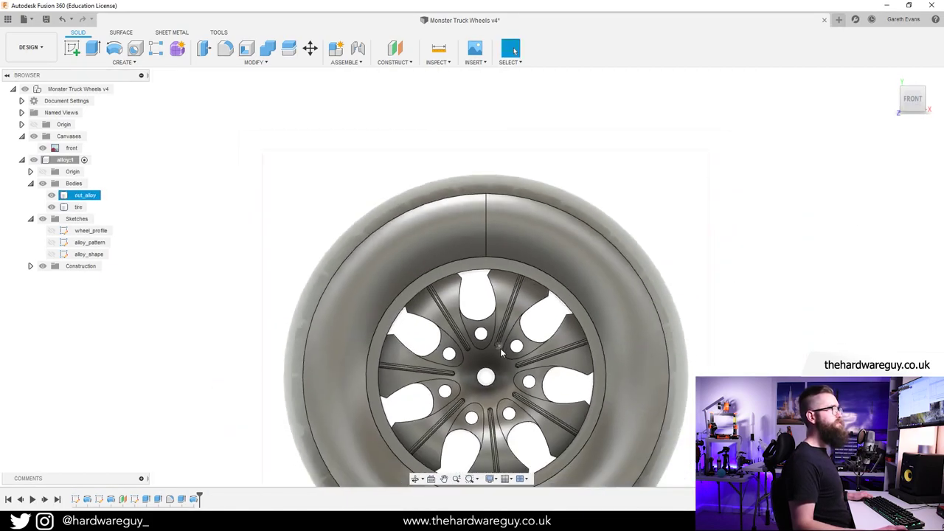
scroll(472, 288, up, 3)
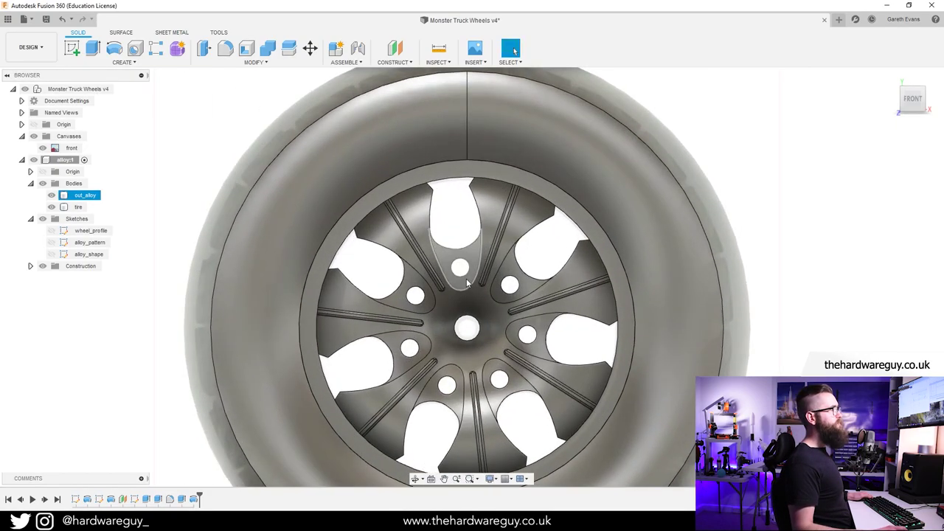
scroll(467, 283, down, 2)
scroll(443, 273, up, 2)
scroll(413, 257, down, 1)
key(Escape)
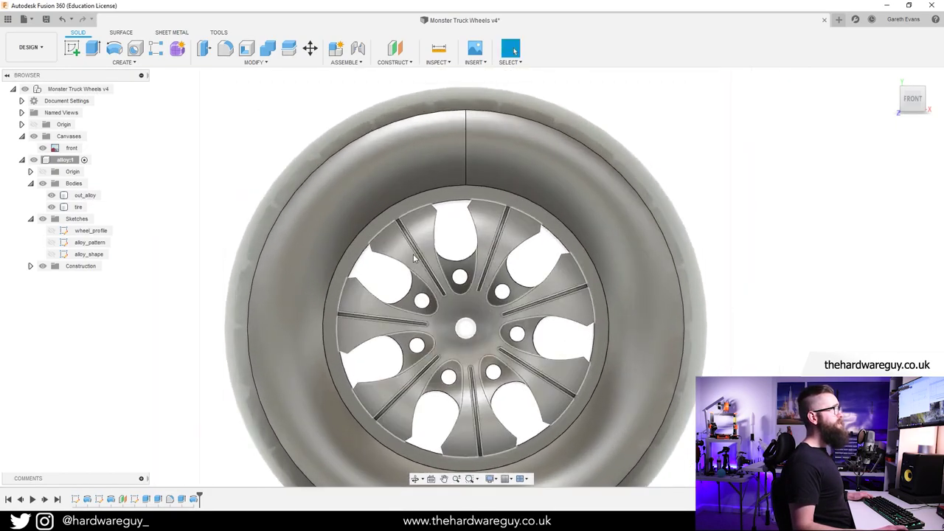
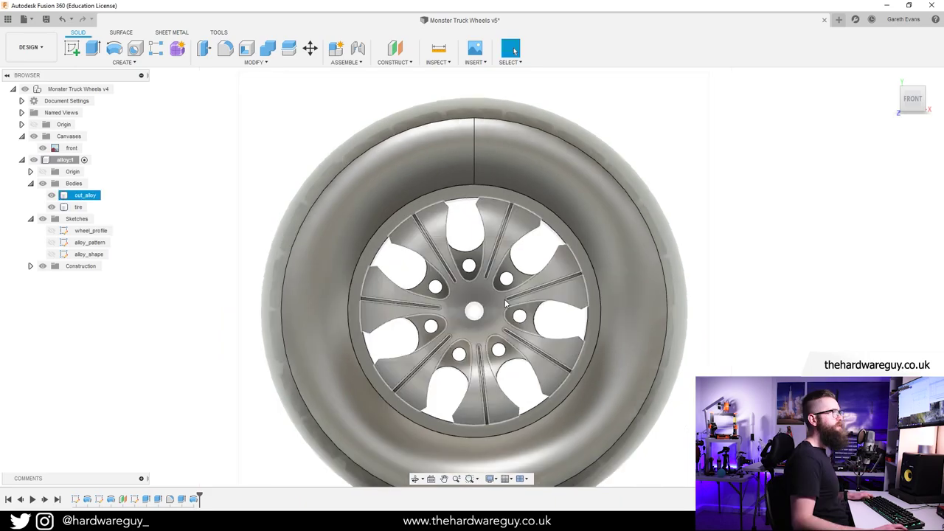
scroll(505, 303, down, 1)
middle_drag(505, 303, 507, 288)
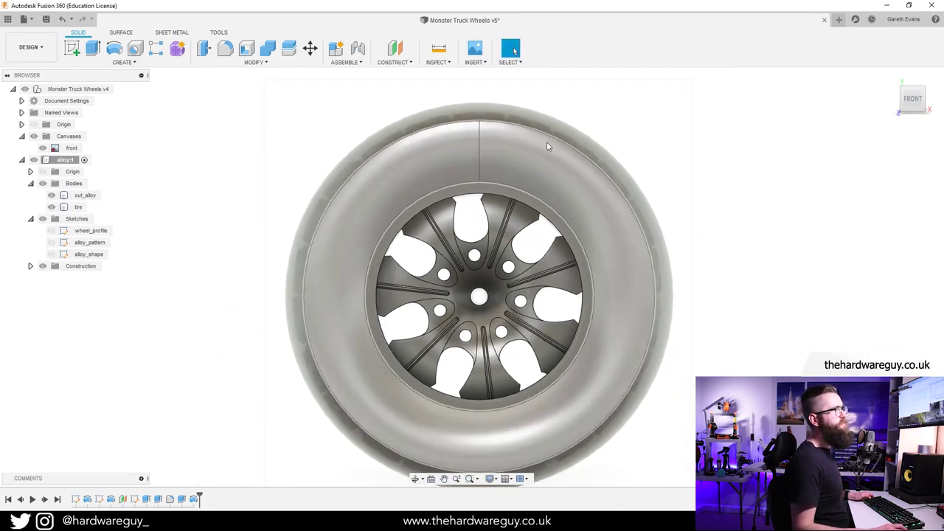
scroll(271, 191, up, 3)
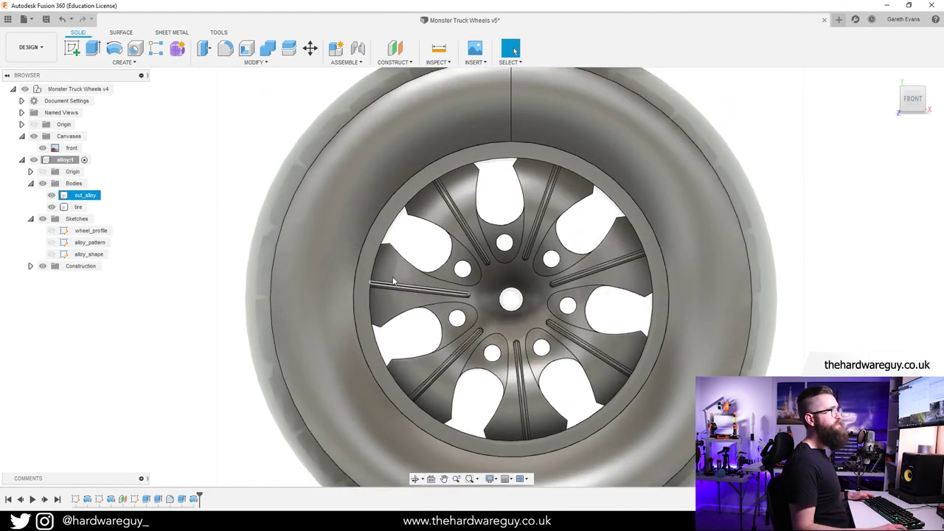
scroll(262, 221, up, 2)
click(262, 221)
scroll(262, 221, down, 3)
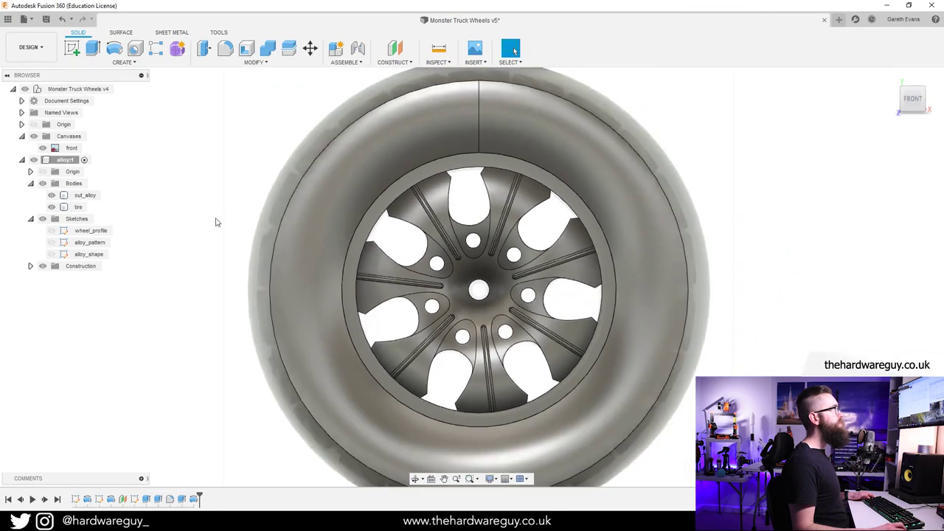
click(284, 185)
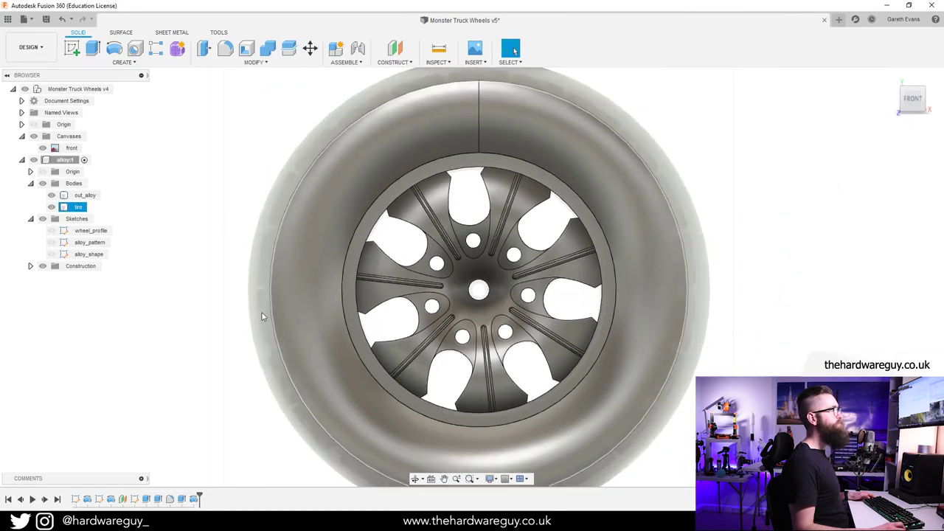
scroll(262, 317, up, 3)
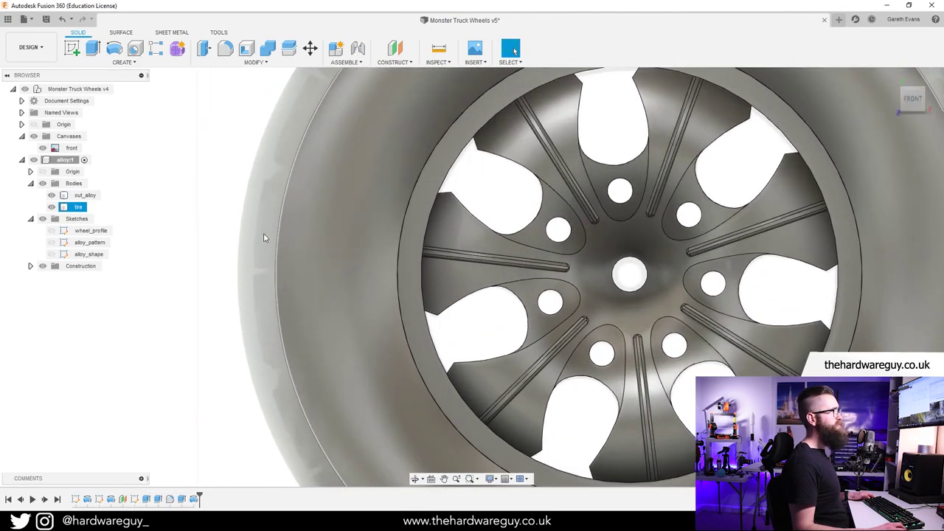
scroll(269, 238, down, 5)
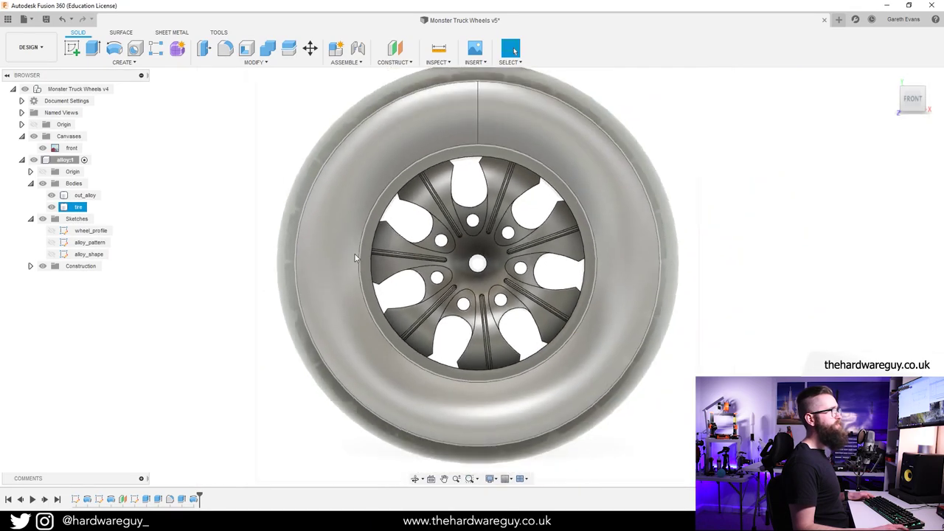
click(330, 274)
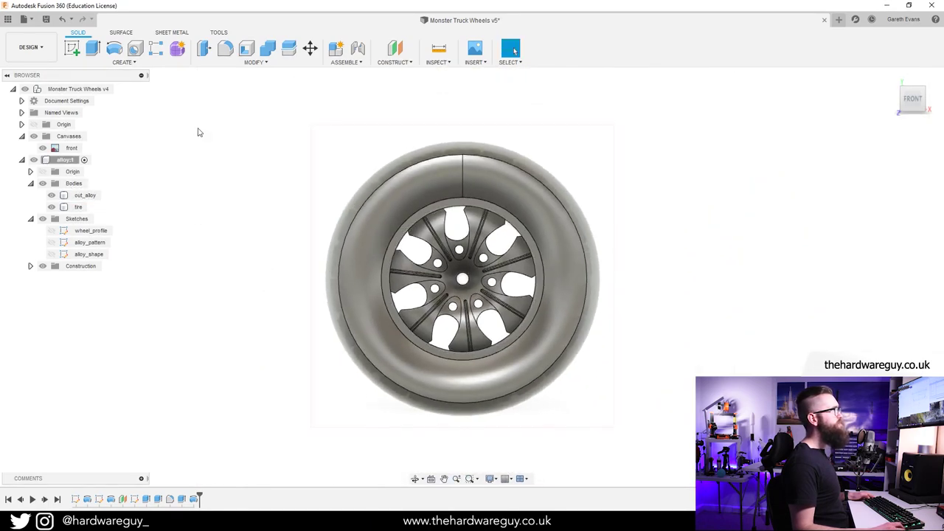
Open the wheel_profile sketch for editing and check the arc that closes the top of the tire profile.
mouse_move(531, 204)
shift+middle_down()
mouse_move(702, 181)
mouse_move(448, 223)
shift+middle_up()
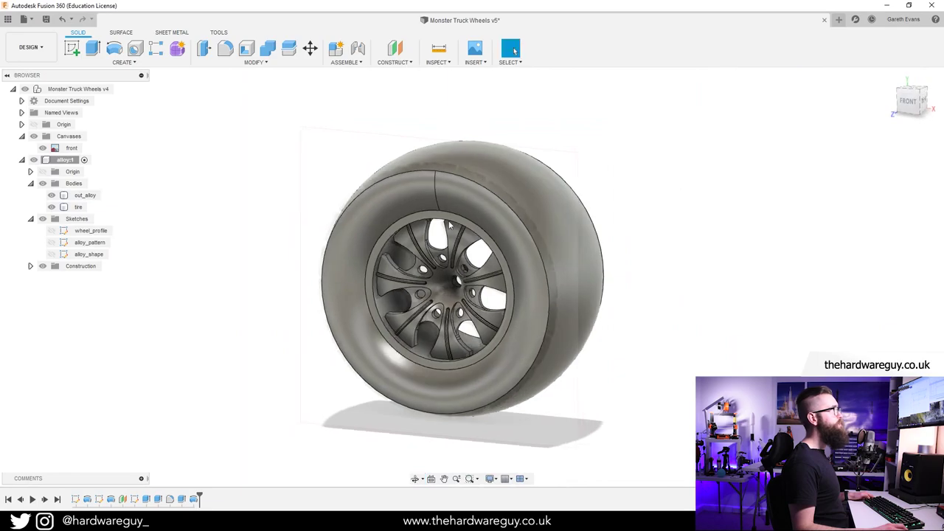
double_click(90, 230)
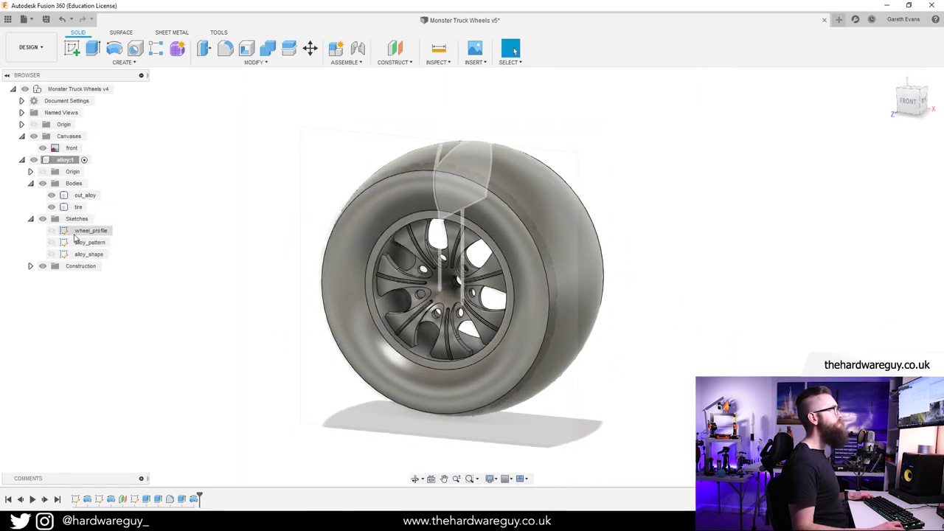
middle_drag(627, 338, 337, 336)
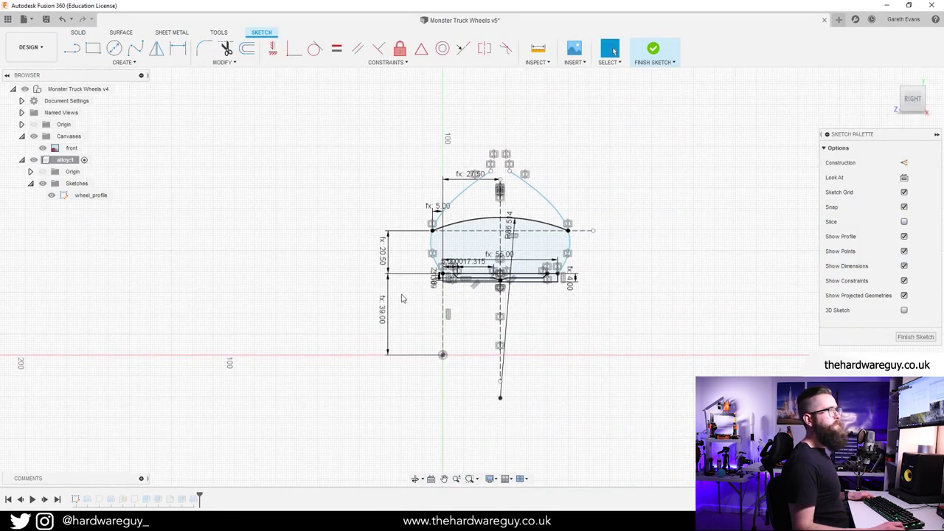
scroll(534, 262, up, 3)
scroll(469, 244, up, 2)
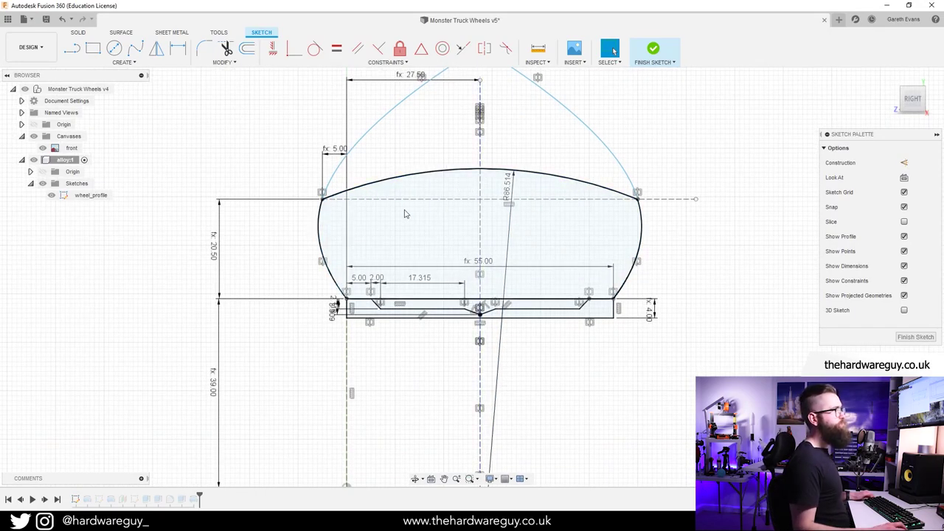
click(497, 172)
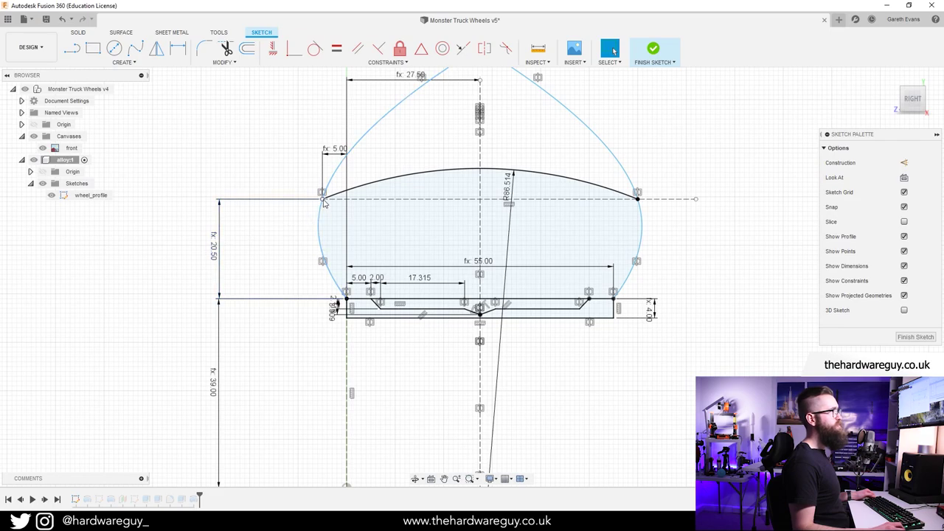
drag(323, 202, 322, 192)
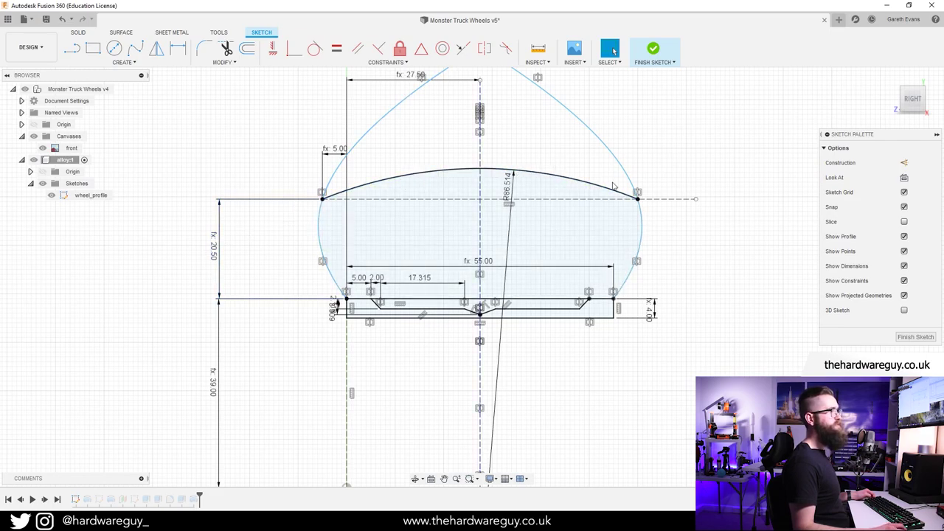
Draw a vertical line about 6.8 mm long from the tread arc's midpoint down the centreline to the horizontal construction line.
scroll(422, 186, up, 4)
scroll(442, 140, down, 2)
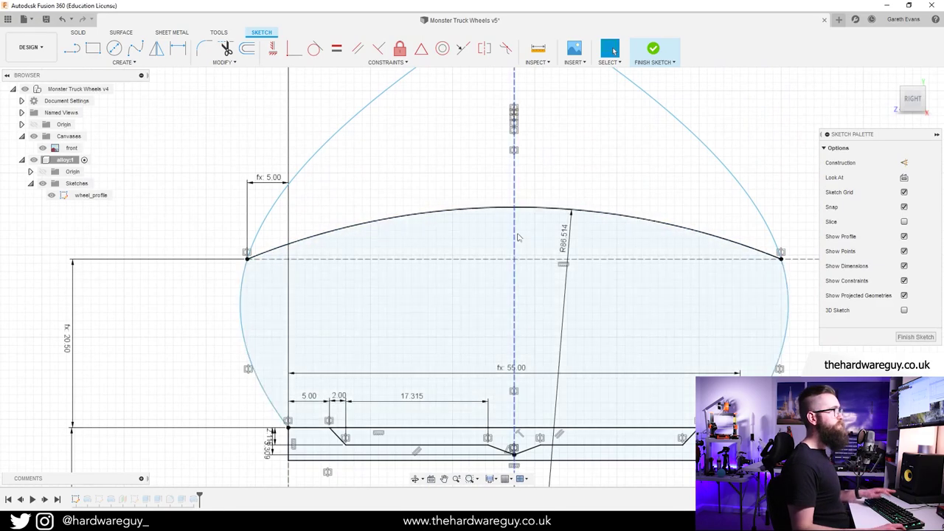
key(l)
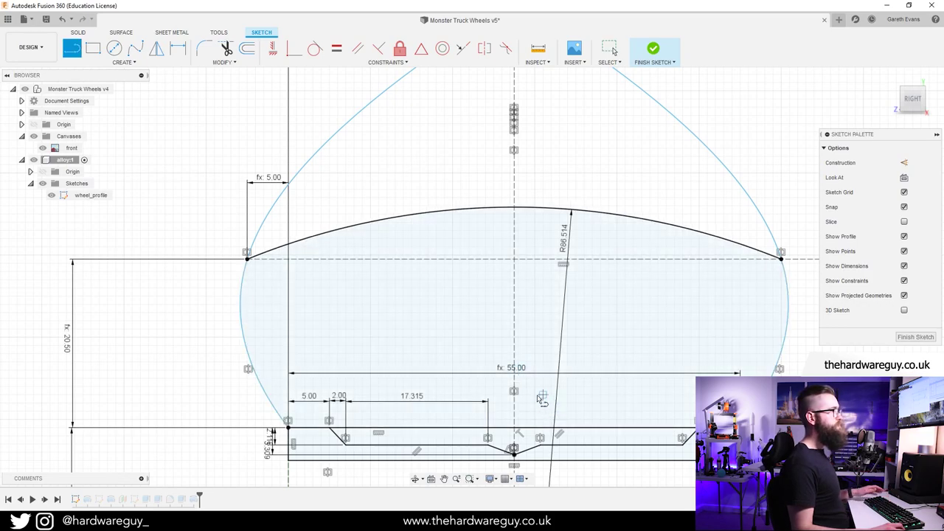
click(513, 208)
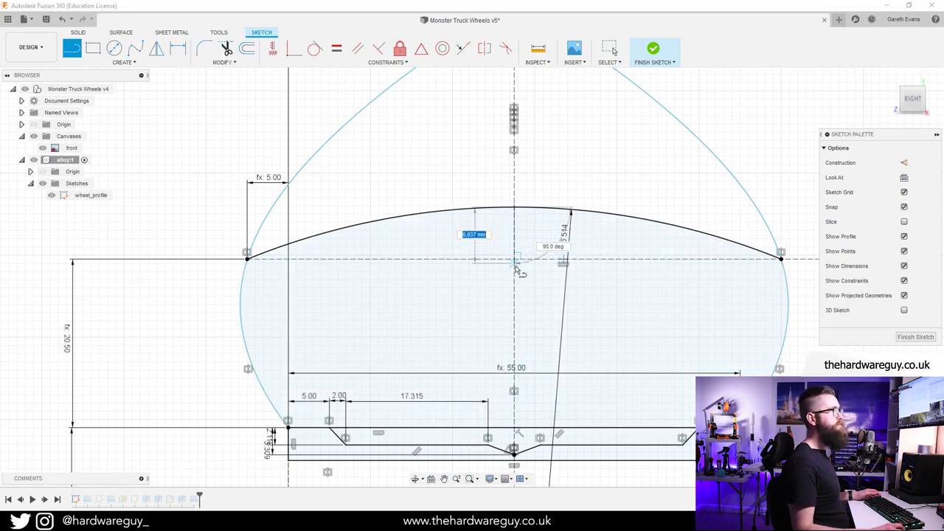
click(516, 259)
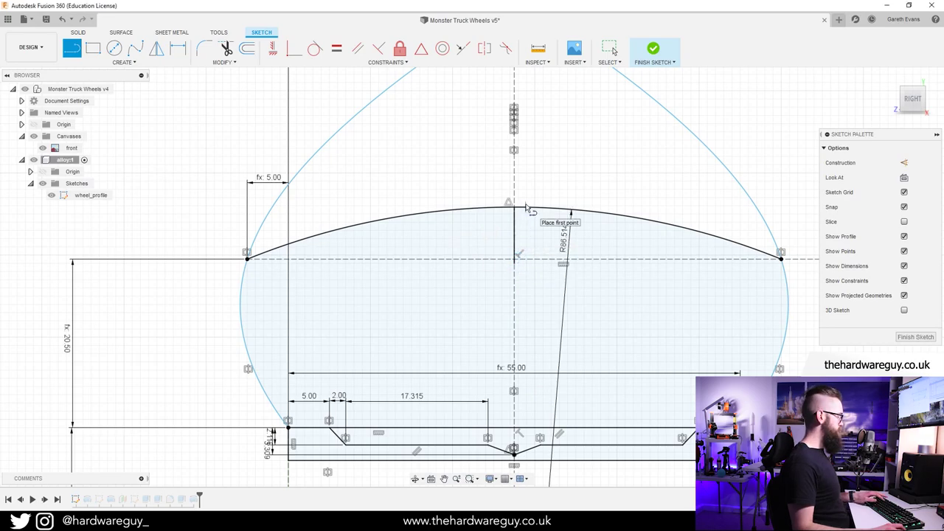
Trim away the right half of the tread arc, beyond the new centre line, and reposition its radius dimension on the remaining half.
key(t)
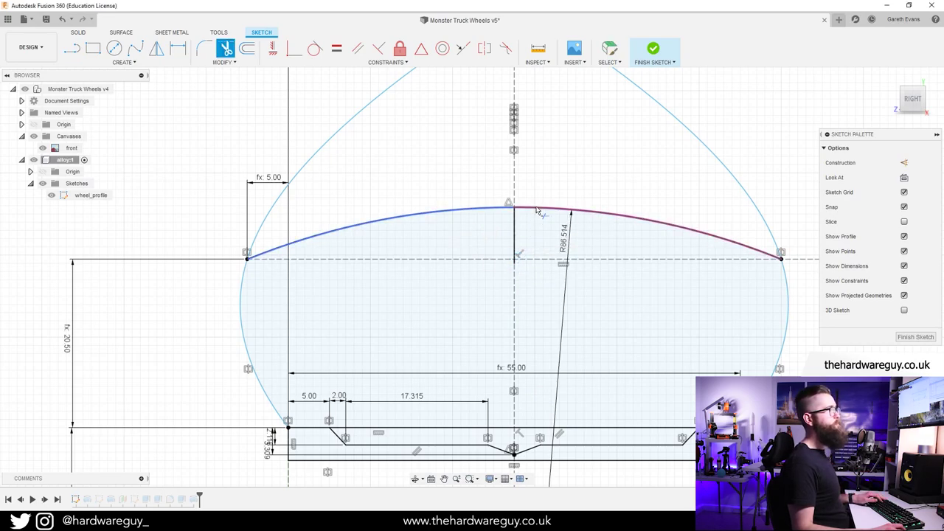
click(538, 212)
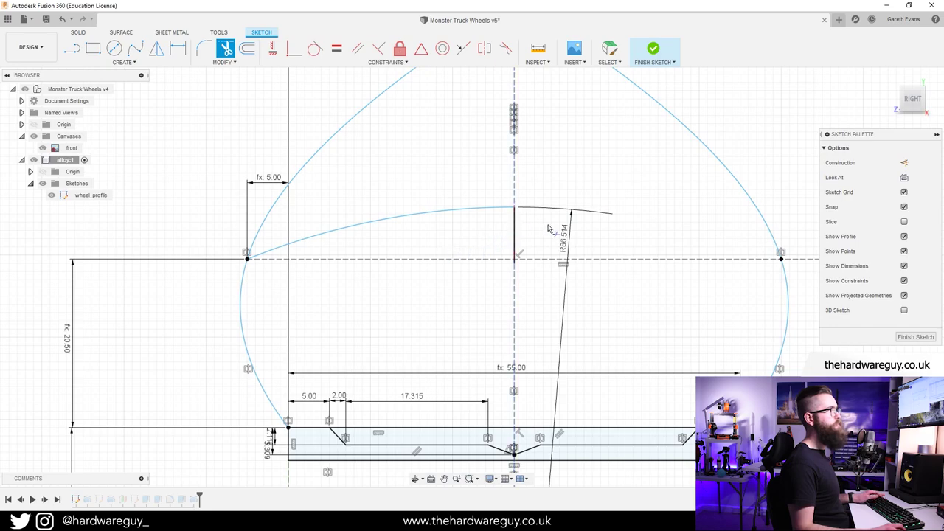
click(612, 49)
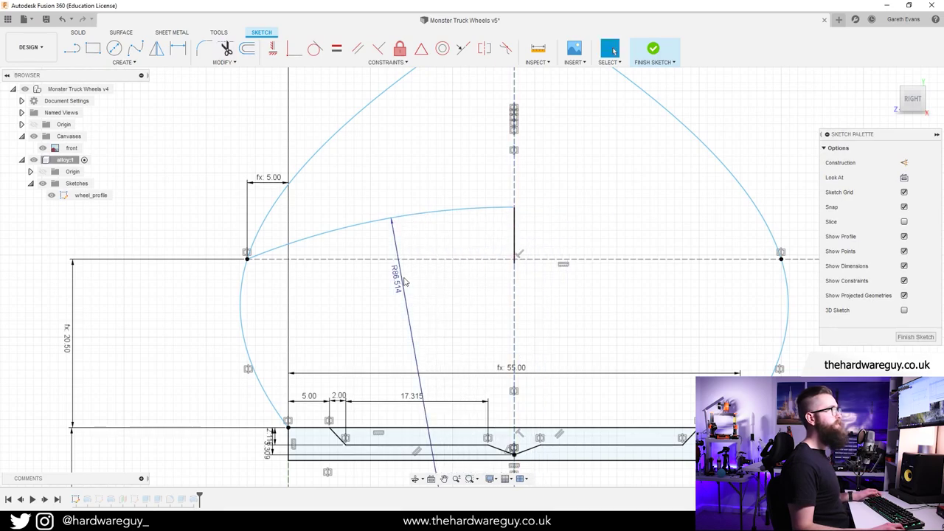
scroll(240, 317, down, 3)
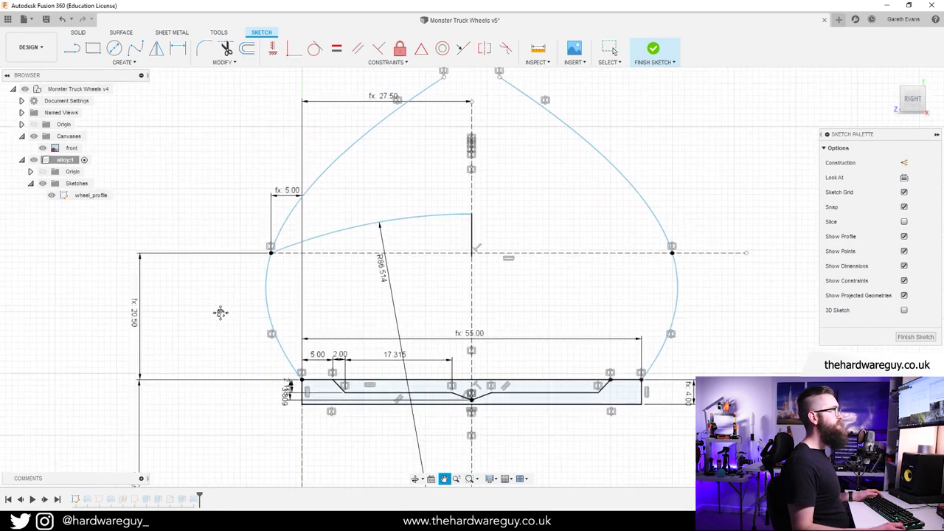
Replace the formula of the tire sidewall's vertical dimension with a fixed 20.5 mm.
double_click(140, 319)
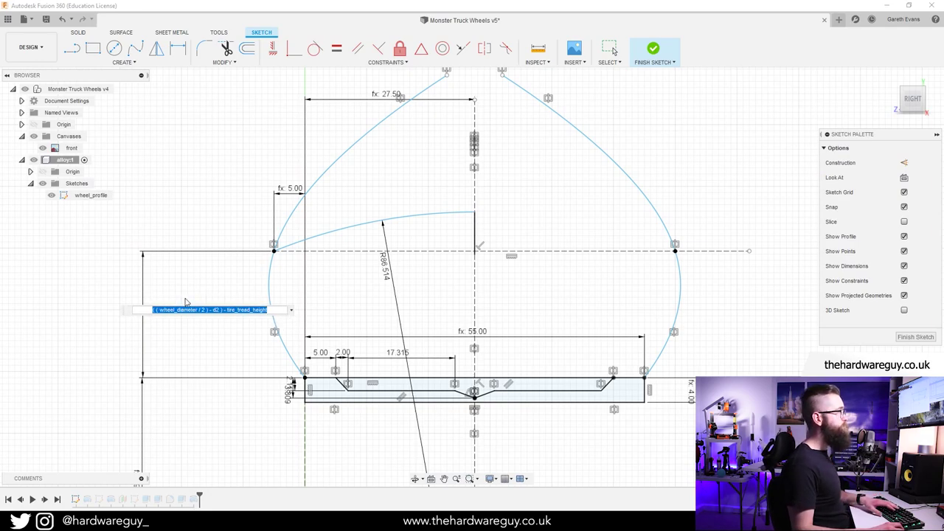
key(Return)
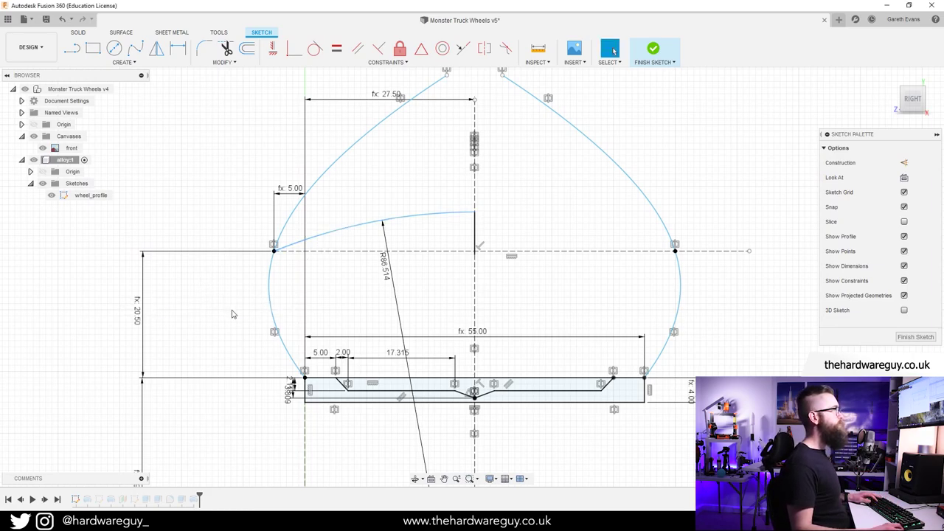
click(137, 315)
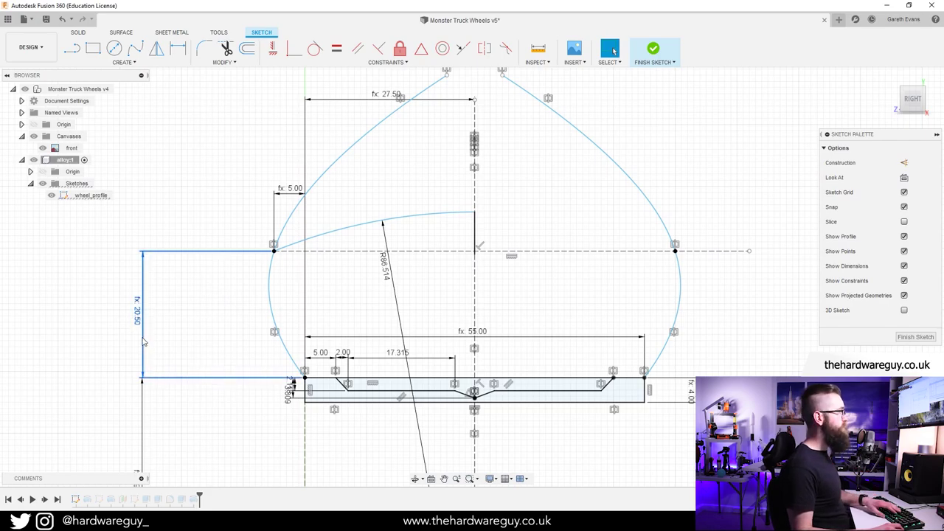
double_click(139, 317)
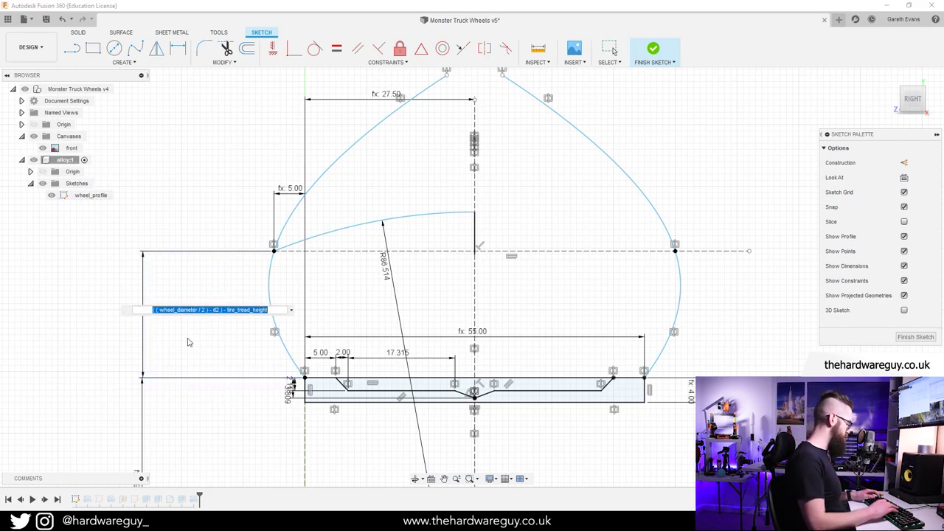
text(20.5)
key(Return)
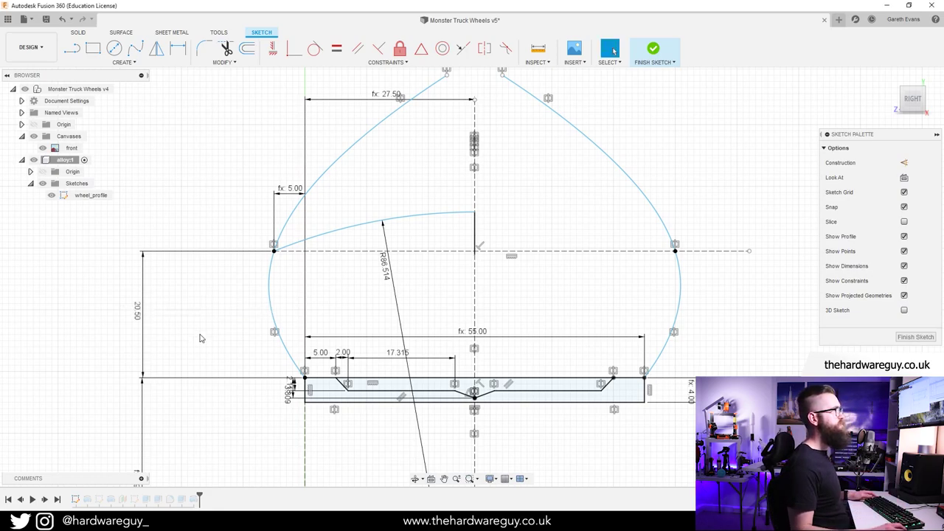
Dimension the vertical distance from the rim's upper-left corner to the tread arc's centreline end, driving it with a formula ending in tire_tread_height.
key(d)
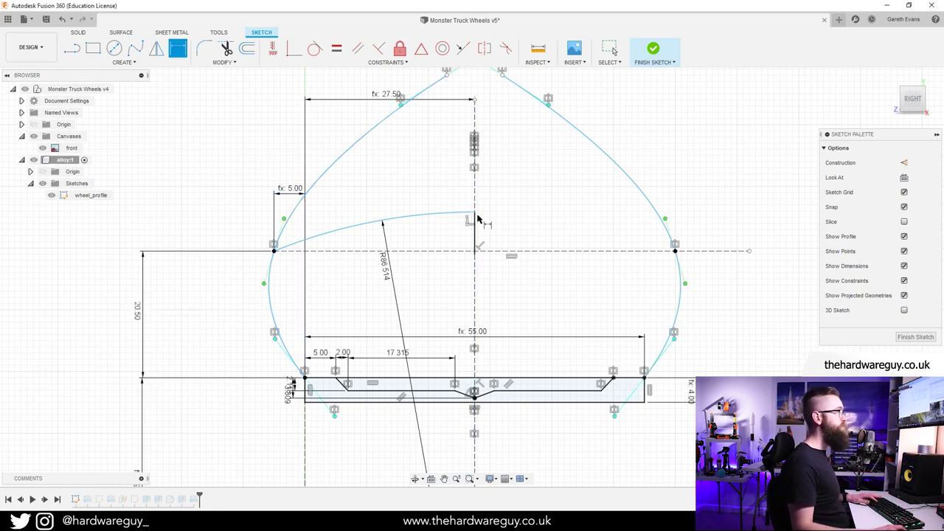
click(305, 378)
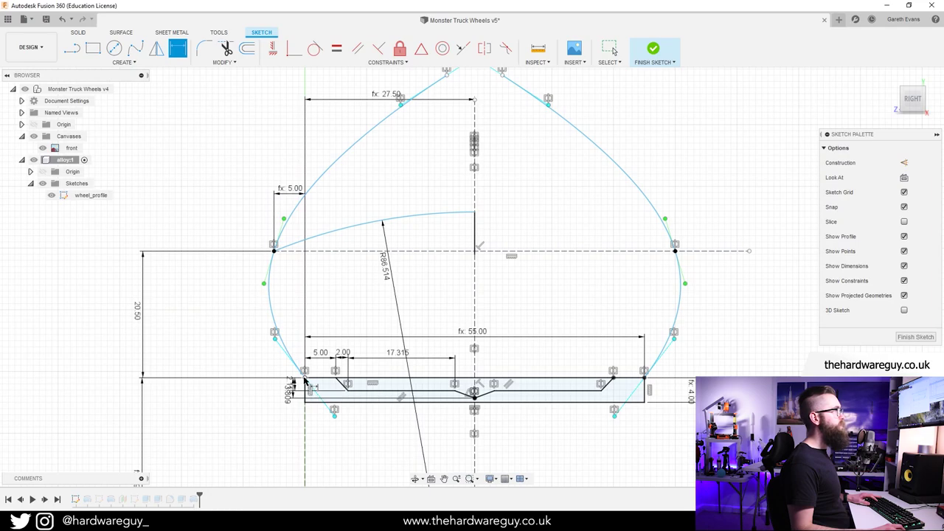
click(453, 221)
click(105, 291)
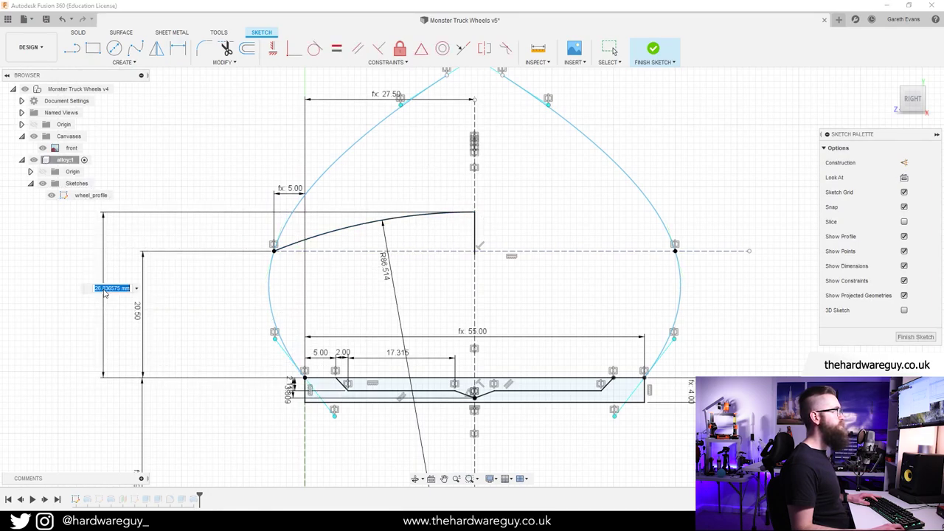
text(tire_tread_height)
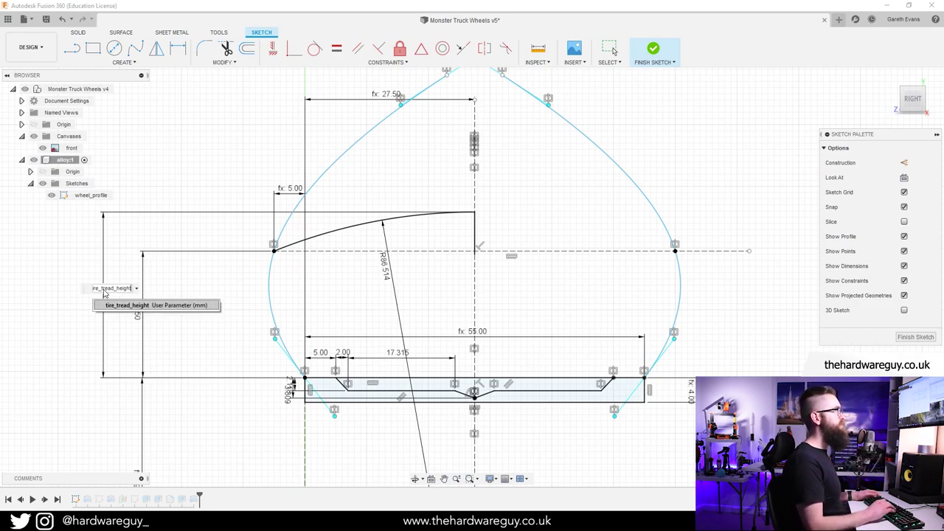
key(Return)
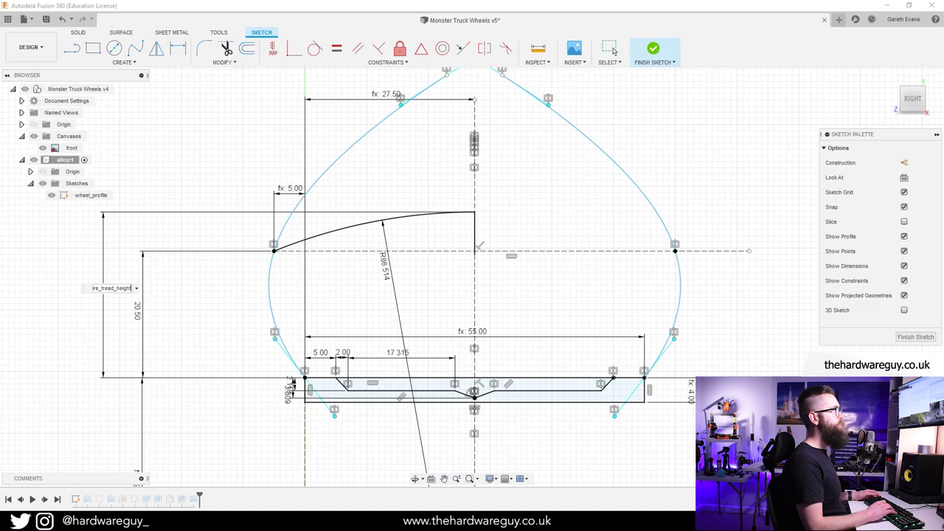
key(Return)
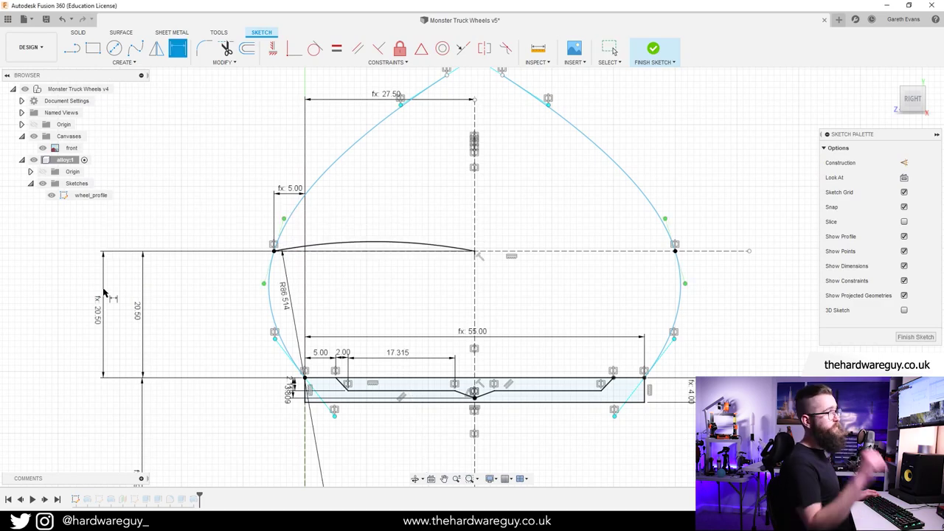
Set the tire sidewall's vertical dimension to 10 mm.
click(104, 293)
scroll(264, 302, down, 1)
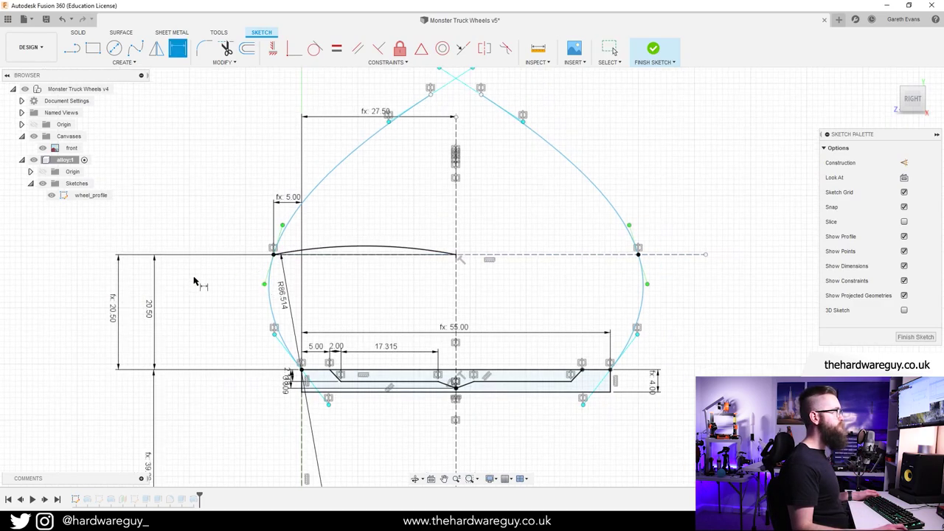
click(163, 314)
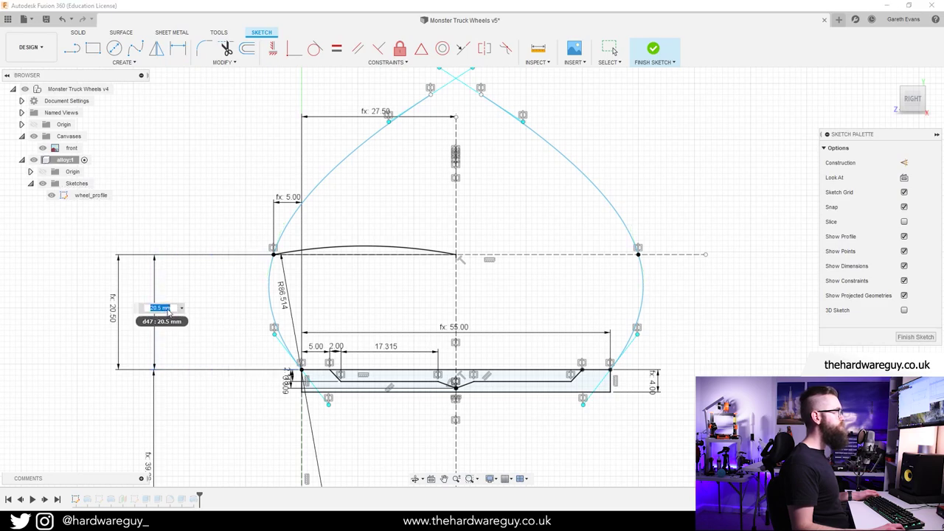
text(10)
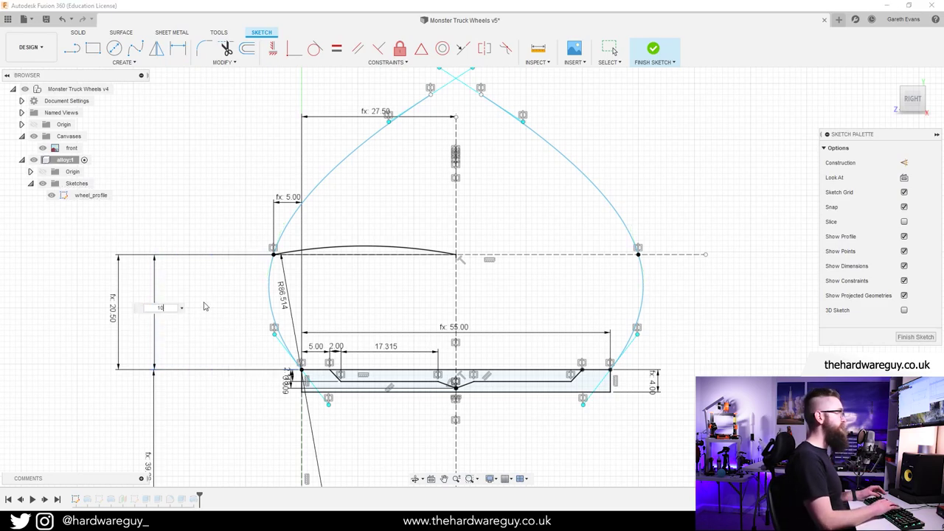
key(Return)
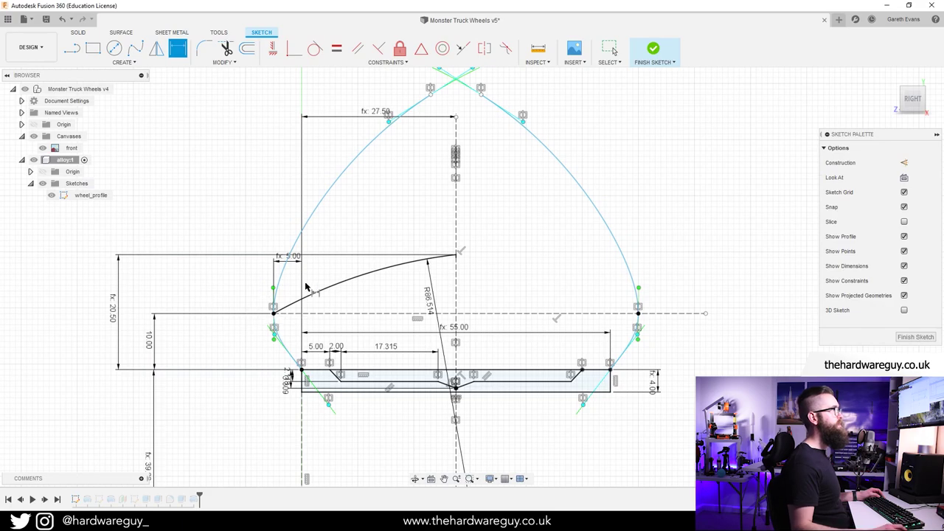
scroll(295, 287, up, 2)
scroll(214, 291, up, 2)
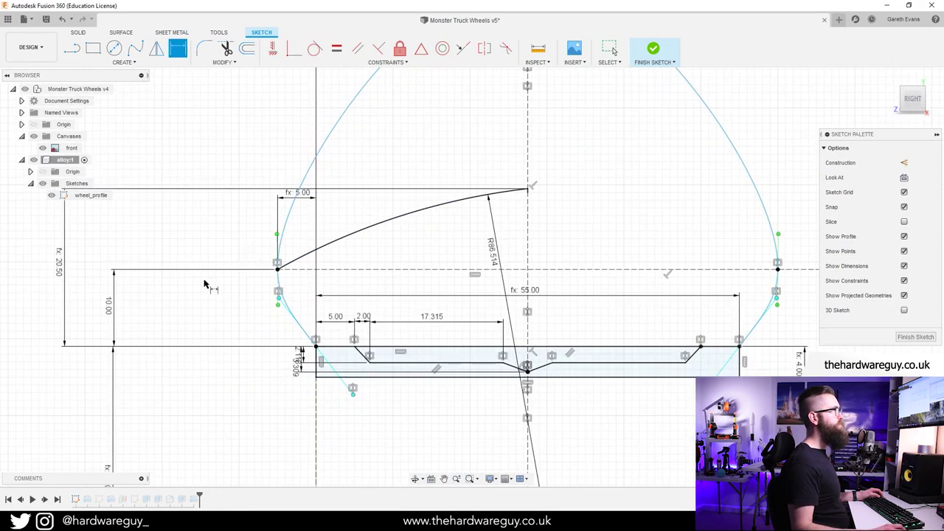
Set the tire sidewall's vertical dimension to 15 mm and check the shape of the tire profile.
double_click(111, 308)
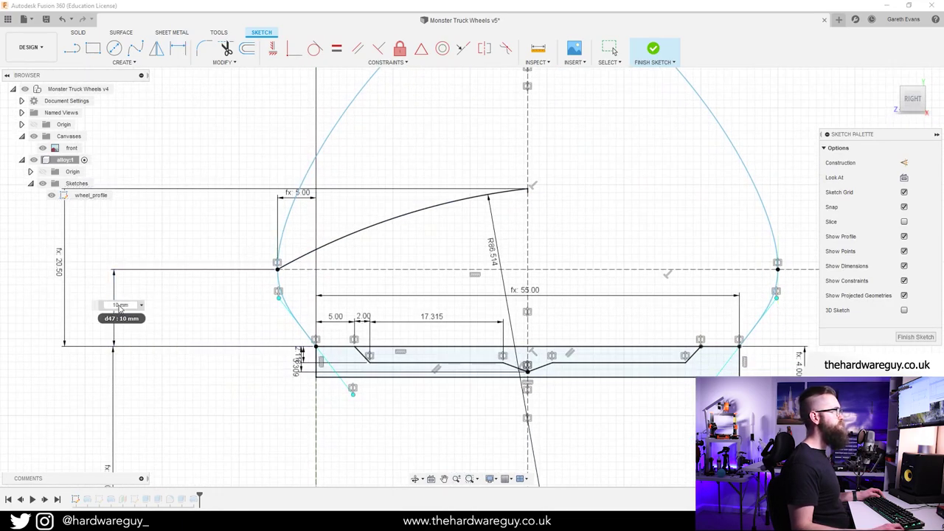
text(15)
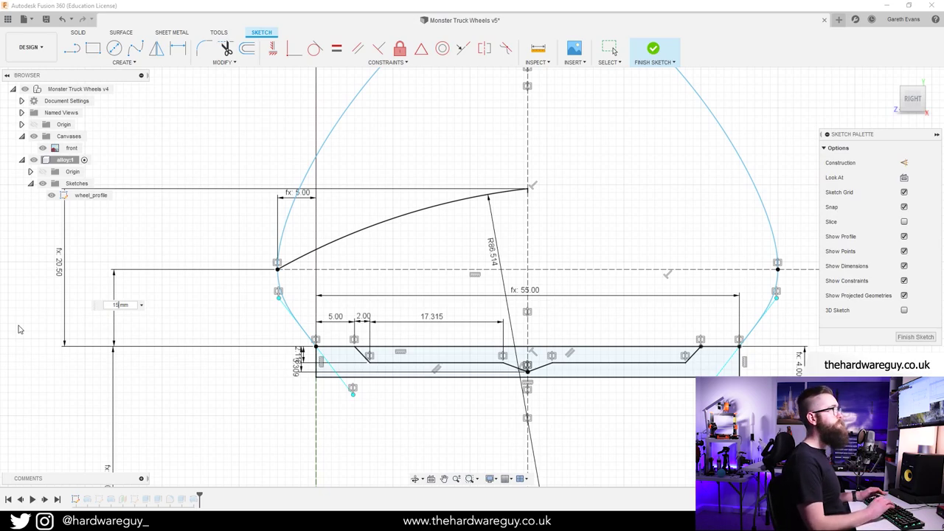
key(Return)
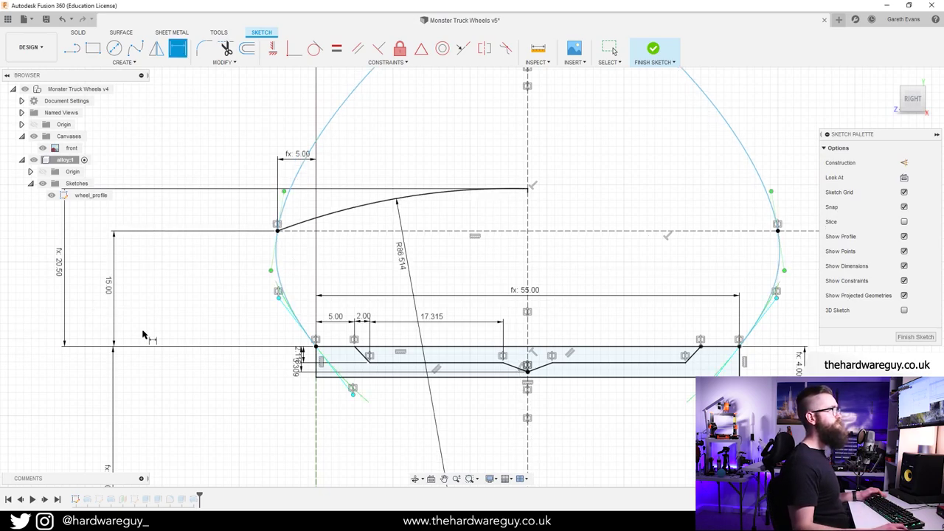
scroll(251, 306, up, 1)
scroll(251, 306, down, 2)
scroll(245, 302, up, 3)
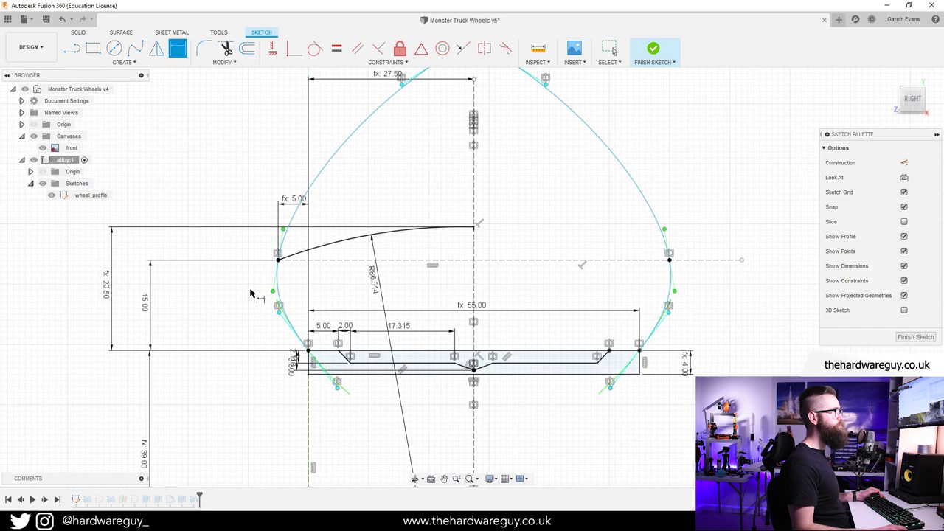
scroll(240, 301, down, 3)
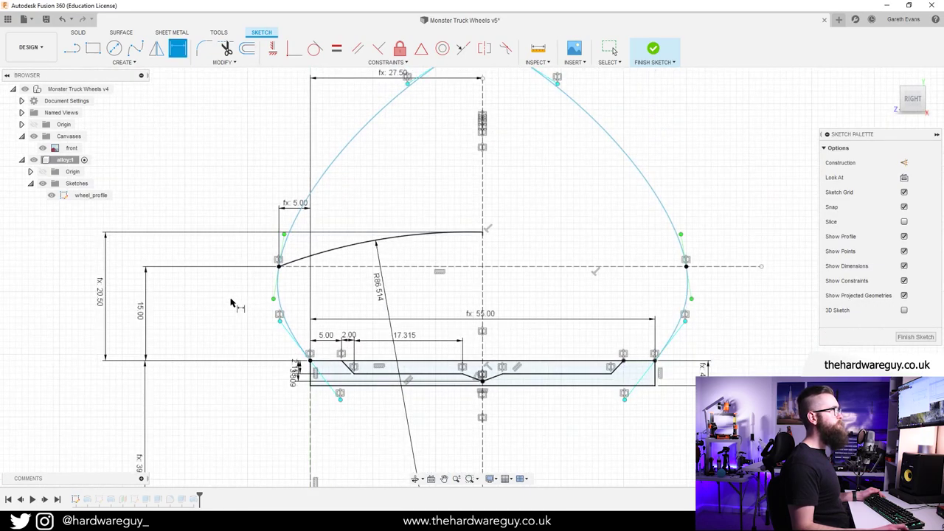
Add a user parameter named tire_profile_height in mm with the expression 15.
click(223, 62)
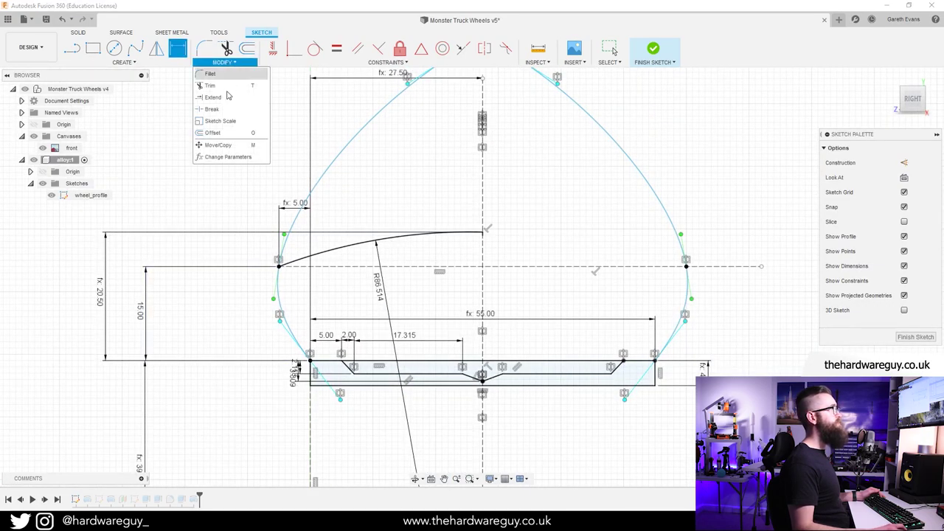
click(227, 157)
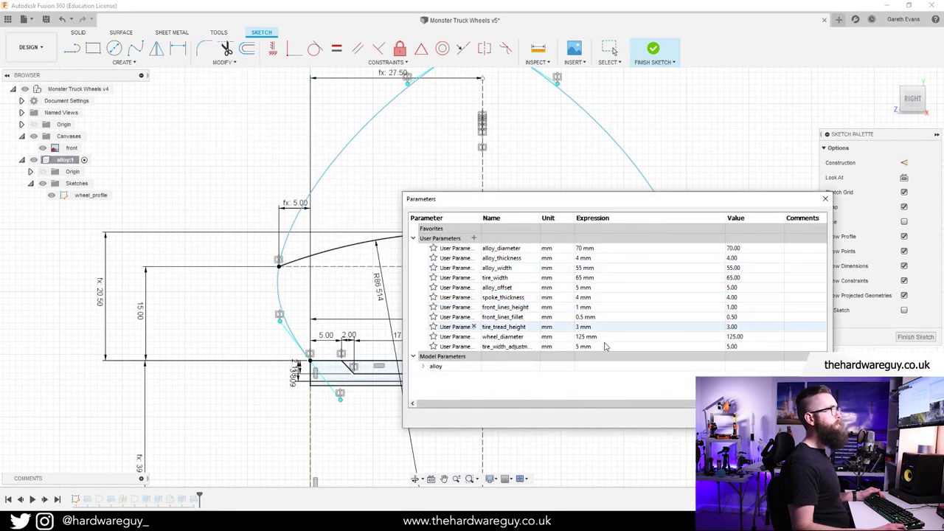
click(474, 239)
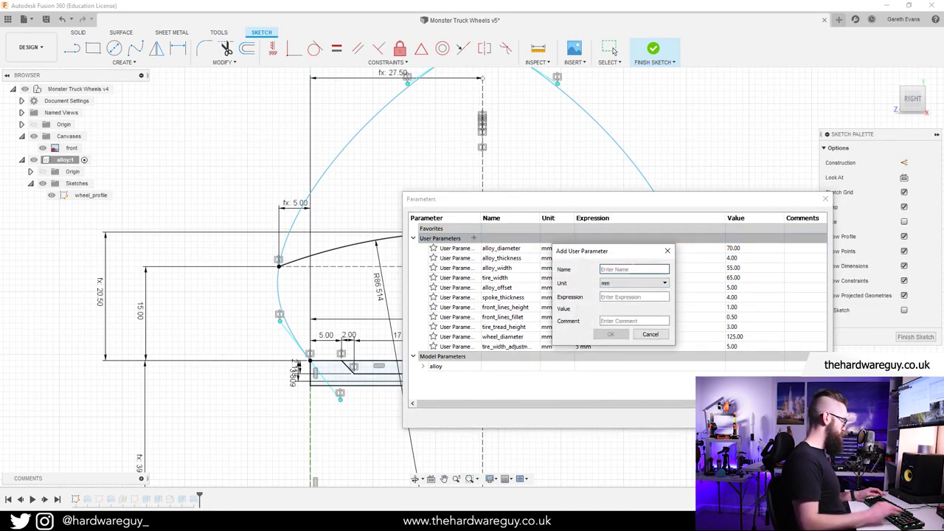
text(tire_profile)
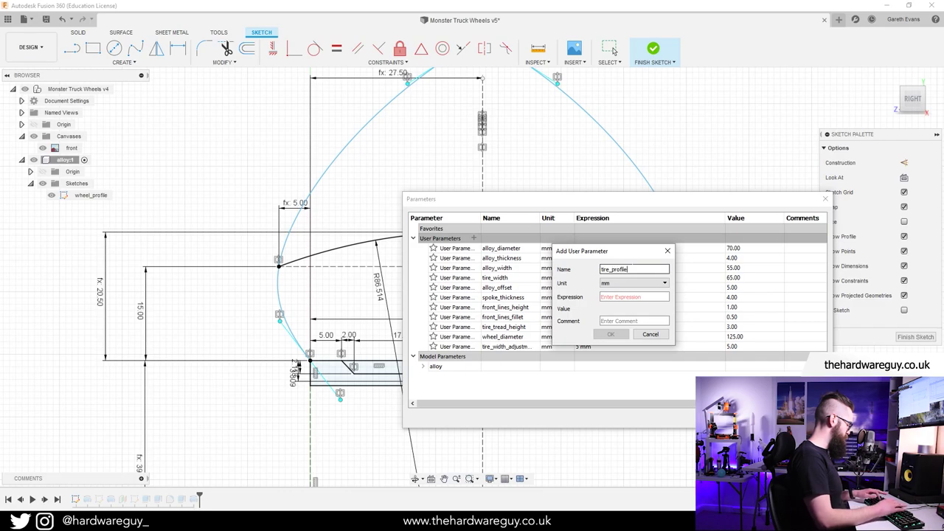
text(_height)
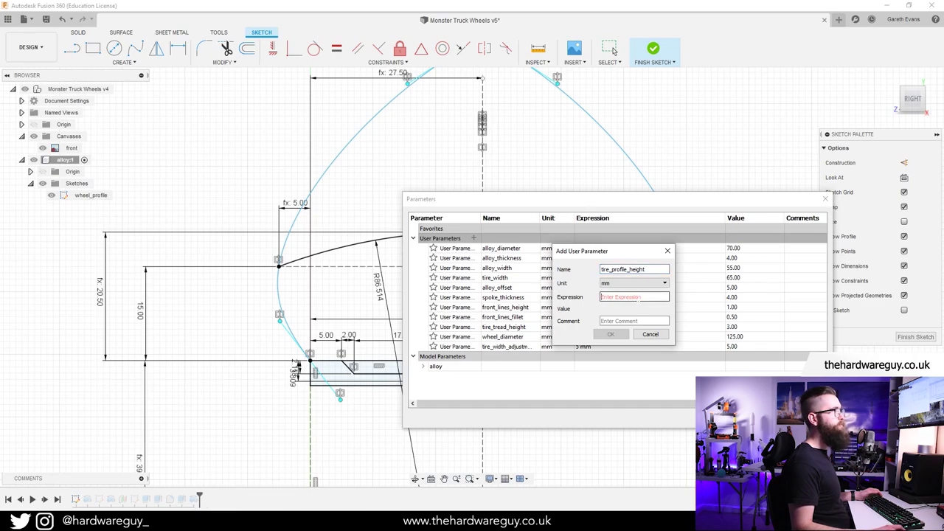
text(15)
key(Return)
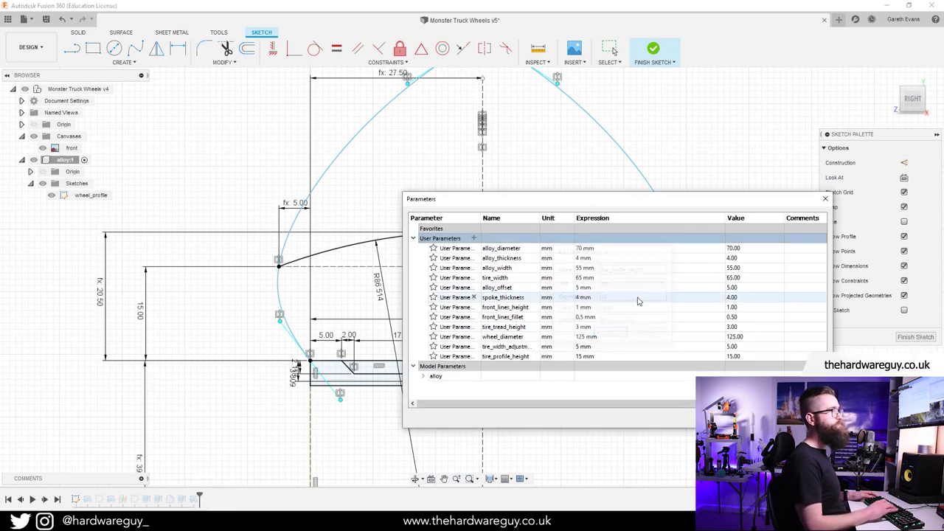
click(797, 417)
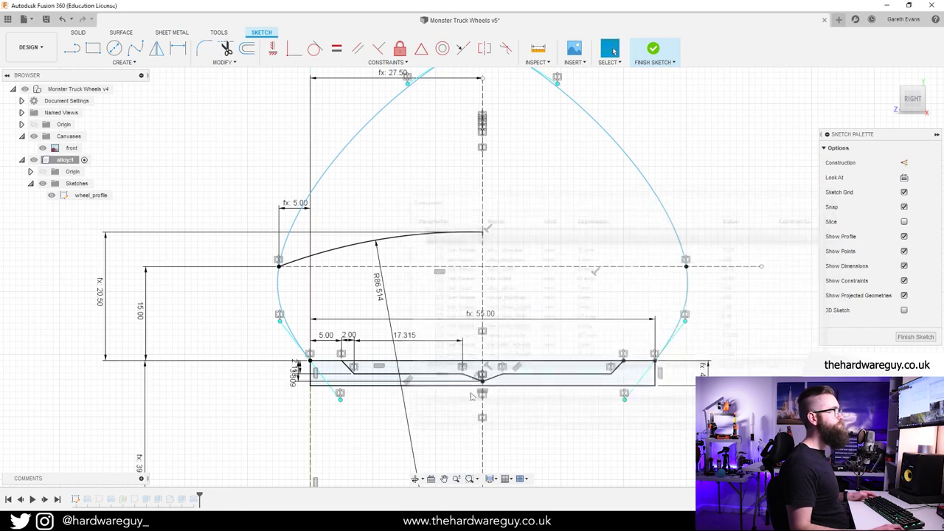
Link the tire sidewall's vertical dimension to the tire_profile_height parameter.
double_click(140, 317)
text(tire)
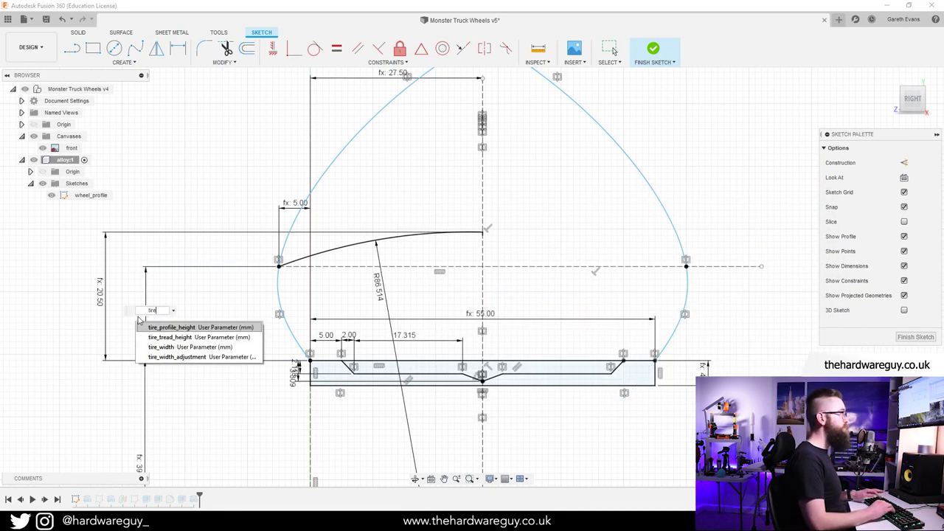
key(Return)
key(Return)
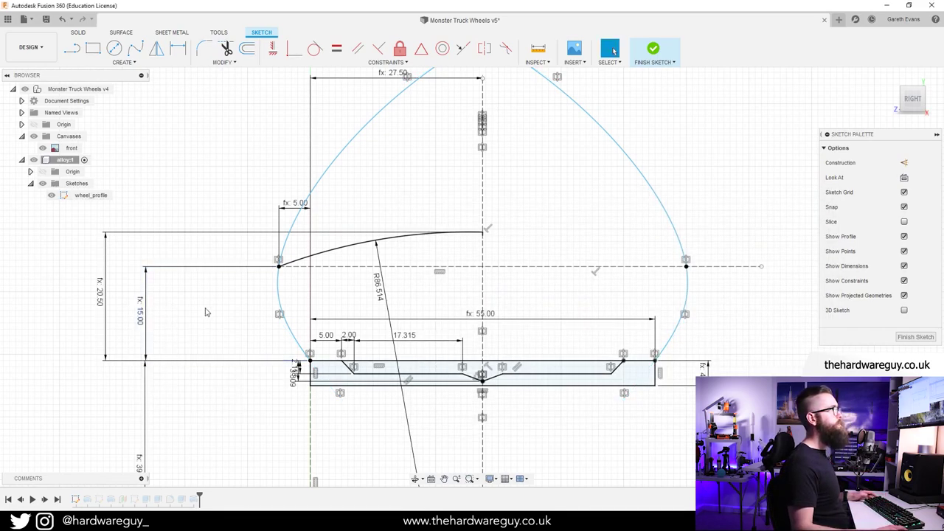
Mirror the left half of the tread arc about the vertical centreline to close the tire profile.
scroll(417, 248, down, 2)
scroll(416, 256, up, 3)
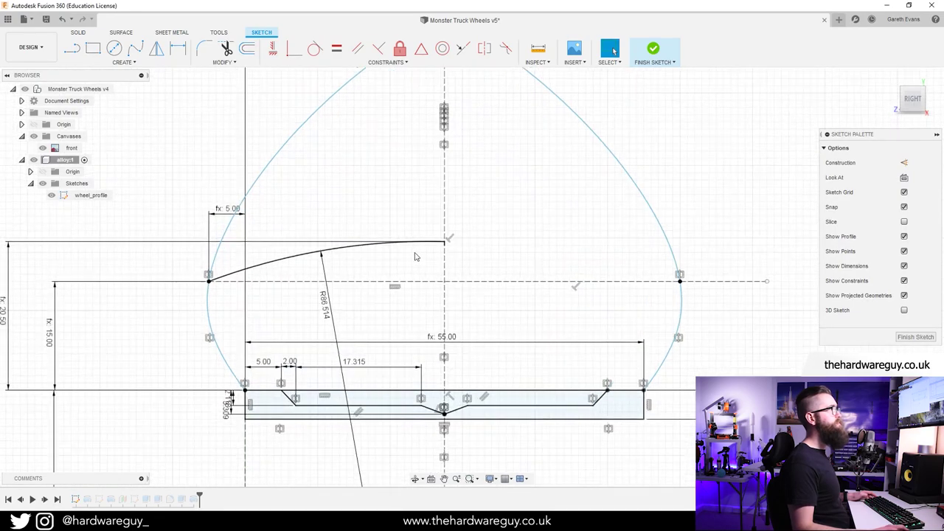
scroll(445, 247, up, 4)
scroll(441, 264, down, 3)
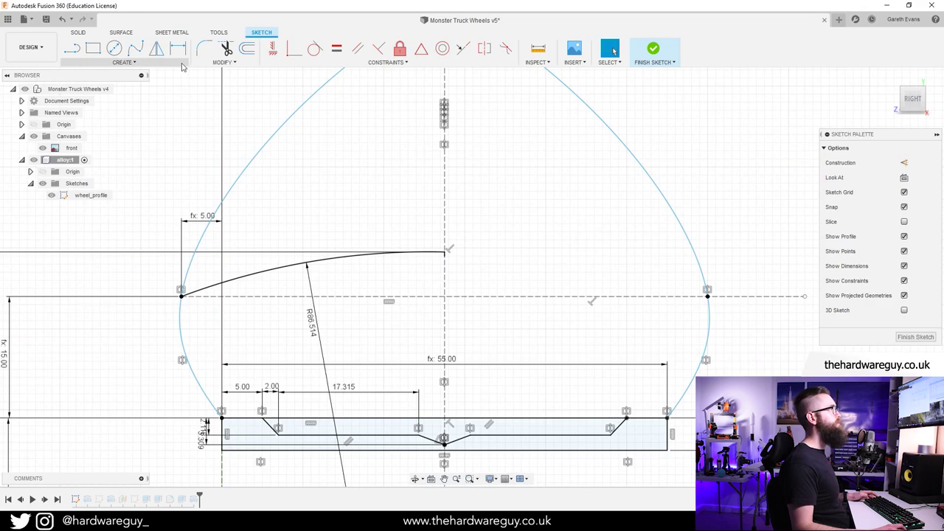
click(123, 62)
click(79, 210)
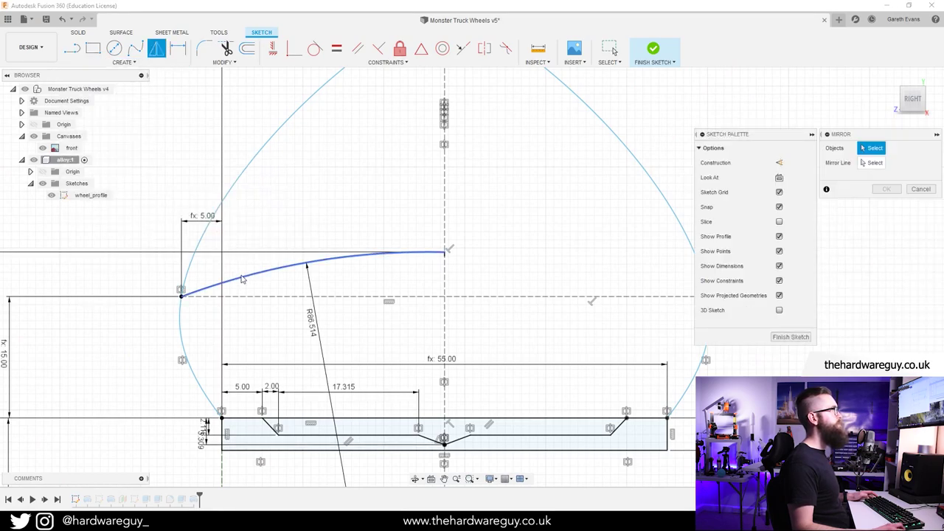
click(252, 279)
click(880, 162)
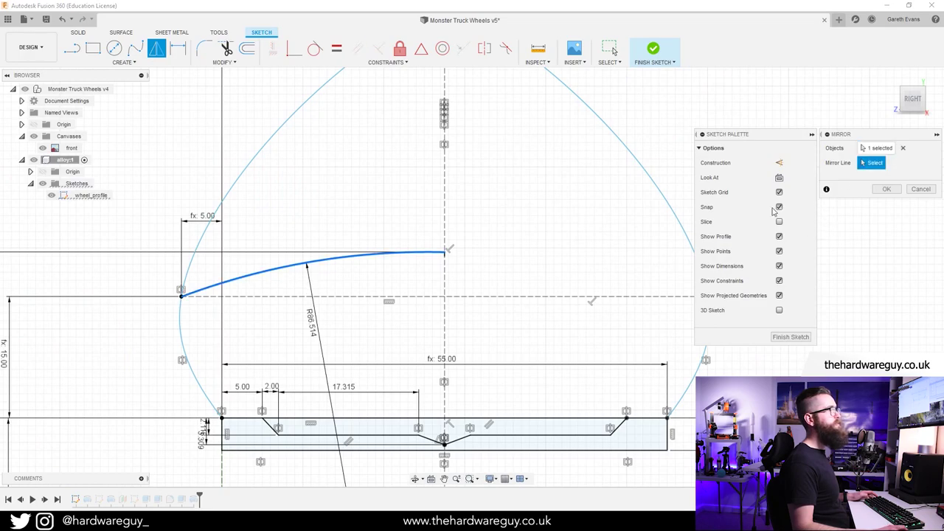
click(445, 274)
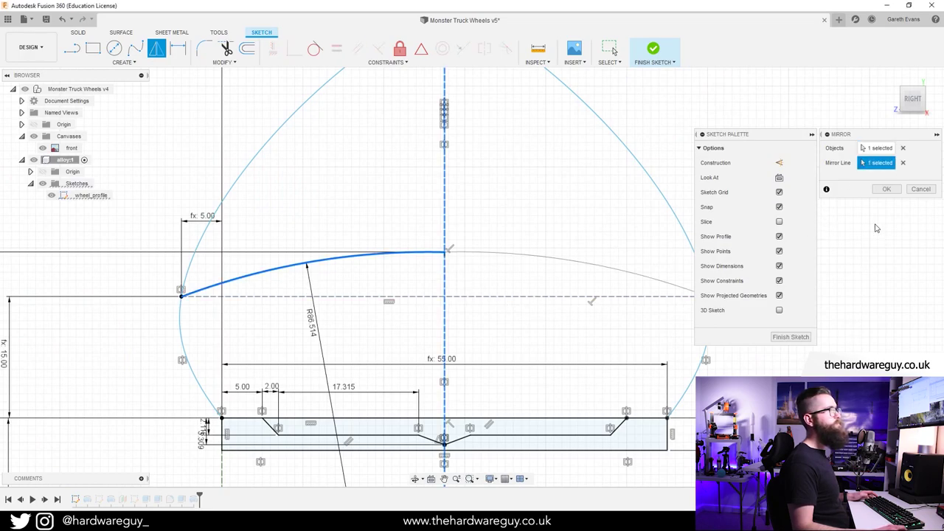
click(886, 189)
Inspect where the two tread arc halves meet and reposition the overall tire height dimension to the right of the tire profile.
scroll(436, 248, up, 5)
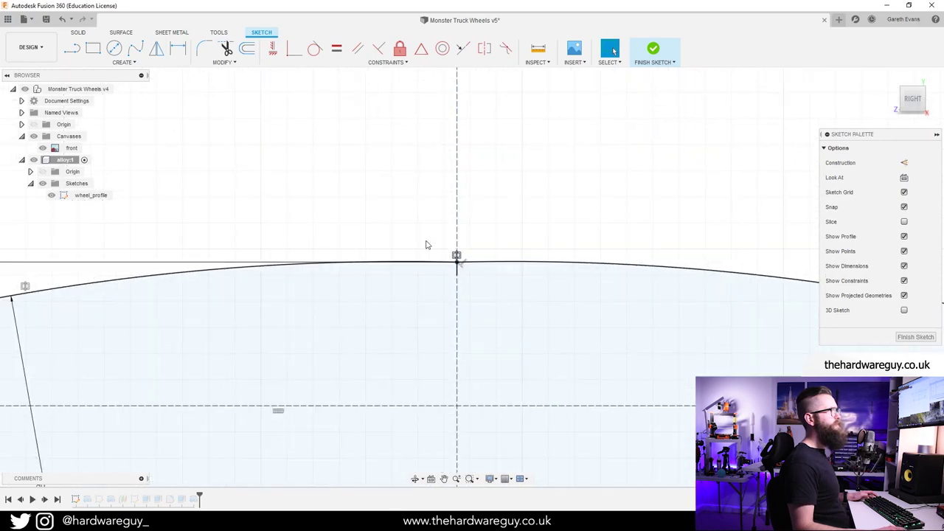
scroll(417, 287, down, 5)
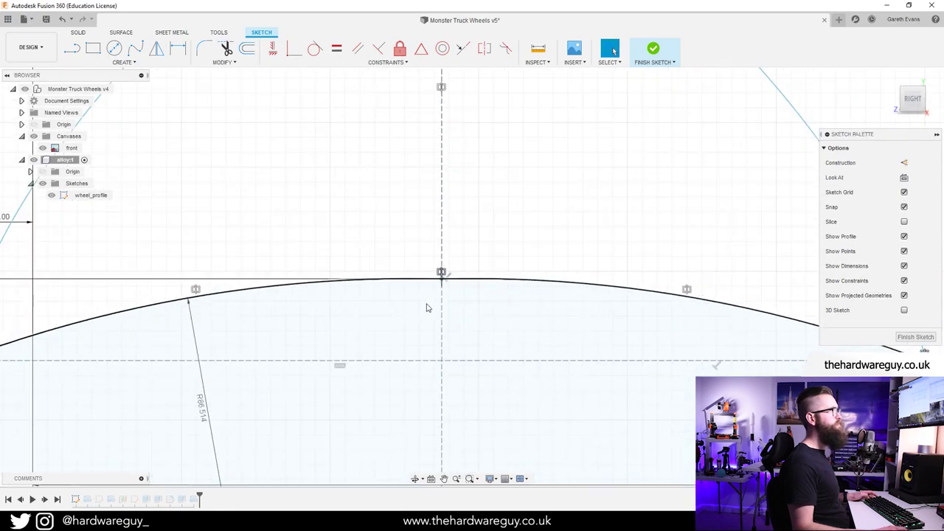
scroll(217, 294, down, 3)
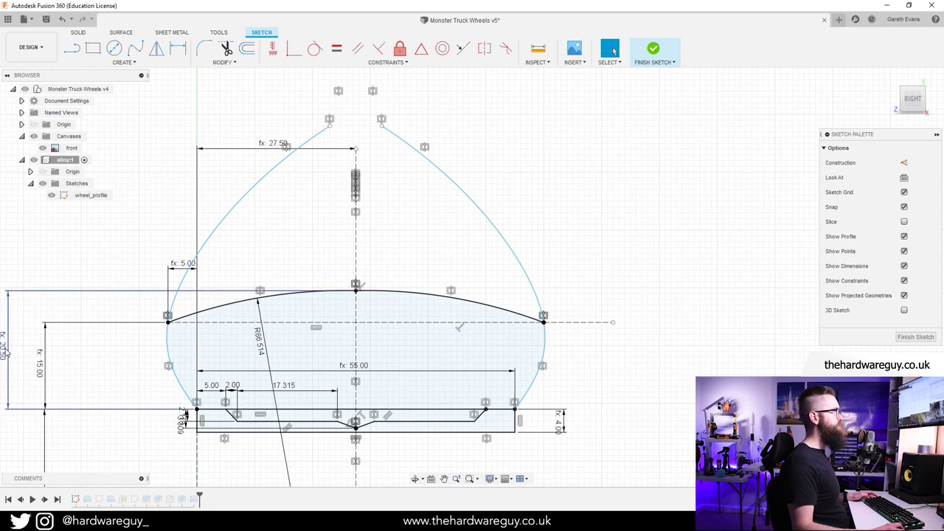
mouse_move(8, 352)
mouse_down()
mouse_move(52, 344)
mouse_move(656, 343)
mouse_up()
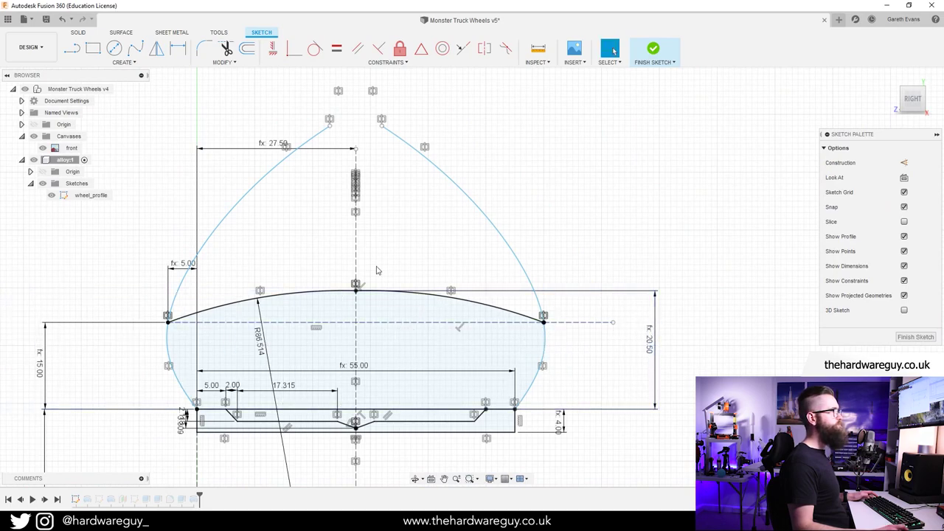
scroll(355, 283, up, 1)
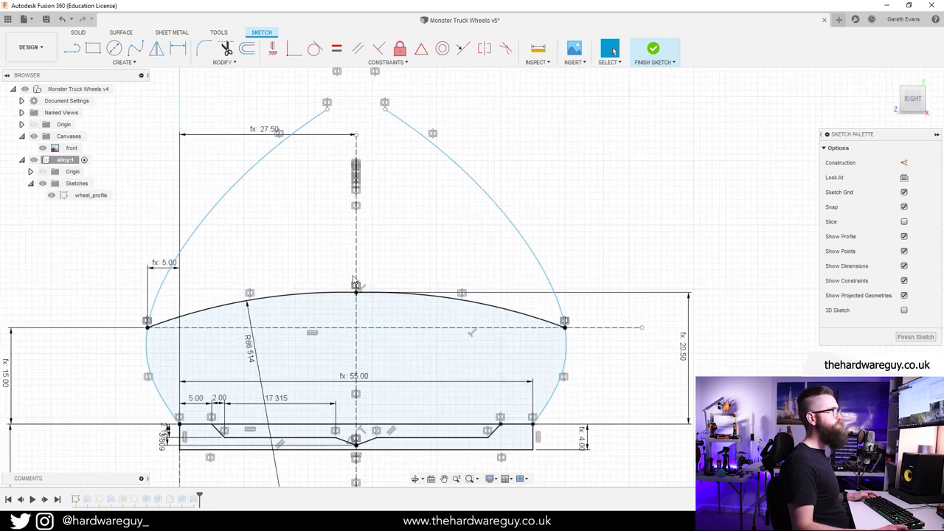
Finish the wheel_profile sketch and examine the rebuilt tire's curved tread surface around its centre seam.
click(653, 51)
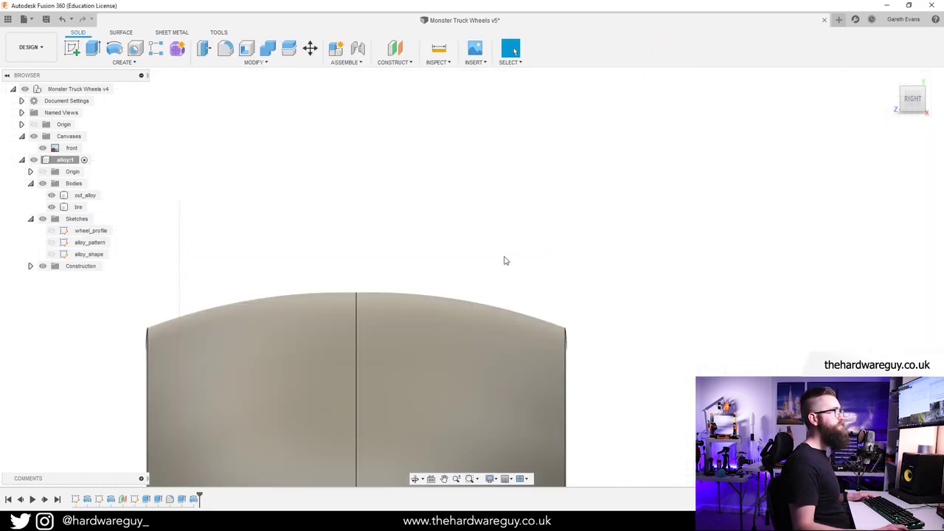
mouse_move(507, 259)
shift+middle_down()
mouse_move(405, 266)
mouse_move(416, 264)
mouse_move(385, 238)
shift+middle_up()
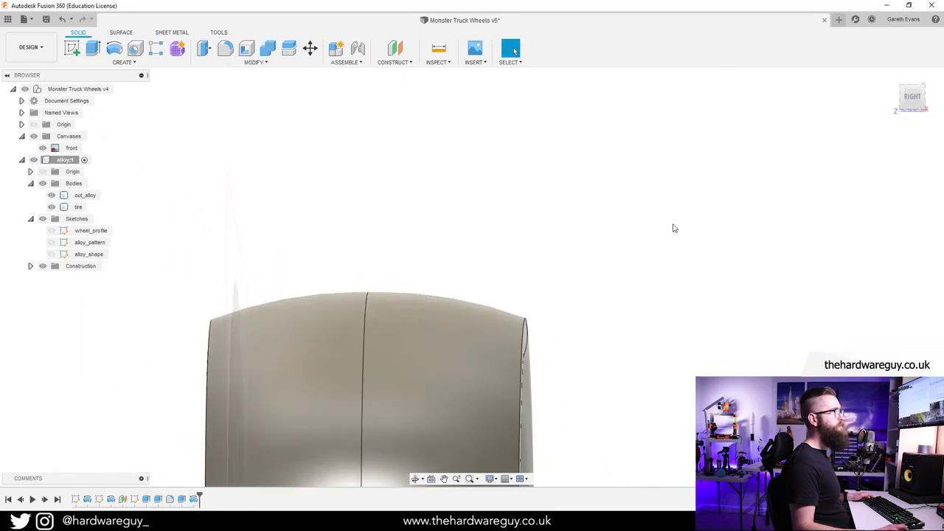
click(913, 101)
scroll(289, 253, up, 6)
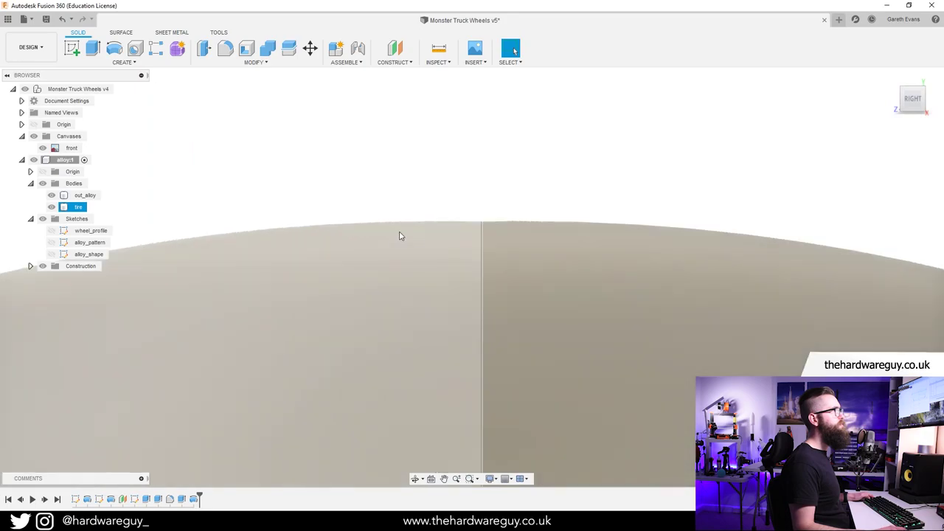
scroll(440, 244, down, 5)
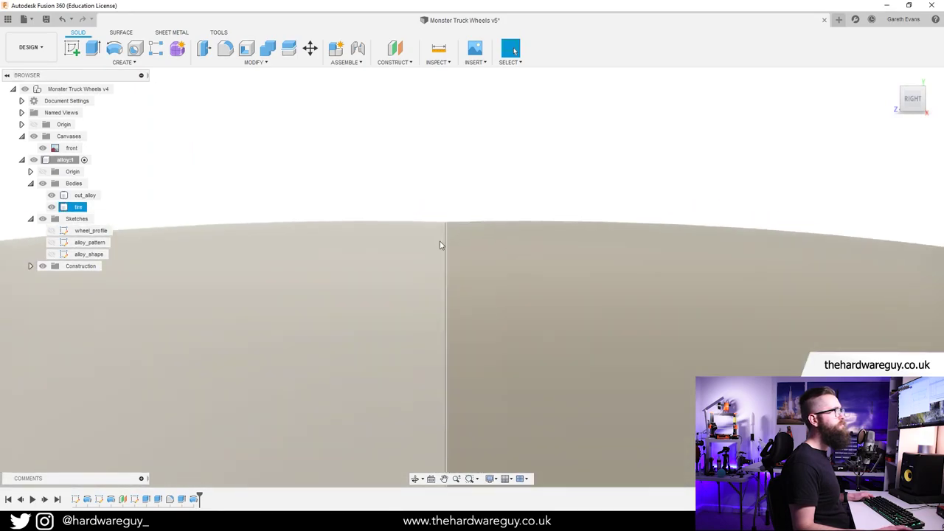
scroll(492, 279, down, 2)
shift+middle_drag(536, 226, 624, 240)
Compare the tire's outer edge with the tread blocks in the front canvas image, from the front and at an angle.
click(915, 104)
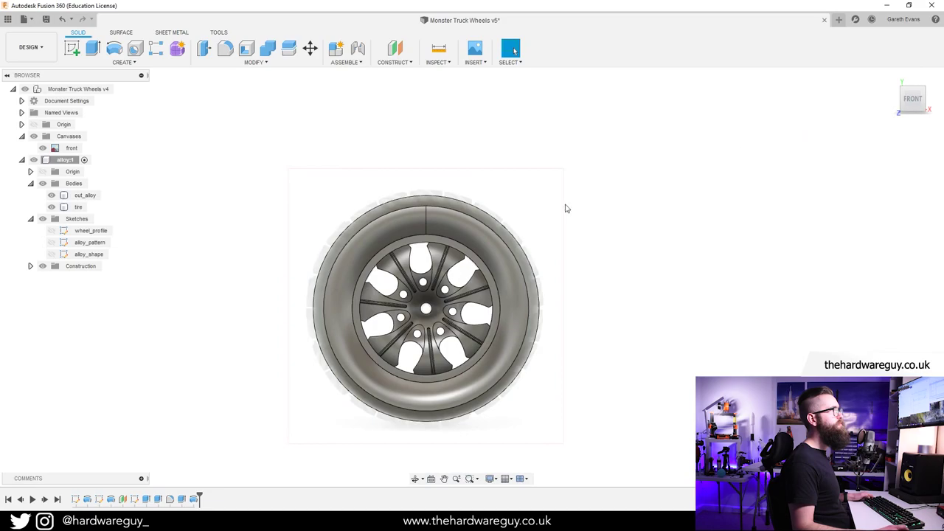
scroll(433, 248, up, 3)
scroll(189, 289, up, 2)
scroll(244, 280, down, 5)
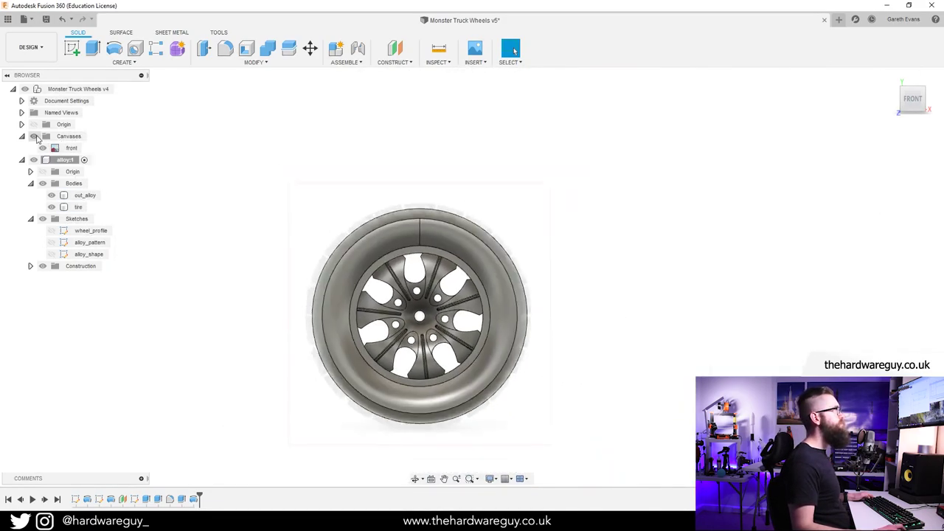
scroll(303, 262, up, 3)
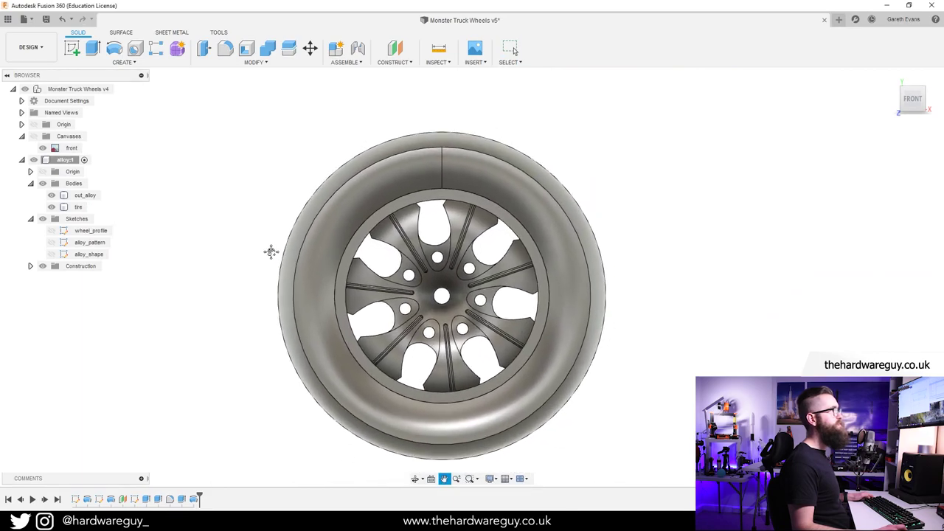
scroll(360, 302, up, 5)
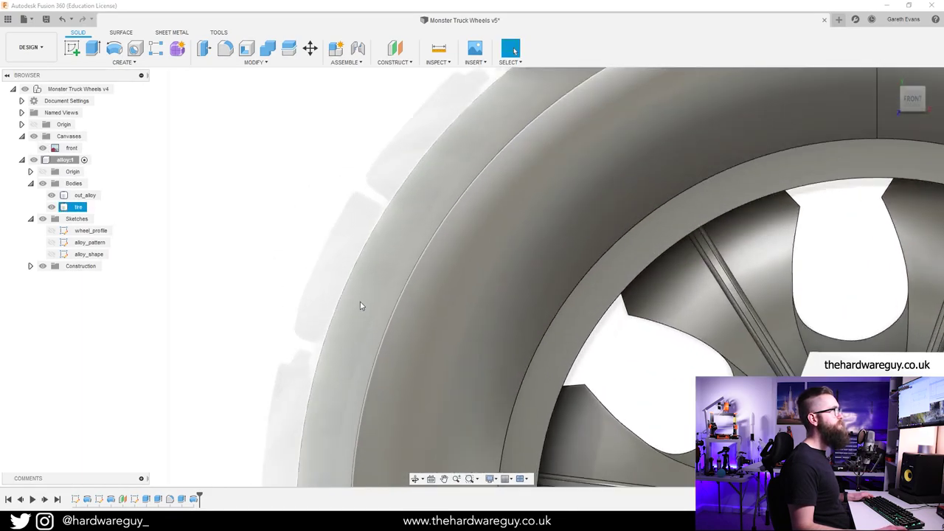
scroll(400, 180, up, 4)
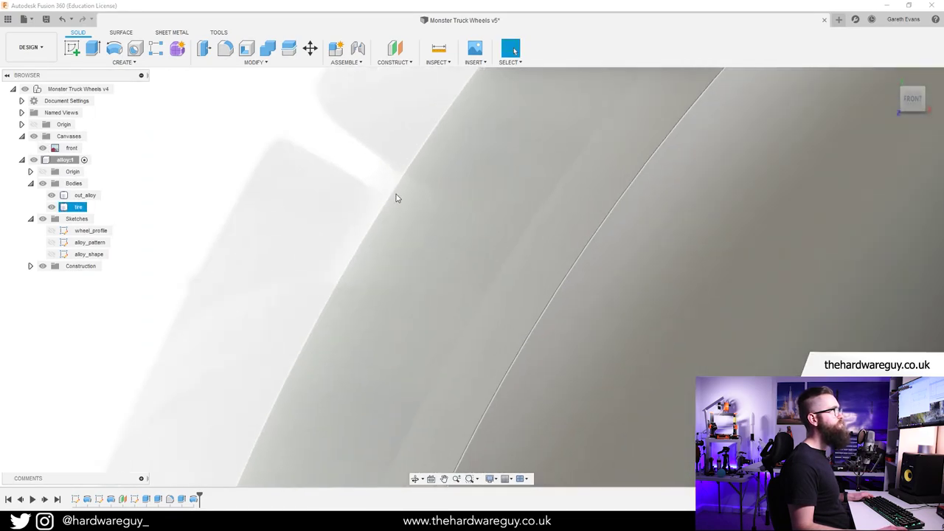
scroll(397, 194, down, 3)
scroll(366, 368, down, 2)
middle_drag(365, 376, 401, 256)
scroll(323, 331, up, 3)
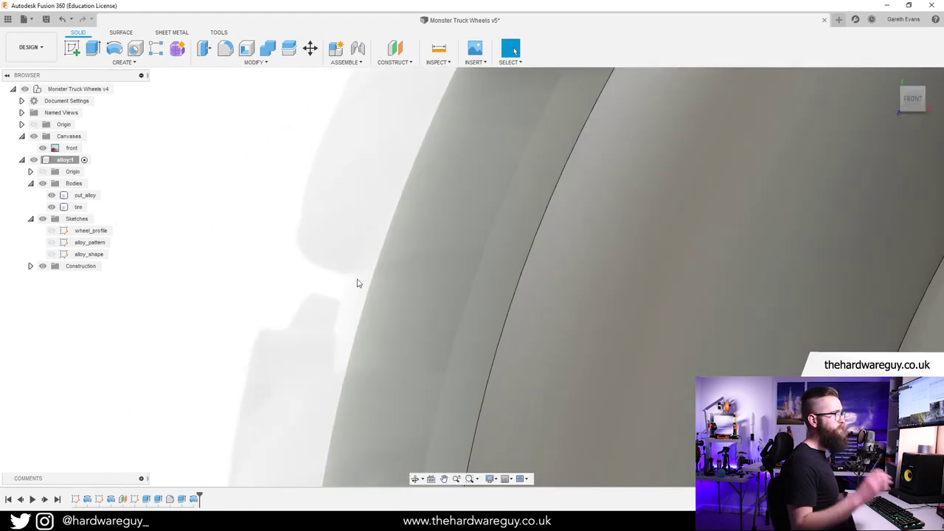
scroll(364, 255, down, 5)
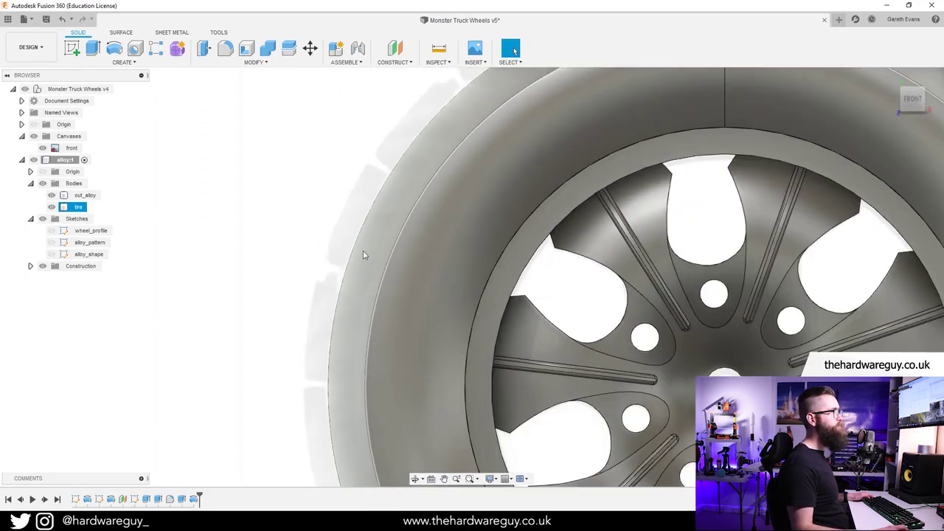
scroll(469, 234, down, 5)
middle_drag(571, 250, 508, 275)
scroll(508, 276, up, 1)
scroll(491, 293, down, 3)
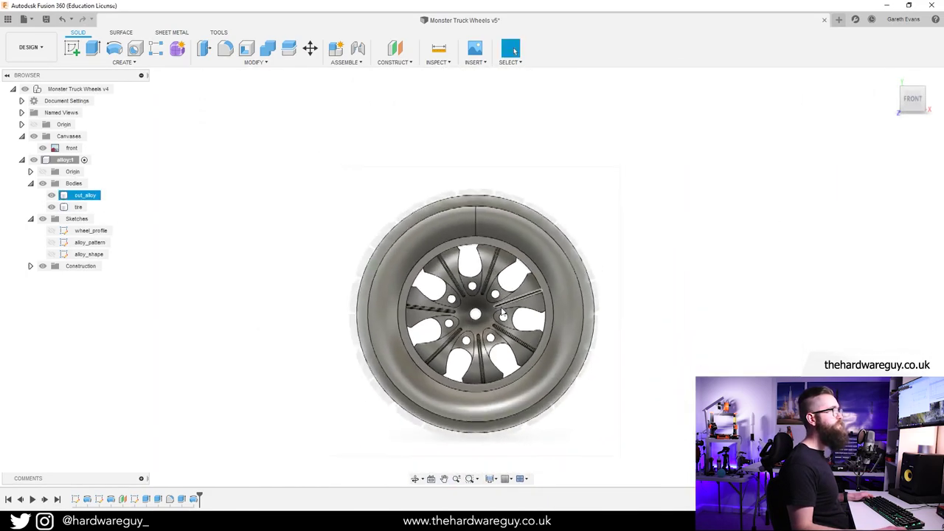
shift+middle_drag(683, 292, 617, 282)
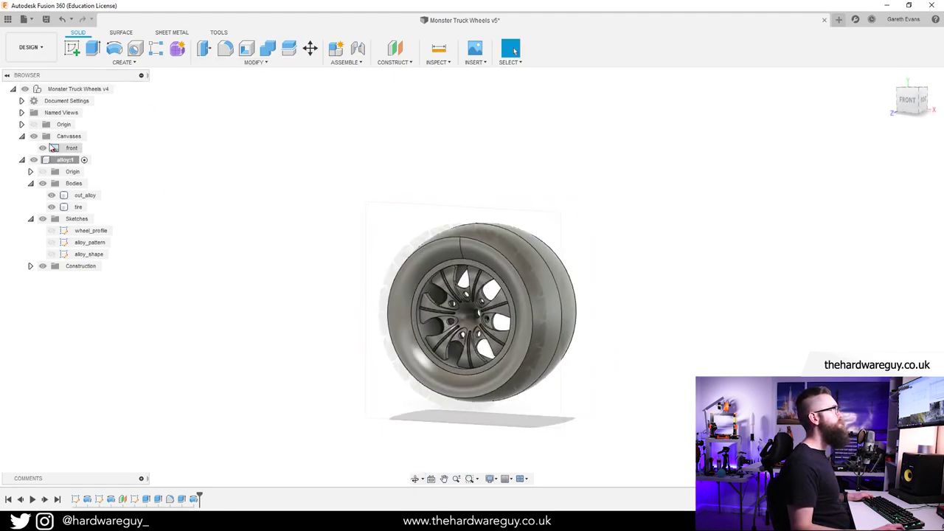
Hide the reference canvases, then switch to Photos and compare the bare tire with the treaded one in dimensions.jpg.
click(34, 136)
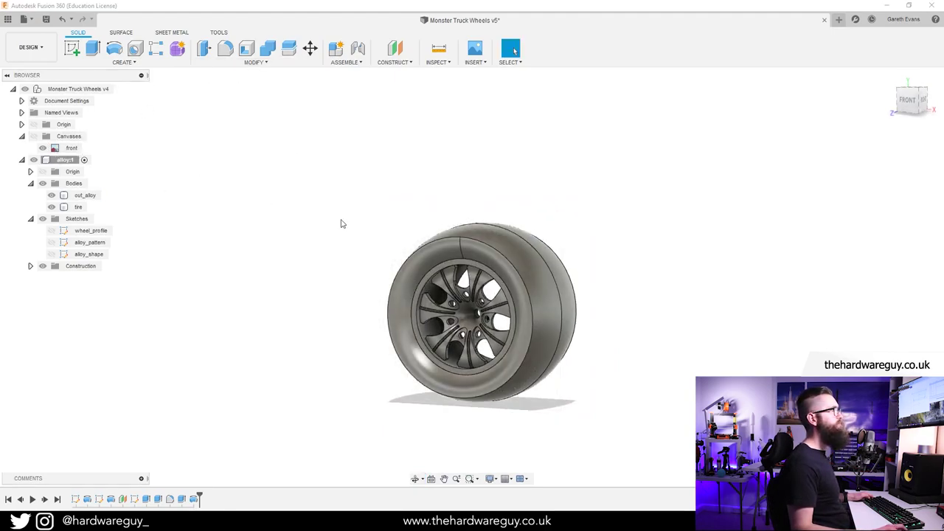
shift+middle_drag(556, 211, 543, 222)
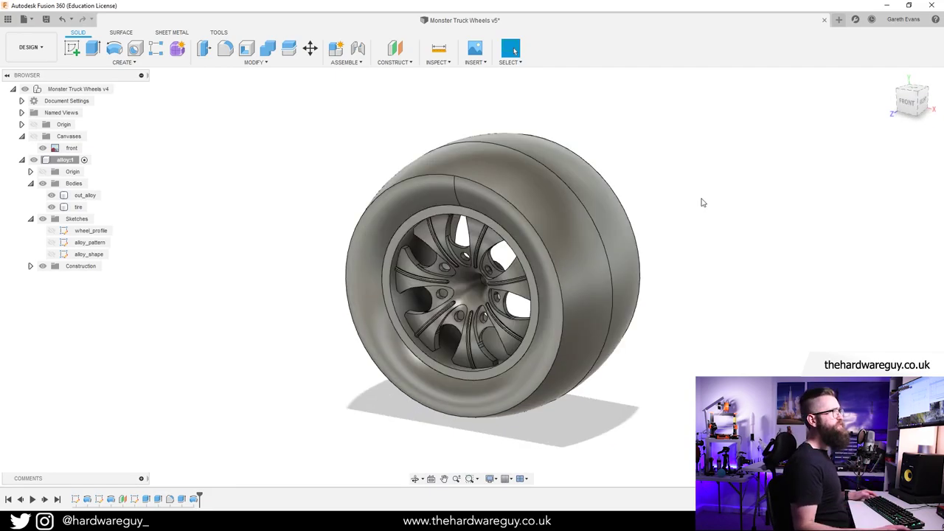
mouse_move(469, 520)
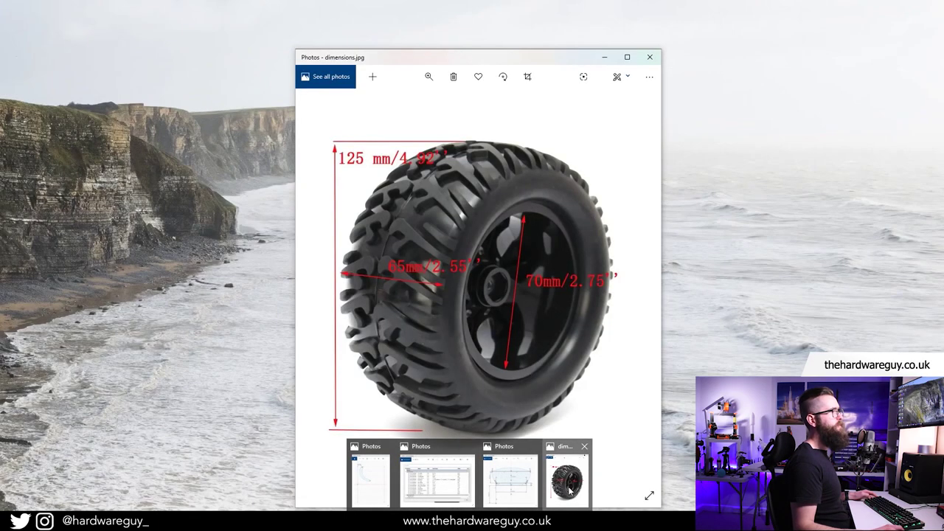
click(586, 489)
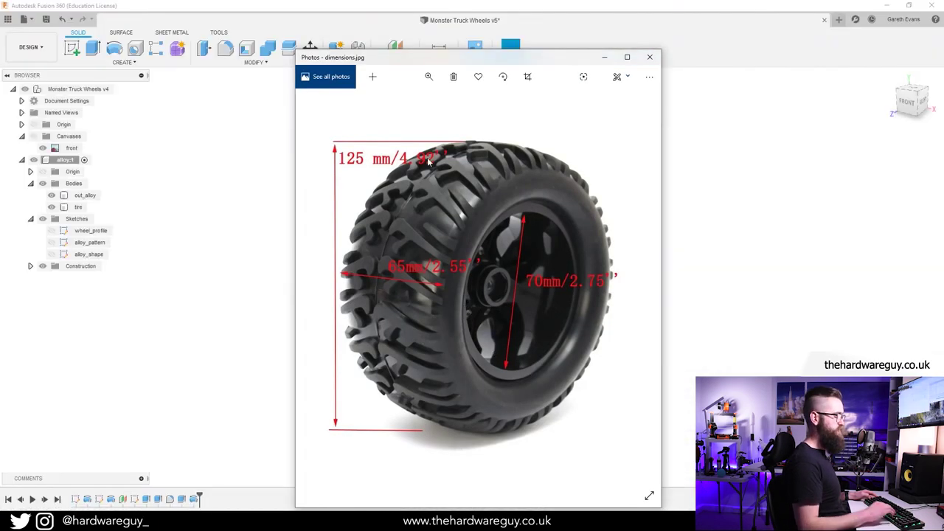
key(Right)
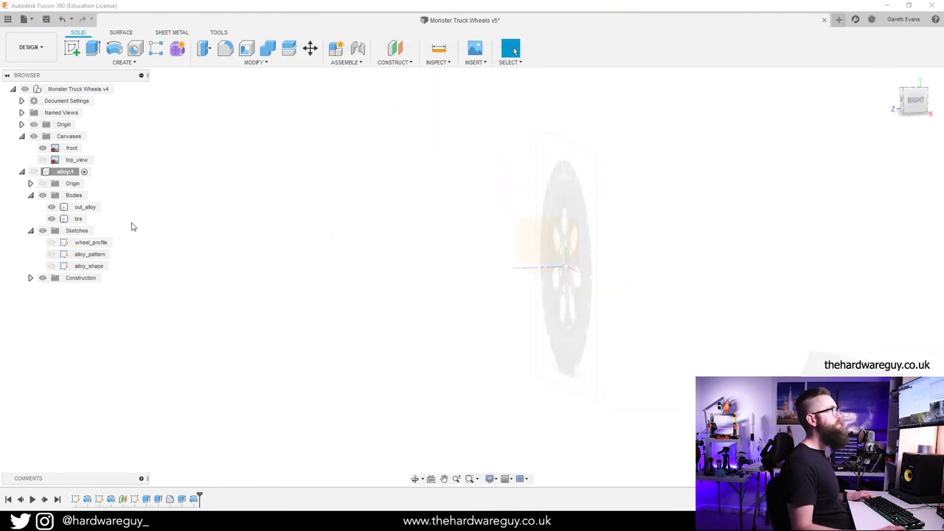
Show the alloy component so the wheel and tire appear together with the origin planes.
click(34, 171)
scroll(315, 248, down, 3)
shift+middle_drag(392, 276, 368, 272)
middle_drag(369, 273, 316, 301)
scroll(376, 233, up, 3)
middle_drag(308, 262, 293, 234)
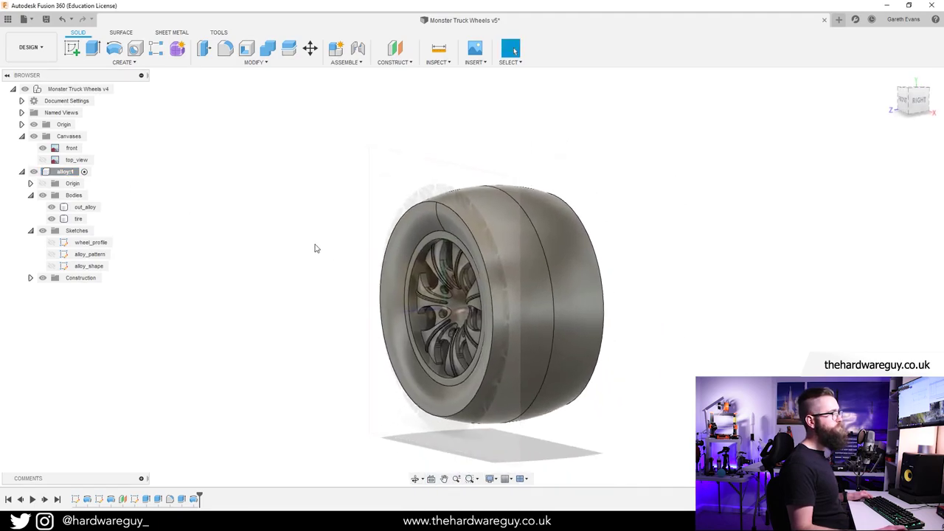
Create an offset plane from the origin plane parallel to the right view, placed just outside the tire's tread.
click(394, 62)
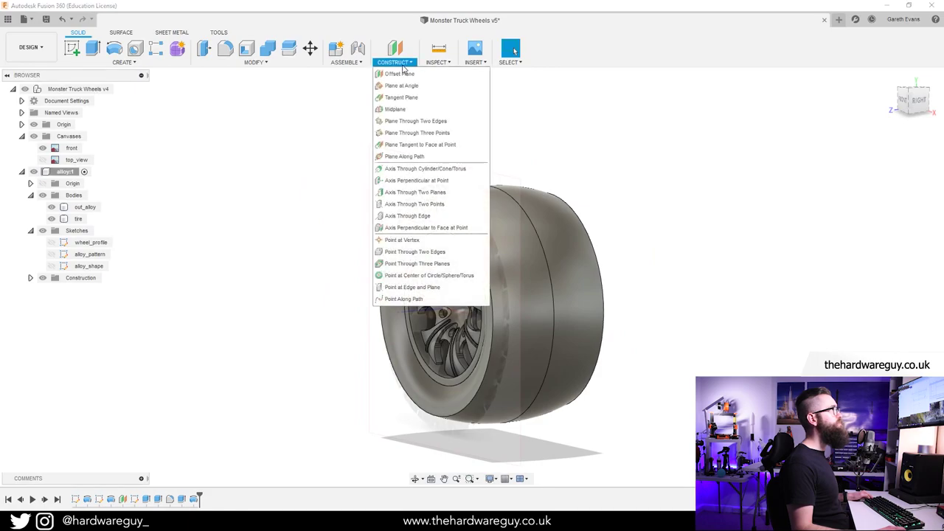
click(398, 74)
click(428, 279)
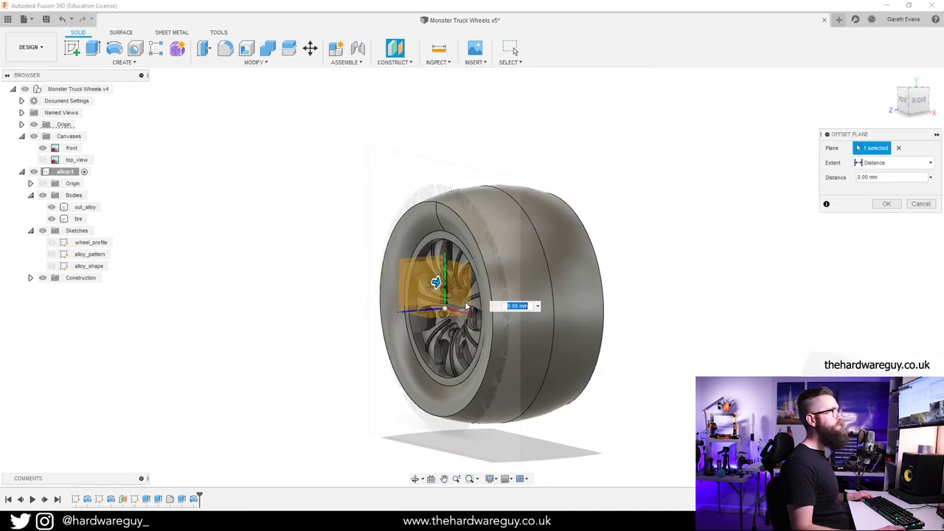
shift+middle_drag(397, 356, 427, 329)
drag(459, 292, 648, 320)
shift+middle_drag(648, 320, 671, 297)
shift+middle_drag(605, 267, 799, 236)
click(887, 203)
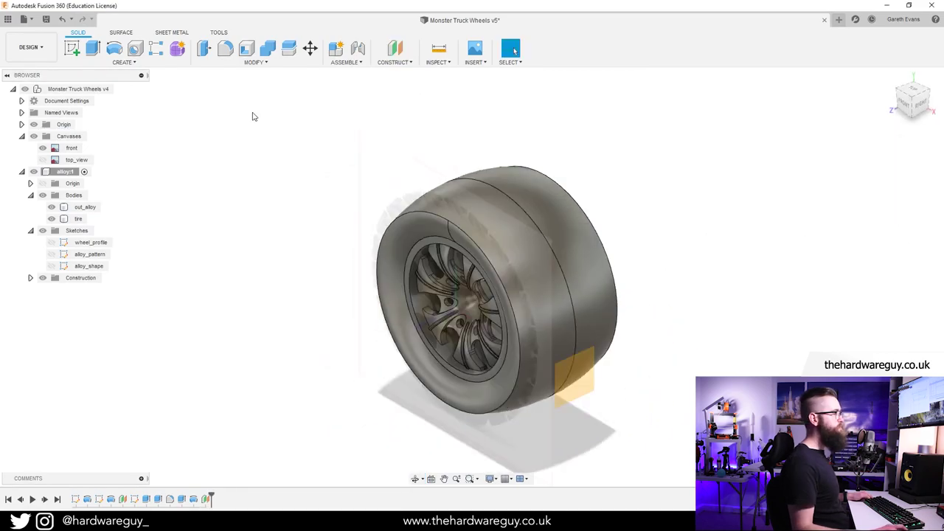
Start a new sketch on the offset plane beside the tire.
click(74, 48)
click(74, 49)
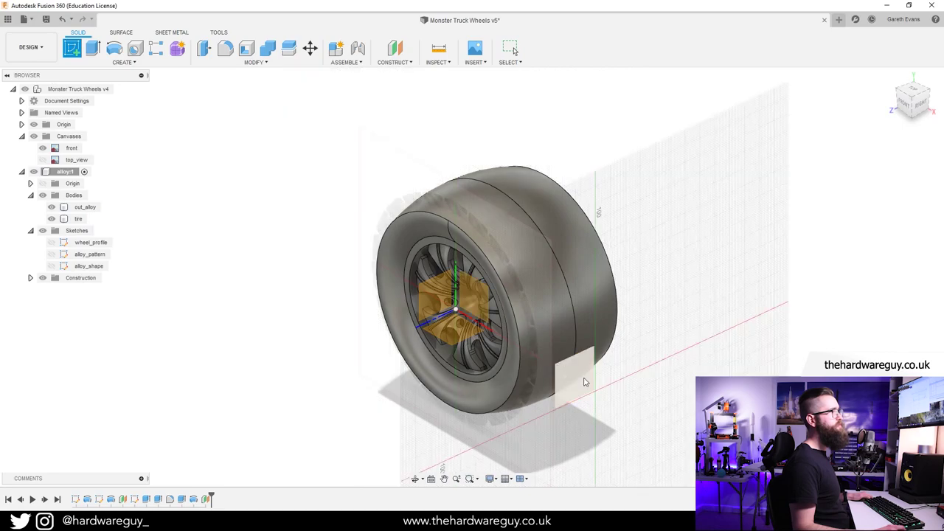
click(576, 374)
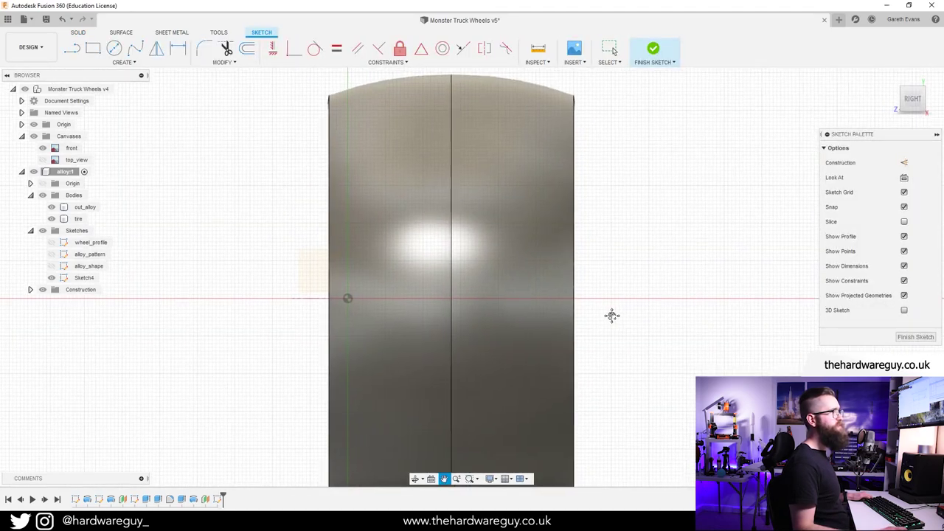
Switch to the top_view.jpg photo of the tread and move its window to the other monitor as a reference.
click(474, 521)
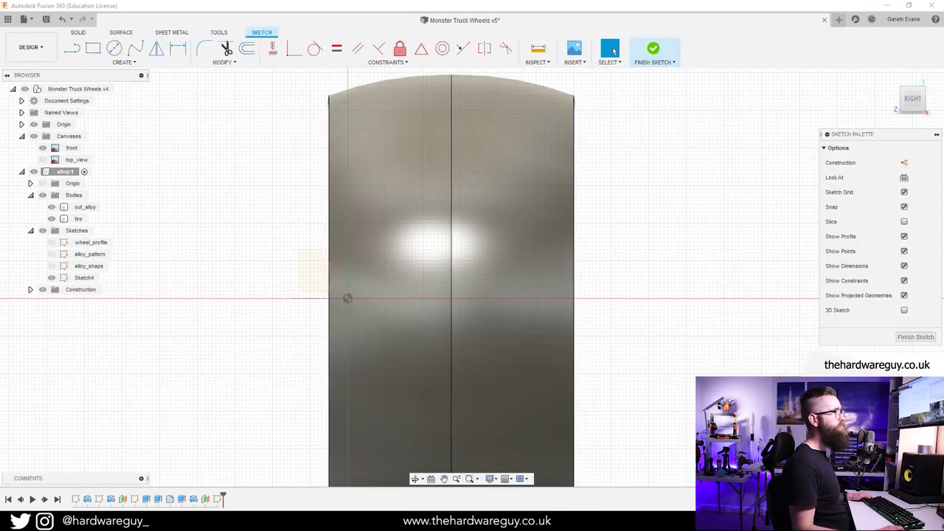
click(565, 478)
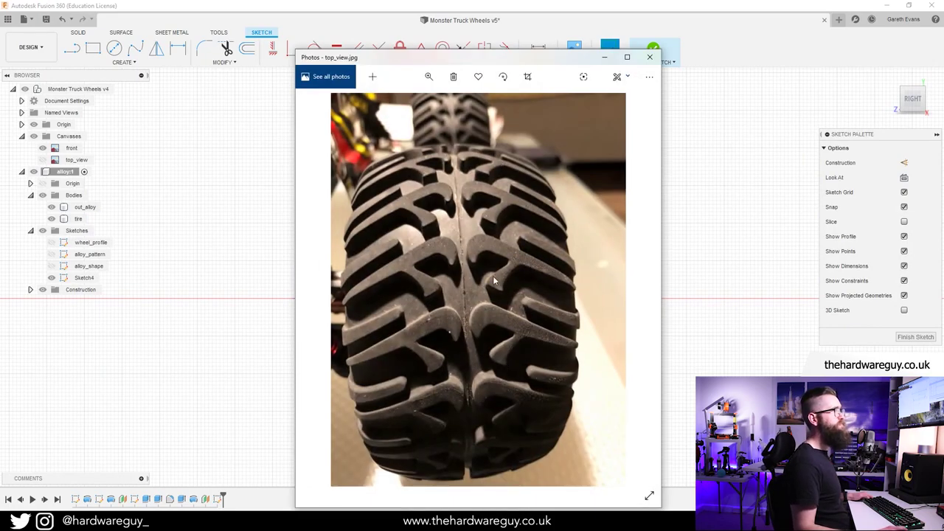
mouse_move(490, 59)
mouse_down()
mouse_move(406, 37)
mouse_move(434, 42)
mouse_move(0, 59)
mouse_up()
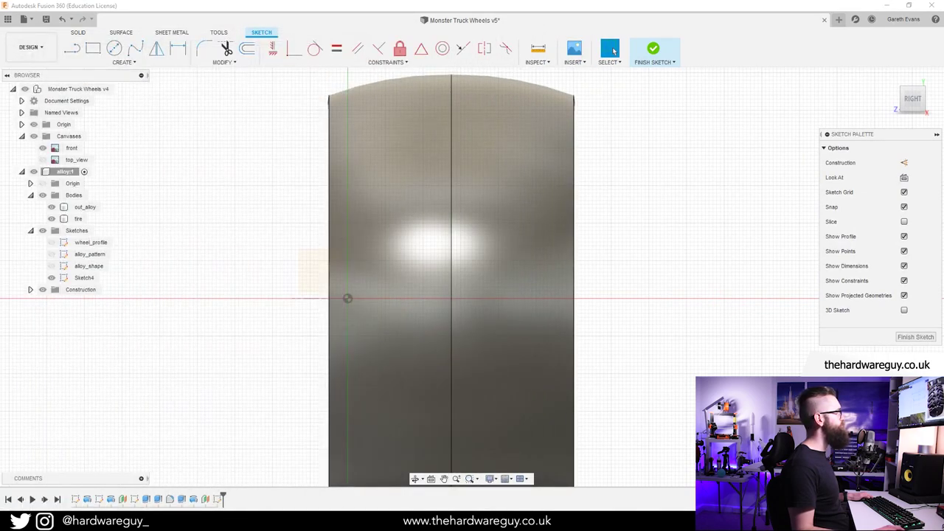
Examine the tire's tread face and centre seam from the sketch plane to judge where the tread pattern fits.
middle_drag(625, 312, 621, 279)
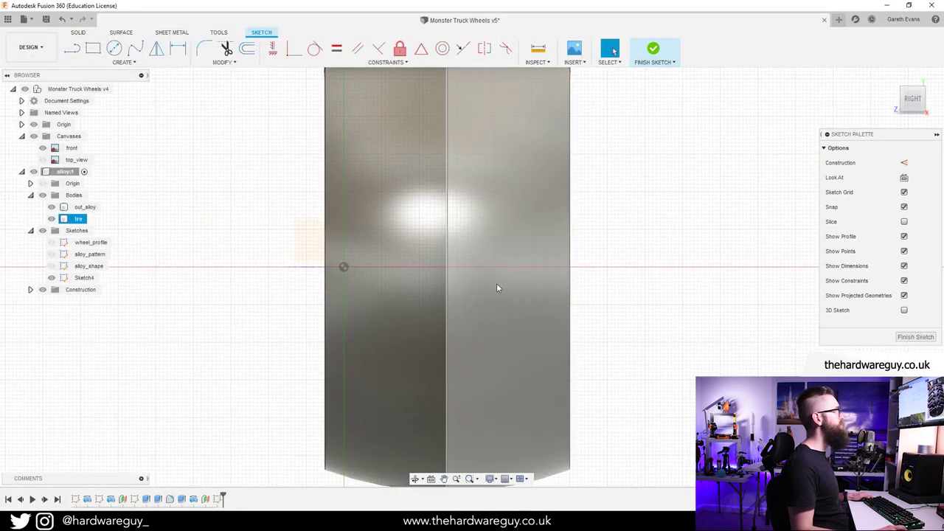
scroll(487, 286, up, 3)
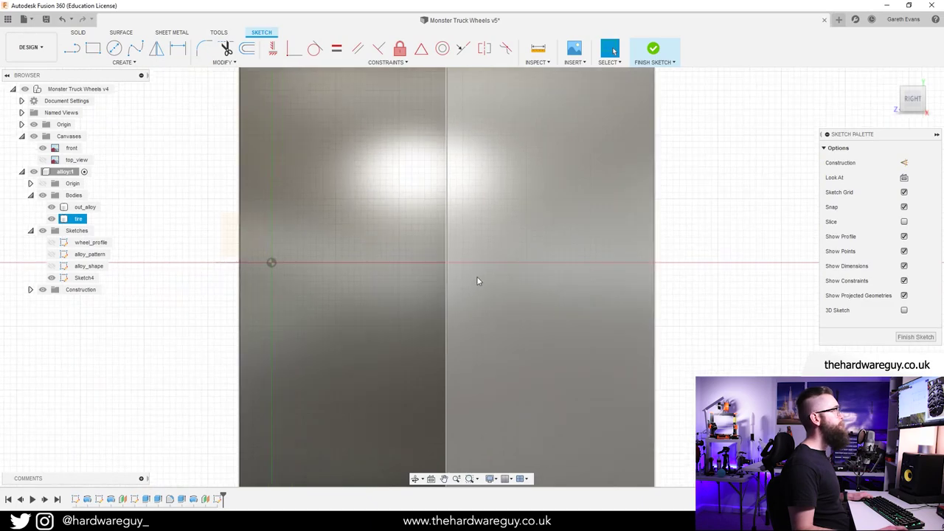
scroll(478, 273, down, 3)
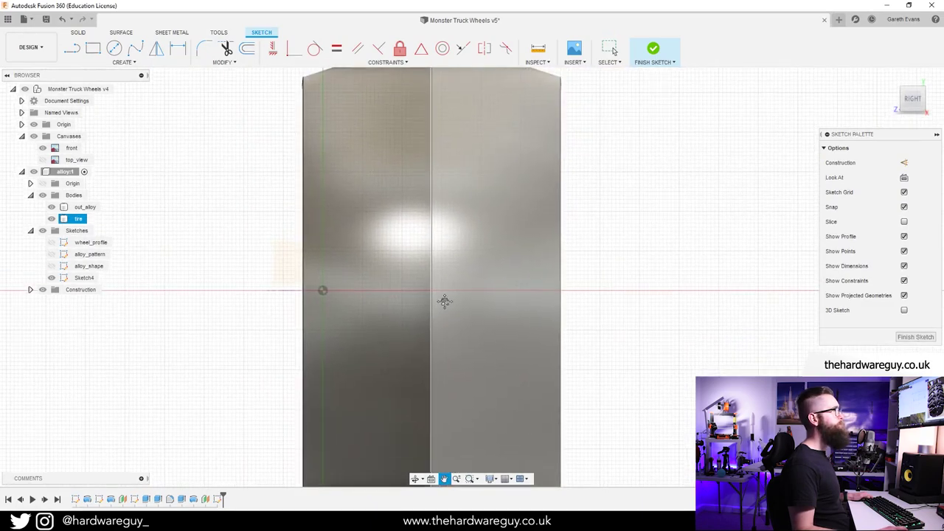
shift+middle_drag(458, 321, 480, 312)
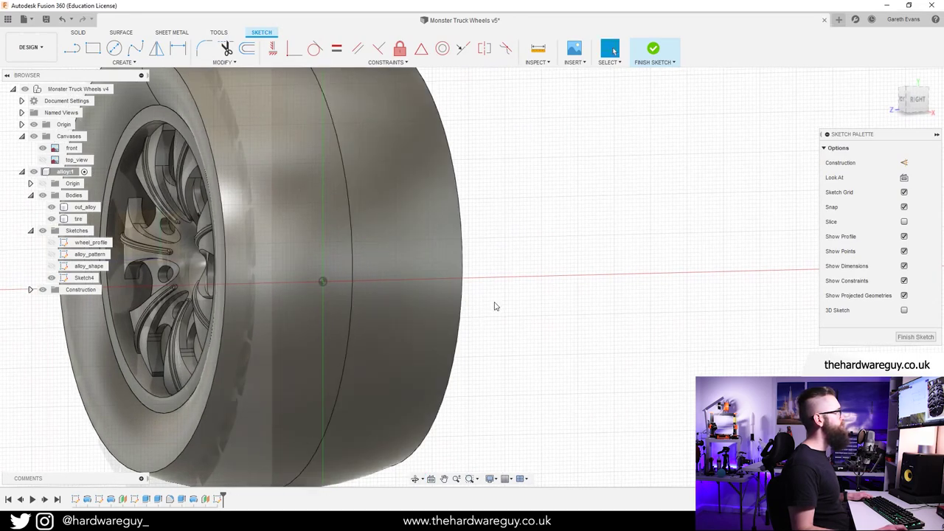
click(917, 99)
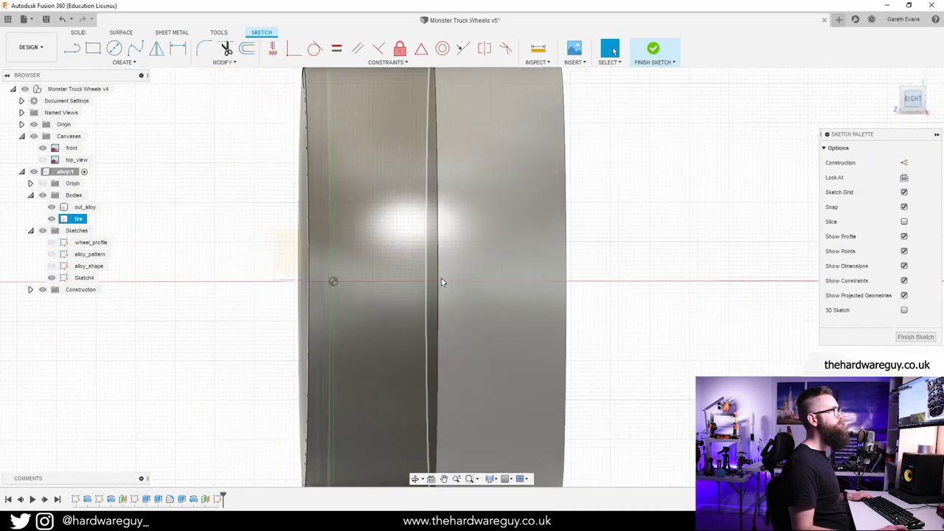
scroll(465, 287, up, 5)
scroll(472, 287, down, 3)
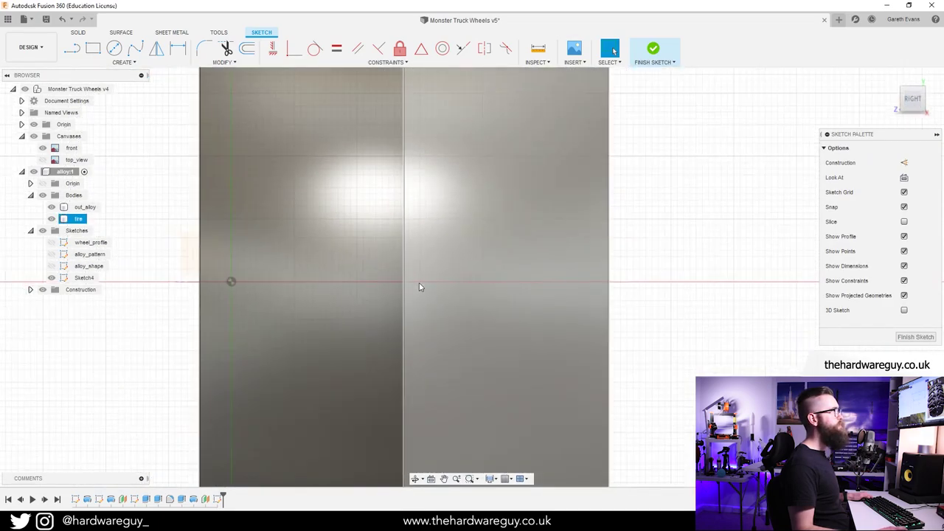
middle_drag(422, 288, 425, 321)
key(Escape)
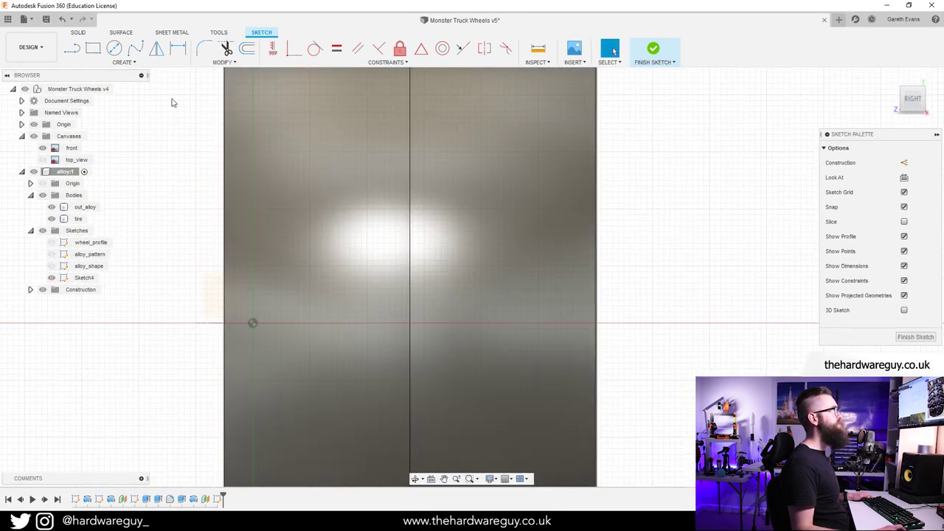
Draw a four-point fit point spline as a C-shaped hook just right of the tire's centre seam, starting on the horizontal axis.
click(76, 51)
click(111, 62)
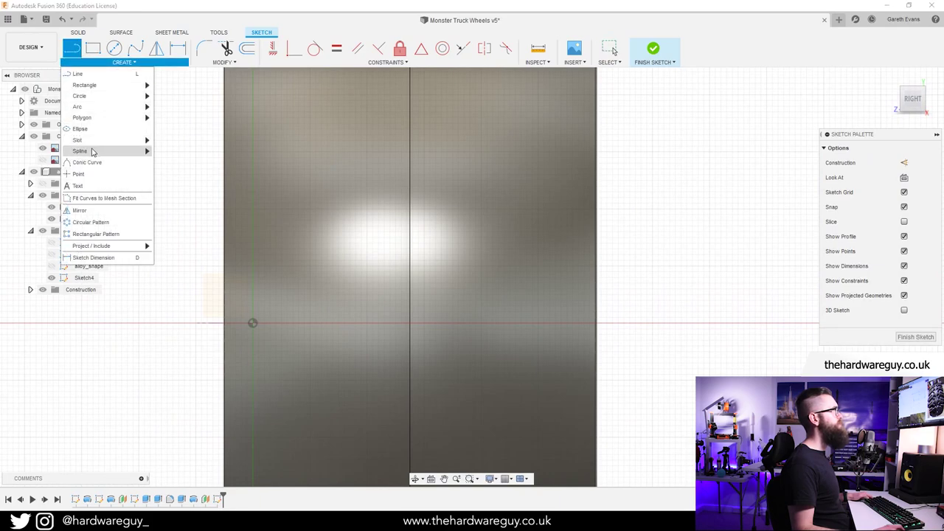
click(162, 152)
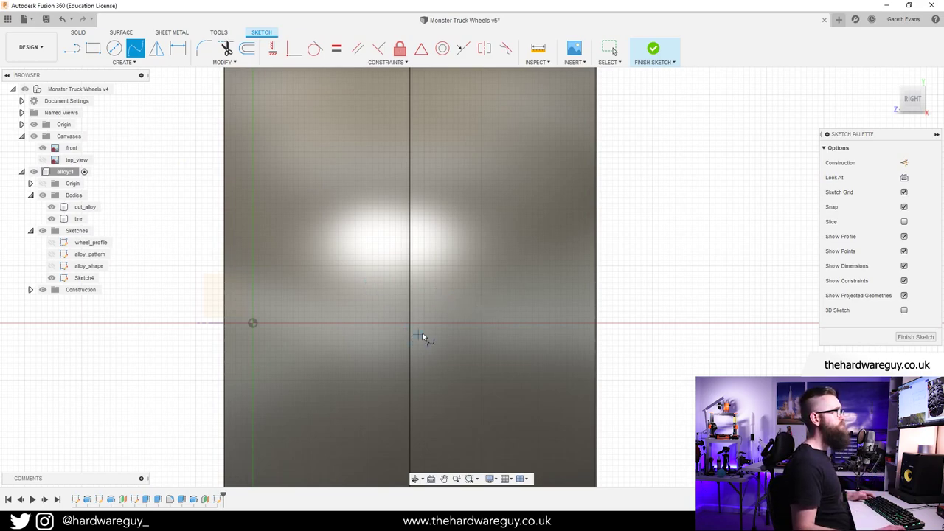
scroll(429, 324, up, 3)
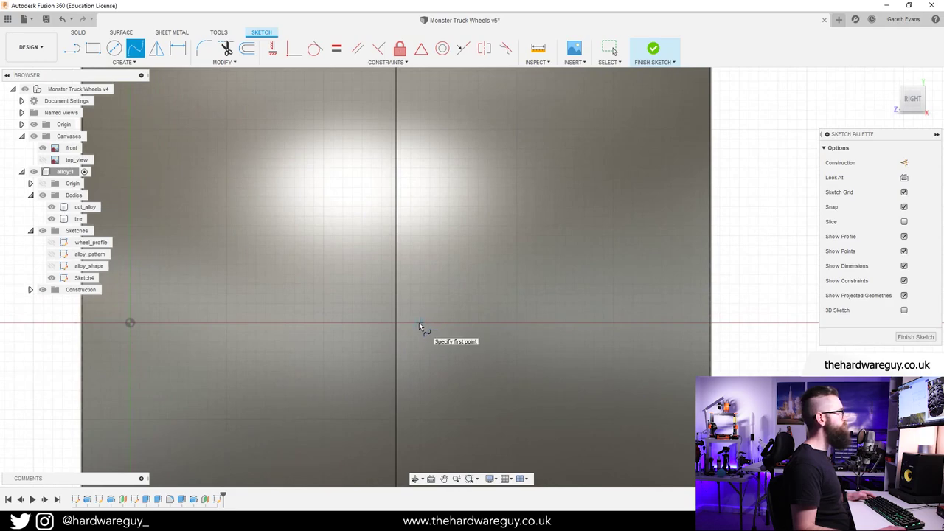
click(429, 322)
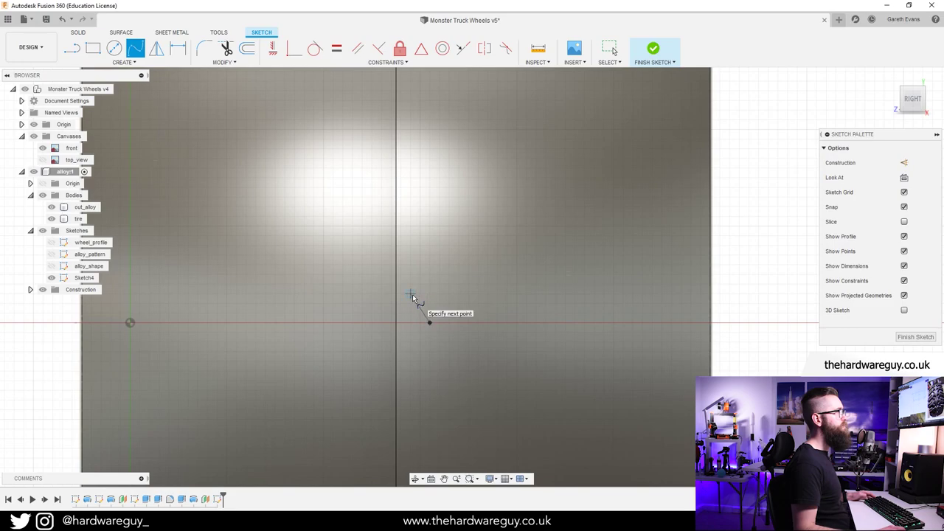
click(411, 292)
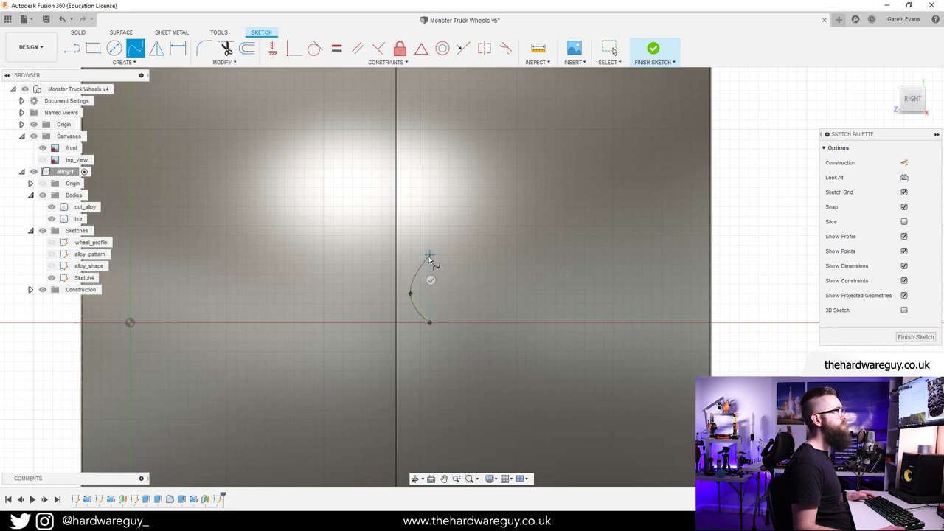
click(429, 255)
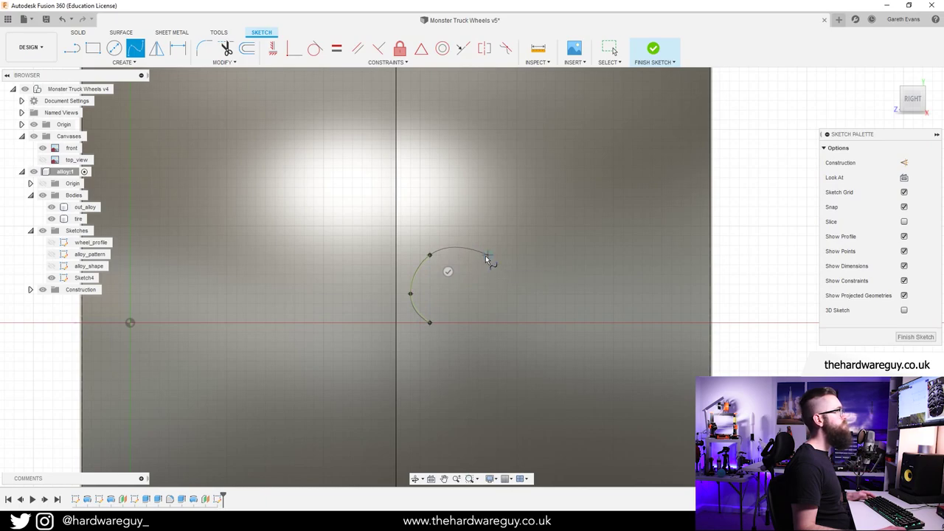
click(485, 251)
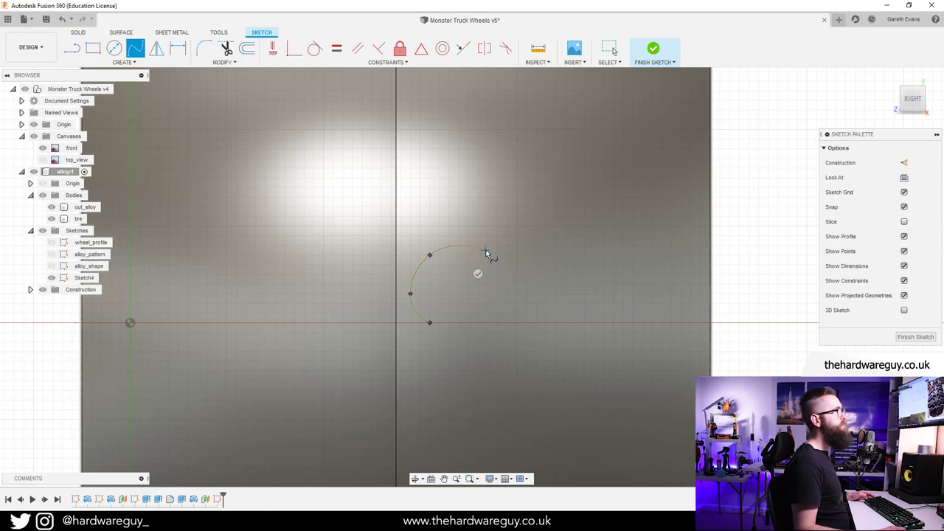
click(478, 273)
Draw a line about 22.5 mm long from the hook spline's upper end, sloping down to the horizontal axis near the tire's outer edge.
scroll(431, 340, down, 3)
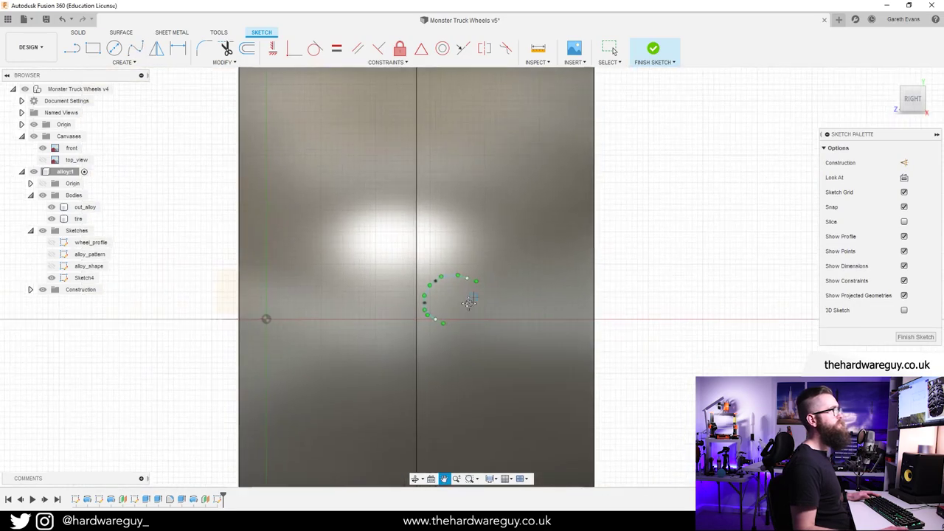
key(l)
scroll(452, 292, up, 3)
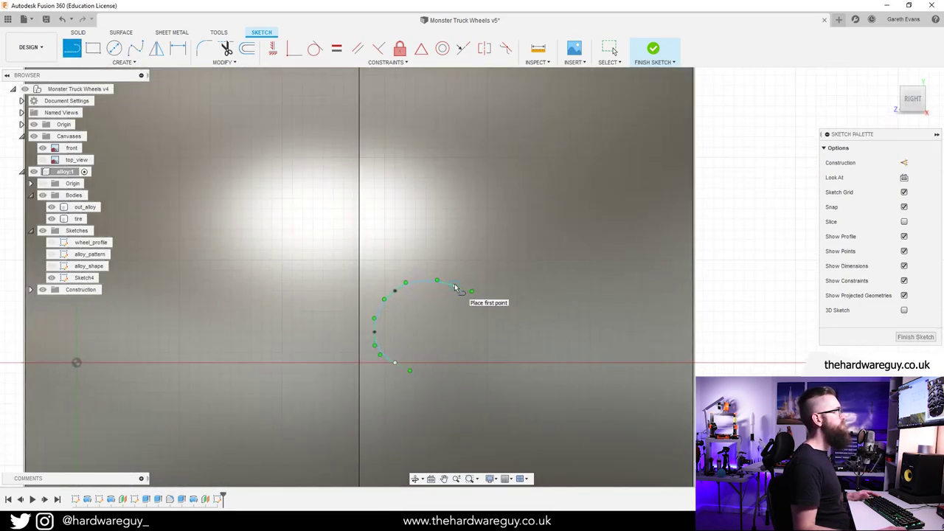
click(454, 285)
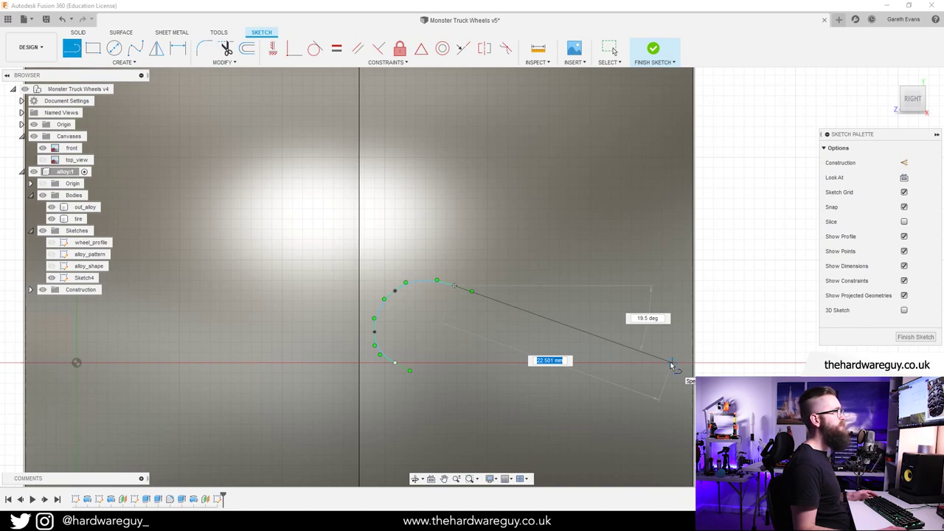
click(672, 364)
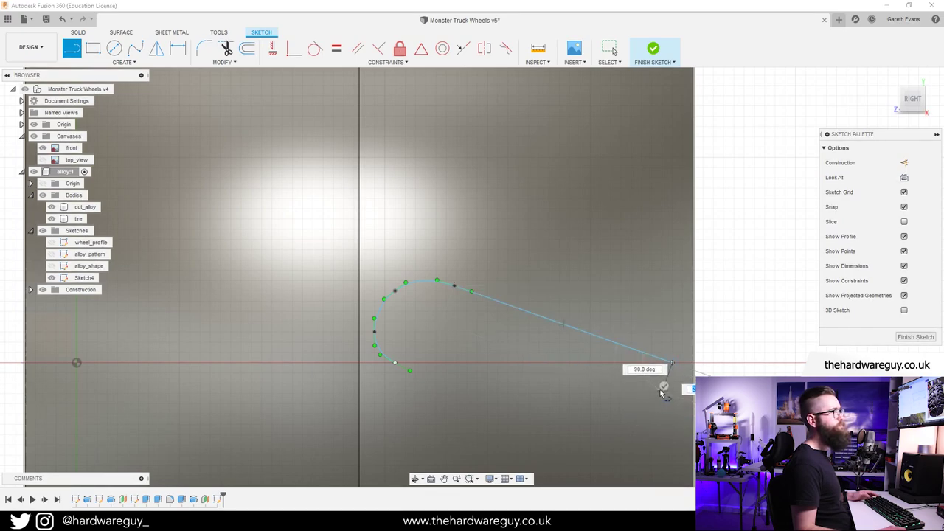
key(Escape)
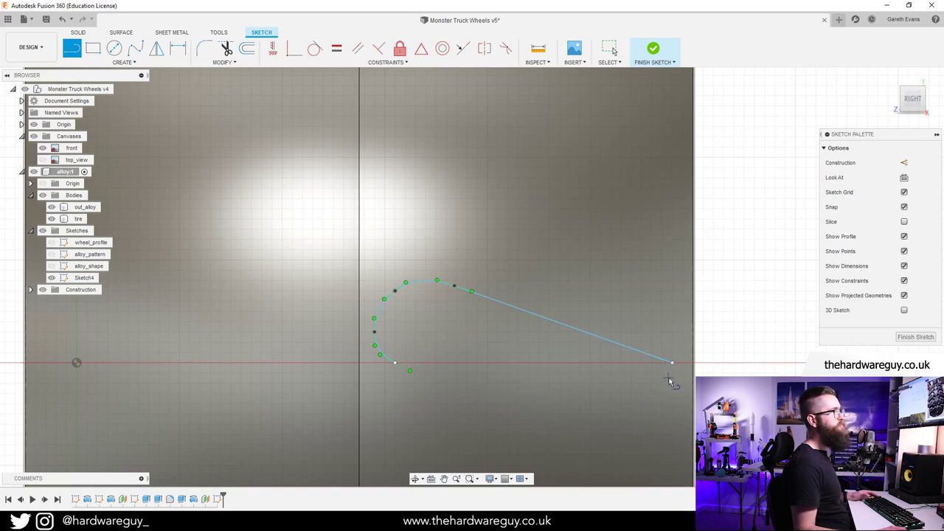
Try a second sloping line below the first, running from near its outer end back toward the hook.
click(670, 379)
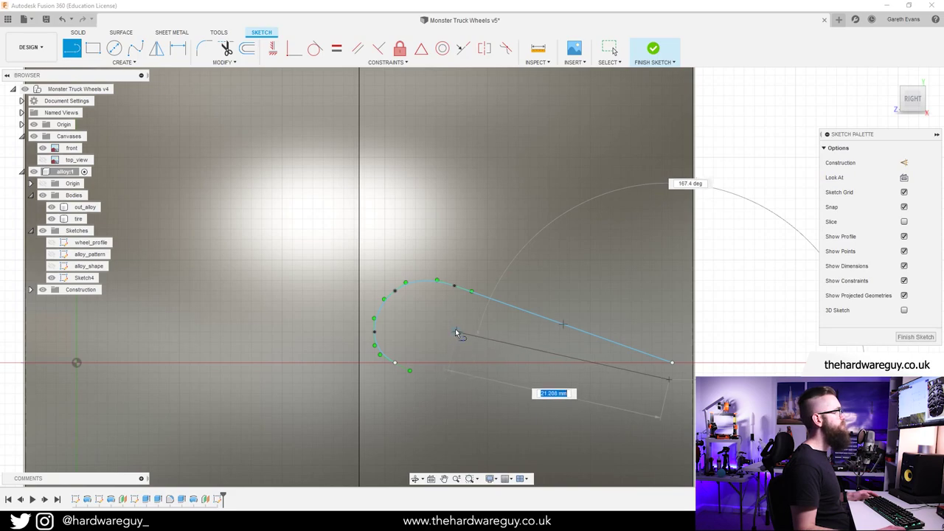
click(514, 341)
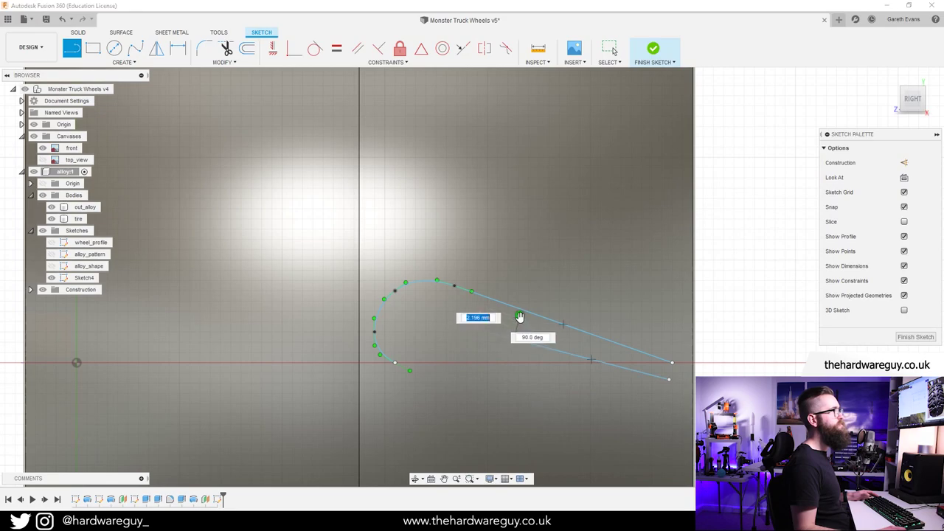
key(Escape)
click(122, 62)
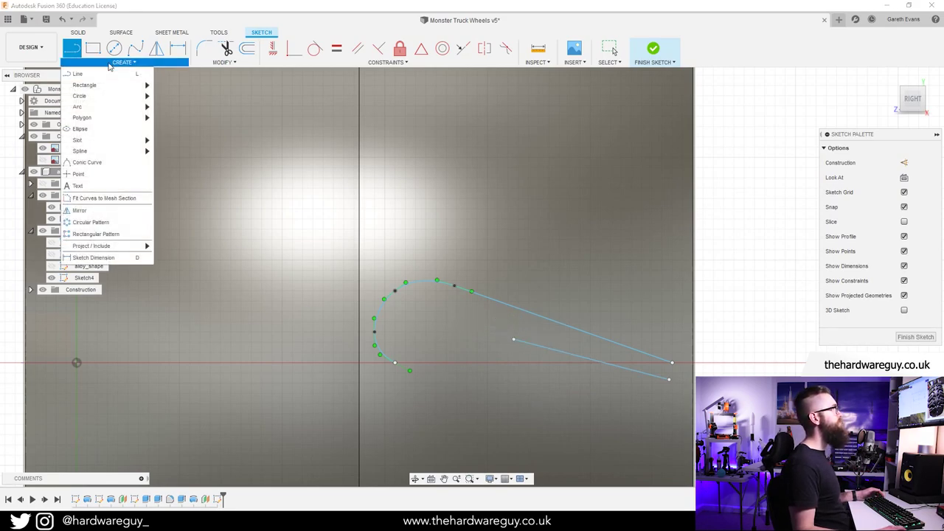
mouse_move(140, 151)
click(183, 152)
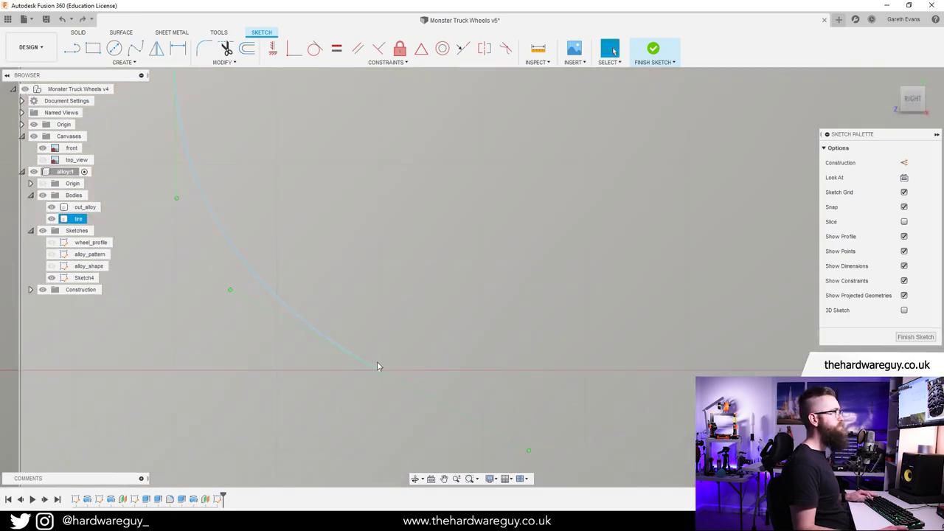
Draw an inner fit point spline from the hook's lower end, turning upward and arching right inside the hook.
scroll(379, 360, down, 5)
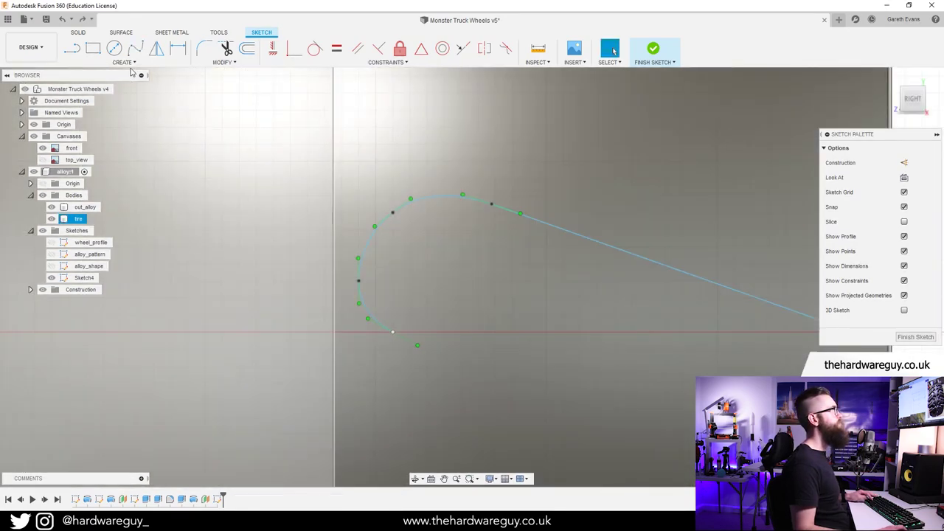
click(133, 63)
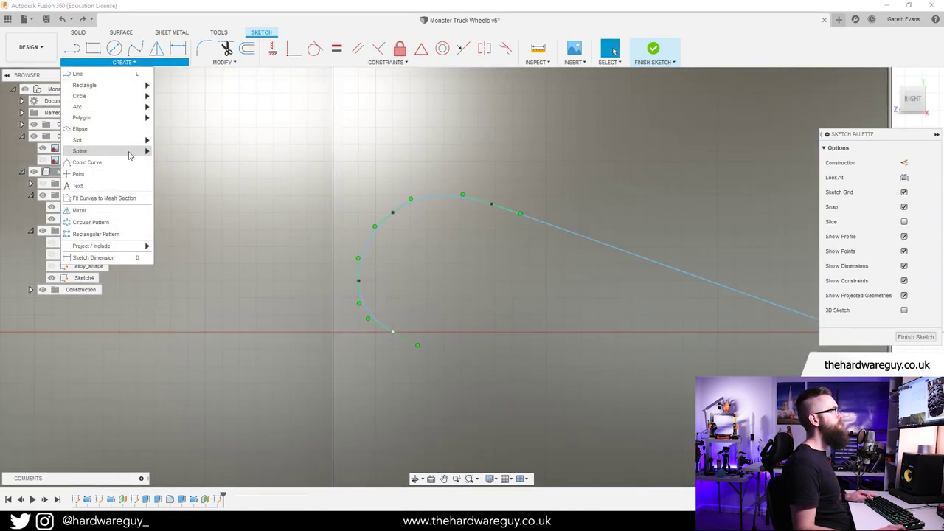
click(172, 155)
scroll(374, 314, up, 3)
scroll(405, 347, up, 3)
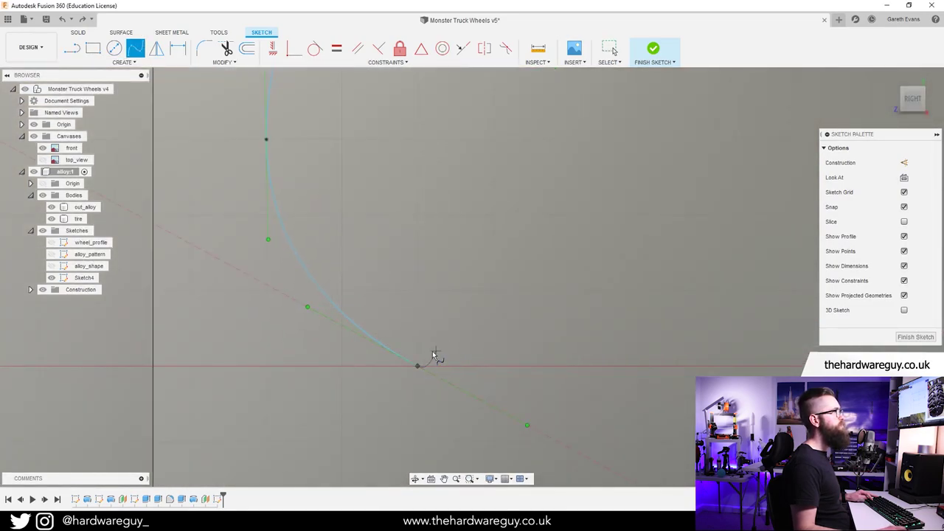
click(451, 366)
click(457, 333)
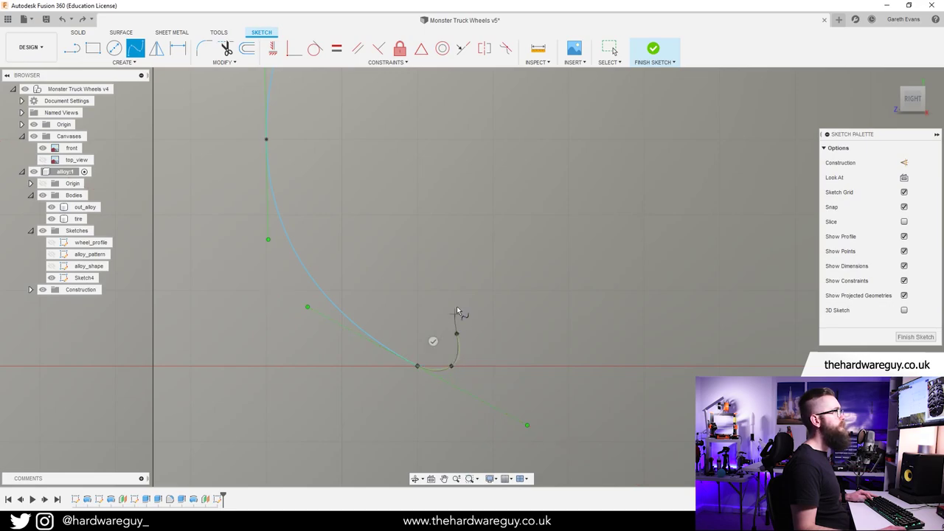
scroll(477, 249, down, 5)
middle_drag(498, 207, 390, 287)
click(386, 307)
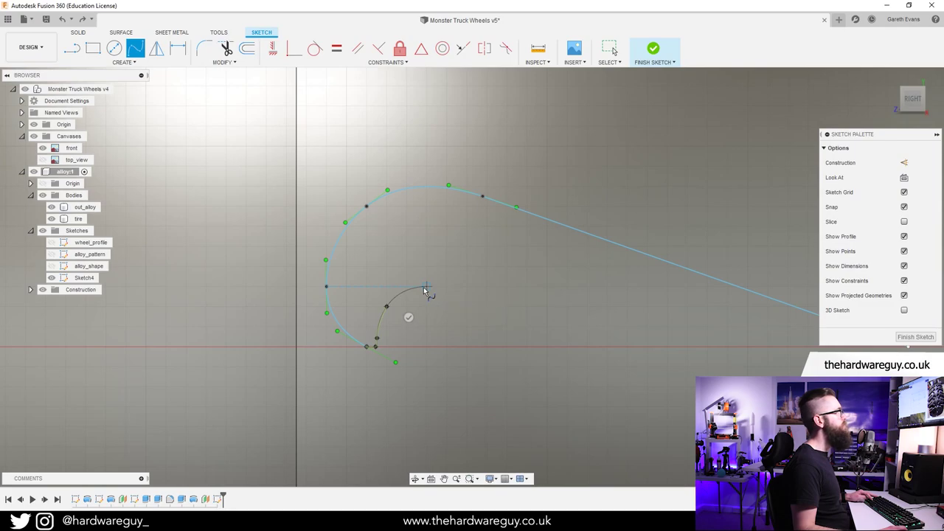
click(505, 279)
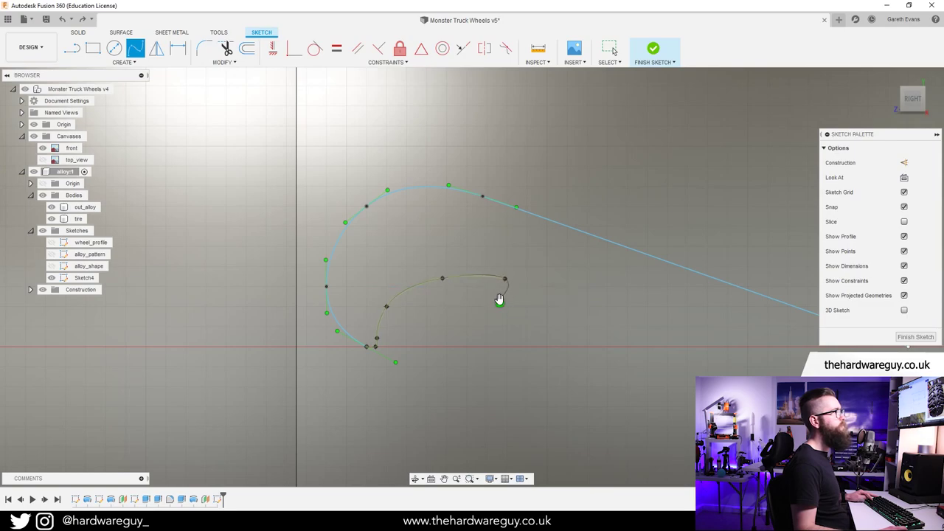
click(499, 300)
Extend the inner spline's free end with a line about 5 mm long, sloping gently down to the right.
scroll(581, 369, down, 3)
middle_drag(581, 369, 481, 337)
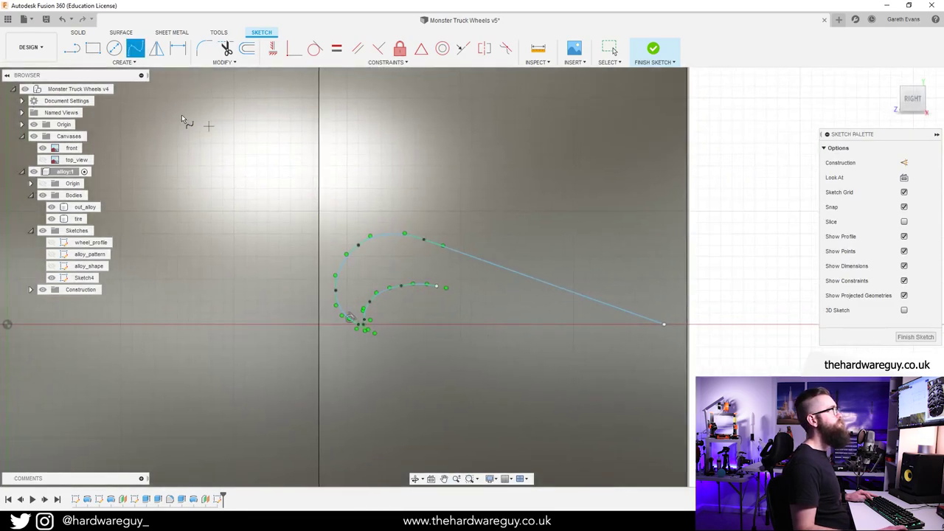
click(74, 49)
click(446, 287)
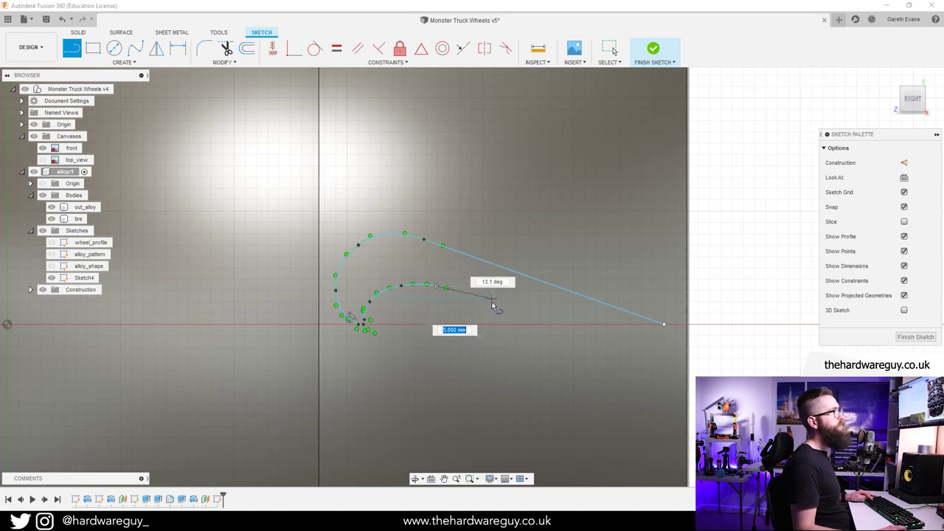
click(494, 301)
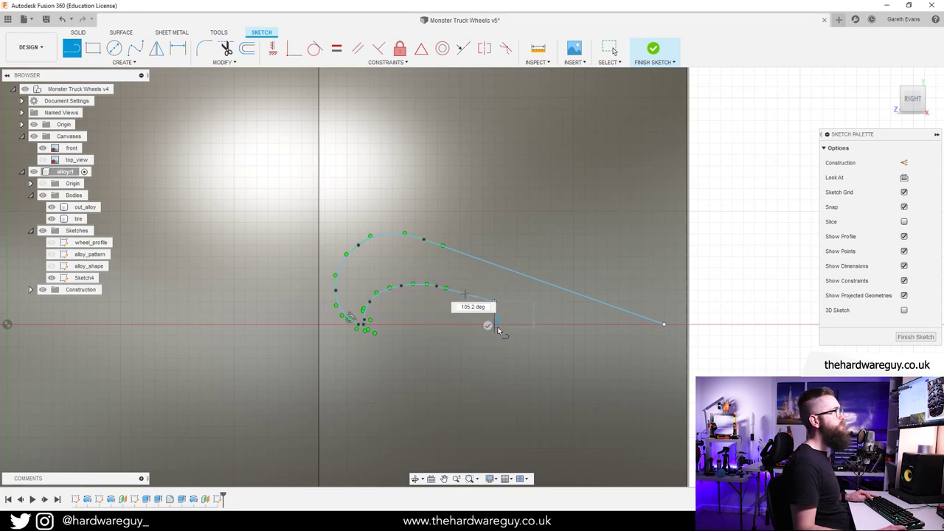
key(Escape)
Start a fit point spline at the inner line's free end, rounding a small corner and curving back down-left toward the horizontal axis.
click(135, 67)
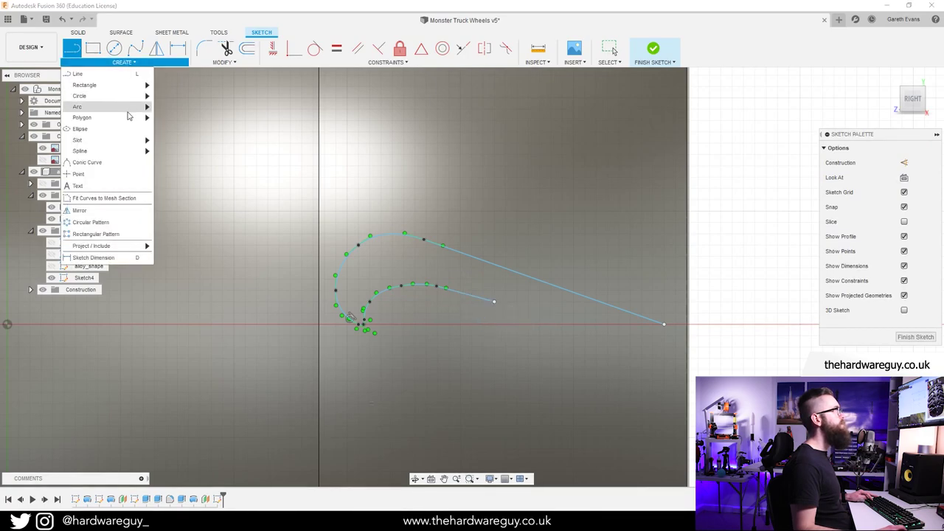
mouse_move(146, 152)
click(190, 152)
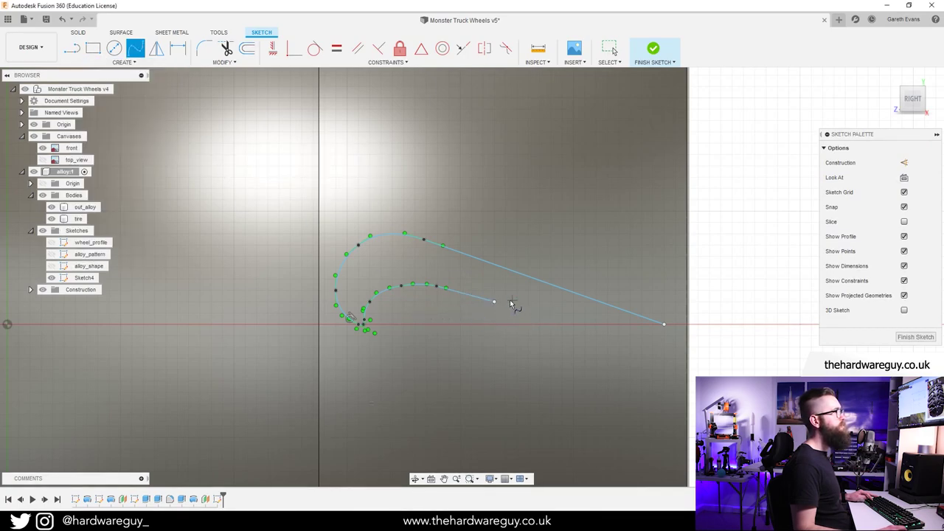
click(494, 301)
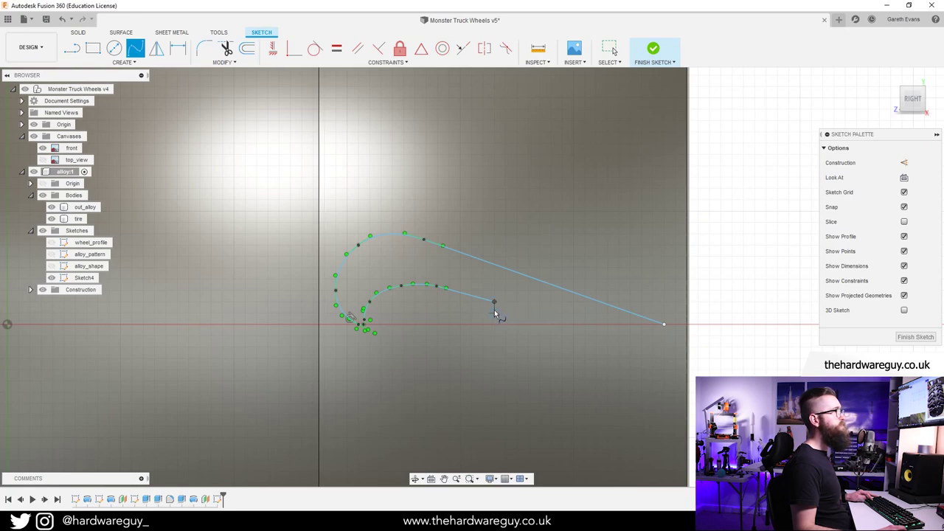
scroll(492, 311, up, 2)
scroll(492, 313, up, 2)
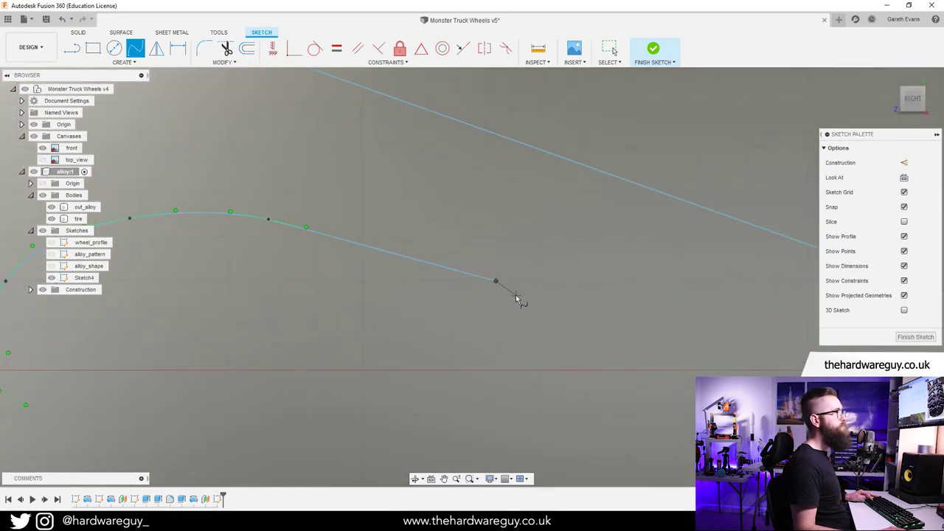
scroll(502, 312, up, 2)
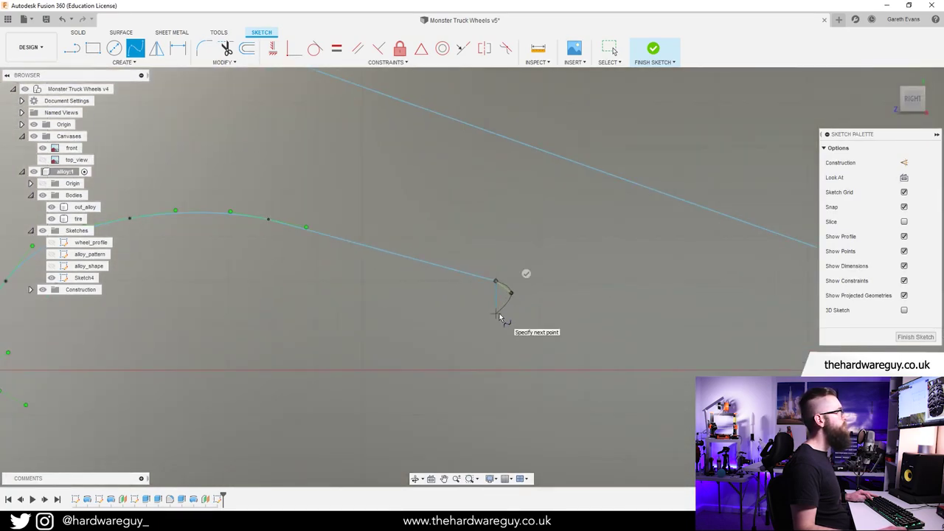
click(500, 317)
scroll(426, 351, down, 3)
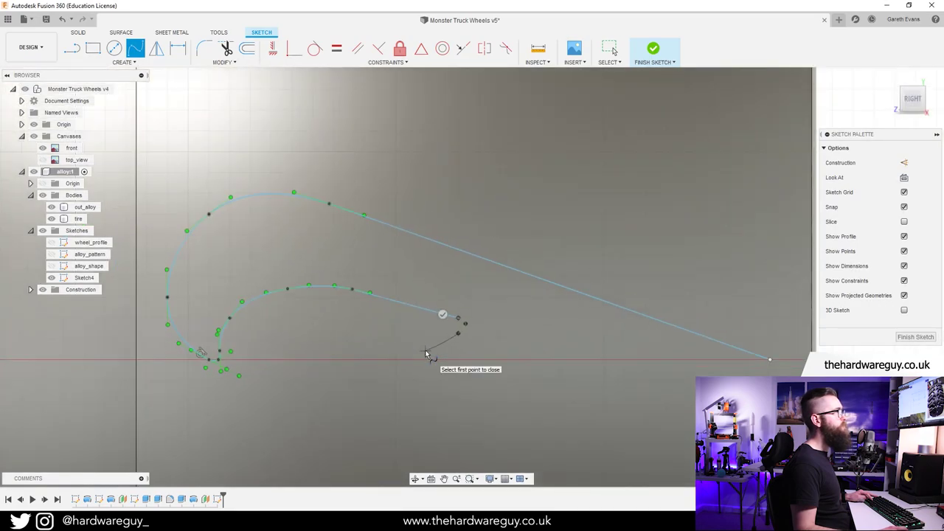
click(424, 354)
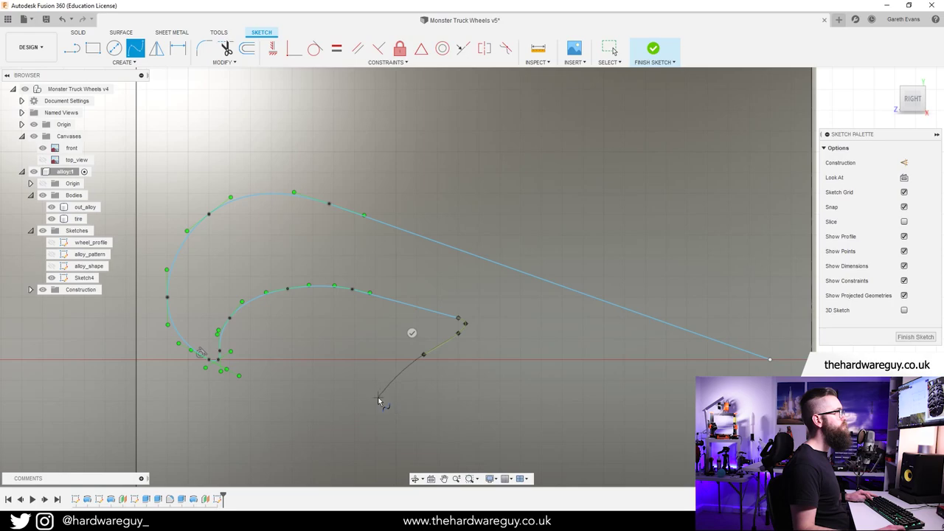
Continue the spline down below the axis, around a blunt foot and back up, ending just right of its starting corner.
scroll(380, 402, down, 3)
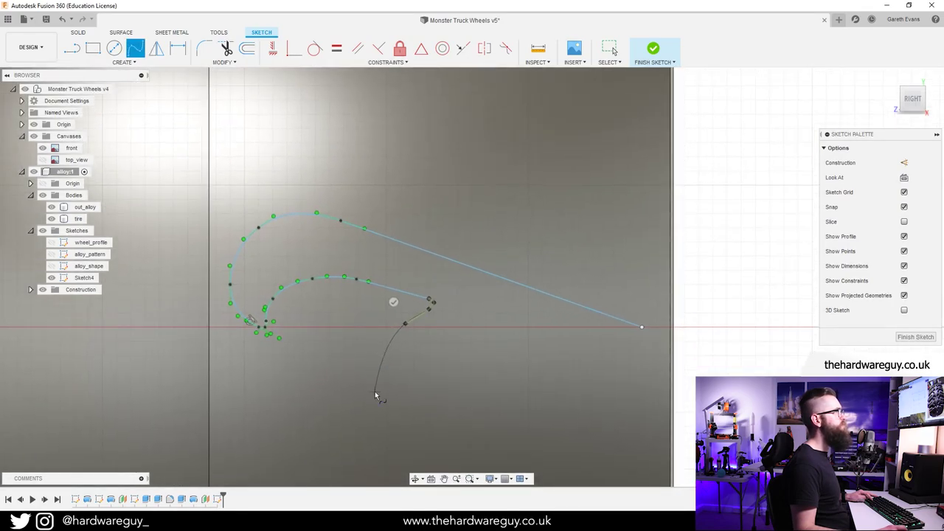
scroll(366, 377, down, 2)
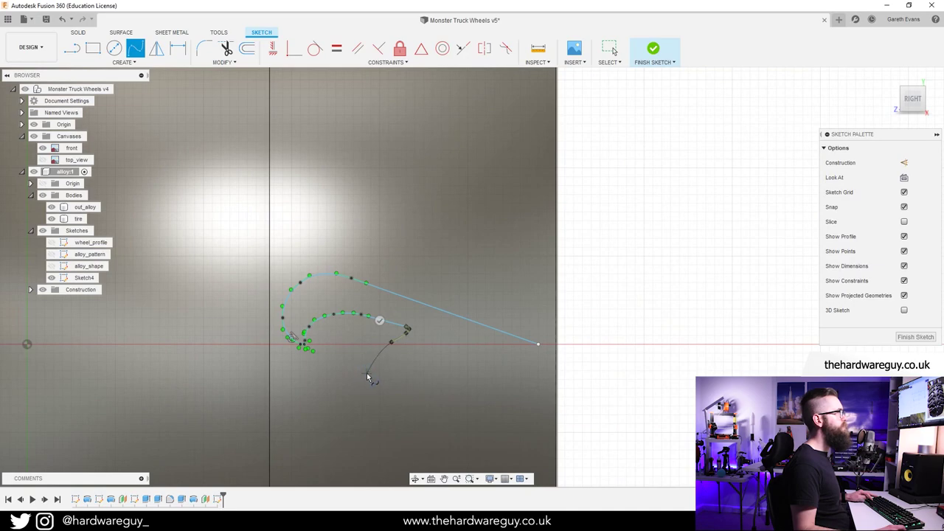
click(367, 374)
scroll(367, 376, up, 4)
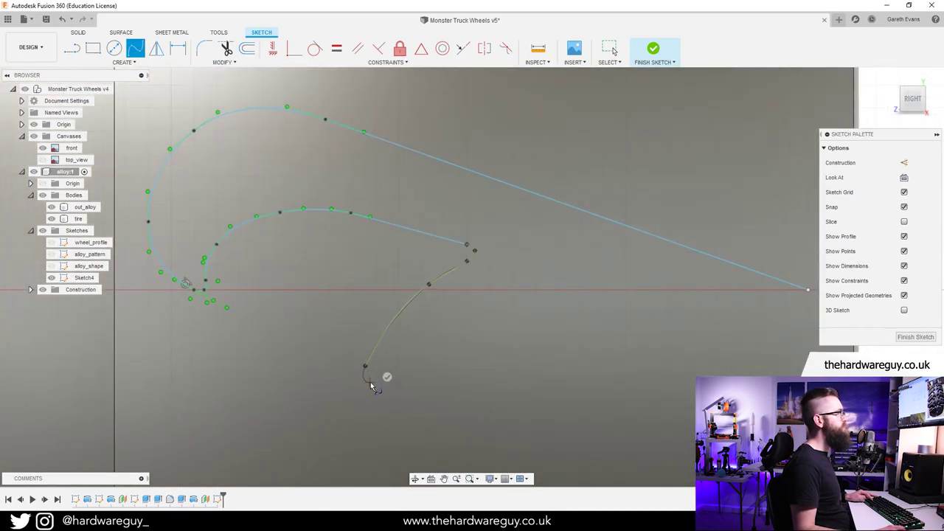
click(375, 390)
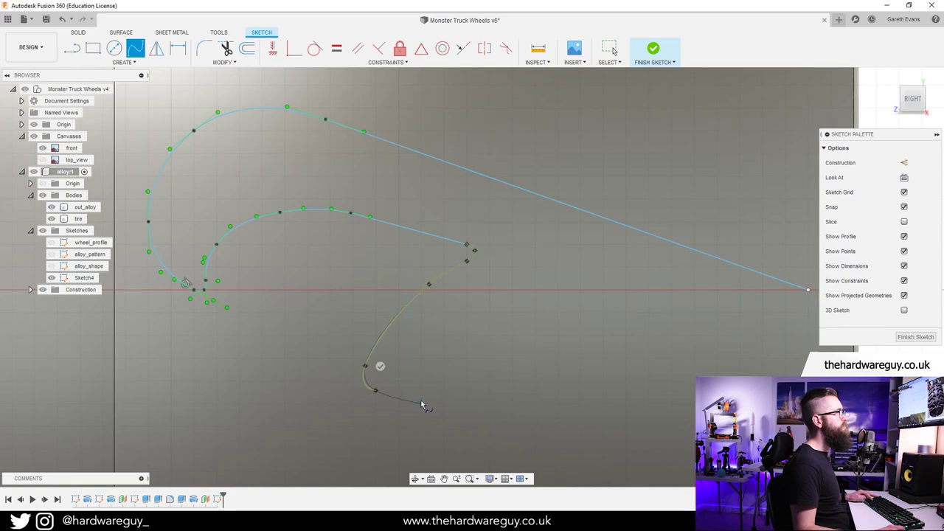
click(423, 398)
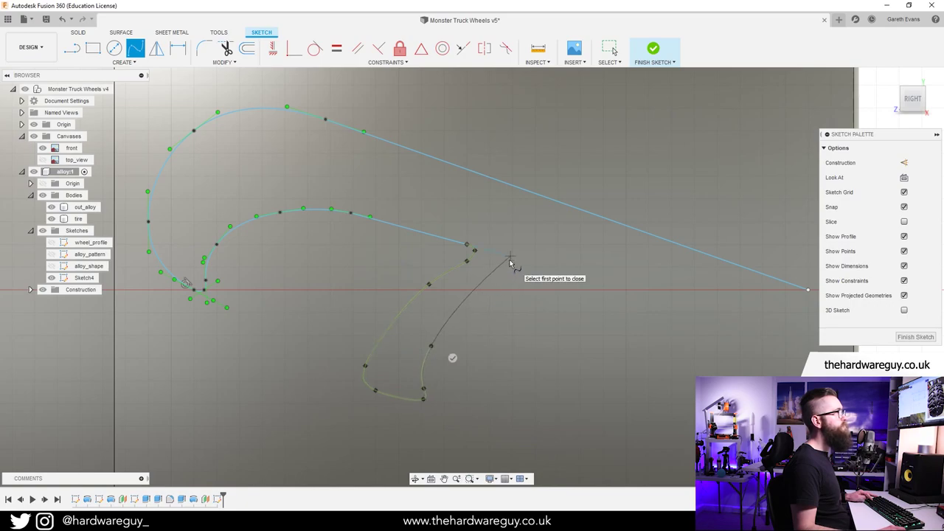
click(511, 259)
click(527, 274)
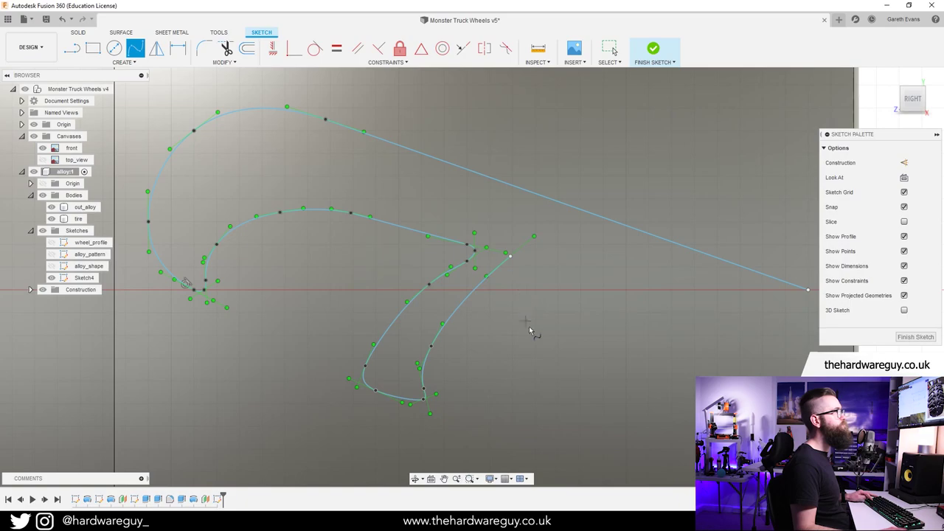
Draw a line about 13 mm long from the leg spline's free end parallel to the inner line, and close the block's outer end.
scroll(529, 326, down, 1)
scroll(543, 330, down, 4)
middle_drag(573, 355, 464, 358)
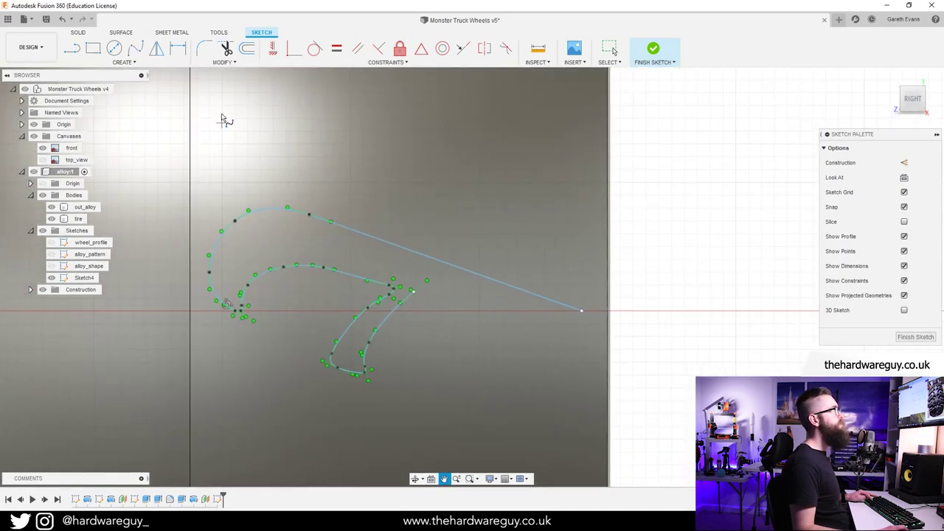
click(72, 48)
click(412, 292)
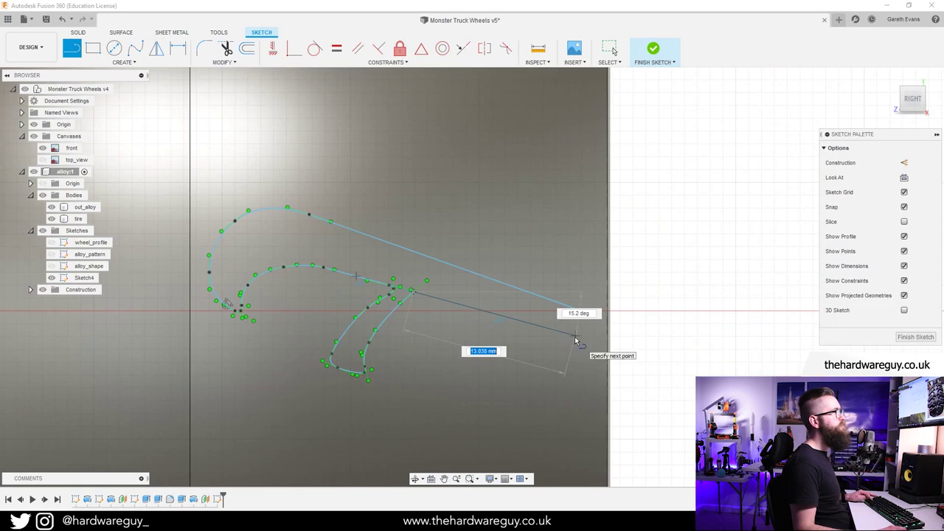
click(582, 311)
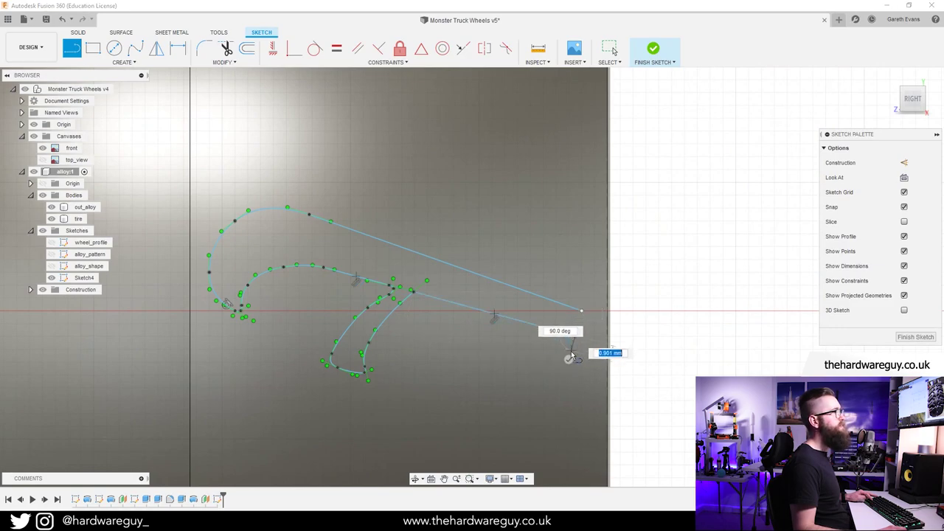
double_click(574, 347)
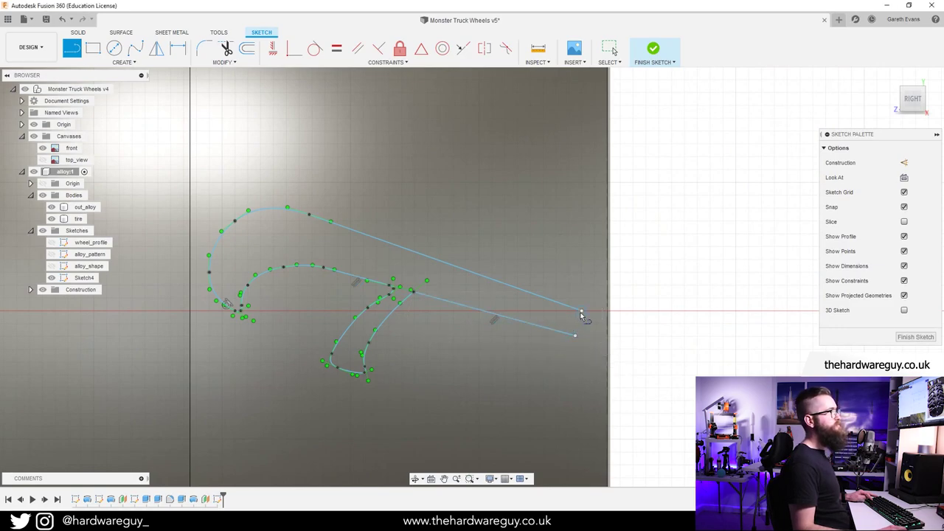
click(581, 311)
click(575, 337)
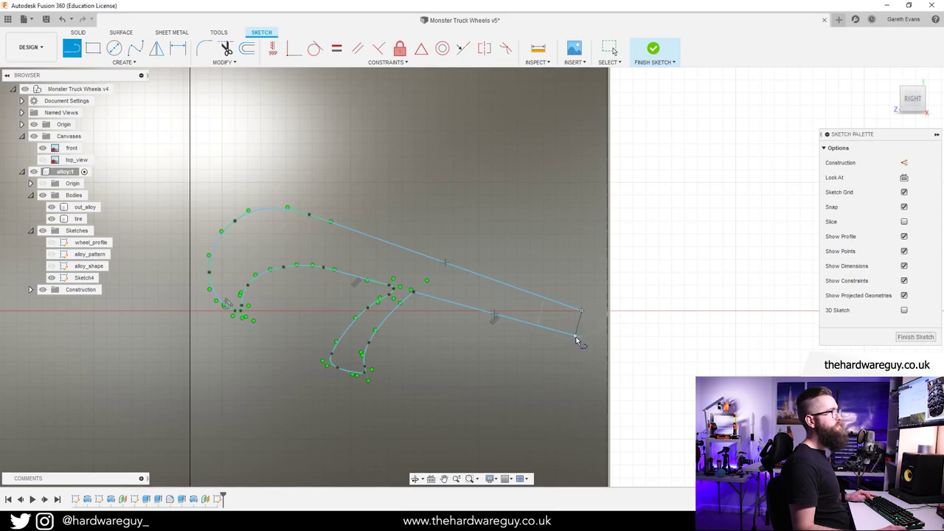
Round the corners at the tread block's narrow outer end with 1 mm fillets.
click(206, 48)
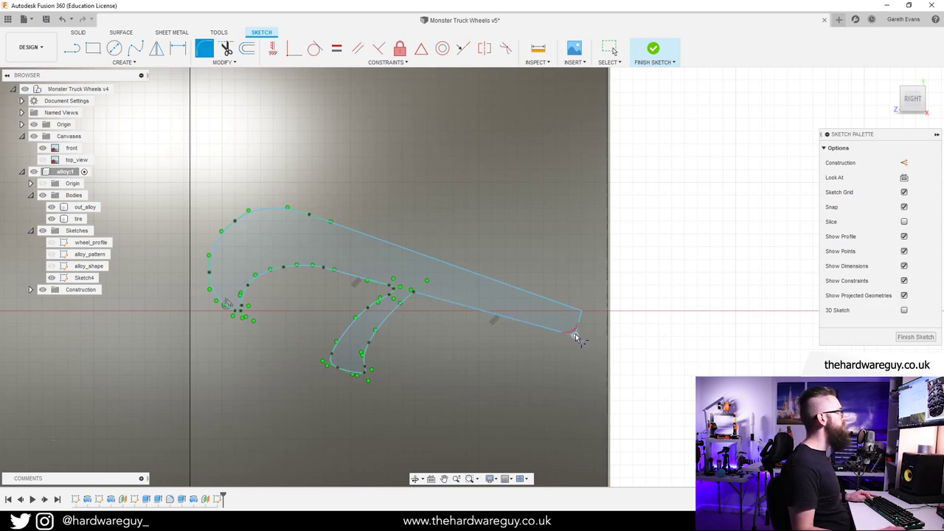
click(579, 333)
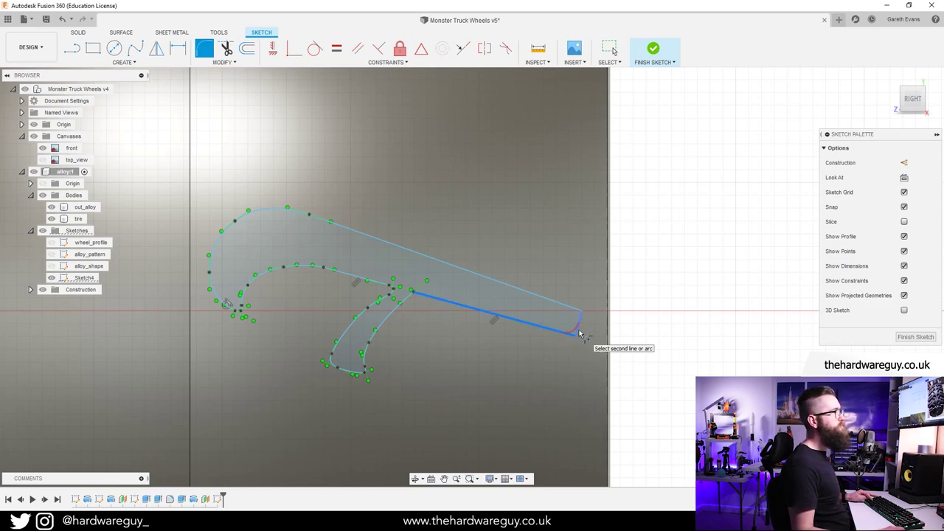
click(576, 332)
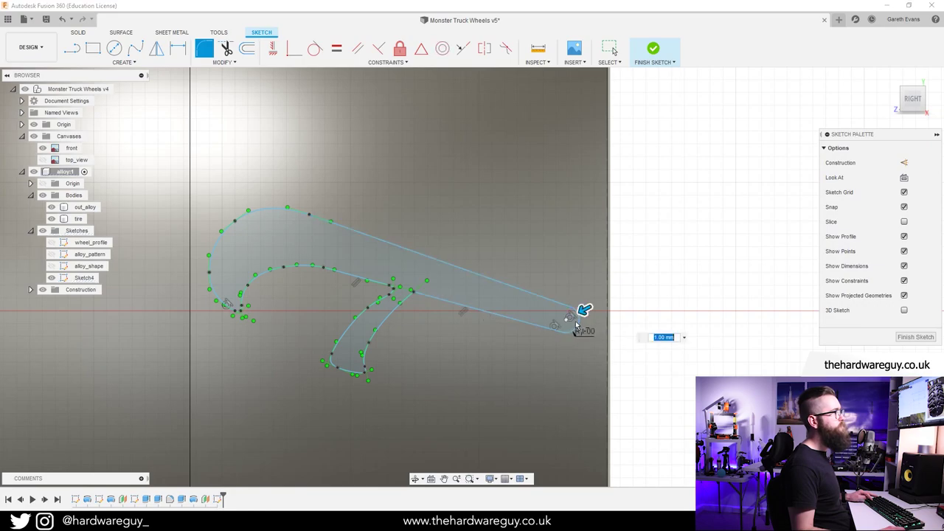
text(2)
drag(575, 312, 588, 320)
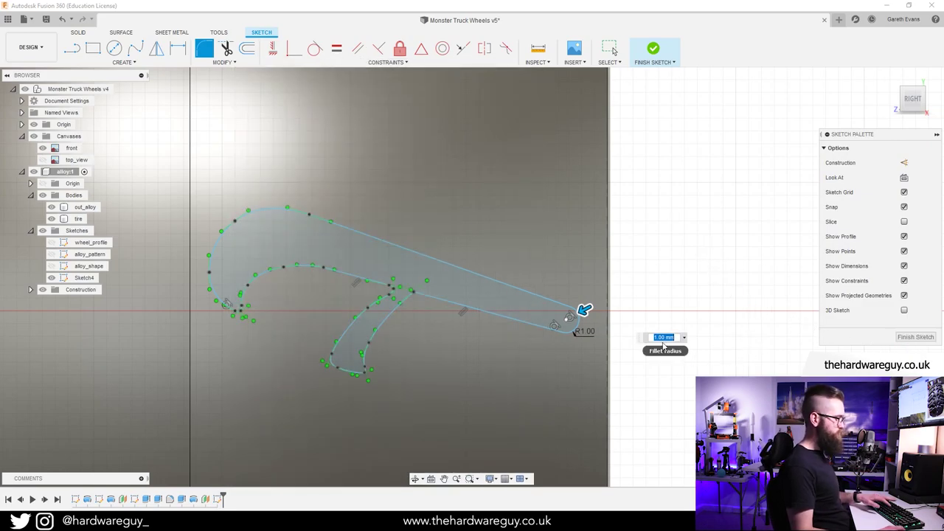
key(Return)
Move the corners where the leg meets the tread block slightly upward and raise the inner spline's fit points to reshape its arch.
scroll(680, 322, down, 2)
scroll(679, 321, down, 2)
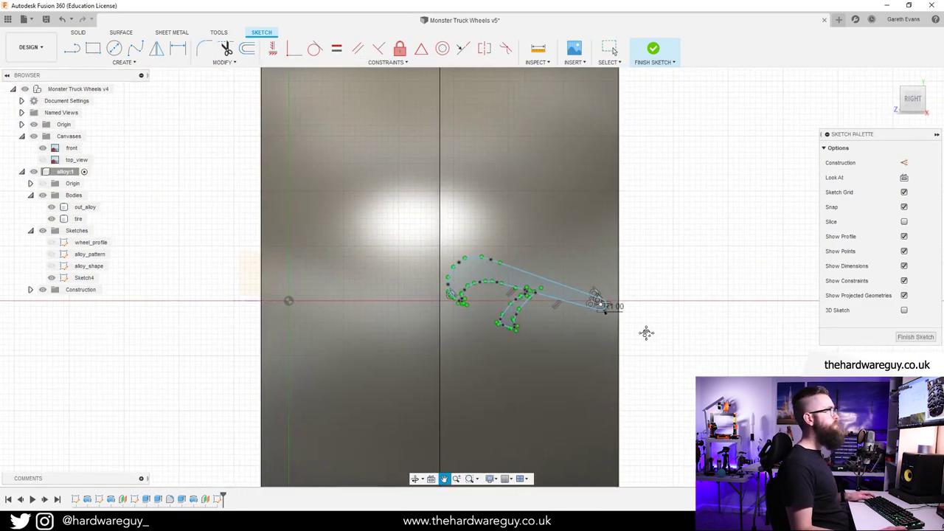
scroll(564, 278, up, 5)
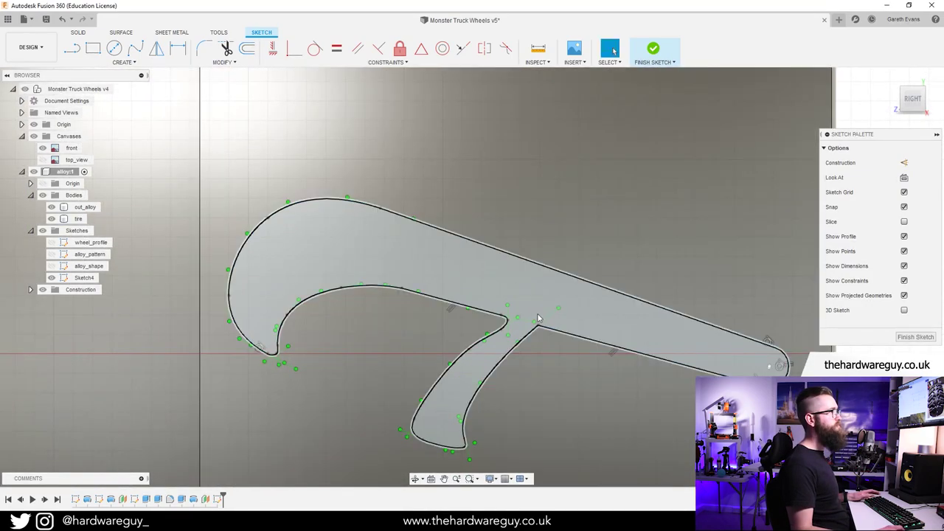
click(508, 321)
key(Escape)
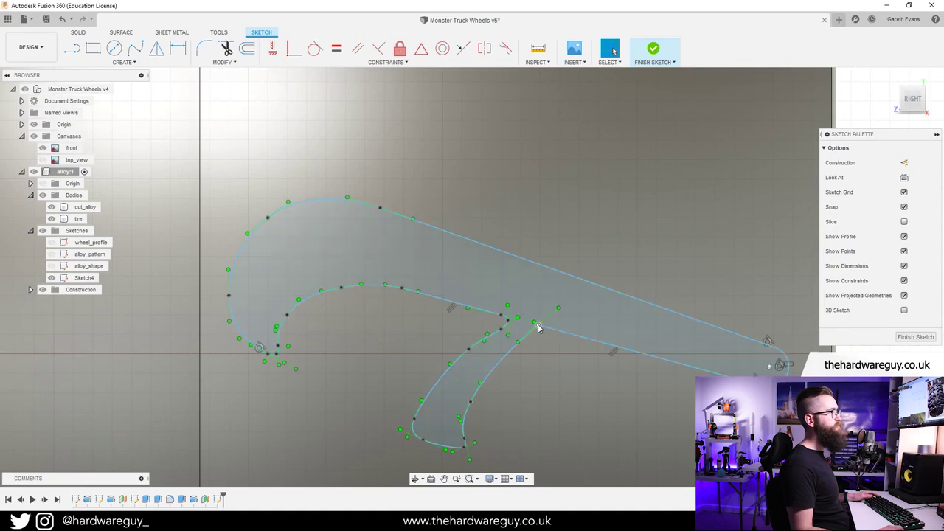
click(539, 325)
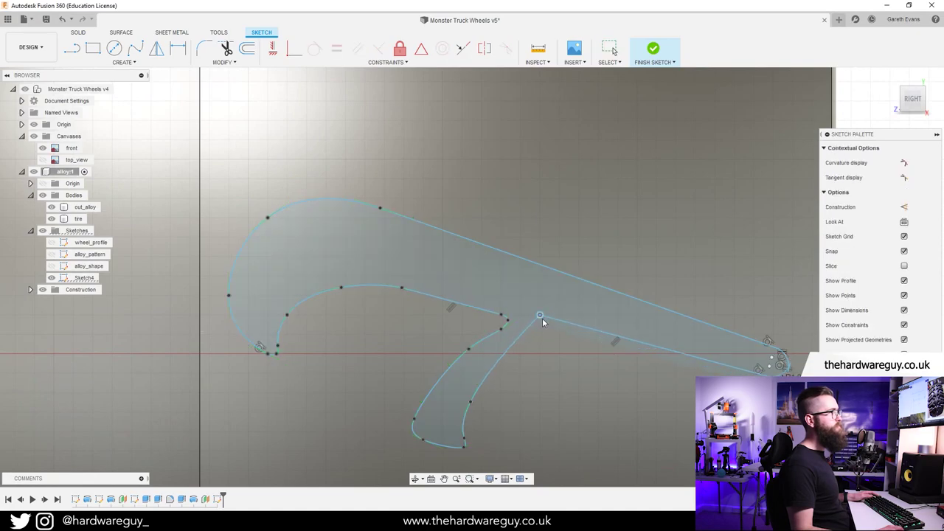
drag(543, 322, 503, 311)
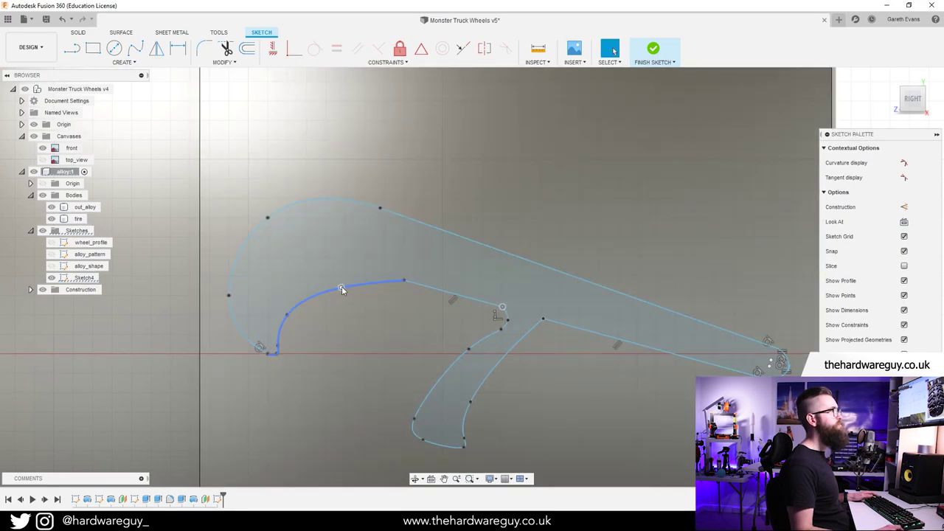
drag(342, 287, 341, 280)
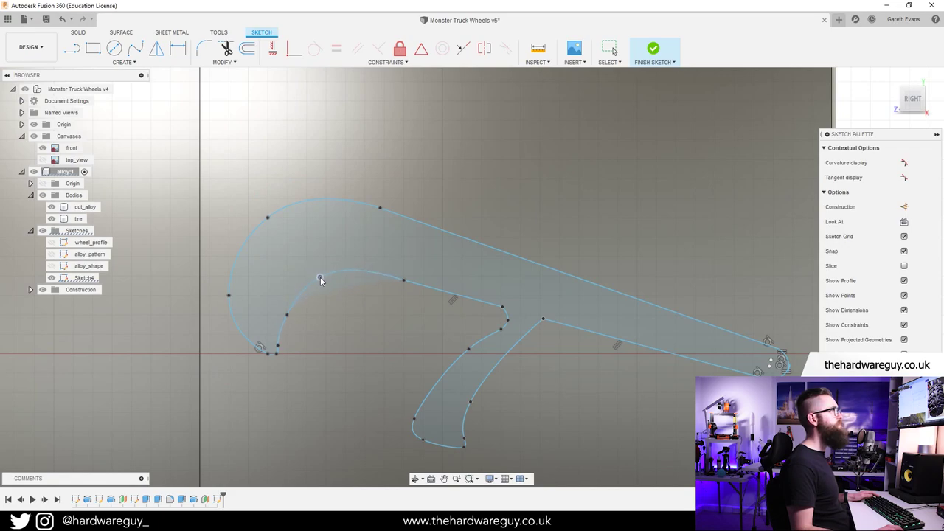
Bring up the top_view.jpg photo to examine the tire's tread blocks, and return to the sketch.
scroll(421, 363, down, 5)
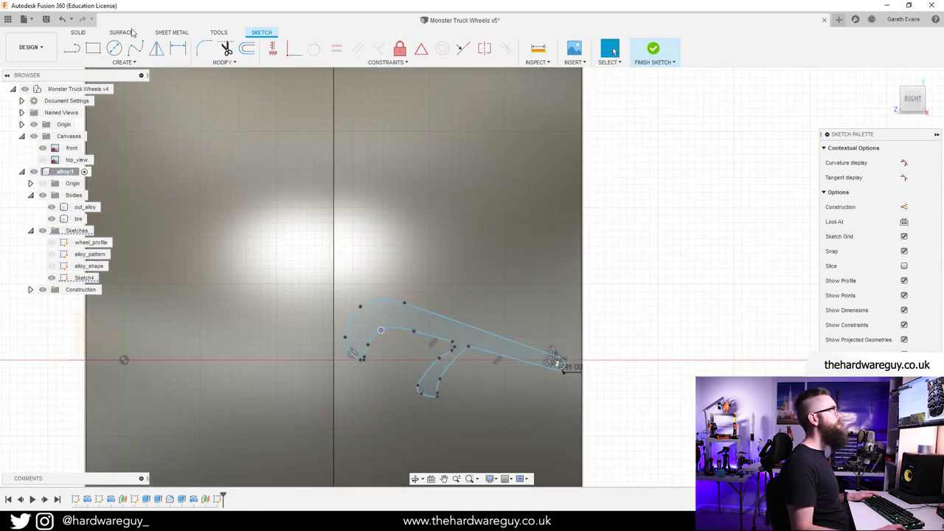
drag(0, 41, 216, 43)
mouse_move(493, 265)
middle_down()
mouse_move(643, 251)
mouse_move(674, 238)
middle_up()
key(alt+Tab)
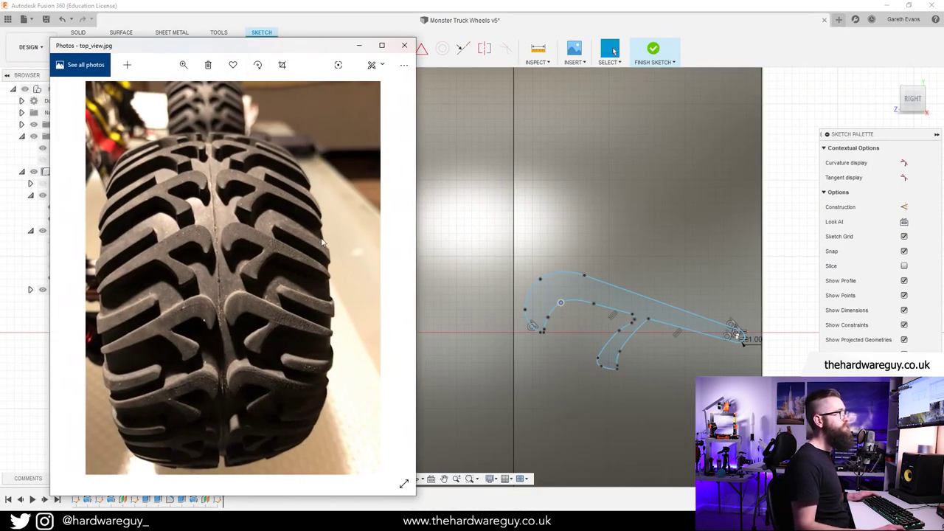
click(359, 45)
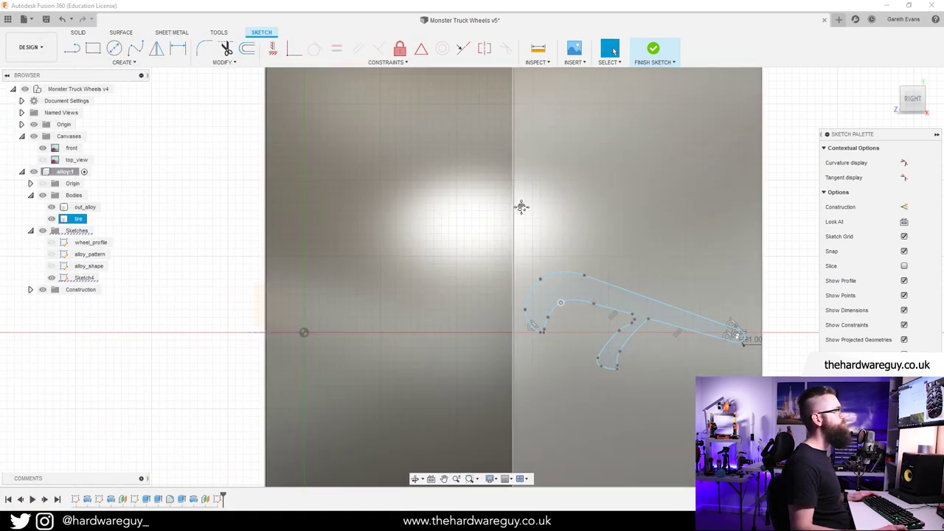
Draw a line about 11.4 mm long sloping down at about 20 degrees above the tread block's long outer edge.
middle_drag(521, 207, 319, 219)
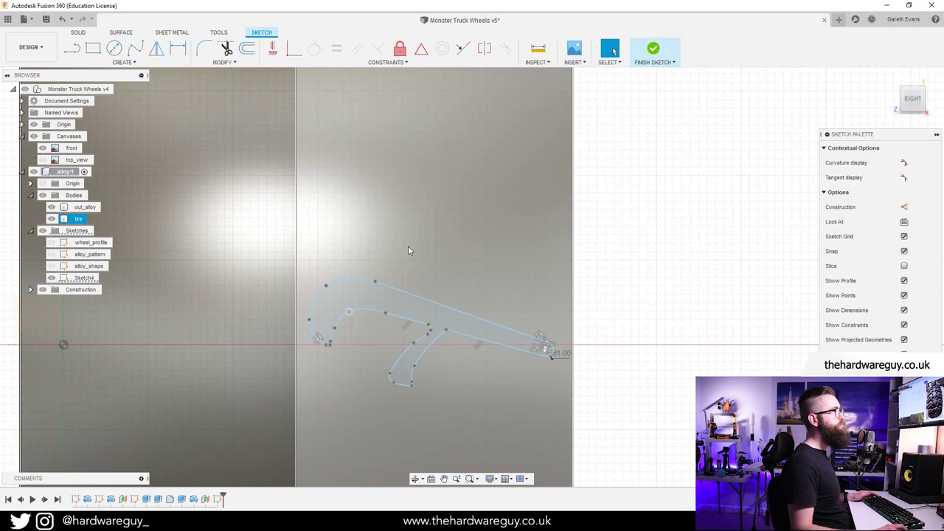
key(Escape)
key(l)
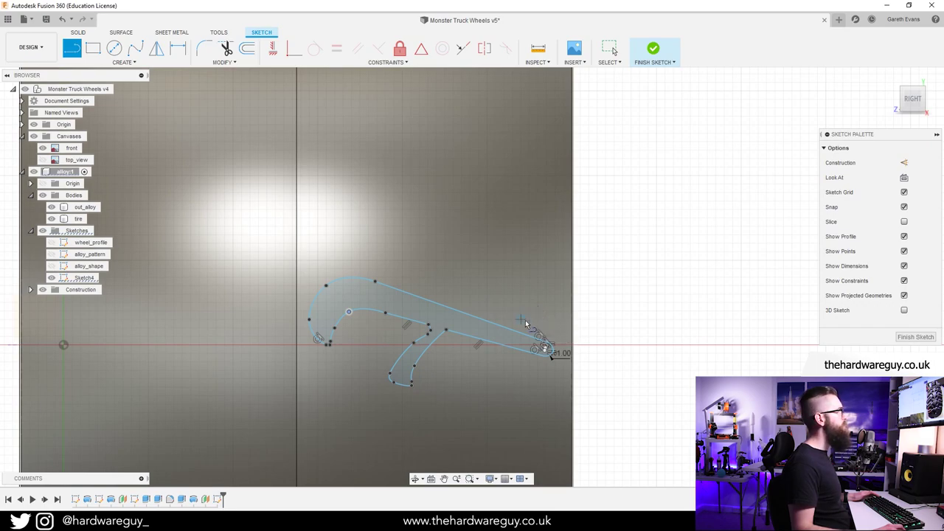
click(460, 287)
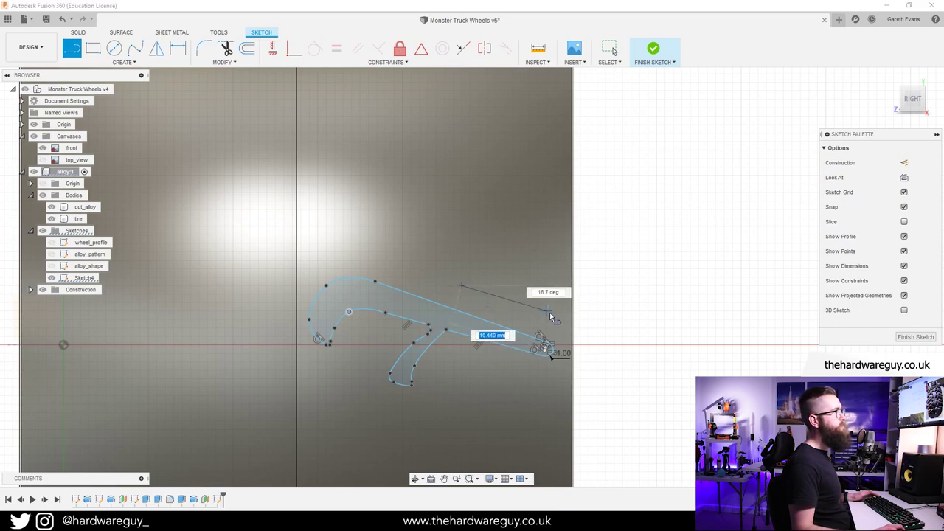
scroll(555, 320, up, 3)
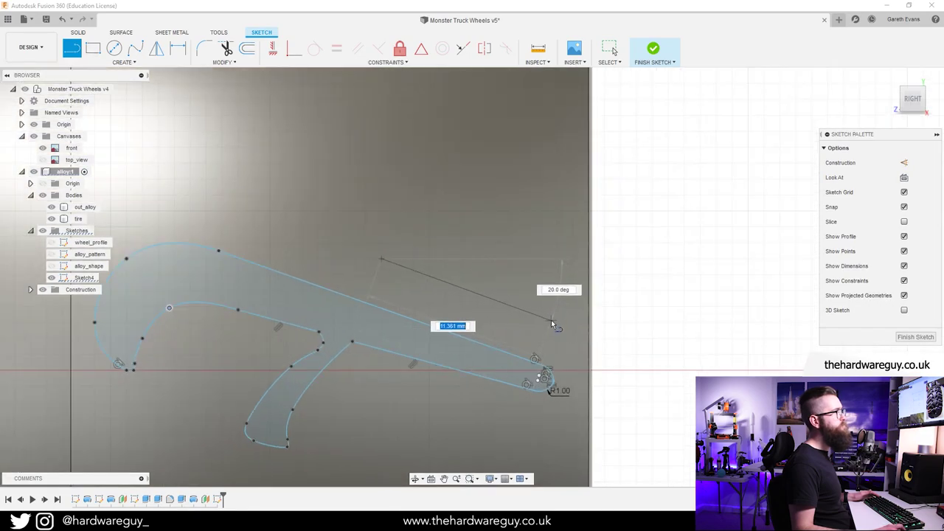
click(552, 322)
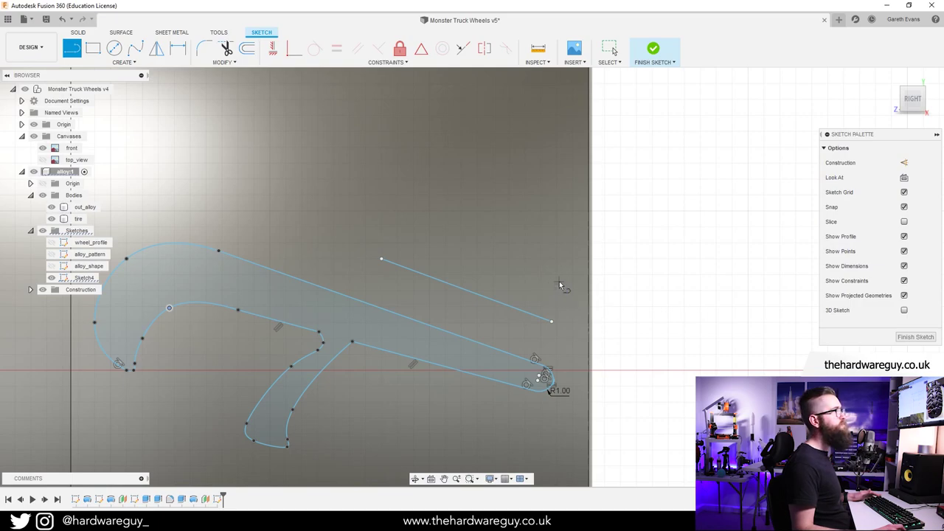
Draw a second line about 10.6 mm long above the first, and trim the stray horizontal segment at its inner end.
click(384, 238)
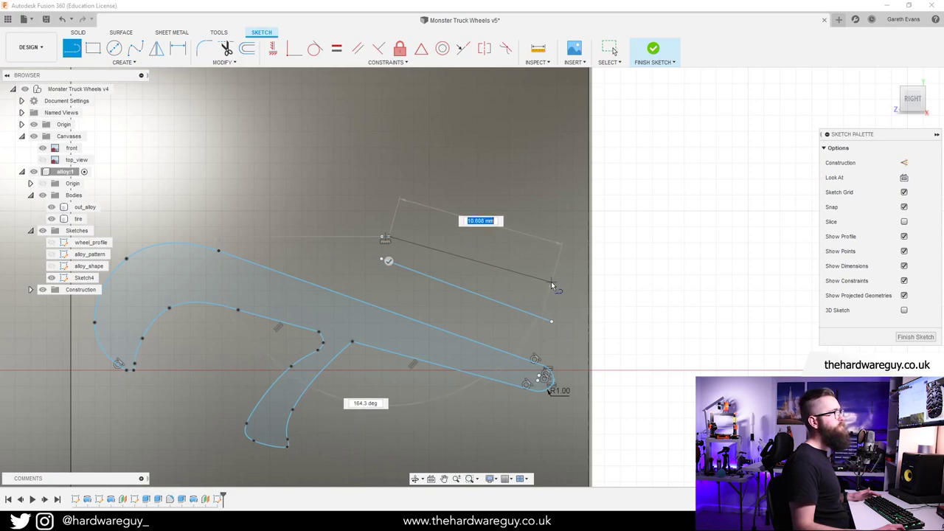
click(552, 282)
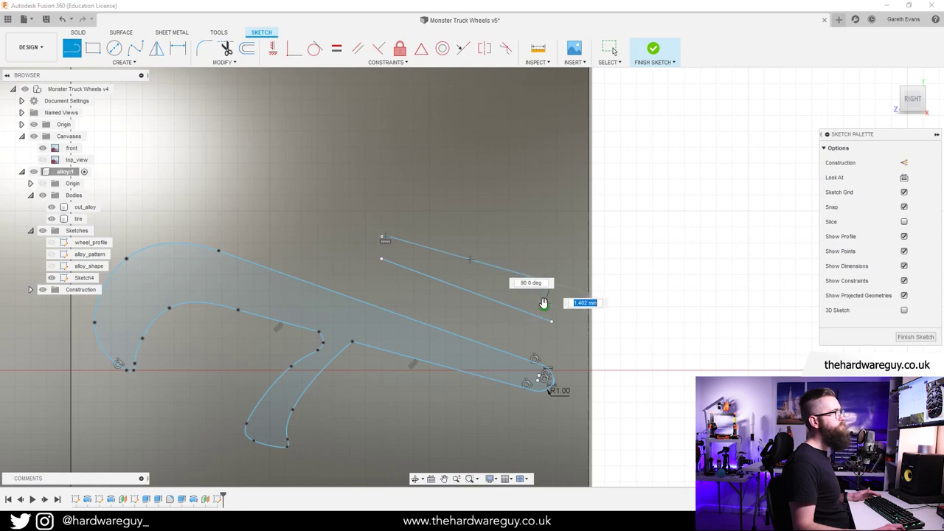
key(Escape)
scroll(385, 240, up, 5)
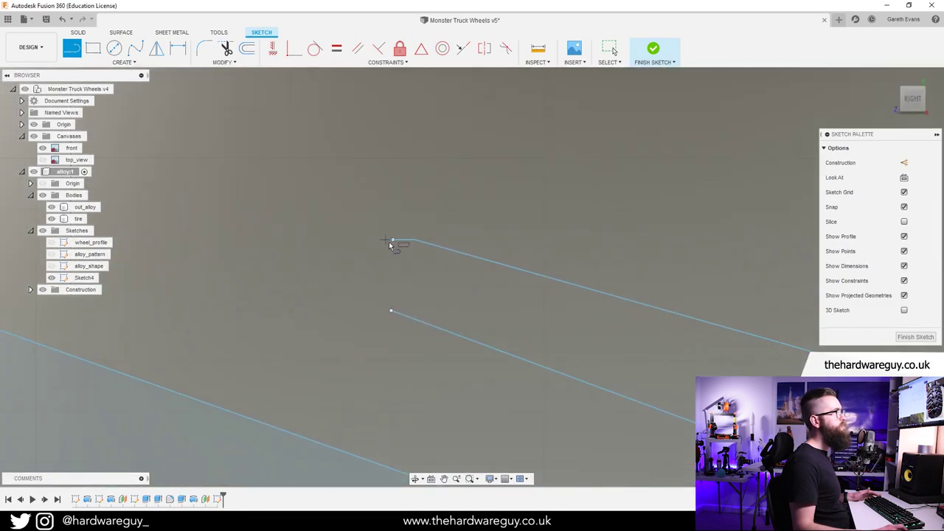
key(t)
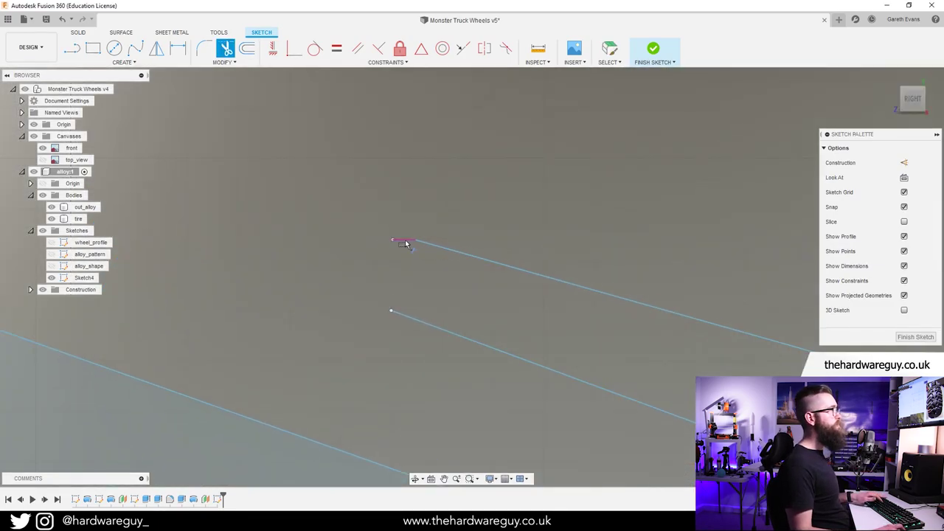
click(405, 240)
key(Escape)
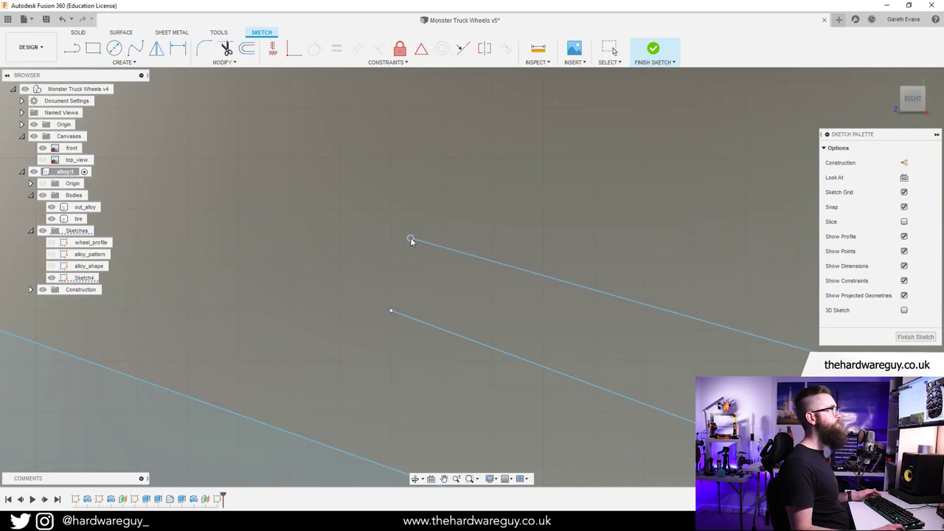
Connect the inner ends of the two lines with a short line and shift its upper corner slightly outward.
key(l)
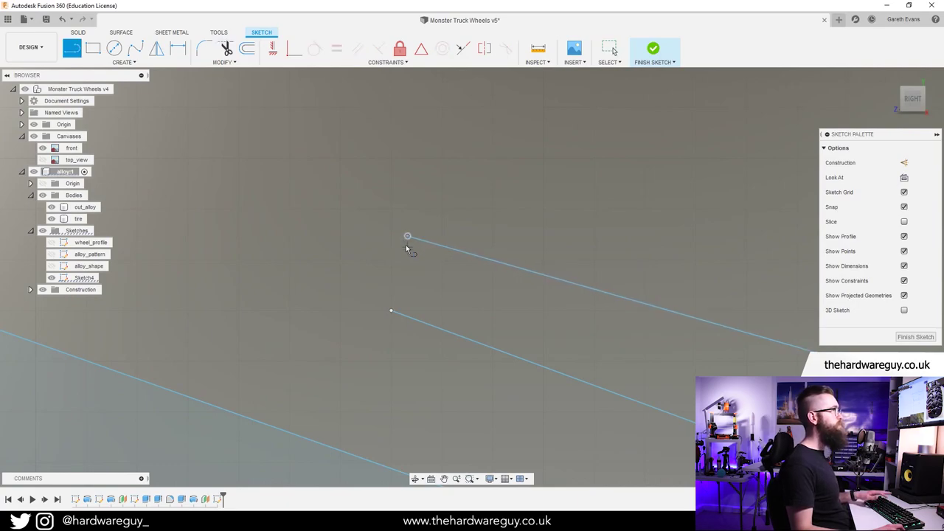
click(408, 236)
click(390, 314)
scroll(379, 333, down, 3)
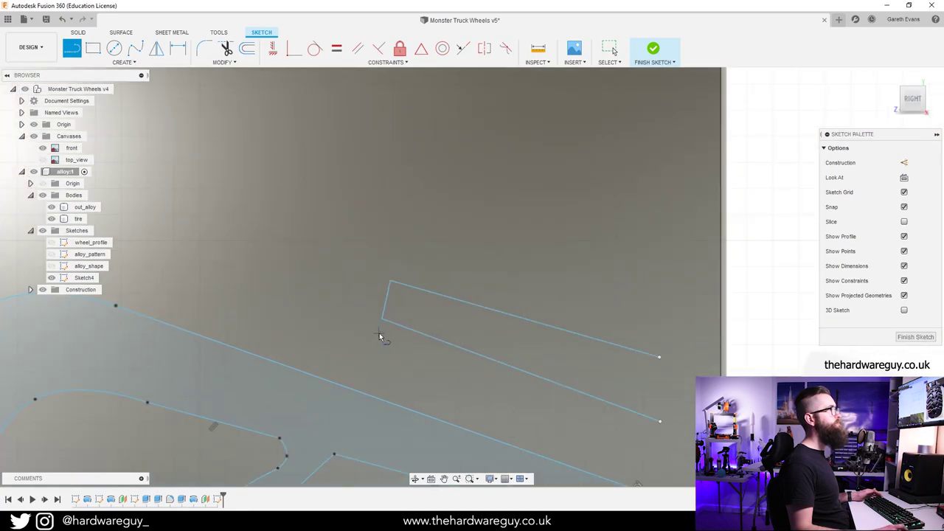
key(Escape)
scroll(386, 300, up, 3)
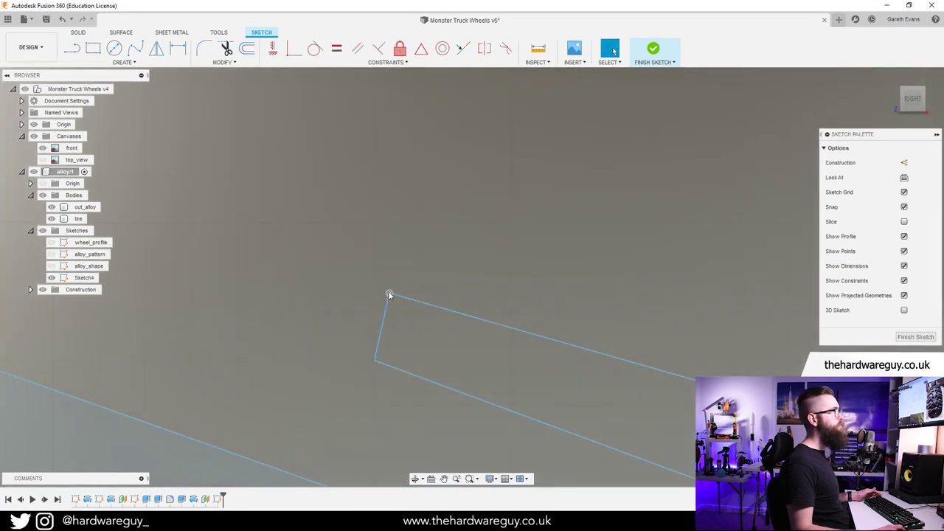
key(Escape)
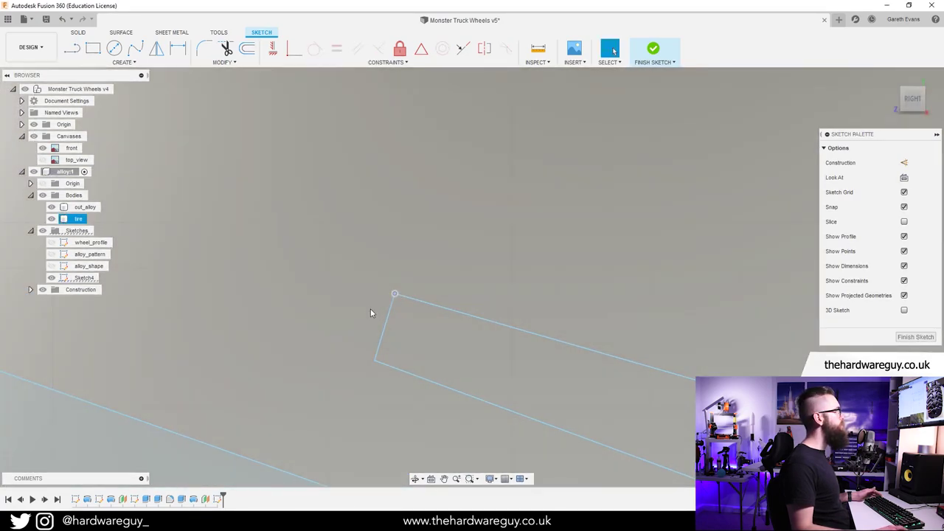
Round both corners at the new block's inner end with 0.75 mm fillets.
scroll(369, 310, down, 2)
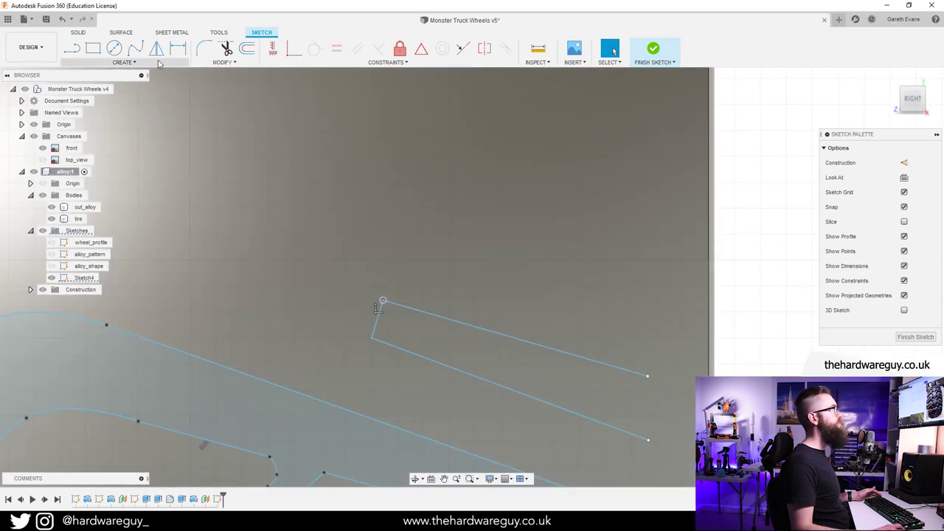
click(205, 49)
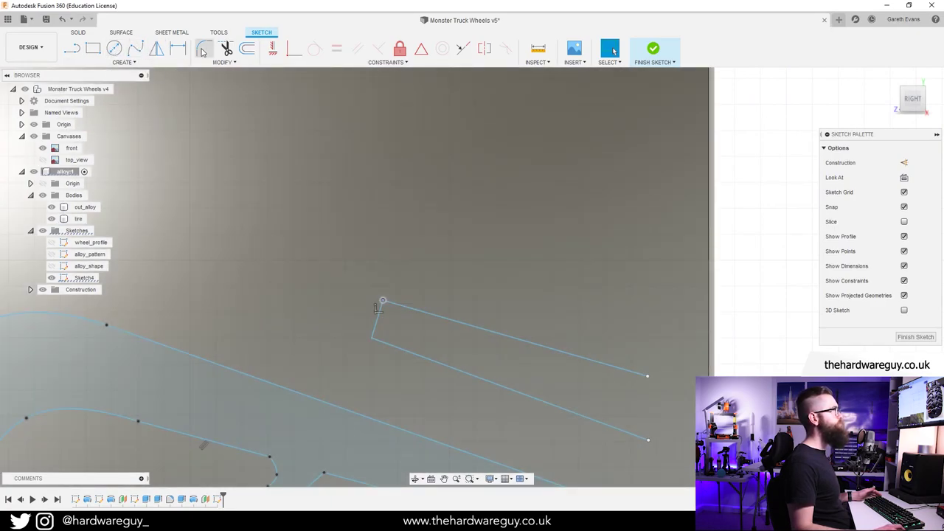
click(383, 309)
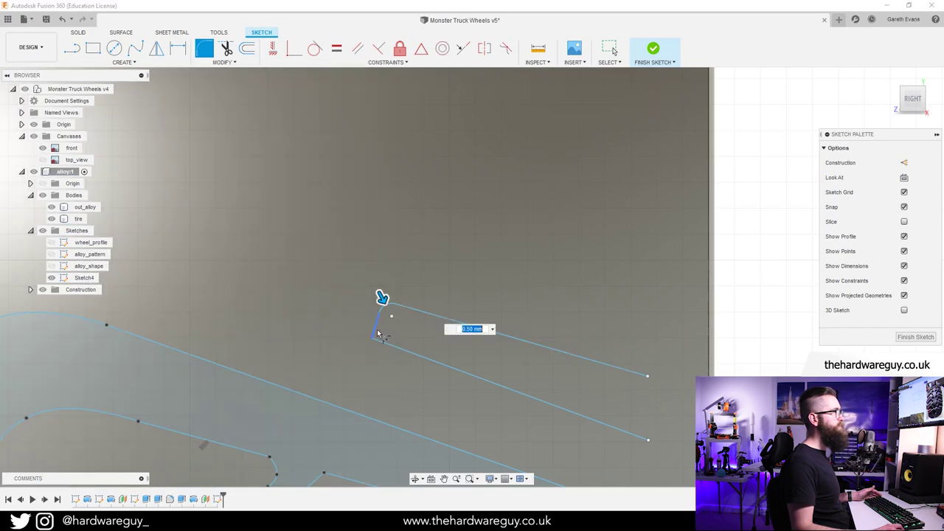
key(Return)
click(378, 327)
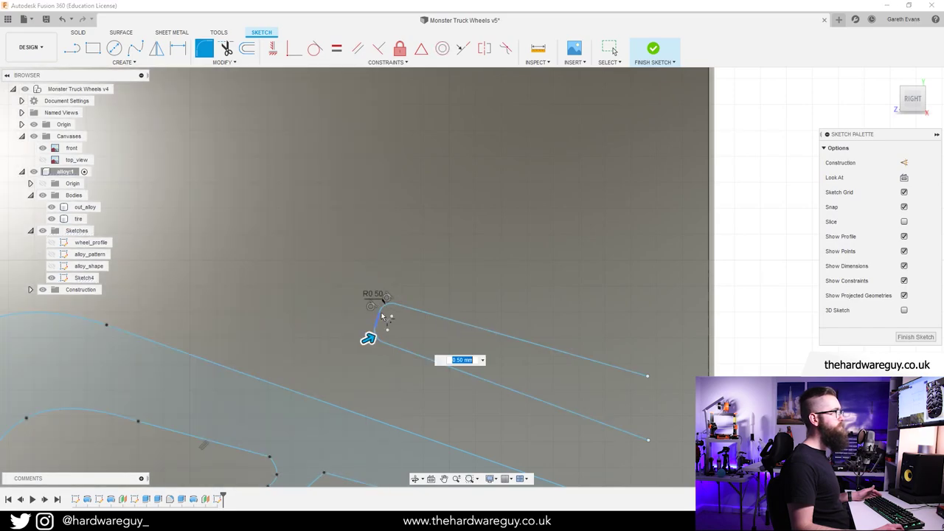
drag(369, 338, 374, 339)
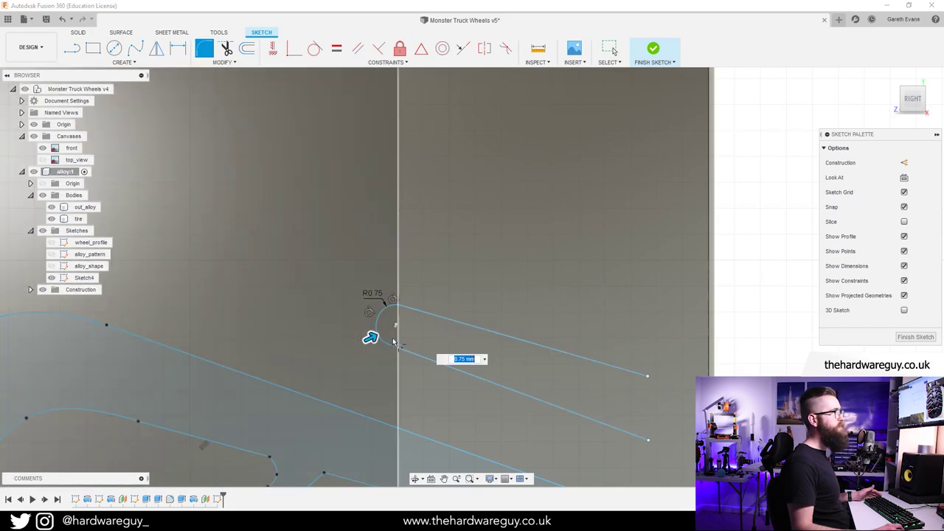
key(Escape)
Draw a vertical line from the lower line's outer end up to the height of the upper line's endpoint.
scroll(596, 396, down, 5)
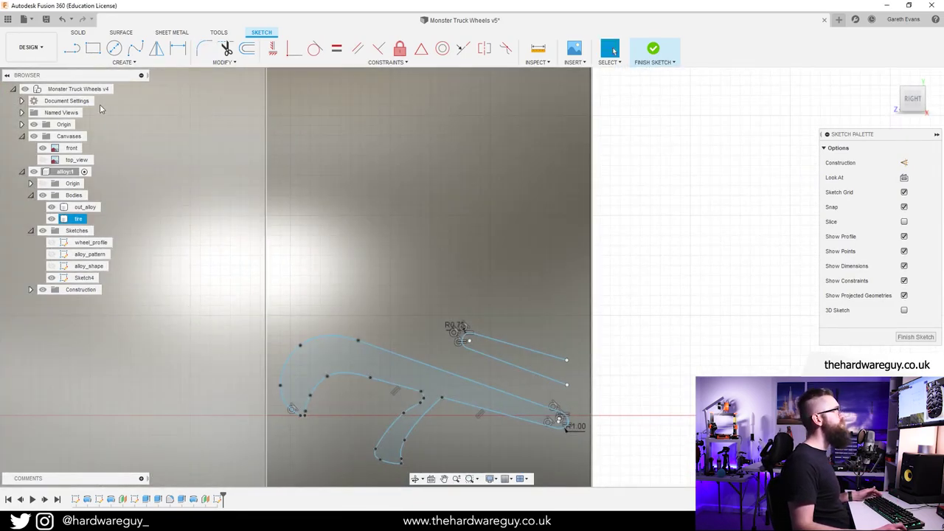
key(l)
scroll(583, 362, up, 3)
scroll(560, 369, up, 4)
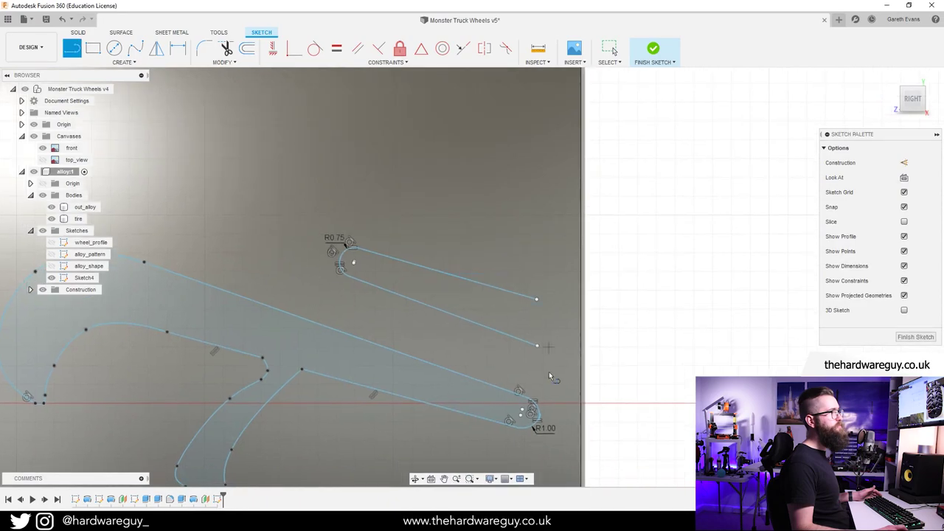
key(Escape)
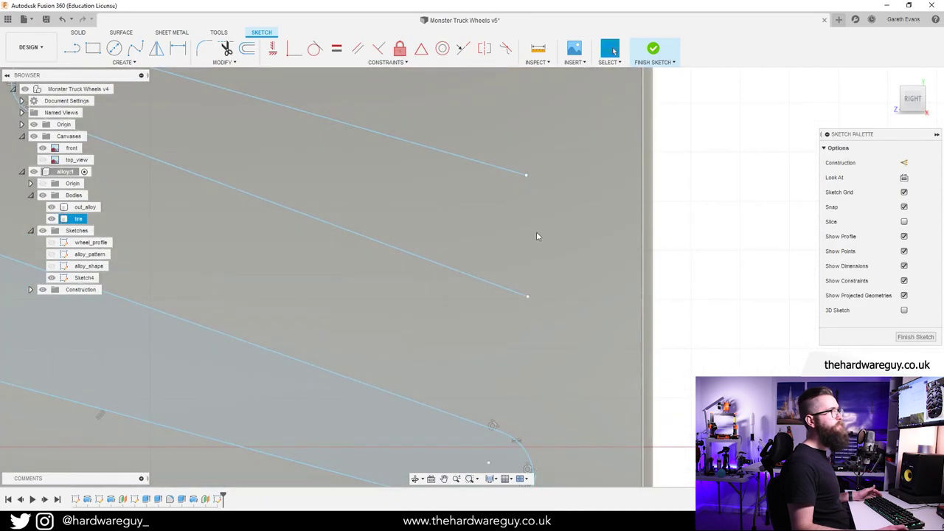
middle_drag(535, 234, 529, 309)
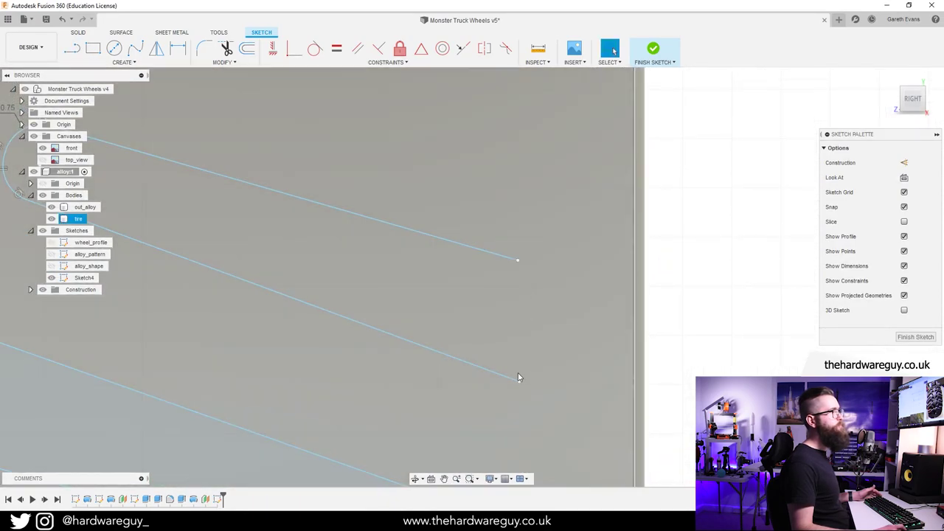
key(l)
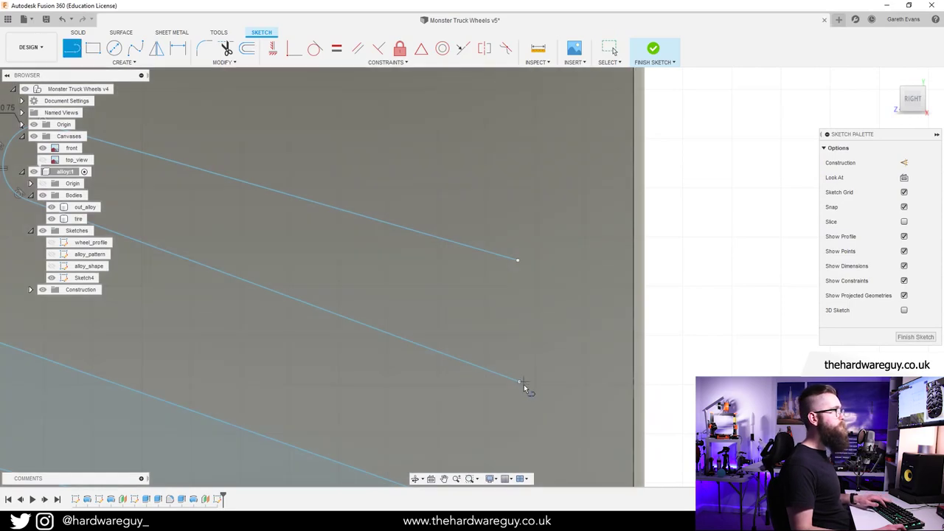
click(520, 379)
click(520, 259)
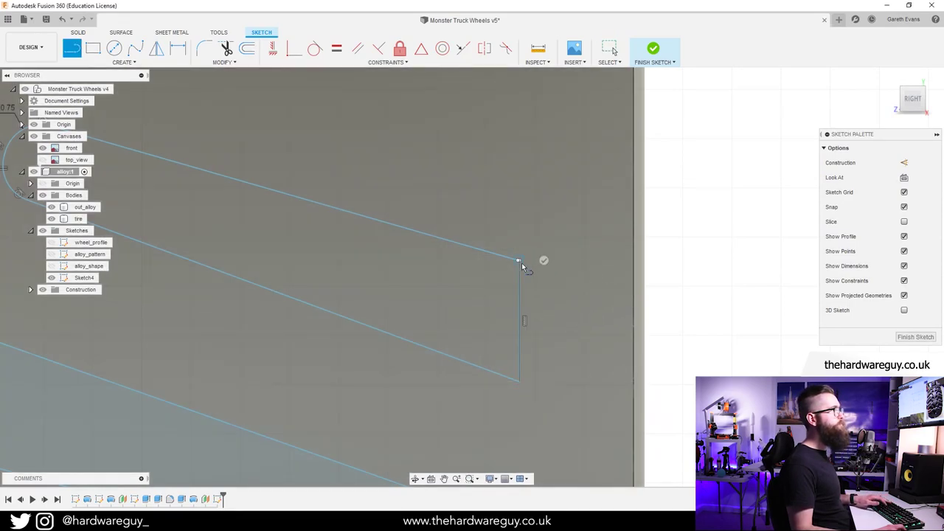
key(Escape)
Join the upper line's loose endpoint to the top of the vertical line to close the second block's profile.
scroll(516, 260, up, 3)
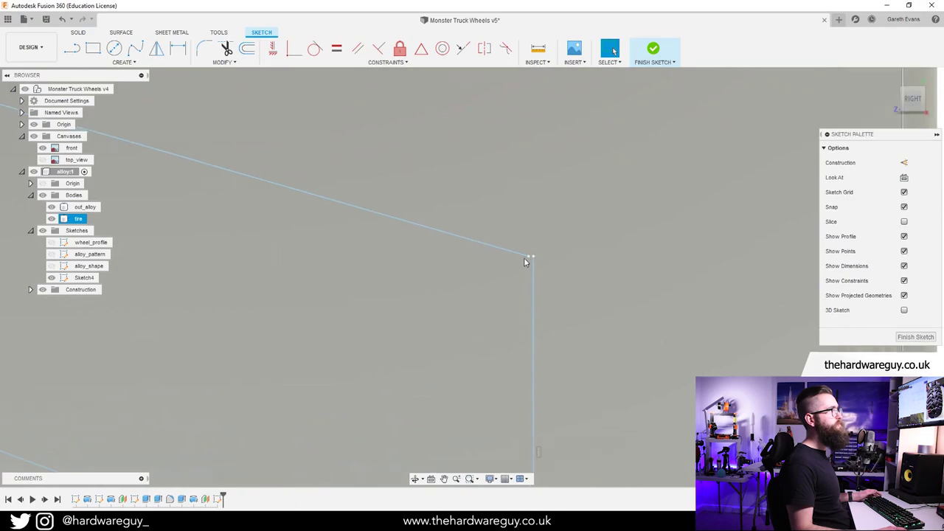
drag(532, 255, 539, 255)
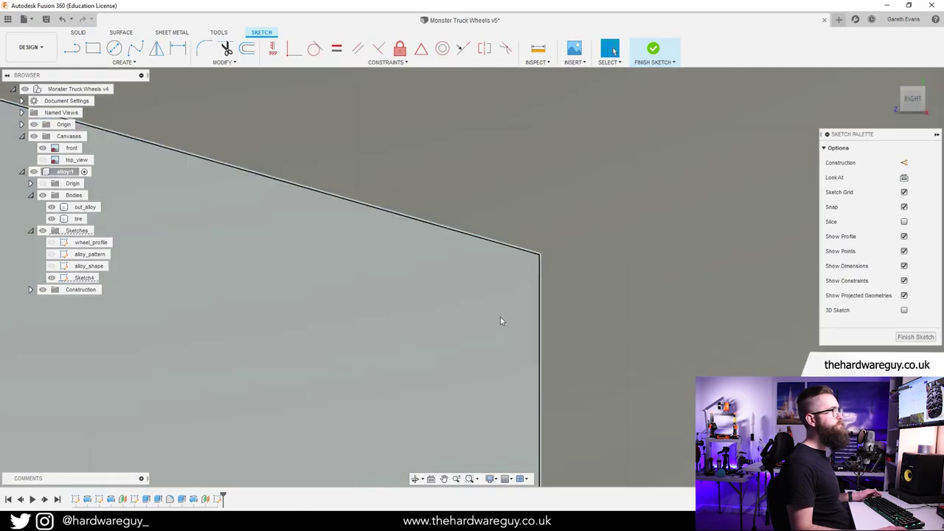
scroll(500, 361, down, 5)
scroll(591, 359, down, 3)
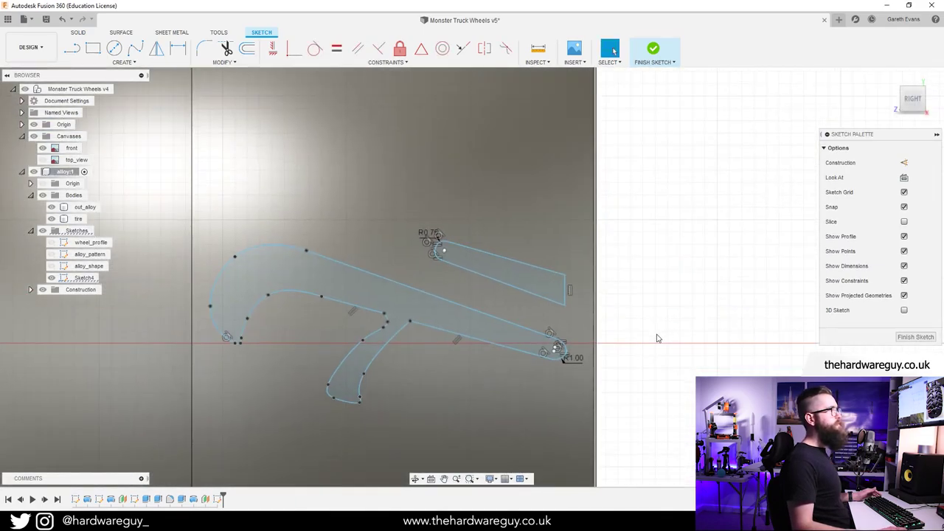
scroll(656, 335, down, 2)
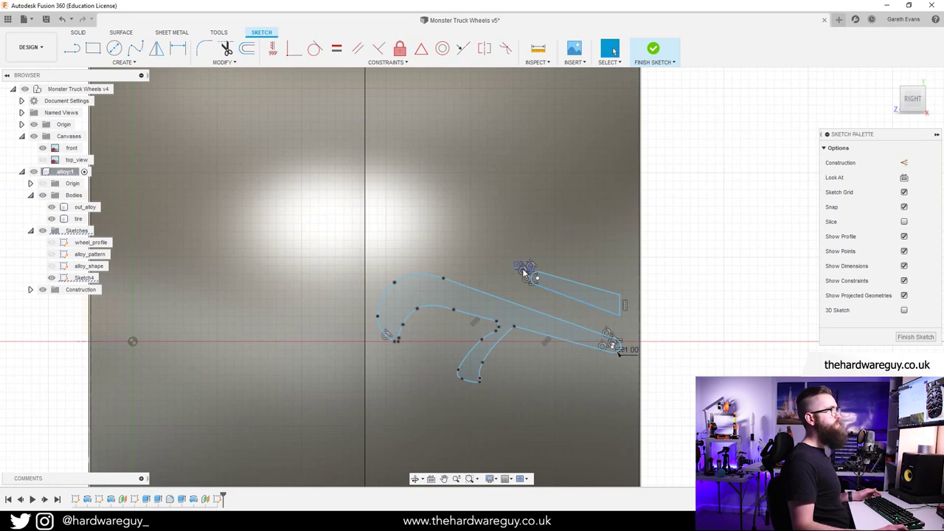
click(424, 141)
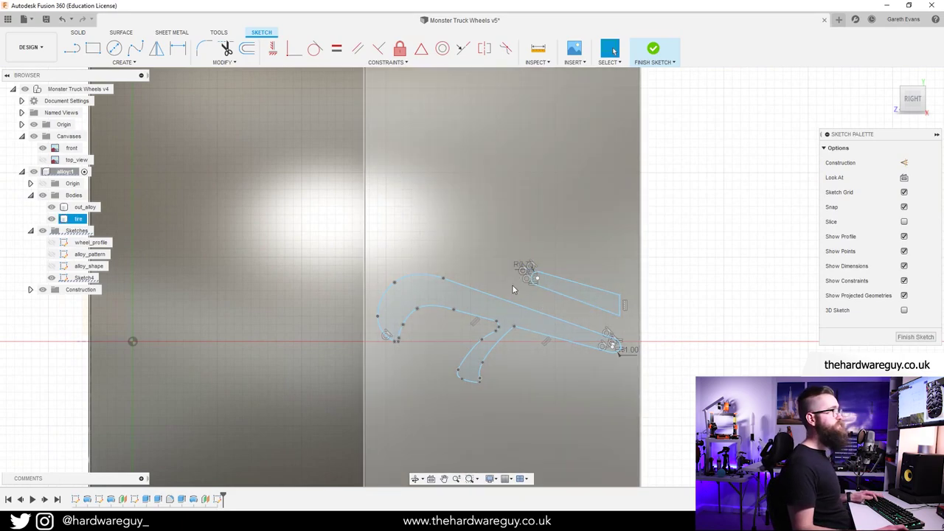
Add a user parameter named tread_edge_offset in millimetres with an expression of 3.
click(224, 62)
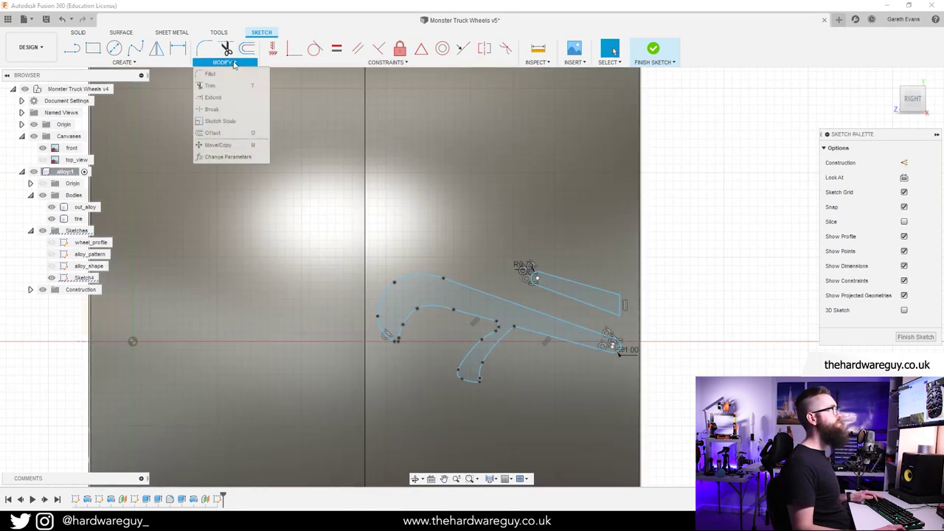
click(228, 156)
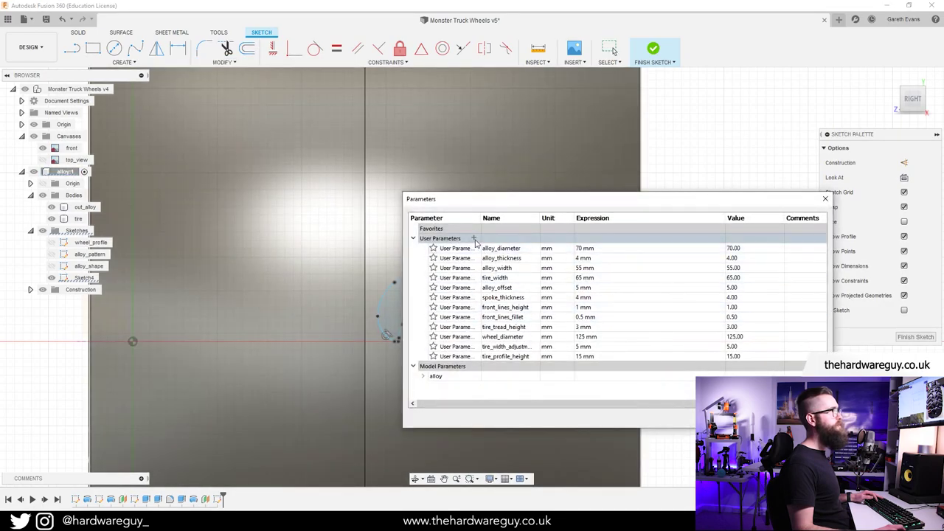
click(474, 237)
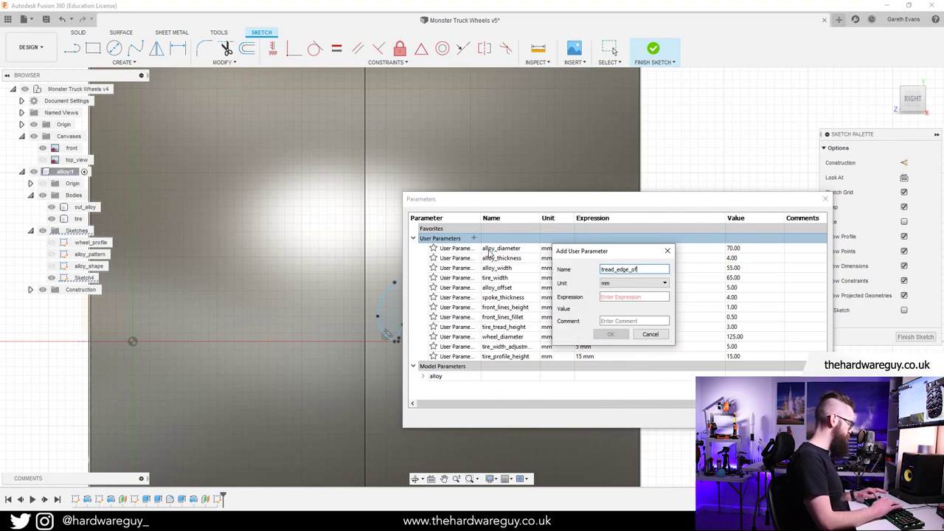
text(tread_edge_offset)
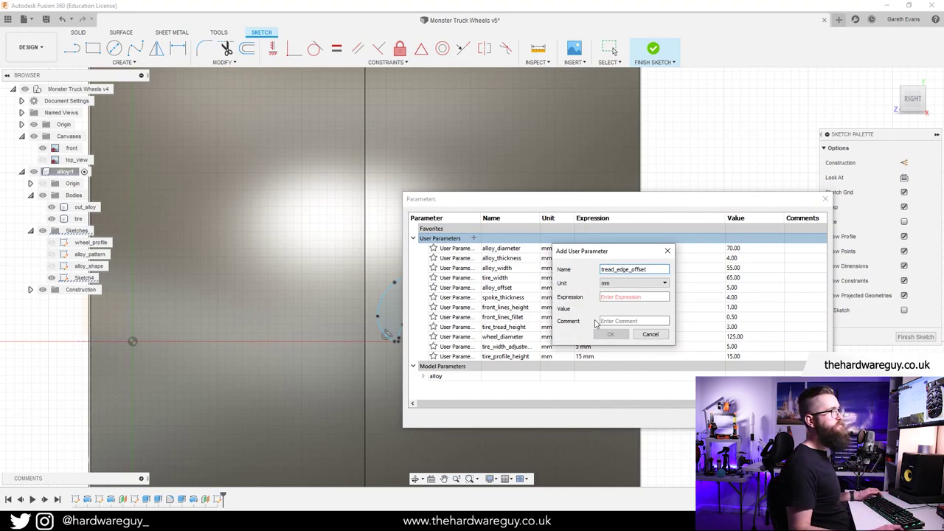
key(Tab)
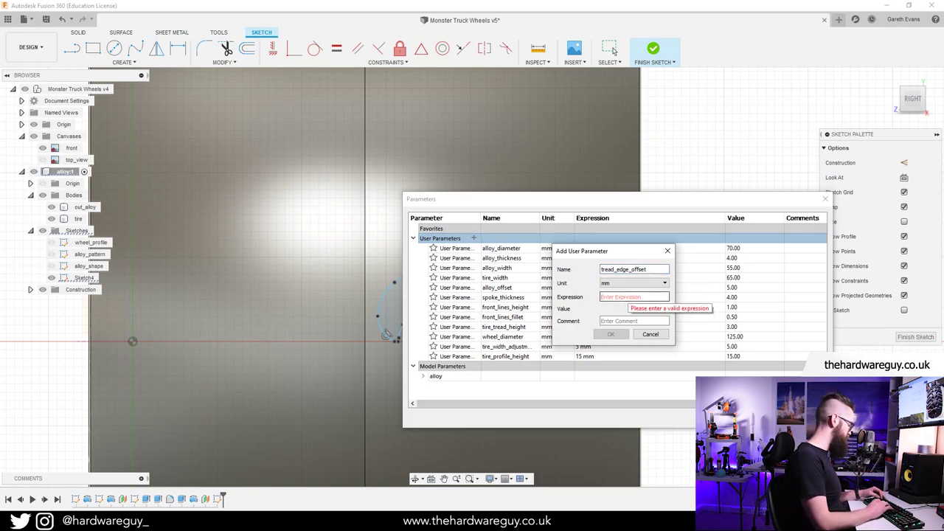
text(3)
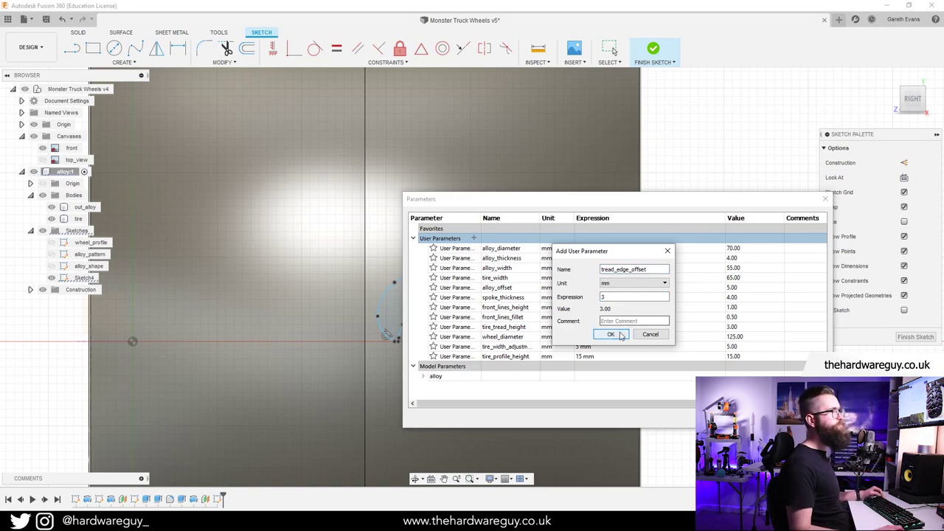
click(622, 335)
click(785, 416)
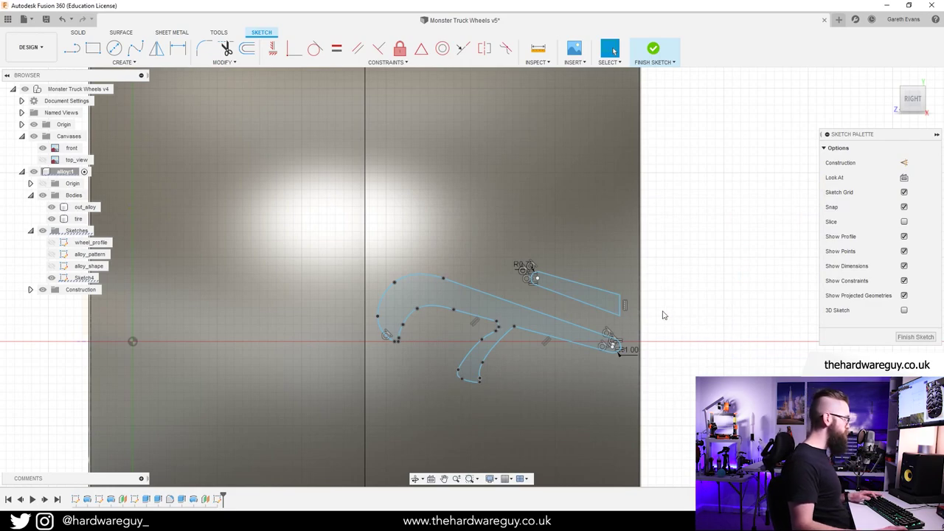
Dimension the horizontal distance from the second block's upper outer corner to the tire's edge as tread_edge_offset.
key(d)
scroll(617, 292, up, 4)
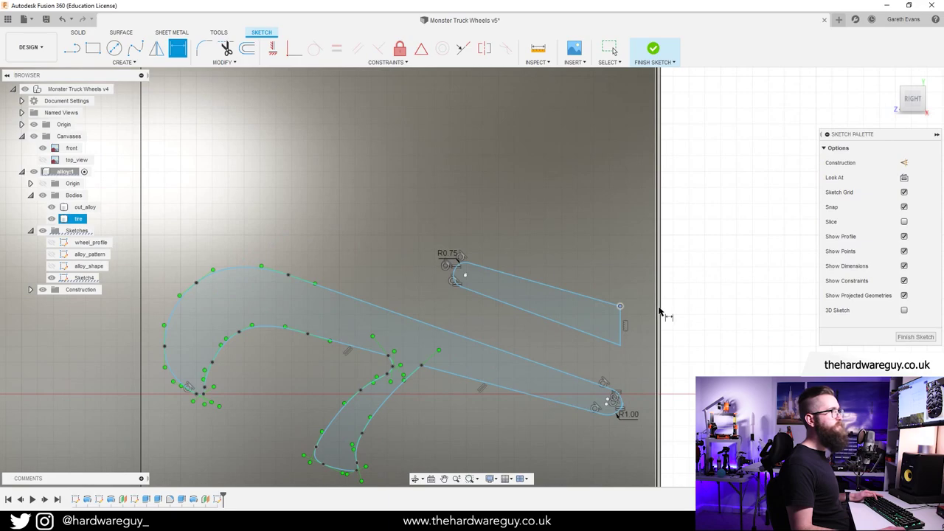
click(658, 314)
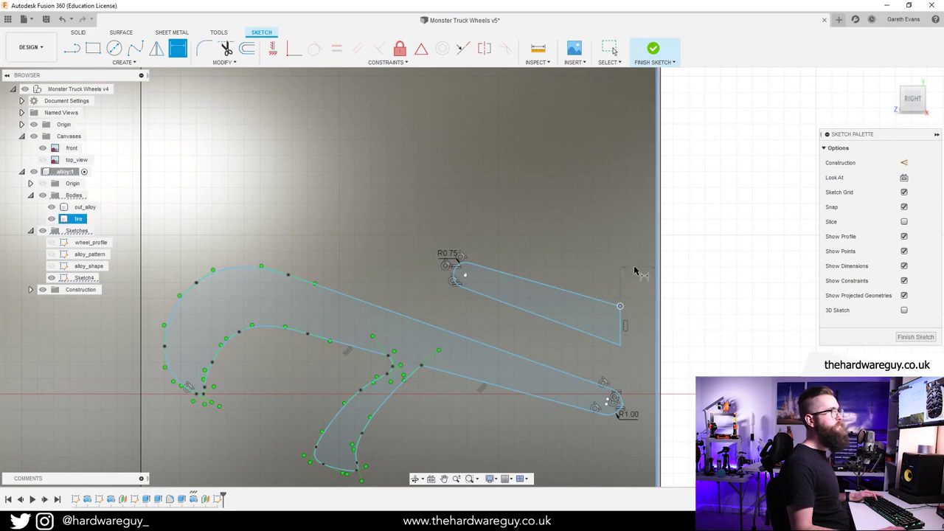
click(635, 263)
text(tire)
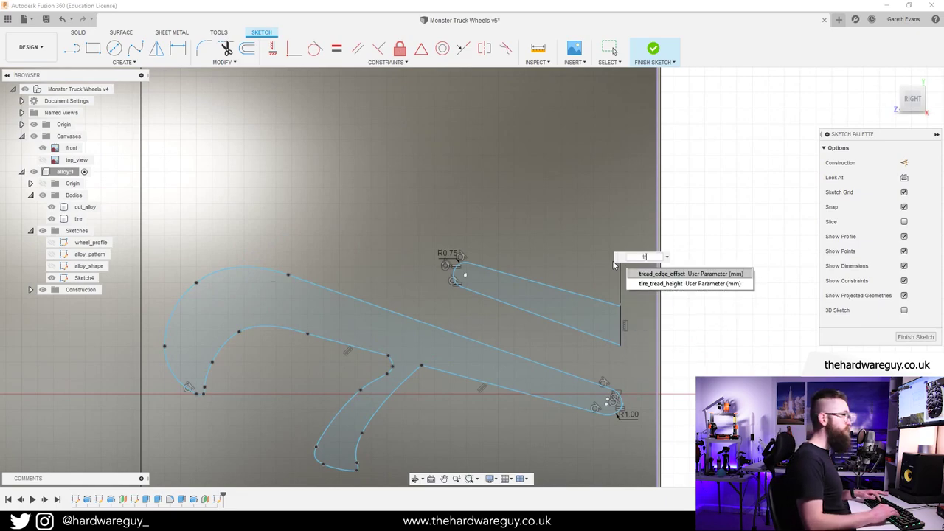
key(Return)
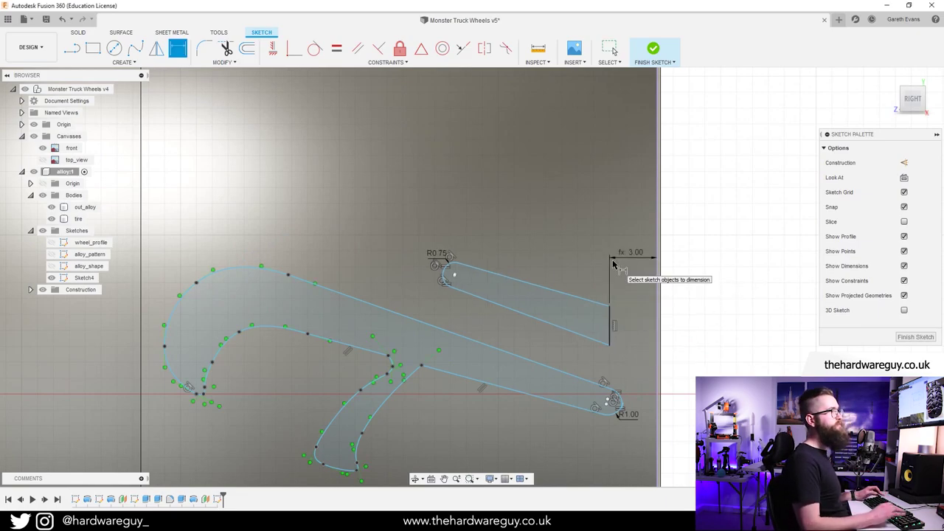
scroll(596, 299, down, 2)
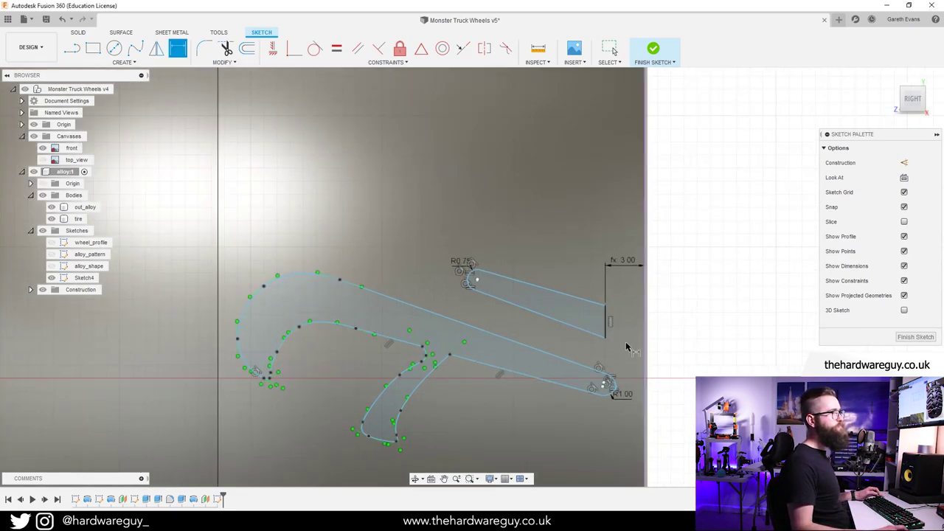
click(605, 338)
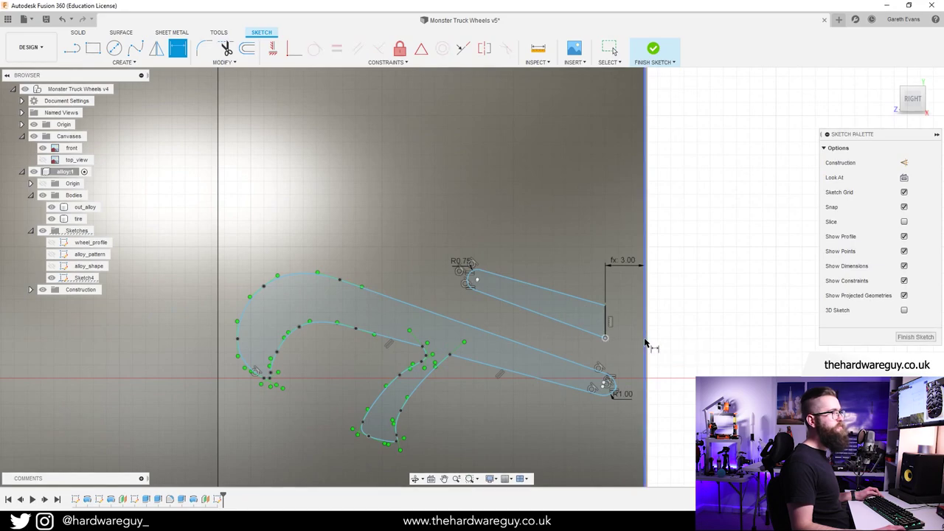
click(647, 344)
click(624, 226)
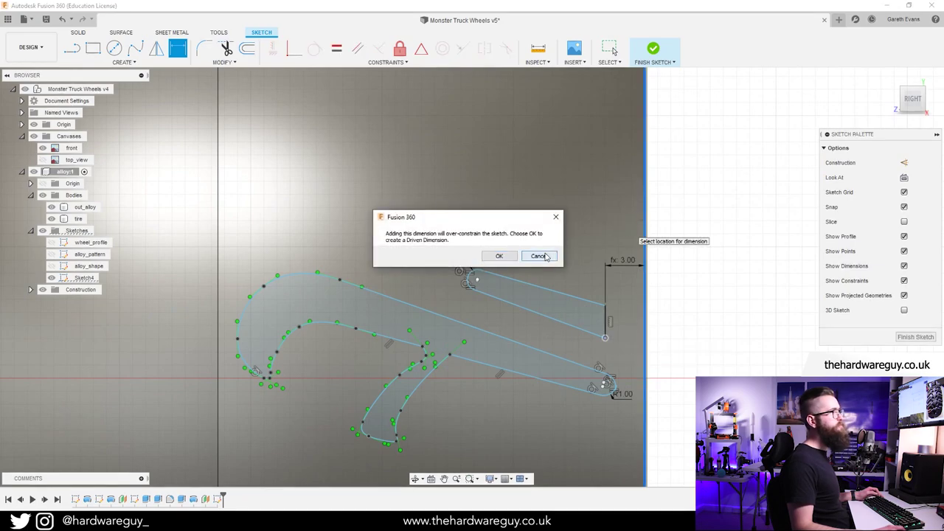
click(543, 256)
Dimension the horizontal distance from the first block's rounded outer end to the tire's edge.
scroll(661, 347, down, 2)
middle_drag(608, 420, 566, 377)
scroll(590, 308, up, 3)
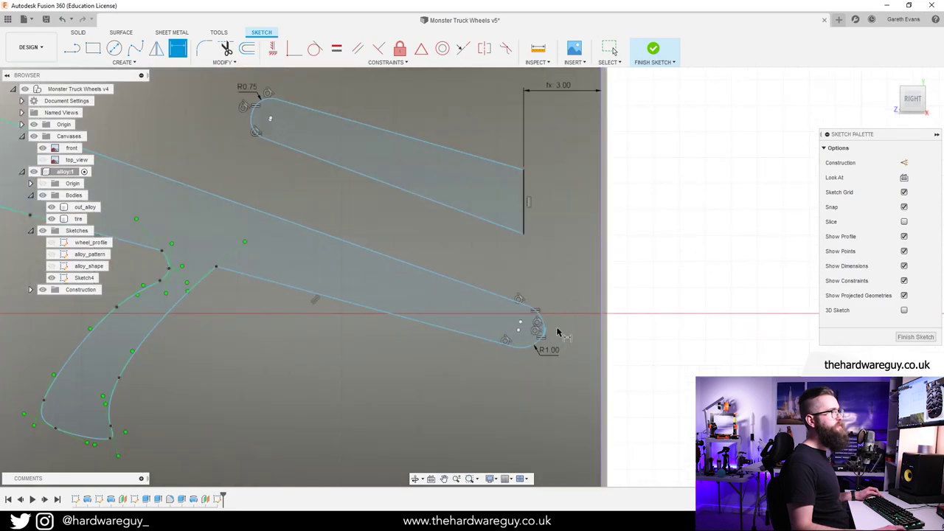
scroll(546, 334, up, 5)
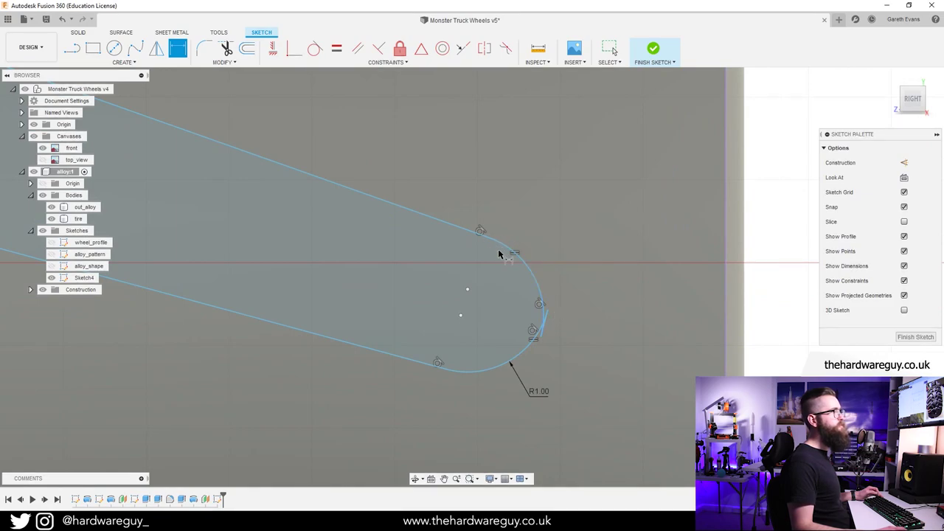
scroll(502, 257, down, 3)
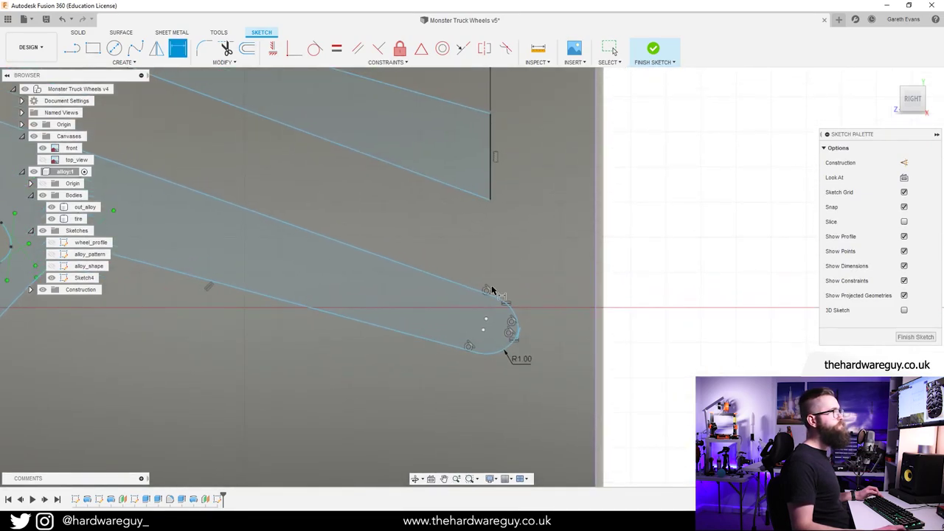
click(520, 333)
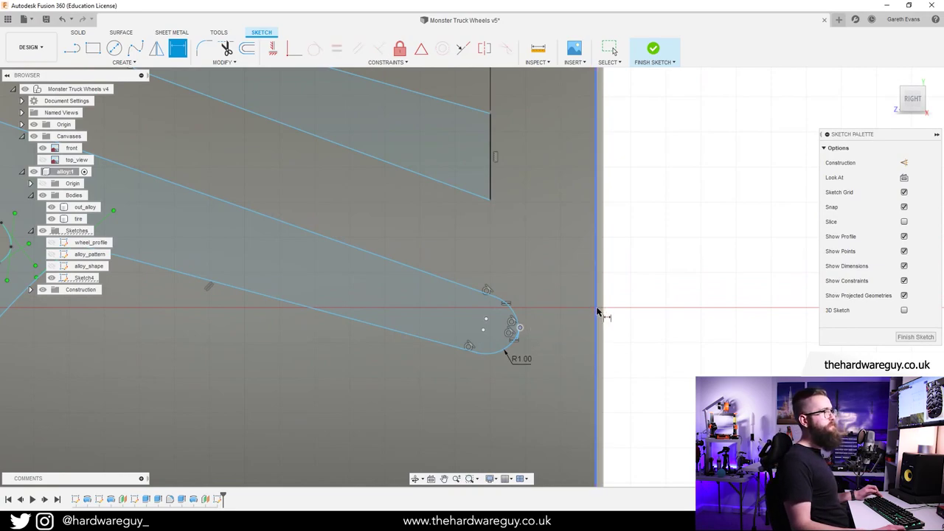
click(597, 309)
click(553, 243)
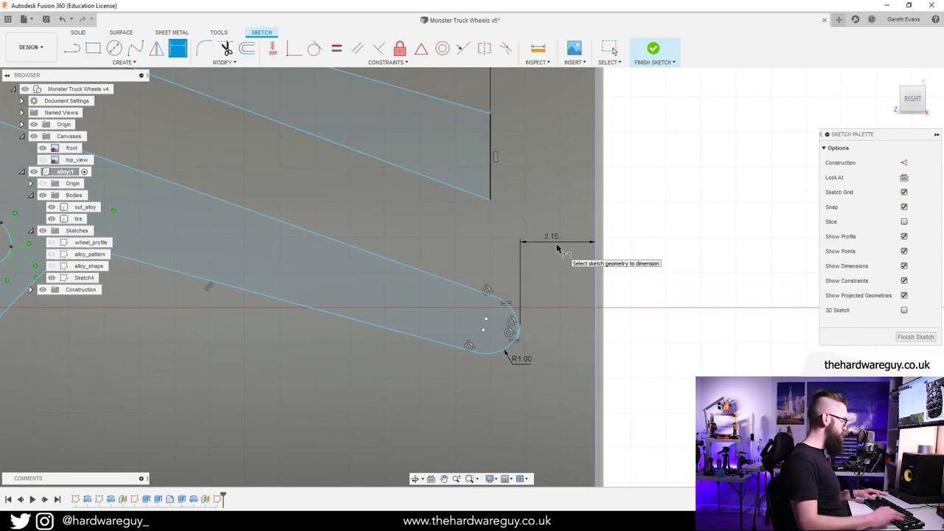
Try driving the rounded end's edge distance with tread_edge_offset, and undo that change.
click(553, 245)
text(t)
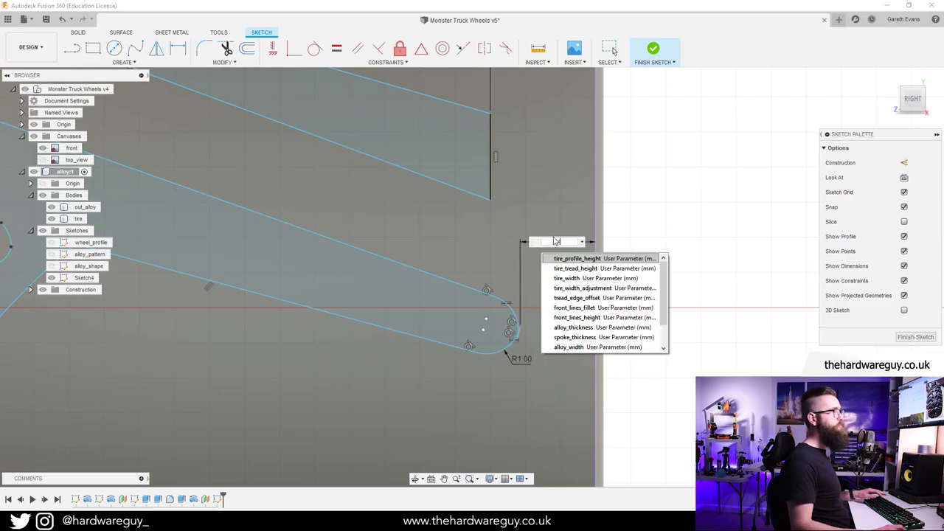
text(read)
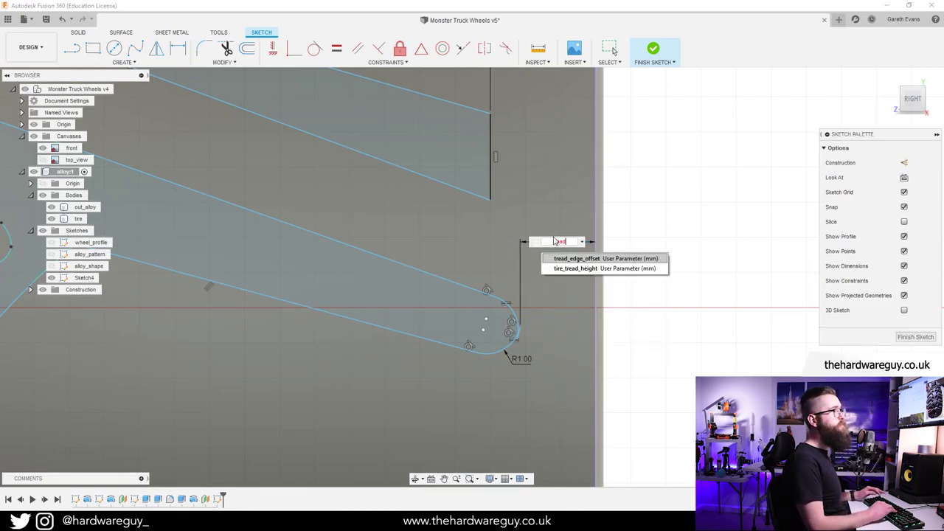
key(Return)
scroll(530, 302, down, 4)
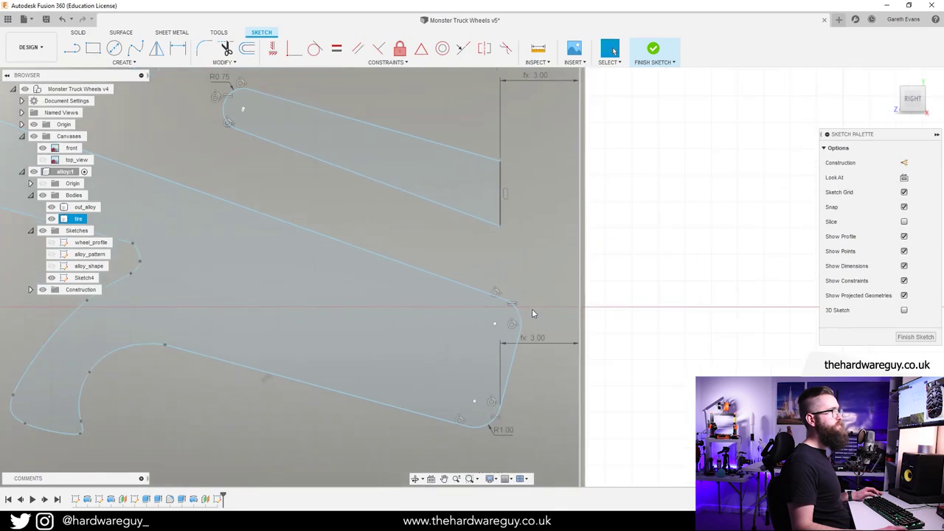
key(ctrl+z)
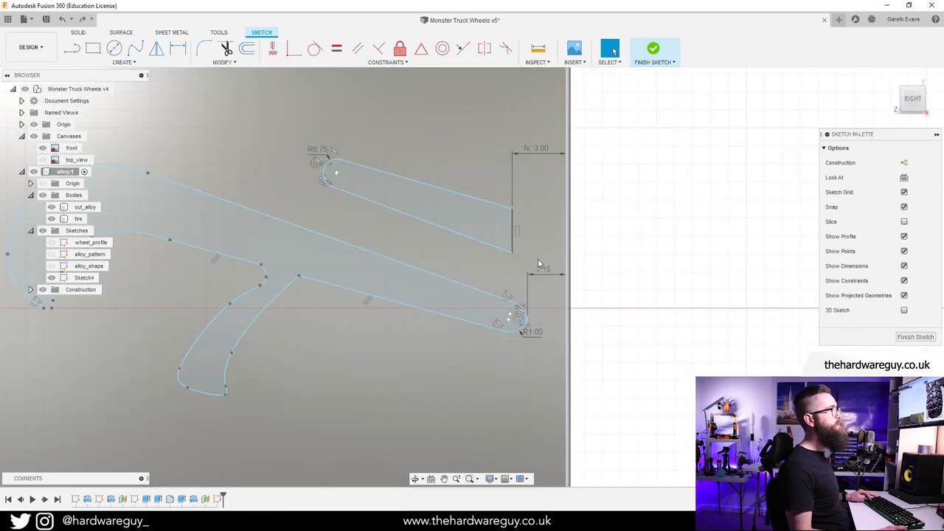
Trim away arcs at the first block's rounded outer end and delete the end's distance dimension to the tire's edge.
scroll(539, 264, down, 2)
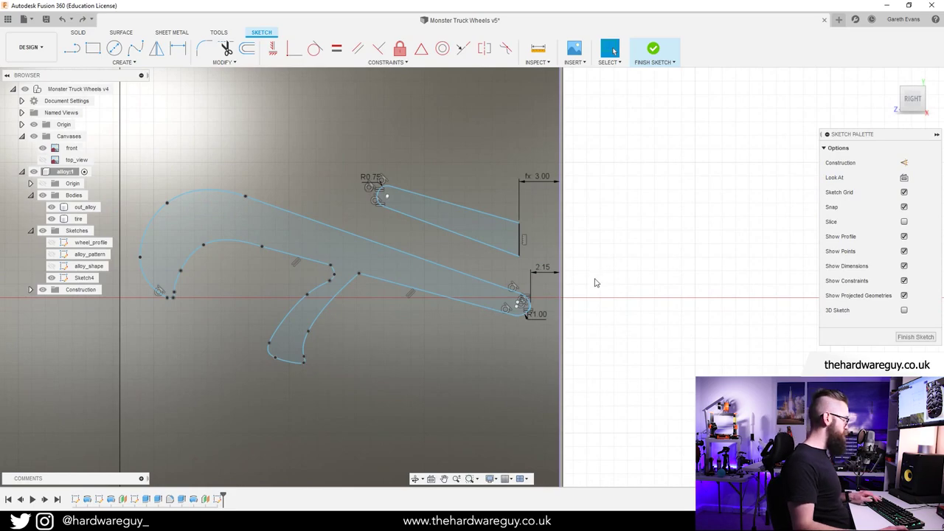
key(t)
scroll(520, 307, up, 3)
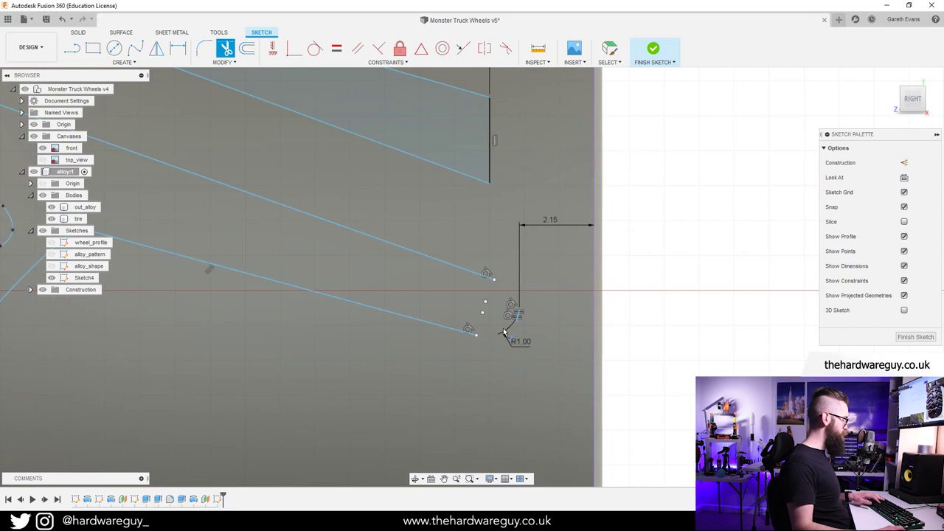
key(l)
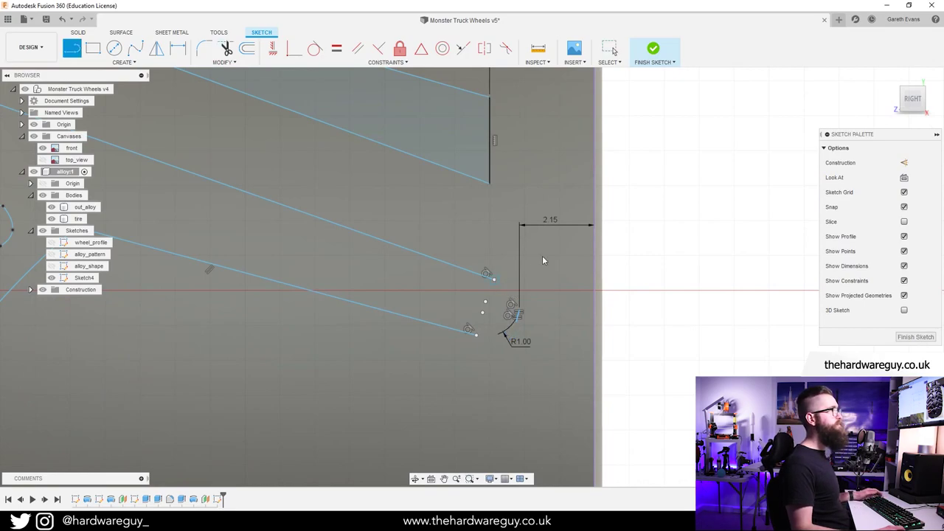
key(Escape)
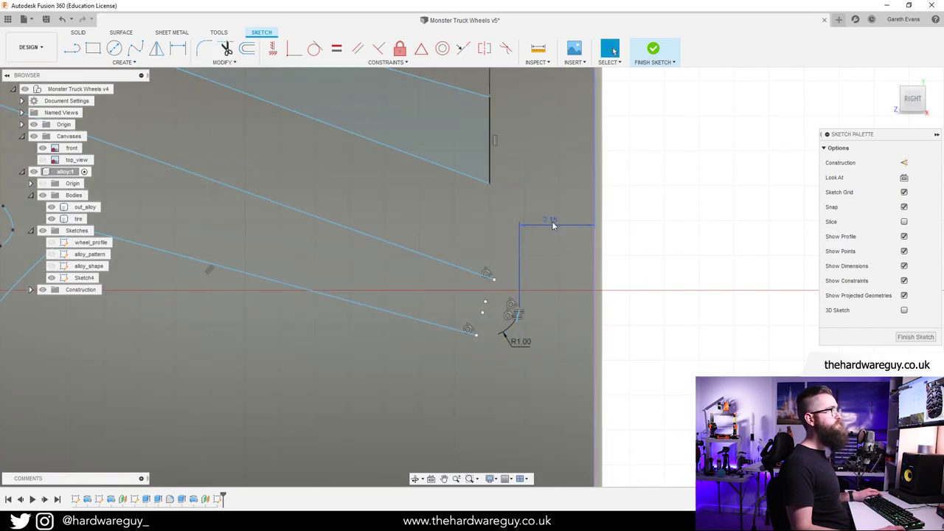
key(Delete)
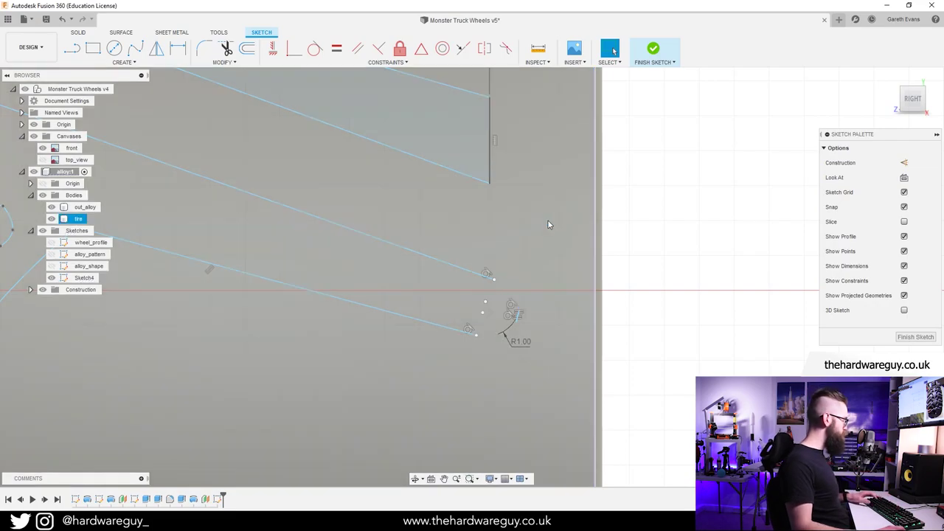
Dimension the horizontal distance from the first block's upper line endpoint to the tire's edge as tread_edge_offset.
key(d)
click(495, 279)
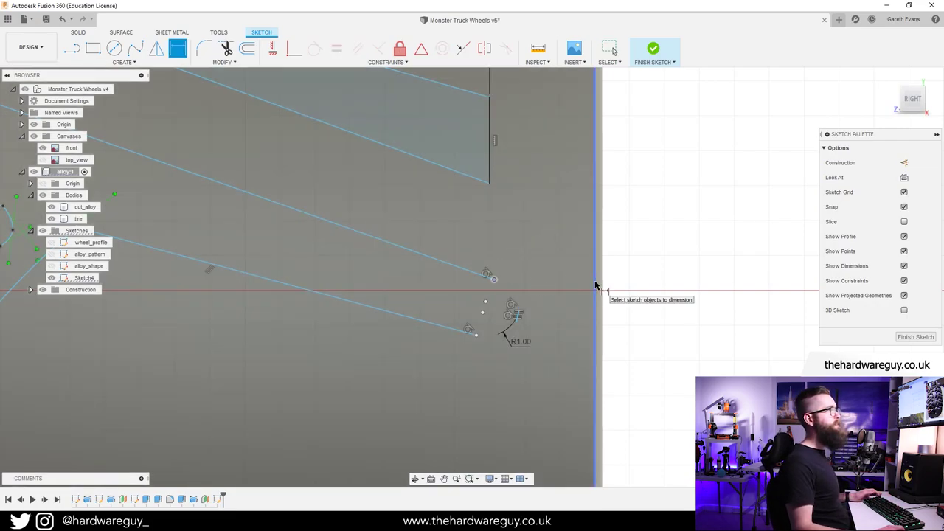
click(596, 283)
click(528, 236)
text(trs)
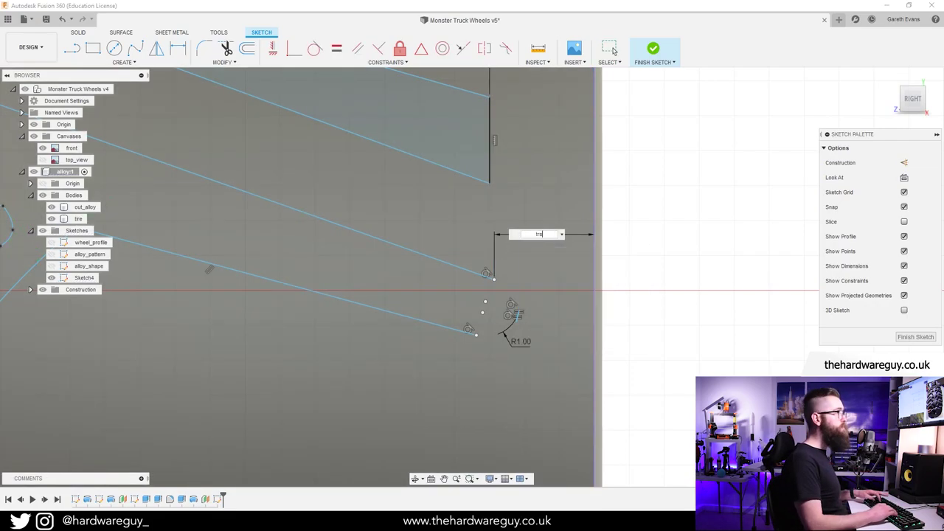
key(BackSpace)
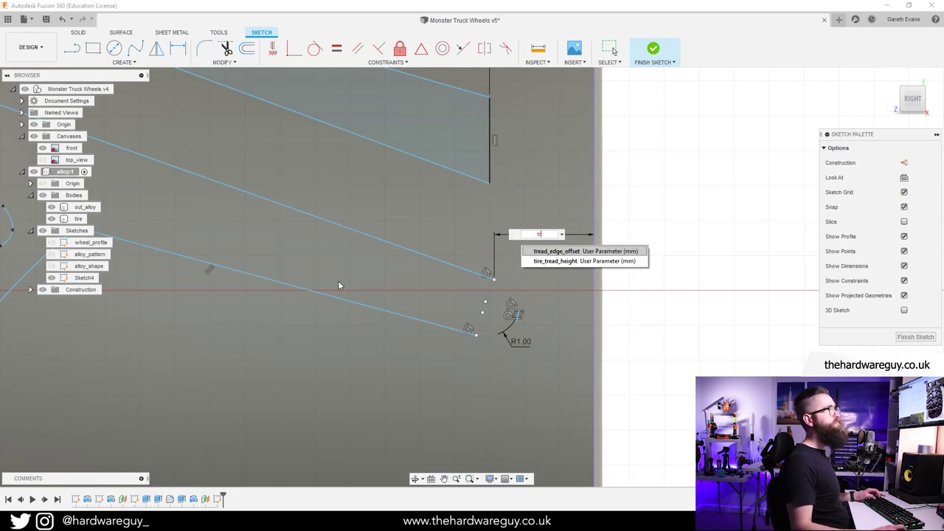
key(Return)
key(Return)
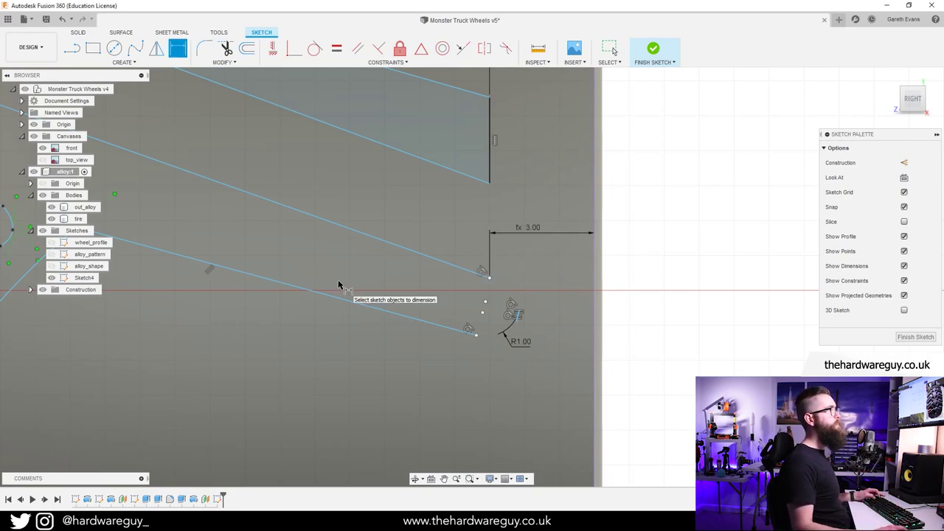
Dimension the horizontal distance from the first block's lower line endpoint to the tire's edge as tread_edge_offset.
click(476, 336)
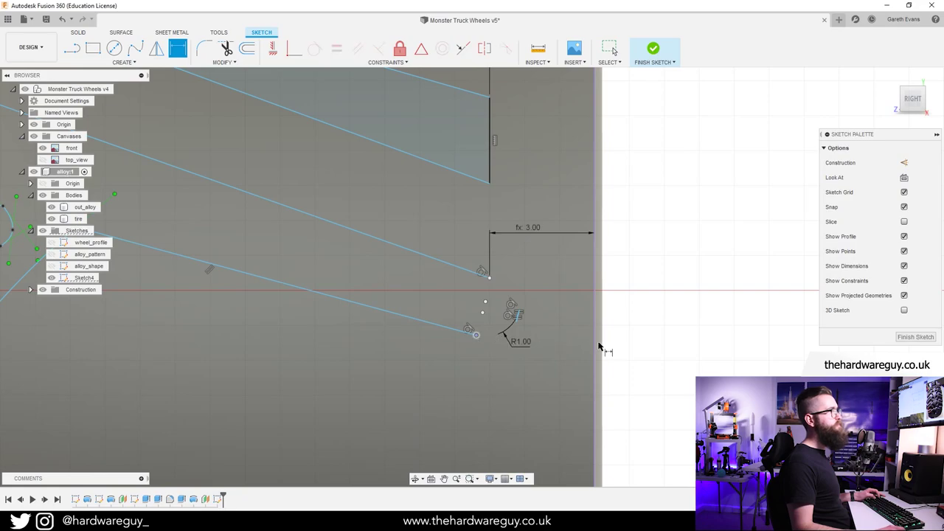
click(596, 344)
click(550, 398)
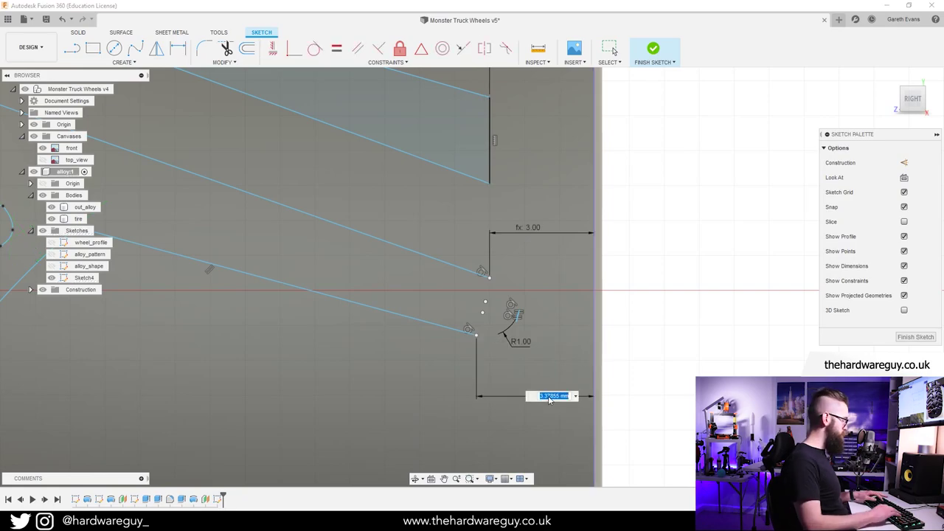
text(tread_edge_offset)
key(Return)
key(Return)
scroll(445, 336, down, 2)
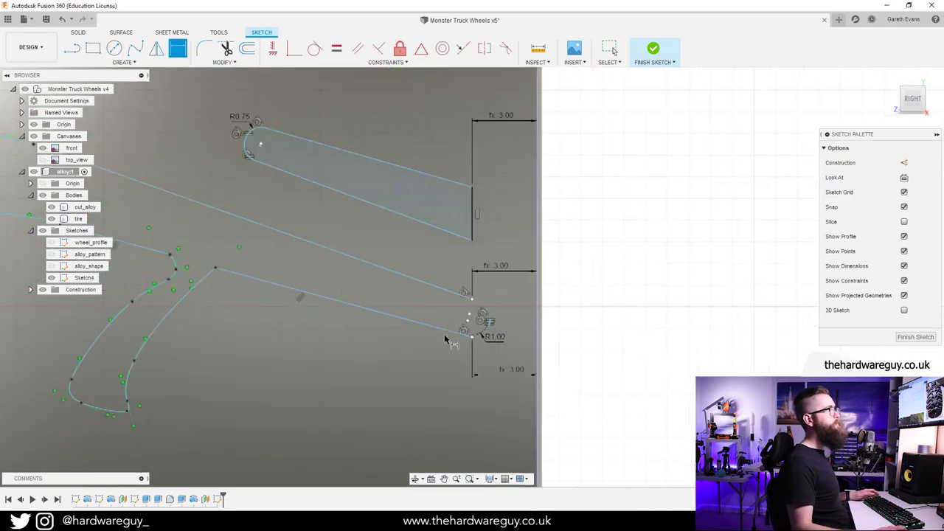
Close the first tread block's open outer end with a line between its upper and lower line endpoints.
scroll(445, 339, down, 3)
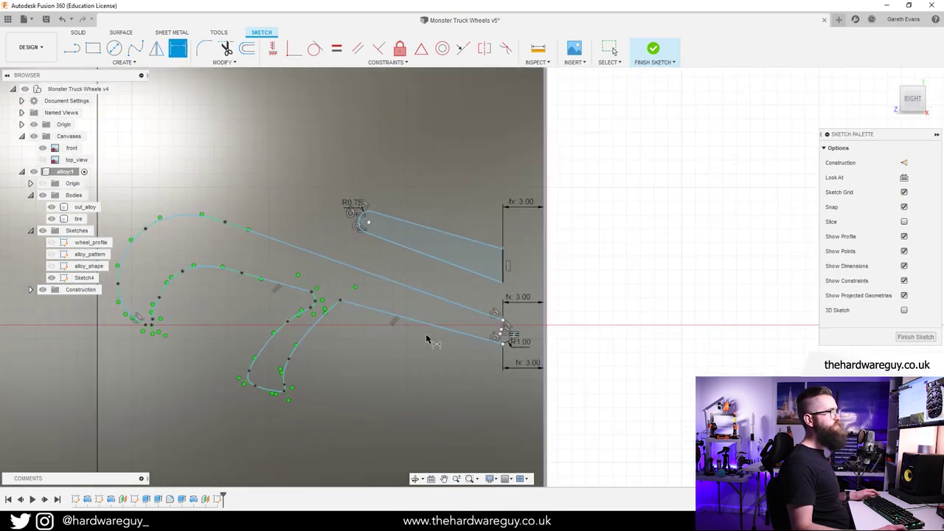
scroll(434, 341, down, 2)
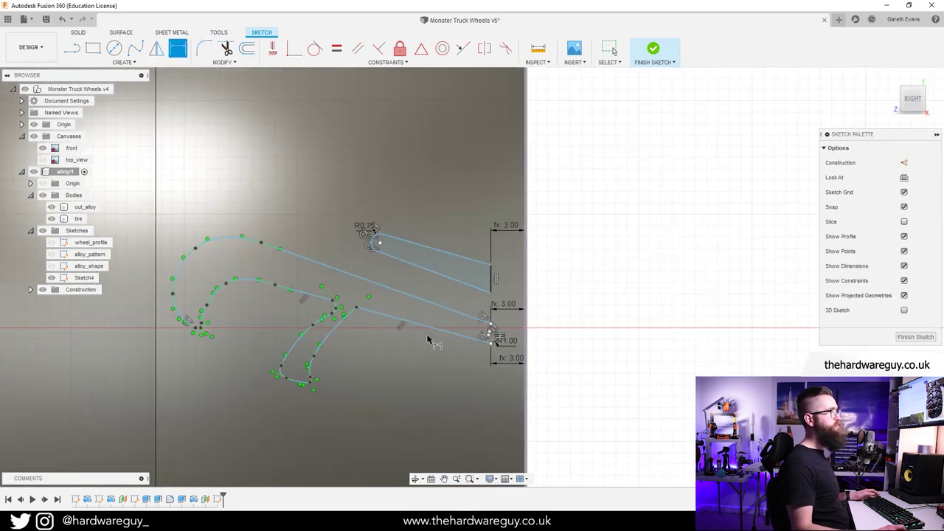
scroll(441, 337, up, 2)
scroll(462, 348, up, 2)
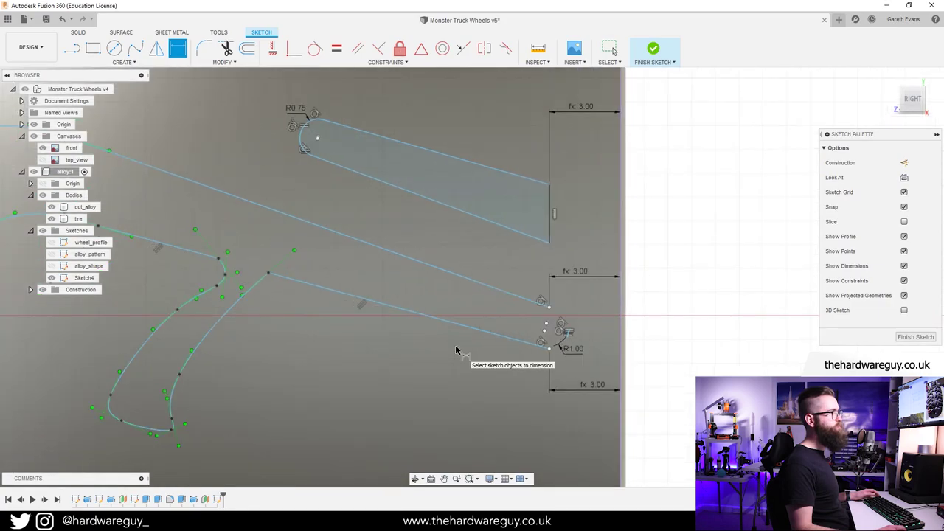
click(72, 50)
click(549, 307)
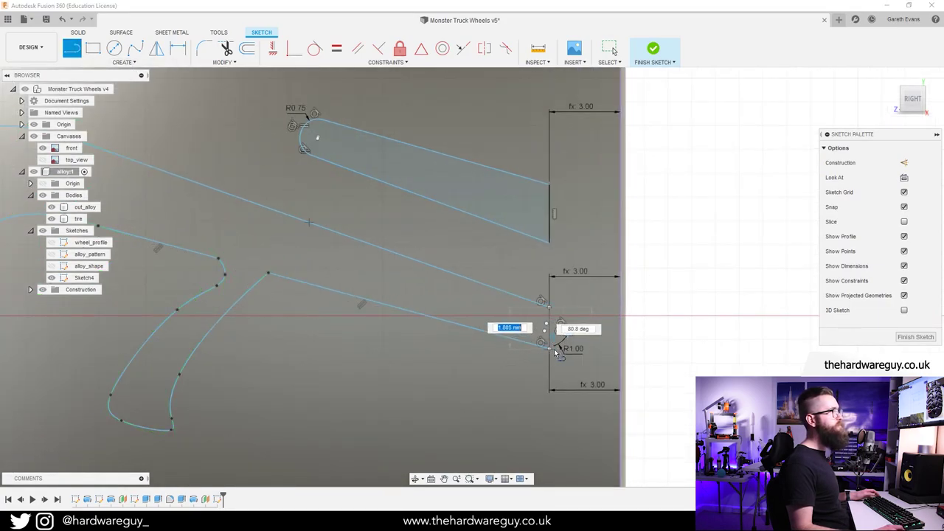
click(549, 350)
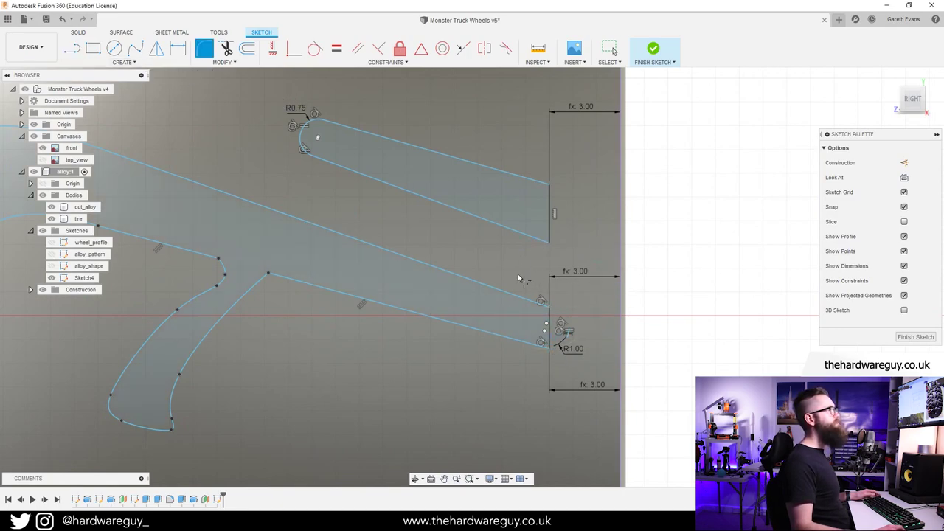
Fillet both corners of the first tread block's outer end with a 0.75 mm radius.
click(204, 48)
click(552, 323)
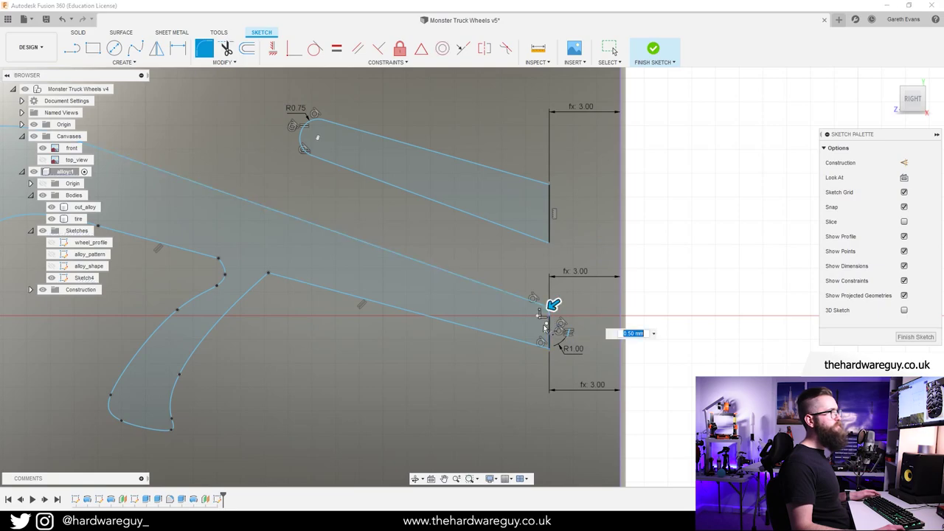
key(Return)
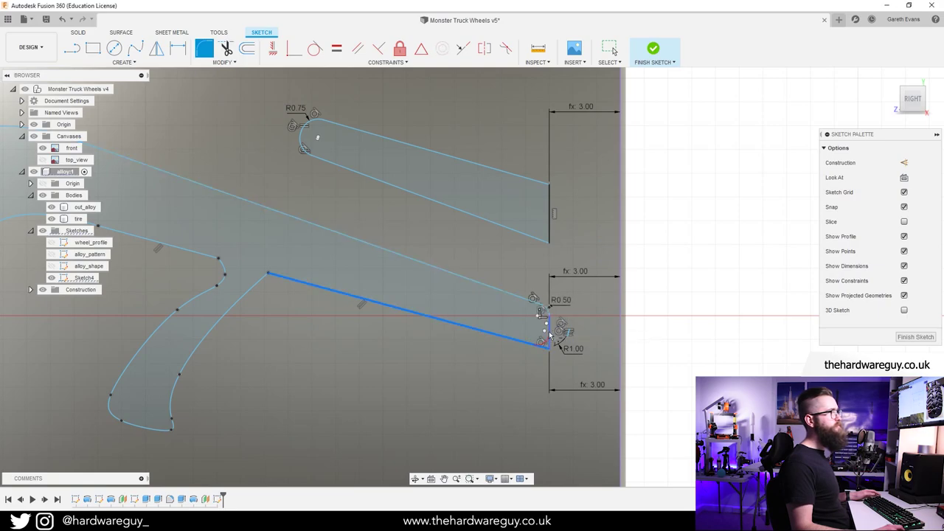
click(550, 336)
mouse_move(548, 348)
mouse_down()
mouse_move(542, 340)
mouse_move(540, 360)
mouse_up()
scroll(543, 342, up, 4)
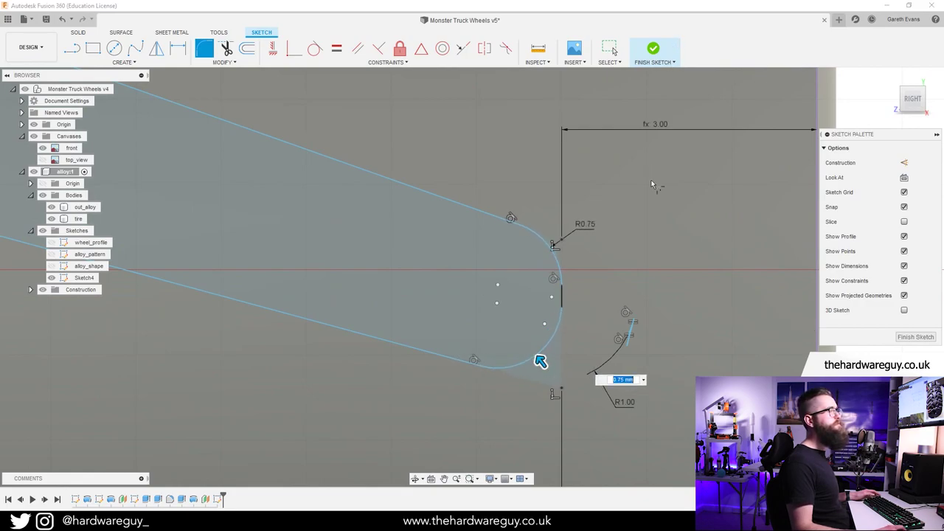
key(Return)
scroll(690, 335, down, 3)
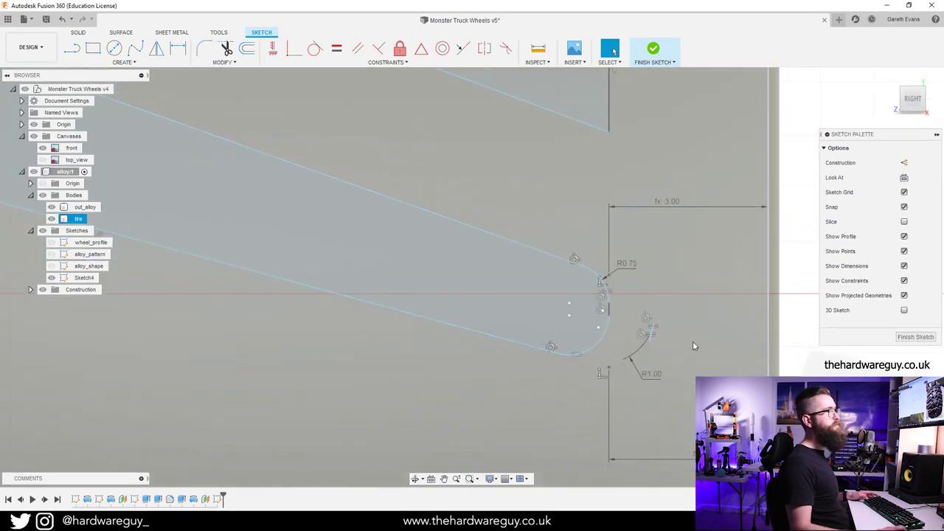
Examine the tread block outlines against the whole tire, at an angle and straight on from the right view.
scroll(720, 341, down, 2)
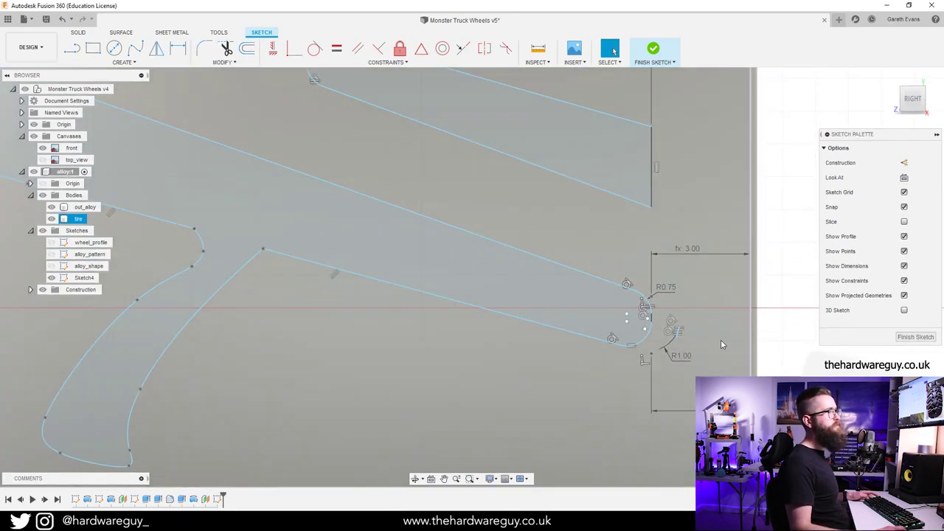
middle_drag(721, 340, 733, 335)
scroll(708, 332, down, 4)
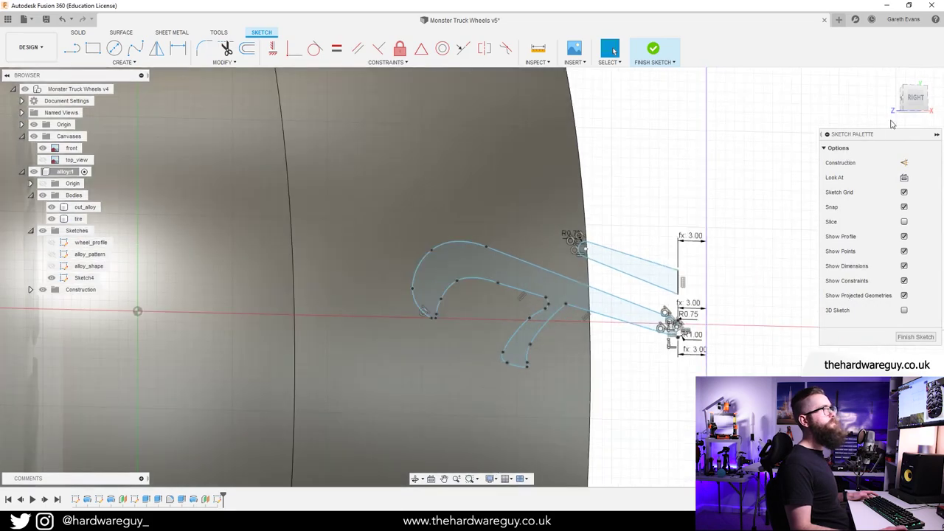
click(907, 101)
click(907, 100)
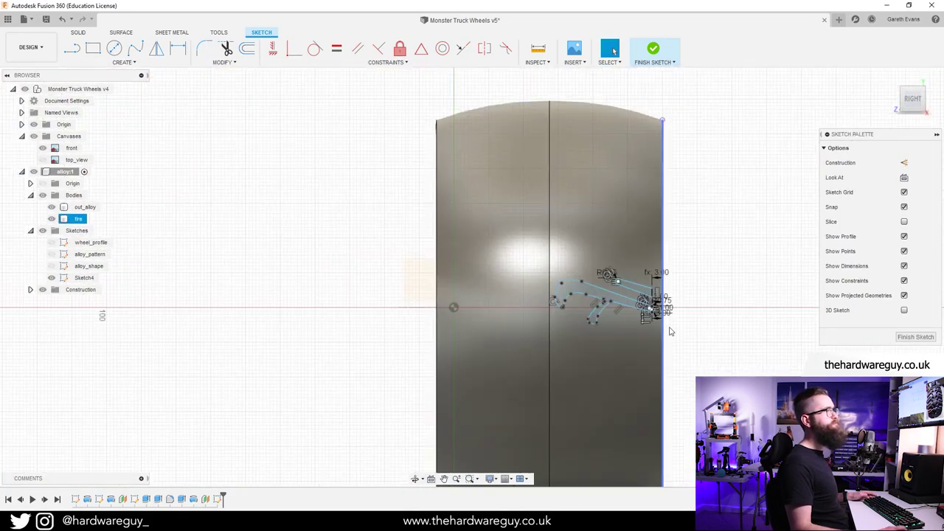
scroll(712, 318, up, 3)
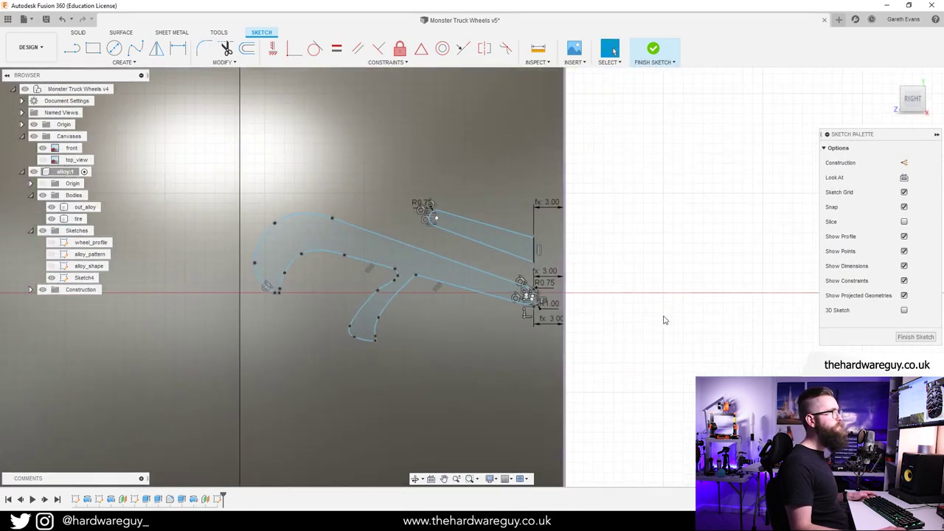
scroll(657, 325, up, 3)
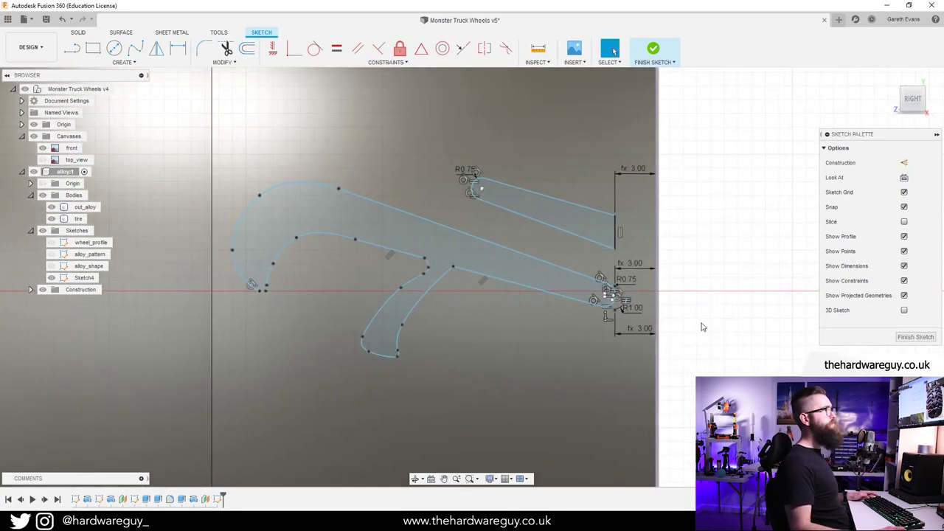
scroll(395, 355, down, 5)
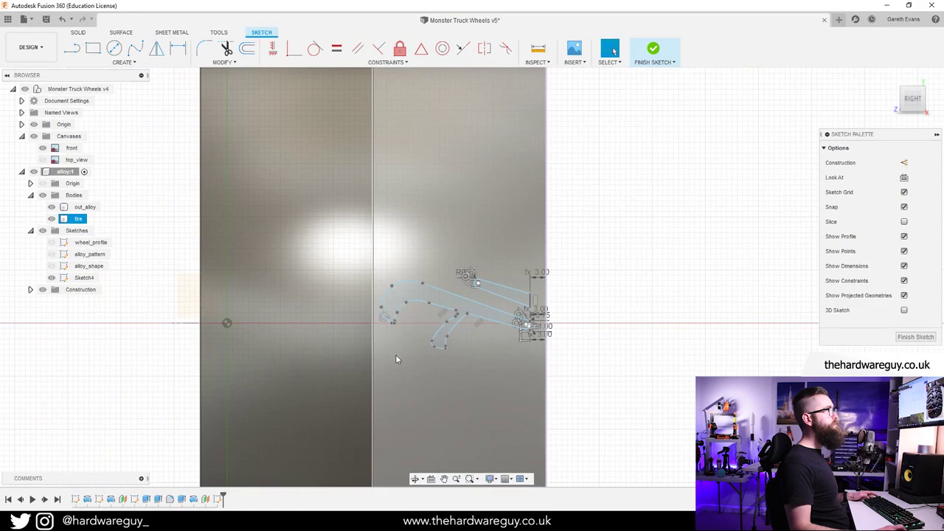
scroll(395, 359, down, 3)
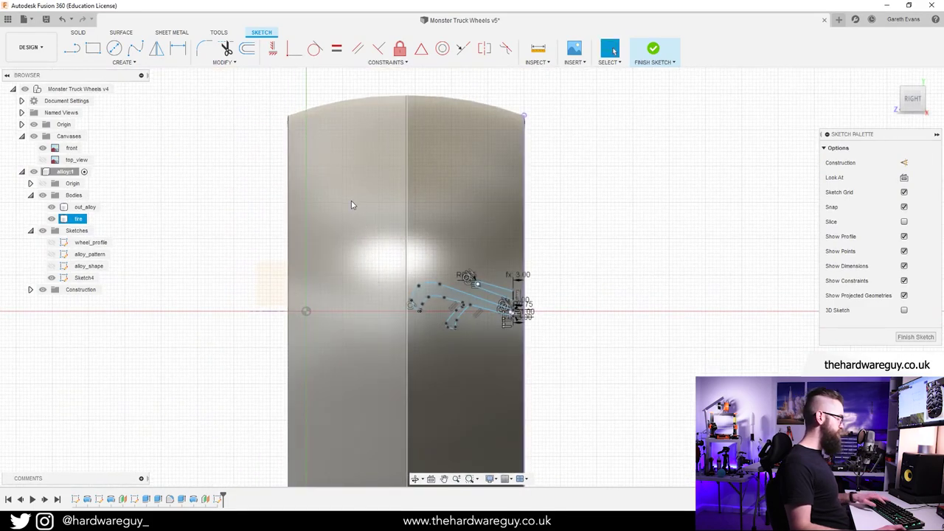
Draw a vertical construction line down the middle of the tire, from above its top edge to below the tread blocks.
key(l)
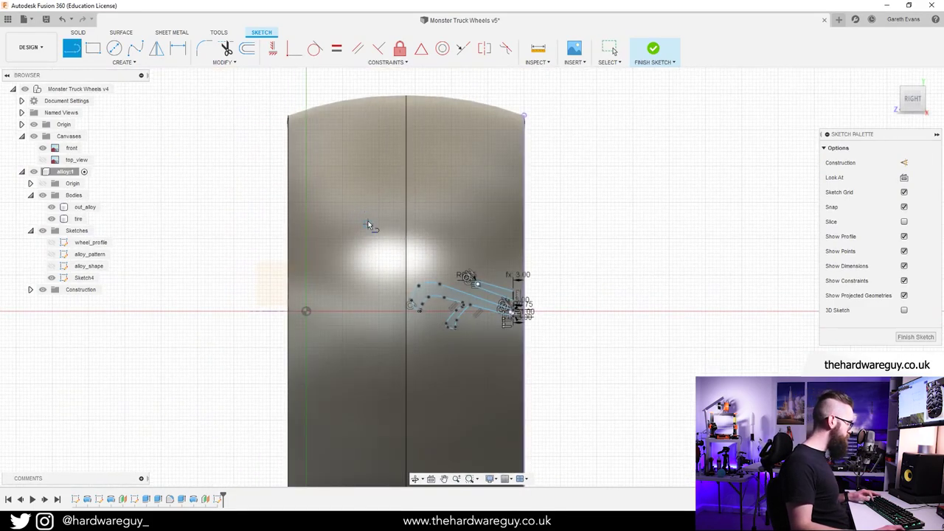
key(x)
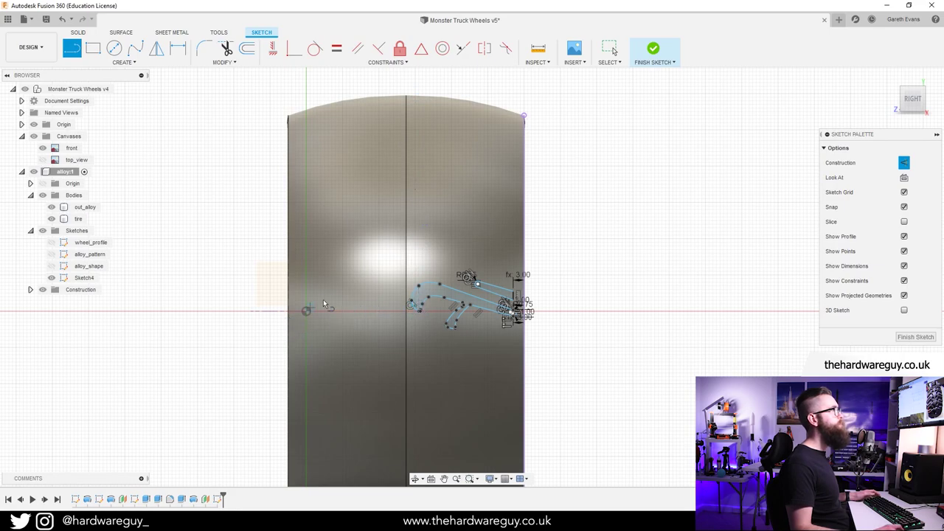
click(404, 80)
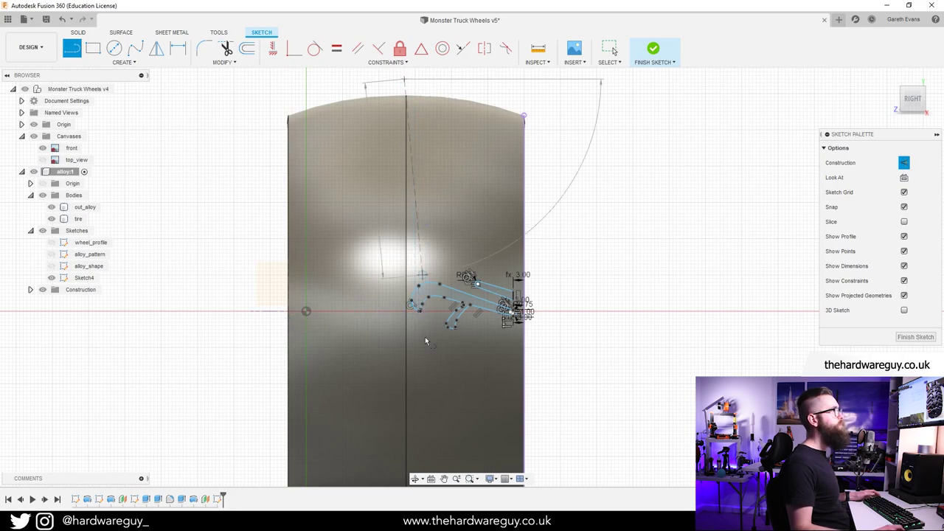
click(404, 442)
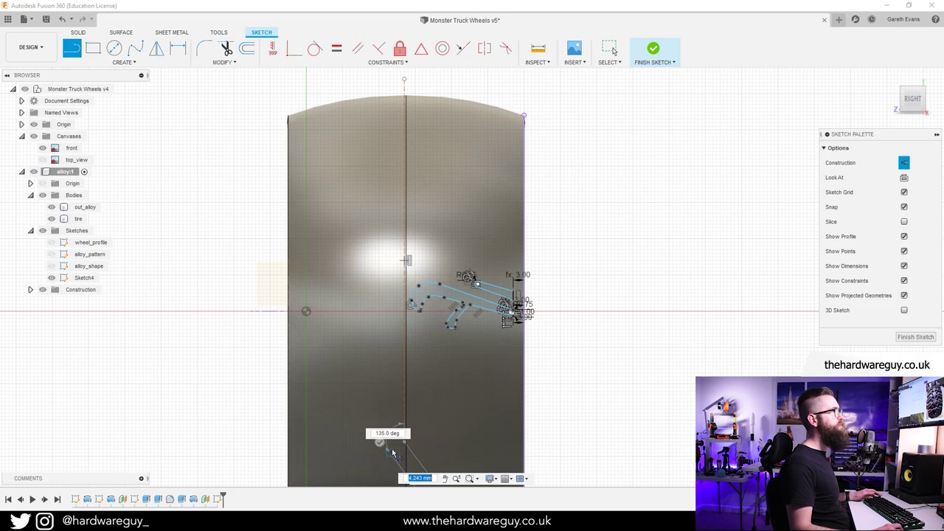
click(380, 442)
Dimension the distance from the tire's opposite side edge to the construction line as tire_width / 2.
scroll(387, 311, up, 1)
scroll(386, 306, up, 4)
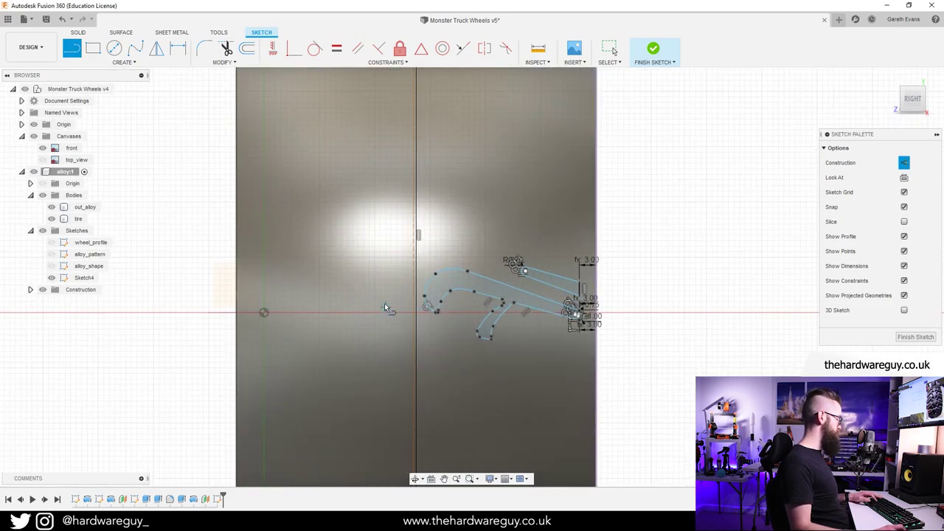
key(d)
click(434, 220)
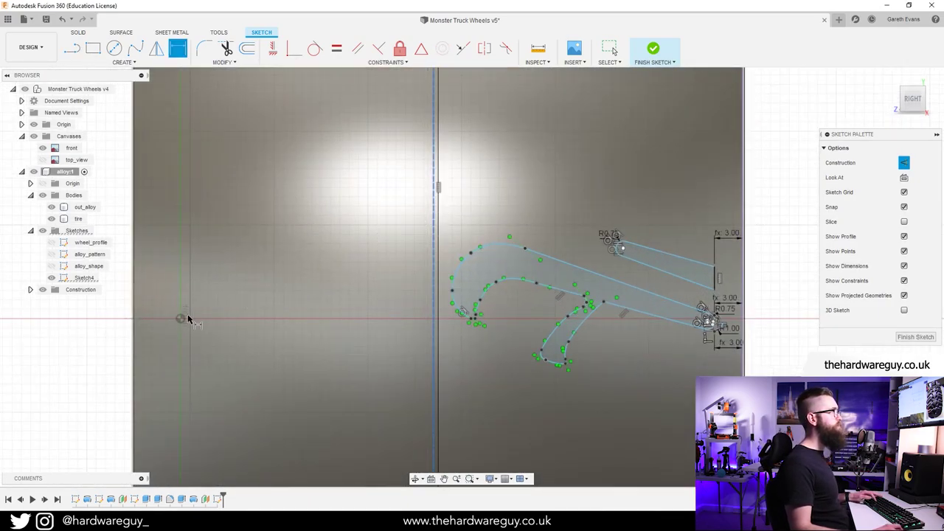
click(134, 318)
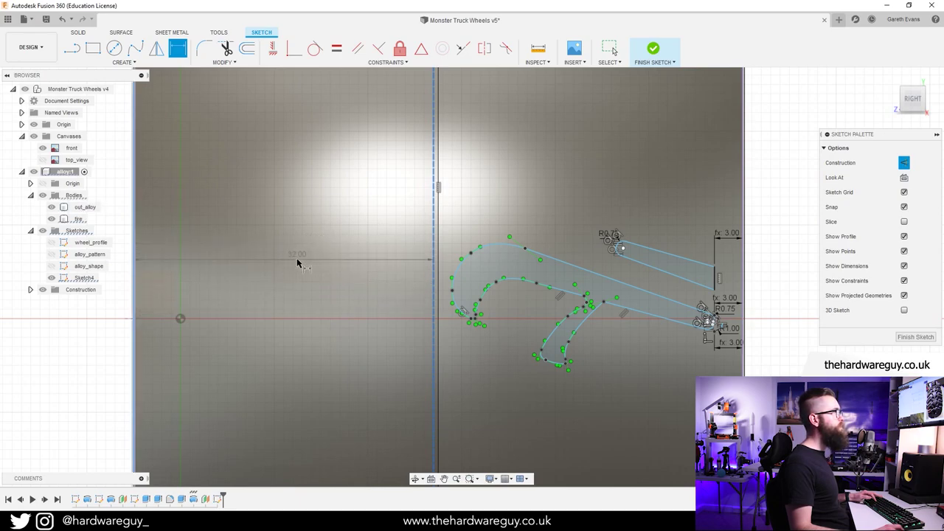
click(294, 264)
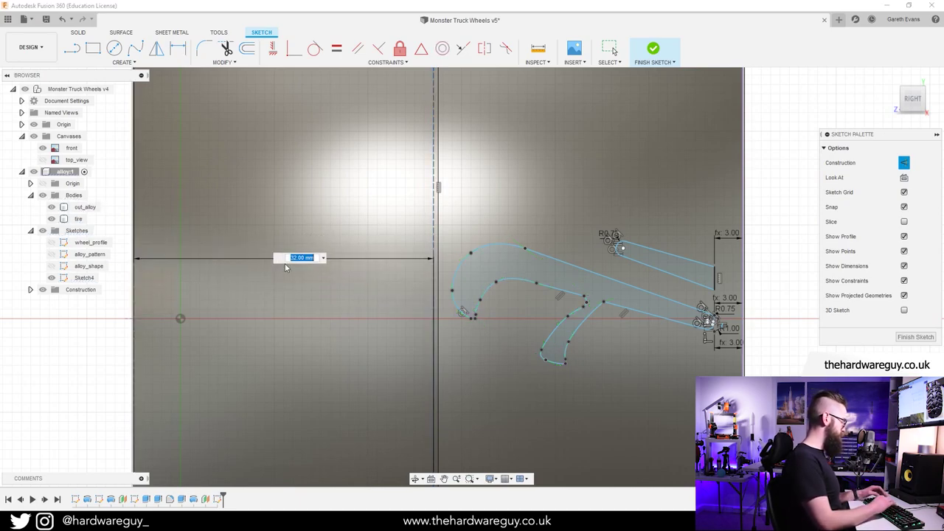
text(tir)
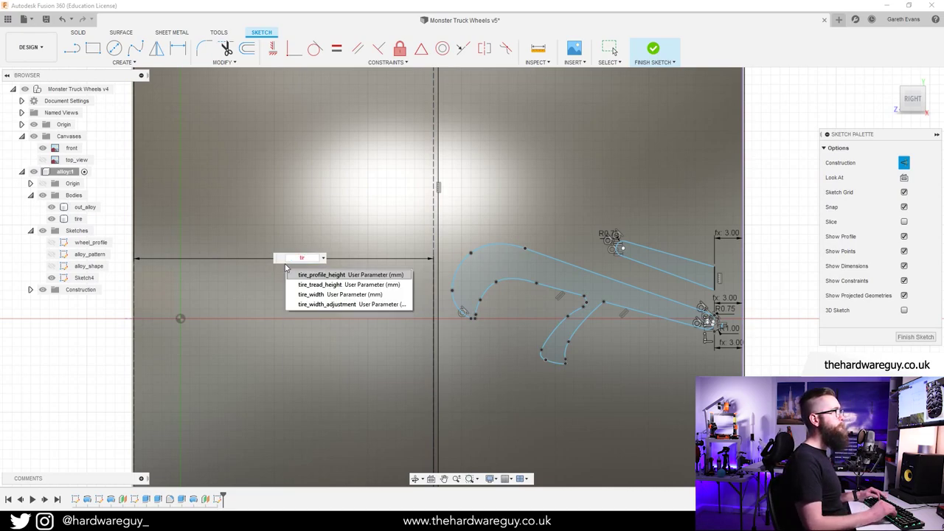
key(Down)
key(Down)
key(Return)
text(/)
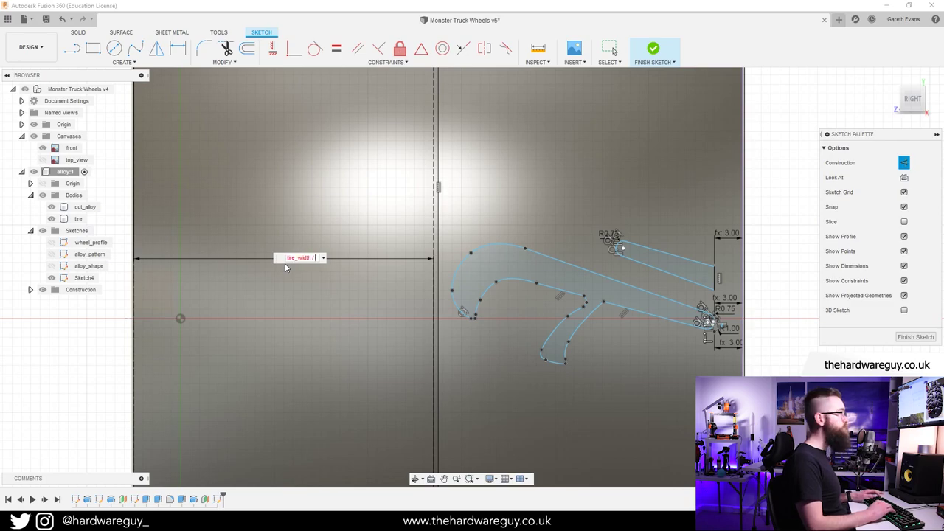
text( 2)
key(Return)
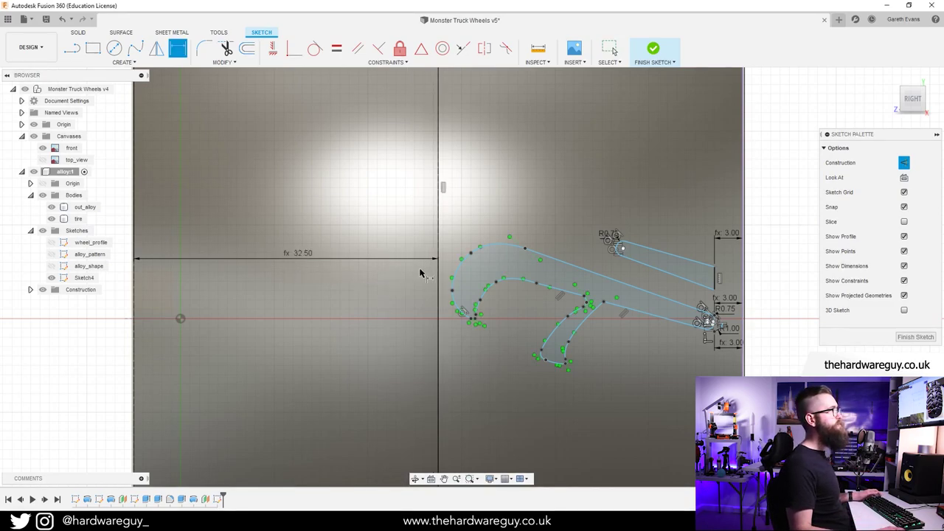
scroll(434, 284, down, 5)
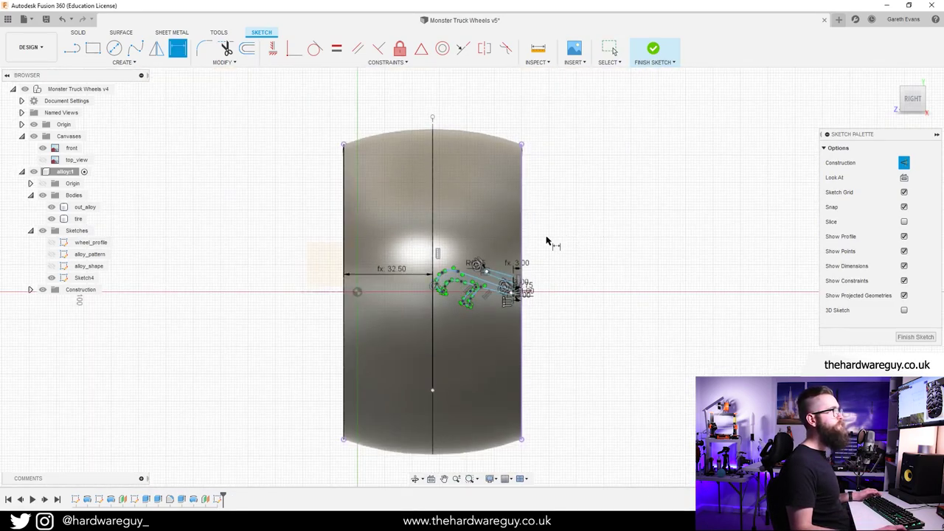
key(Escape)
Mirror both tread block outlines, leaving out the tire's edge line, across the central construction line.
scroll(548, 245, up, 3)
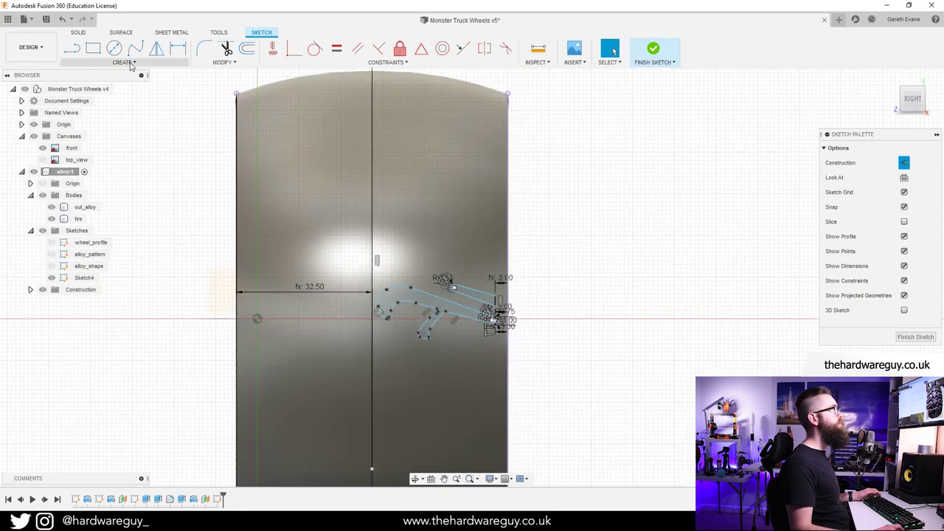
click(123, 62)
click(119, 214)
drag(574, 398, 376, 275)
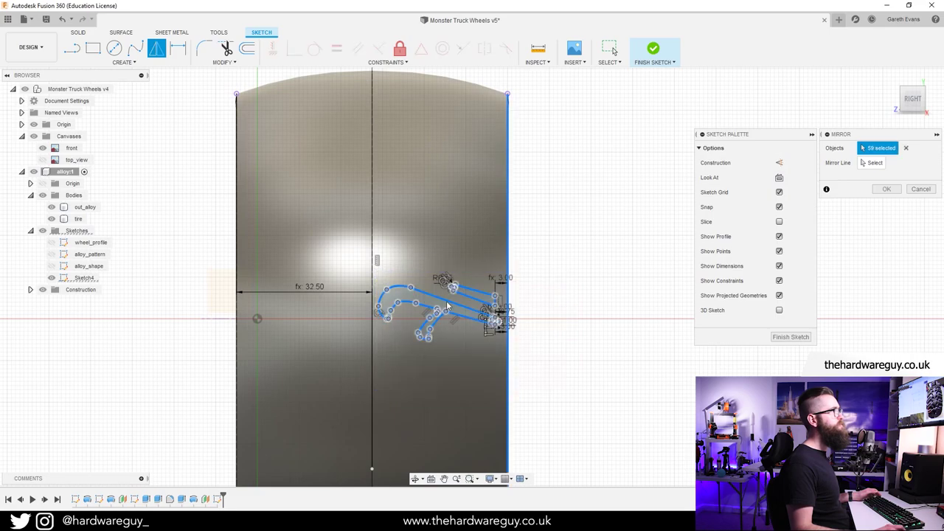
click(507, 243)
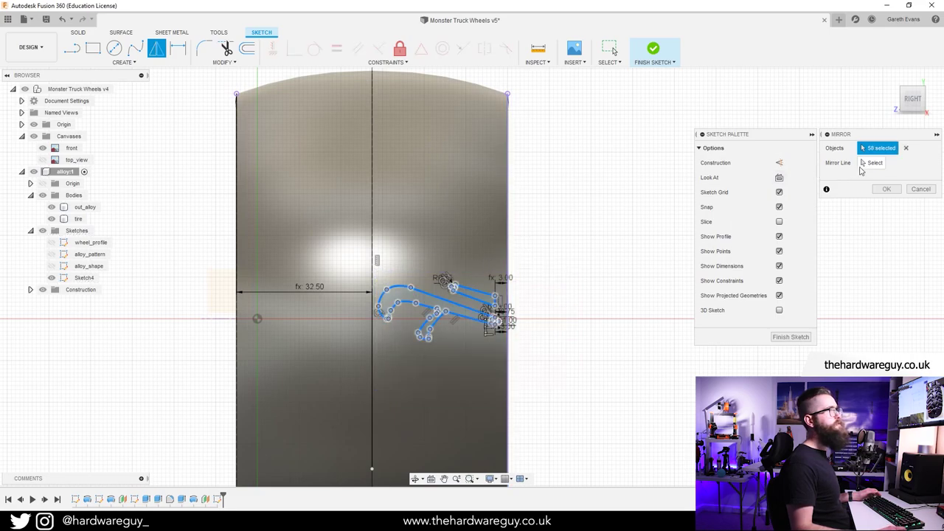
click(872, 163)
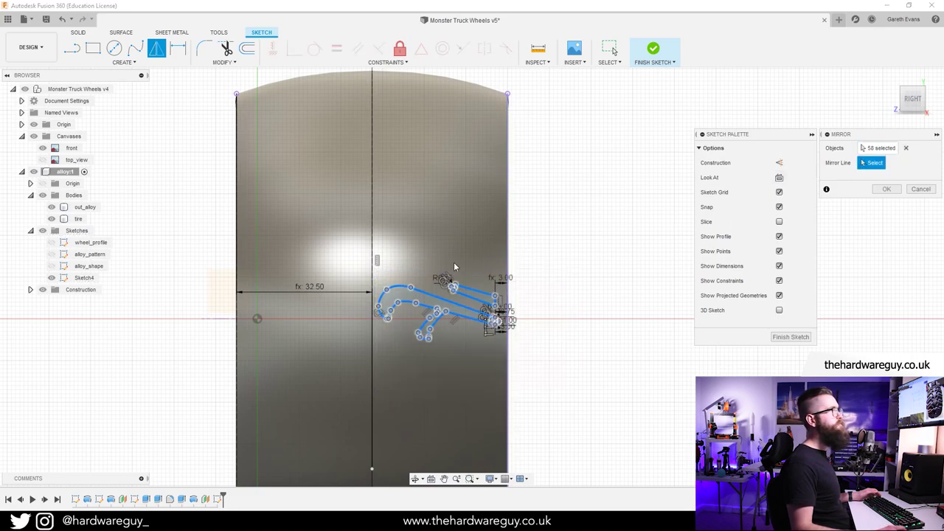
click(372, 248)
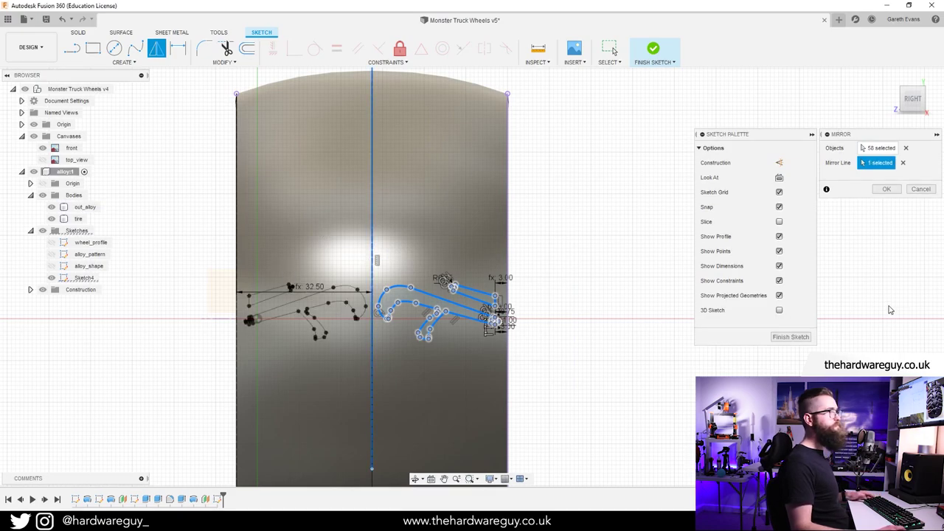
click(888, 190)
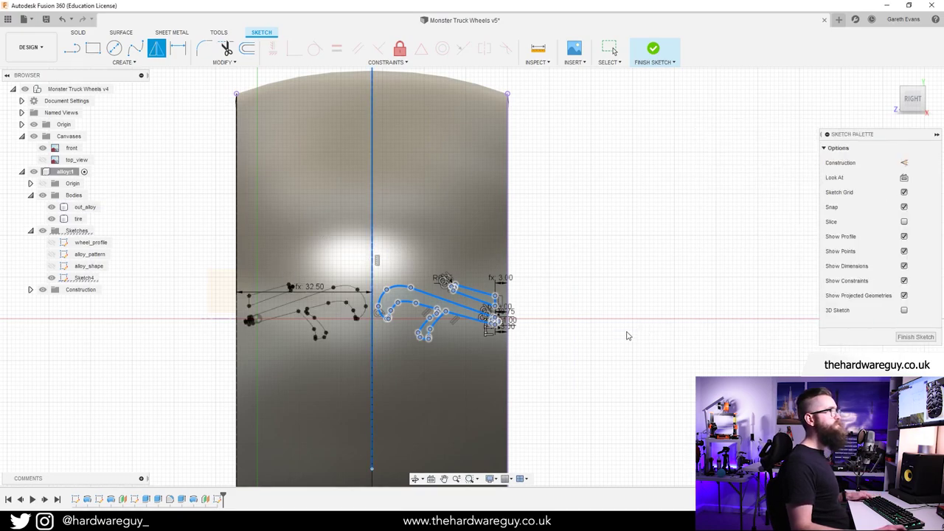
mouse_move(597, 337)
shift+middle_down()
mouse_move(624, 344)
mouse_move(581, 348)
mouse_move(661, 339)
mouse_move(645, 311)
mouse_move(624, 311)
shift+middle_up()
scroll(463, 273, up, 3)
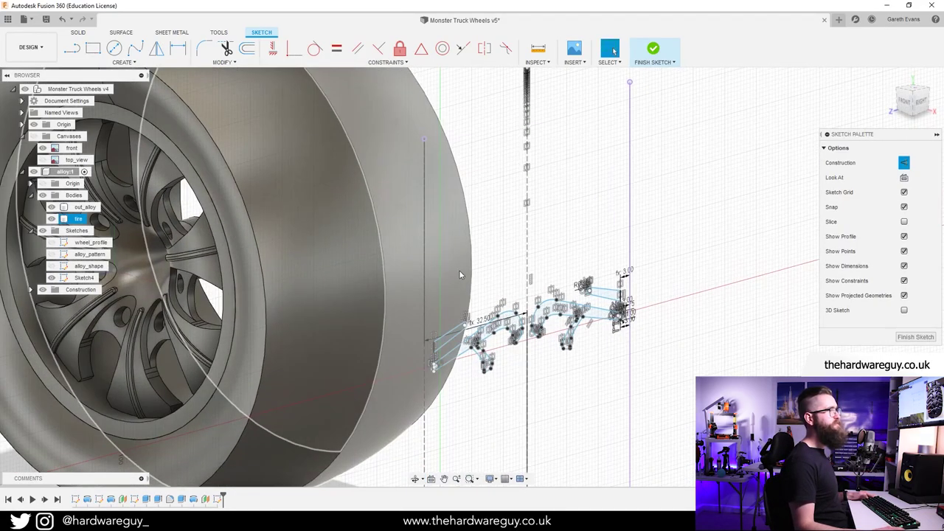
Finish the sketch containing the mirrored tread block outlines.
scroll(463, 274, down, 1)
click(653, 50)
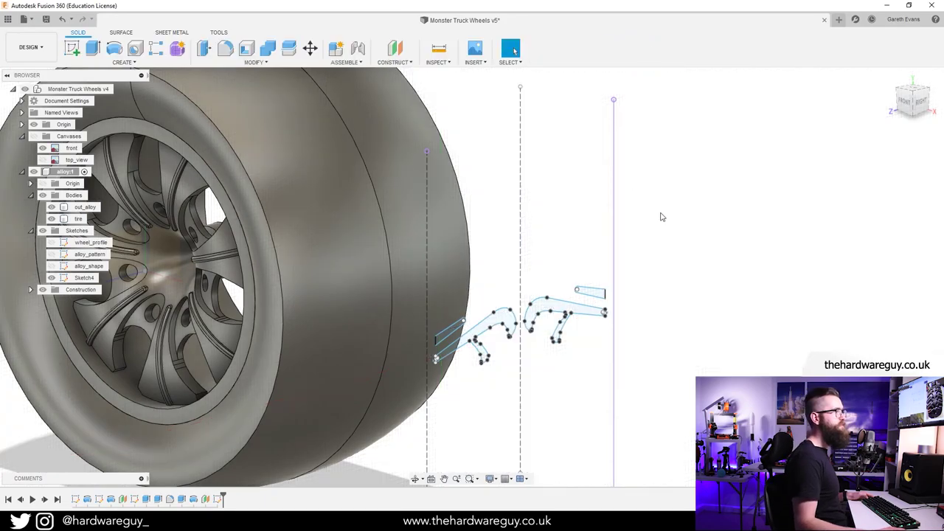
scroll(662, 219, down, 3)
shift+middle_drag(661, 219, 682, 254)
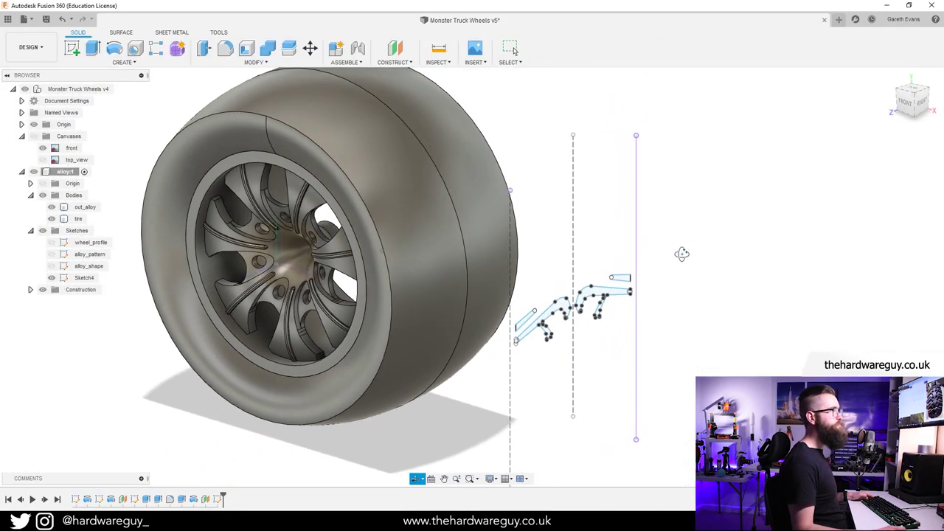
click(514, 50)
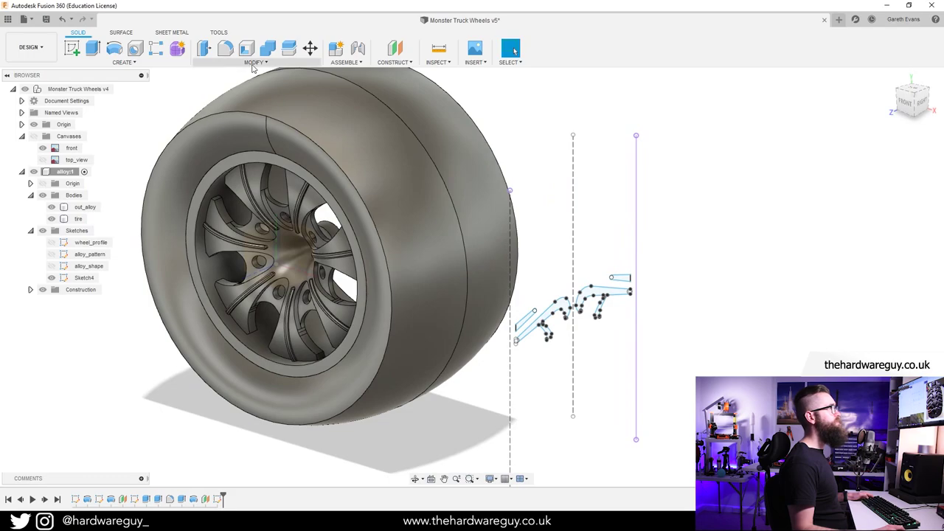
click(415, 295)
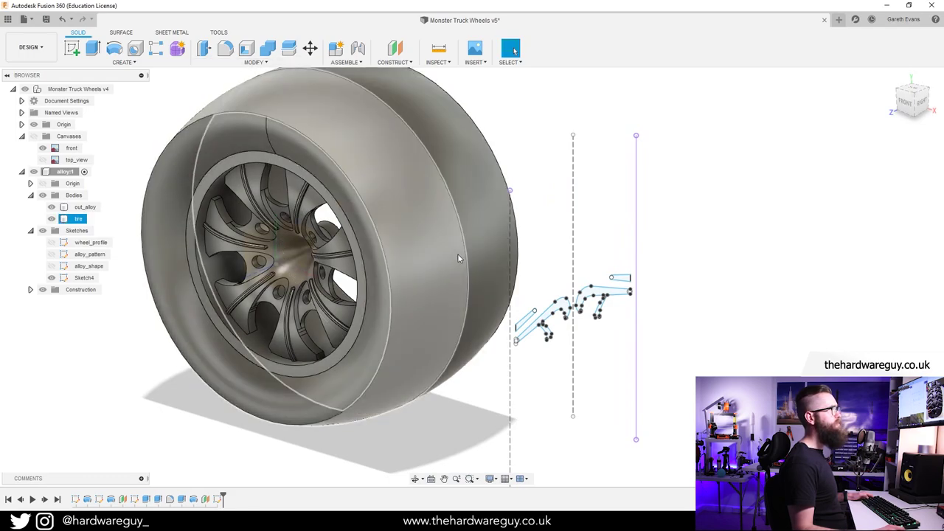
click(683, 255)
mouse_move(684, 255)
shift+middle_down()
mouse_move(679, 248)
mouse_move(685, 259)
shift+middle_up()
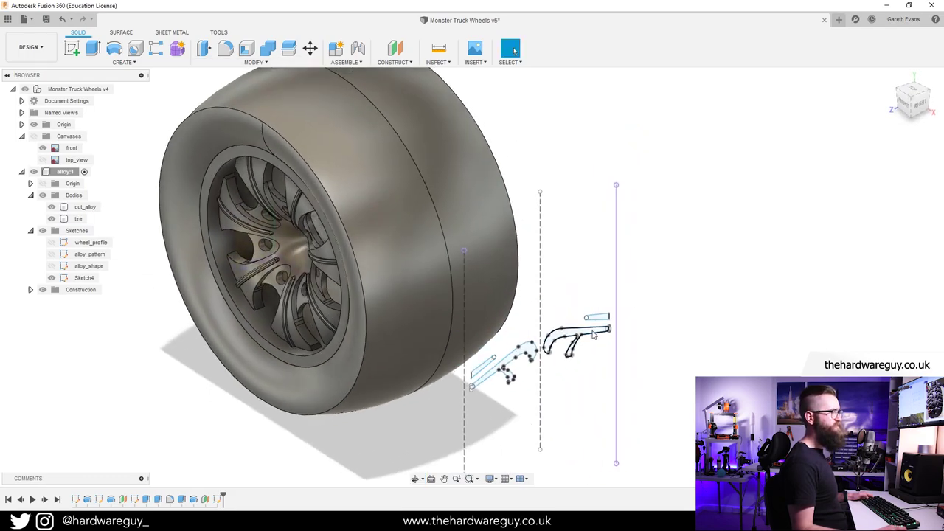
Extrude all four tread block profiles about 55 mm from the sketch plane into the tire.
click(93, 49)
scroll(525, 344, up, 4)
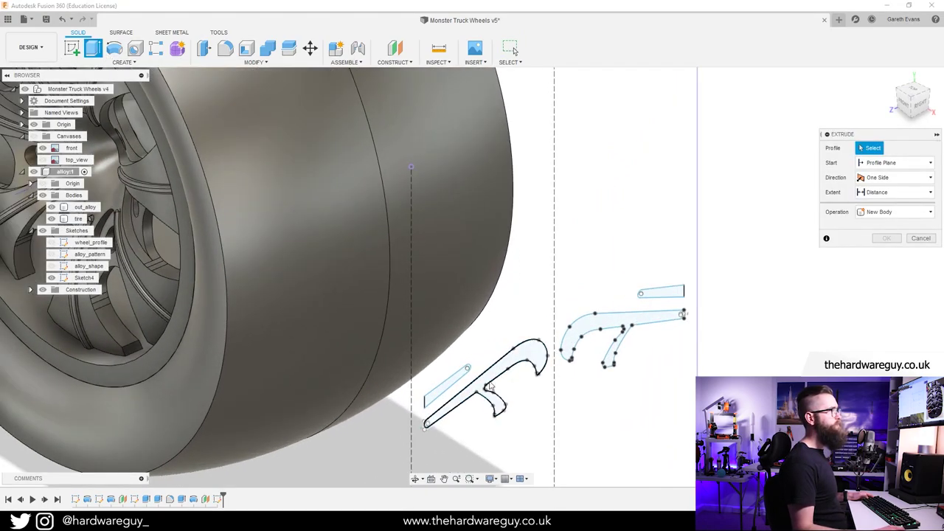
click(458, 385)
click(526, 356)
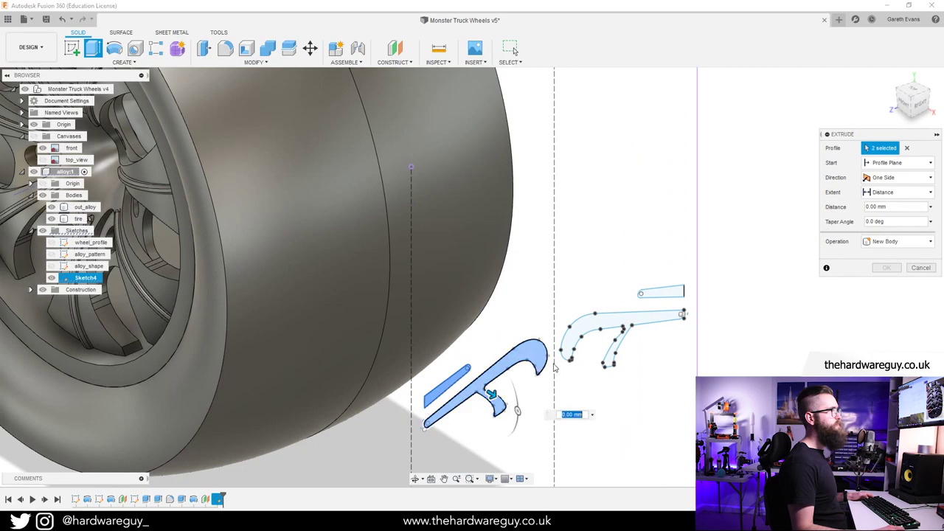
click(590, 330)
click(661, 292)
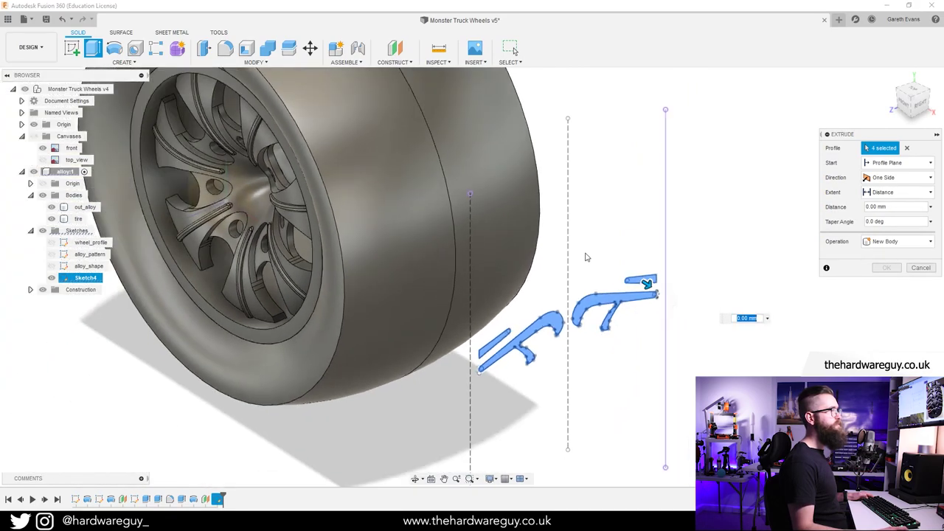
scroll(600, 247, down, 3)
shift+middle_drag(601, 238, 645, 274)
drag(649, 275, 484, 217)
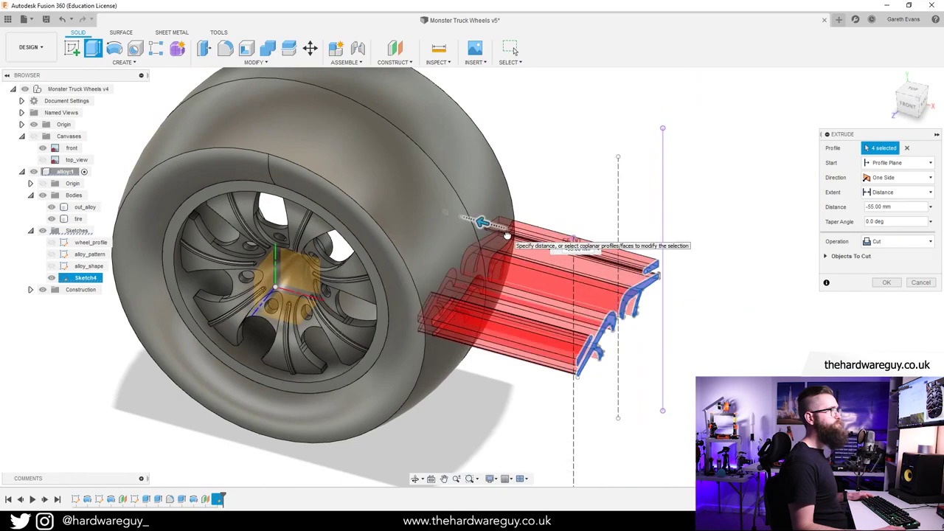
Make the tread extrusion create new bodies and shorten its distance to -53 mm.
click(898, 241)
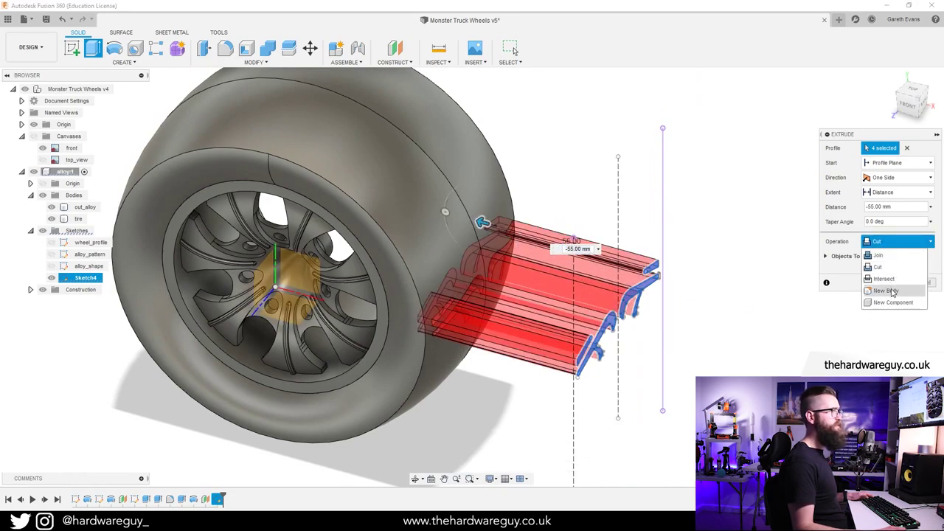
click(893, 292)
scroll(443, 295, up, 5)
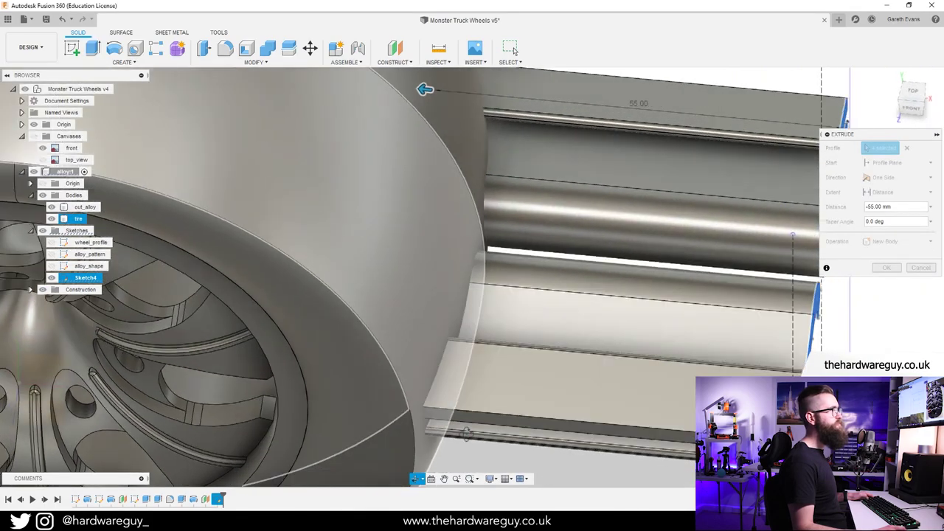
mouse_move(414, 88)
mouse_down()
mouse_move(463, 96)
mouse_move(432, 89)
mouse_up()
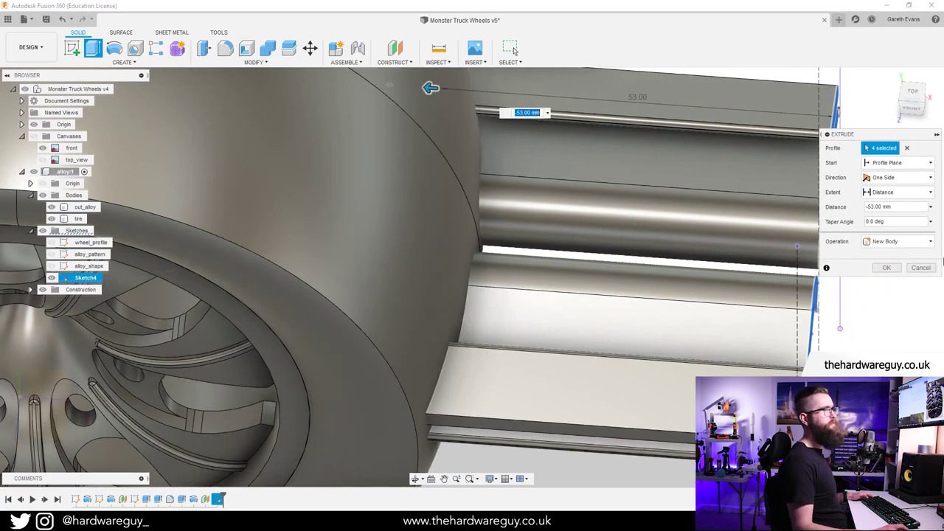
click(896, 270)
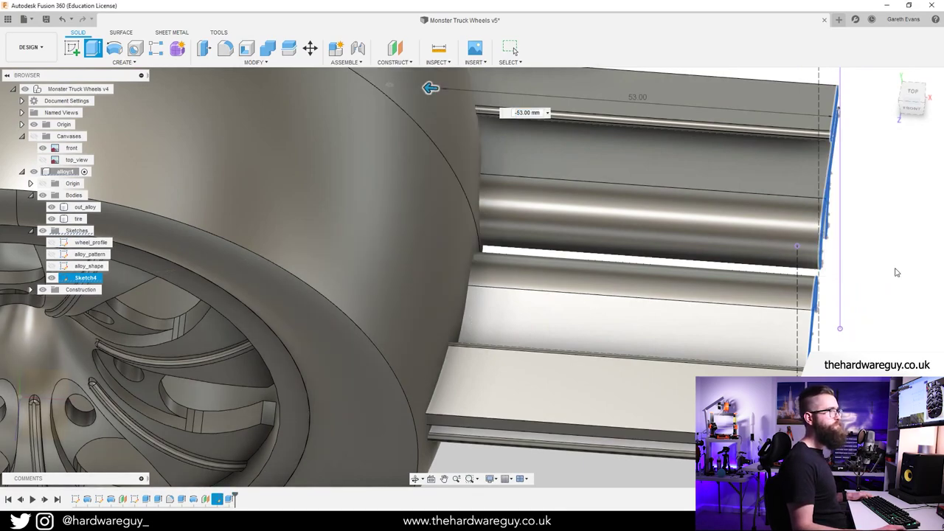
Split the tire body using the four extruded tread bodies, Body4 to Body7, as splitting tools without extending them.
scroll(886, 283, down, 3)
shift+middle_drag(885, 285, 838, 260)
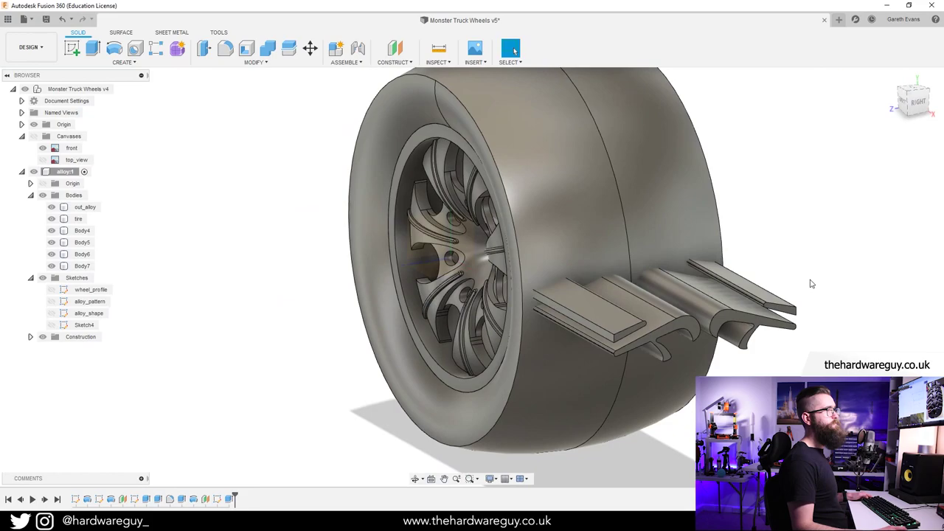
shift+middle_drag(754, 214, 317, 283)
click(255, 62)
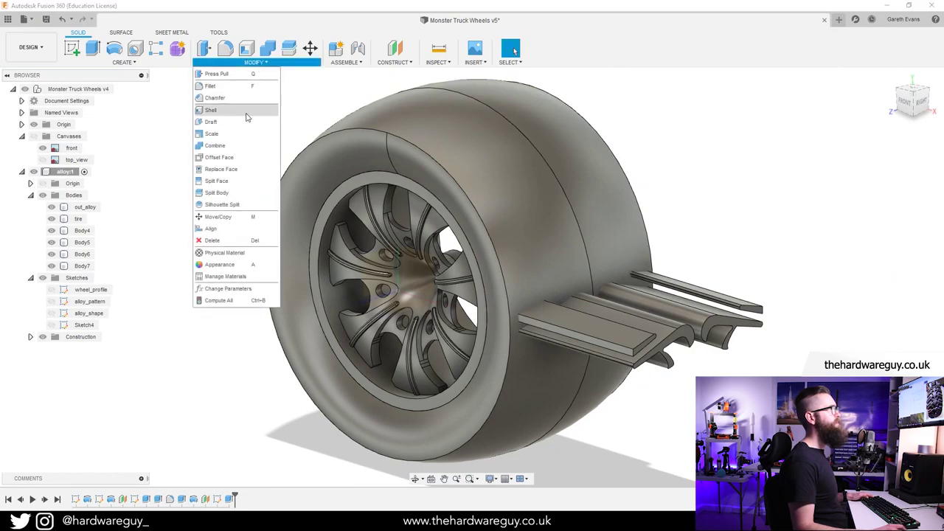
click(238, 198)
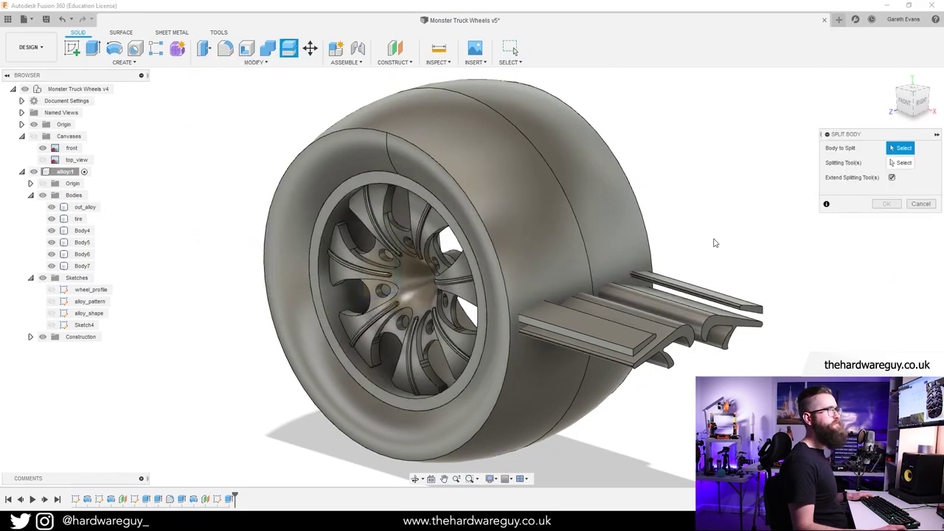
click(549, 214)
scroll(708, 218, up, 3)
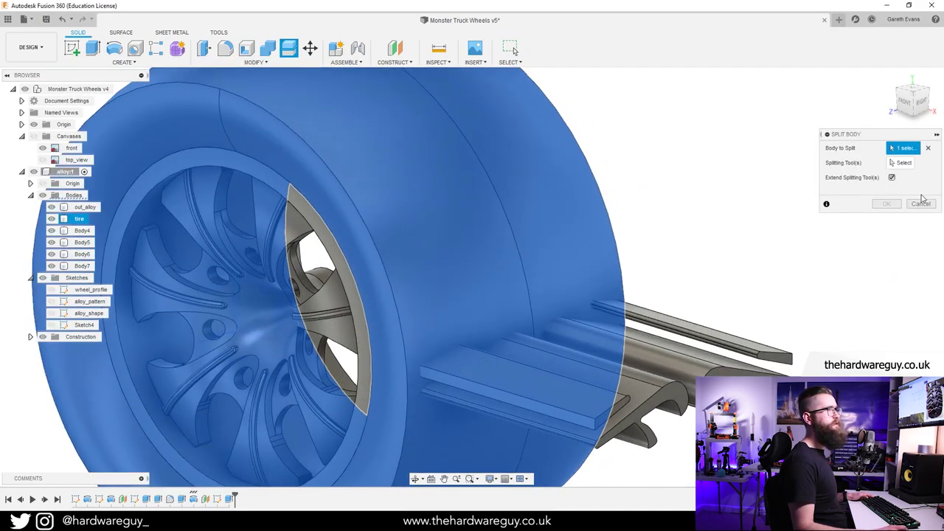
click(902, 168)
shift+middle_drag(774, 227, 661, 166)
scroll(772, 279, down, 2)
click(82, 231)
click(82, 242)
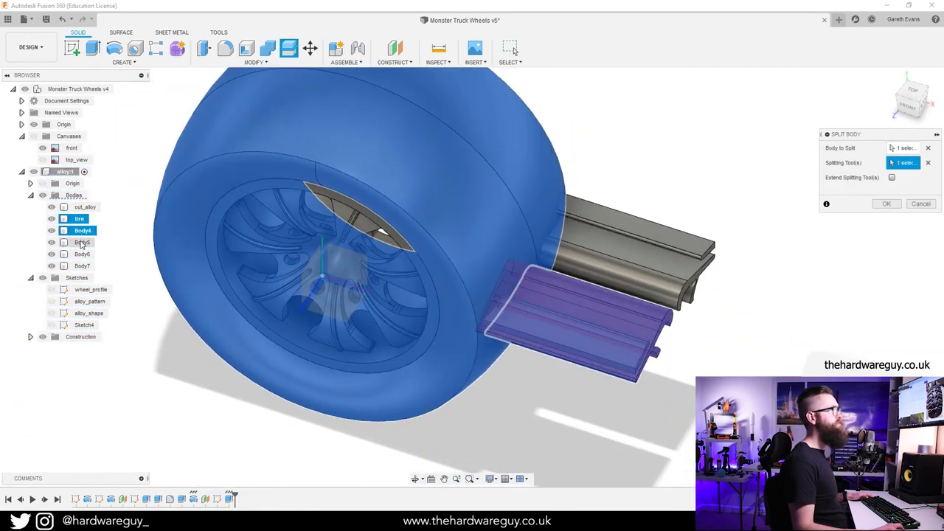
click(82, 254)
click(82, 266)
shift+middle_drag(786, 337, 739, 365)
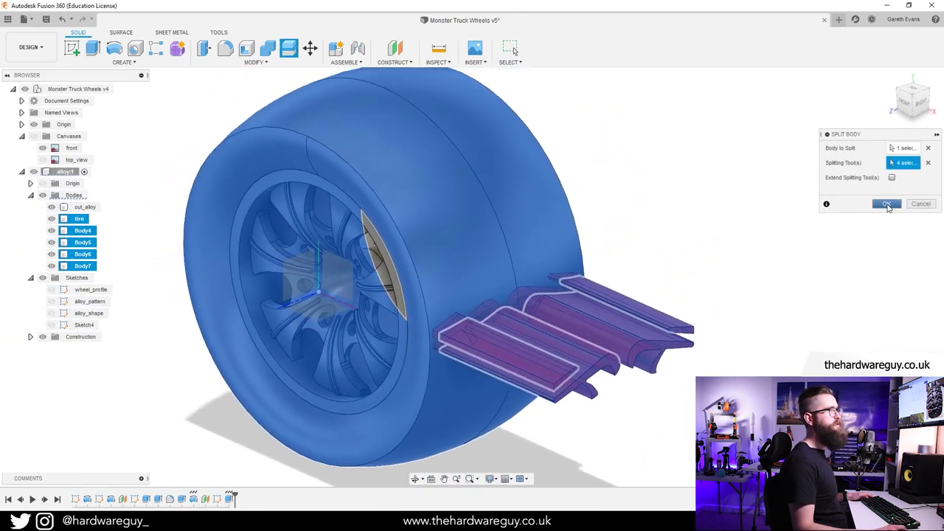
click(888, 206)
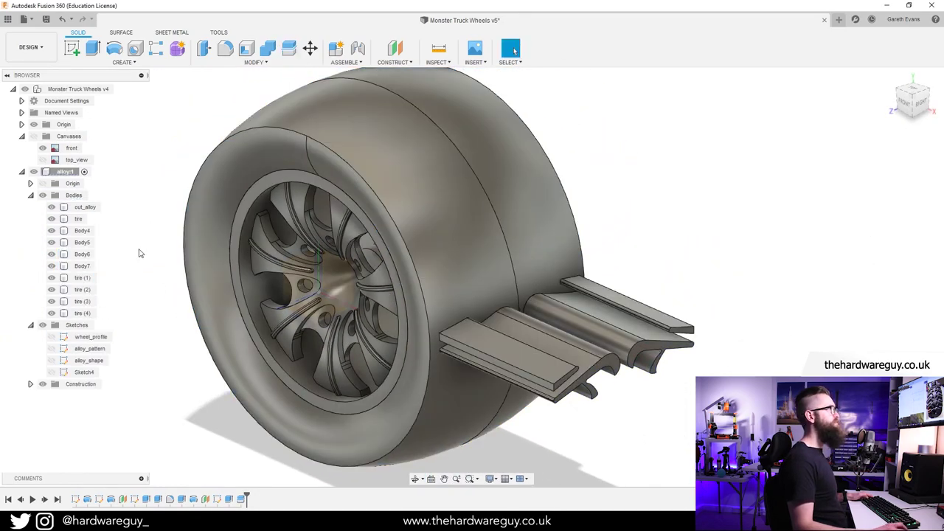
Hide the four extruded tread bodies, Body4 to Body7.
click(52, 230)
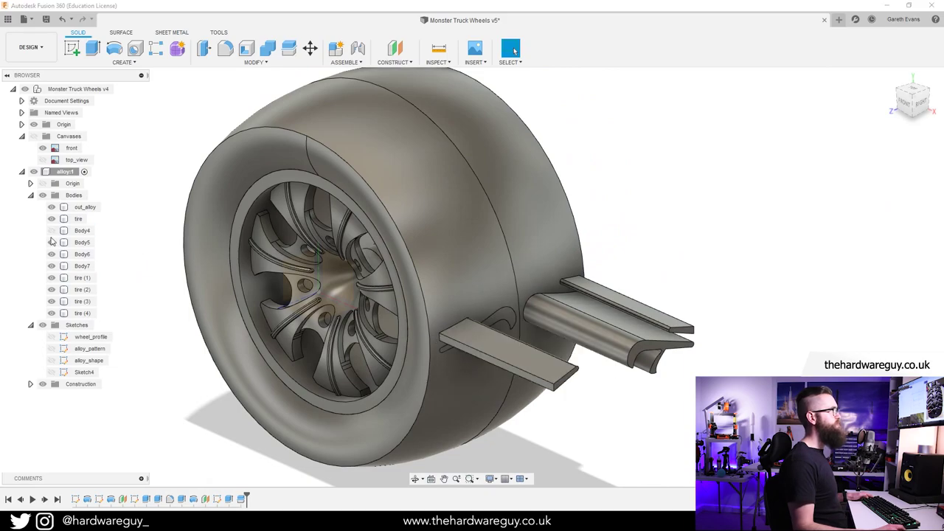
click(52, 242)
click(52, 254)
click(52, 265)
Examine the tread block outlines split into the tire's surface, up close and against the whole wheel.
scroll(491, 339, up, 5)
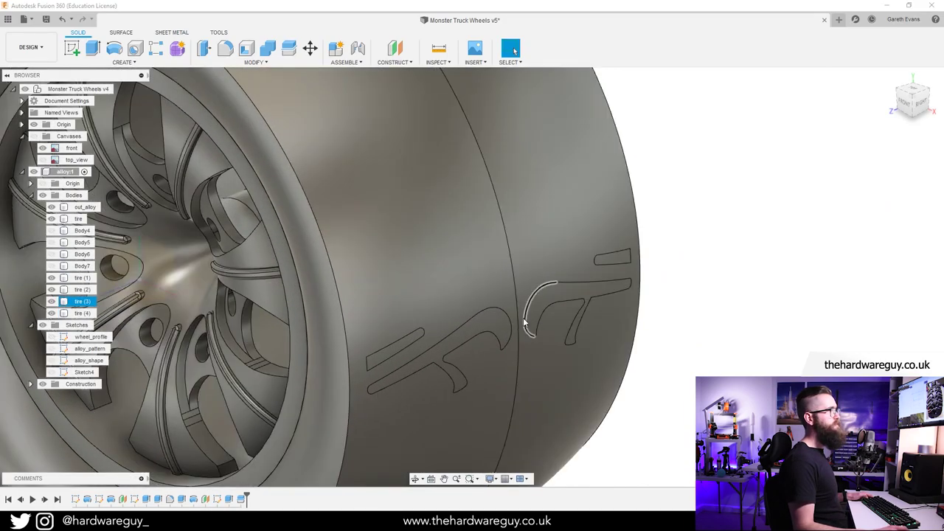
shift+middle_drag(837, 274, 818, 279)
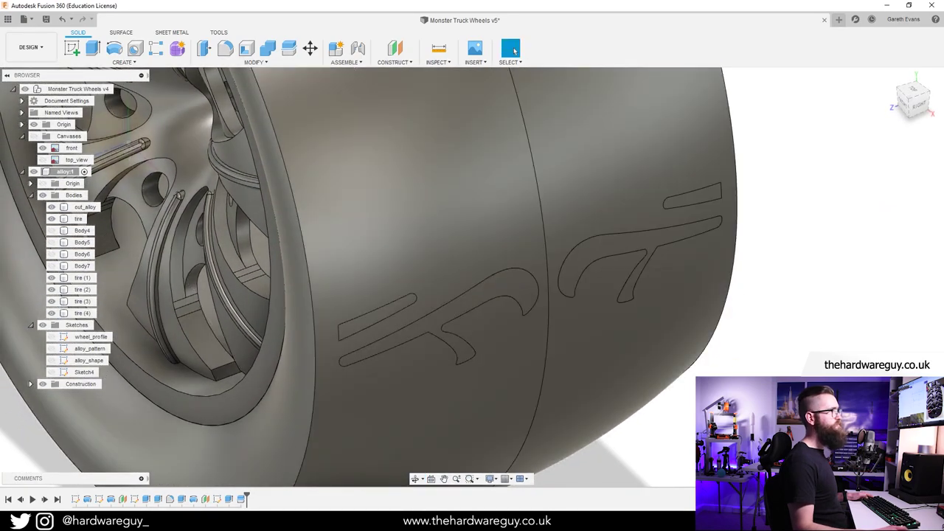
mouse_move(727, 347)
shift+middle_down()
mouse_move(755, 375)
mouse_move(743, 357)
shift+middle_up()
middle_click(723, 289)
middle_click(723, 289)
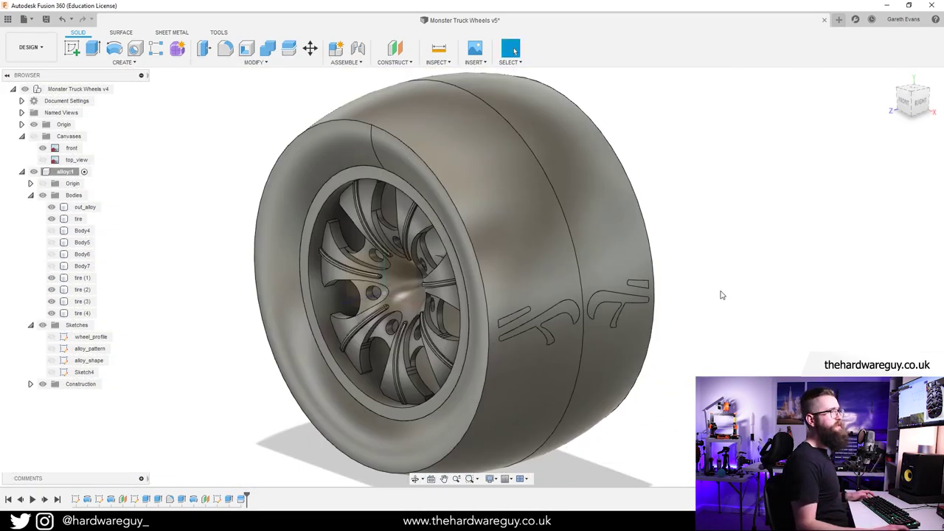
click(606, 305)
scroll(570, 311, up, 2)
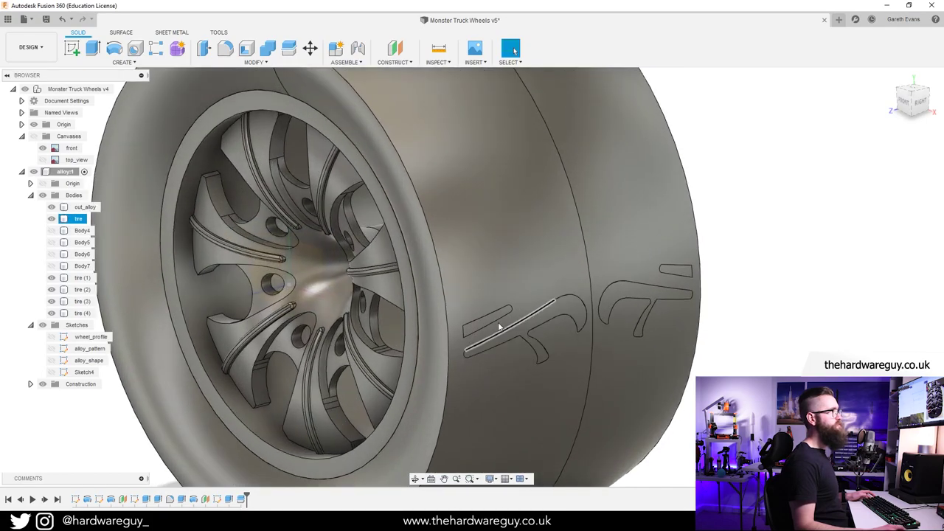
key(Escape)
Hide the four split tread pieces, leaving the main tire body tire (4) shown with the alloy.
click(56, 303)
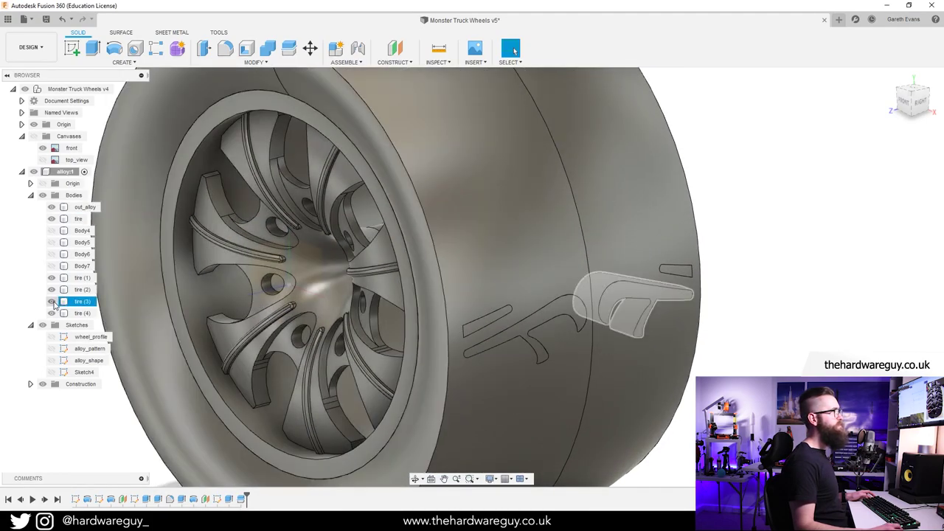
click(51, 290)
click(51, 277)
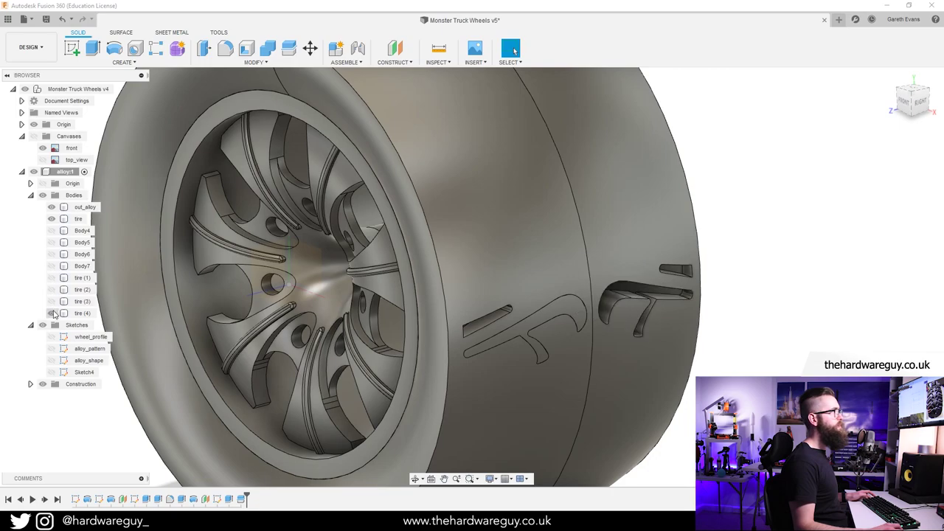
click(52, 312)
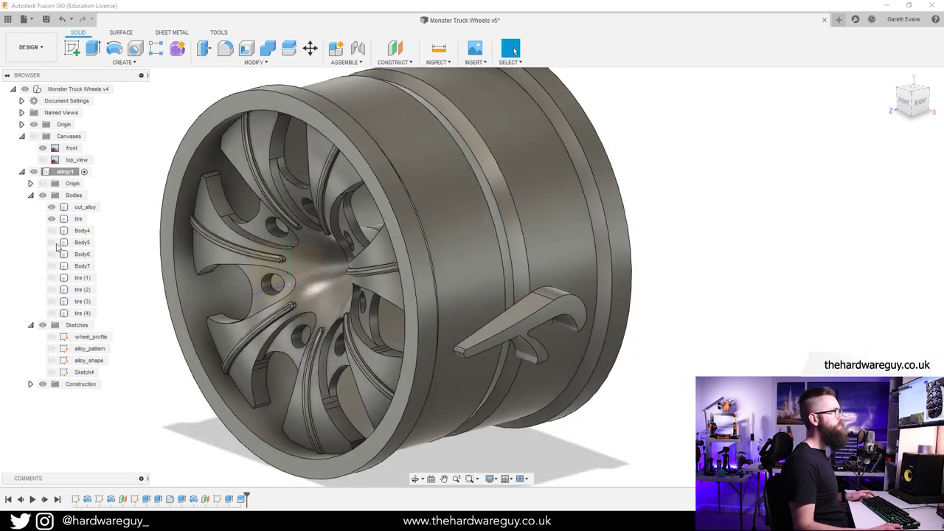
click(51, 219)
click(50, 313)
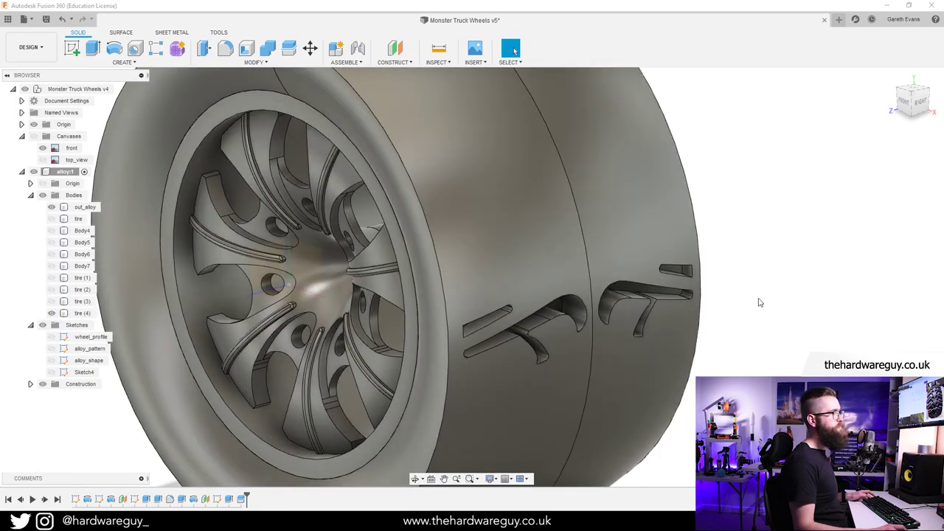
shift+middle_drag(759, 302, 583, 302)
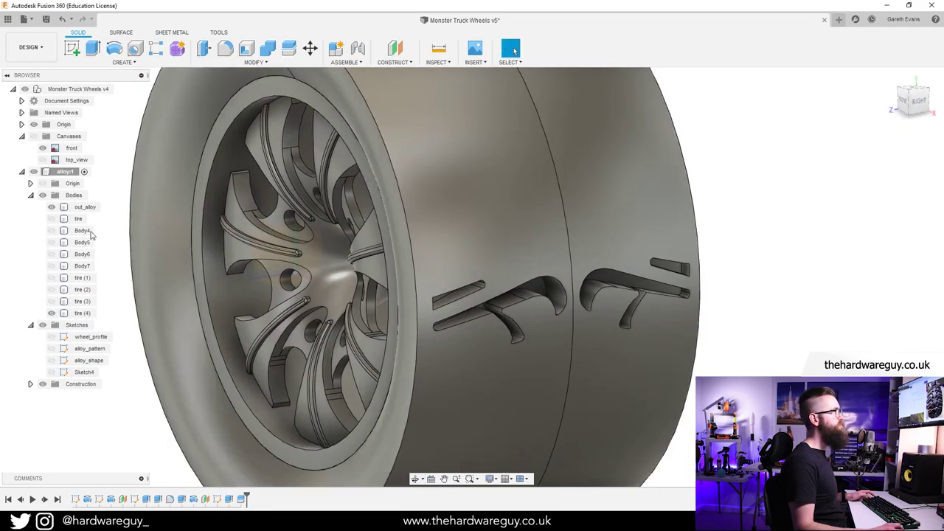
Show the four split tread pieces and hide the main tire body, tire (4).
click(52, 230)
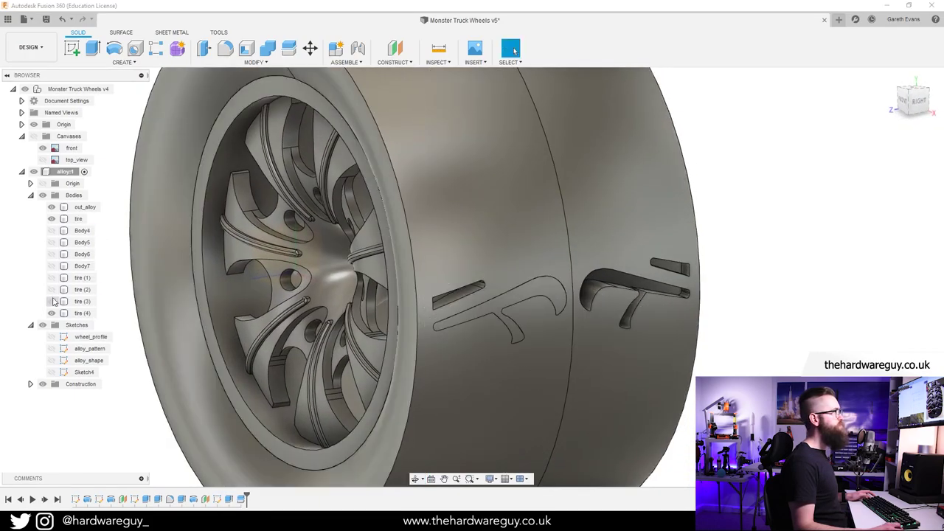
click(52, 301)
click(52, 289)
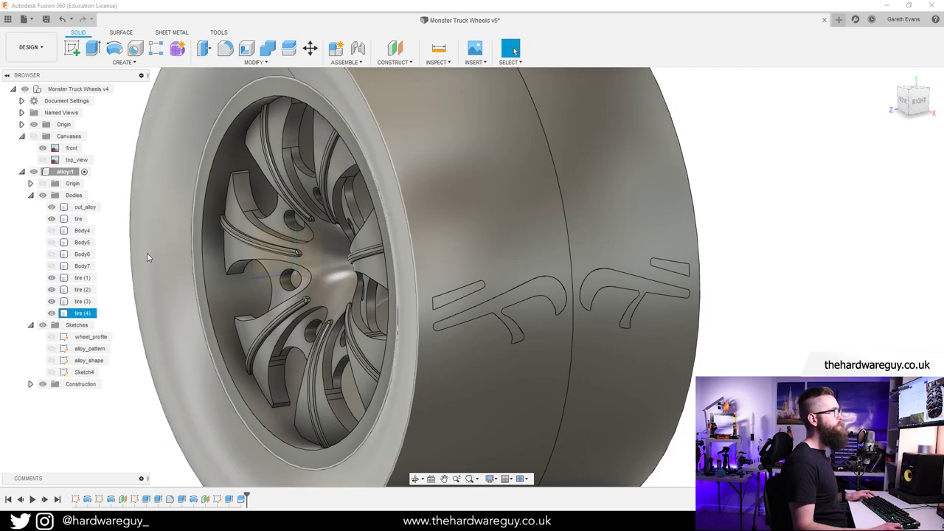
click(51, 312)
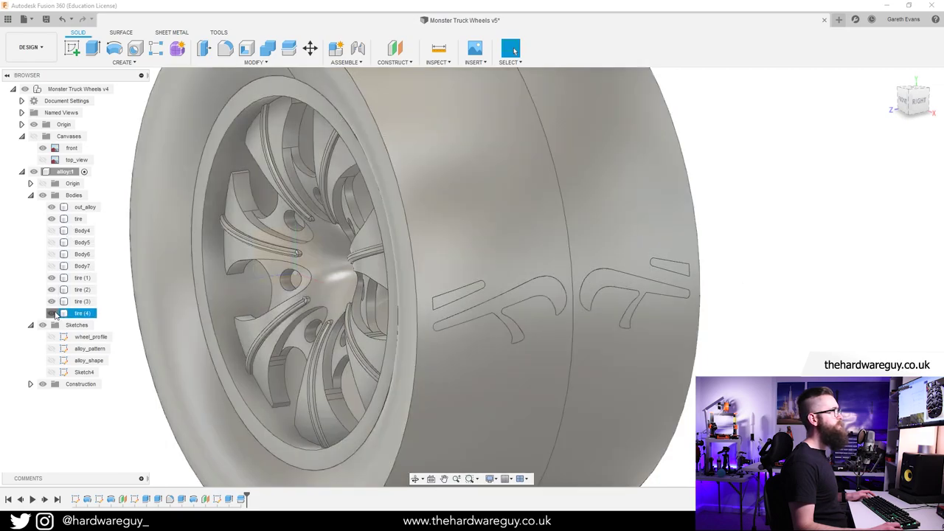
shift+middle_drag(723, 261, 782, 284)
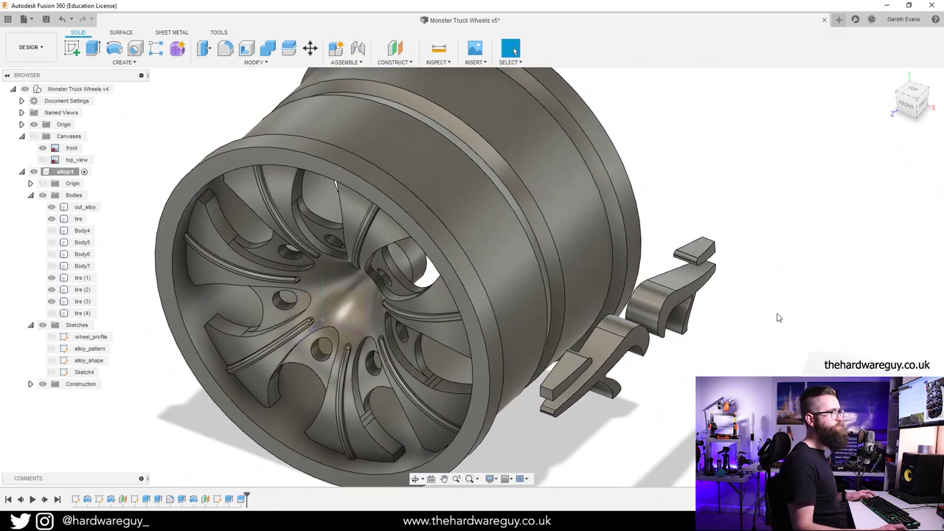
scroll(770, 322, up, 3)
scroll(767, 334, down, 5)
middle_drag(767, 339, 732, 316)
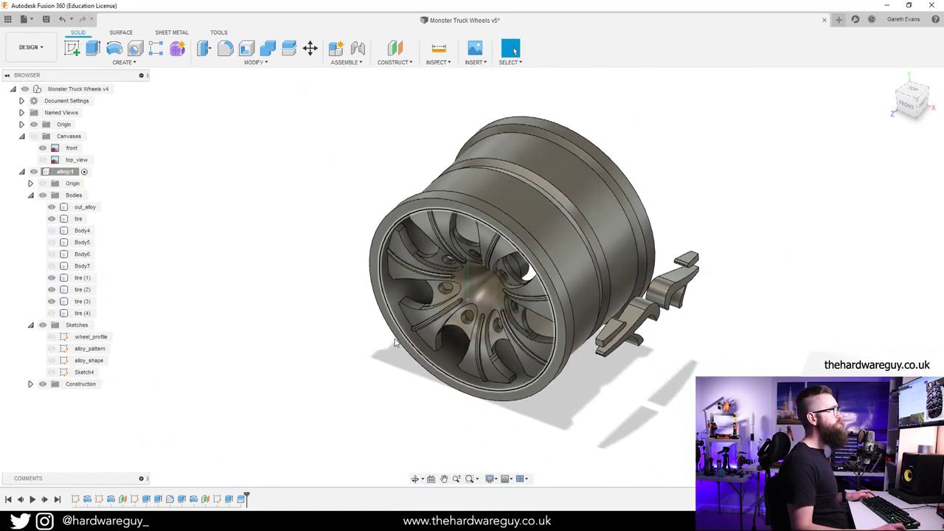
Show the four extruded tread bodies, Body4 to Body7, together with the main tire body, tire (4).
click(52, 242)
click(51, 254)
click(52, 266)
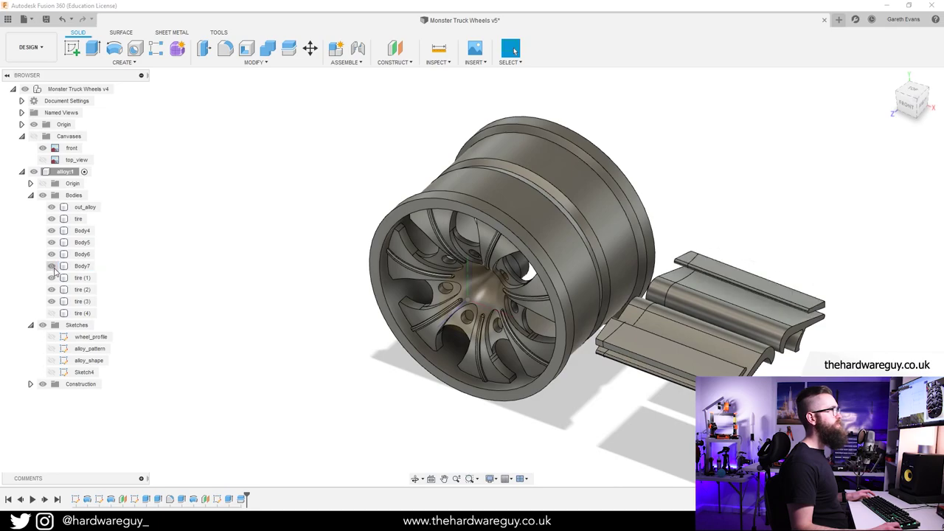
click(52, 313)
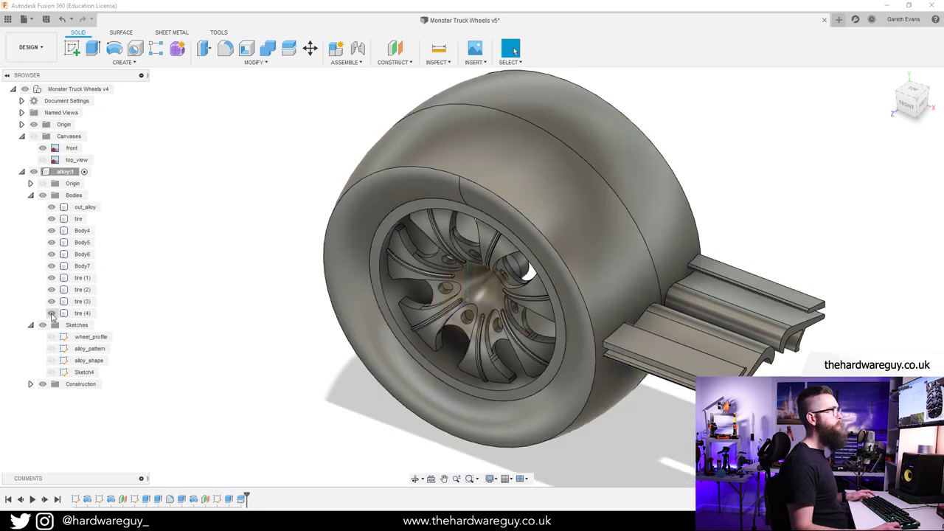
Hide the extruded tread bodies Body4 to Body7, keeping the tire and its split tread pieces shown.
click(52, 266)
click(52, 254)
click(52, 242)
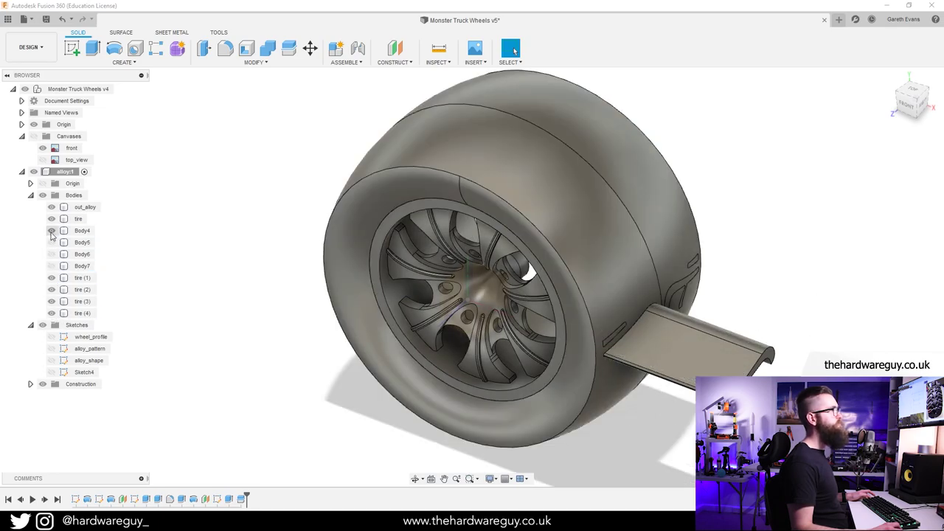
click(52, 231)
Press-pull the outer faces of all four split tread pieces outward by the parameter tire_tread_height.
shift+middle_drag(688, 266, 744, 250)
scroll(743, 295, up, 3)
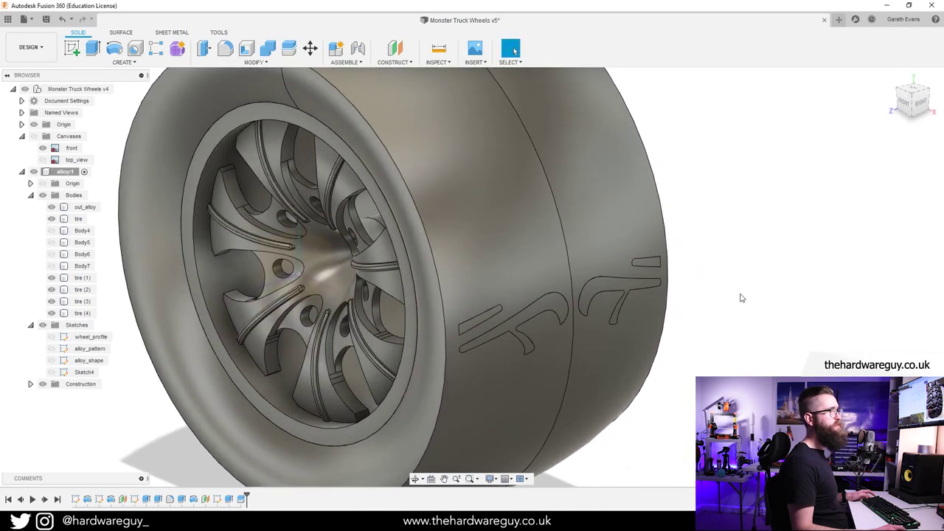
middle_drag(738, 298, 713, 293)
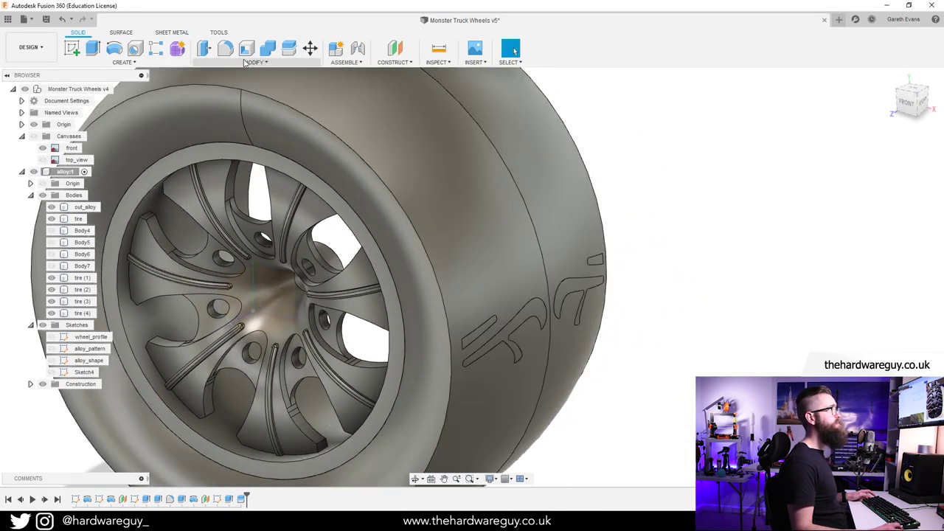
click(206, 49)
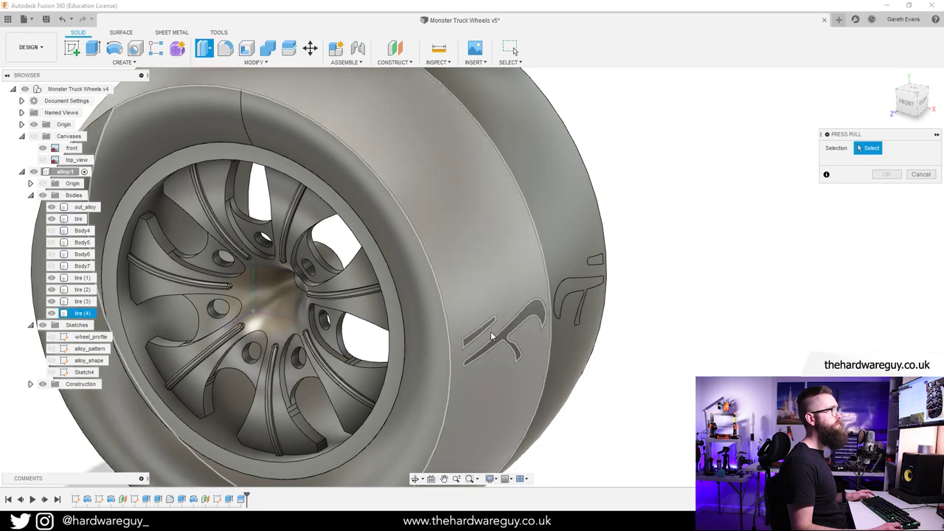
scroll(487, 331, up, 2)
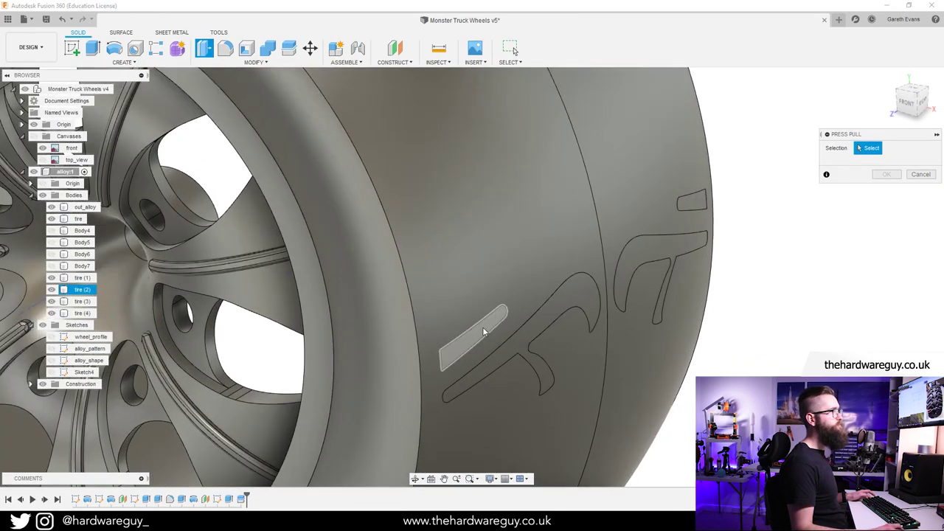
click(485, 327)
click(655, 249)
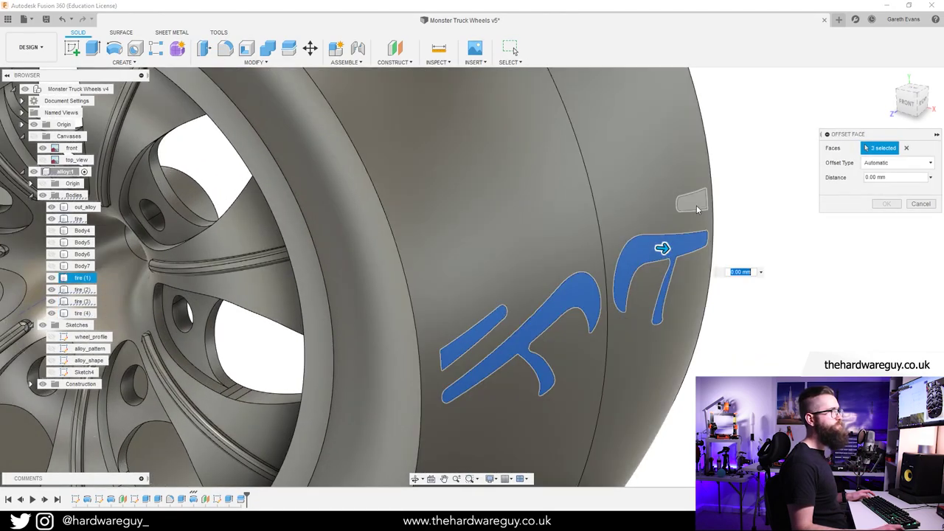
click(697, 205)
drag(706, 205, 771, 207)
shift+middle_drag(784, 367, 831, 517)
shift+middle_drag(675, 193, 821, 330)
click(879, 177)
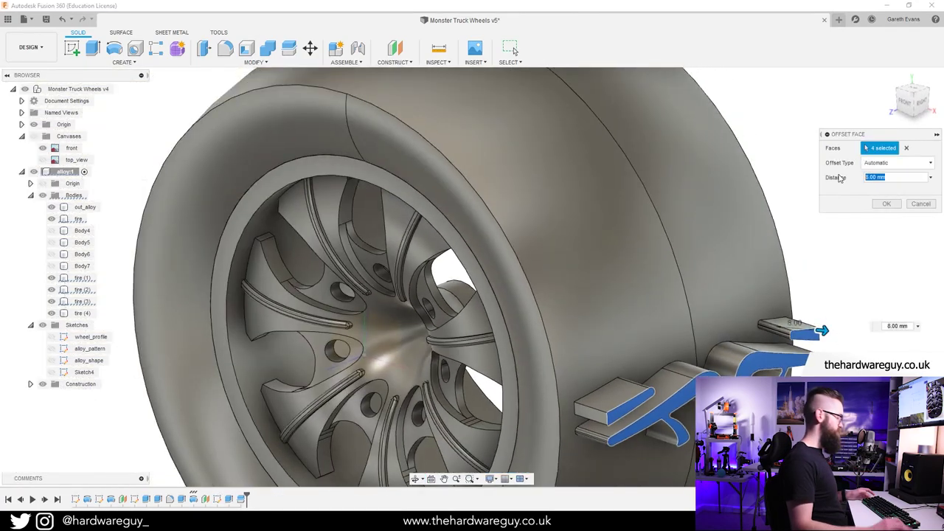
text(tire)
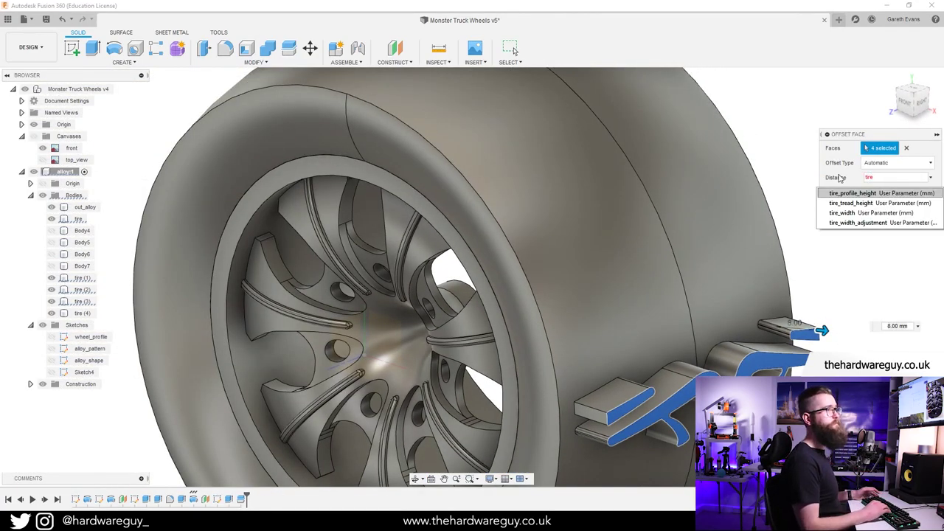
key(Down)
key(Return)
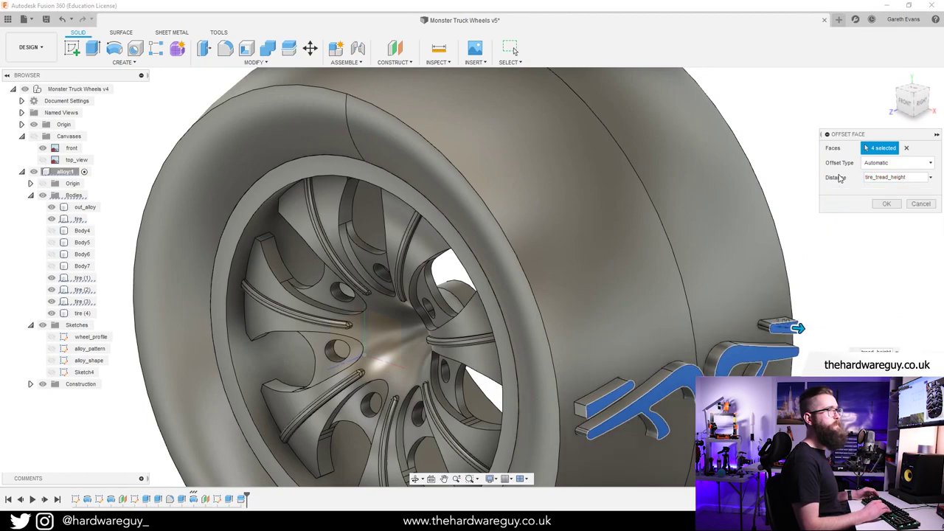
click(885, 205)
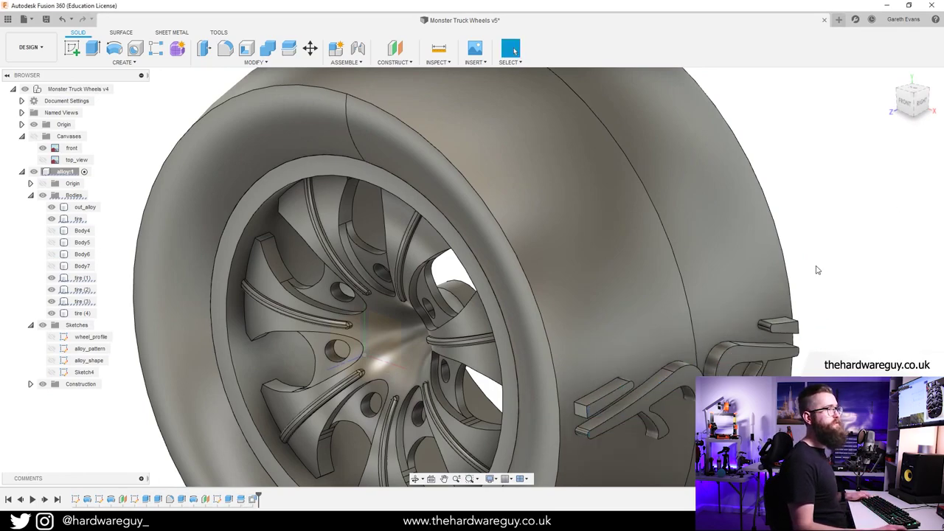
Show the reference canvases and compare the raised tread blocks' height with the front canvas in a close-up front view.
middle_drag(840, 296, 759, 231)
shift+middle_drag(767, 267, 658, 265)
scroll(743, 268, down, 3)
shift+middle_drag(786, 241, 810, 241)
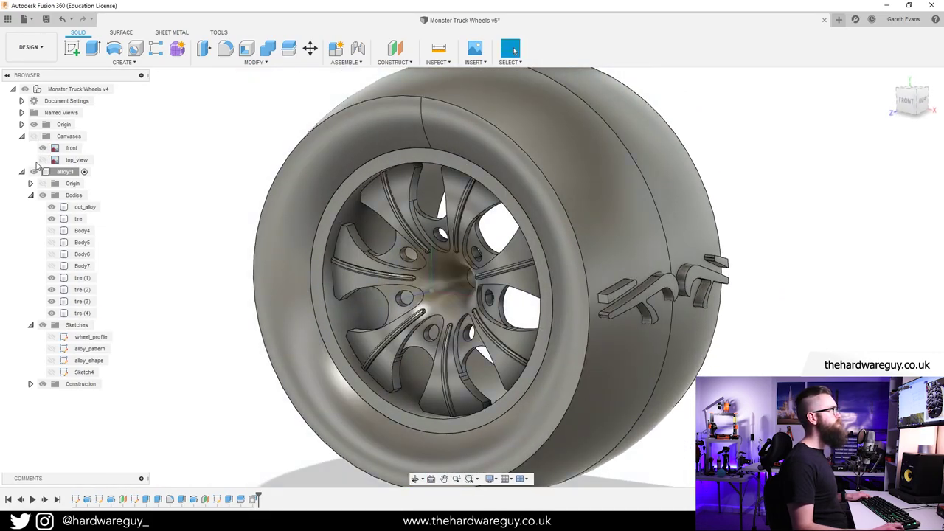
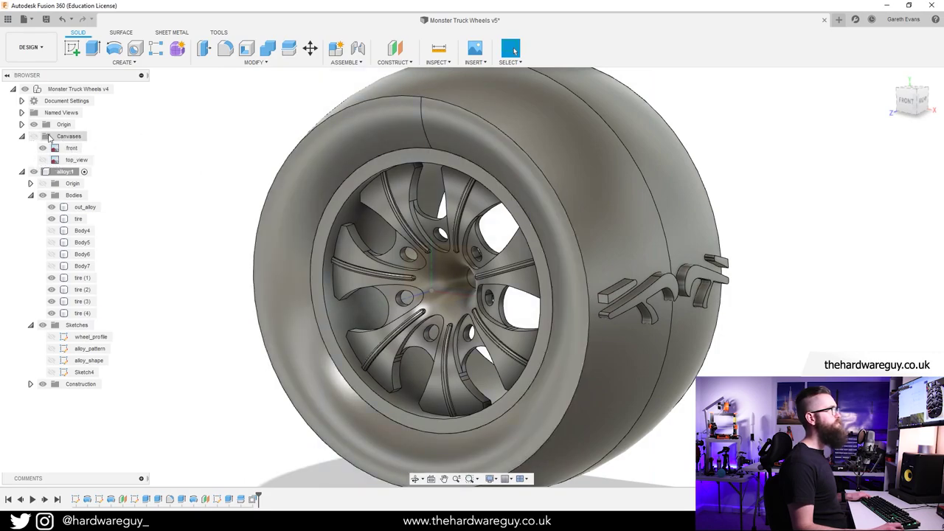
click(34, 137)
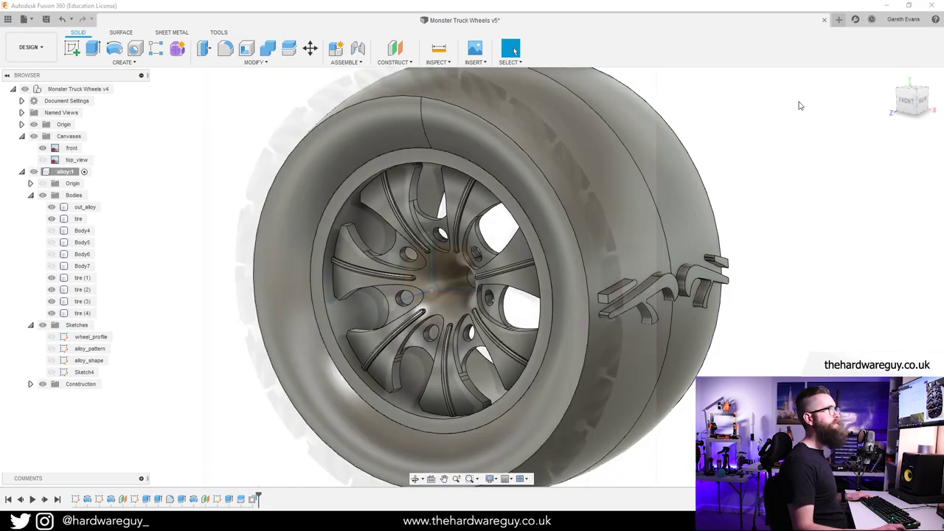
click(907, 105)
scroll(526, 324, up, 10)
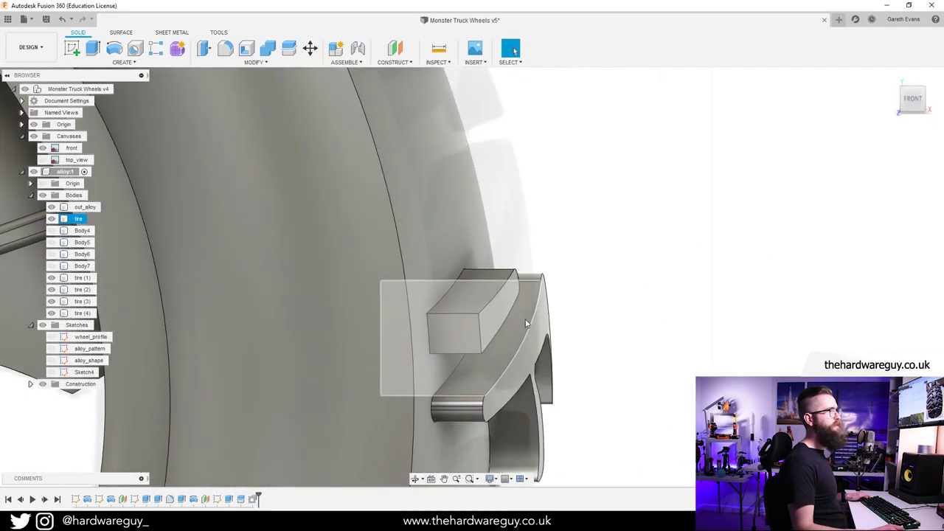
Set the user parameter tire_tread_height to 2.5 mm.
click(254, 63)
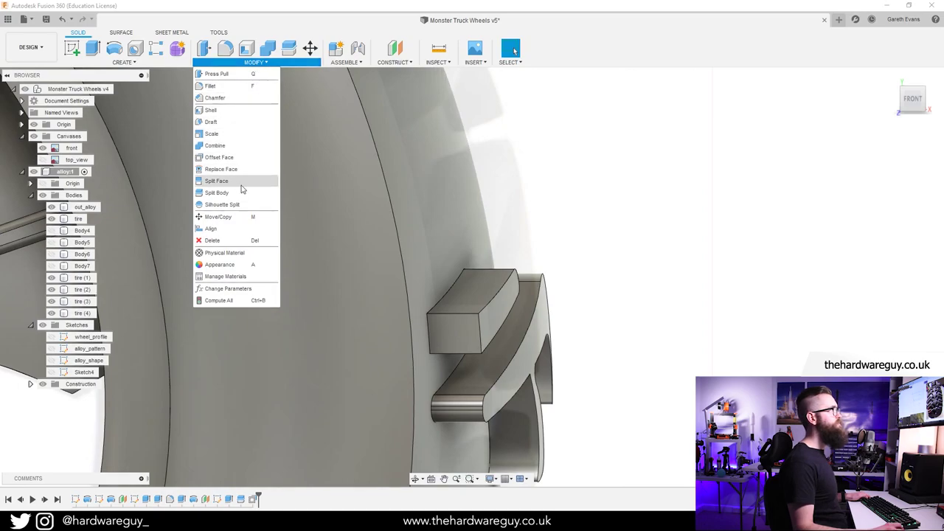
click(236, 289)
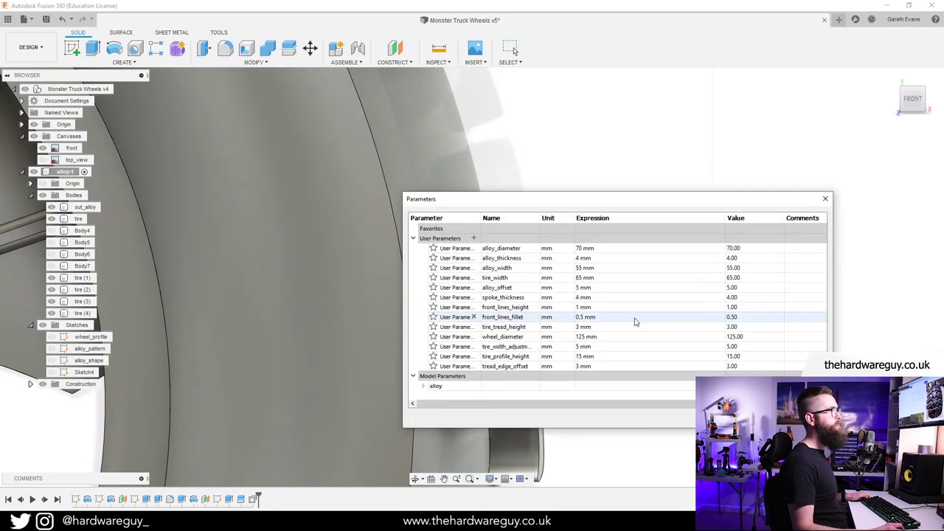
drag(641, 196, 782, 85)
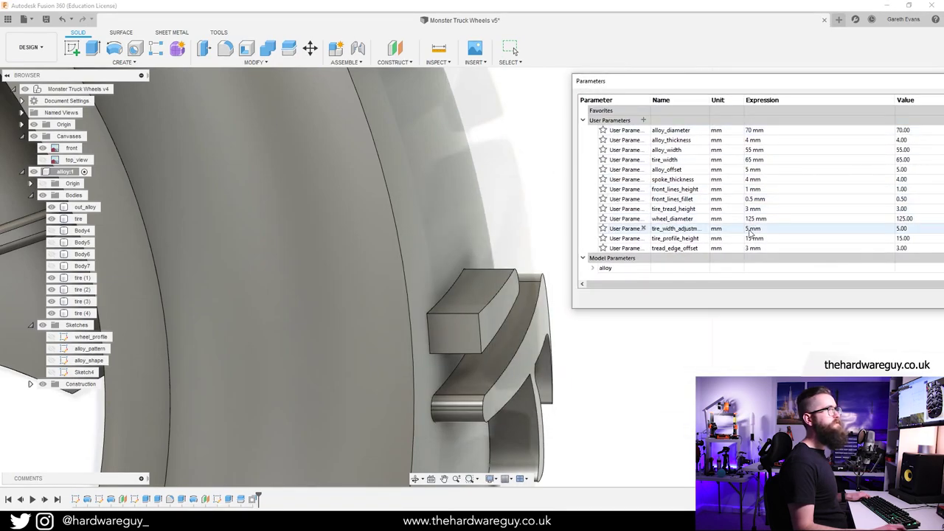
click(753, 209)
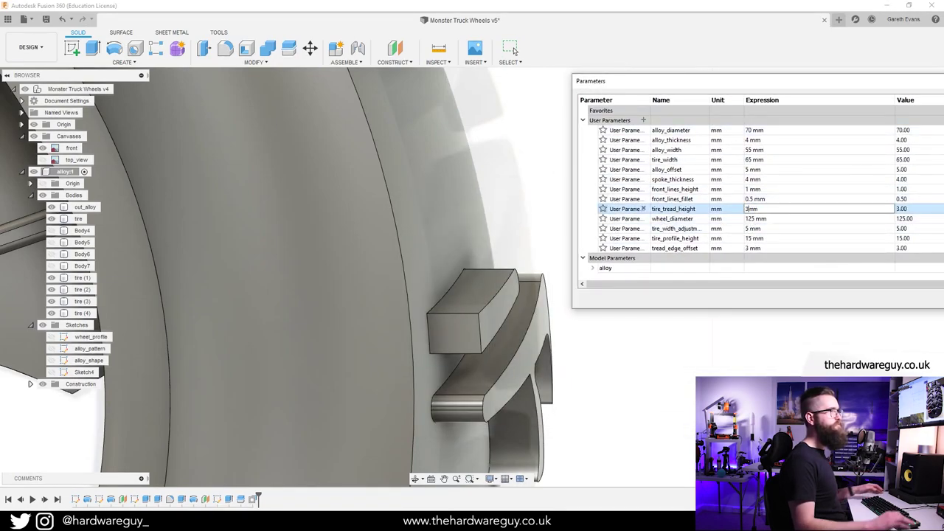
text(2.5)
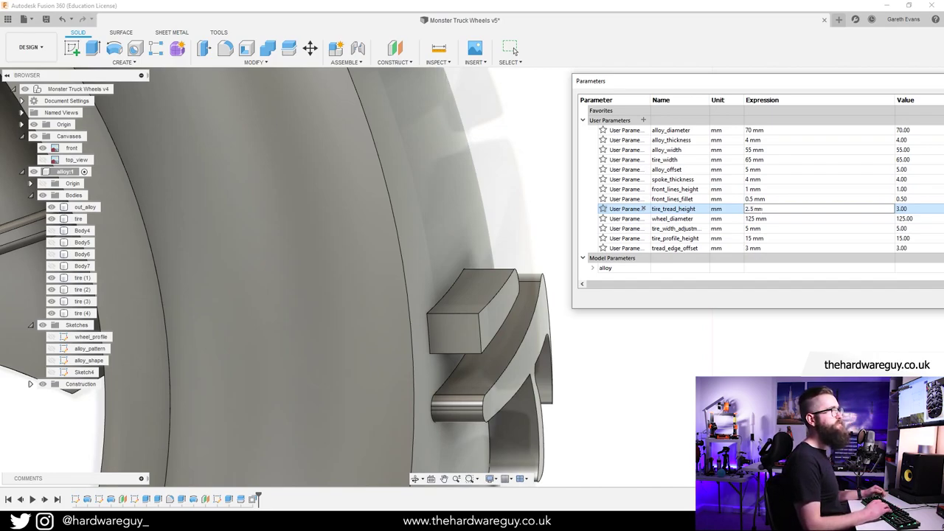
key(Return)
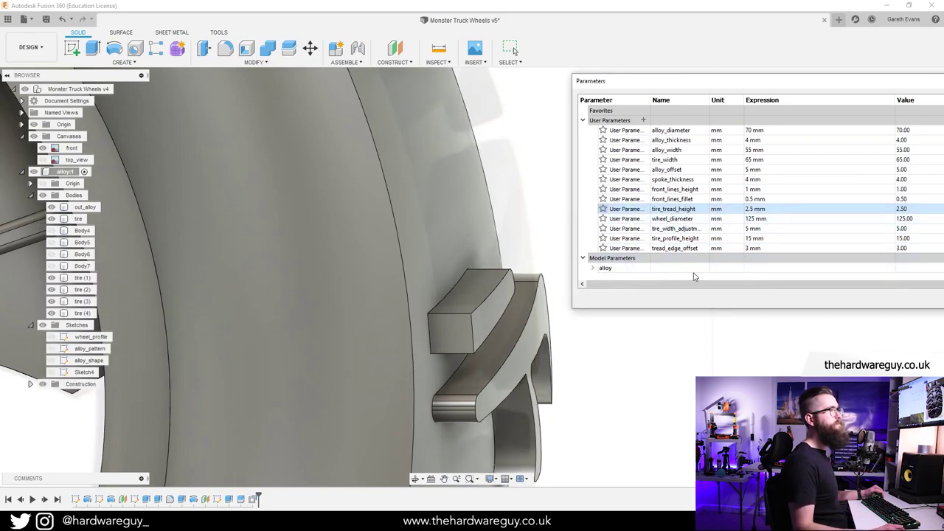
scroll(678, 375, down, 5)
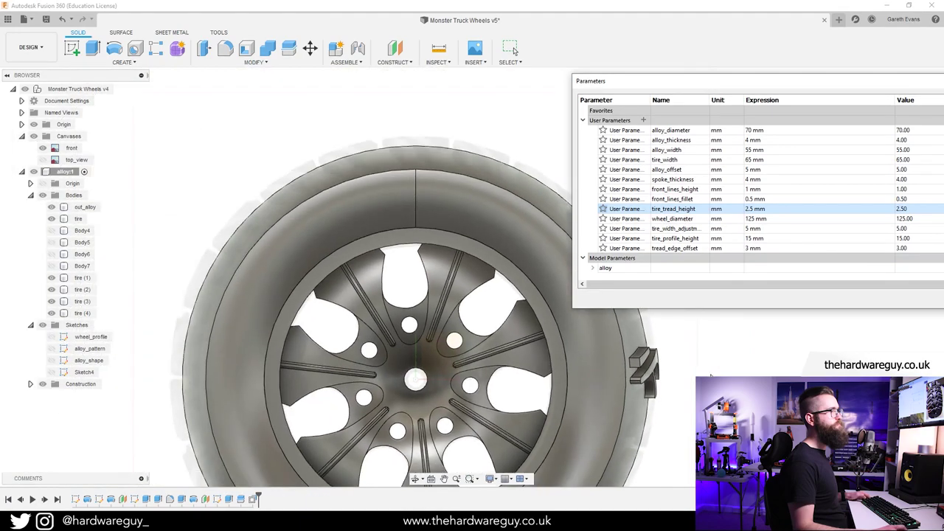
middle_drag(676, 371, 624, 381)
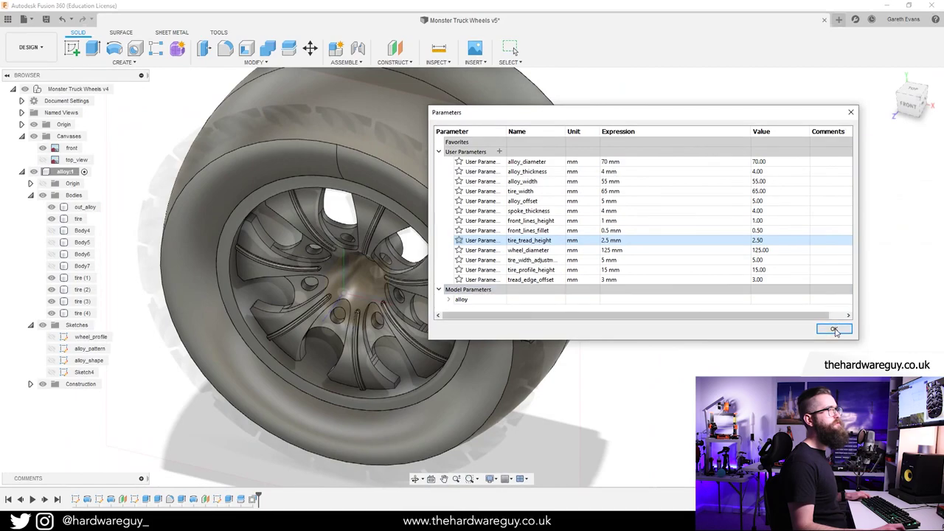
click(837, 329)
Hide the reference canvases and look over the raised tread blocks on the tire.
click(33, 136)
scroll(603, 258, down, 3)
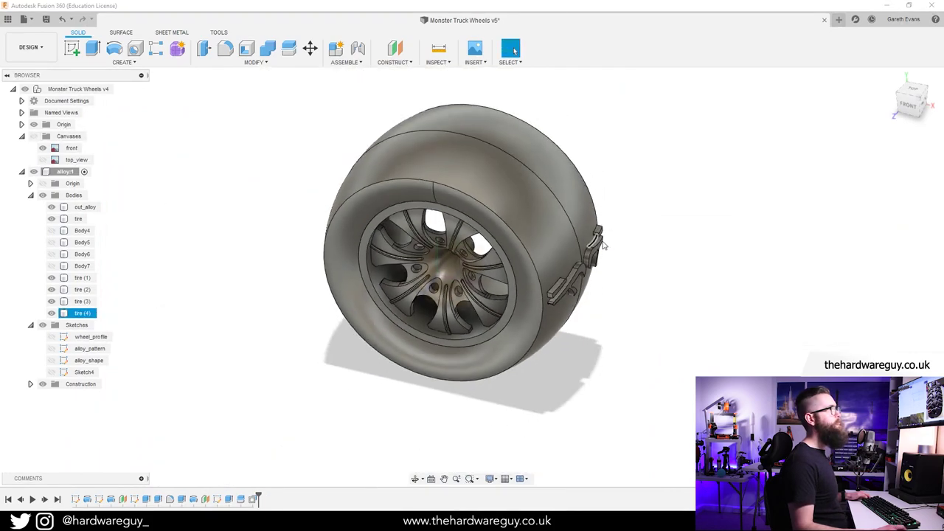
shift+middle_drag(674, 242, 645, 197)
middle_drag(644, 210, 620, 304)
shift+middle_drag(620, 304, 638, 295)
scroll(503, 333, up, 3)
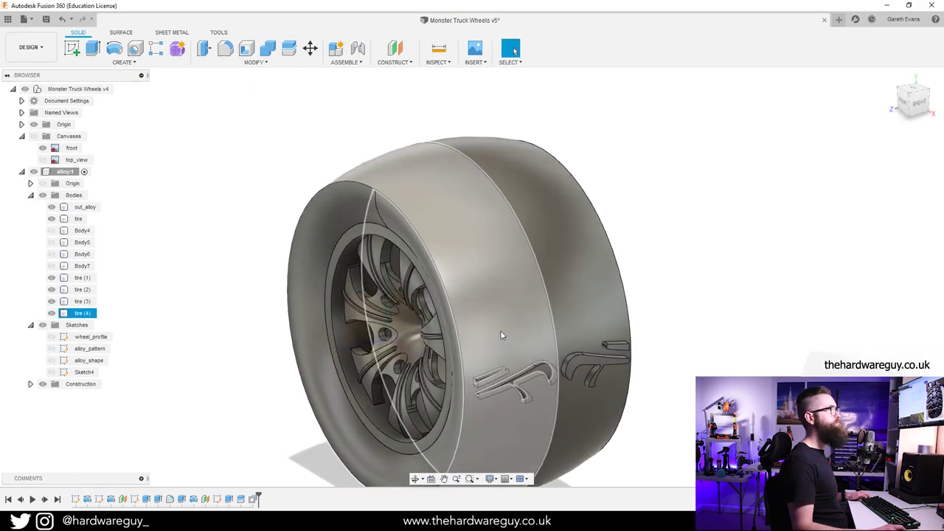
middle_drag(692, 276, 701, 243)
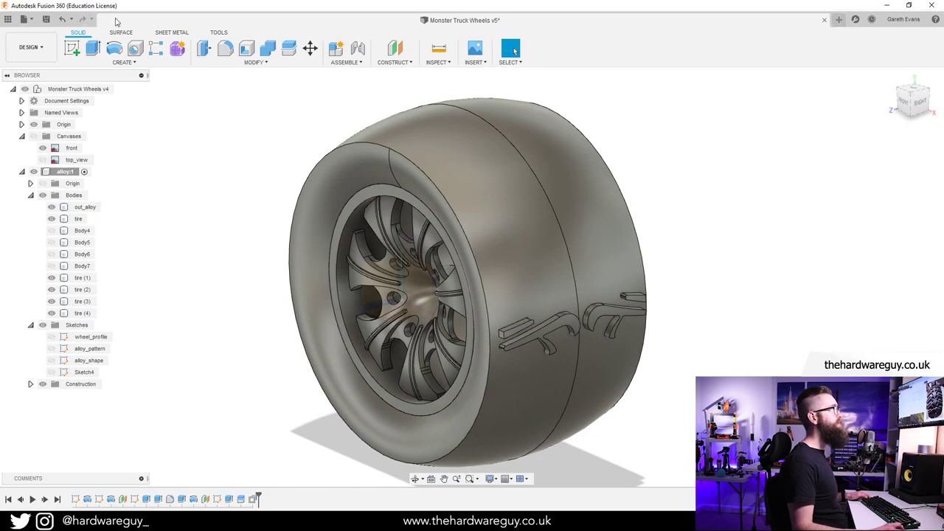
click(224, 49)
scroll(476, 244, up, 3)
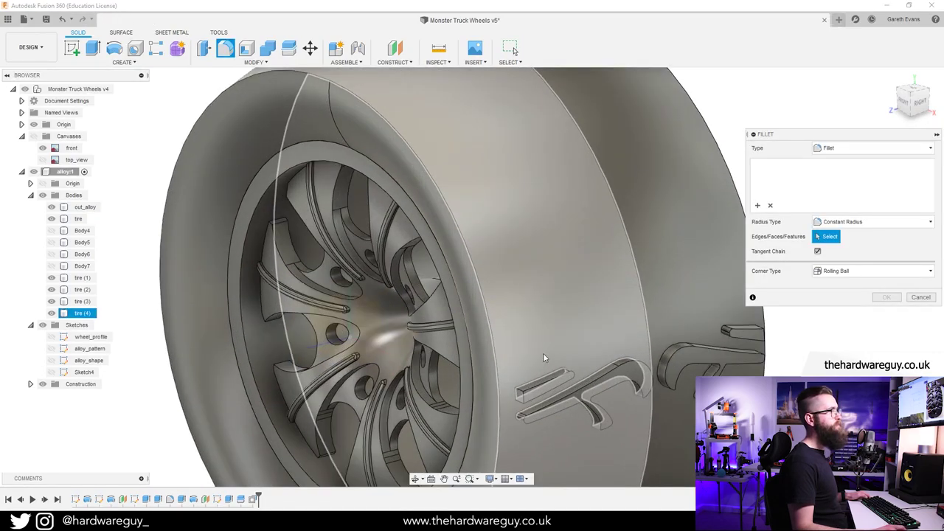
scroll(543, 352, down, 2)
middle_drag(586, 344, 548, 264)
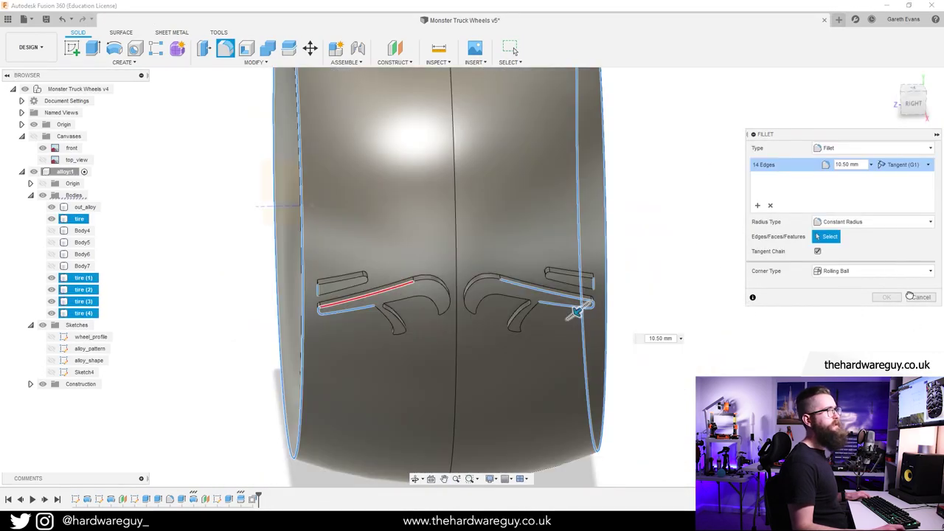
click(915, 300)
Open the name of the tread block sketch, Sketch4, for editing.
shift+middle_drag(700, 306, 635, 280)
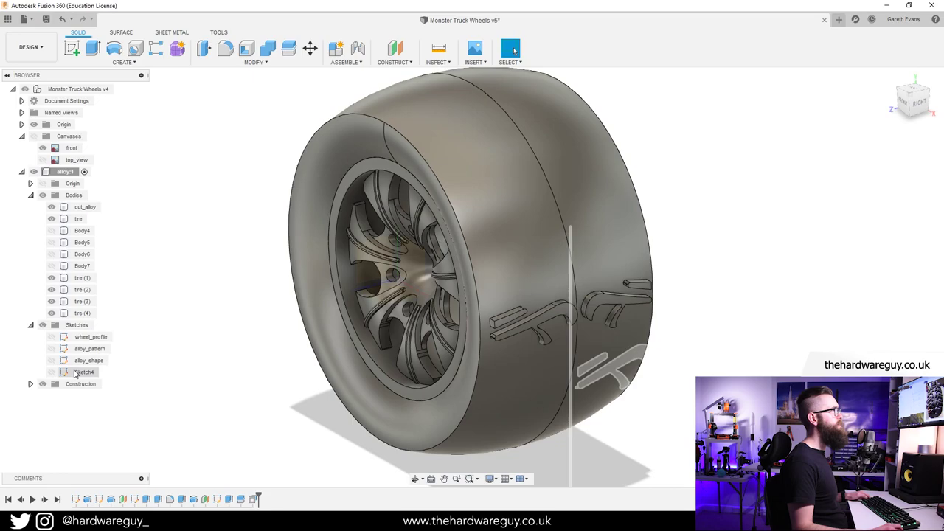
double_click(80, 373)
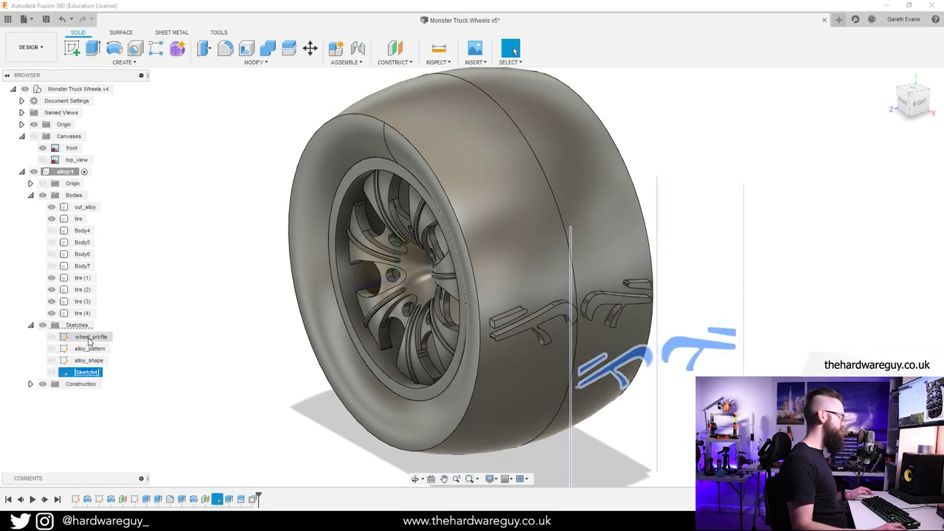
Rename the newest sketch as tire_tread and open it for editing.
text(tire_tread)
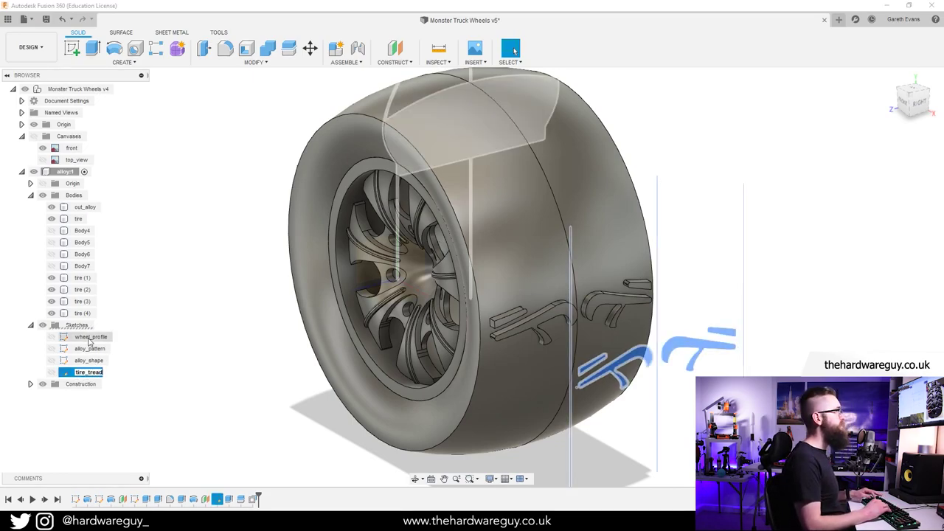
key(Return)
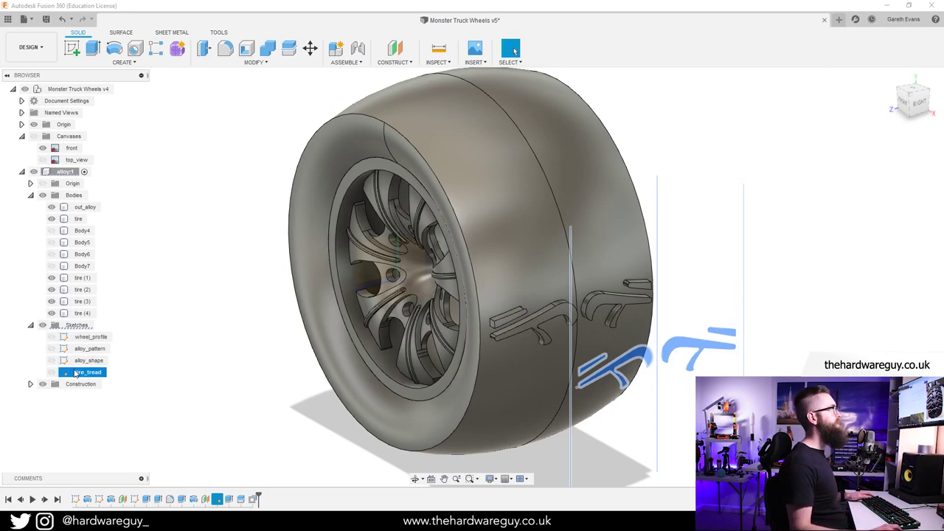
double_click(87, 372)
Delete the R0.75 and R1.00 radius dimensions at the outer end of the right-hand main tread shape.
scroll(533, 373, up, 1)
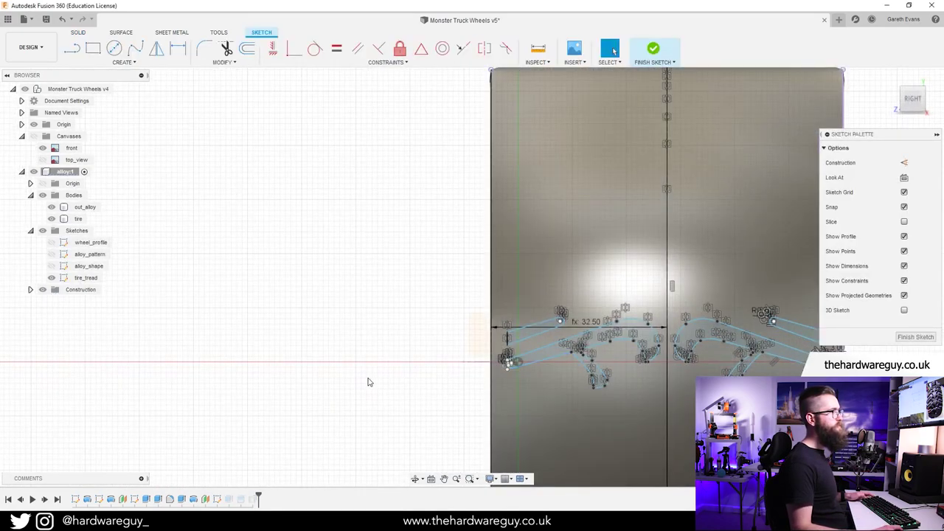
scroll(449, 384, up, 4)
scroll(486, 361, up, 2)
middle_drag(484, 357, 380, 356)
scroll(423, 352, up, 3)
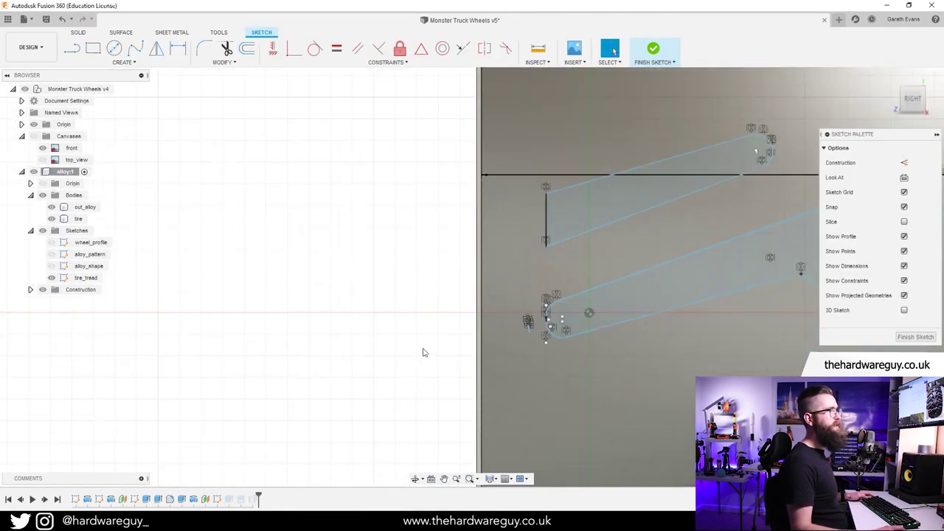
middle_drag(575, 370, 47, 364)
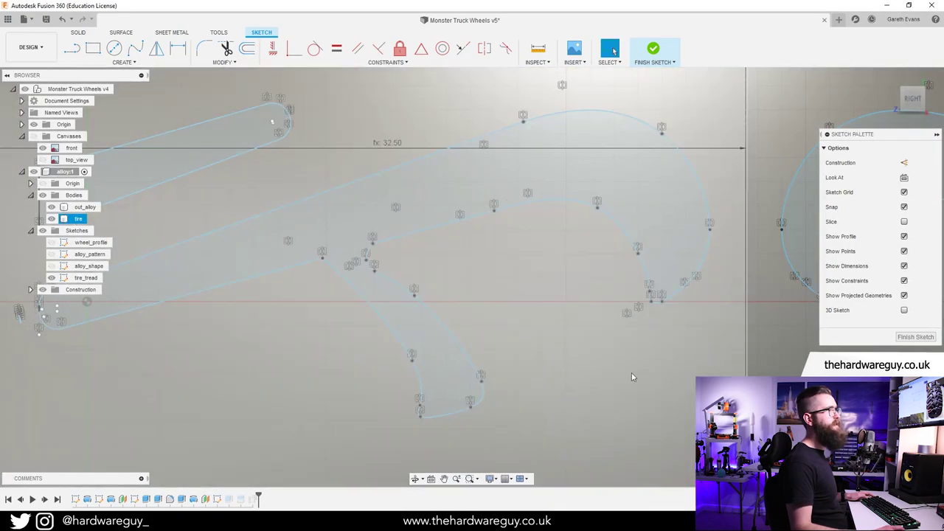
middle_drag(695, 362, 325, 350)
middle_drag(738, 332, 223, 298)
scroll(593, 248, up, 4)
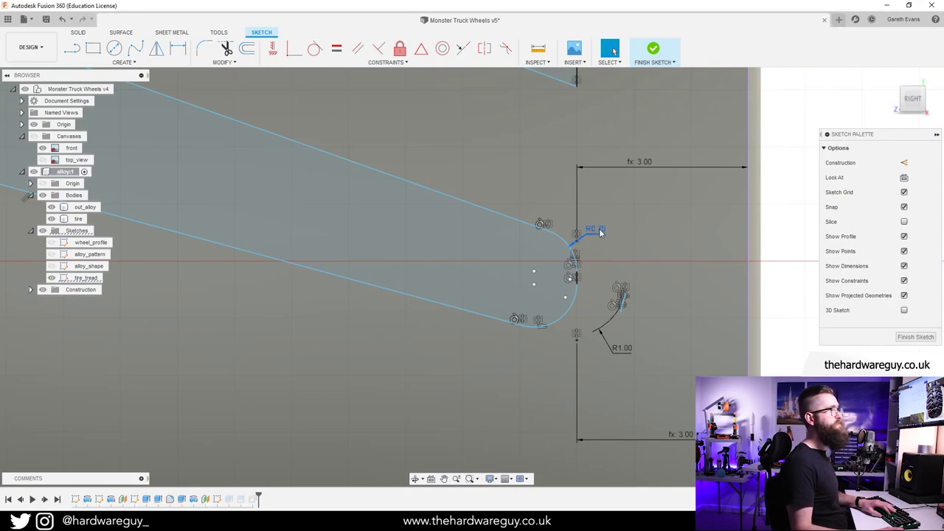
click(600, 232)
key(Delete)
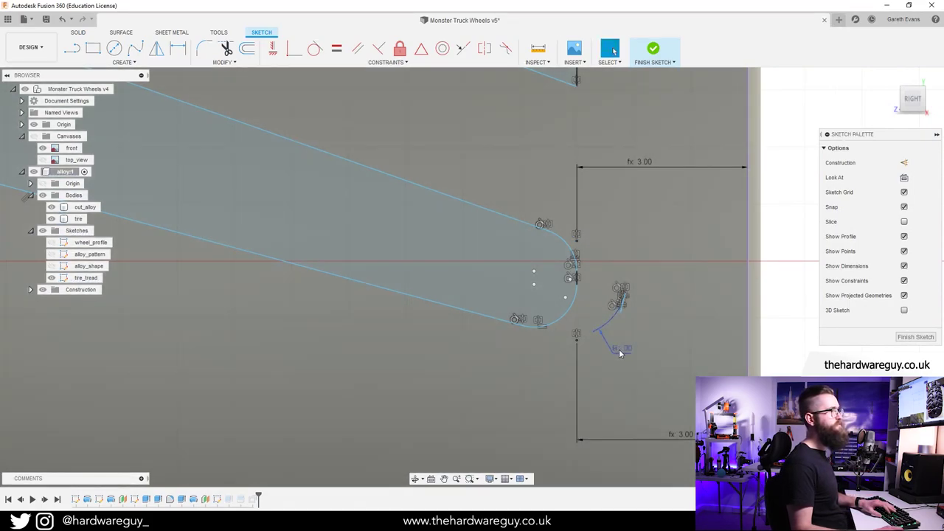
click(619, 349)
key(Delete)
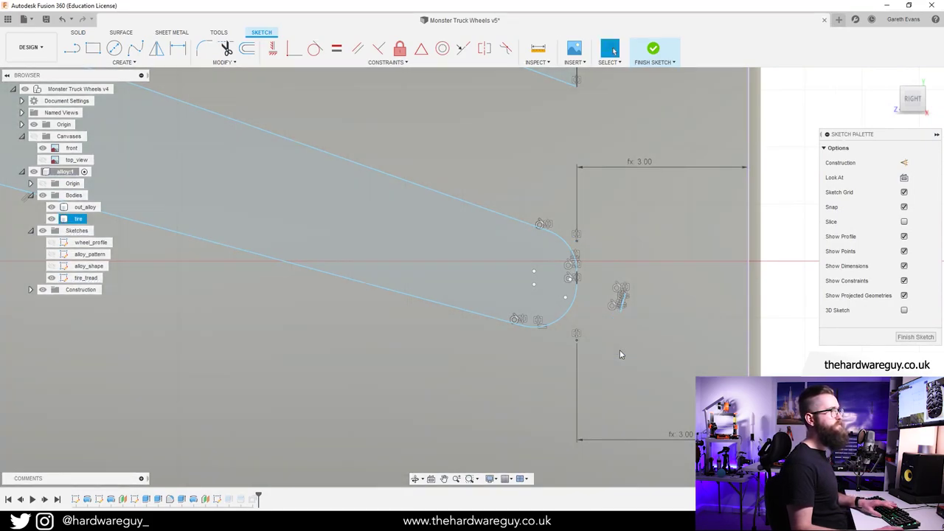
Trim away the rounded end arcs at the outer end of the right-hand main tread shape.
click(569, 314)
scroll(564, 324, down, 4)
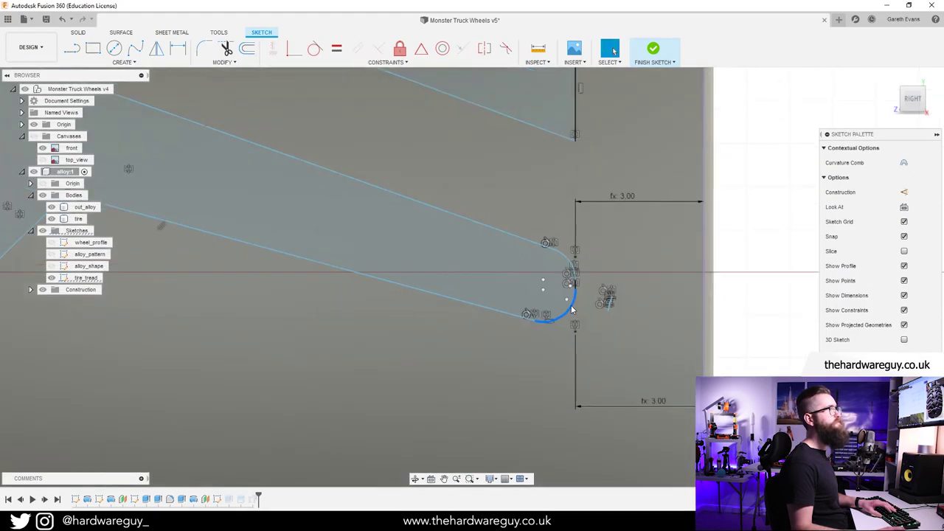
right_click(553, 339)
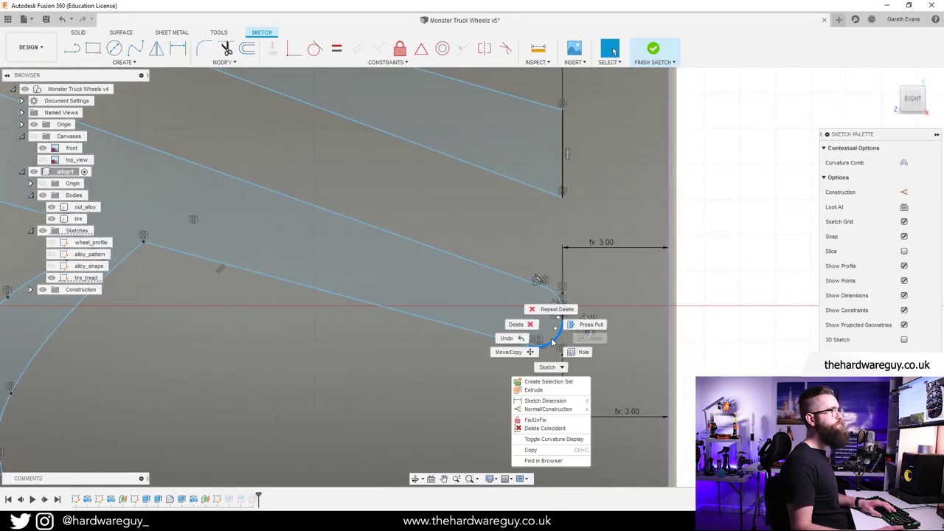
click(761, 250)
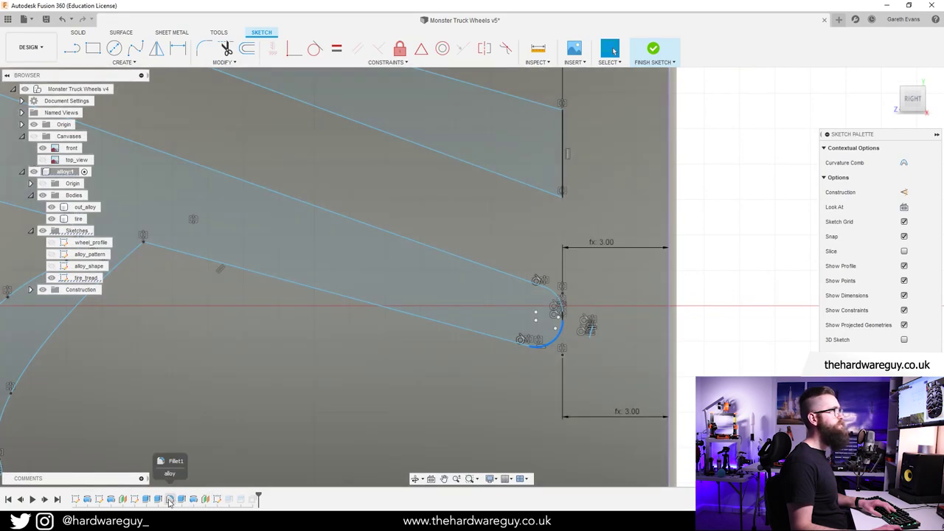
click(169, 500)
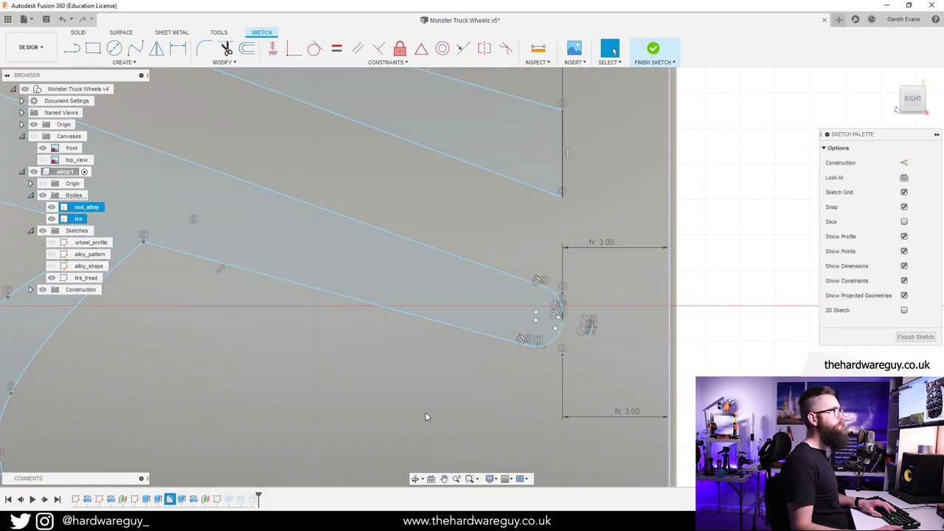
click(741, 365)
key(t)
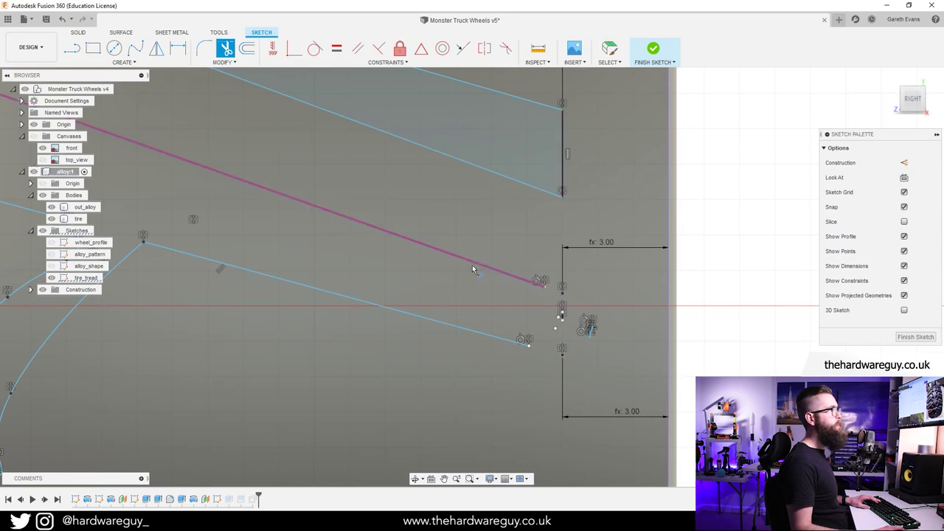
key(Escape)
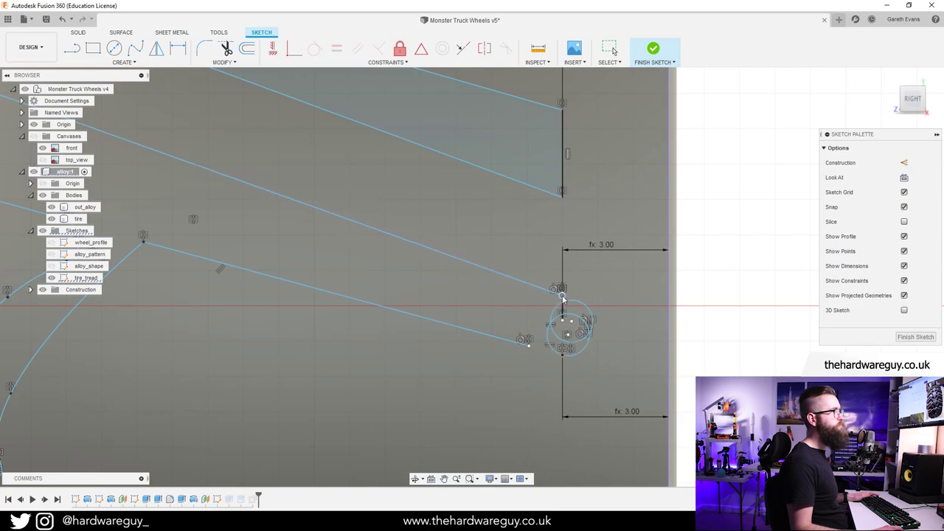
Undo the last move of the main tread shape's upper line endpoint.
scroll(542, 305, up, 3)
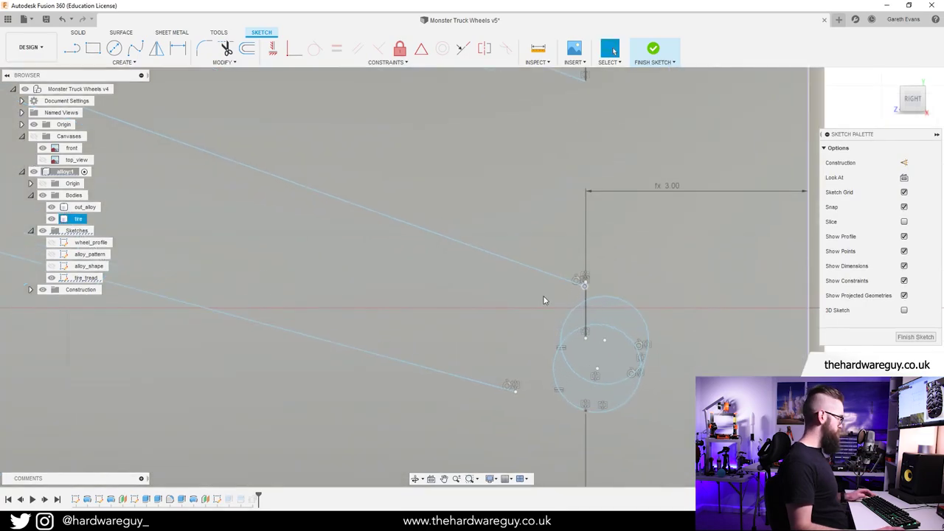
key(ctrl+z)
scroll(567, 295, down, 3)
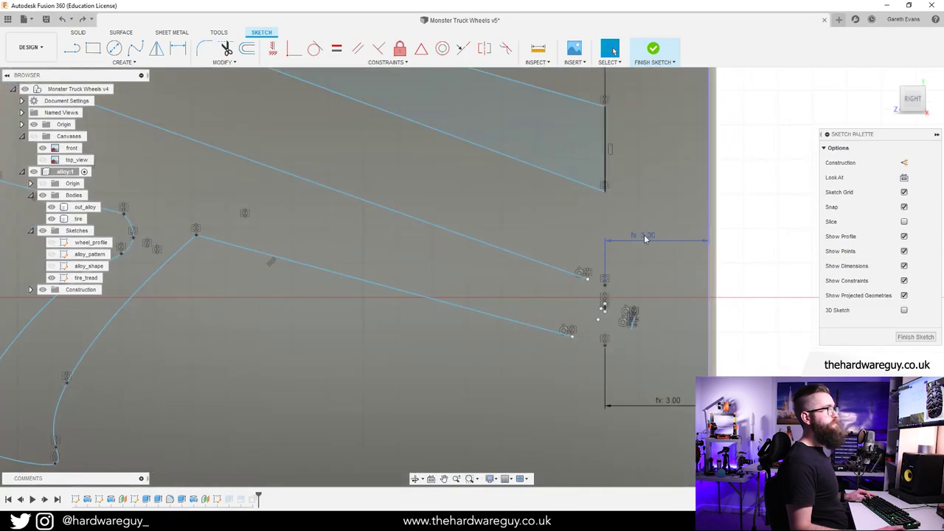
Delete the two 3.00 edge-offset dimensions and the leftover points and geometry at the main tread shape's open end.
key(Delete)
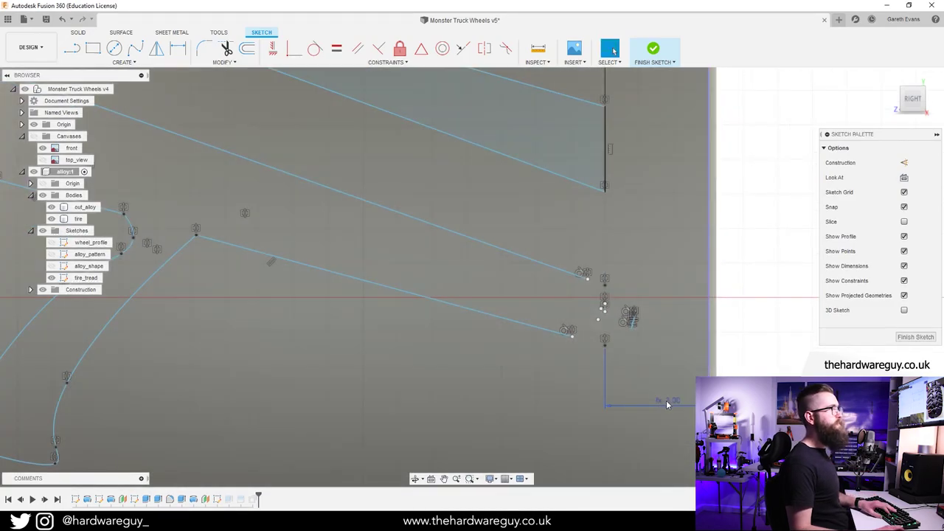
click(667, 402)
key(Delete)
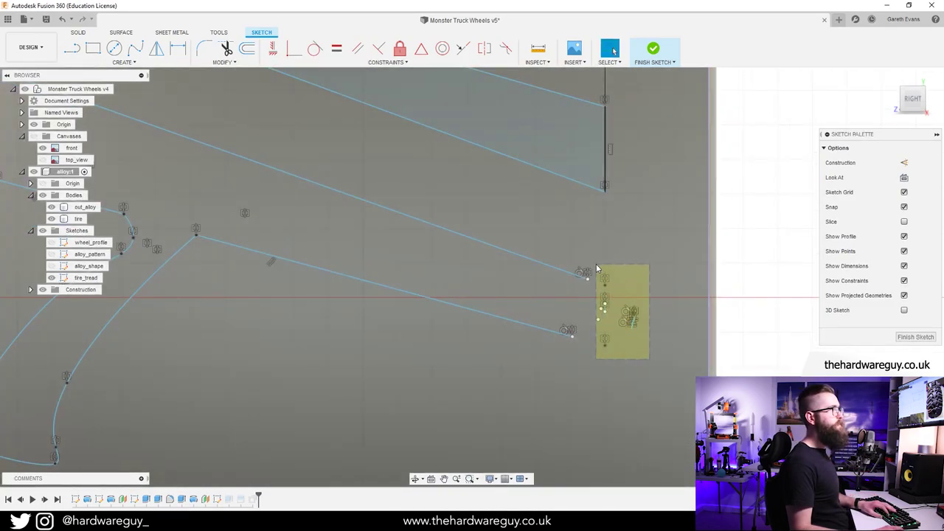
drag(597, 265, 603, 287)
key(Delete)
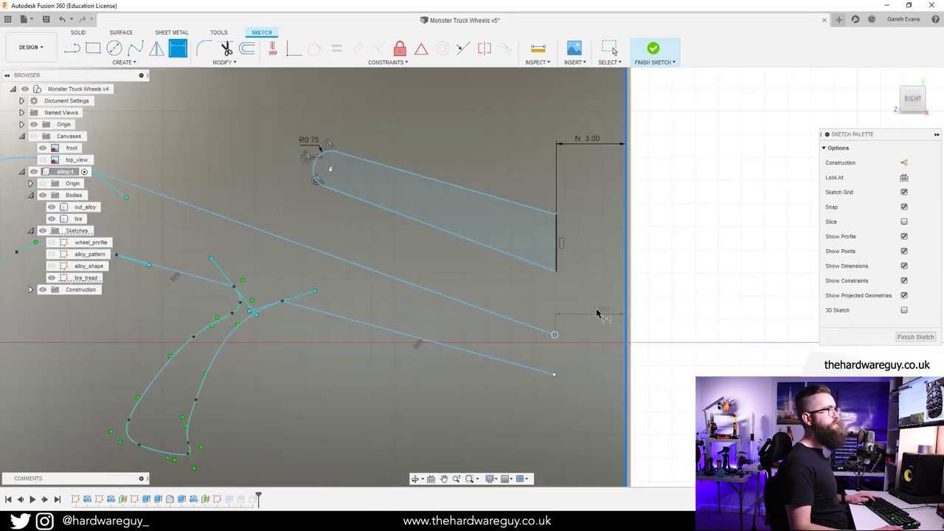
Dimension both open line ends from the tire edge using tread_edge_offset, and close the shape with a vertical line.
click(596, 310)
text(t)
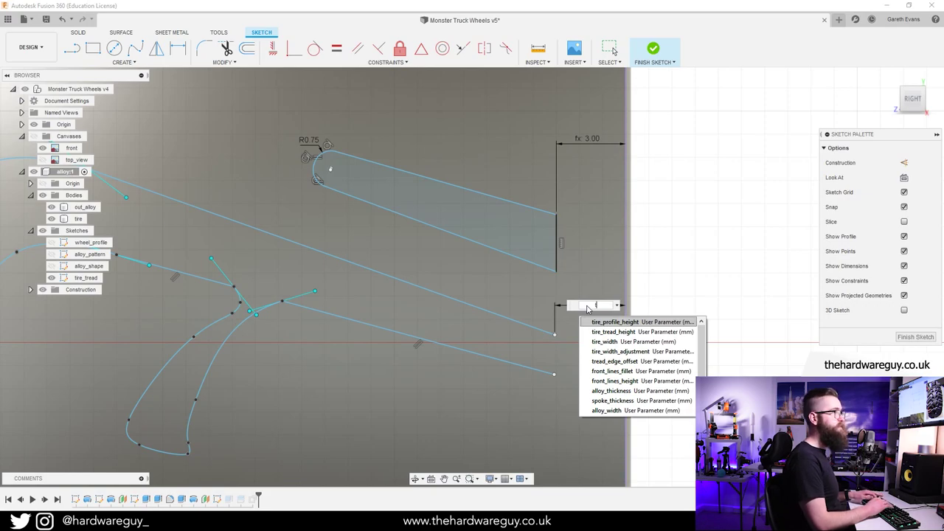
text(rea)
key(Return)
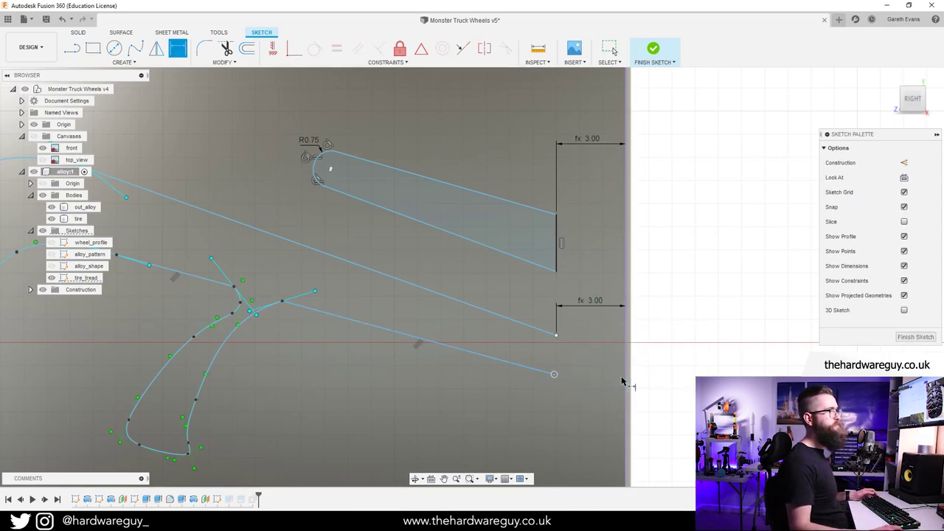
click(597, 413)
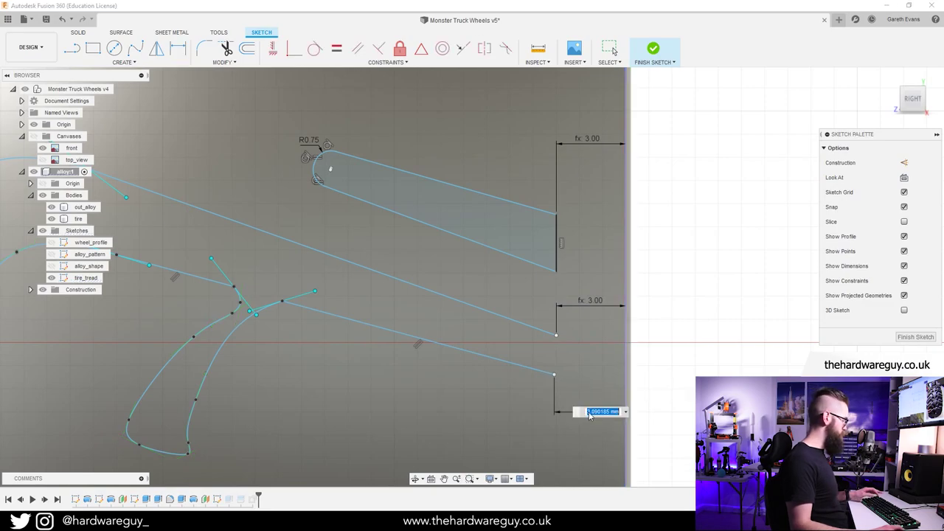
text(tread_edge_offset)
key(Return)
key(Return)
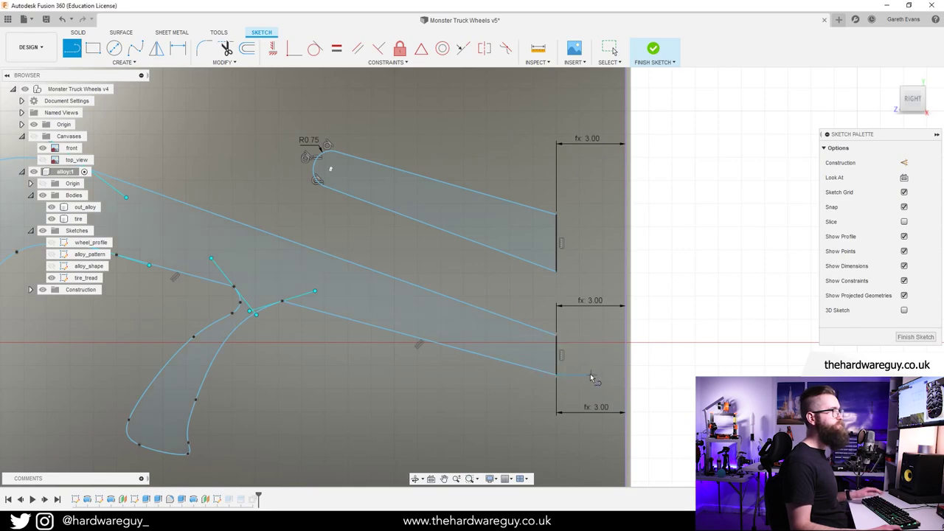
Mirror all the right-hand tread shapes about the vertical centre line of the tire.
scroll(679, 377, down, 5)
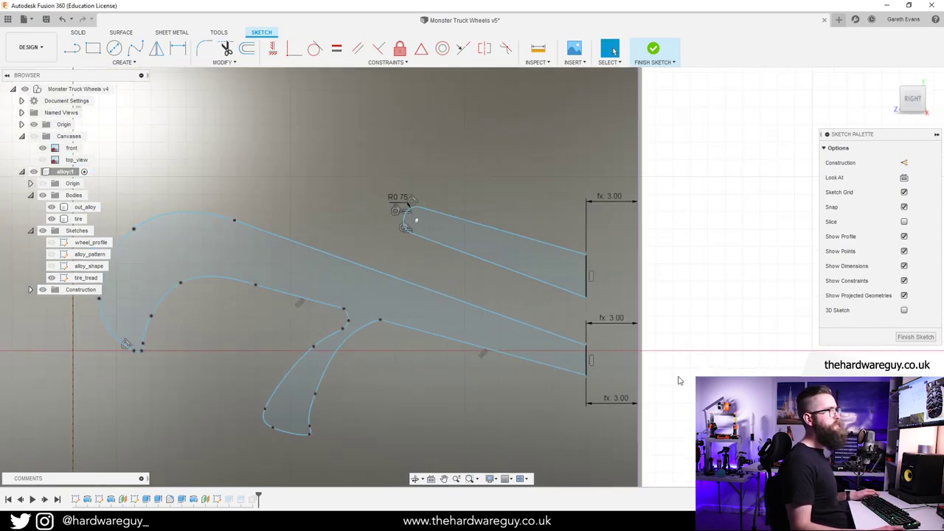
scroll(581, 396, down, 3)
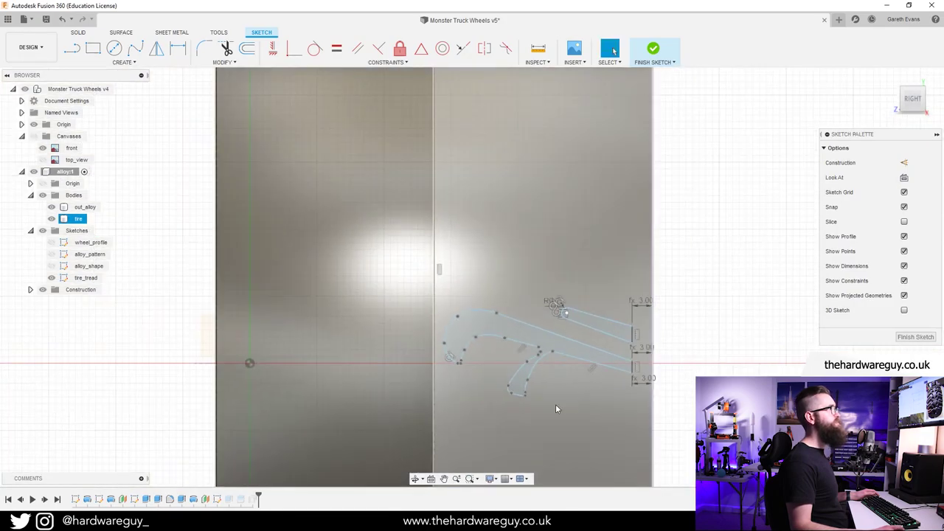
click(124, 62)
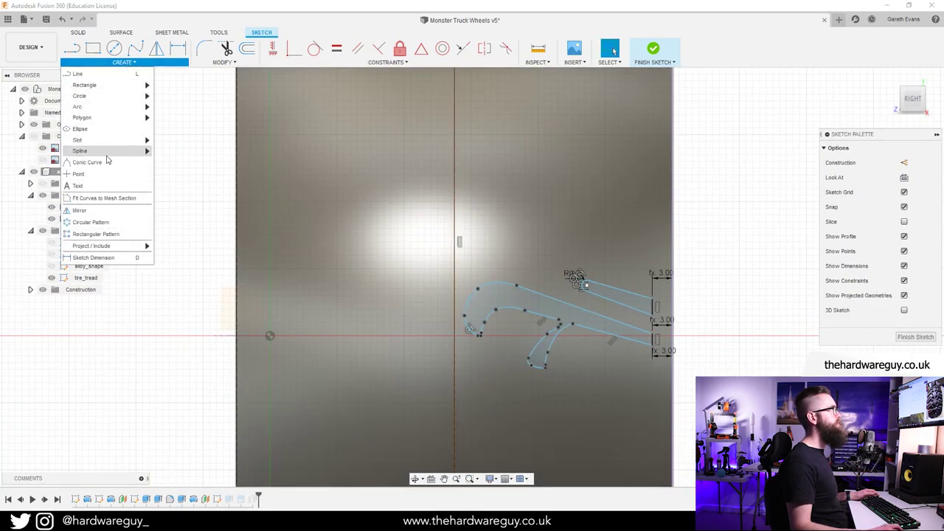
click(144, 198)
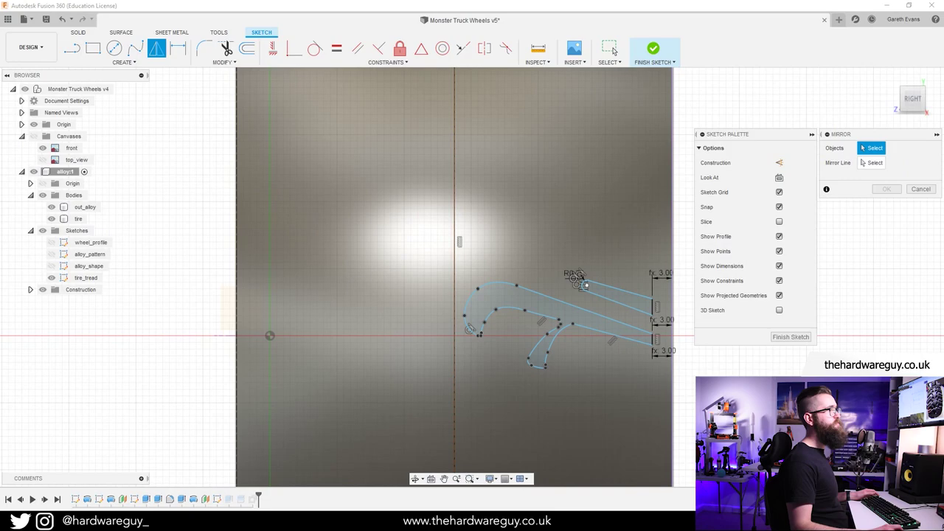
mouse_move(692, 418)
mouse_down()
mouse_move(558, 312)
mouse_move(457, 249)
mouse_up()
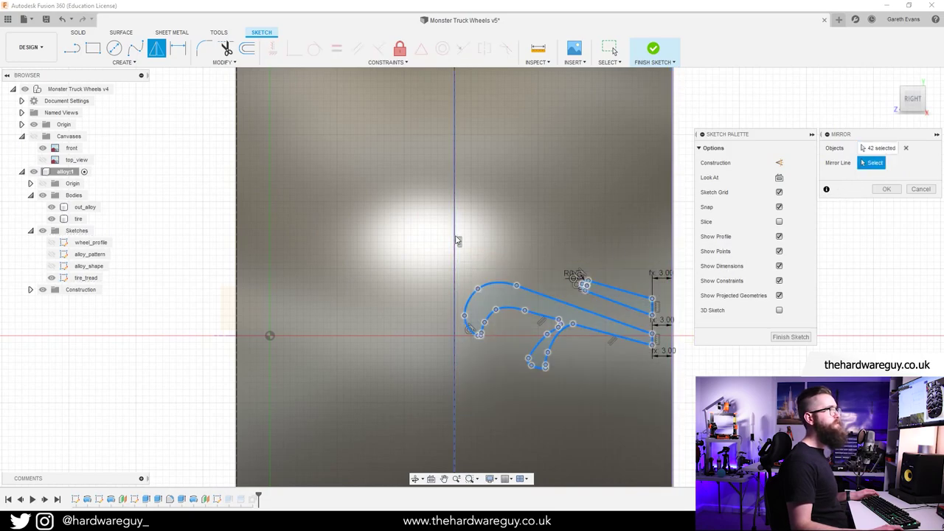
click(456, 241)
click(887, 189)
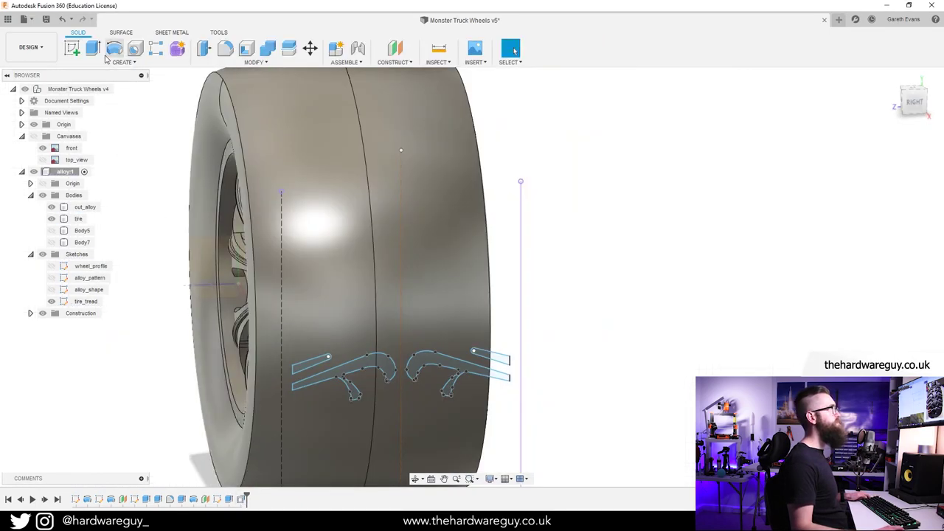
Extrude the four tread profiles 50 mm towards the tire as new bodies and hide the tire_tread sketch.
click(93, 49)
click(308, 367)
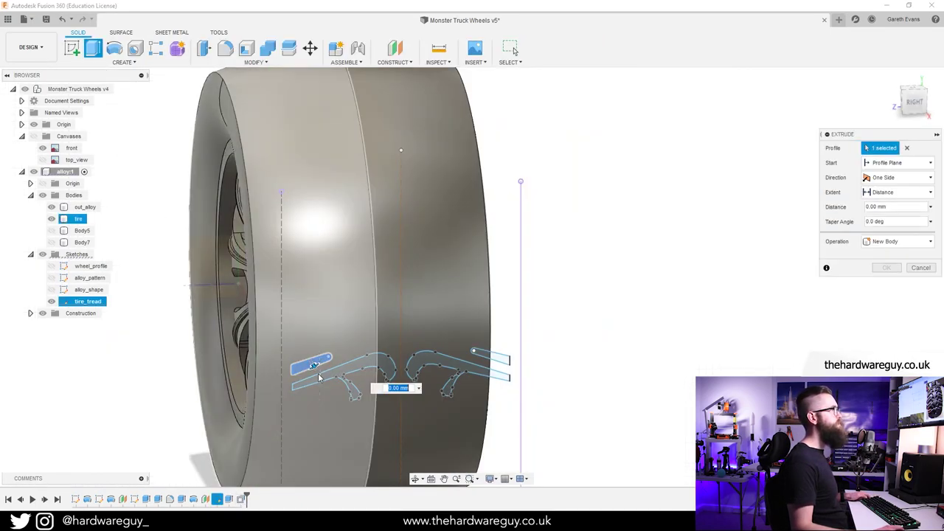
click(450, 369)
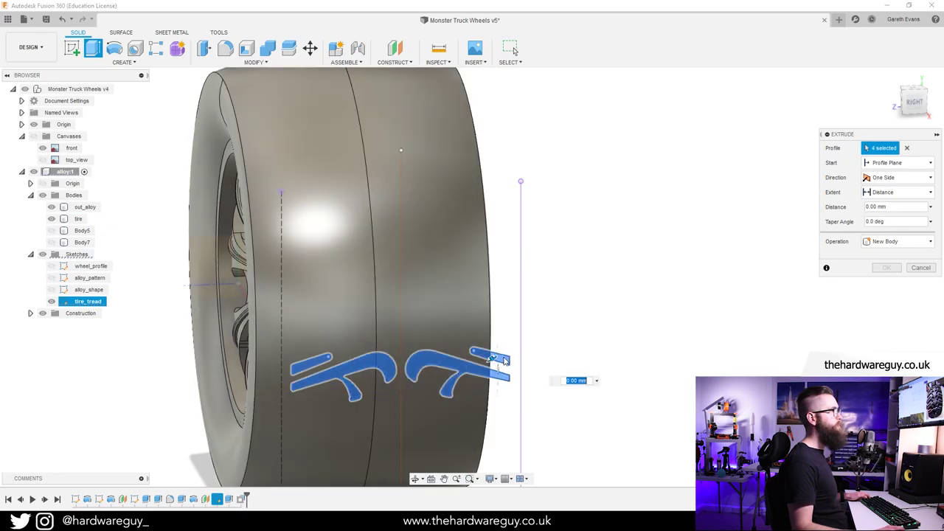
shift+middle_drag(578, 339, 620, 333)
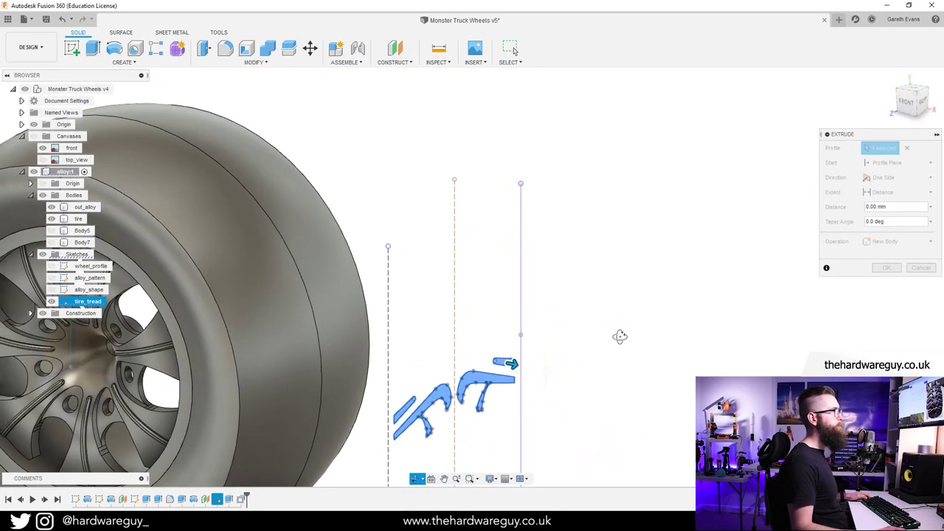
drag(514, 364, 339, 330)
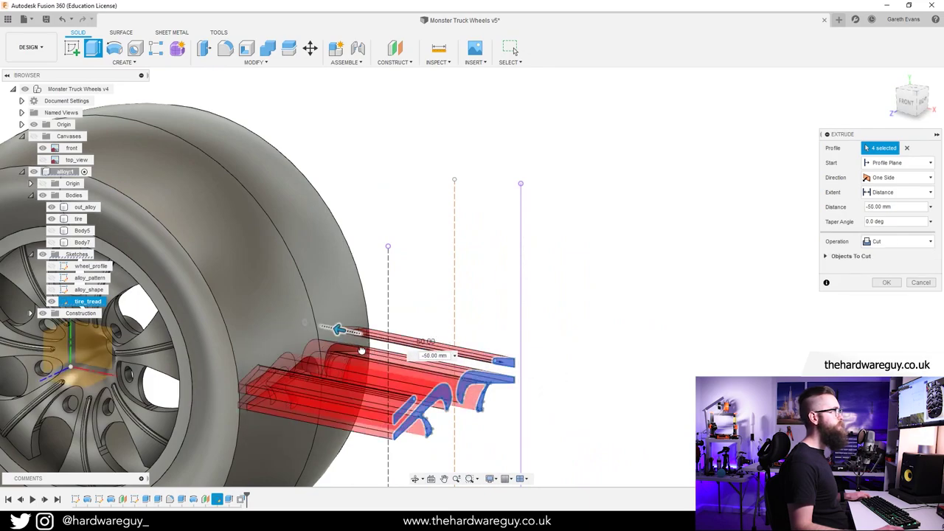
shift+middle_drag(221, 336, 278, 399)
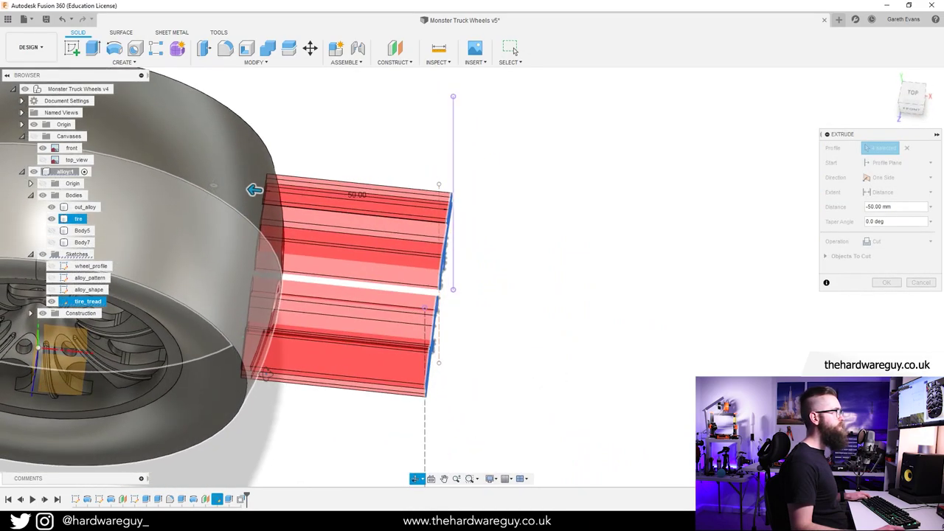
click(887, 242)
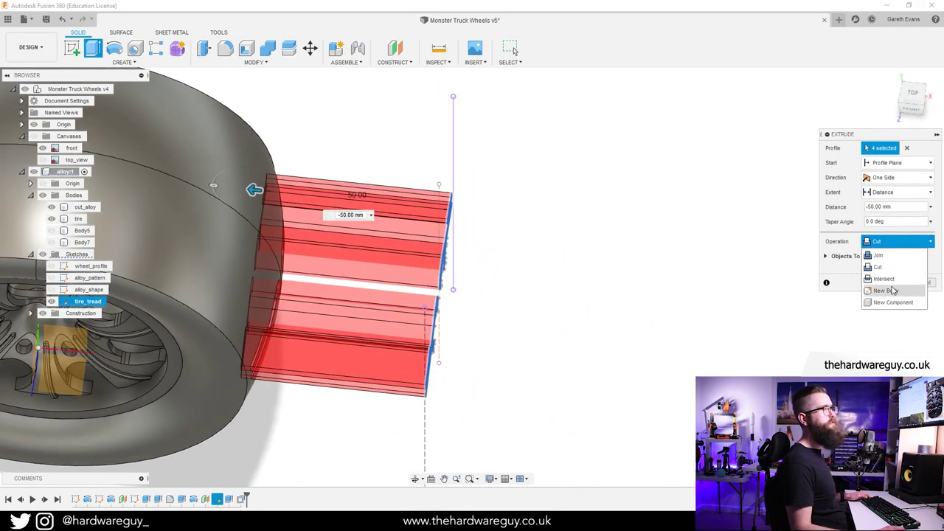
click(892, 291)
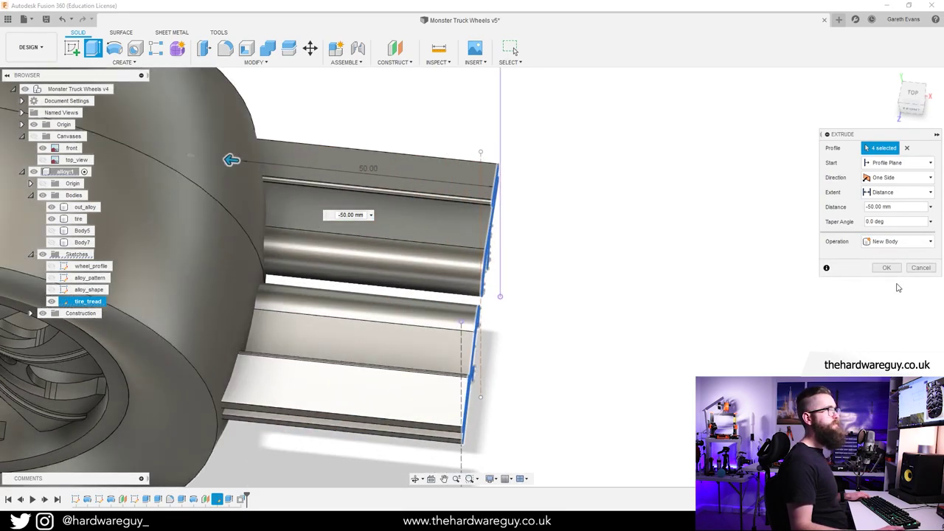
click(887, 268)
shift+middle_drag(727, 325, 677, 295)
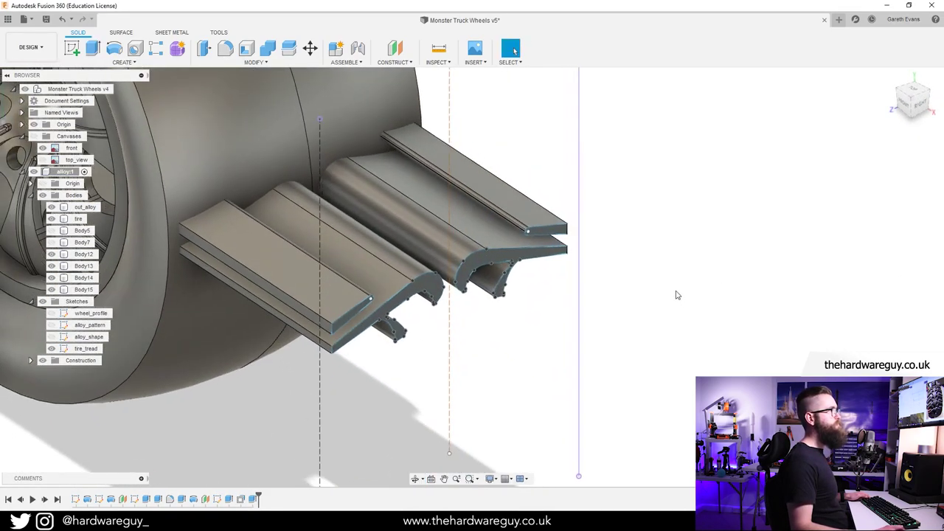
click(52, 348)
Split the tire body using the four extruded tread bodies as splitting tools.
scroll(174, 363, down, 3)
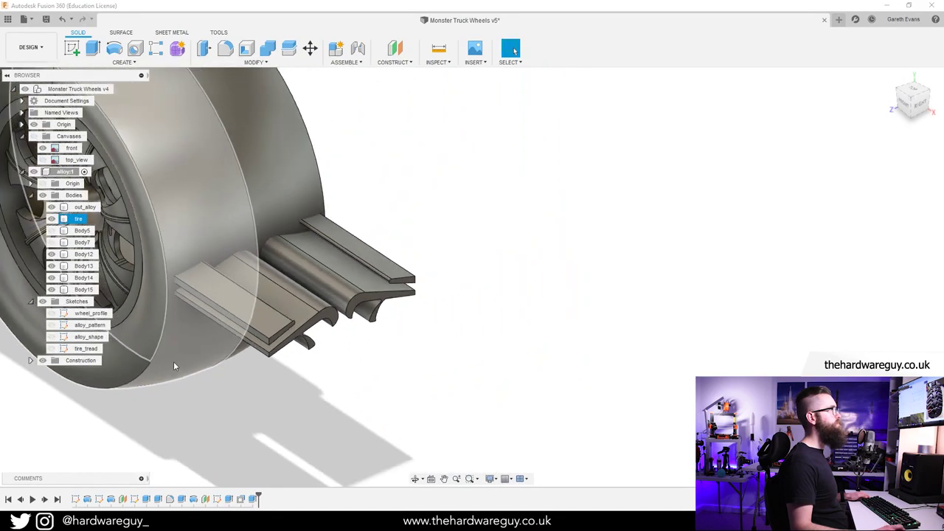
middle_drag(174, 363, 303, 429)
key(Escape)
click(254, 62)
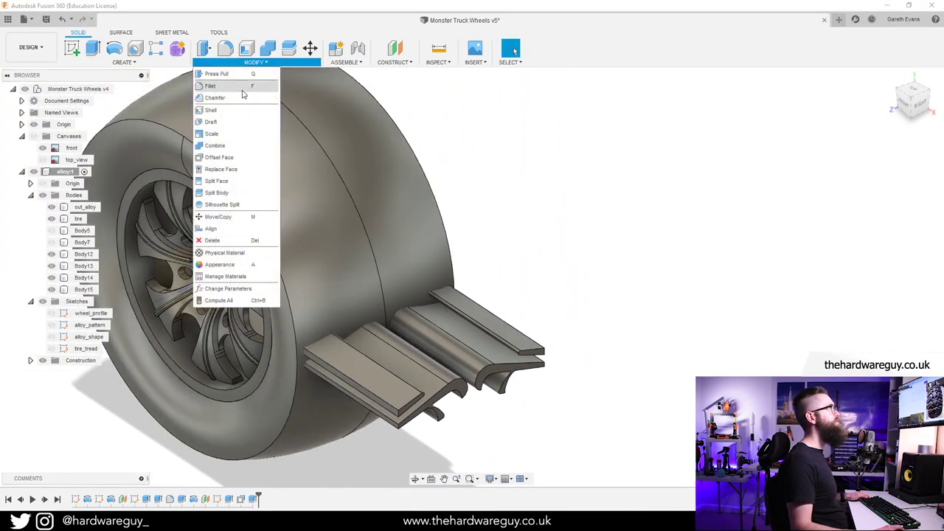
click(217, 193)
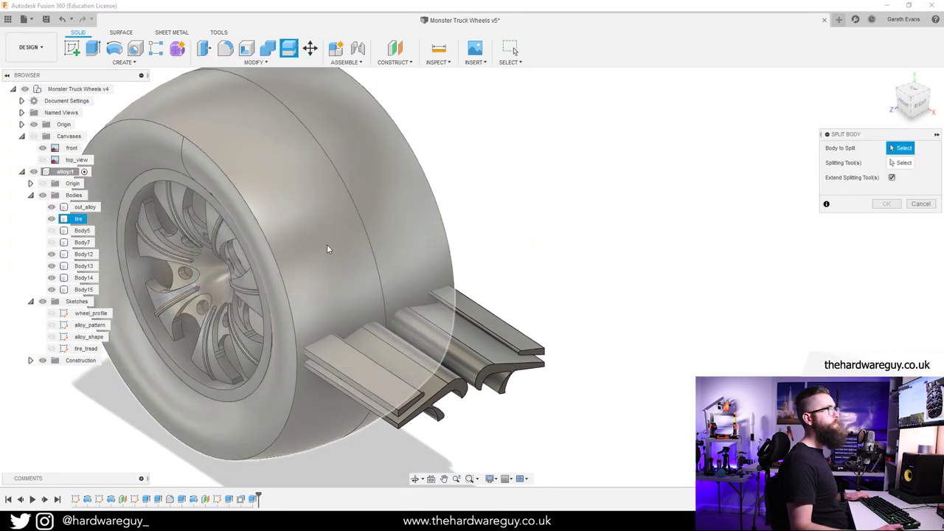
click(324, 242)
shift+middle_drag(325, 242, 103, 274)
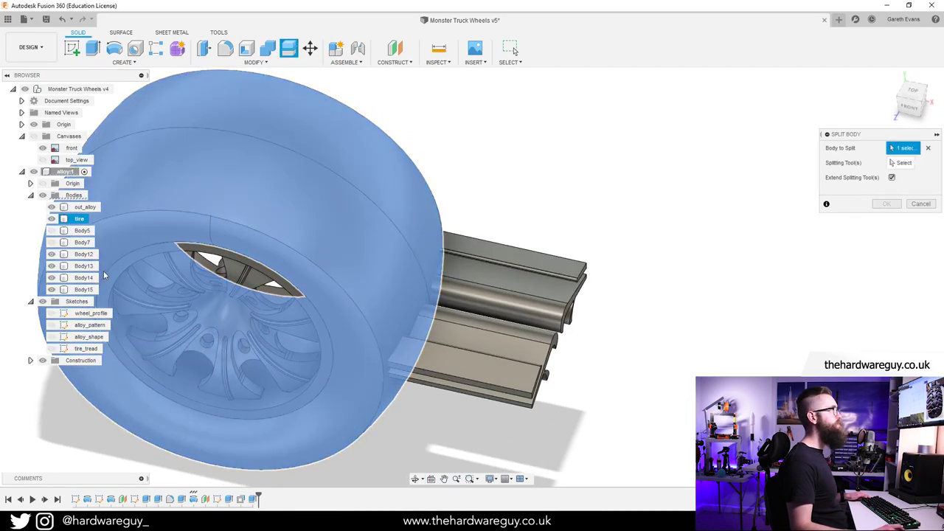
click(83, 254)
click(83, 266)
click(82, 277)
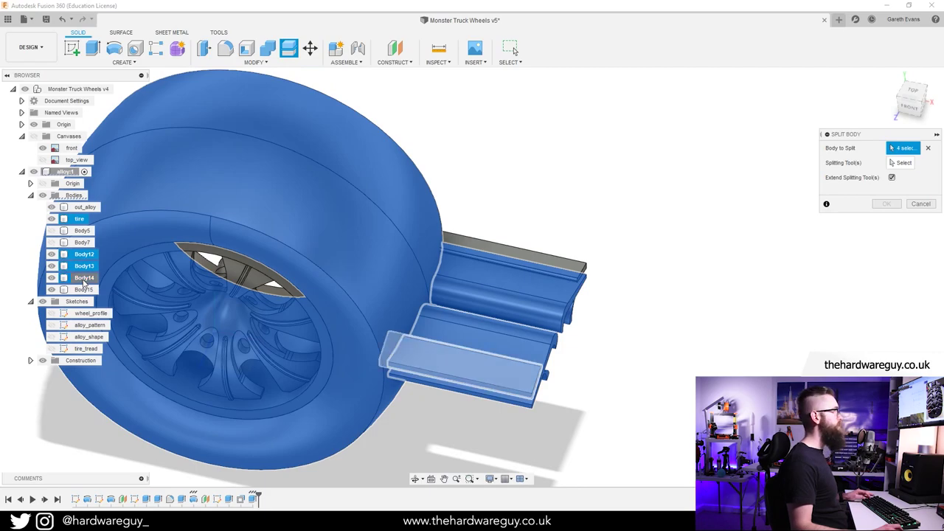
click(929, 148)
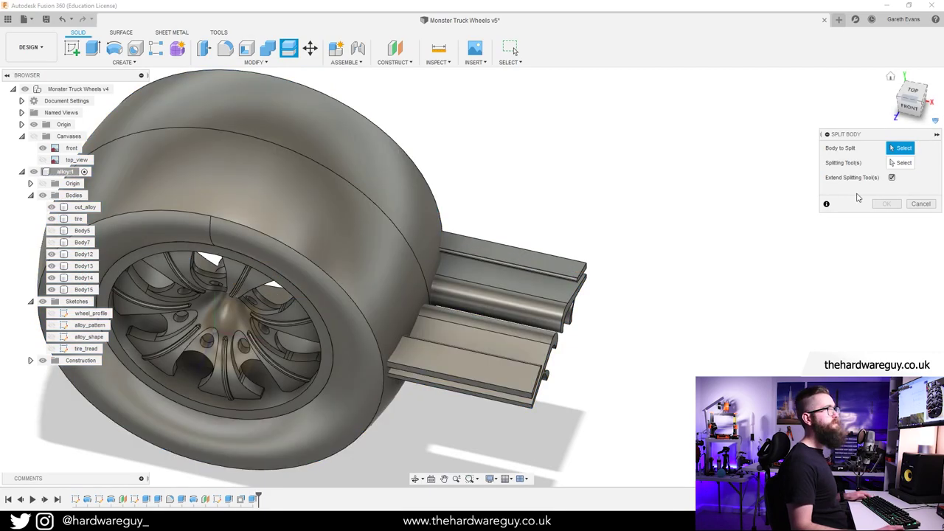
click(333, 216)
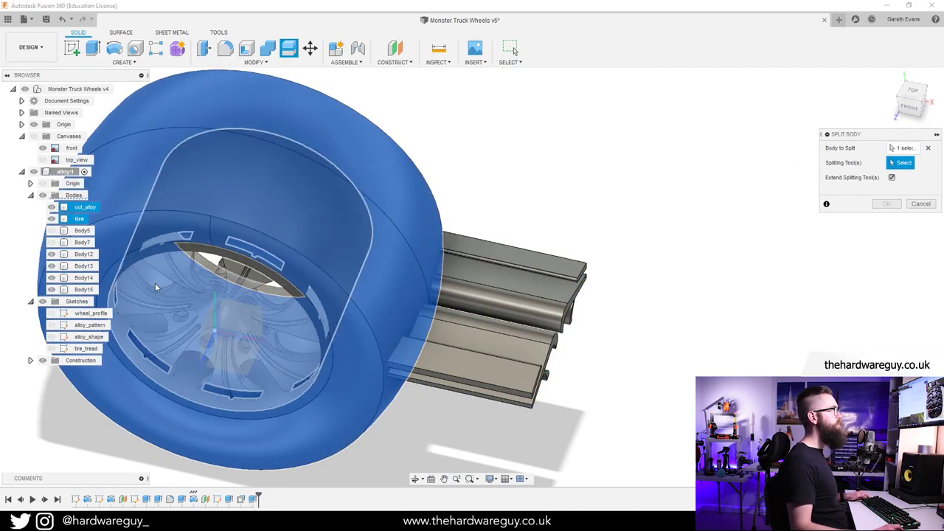
click(83, 254)
click(80, 269)
click(82, 278)
click(82, 289)
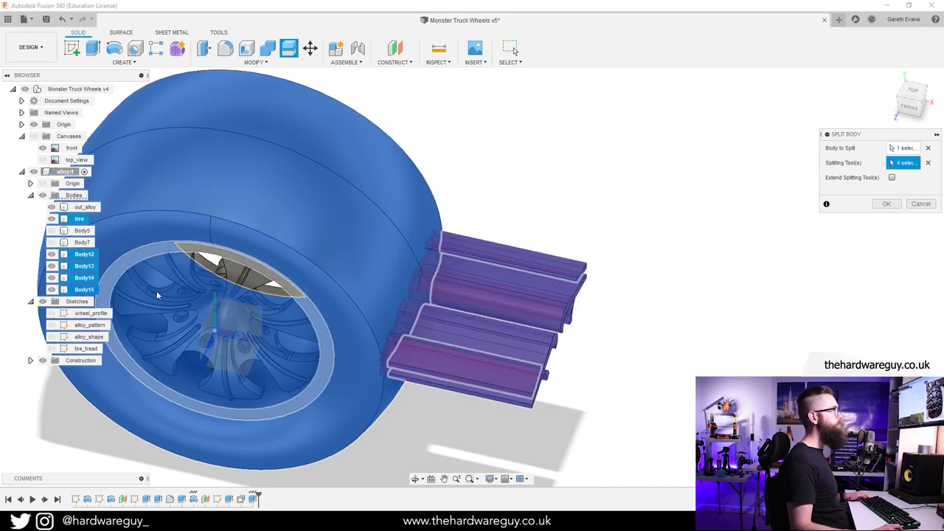
shift+middle_drag(667, 320, 649, 308)
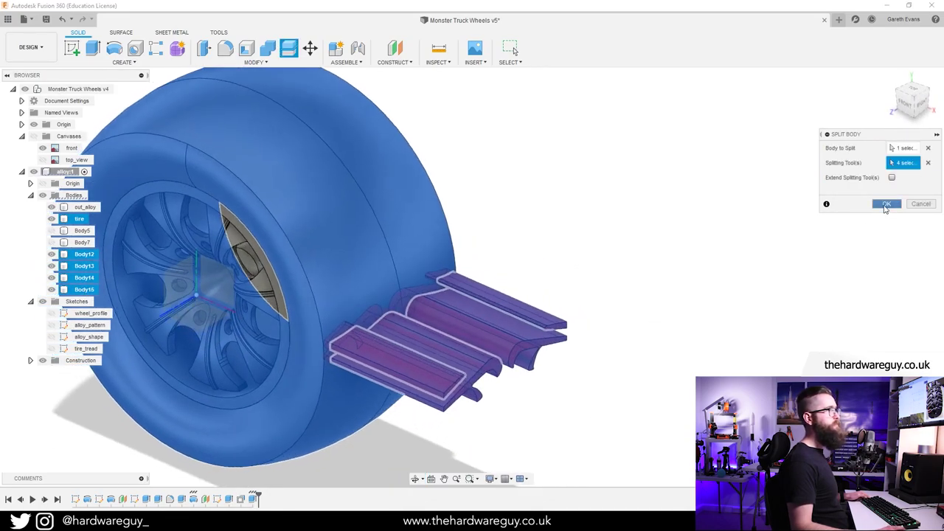
click(886, 204)
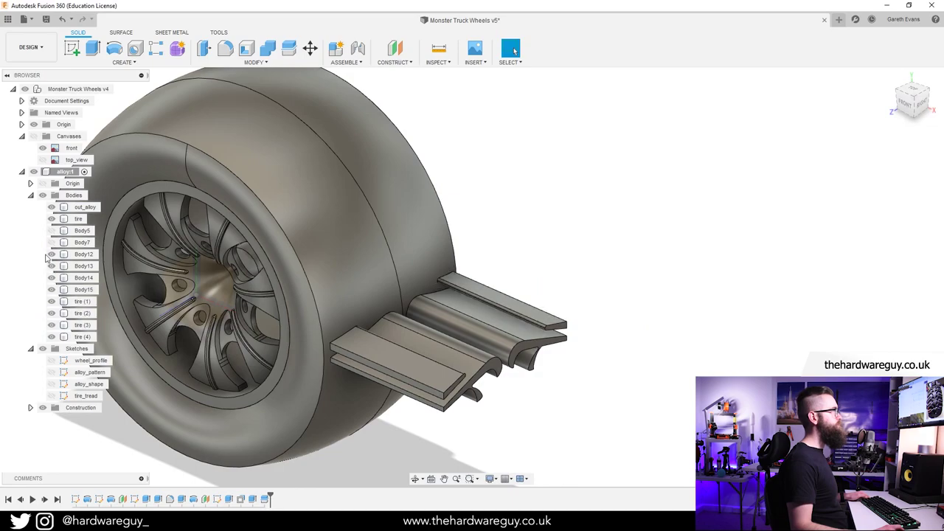
Hide the four extruded tread bodies Body12, Body13, Body14 and Body15.
click(51, 254)
click(52, 265)
click(52, 277)
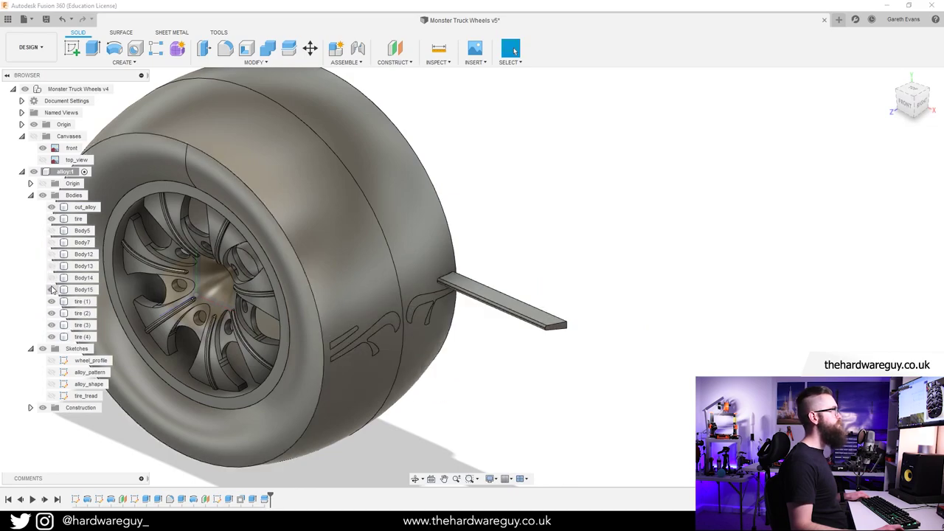
click(52, 290)
shift+middle_drag(473, 320, 668, 289)
scroll(399, 299, up, 3)
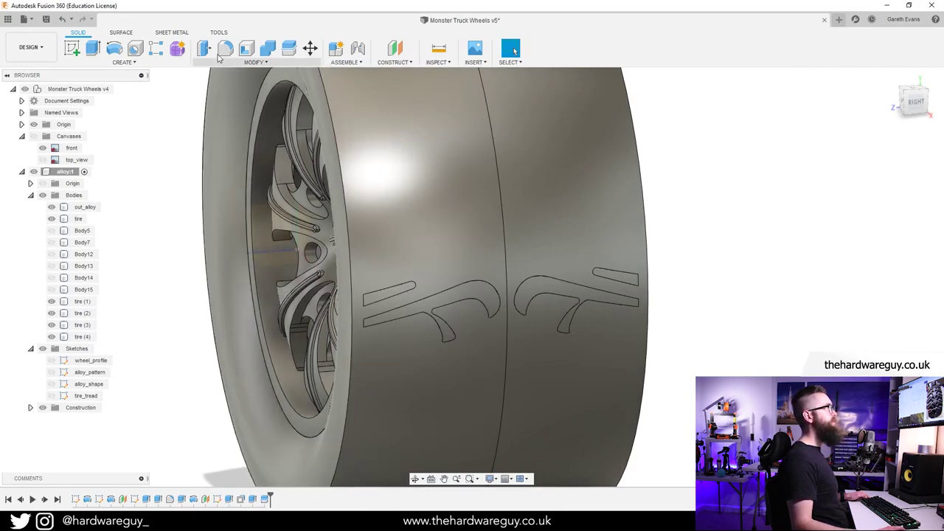
click(225, 48)
click(389, 295)
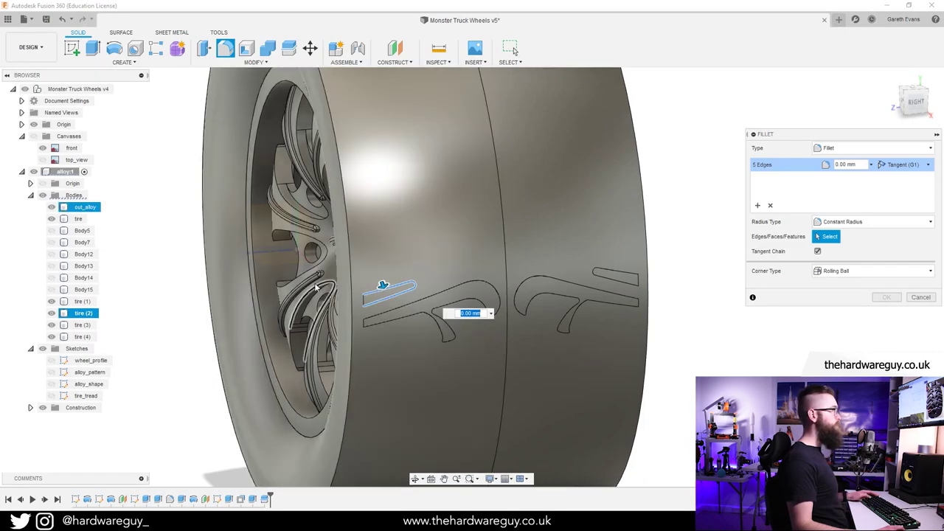
key(Escape)
Offset the outer faces of the four split tread pieces by the tire_tread_height parameter using Press Pull.
click(204, 48)
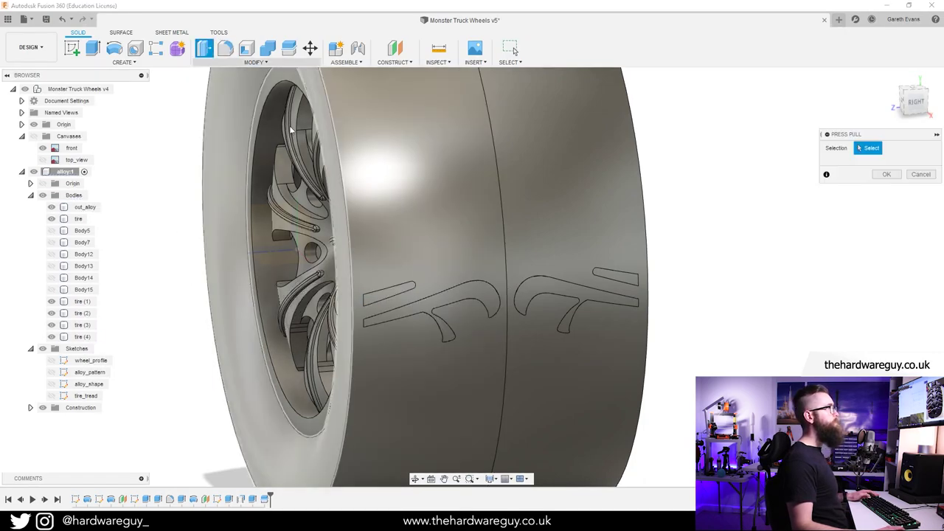
click(374, 298)
click(466, 303)
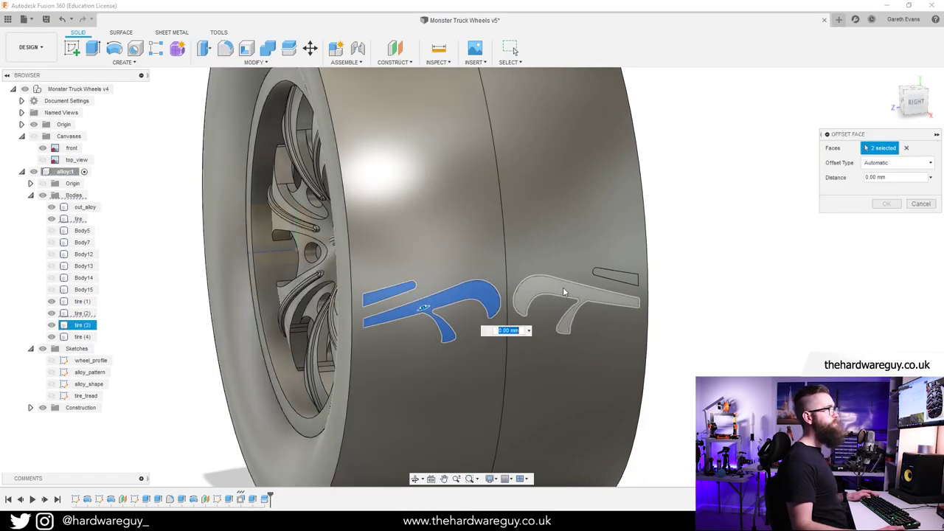
click(563, 288)
click(623, 278)
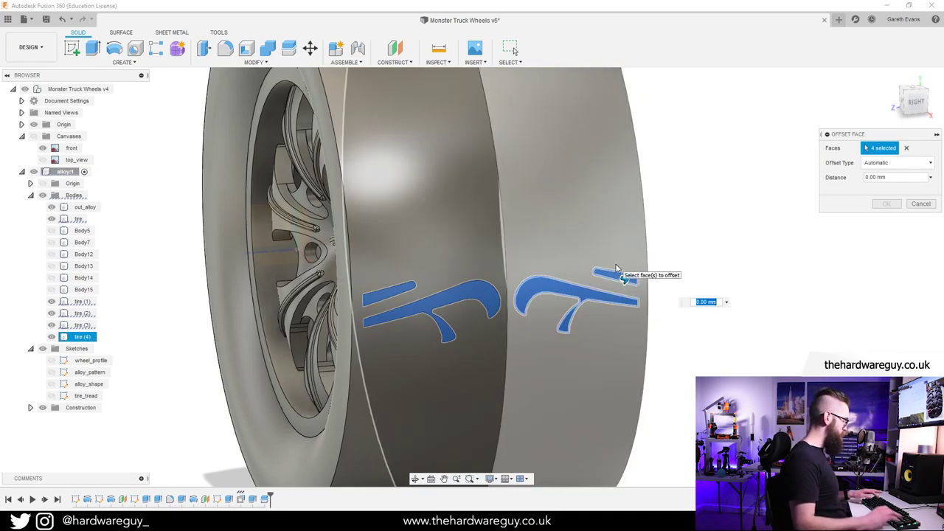
text(tire)
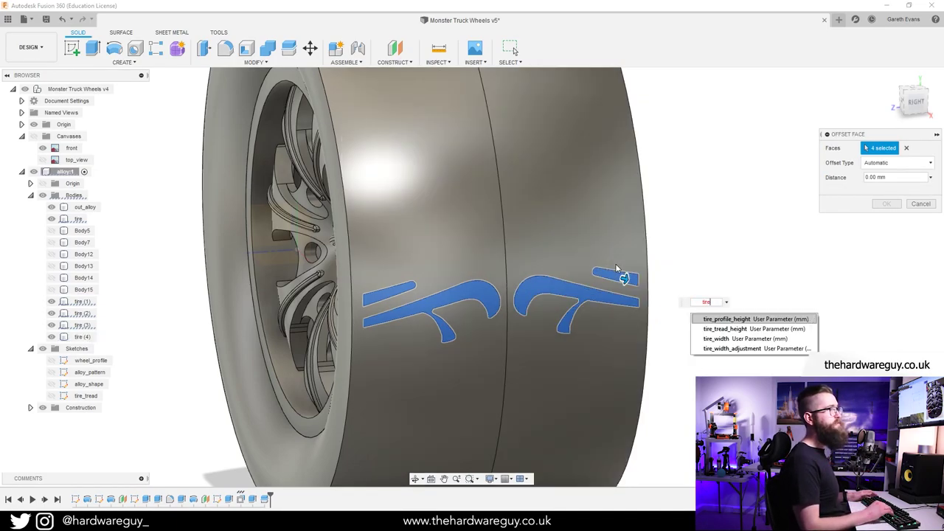
key(Down)
key(Return)
key(Return)
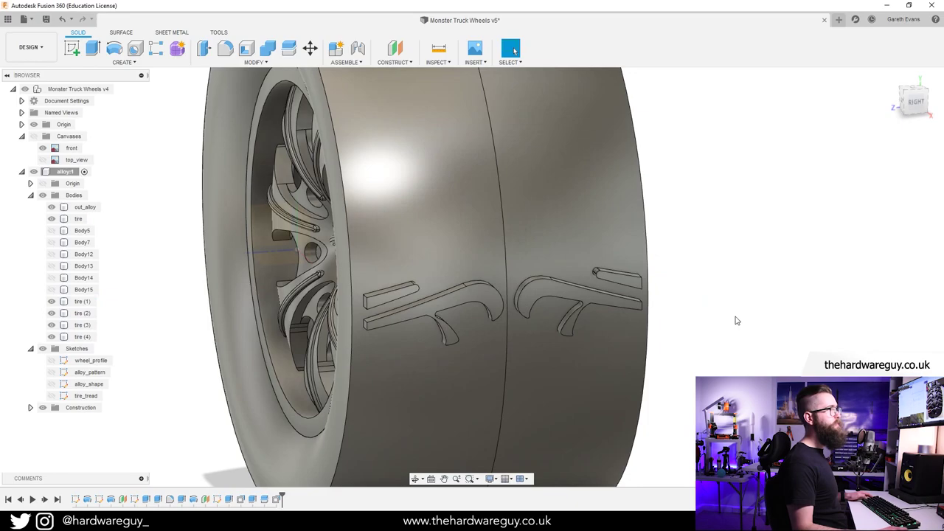
Begin a fillet selection with the tire's circular front edge and the outer-end corner edges of the two front tread pieces.
shift+middle_drag(735, 320, 755, 336)
scroll(752, 334, down, 3)
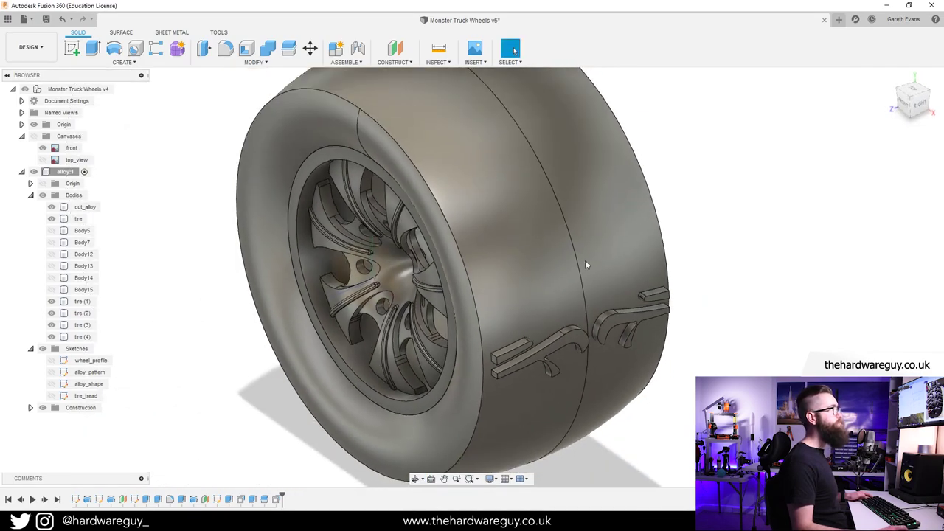
click(225, 49)
scroll(457, 334, up, 5)
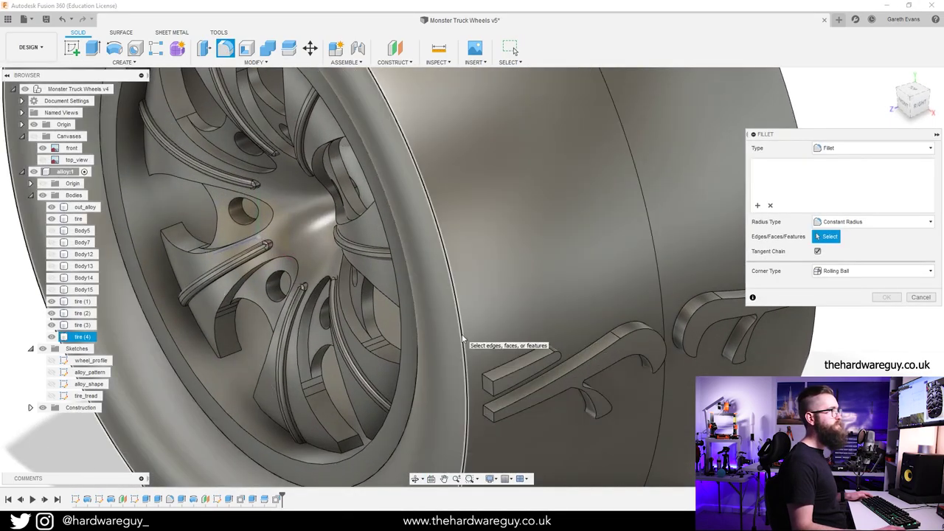
click(463, 339)
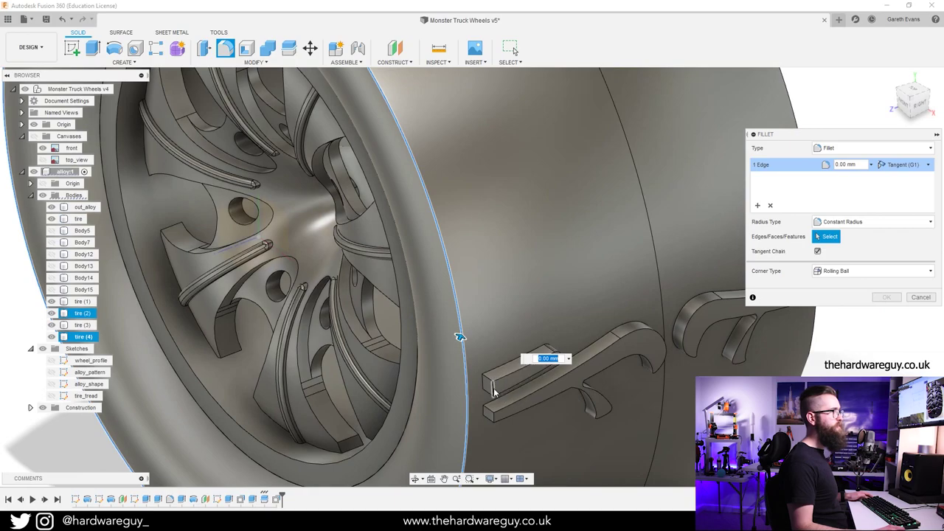
click(503, 421)
Add the outer-end corner edges of the two rear tread pieces to the fillet selection.
scroll(555, 254, down, 4)
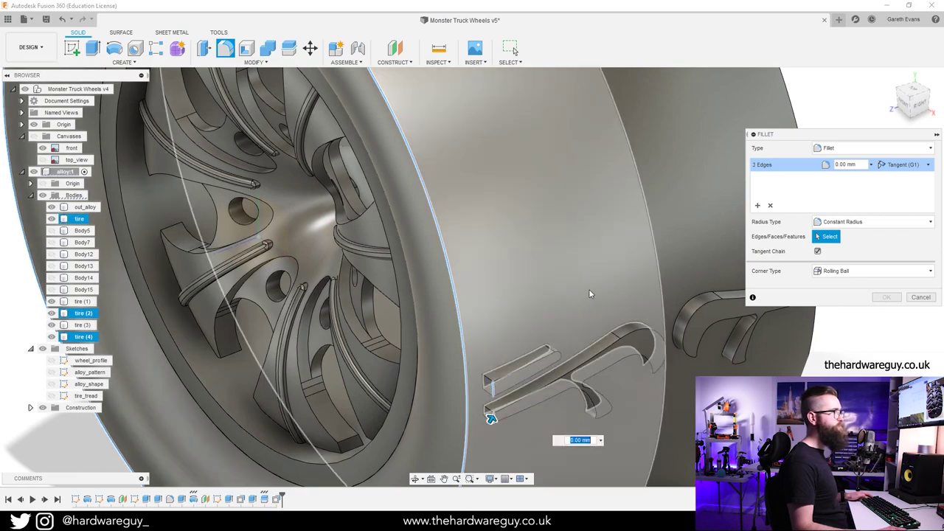
middle_drag(555, 254, 375, 255)
shift+middle_drag(584, 230, 523, 224)
scroll(554, 303, up, 3)
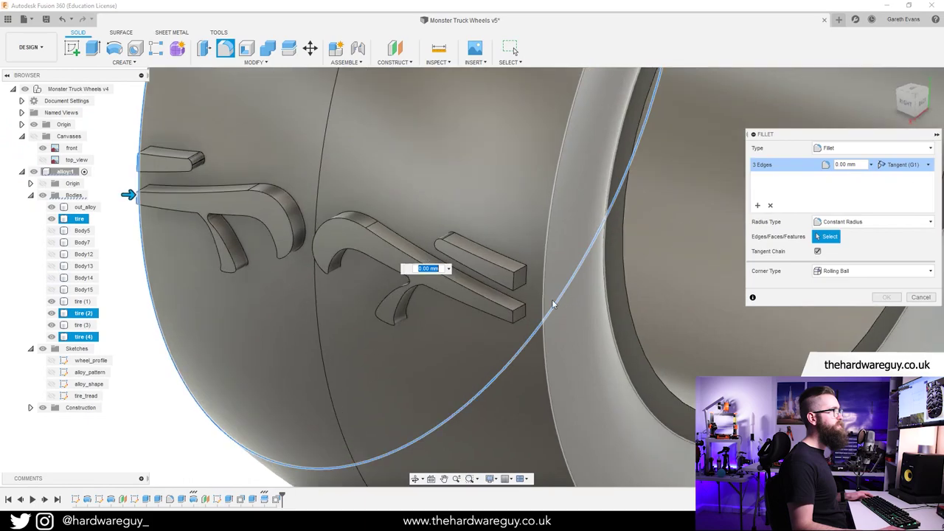
click(514, 287)
click(513, 316)
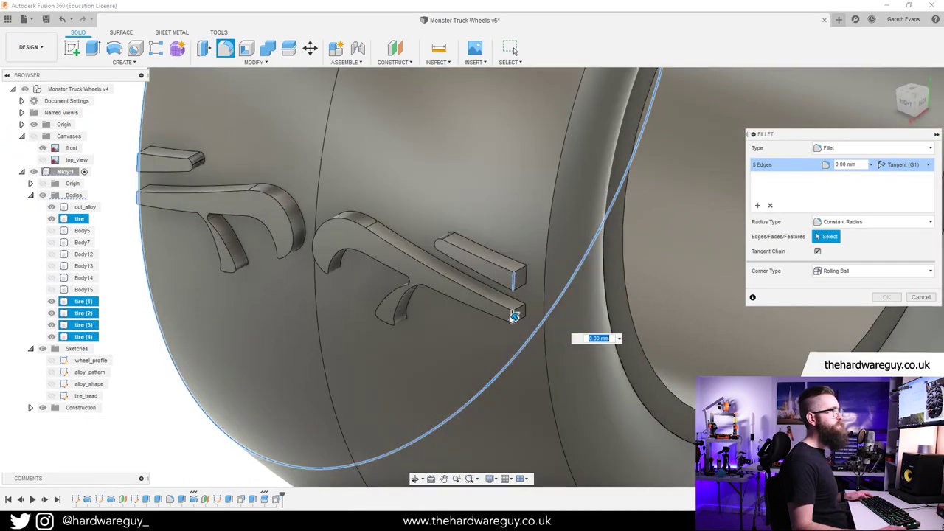
Set the radius of the five-edge fillet on the tire and tread pieces to 5 mm.
scroll(369, 303, down, 3)
shift+middle_drag(346, 307, 426, 321)
scroll(436, 280, down, 5)
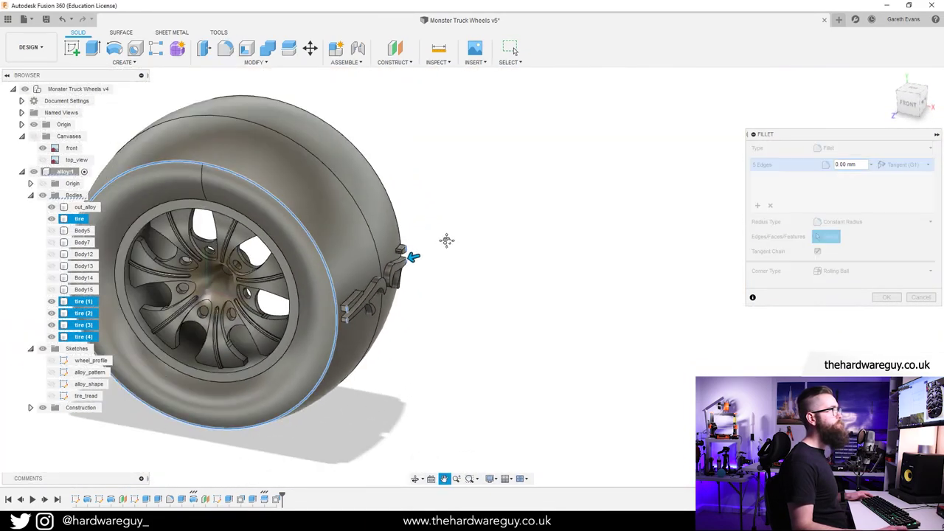
shift+middle_drag(447, 238, 524, 213)
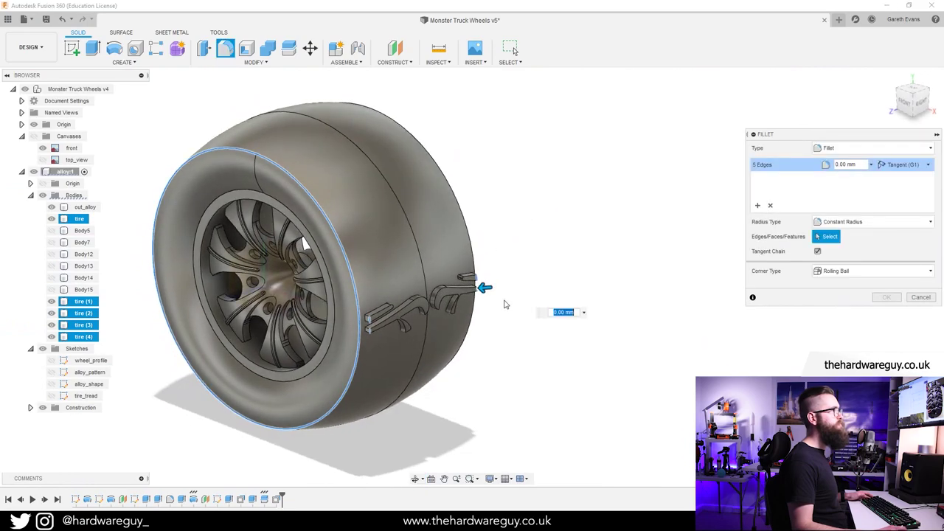
text(5)
key(Return)
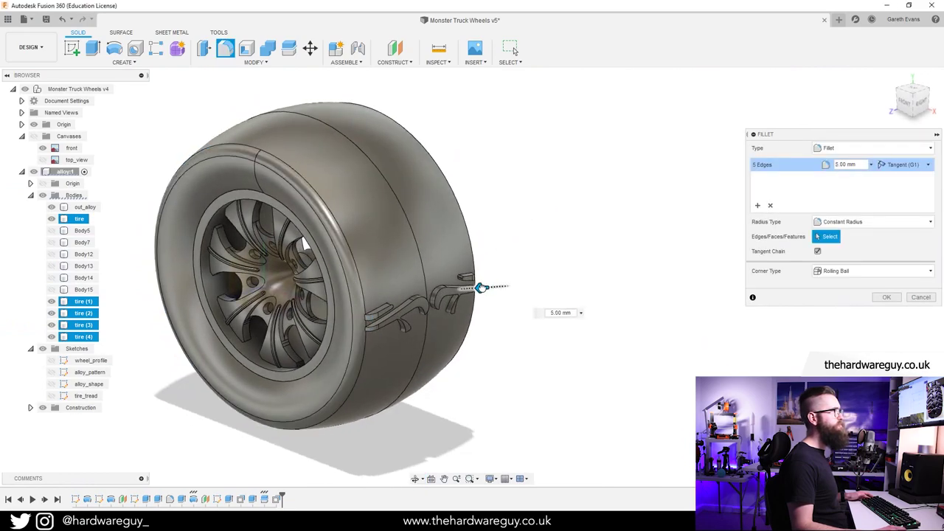
drag(481, 288, 478, 287)
text(5)
key(Return)
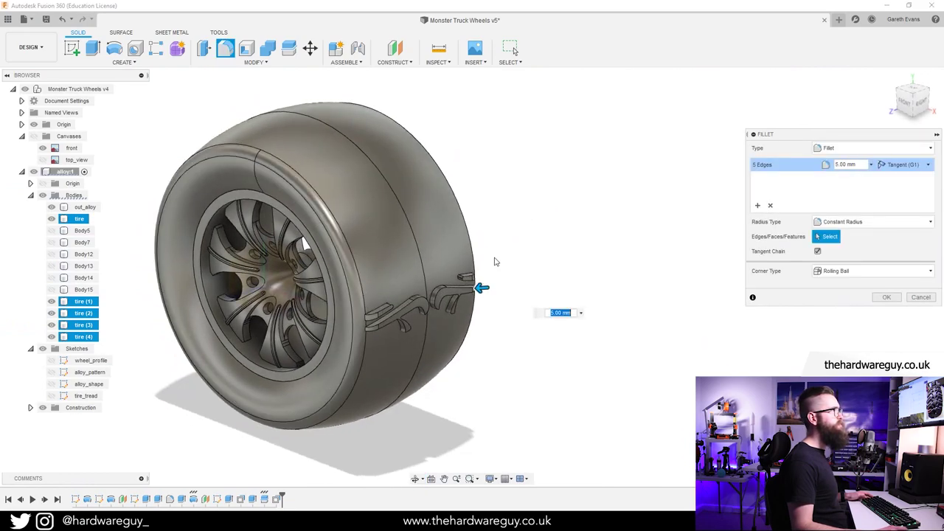
Reduce the fillet radius to 4.5 mm and complete the fillet on the tire edge and tread corners.
scroll(440, 262, up, 5)
scroll(635, 396, down, 6)
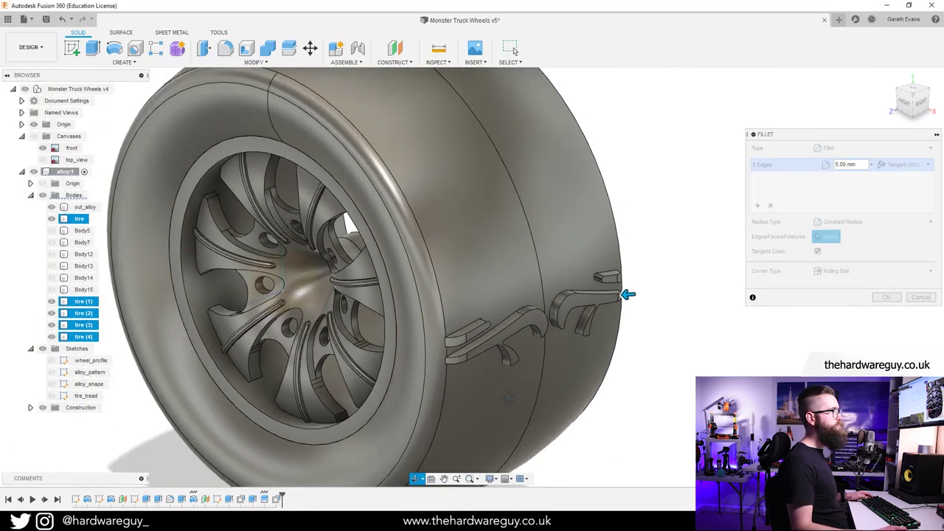
shift+middle_drag(634, 396, 608, 267)
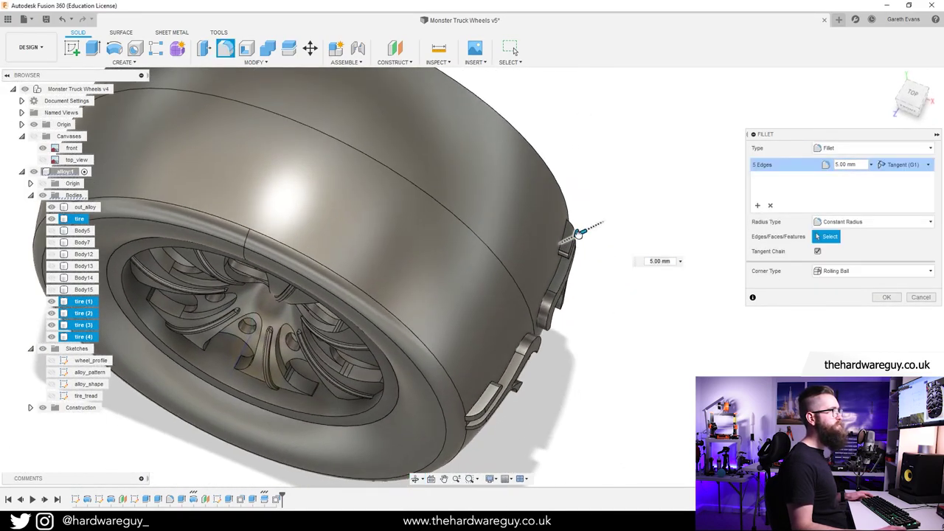
mouse_move(578, 234)
mouse_down()
mouse_move(570, 240)
mouse_move(582, 238)
mouse_up()
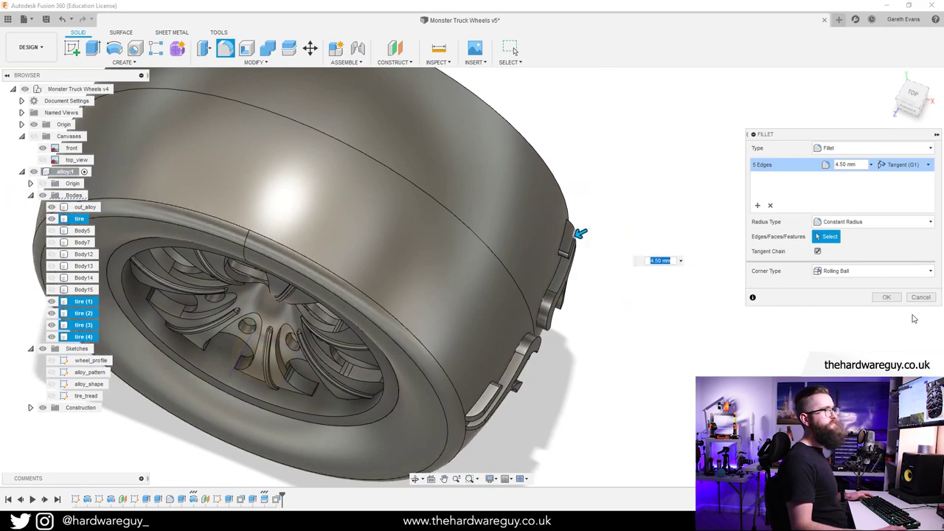
click(887, 298)
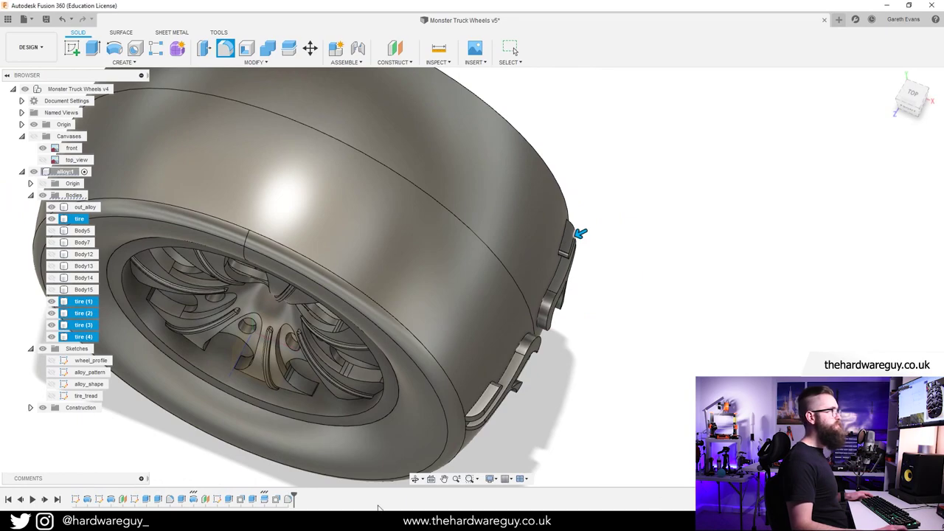
right_click(253, 500)
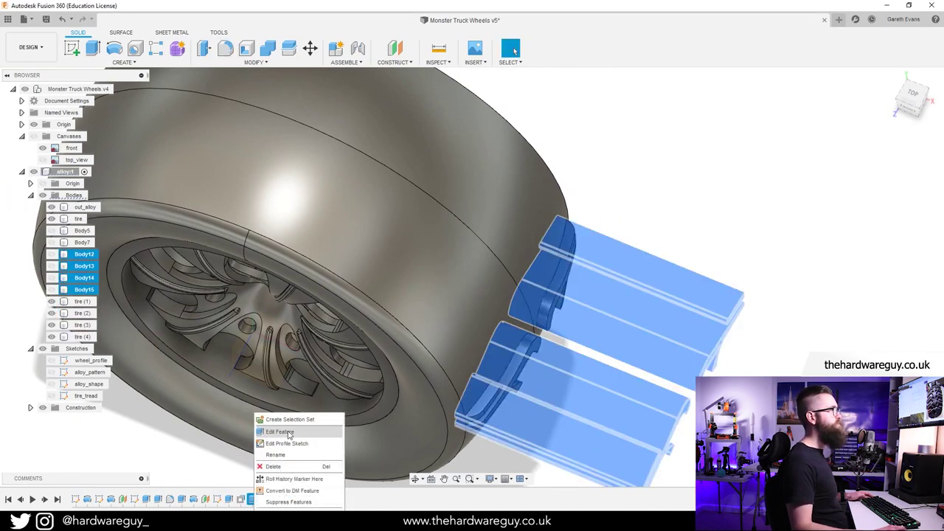
click(283, 433)
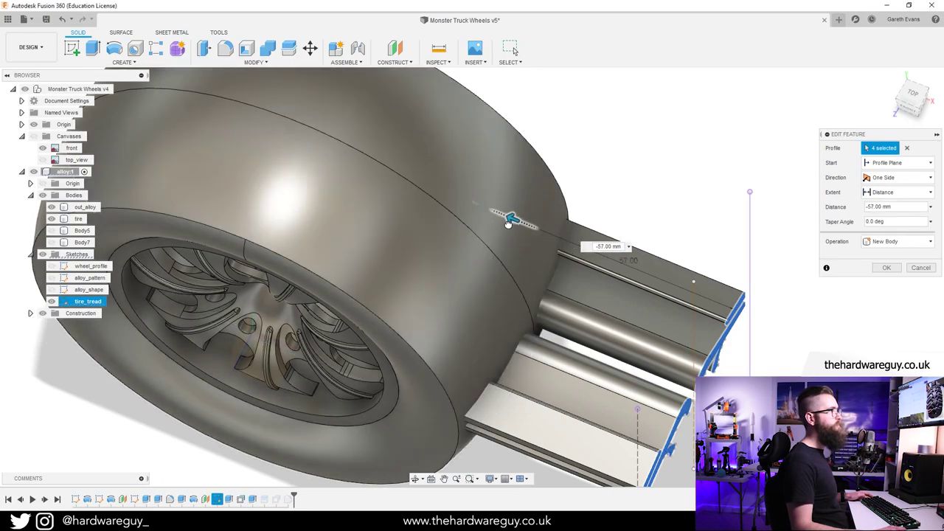
click(509, 223)
shift+middle_drag(492, 295, 745, 282)
click(887, 267)
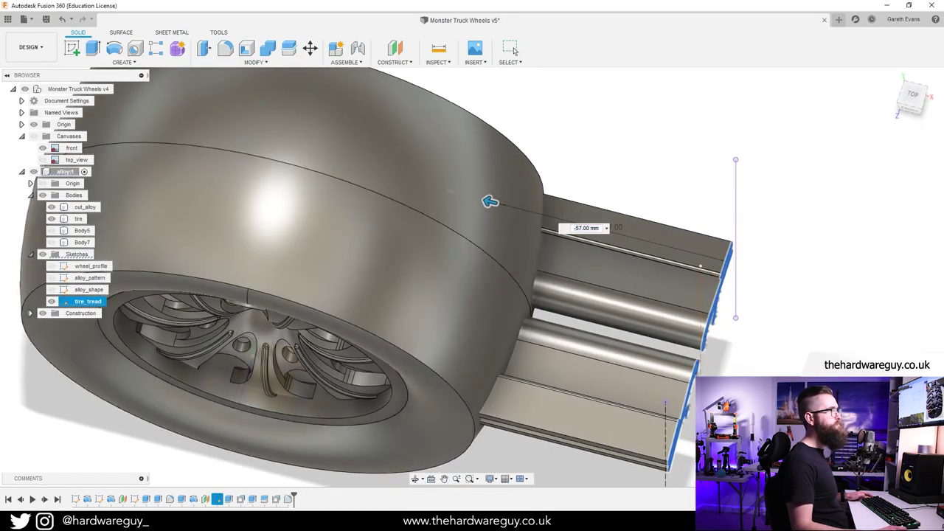
Edit the tire and tread fillet feature and set its radius to 6 mm.
shift+middle_drag(693, 369, 485, 412)
right_click(288, 500)
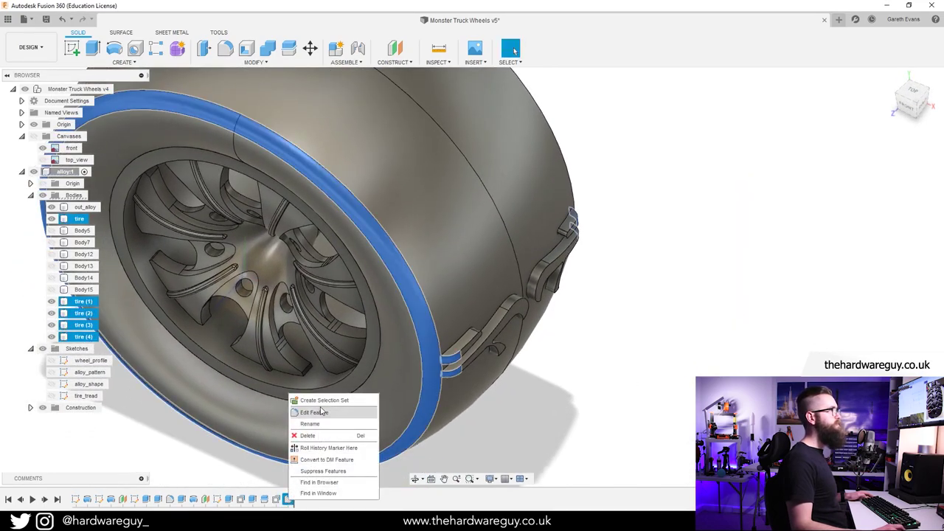
click(321, 412)
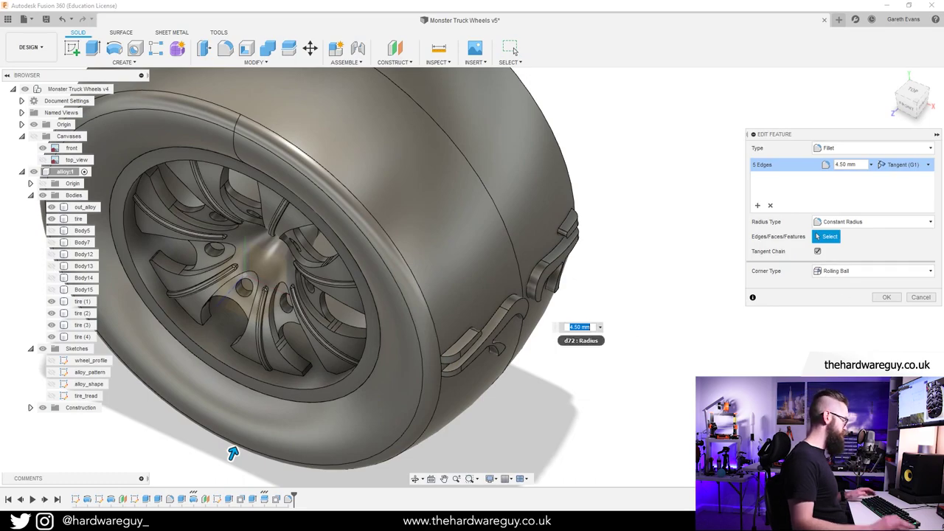
text(6)
key(Return)
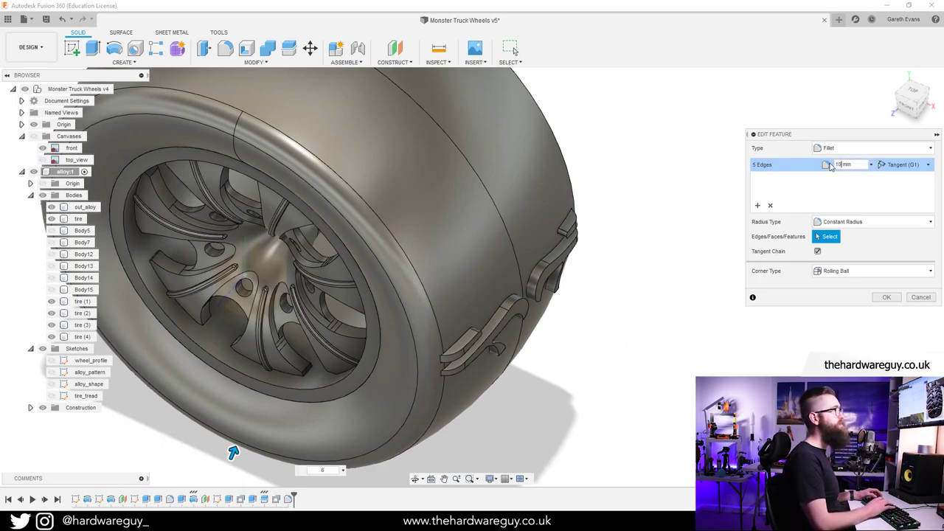
key(Return)
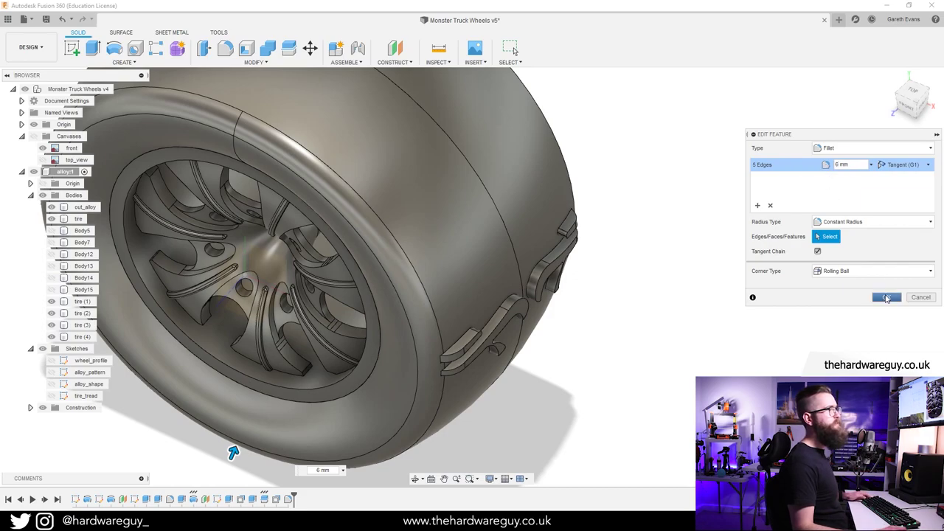
click(887, 297)
Set the tread_edge_offset user parameter to 2 mm.
shift+middle_drag(654, 391, 428, 170)
click(254, 62)
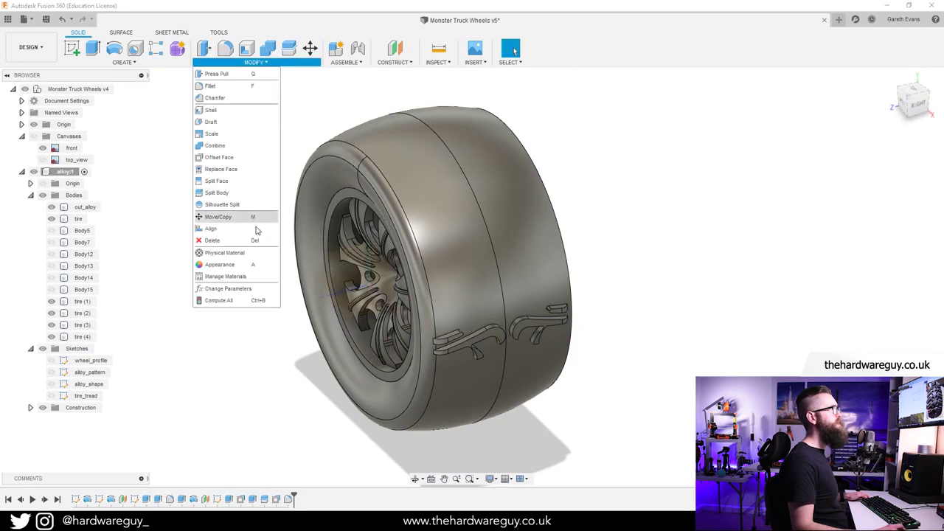
click(228, 289)
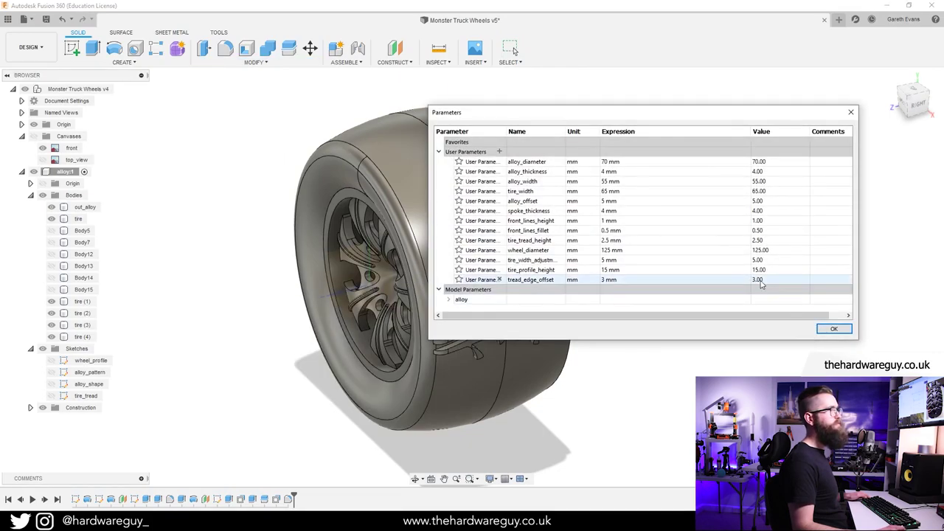
drag(664, 107, 761, 128)
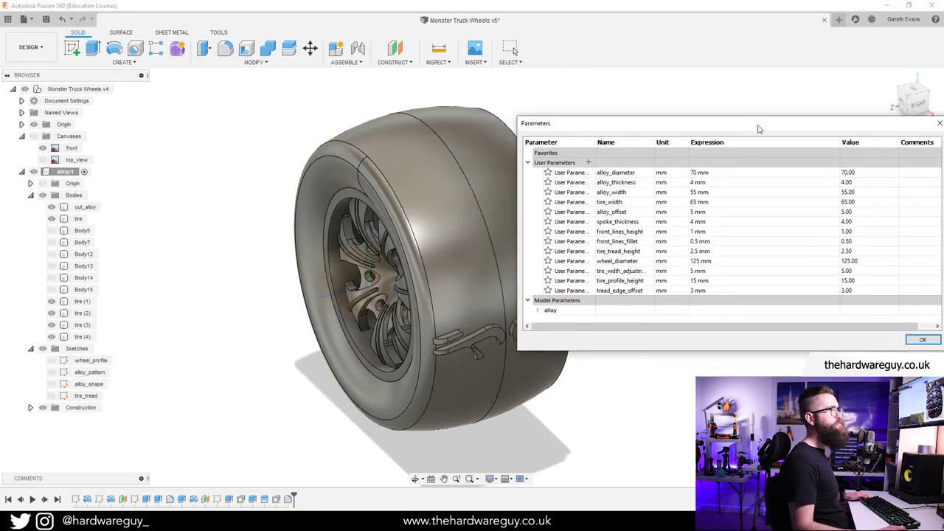
click(847, 293)
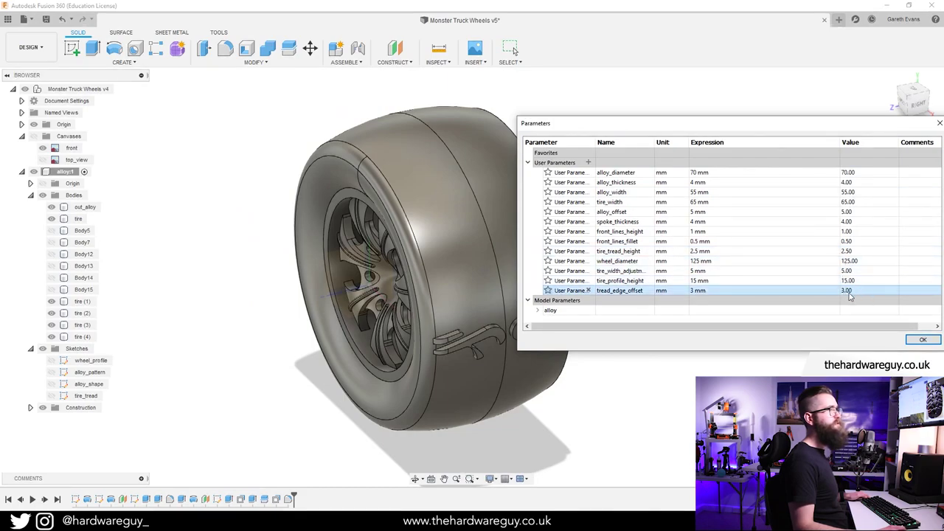
drag(824, 120, 796, 125)
click(669, 297)
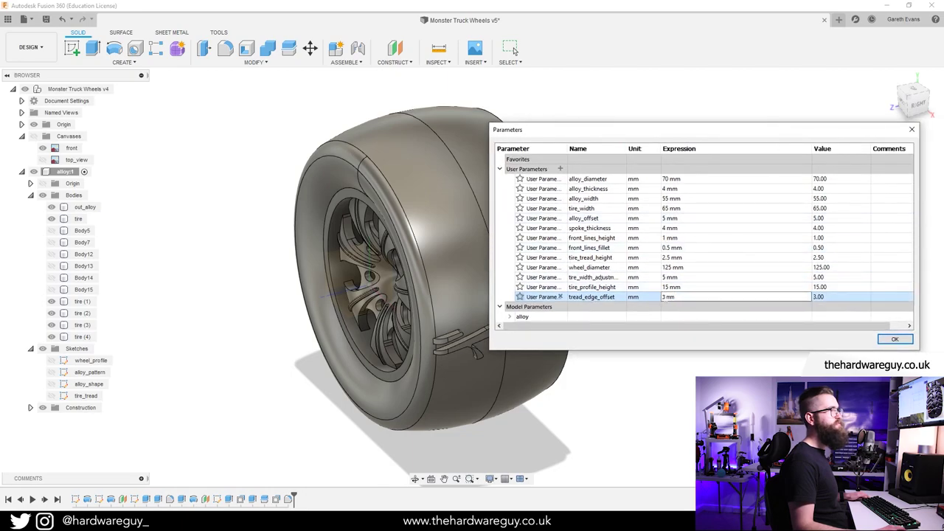
text(2)
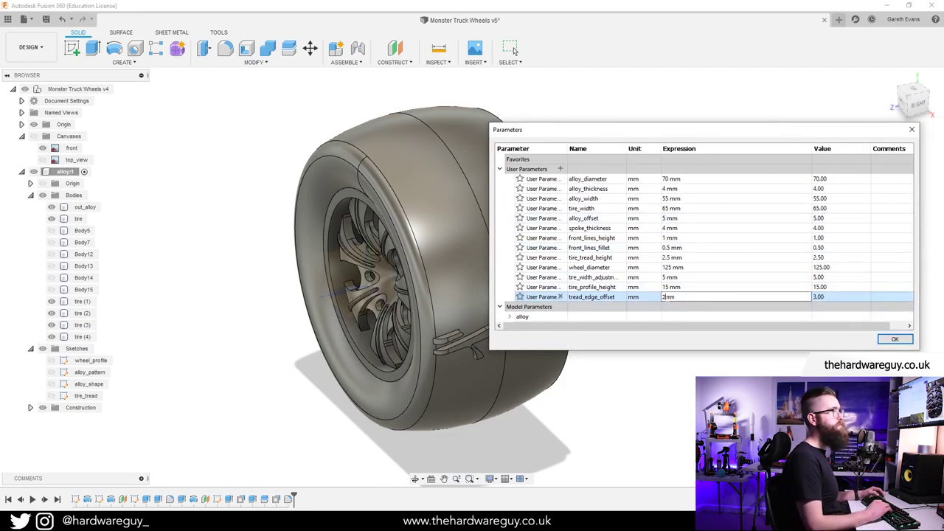
text(+)
key(Return)
click(738, 248)
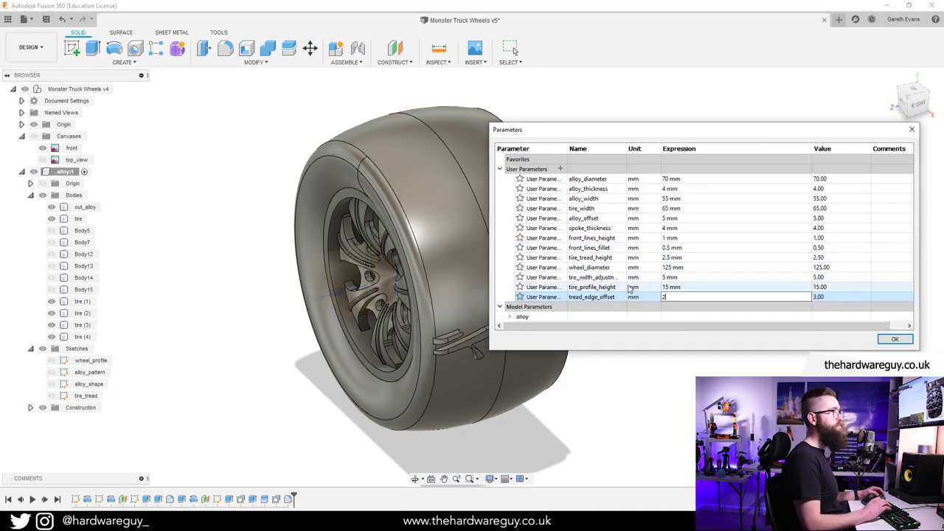
key(Return)
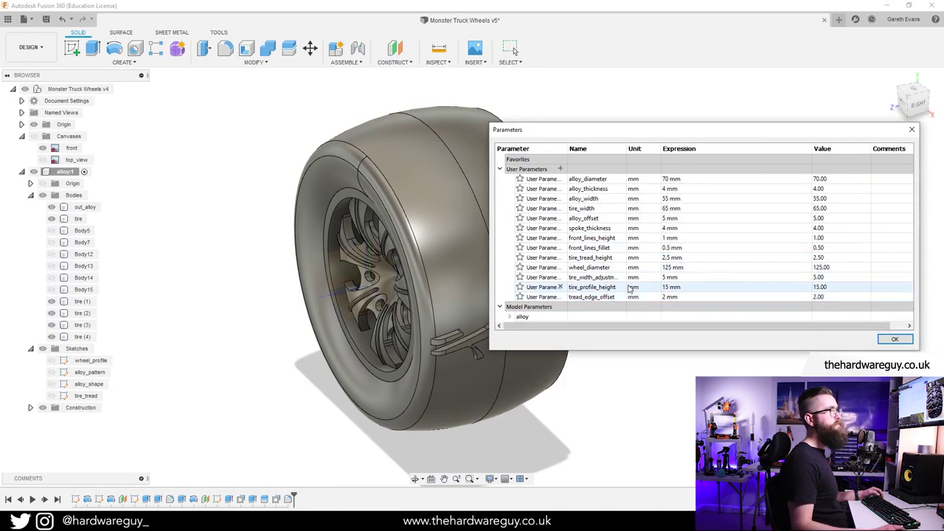
click(895, 339)
Edit the fillet on the tire edge and tread corners again, setting its radius to 8 mm.
scroll(442, 354, up, 8)
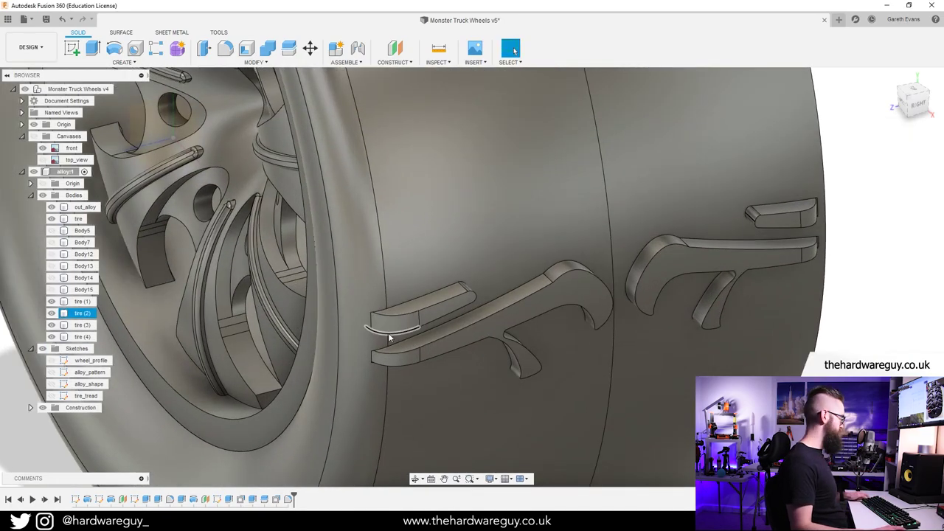
scroll(390, 338, down, 10)
shift+middle_drag(601, 319, 629, 334)
right_click(288, 499)
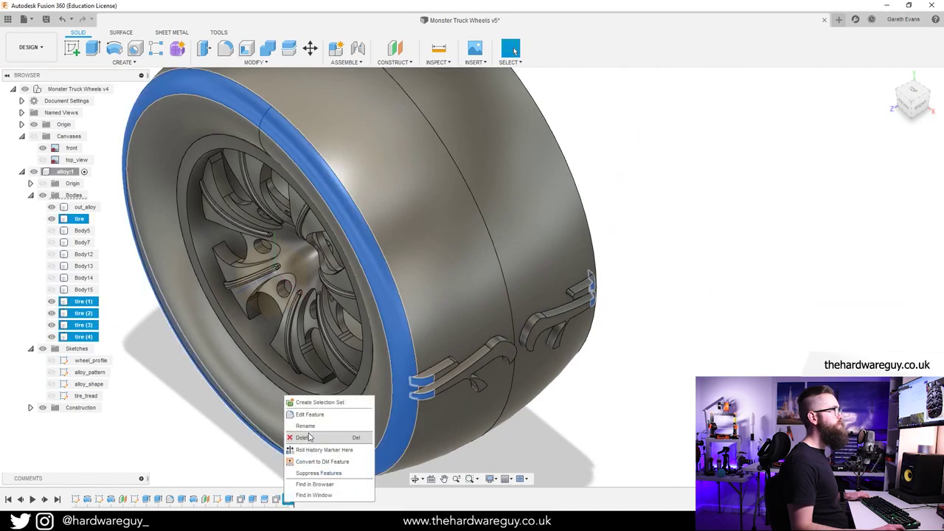
click(316, 413)
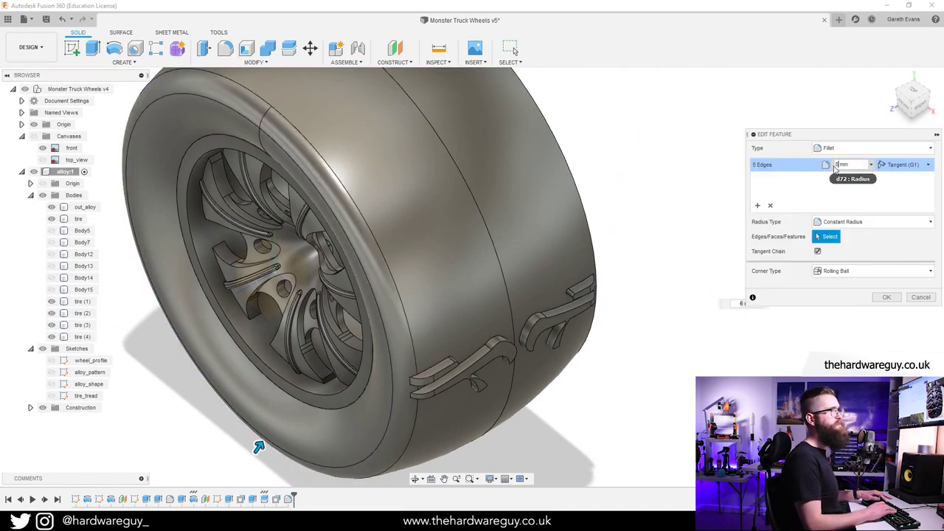
text(8)
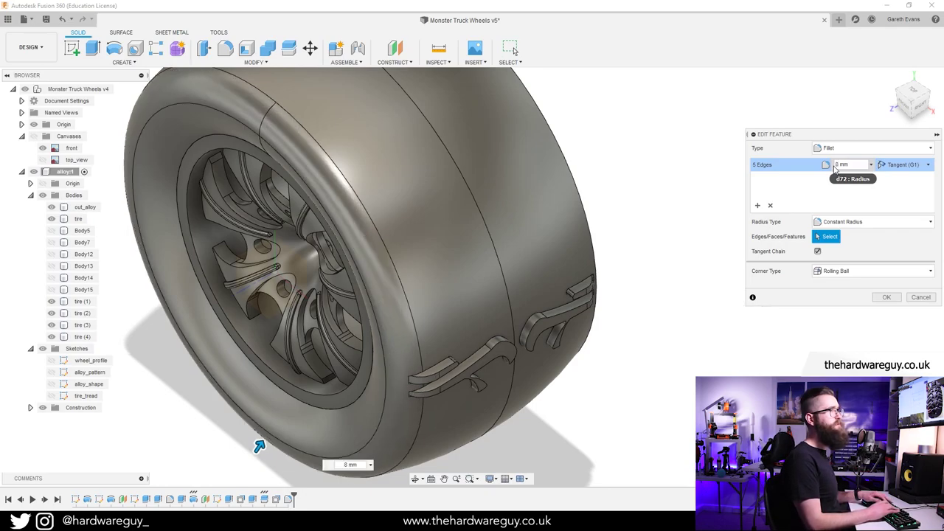
text(9)
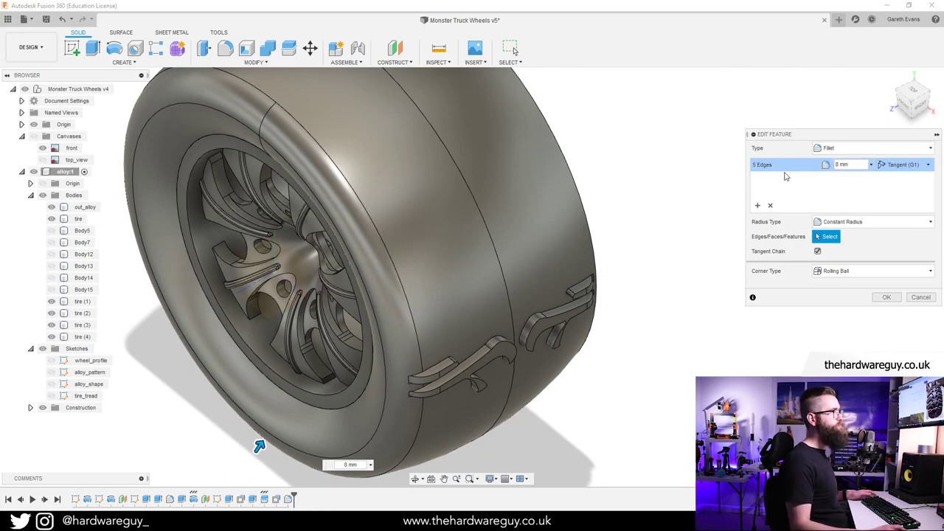
scroll(427, 404, up, 10)
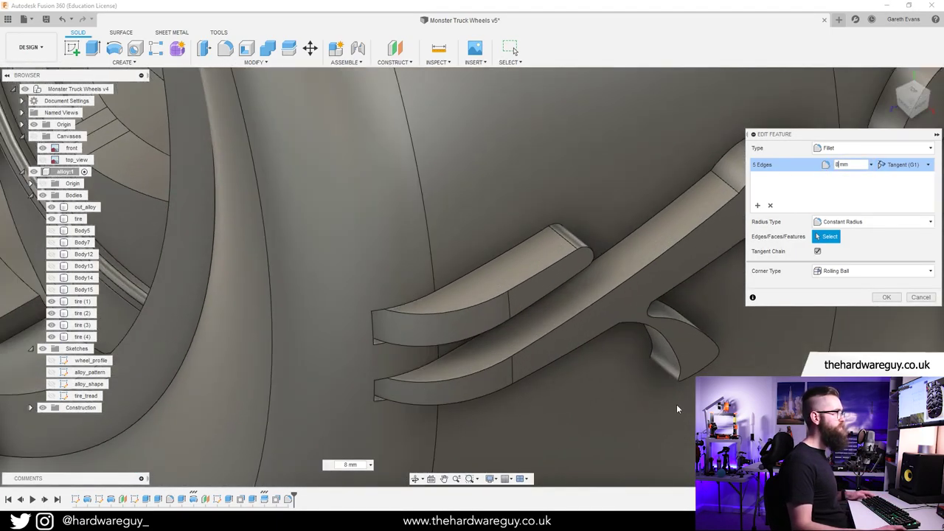
shift+middle_drag(678, 408, 241, 345)
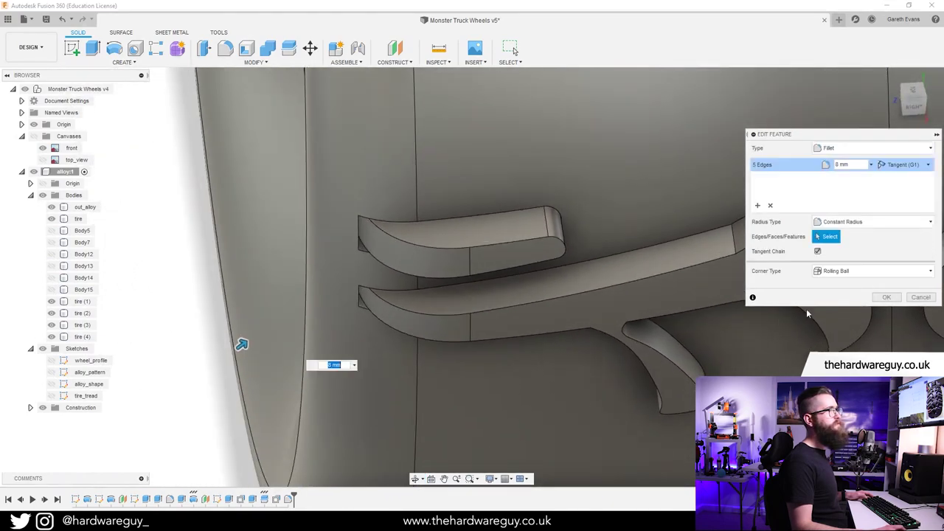
click(889, 297)
Change the tread_edge_offset user parameter to 1 mm.
click(254, 62)
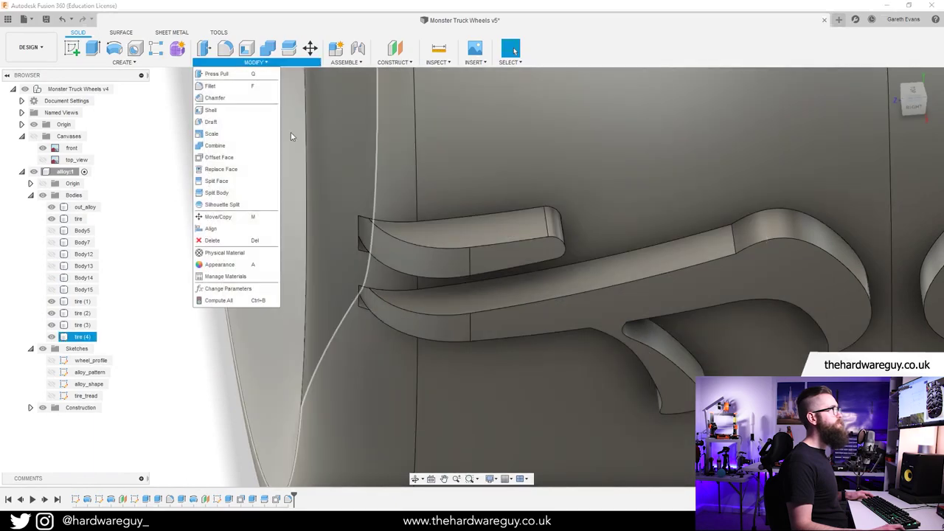
click(258, 288)
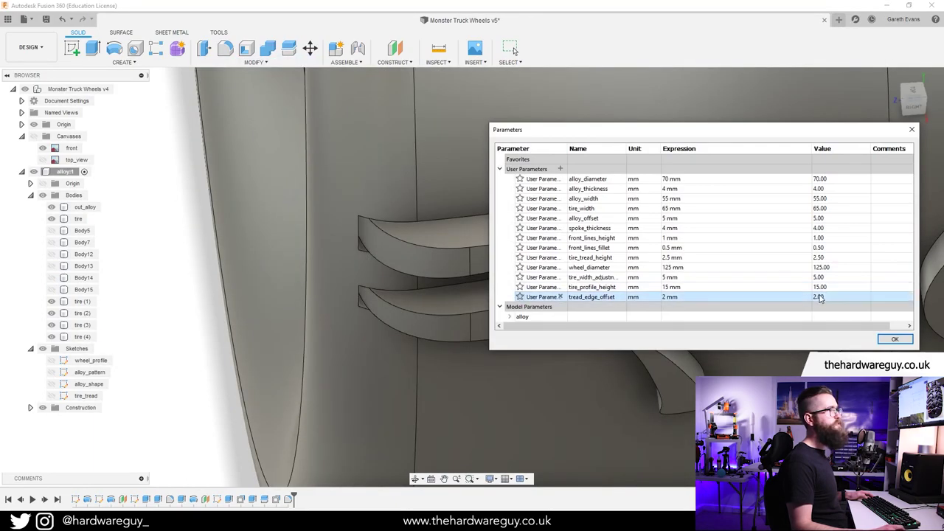
double_click(704, 296)
text(1)
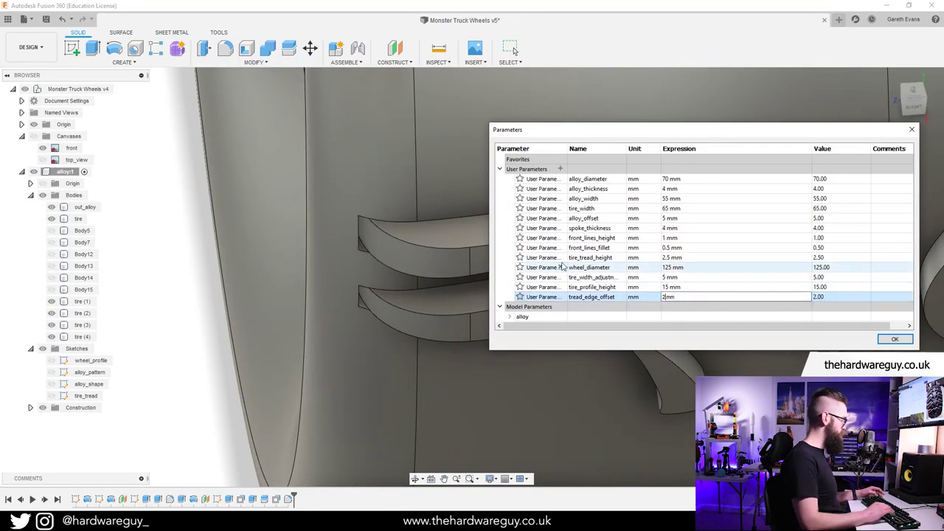
key(Return)
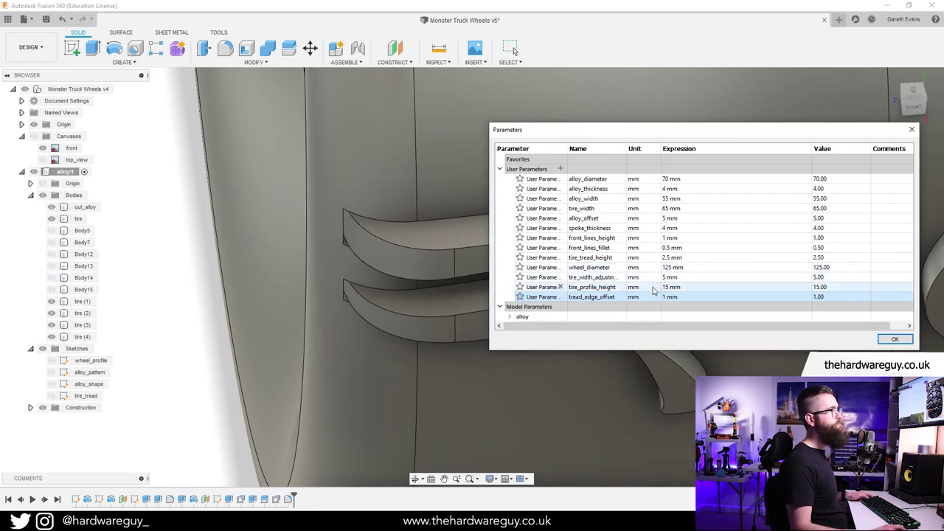
click(896, 339)
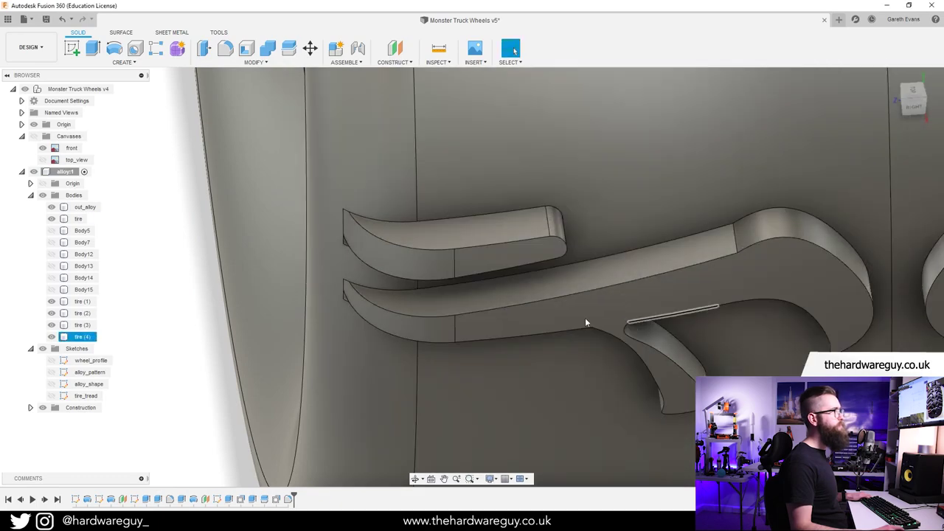
Edit the fillet on the tire edge and tread corners and set its radius to 6 mm.
right_click(288, 501)
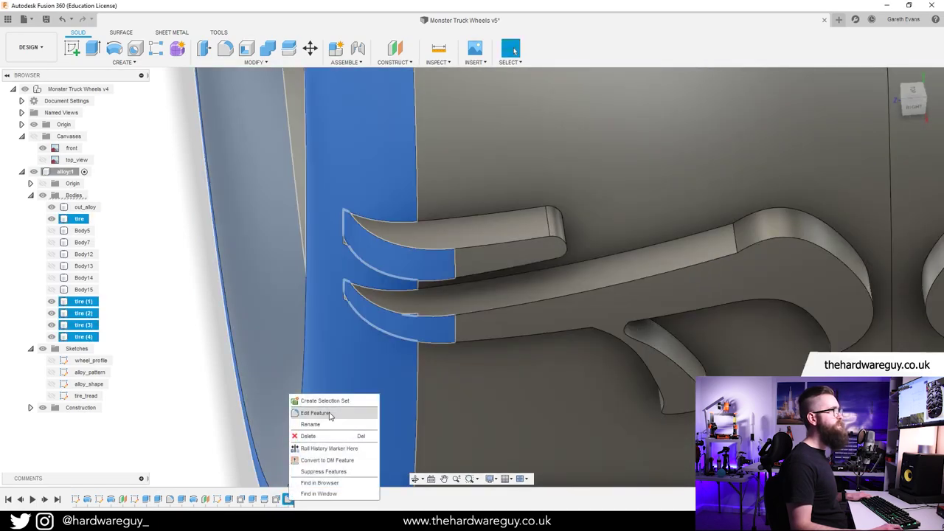
click(332, 415)
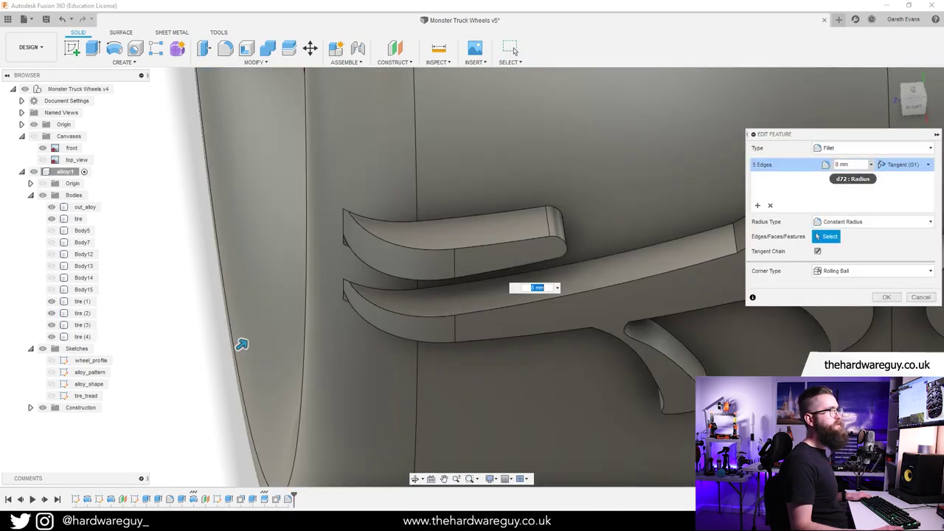
key(Return)
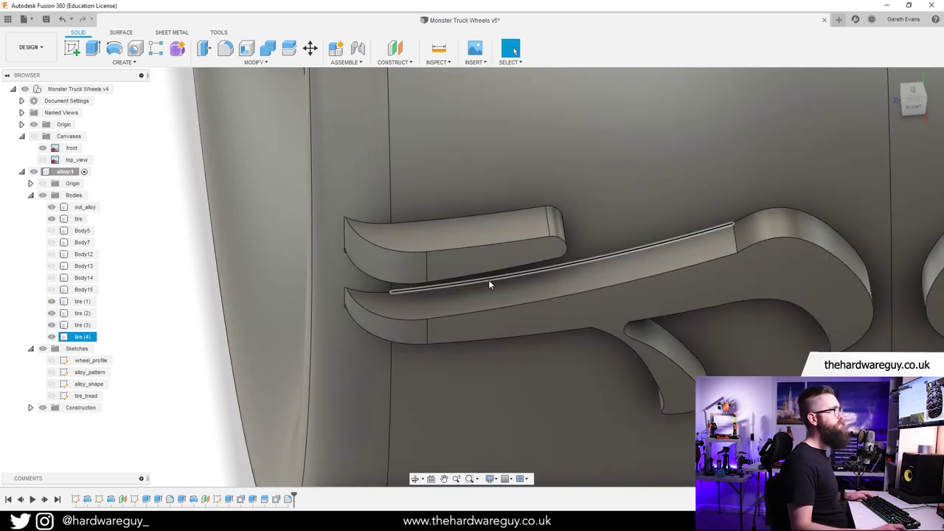
Reopen the tire and tread fillet feature for editing and set its radius to 5 mm.
shift+middle_drag(488, 279, 475, 303)
click(272, 456)
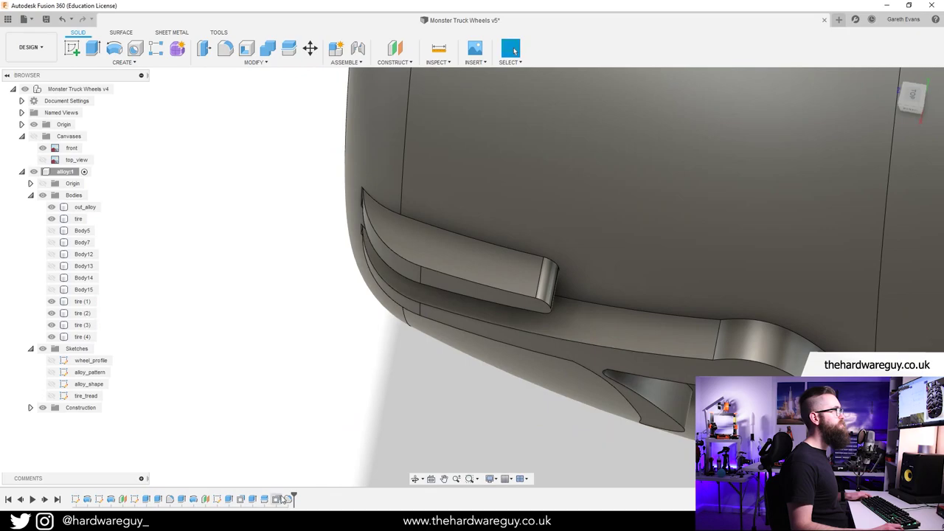
right_click(283, 500)
click(305, 416)
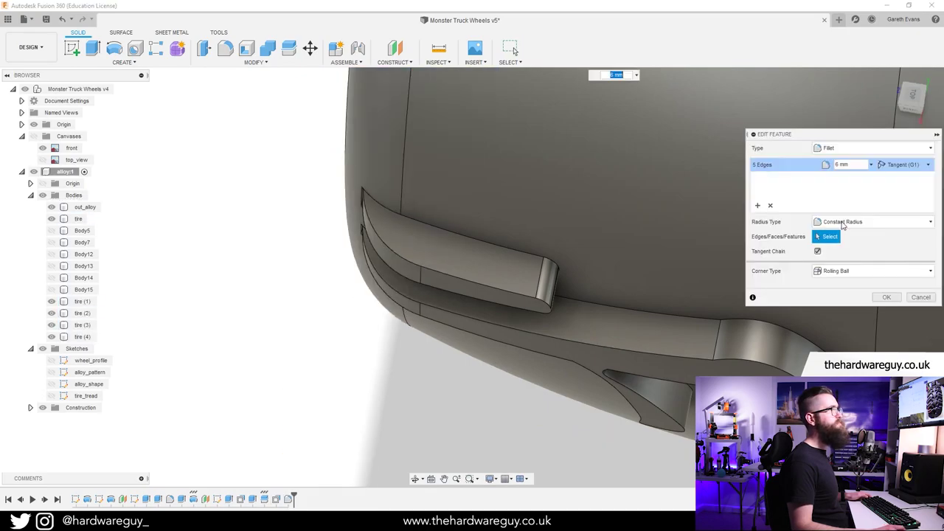
drag(840, 165, 816, 165)
text(5)
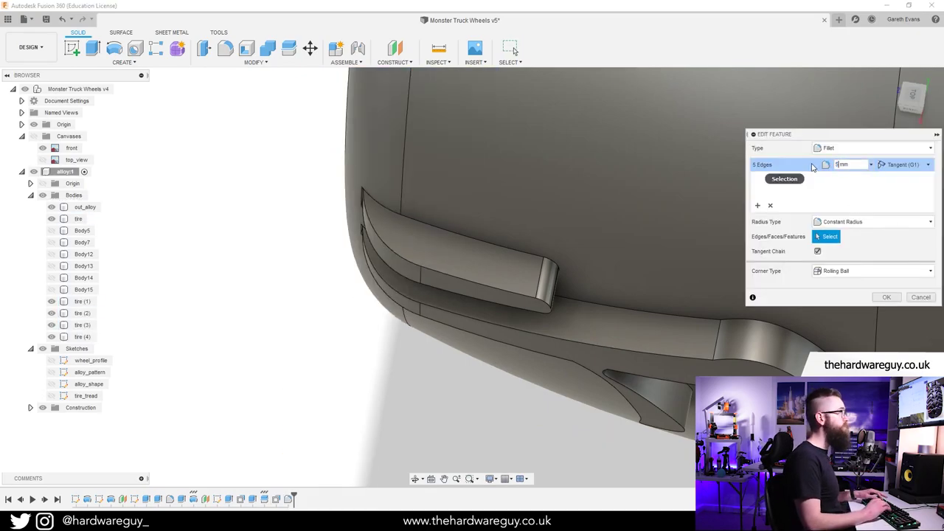
key(Return)
Compare the whole wheel model with the reference pictures top_view.jpg and front-angle.jpg, switching to the Photos app to view them.
scroll(655, 221, down, 3)
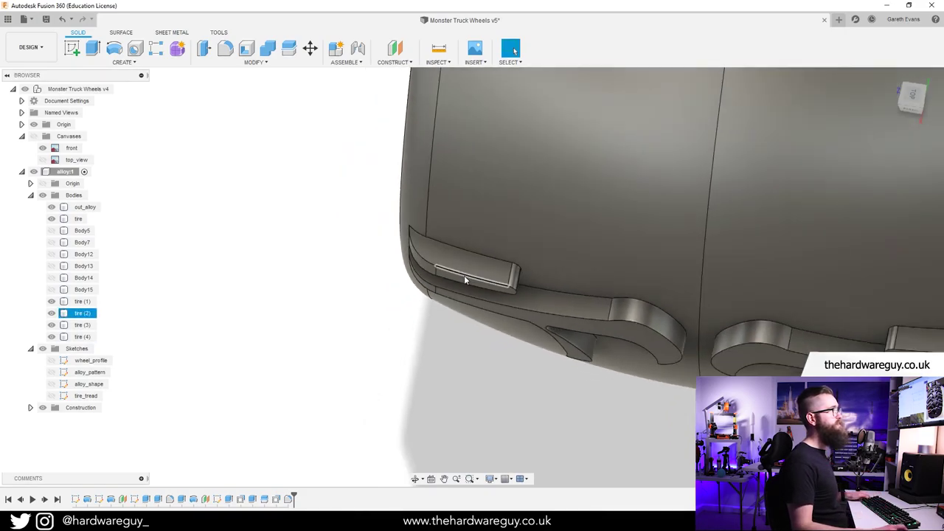
shift+middle_drag(464, 279, 641, 248)
scroll(414, 273, down, 4)
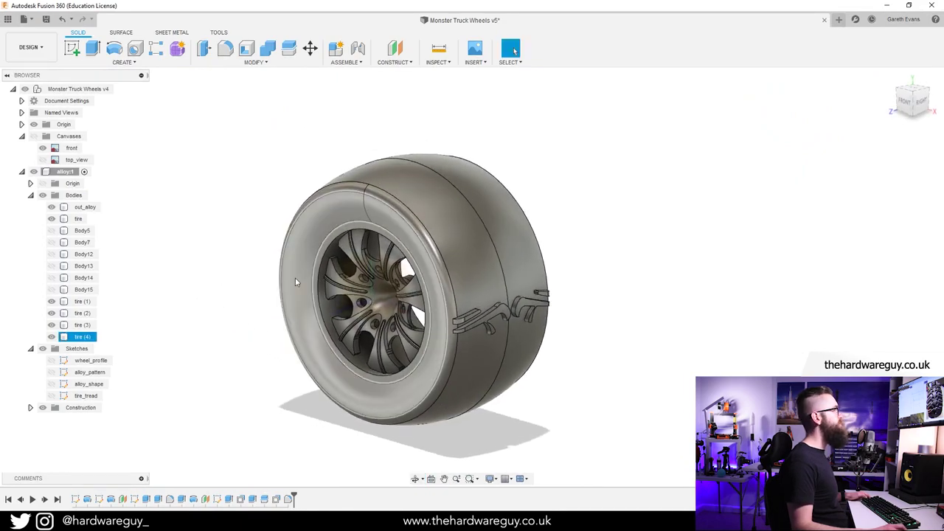
click(469, 523)
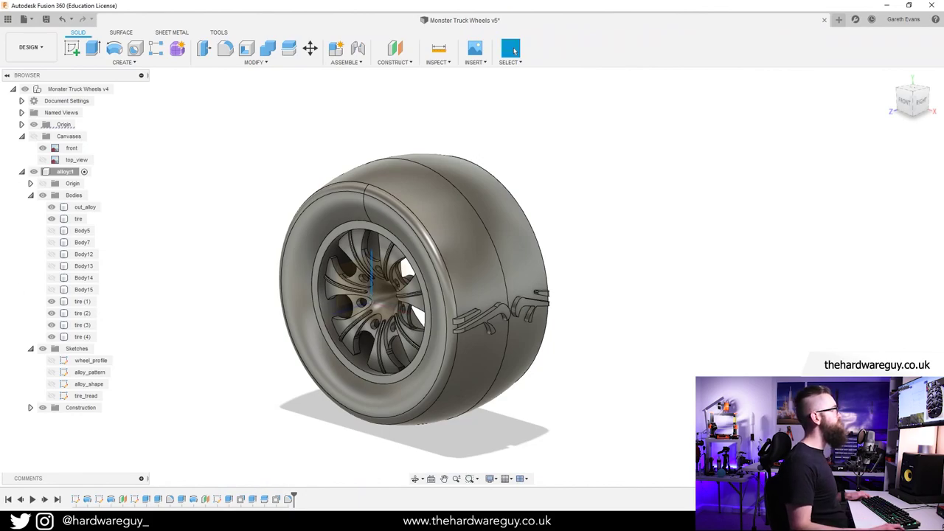
drag(0, 44, 204, 44)
middle_drag(639, 242, 829, 234)
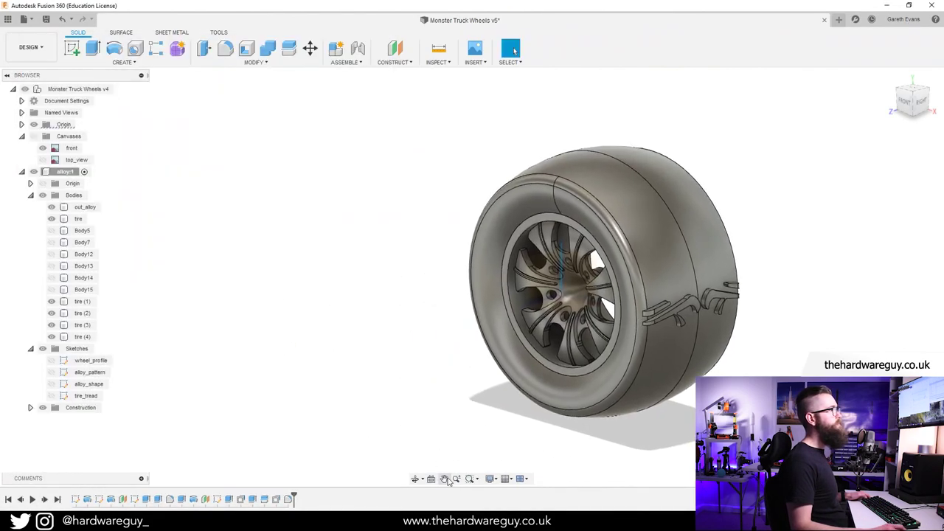
mouse_move(470, 520)
click(574, 477)
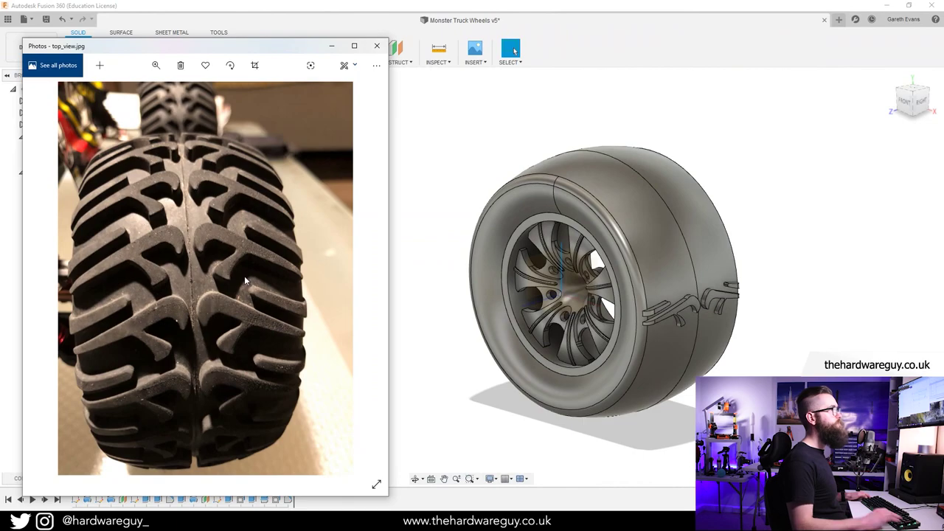
key(Left)
key(Right)
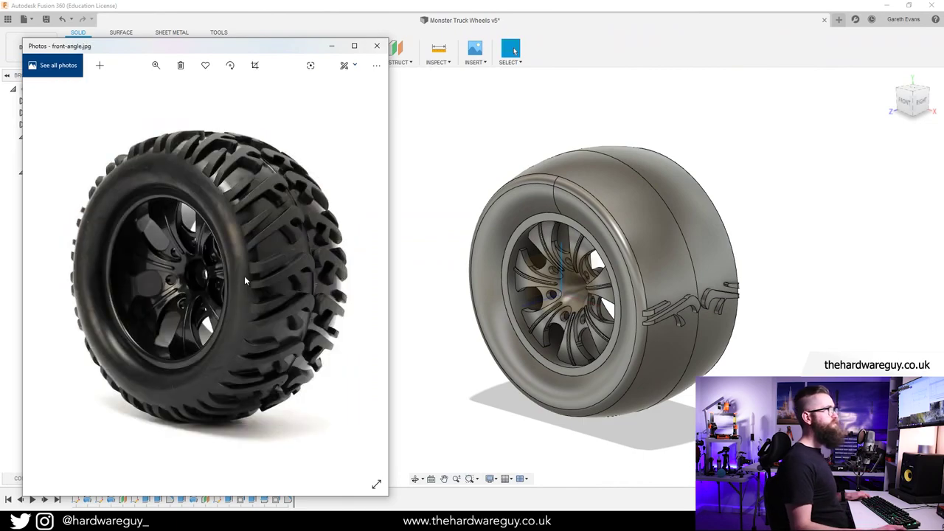
shift+middle_drag(420, 270, 419, 258)
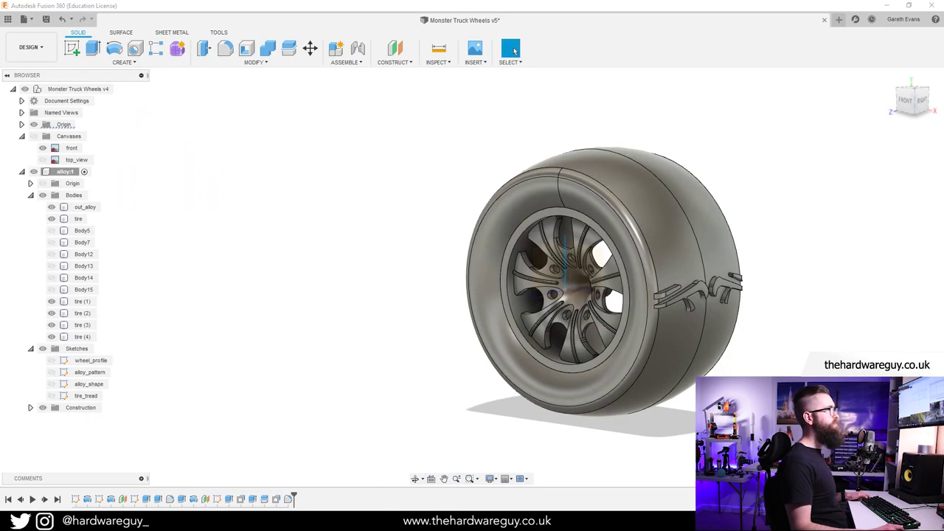
mouse_move(468, 523)
click(517, 475)
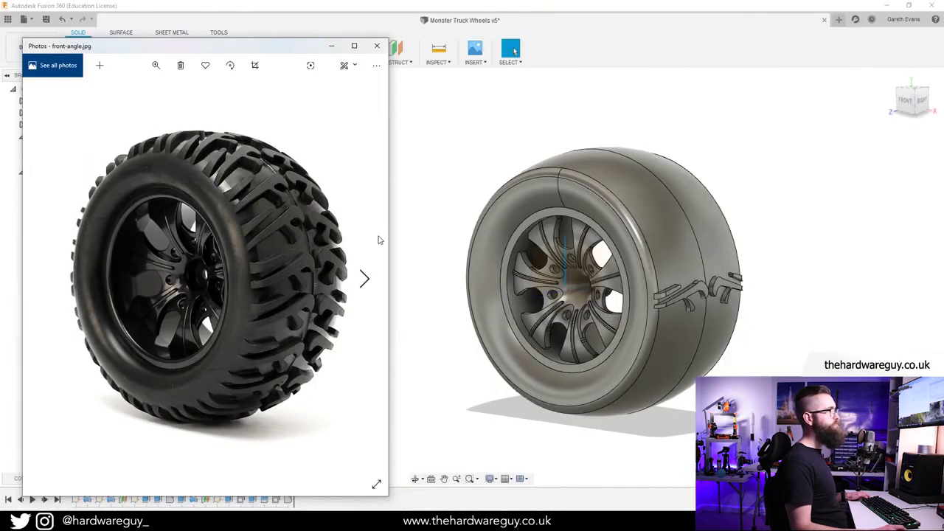
key(Right)
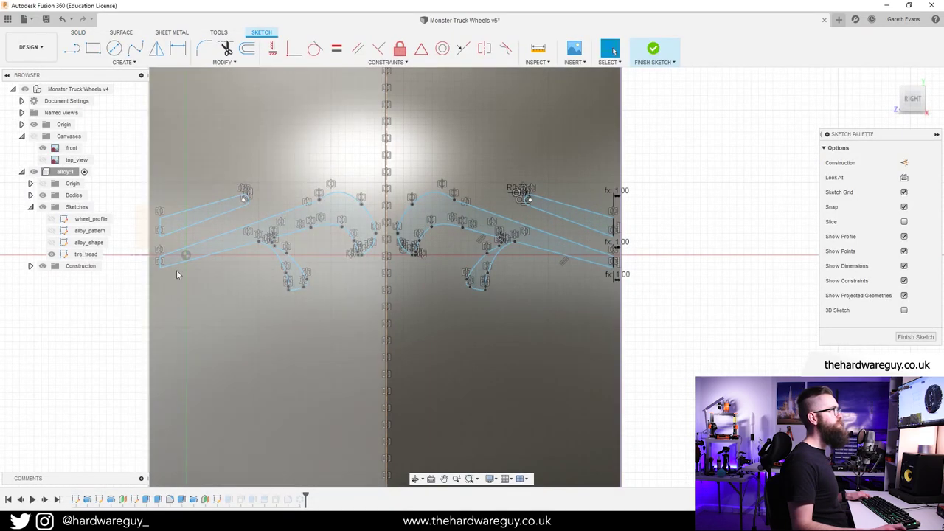
In the tire_tread sketch, reshape the hooked end of the right-hand tread outline by moving its upper spline points.
scroll(176, 274, up, 5)
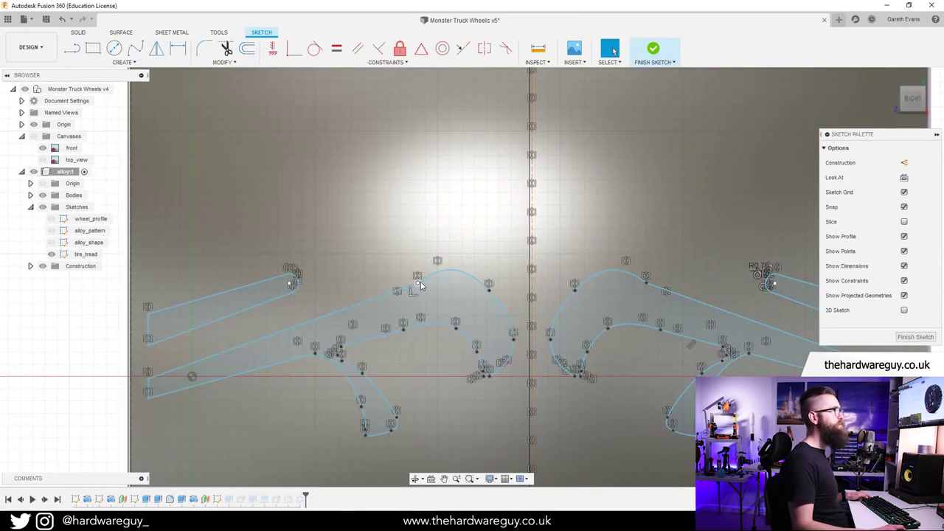
middle_drag(650, 288, 389, 288)
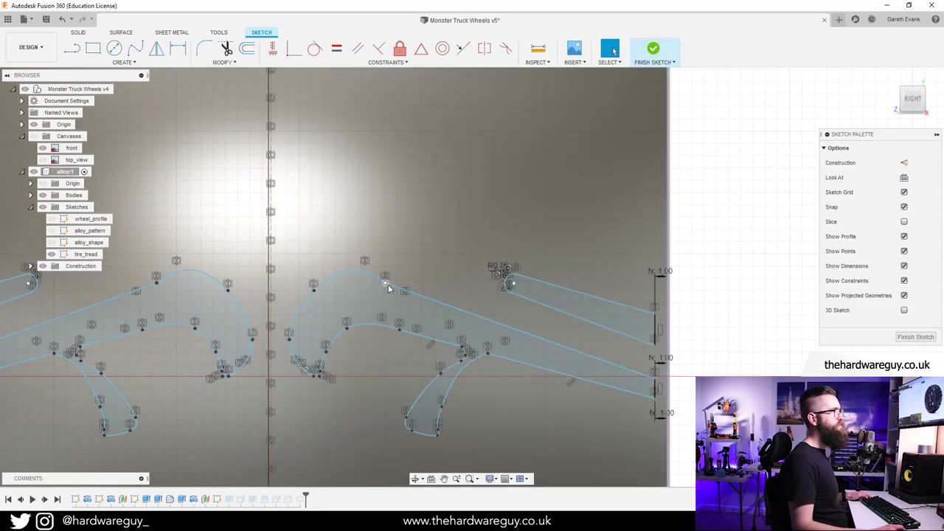
click(398, 281)
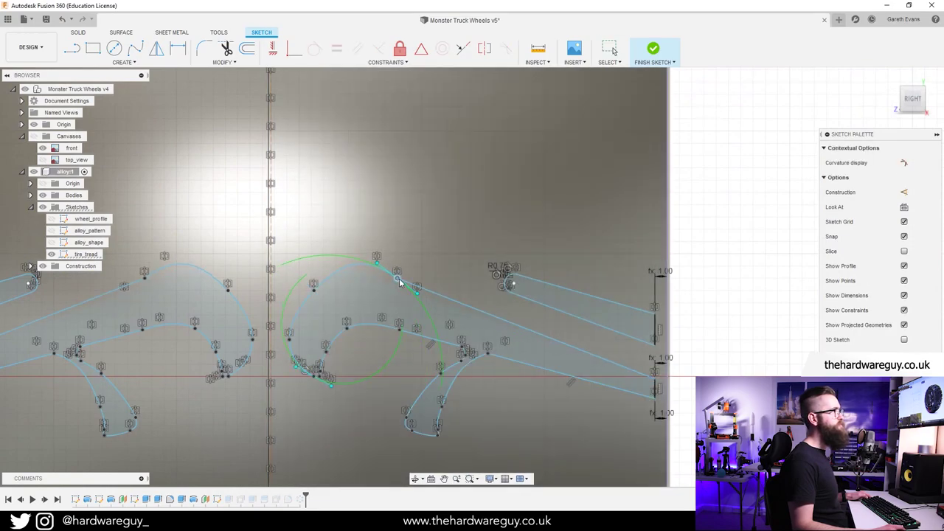
click(314, 286)
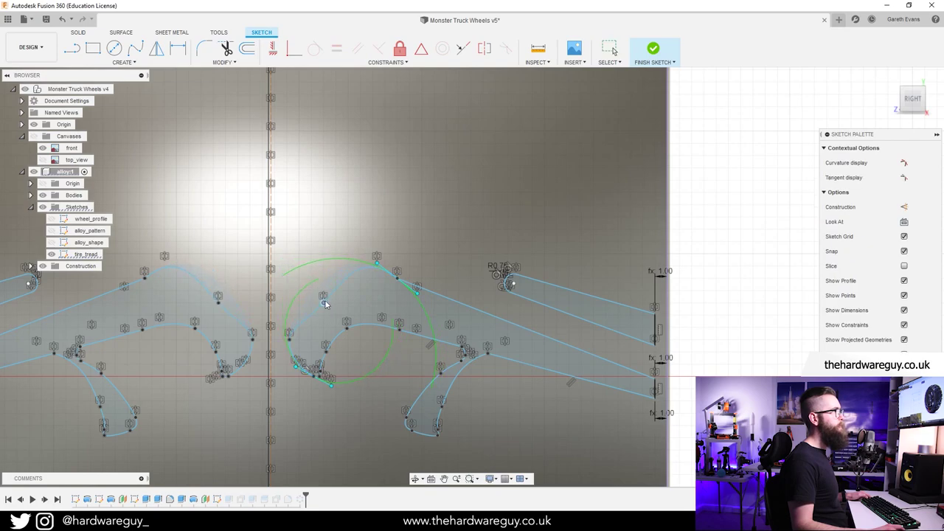
scroll(362, 264, up, 3)
click(381, 254)
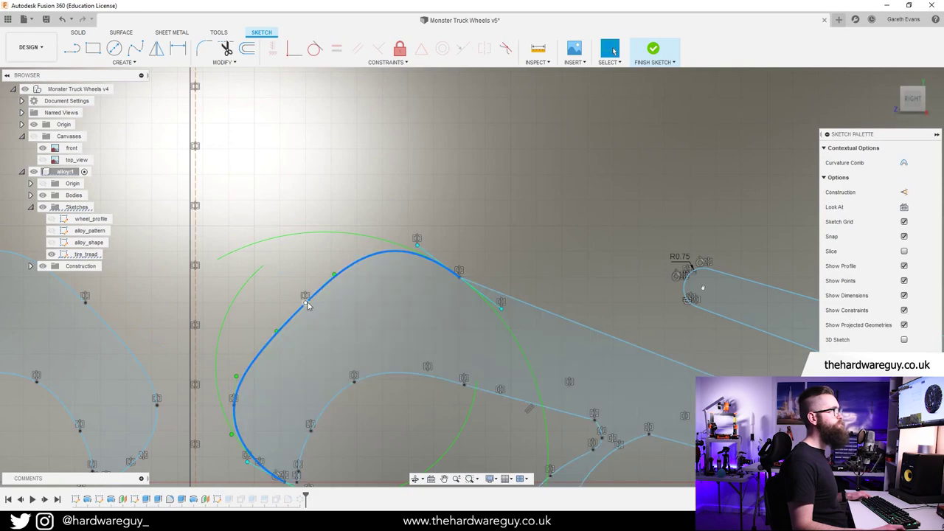
drag(306, 303, 287, 299)
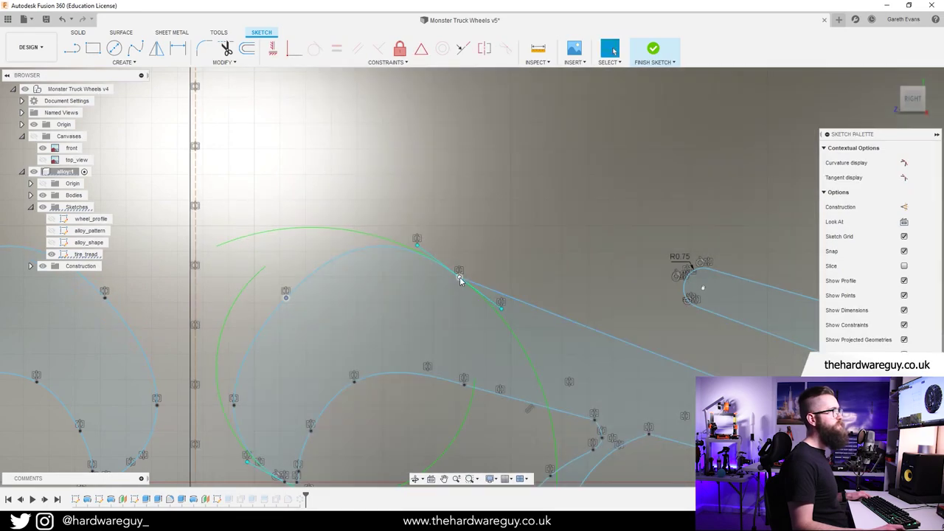
mouse_move(460, 278)
mouse_down()
mouse_move(477, 268)
mouse_move(460, 283)
mouse_up()
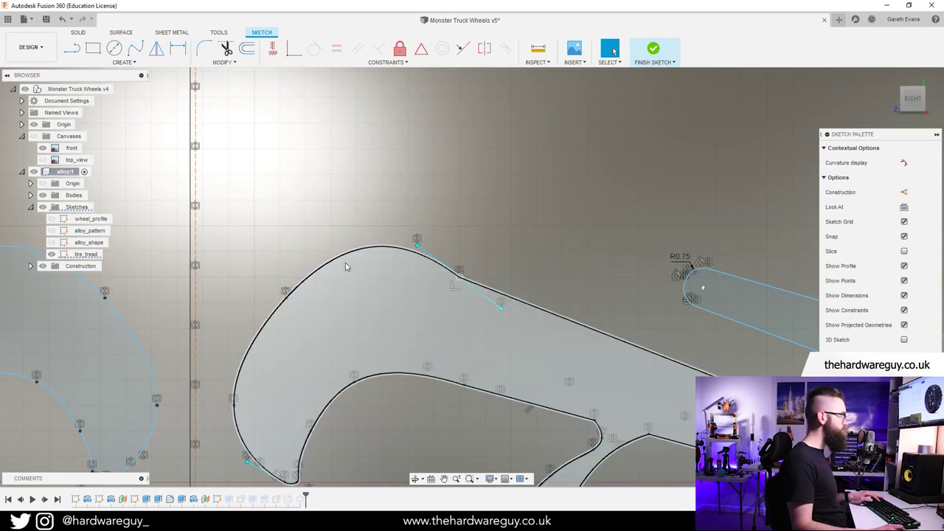
key(t)
click(122, 62)
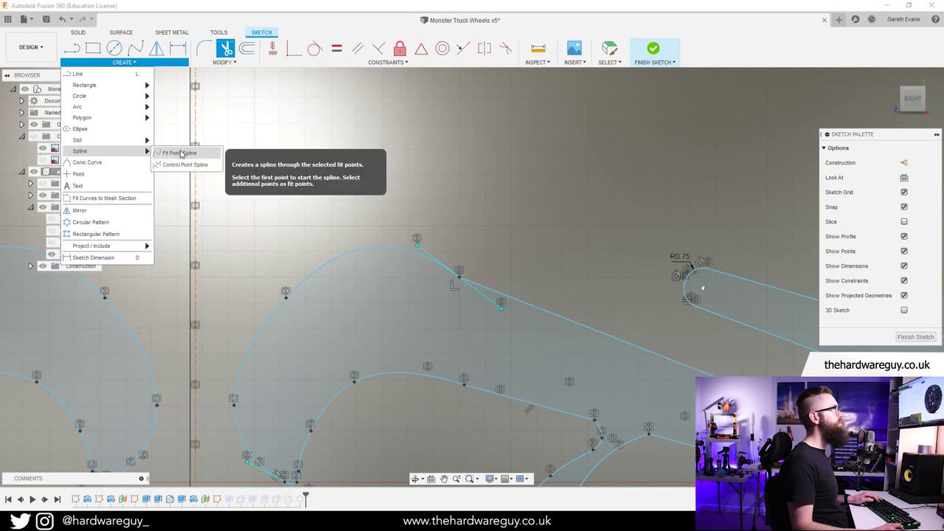
click(184, 151)
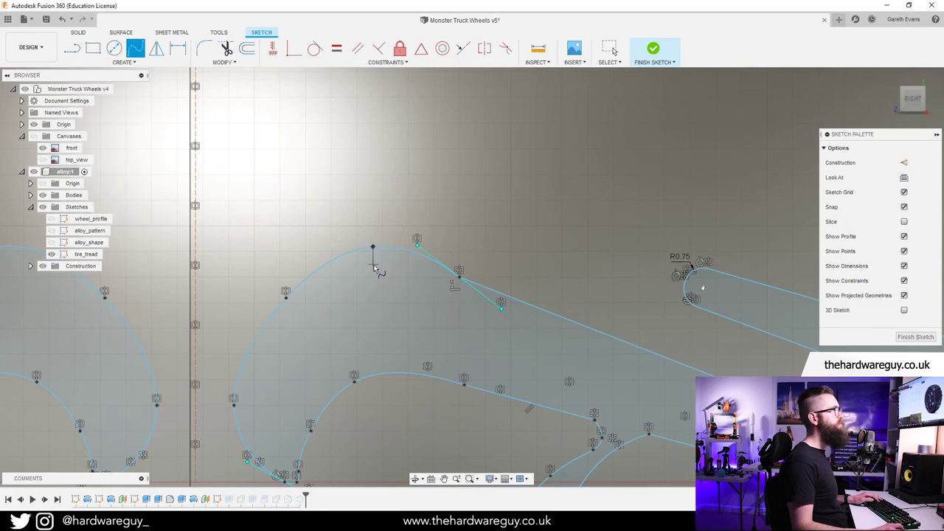
key(Escape)
scroll(377, 281, down, 2)
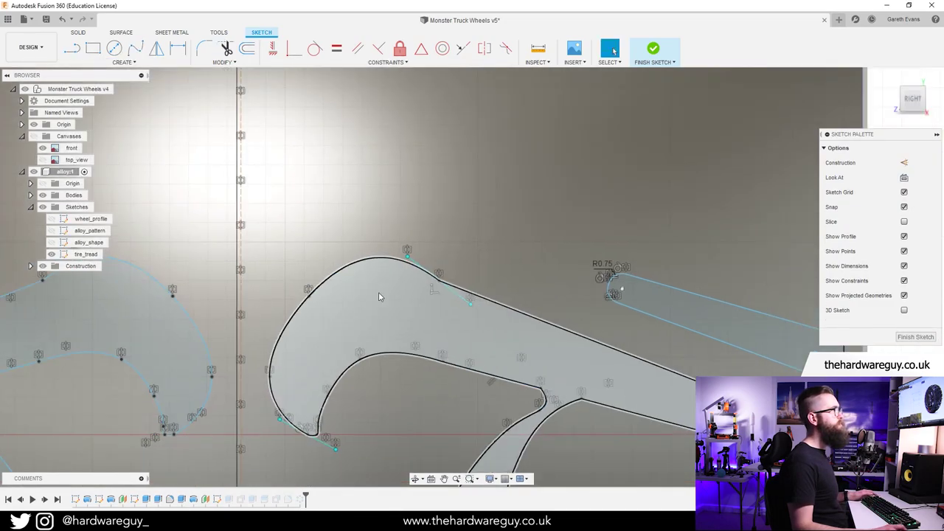
Delete the outer spline that forms the hooked end of the right-hand tread outline.
click(308, 302)
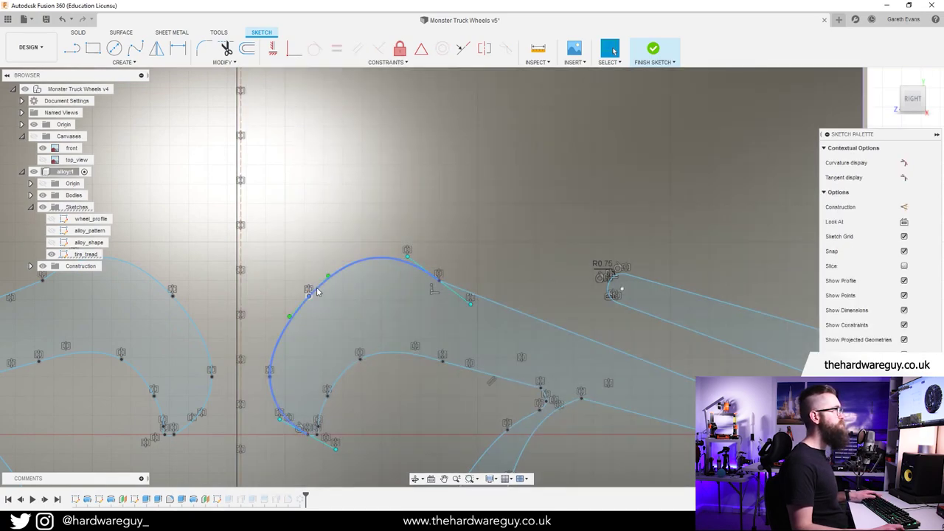
click(317, 287)
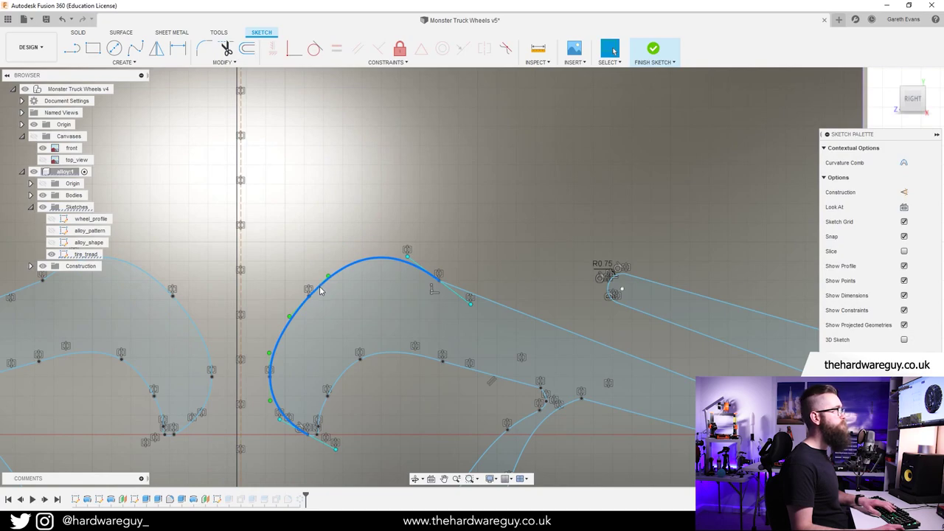
key(Delete)
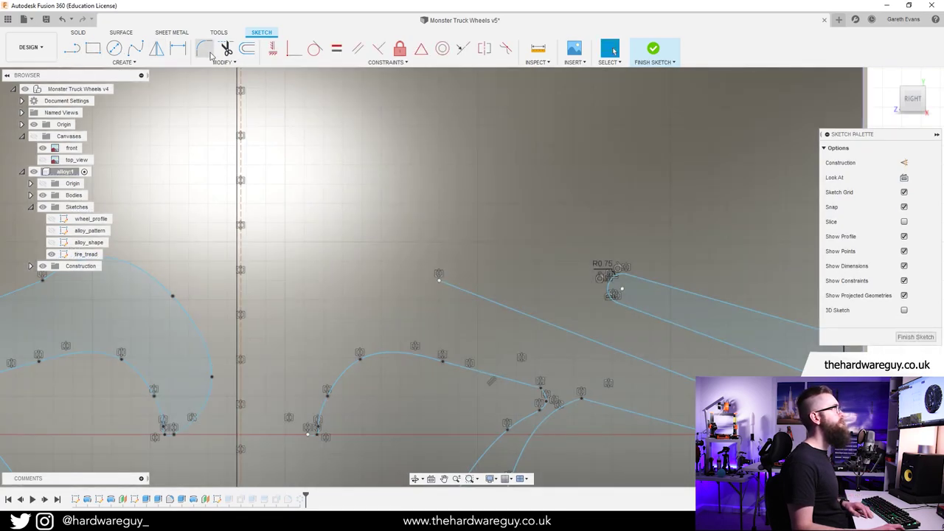
Draw a rounder fit point spline around the right-hand tread's hooked end and join it to the outline's upper straight edge.
click(120, 62)
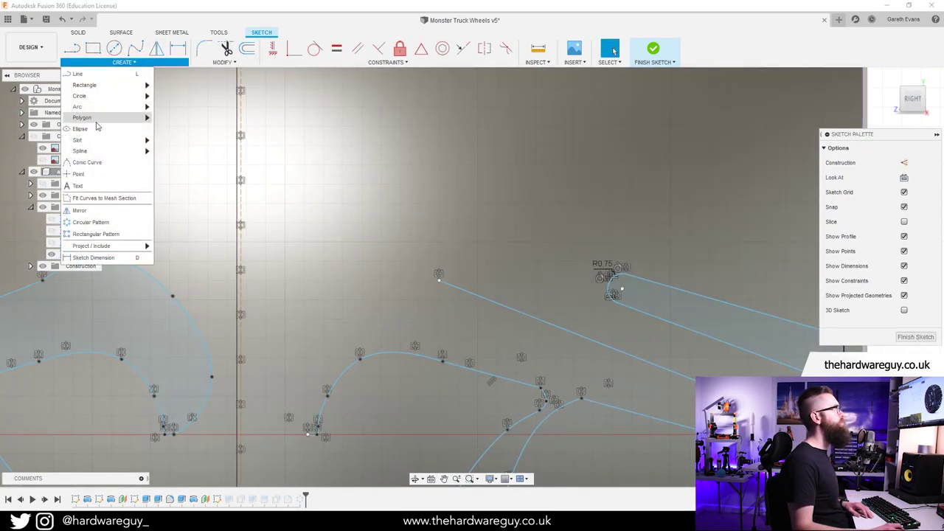
click(188, 152)
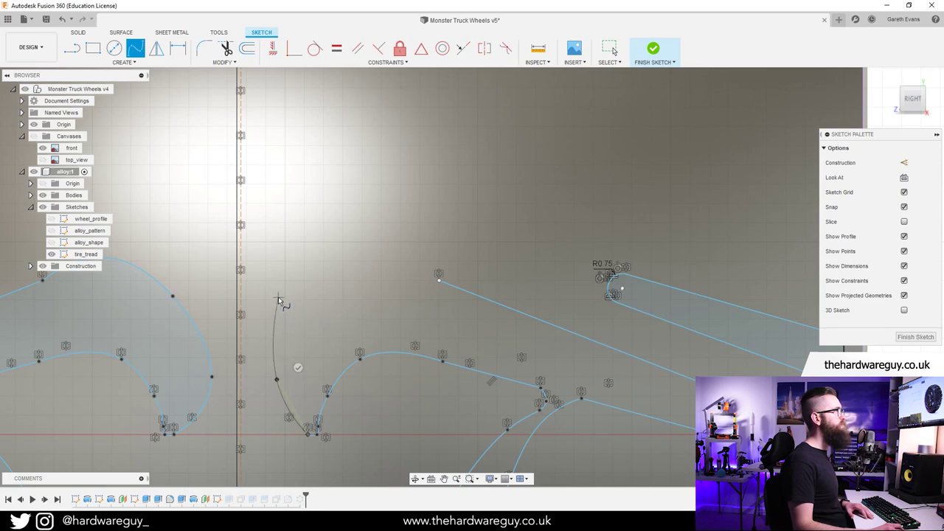
click(321, 251)
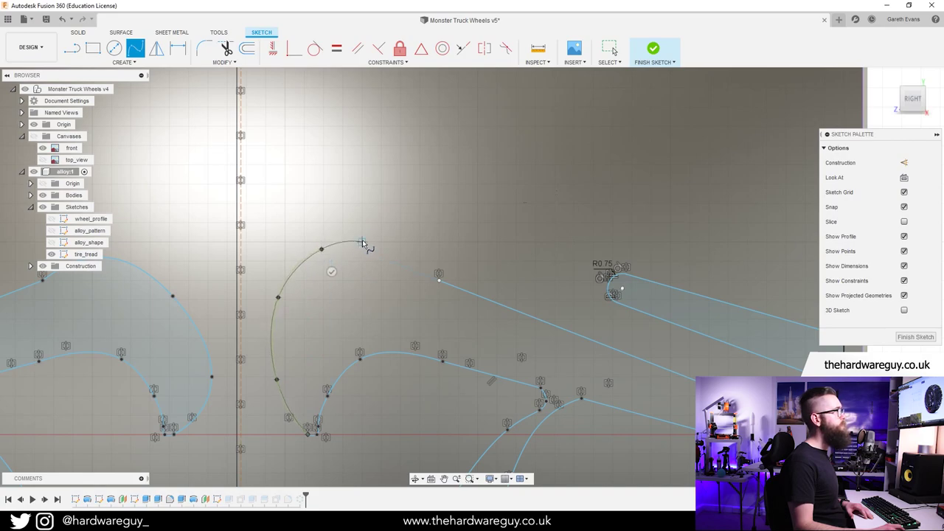
click(367, 241)
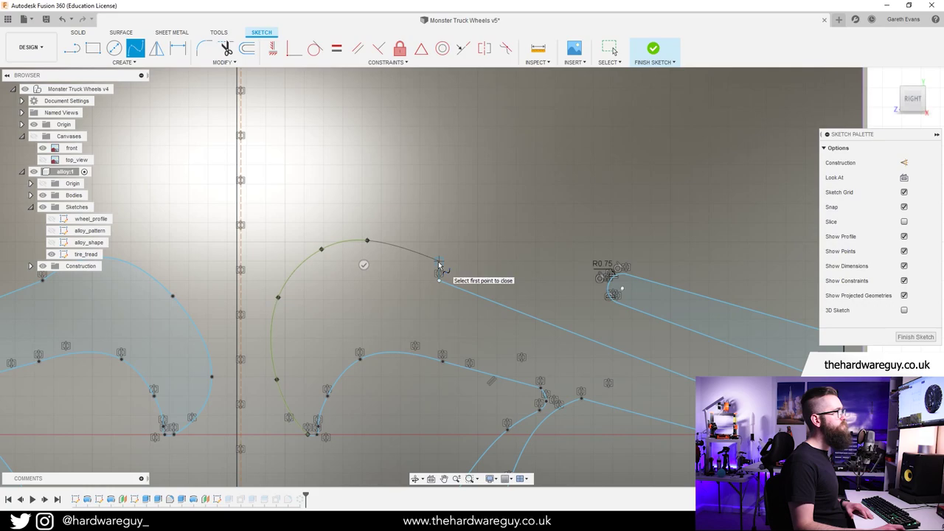
click(440, 263)
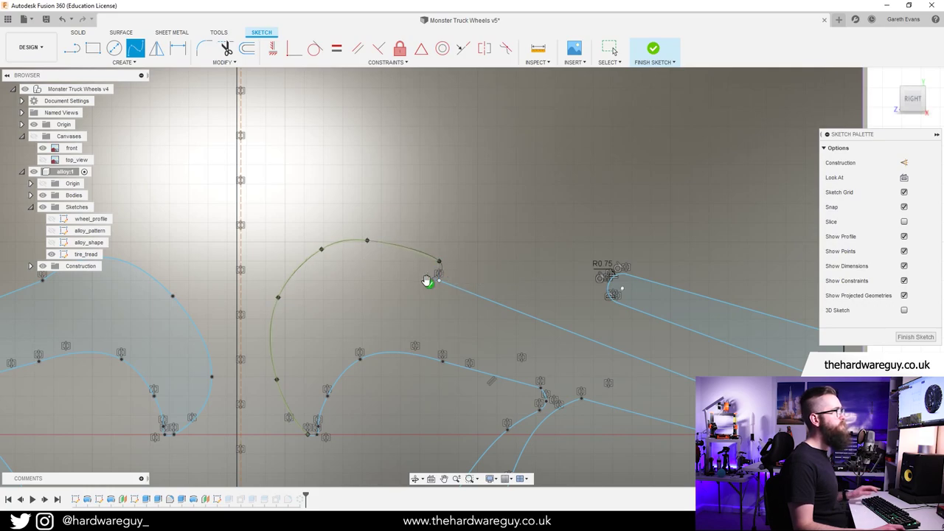
key(Escape)
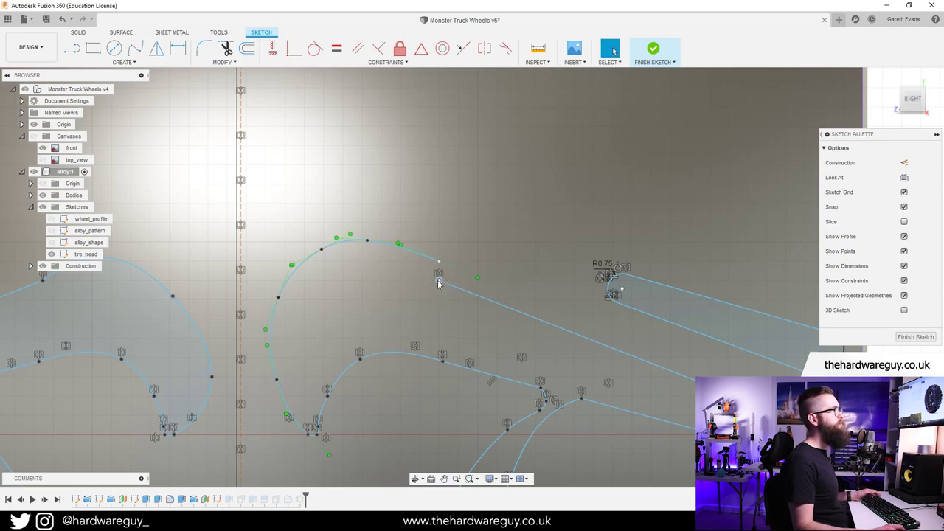
scroll(437, 288, down, 3)
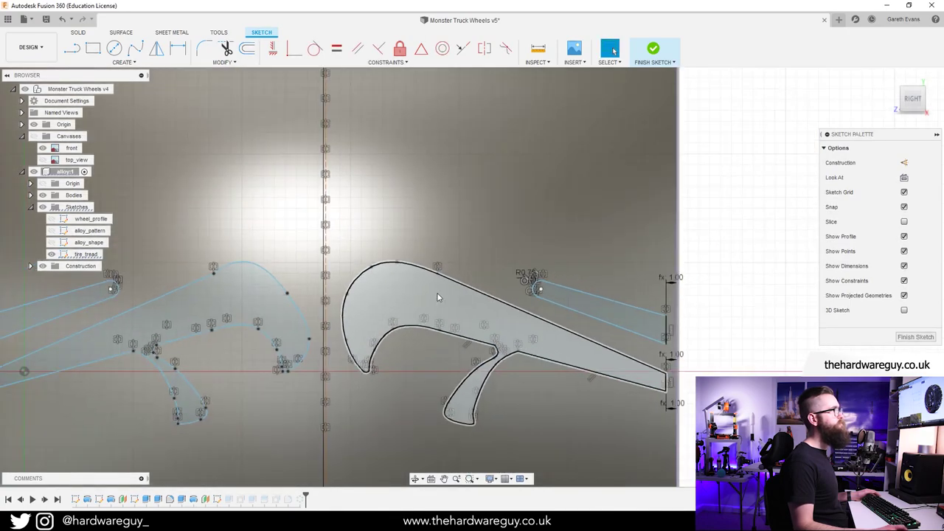
Delete the outdated mirrored tread outlines on the left half of the tire_tread sketch.
scroll(451, 312, down, 2)
scroll(314, 307, up, 5)
scroll(359, 274, down, 1)
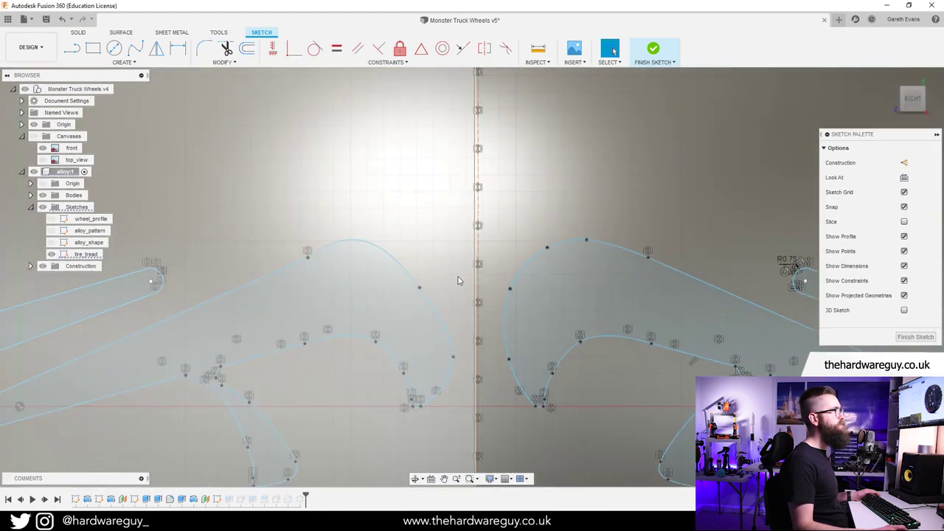
scroll(472, 272, up, 1)
scroll(482, 277, down, 2)
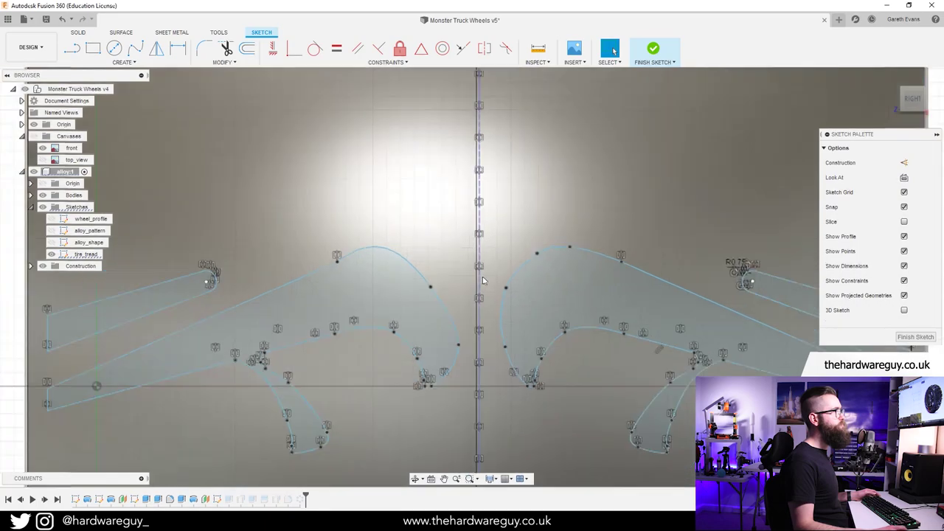
scroll(496, 285, down, 3)
middle_drag(517, 321, 449, 336)
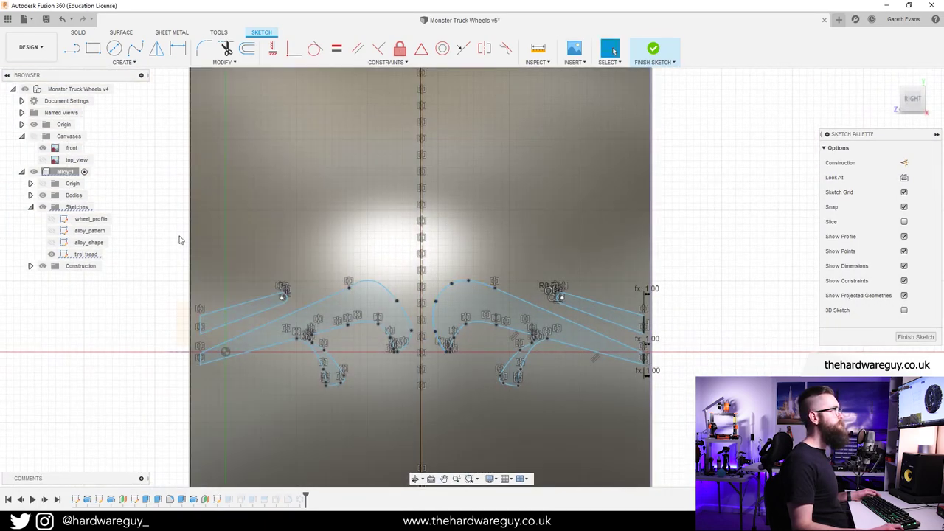
drag(176, 233, 415, 413)
key(Delete)
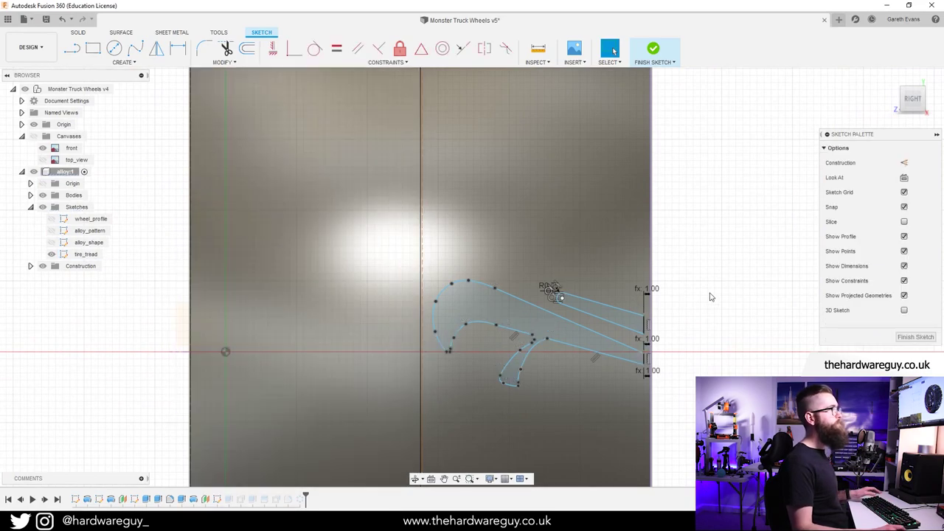
Mirror the right-hand tread outlines about the vertical centre line, excluding the centre and outer boundary lines, and finish the sketch.
click(123, 62)
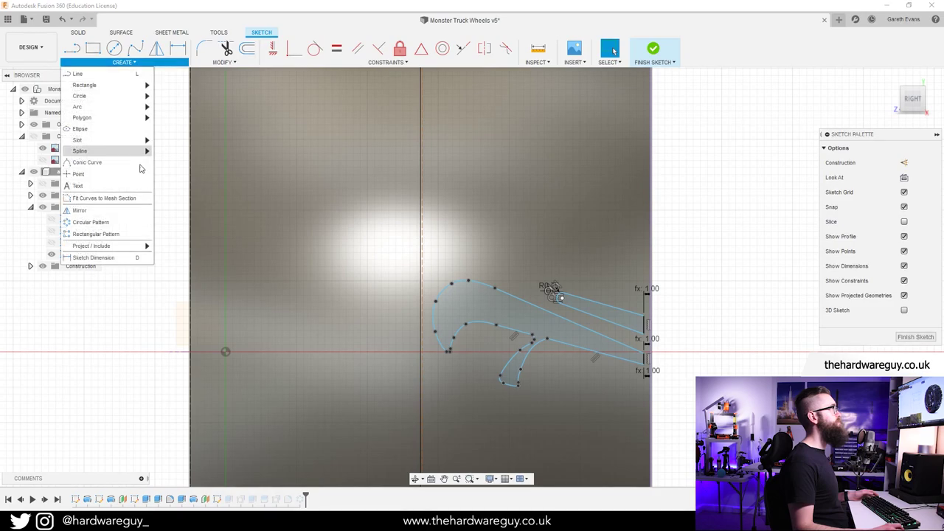
click(103, 212)
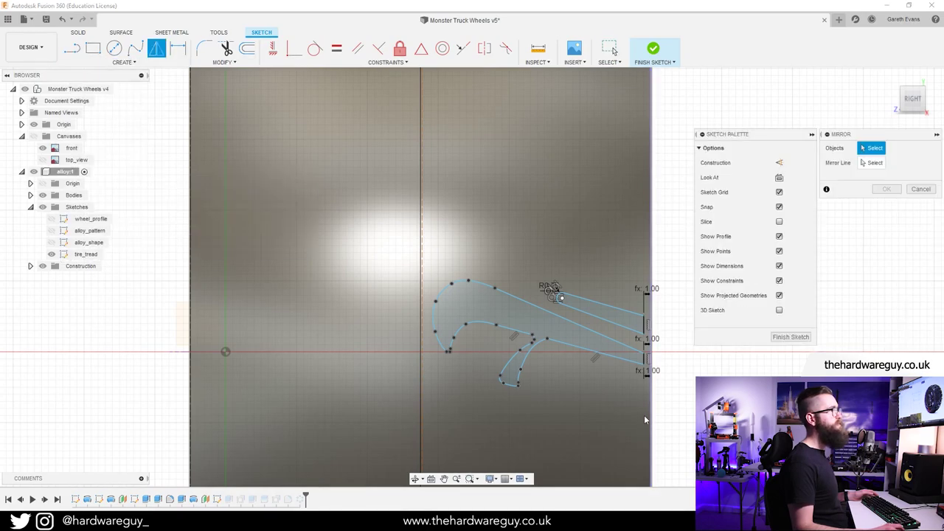
drag(705, 484, 420, 241)
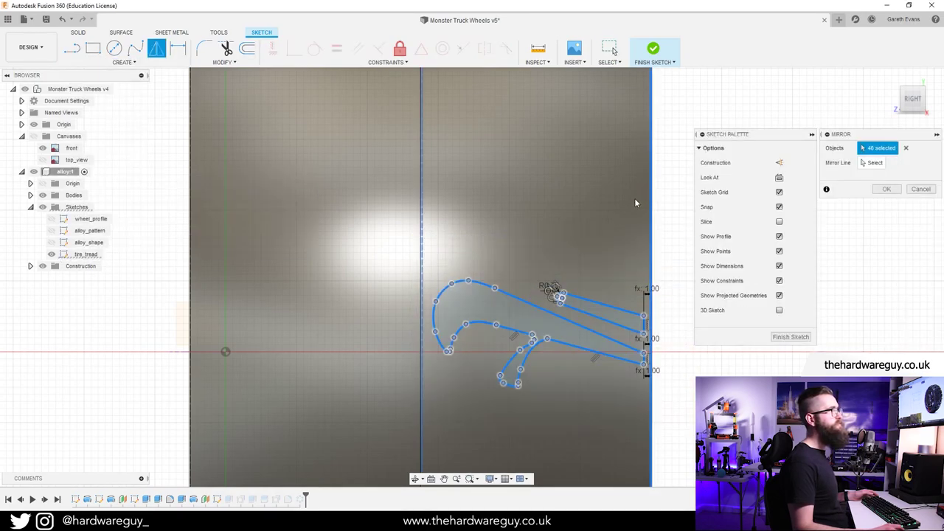
click(649, 200)
click(872, 163)
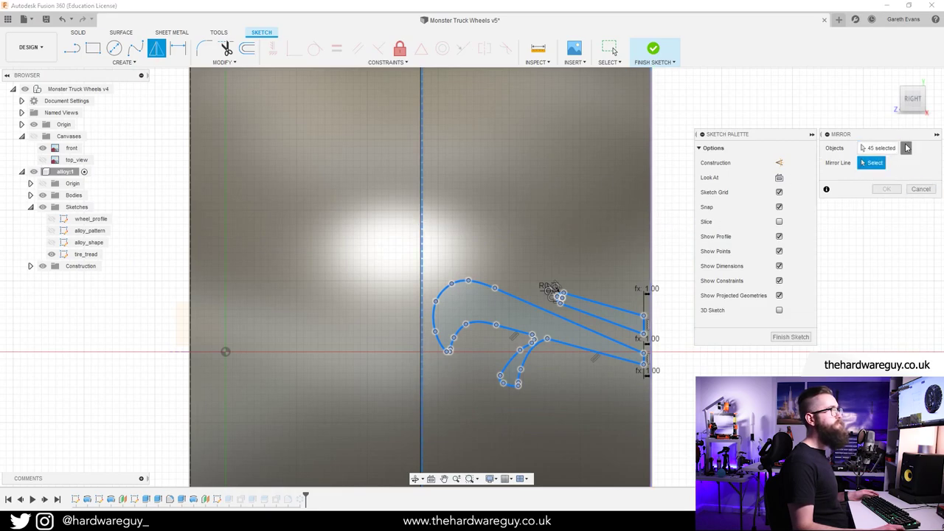
click(907, 149)
drag(664, 403, 426, 223)
click(652, 209)
click(872, 162)
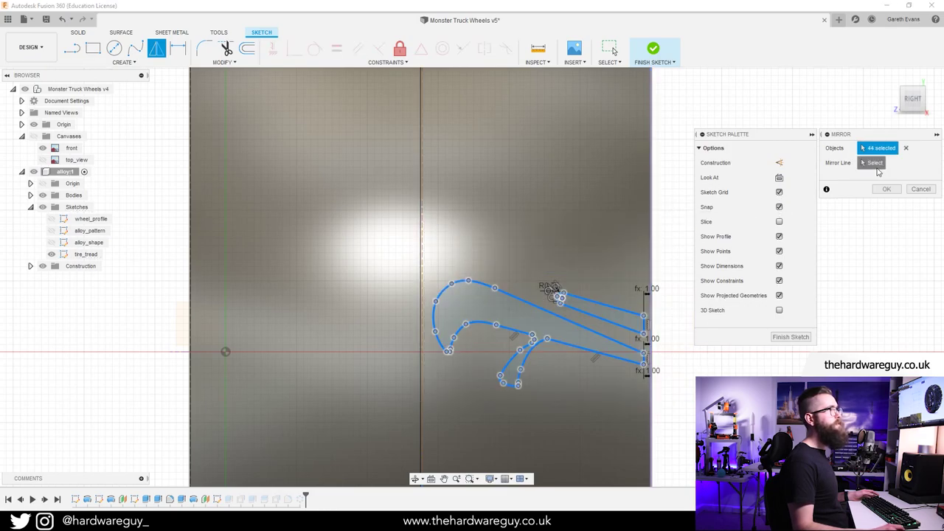
click(423, 234)
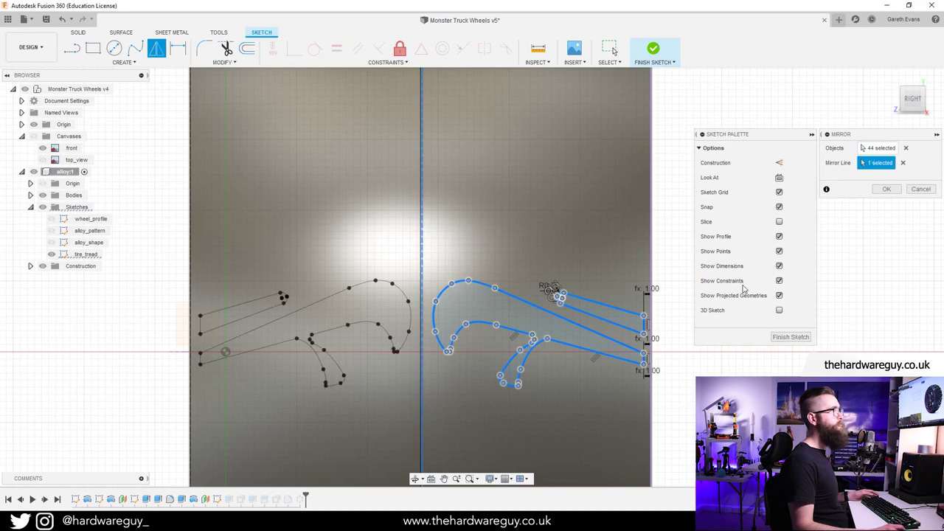
click(887, 191)
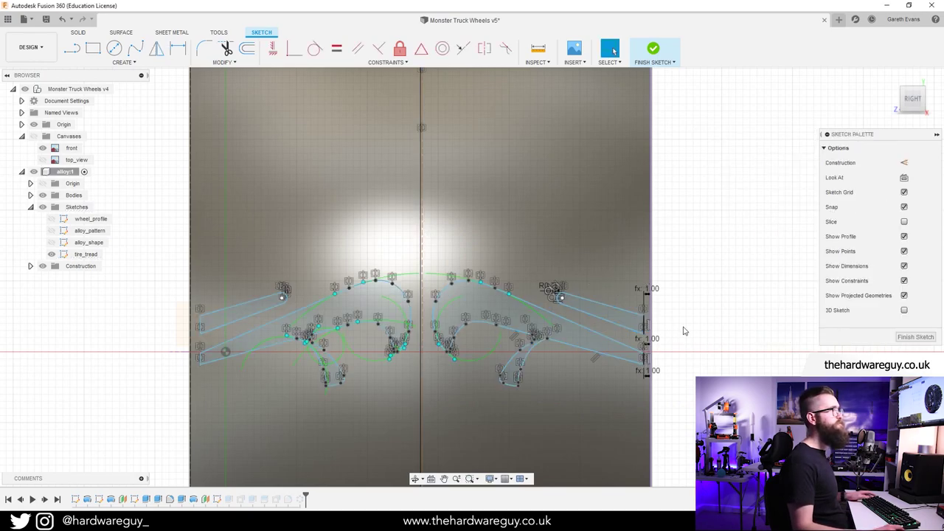
click(656, 52)
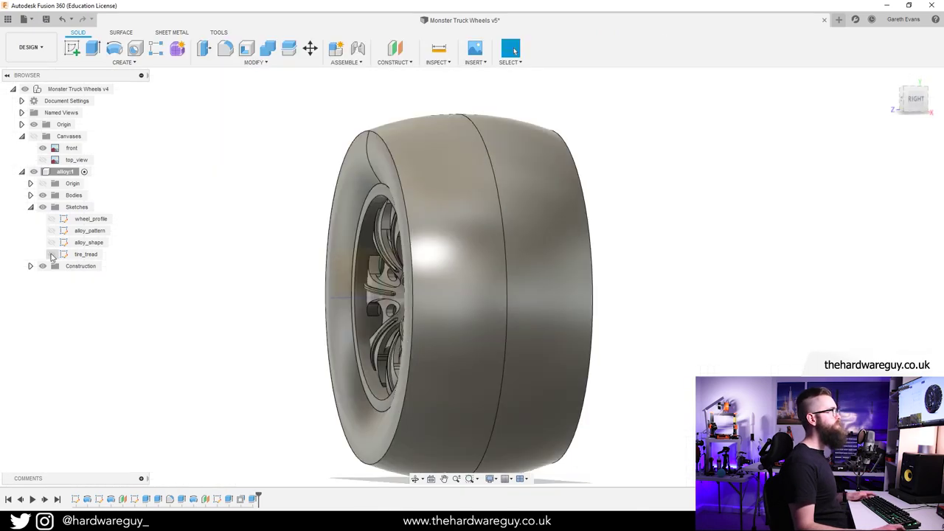
Extrude the four tire_tread profiles -60 mm into the tire as new bodies, and hide the sketch.
click(55, 221)
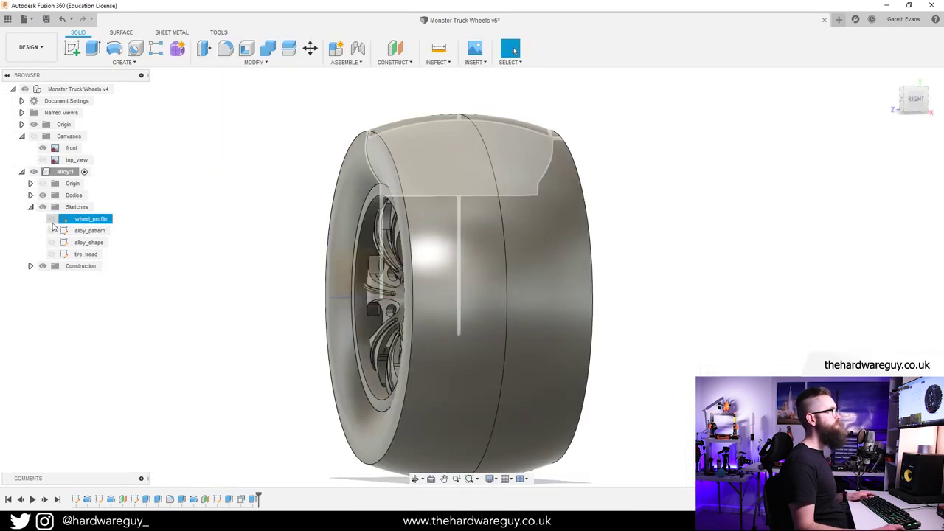
click(52, 254)
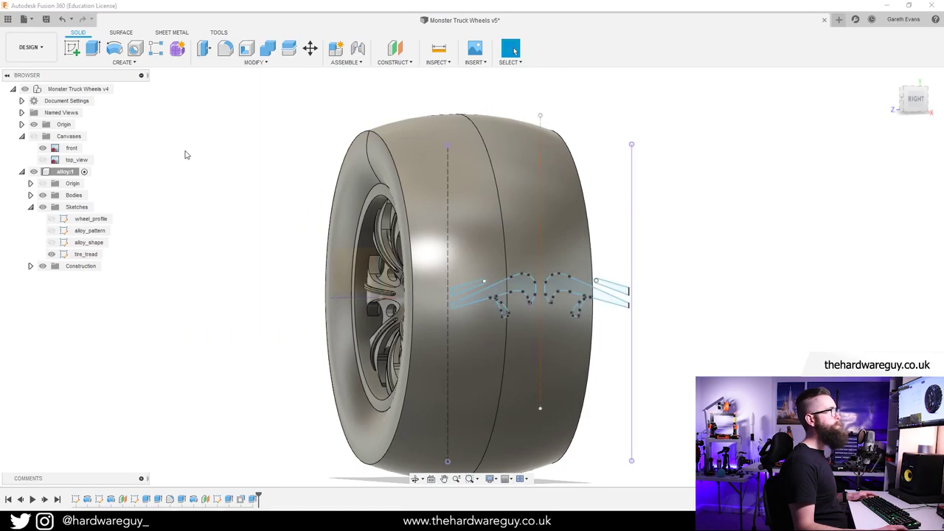
click(93, 48)
click(517, 291)
click(472, 295)
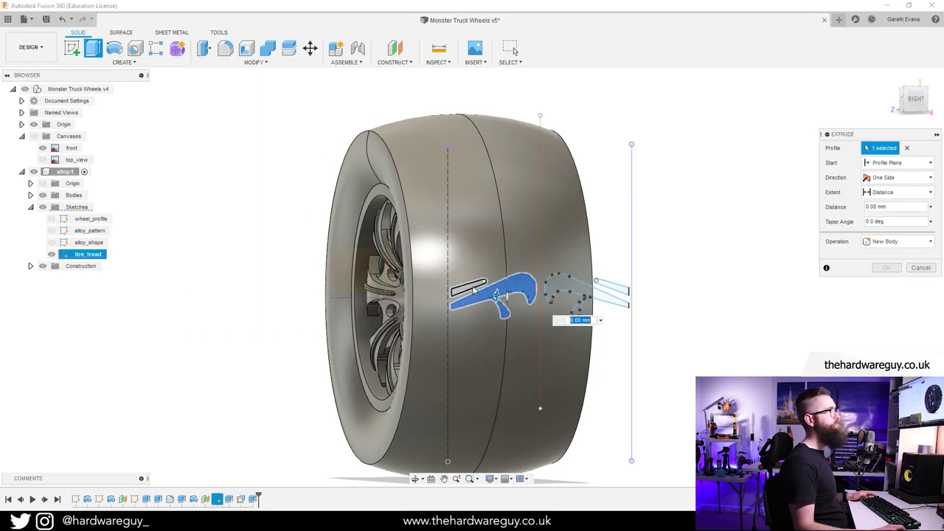
click(584, 290)
click(610, 288)
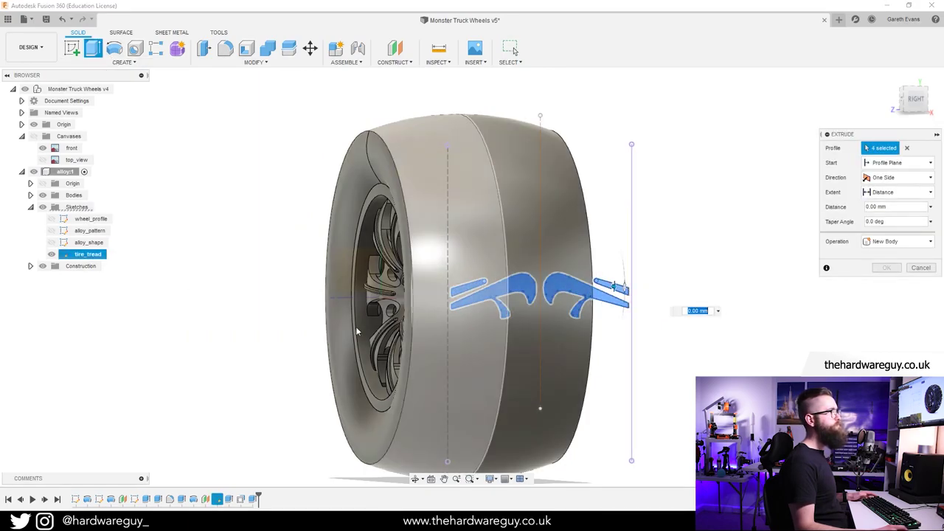
shift+middle_drag(357, 331, 516, 384)
shift+middle_drag(516, 347, 741, 362)
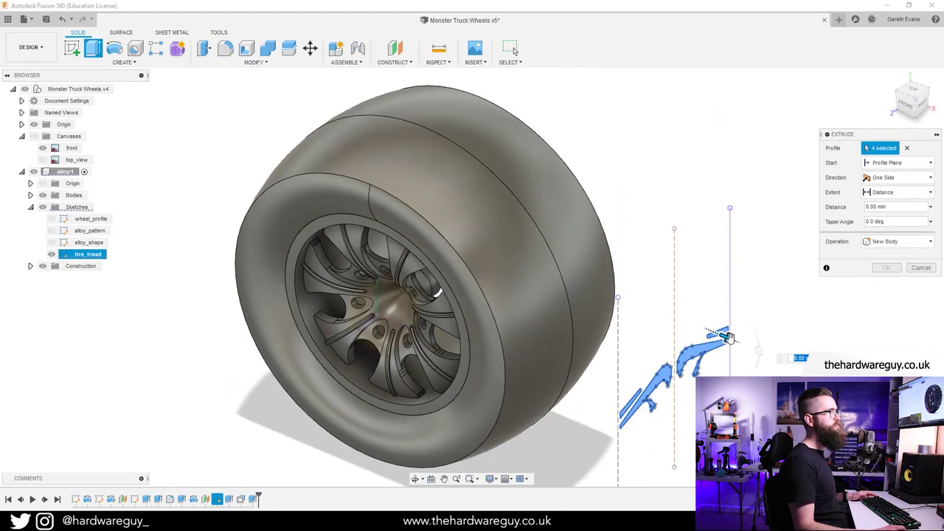
drag(728, 337, 568, 272)
click(897, 242)
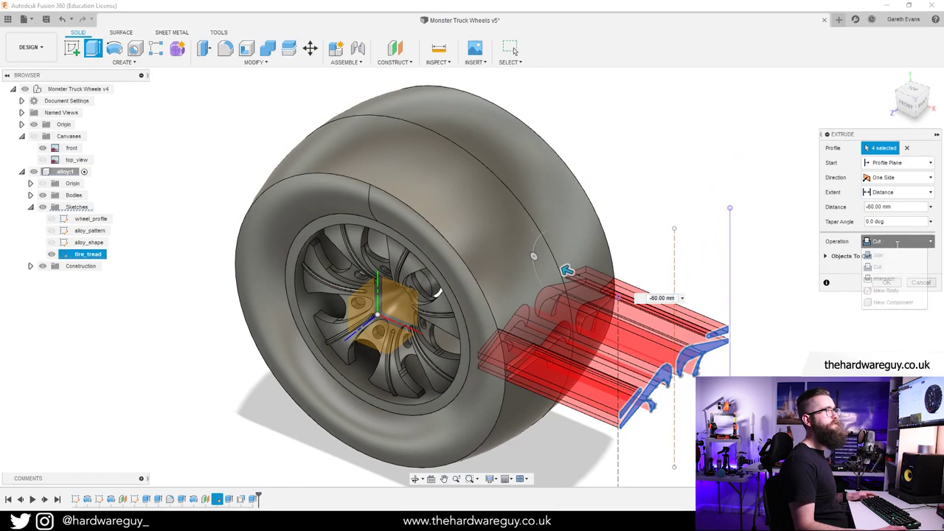
click(888, 291)
click(886, 269)
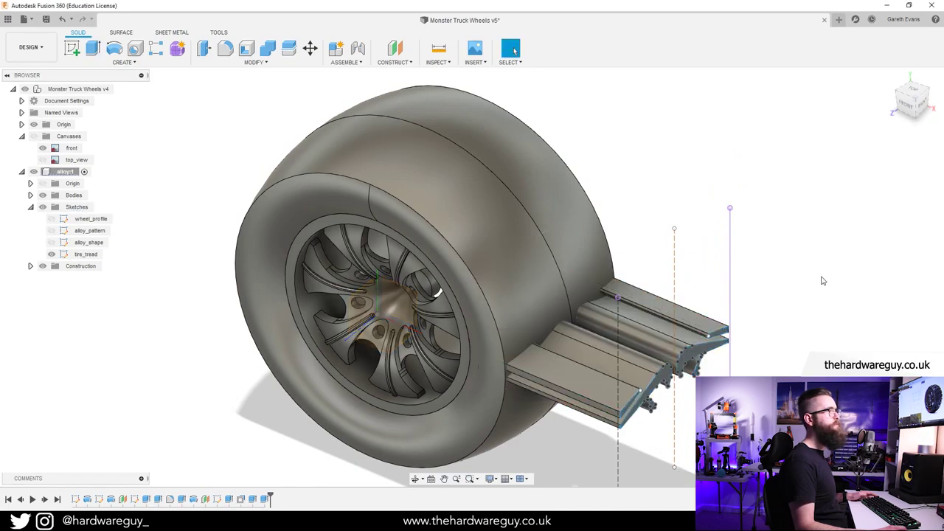
shift+middle_drag(816, 398, 749, 355)
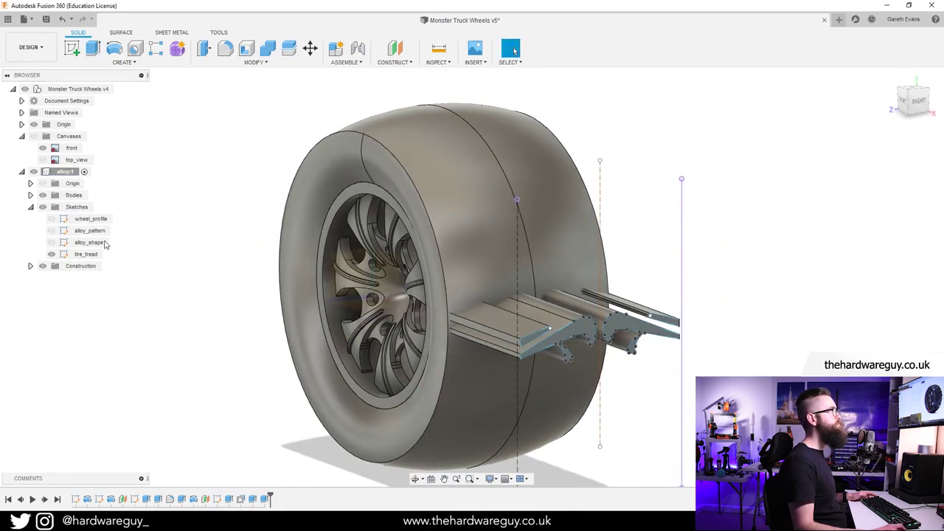
click(52, 254)
Split the tire body using the four extruded tread bodies, Body96 to Body99, as splitting tools.
click(254, 62)
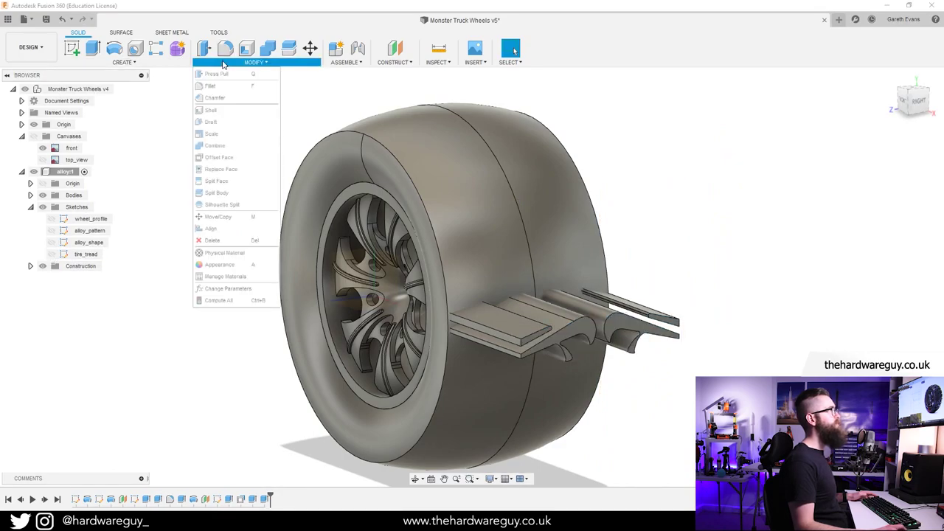
click(216, 193)
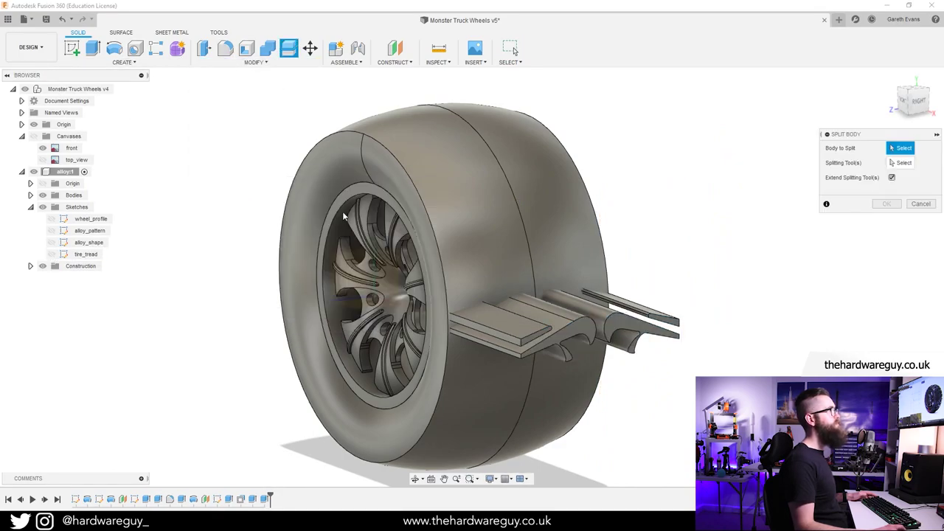
click(559, 240)
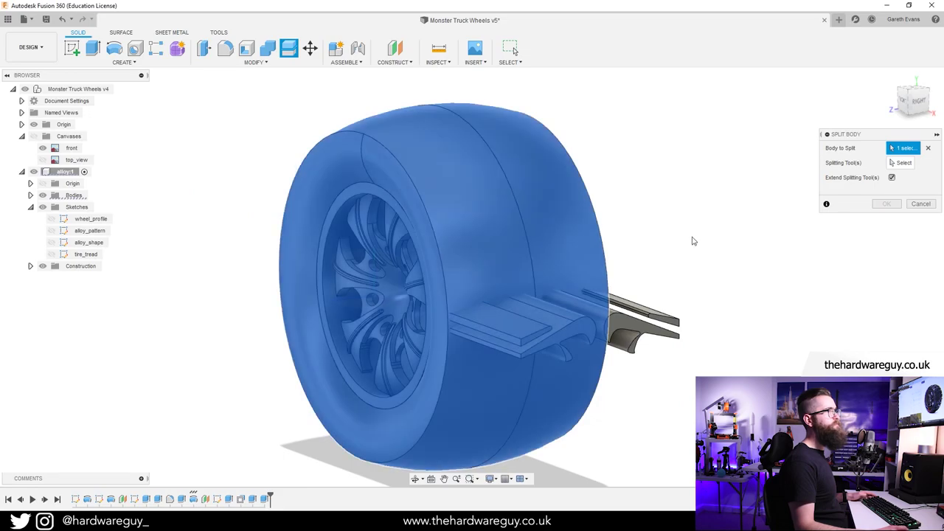
shift+middle_drag(692, 239, 746, 229)
click(902, 162)
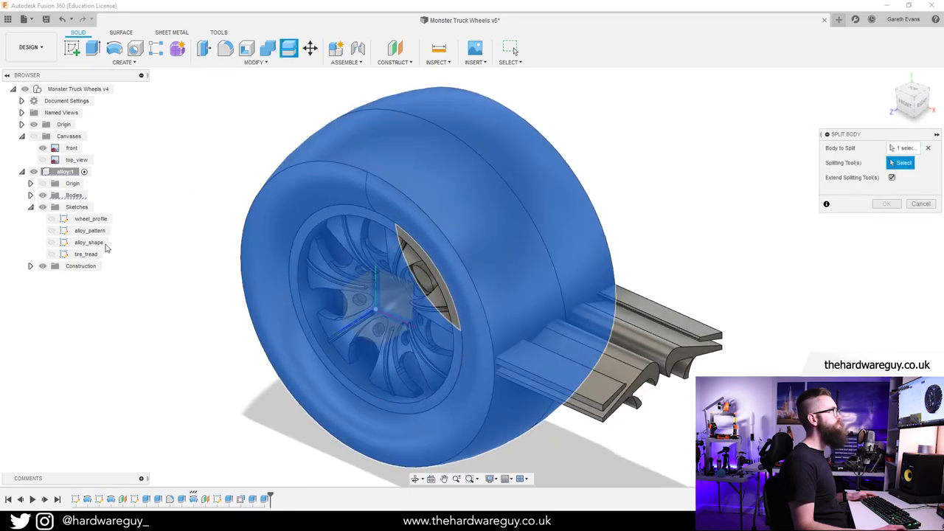
click(30, 195)
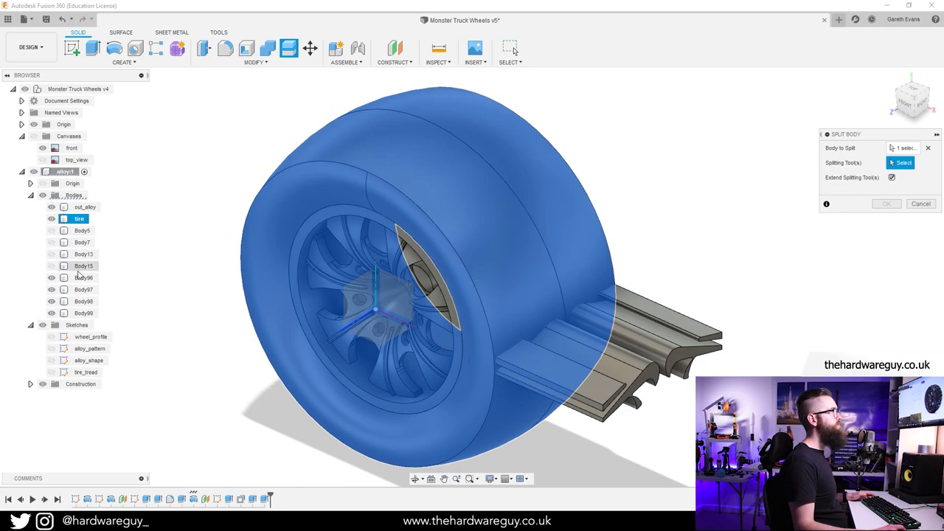
click(83, 278)
click(84, 289)
click(83, 302)
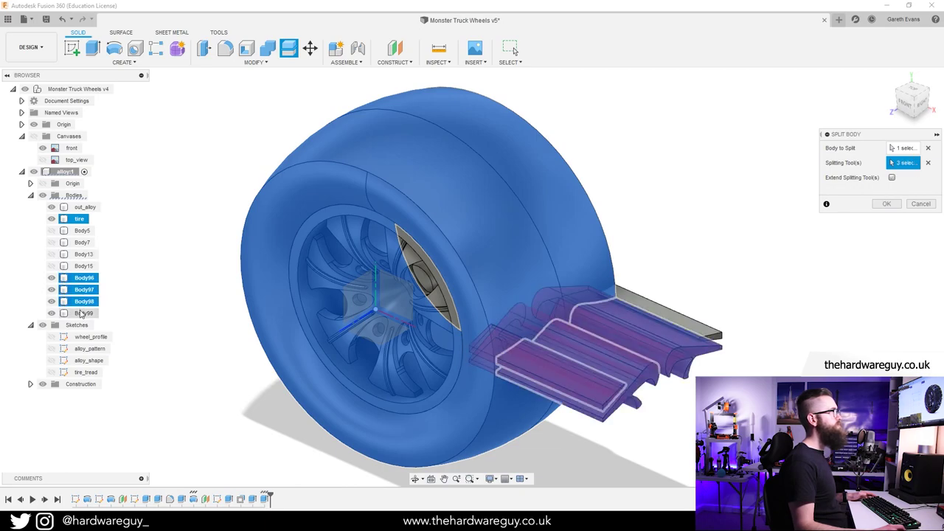
click(81, 314)
mouse_move(712, 268)
shift+middle_down()
mouse_move(702, 264)
mouse_move(706, 275)
shift+middle_up()
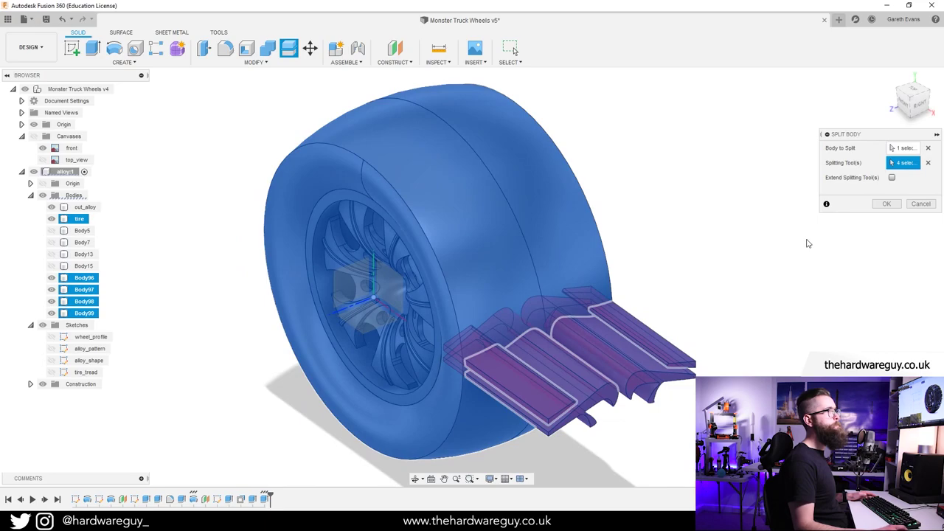
click(888, 208)
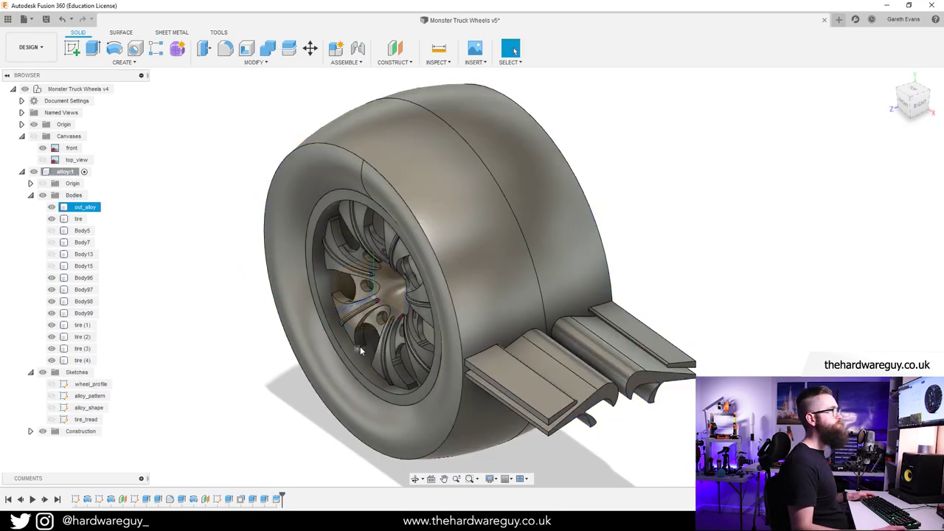
Hide the splitting bodies Body96 to Body99 and check which tread pieces tire (2) and tire (3) are.
click(51, 278)
click(51, 290)
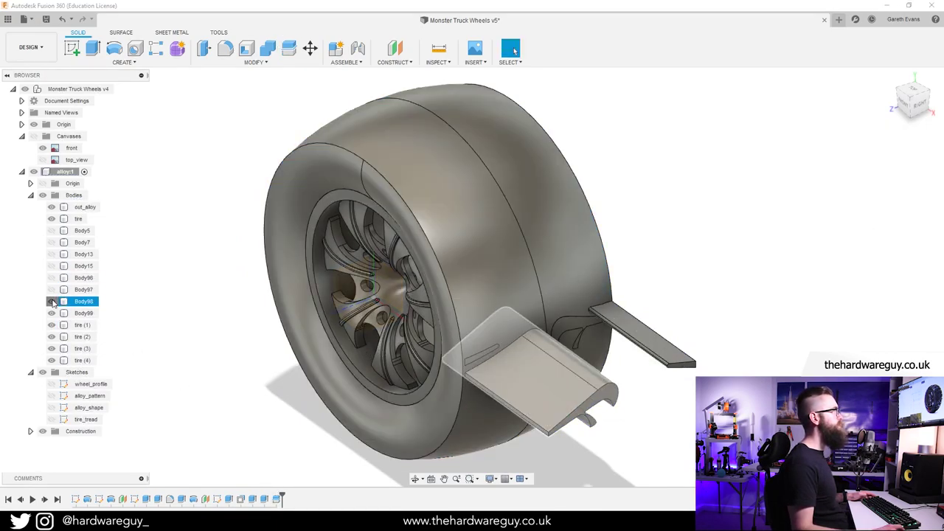
click(51, 301)
click(52, 312)
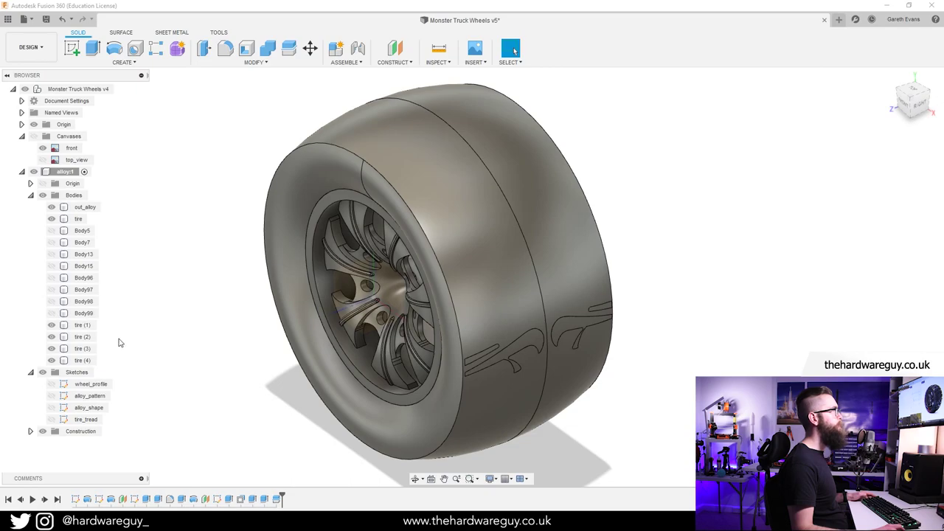
click(83, 337)
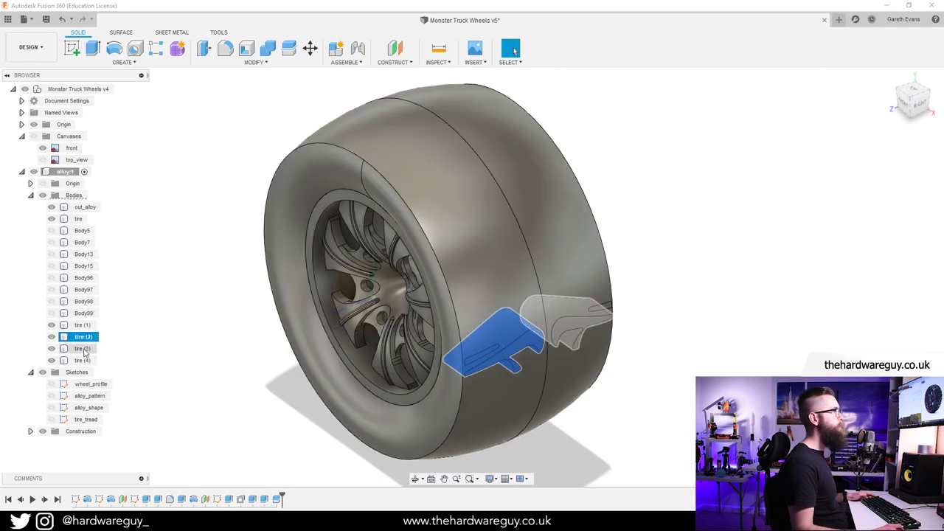
click(83, 348)
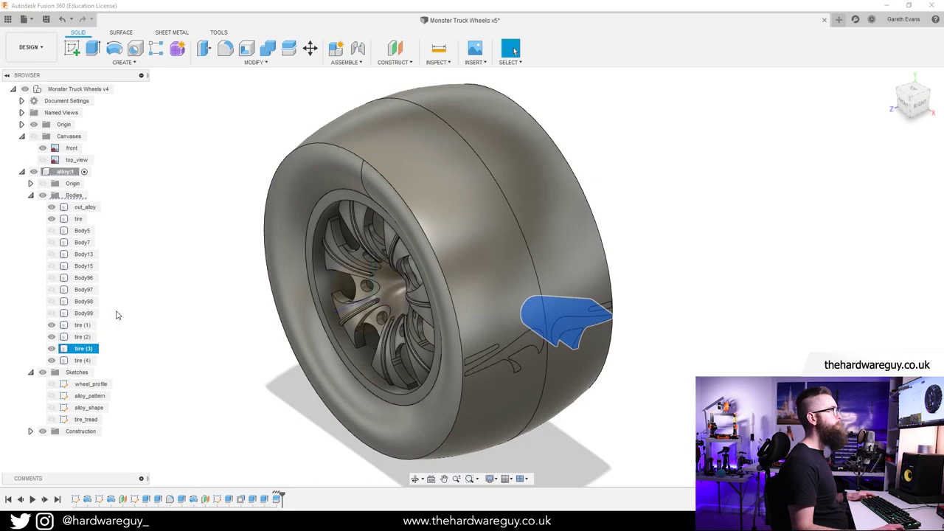
click(161, 320)
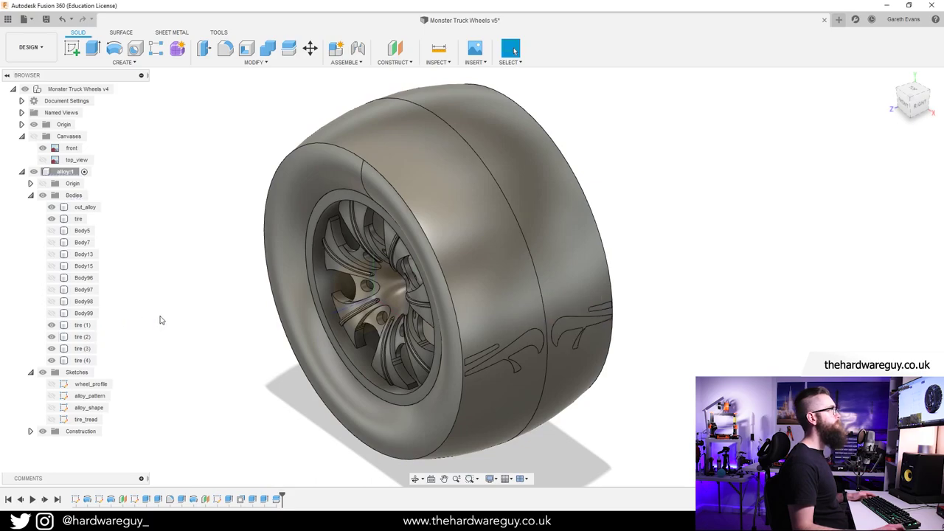
Offset the outer faces of the four tread pieces by tread_height, and save a new version of the design.
click(203, 48)
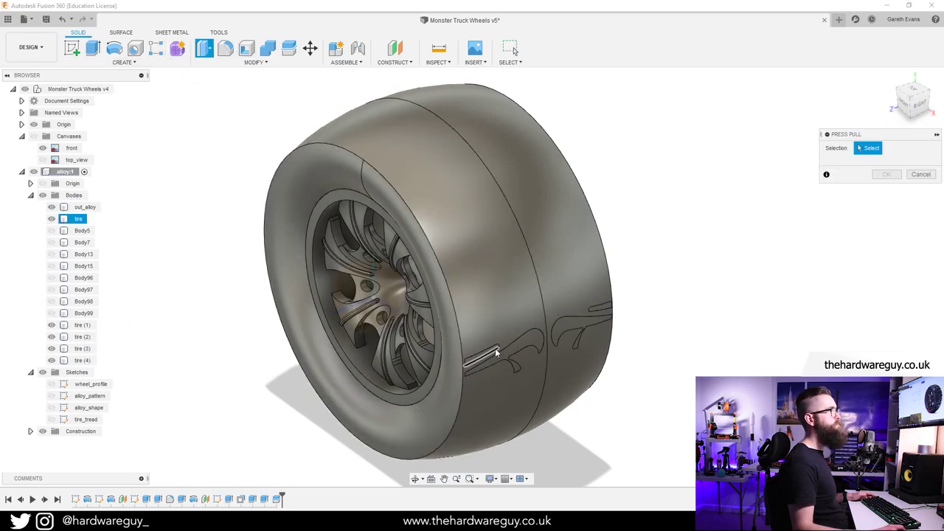
scroll(493, 350, up, 3)
click(490, 350)
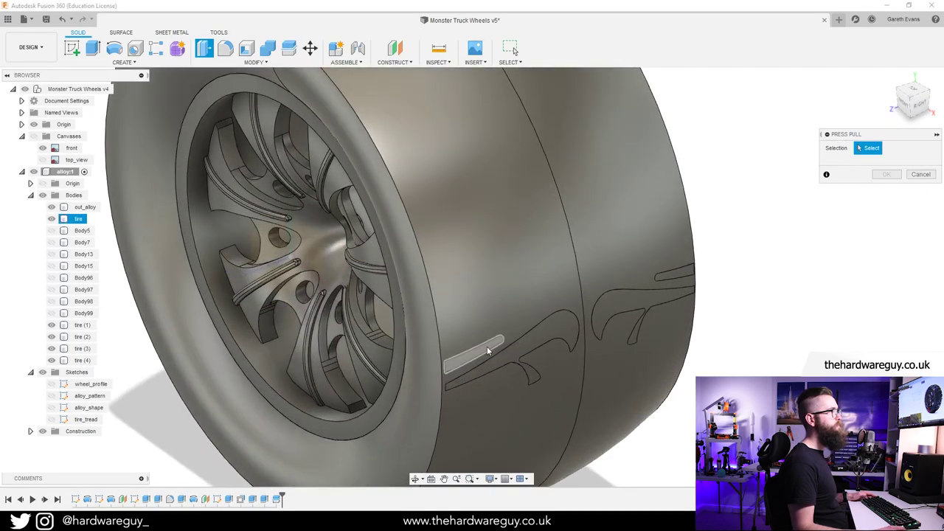
click(552, 341)
click(649, 297)
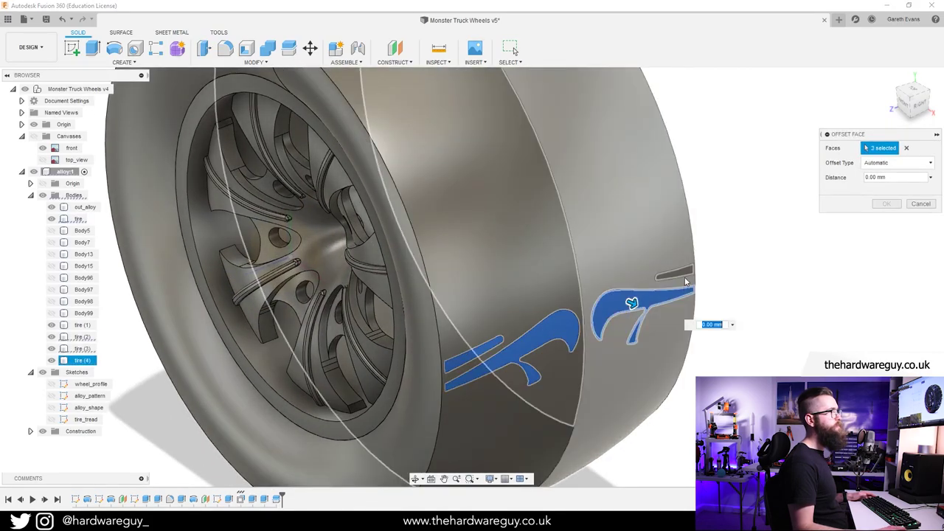
click(686, 278)
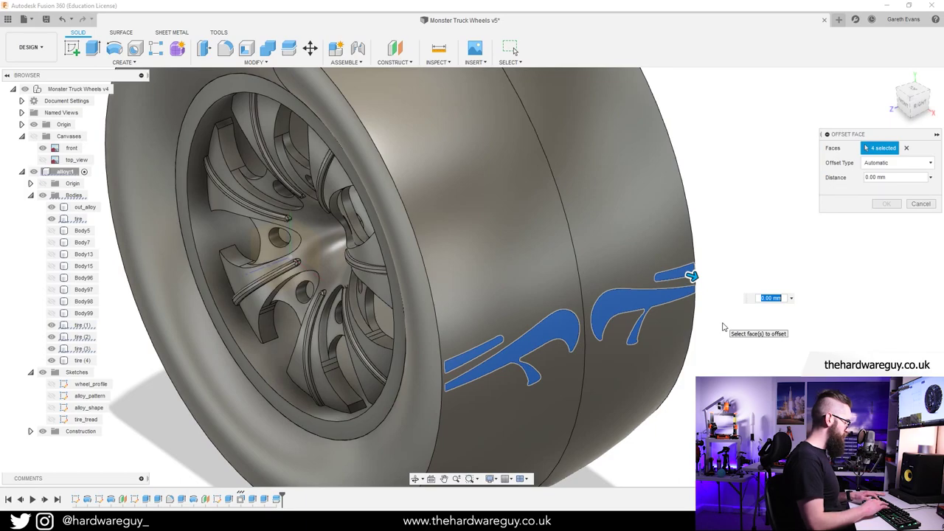
text(tread_height)
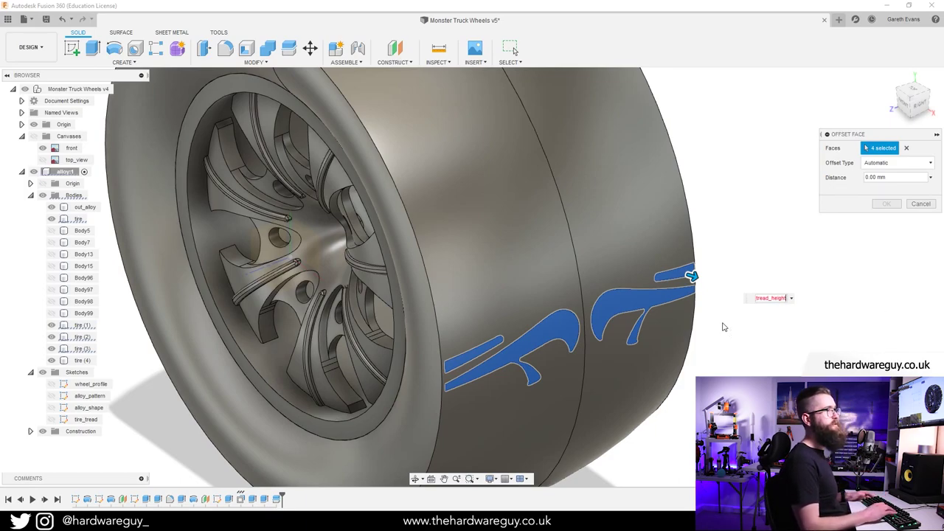
key(Return)
scroll(749, 388, down, 3)
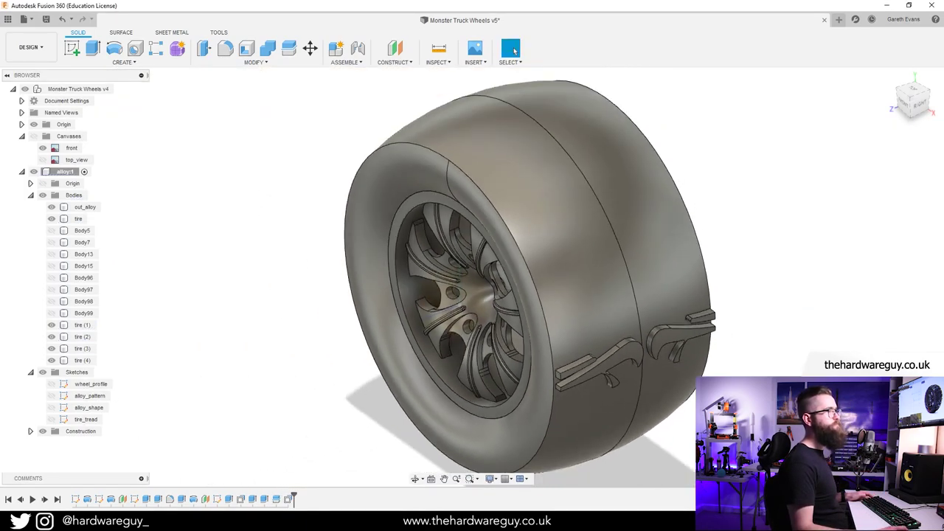
mouse_move(754, 360)
shift+middle_down()
mouse_move(743, 337)
mouse_move(763, 352)
shift+middle_up()
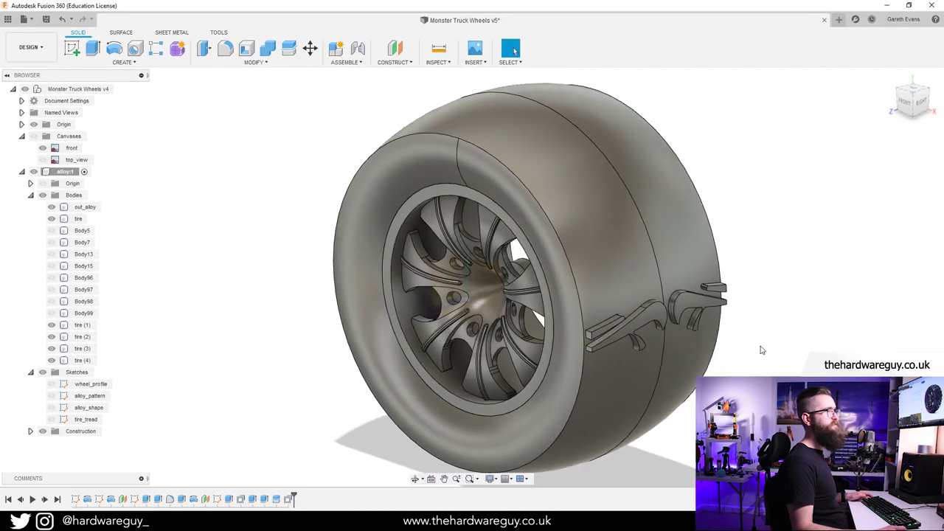
click(45, 19)
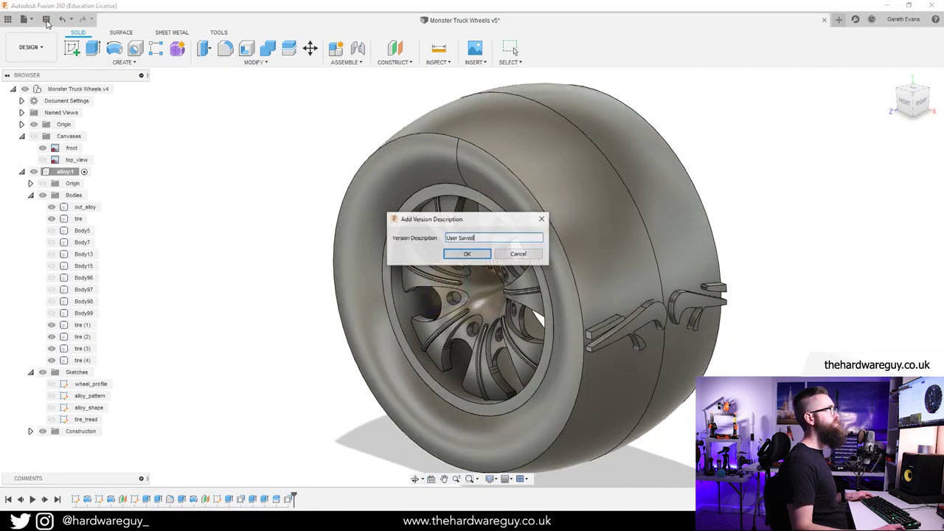
middle_drag(239, 348, 192, 320)
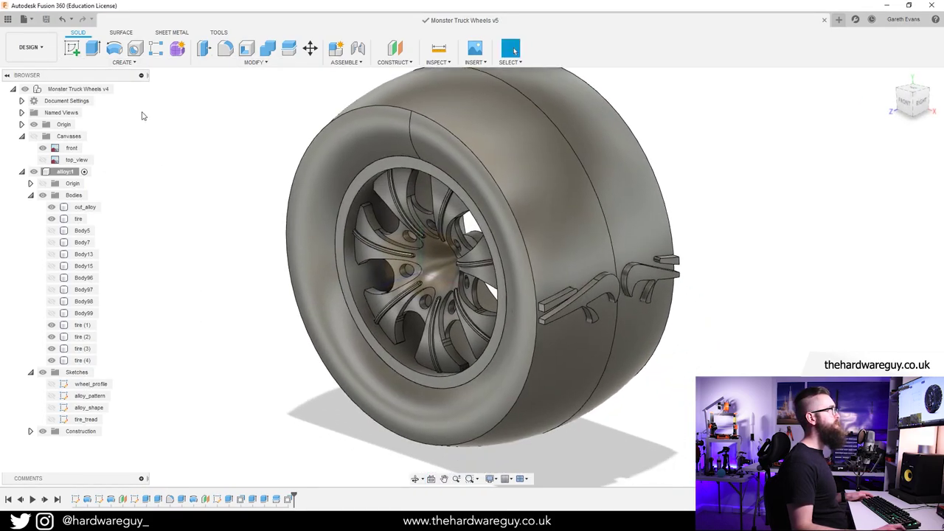
Create a full circular pattern of the four raised tread bodies around the wheel's Z axis with a quantity of 20.
click(128, 63)
mouse_move(148, 421)
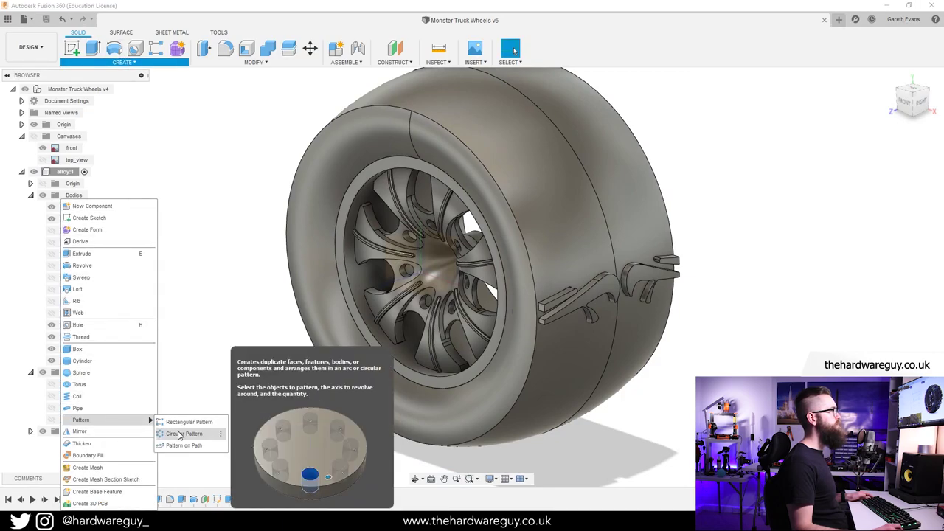
click(178, 436)
shift+middle_drag(405, 368, 543, 348)
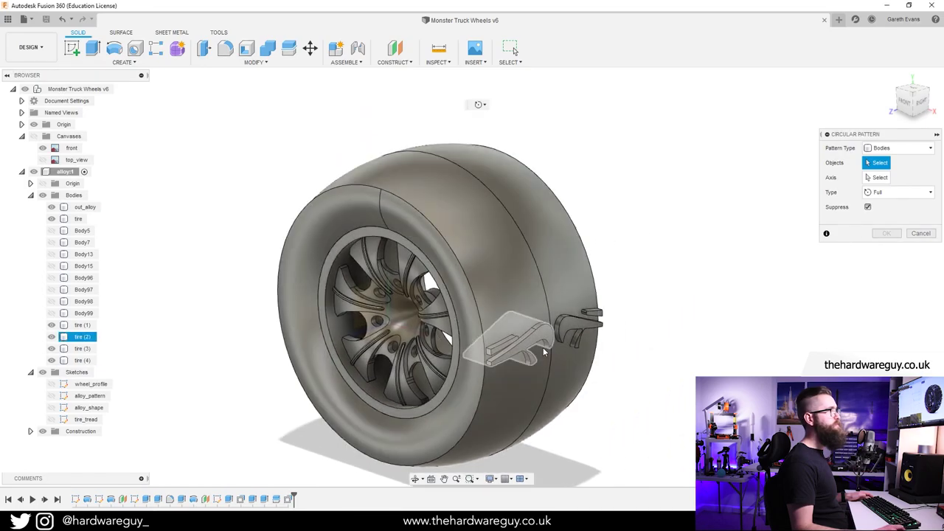
scroll(543, 347, up, 5)
click(490, 348)
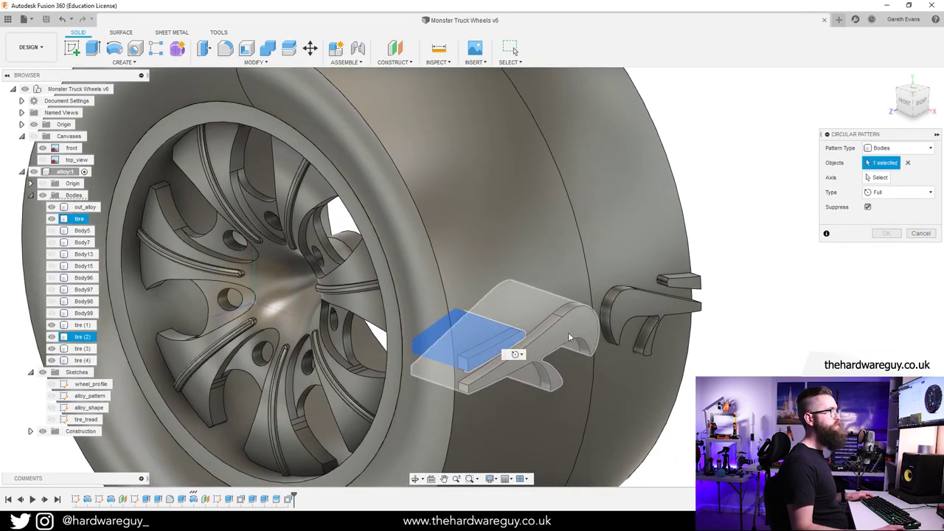
click(569, 336)
click(650, 306)
click(685, 284)
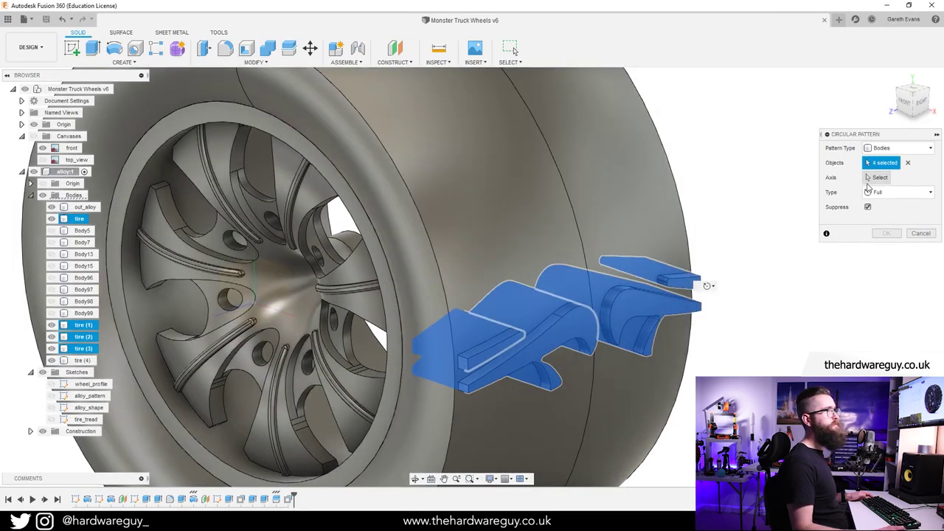
click(872, 181)
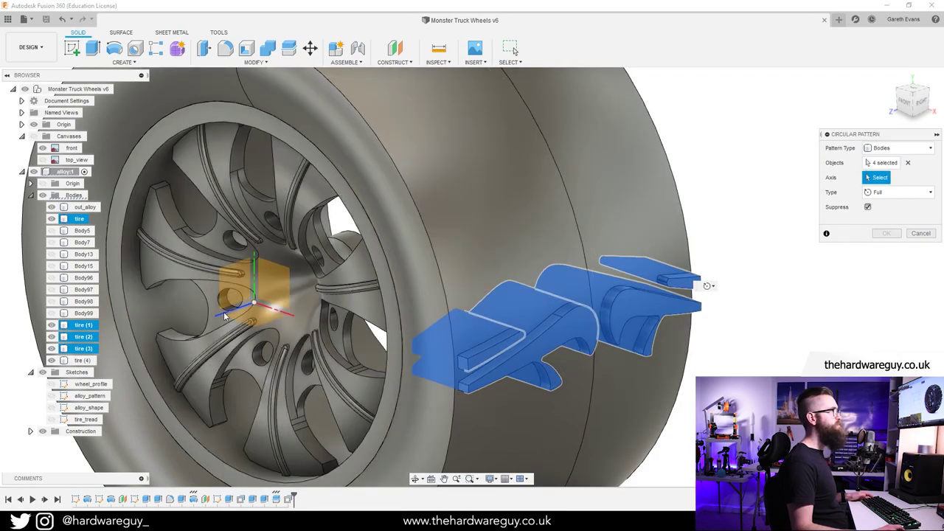
click(224, 312)
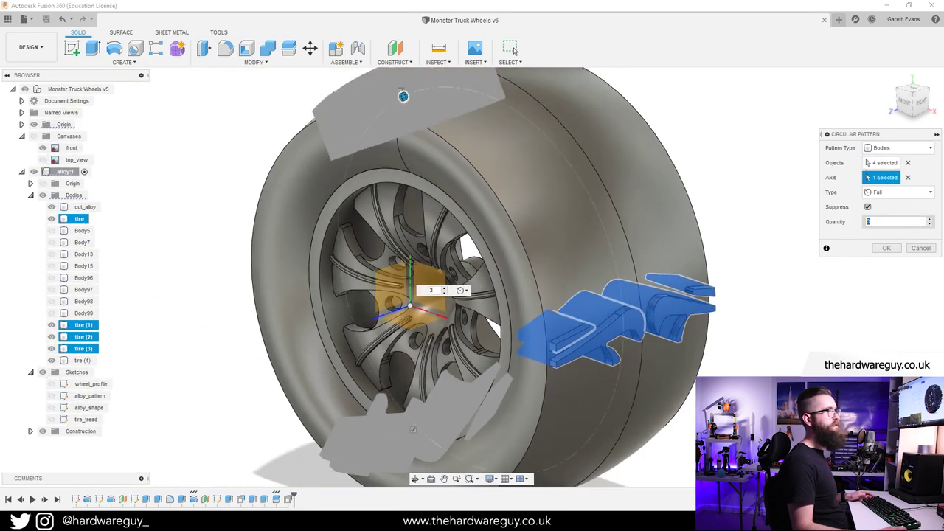
text(20)
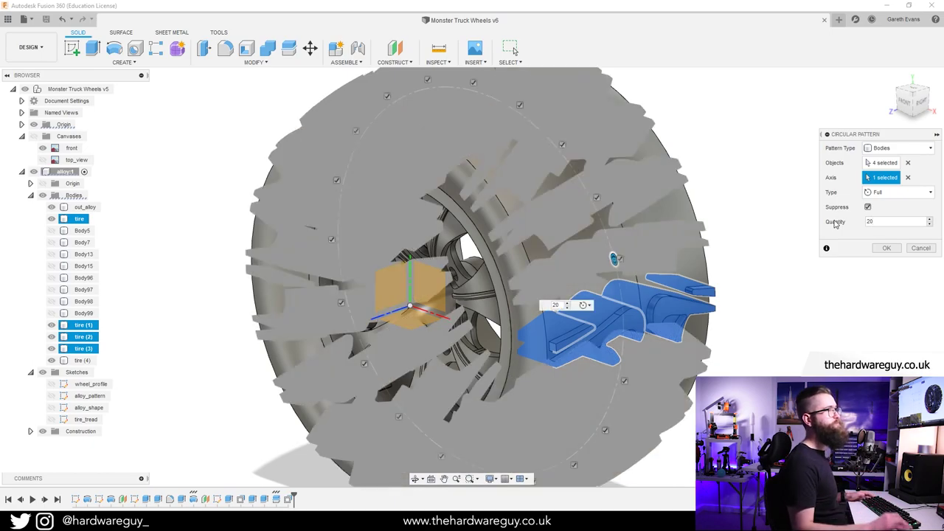
click(883, 249)
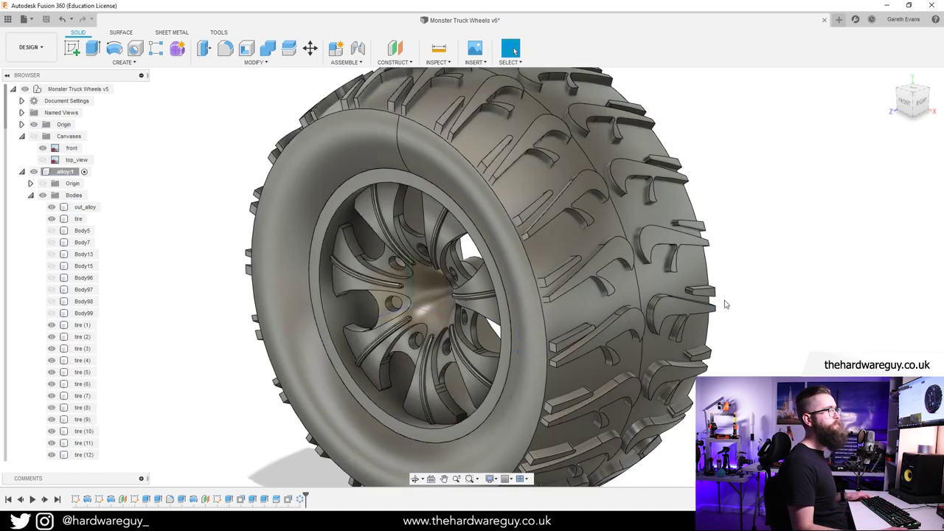
Inspect the patterned treads around the tire, and delete the circular pattern feature.
scroll(723, 304, down, 3)
shift+middle_drag(630, 276, 709, 264)
scroll(572, 249, up, 4)
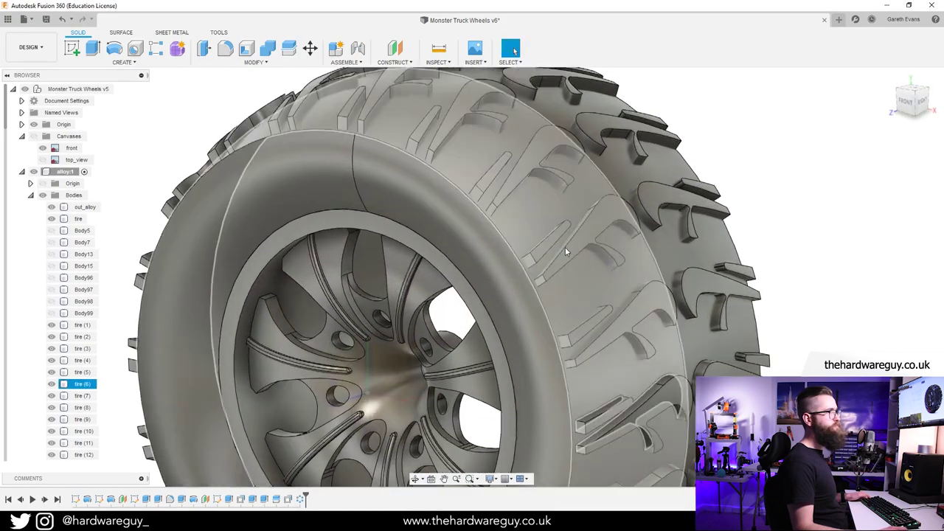
shift+middle_drag(802, 219, 786, 227)
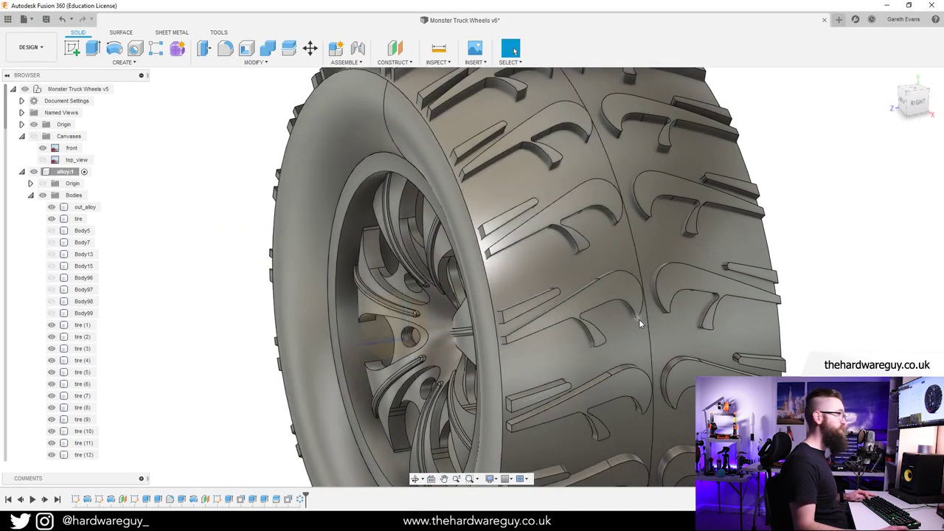
right_click(299, 500)
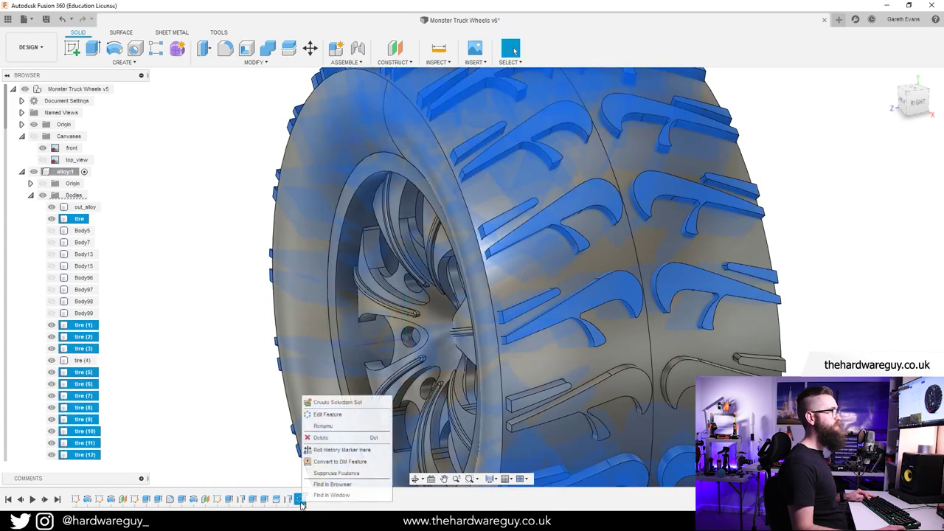
click(318, 438)
Fillet the tire's two outer shoulder edges and the outer end edges of the four tread pieces with a 5 mm radius.
scroll(526, 376, down, 4)
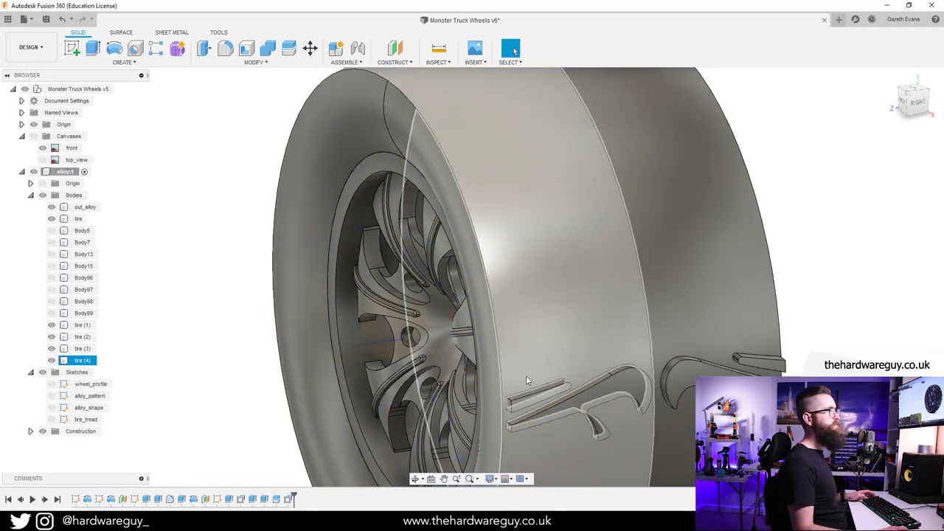
middle_drag(296, 346, 262, 279)
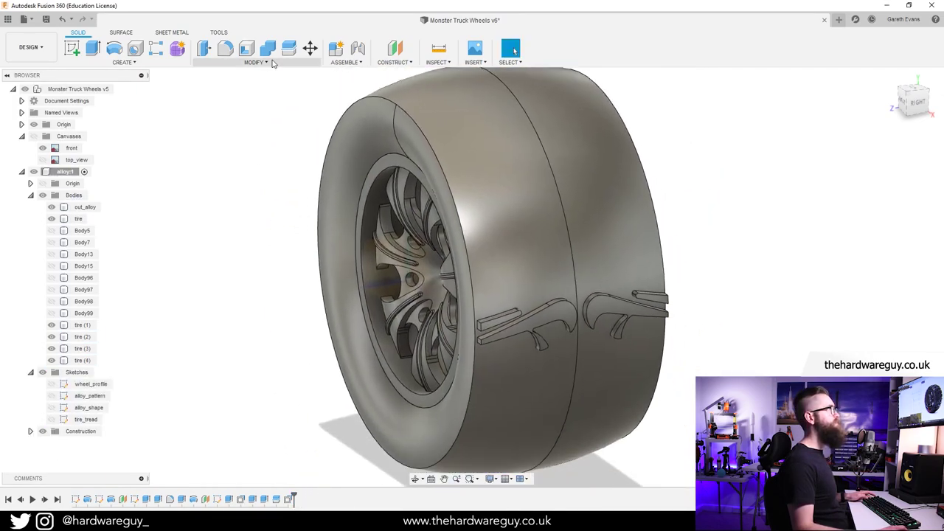
click(226, 49)
scroll(207, 318, up, 3)
scroll(516, 310, down, 5)
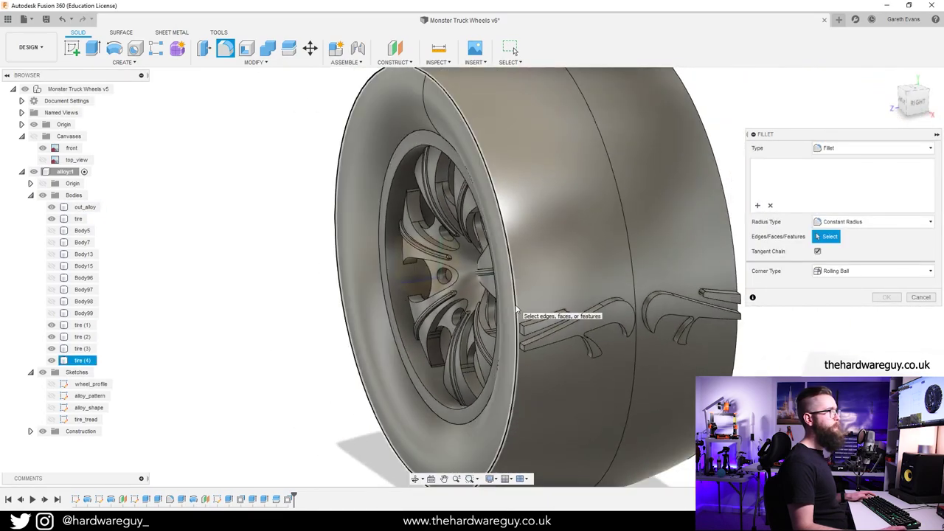
click(515, 310)
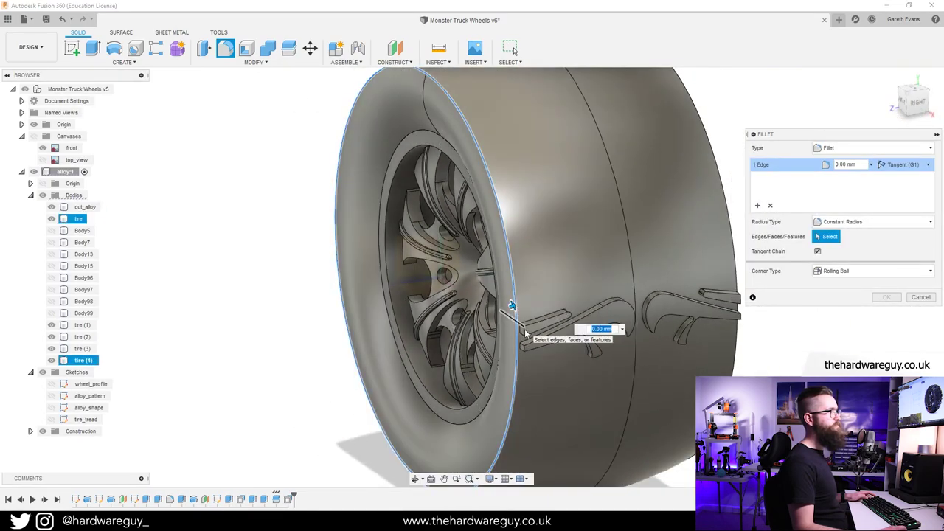
click(520, 331)
scroll(524, 352, up, 3)
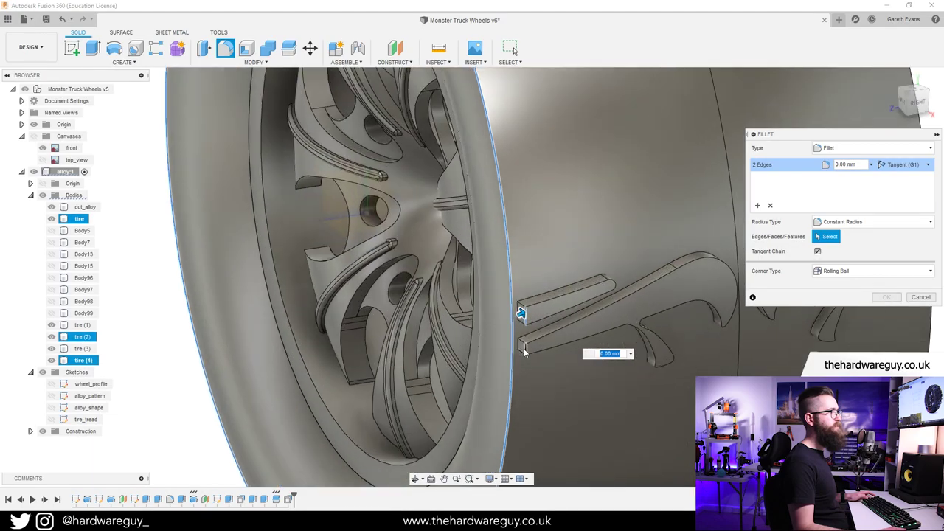
click(524, 350)
shift+middle_drag(561, 387, 644, 238)
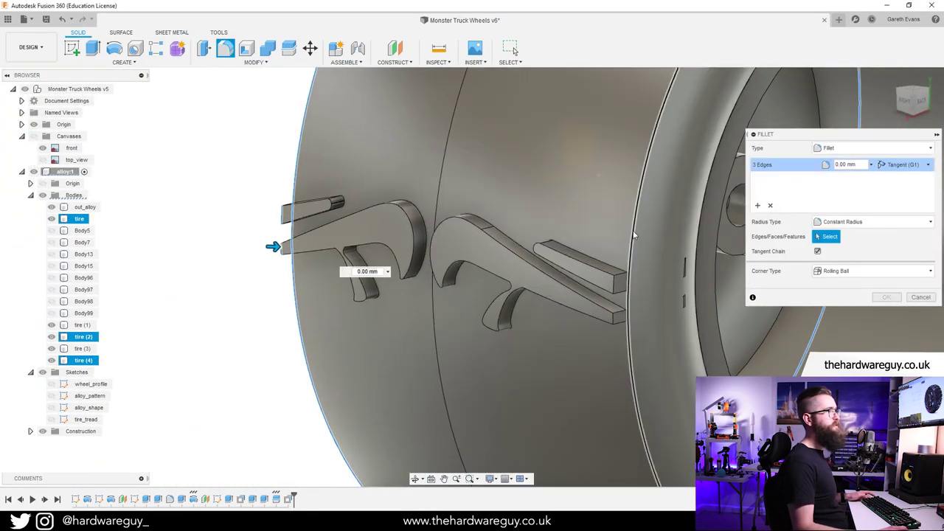
click(633, 235)
click(613, 284)
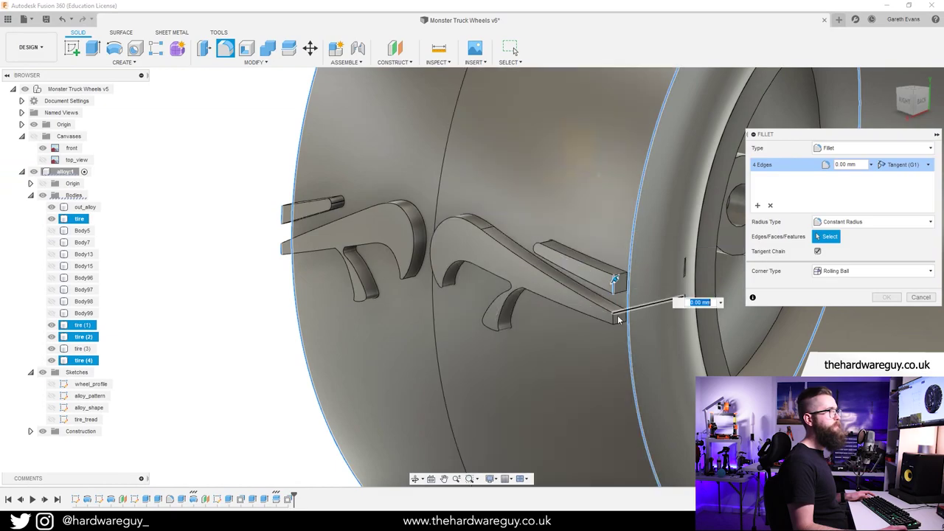
click(612, 317)
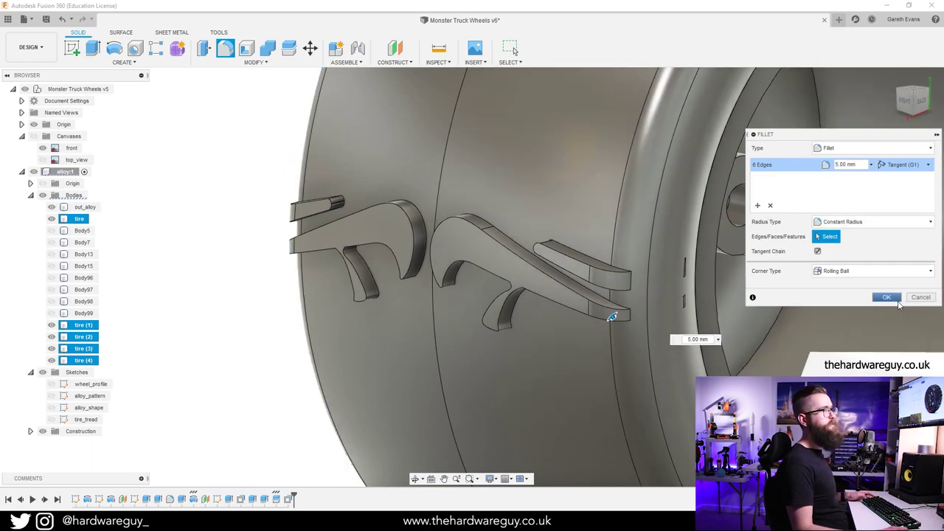
click(888, 298)
Edit the extrusion of the four tire_tread profiles, reducing its depth into the tire to -58.50 mm.
scroll(689, 288, up, 6)
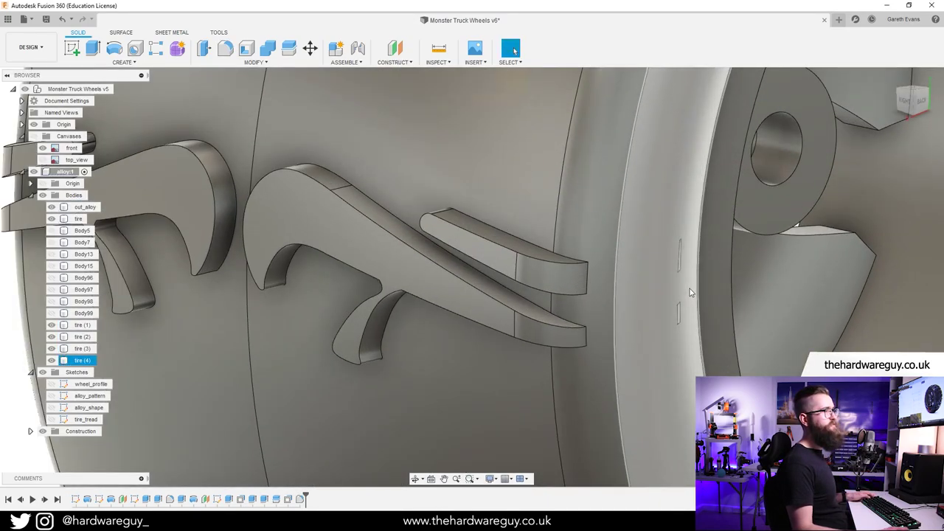
click(264, 500)
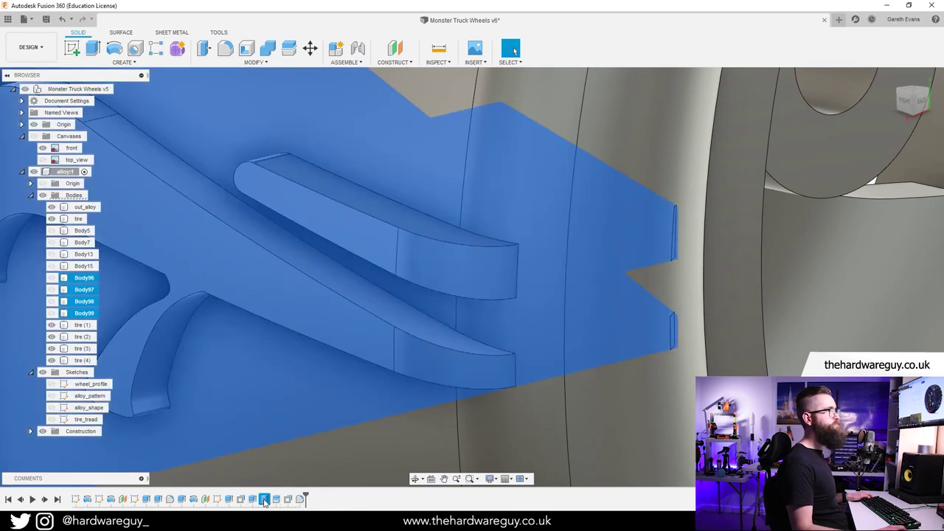
right_click(264, 500)
click(284, 401)
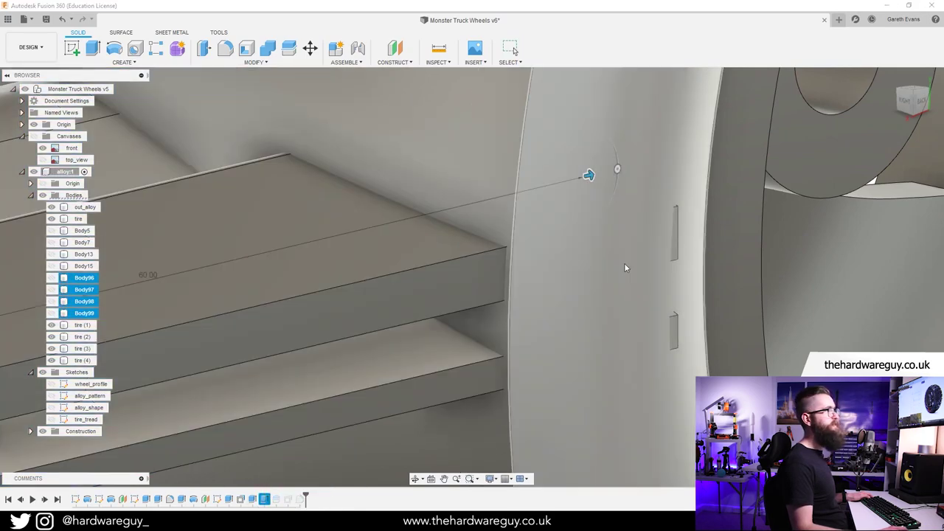
drag(574, 181, 567, 180)
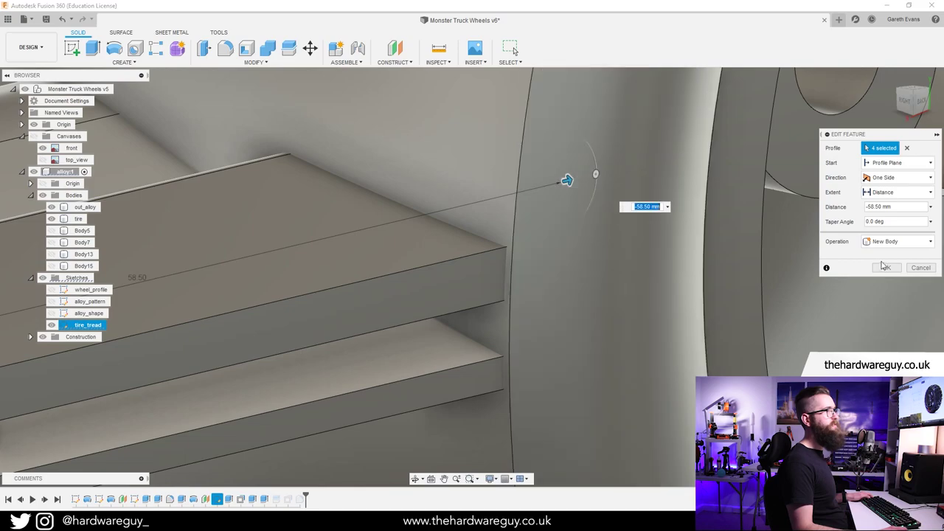
click(888, 269)
scroll(588, 390, down, 8)
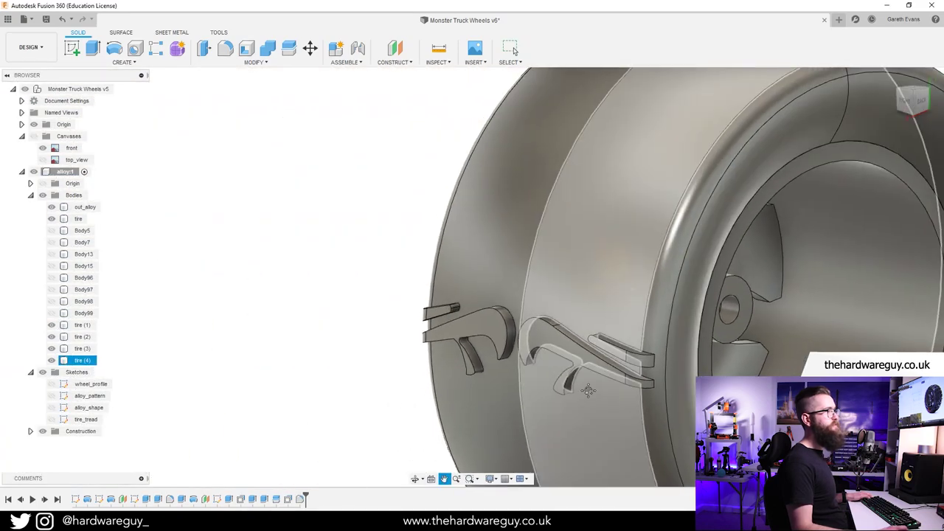
mouse_move(588, 390)
middle_down()
mouse_move(602, 382)
mouse_move(560, 382)
mouse_move(563, 392)
mouse_move(512, 407)
mouse_move(577, 384)
middle_up()
scroll(577, 384, down, 3)
click(735, 370)
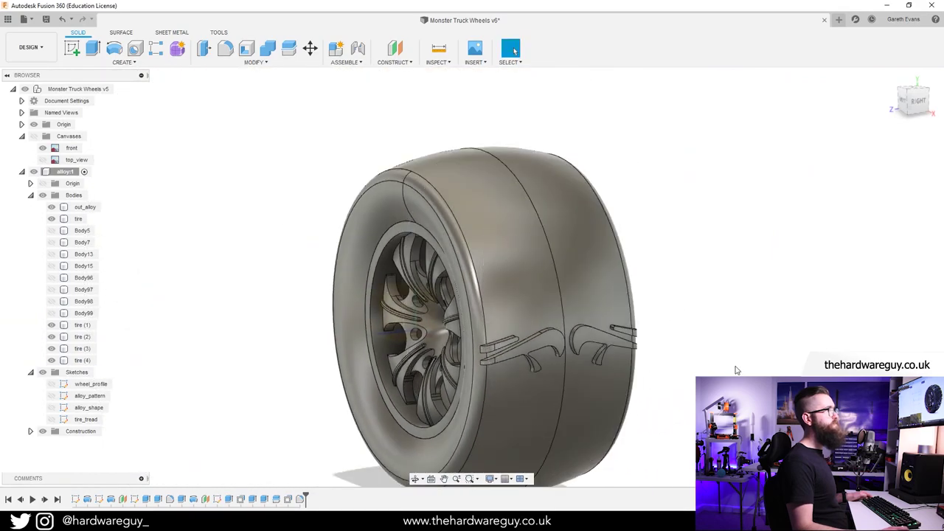
shift+middle_drag(735, 367, 679, 356)
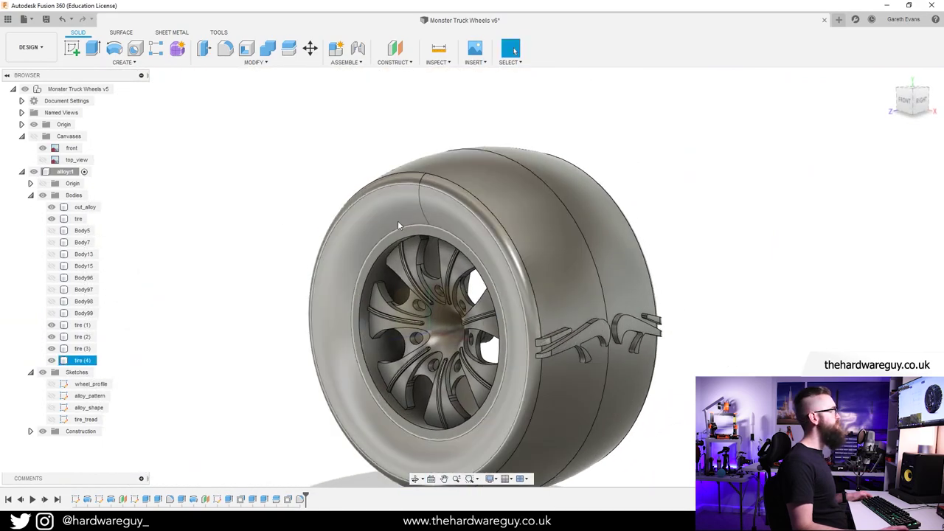
Circular-pattern the four tread piece bodies around the wheel's Z axis as a full pattern with a quantity of 20.
shift+middle_drag(698, 213, 642, 251)
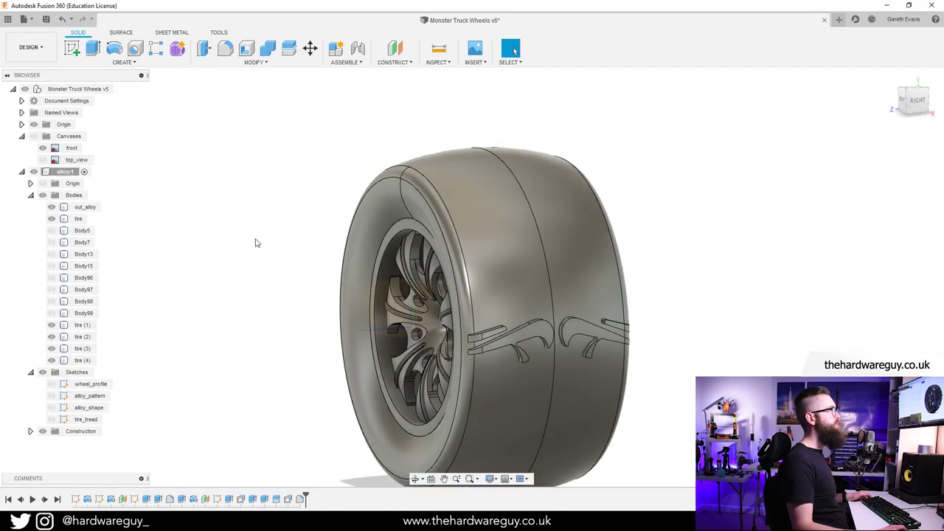
shift+middle_drag(271, 341, 239, 157)
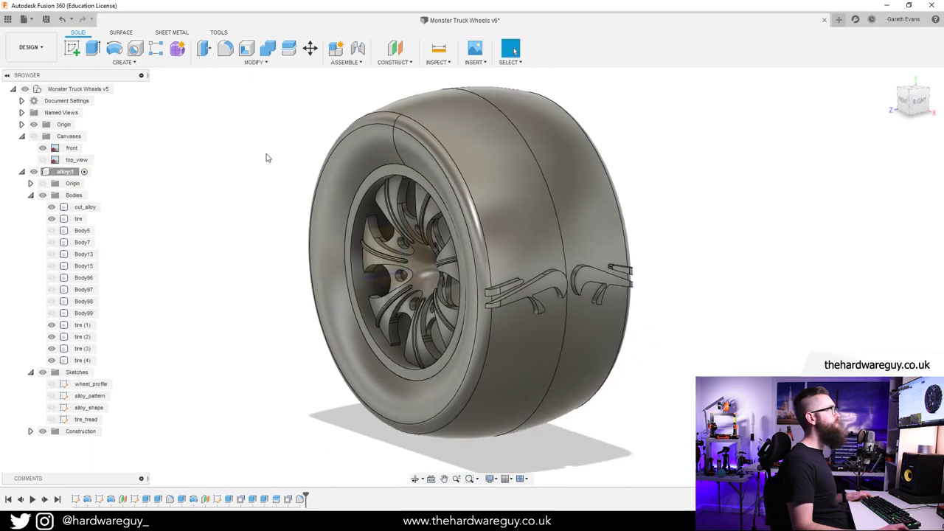
click(124, 62)
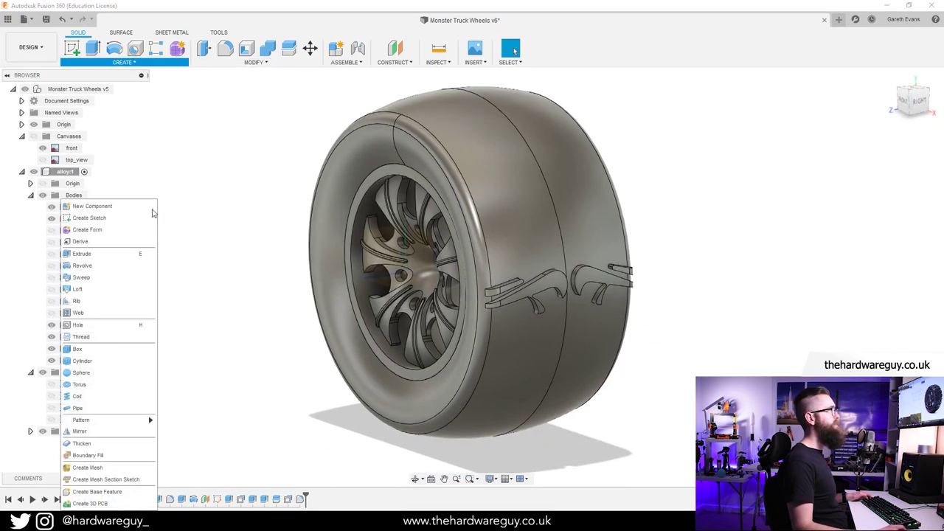
mouse_move(104, 422)
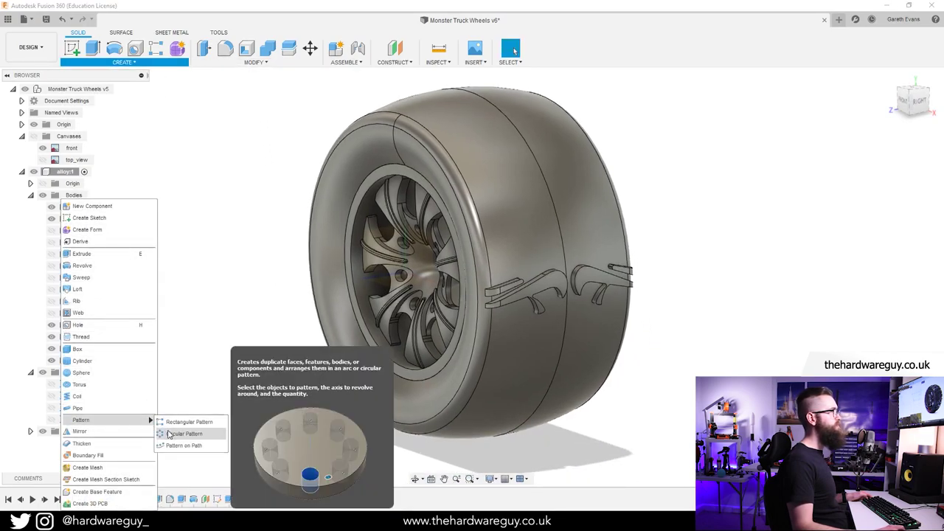
click(244, 433)
scroll(514, 290, up, 5)
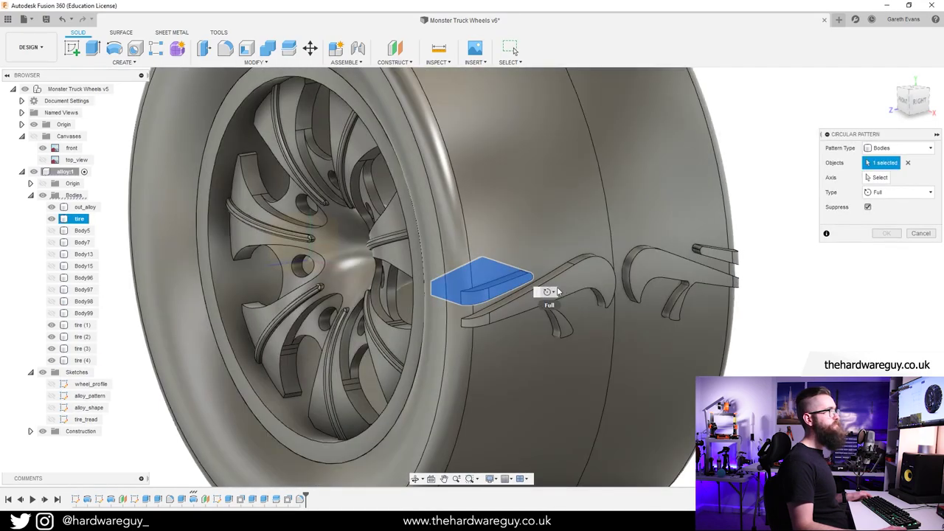
click(535, 287)
click(598, 279)
click(643, 275)
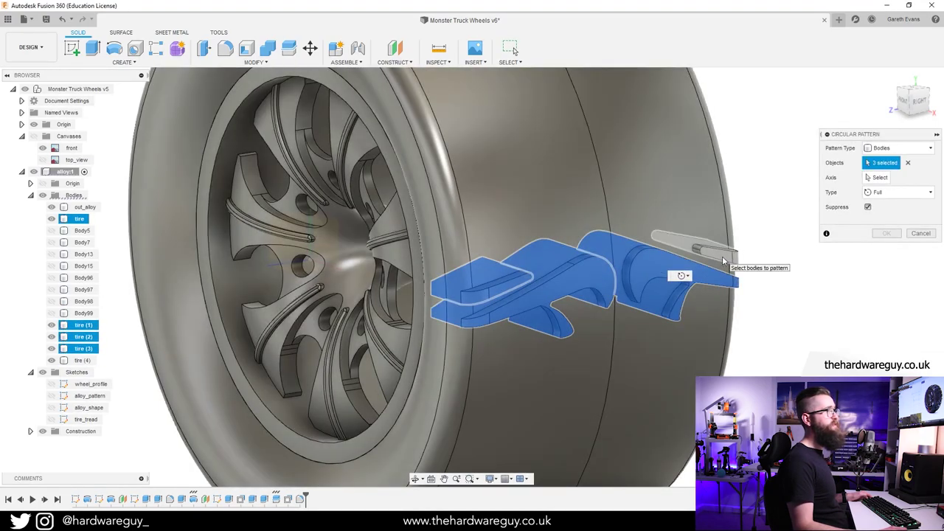
click(723, 259)
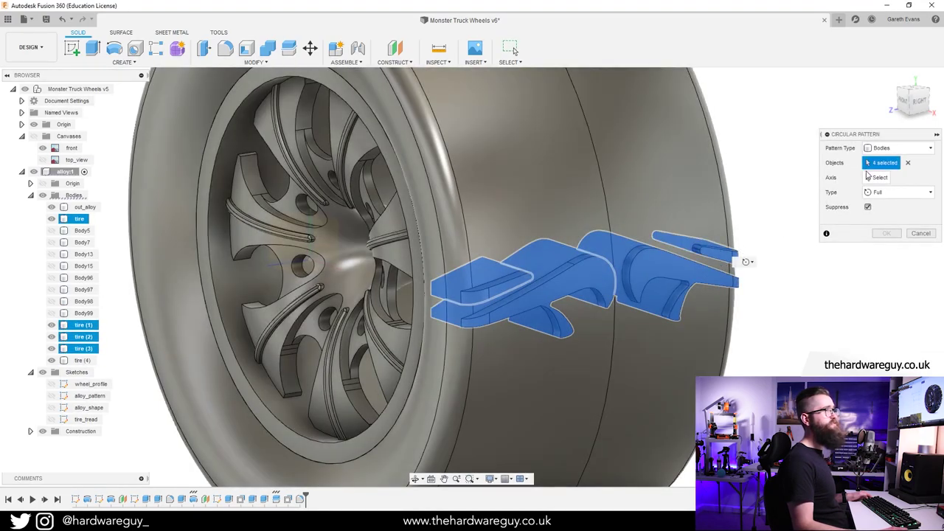
click(289, 269)
scroll(332, 266, down, 5)
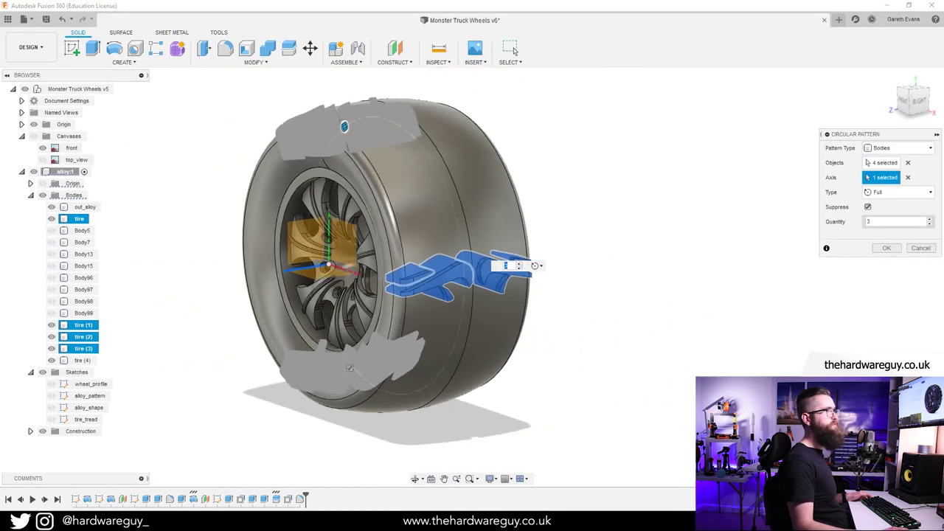
text(20)
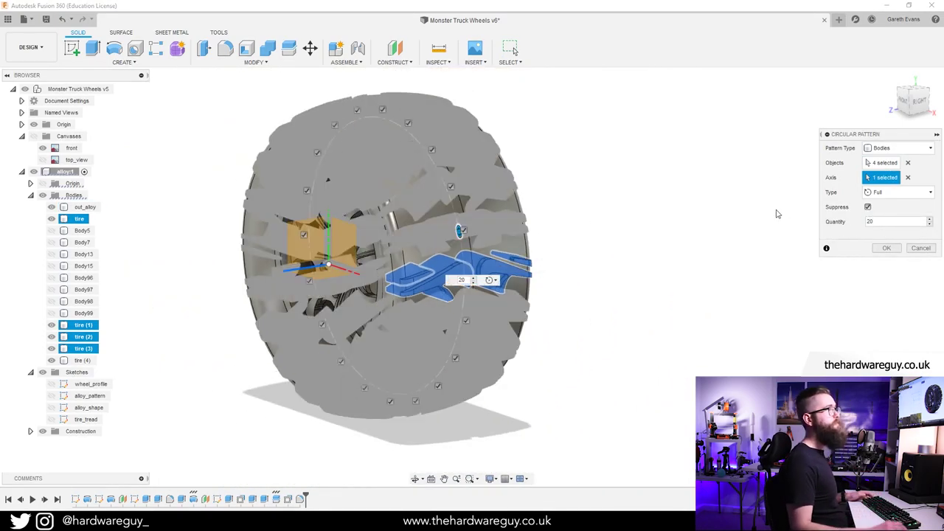
click(878, 248)
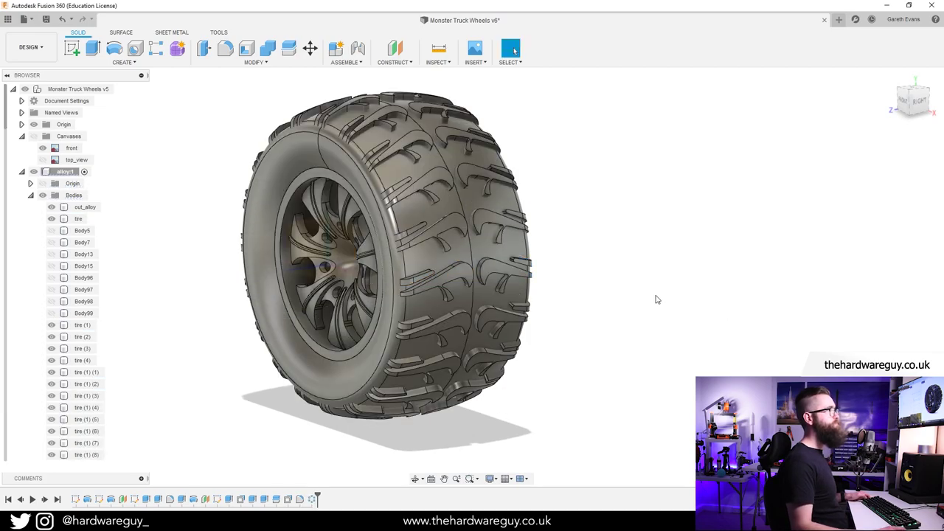
Inspect the patterned tread pieces up close and open the tire_tread sketch for editing.
shift+middle_drag(580, 249, 541, 253)
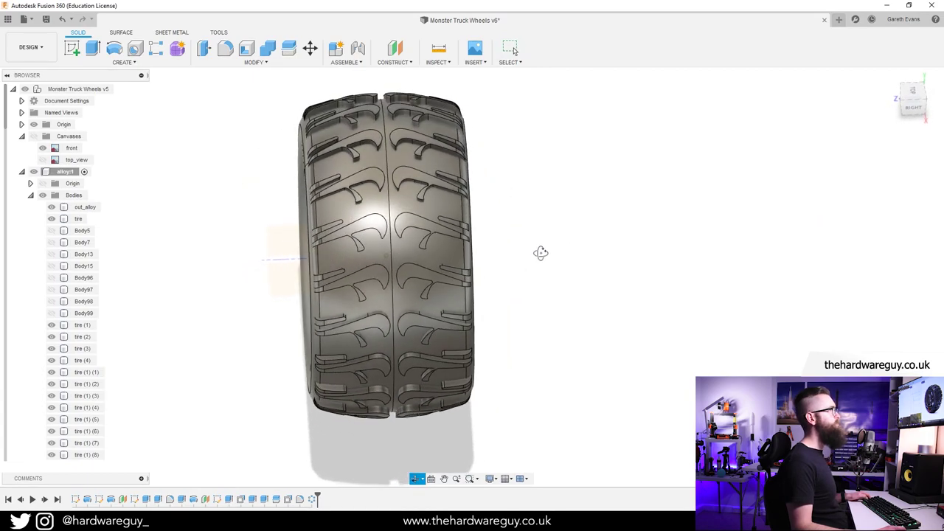
scroll(400, 247, up, 10)
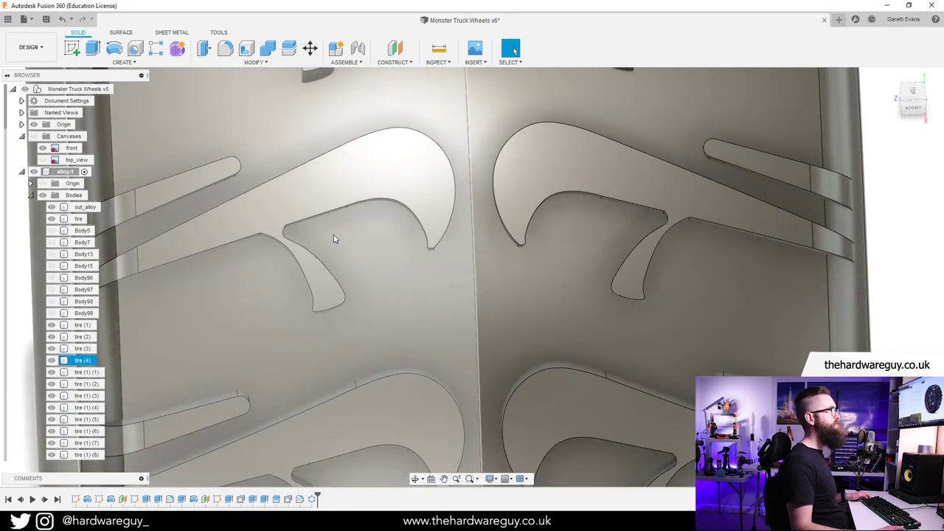
scroll(428, 271, down, 5)
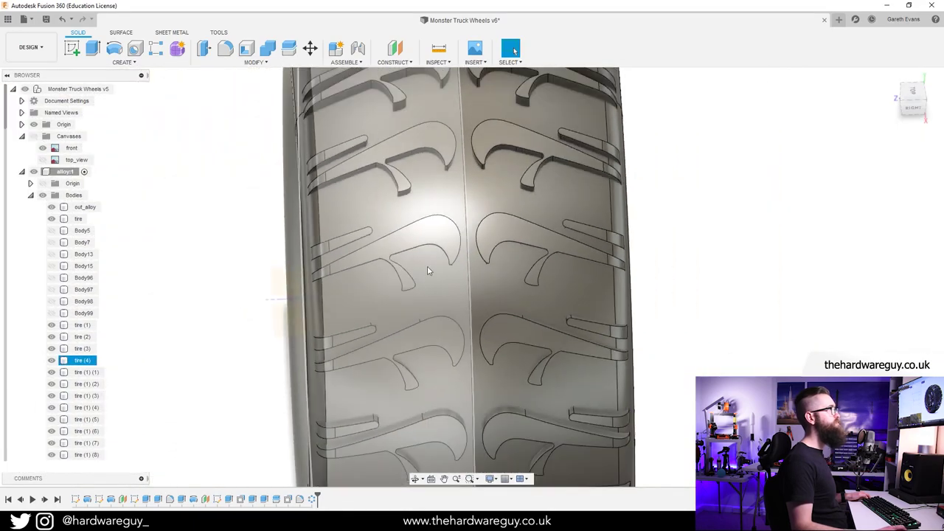
mouse_move(427, 271)
shift+middle_down()
mouse_move(441, 287)
mouse_move(433, 287)
shift+middle_up()
scroll(432, 288, down, 2)
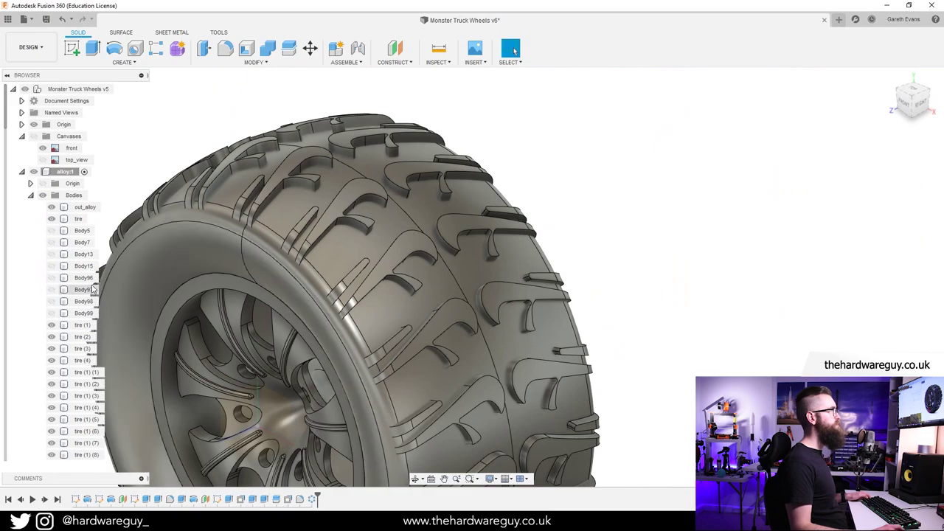
click(32, 196)
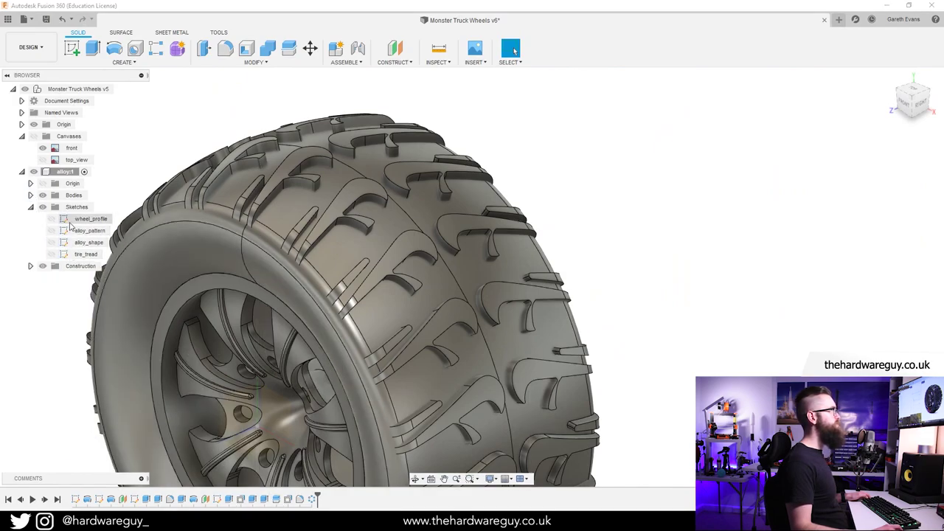
double_click(72, 256)
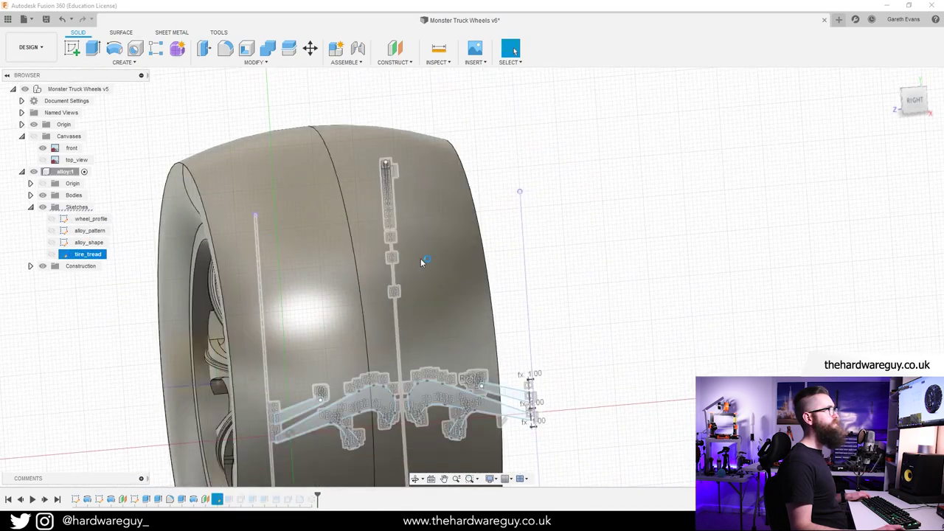
Reposition the curve points at the inner corner where the small branch meets the hook's underside to round it, and finish the sketch.
scroll(506, 355, up, 5)
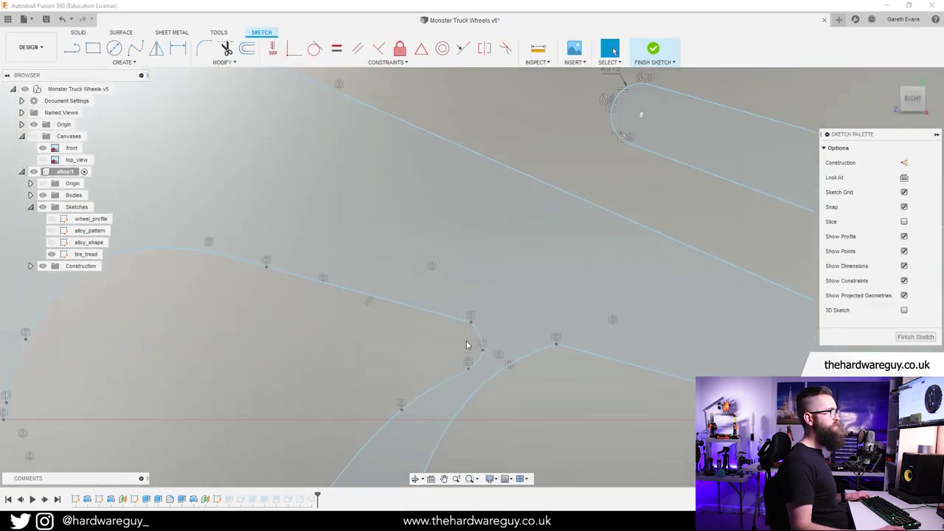
scroll(462, 343, down, 3)
middle_drag(408, 351, 411, 314)
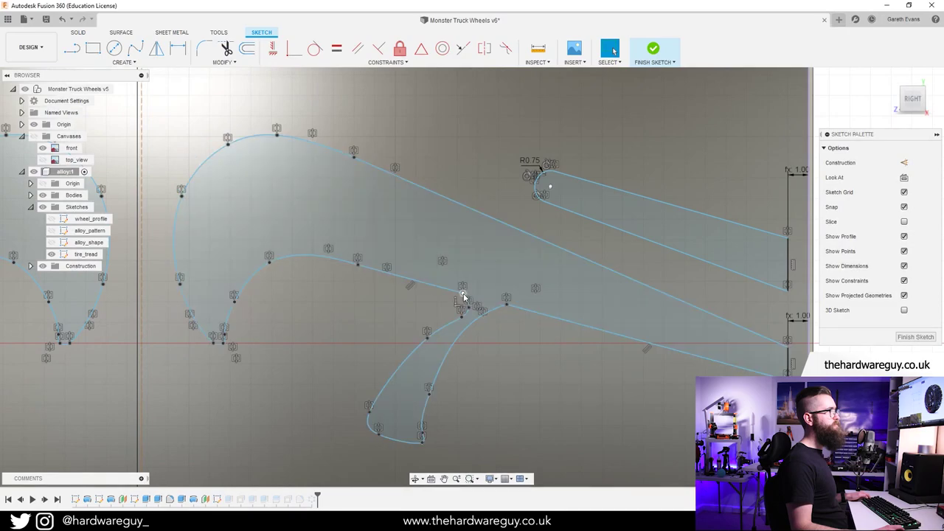
click(464, 296)
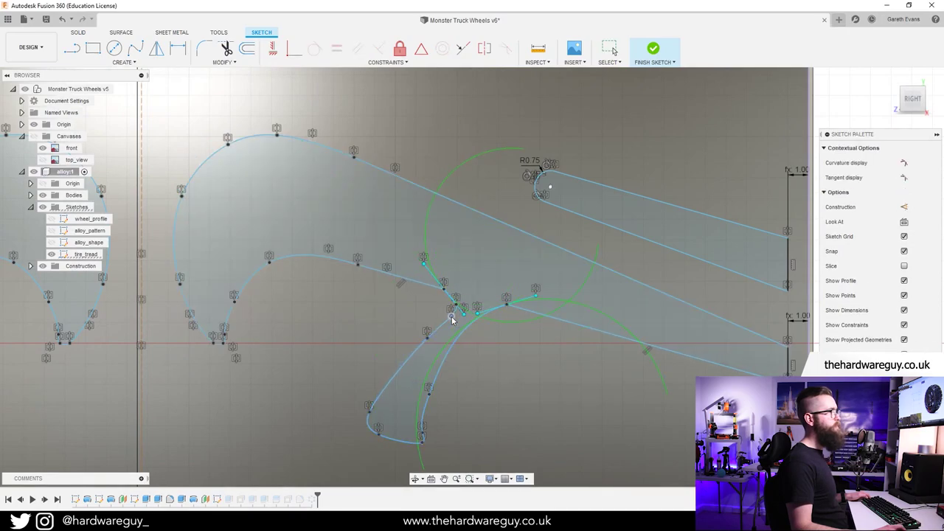
scroll(453, 320, up, 5)
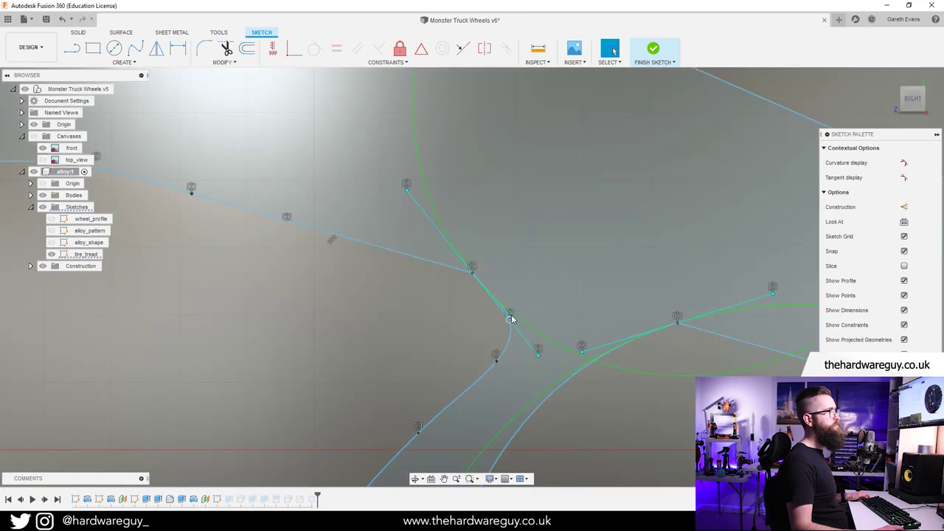
drag(511, 319, 510, 312)
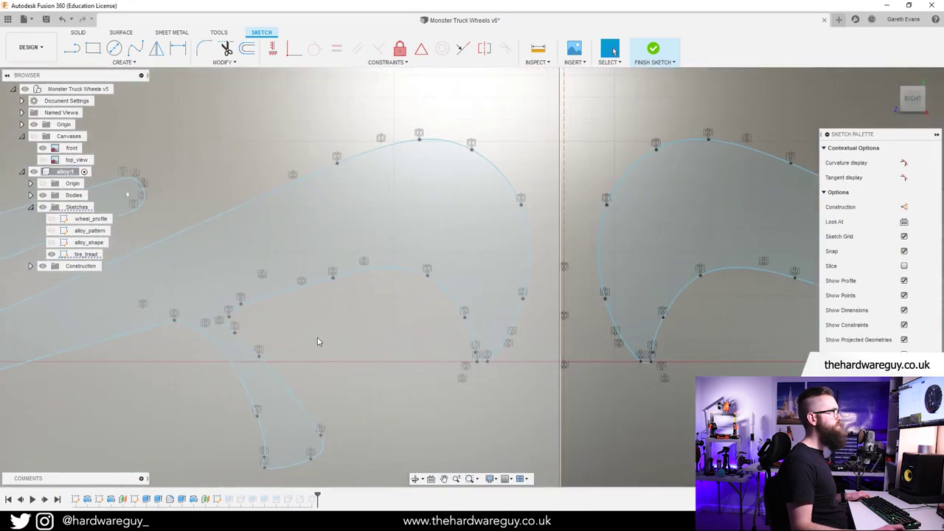
mouse_move(545, 406)
middle_down()
mouse_move(427, 379)
mouse_move(504, 390)
middle_up()
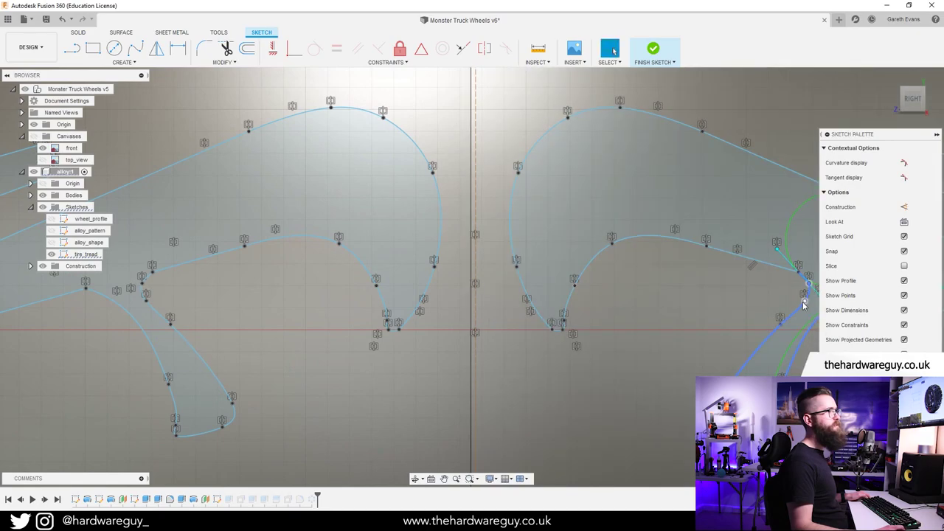
mouse_move(799, 277)
mouse_down()
mouse_move(790, 273)
mouse_move(804, 286)
mouse_up()
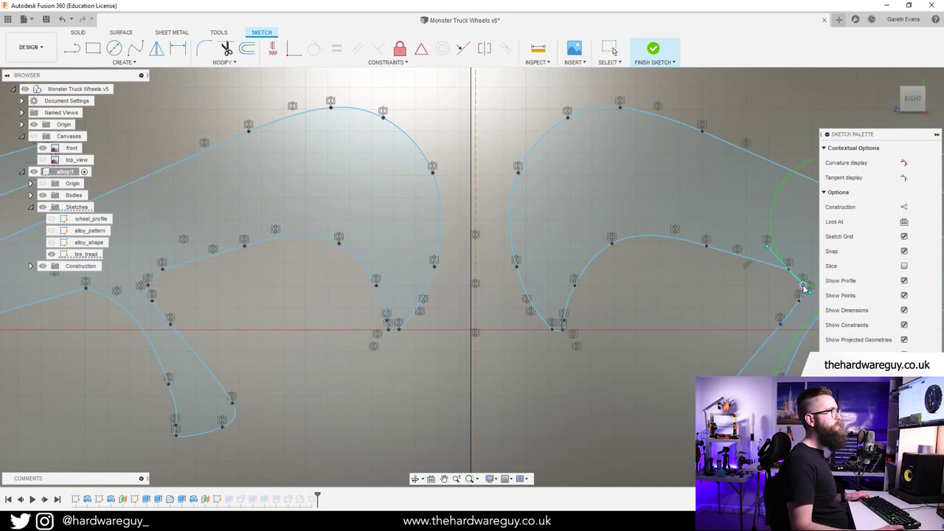
scroll(707, 332, down, 5)
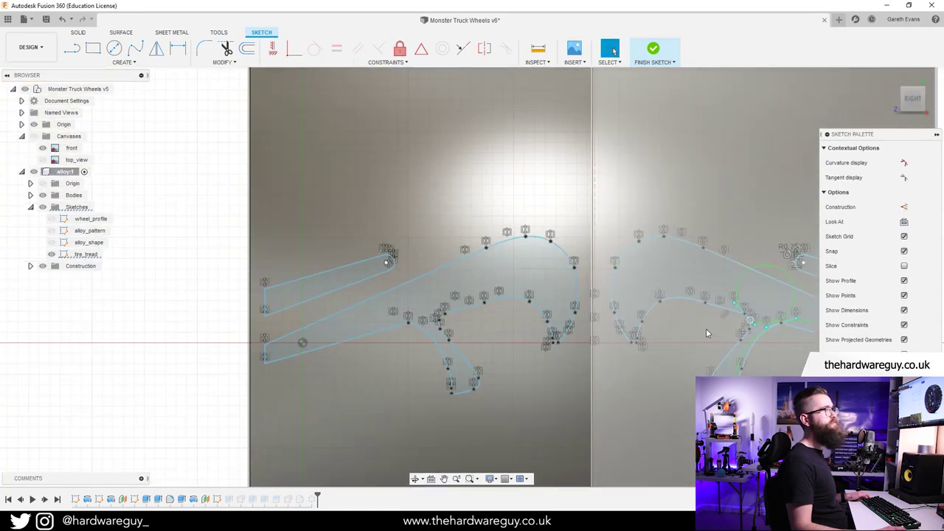
click(655, 49)
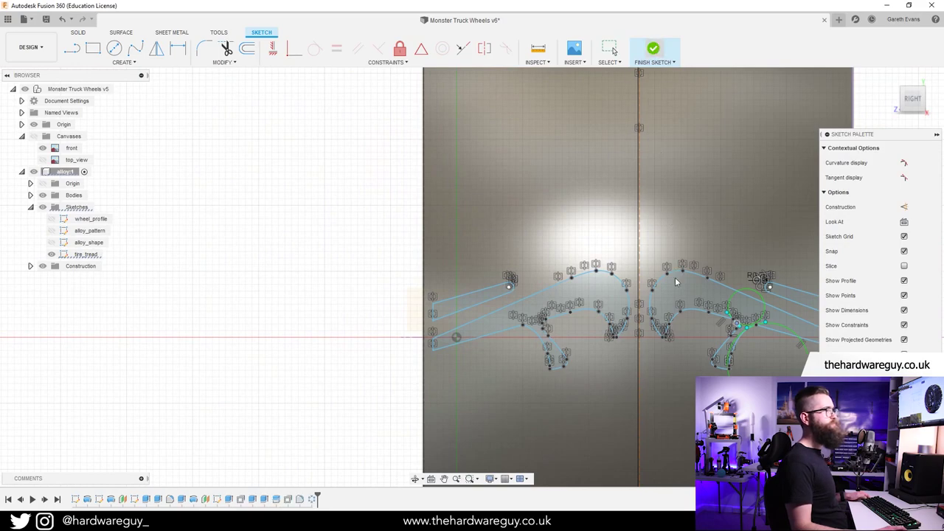
Check the reshaped corners on the patterned tread and reopen the tire_tread sketch for editing.
scroll(561, 330, up, 5)
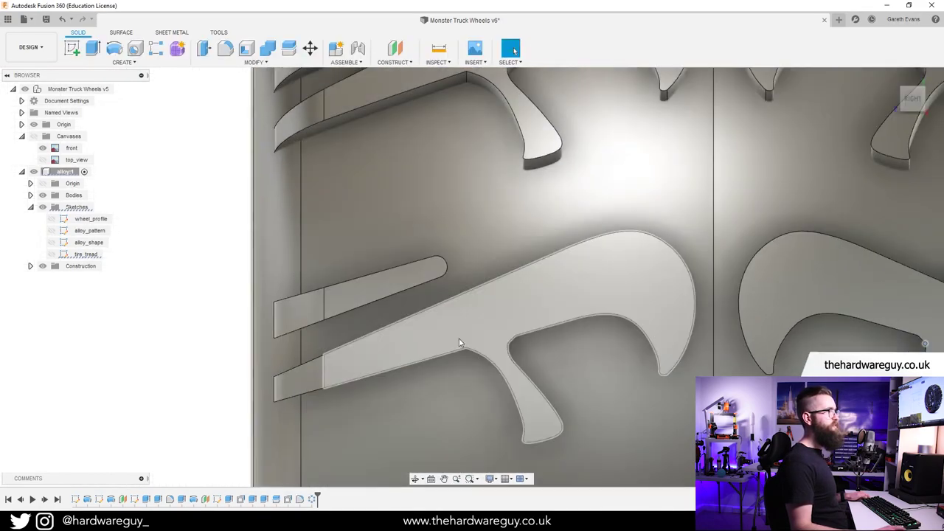
scroll(555, 380, down, 6)
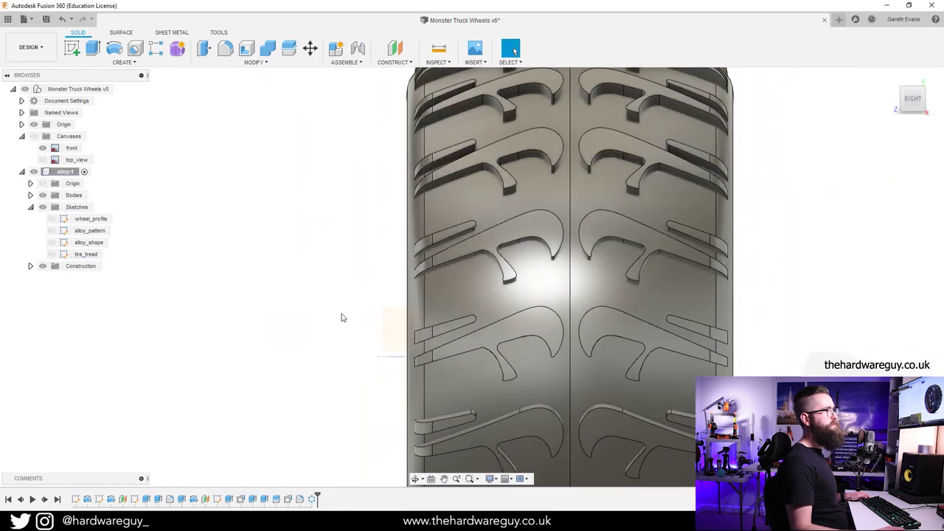
scroll(342, 317, down, 3)
shift+middle_drag(331, 293, 349, 310)
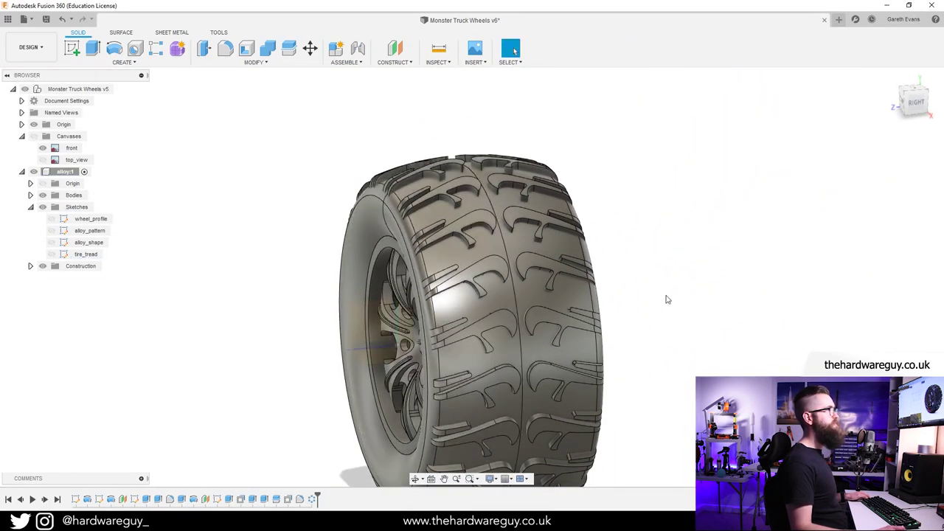
shift+middle_drag(666, 300, 573, 317)
scroll(546, 317, up, 3)
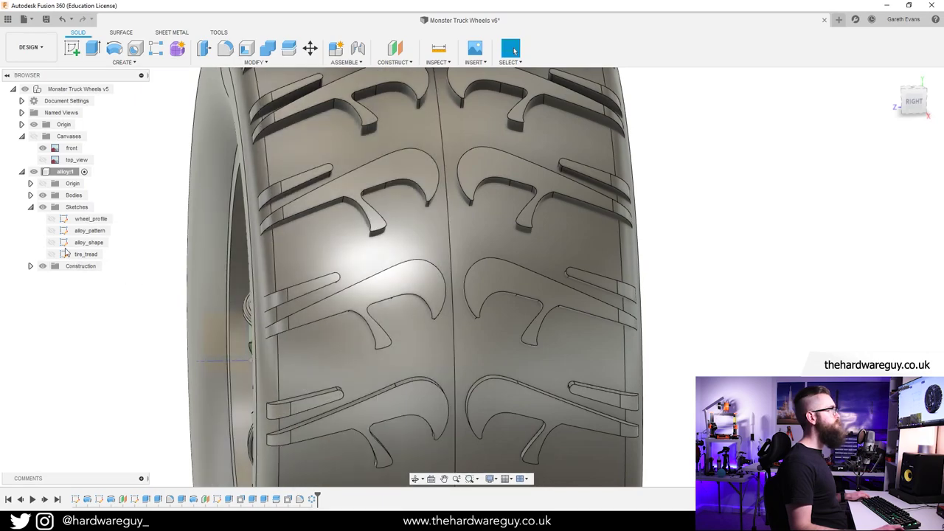
double_click(67, 254)
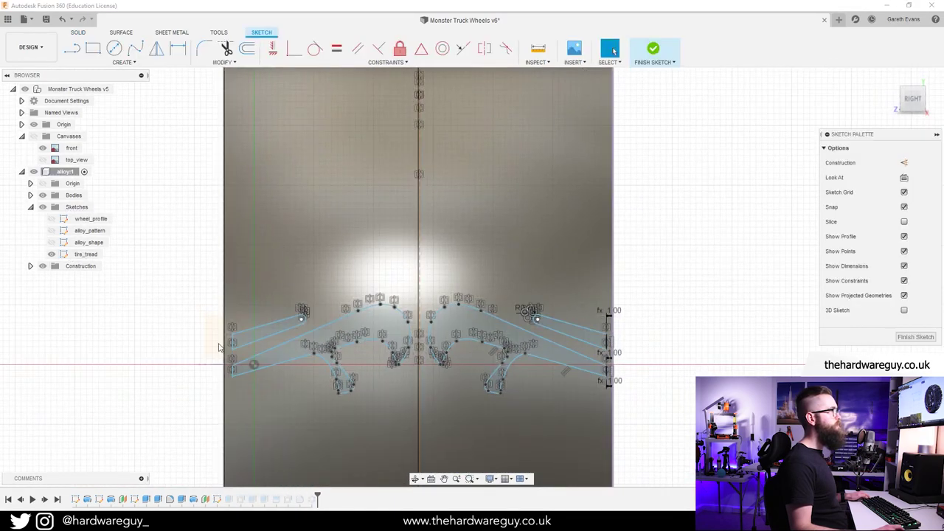
Shift the curve points at the inner corner between the hook's underside and the small branch to smooth its transition, and finish the sketch.
scroll(517, 369, up, 8)
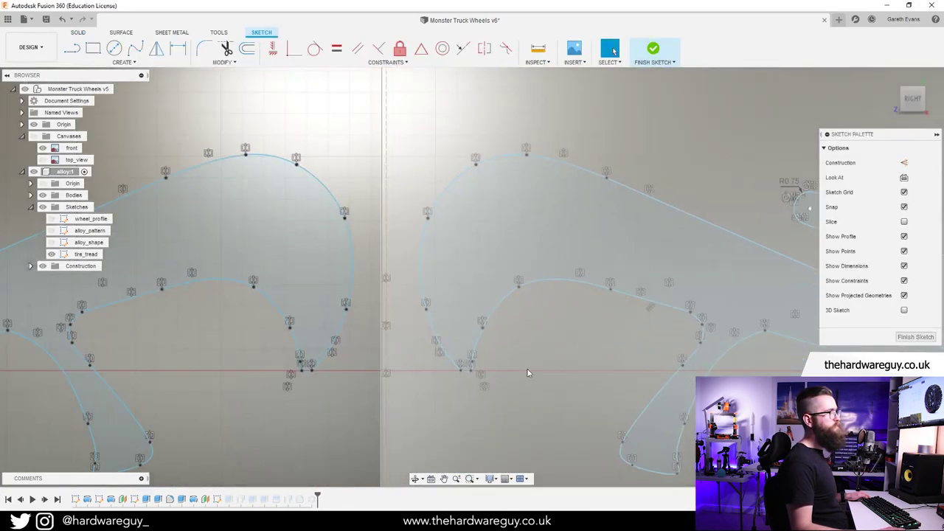
scroll(536, 347, up, 3)
scroll(526, 374, down, 2)
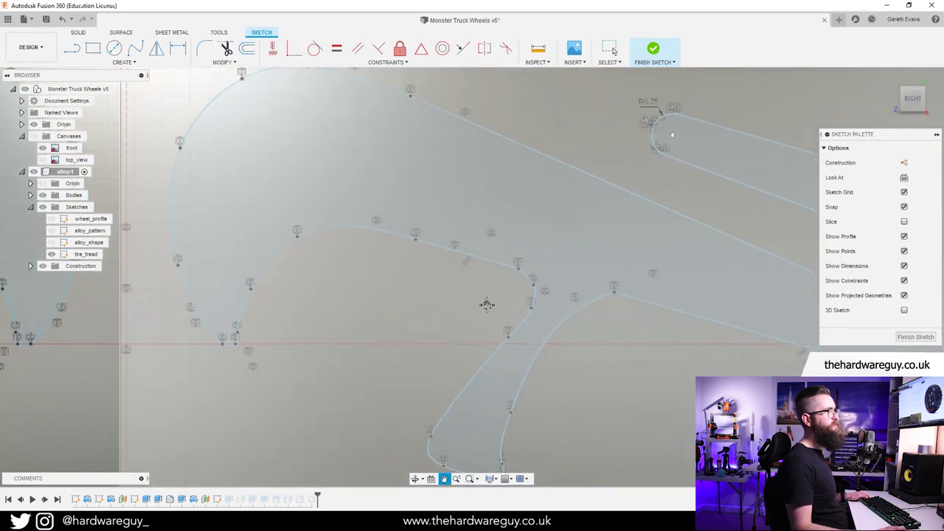
click(499, 326)
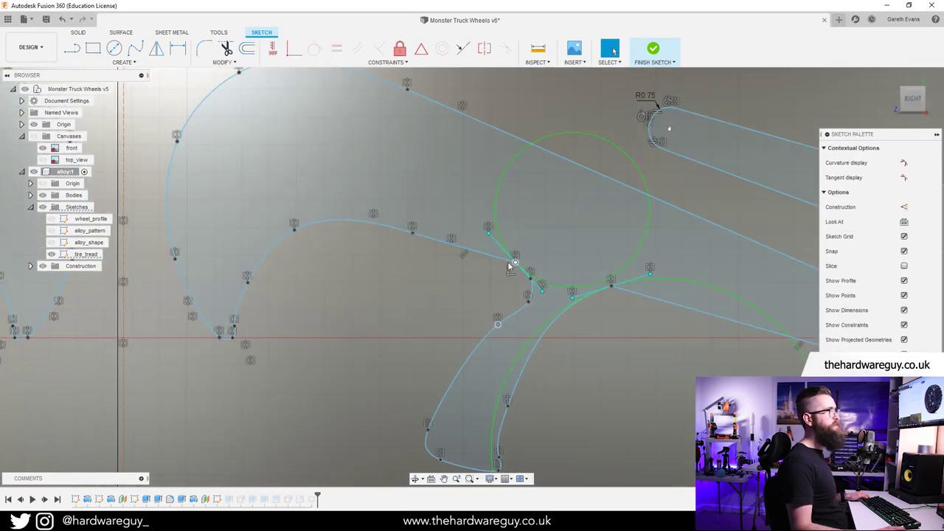
drag(511, 264, 494, 261)
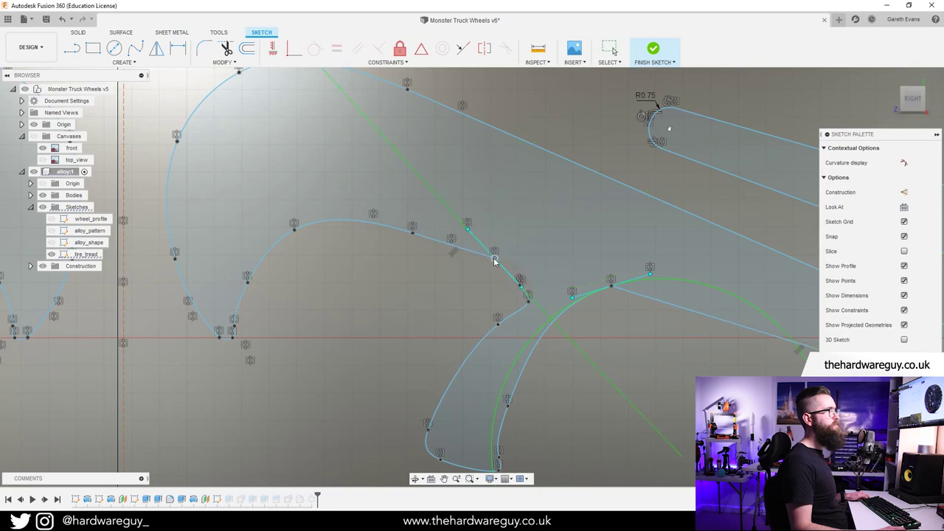
click(517, 300)
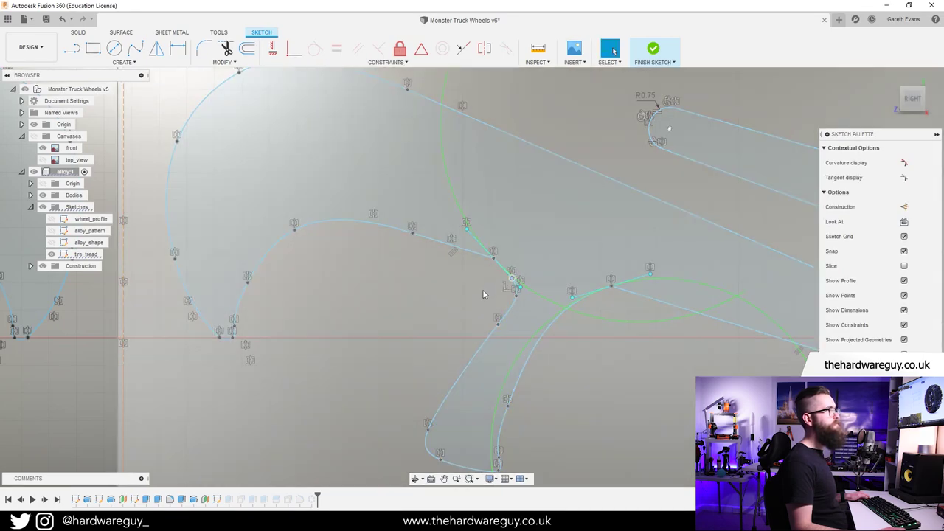
scroll(484, 294, down, 2)
middle_drag(362, 358, 538, 364)
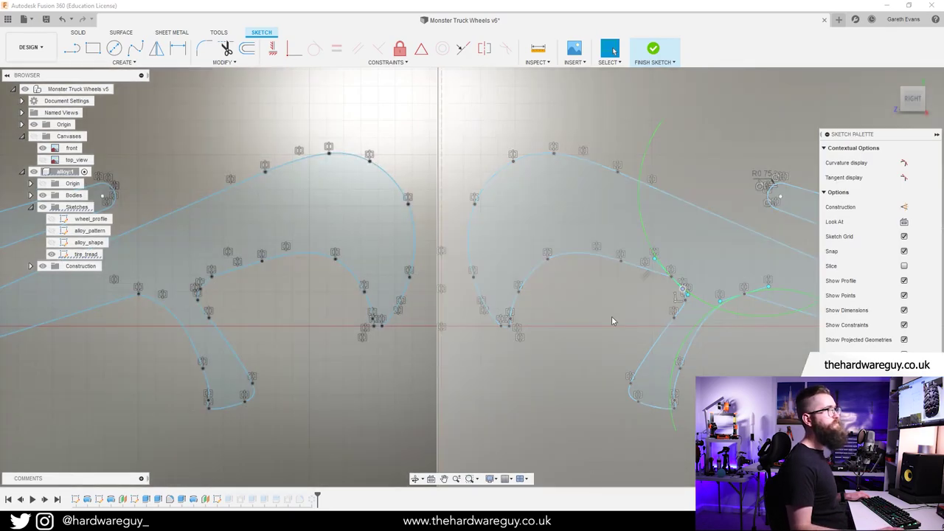
scroll(612, 321, down, 2)
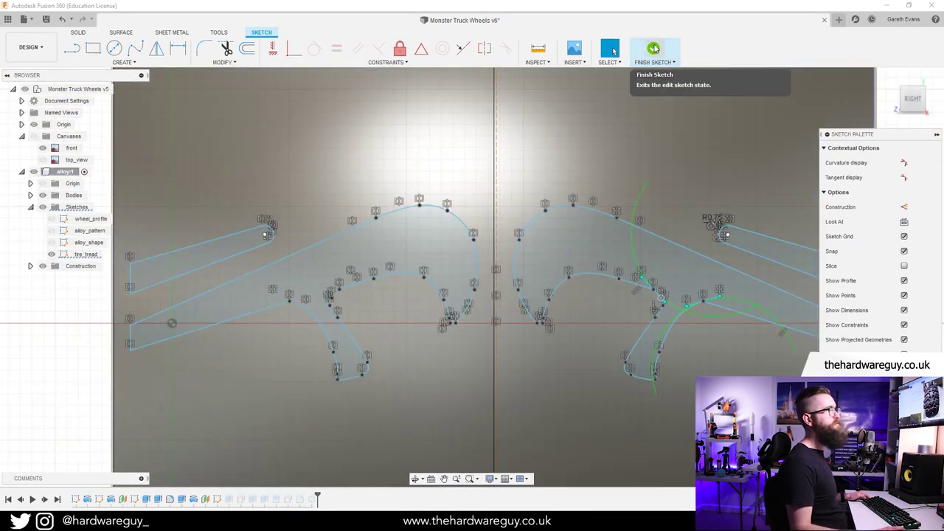
click(654, 49)
Compare the patterned tread around the tire with the top_view.jpg reference photo.
scroll(427, 293, down, 5)
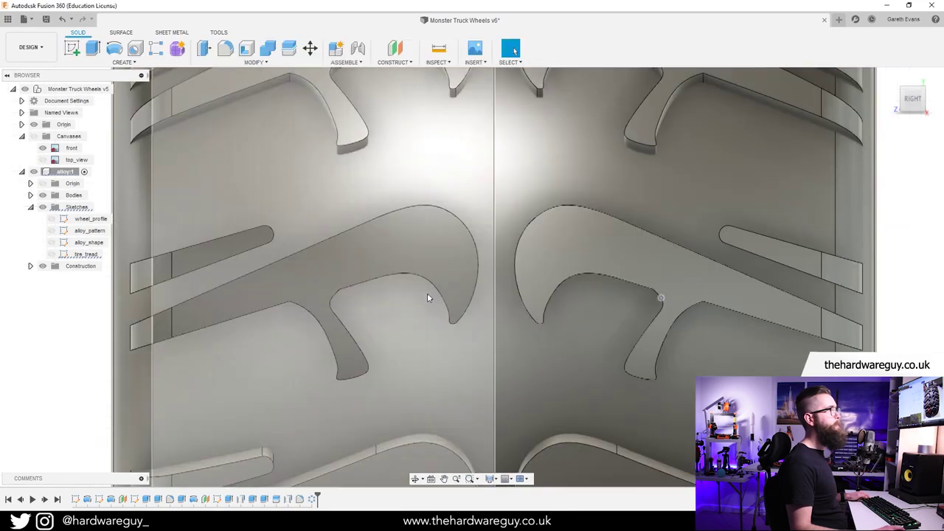
shift+middle_drag(338, 304, 544, 293)
shift+middle_drag(543, 293, 418, 280)
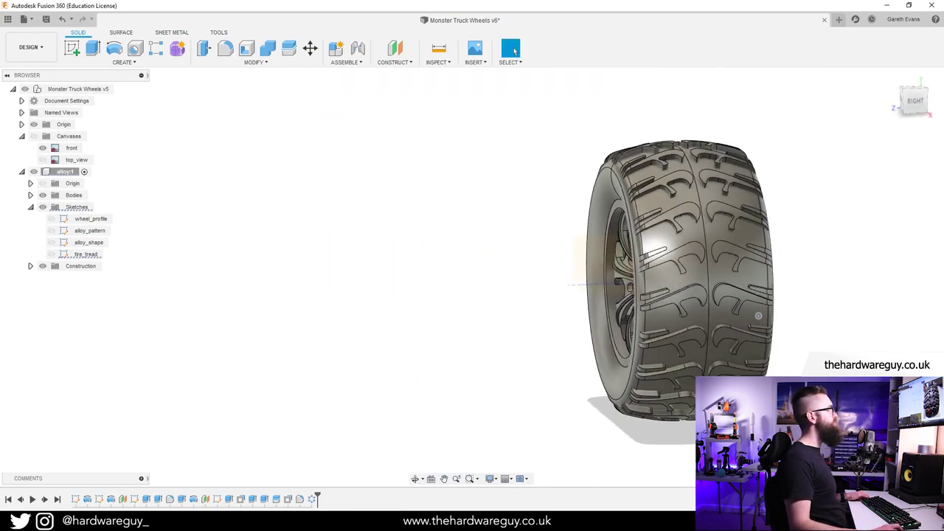
drag(396, 101, 358, 56)
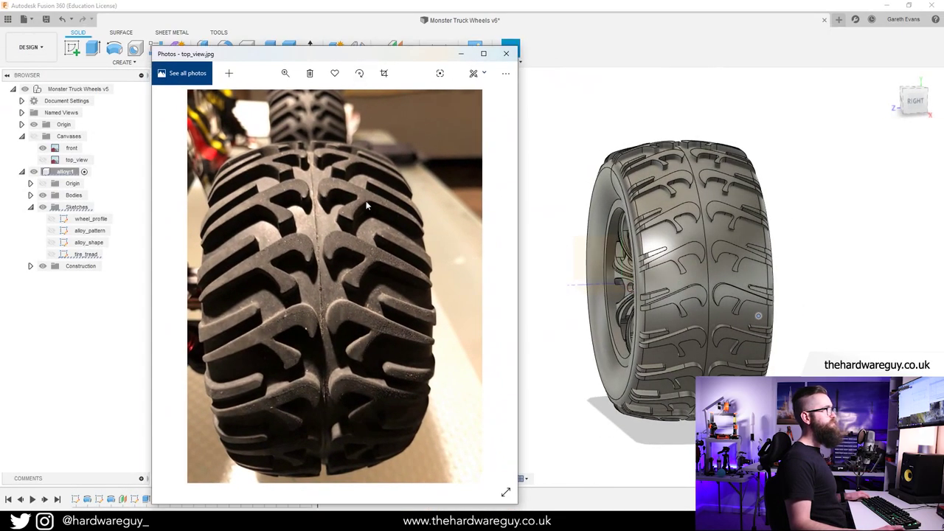
click(843, 293)
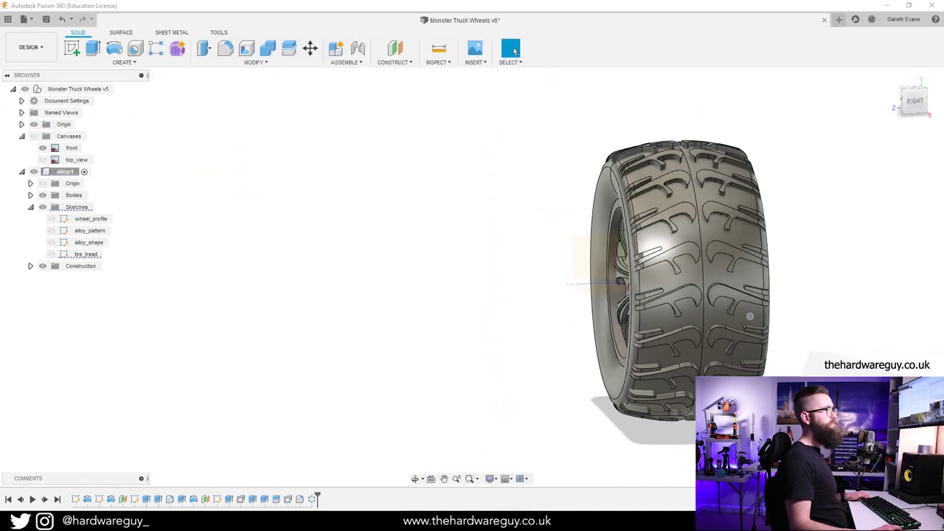
mouse_move(469, 520)
click(570, 478)
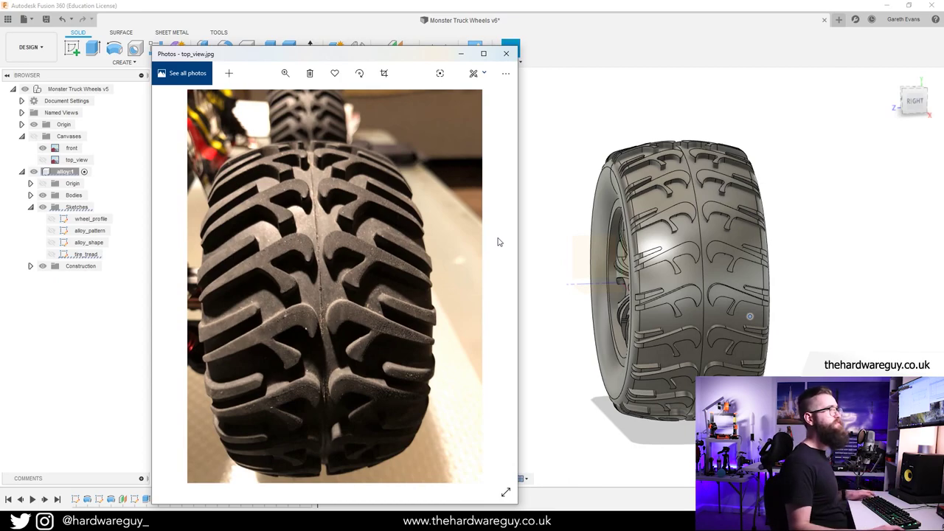
click(462, 54)
scroll(519, 241, down, 1)
middle_drag(519, 242, 422, 258)
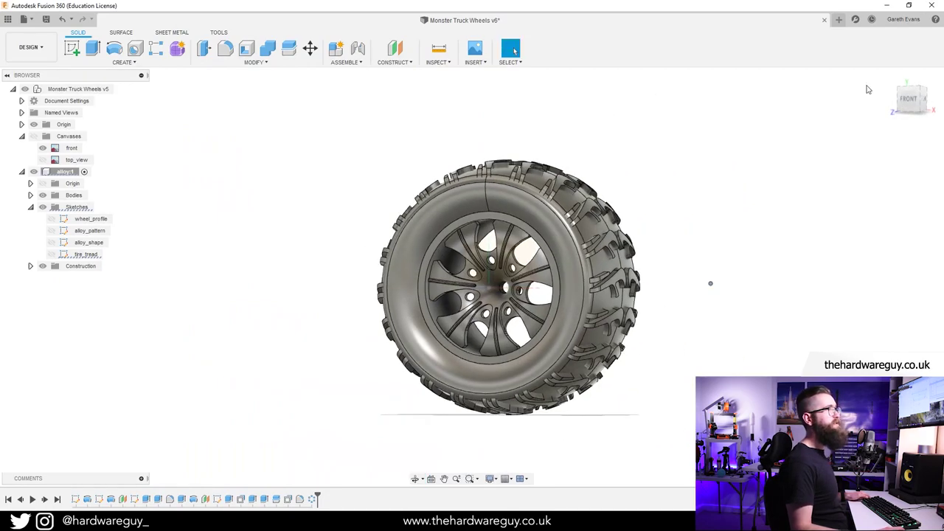
Examine the wheel's front face and compare the alloy rim and spokes with the front-angle.jpg reference photo.
click(910, 101)
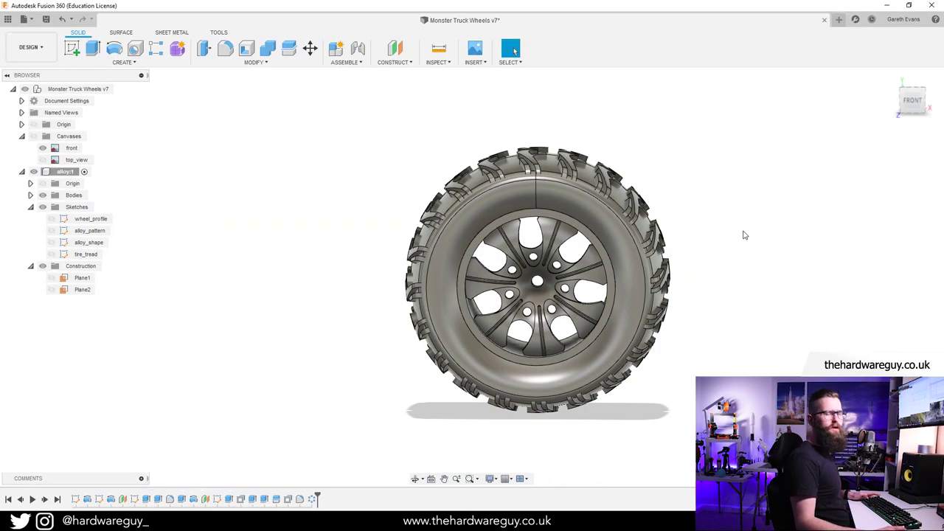
scroll(480, 213, up, 3)
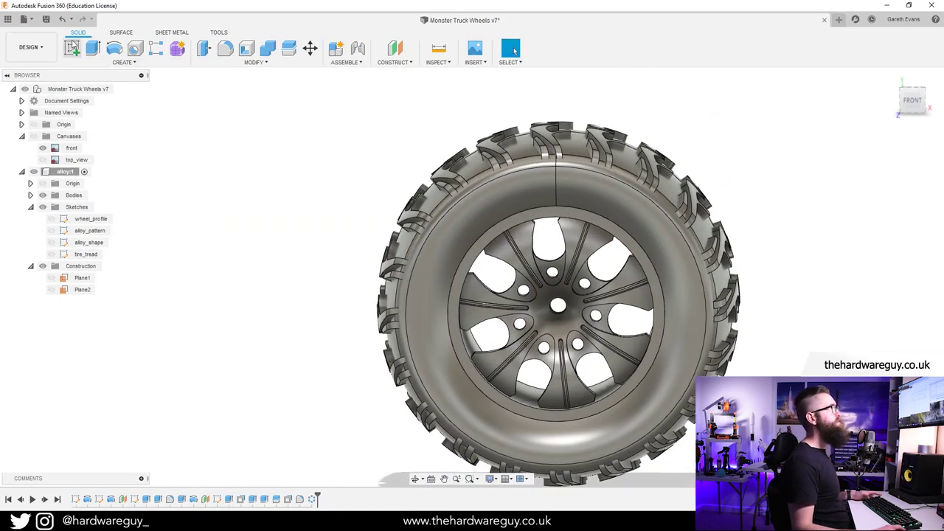
scroll(509, 235, up, 5)
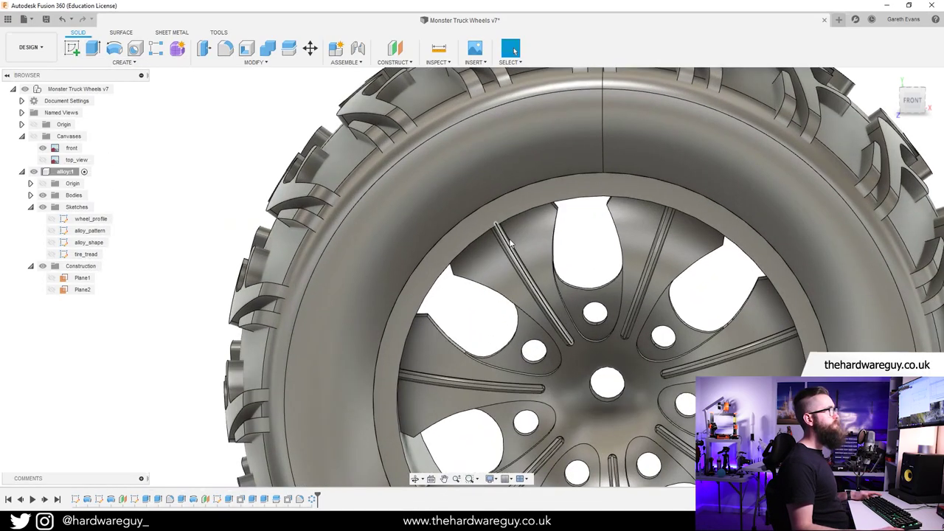
shift+middle_drag(509, 242, 463, 237)
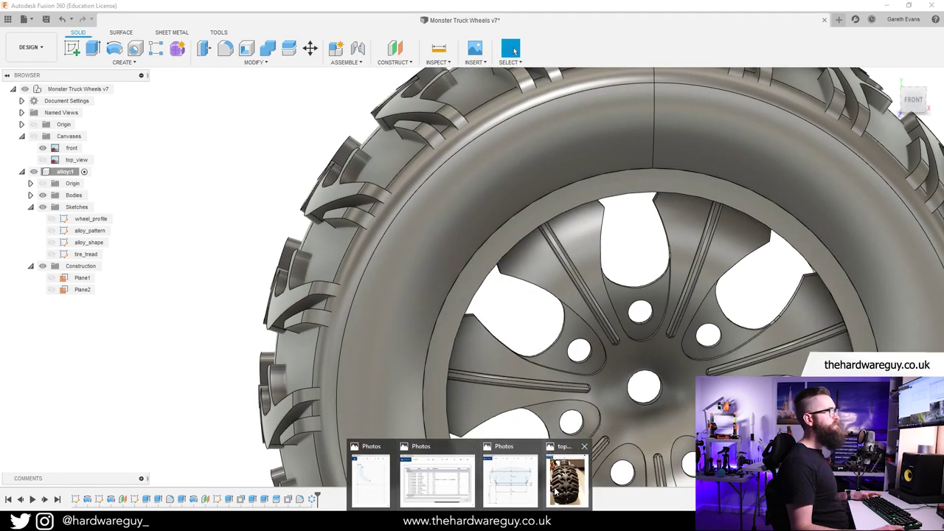
click(580, 479)
key(Left)
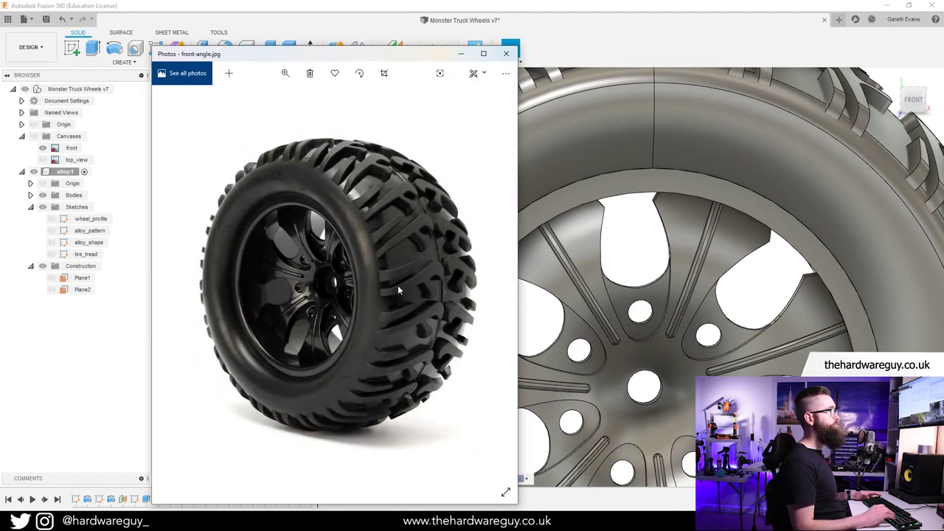
scroll(295, 199, up, 2)
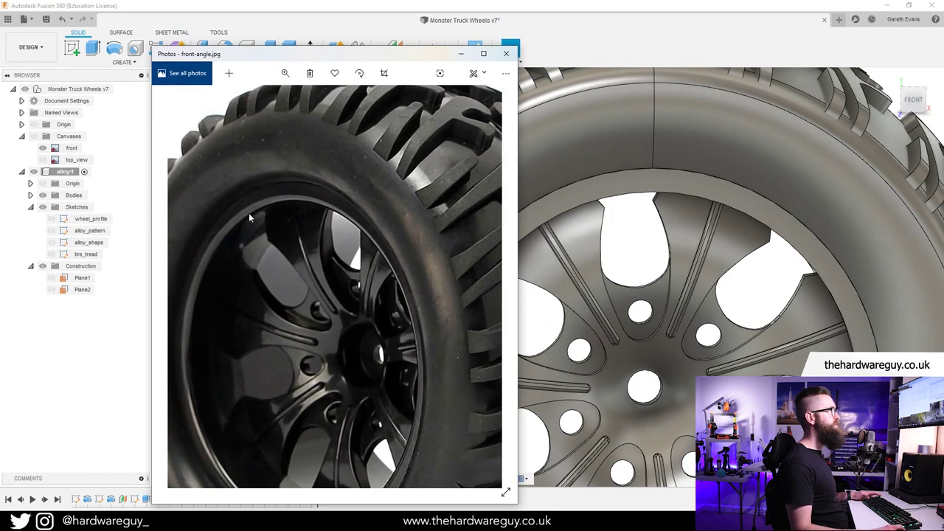
scroll(274, 231, down, 2)
click(461, 54)
scroll(605, 288, down, 1)
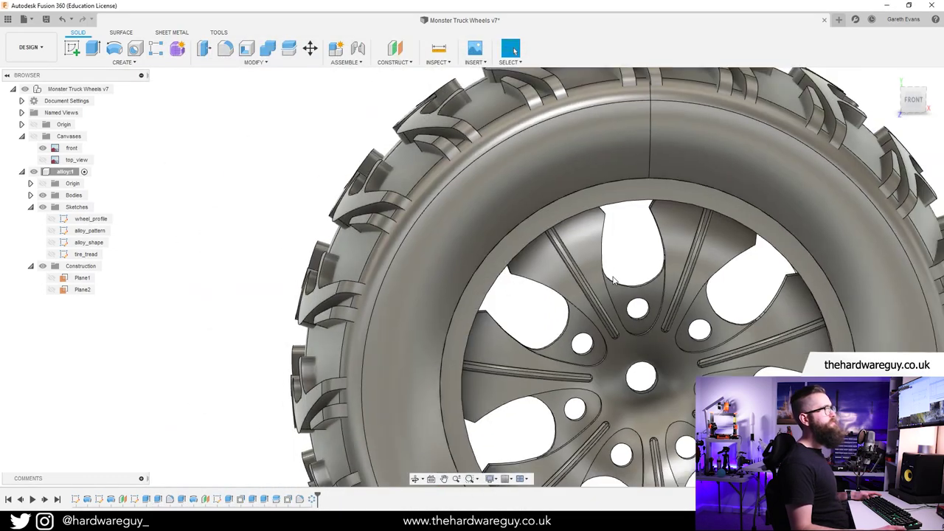
middle_drag(605, 288, 545, 243)
scroll(546, 244, down, 2)
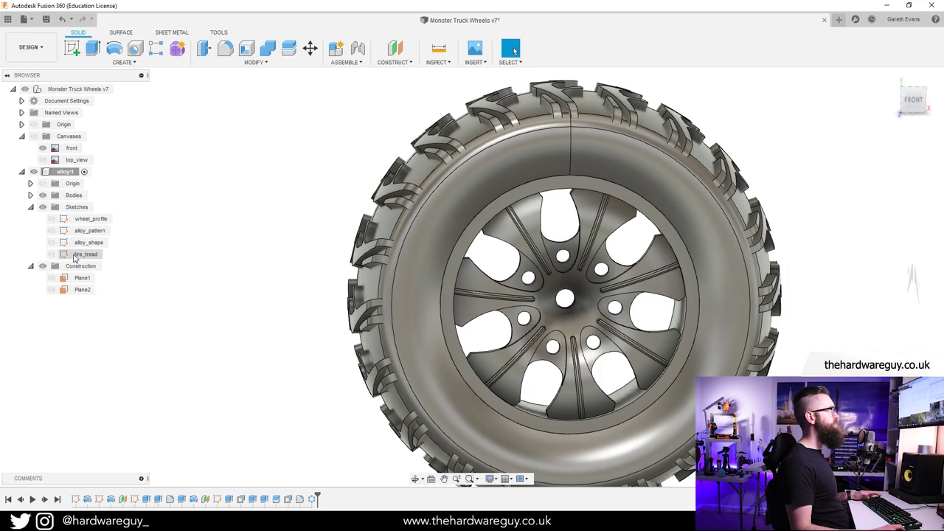
Open the alloy_pattern sketch for editing and start a center-diameter circle at the origin, trying a diameter of 75 mm.
click(69, 231)
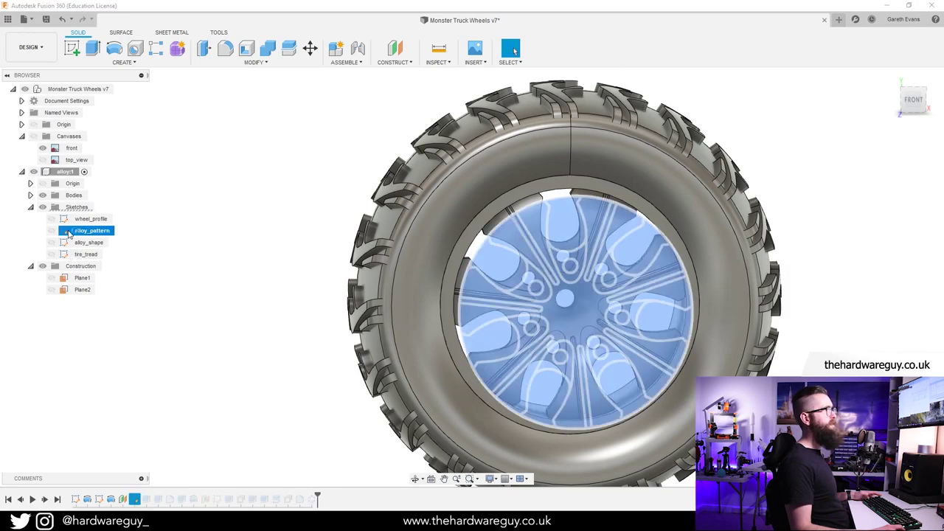
double_click(69, 231)
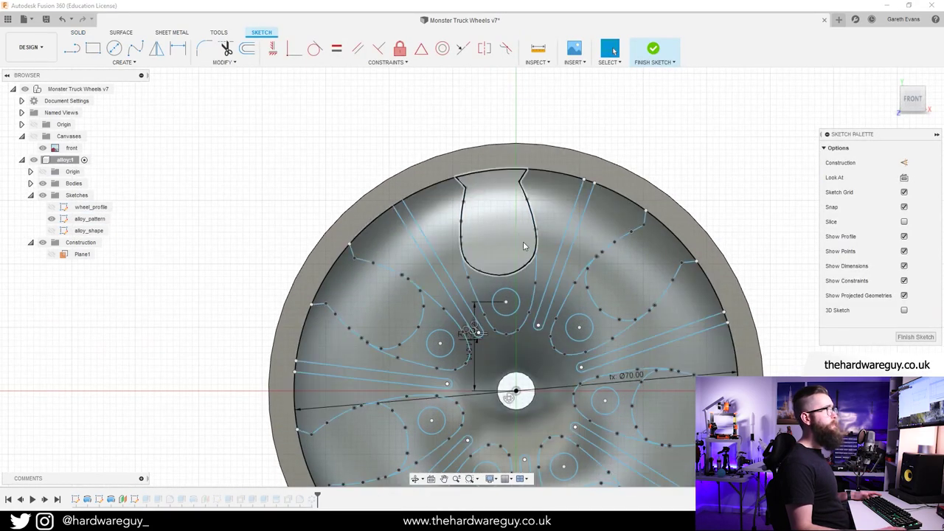
click(115, 48)
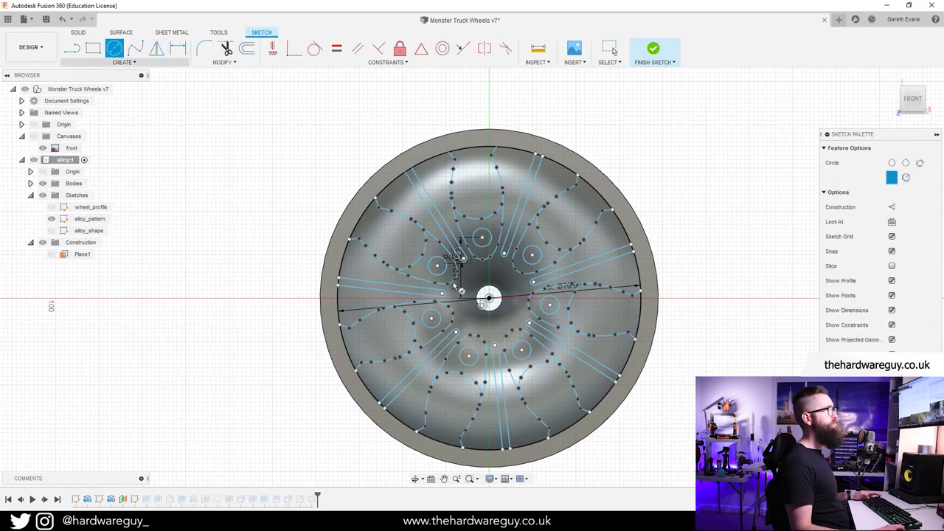
click(489, 299)
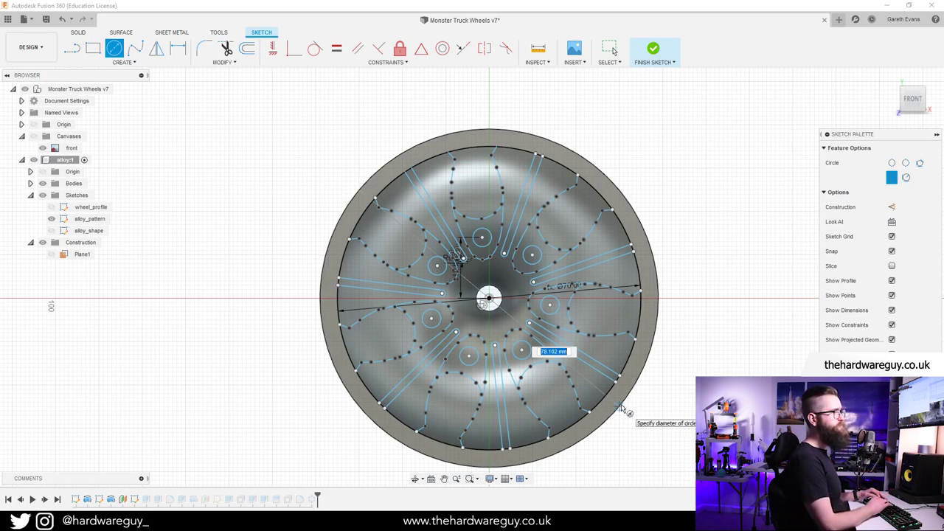
text(75)
key(Tab)
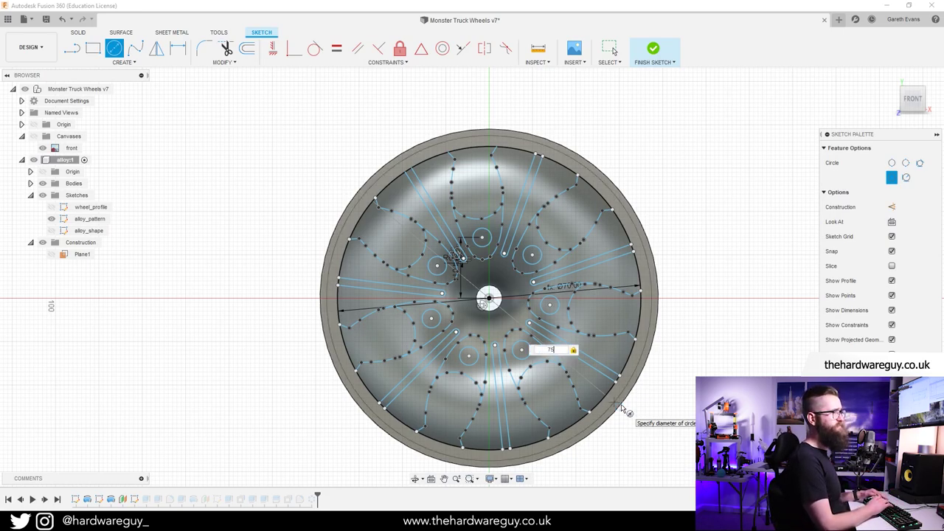
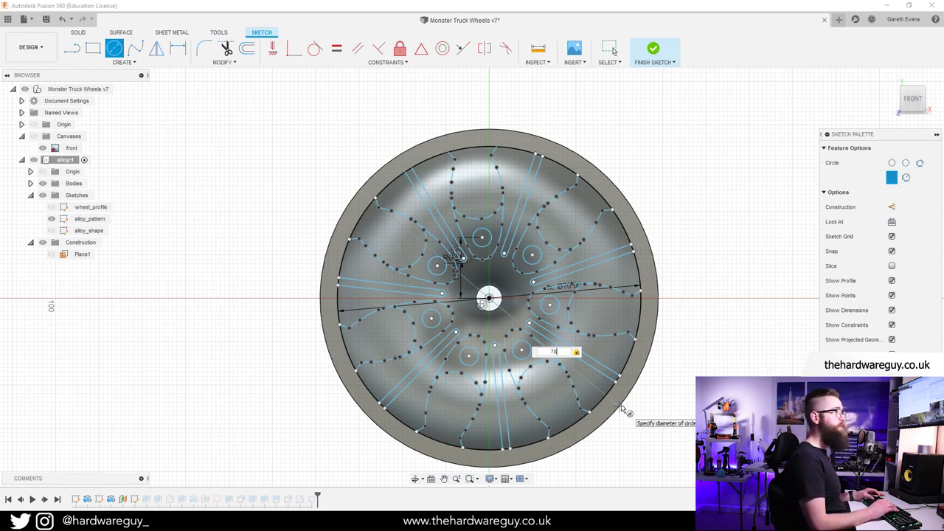
Set the origin-centred circle's diameter to alloy_diameter + alloy_thickness*2 and finish the circle.
text(a)
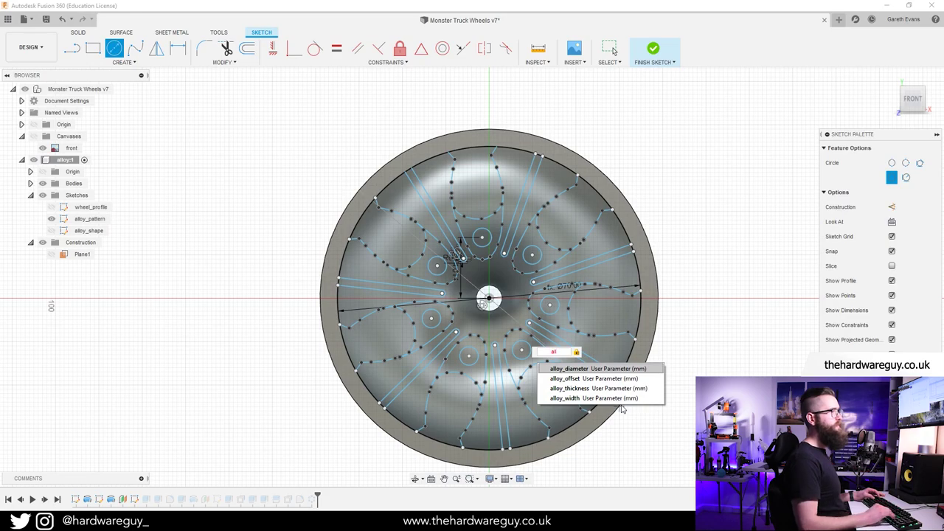
text(l)
key(Return)
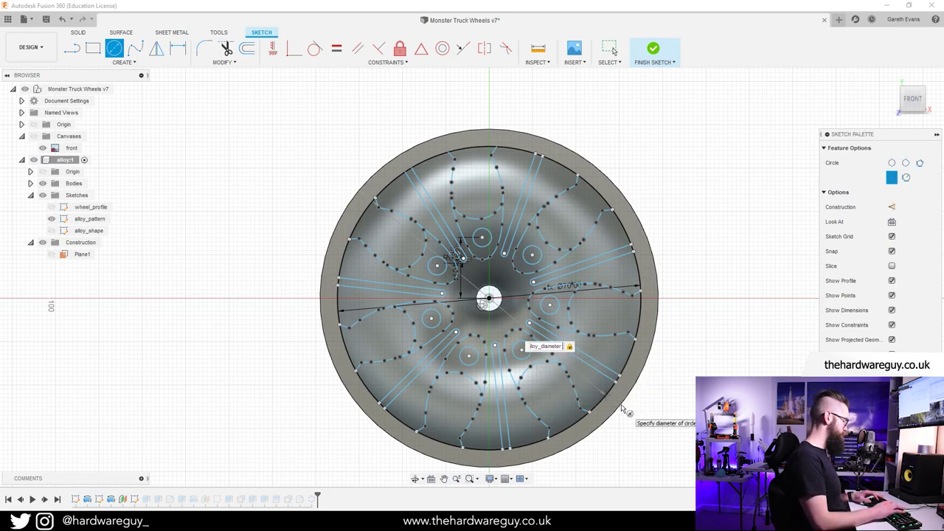
text(- al)
key(Down)
key(Down)
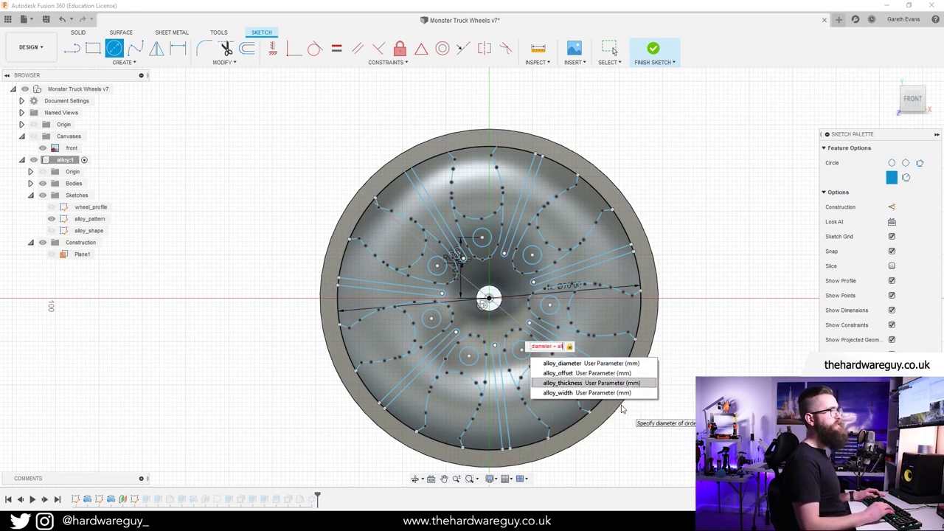
key(Return)
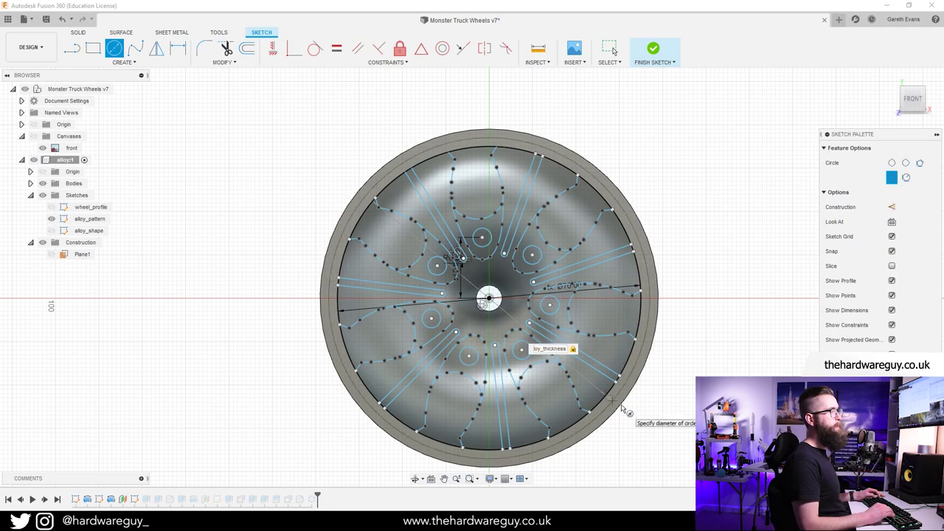
key(Left)
key(Left)
key(Left)
key(Left)
key(Left)
key(Left)
key(Left)
key(Left)
key(Left)
key(Left)
key(Left)
key(Left)
key(Left)
key(Left)
key(Left)
key(Left)
key(Left)
key(Left)
key(Left)
key(Left)
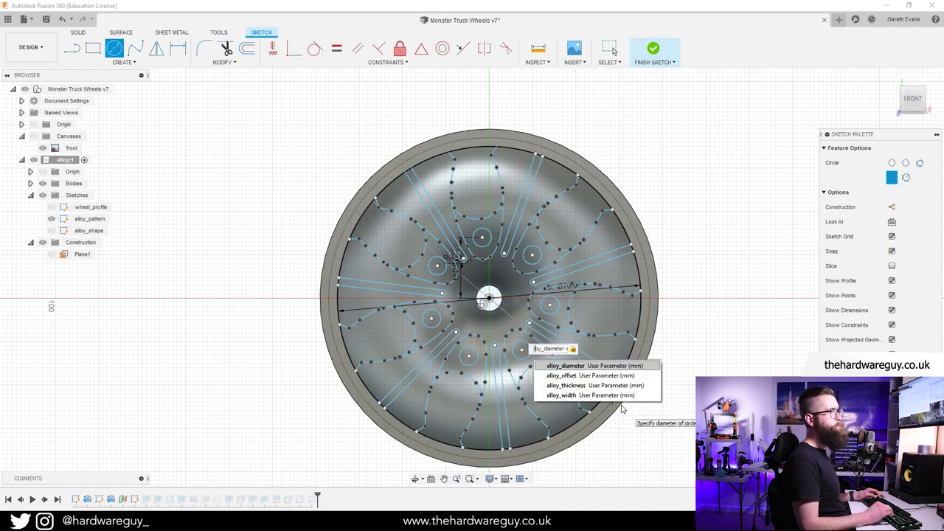
text(+ alloy)
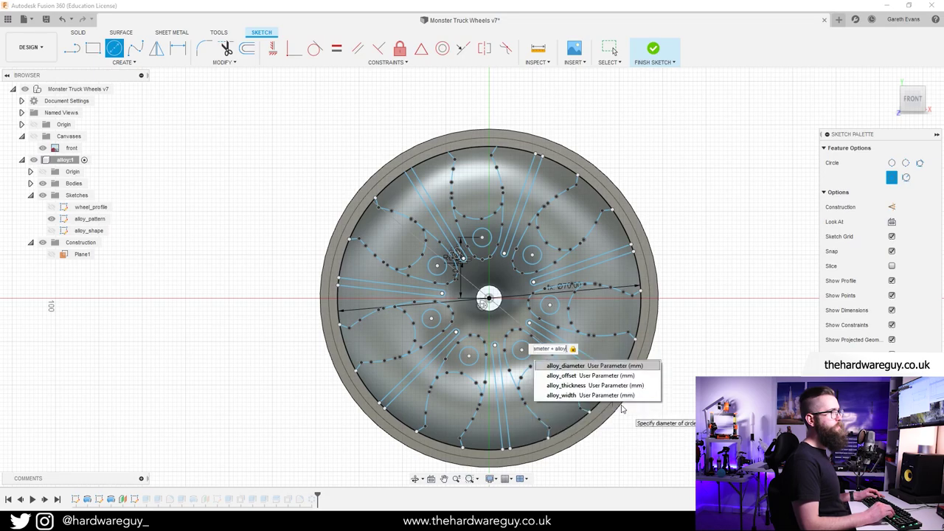
text(_d)
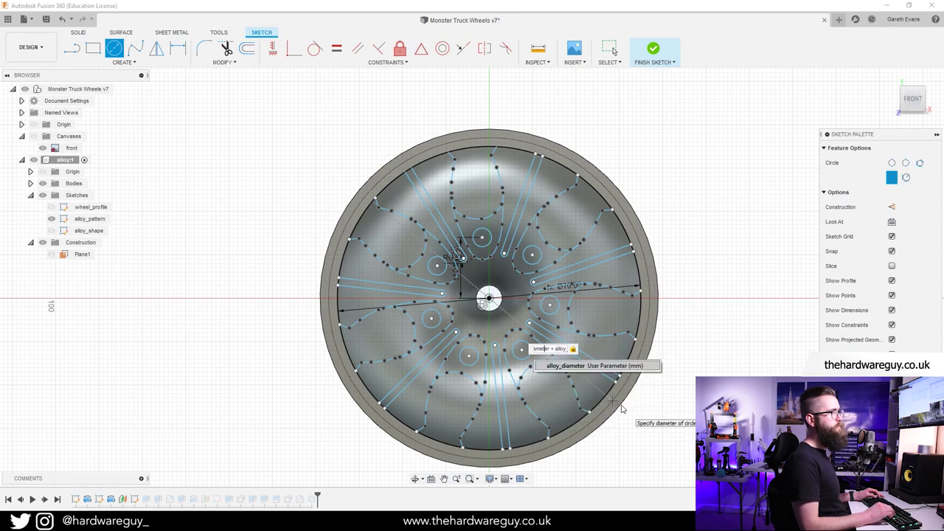
key(BackSpace)
text(th)
text(*)
key(BackSpace)
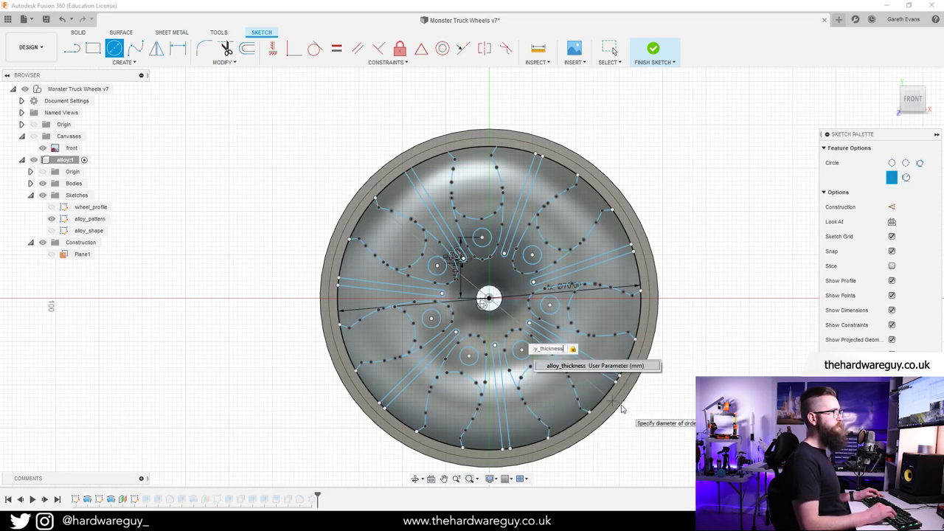
text(*2)
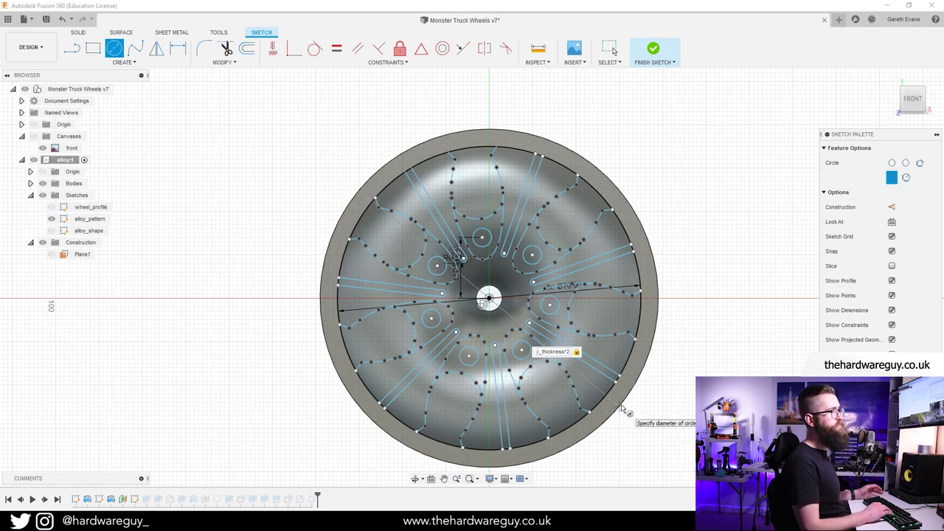
key(Return)
key(Escape)
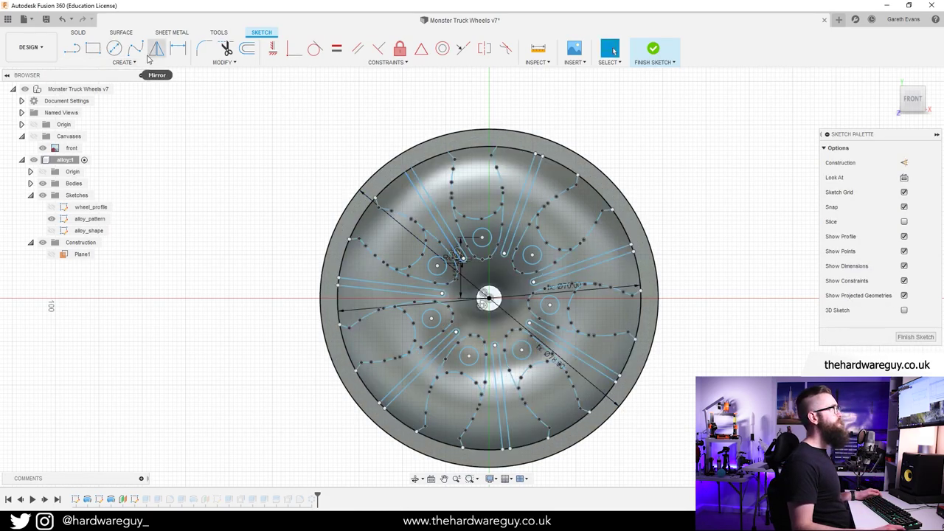
Draw a second center-diameter circle at the origin with its diameter set to alloy_diameter + 5.
click(114, 48)
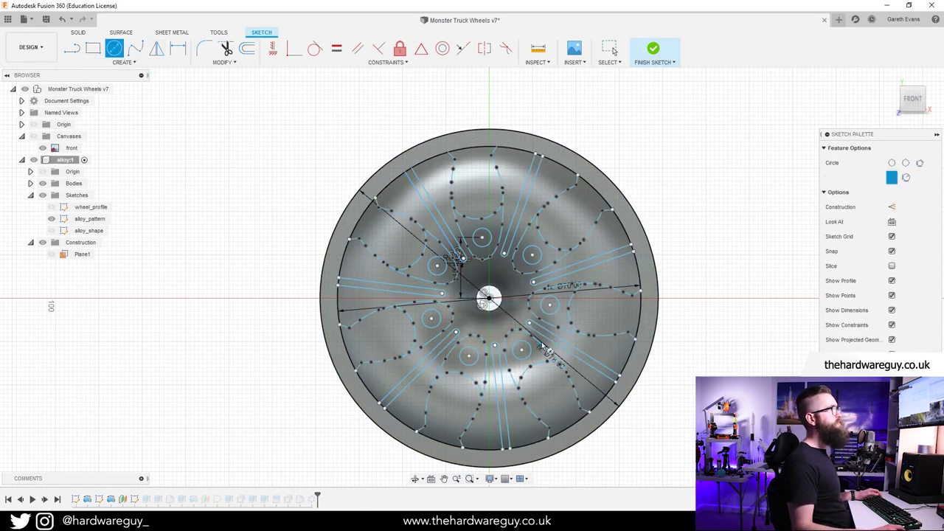
click(489, 299)
scroll(622, 395, up, 2)
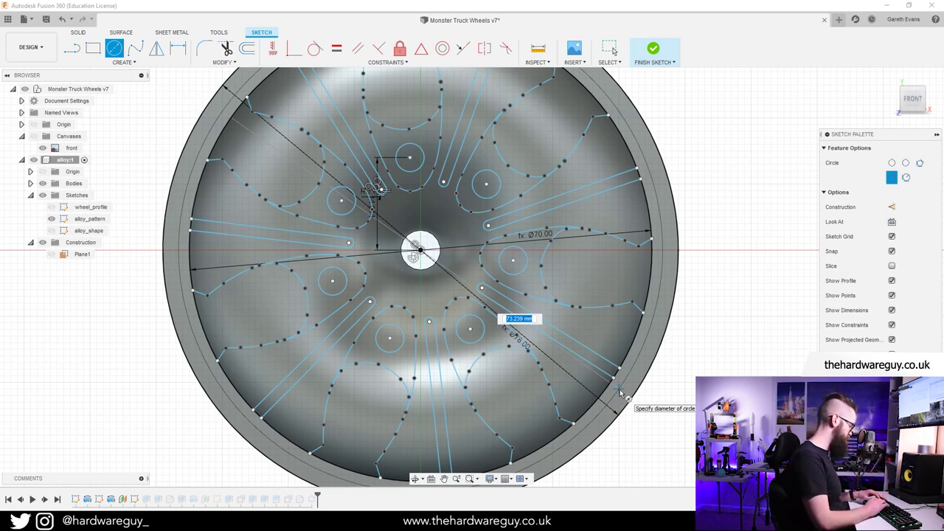
text(al)
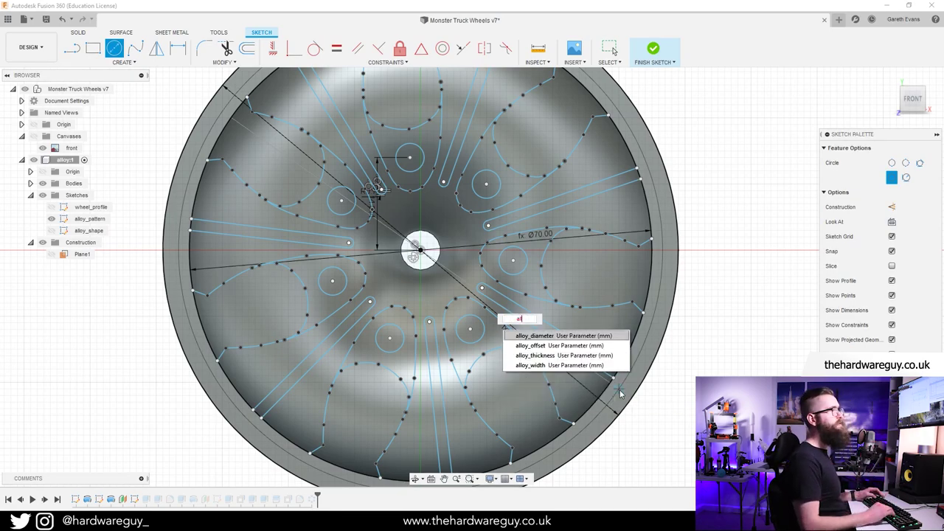
key(Return)
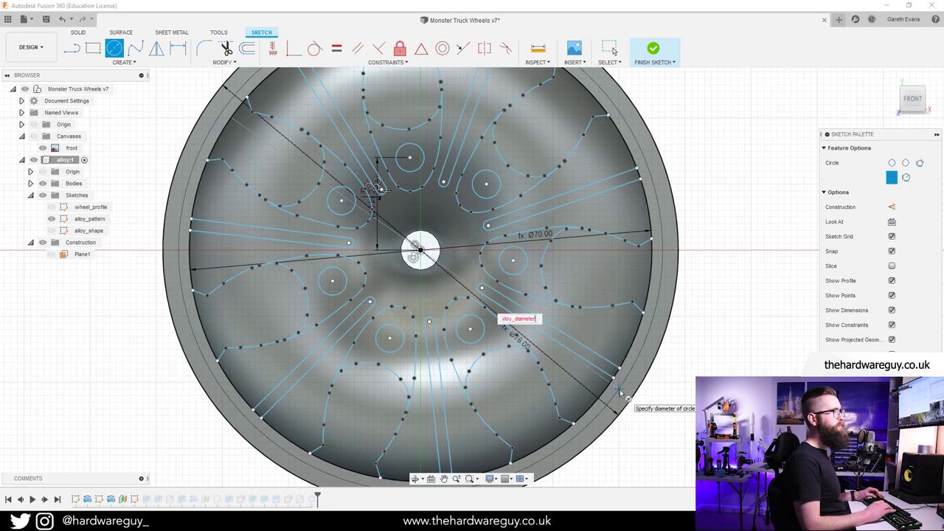
key(Tab)
text(+)
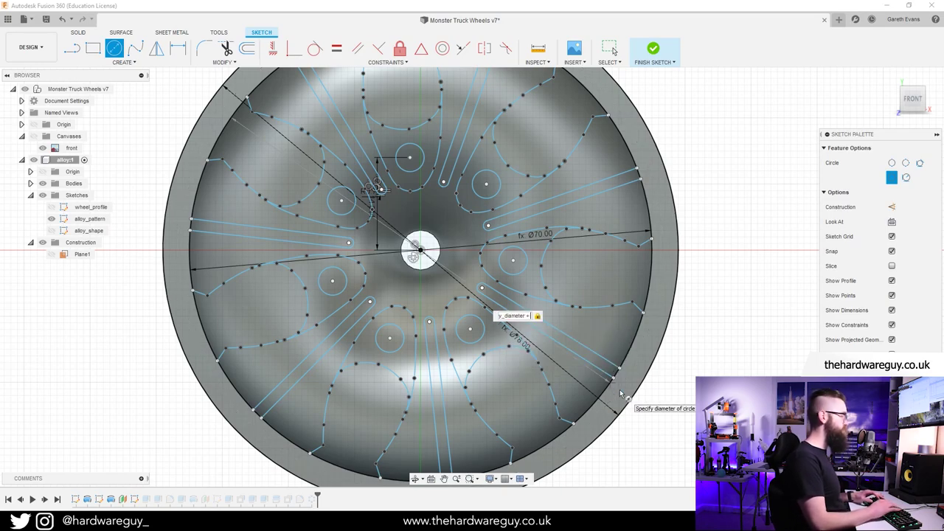
text( 5)
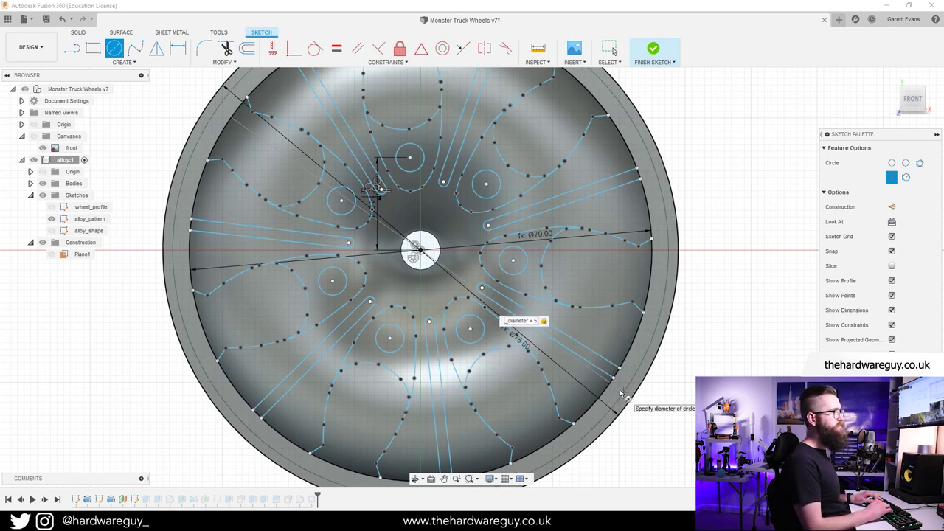
key(Return)
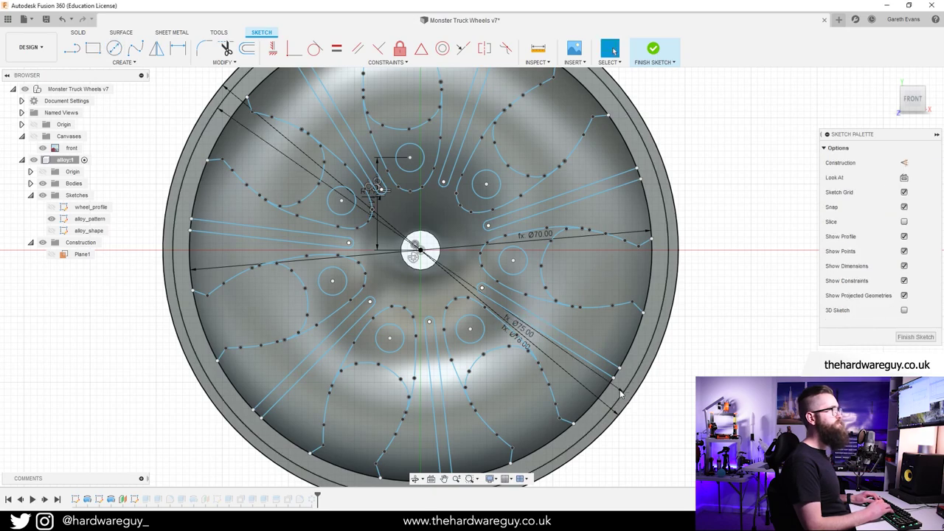
key(Escape)
Add a user parameter named alloy_lip in mm with the expression 5.
click(212, 63)
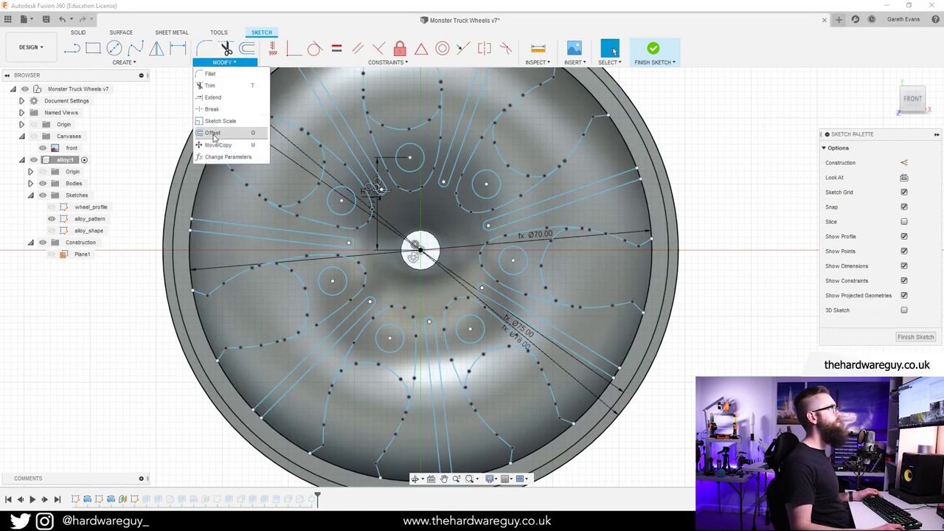
click(221, 156)
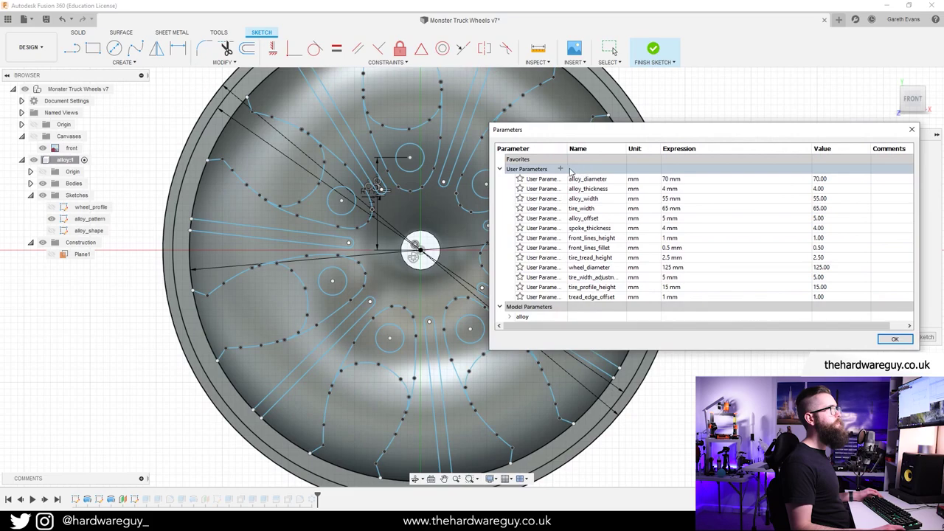
click(561, 169)
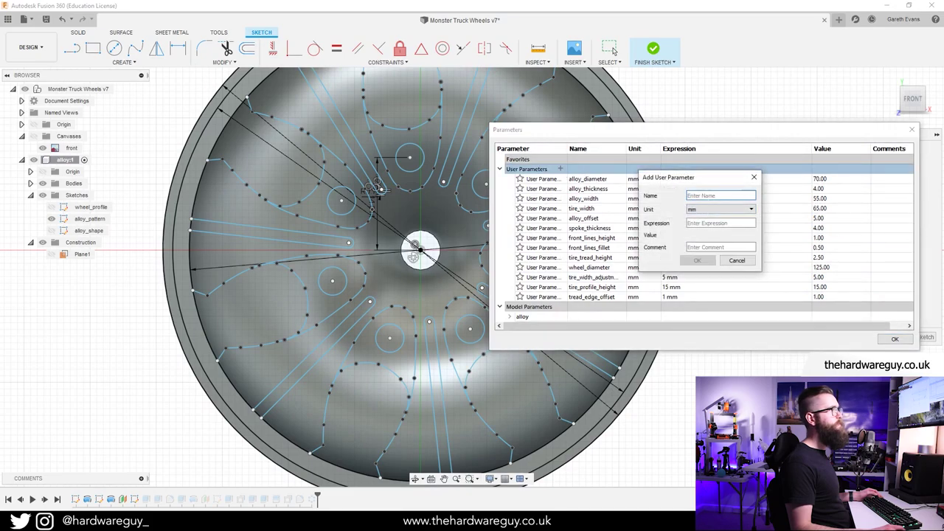
text(alloy)
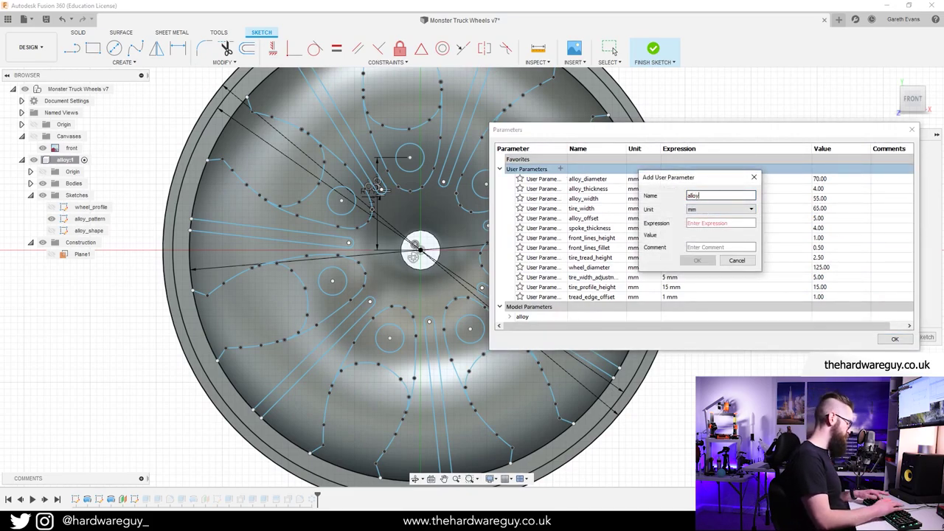
text(_offse)
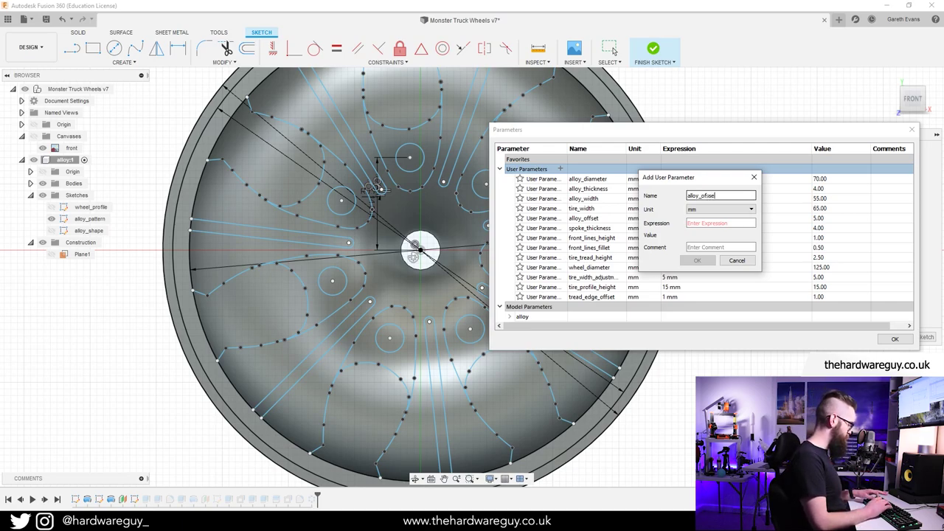
key(BackSpace)
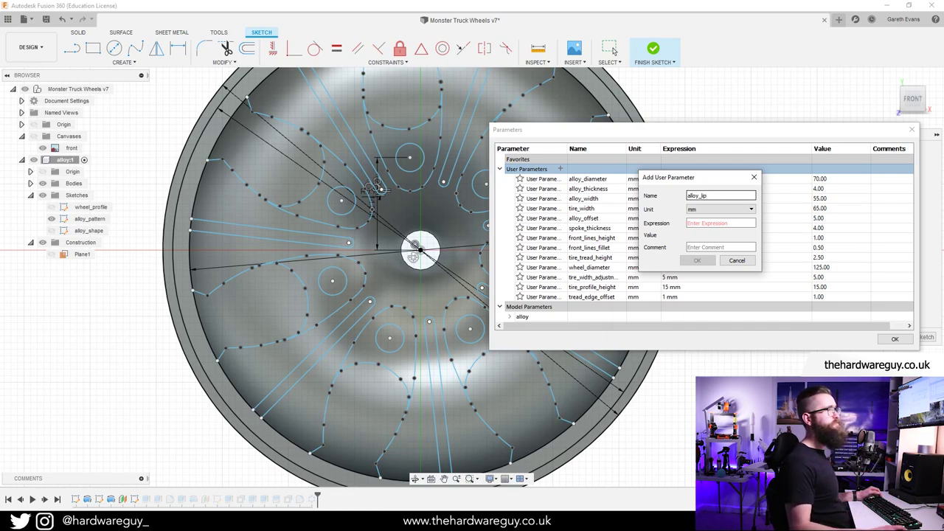
text(5)
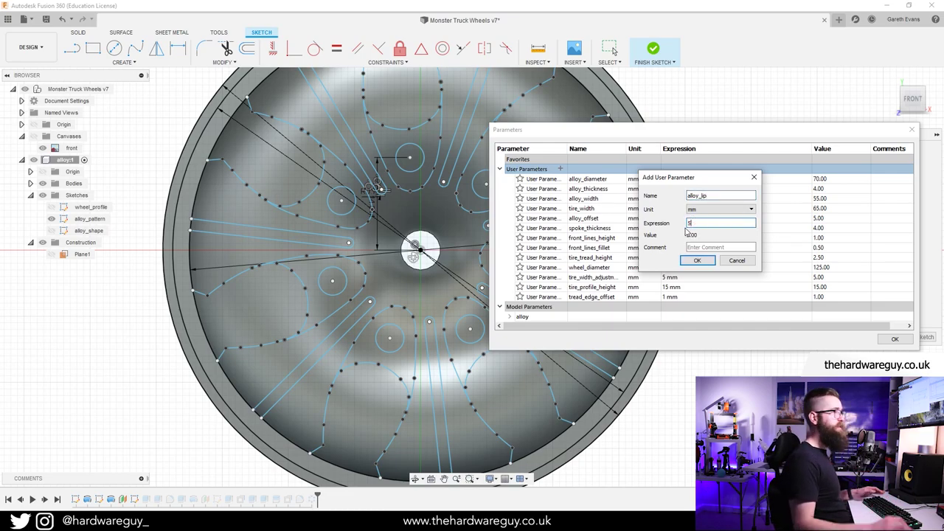
click(698, 261)
click(895, 339)
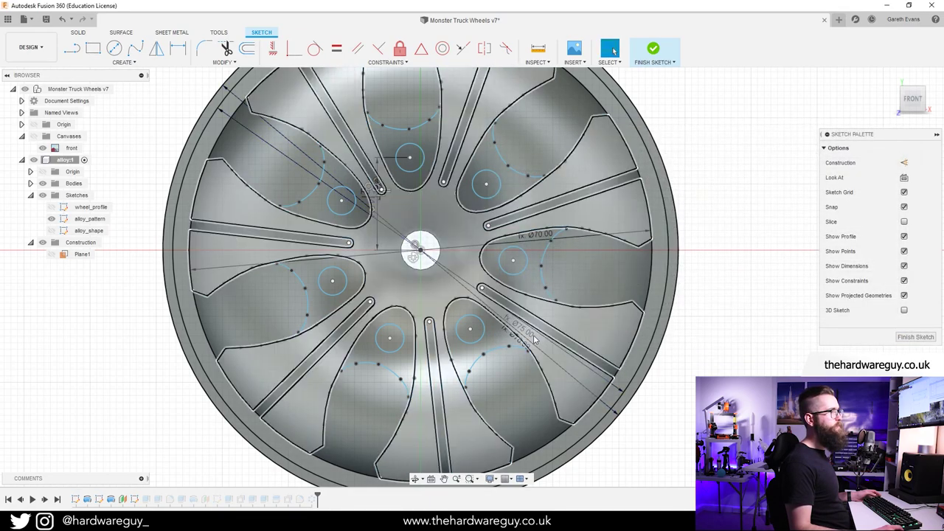
Change the second circle's diameter expression to alloy_diameter + alloy_lip and finish the sketch.
double_click(578, 329)
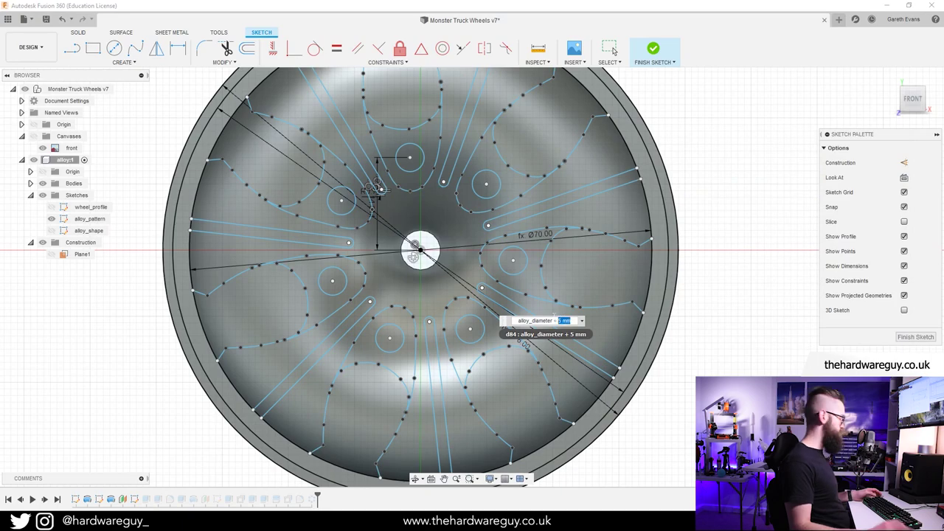
text(all)
key(Down)
key(Down)
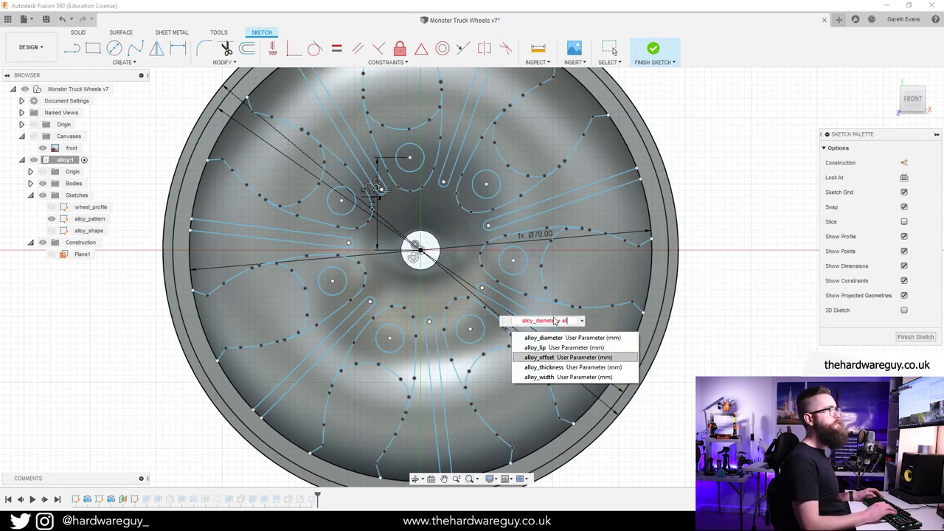
key(Up)
key(Return)
key(Return)
scroll(556, 317, down, 4)
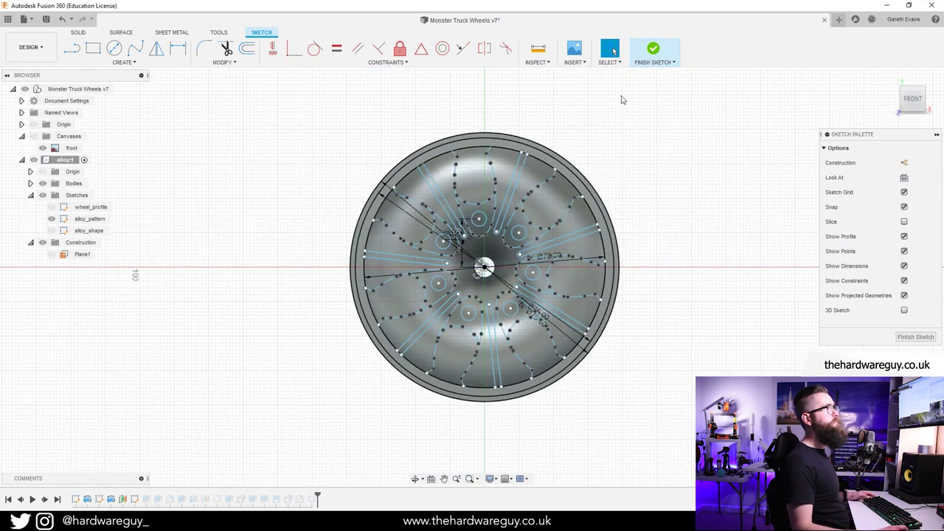
click(654, 54)
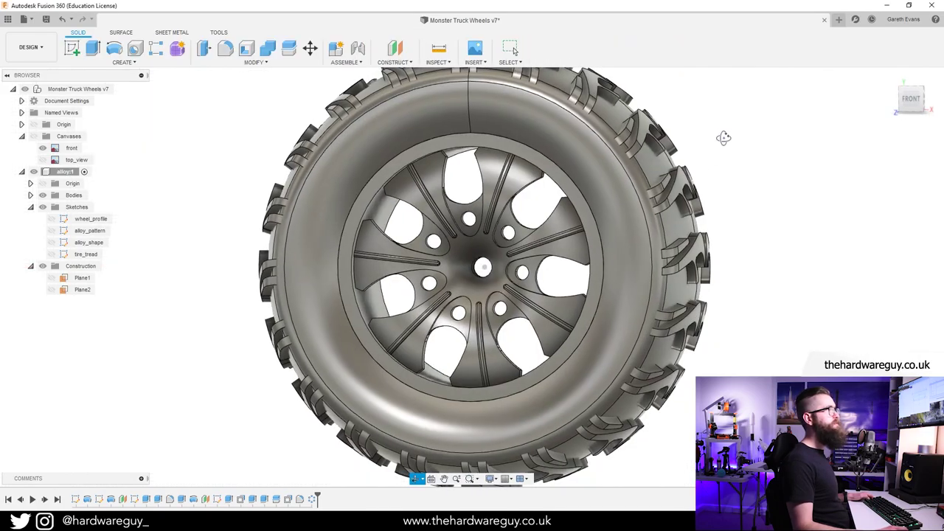
Extrude the outer ring of the alloy_pattern sketch 2 mm, starting from the rim's front face and joined to it, and hide the sketch.
shift+middle_drag(724, 138, 701, 163)
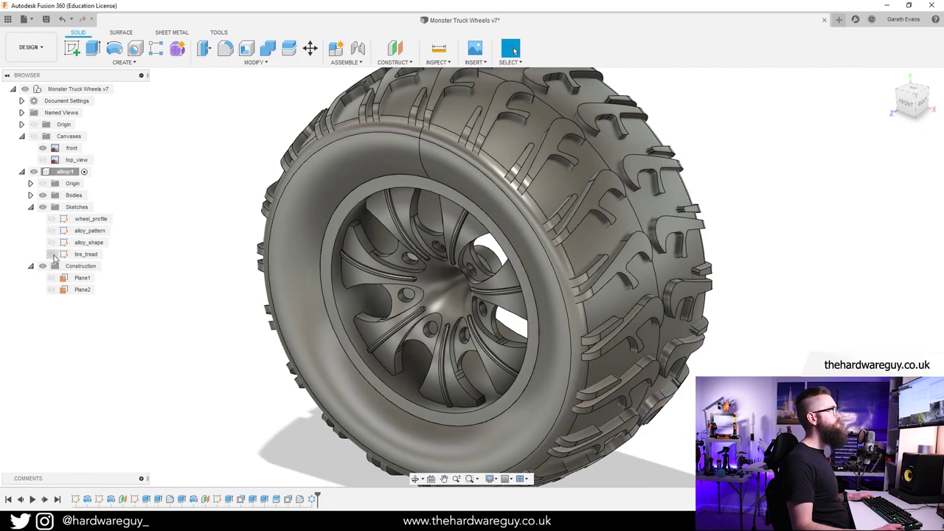
click(51, 230)
scroll(300, 237, up, 5)
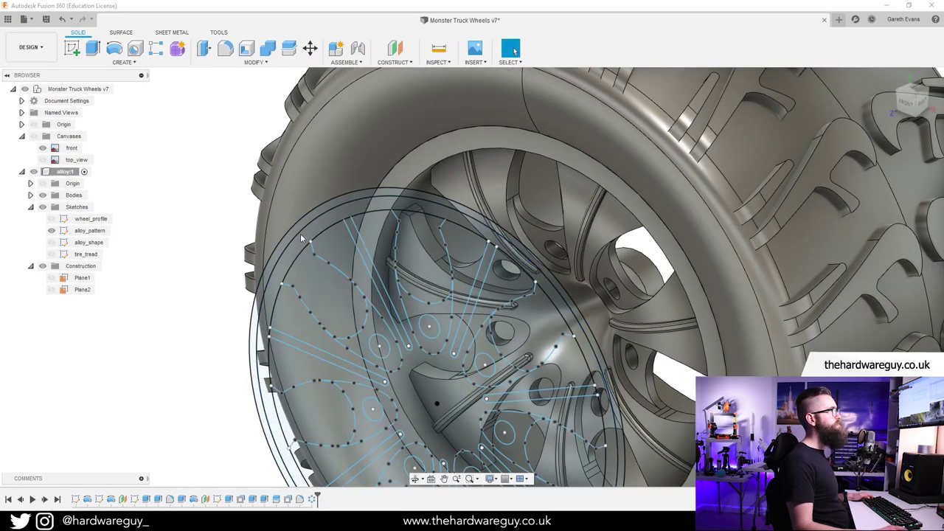
key(e)
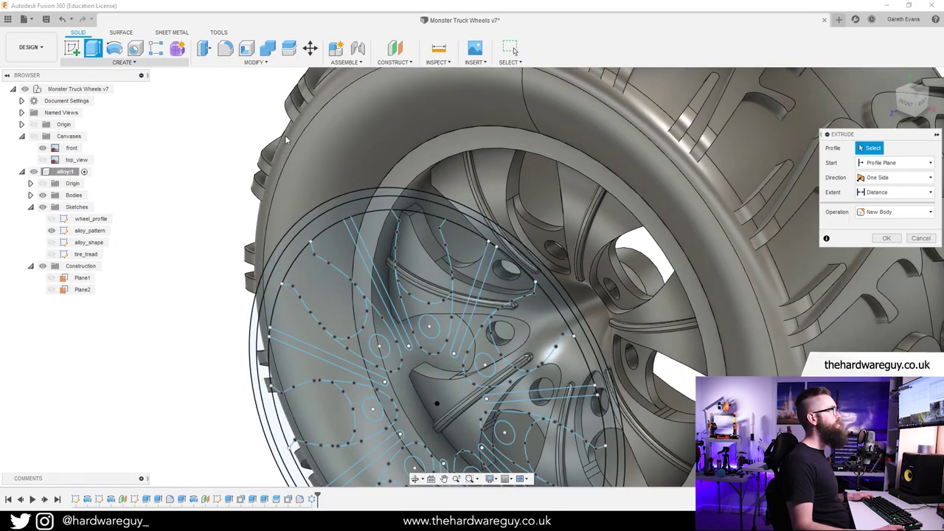
click(350, 197)
click(899, 162)
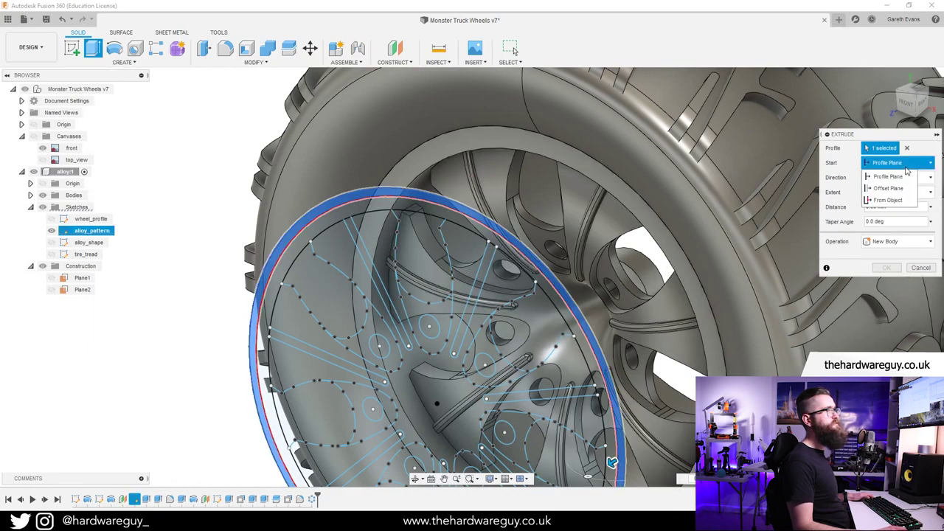
click(888, 200)
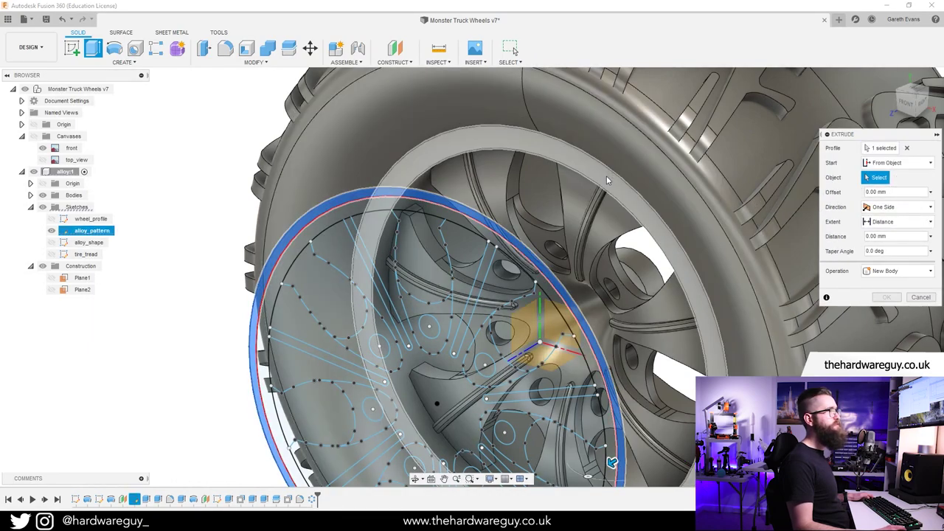
click(607, 176)
scroll(569, 200, up, 3)
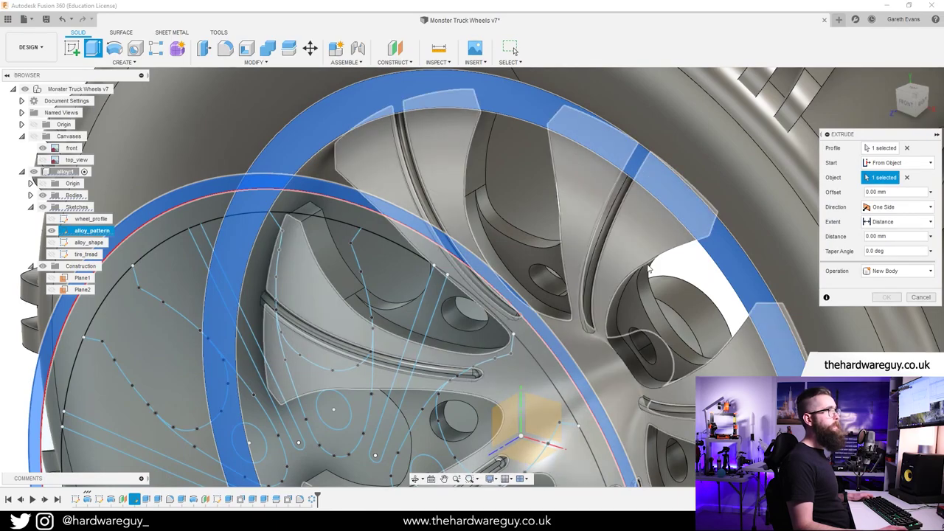
middle_drag(717, 336, 661, 430)
scroll(605, 326, down, 2)
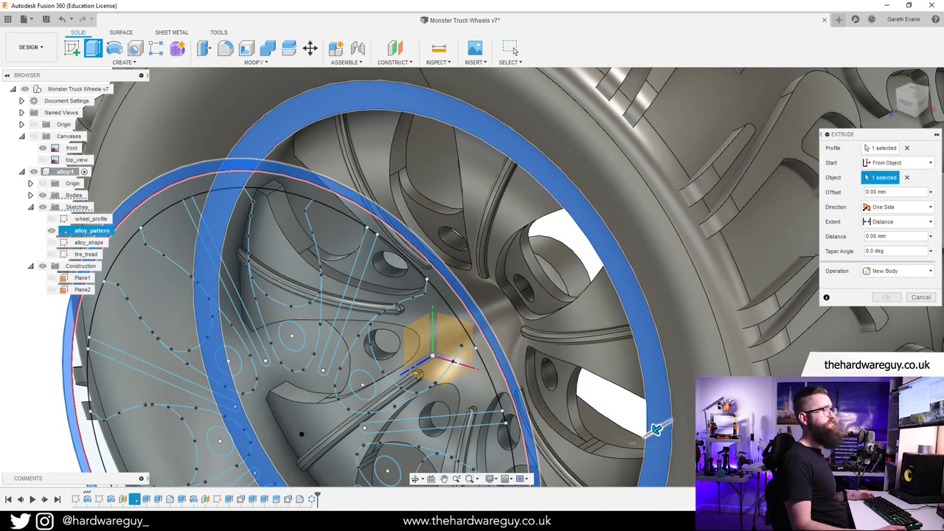
click(657, 429)
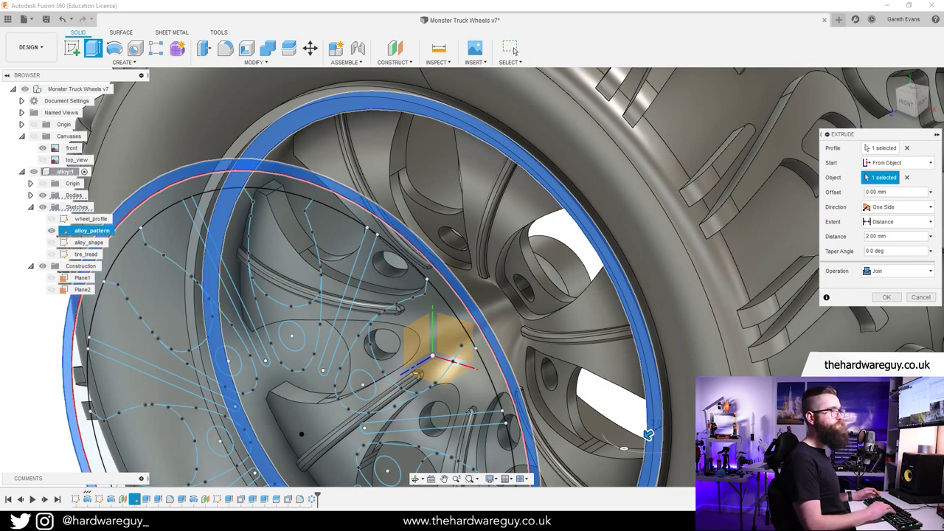
click(886, 298)
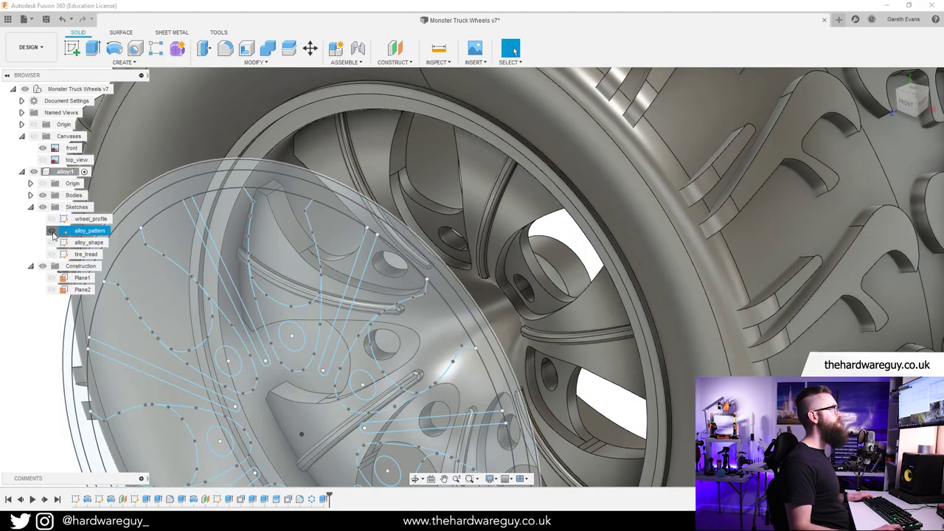
click(51, 230)
Examine the extruded rim lip and the spokes inside it from close up and from a distance.
shift+middle_drag(398, 171, 373, 182)
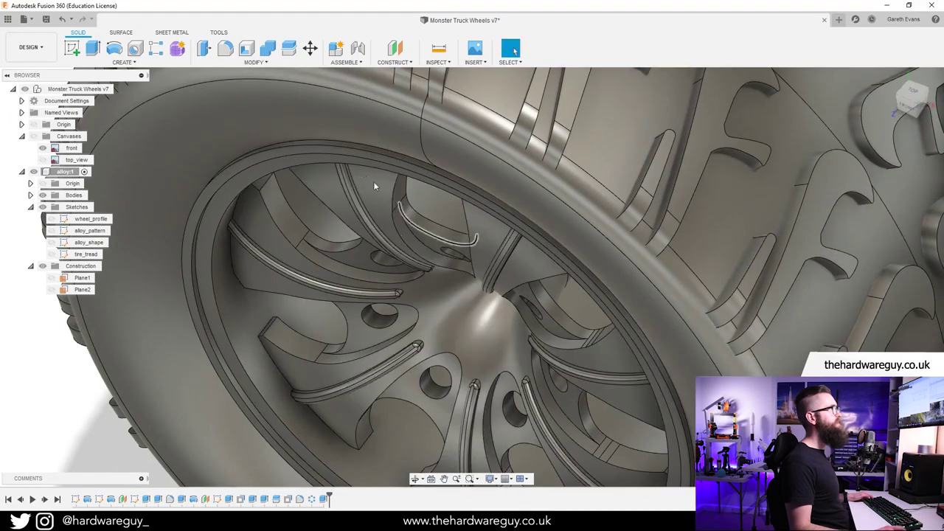
scroll(374, 177, up, 3)
mouse_move(374, 147)
shift+middle_down()
mouse_move(377, 158)
mouse_move(375, 143)
shift+middle_up()
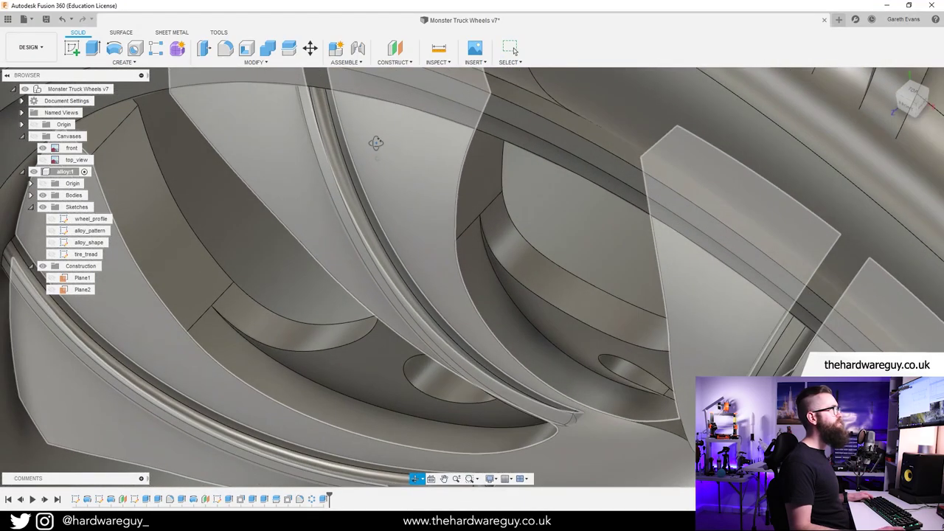
scroll(370, 306, down, 2)
scroll(371, 307, down, 5)
middle_drag(490, 362, 479, 306)
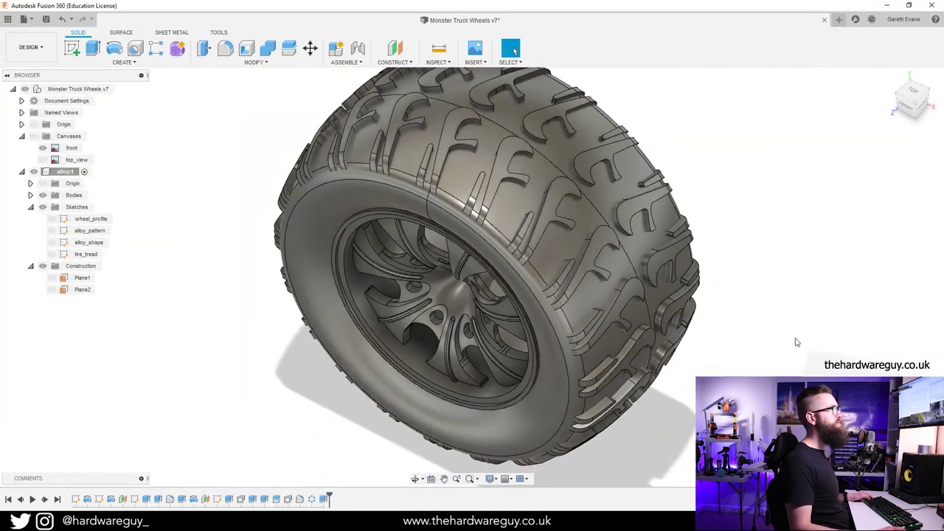
mouse_move(797, 340)
shift+middle_down()
mouse_move(810, 303)
mouse_move(796, 322)
shift+middle_up()
scroll(310, 184, up, 8)
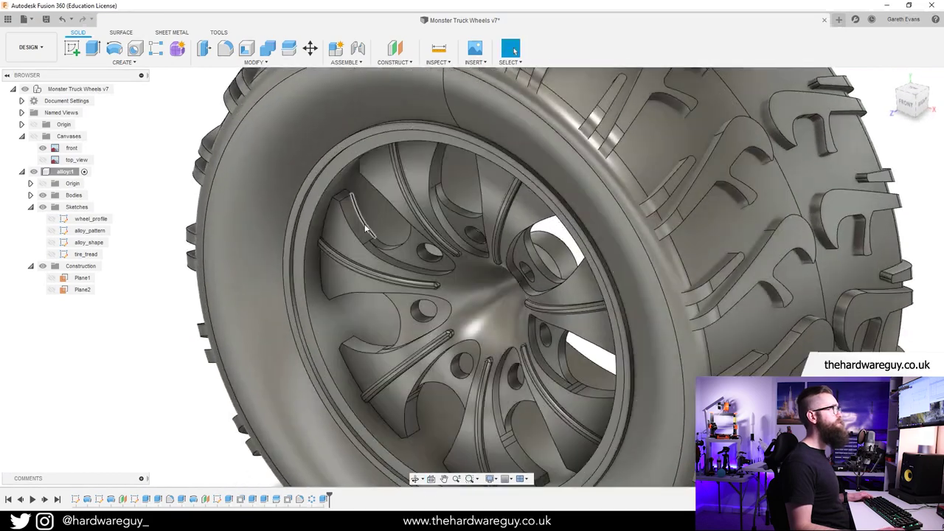
Fillet the two circular edges of the step between the lip and the rim face with a 0.8 mm radius.
scroll(310, 180, up, 5)
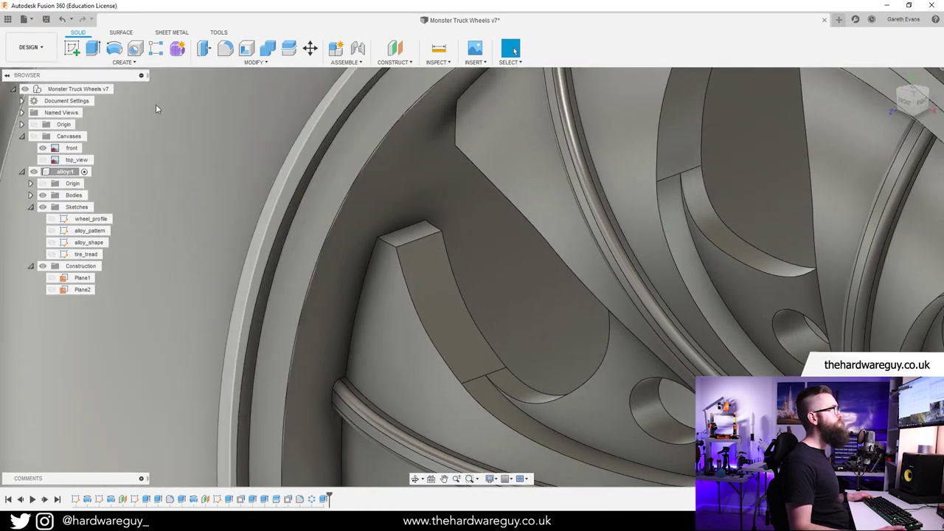
click(224, 49)
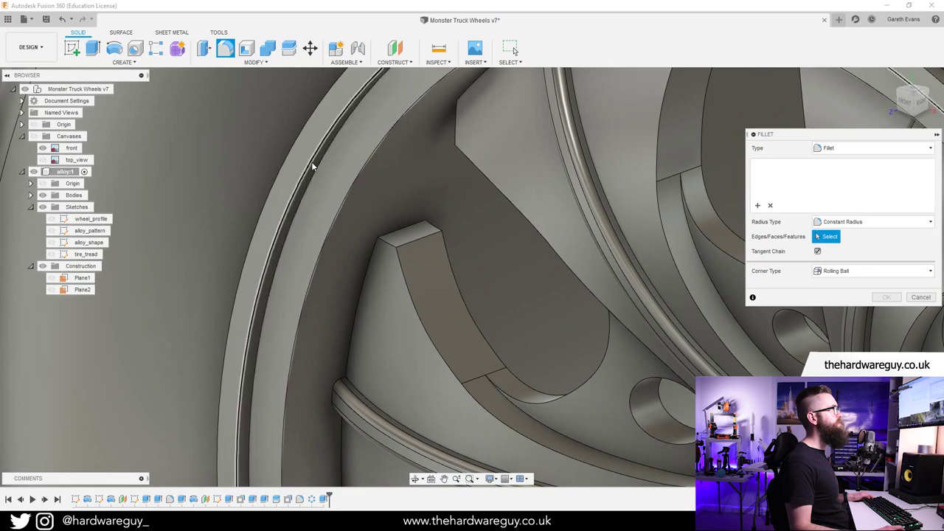
click(311, 167)
click(318, 173)
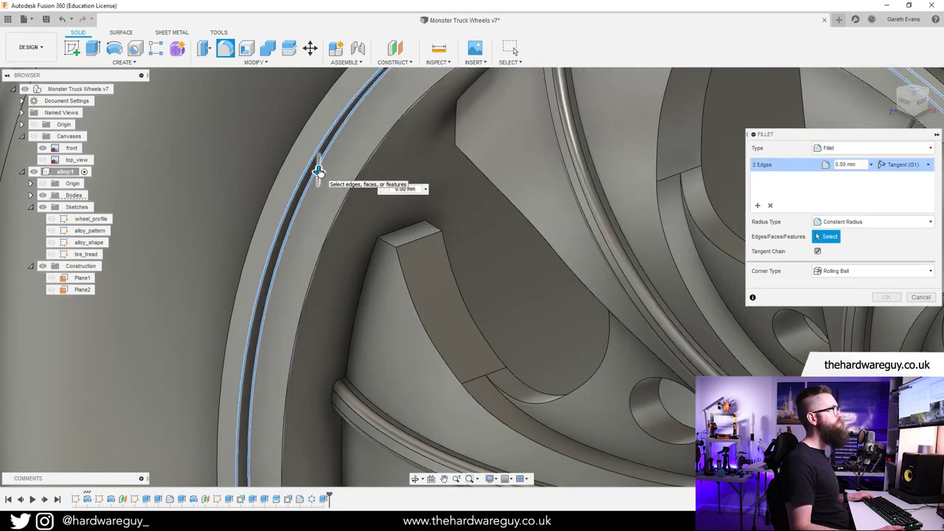
drag(318, 170, 319, 175)
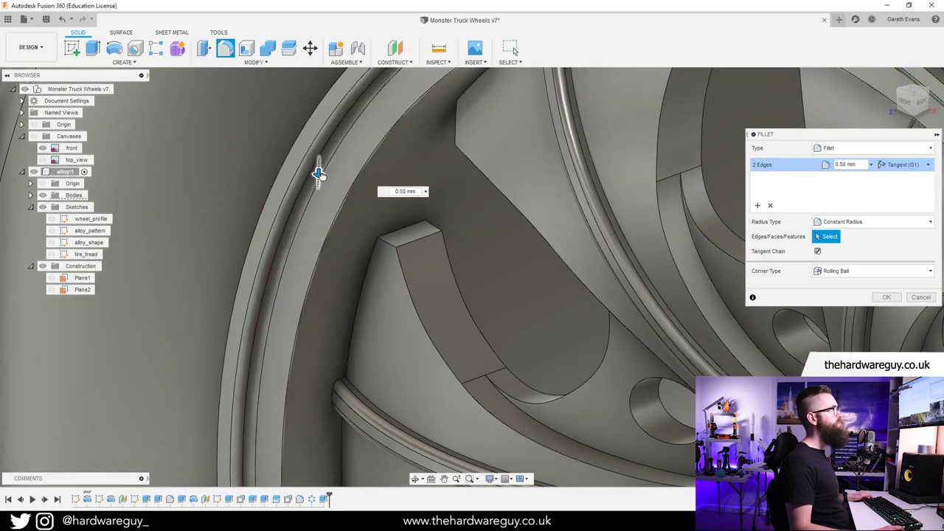
scroll(318, 174, up, 3)
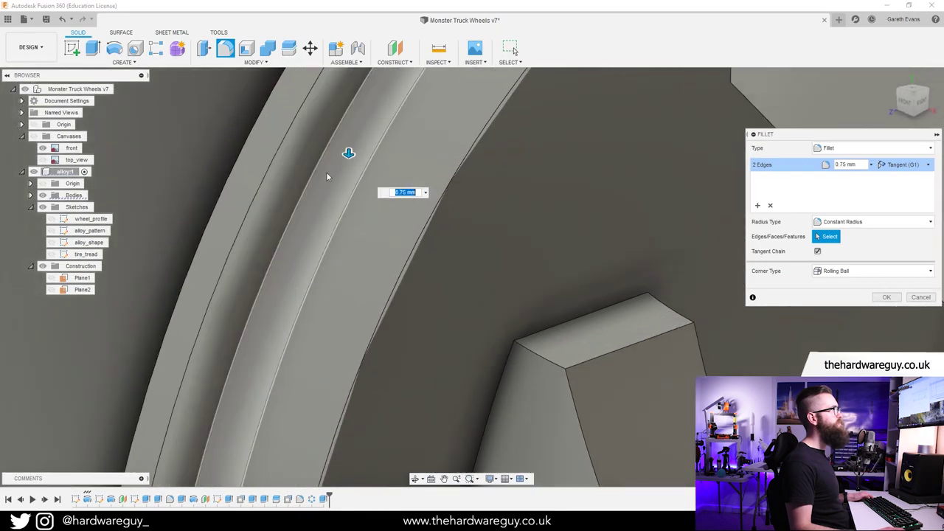
drag(347, 153, 348, 153)
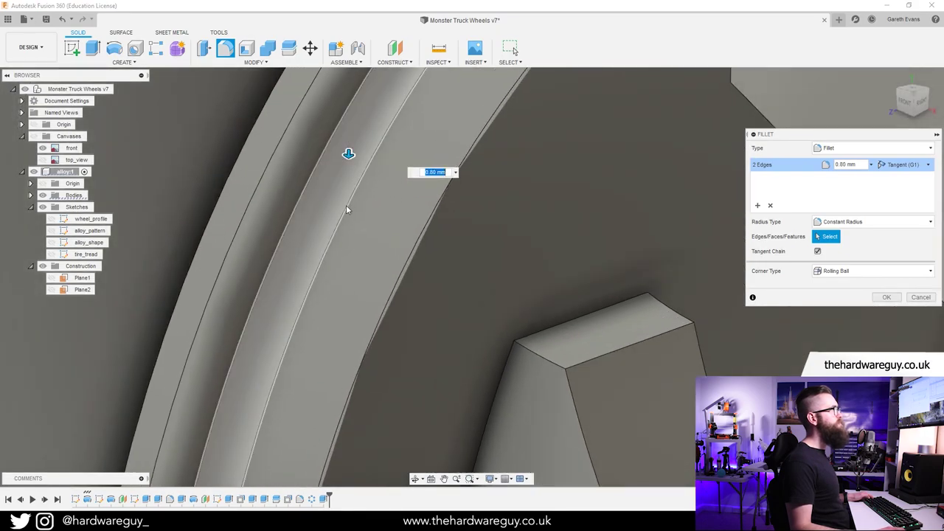
Reduce the fillet radius on the two lip edges to 0.5 mm and apply the fillet.
scroll(346, 207, down, 2)
shift+middle_drag(346, 207, 339, 293)
shift+middle_drag(344, 186, 338, 244)
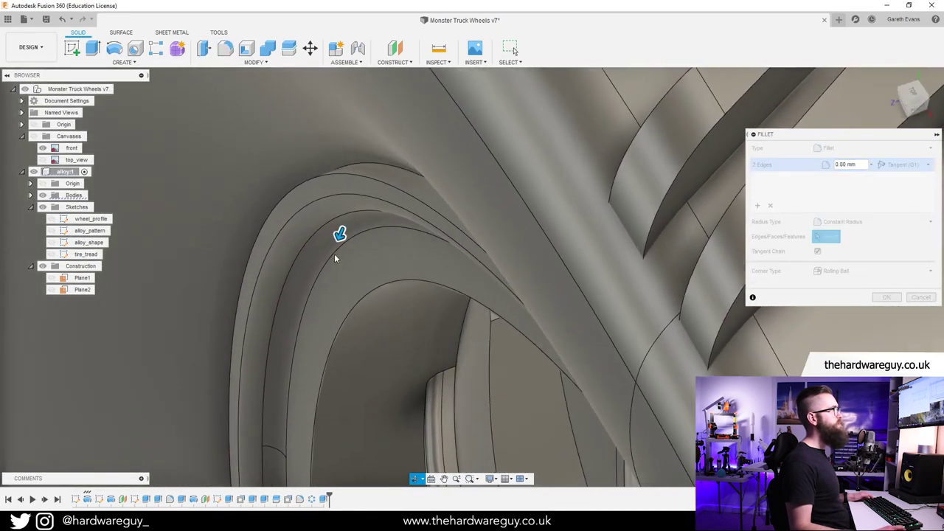
drag(339, 234, 341, 230)
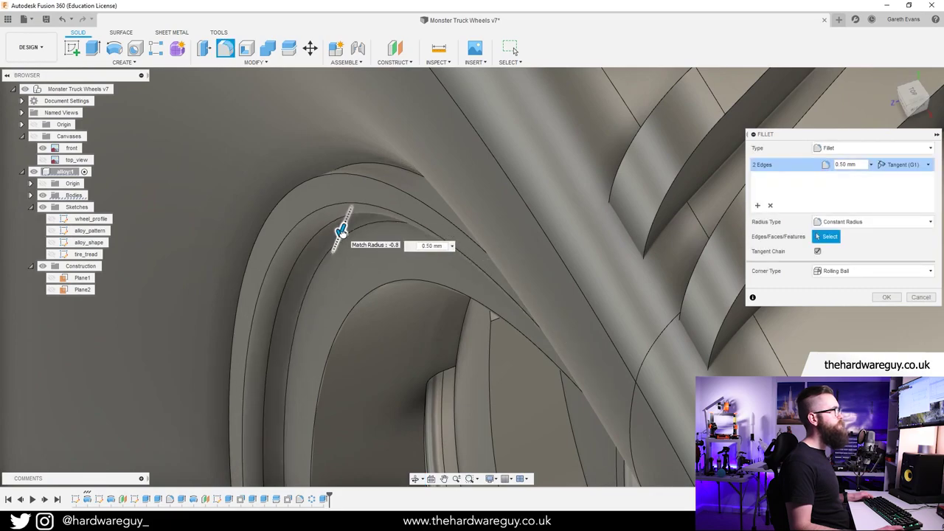
scroll(345, 303, down, 2)
scroll(354, 315, down, 1)
middle_drag(385, 345, 371, 244)
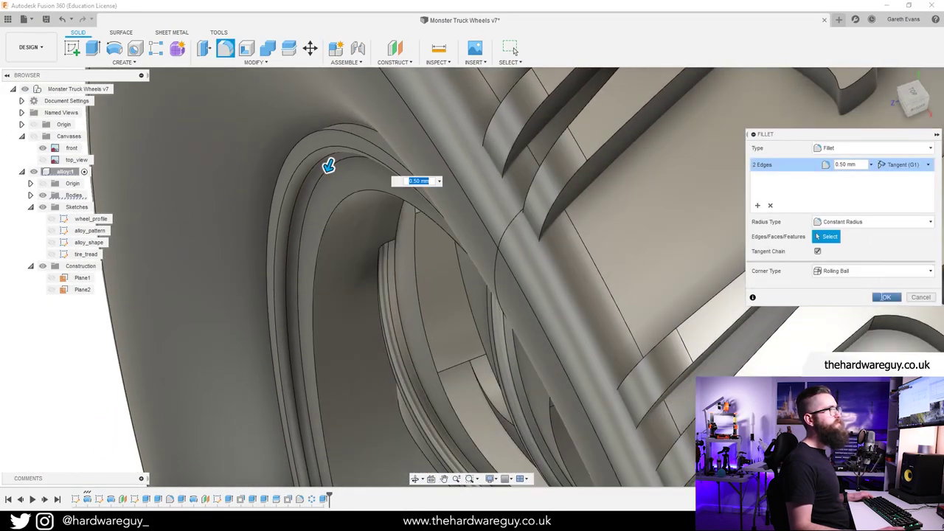
click(877, 299)
Fillet the inner circular edge of the rim's front face with a 0.75 mm radius.
shift+middle_drag(470, 352, 484, 335)
scroll(506, 314, down, 3)
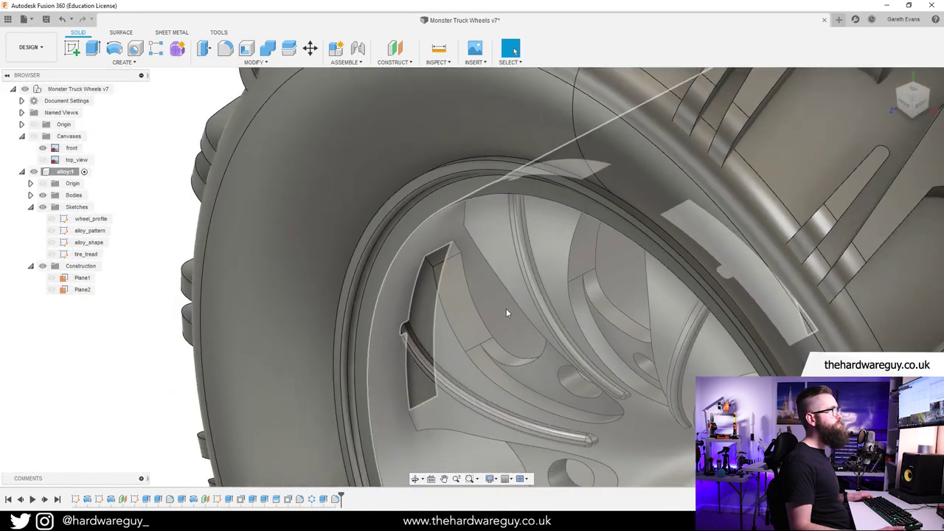
middle_drag(516, 308, 458, 241)
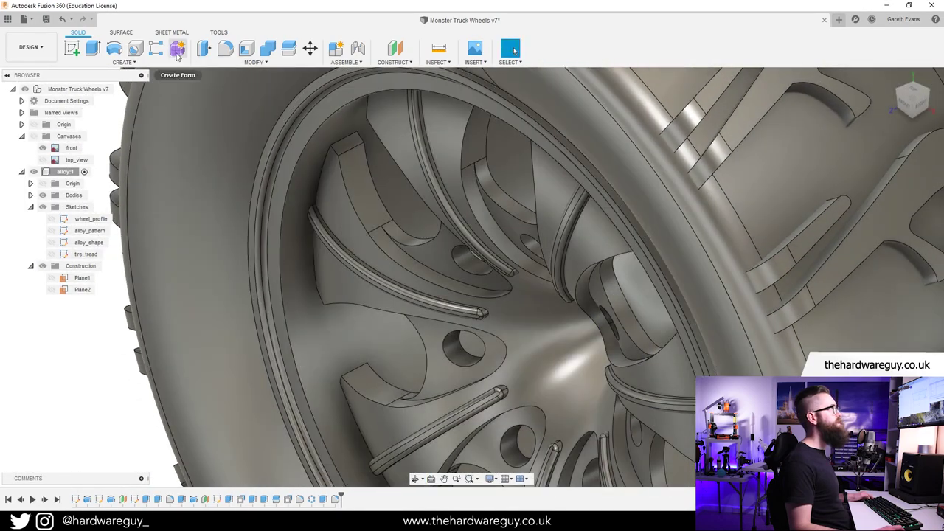
click(226, 49)
click(306, 145)
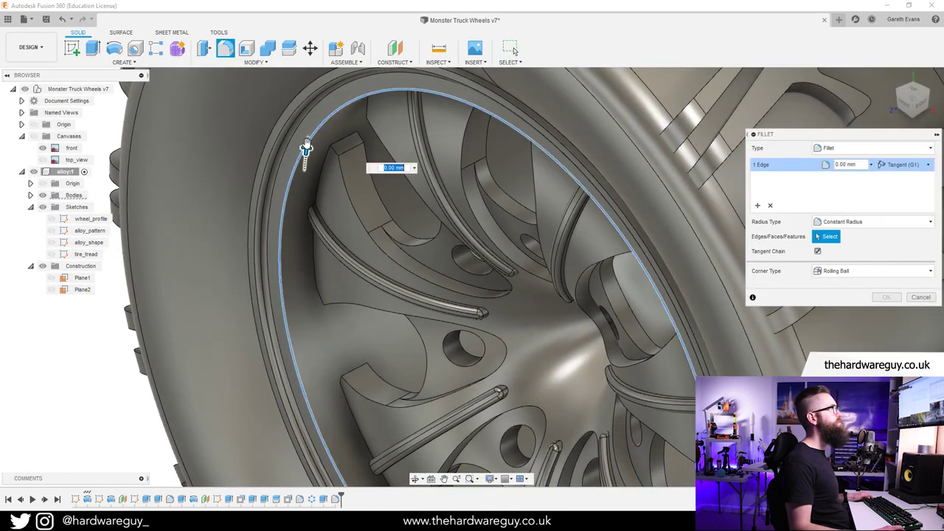
scroll(309, 144, up, 5)
drag(316, 140, 315, 131)
scroll(356, 228, down, 10)
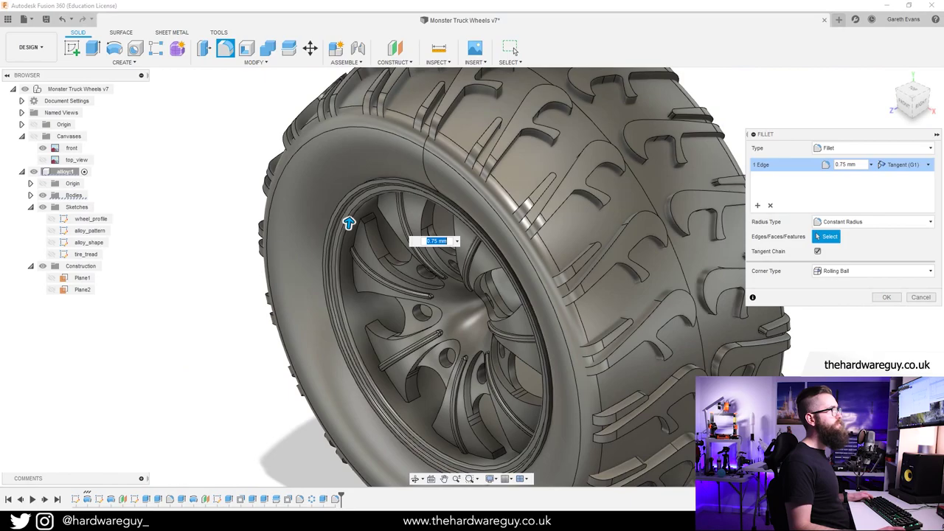
shift+middle_drag(834, 391, 827, 284)
scroll(775, 344, down, 3)
shift+middle_drag(775, 344, 813, 350)
shift+middle_drag(461, 213, 438, 204)
click(889, 298)
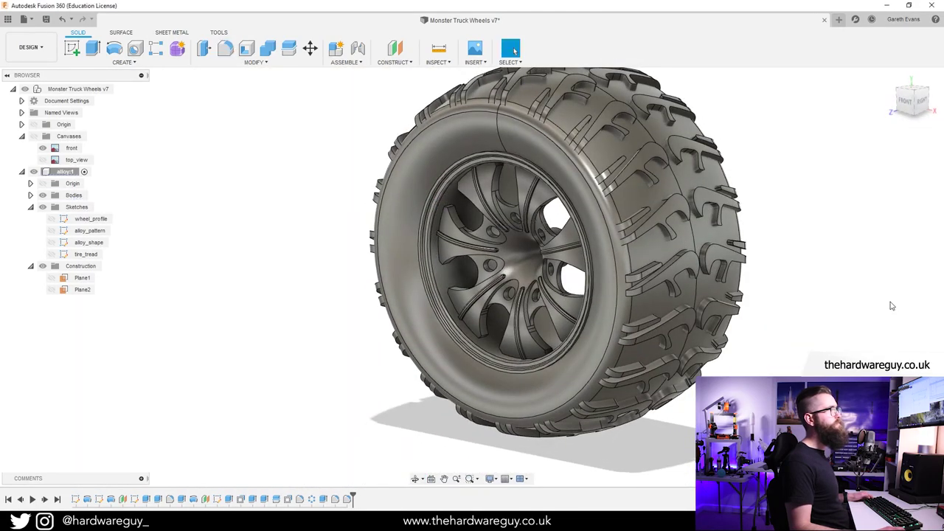
mouse_move(805, 285)
middle_down()
mouse_move(772, 282)
mouse_move(807, 280)
mouse_move(774, 285)
mouse_move(818, 291)
middle_up()
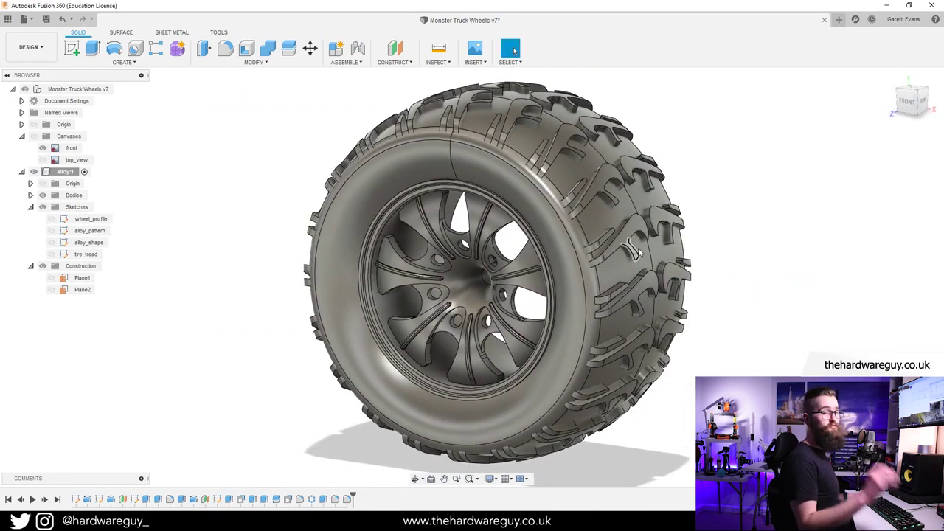
shift+middle_drag(772, 238, 726, 269)
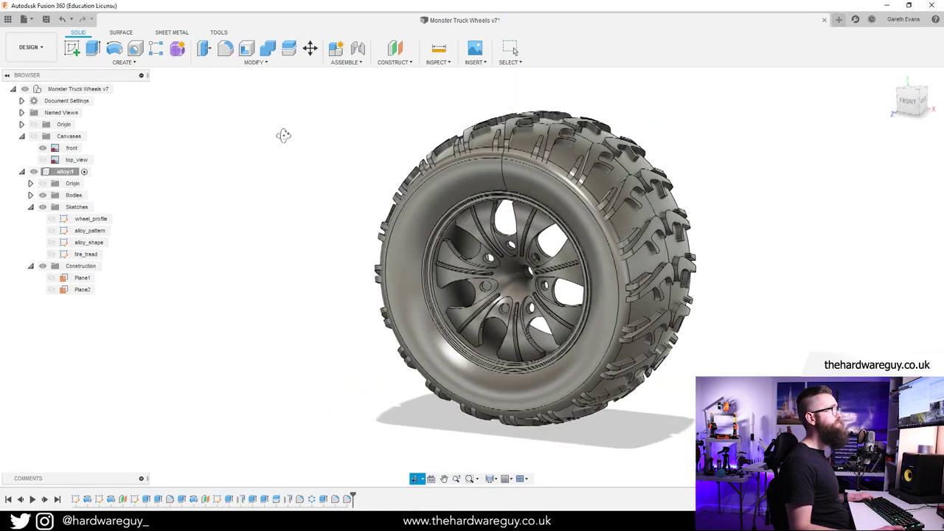
scroll(416, 218, up, 3)
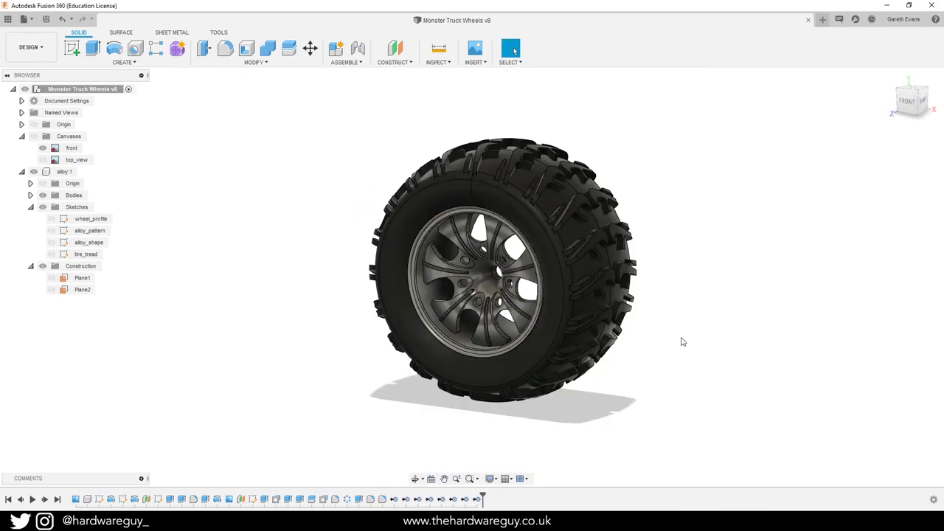
Switch to the front-angle.jpg photo in Photos and compare it with the finished wheel from a matching angle.
shift+middle_drag(681, 339, 377, 331)
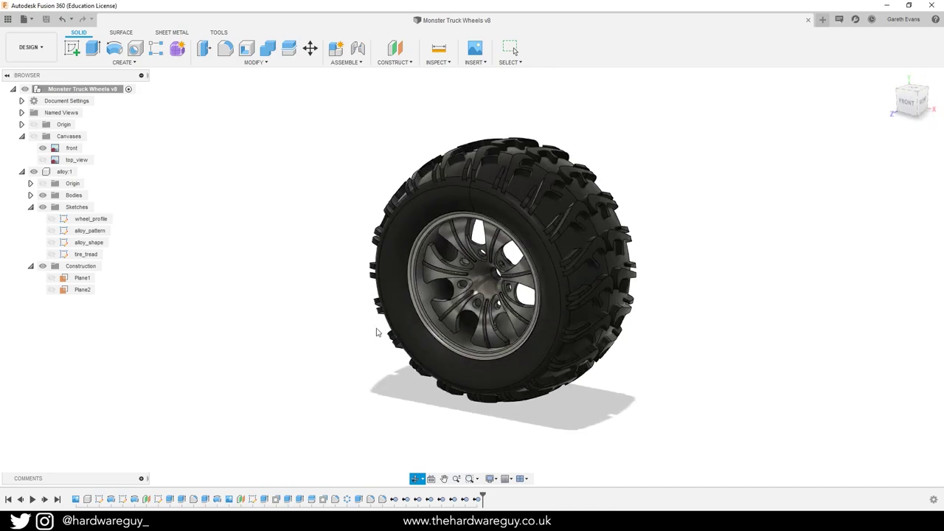
middle_drag(342, 361, 489, 362)
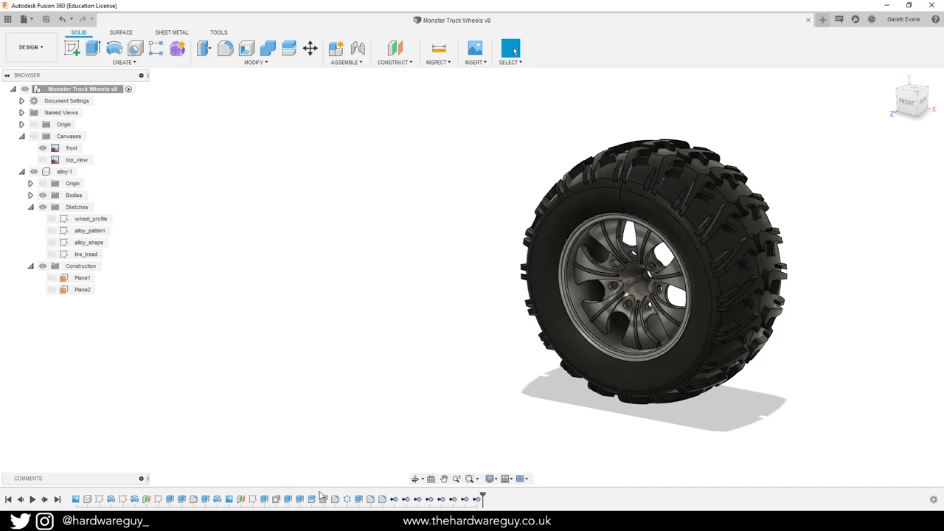
click(466, 519)
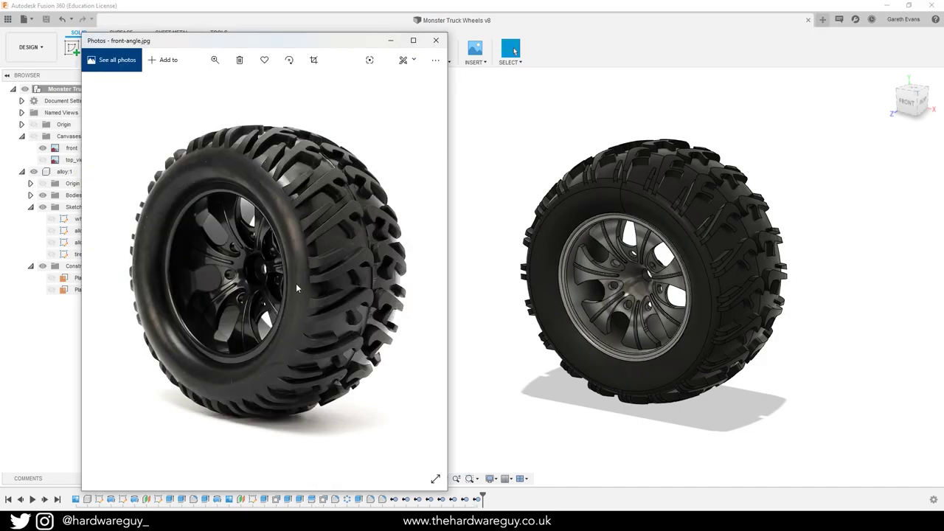
scroll(654, 312, up, 2)
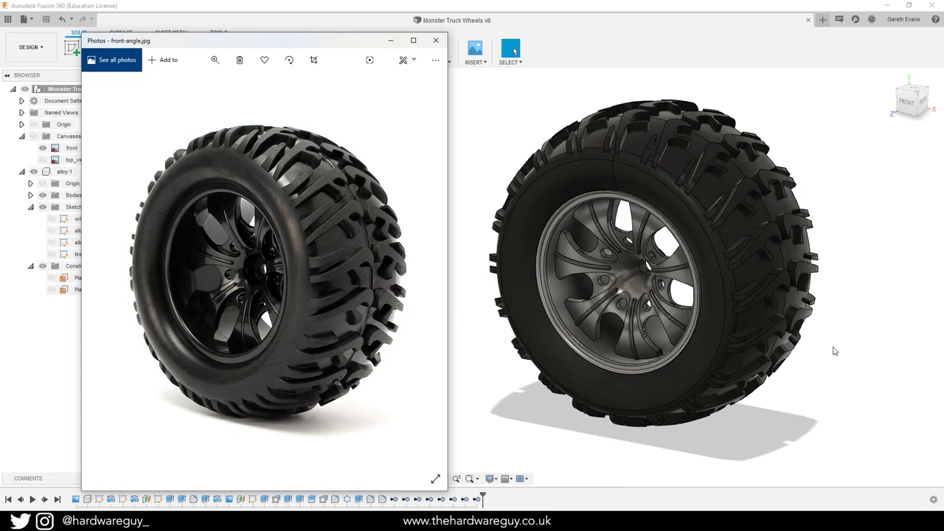
shift+middle_drag(833, 346, 815, 335)
middle_drag(448, 315, 463, 331)
shift+middle_drag(447, 331, 451, 335)
click(458, 520)
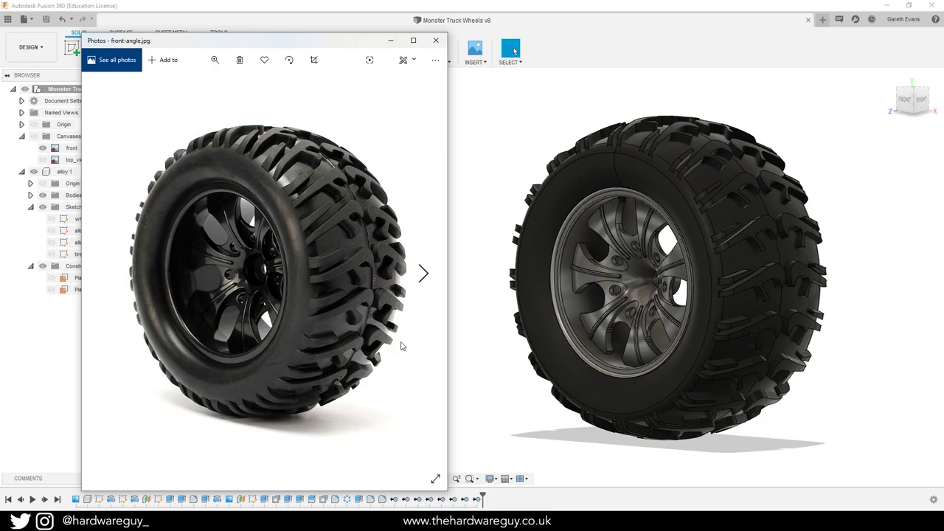
Show the rear.jpg reference photo, return to Fusion 360 and examine the finished wheel's rear hub area and its front from an angle.
key(Right)
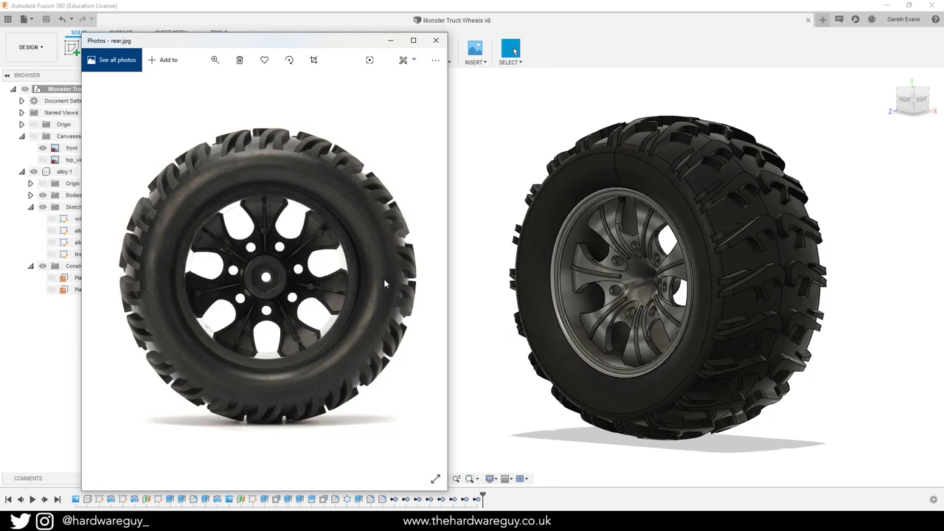
click(889, 322)
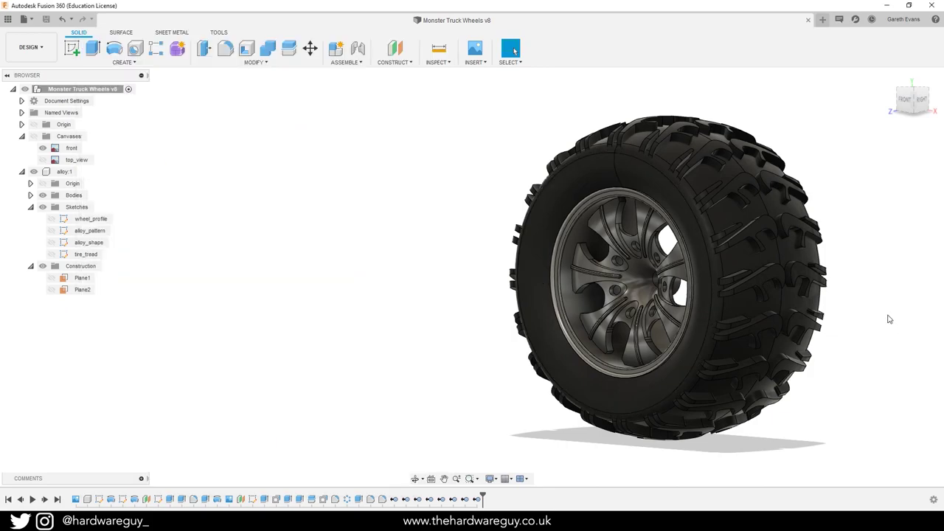
shift+middle_drag(889, 316, 782, 317)
scroll(666, 277, up, 5)
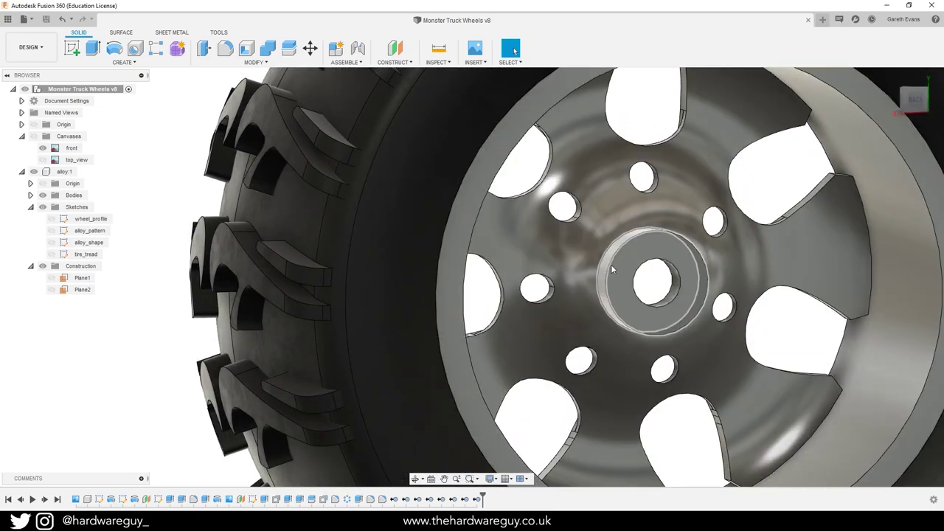
scroll(621, 266, down, 4)
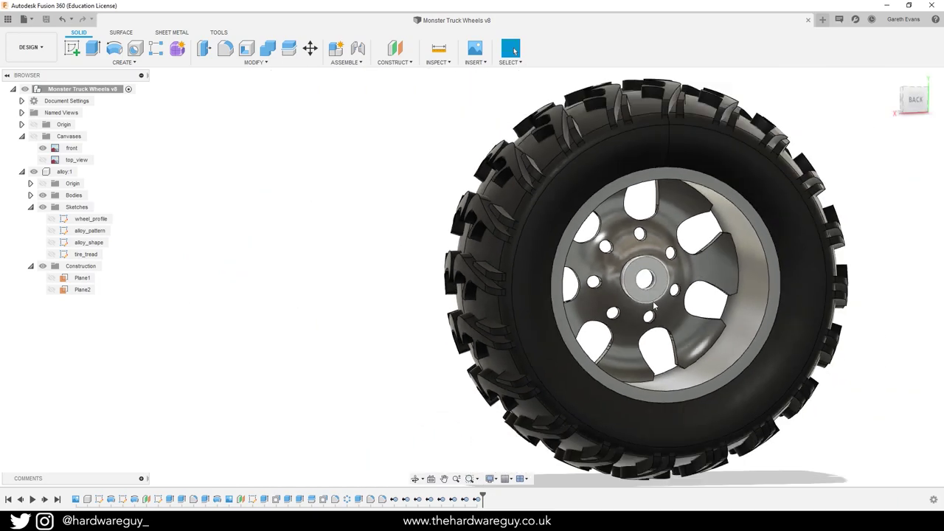
shift+middle_drag(451, 320, 649, 313)
shift+middle_drag(590, 315, 633, 315)
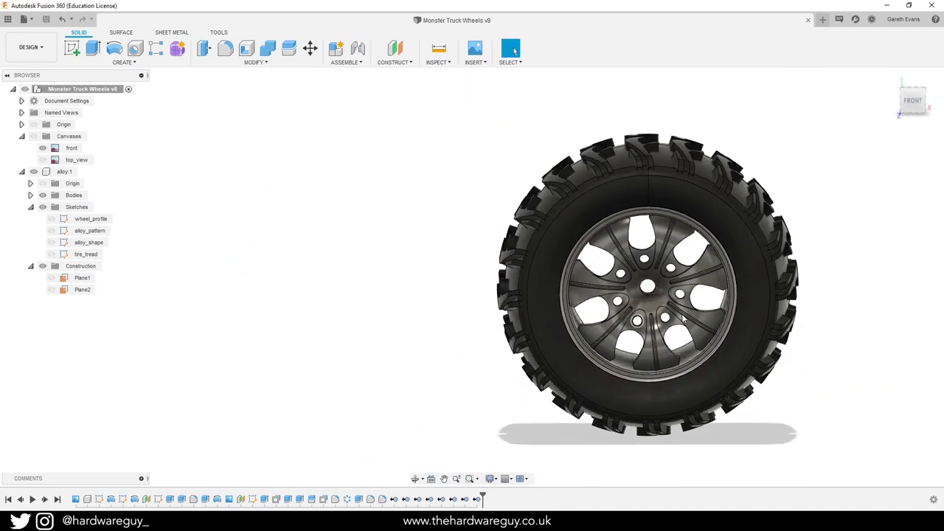
middle_drag(852, 315, 705, 299)
mouse_move(772, 301)
shift+middle_down()
mouse_move(743, 302)
mouse_move(768, 323)
mouse_move(756, 298)
shift+middle_up()
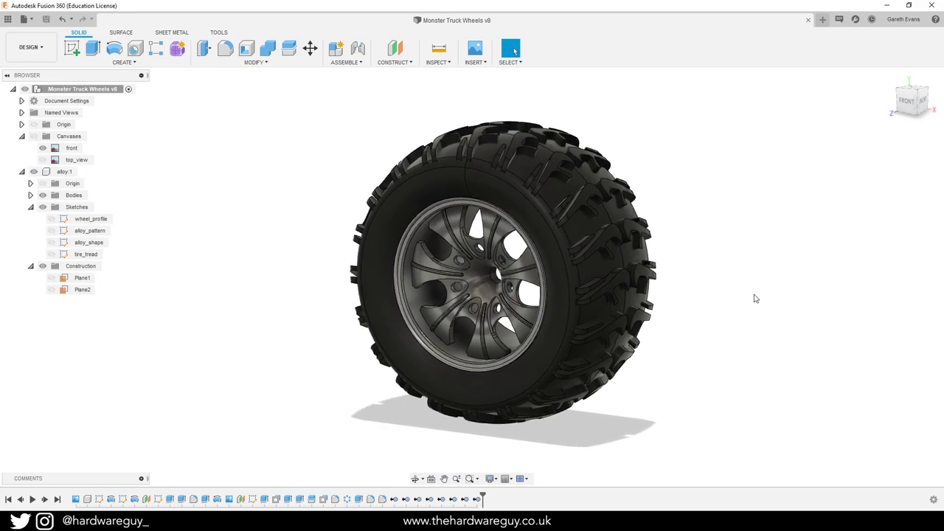